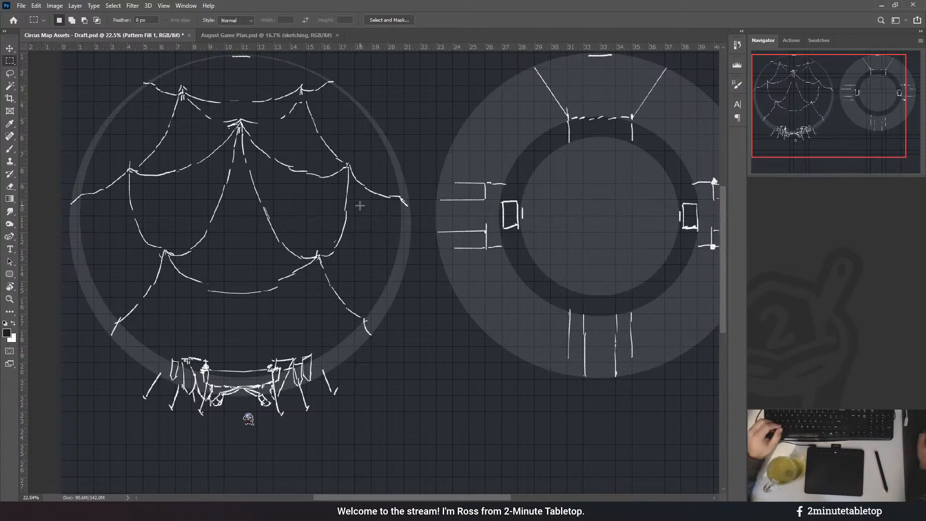
- Remove the pattern-fill grid overlay from the circus assets draft
scroll(320, 308, down, 1)
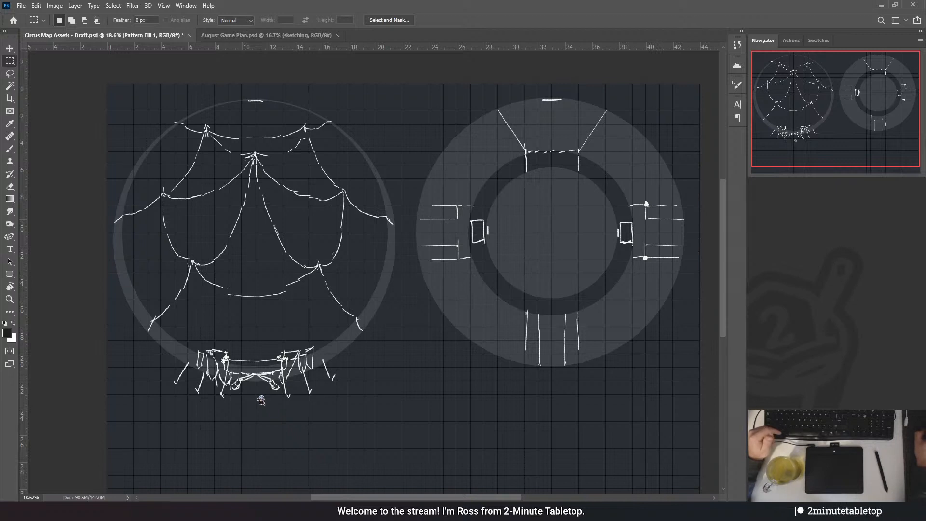
key(ctrl+comma)
key(ctrl+comma)
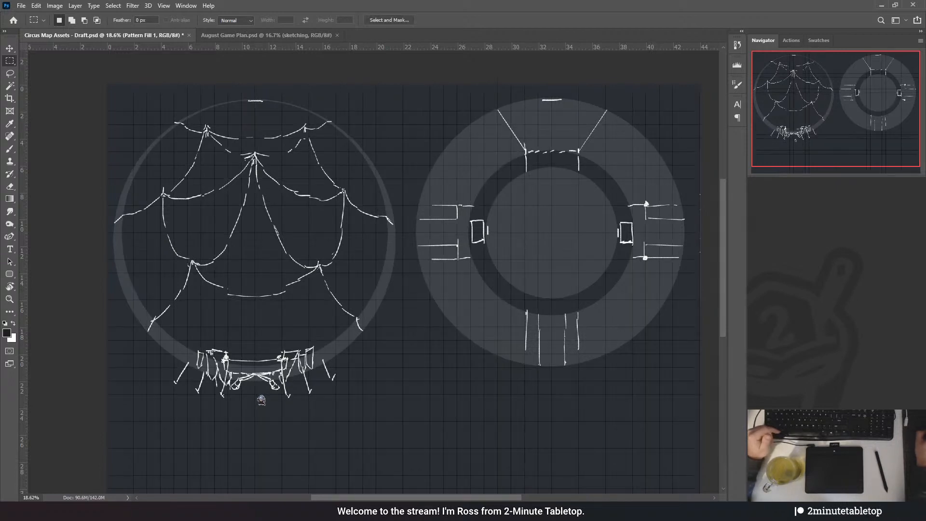
key(ctrl+z)
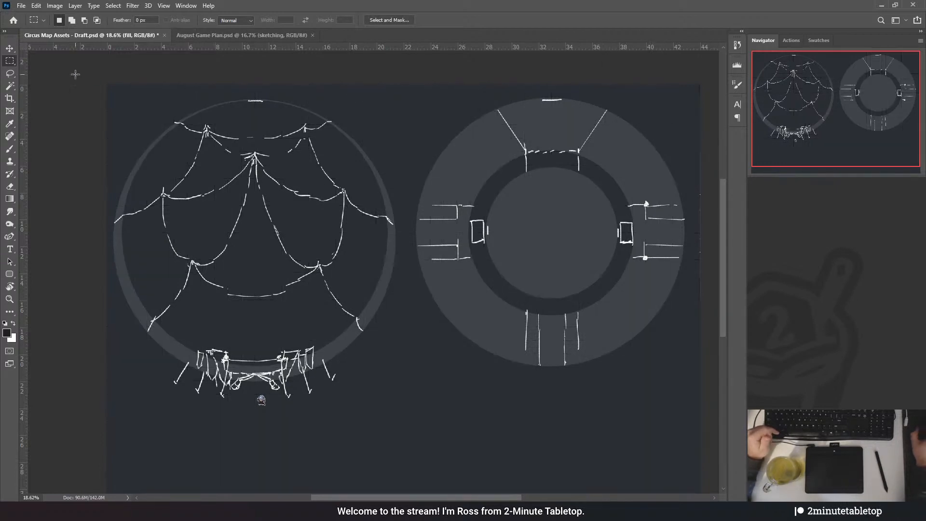
- Show the document grid over the circular tent sketches
scroll(289, 332, up, 1)
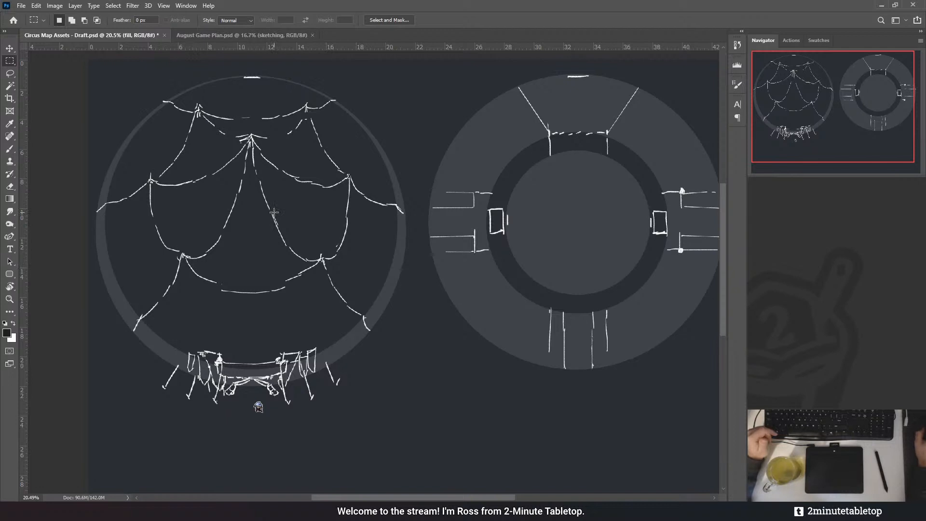
scroll(136, 214, up, 5)
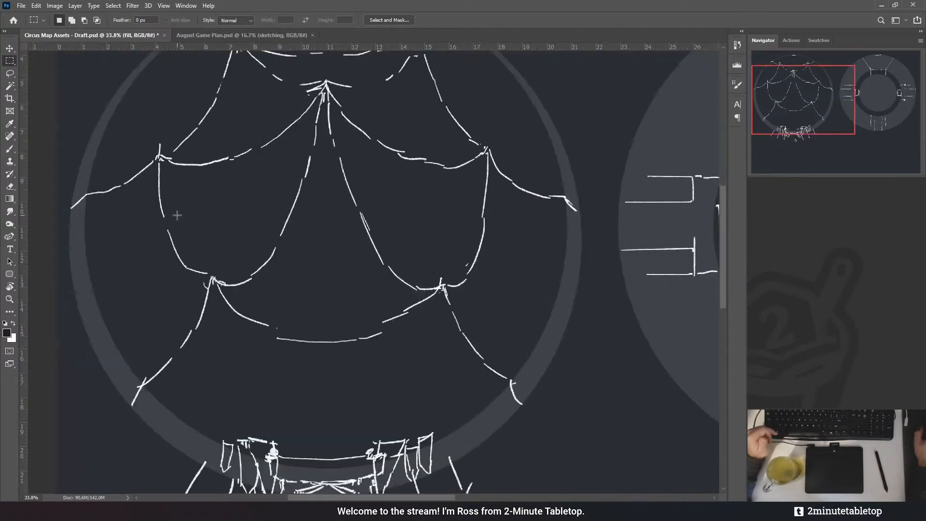
scroll(313, 152, down, 4)
scroll(203, 241, up, 1)
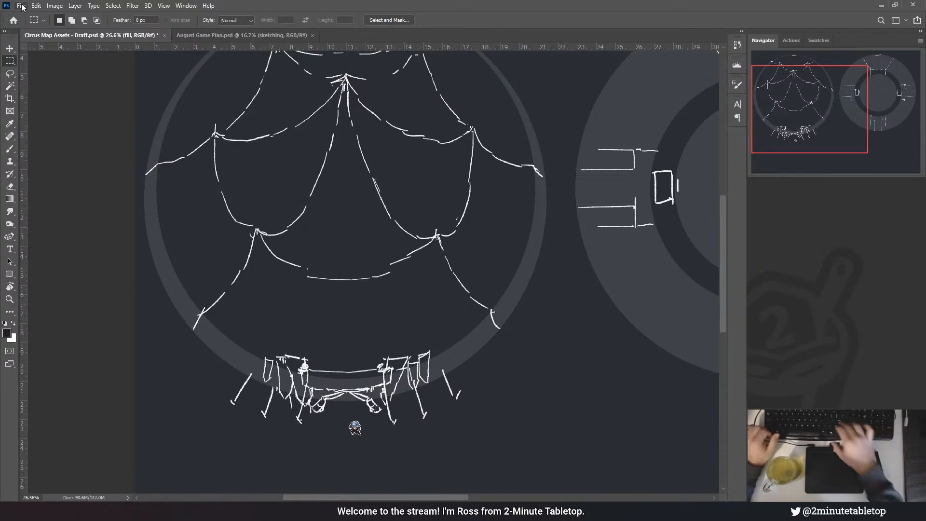
key(ctrl+apostrophe)
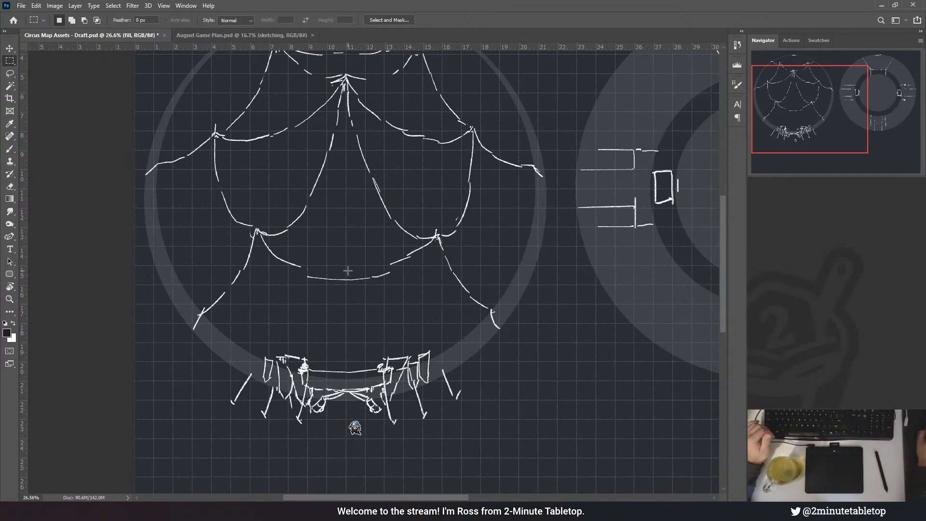
- Examine the tent exterior sketch and the ring-shaped interior layout against the grid
scroll(348, 276, down, 3)
scroll(347, 280, up, 3)
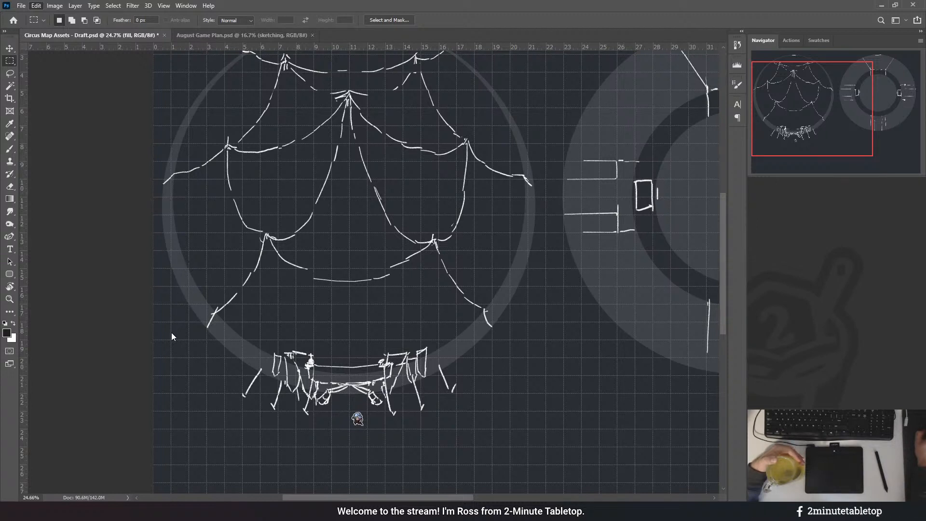
key(i)
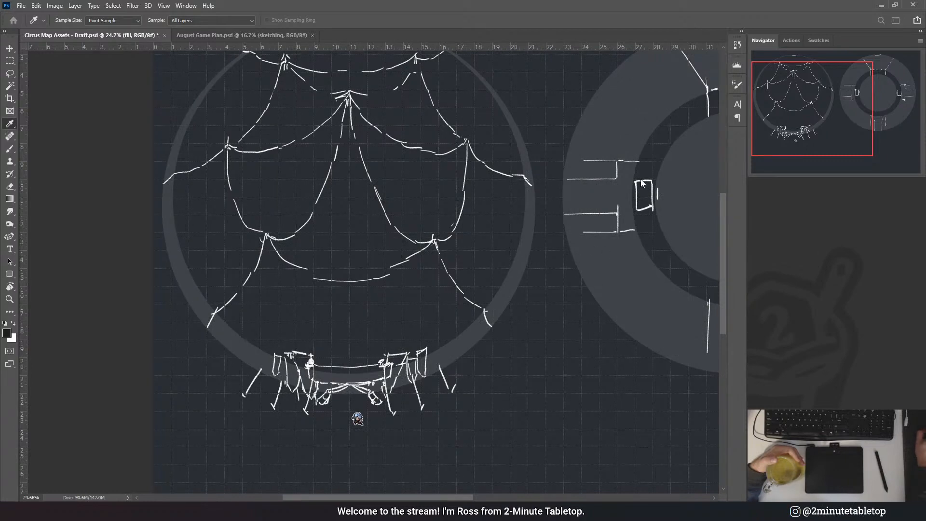
key(m)
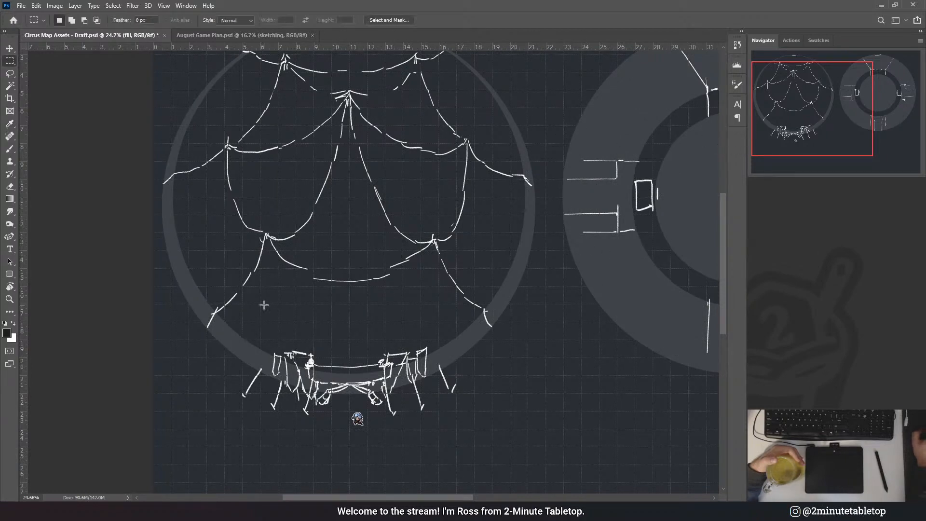
key(ctrl+0)
scroll(521, 215, up, 3)
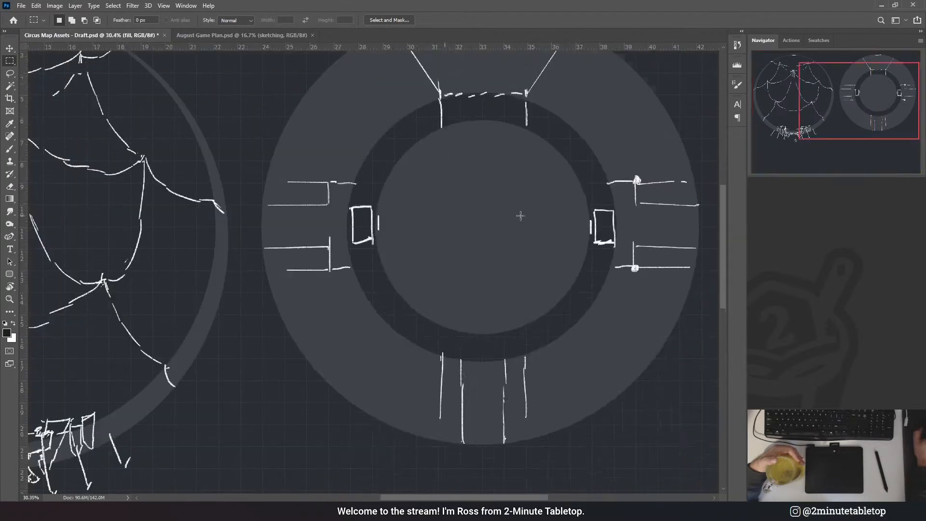
scroll(595, 217, down, 2)
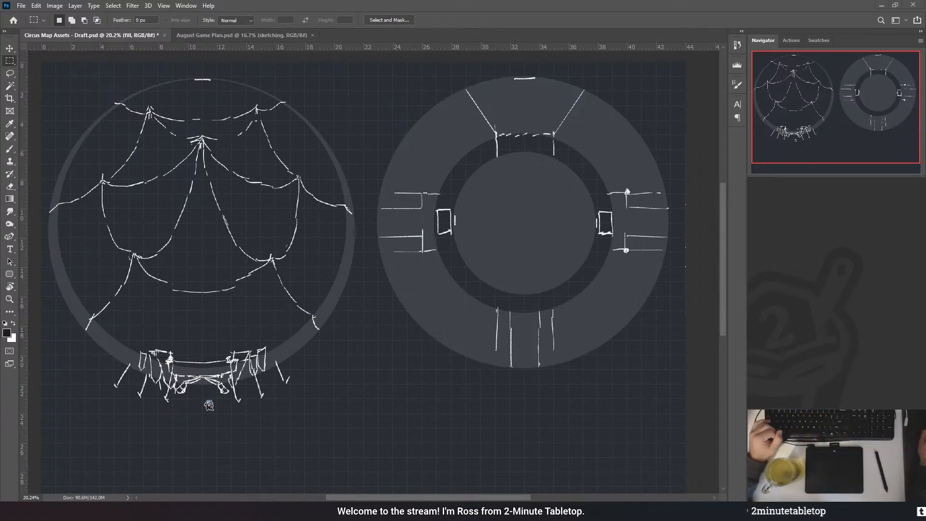
scroll(589, 310, down, 1)
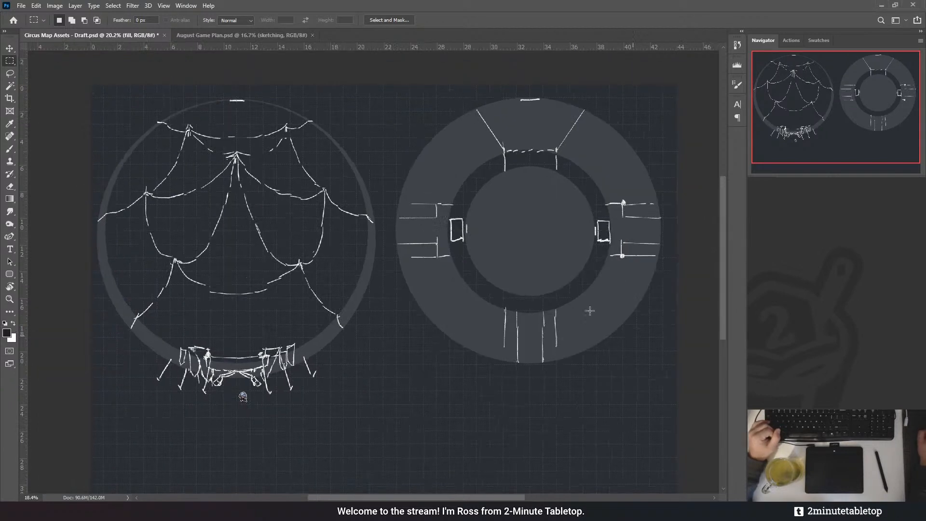
drag(589, 310, 672, 333)
scroll(672, 333, up, 3)
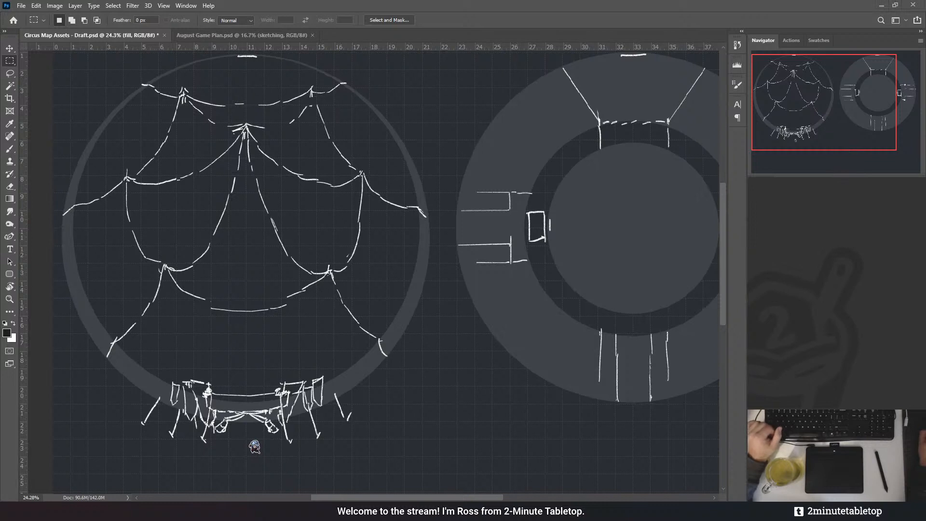
- Show the document's guides across the circus assets draft
scroll(298, 293, down, 4)
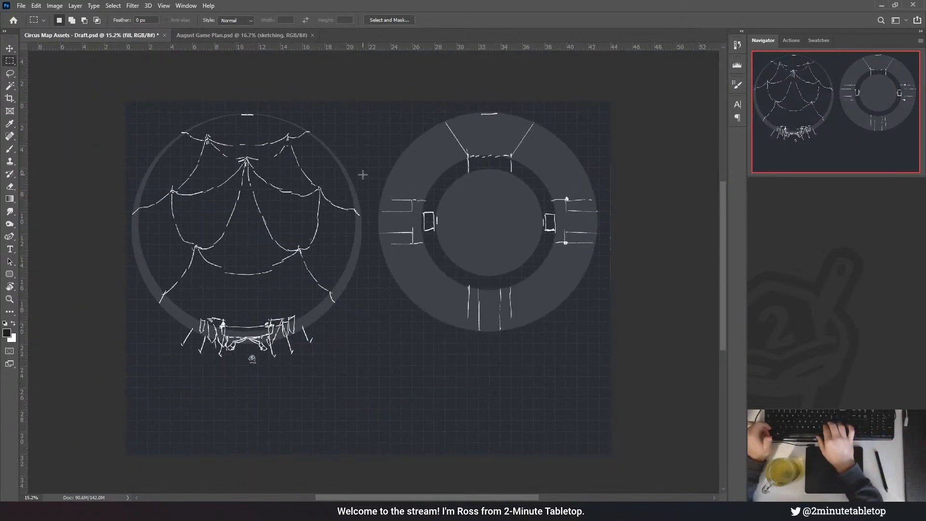
key(ctrl+semicolon)
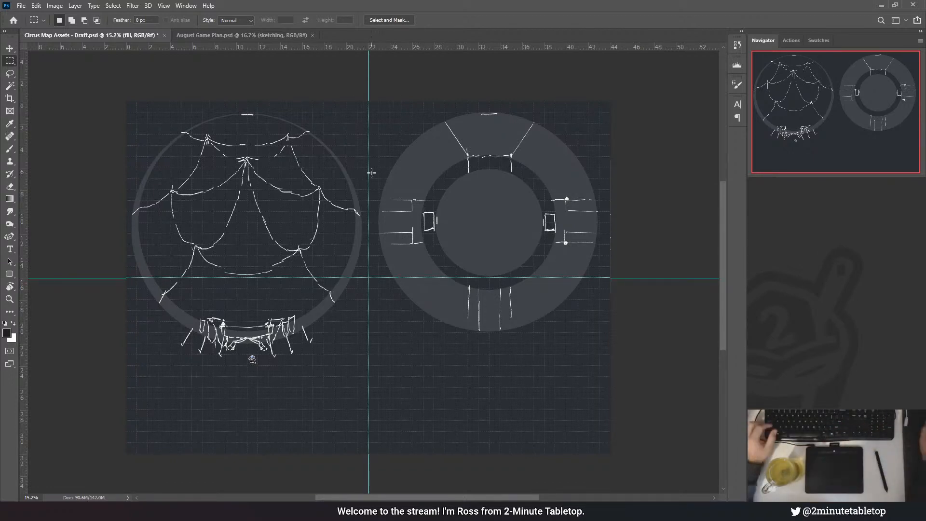
scroll(330, 238, up, 1)
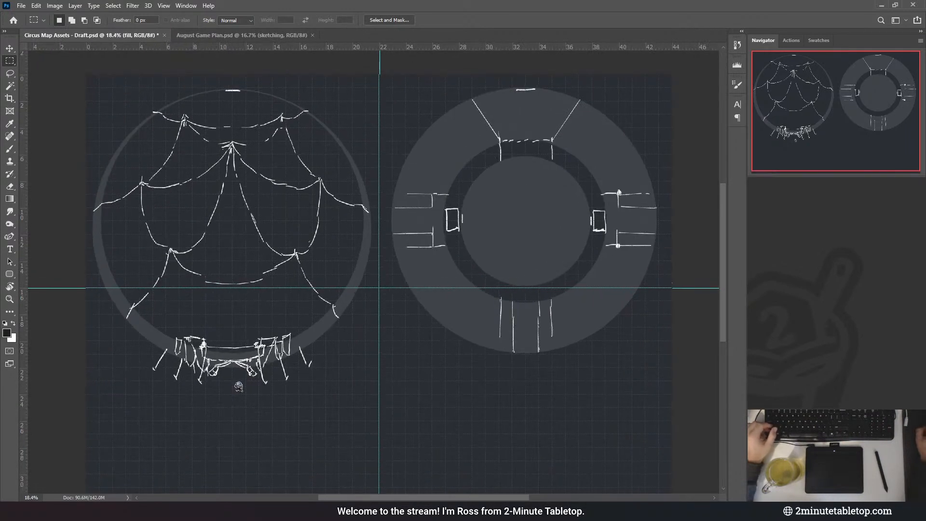
- Review the August Game Plan notes, switching between them and the circus assets draft to compare the planned assets
click(242, 35)
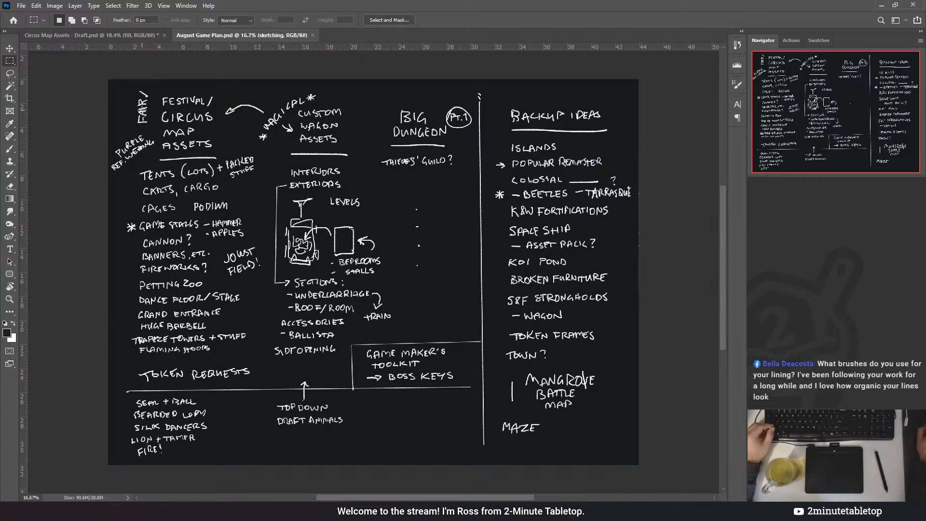
click(109, 31)
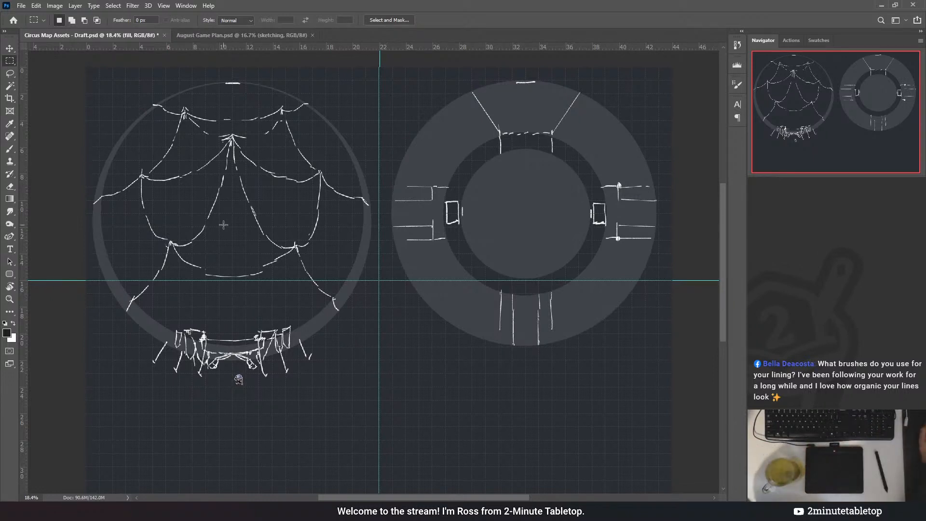
scroll(304, 255, down, 2)
scroll(399, 207, up, 3)
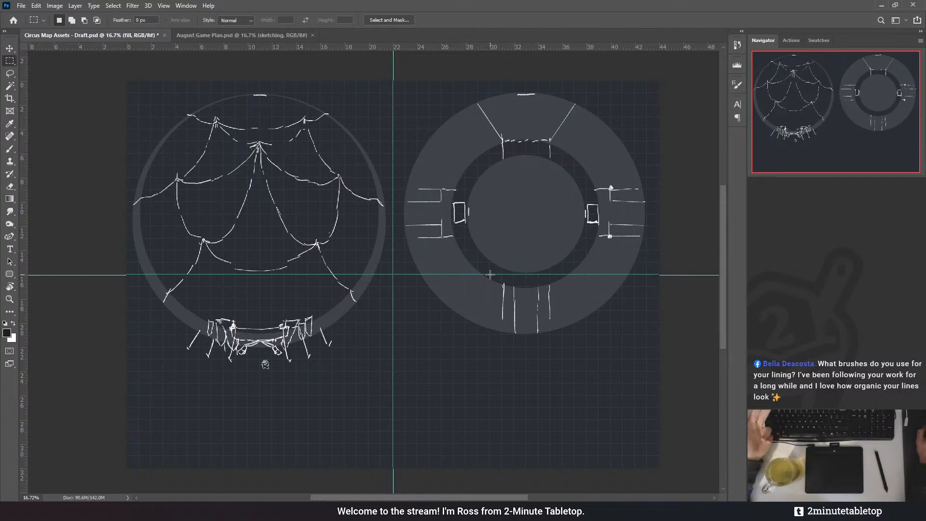
click(232, 36)
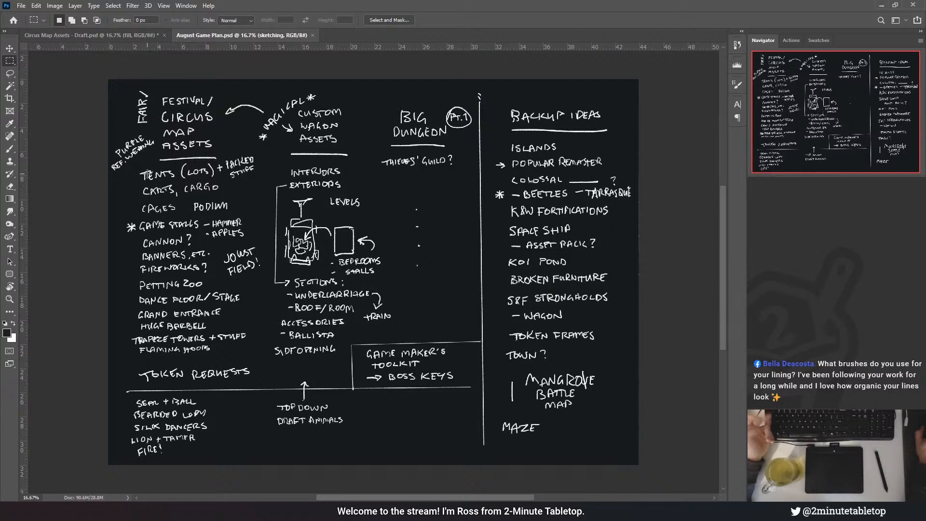
key(ctrl+Tab)
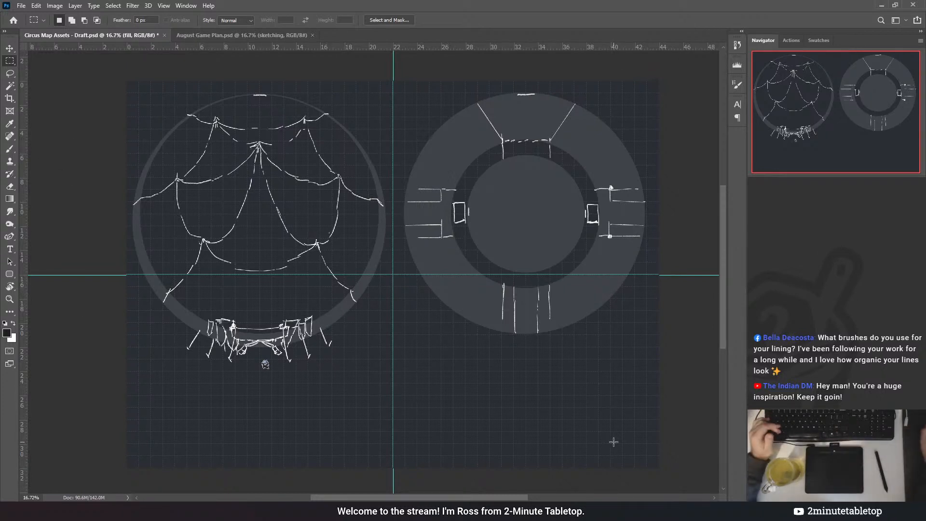
click(234, 36)
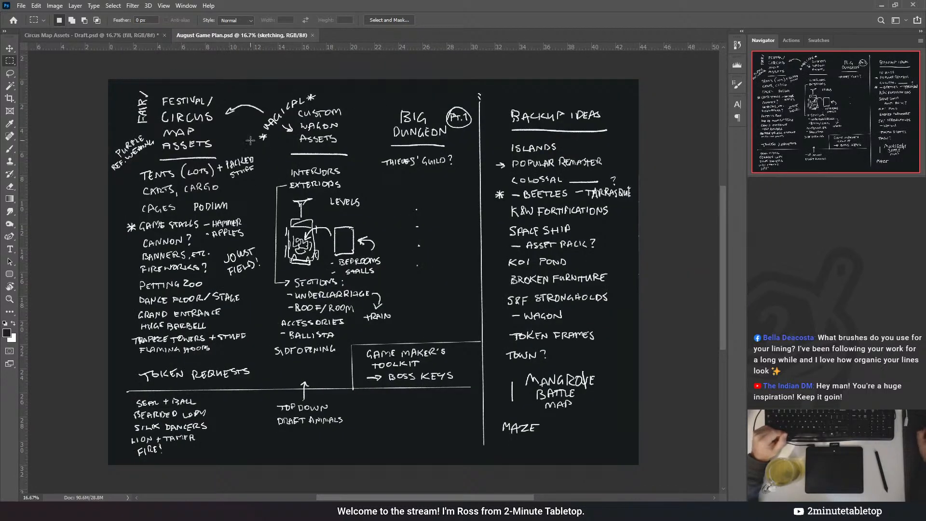
click(92, 35)
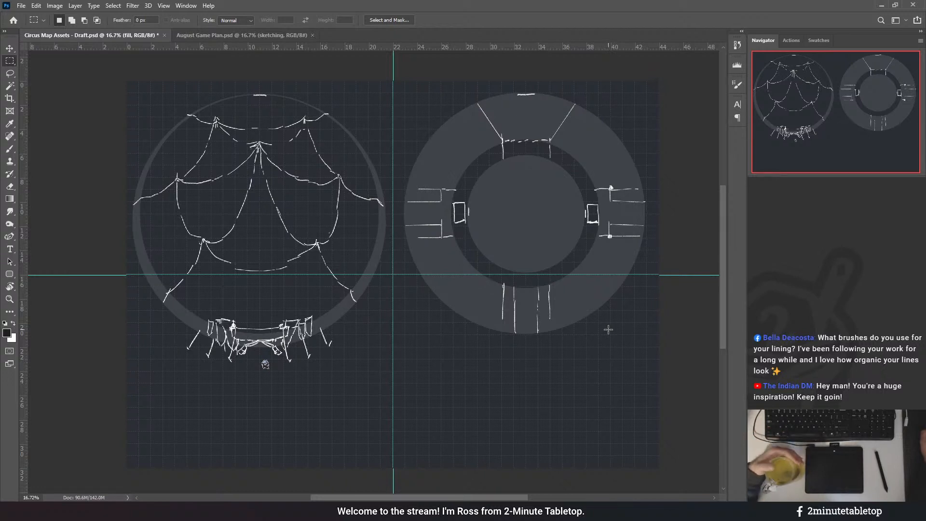
- Inspect the brush strokes of the tent drapery sketch in the circus draft up close
scroll(241, 186, up, 2)
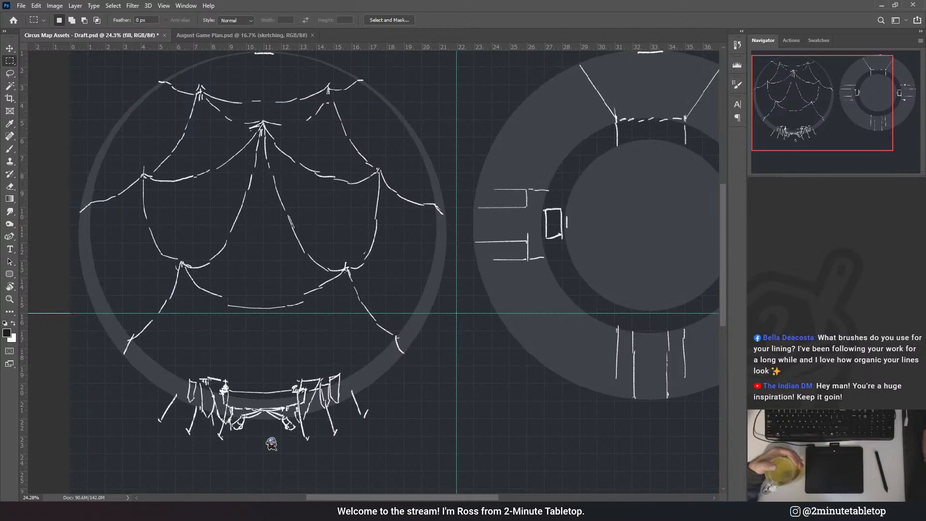
scroll(267, 218, up, 3)
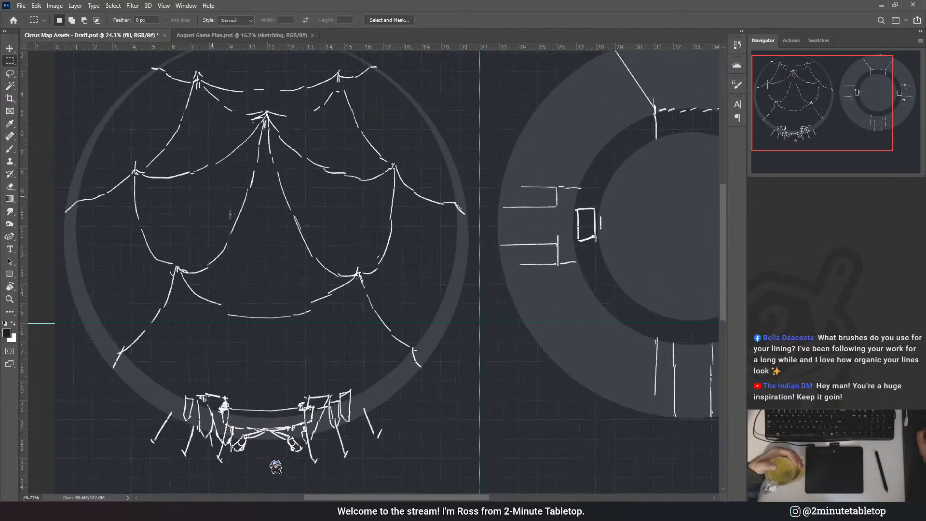
scroll(267, 218, up, 5)
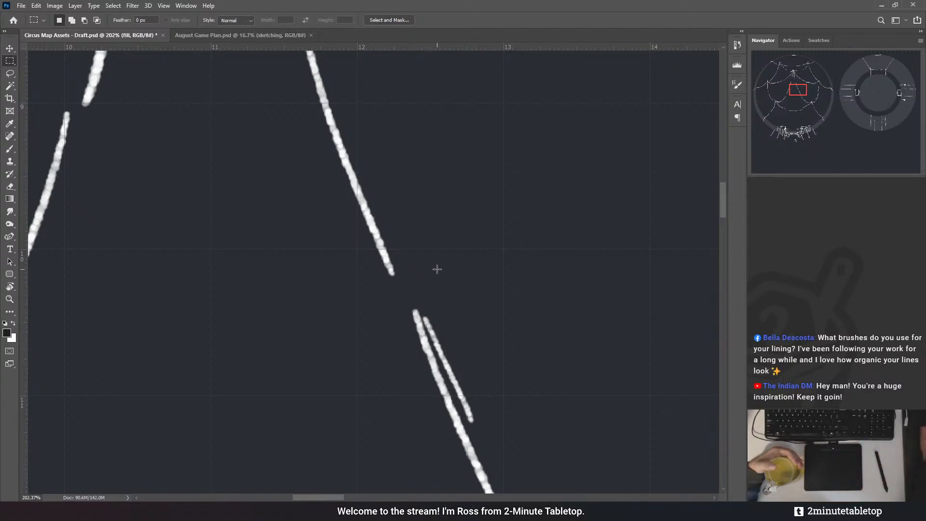
scroll(437, 269, down, 3)
scroll(285, 188, down, 5)
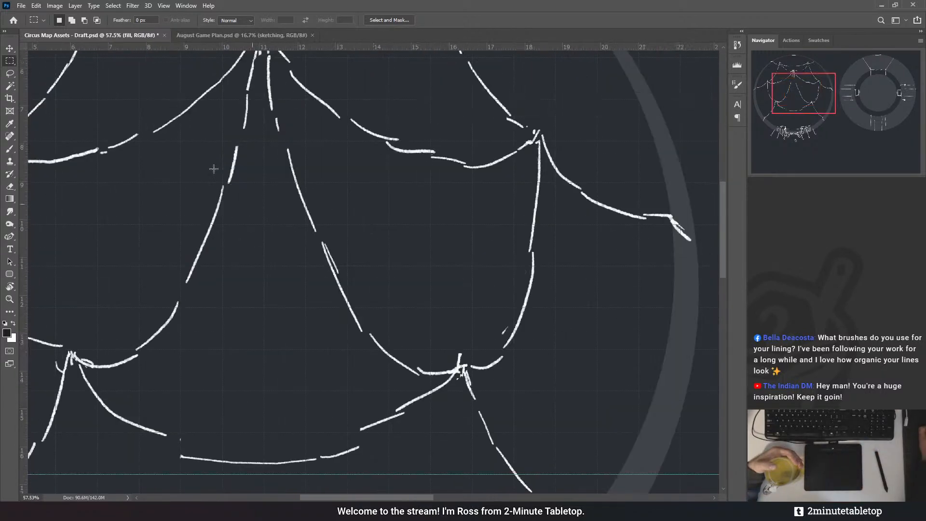
scroll(214, 169, down, 2)
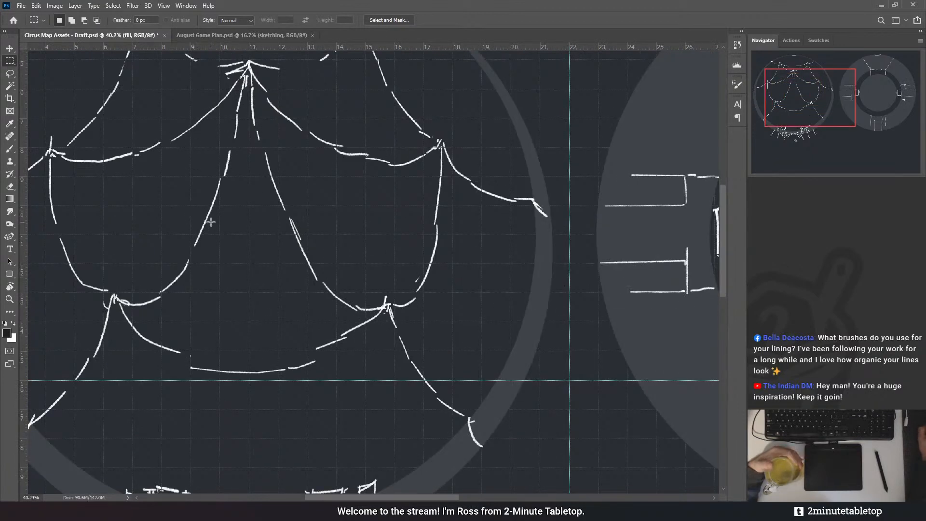
scroll(280, 212, down, 1)
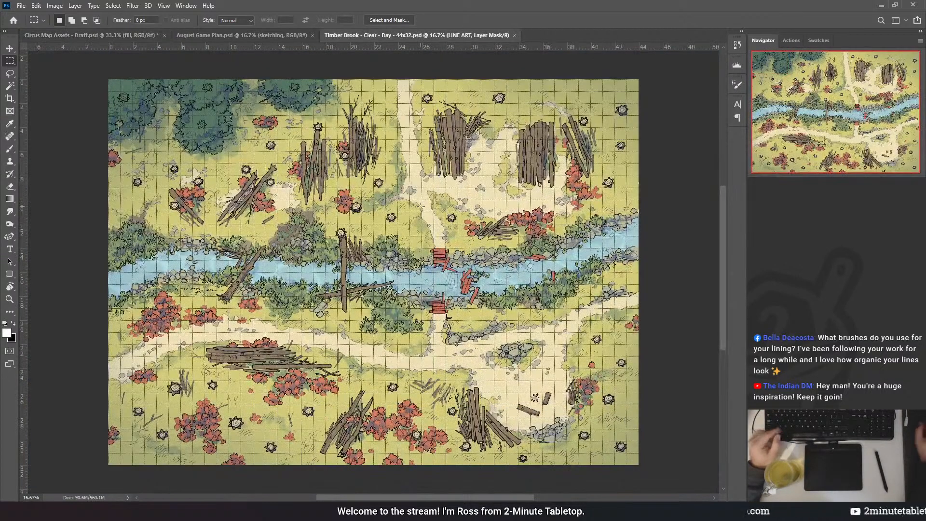
- Isolate the line art of the Timber Brook map near the upright log against a white color fill
scroll(422, 207, up, 10)
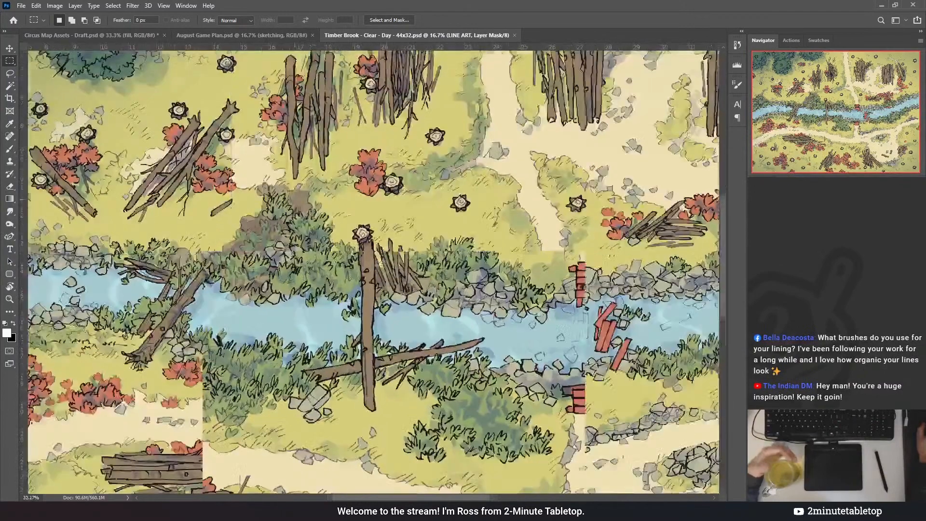
scroll(383, 274, up, 3)
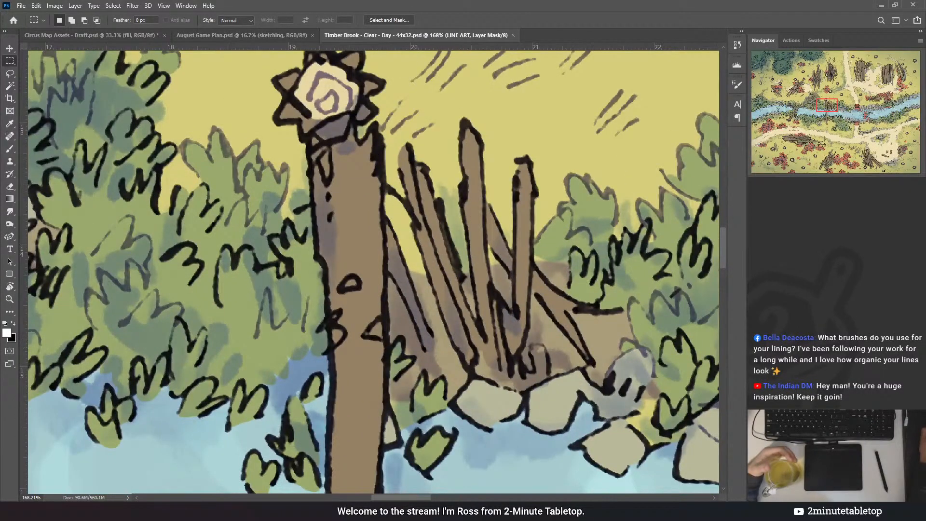
click(830, 300)
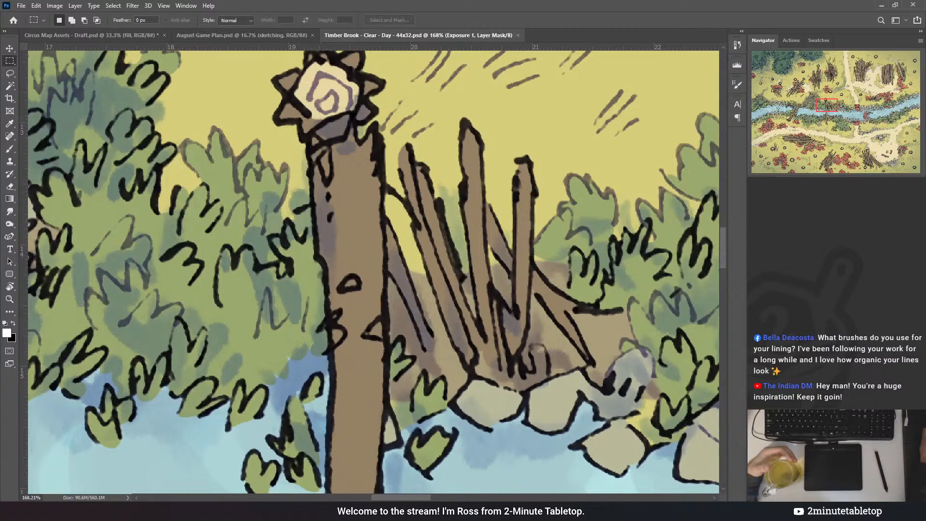
click(851, 295)
drag(494, 144, 442, 49)
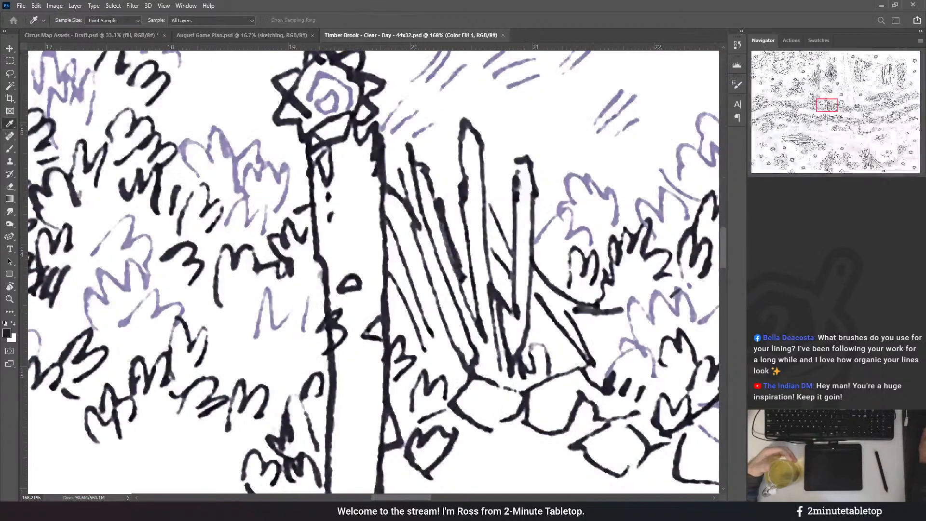
key(m)
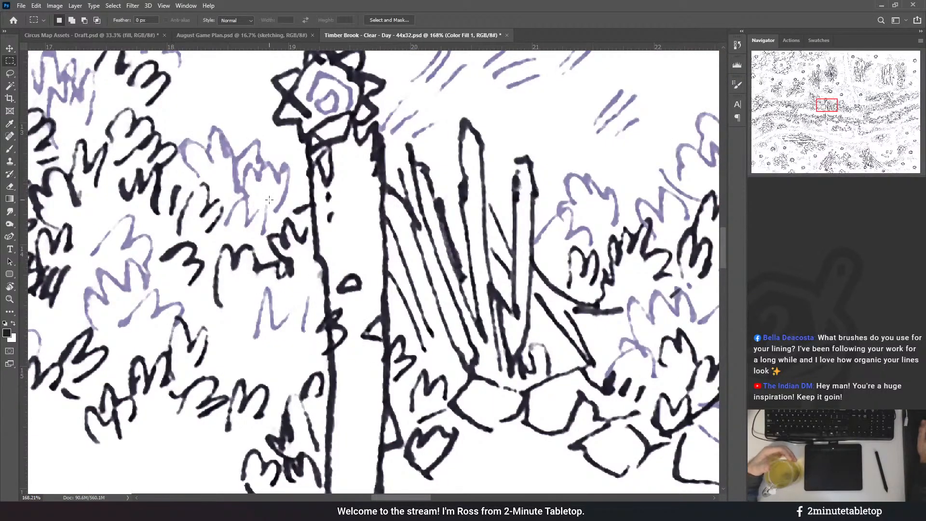
- Review the Timber Brook line art at a wider scale and close the map document
scroll(221, 322, down, 2)
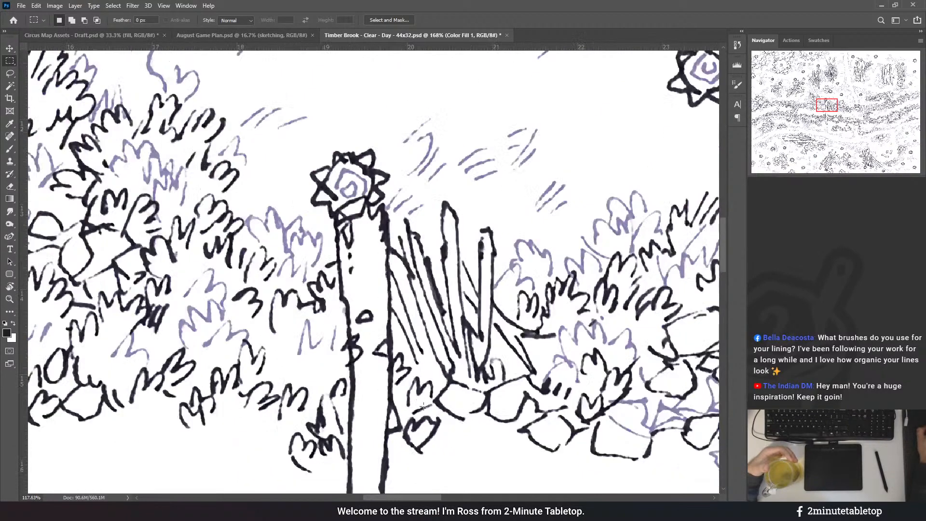
scroll(219, 259, down, 3)
scroll(220, 259, down, 2)
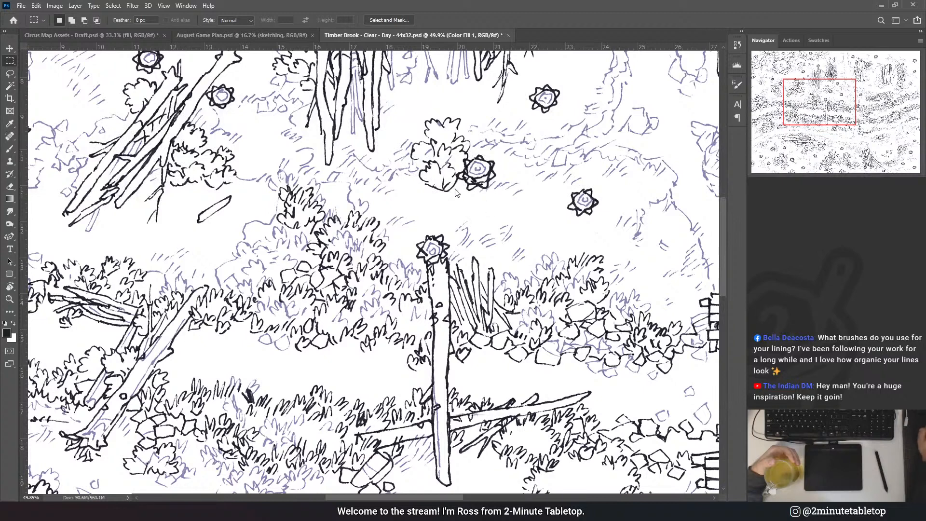
key(ctrl+w)
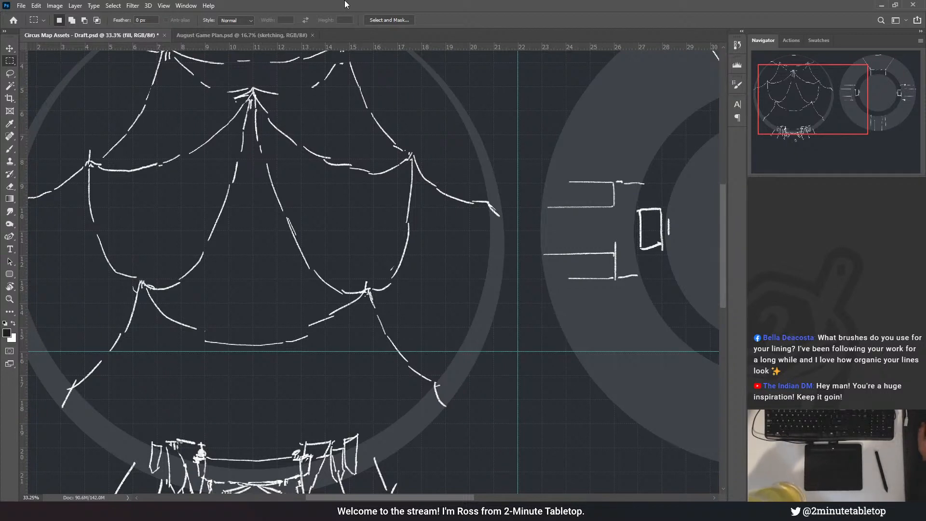
- Examine the tent drapery sketch and the whole circus assets draft, and open the August Game Plan notes for reference
scroll(483, 127, up, 2)
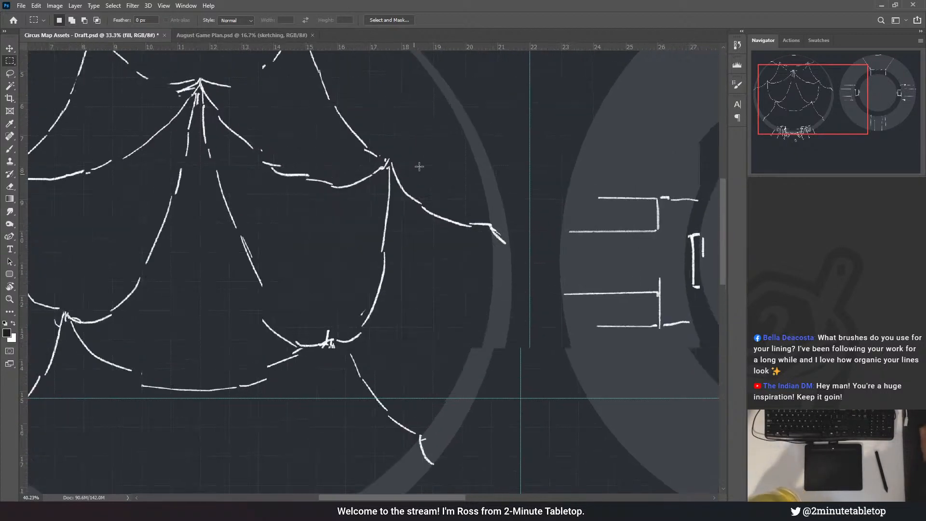
scroll(419, 167, up, 1)
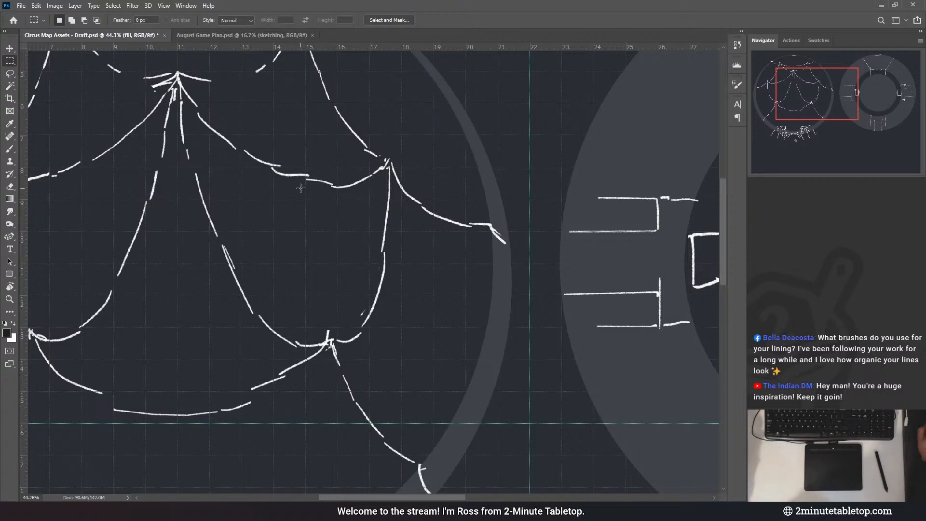
key(ctrl+0)
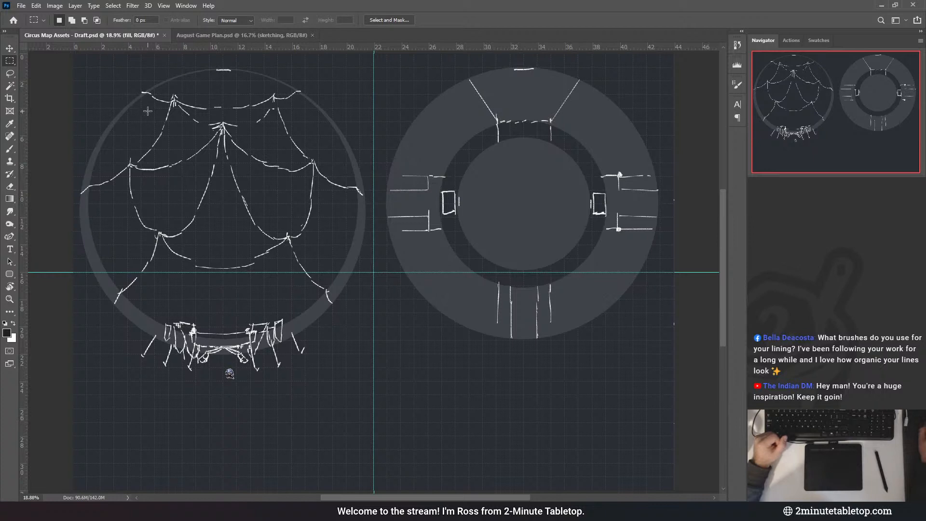
click(212, 34)
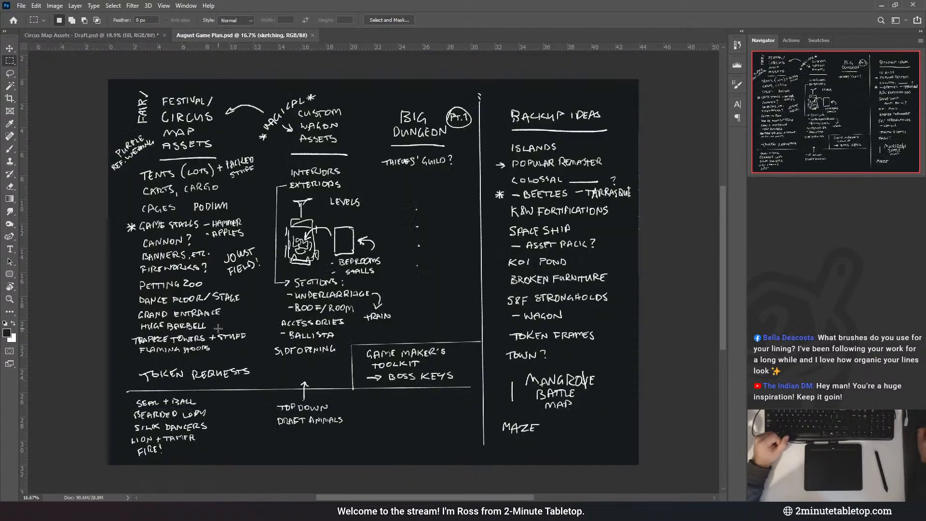
- Duplicate the circus assets draft as a separate document and hide the guides in the copy
click(113, 37)
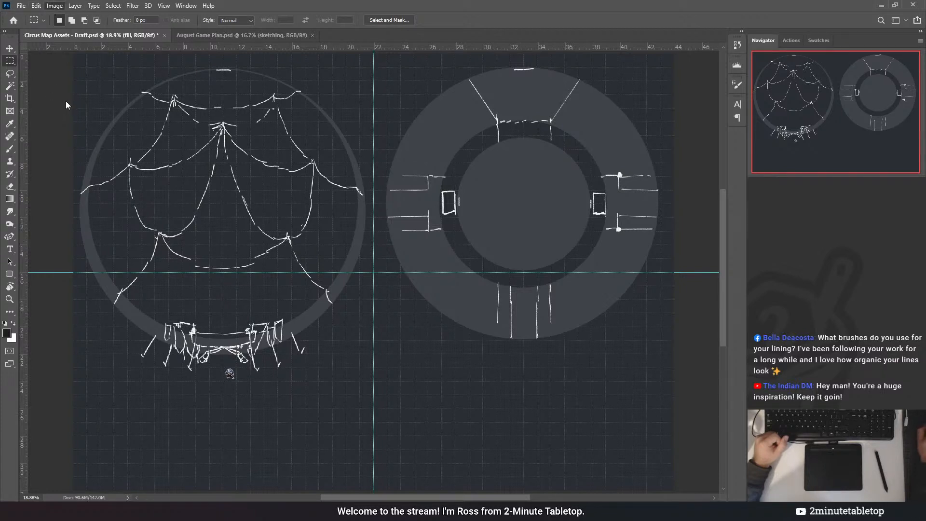
key(Return)
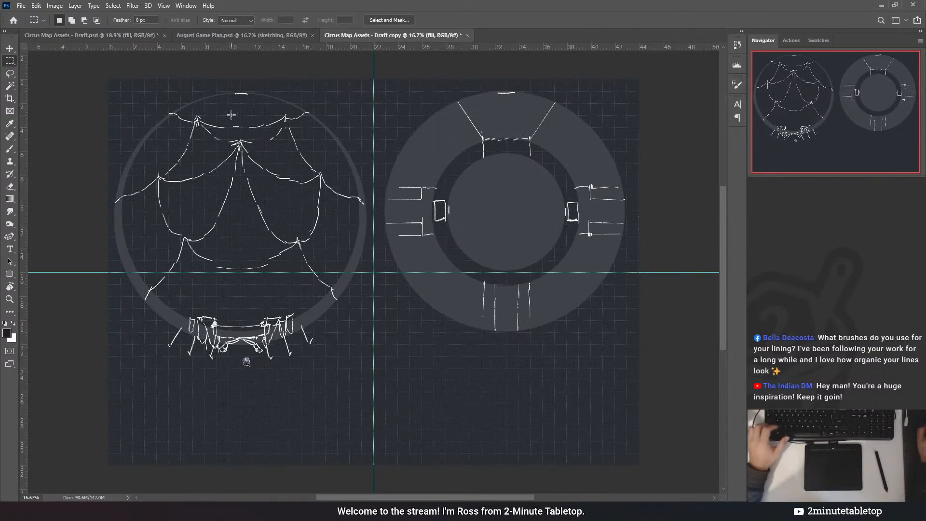
key(ctrl+semicolon)
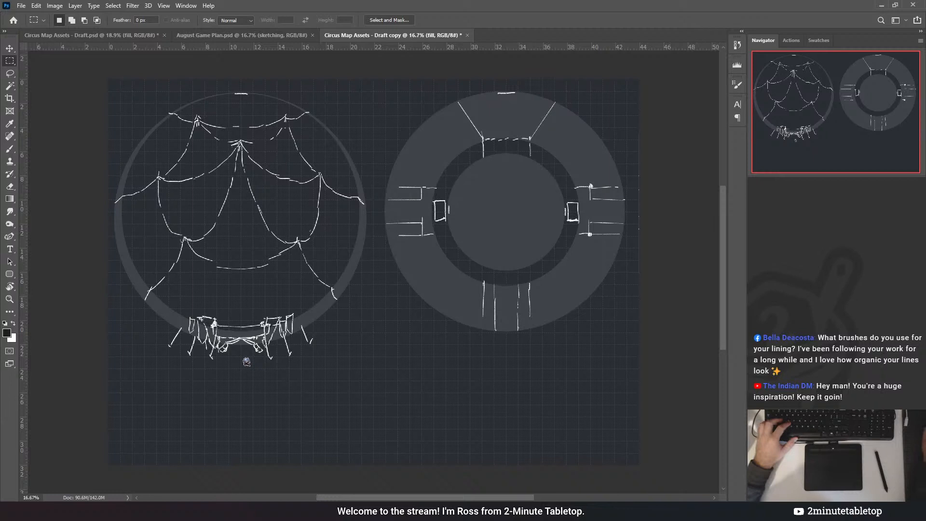
- Overlay the red circle fill and faint interior plan on the tent sketch, keeping all artwork layers selected
key(ctrl+alt+shift+n)
key(ctrl+alt+a)
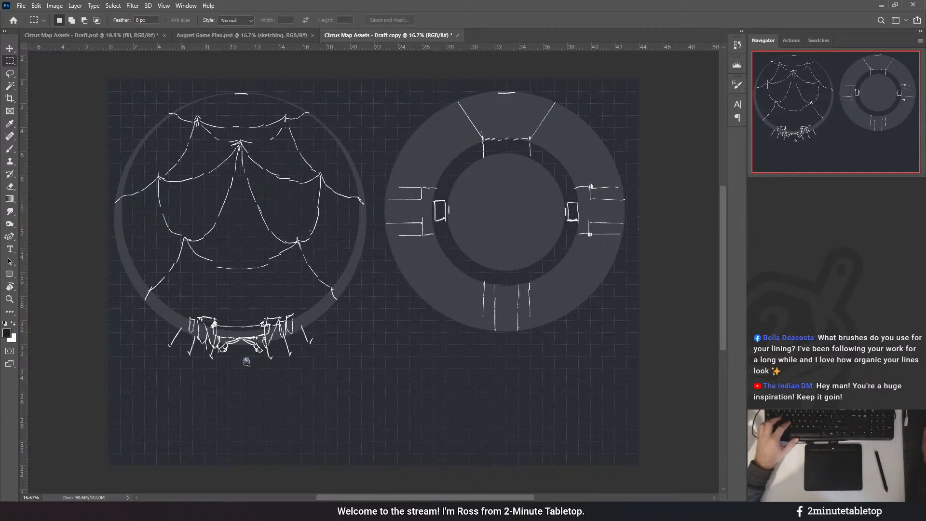
key(ctrl+z)
key(ctrl+z)
key(ctrl+z)
key(ctrl+z)
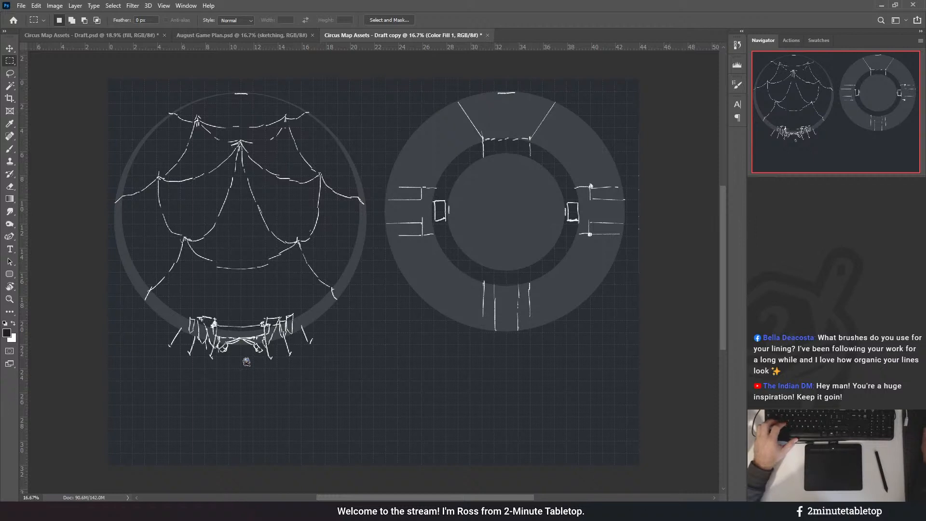
key(ctrl+shift+z)
key(ctrl+shift+z)
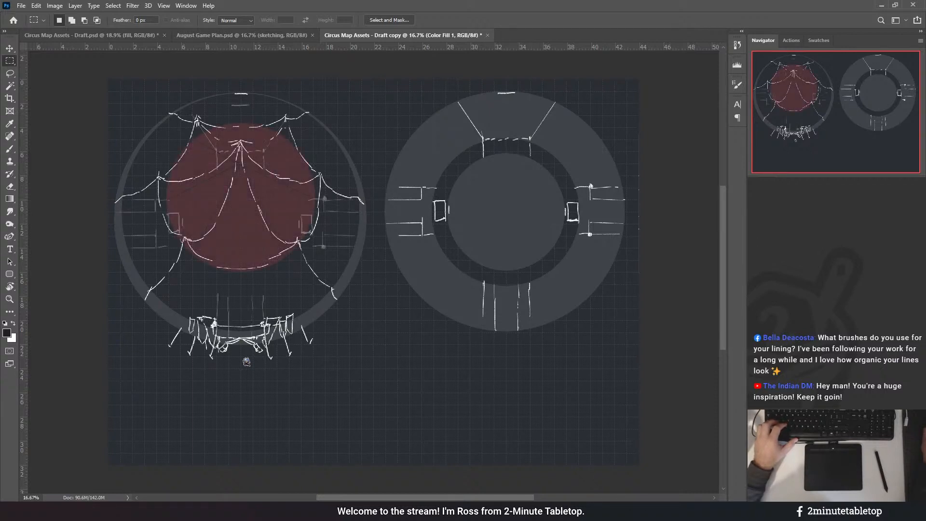
key(ctrl+shift+z)
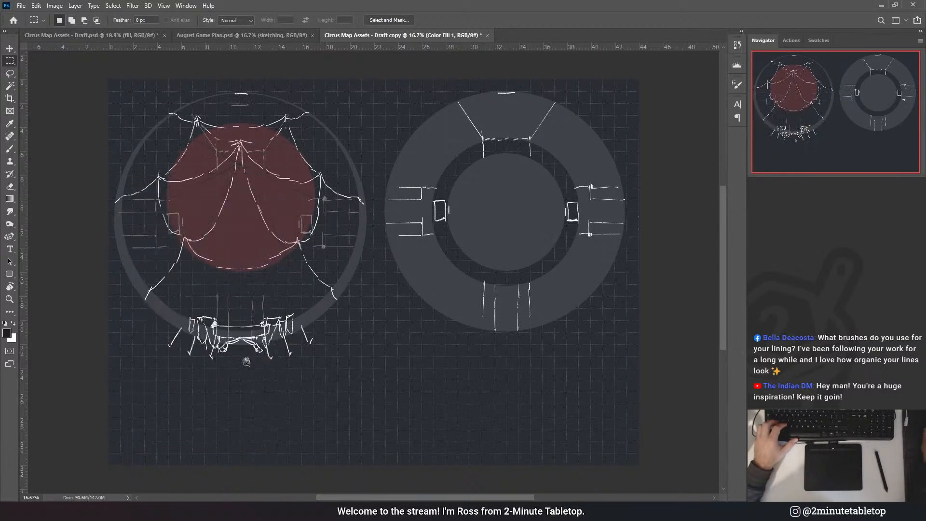
key(ctrl+shift+z)
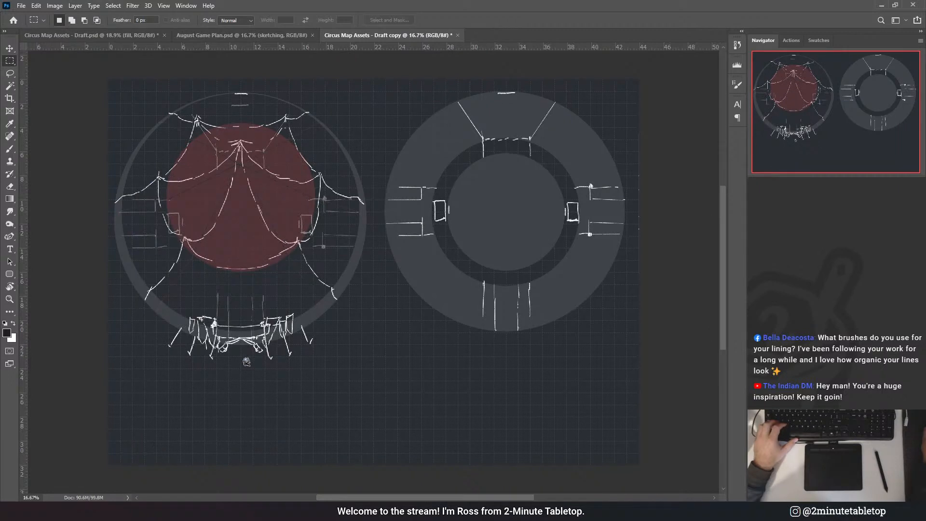
key(ctrl+t)
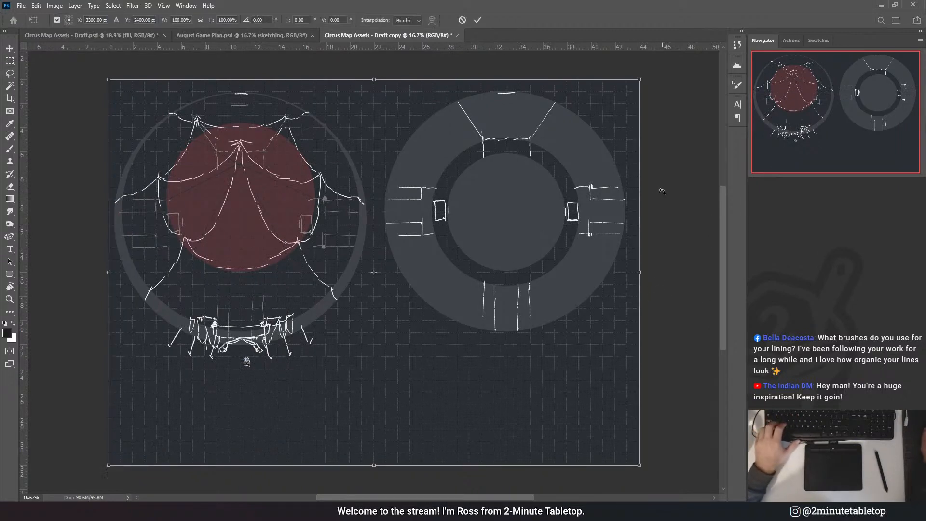
drag(663, 191, 404, 450)
drag(404, 450, 651, 217)
key(Escape)
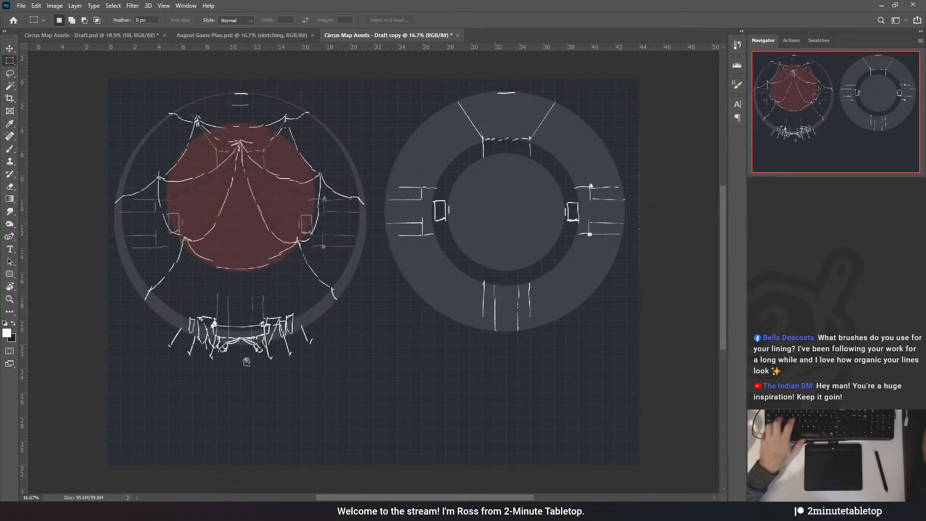
key(ctrl+t)
drag(674, 171, 427, 423)
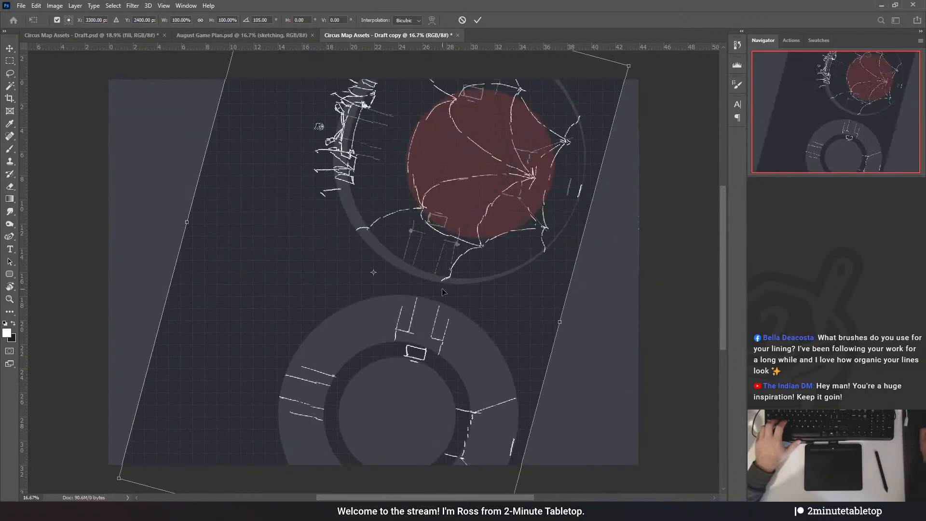
key(Escape)
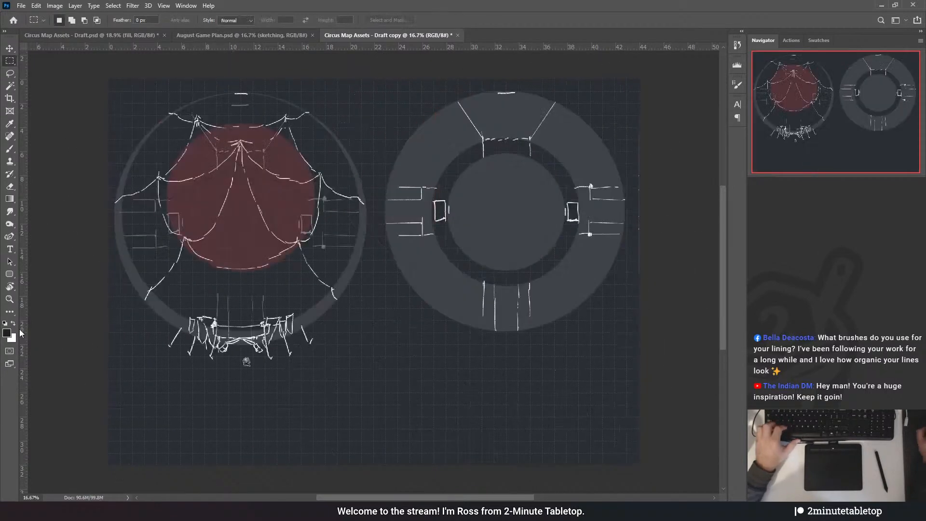
- Rotate all the artwork layers 90 degrees clockwise and move them so the tent sits at the right side of the canvas
key(ctrl+t)
drag(669, 171, 440, 420)
drag(451, 128, 515, 258)
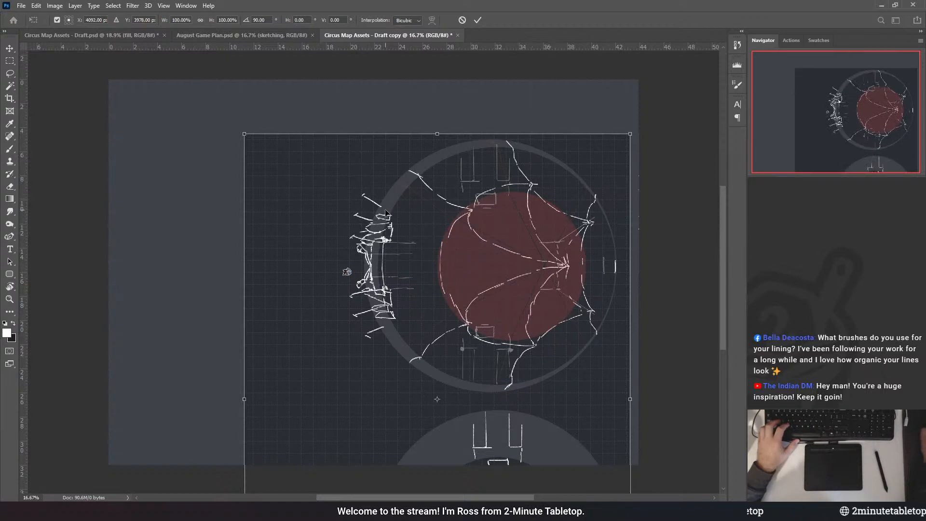
scroll(356, 219, up, 3)
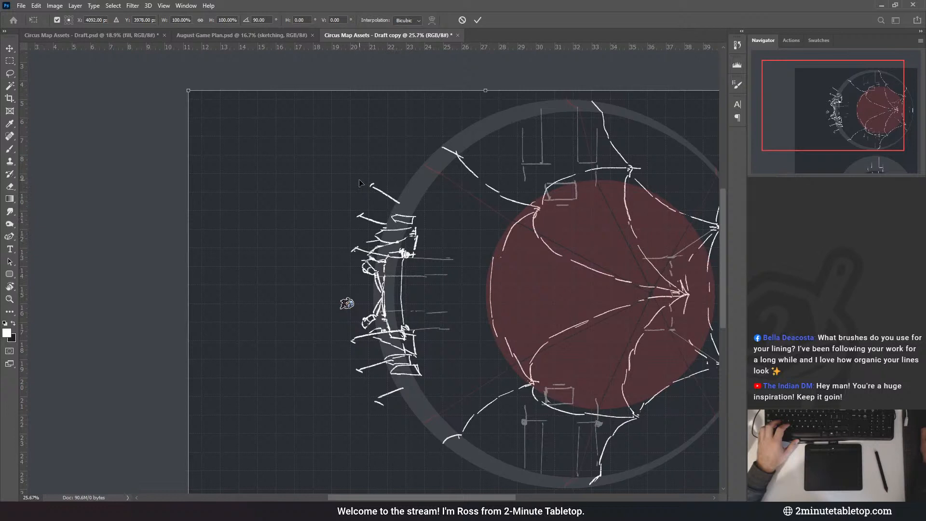
scroll(410, 231, down, 2)
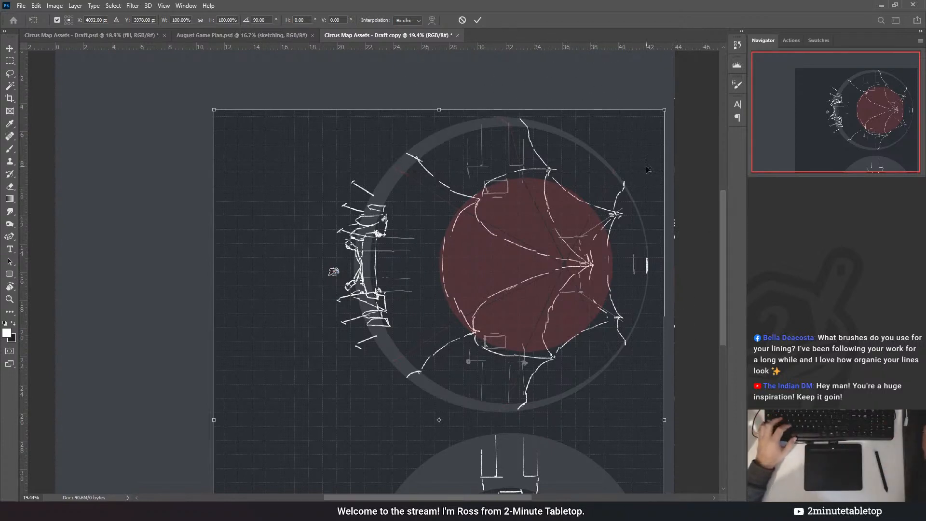
scroll(567, 188, down, 2)
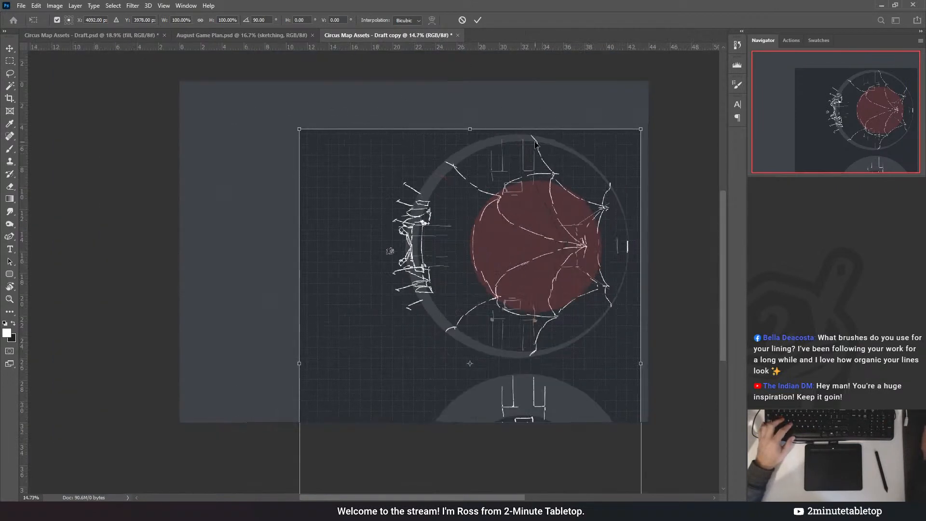
click(479, 19)
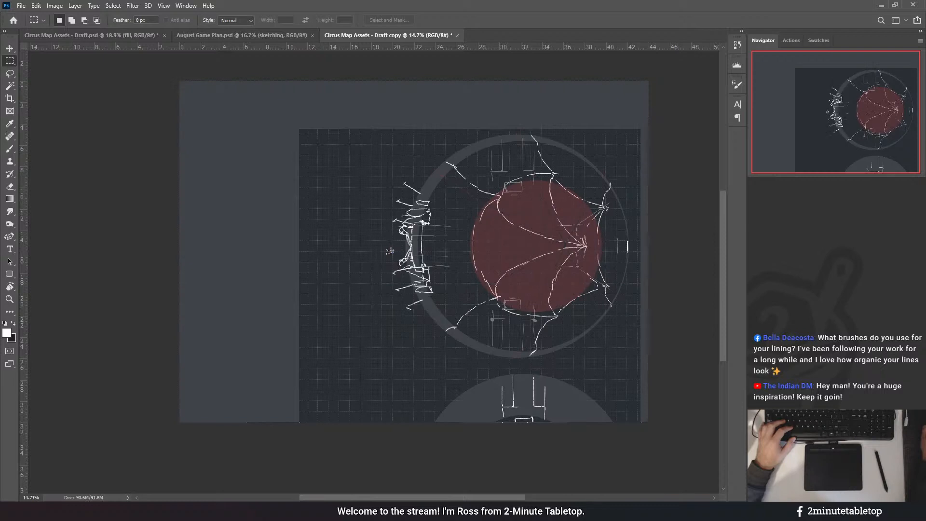
- Target the layer mask of Color Fill 1 and try inverting it, restoring the original mask
click(756, 362)
click(756, 362)
click(811, 361)
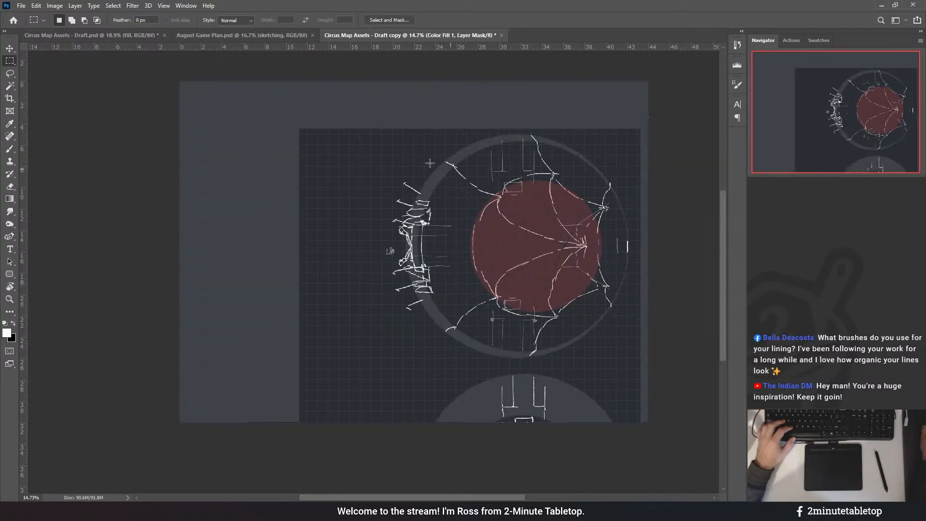
key(ctrl+i)
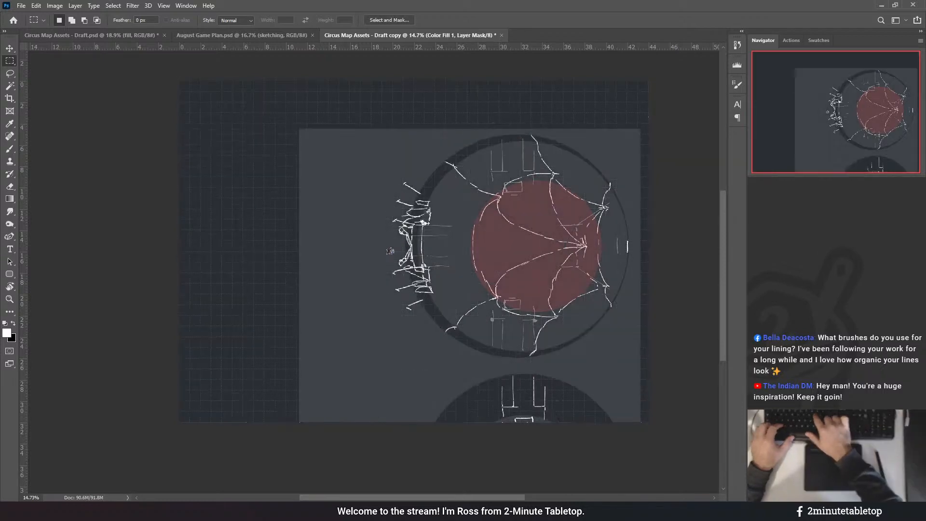
key(ctrl+i)
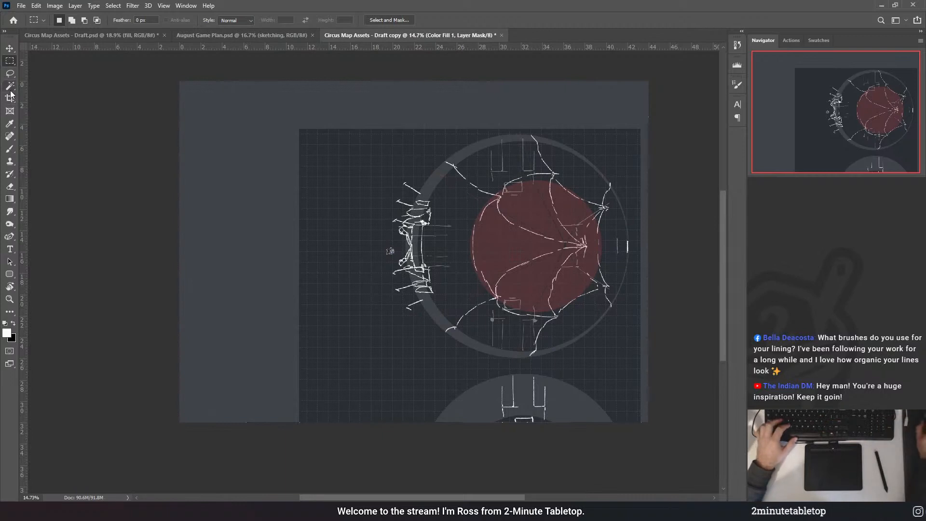
- Select the stray fill around the rotated artwork with the Magic Wand at tolerance 0, erase it from the mask and deselect
key(w)
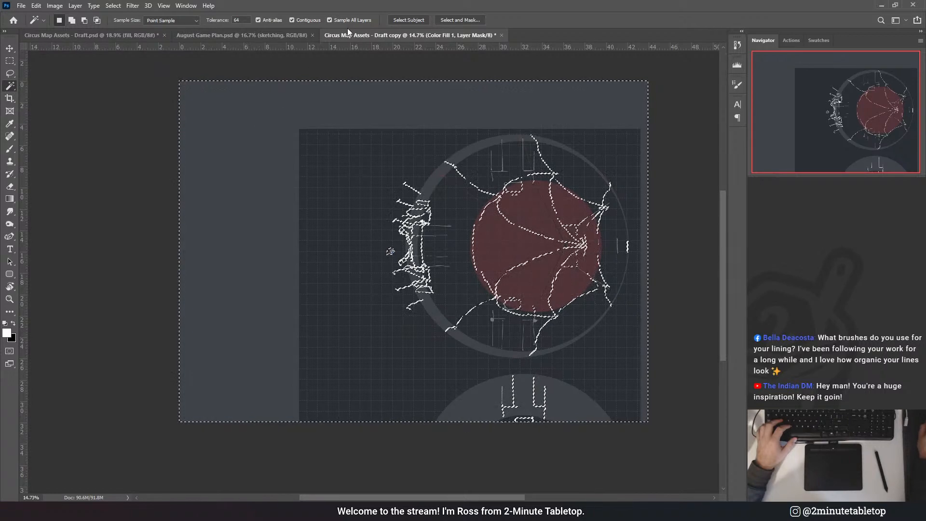
drag(225, 24, 205, 24)
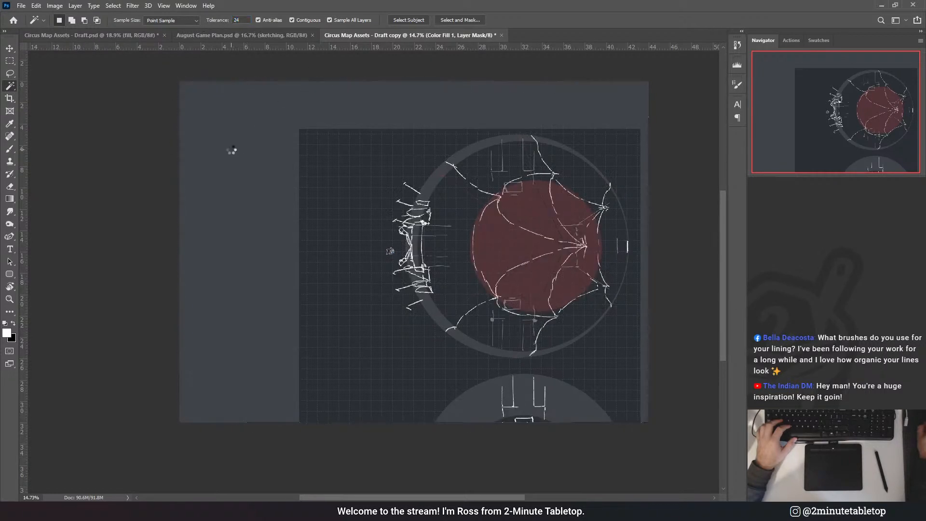
click(232, 149)
double_click(244, 18)
text(0)
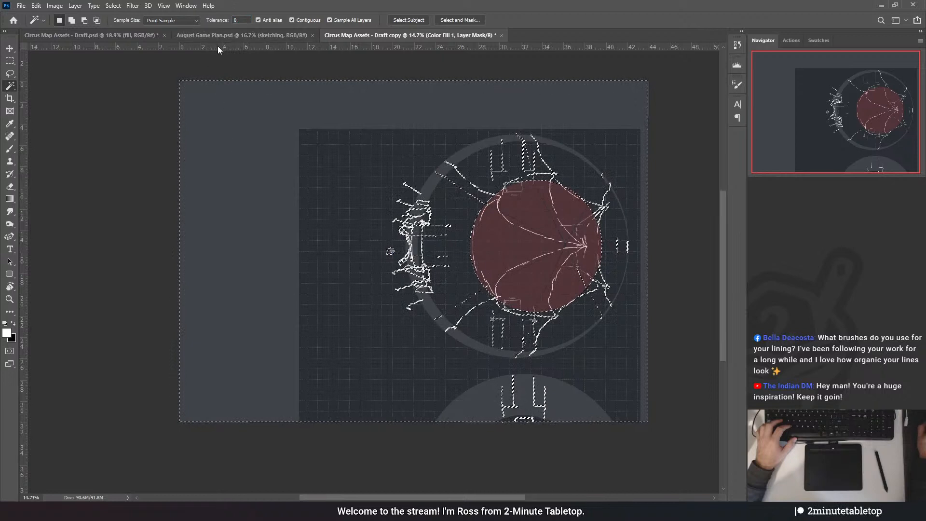
click(222, 113)
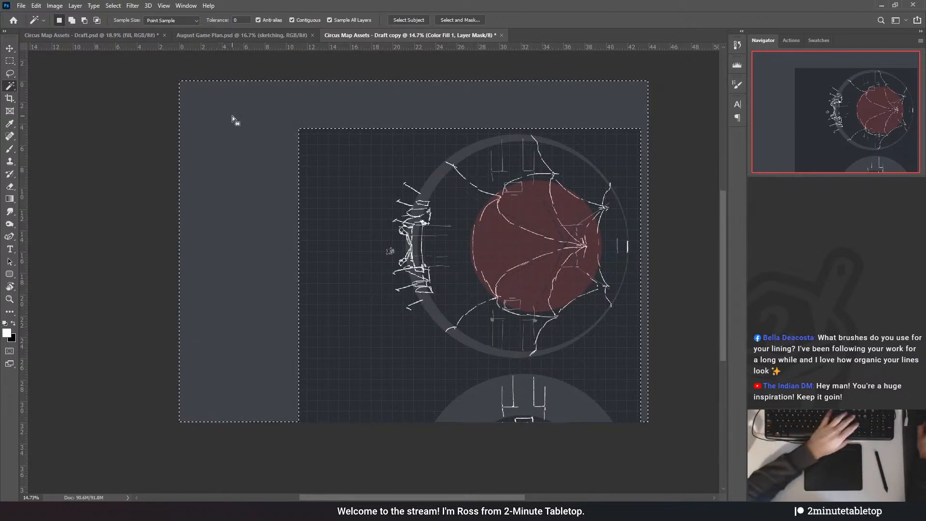
key(Delete)
key(ctrl+d)
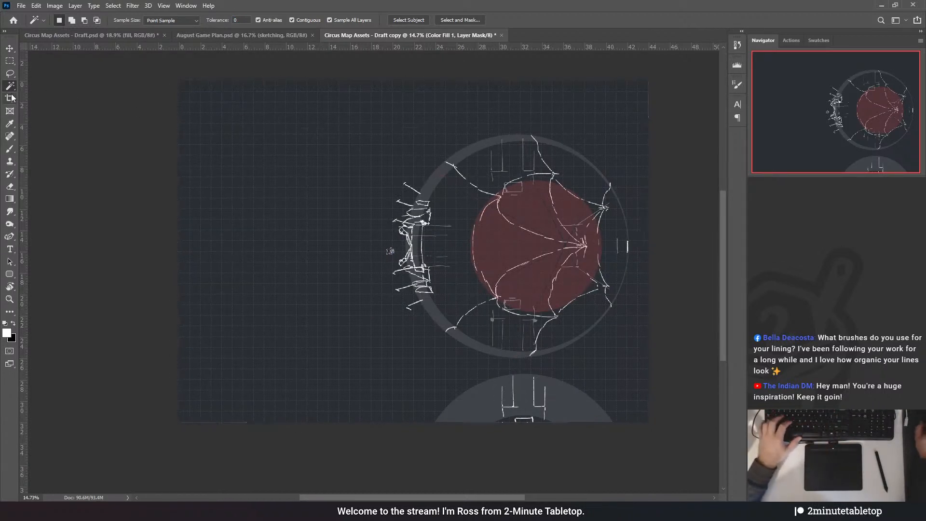
- Marquee-select the cut-off ring plan below the tent and delete both its fill and its sketch lines
key(m)
drag(422, 364, 649, 422)
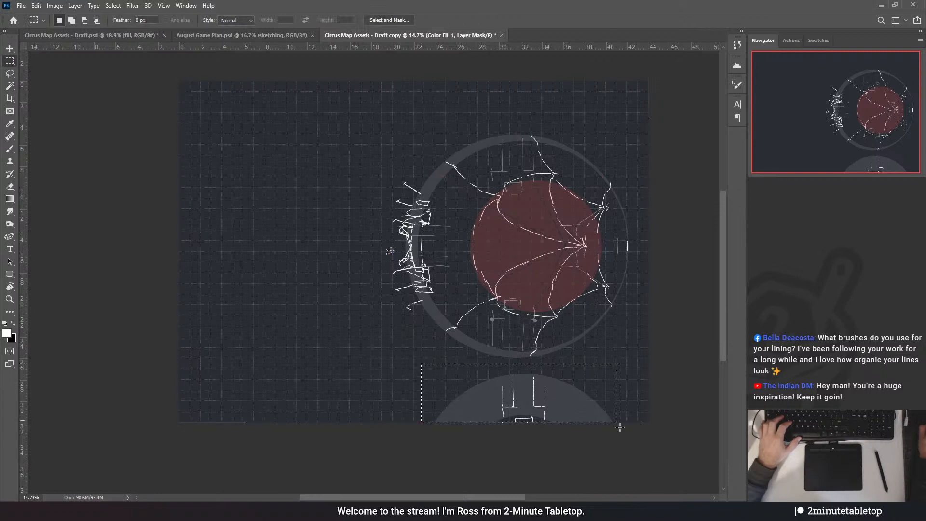
key(Delete)
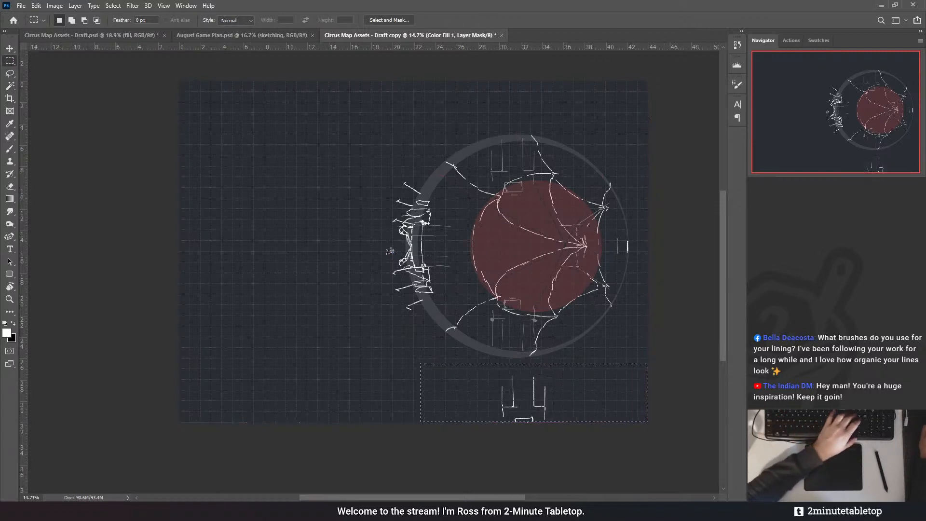
key(alt+bracketright)
key(Delete)
key(alt+bracketleft)
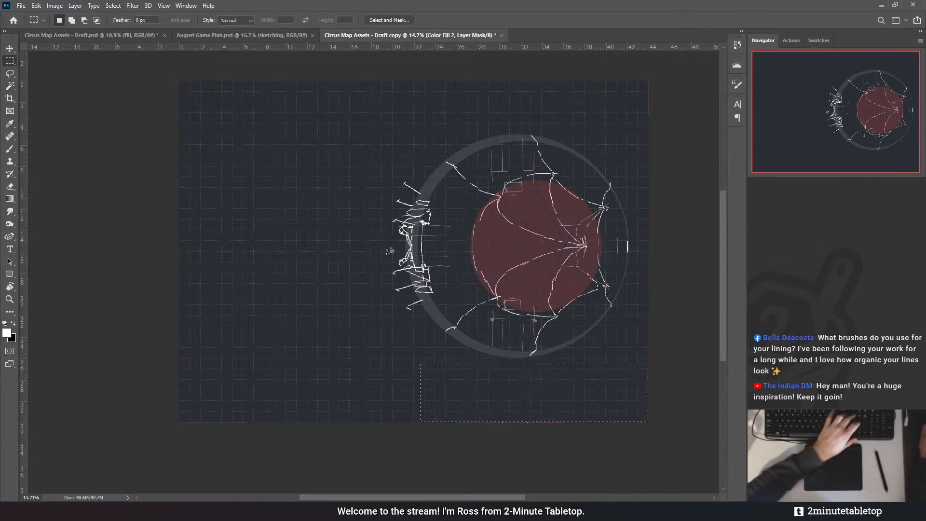
- Deselect and rotate the whole canvas 90 degrees counter-clockwise so the tent stands upright
key(ctrl+d)
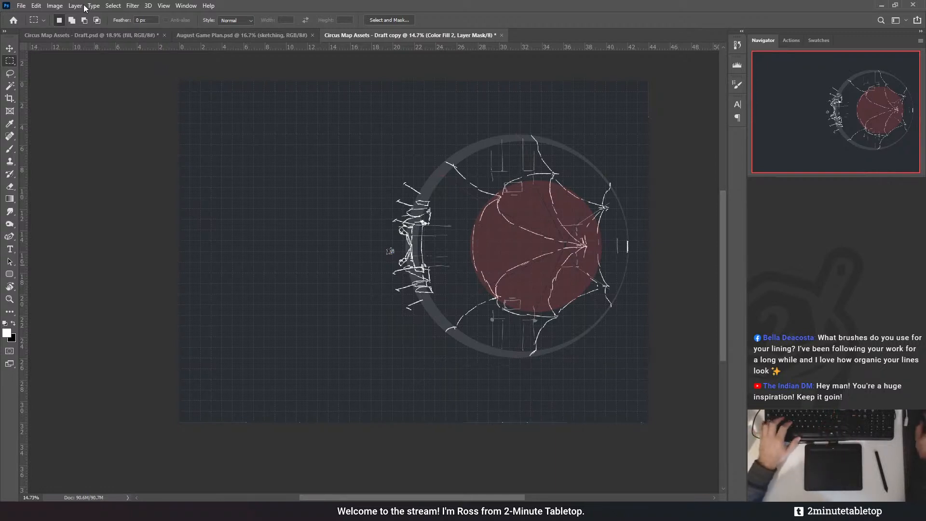
click(178, 113)
scroll(627, 208, down, 5)
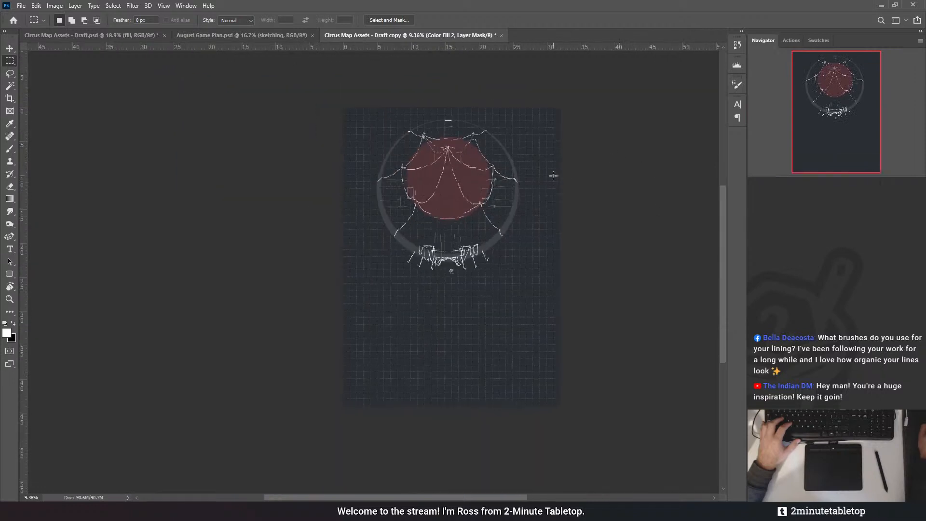
scroll(507, 237, up, 4)
key(ctrl+0)
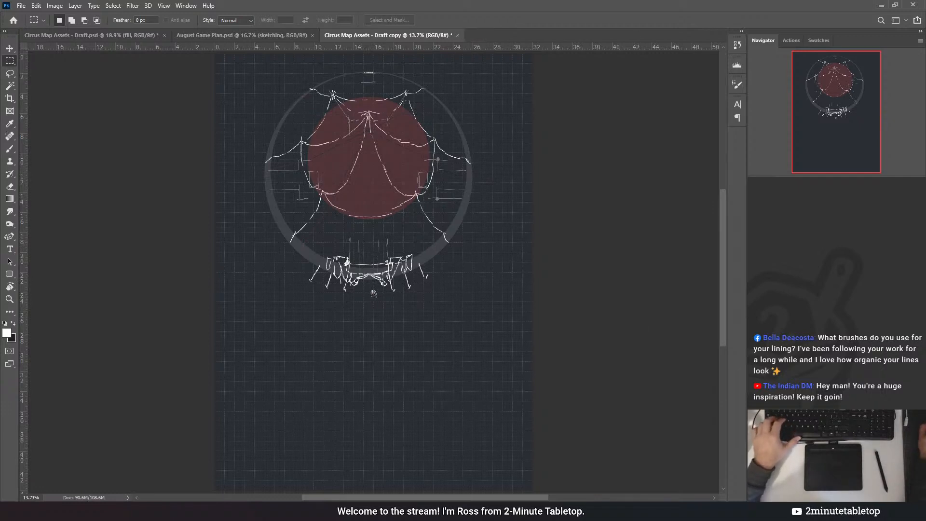
- Move the artwork with Free Transform to X 3711 px, Y 3340 px, centring the tent horizontally on the canvas, and apply it
key(ctrl+t)
drag(434, 221, 439, 222)
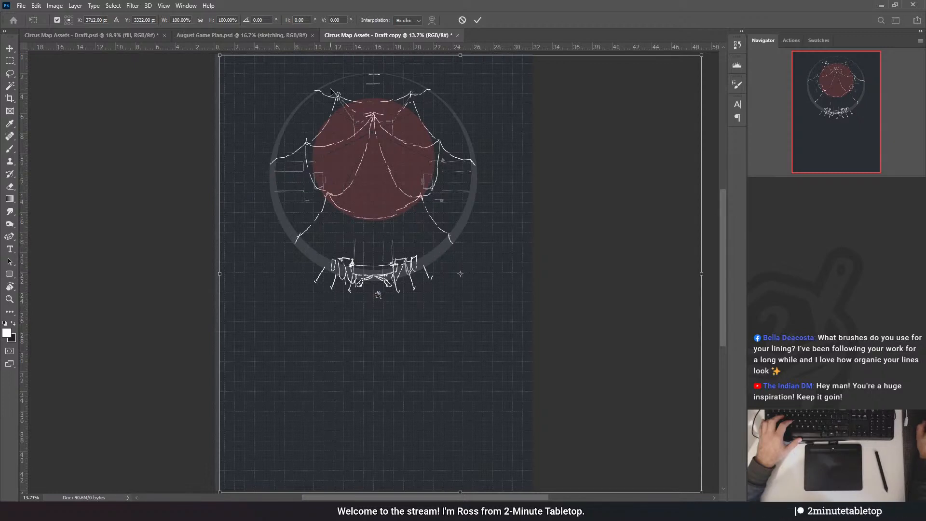
scroll(411, 72, up, 5)
scroll(411, 71, up, 3)
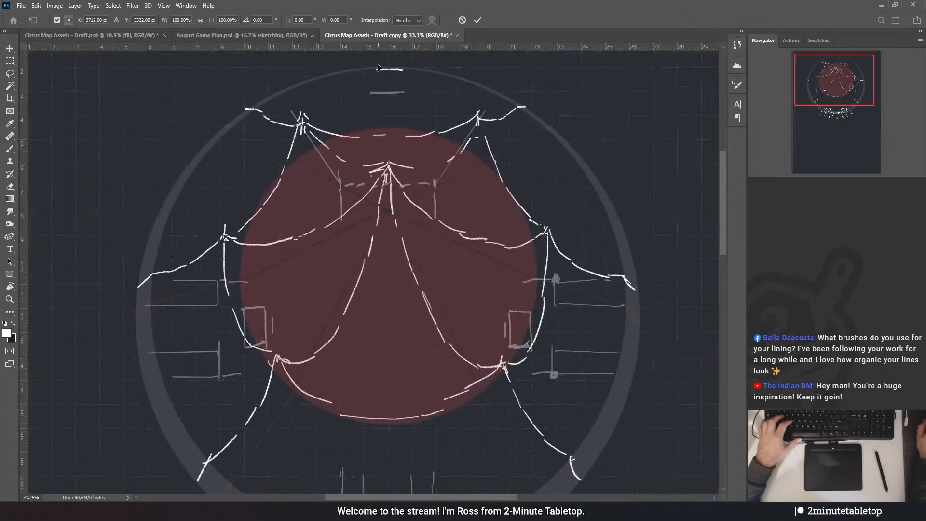
scroll(393, 79, down, 3)
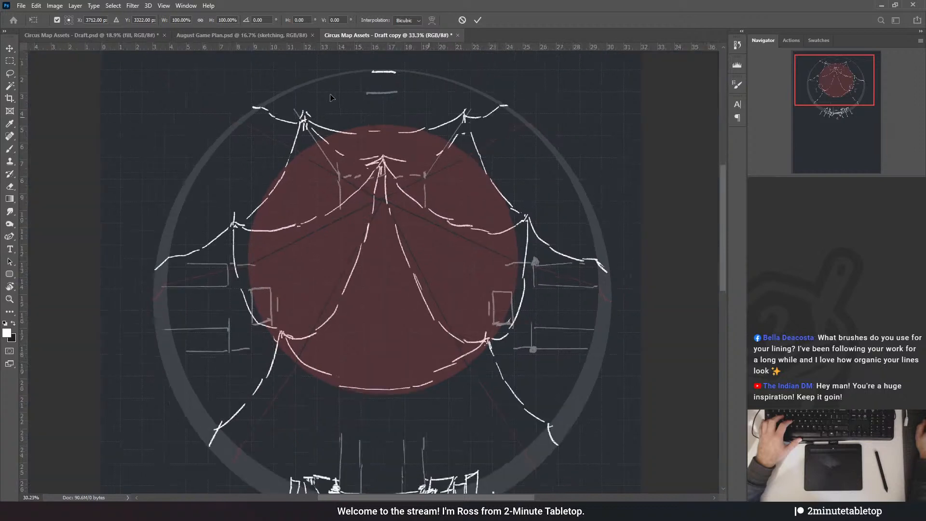
scroll(374, 444, up, 2)
scroll(426, 424, down, 2)
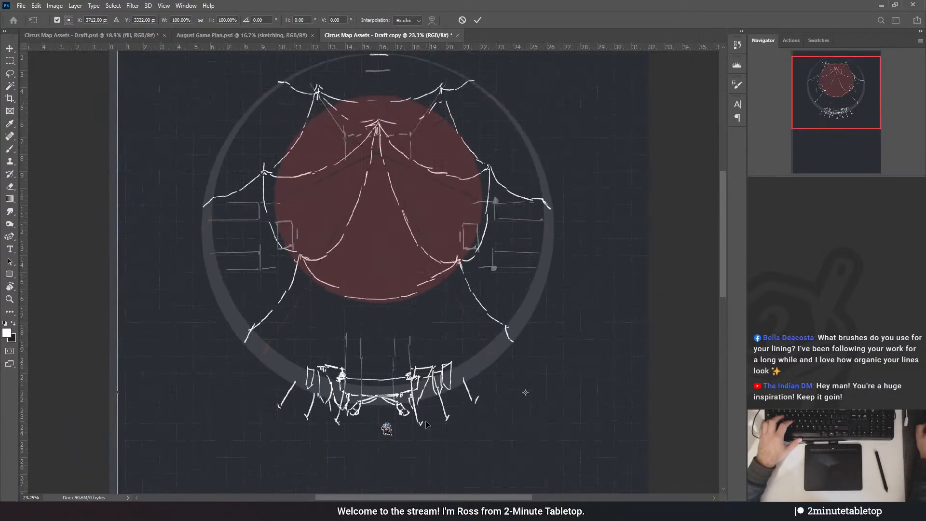
scroll(398, 442, up, 1)
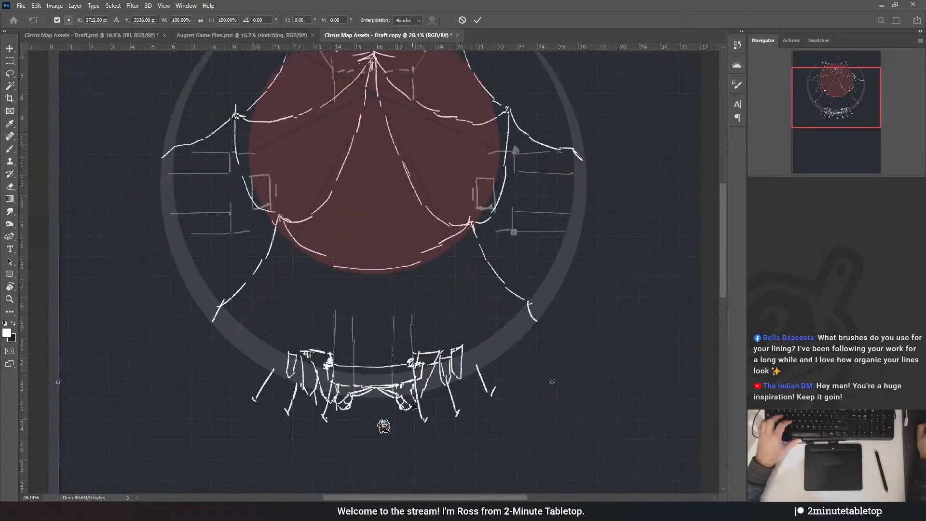
drag(412, 410, 409, 408)
scroll(409, 408, down, 2)
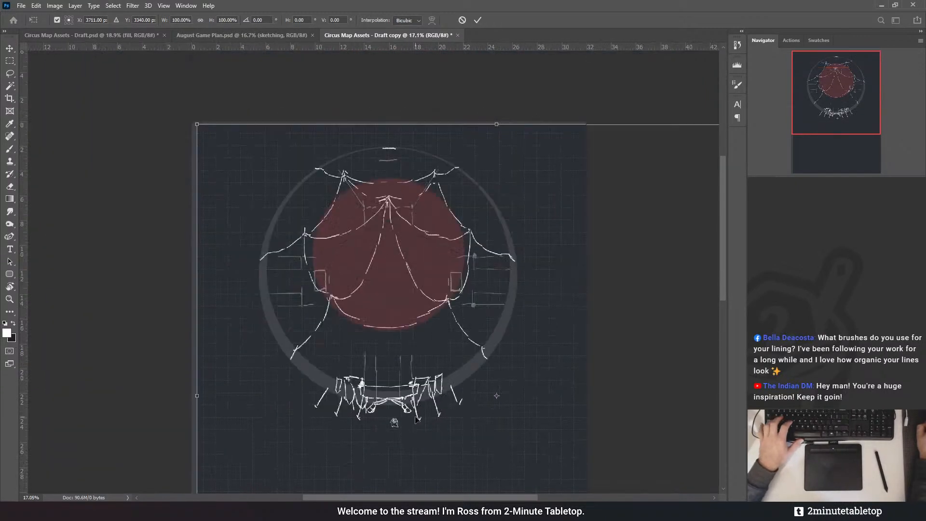
scroll(419, 162, up, 4)
scroll(394, 166, down, 3)
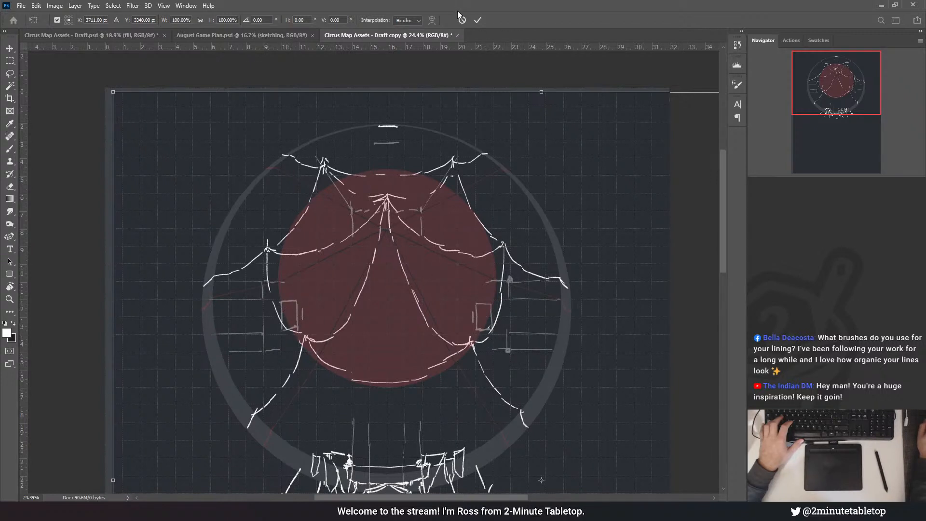
click(478, 21)
- On the Color Fill 1 layer mask, select the leftover strip along the canvas's top and left edges with the Magic Wand, clear it and deselect
scroll(538, 171, down, 3)
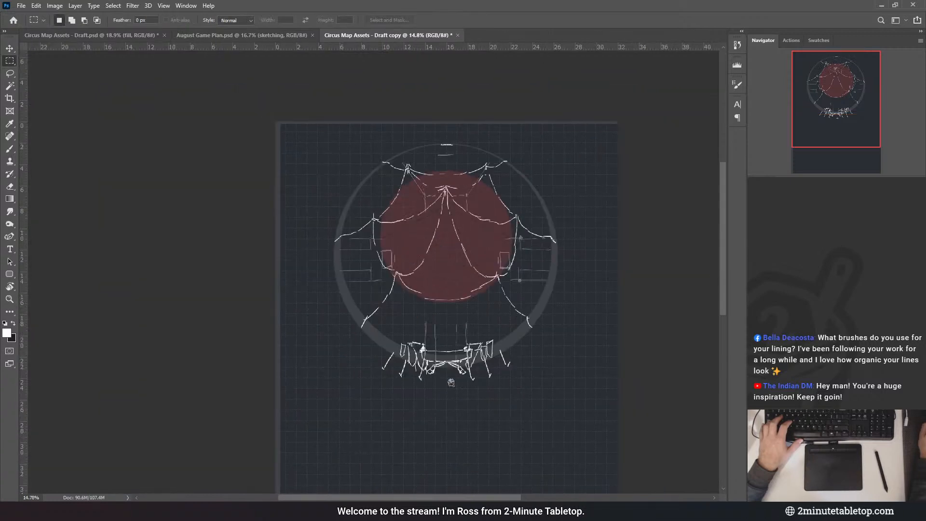
key(alt+bracketleft)
key(ctrl+comma)
key(ctrl+comma)
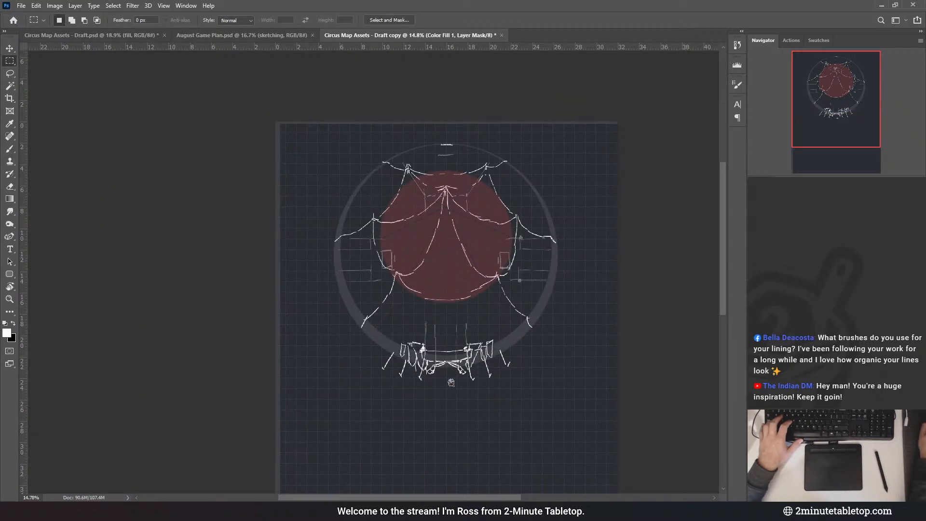
key(w)
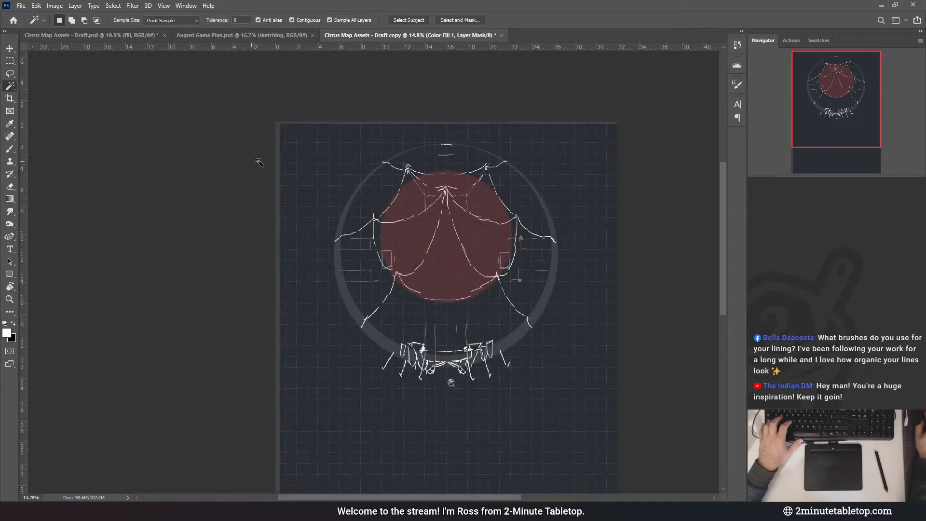
click(280, 167)
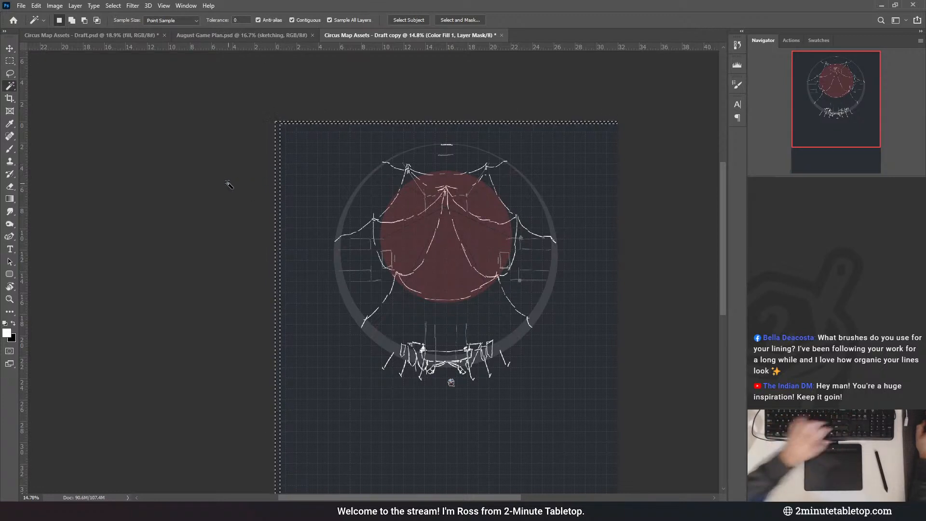
key(ctrl+d)
scroll(127, 165, down, 3)
scroll(149, 211, up, 2)
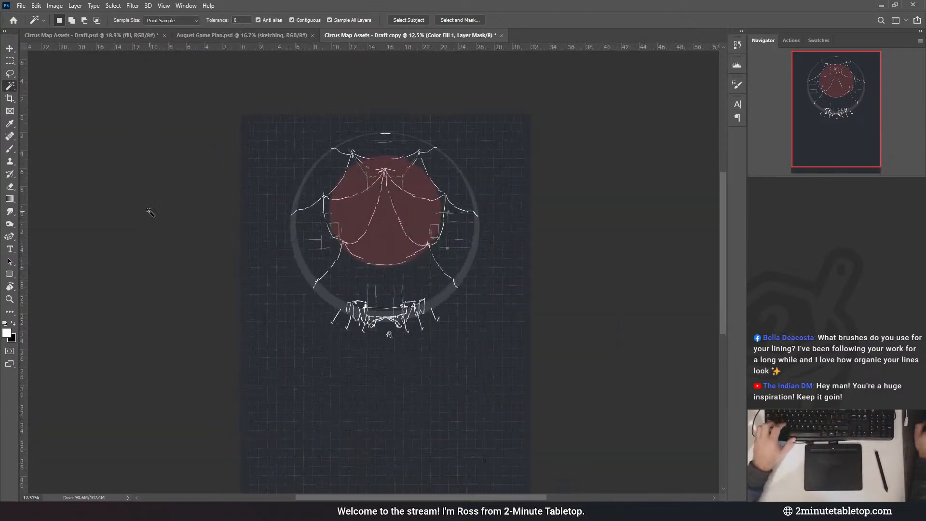
- Show the guides, move the vertical guide to the canvas's right edge and remove the horizontal guide
key(ctrl+semicolon)
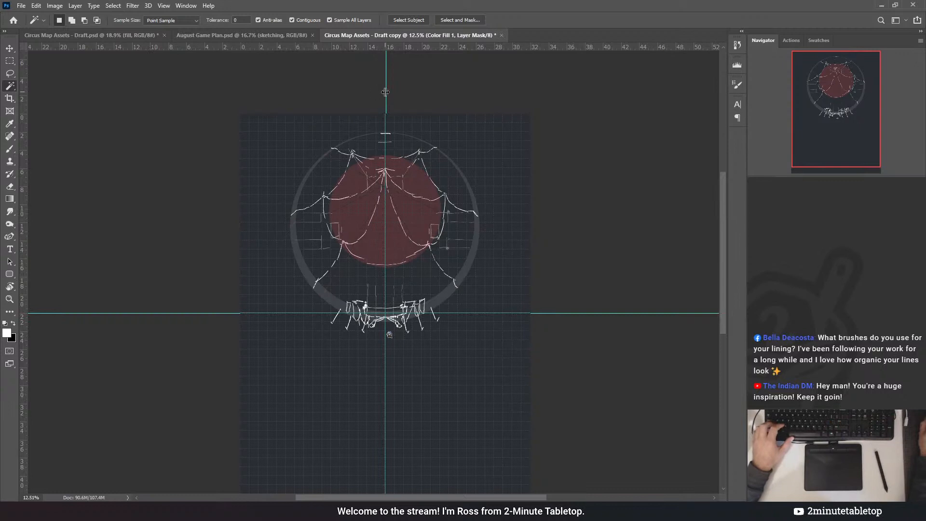
drag(385, 91, 529, 101)
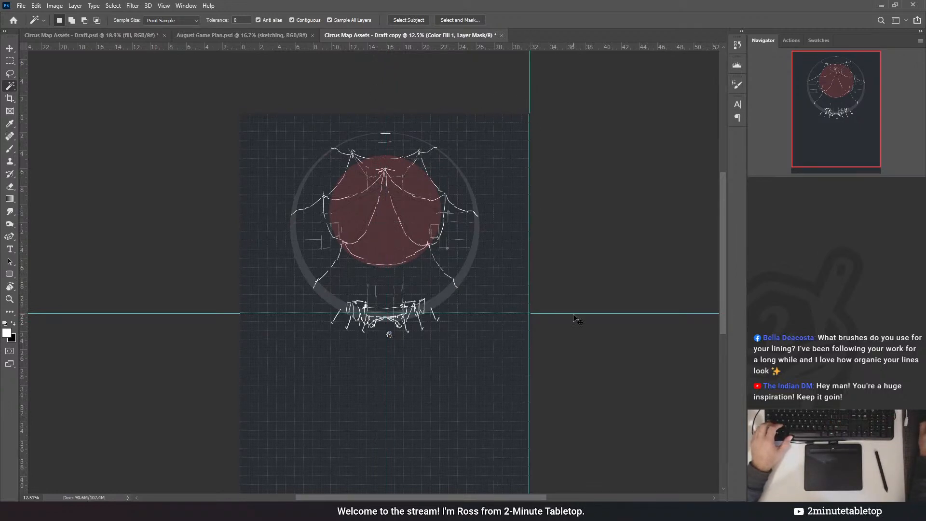
drag(576, 314, 56, 11)
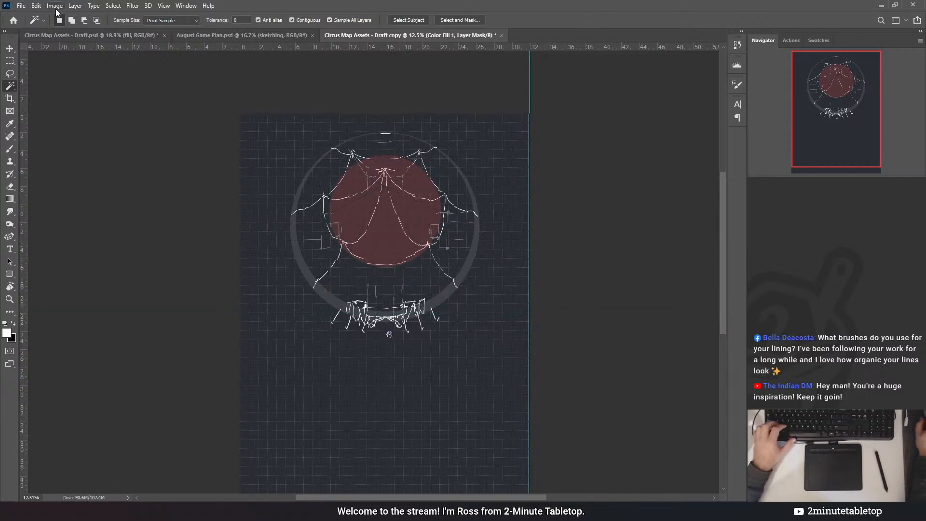
- Check the width of the ring plan's half in Circus Map Assets - Draft.psd with a rectangular marquee between the centre guide and canvas edge
click(77, 89)
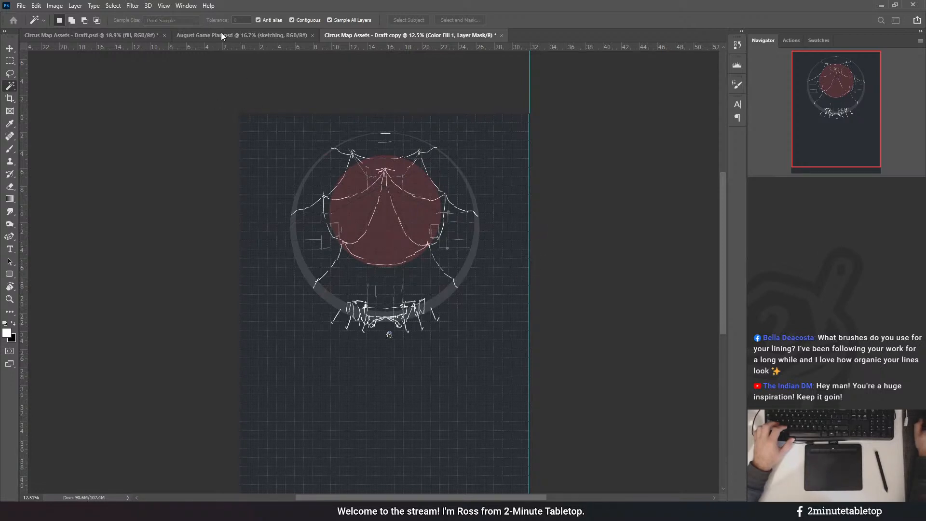
click(644, 221)
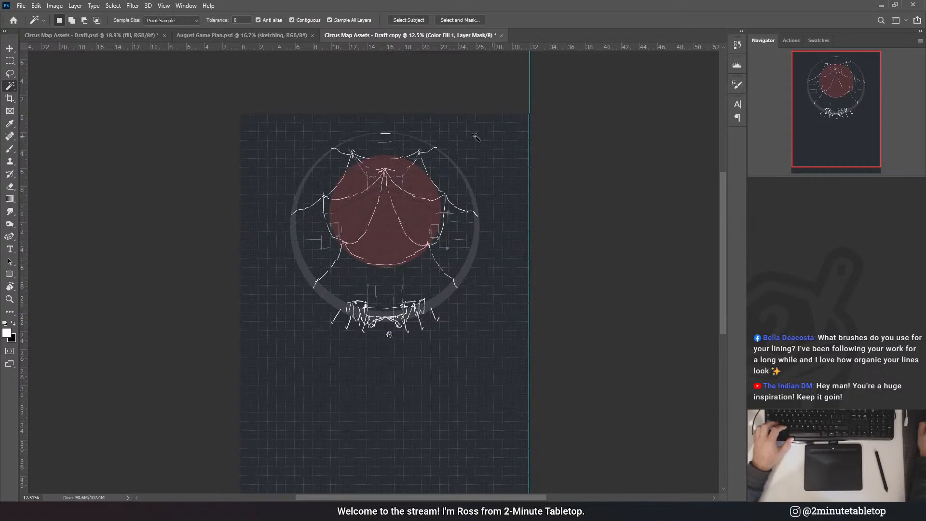
click(270, 36)
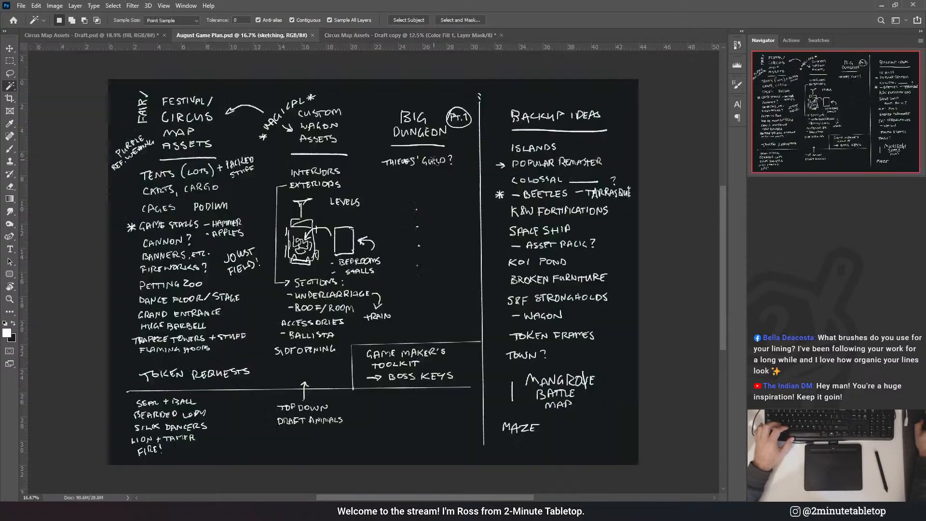
click(113, 38)
key(m)
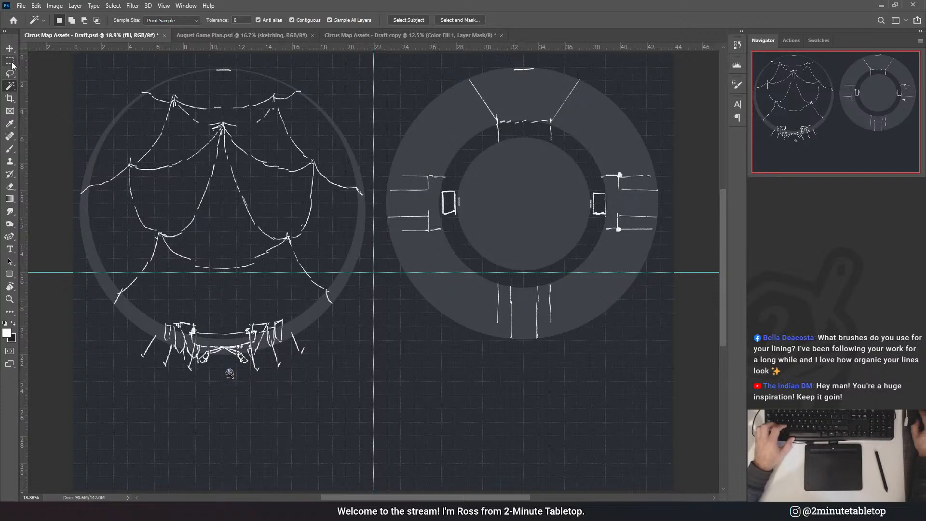
drag(374, 95, 681, 247)
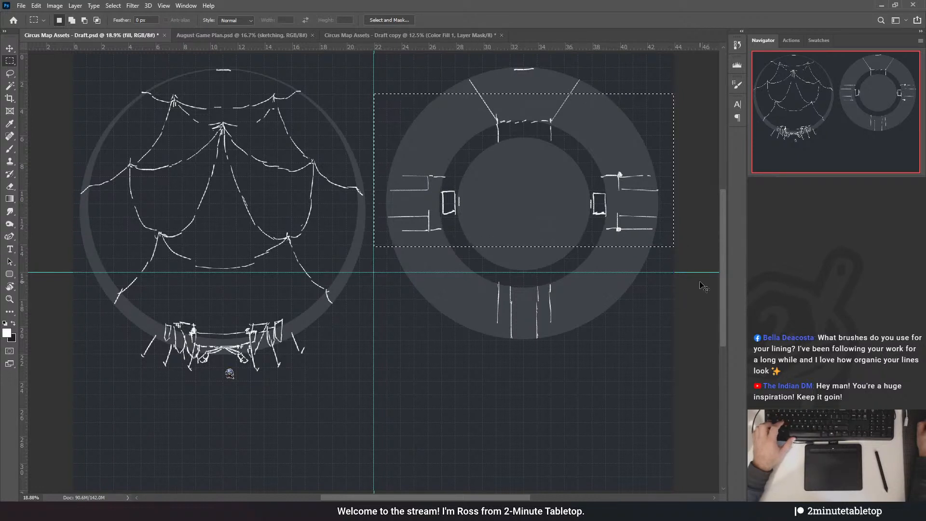
- Return to the draft copy and save it as Circus Tent - Draft.psd
click(359, 34)
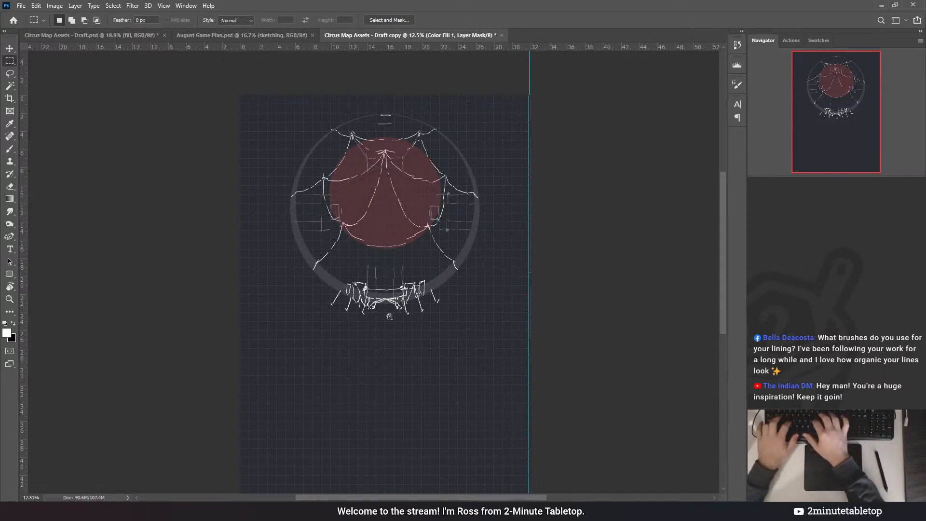
key(ctrl+s)
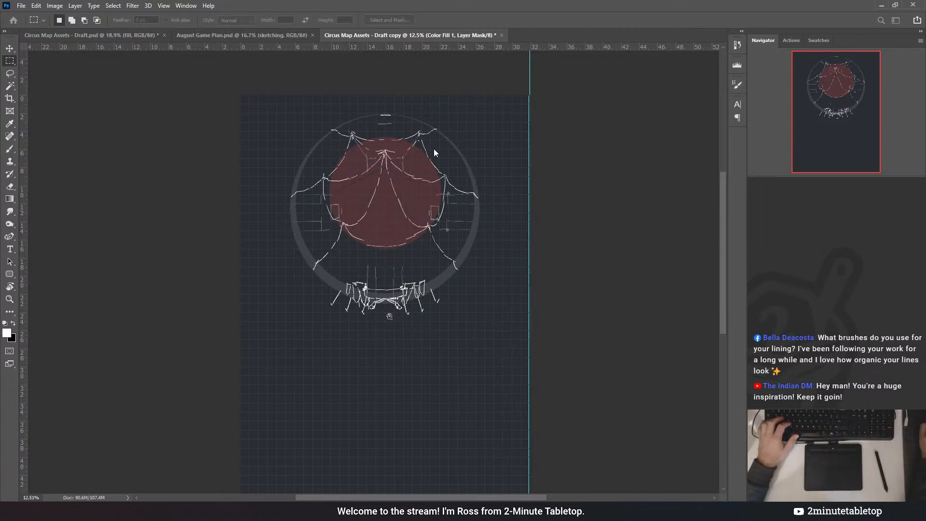
click(656, 160)
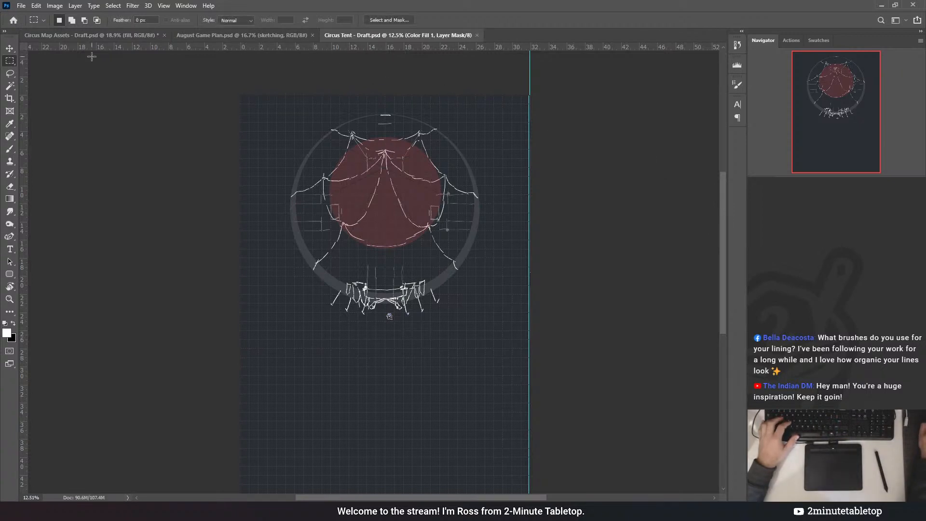
- In Circus Map Assets - Draft.psd, undo the recent edits to bring back the notes reference and the tent's red circle and interior lines
click(84, 35)
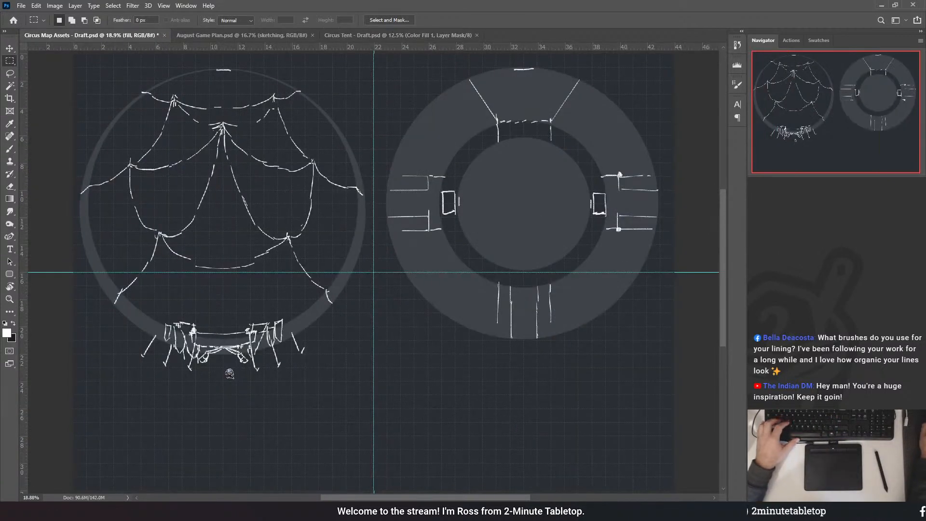
key(ctrl+z)
key(ctrl+z)
key(ctrl+z)
key(ctrl+z)
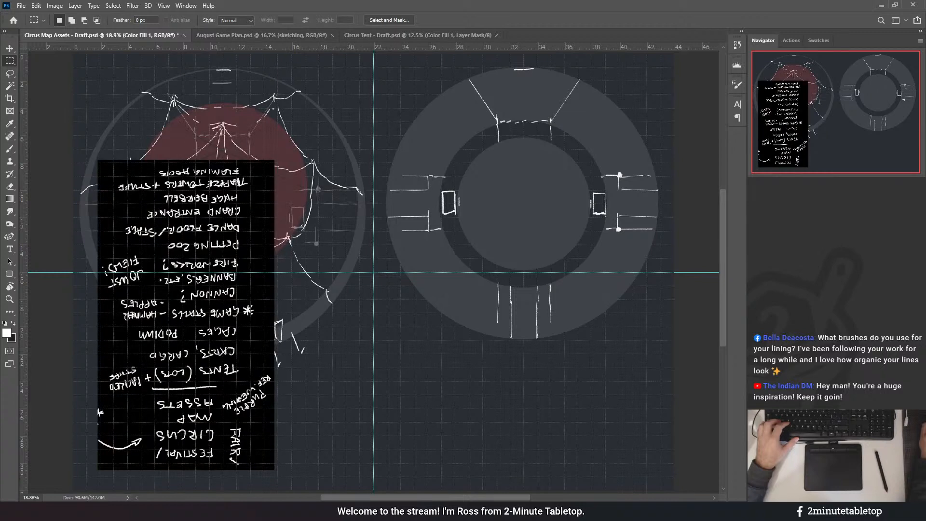
key(ctrl+z)
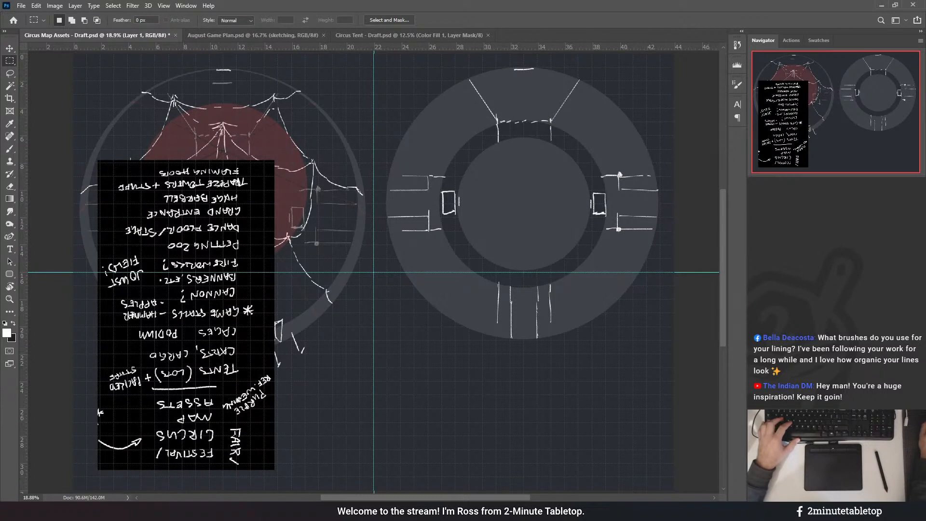
- Switch to Circus Tent - Draft.psd and enlarge its canvas to the right only, keeping the left edge anchored
click(278, 35)
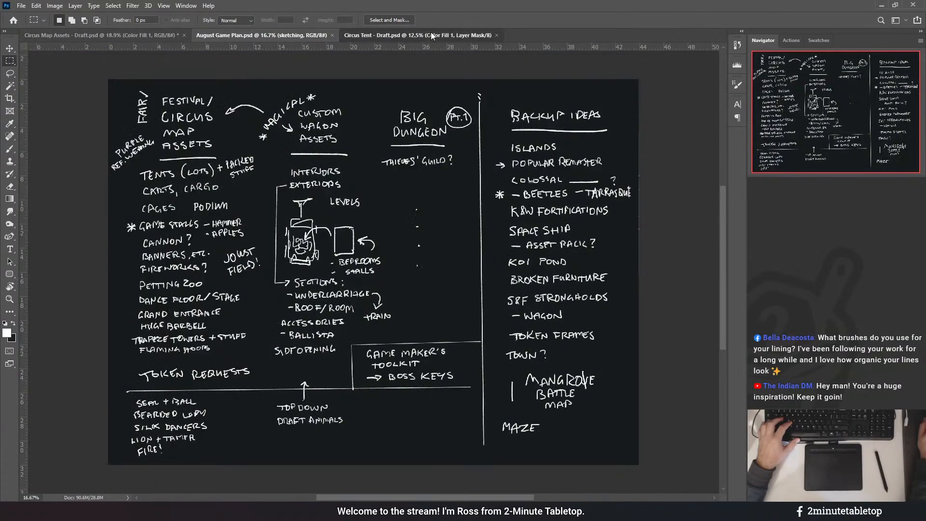
click(432, 35)
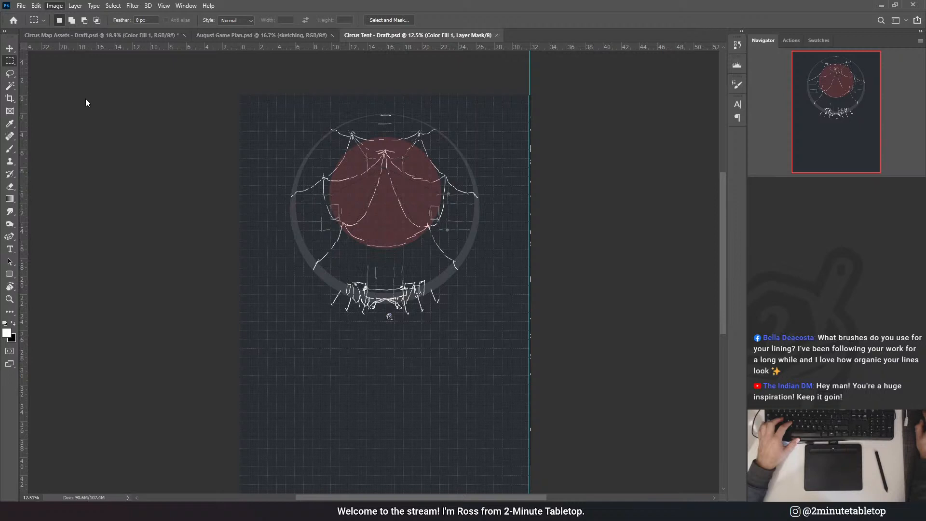
click(66, 84)
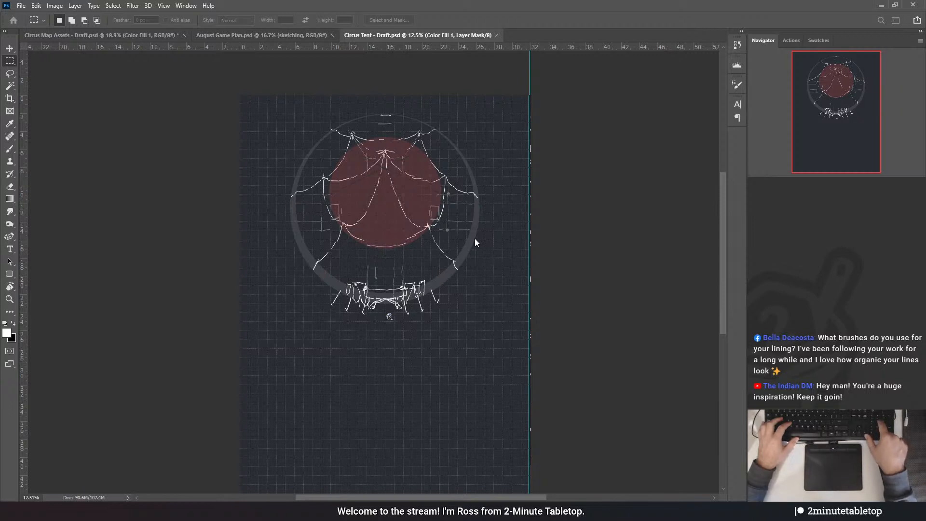
click(540, 281)
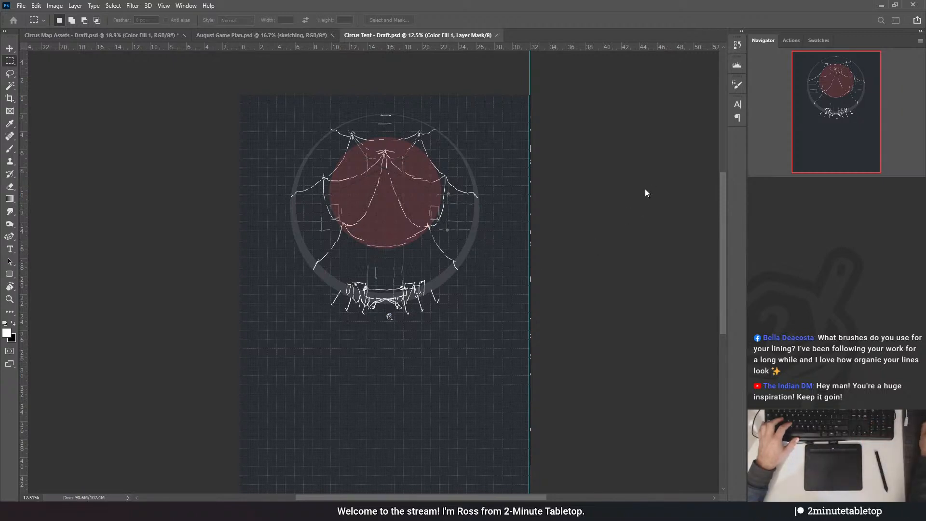
click(645, 189)
scroll(418, 228, down, 3)
scroll(391, 223, up, 5)
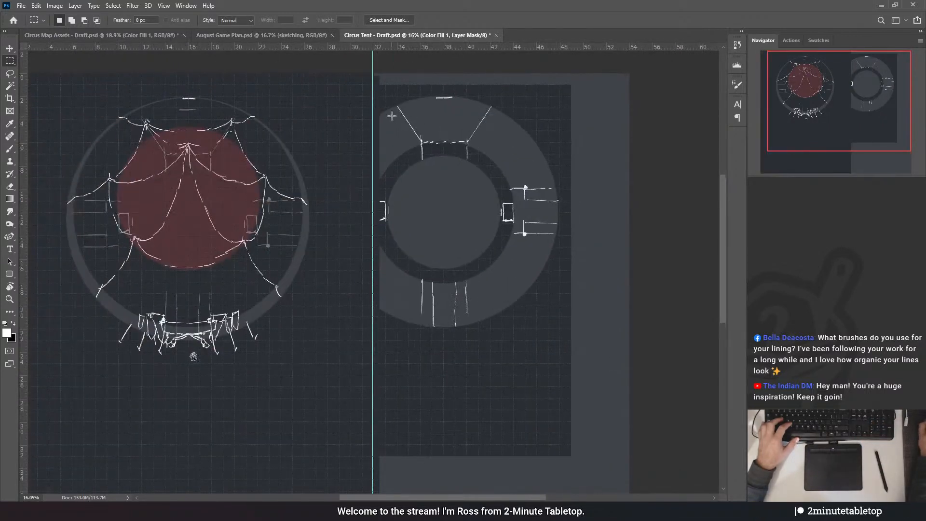
scroll(585, 195, down, 3)
scroll(585, 195, down, 2)
scroll(421, 145, down, 2)
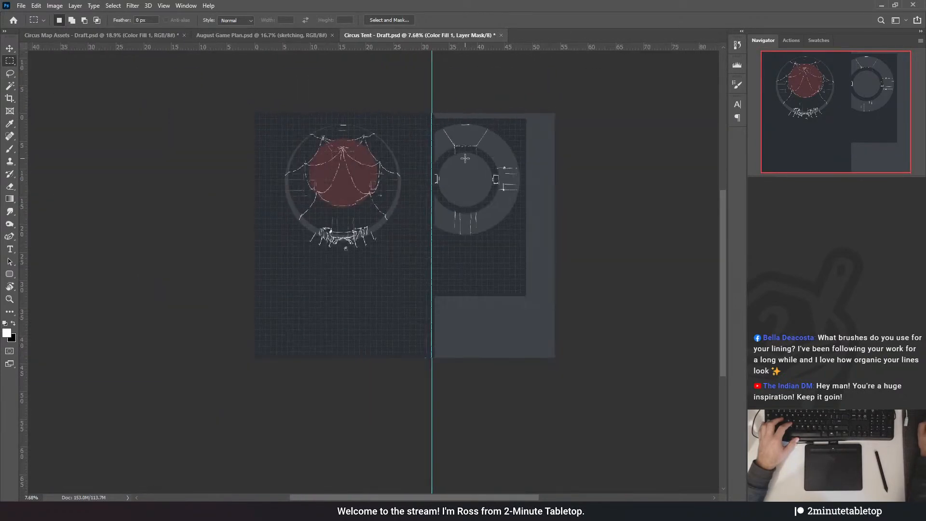
- Group the existing artwork layers in Circus Tent - Draft.psd and name the group bin
scroll(465, 159, up, 3)
scroll(565, 186, down, 2)
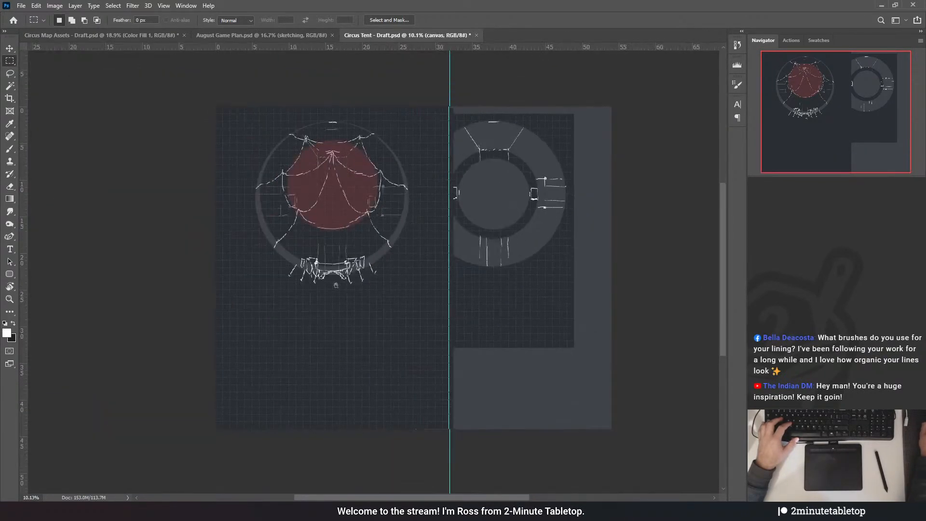
key(ctrl+g)
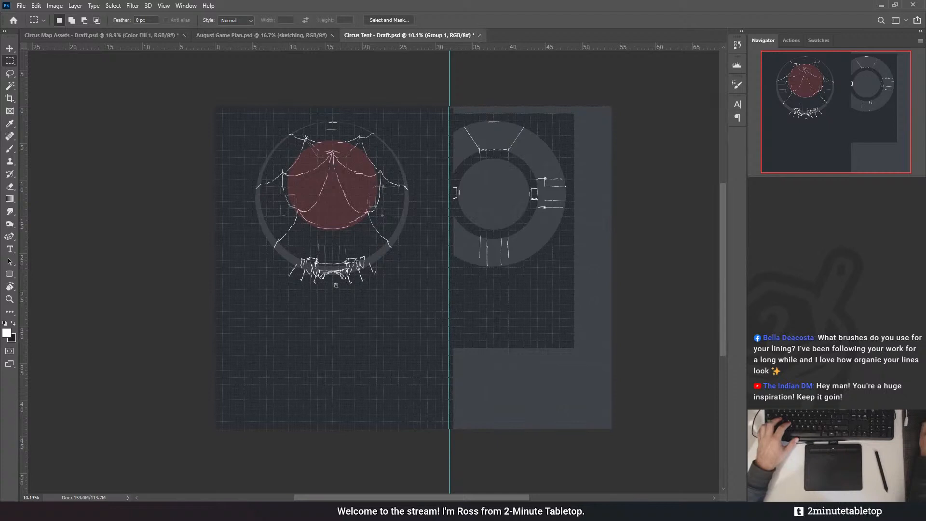
text(bin)
key(Return)
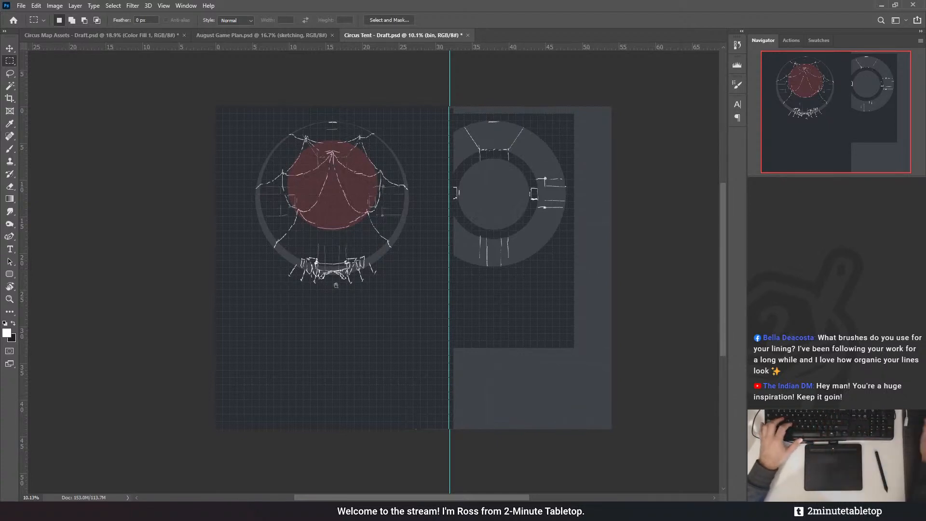
- In Circus Map Assets - Draft.psd, remove the notes reference and copy the tent and ring artwork into Circus Tent - Draft.psd
click(159, 36)
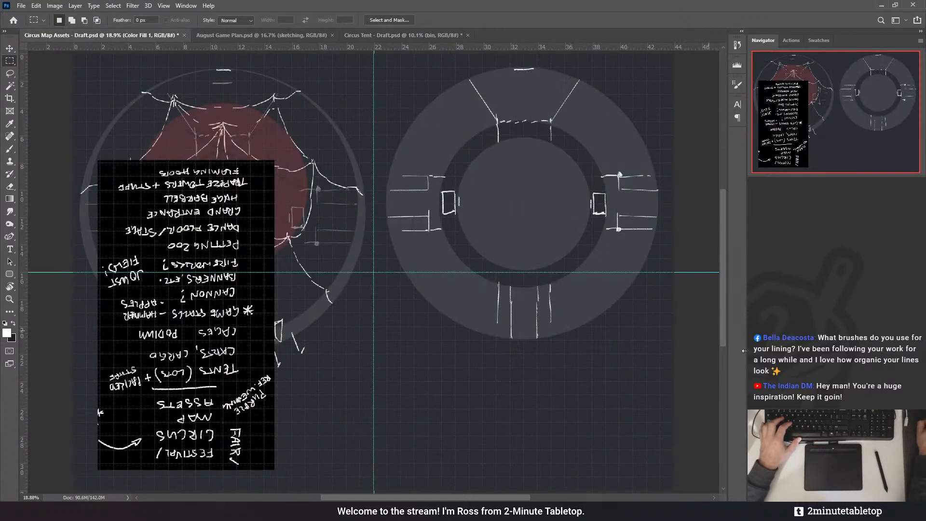
key(ctrl+z)
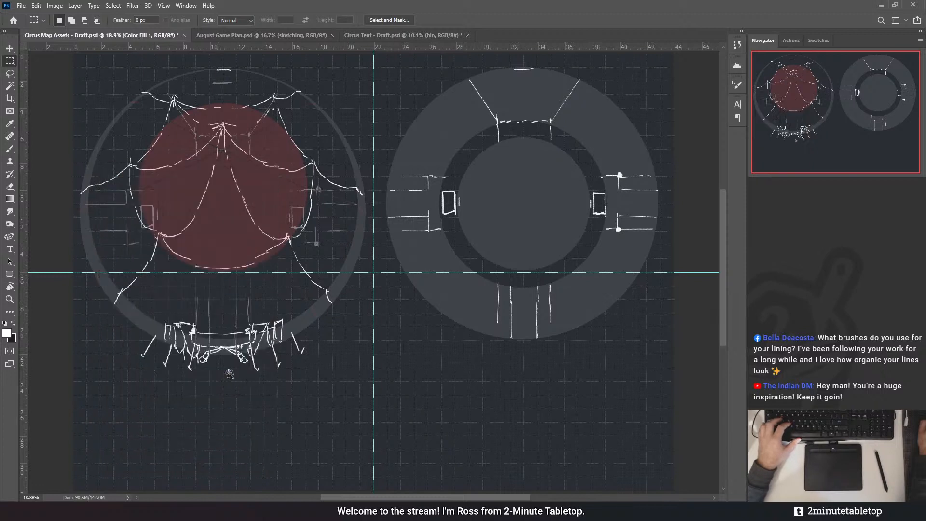
key(Delete)
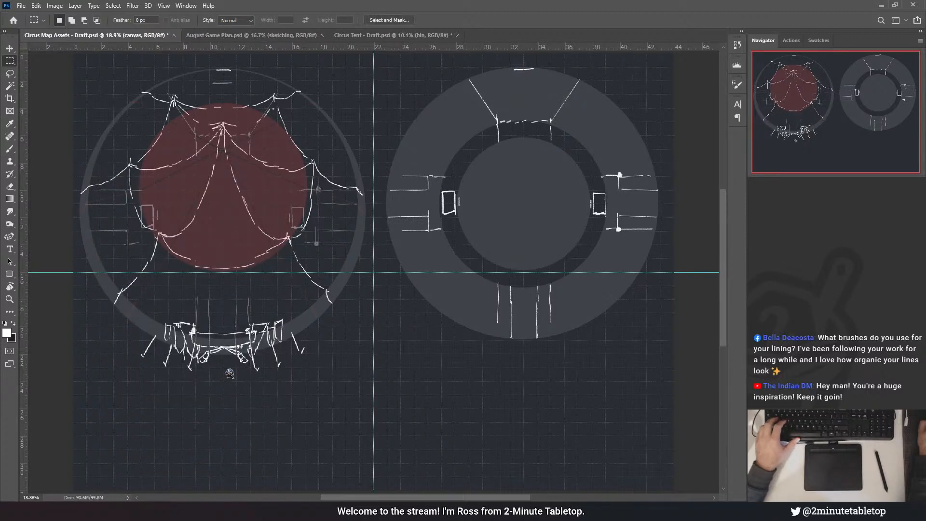
click(351, 35)
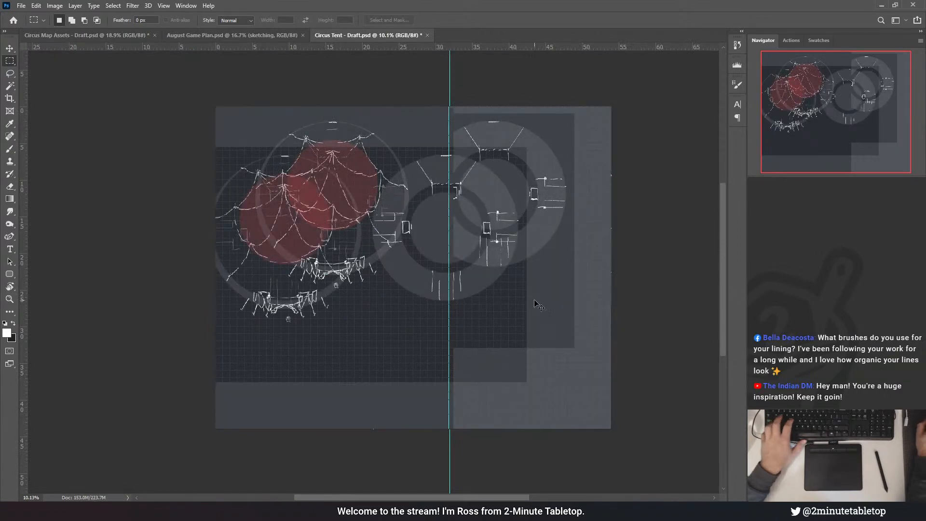
- Move the copied tent and ring artwork up and to the right until the small character token sits centred in a grid square
key(ctrl+t)
mouse_move(318, 288)
mouse_down()
mouse_move(355, 241)
mouse_move(365, 258)
mouse_up()
scroll(338, 279, up, 11)
scroll(270, 328, up, 13)
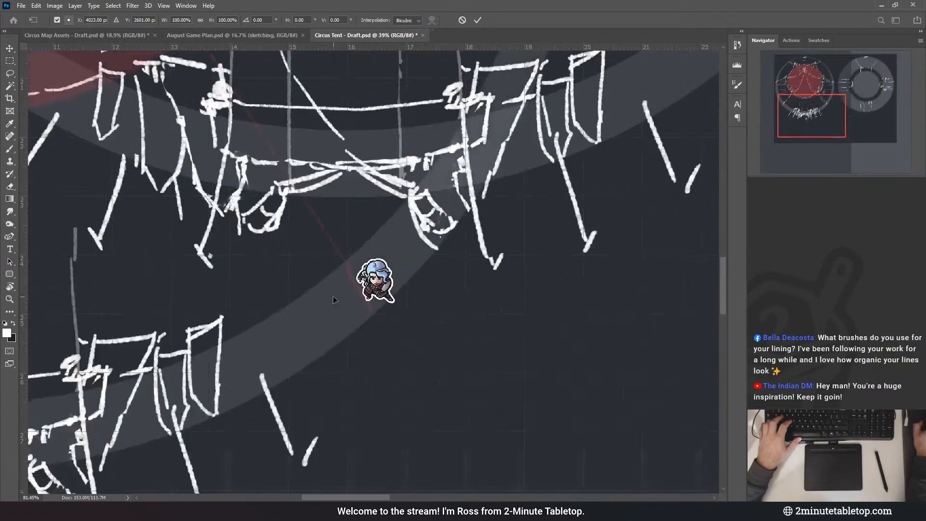
drag(382, 351, 415, 292)
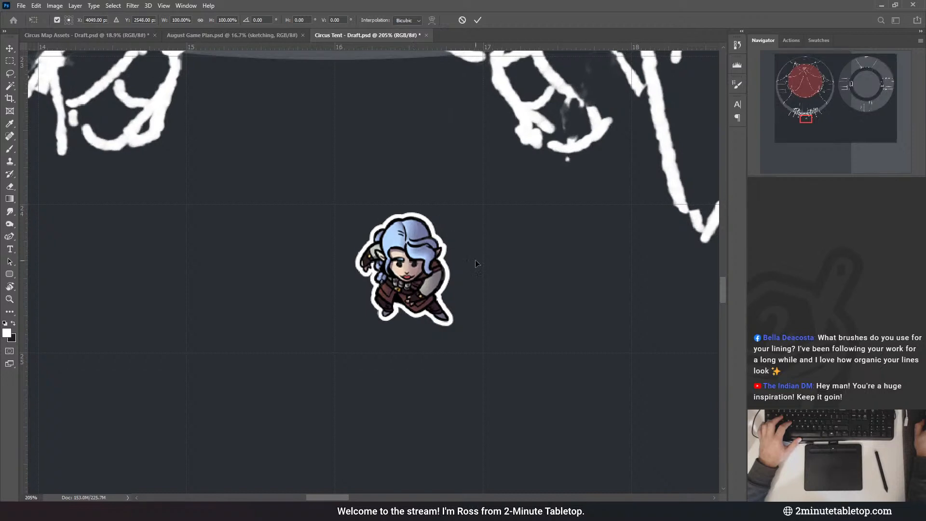
key(Return)
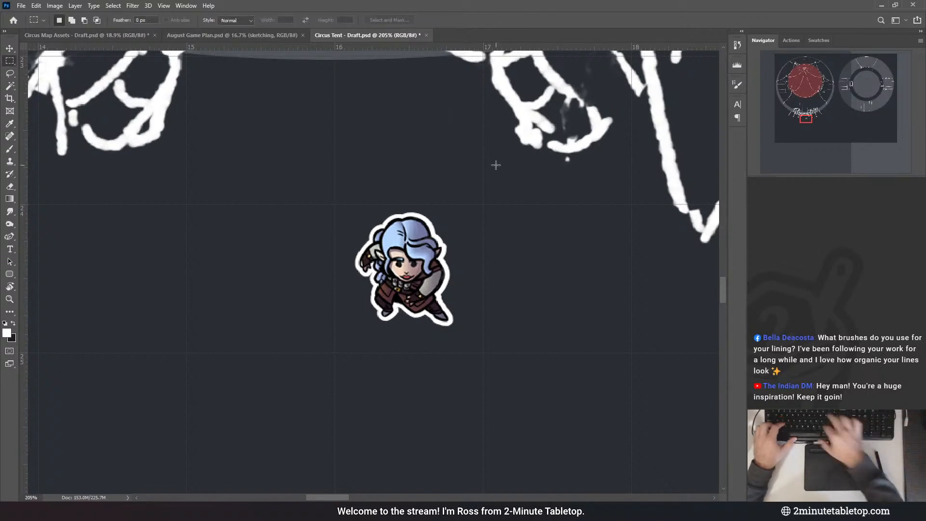
- Delete the bin group holding the old cut-off artwork
key(ctrl+0)
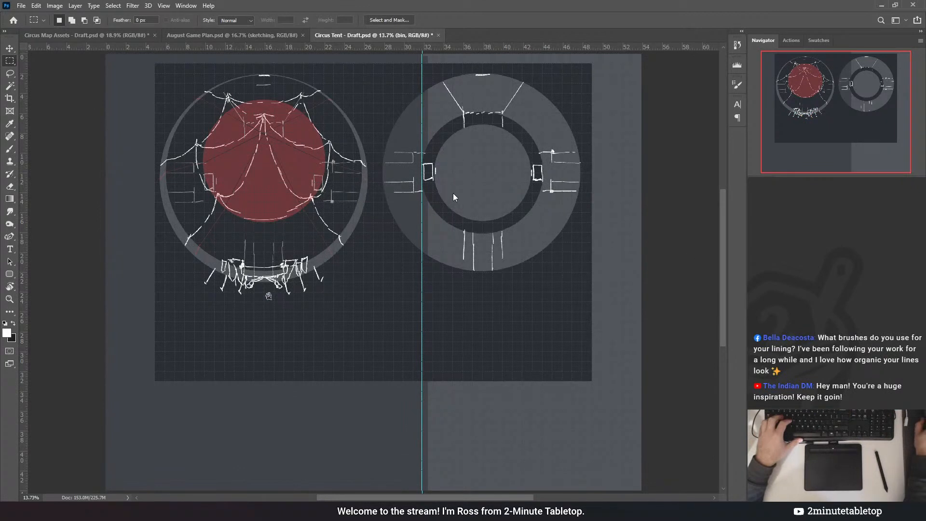
key(Delete)
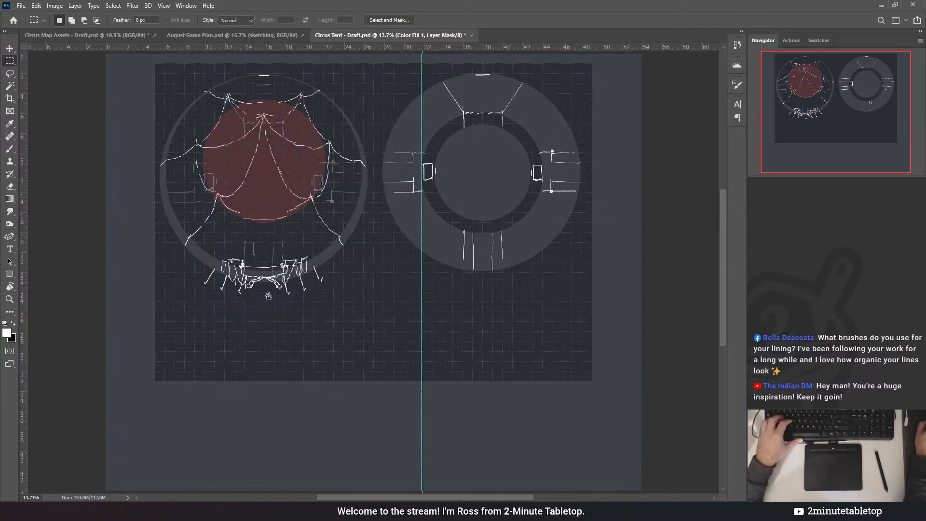
scroll(518, 309, down, 2)
scroll(599, 115, up, 3)
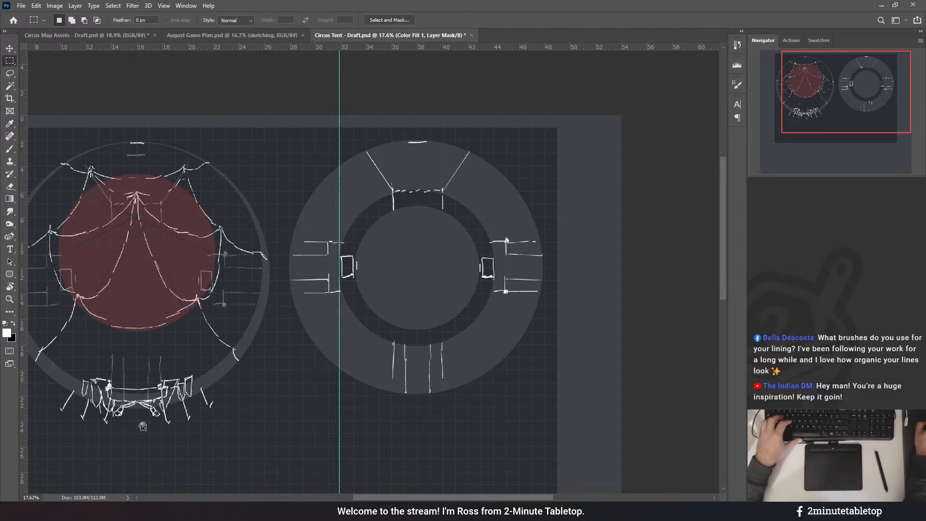
- Toggle the Color Fill 1 layer's visibility to check what it covers, leave it shown, and save the document
key(ctrl+comma)
key(ctrl+comma)
key(ctrl+comma)
key(ctrl+comma)
key(ctrl+comma)
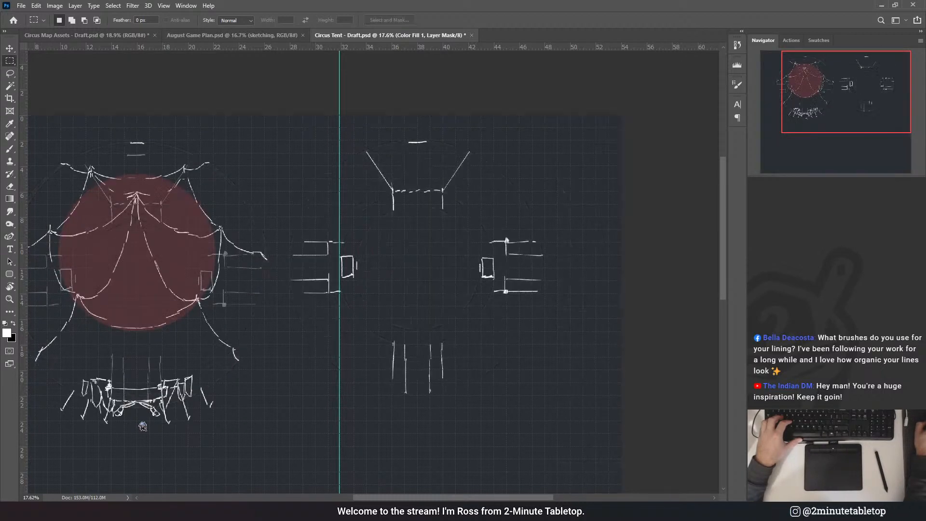
key(ctrl+comma)
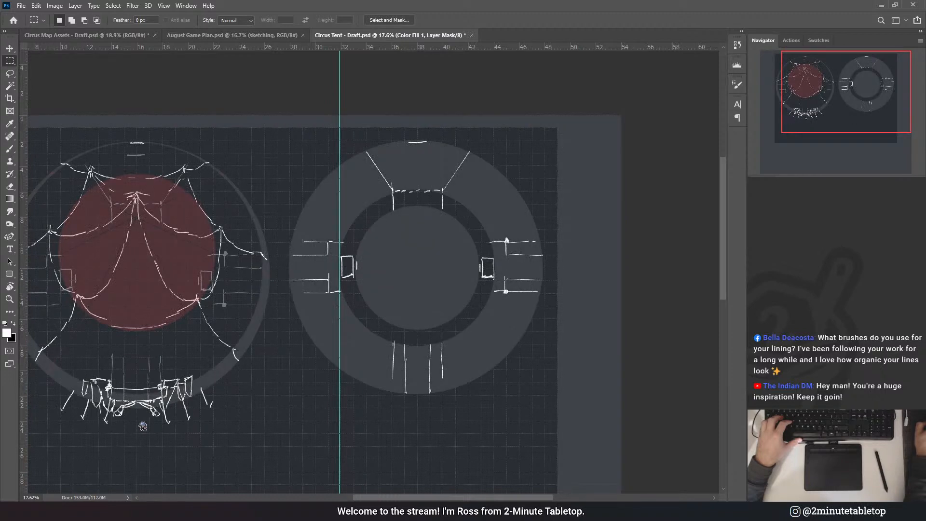
key(ctrl+s)
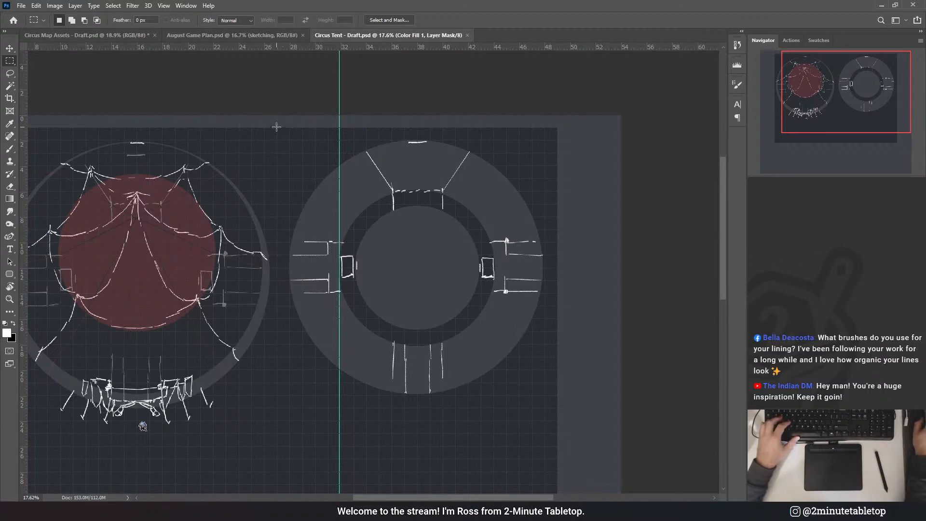
- Enclose the ring plan in a square marquee about 22 grid squares wide and try to move it to the right
drag(276, 126, 554, 390)
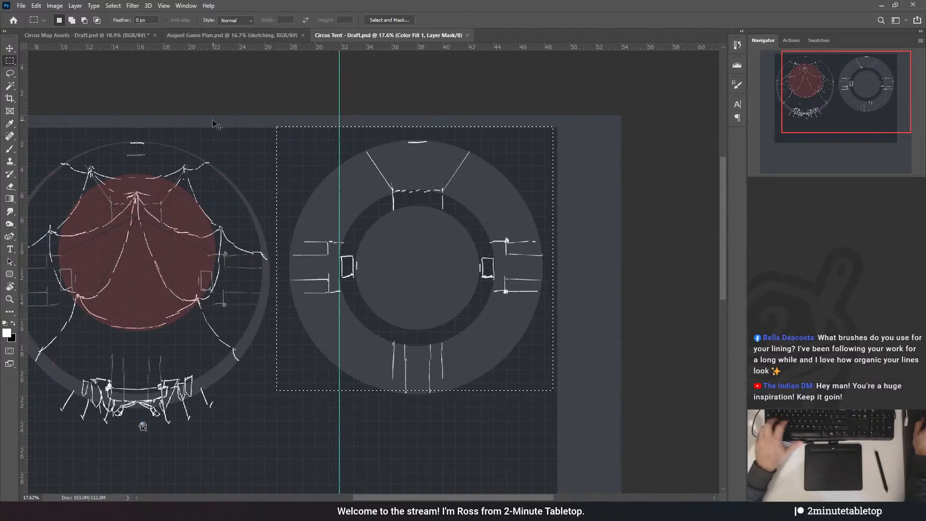
key(ctrl+d)
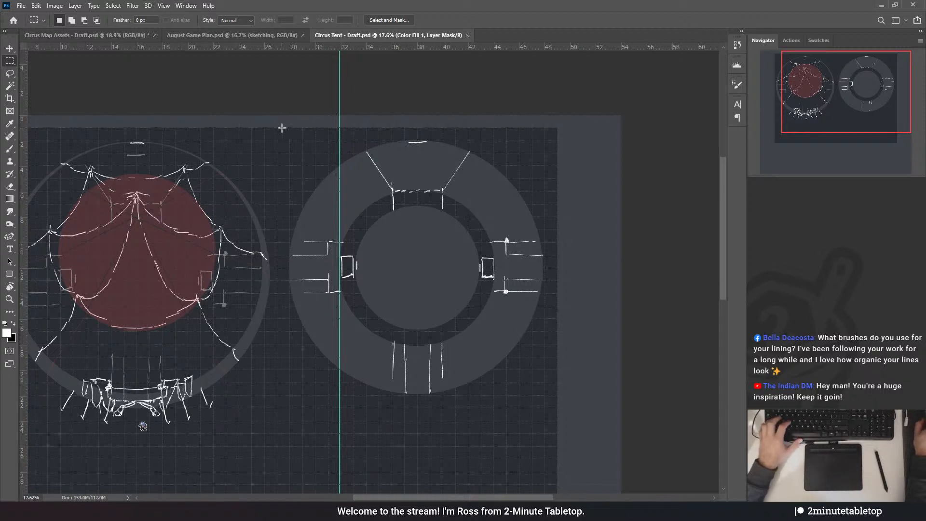
drag(278, 128, 556, 408)
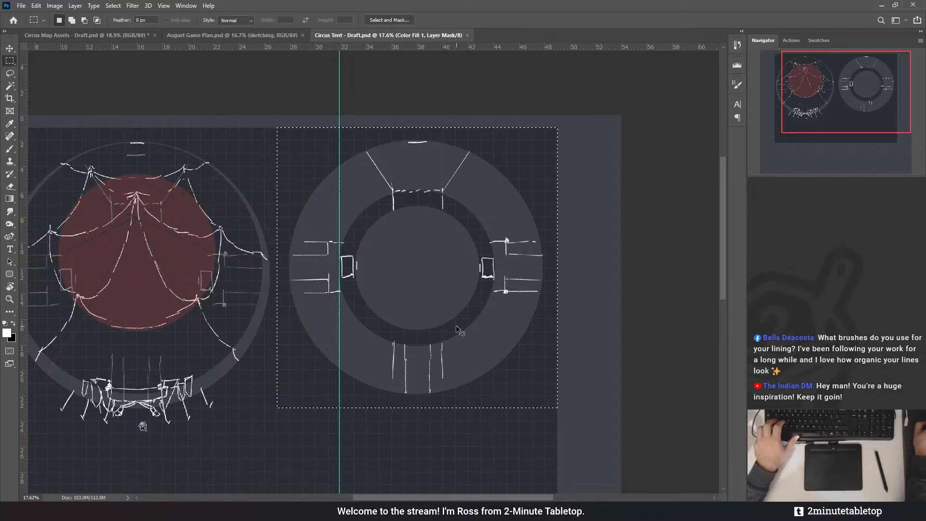
drag(462, 330, 523, 331)
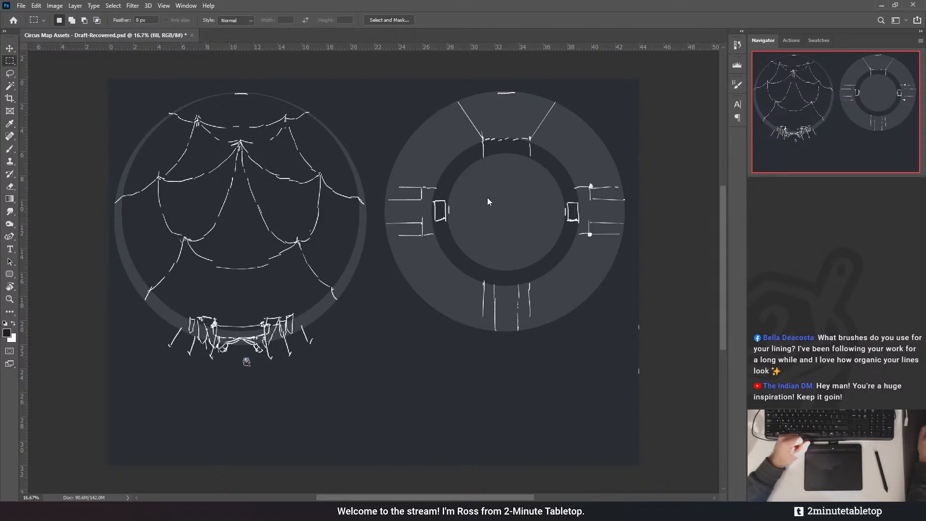
- Leave the recovered Circus Map Assets draft, reopen Circus Tent - Draft.psd, and display its guides and grid
click(466, 189)
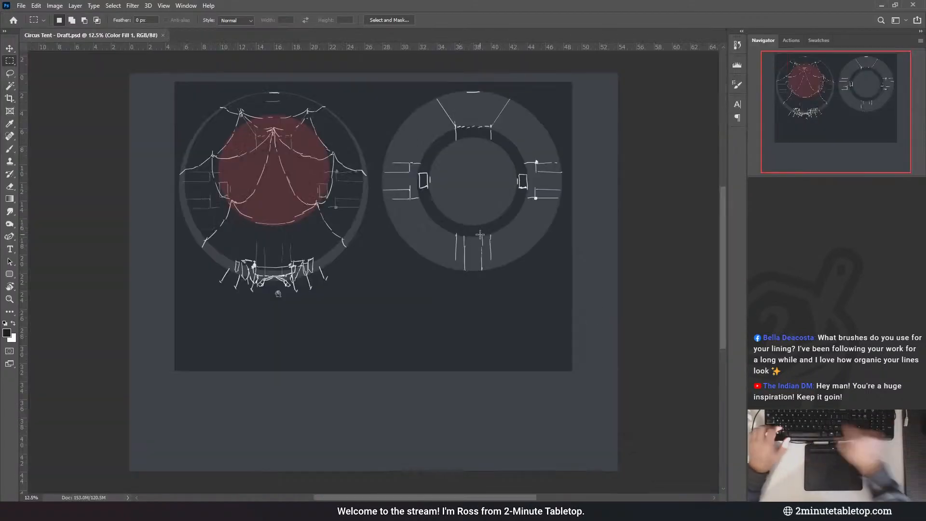
scroll(480, 235, up, 1)
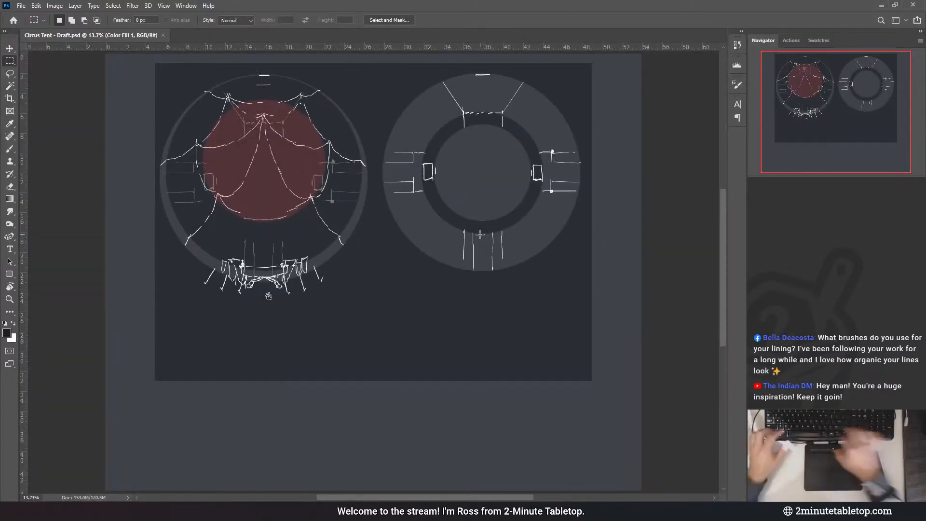
key(ctrl+semicolon)
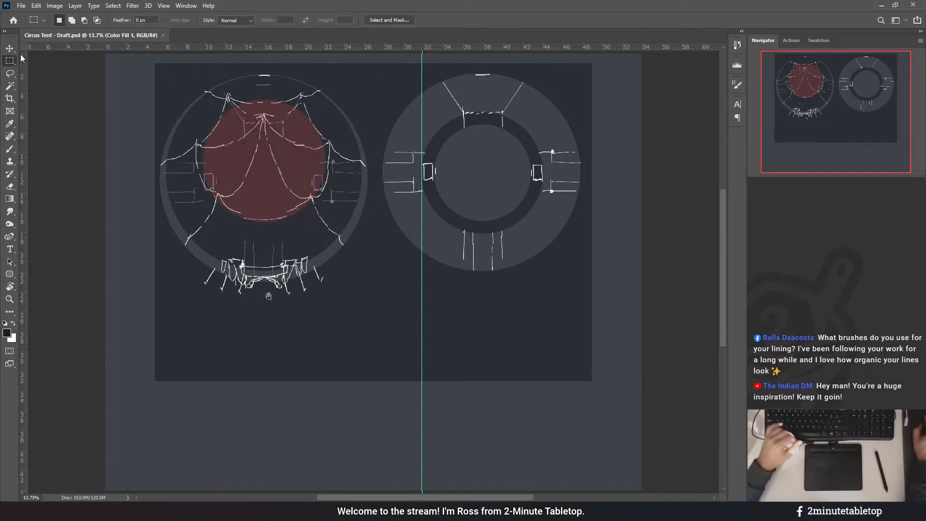
key(ctrl+apostrophe)
scroll(476, 60, up, 5)
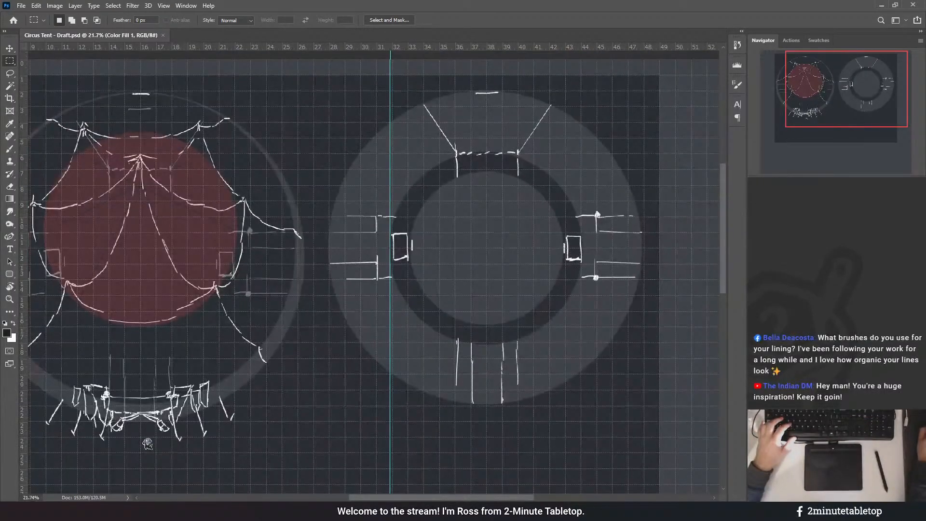
- Target the layer mask of Color Fill 1 and switch to the Elliptical Marquee tool
key(ctrl+comma)
key(ctrl+comma)
key(ctrl+backslash)
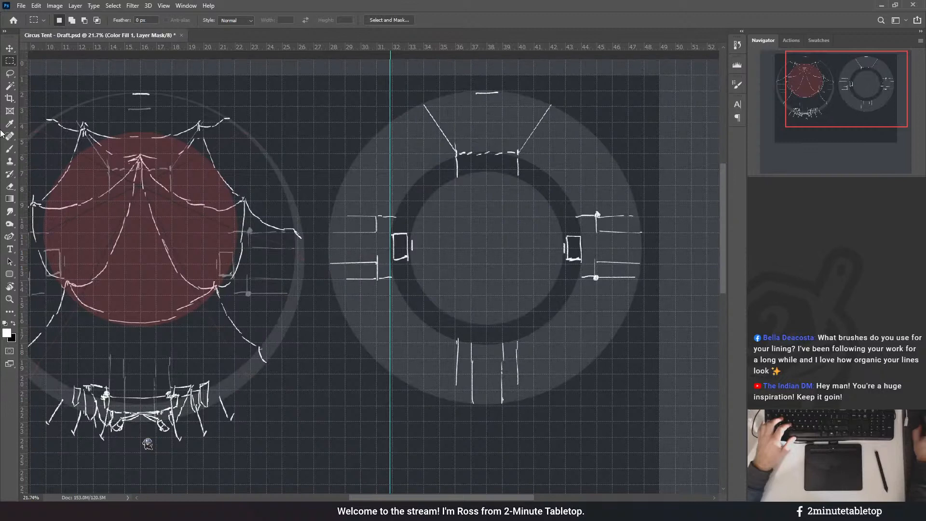
key(l)
click(13, 63)
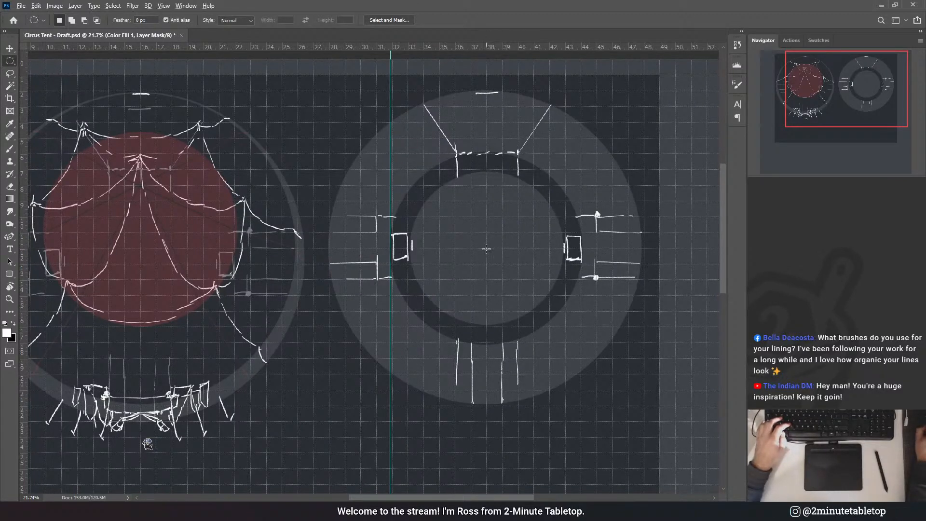
drag(486, 249, 657, 77)
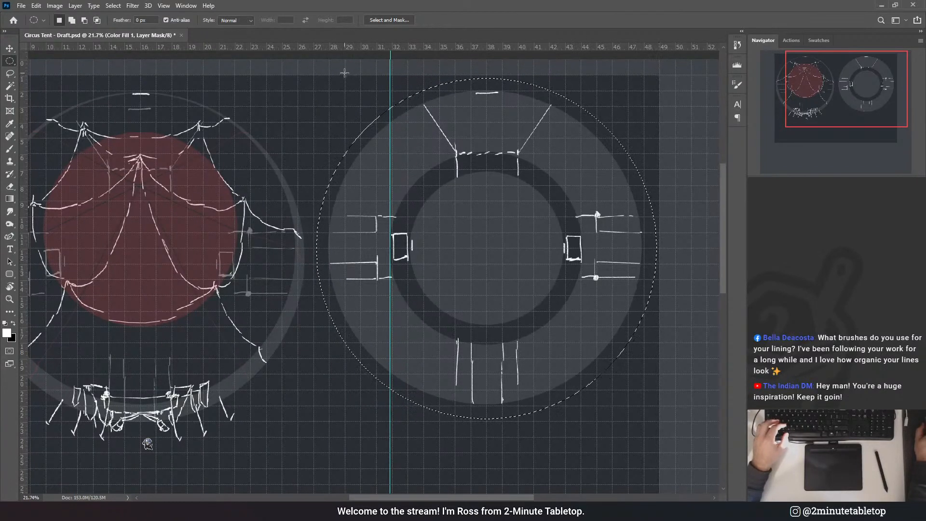
key(ctrl+d)
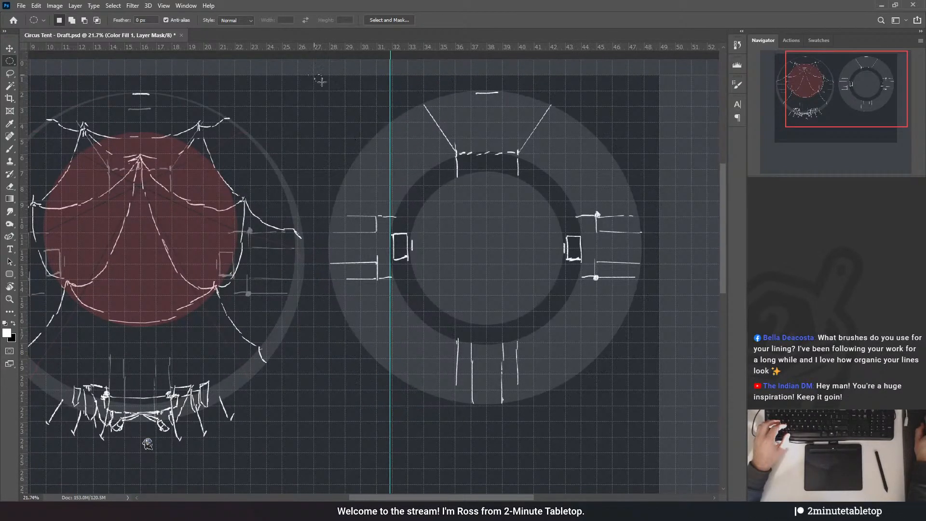
drag(317, 75, 675, 420)
key(ctrl+d)
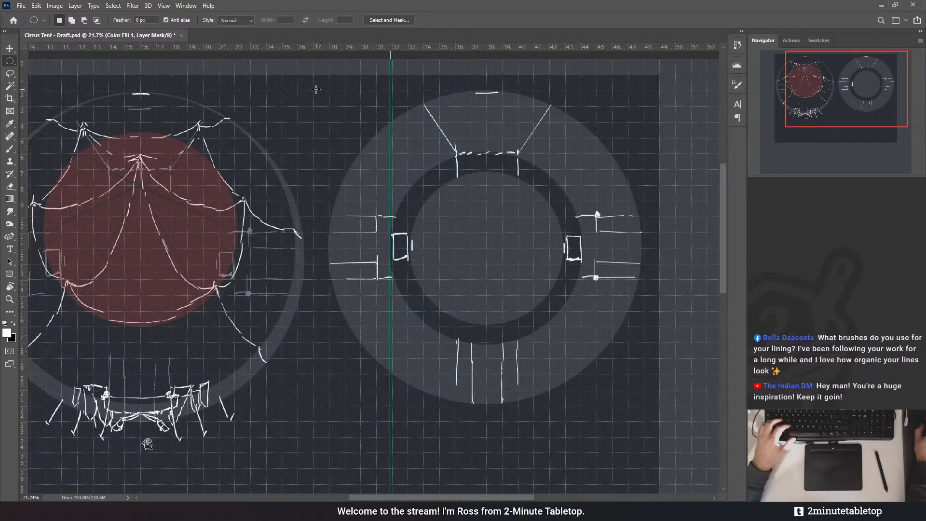
- Draw a circular marquee about 22 grid squares across, enclosing the ring plan with an even margin around it
drag(313, 76, 648, 421)
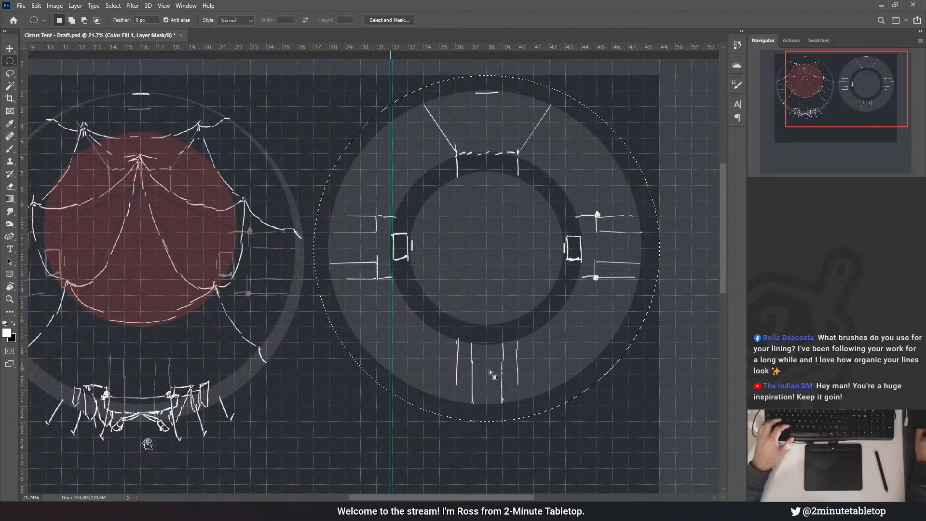
scroll(186, 269, down, 1)
scroll(584, 227, up, 3)
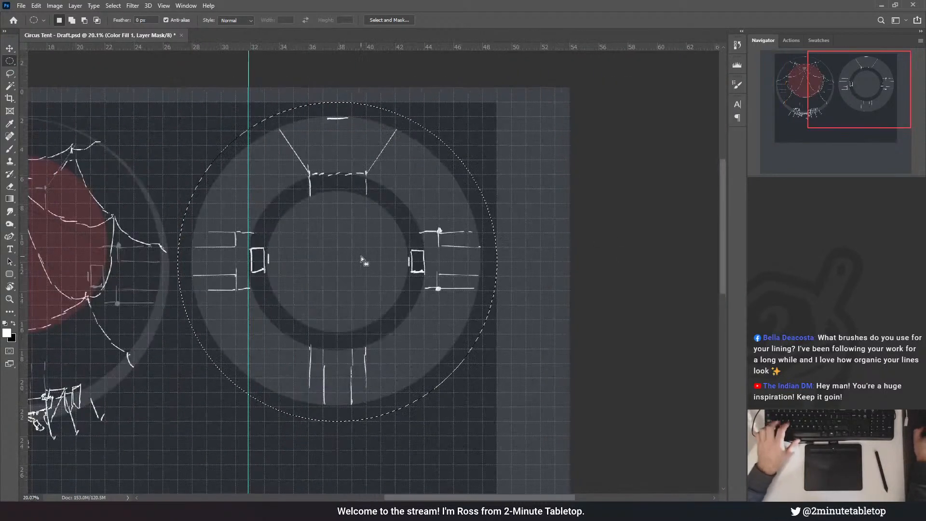
- Move the selected ring fill 750 px right so the selection meets the canvas edge, and align the vertical guide with the selection's left edge
key(ctrl+t)
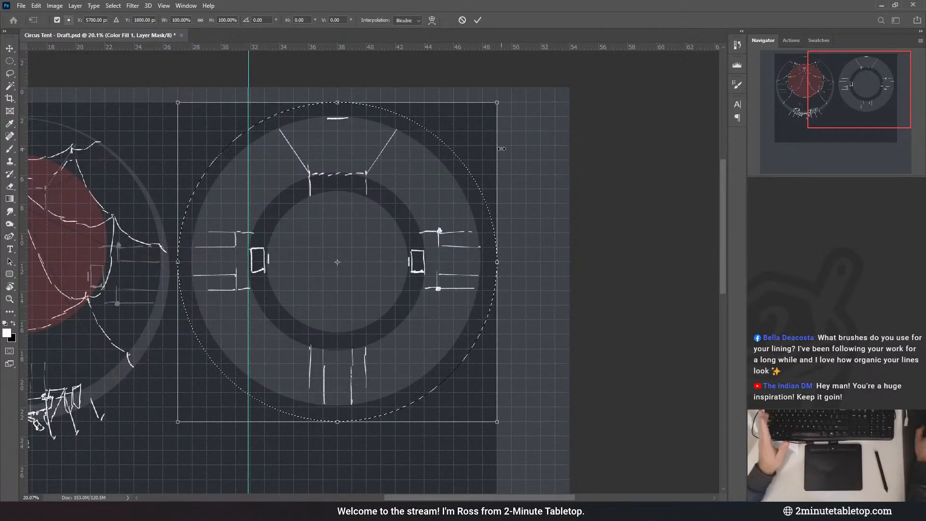
drag(364, 291, 443, 280)
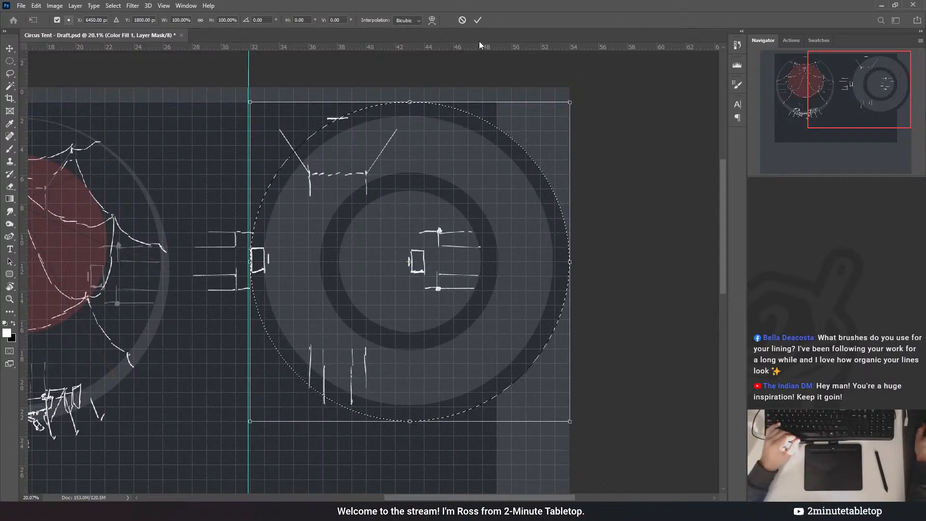
click(478, 21)
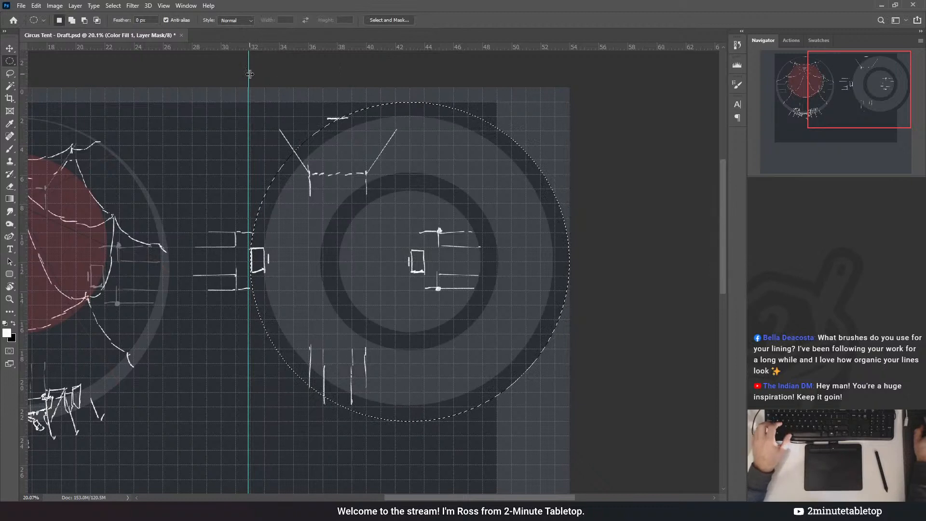
drag(250, 74, 251, 72)
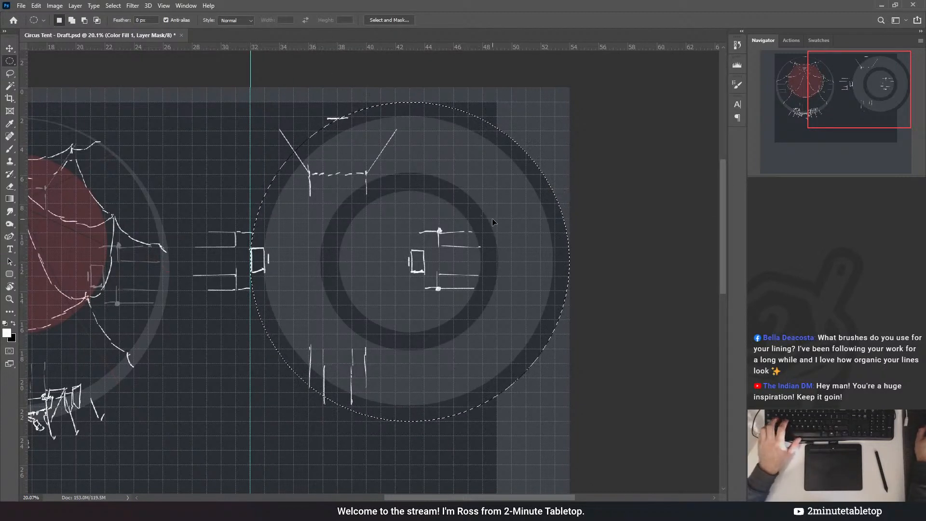
- Clear the ring fill selection, target the sketching layer, and draw a circular marquee about 22 grid squares across around the ring plan's lines
key(ctrl+d)
click(820, 328)
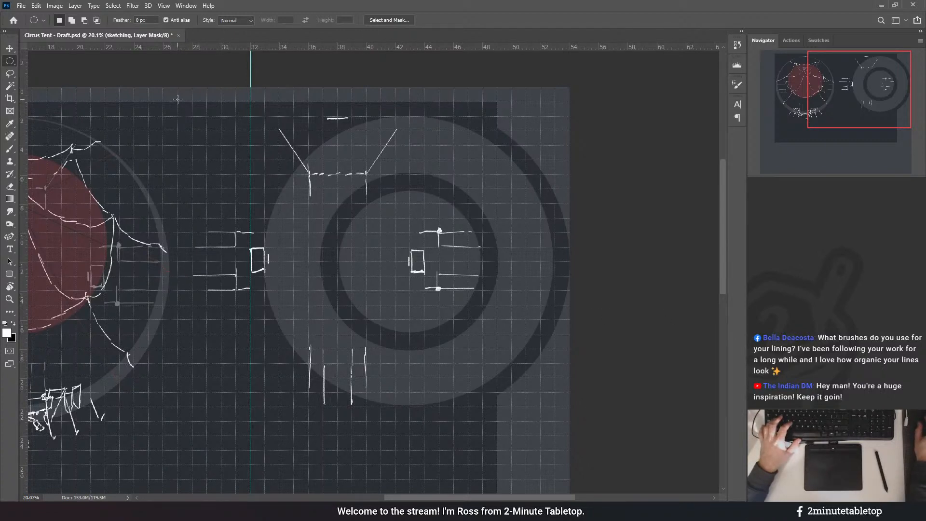
drag(178, 101, 482, 438)
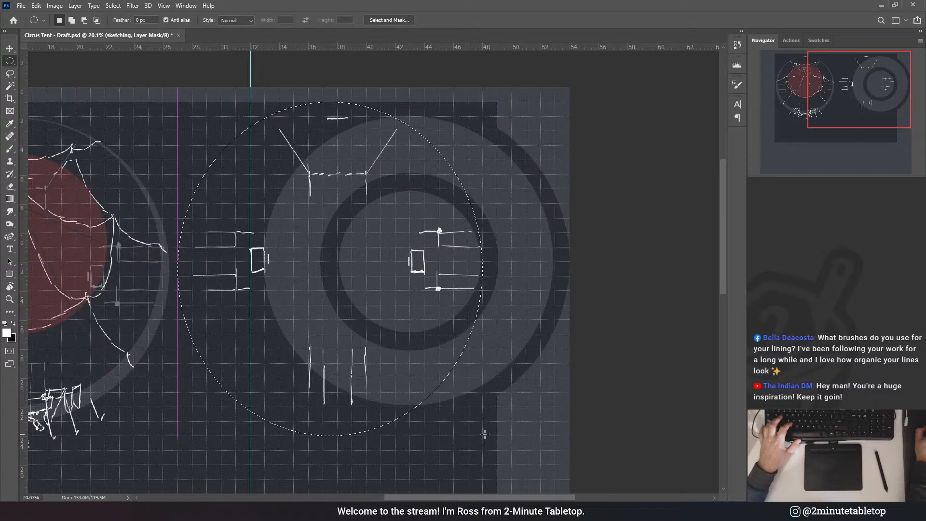
mouse_move(494, 435)
mouse_down()
mouse_move(502, 435)
mouse_move(497, 418)
mouse_up()
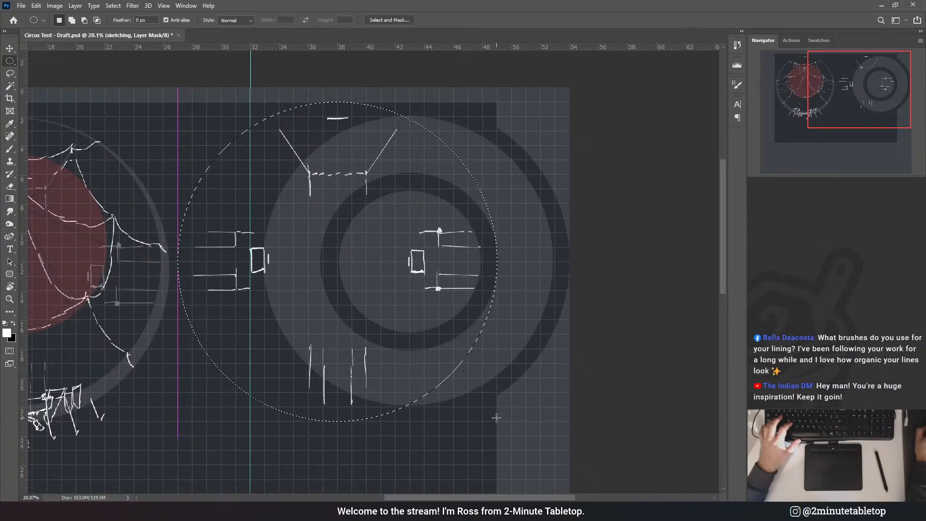
- Move the selected sketch lines 750 px right so they line up with the ring fill, and deselect
key(ctrl+t)
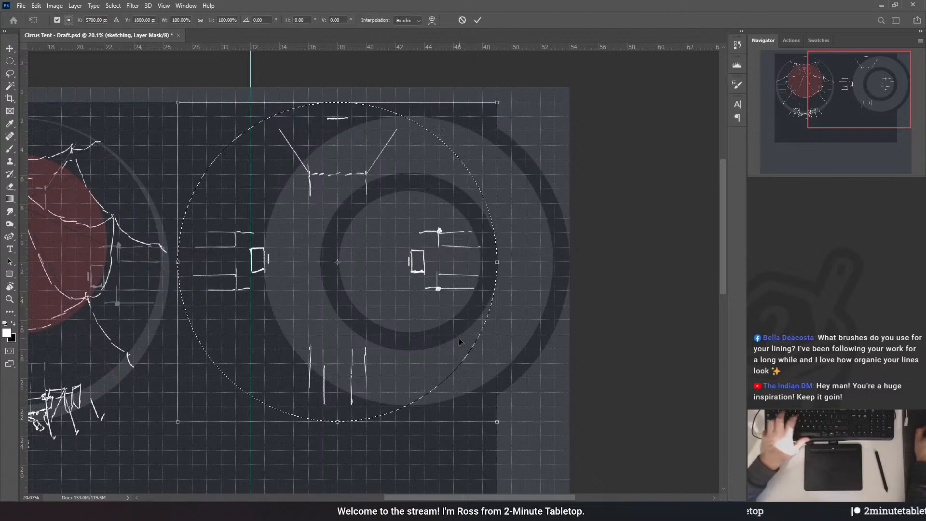
drag(424, 294, 498, 296)
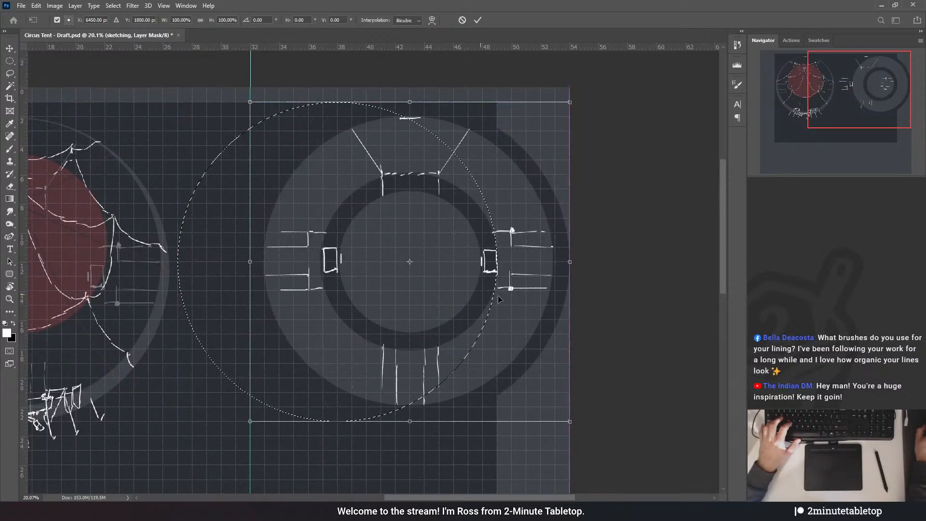
key(Return)
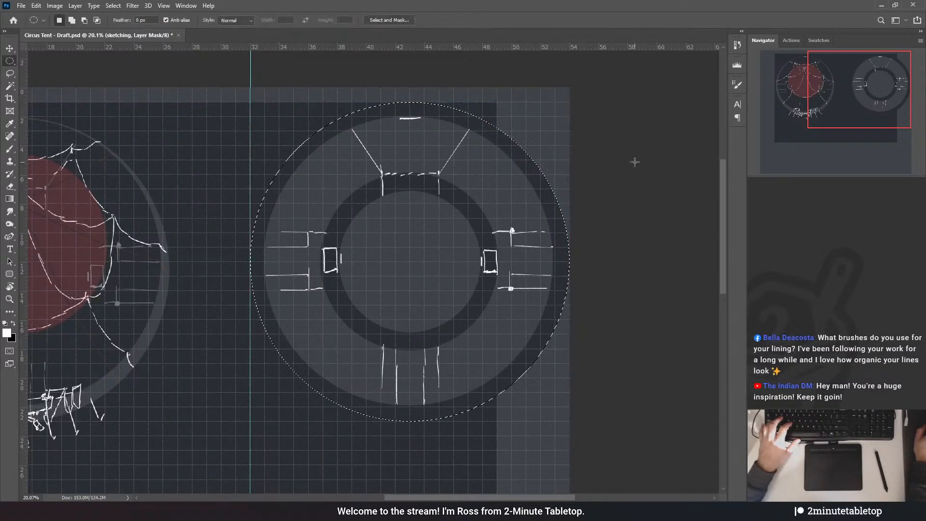
key(ctrl+d)
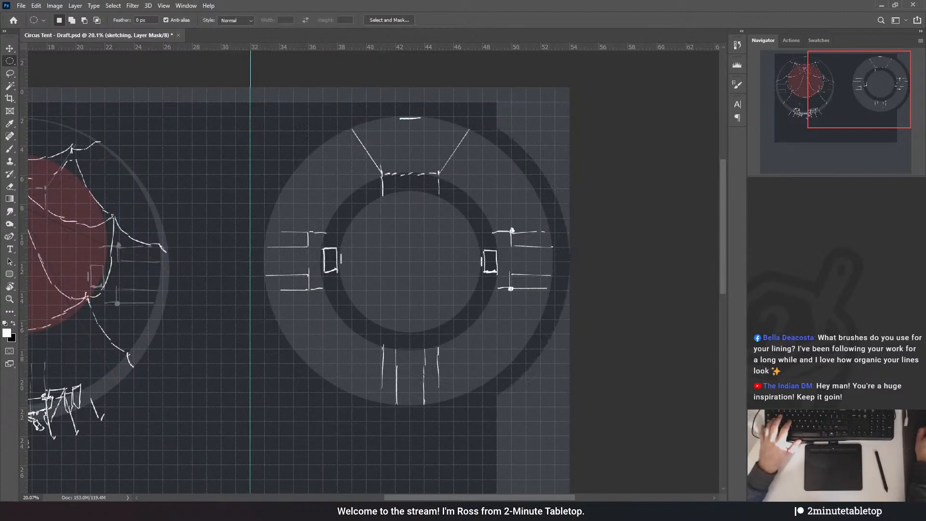
- Select Color Fill 1's leftover border fill using the Magic Wand at tolerance 15, sampling all layers, and remove it from the layer mask
click(755, 309)
click(755, 309)
click(801, 309)
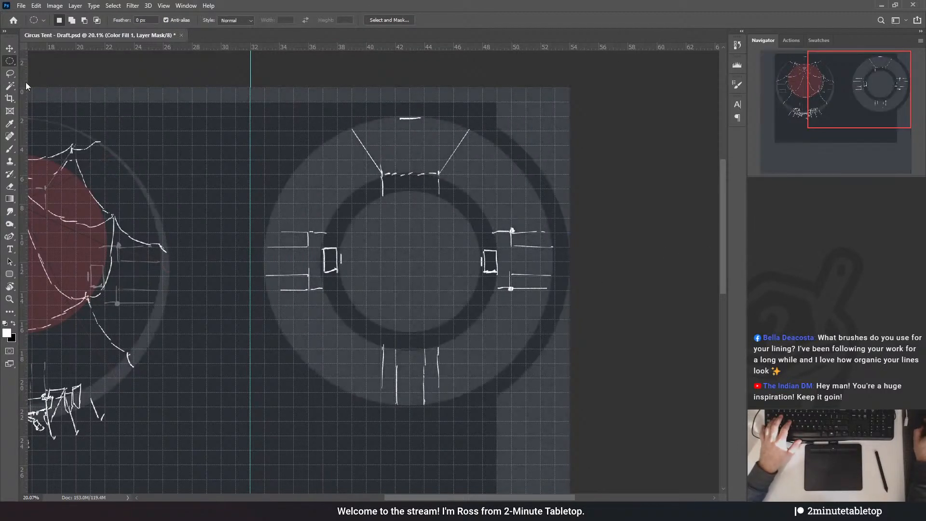
click(10, 87)
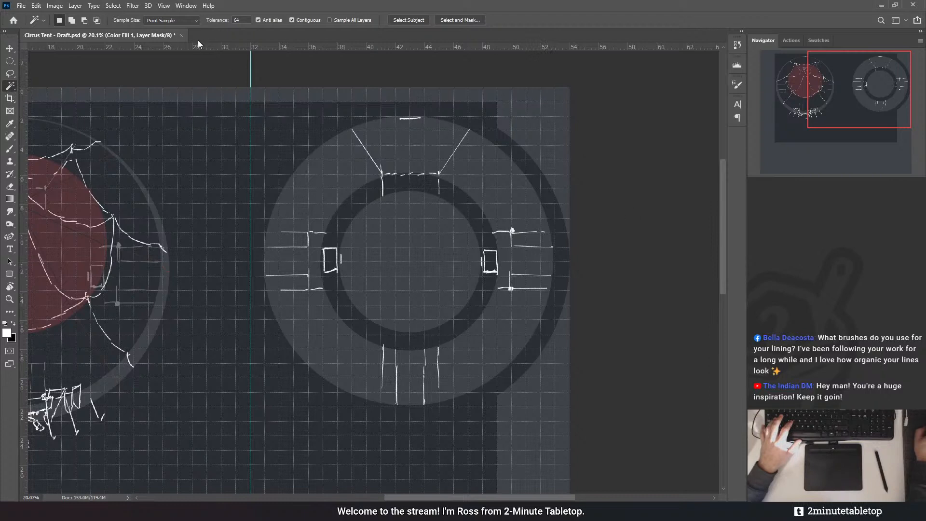
click(330, 20)
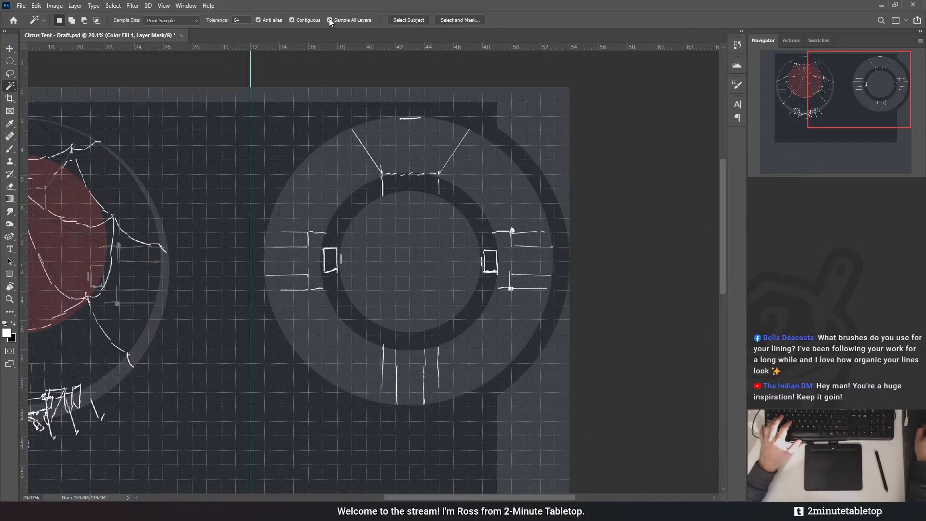
drag(225, 23, 211, 30)
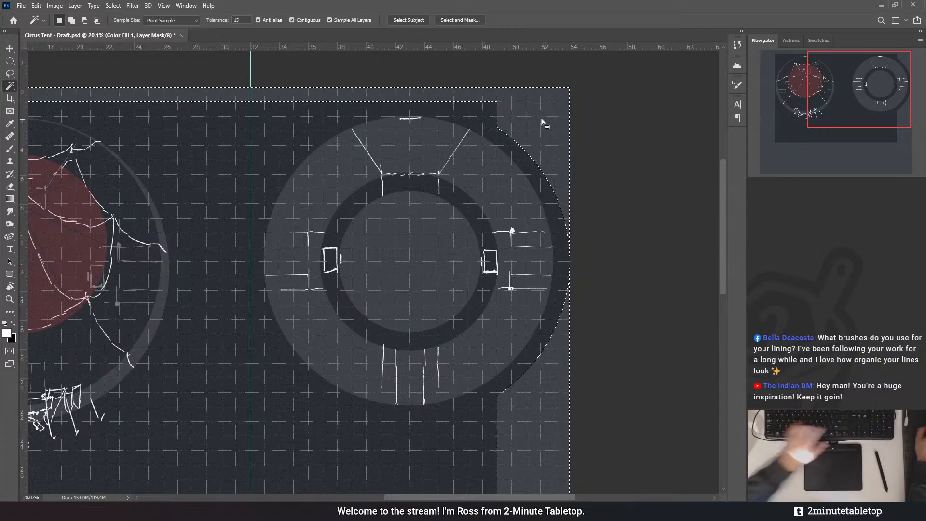
key(Delete)
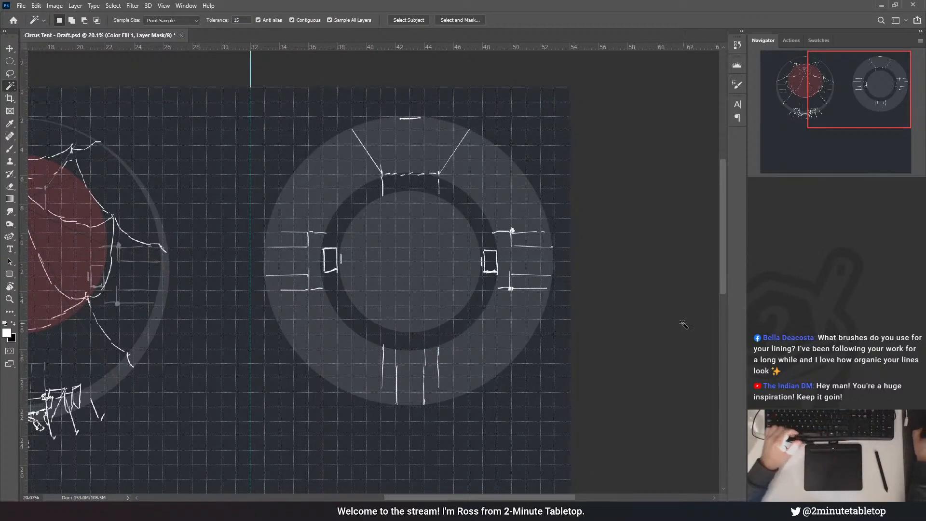
- Hide the grid and view the whole canvas with only the vertical guide displayed
scroll(617, 293, down, 3)
key(ctrl+apostrophe)
key(ctrl+semicolon)
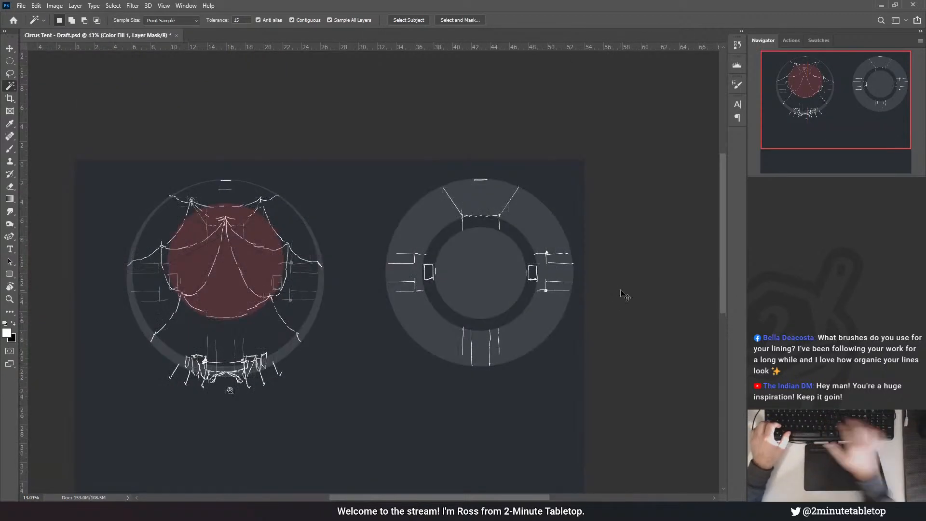
key(ctrl+semicolon)
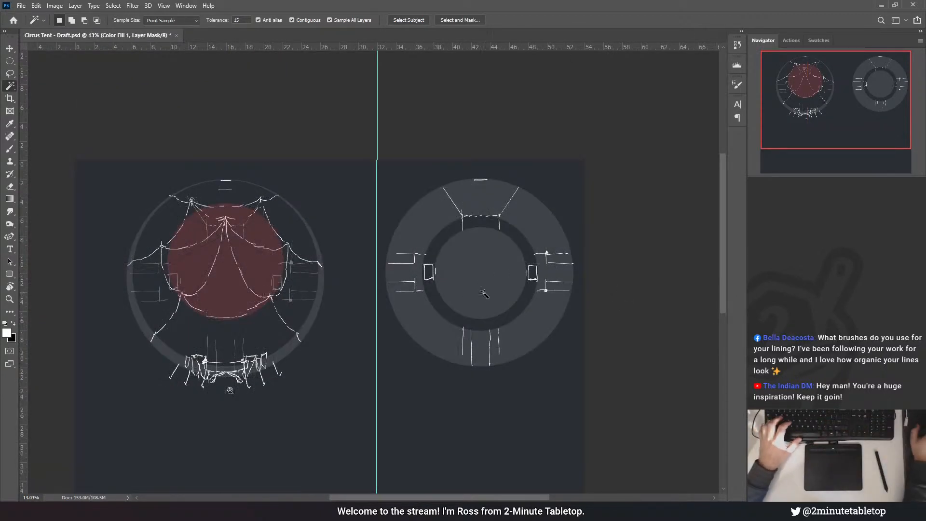
scroll(622, 292, down, 2)
scroll(485, 418, up, 2)
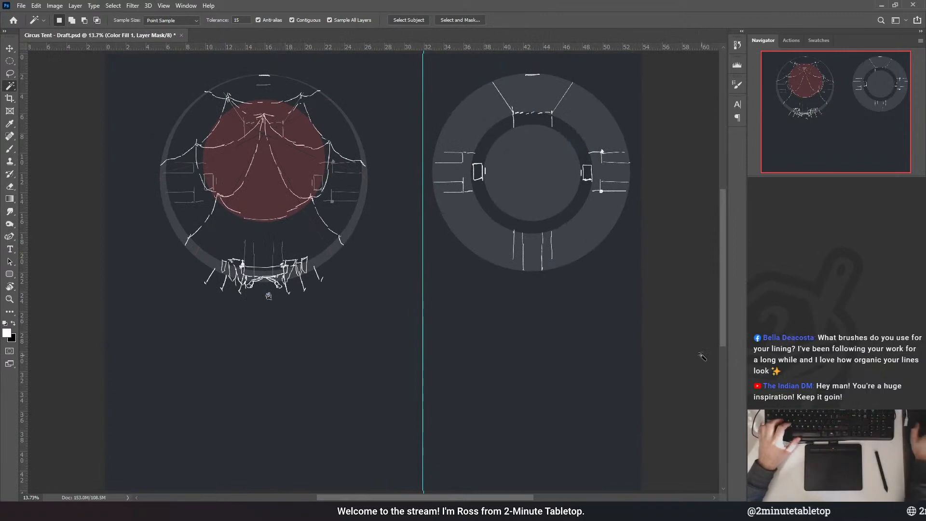
- Compare the draft with and without the grey ring fill of Color Fill 1, leaving the fill visible
key(ctrl+z)
key(ctrl+shift+z)
key(ctrl+z)
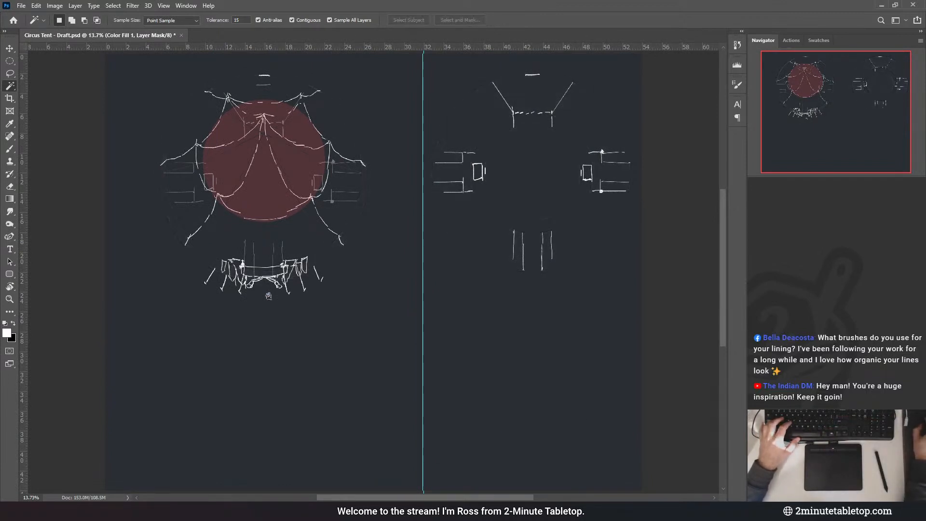
key(ctrl+shift+z)
key(ctrl+z)
key(ctrl+shift+z)
key(ctrl+z)
key(ctrl+shift+z)
key(ctrl+z)
key(ctrl+shift+z)
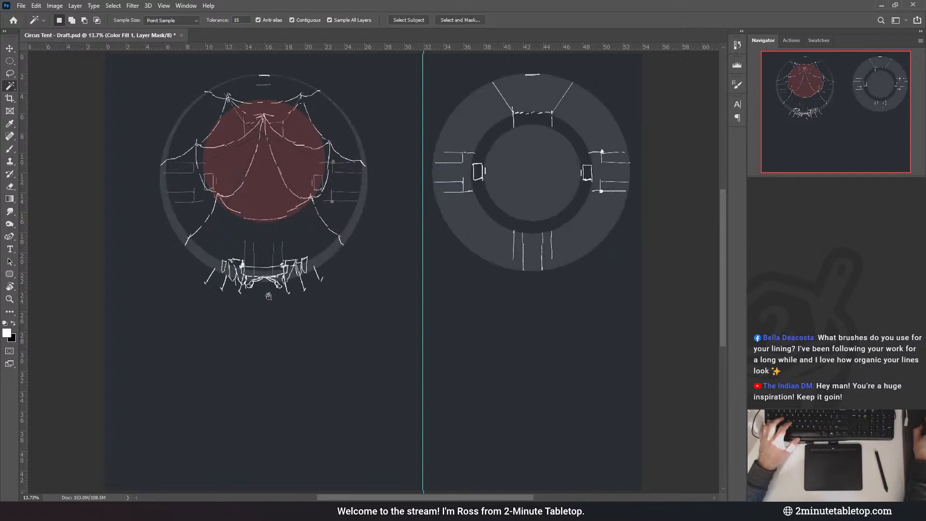
- Rename the Color Fill 1 layer as major form, and briefly hide the white sketch lines to check their layer
key(ctrl+2)
text(major form)
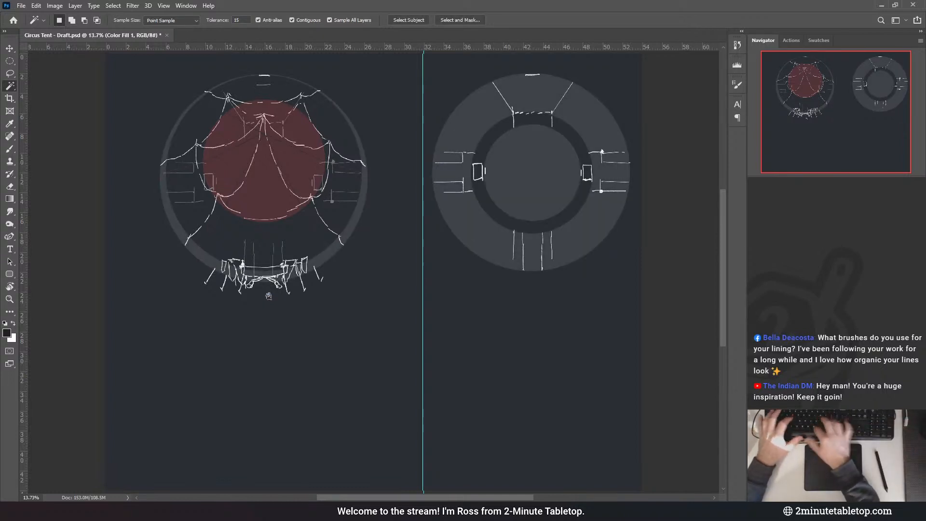
key(Return)
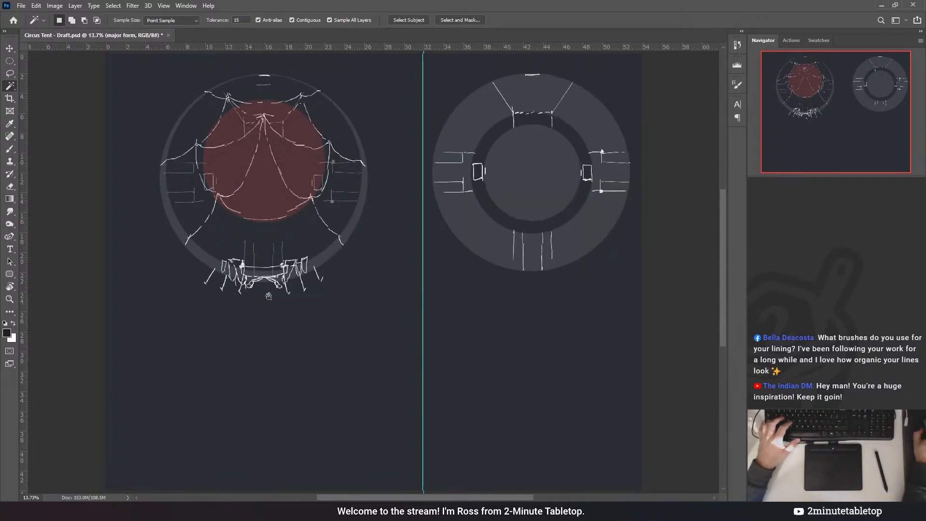
key(ctrl+comma)
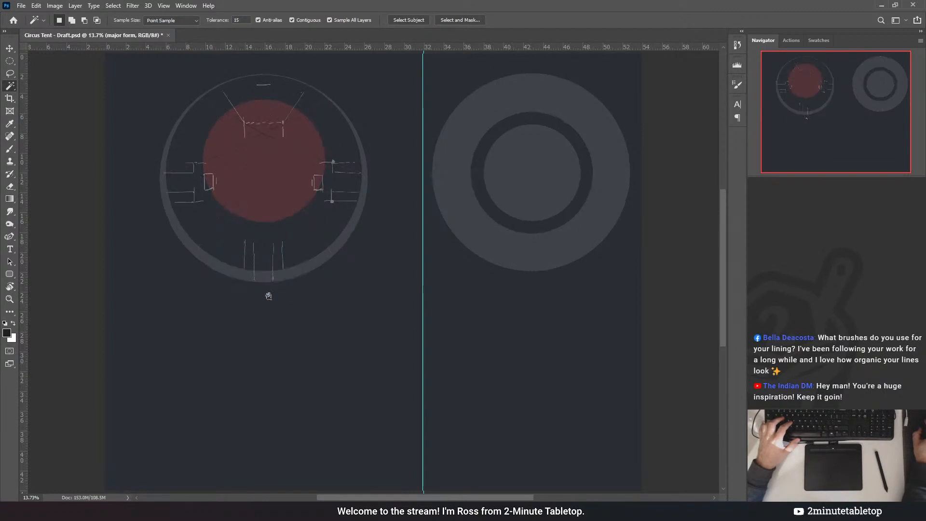
key(ctrl+comma)
- Rename the sketching layer as sketch, and hide the red tent circle to check its layer
text(sketching)
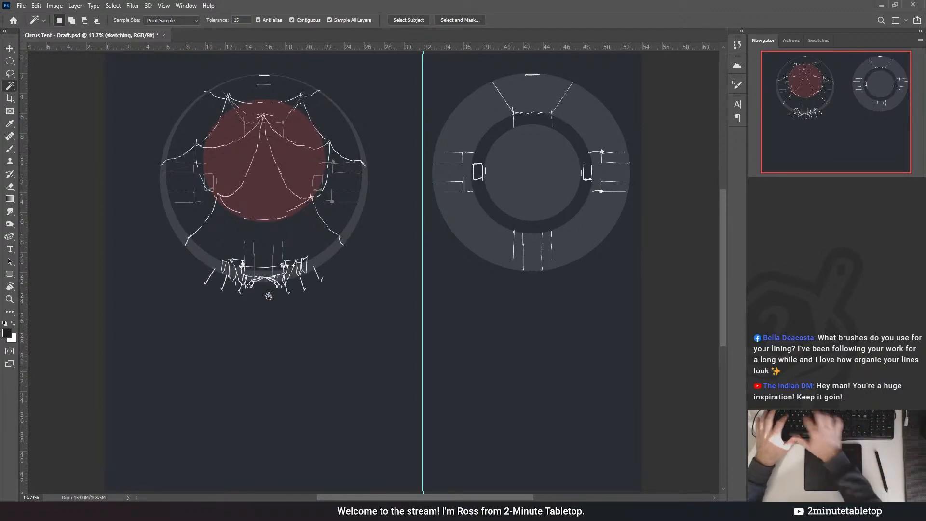
key(Return)
key(ctrl+comma)
key(ctrl+comma)
key(ctrl+comma)
key(ctrl+comma)
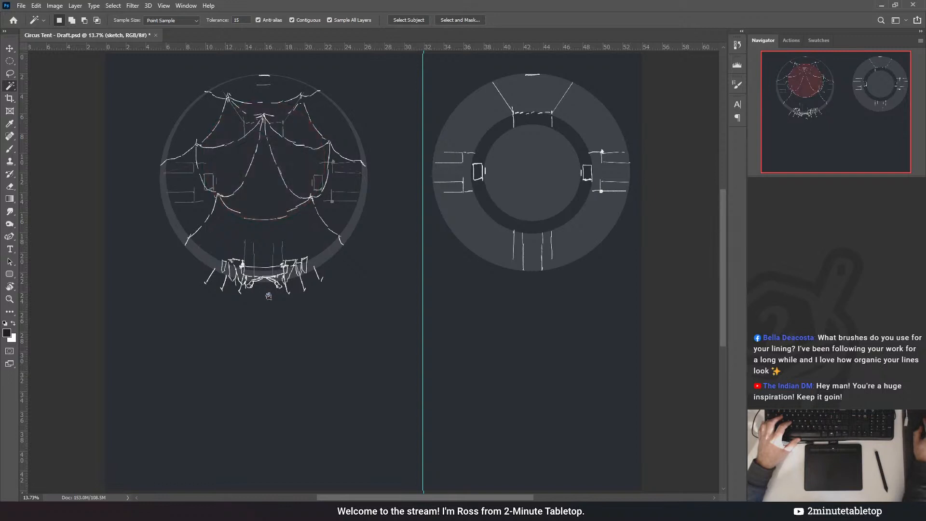
- Target the minor form layer and toggle the faint ring-plan lines under the tent to compare the drawing without them
key(alt+bracketleft)
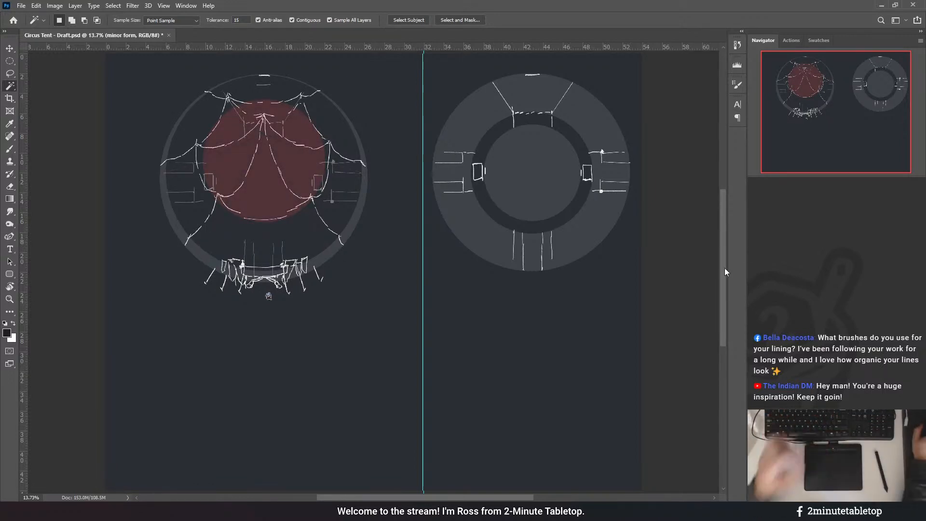
key(alt+bracketleft)
key(ctrl+comma)
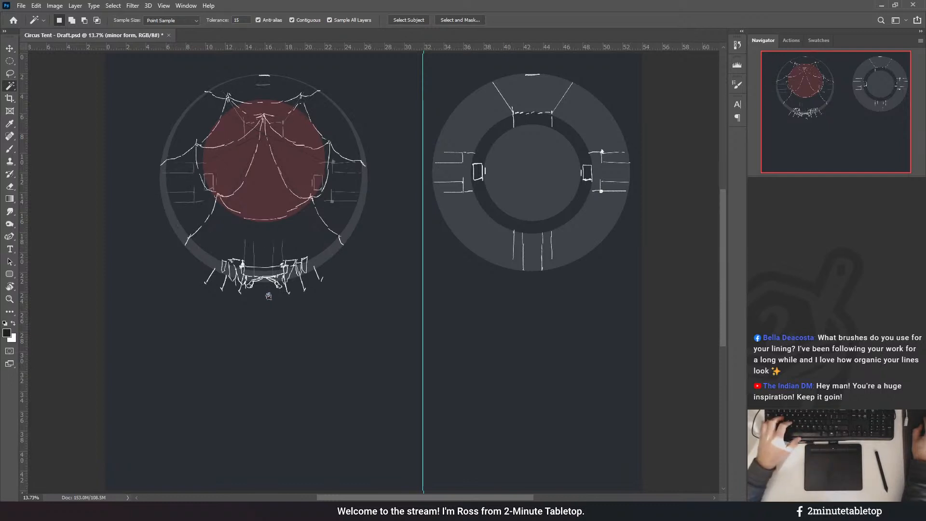
key(ctrl+comma)
key(ctrl+comma)
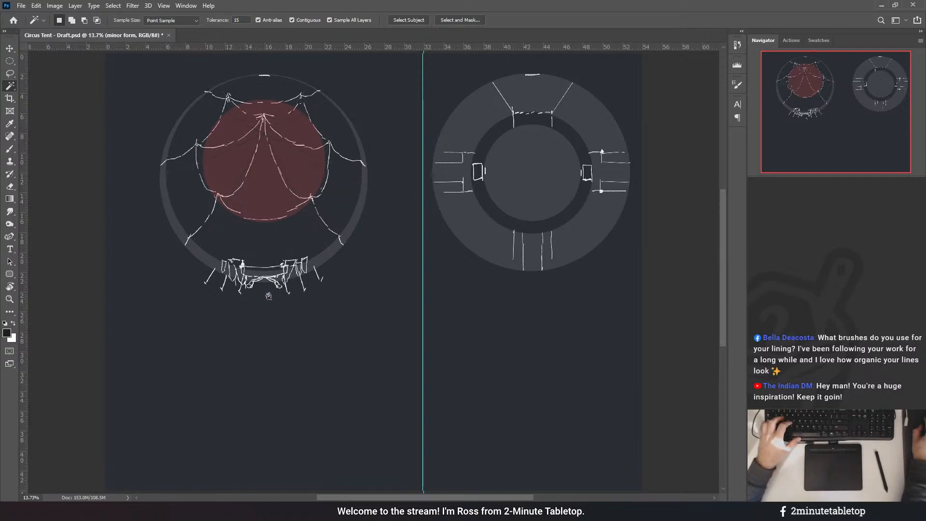
- Display the grid again and make its lines fainter against the dark canvas, keeping the Magic Wand as the active tool
key(ctrl+apostrophe)
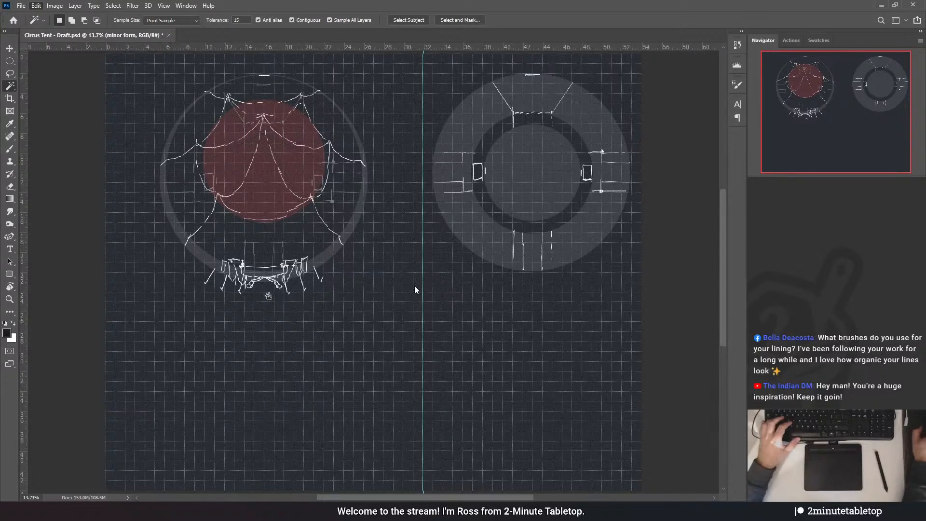
key(i)
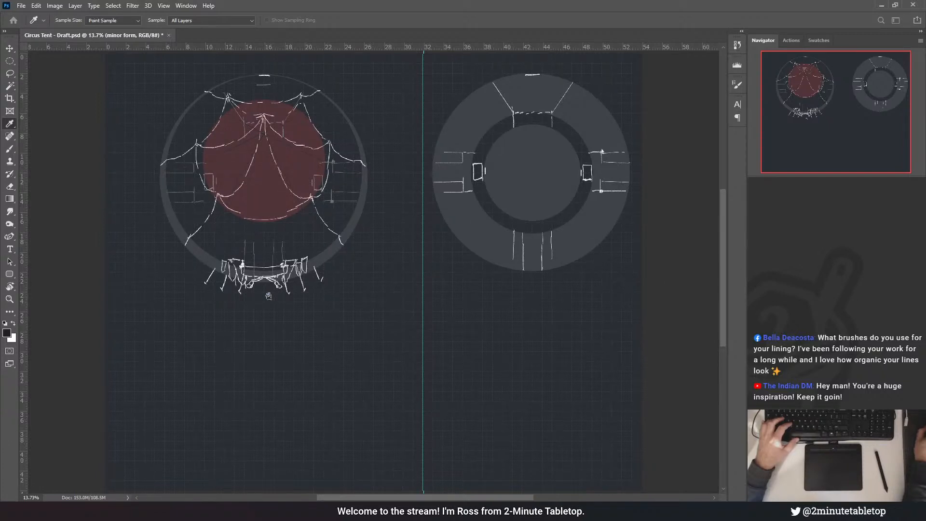
key(w)
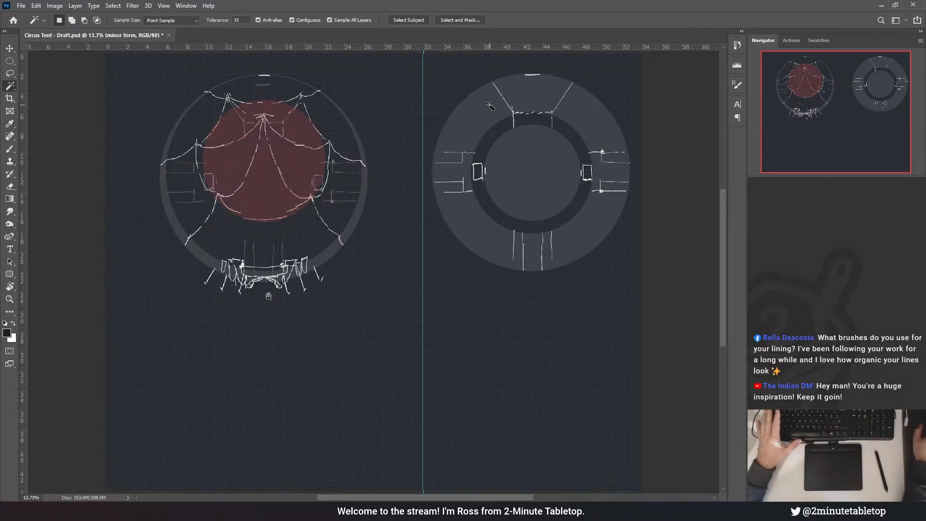
- Remove the faint duplicate ring-plan lines beneath the tent sketch, and target the canvas layer
scroll(279, 76, up, 3)
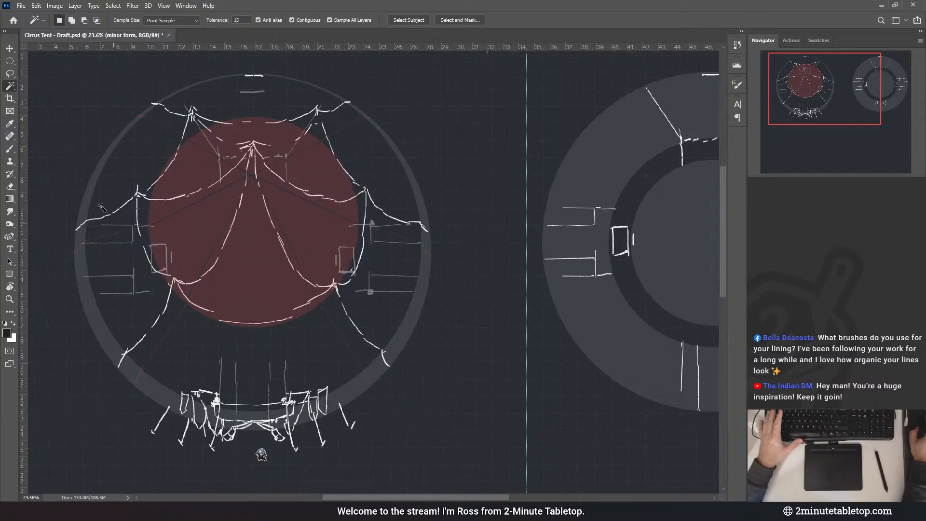
scroll(123, 225, down, 2)
key(ctrl+z)
key(ctrl+z)
key(ctrl+z)
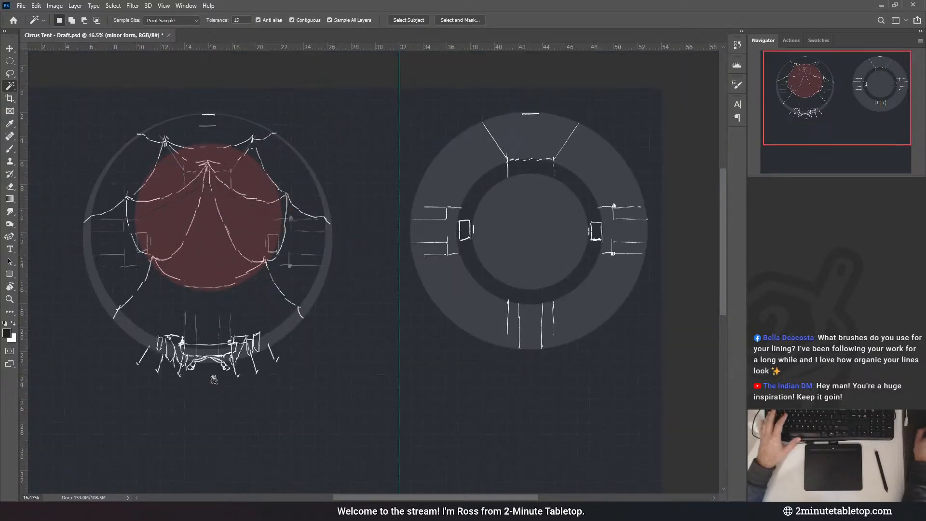
key(ctrl+z)
key(ctrl+z)
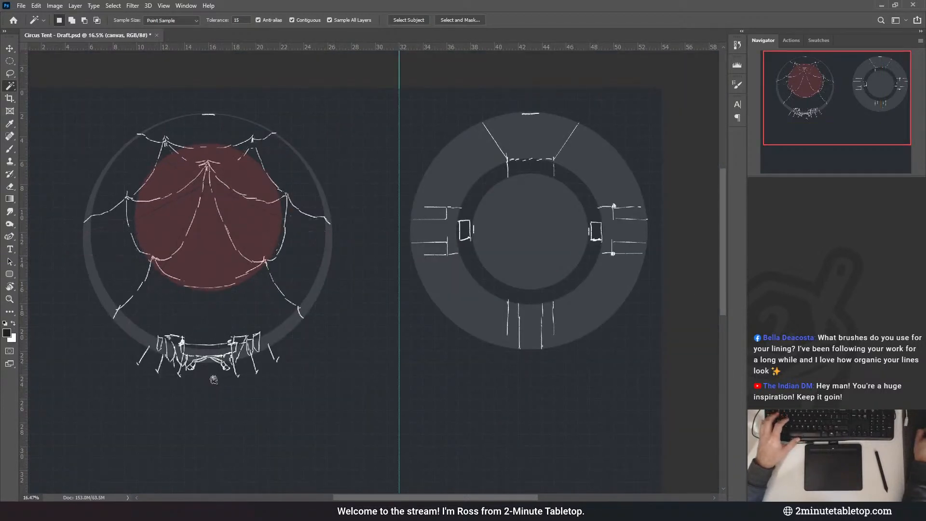
- Target the sample token layer and nudge the character token below the tent entrance with the Move tool
key(ctrl+z)
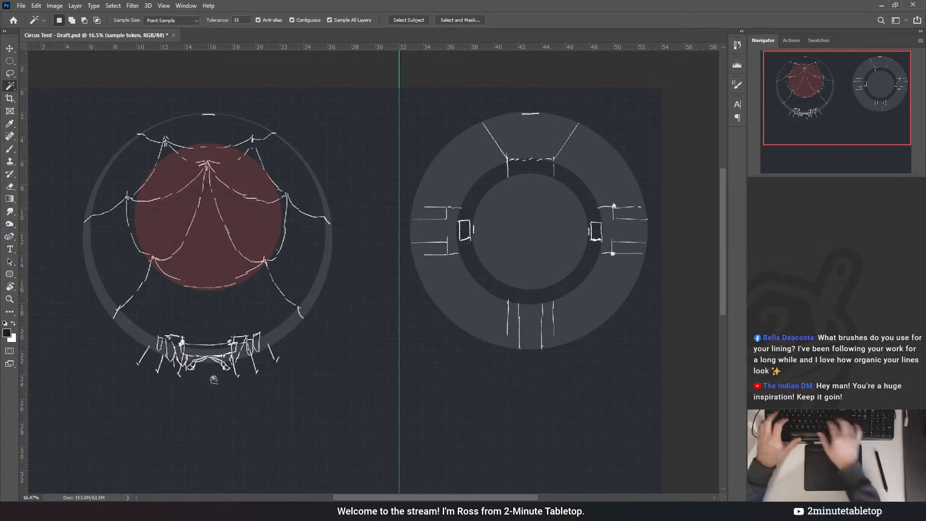
scroll(173, 412, up, 10)
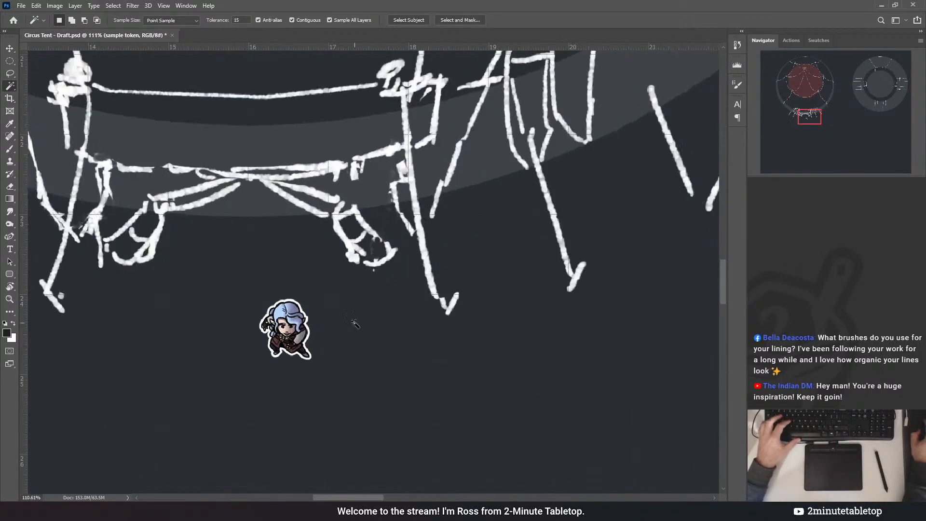
key(v)
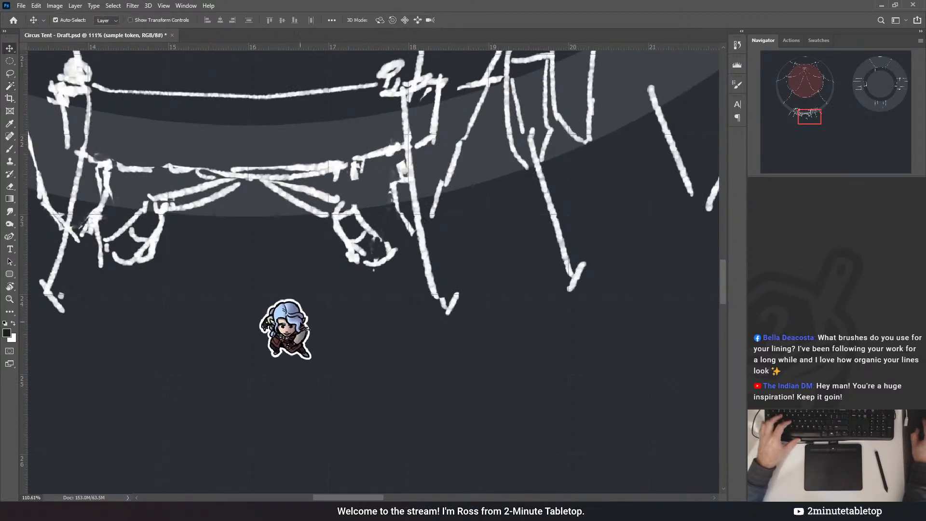
mouse_move(300, 322)
mouse_down()
mouse_move(292, 277)
mouse_move(303, 329)
mouse_up()
scroll(348, 368, down, 6)
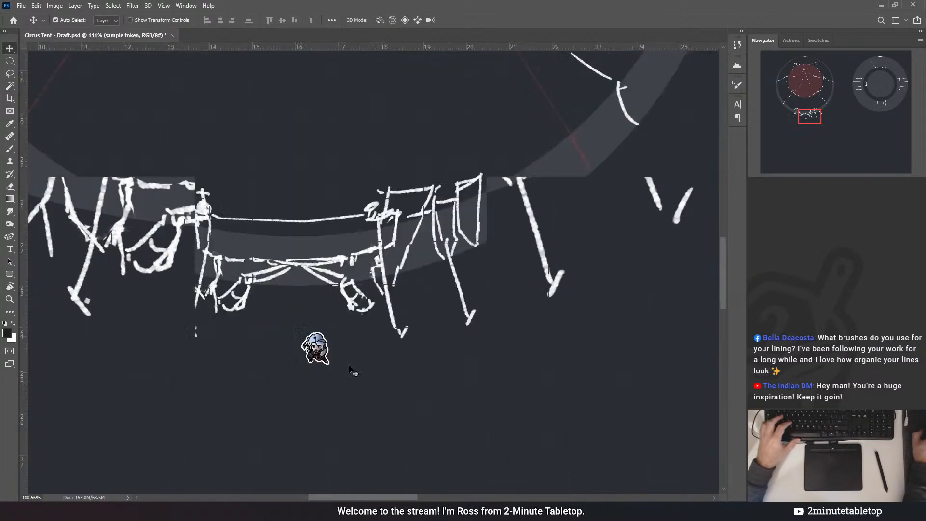
- Check the character token's scale against the tent entrance and the whole draft, and save the document
scroll(273, 375, down, 4)
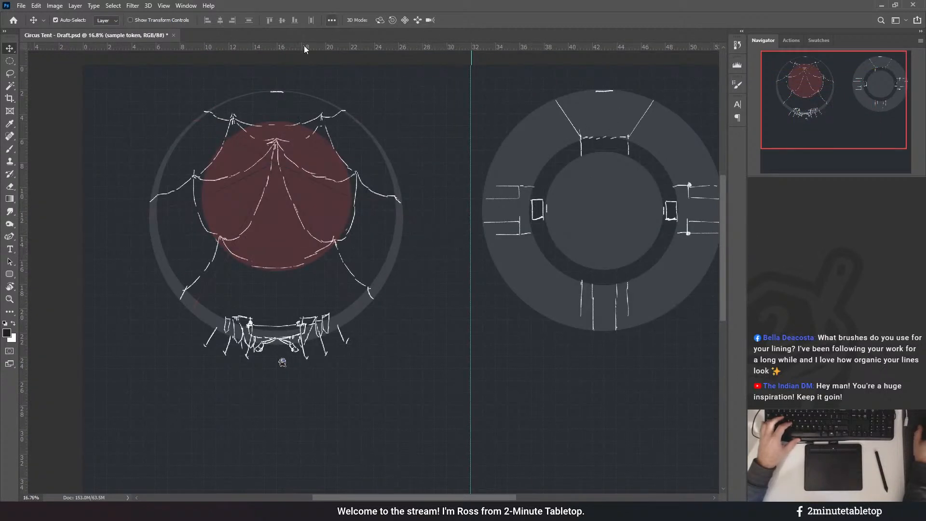
scroll(95, 240, down, 1)
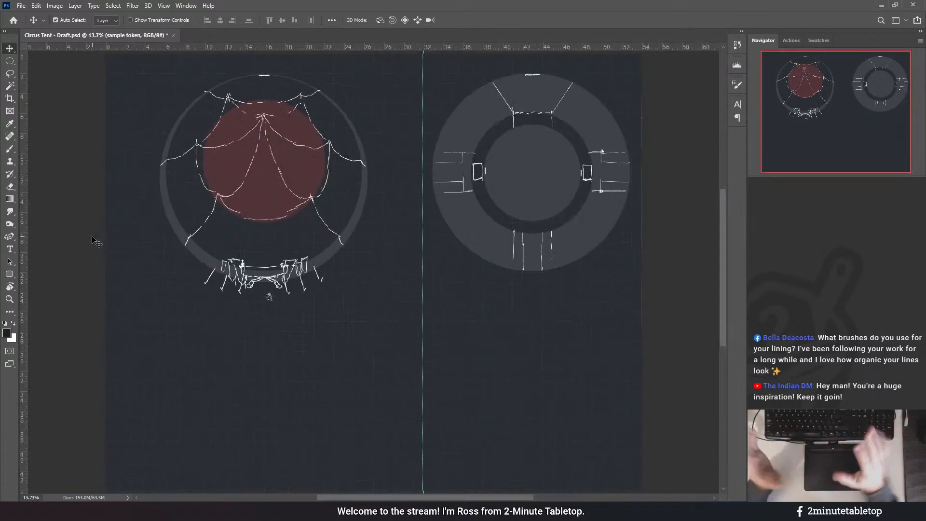
scroll(203, 244, up, 5)
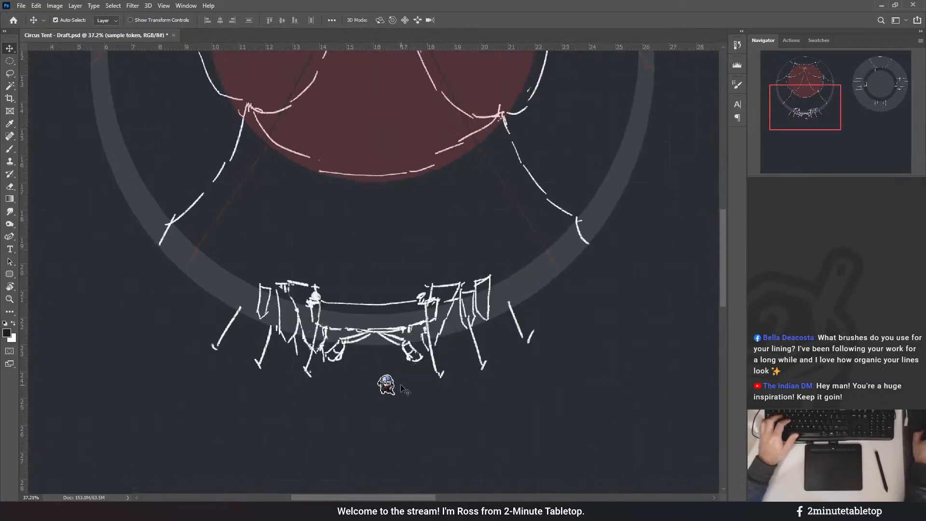
scroll(200, 244, down, 5)
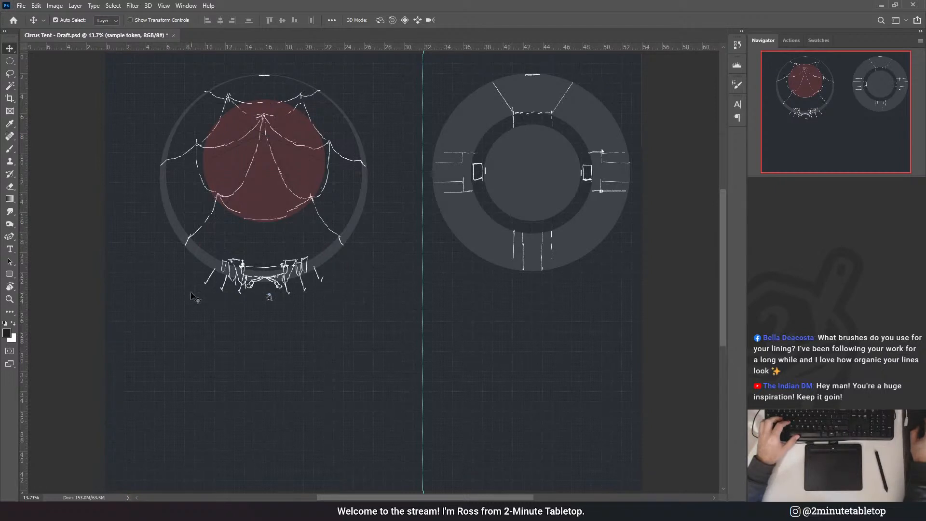
scroll(275, 297, up, 5)
scroll(275, 268, up, 3)
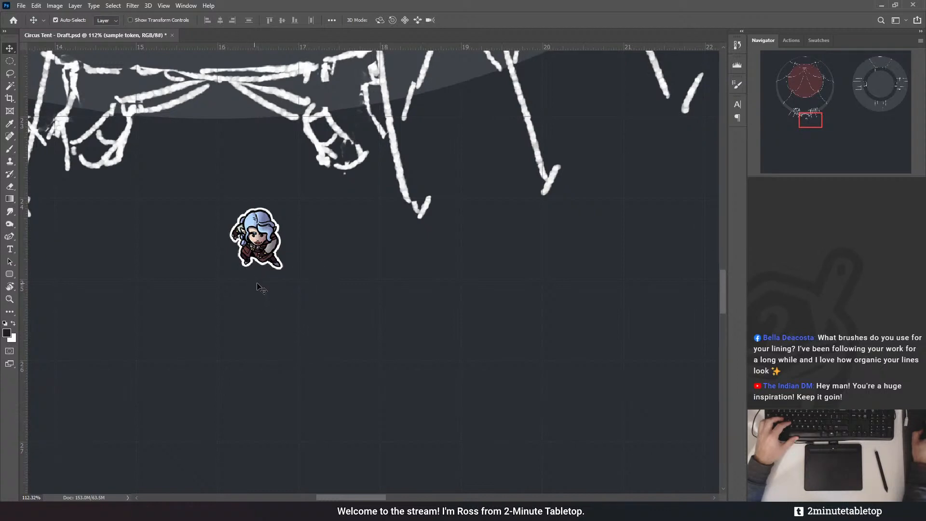
key(ctrl+0)
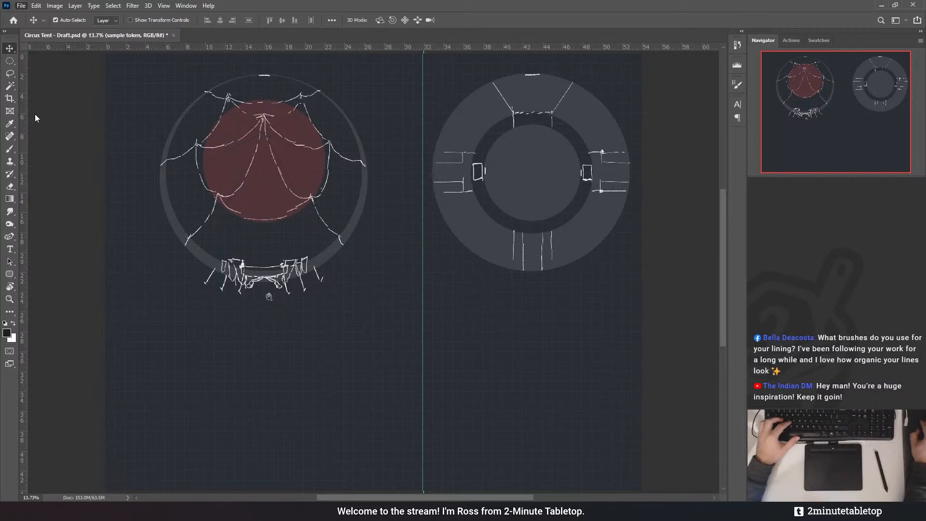
key(ctrl+s)
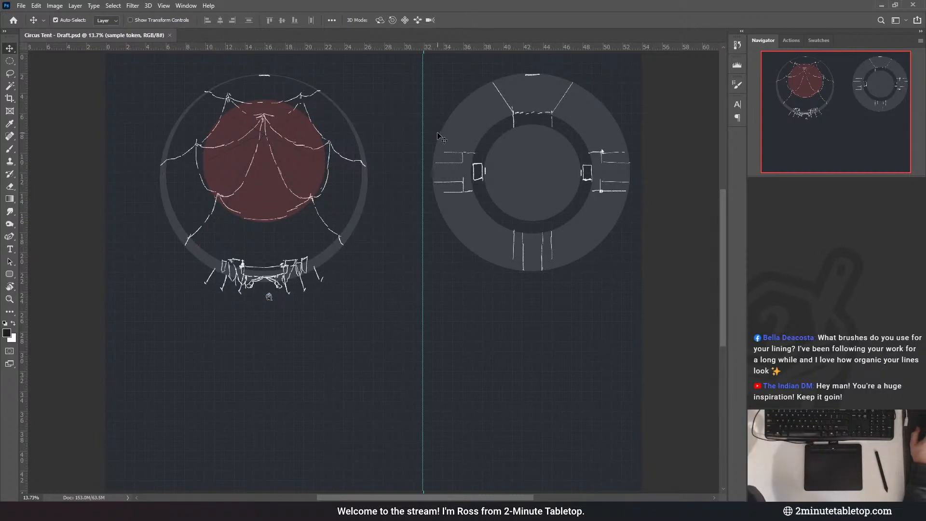
- Undo and redo the last change twice to compare the draft with and without it
scroll(437, 79, up, 1)
scroll(438, 80, up, 1)
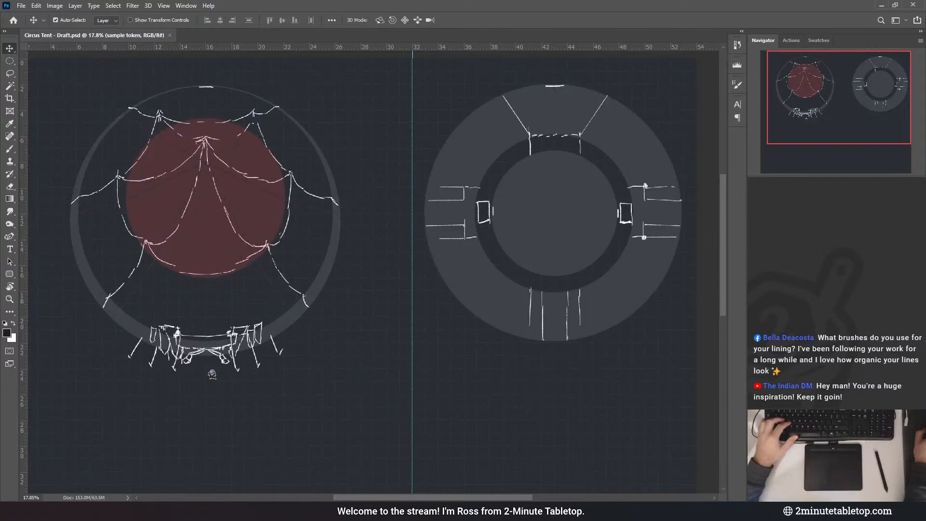
key(ctrl+z)
key(ctrl+shift+z)
key(ctrl+z)
key(ctrl+shift+z)
- Target the major form layer, toggle its visibility to check its shapes, and make the Elliptical Marquee the active tool
click(10, 60)
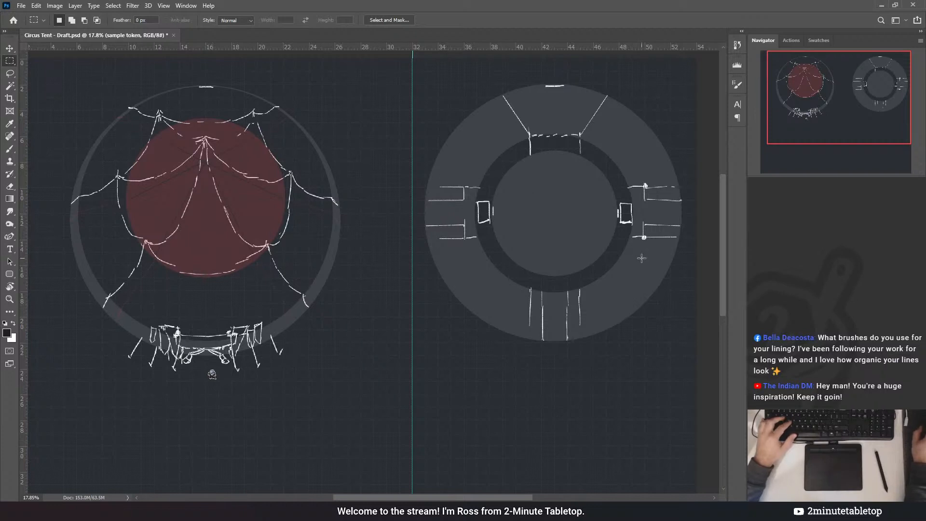
scroll(517, 498, left, 1)
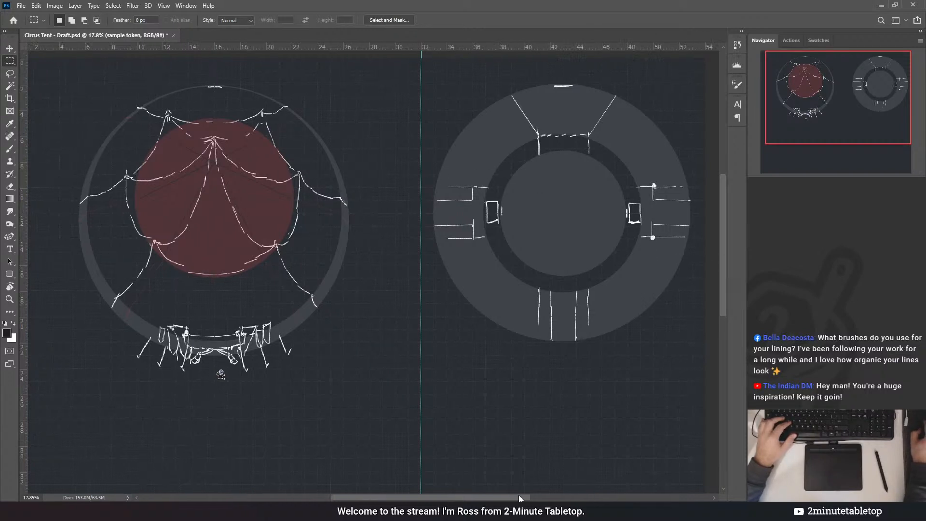
drag(520, 500, 517, 501)
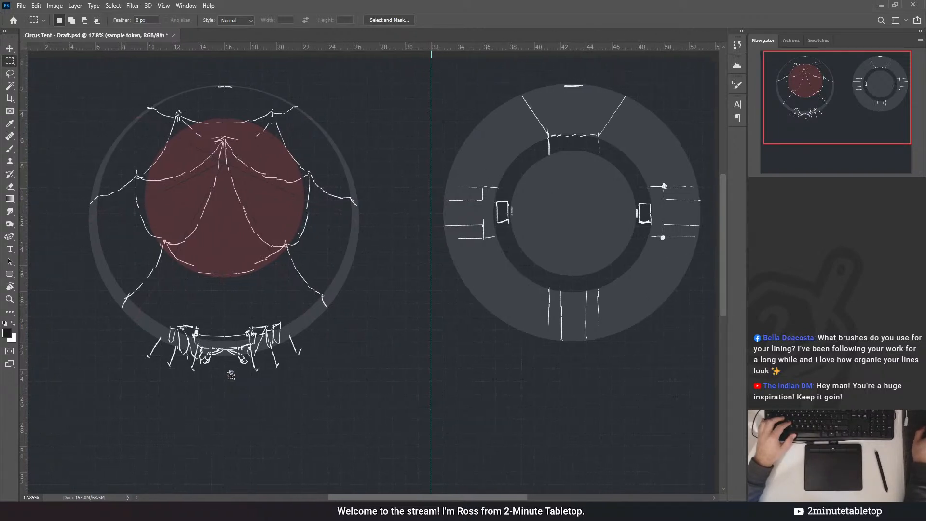
key(ctrl+comma)
key(ctrl+comma)
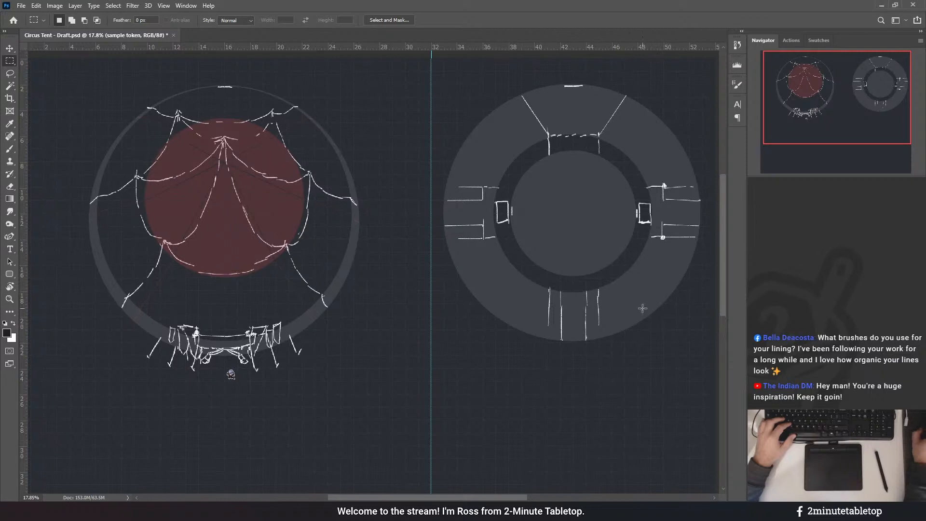
scroll(209, 325, down, 3)
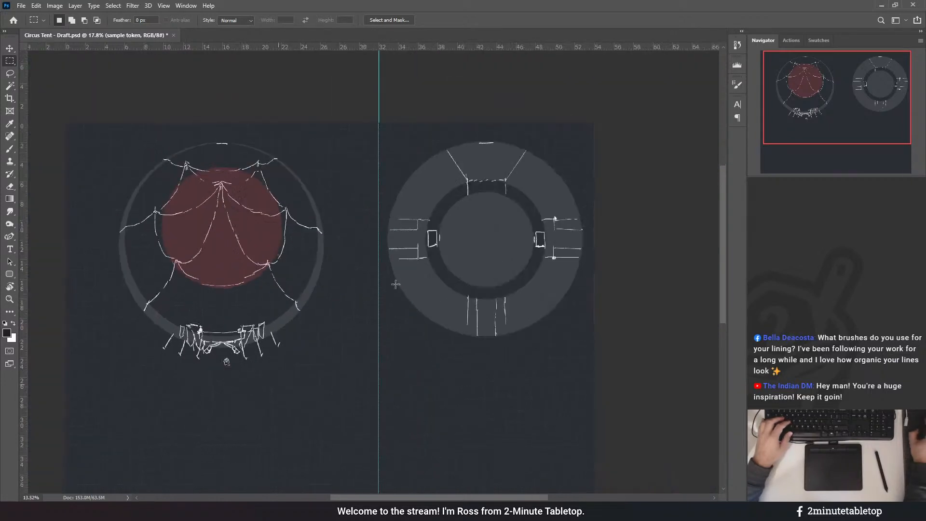
scroll(569, 248, up, 7)
key(ctrl+comma)
key(ctrl+comma)
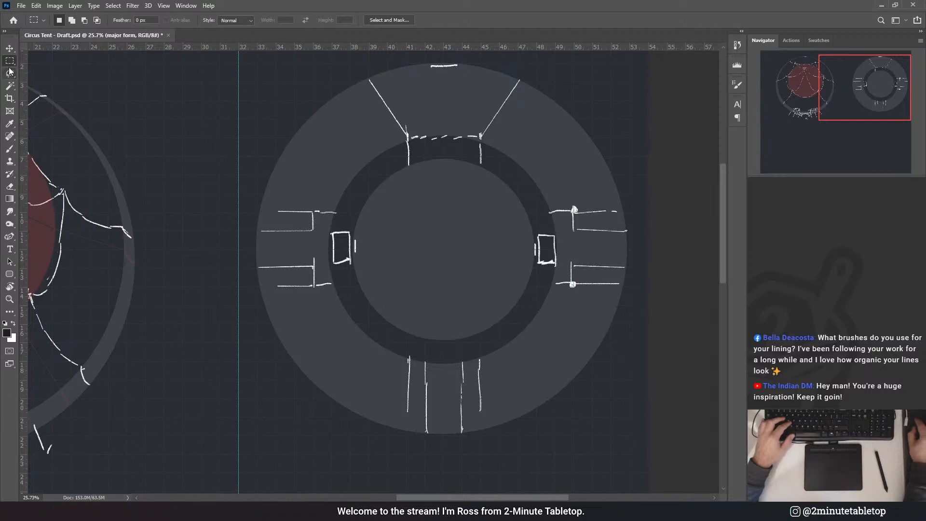
key(shift+m)
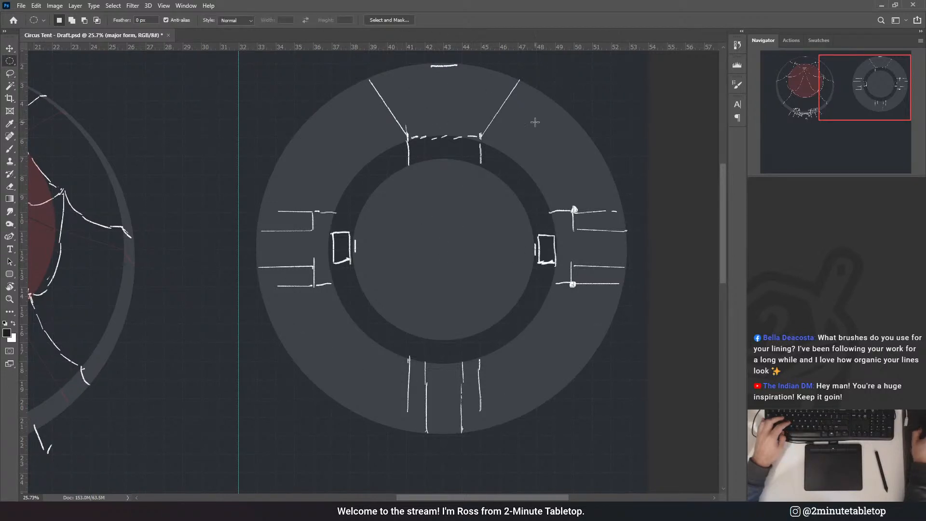
drag(444, 248, 620, 72)
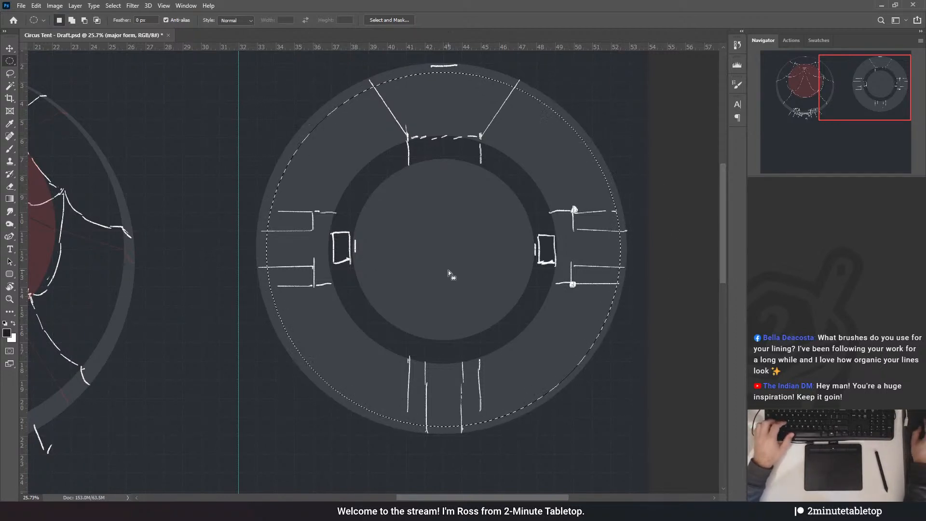
key(ctrl+d)
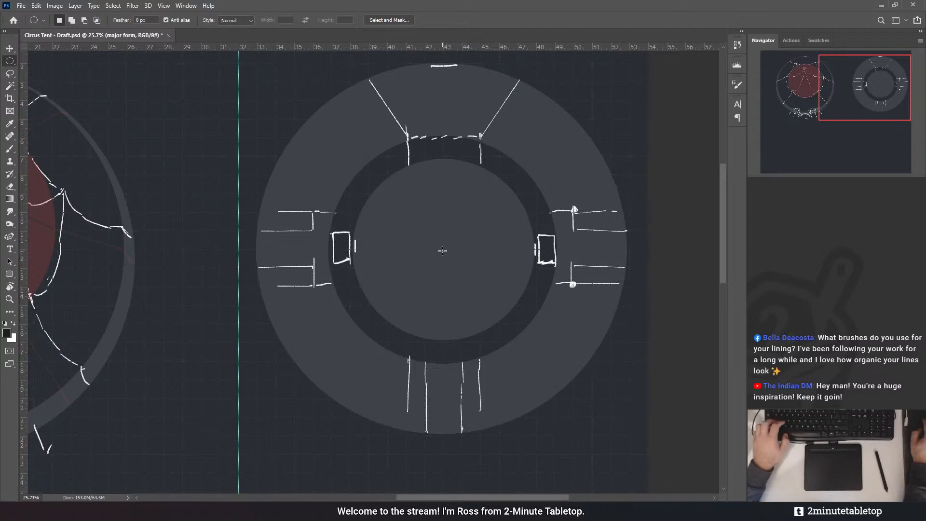
mouse_move(444, 249)
mouse_down()
mouse_move(476, 213)
mouse_move(597, 128)
mouse_move(590, 134)
mouse_move(639, 64)
mouse_up()
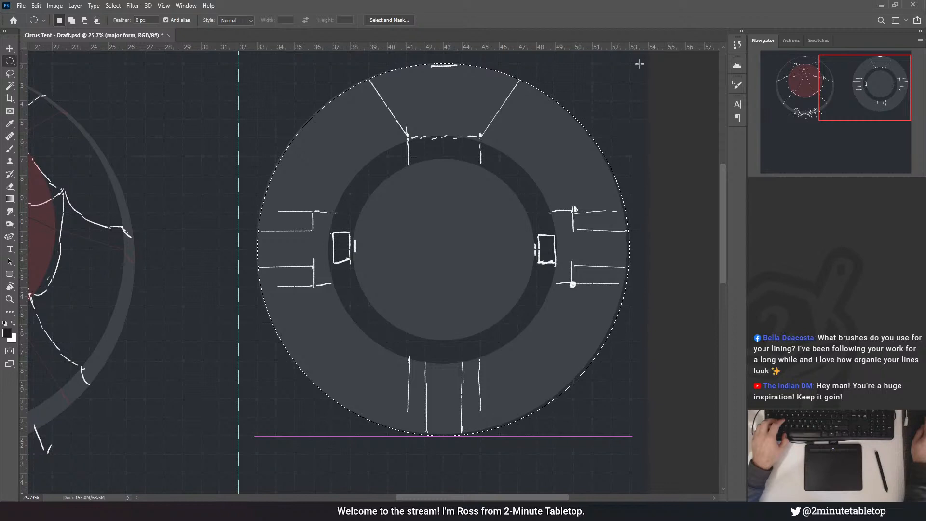
drag(640, 64, 640, 62)
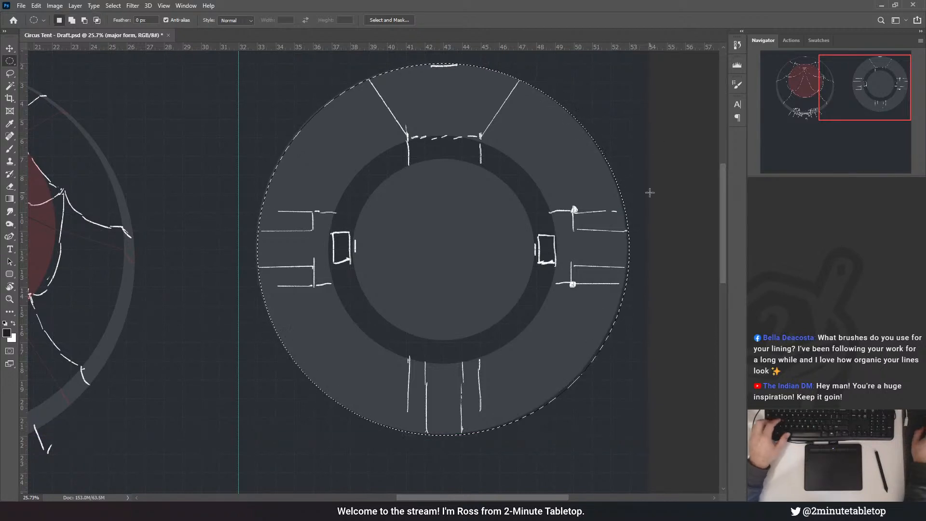
key(ctrl+d)
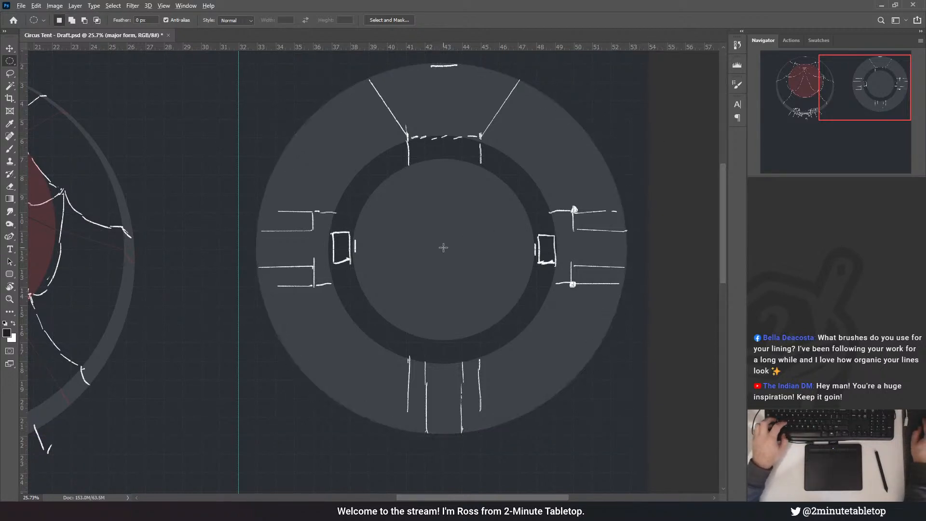
- Enclose the ring plan in a circular selection, nudge that part of the major form layer mask to X 6462 px, Y 1804 px, deselect and save
drag(443, 250, 639, 60)
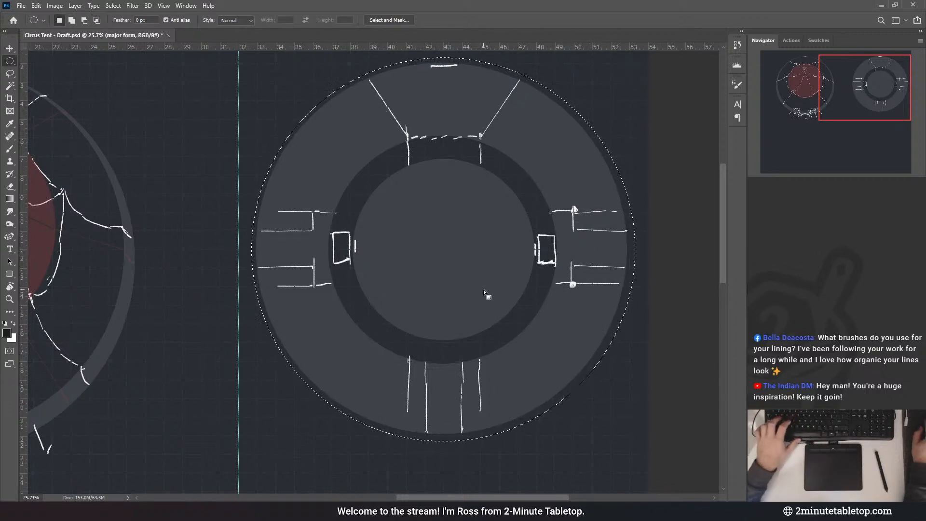
key(ctrl+t)
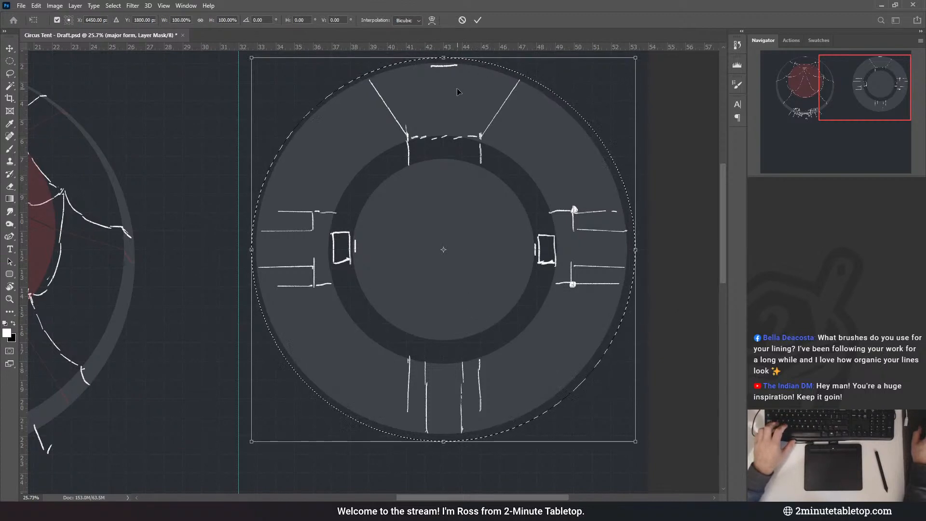
key(Down)
key(Down)
key(Down)
key(Down)
key(Down)
key(Down)
key(Down)
key(Down)
key(Right)
key(Right)
key(Right)
key(Right)
key(Right)
key(Right)
key(Right)
key(Right)
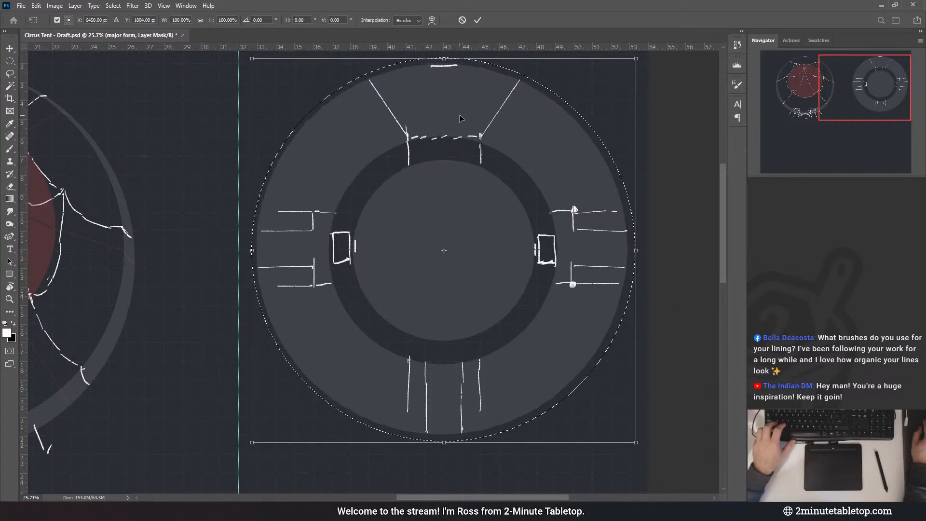
key(Right)
key(Right)
key(Right)
key(Right)
key(Right)
key(Right)
key(Right)
key(Right)
key(Up)
key(Up)
key(Up)
key(Up)
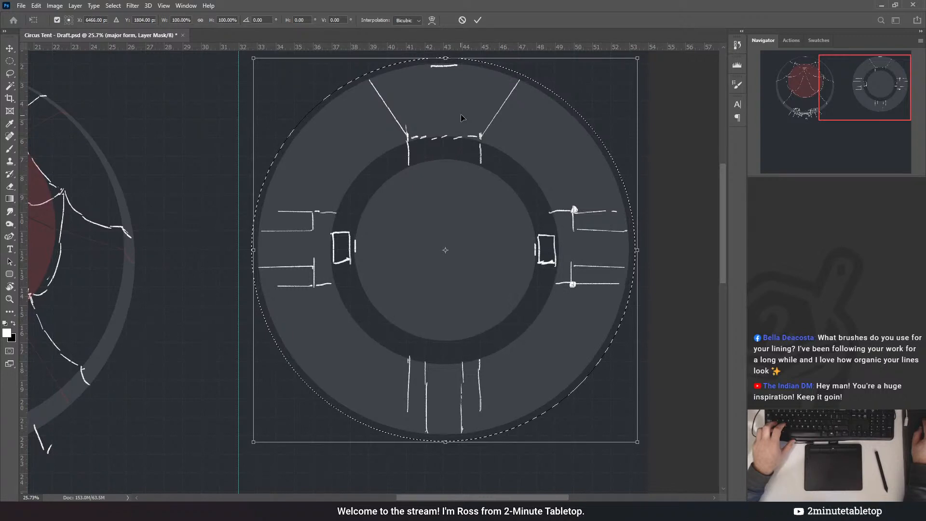
key(Down)
key(Down)
key(Down)
key(Down)
key(Down)
key(Down)
key(Down)
key(Down)
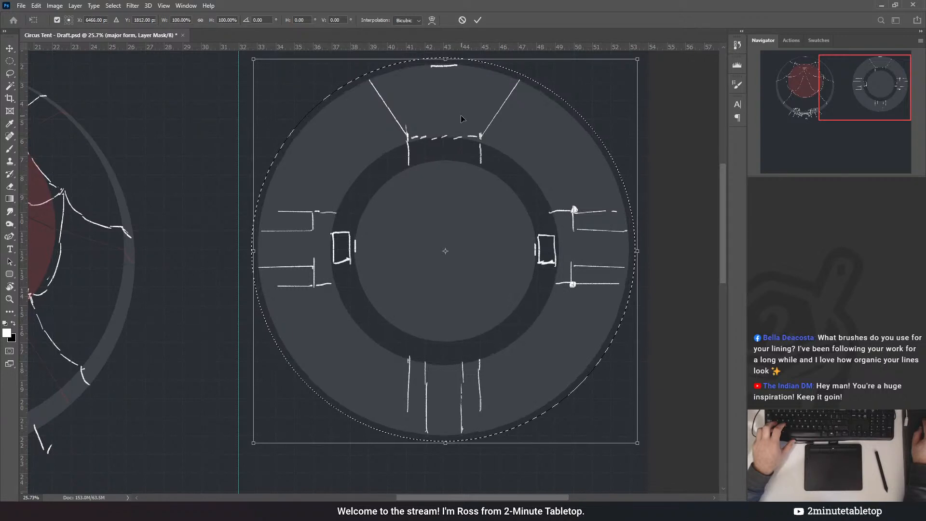
key(Left)
key(Left)
key(Left)
key(Left)
key(Up)
key(Up)
key(Up)
key(Up)
key(Up)
key(Up)
key(Up)
key(Up)
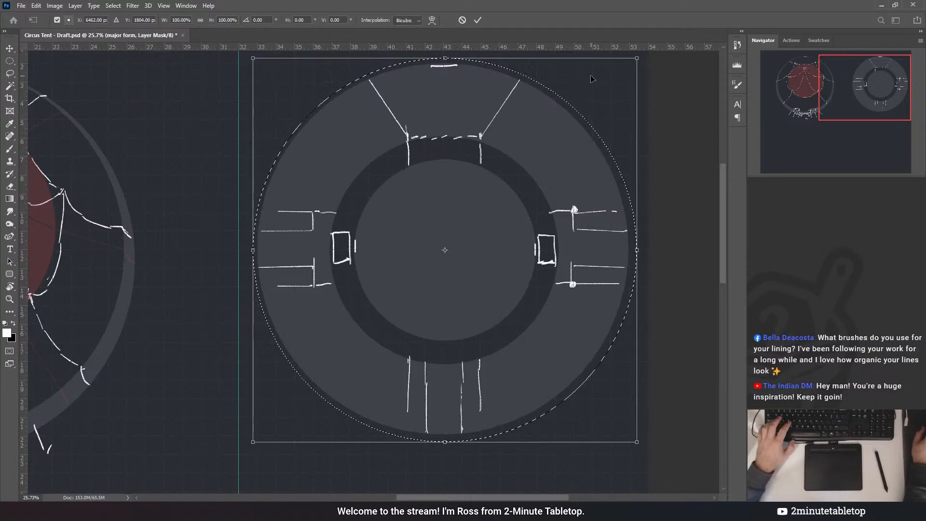
click(478, 20)
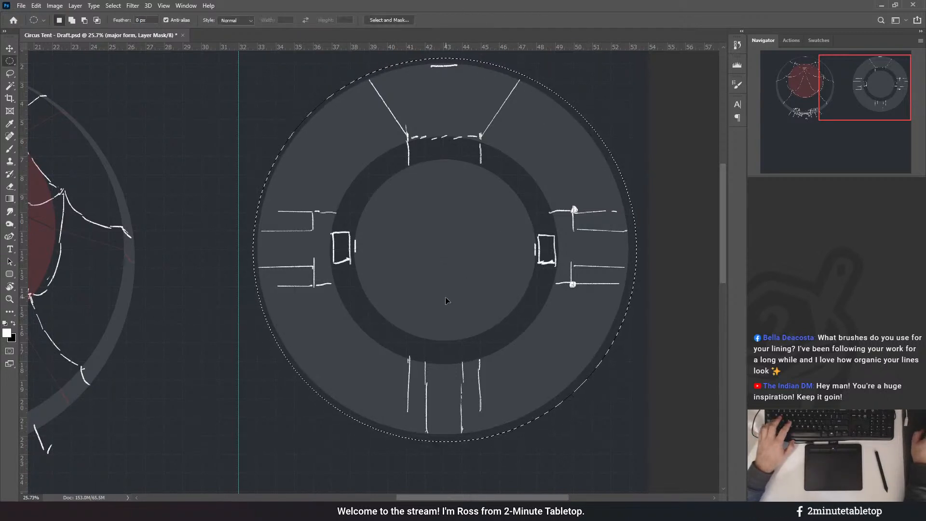
key(ctrl+d)
key(ctrl+s)
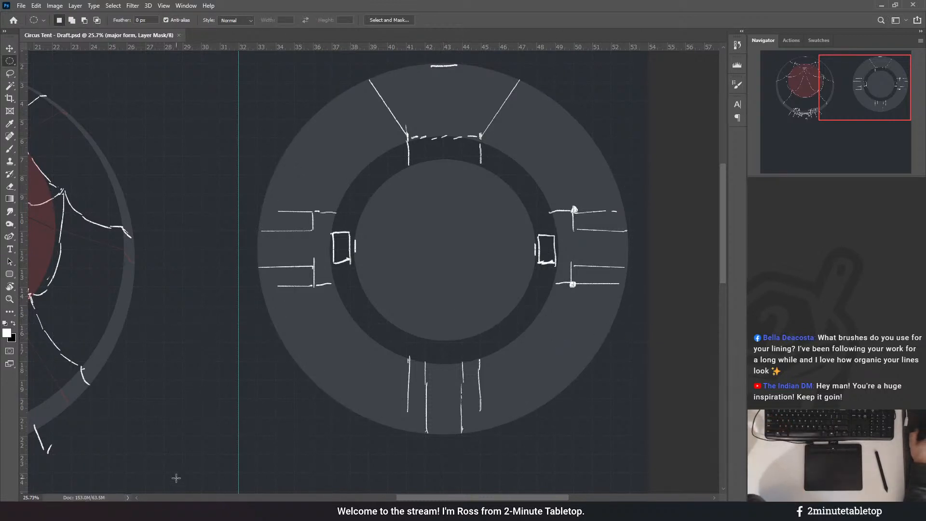
- Move the sample token from below the tent entrance onto the ring plan, to X 5162 px, Y 2187 px
click(801, 270)
key(ctrl+t)
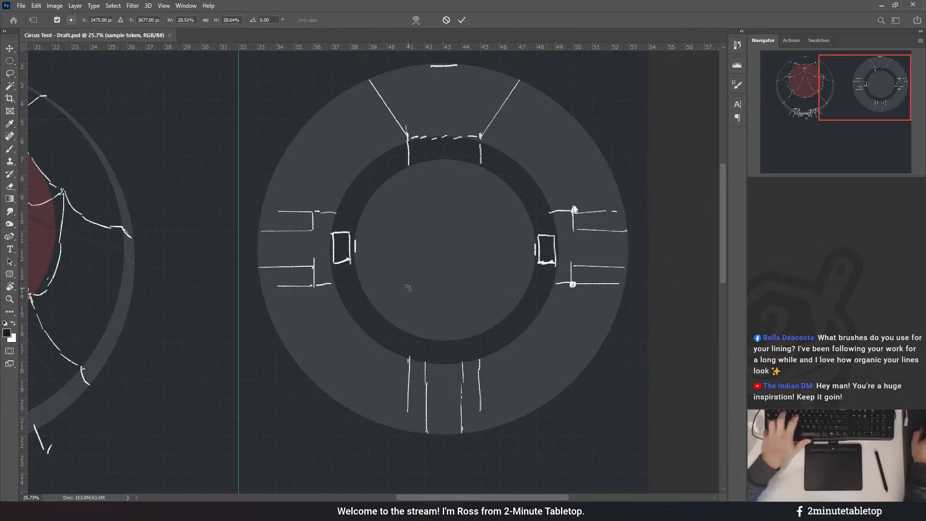
scroll(554, 218, down, 2)
scroll(92, 417, up, 3)
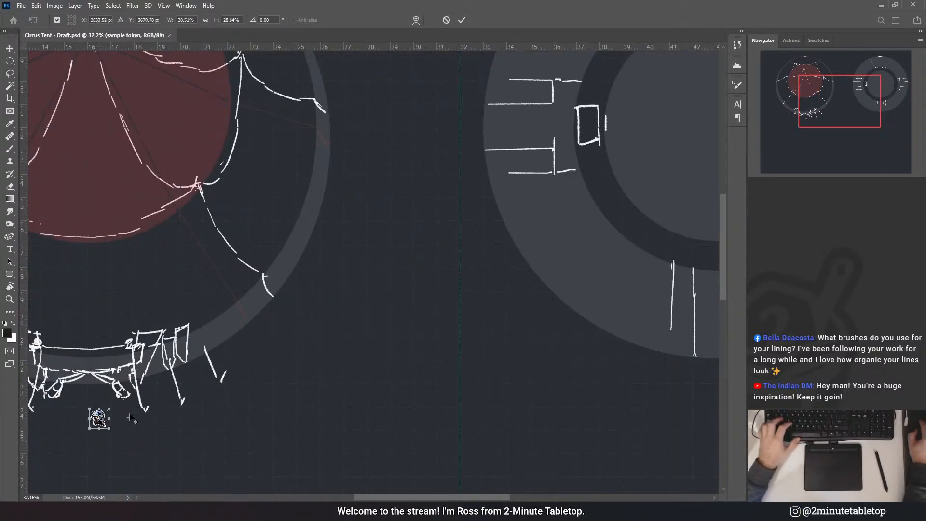
scroll(98, 418, up, 1)
scroll(99, 418, up, 3)
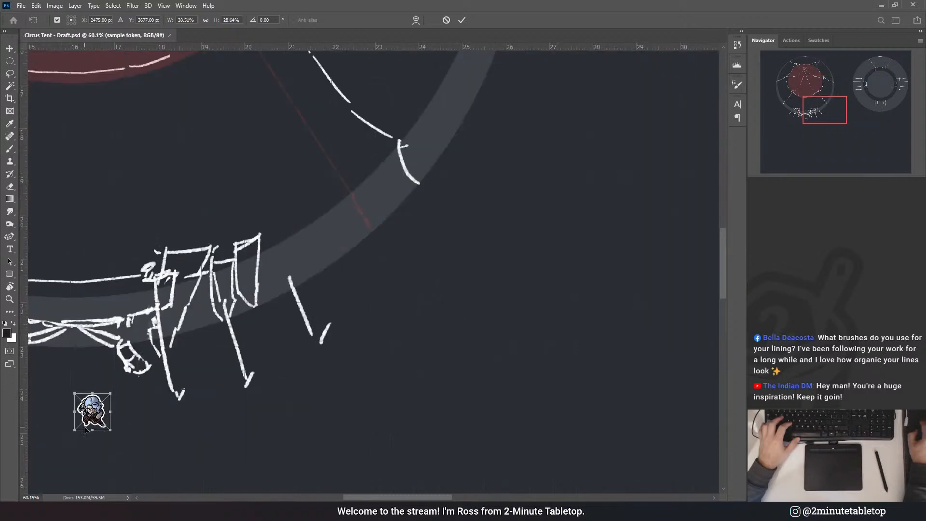
drag(96, 418, 621, 174)
scroll(263, 319, down, 4)
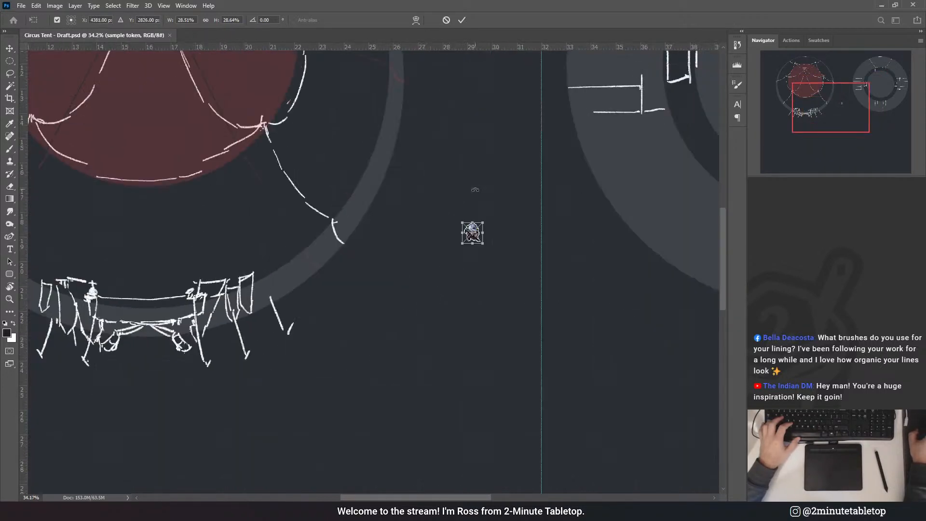
scroll(603, 139, up, 3)
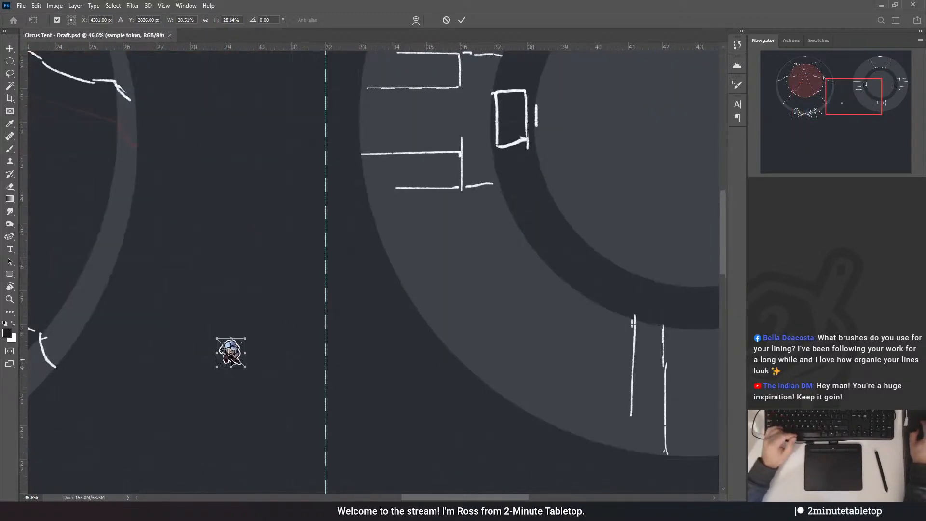
mouse_move(224, 364)
mouse_down()
mouse_move(445, 199)
mouse_move(413, 217)
mouse_up()
- Check the sample token's scale against the aisles and the whole ring plan, and apply its transform
scroll(475, 192, down, 2)
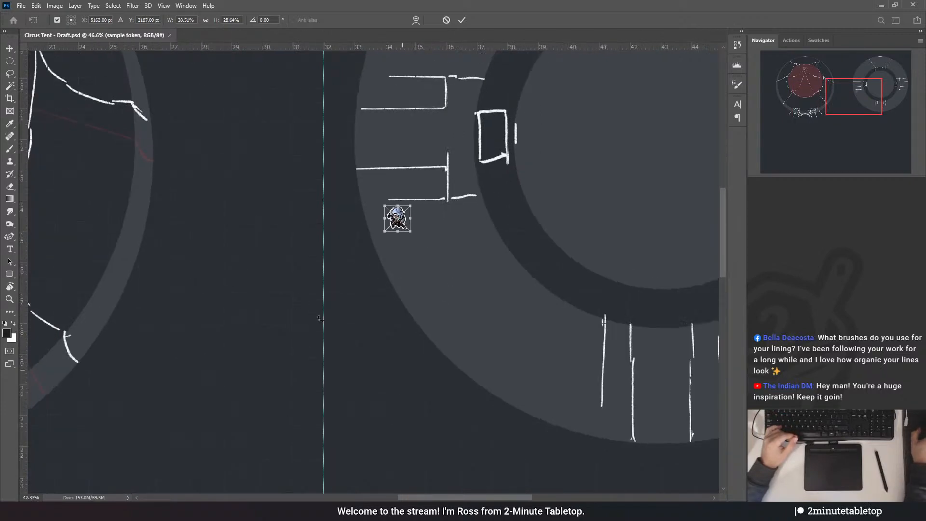
scroll(422, 305, up, 4)
scroll(422, 305, down, 4)
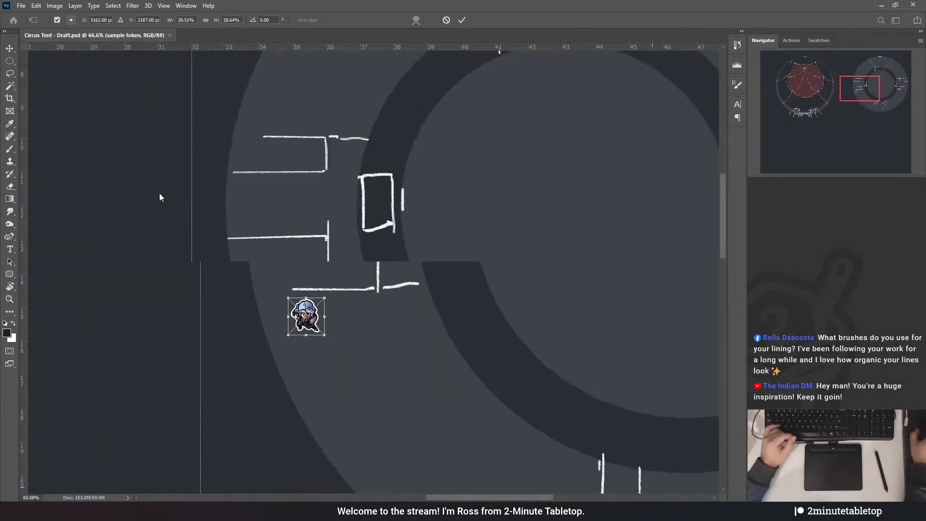
scroll(287, 381, down, 2)
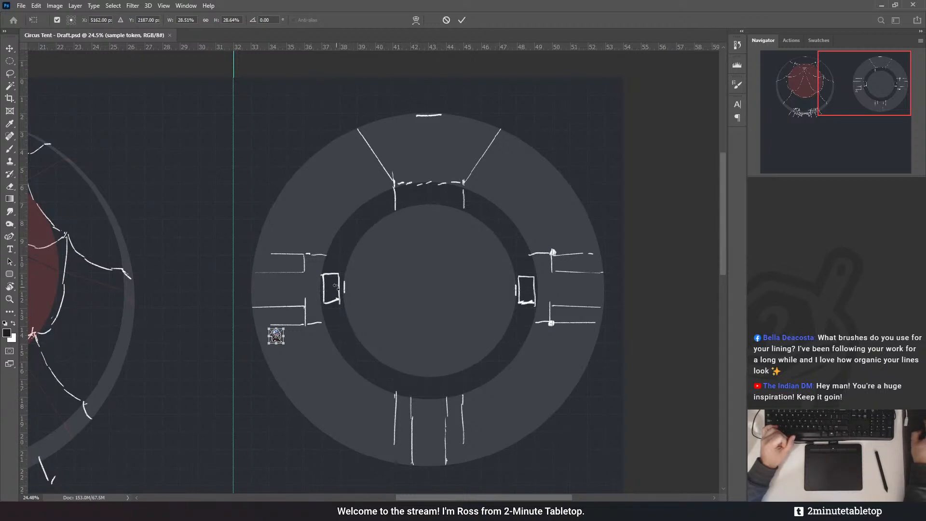
scroll(438, 229, up, 3)
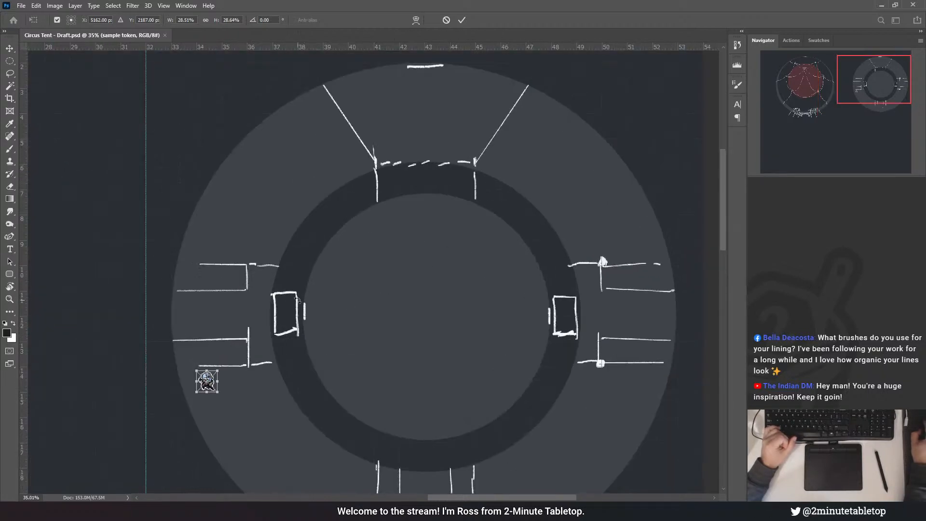
scroll(373, 137, down, 1)
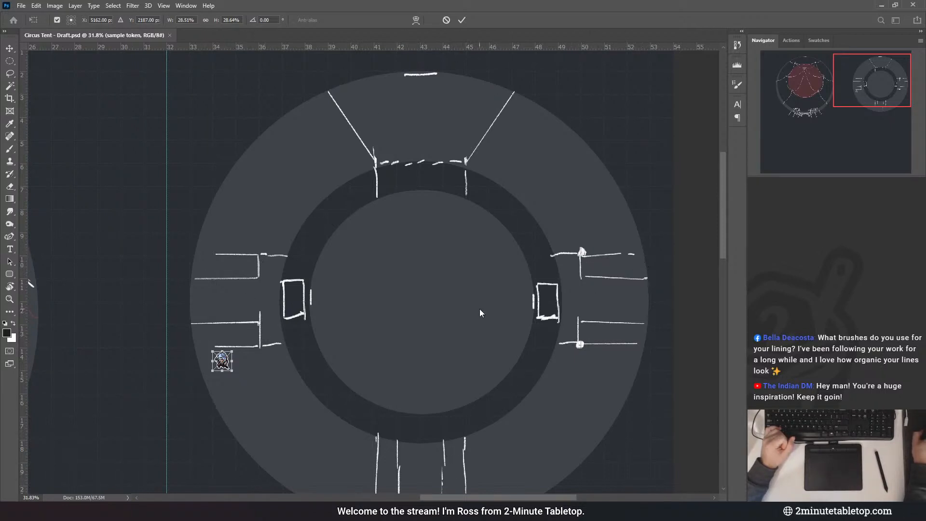
scroll(467, 172, down, 1)
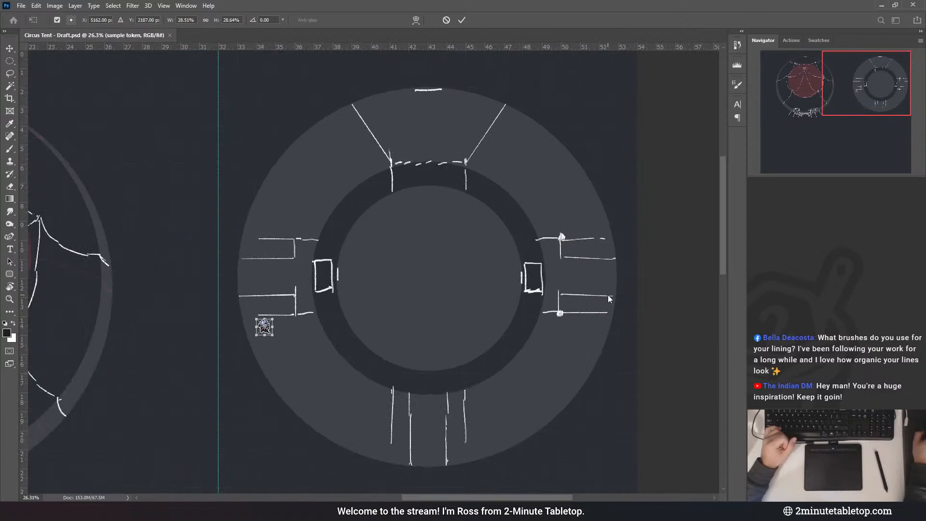
scroll(456, 188, up, 1)
click(462, 19)
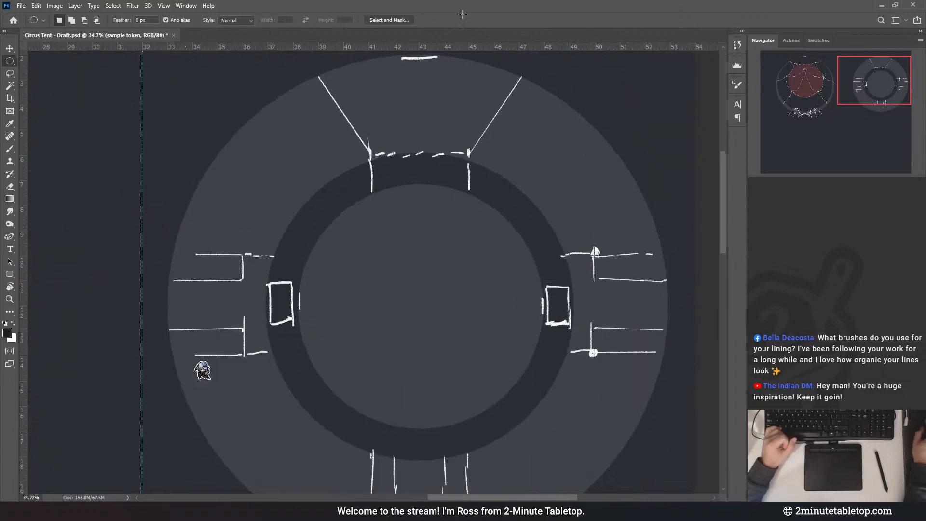
- Reposition the sample token just below the inner end of the ring plan's lower-left aisle line
click(10, 48)
scroll(193, 372, up, 2)
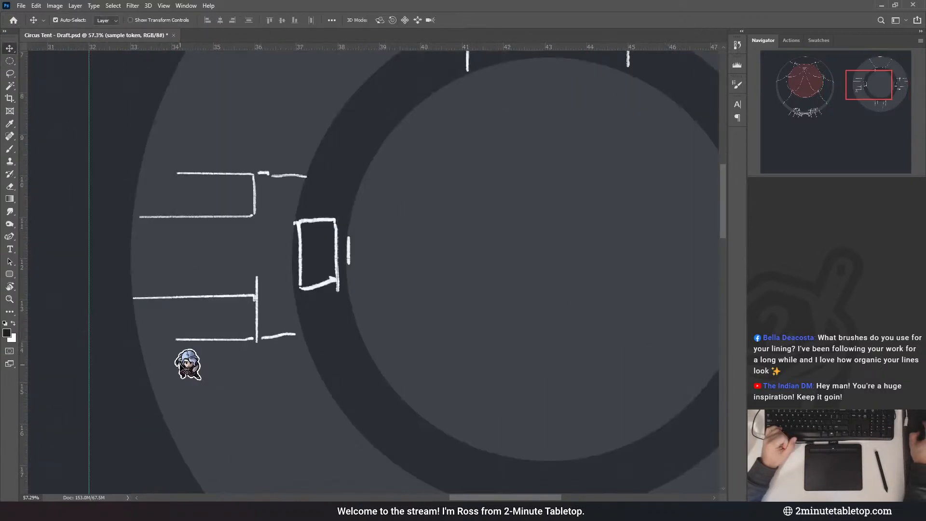
drag(188, 369, 235, 368)
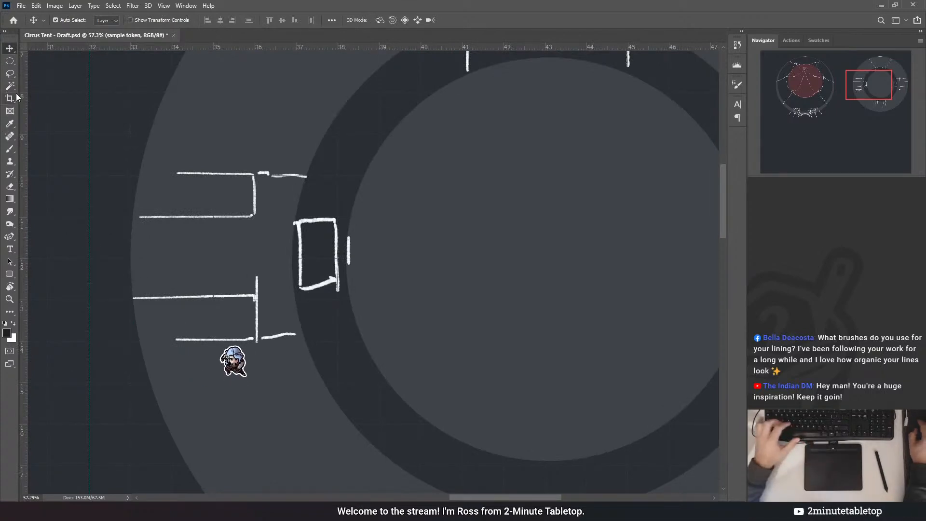
- On the major form layer mask, enclose the ring band in a slightly larger centred circular selection, invert the mask inside it and deselect
click(9, 61)
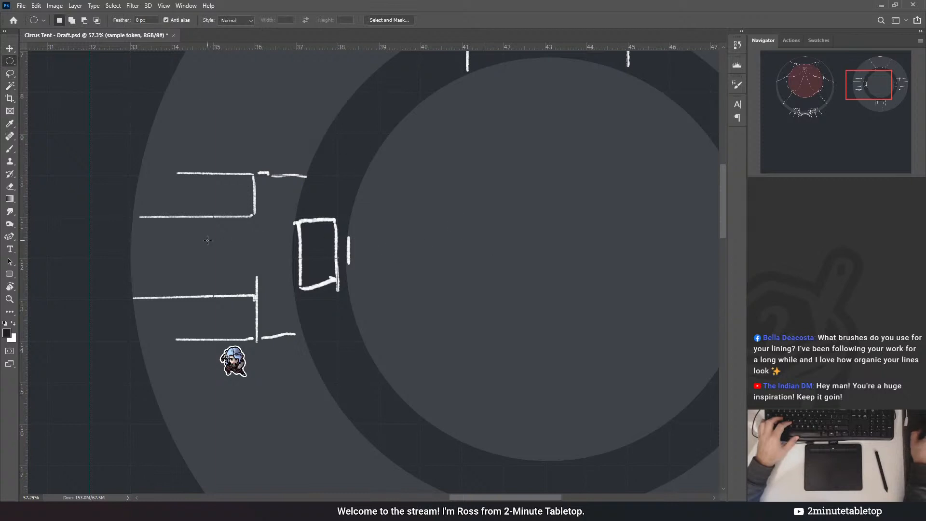
scroll(207, 240, down, 1)
scroll(261, 211, down, 3)
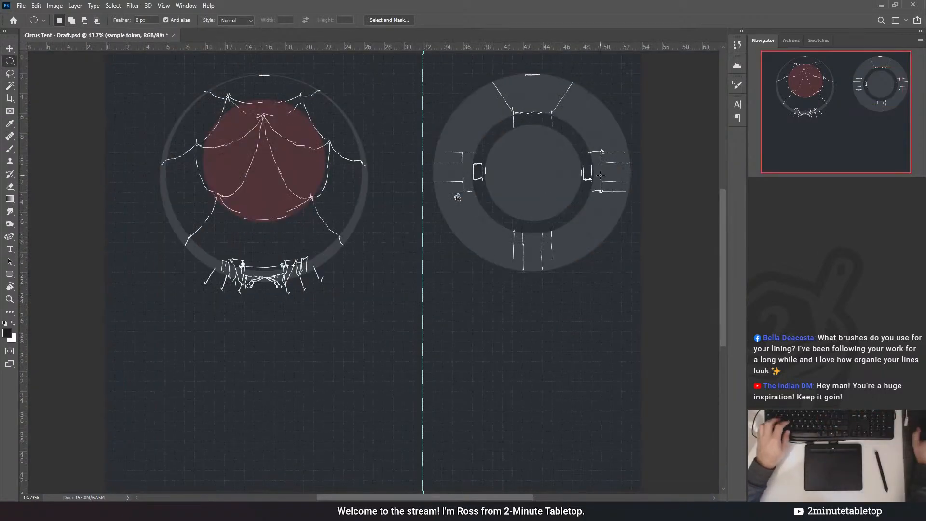
scroll(452, 239, up, 2)
scroll(452, 239, up, 2)
scroll(425, 270, down, 1)
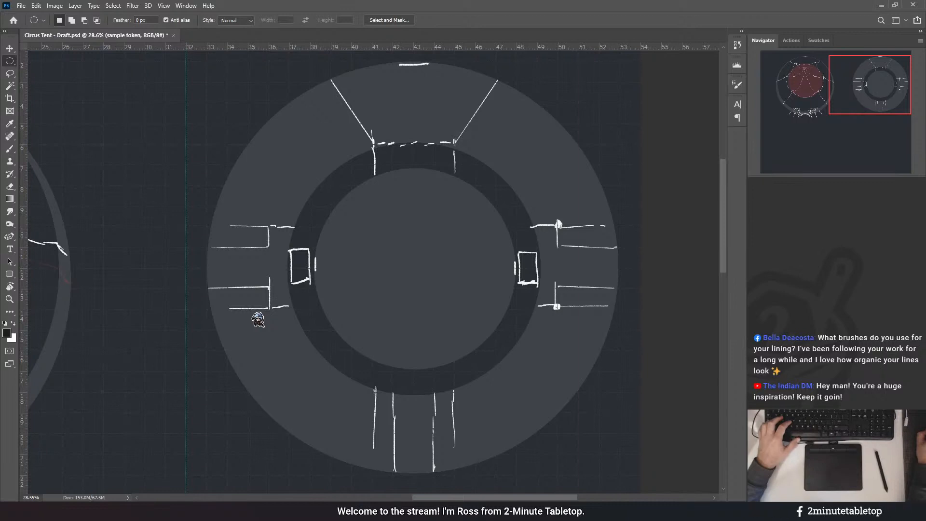
click(820, 299)
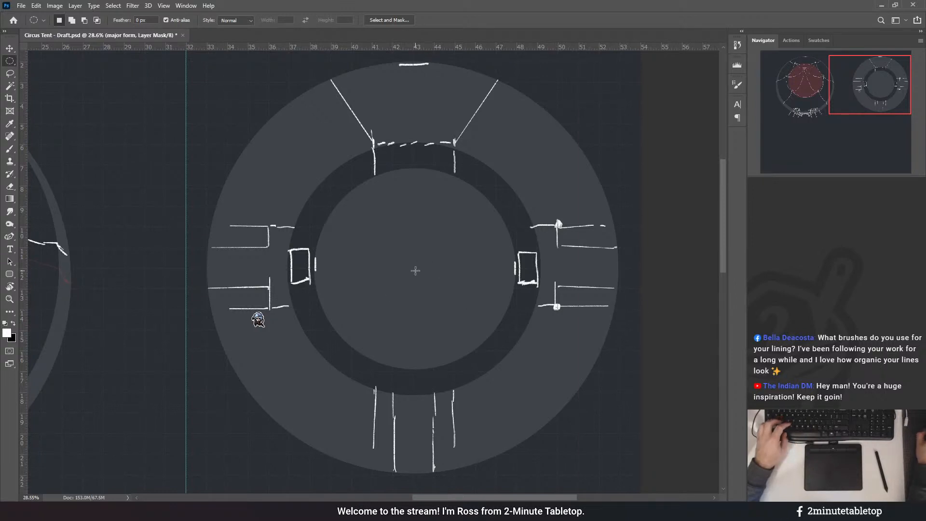
drag(414, 271, 619, 69)
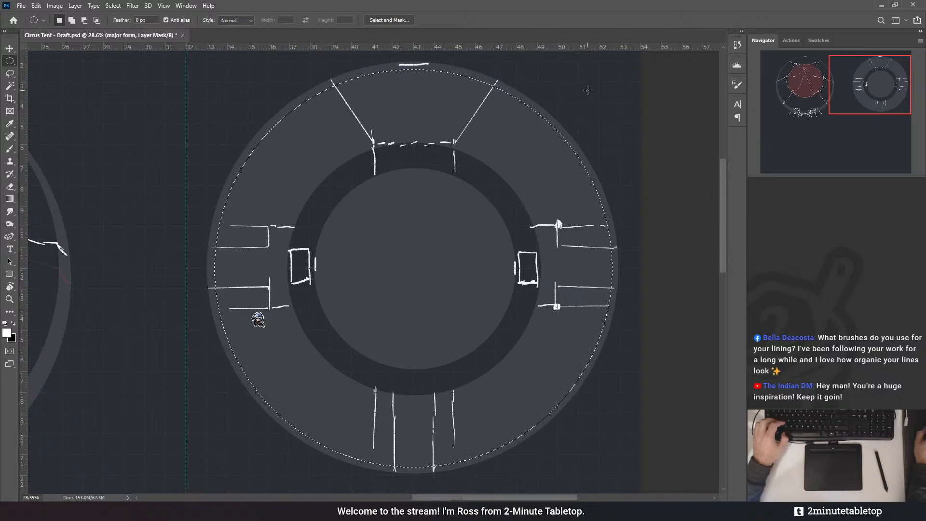
key(ctrl+d)
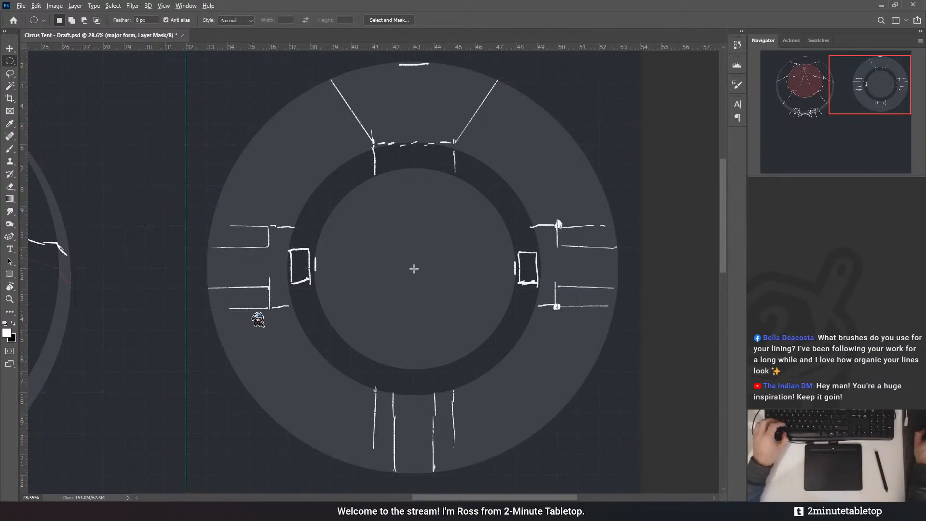
drag(414, 269, 558, 136)
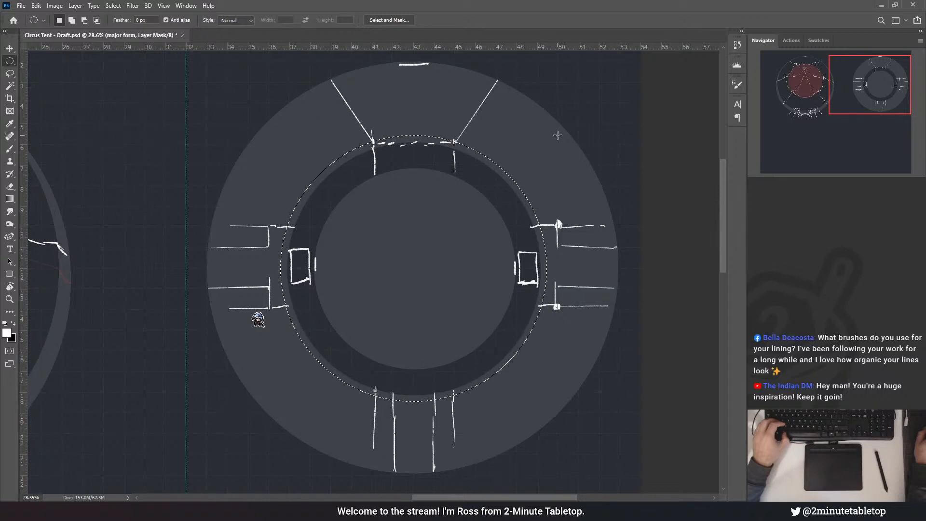
drag(558, 135, 557, 134)
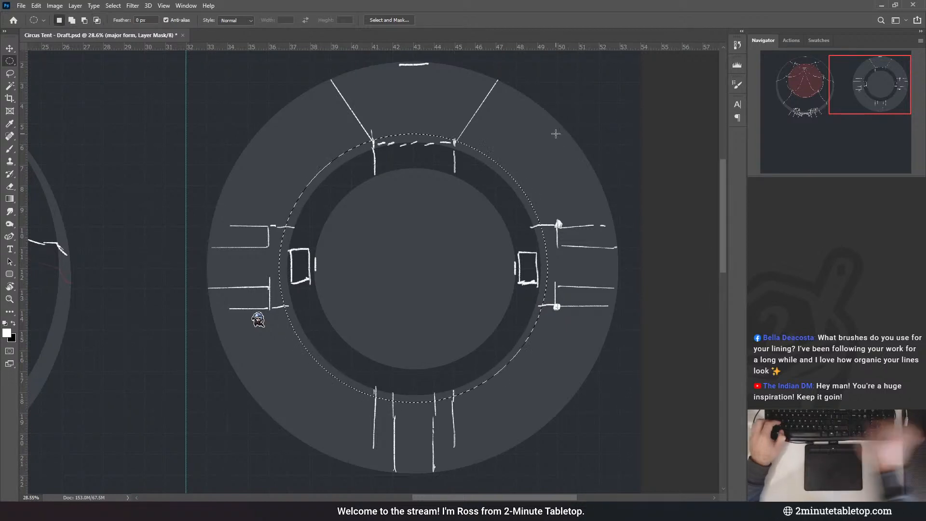
key(ctrl+i)
key(ctrl+d)
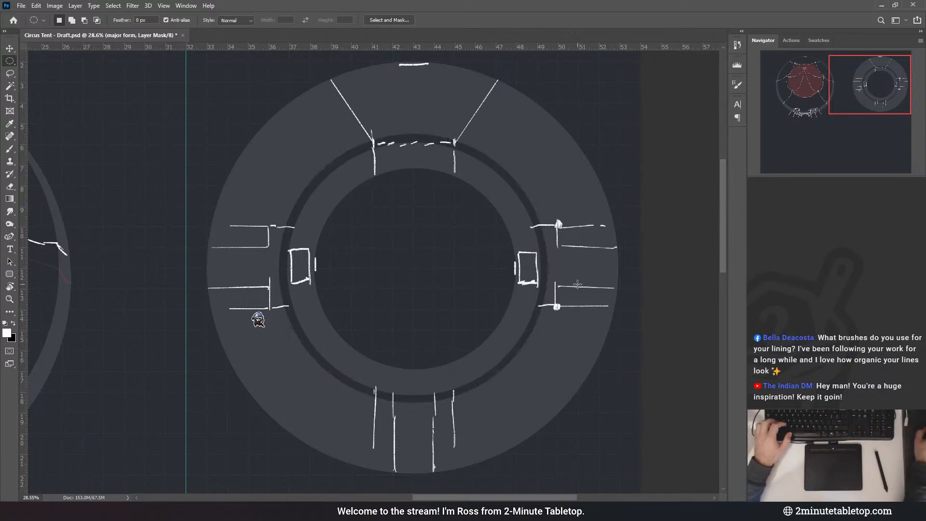
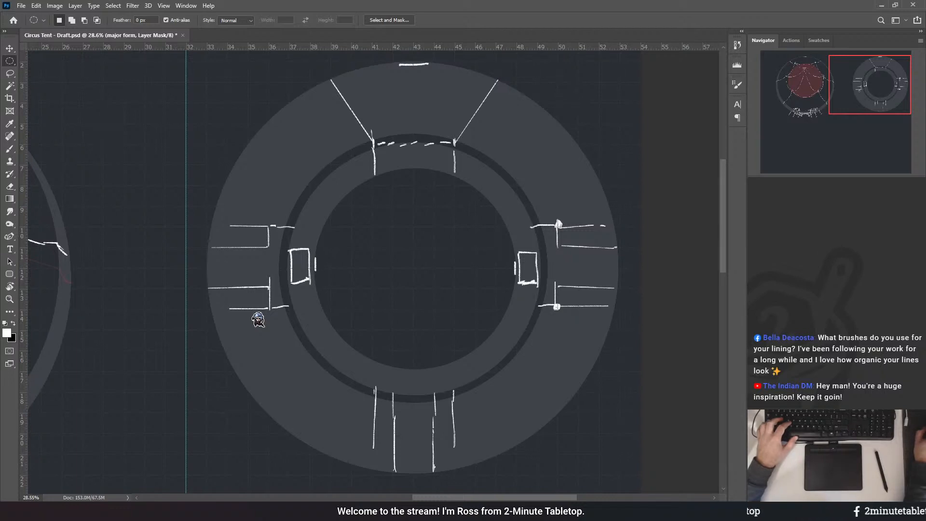
- On the minor form layer mask, fill a centred circle covering the whole ring plan with white and deselect
click(820, 299)
drag(413, 268, 627, 65)
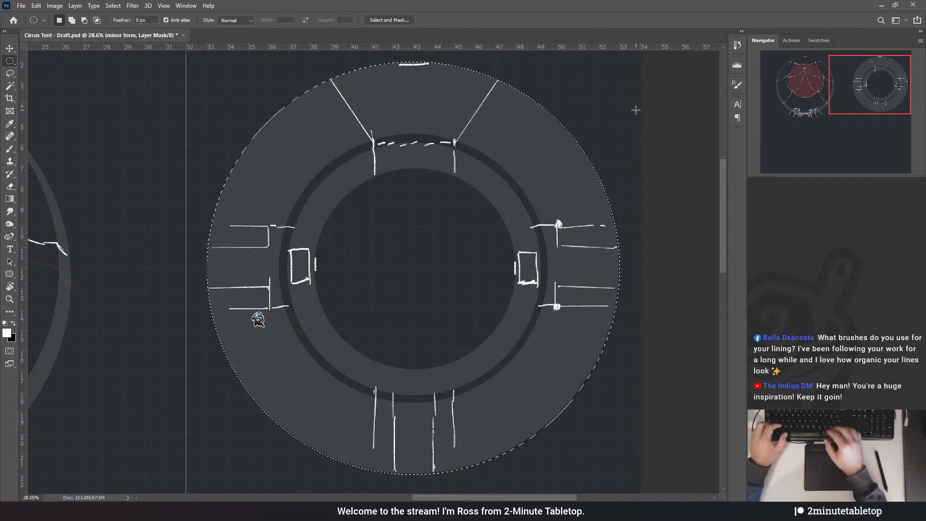
key(alt+BackSpace)
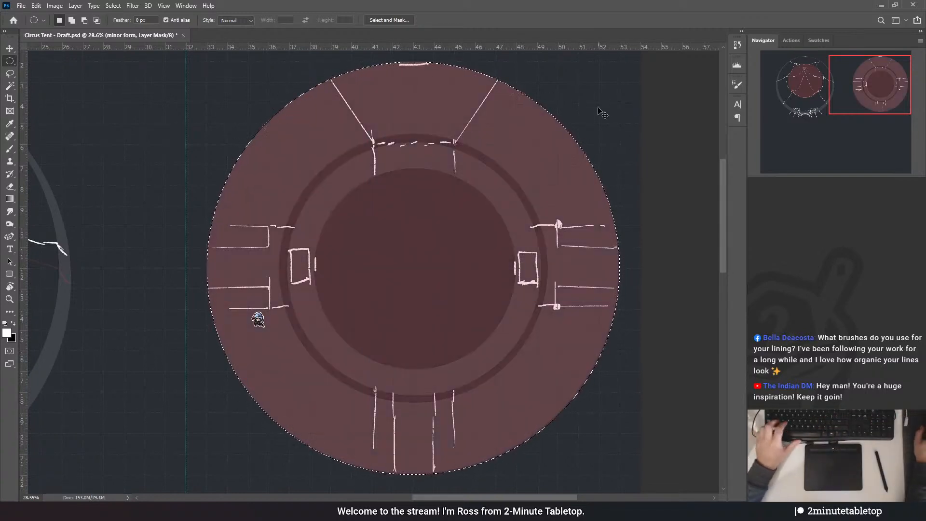
key(ctrl+d)
- Clear a centred circle around the central ring area from the minor form layer mask and deselect
drag(413, 271, 515, 162)
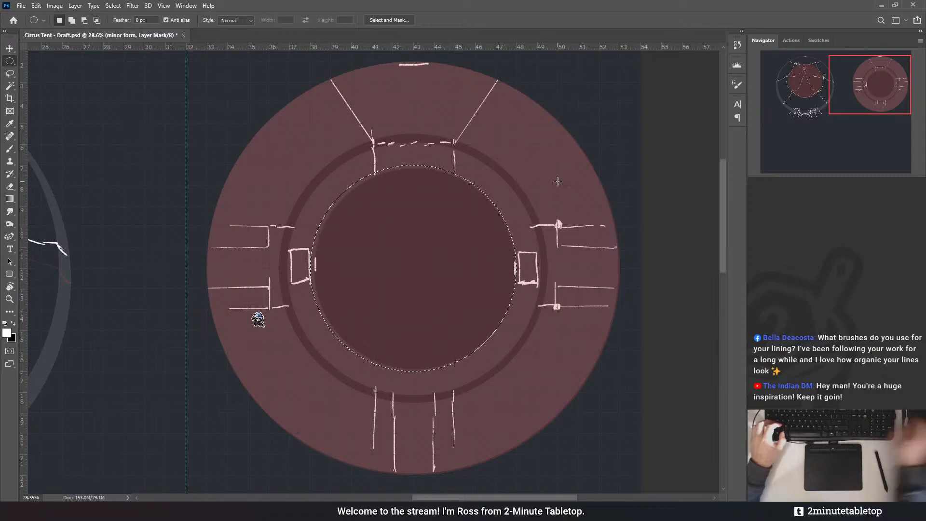
key(Delete)
key(ctrl+d)
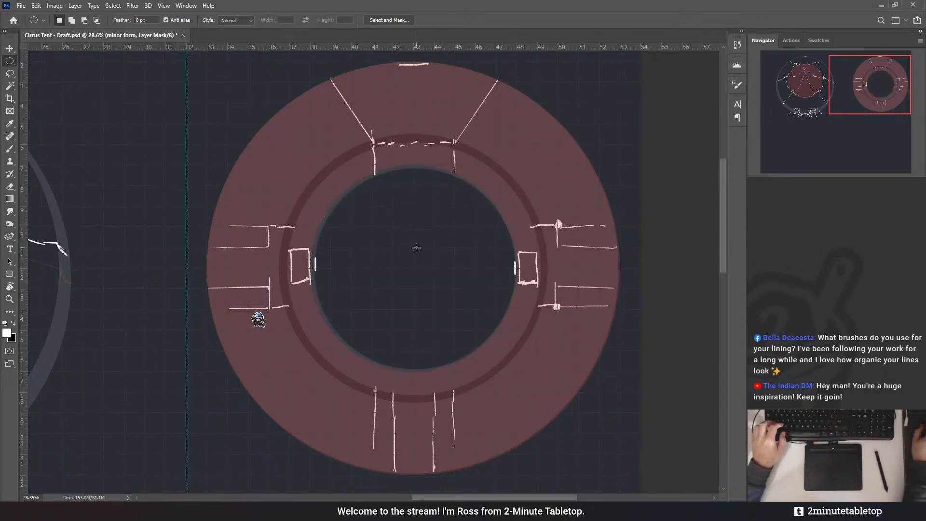
- Invert the minor form layer mask inside a centred circle reaching the outer edges of the two small boxes, and deselect
drag(412, 268, 538, 127)
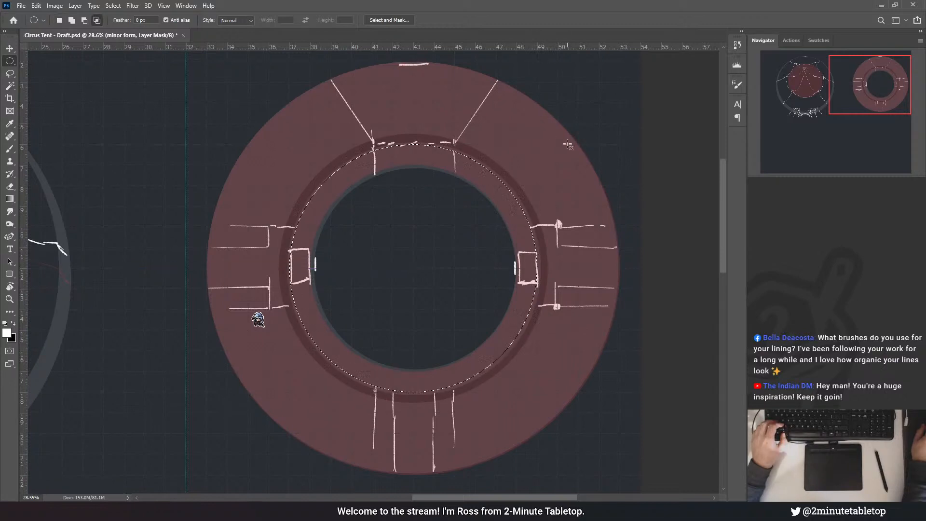
key(ctrl+i)
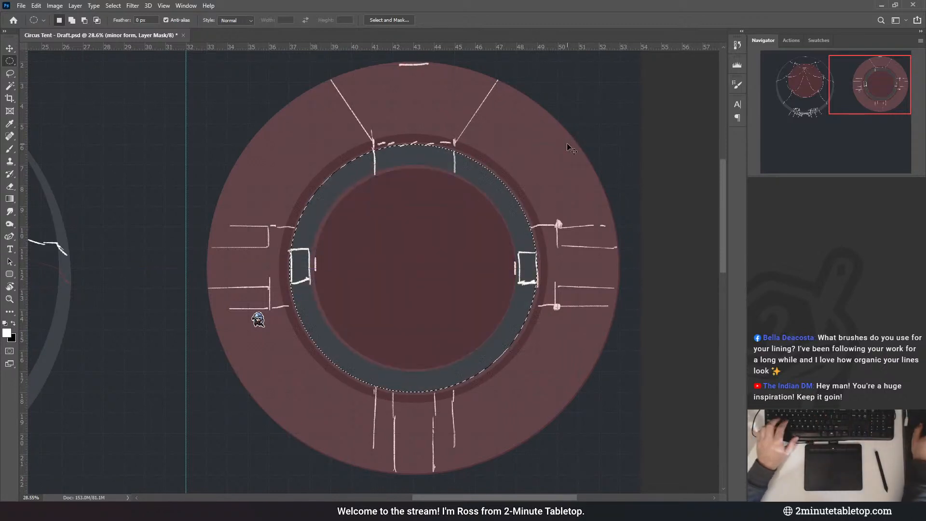
key(ctrl+d)
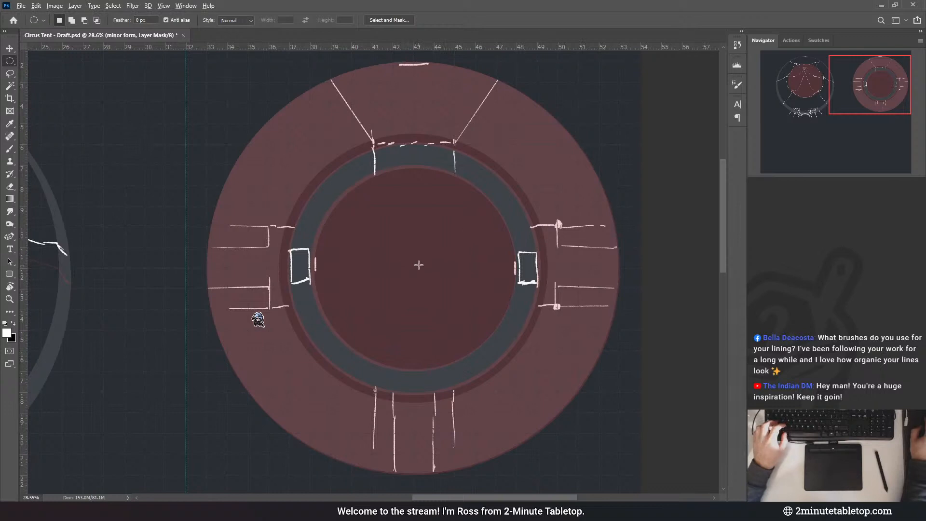
- Hide the major form layer and examine the minor form shapes on the ring plan by themselves
drag(413, 267, 454, 340)
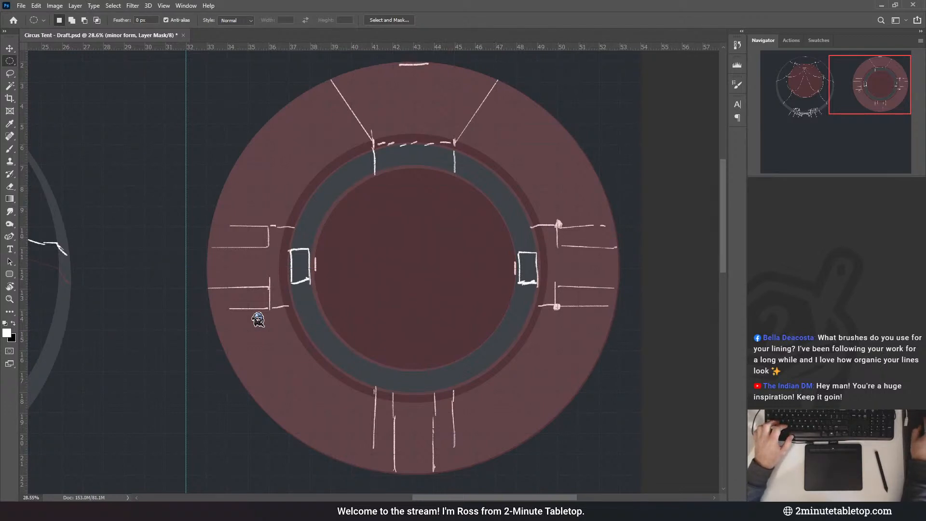
key(ctrl+z)
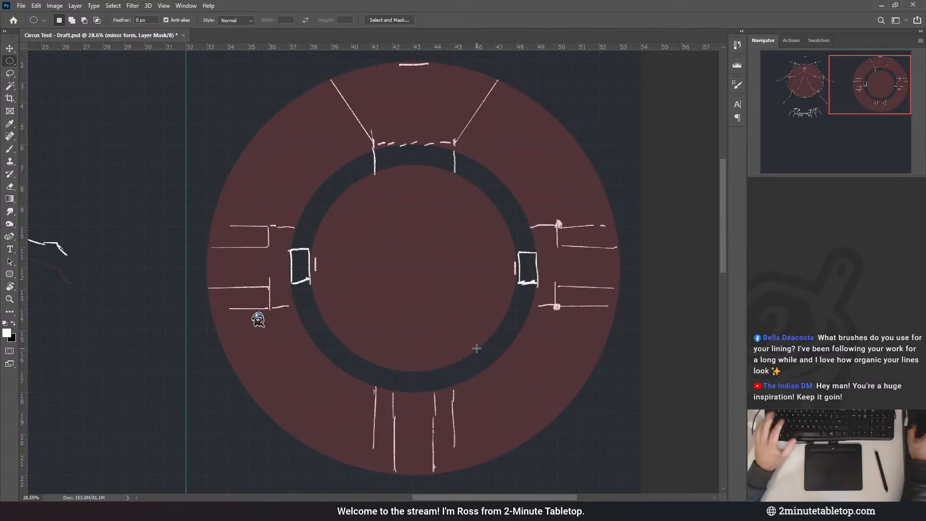
scroll(372, 299, down, 2)
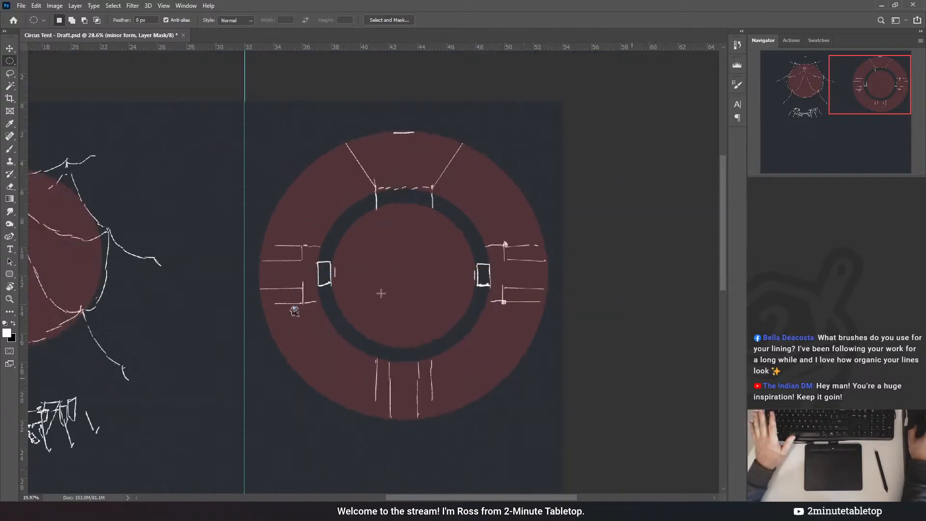
scroll(454, 280, up, 2)
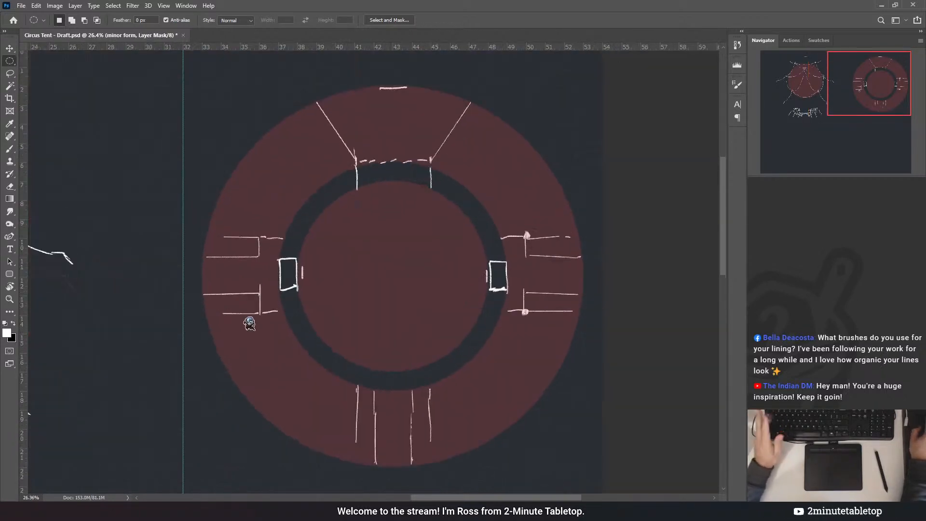
- Show the major form layer, clear a centred circle covering the whole ring plan from its layer mask, and deselect
key(ctrl+shift+z)
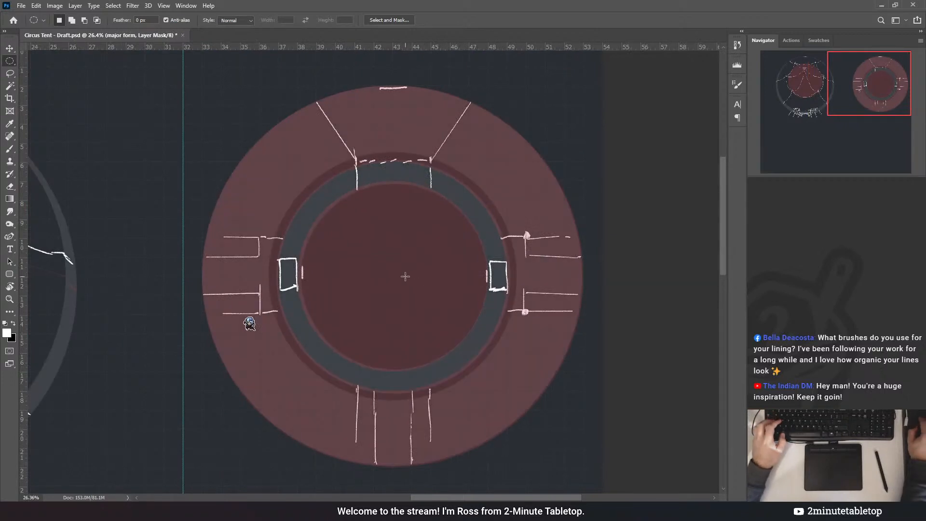
drag(391, 278, 616, 76)
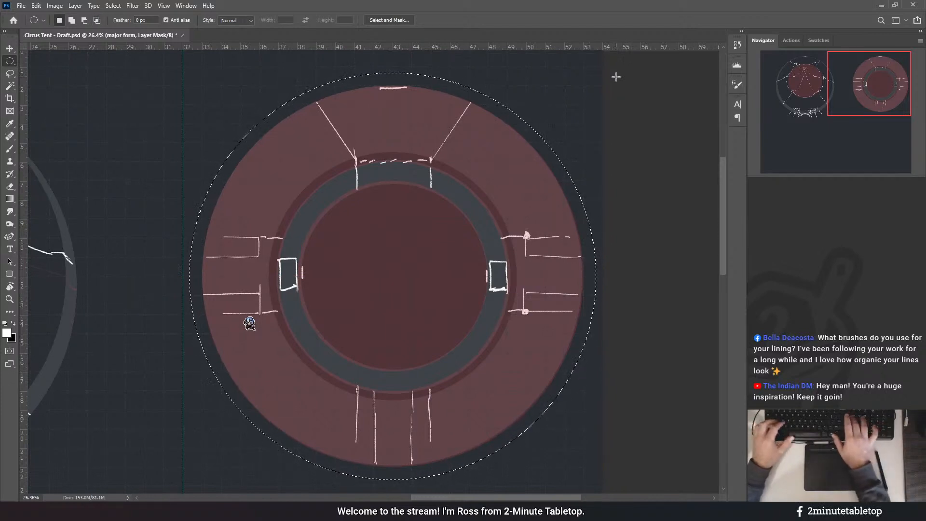
key(Delete)
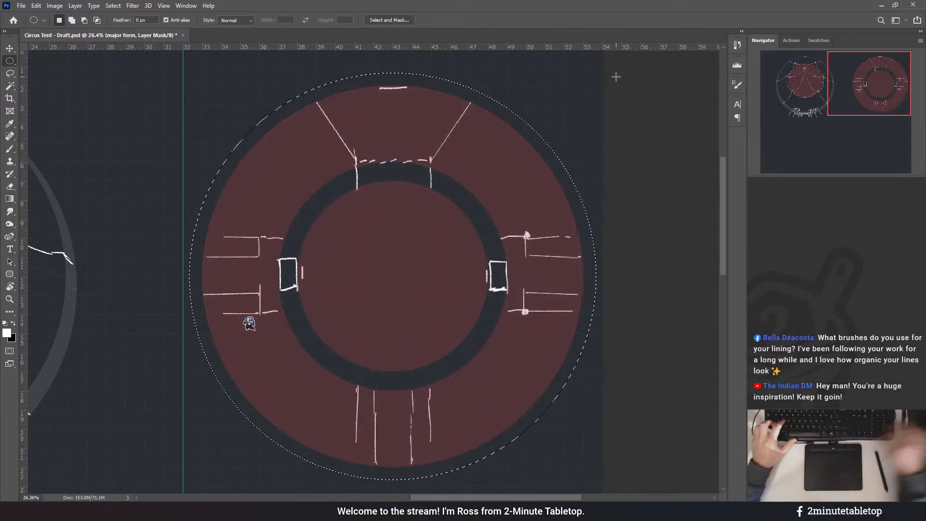
key(ctrl+d)
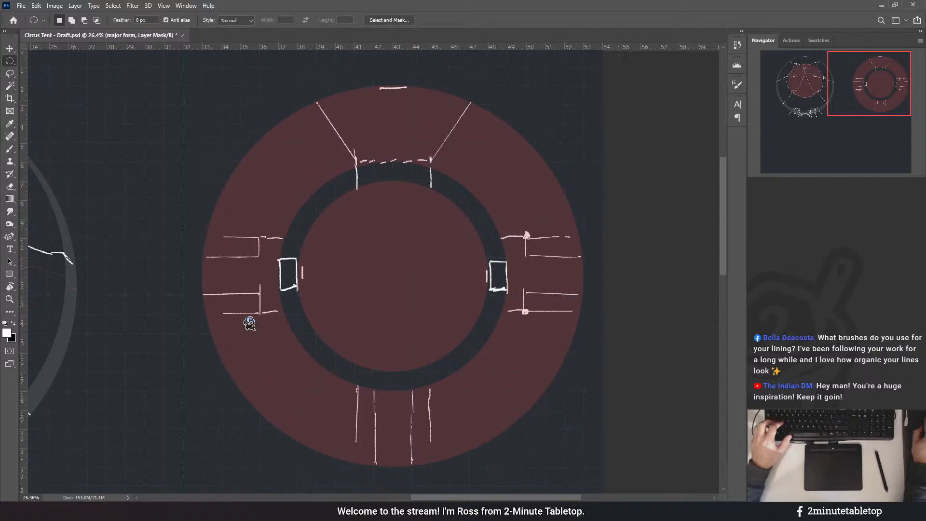
- Load the minor form mask as a selection, fill it with white on the major form layer mask, and deselect
key(ctrl+z)
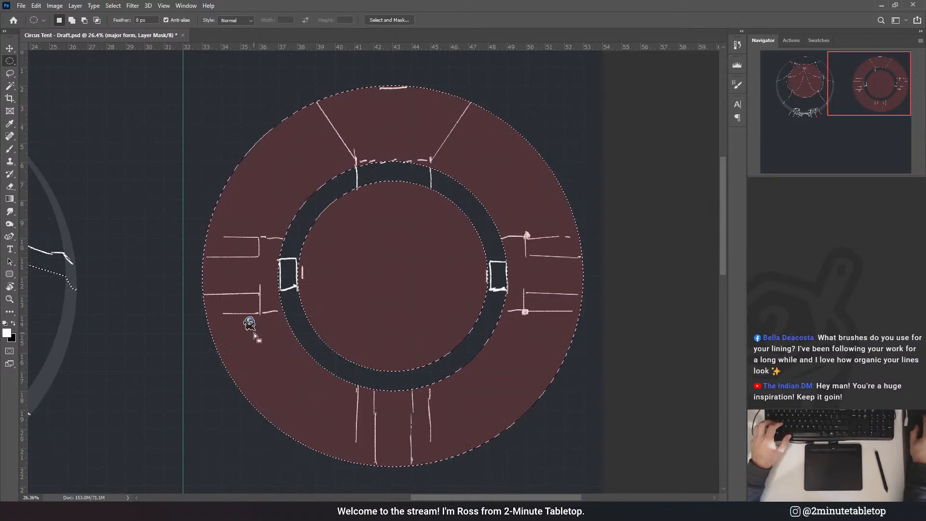
scroll(604, 250, down, 2)
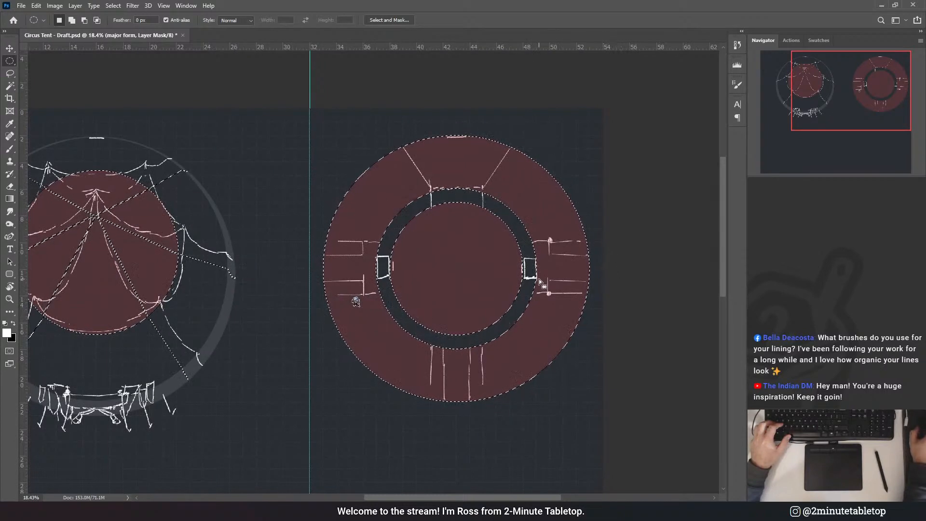
scroll(599, 236, up, 2)
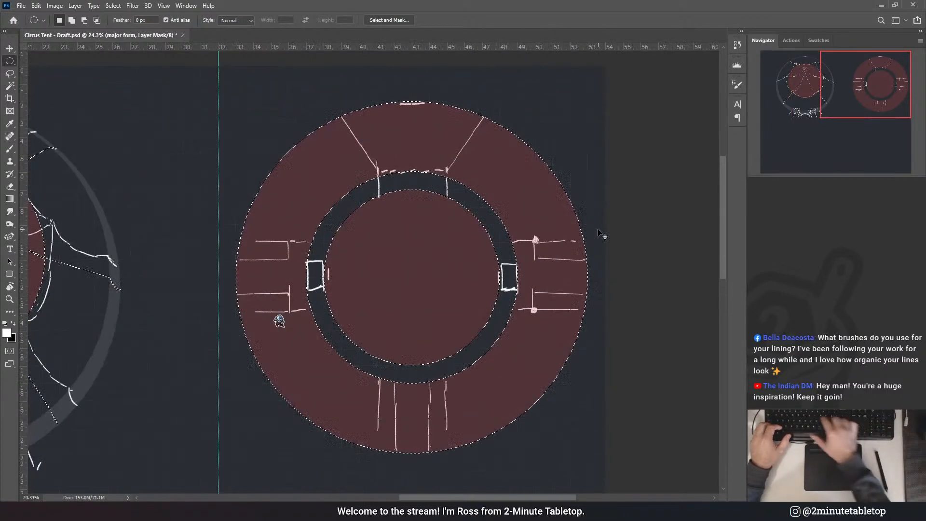
scroll(375, 274, down, 4)
key(ctrl+d)
scroll(676, 242, down, 3)
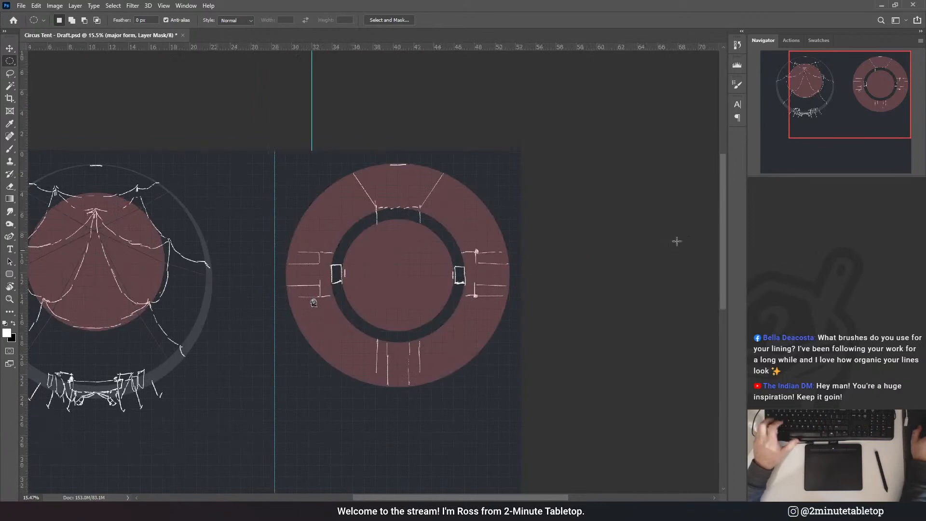
- Hide the minor form layer and examine the major form shapes on the tent plan and the ring plan
scroll(271, 275, up, 4)
key(backslash)
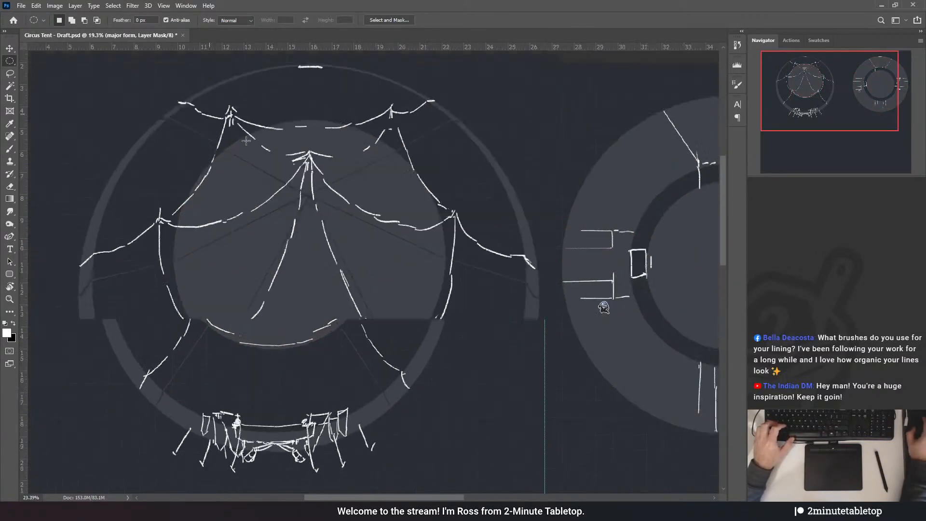
scroll(89, 333, down, 3)
scroll(57, 221, down, 1)
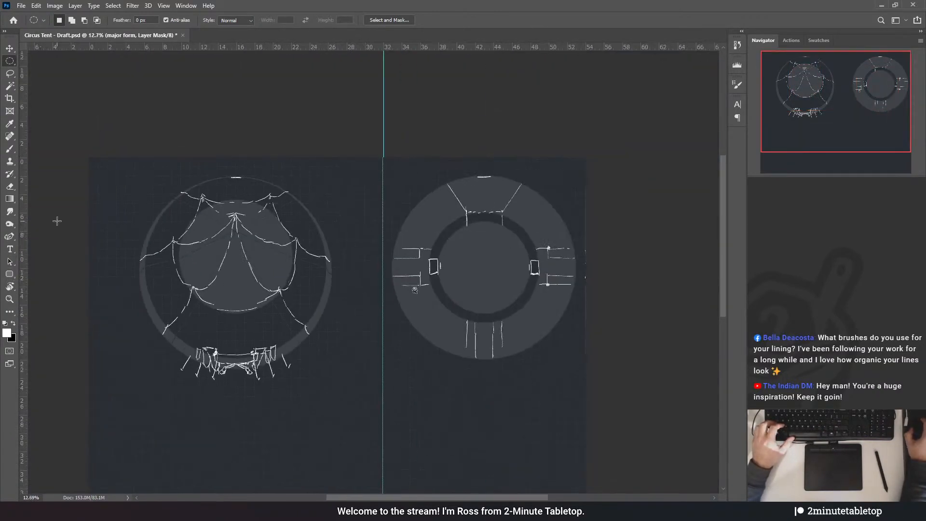
scroll(547, 241, up, 3)
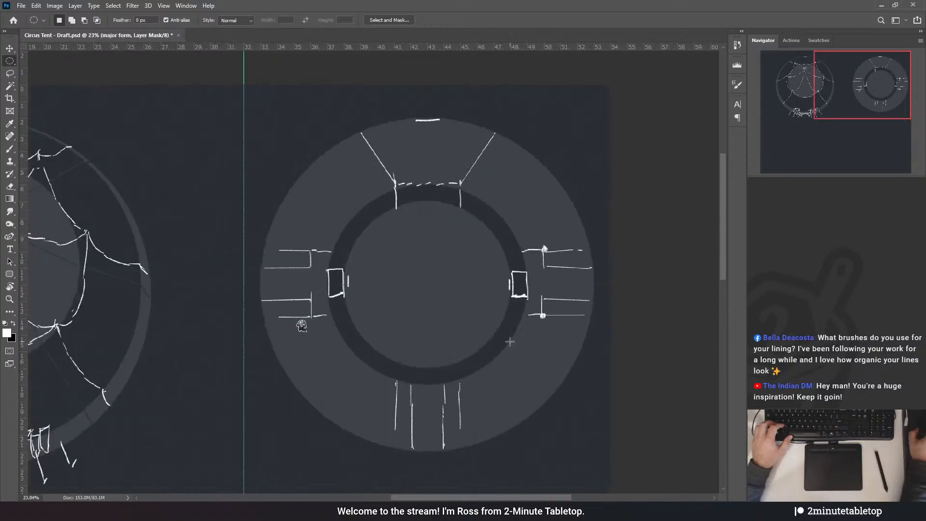
scroll(502, 316, up, 1)
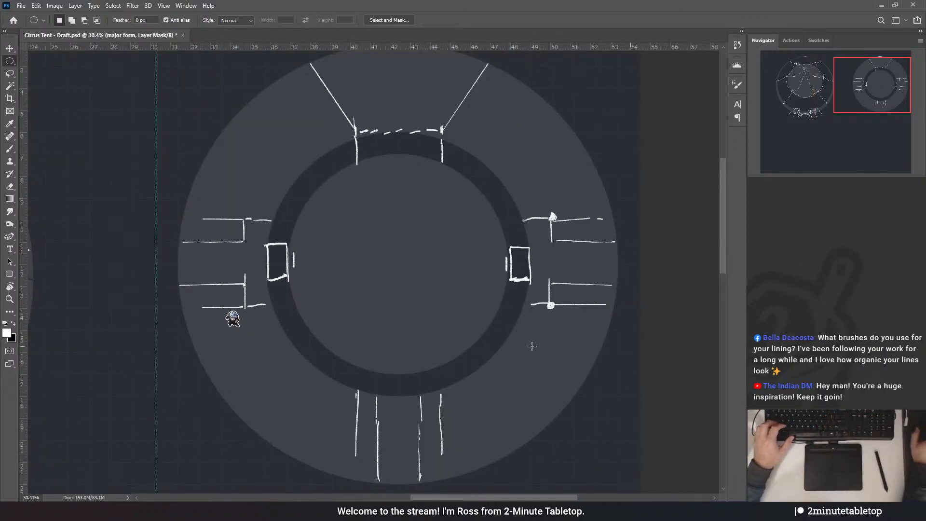
scroll(533, 347, down, 1)
- Delete the minor form layer and save the Circus Tent draft
key(alt+bracketright)
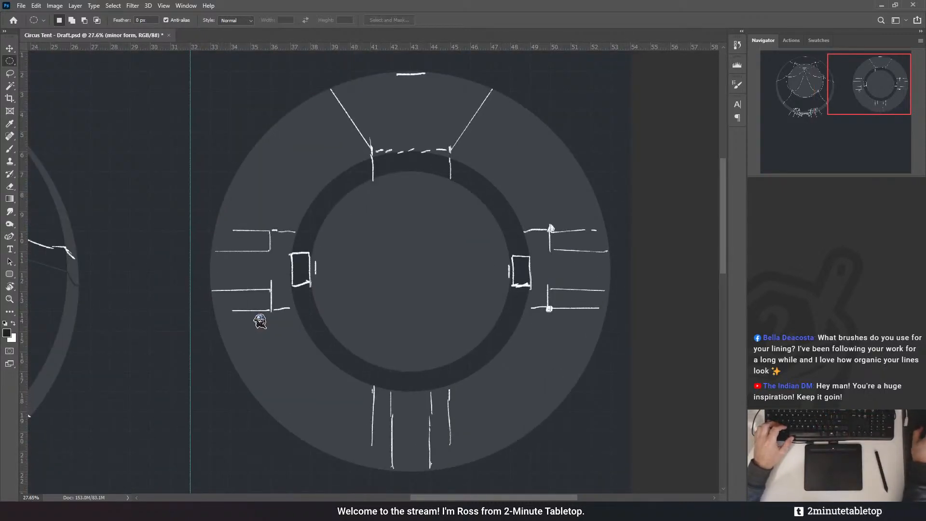
key(ctrl+z)
key(ctrl+z)
key(ctrl+z)
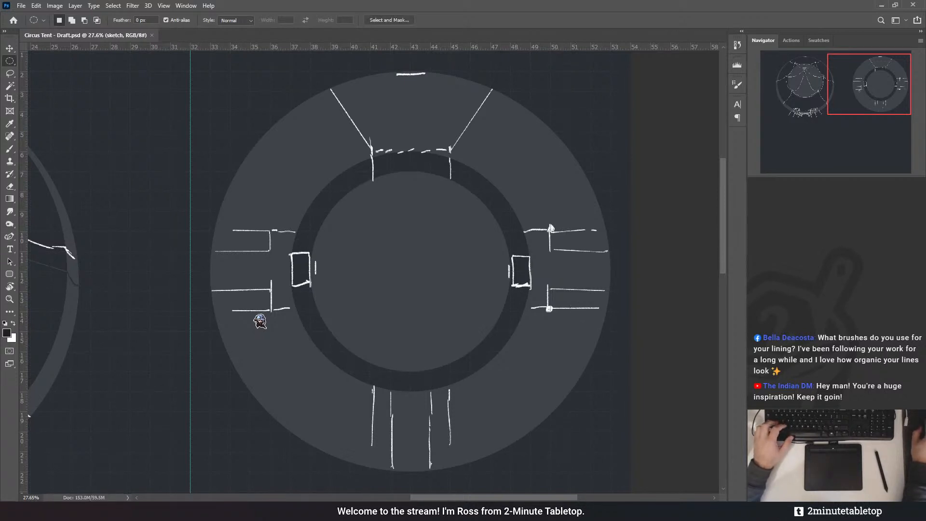
key(ctrl+z)
key(ctrl+t)
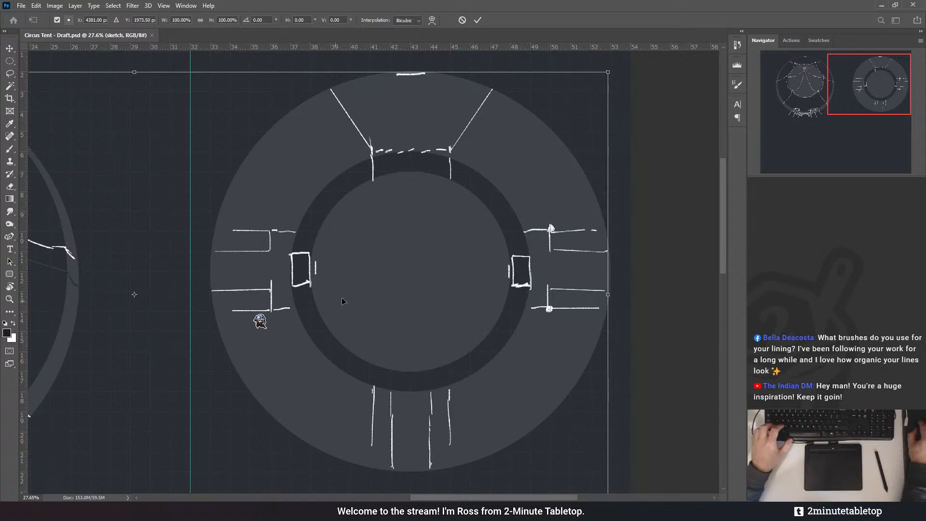
click(461, 20)
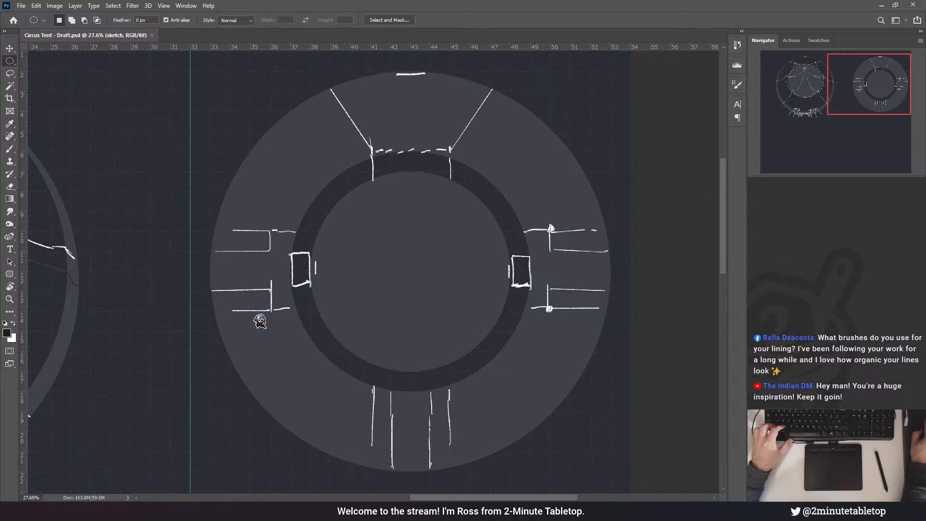
key(ctrl+z)
key(ctrl+shift+z)
- Invert the major form layer mask inside a centred circle slightly larger than the band around the central ring, and deselect
scroll(416, 276, up, 2)
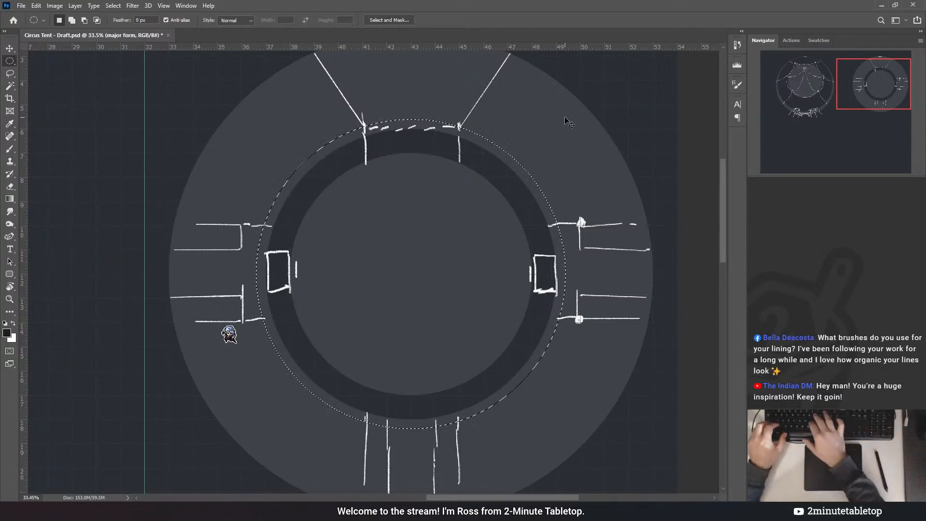
click(796, 290)
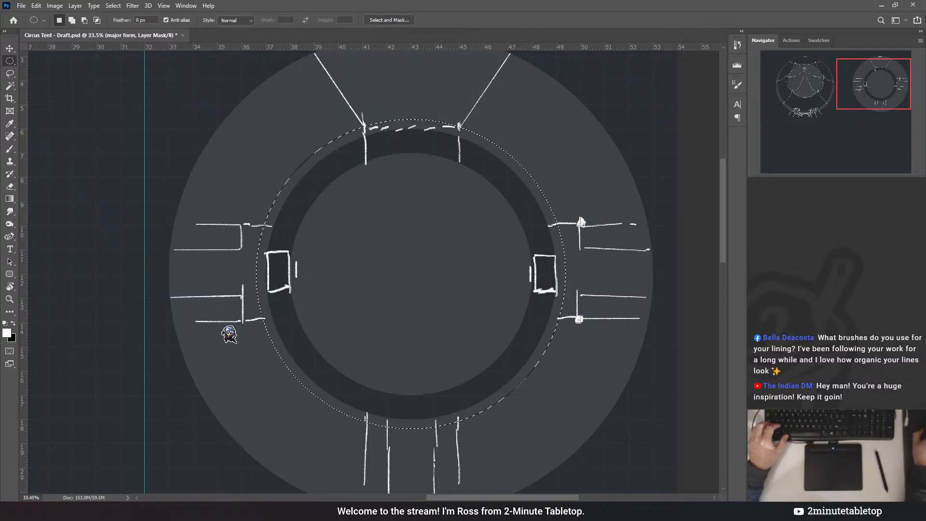
key(Delete)
key(ctrl+d)
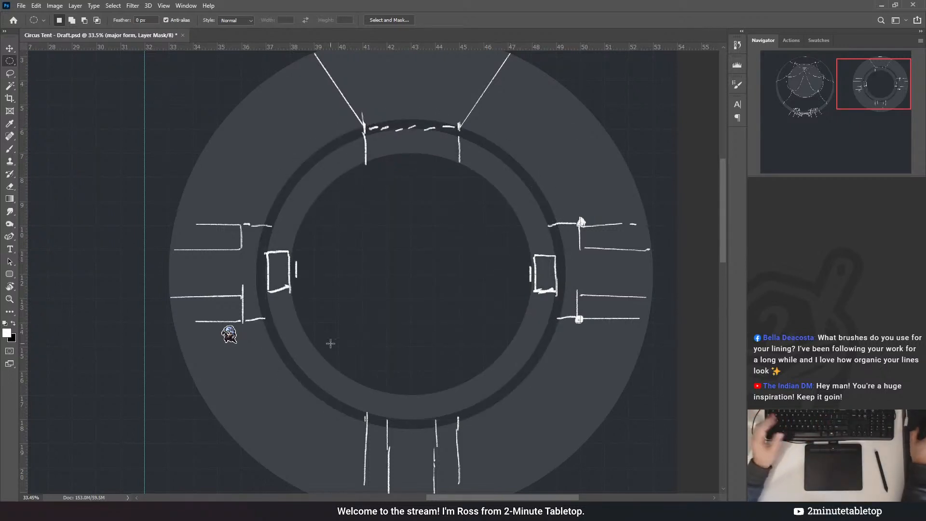
- Examine the spacing of the ring bands against the token, the small boxes and the sketched aisle lines
scroll(330, 343, up, 5)
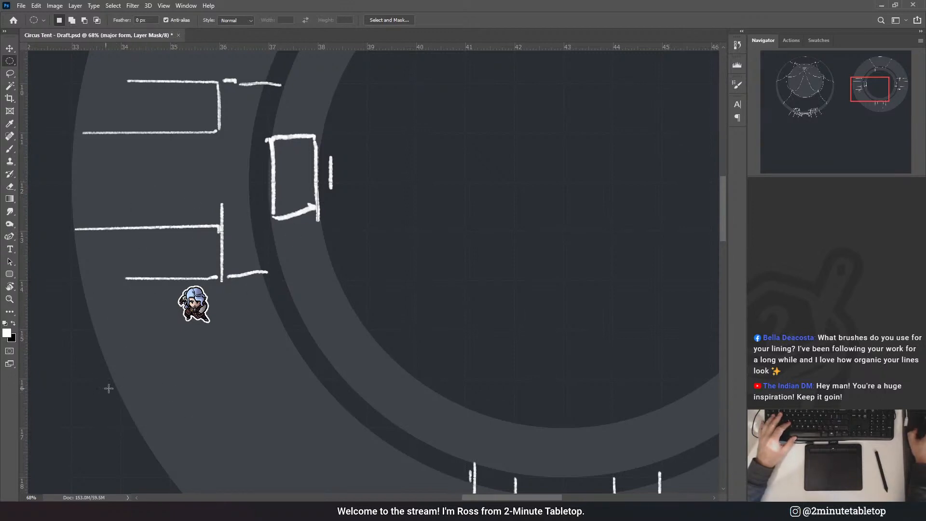
scroll(161, 333, down, 2)
scroll(342, 335, down, 1)
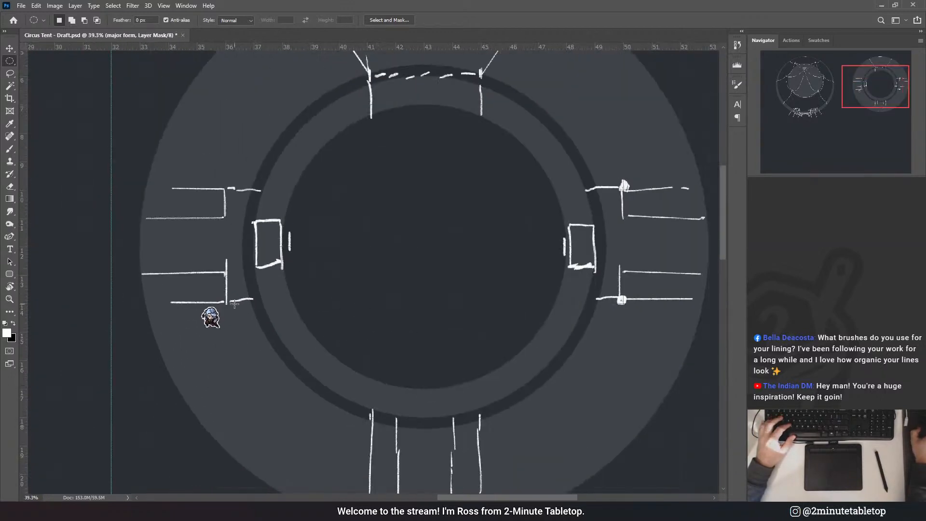
scroll(442, 279, up, 1)
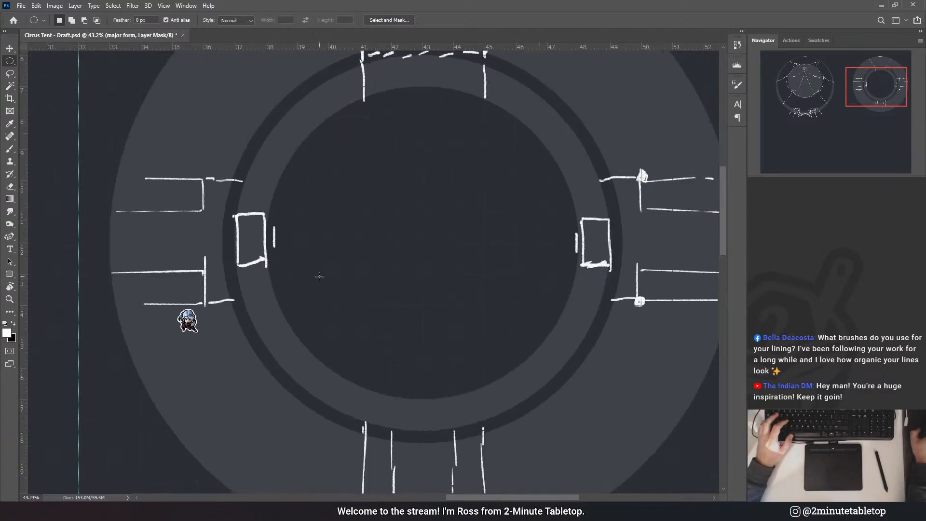
scroll(289, 273, down, 1)
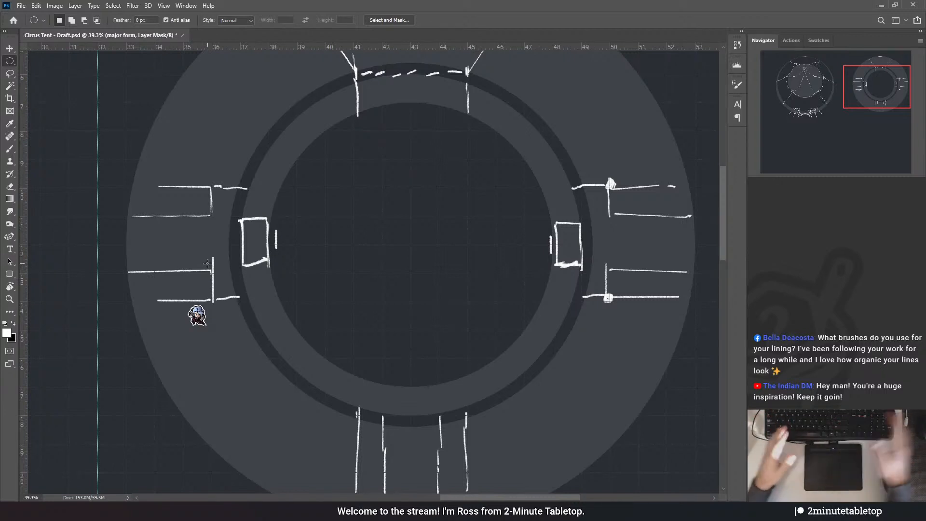
scroll(412, 247, down, 1)
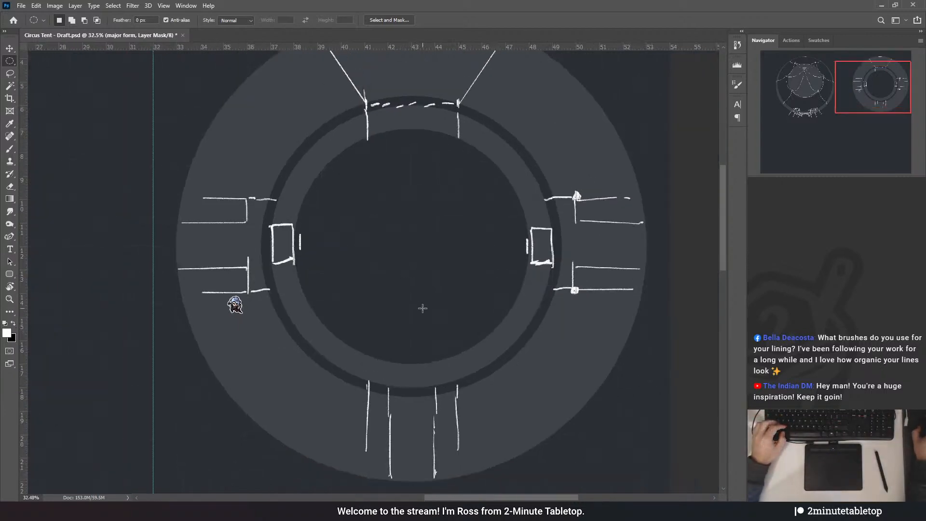
scroll(440, 205, down, 1)
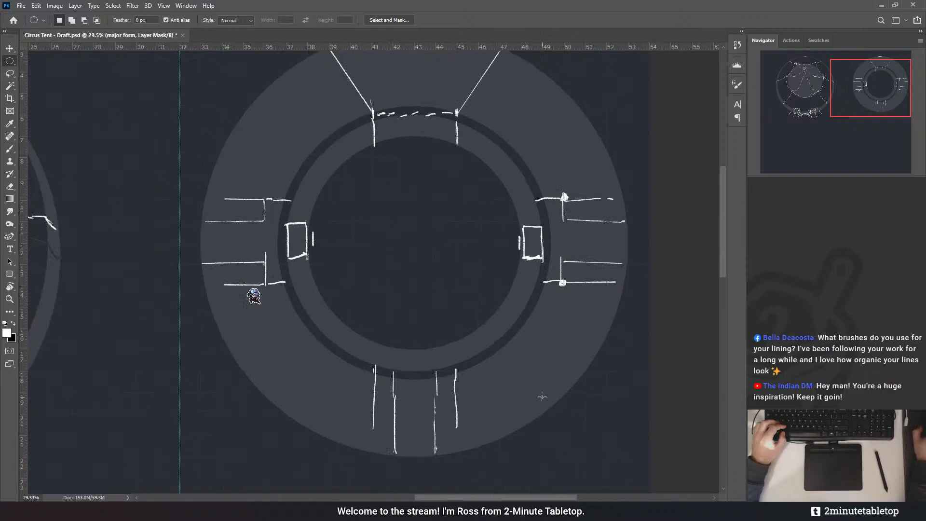
scroll(500, 266, down, 1)
scroll(428, 179, up, 1)
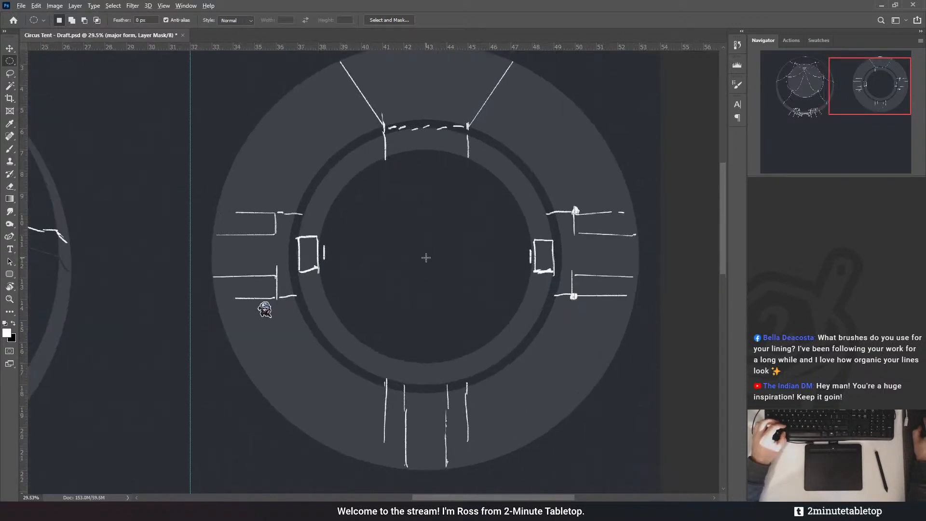
drag(426, 257, 472, 215)
key(ctrl+d)
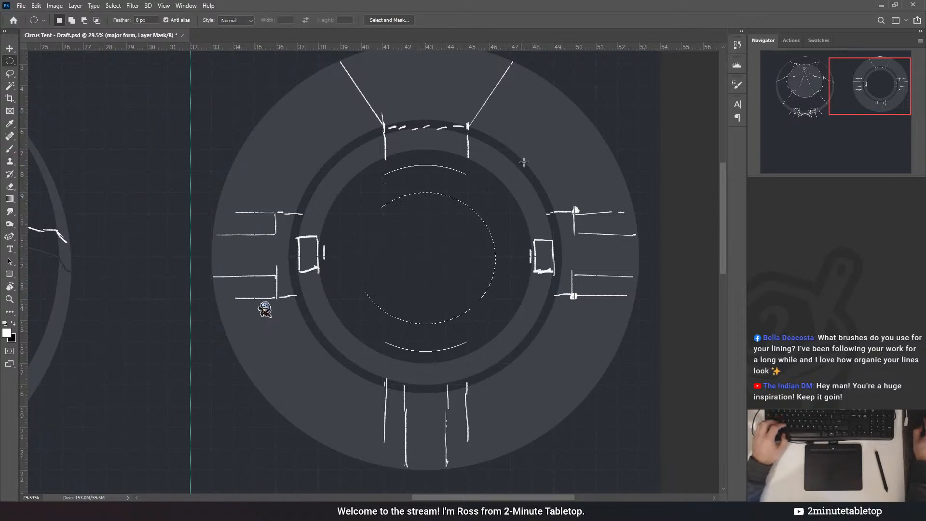
drag(524, 162, 571, 80)
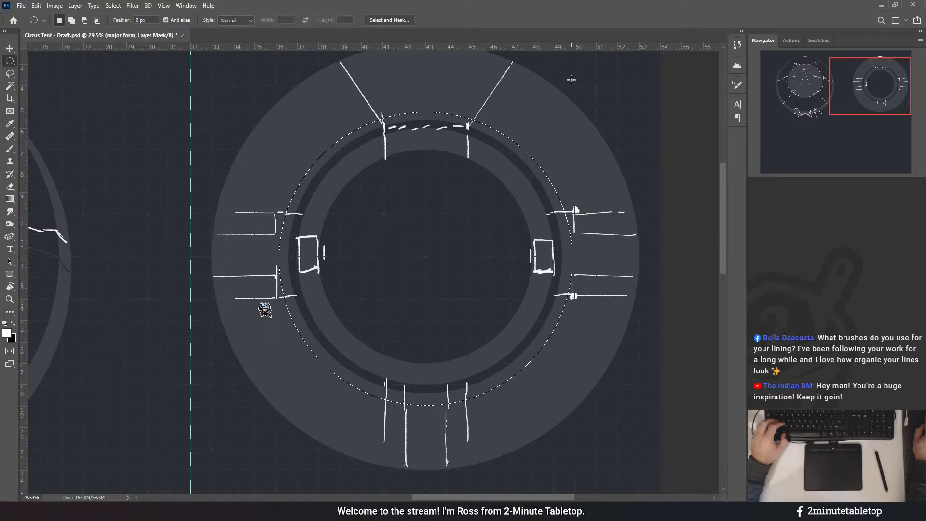
key(ctrl+d)
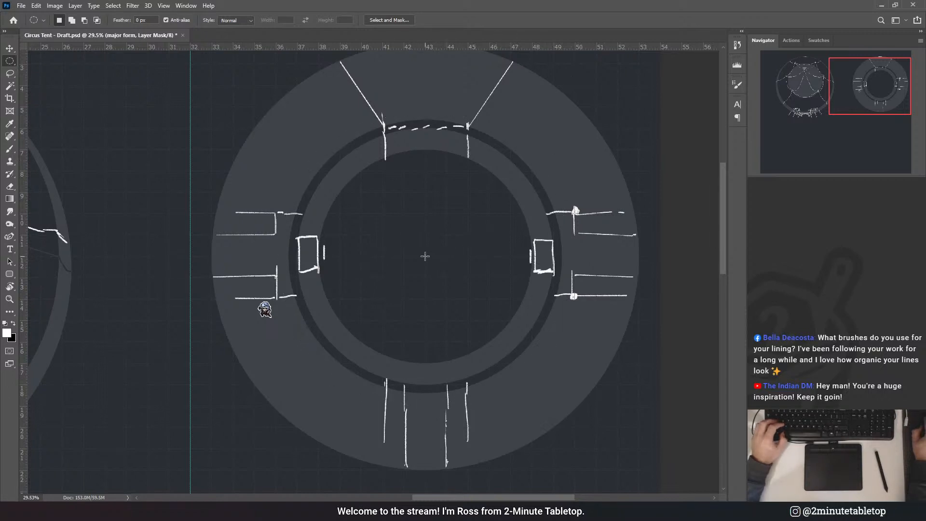
- Invert the major form layer mask inside a centred circle just outside the narrow outer ring band, and deselect
scroll(425, 256, up, 4)
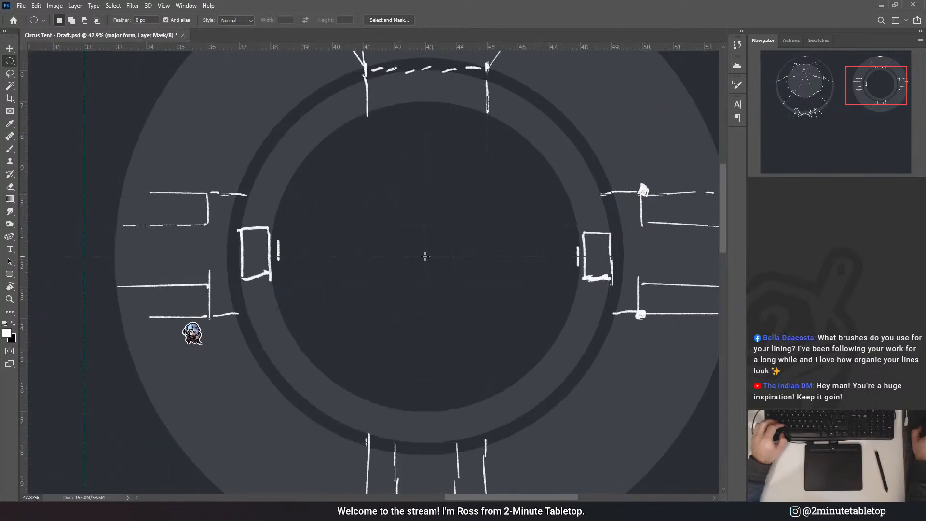
scroll(417, 348, down, 3)
scroll(434, 248, up, 4)
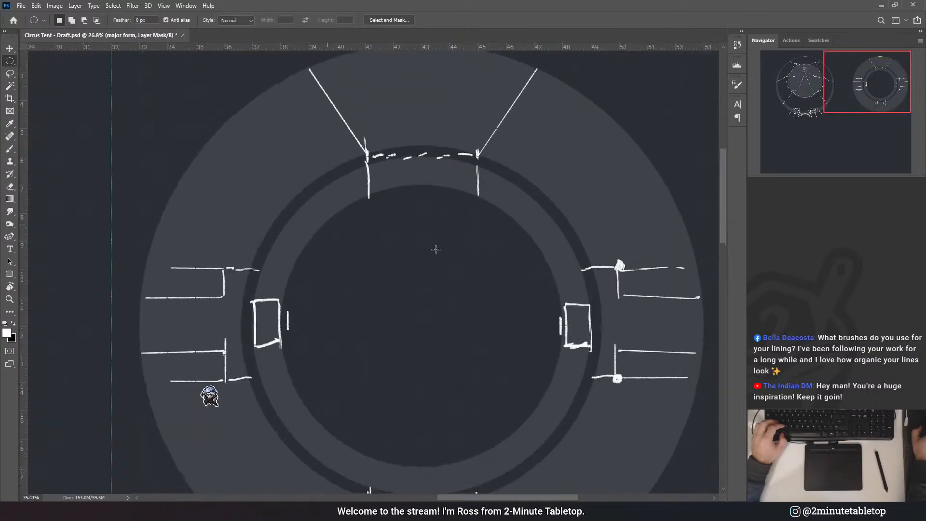
scroll(396, 282, up, 2)
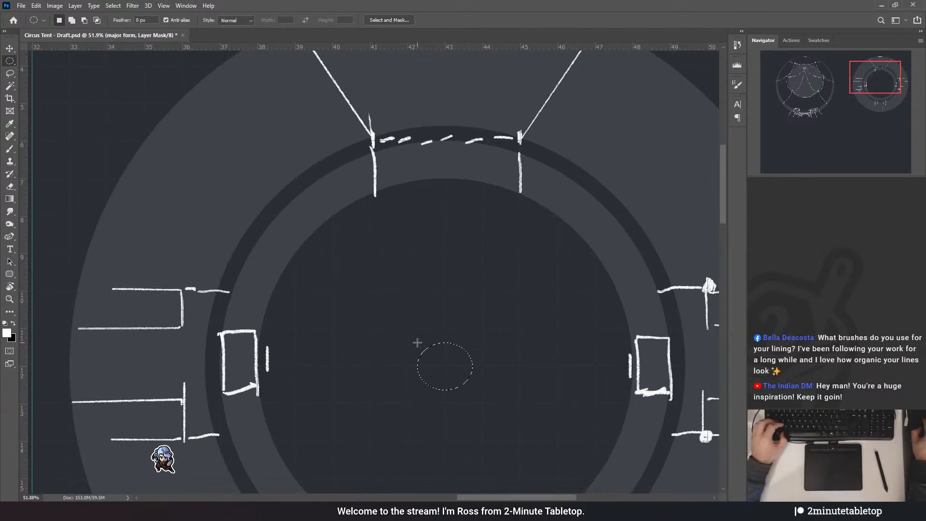
drag(418, 343, 165, 111)
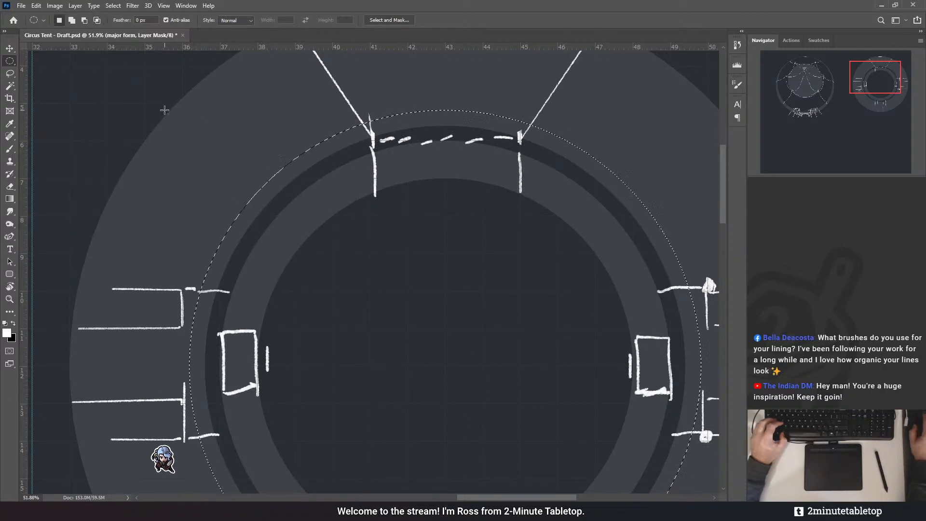
key(alt+BackSpace)
key(ctrl+d)
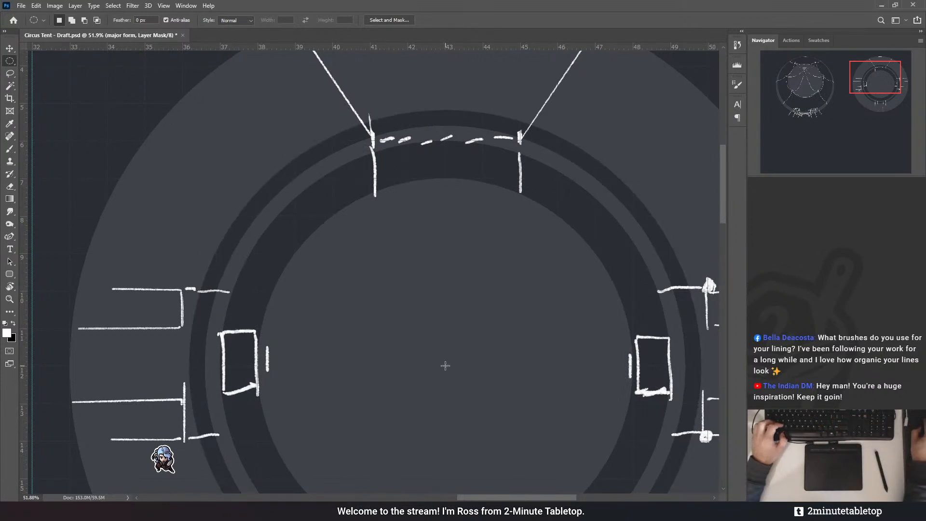
- Invert the major form layer mask inside a centred circle about 7.3 ruler units in radius, just outside the existing bands, and deselect
drag(398, 330, 88, 93)
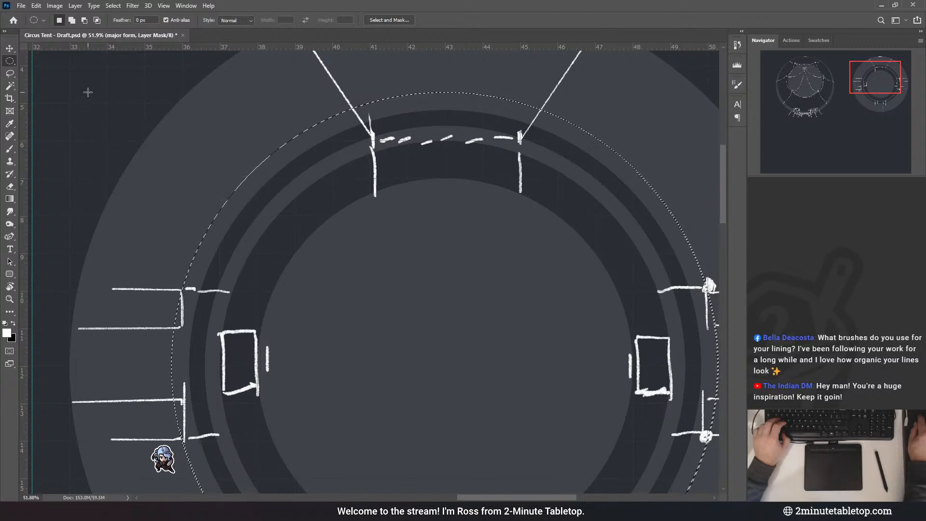
key(Delete)
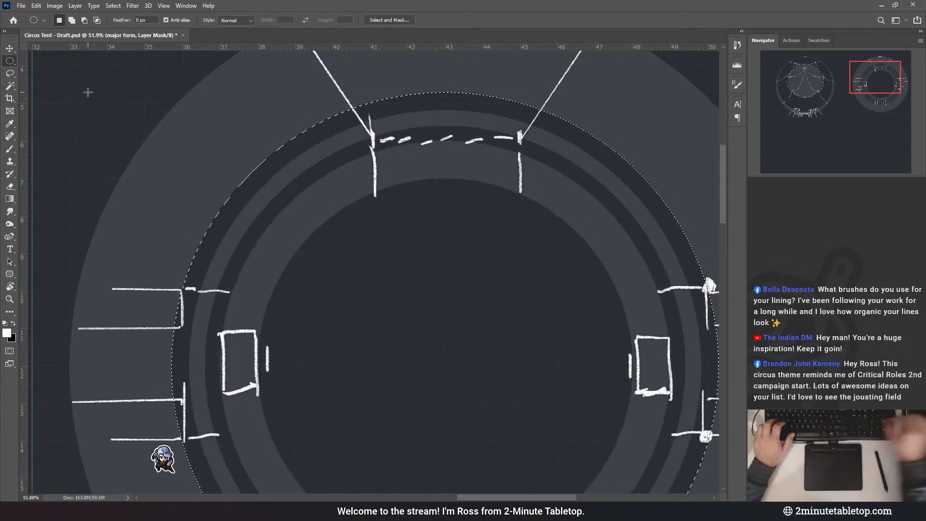
key(ctrl+d)
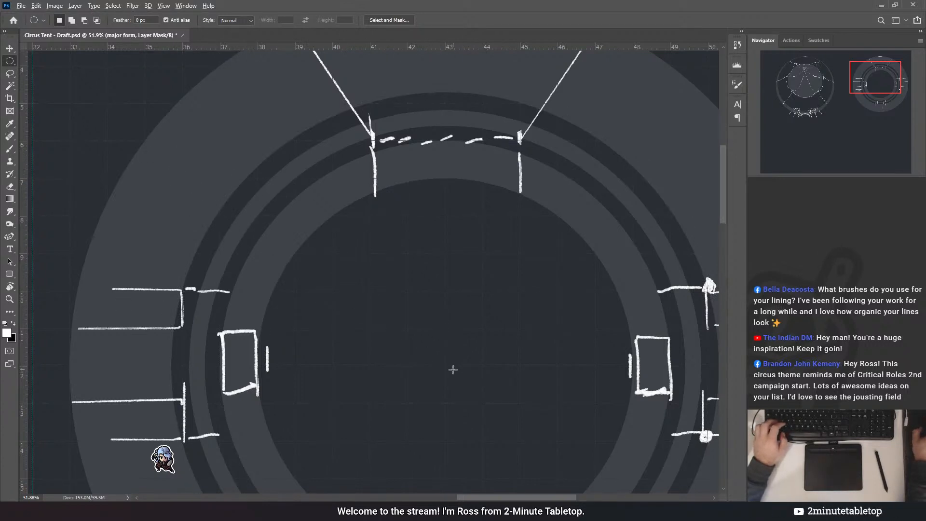
- Invert the major form layer mask inside a larger centred circle about 7.8 ruler units in radius, and deselect
drag(444, 366, 57, 93)
drag(124, 118, 143, 92)
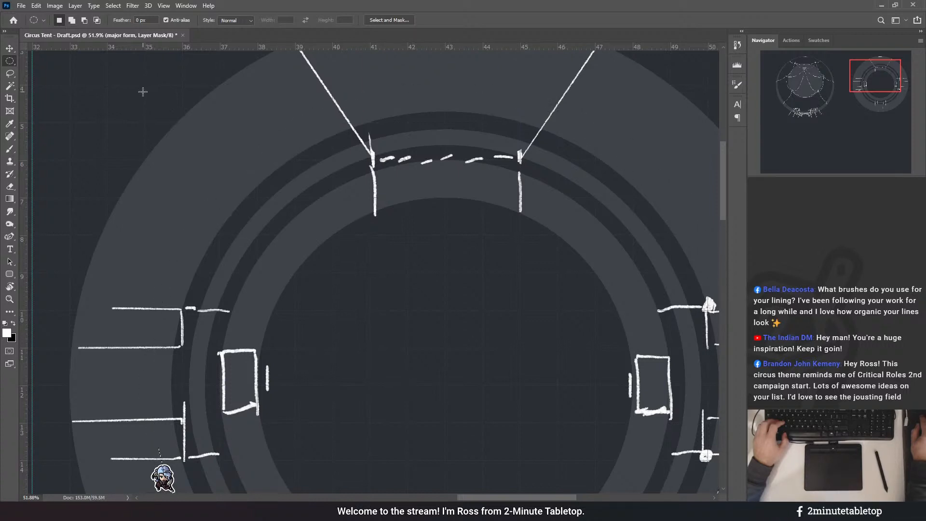
key(alt+BackSpace)
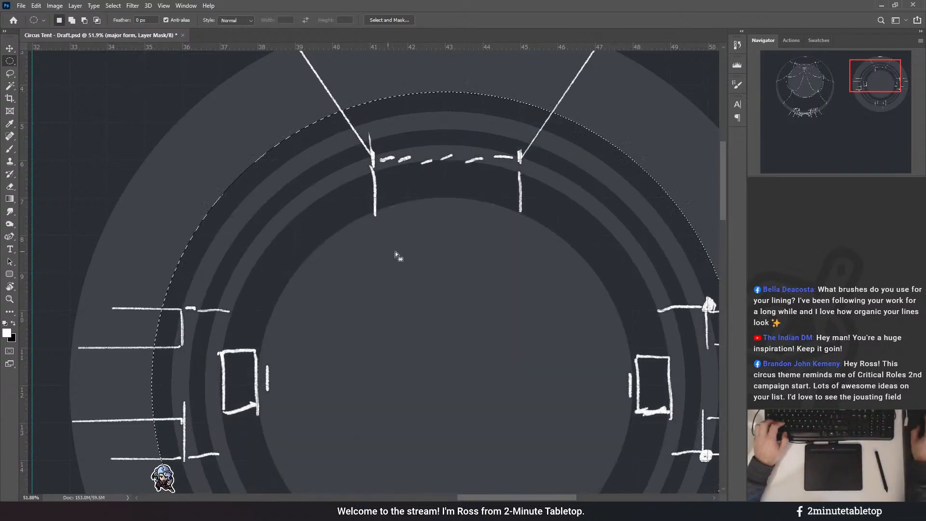
key(ctrl+d)
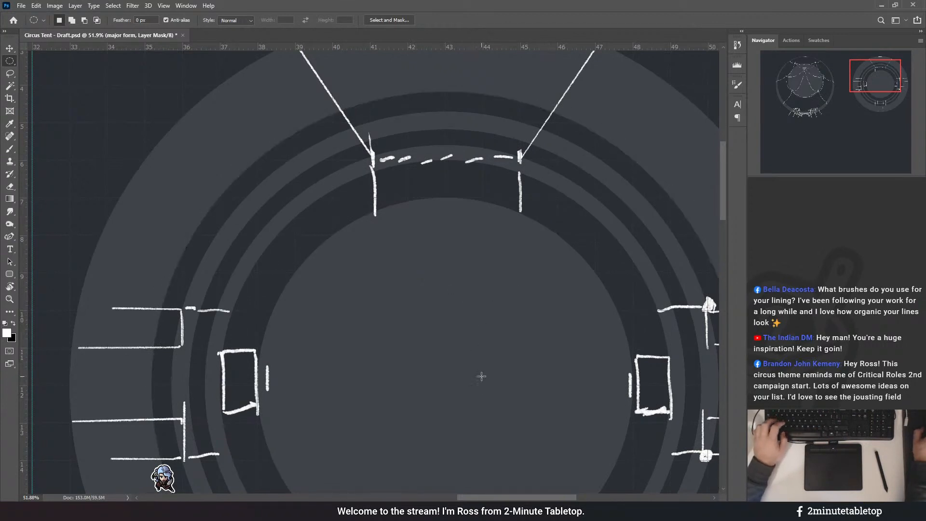
- Examine the widths of the new ring bands against the sample token and the sketched aisle lines
scroll(426, 141, down, 3)
scroll(238, 452, up, 7)
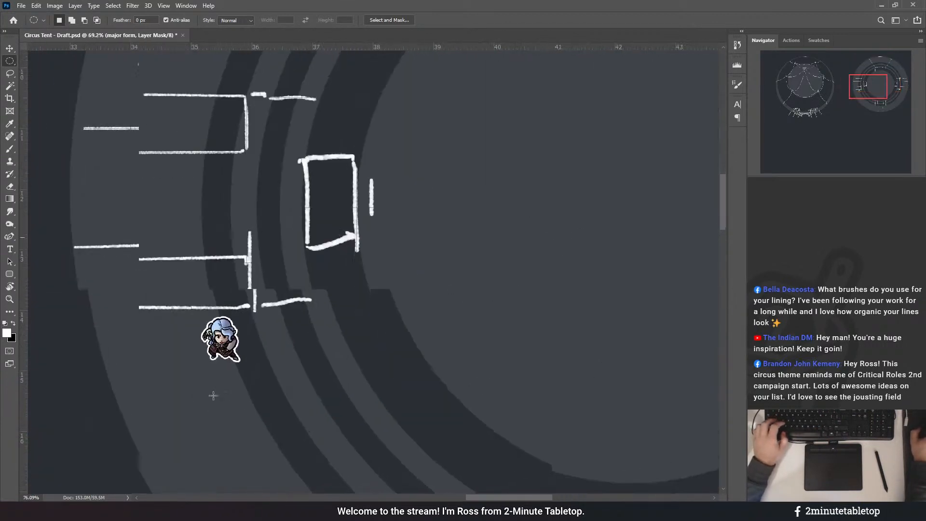
scroll(213, 396, up, 1)
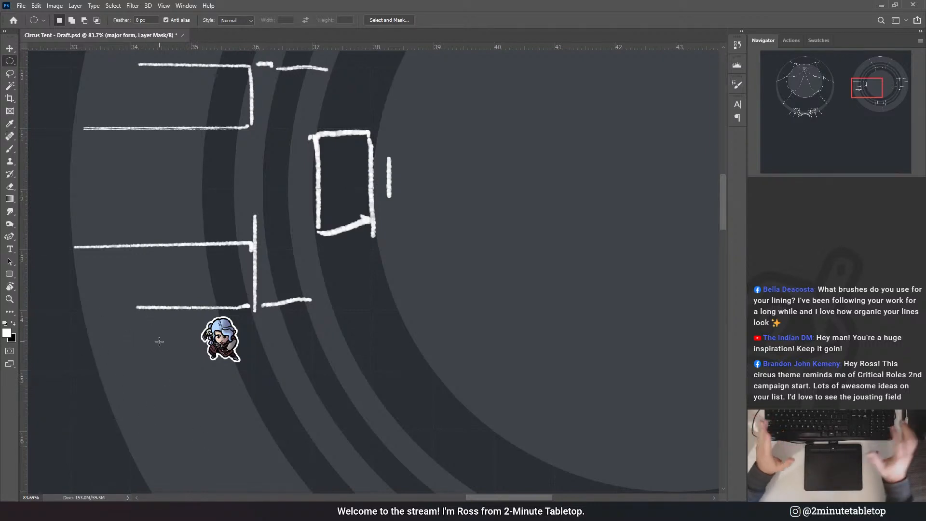
scroll(217, 338, down, 4)
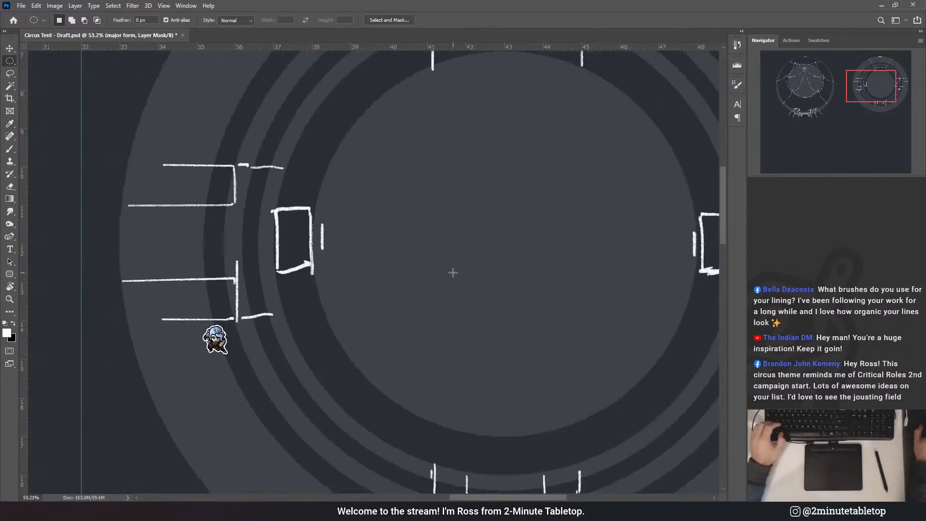
scroll(331, 372, down, 2)
scroll(461, 283, up, 1)
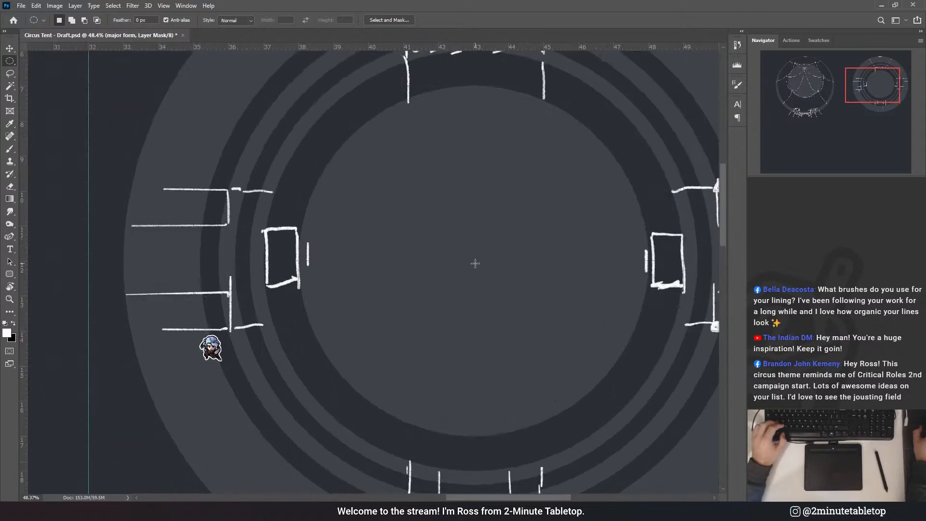
scroll(355, 401, down, 2)
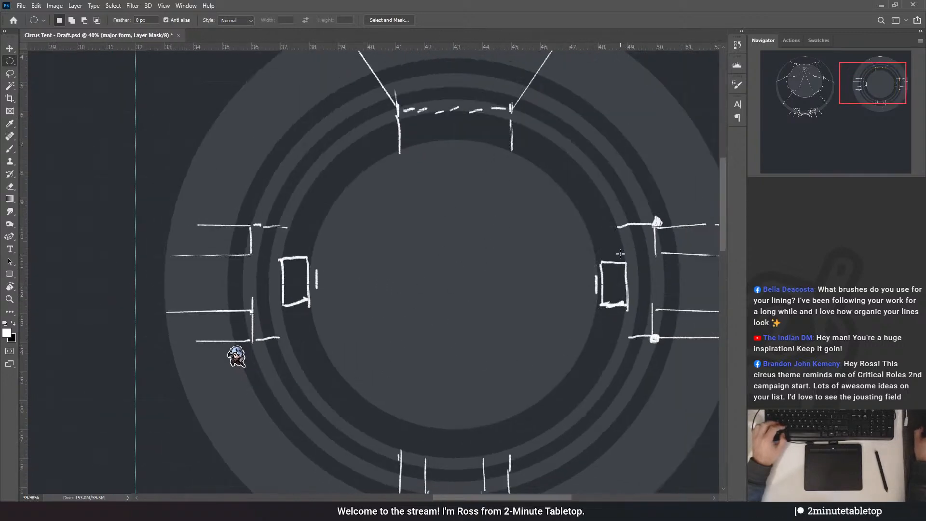
scroll(383, 294, down, 1)
scroll(434, 298, up, 1)
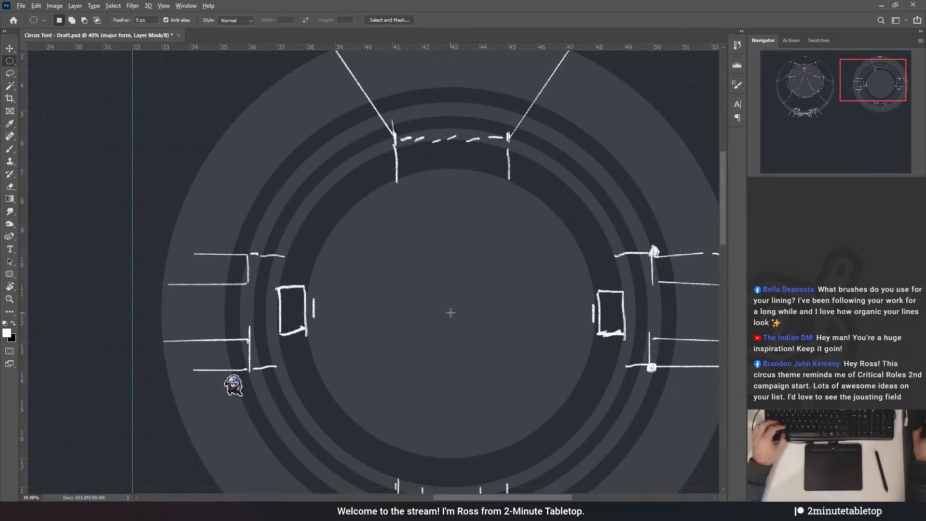
- Invert the major form layer mask inside a centred circle about 8.3 ruler units in radius, and deselect
drag(450, 313, 183, 72)
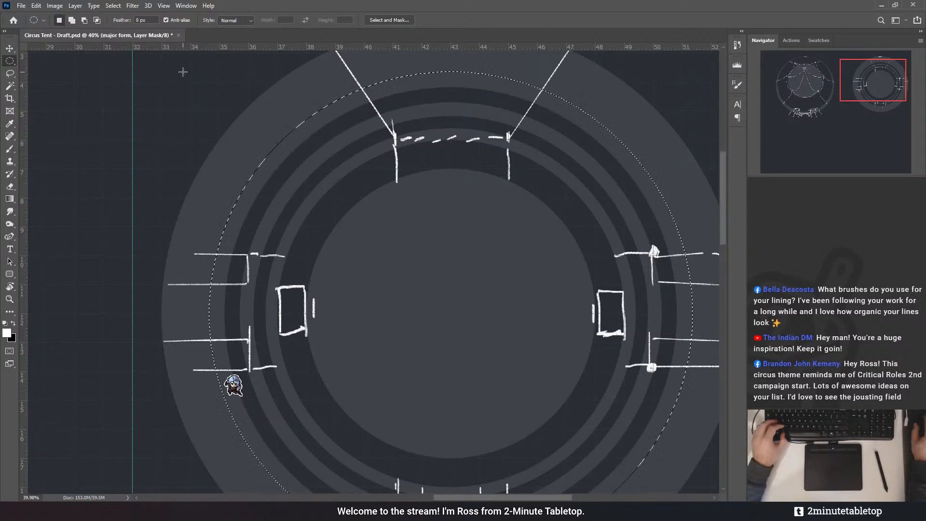
key(Delete)
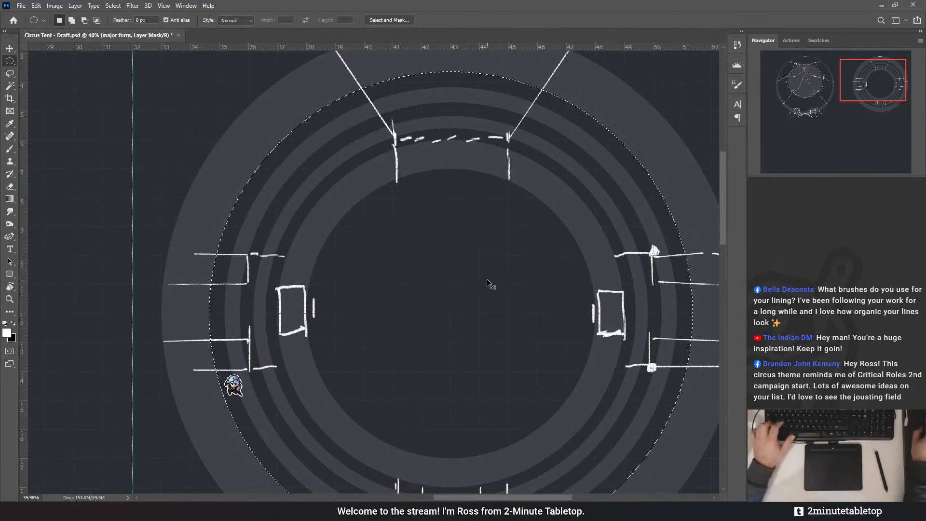
key(ctrl+d)
- Invert the major form layer mask inside a centred circle about 9 ruler units in radius, midway across the remaining outer band, and deselect
drag(420, 274, 195, 140)
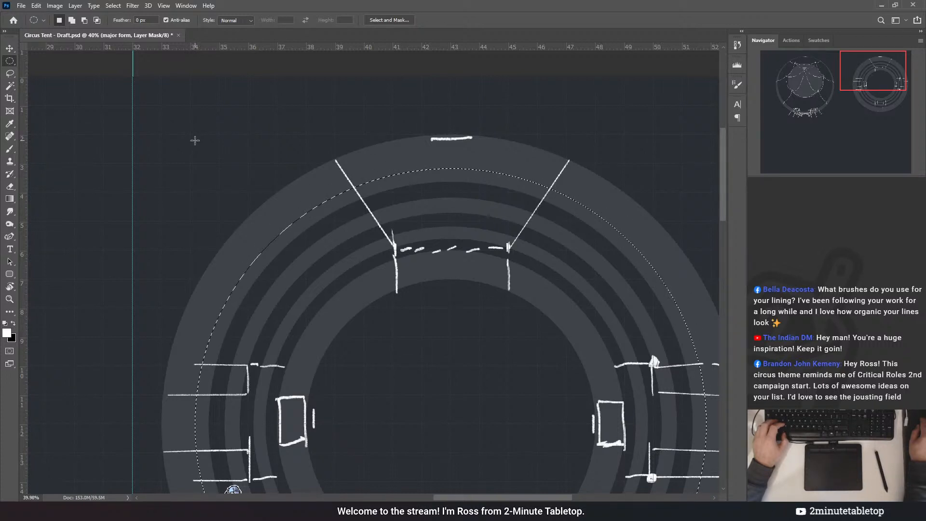
drag(195, 140, 194, 140)
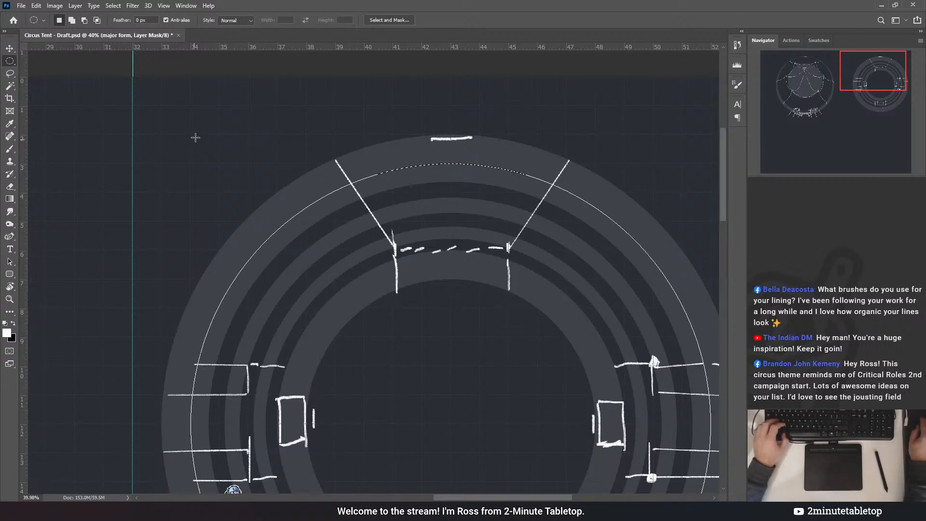
drag(195, 138, 195, 138)
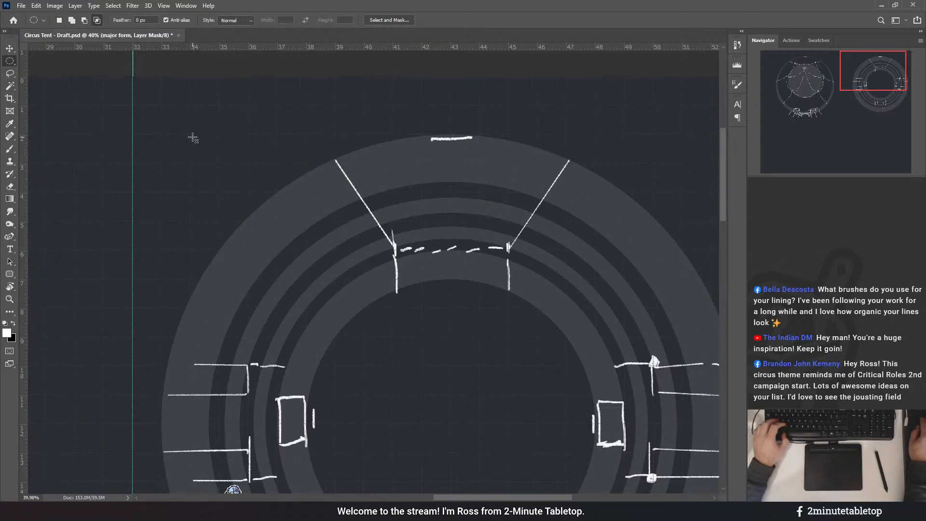
key(ctrl+d)
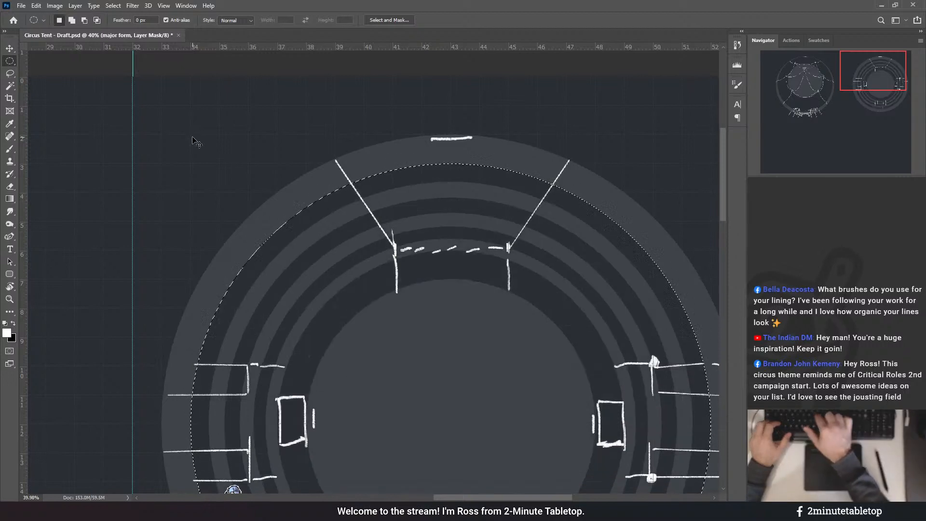
- Invert the major form layer mask inside a centred circle just within the tent's outer edge, leaving a thin outer rim, and deselect
scroll(220, 121, down, 3)
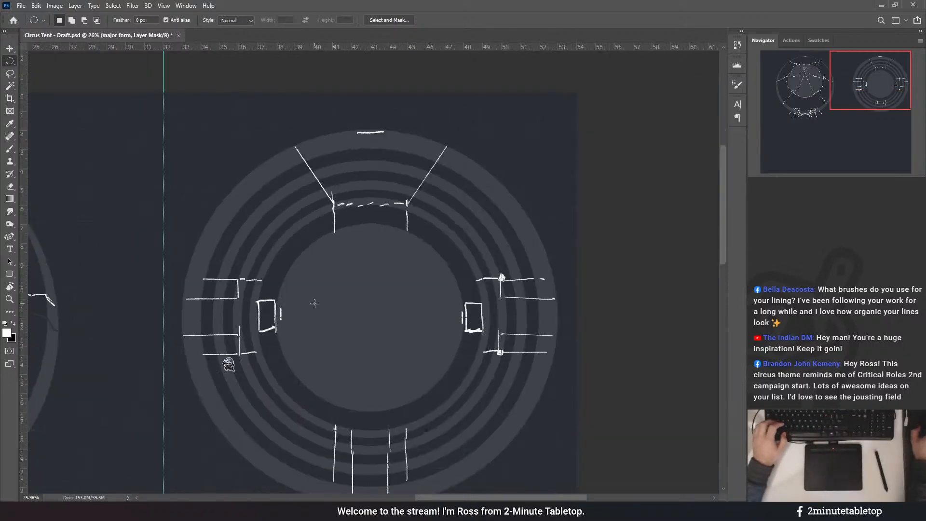
scroll(459, 368, up, 2)
scroll(338, 281, up, 2)
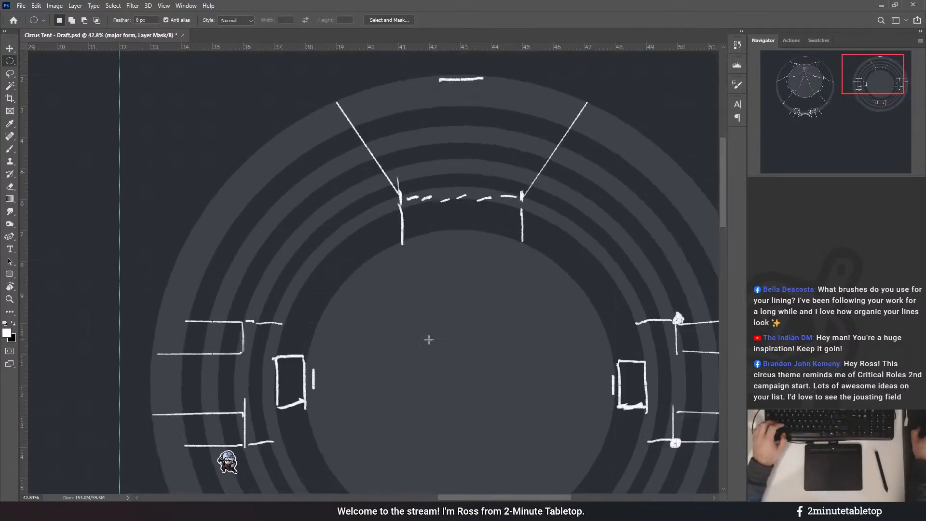
drag(463, 388, 153, 82)
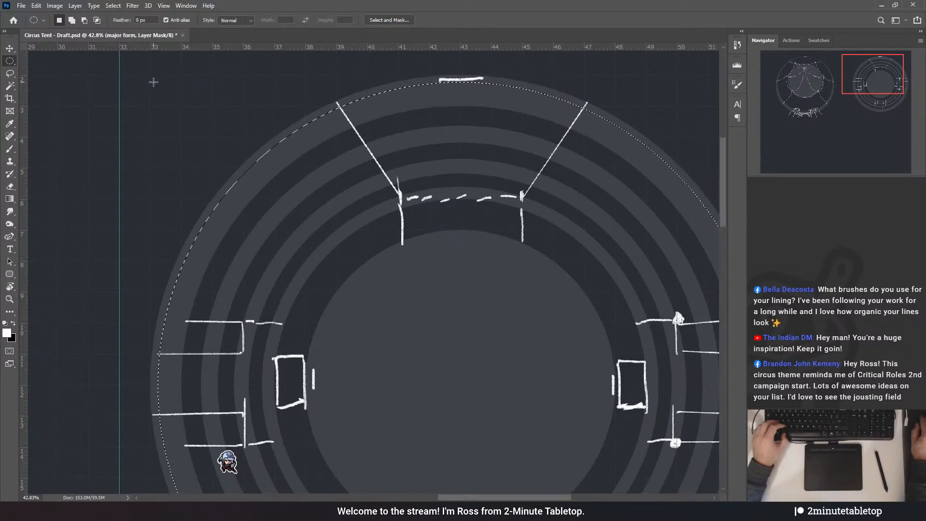
drag(153, 82, 154, 82)
key(Delete)
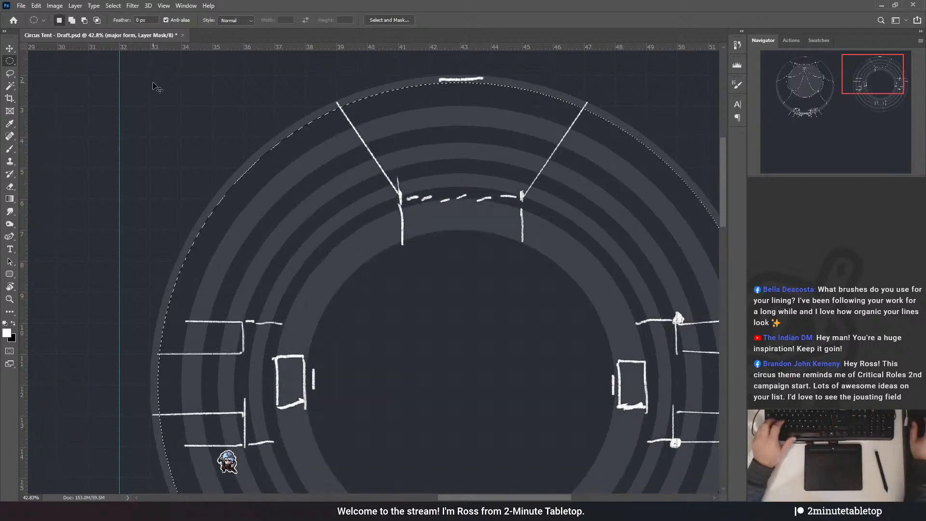
scroll(159, 121, down, 4)
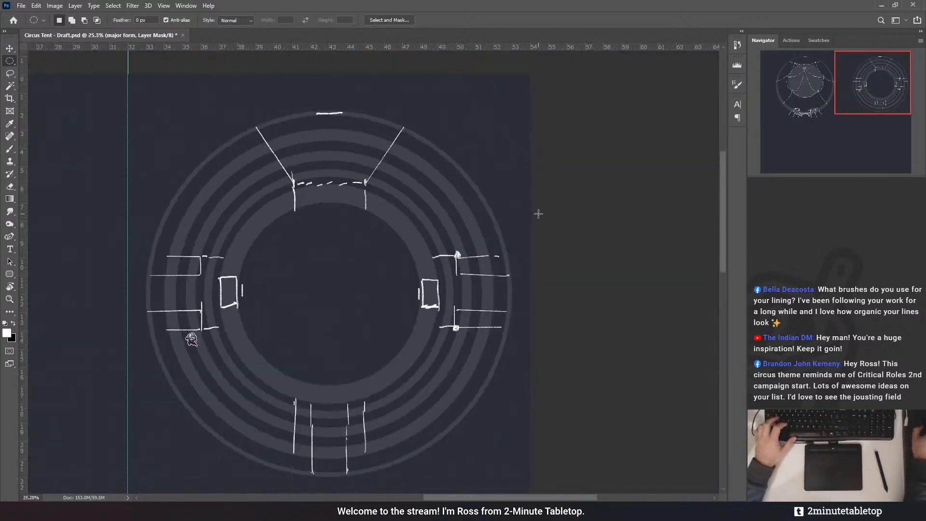
- Move the sample token down and outward to the edge of the outermost wide band, below the west aisle
scroll(371, 264, up, 1)
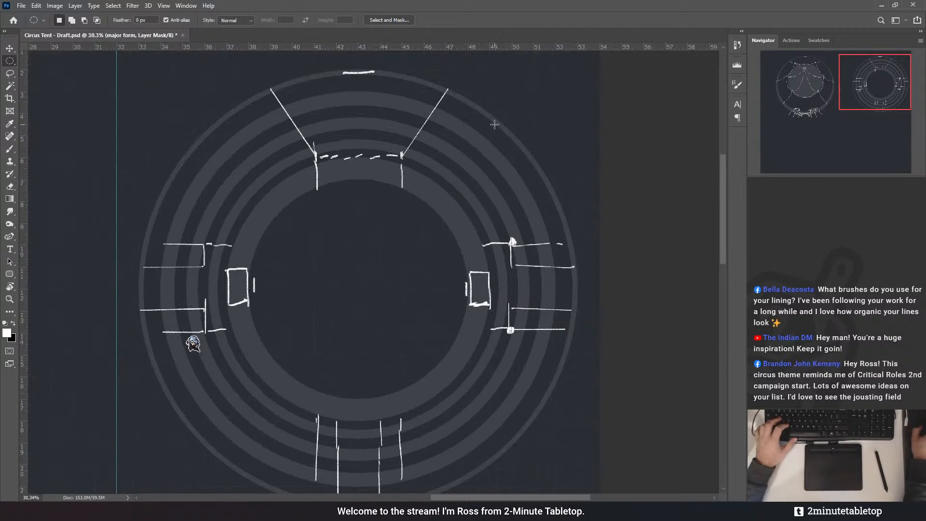
scroll(237, 216, up, 1)
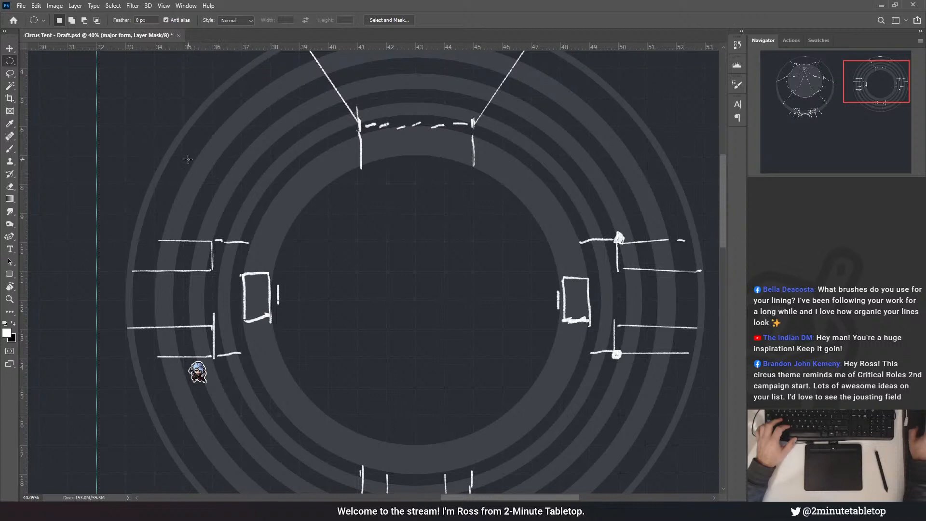
click(10, 48)
scroll(206, 351, up, 1)
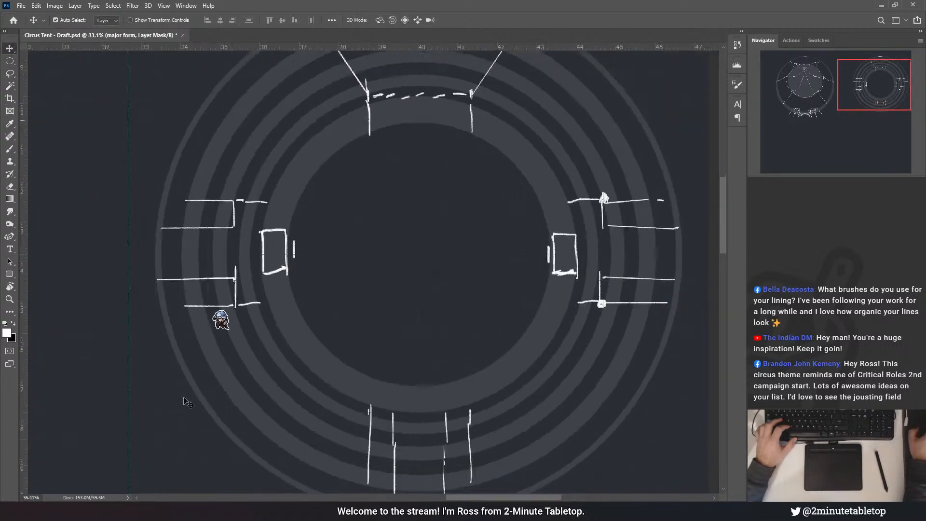
drag(213, 287, 198, 315)
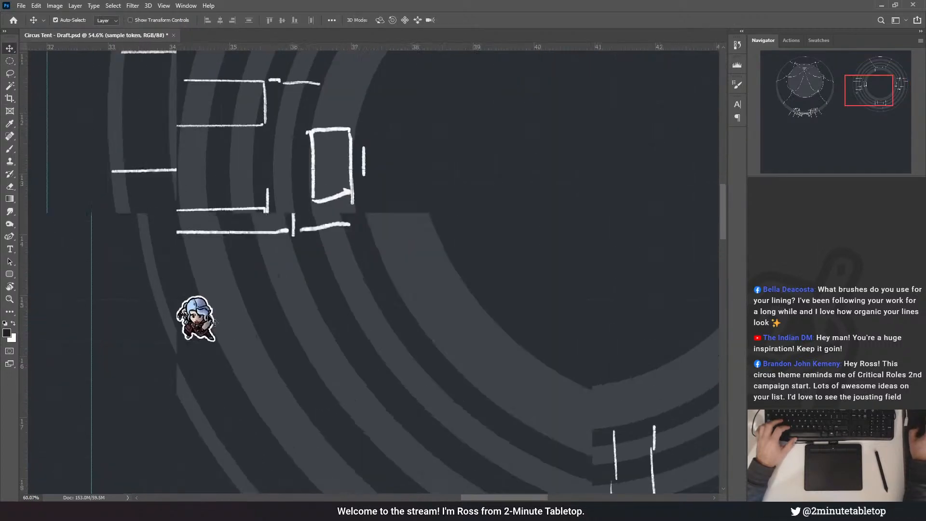
scroll(197, 311, up, 1)
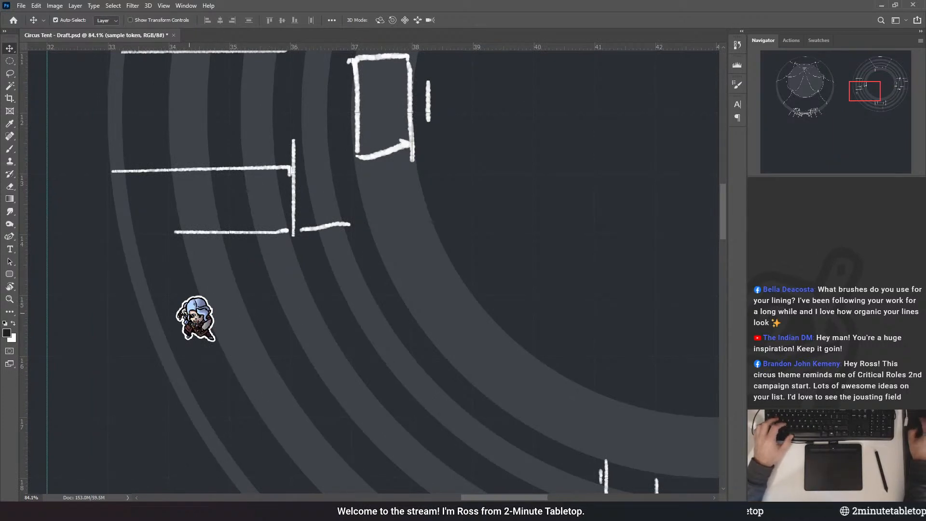
scroll(147, 407, down, 5)
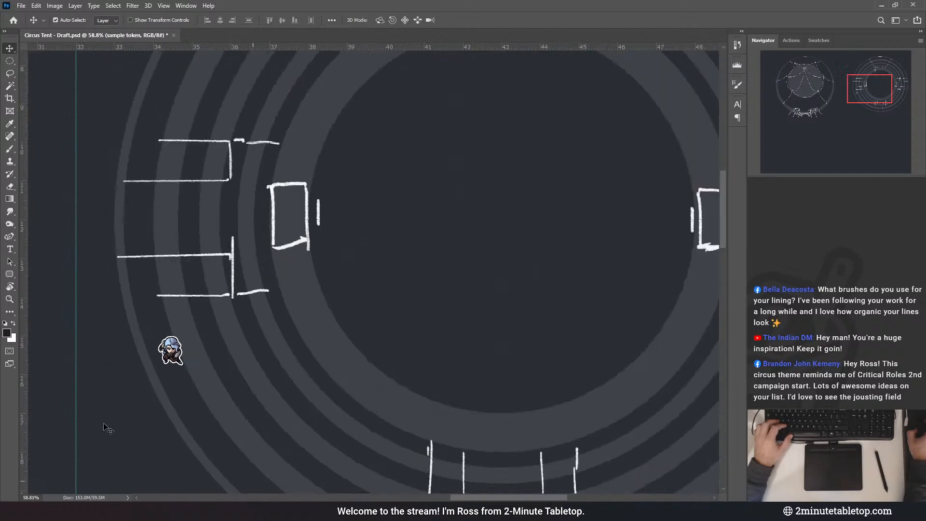
- Move the sample token into the central ring and reposition it slightly above the ring's centre
drag(125, 386, 413, 236)
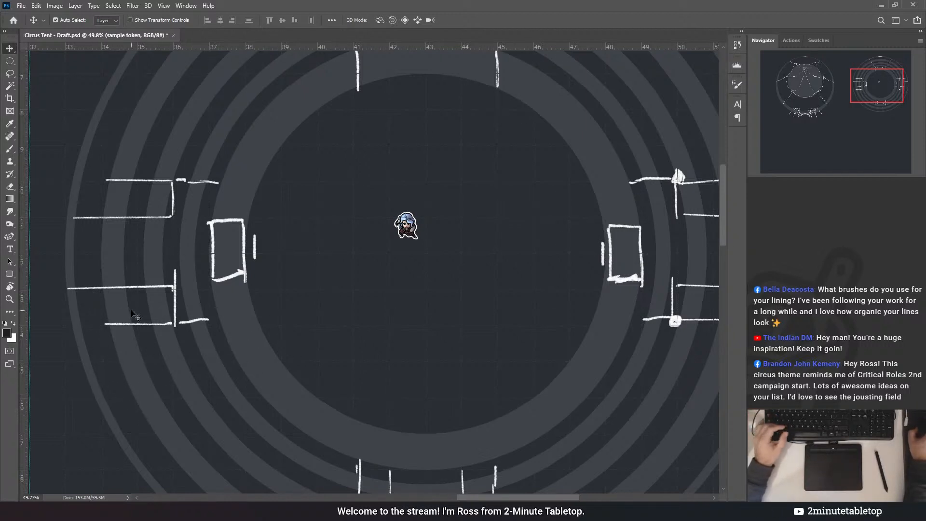
scroll(261, 336, down, 2)
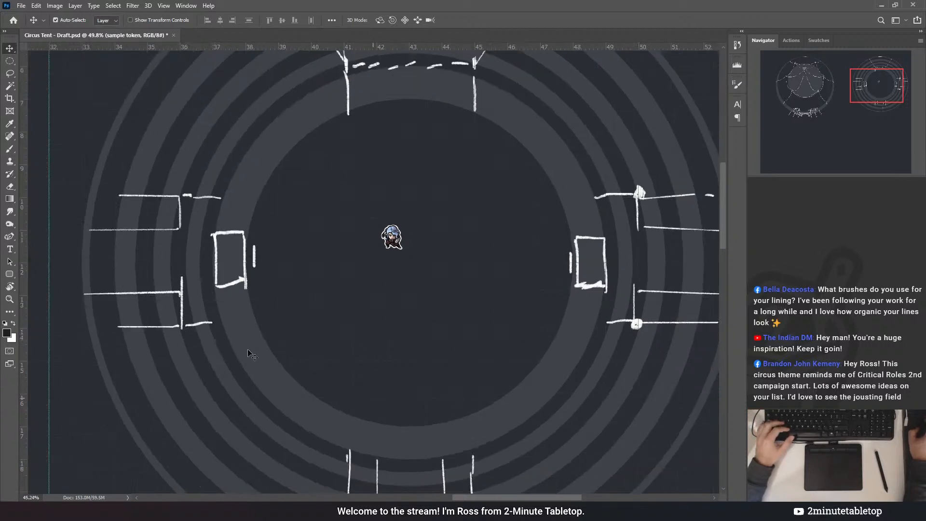
drag(379, 250, 400, 251)
scroll(347, 273, down, 3)
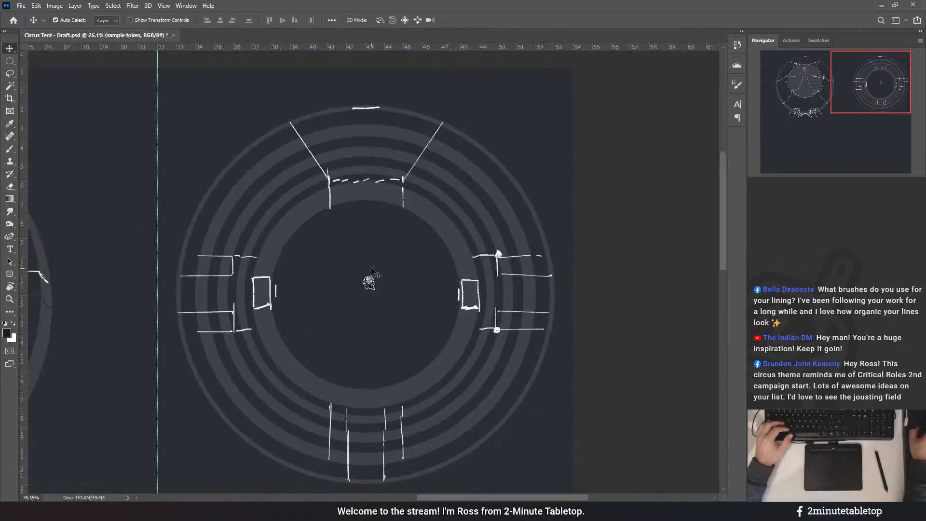
scroll(314, 269, up, 4)
mouse_move(414, 301)
mouse_down()
mouse_move(211, 182)
mouse_move(117, 197)
mouse_move(129, 164)
mouse_move(428, 303)
mouse_up()
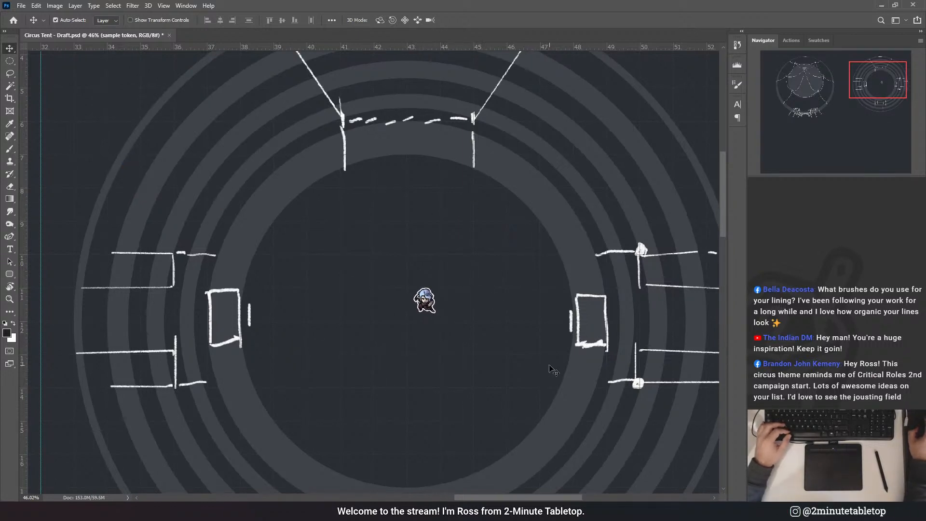
scroll(425, 252, down, 2)
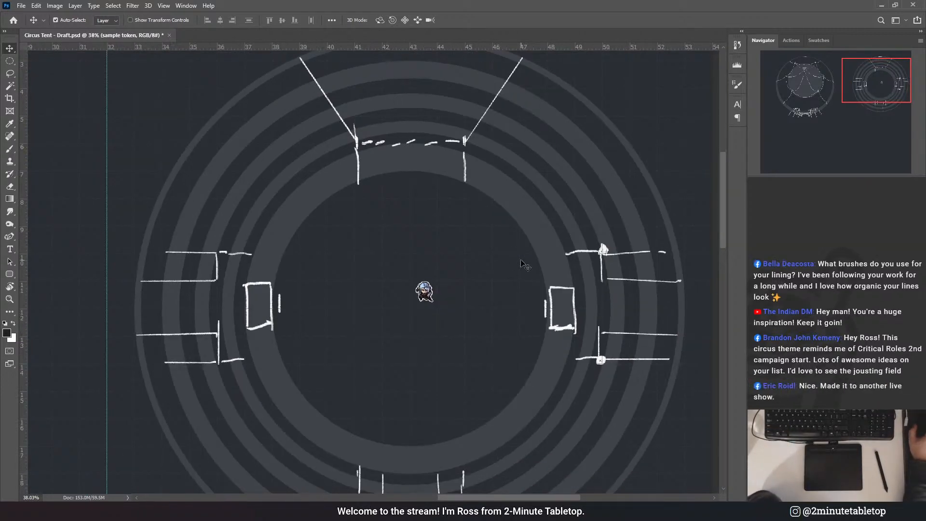
drag(432, 300, 422, 241)
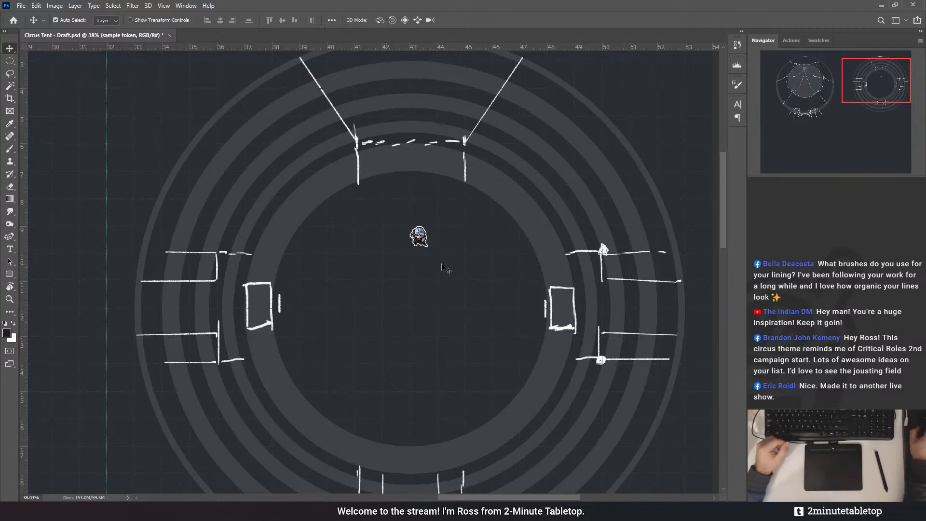
- Move the sample token slightly left inside the central ring, to about 42.5 on the horizontal ruler
scroll(387, 282, up, 4)
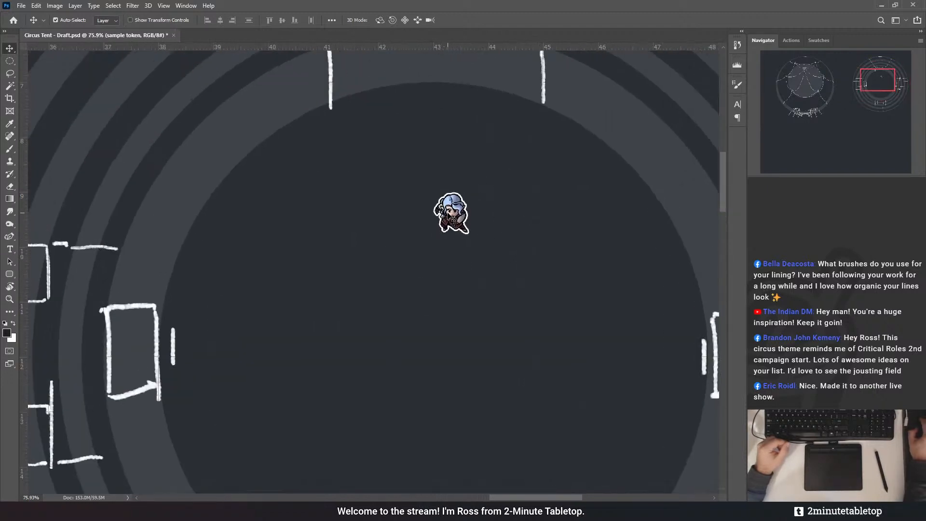
drag(449, 212, 401, 221)
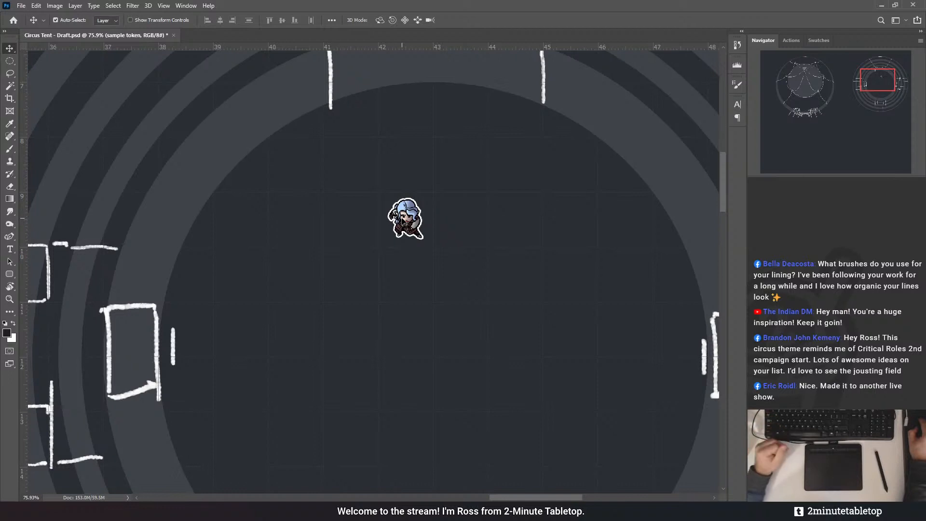
scroll(405, 220, down, 3)
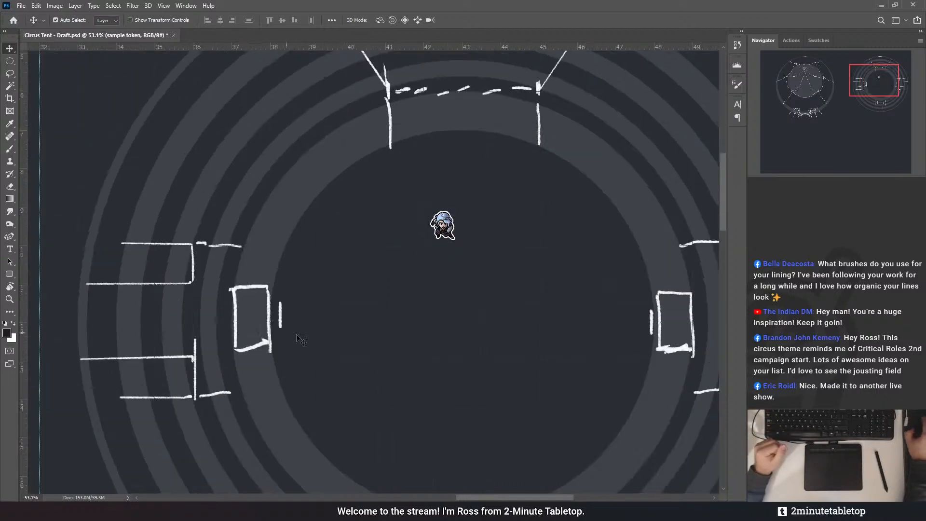
scroll(396, 205, down, 2)
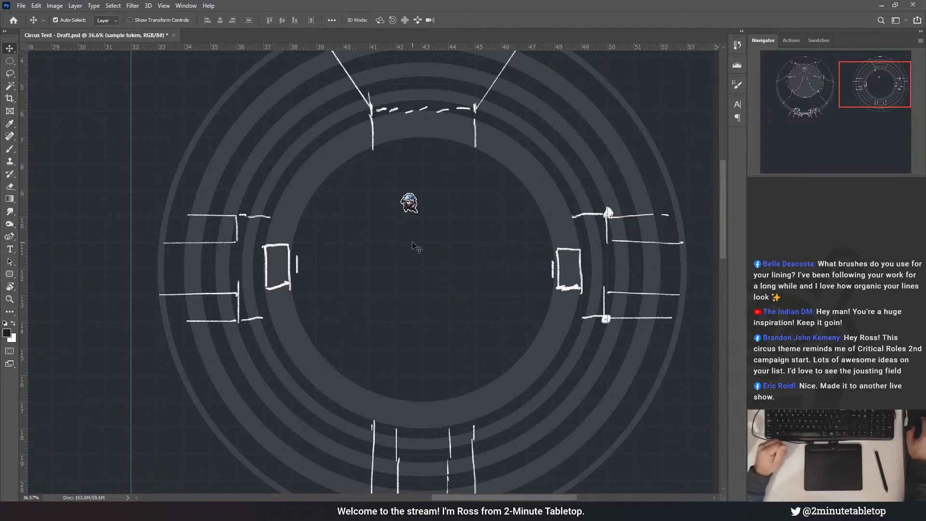
scroll(288, 287, down, 1)
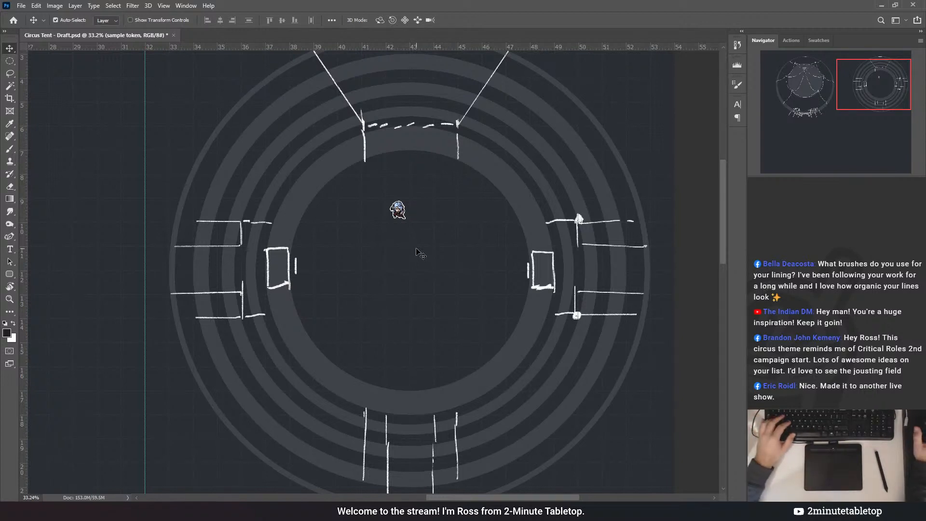
scroll(658, 338, down, 3)
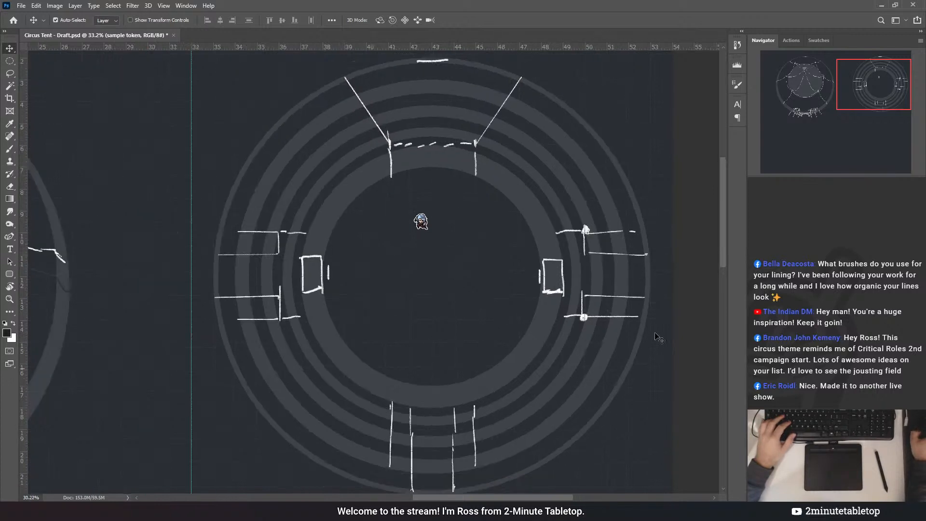
scroll(518, 269, up, 2)
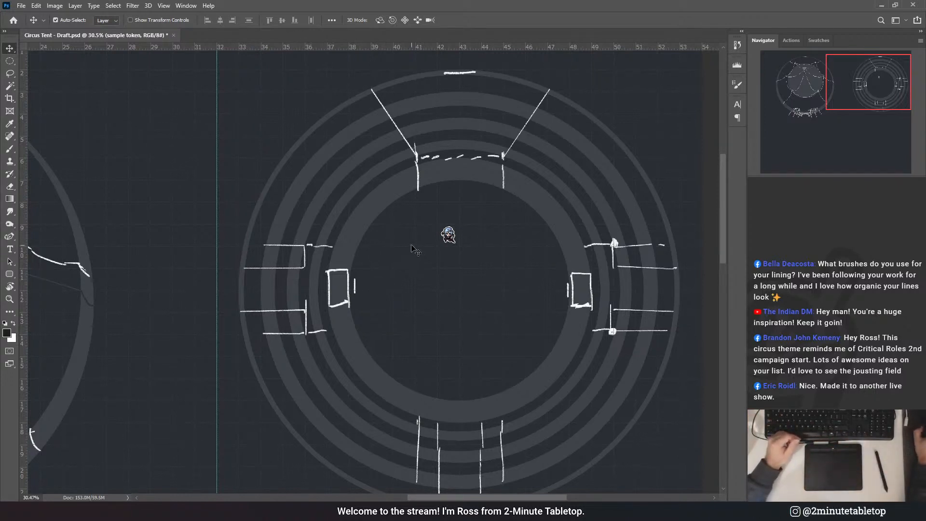
scroll(413, 265, down, 2)
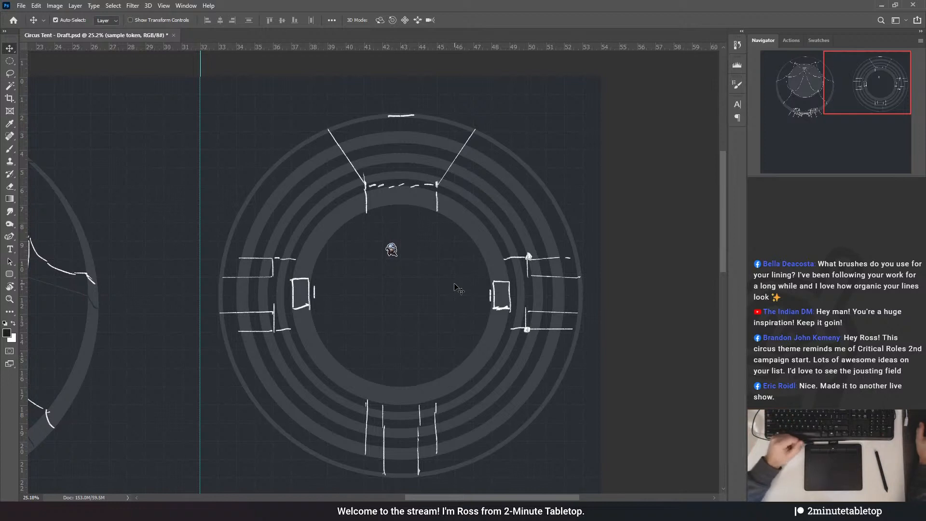
scroll(407, 386, up, 2)
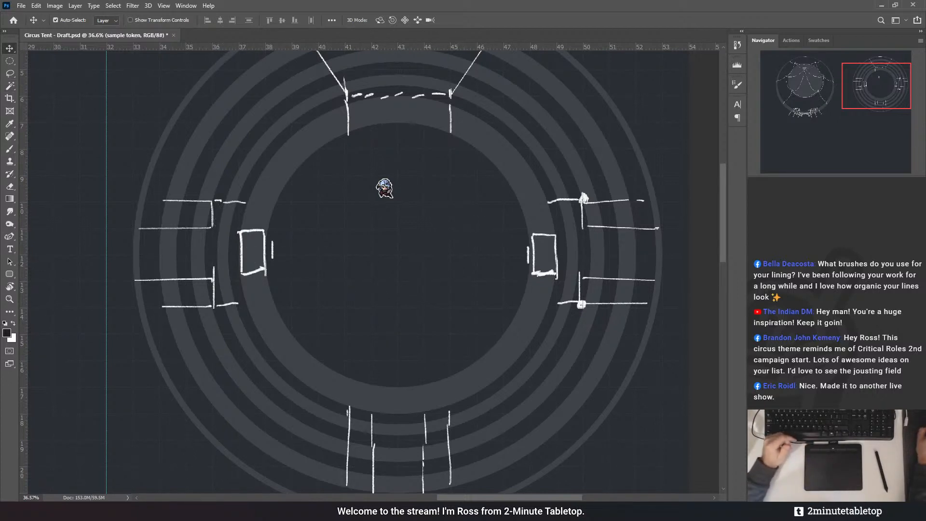
click(811, 289)
scroll(424, 388, down, 2)
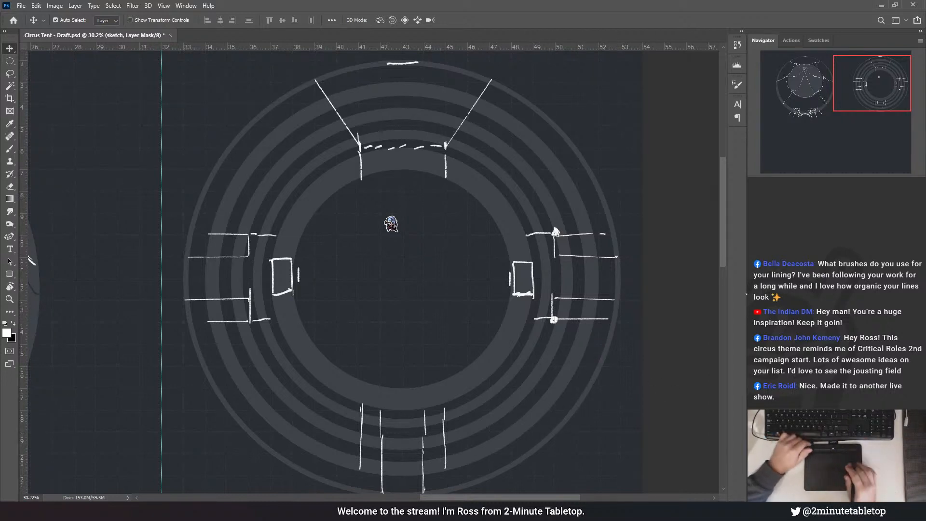
key(b)
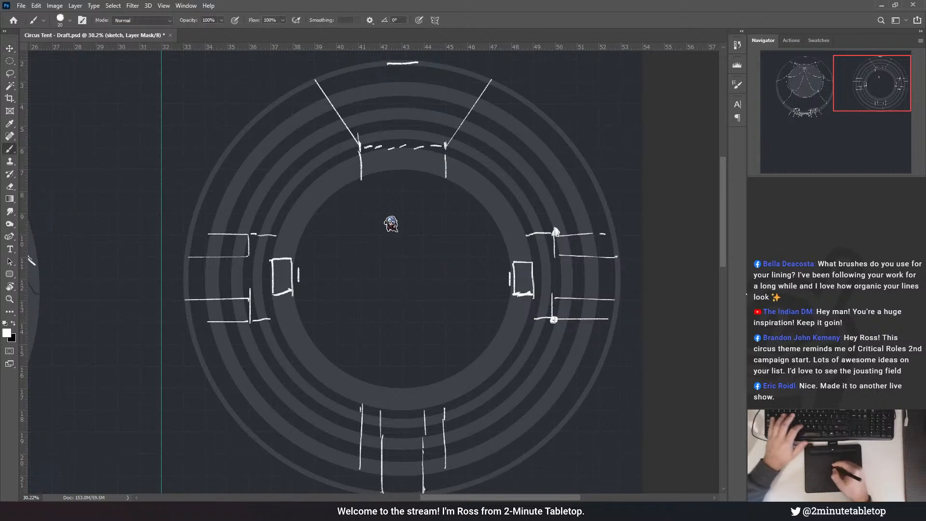
drag(357, 206, 380, 290)
key(ctrl+z)
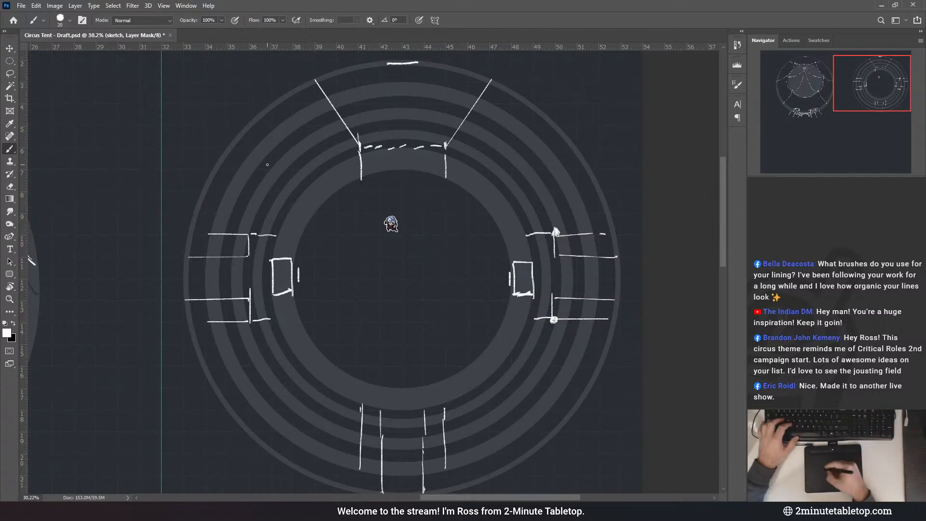
key(ctrl+z)
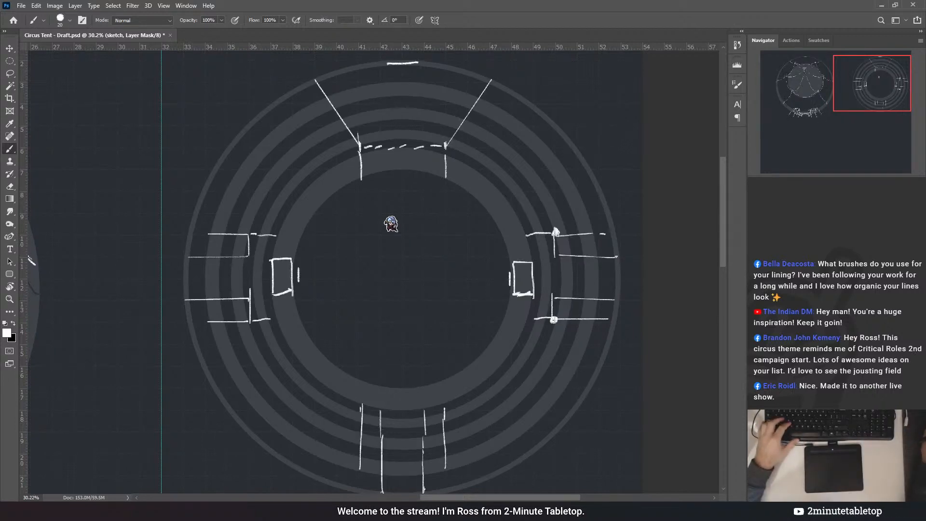
- Select the major form layer mask and paint over the narrow strip just outside the west booth with a 100 px brush
click(755, 262)
click(756, 263)
click(816, 263)
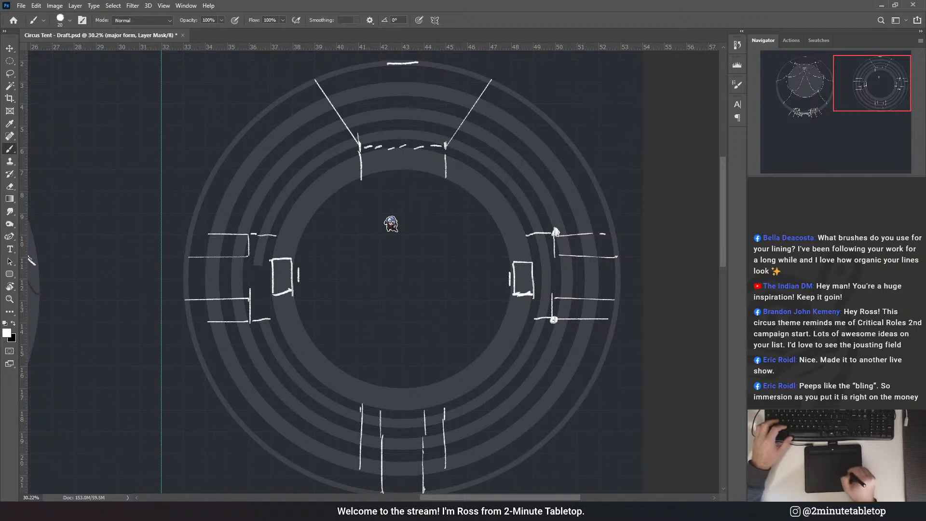
key(e)
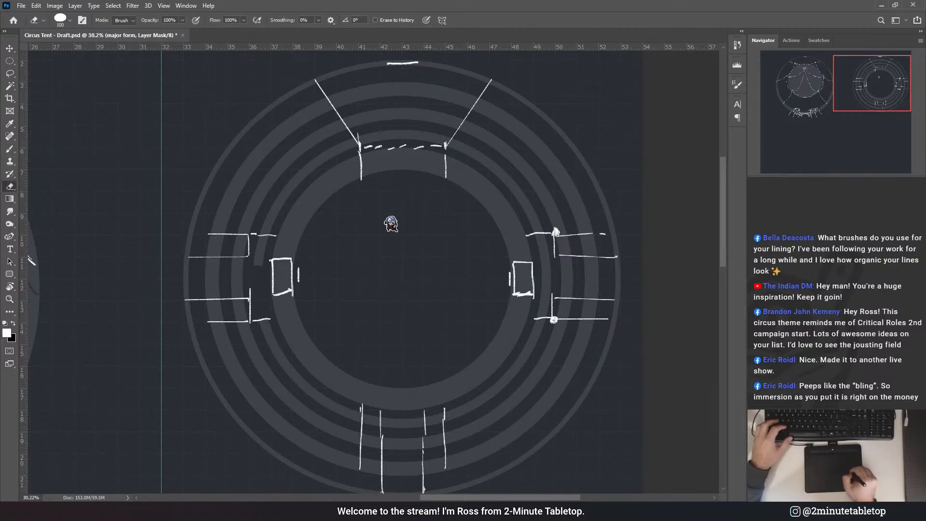
key(b)
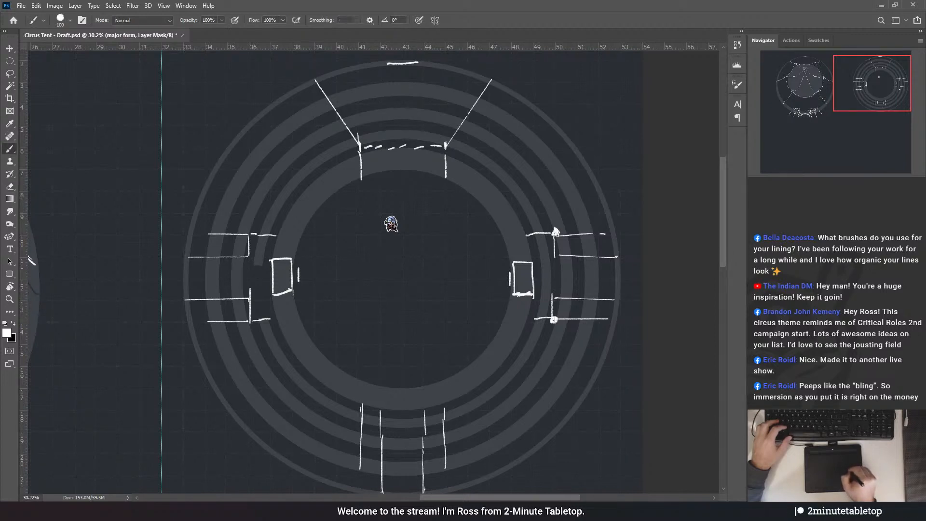
drag(270, 266, 268, 280)
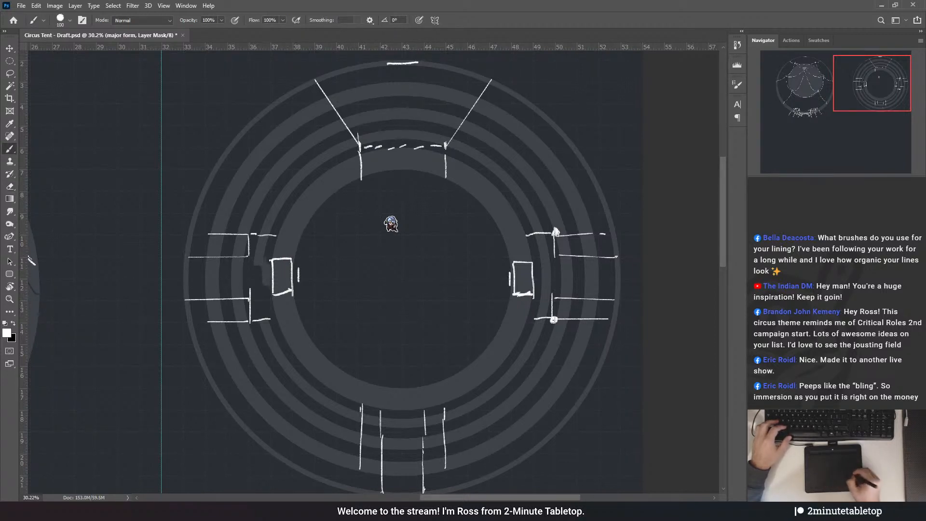
- Adjust the brush size and paint the area outside the west booth solid on the mask, between the sketched boundary lines
key(bracketleft)
key(bracketleft)
key(bracketleft)
key(bracketleft)
key(bracketleft)
key(bracketleft)
key(bracketleft)
key(bracketleft)
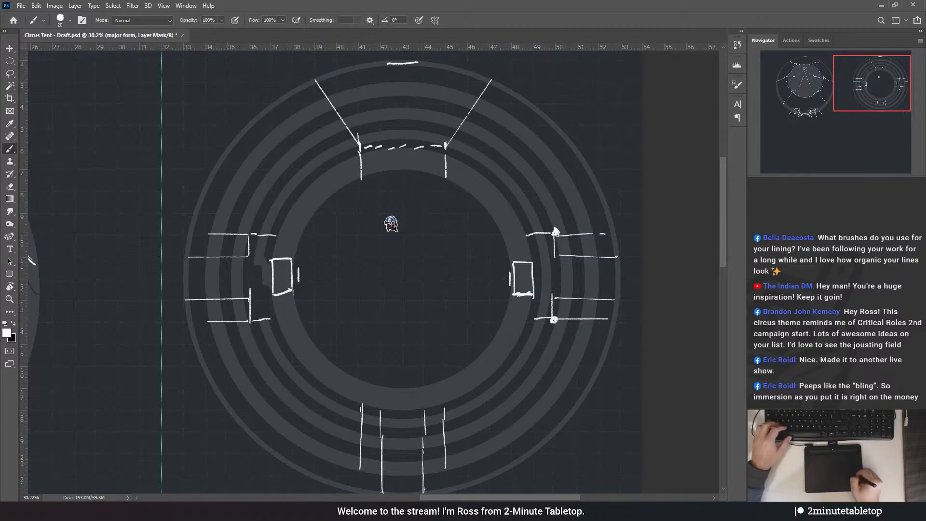
key(bracketright)
key(bracketright)
key(bracketright)
key(bracketright)
key(bracketright)
key(bracketright)
key(bracketright)
key(bracketright)
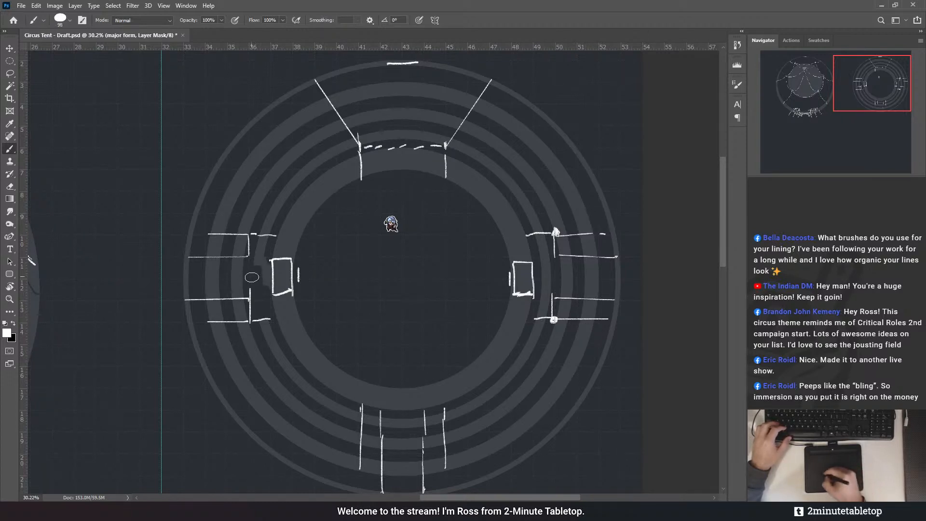
drag(252, 277, 257, 275)
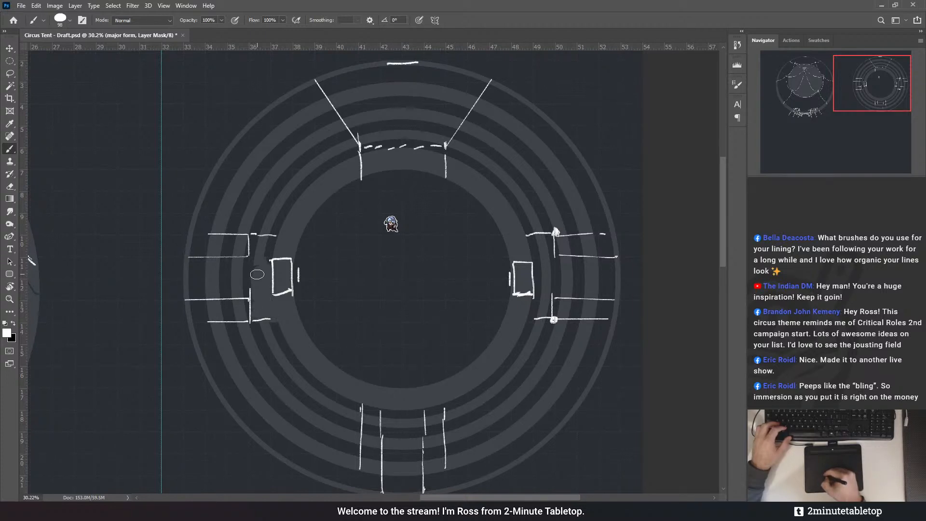
mouse_move(257, 275)
mouse_down()
mouse_move(259, 249)
mouse_move(263, 270)
mouse_up()
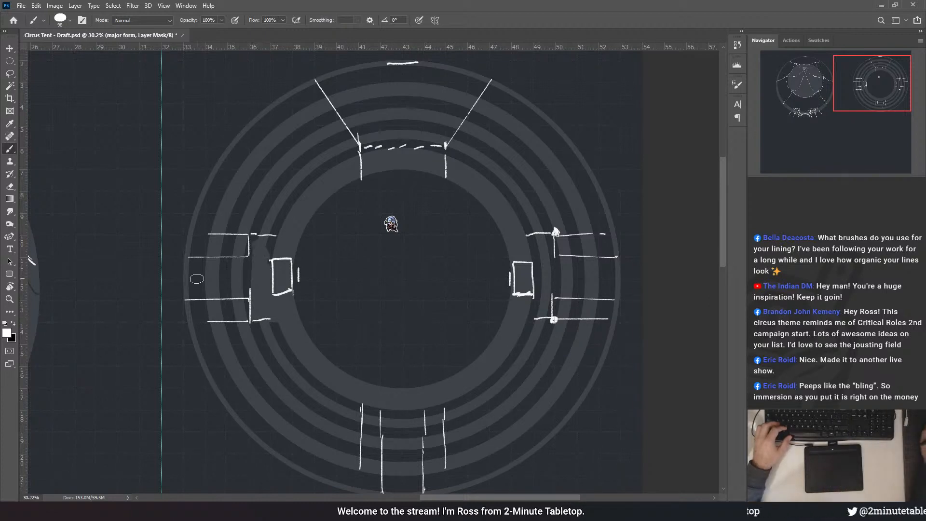
- Fill the west aisle and the area outside the west booth with white on the major form mask using combined rectangular selections, and deselect
click(10, 60)
click(38, 64)
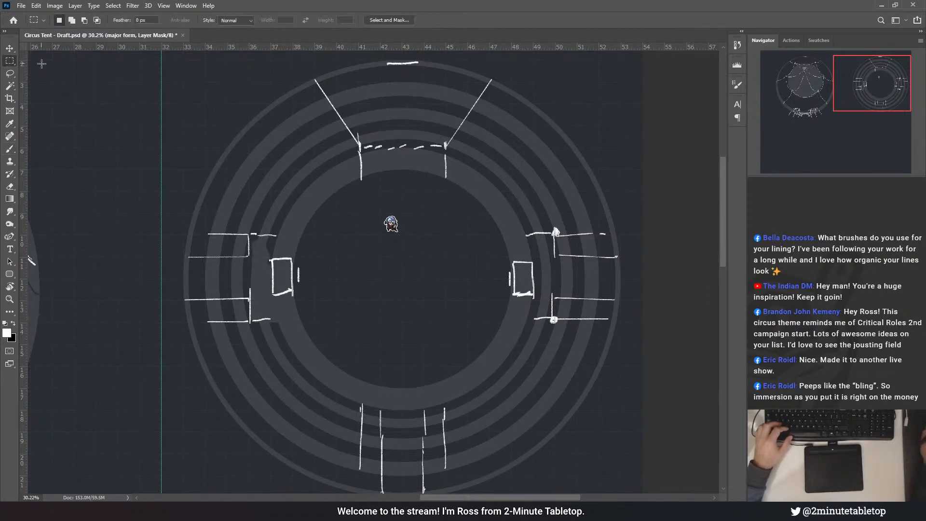
drag(255, 286, 290, 286)
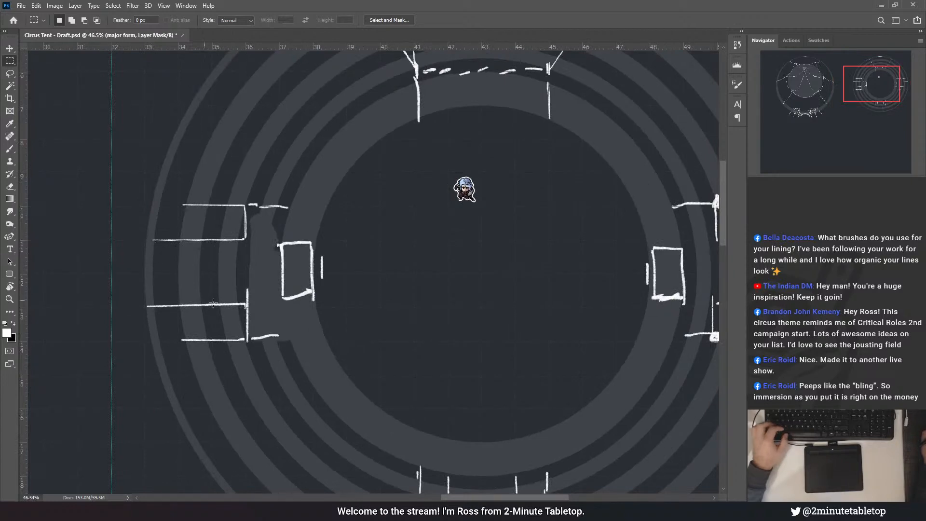
scroll(112, 344, down, 3)
scroll(180, 206, up, 3)
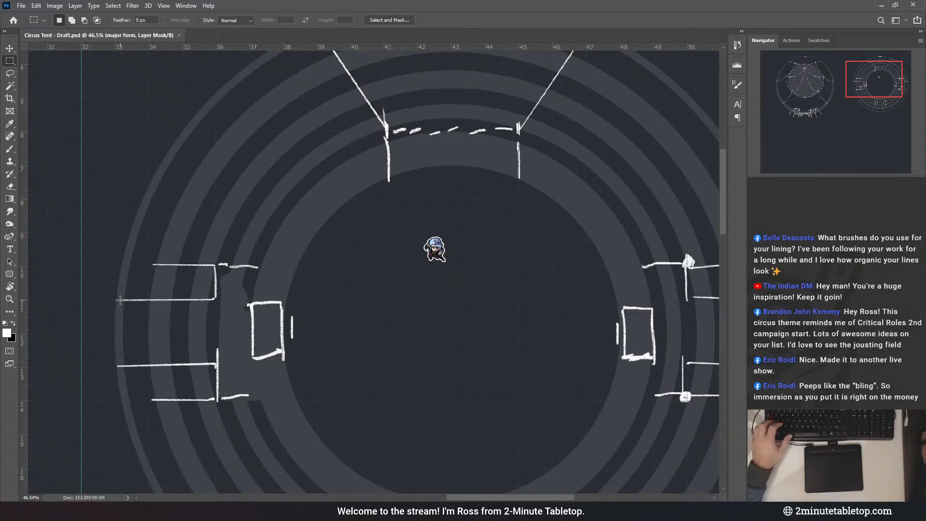
drag(121, 300, 234, 367)
drag(217, 265, 263, 391)
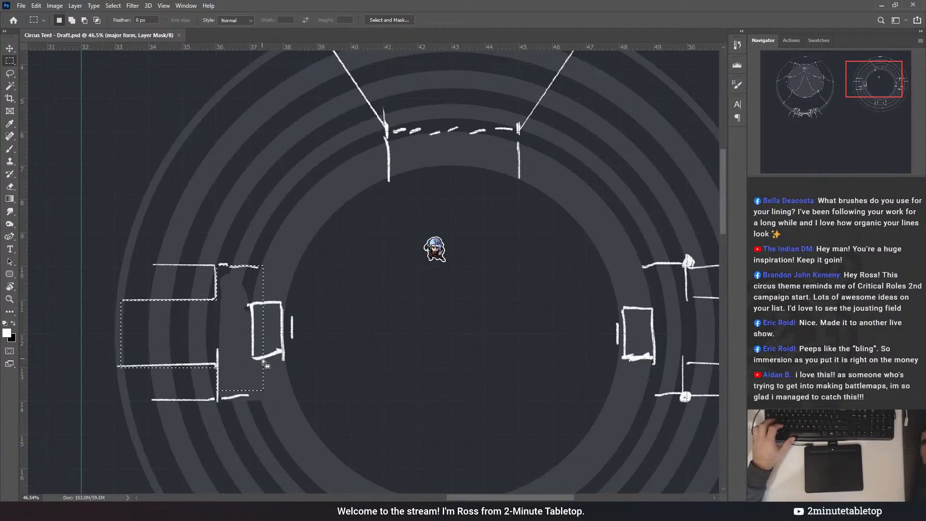
key(x)
key(Delete)
key(ctrl+d)
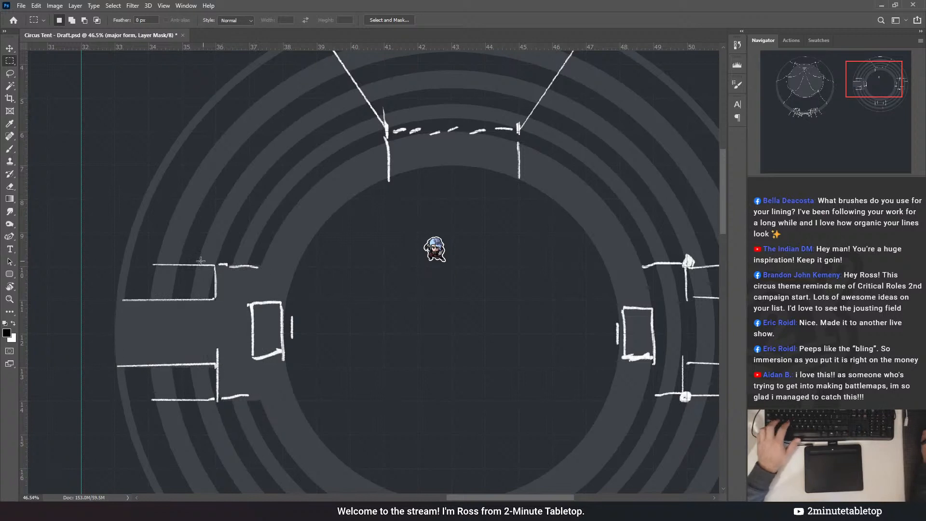
- Fill the east aisle and the area outside the east booth with white on the mask using combined rectangular selections, and deselect
scroll(149, 264, down, 3)
scroll(526, 309, up, 3)
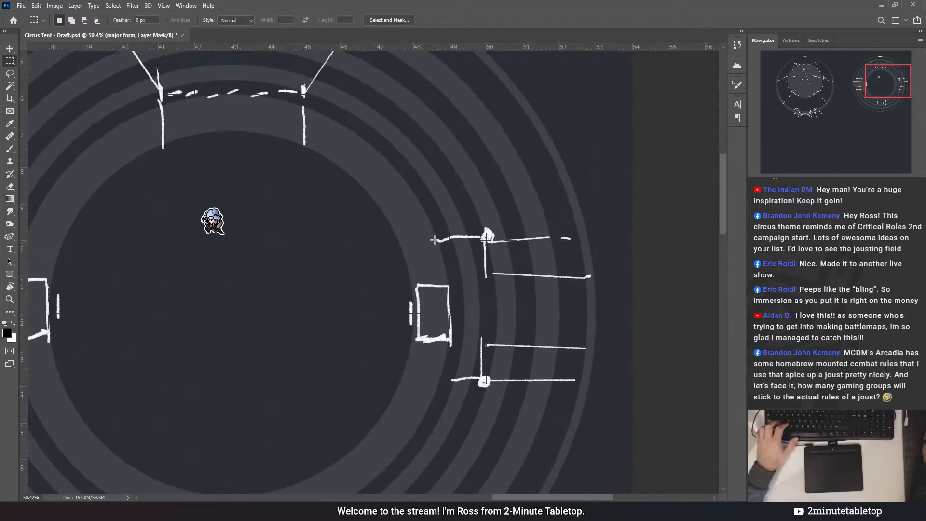
drag(435, 240, 488, 388)
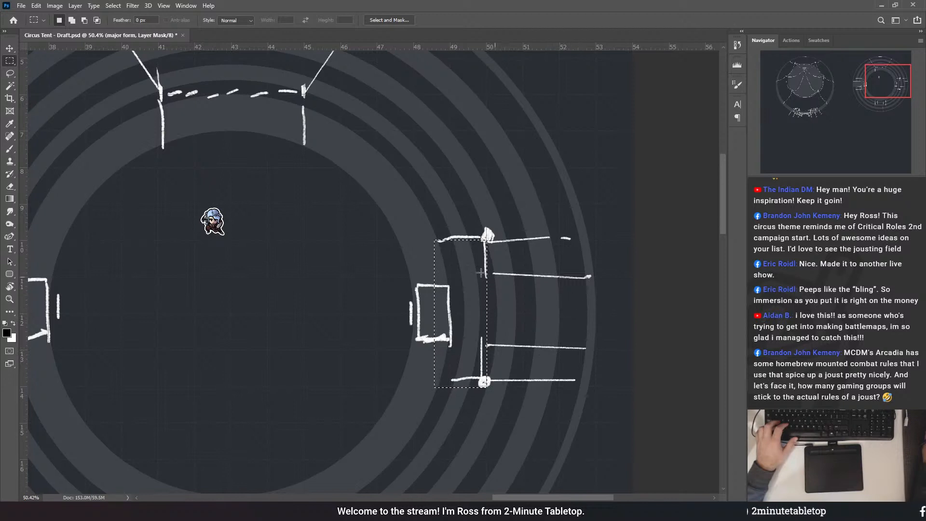
scroll(542, 260, down, 3)
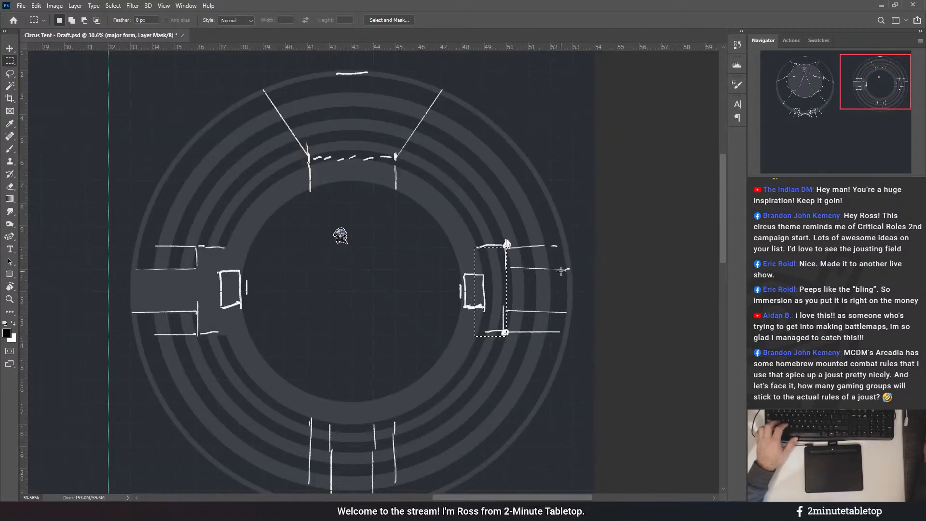
scroll(554, 306, up, 2)
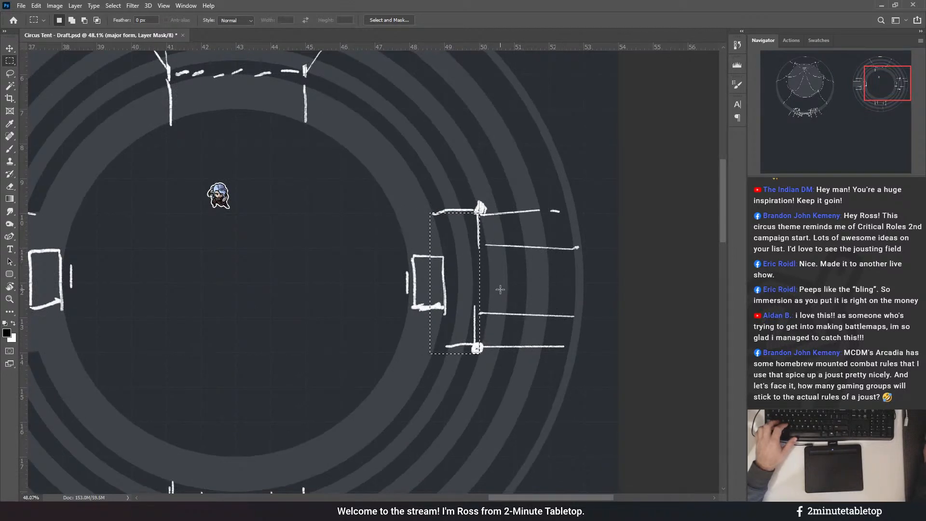
scroll(541, 279, down, 1)
scroll(541, 279, down, 2)
scroll(467, 315, down, 2)
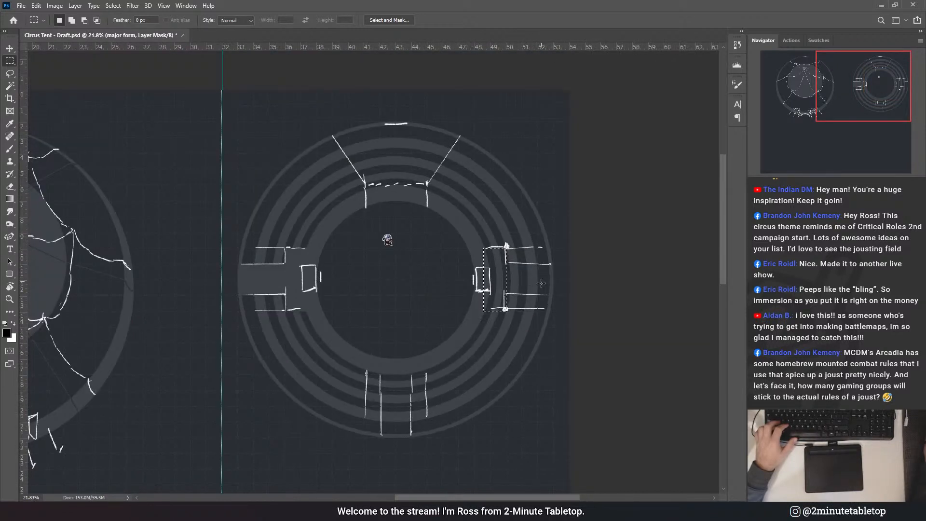
scroll(535, 273, up, 1)
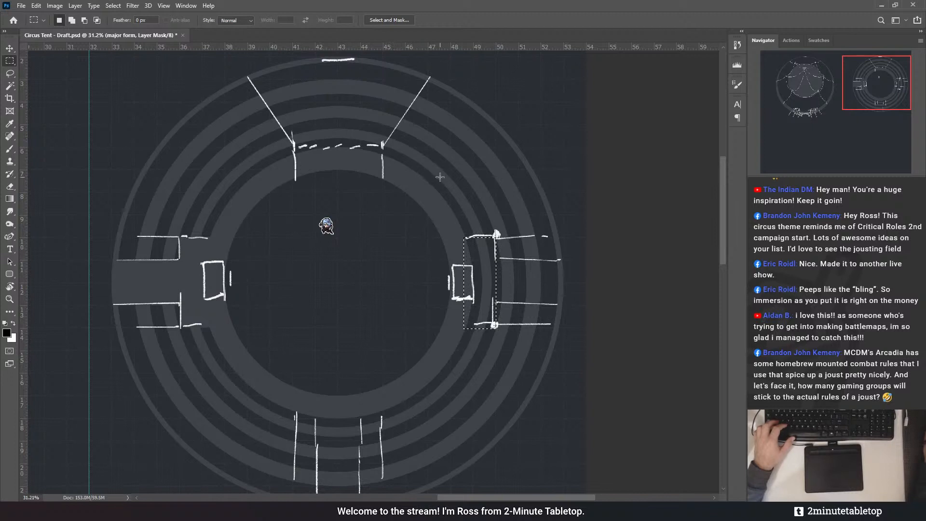
scroll(536, 288, up, 3)
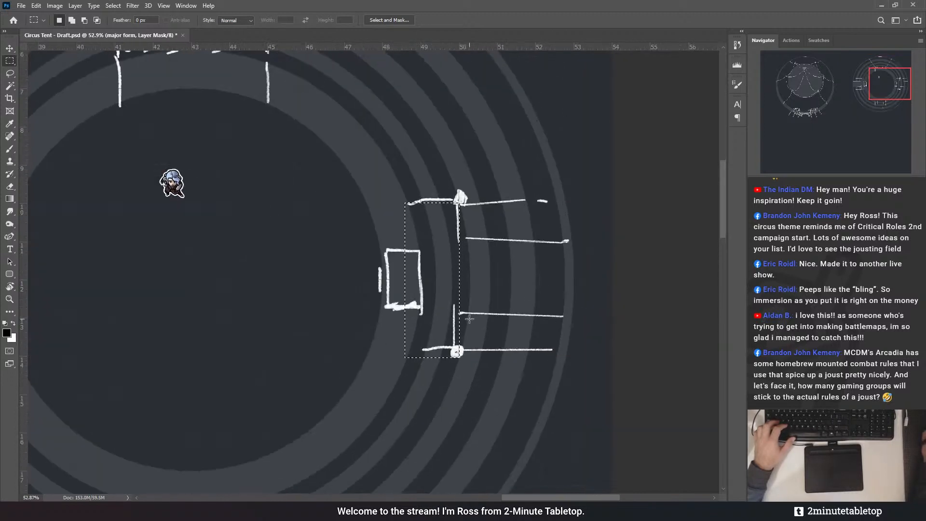
drag(460, 319, 571, 246)
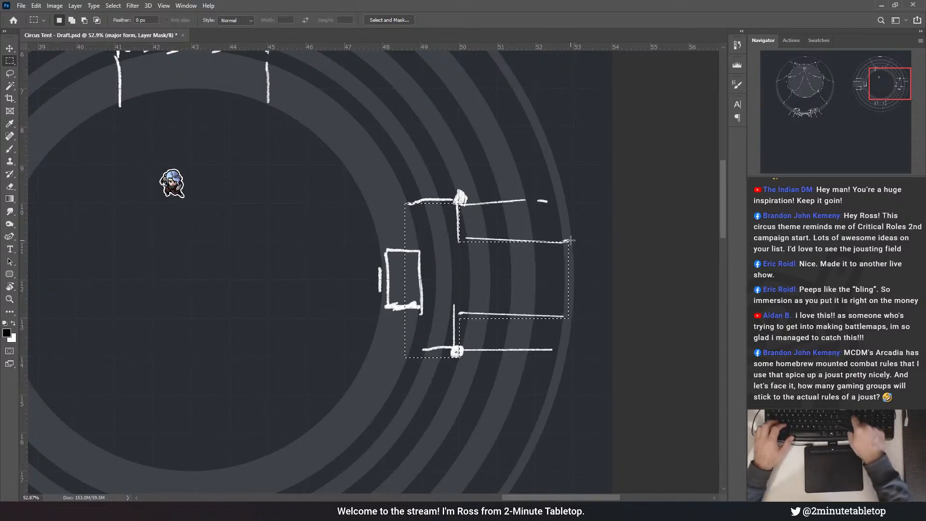
key(Delete)
key(ctrl+d)
scroll(572, 269, down, 4)
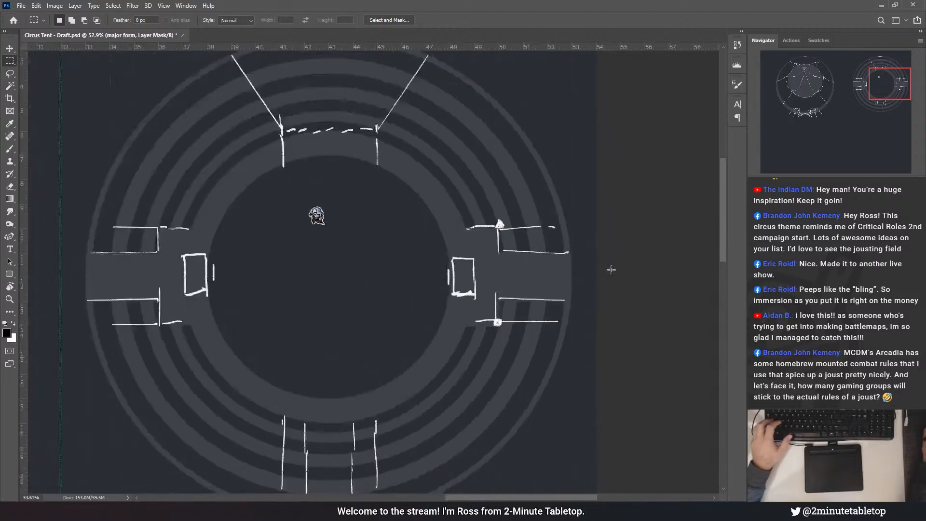
- Examine the filled side aisles and booth areas of the ring plan up close and against the whole tent layout
scroll(611, 269, down, 3)
scroll(622, 267, down, 2)
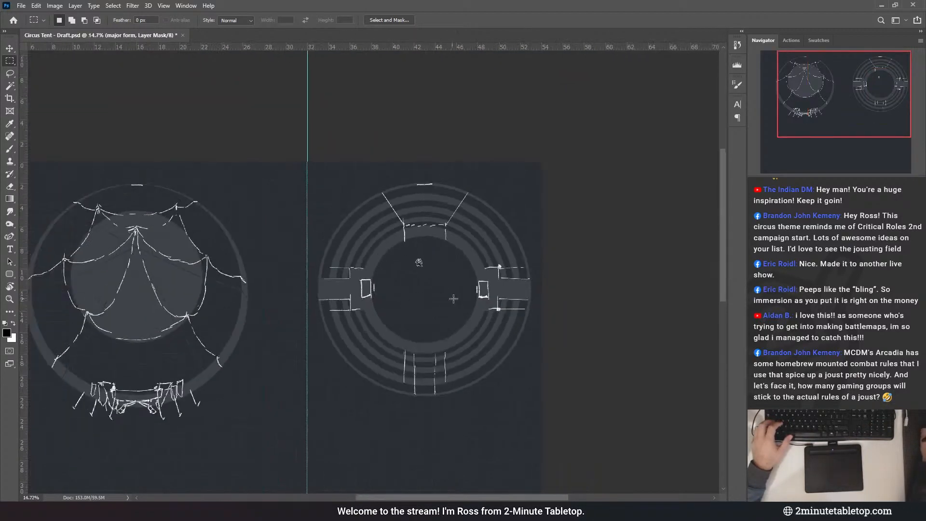
scroll(572, 283, up, 3)
scroll(572, 283, up, 4)
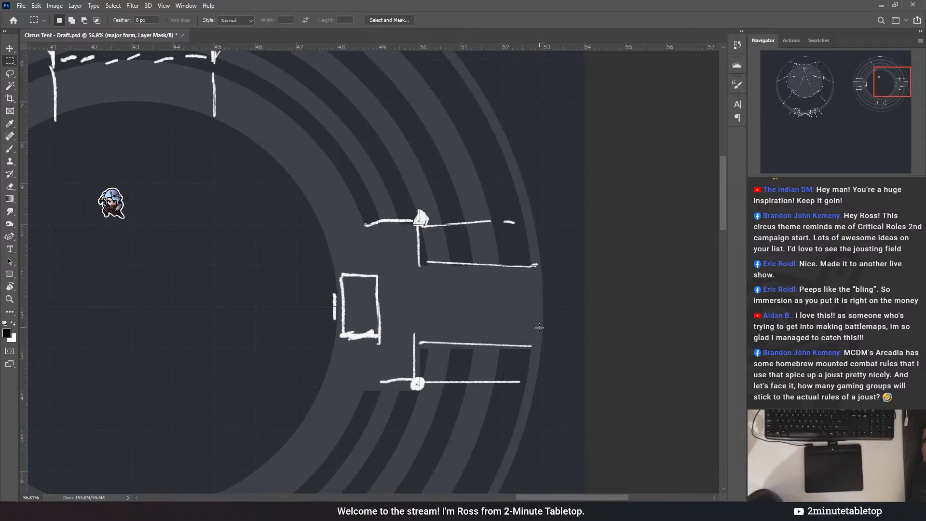
scroll(603, 313, down, 6)
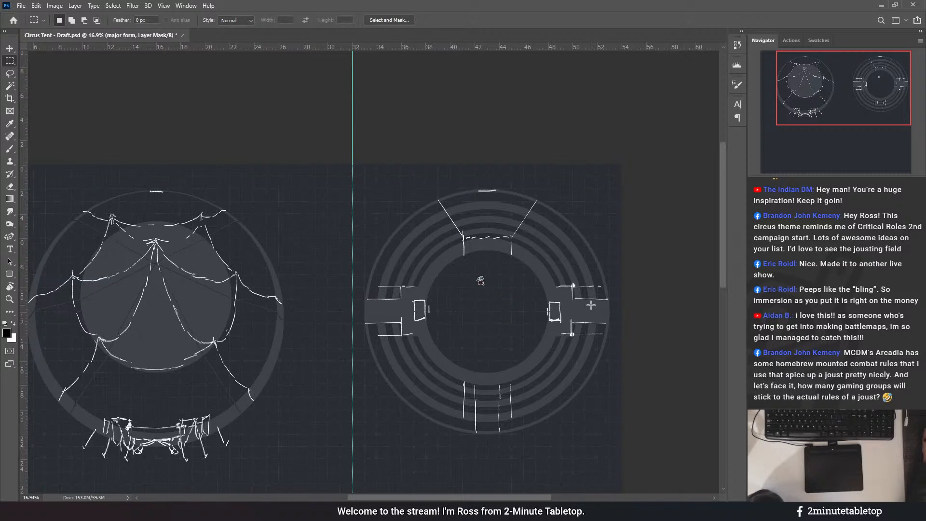
scroll(602, 308, up, 2)
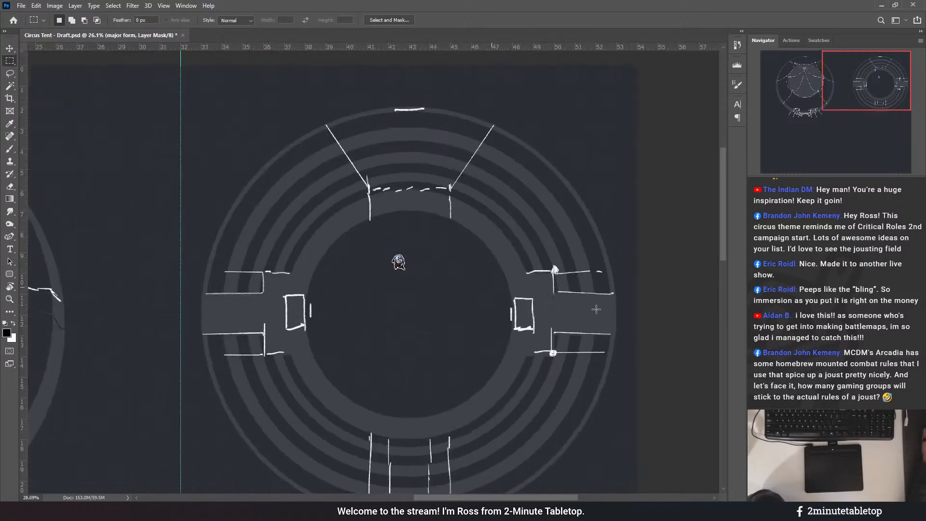
scroll(597, 310, up, 2)
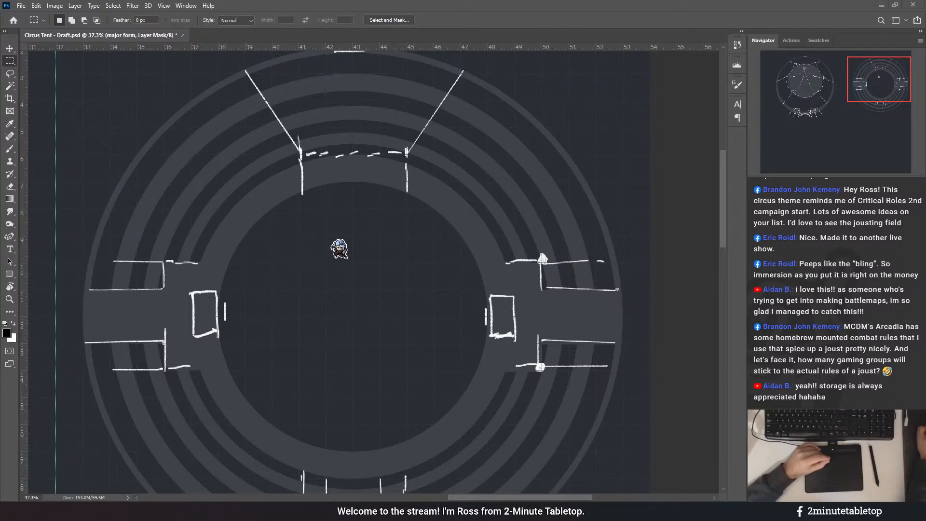
scroll(473, 413, down, 3)
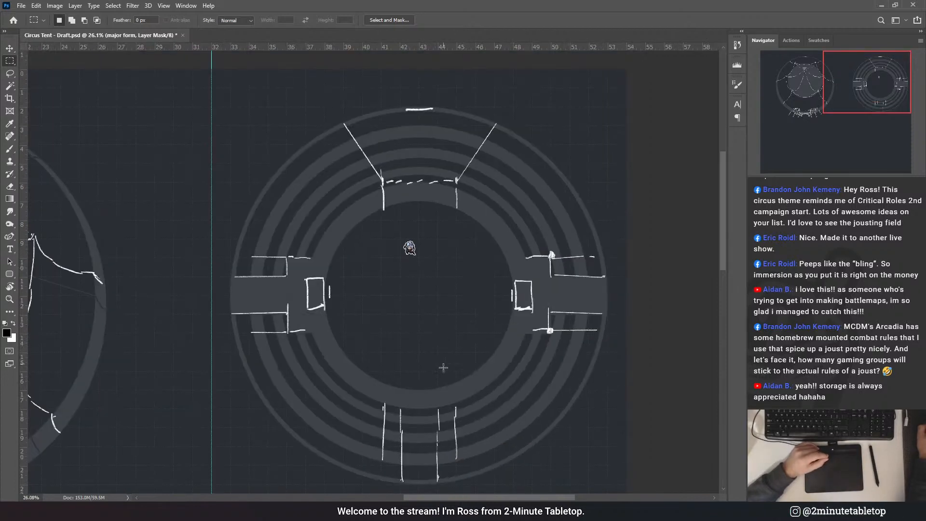
- Make the mask of the sketch layer active for editing the circus tent's interior plan
scroll(487, 410, up, 3)
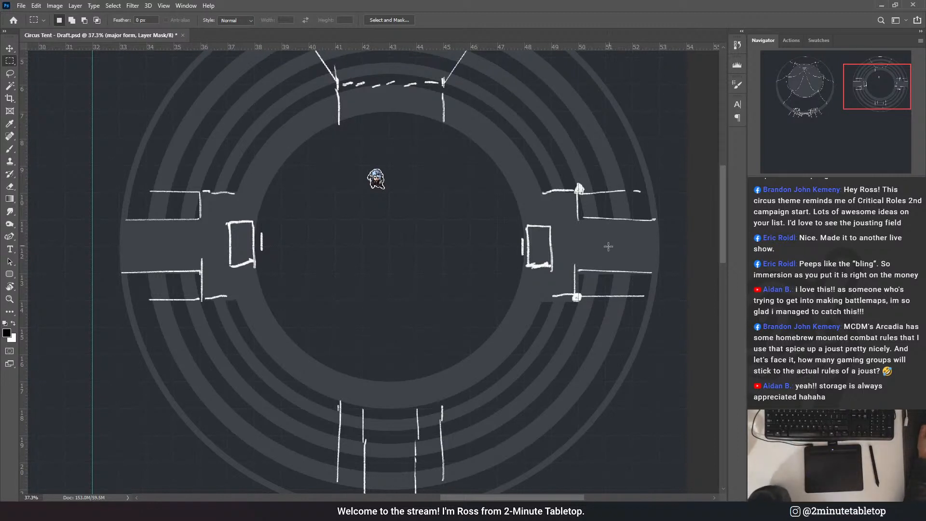
scroll(568, 203, up, 1)
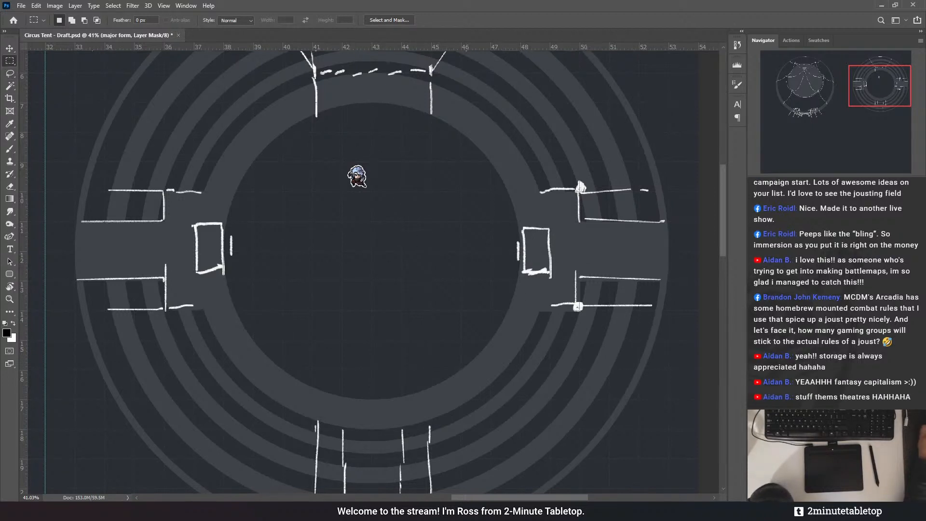
click(755, 271)
click(756, 270)
click(806, 270)
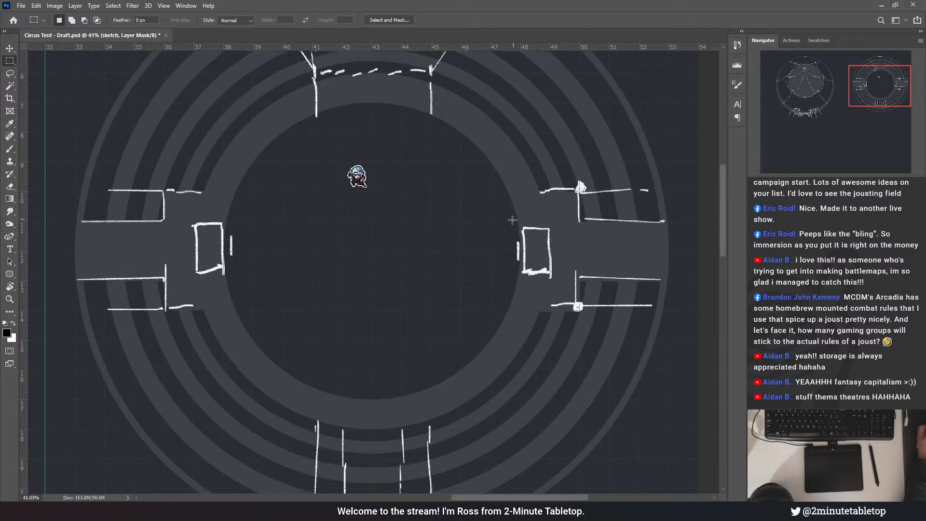
- Try to move the sketched box at the arena's right edge outward into the right-hand entrance corridor
mouse_move(514, 222)
mouse_down()
mouse_move(555, 286)
mouse_move(618, 255)
mouse_move(636, 259)
mouse_up()
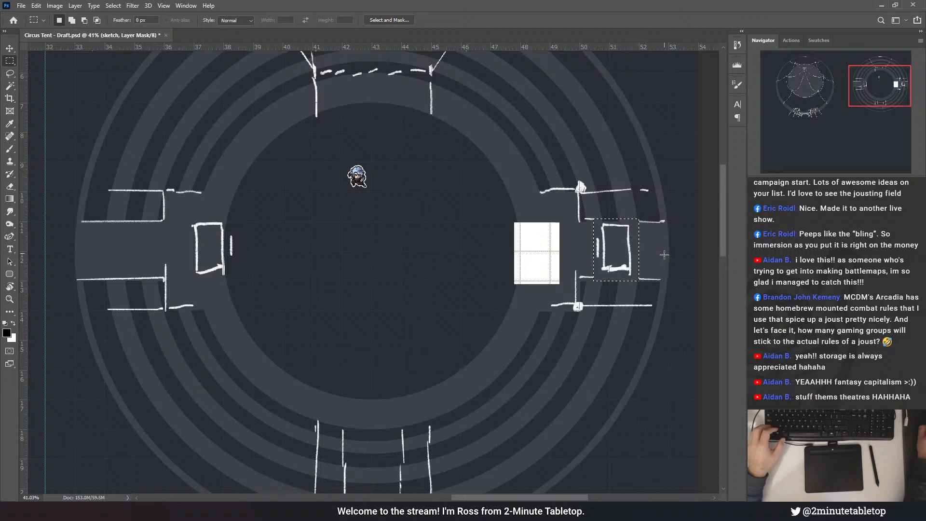
key(ctrl+z)
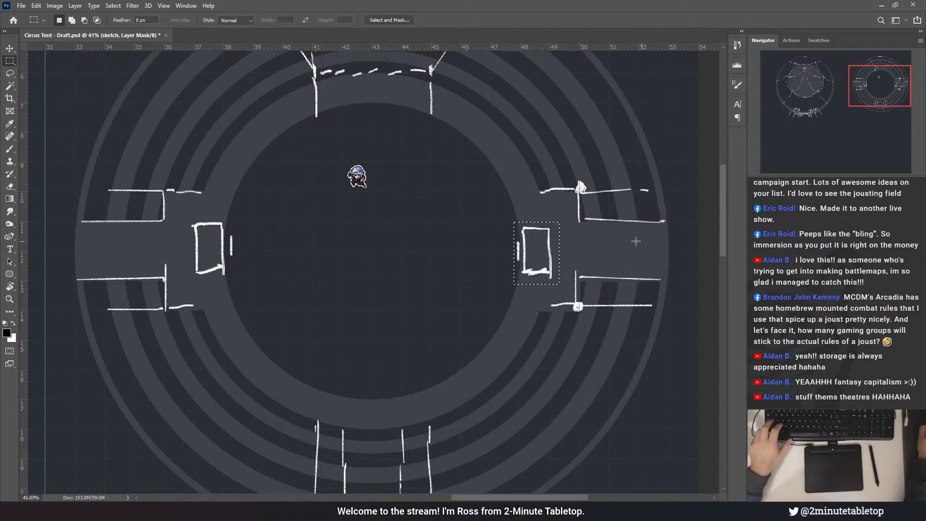
key(ctrl+d)
key(x)
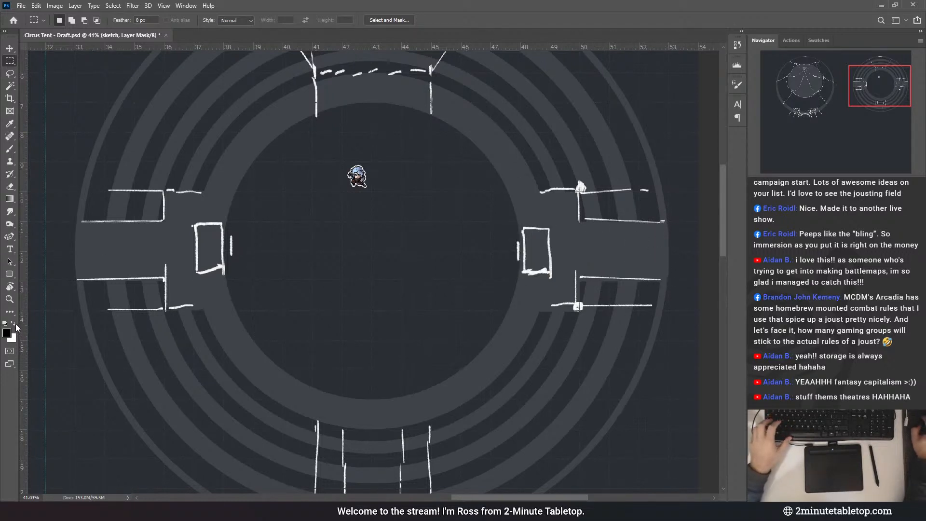
mouse_move(502, 220)
mouse_down()
mouse_move(561, 290)
mouse_move(570, 269)
mouse_move(620, 263)
mouse_move(658, 275)
mouse_up()
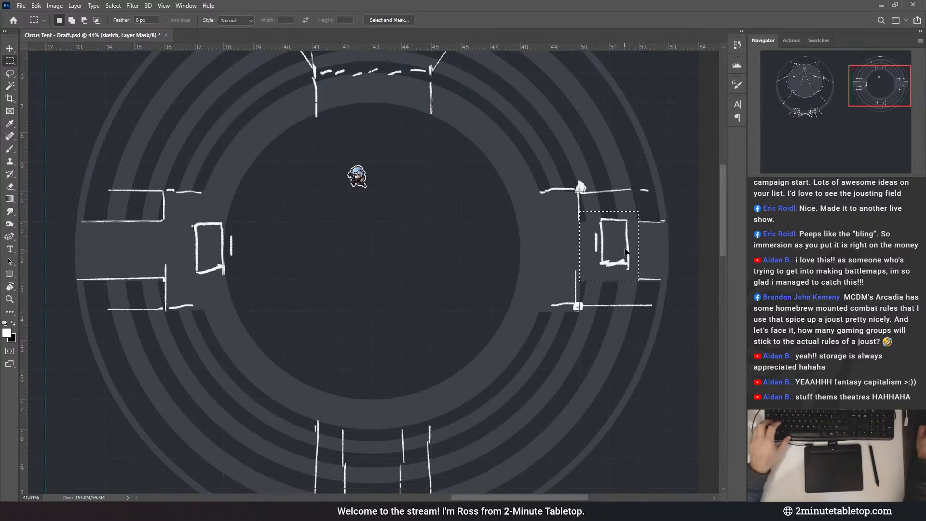
key(ctrl+d)
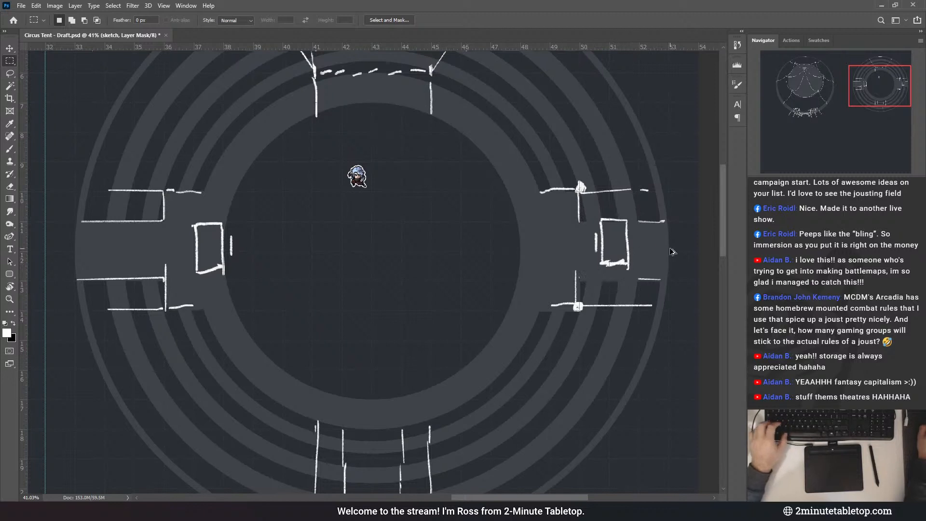
key(ctrl+z)
key(ctrl+z)
key(ctrl+d)
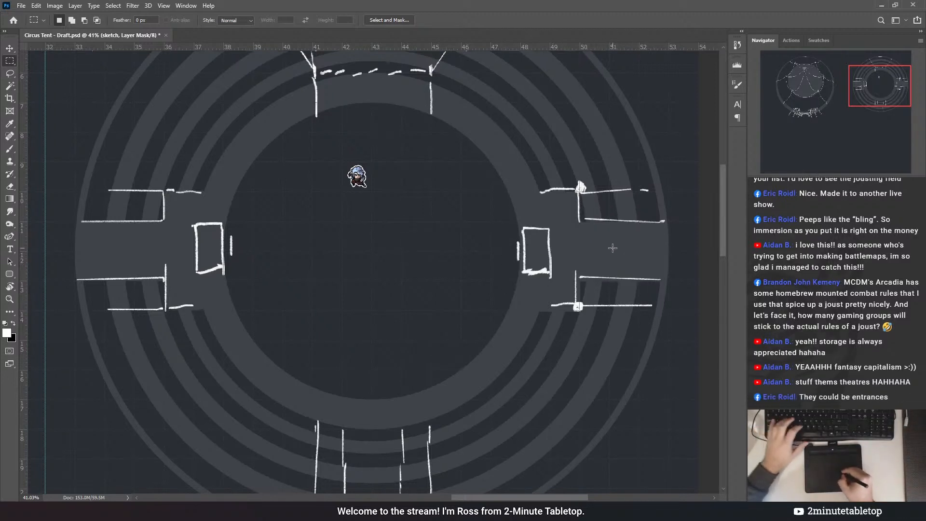
- Draw a small box farther out in the right-hand corridor and erase the old box and its mark at the arena's edge
key(b)
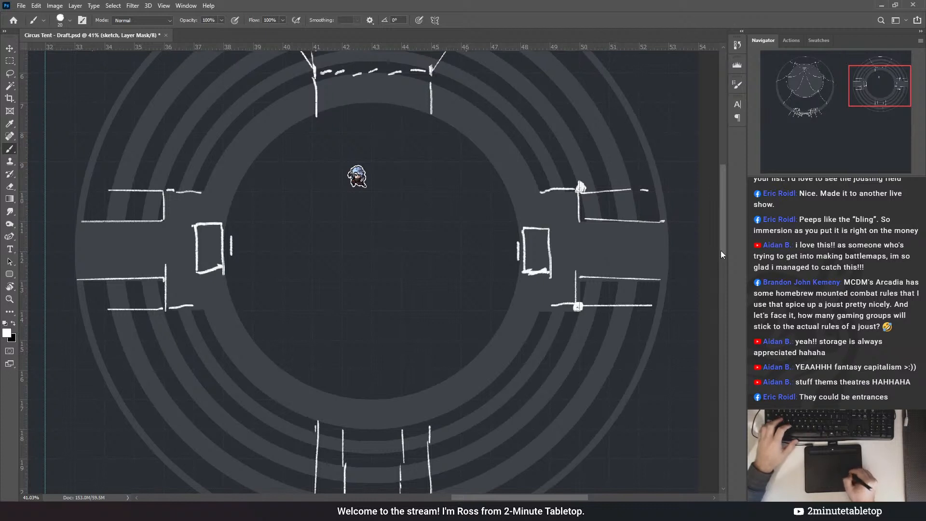
mouse_move(610, 234)
mouse_down()
mouse_move(610, 269)
mouse_move(640, 269)
mouse_move(635, 230)
mouse_move(609, 231)
mouse_up()
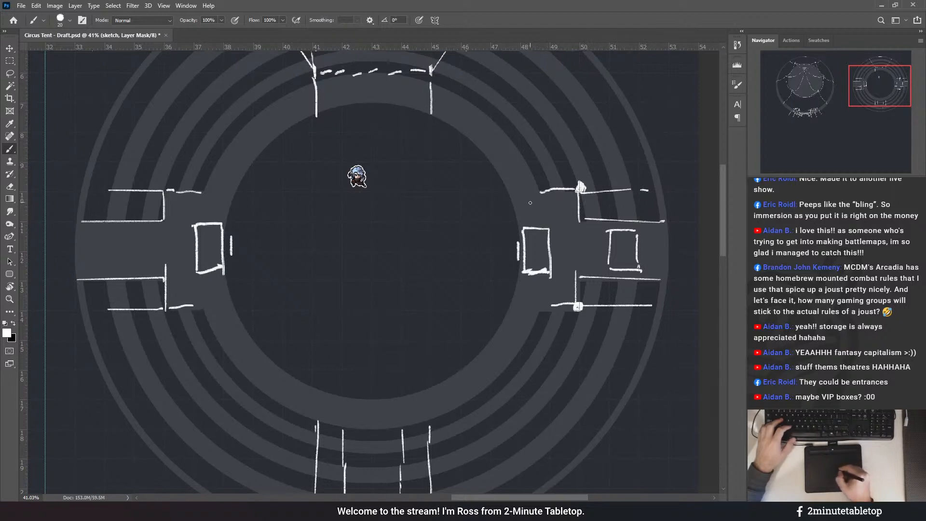
mouse_move(360, 190)
mouse_down()
mouse_move(403, 203)
mouse_move(421, 198)
mouse_up()
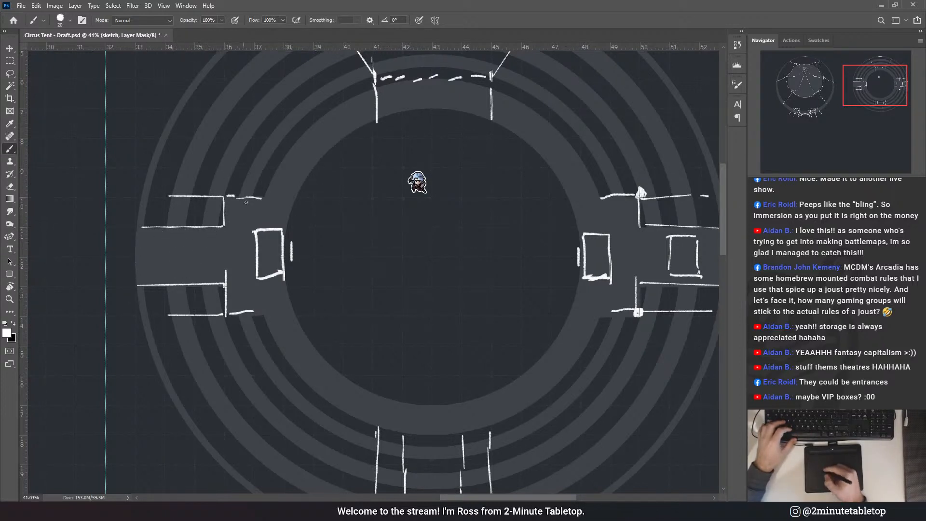
drag(232, 217, 214, 222)
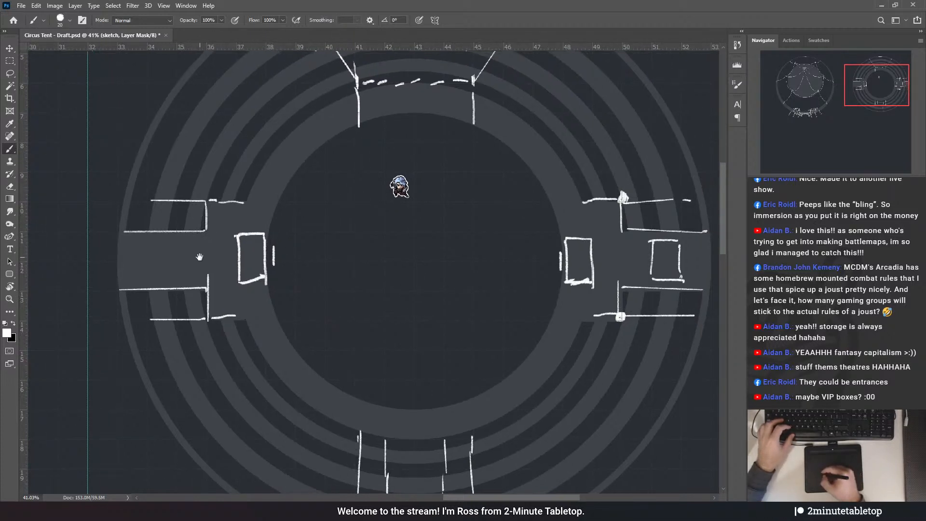
drag(418, 275, 284, 265)
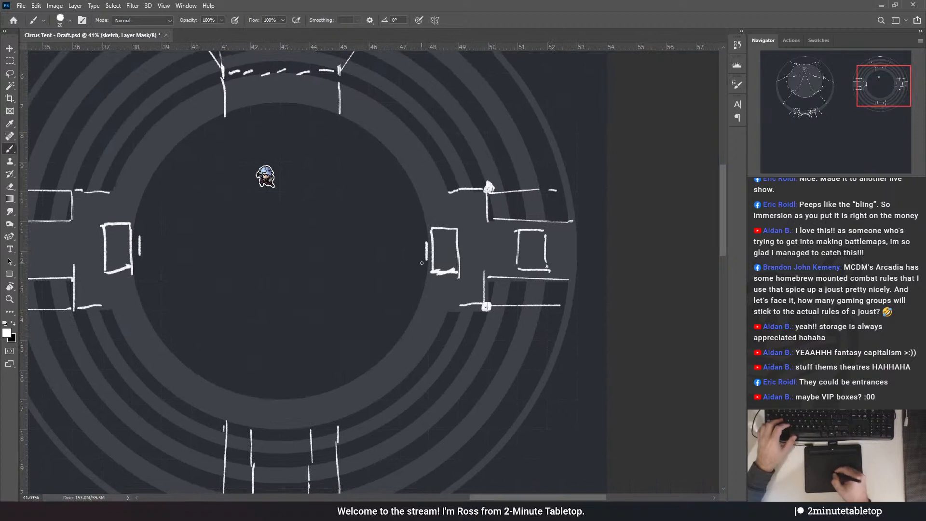
key(e)
mouse_move(462, 222)
mouse_down()
mouse_move(455, 273)
mouse_move(428, 239)
mouse_up()
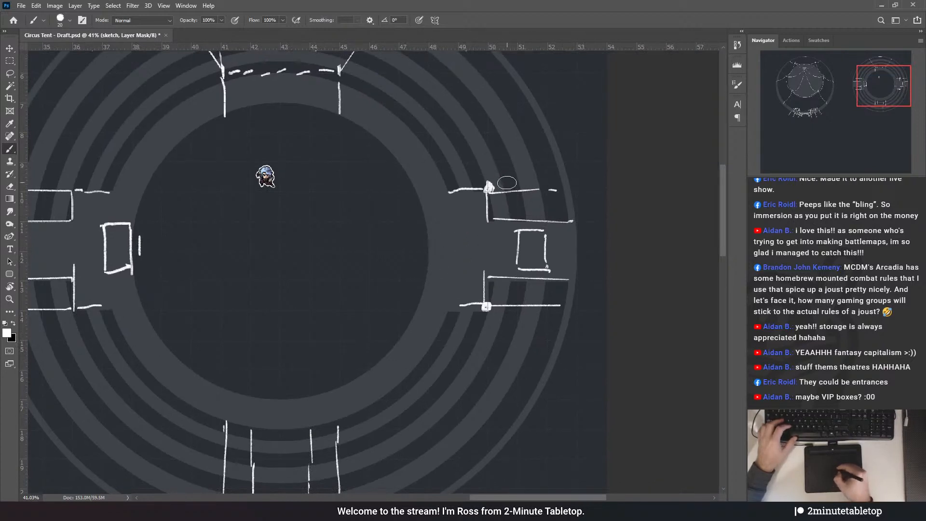
- Erase the corner post and short line of the right entrance's upper wall block, and redraw the block extended inward toward the arena
drag(507, 183, 491, 180)
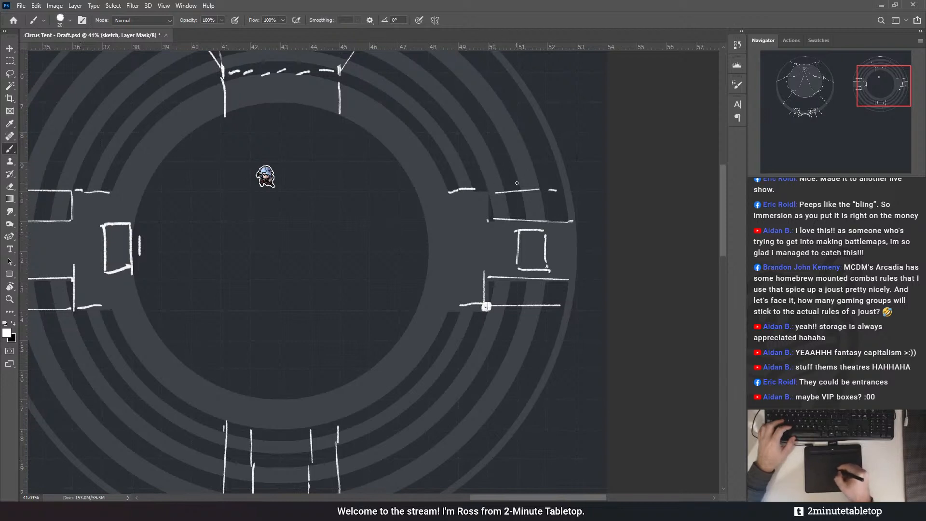
drag(478, 184, 455, 189)
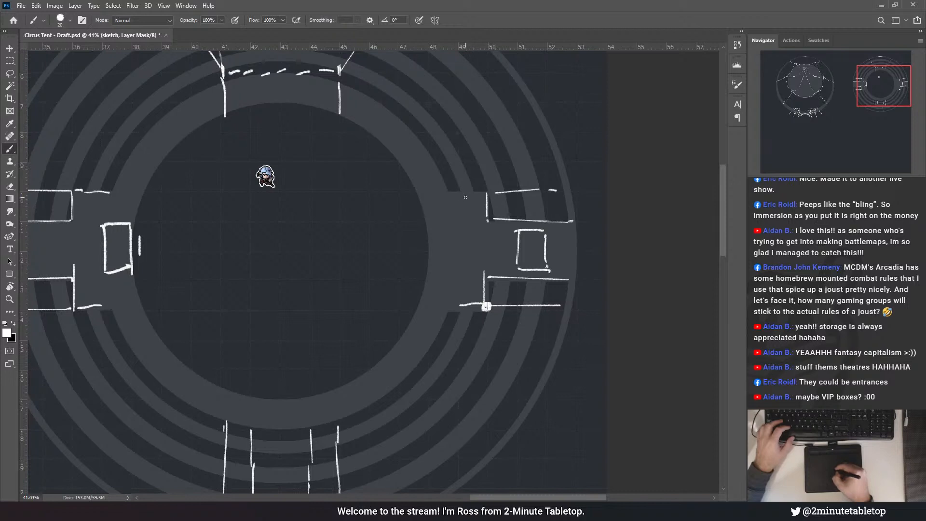
mouse_move(490, 223)
mouse_down()
mouse_move(463, 223)
mouse_move(491, 194)
mouse_move(487, 204)
mouse_move(510, 212)
mouse_move(462, 221)
mouse_move(570, 222)
mouse_up()
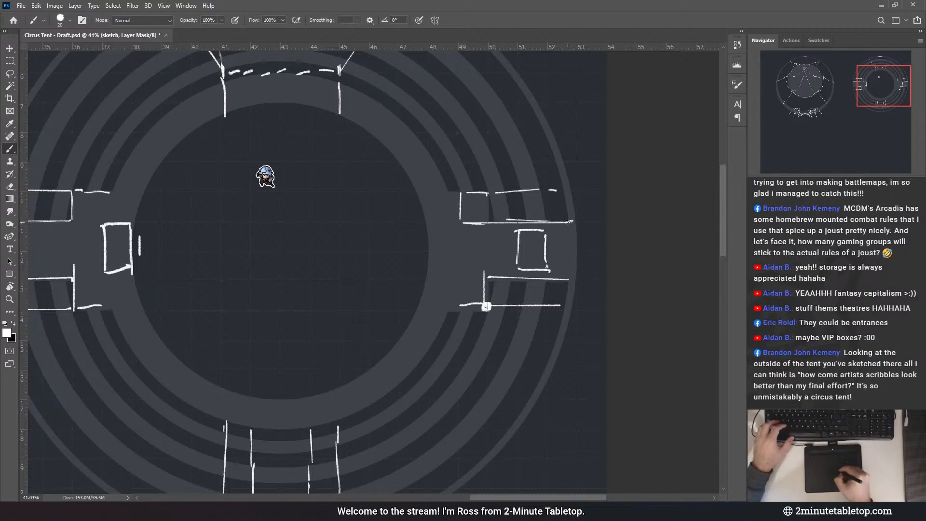
drag(462, 192, 557, 190)
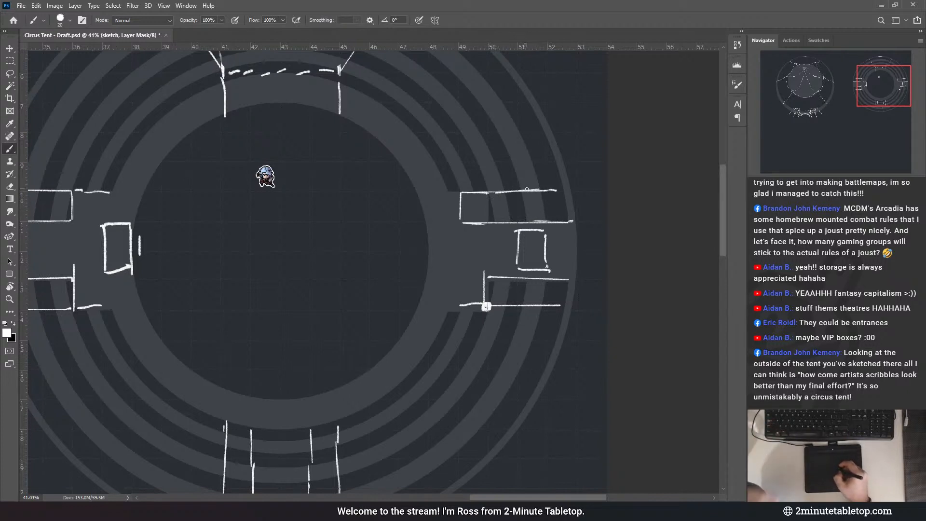
drag(477, 175, 484, 190)
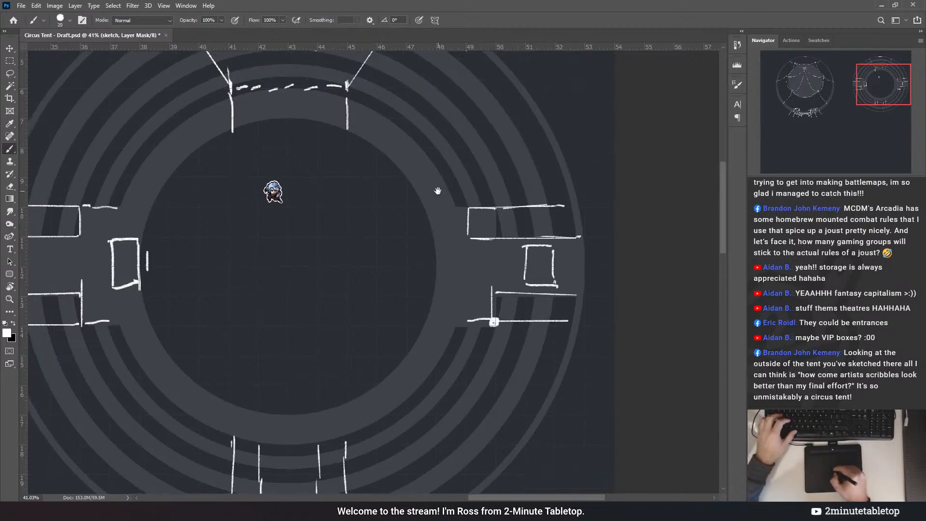
drag(451, 156, 477, 152)
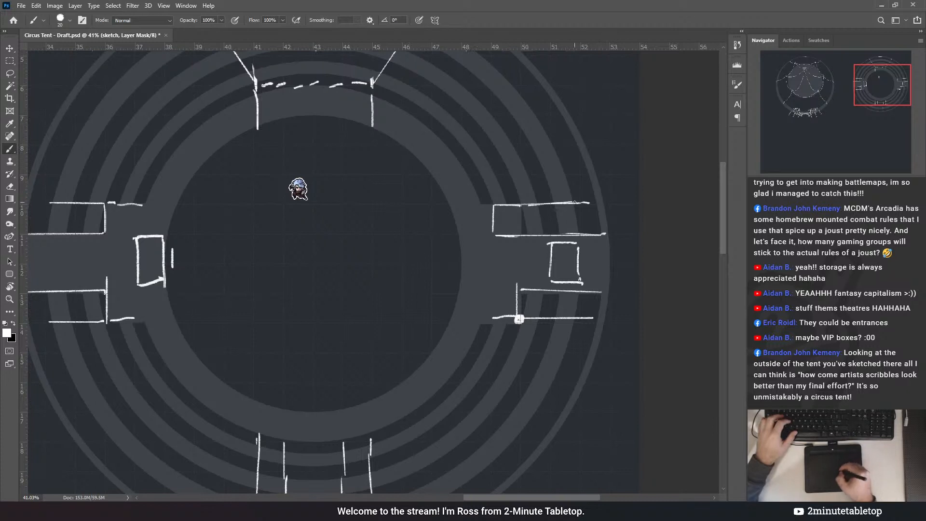
drag(535, 184, 533, 198)
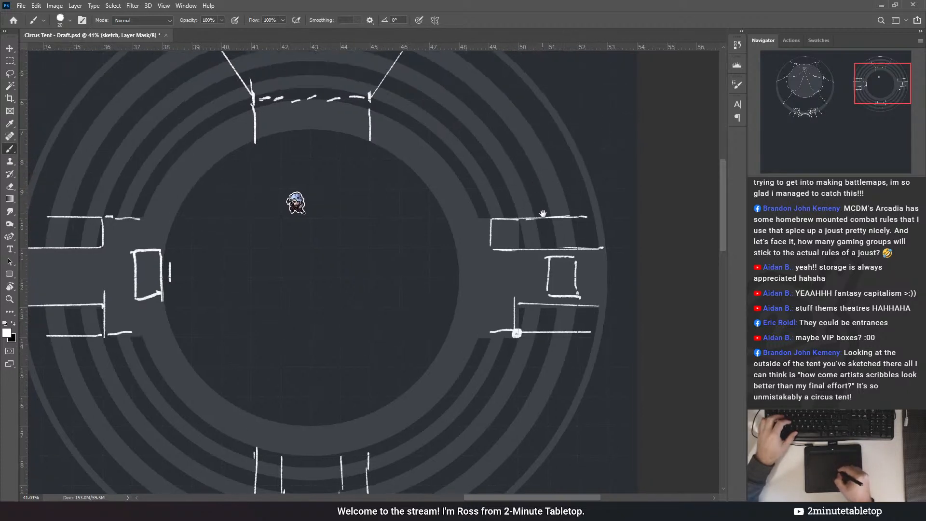
mouse_move(306, 232)
mouse_down()
mouse_move(547, 217)
mouse_move(567, 193)
mouse_up()
scroll(314, 269, down, 9)
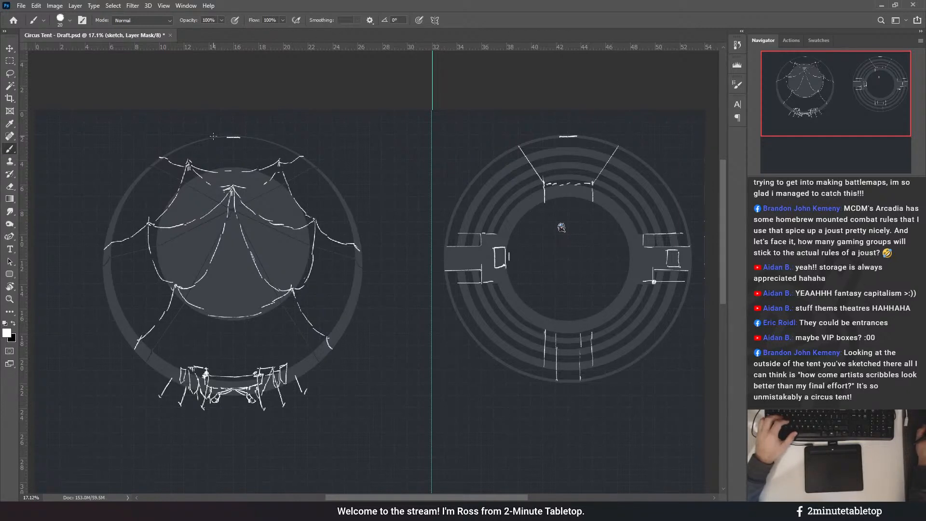
scroll(697, 254, up, 8)
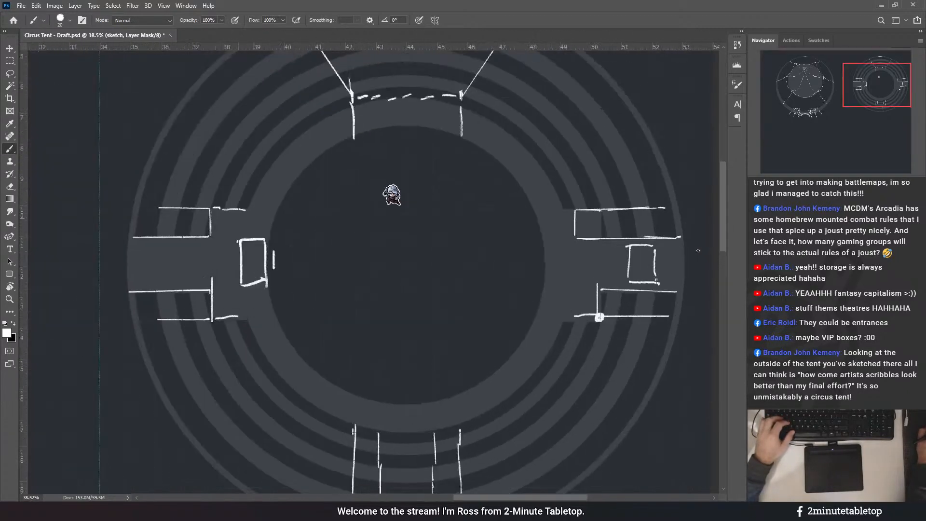
- Tidy the outer edge of the box in the right-hand corridor and draw tapering stairs with tread lines on its arena side
drag(684, 238, 577, 247)
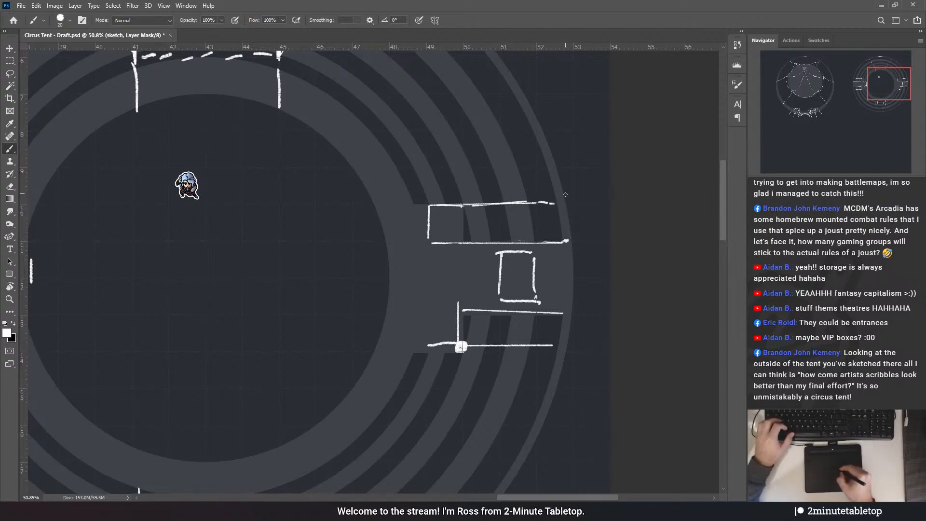
scroll(555, 242, down, 2)
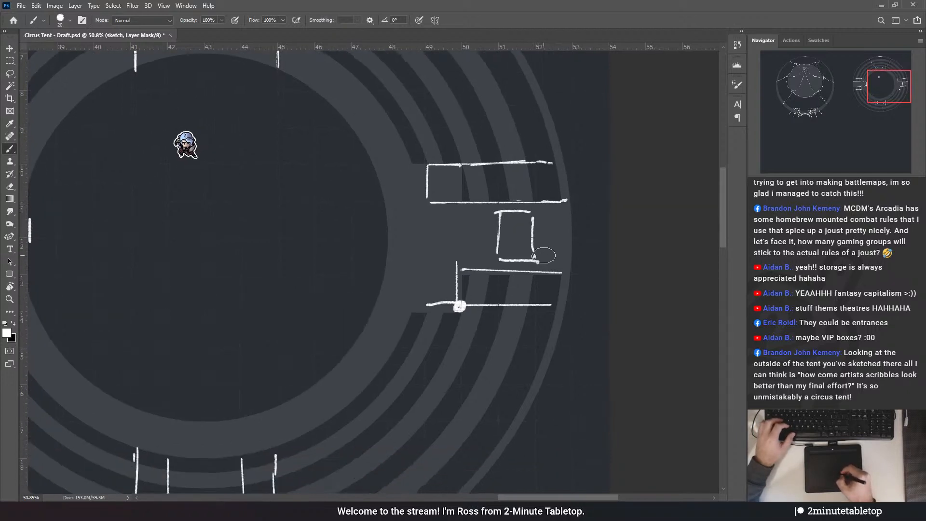
drag(531, 213, 531, 243)
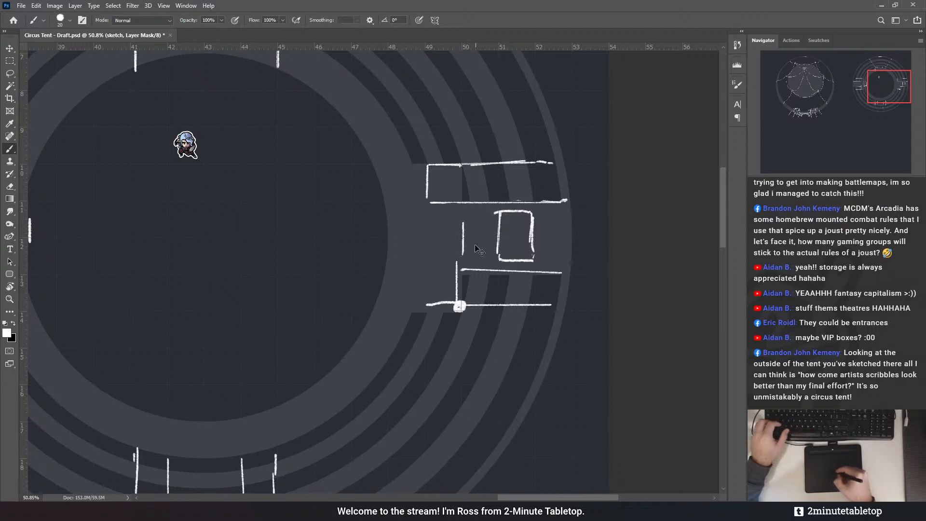
mouse_move(465, 223)
mouse_down()
mouse_move(464, 248)
mouse_move(500, 212)
mouse_up()
drag(470, 241, 487, 245)
drag(493, 224, 494, 247)
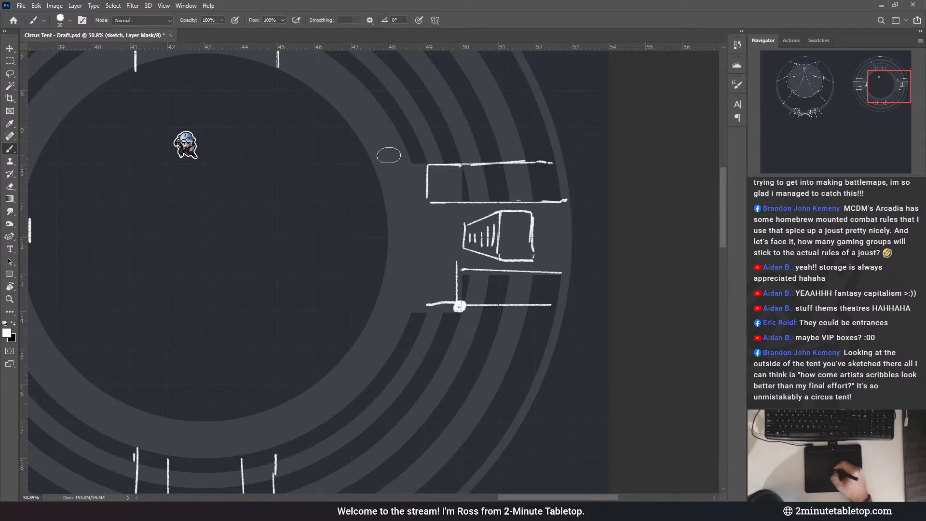
key(ctrl+z)
key(ctrl+shift+z)
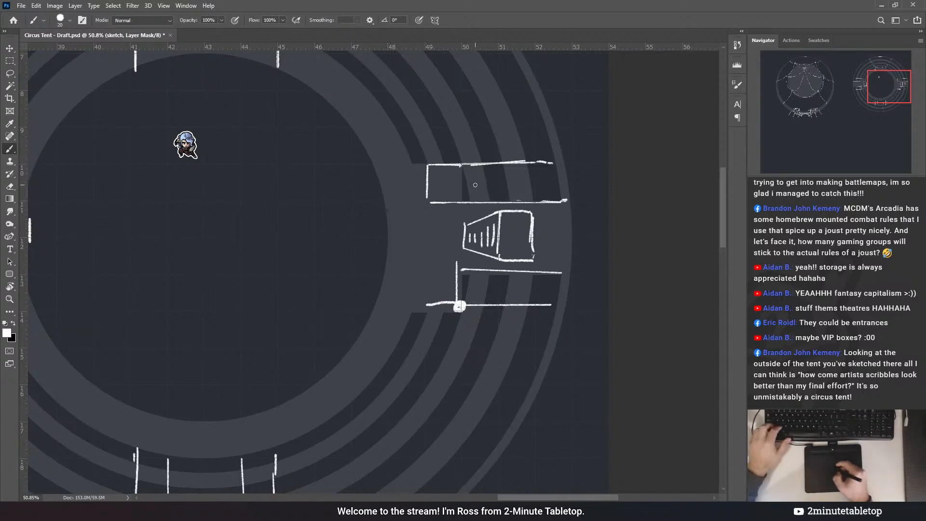
- Try sketching a small tapered shape at the arena's right edge, in line with the corridor stairs
drag(402, 188, 534, 209)
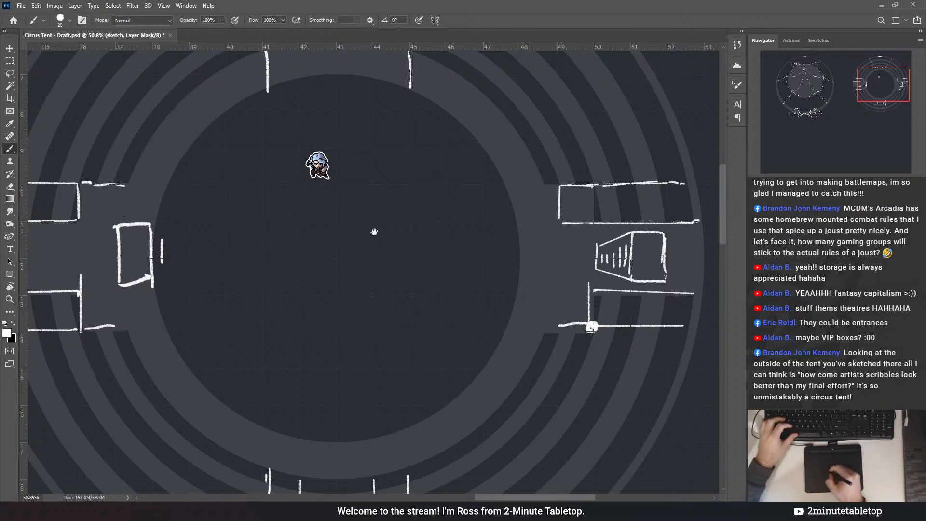
mouse_move(379, 243)
mouse_down()
mouse_move(358, 246)
mouse_move(403, 247)
mouse_up()
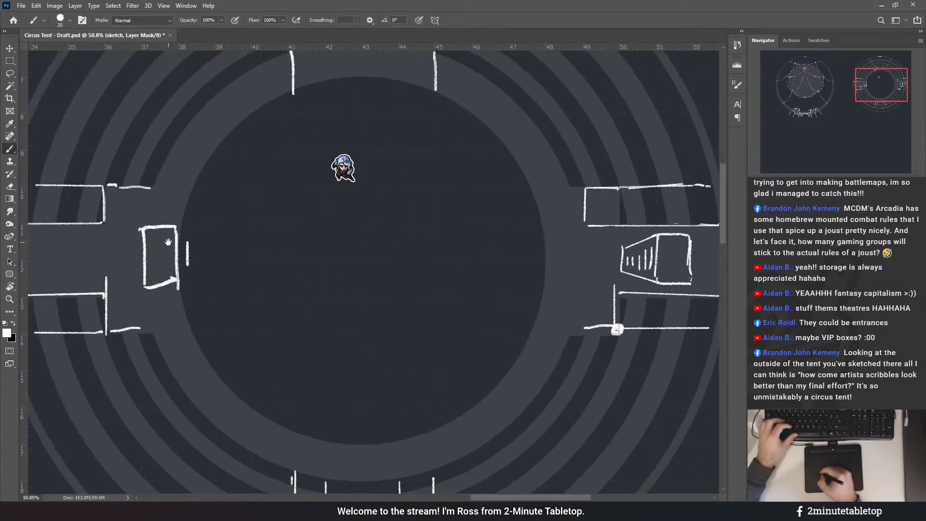
mouse_move(553, 239)
mouse_down()
mouse_move(571, 285)
mouse_move(563, 245)
mouse_up()
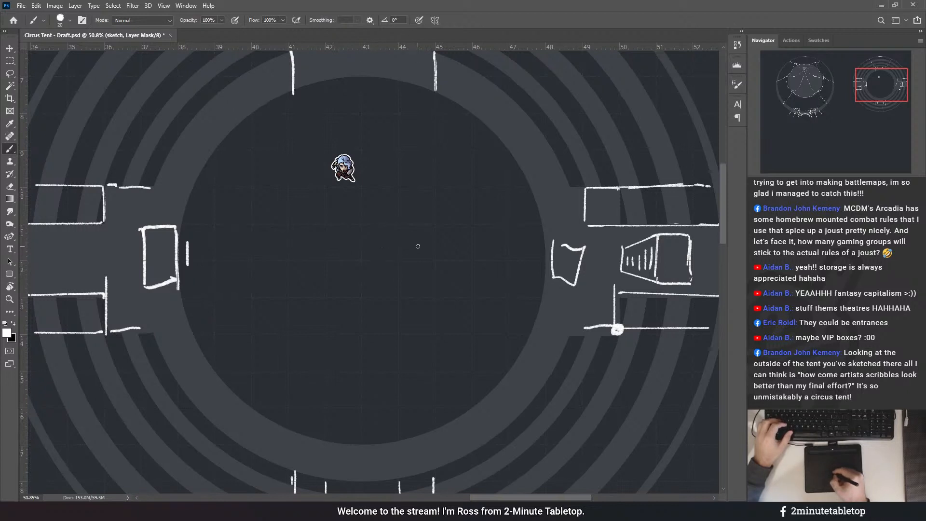
drag(515, 271, 350, 272)
key(ctrl+z)
key(ctrl+z)
key(ctrl+z)
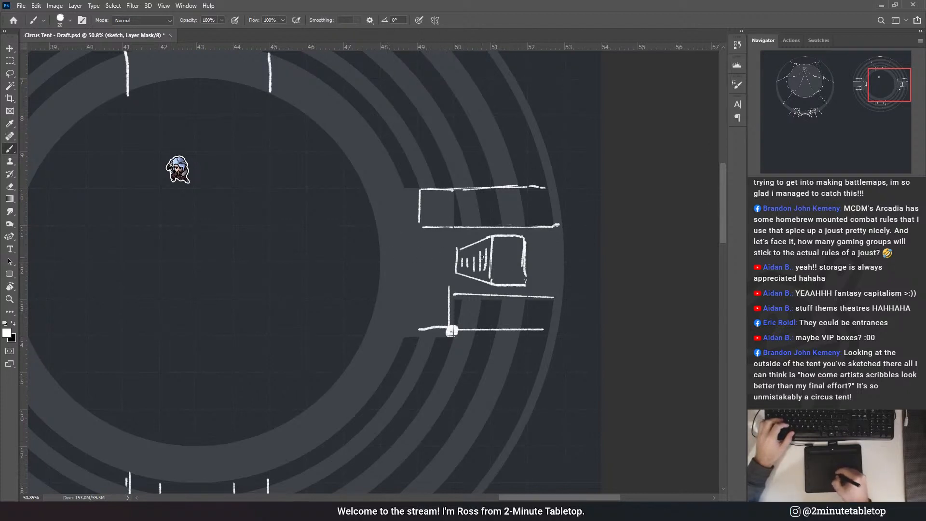
- Redraw the right entrance's lower wall block extended inward toward the arena, erasing its old inner lines, corner post and lower edge
drag(557, 215, 486, 225)
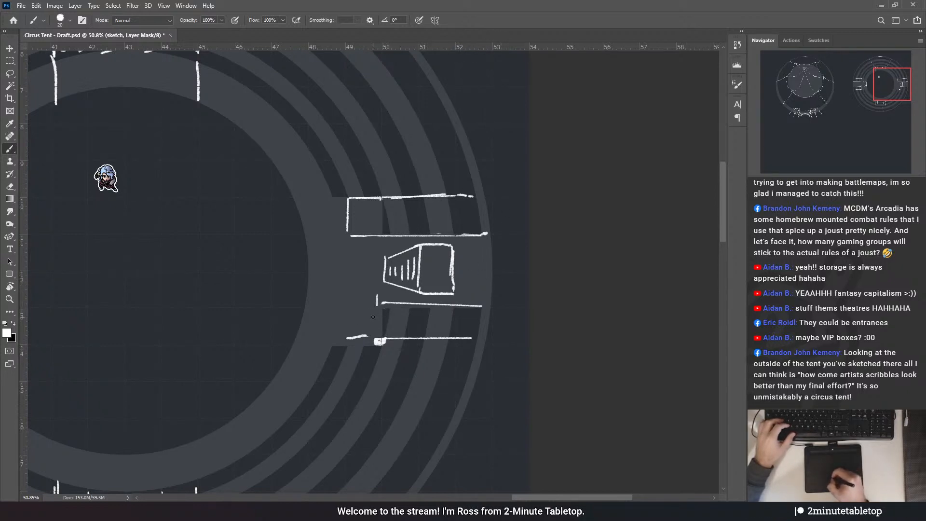
mouse_move(346, 305)
mouse_down()
mouse_move(381, 305)
mouse_move(360, 330)
mouse_up()
key(e)
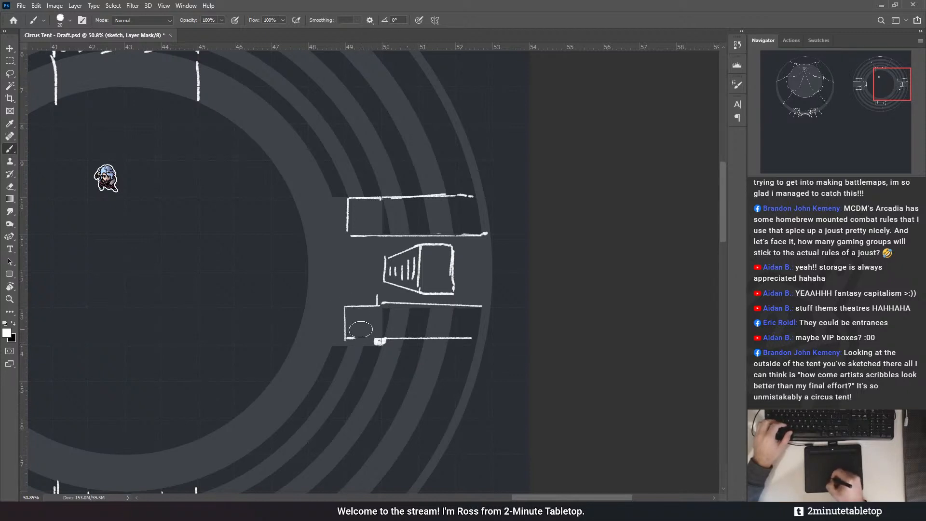
key(b)
shift+click(477, 306)
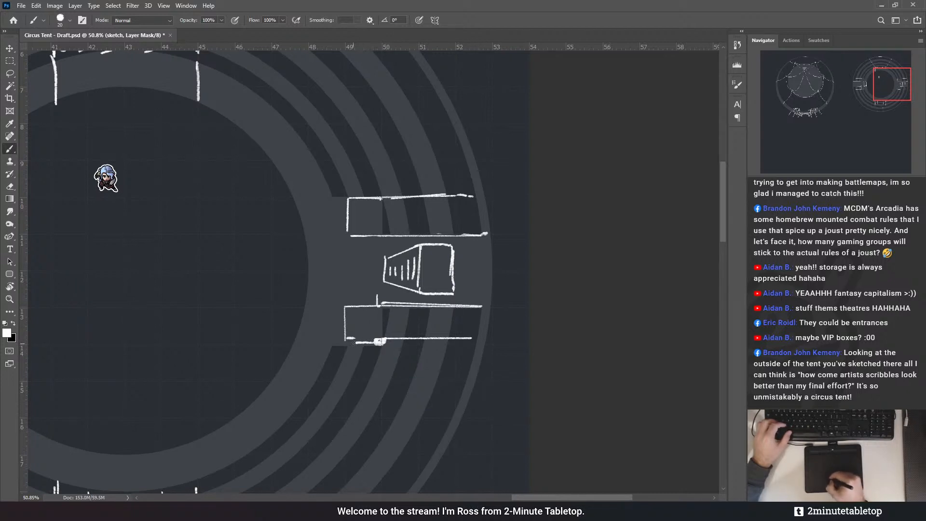
shift+click(473, 343)
key(e)
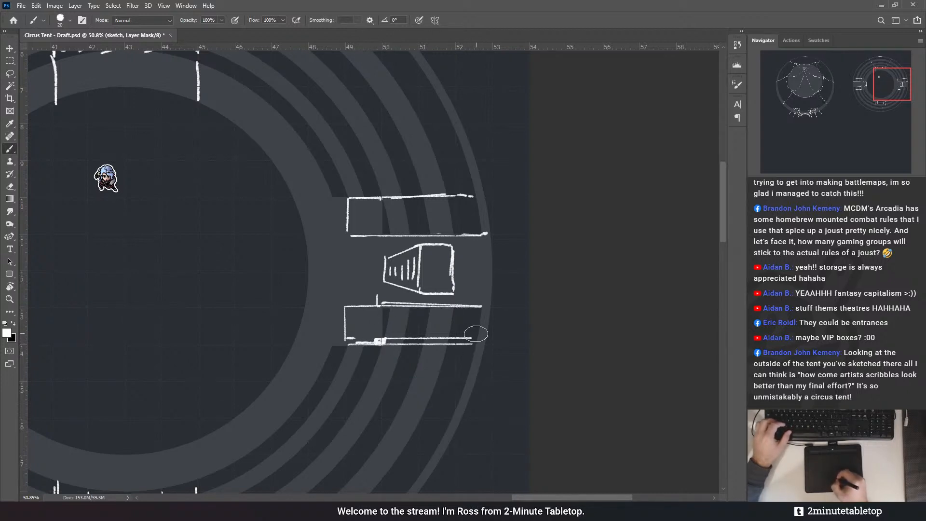
drag(476, 334, 382, 332)
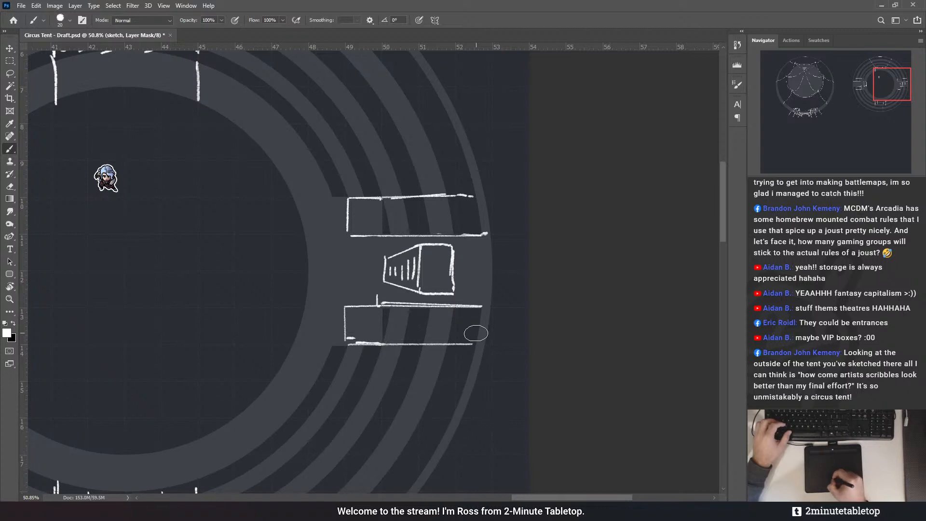
- Sketch curved seating-tier strokes rising from the outer part of the right entrance's upper wall block
scroll(556, 252, down, 1)
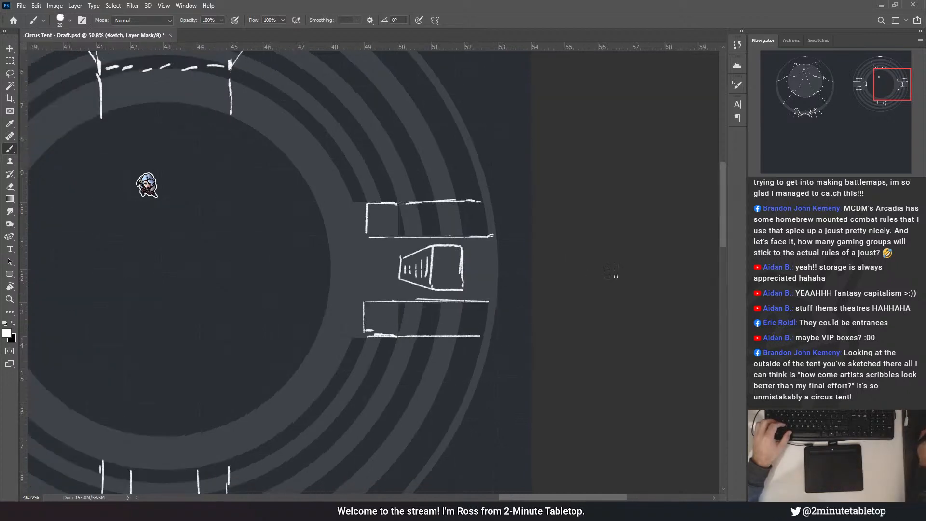
scroll(616, 276, down, 5)
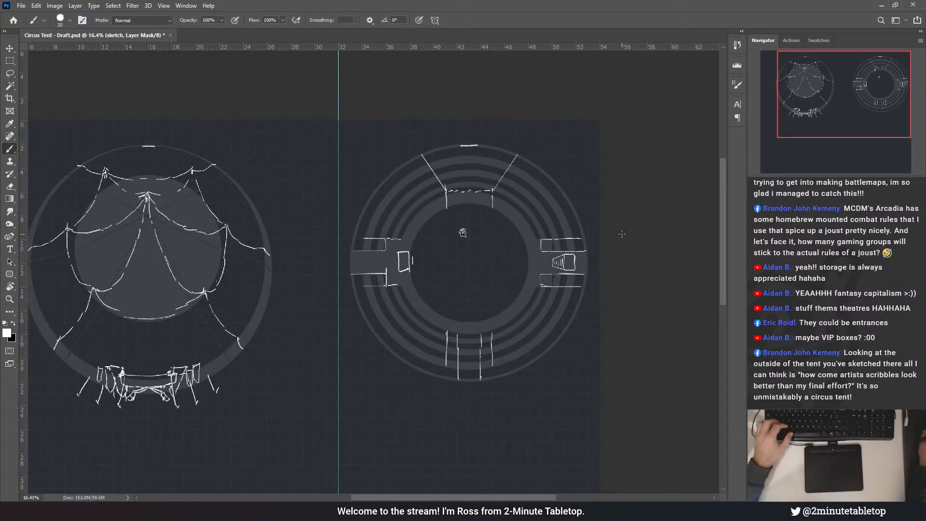
scroll(560, 266, up, 5)
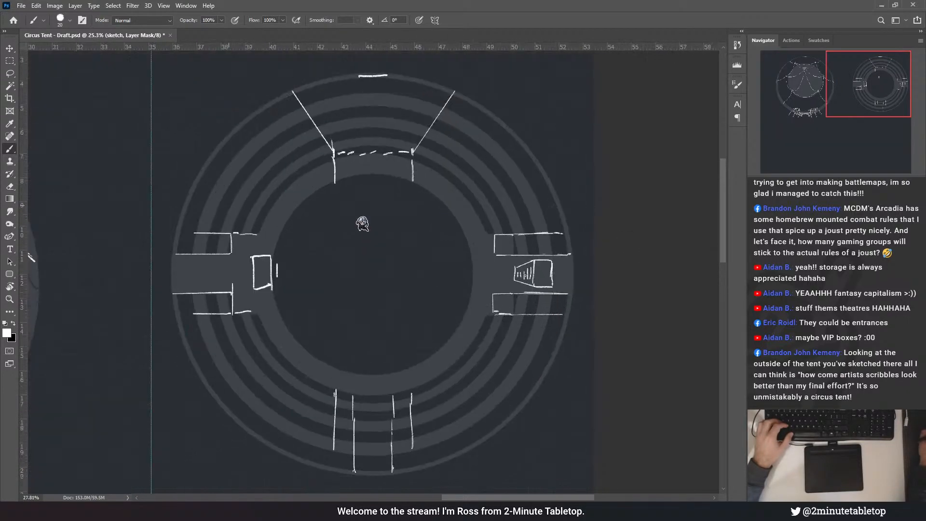
scroll(552, 273, up, 1)
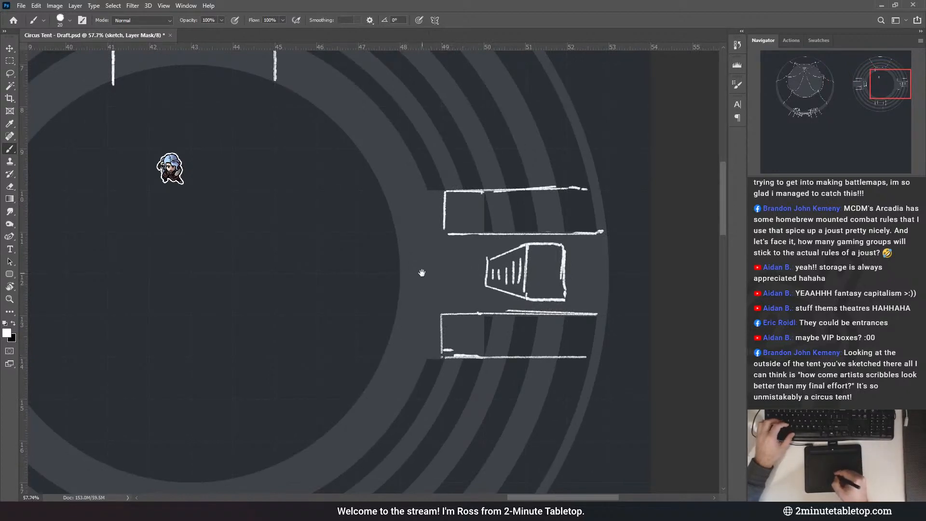
drag(453, 300, 448, 265)
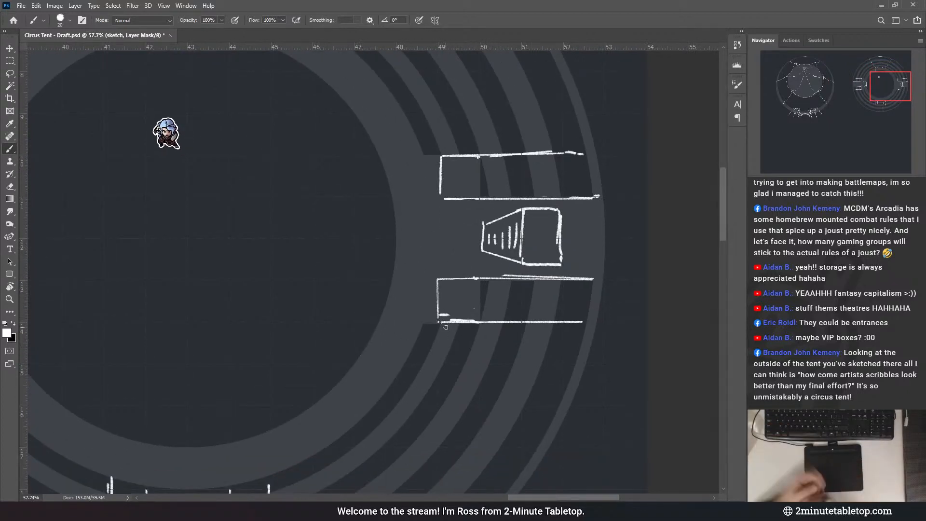
drag(493, 106, 443, 258)
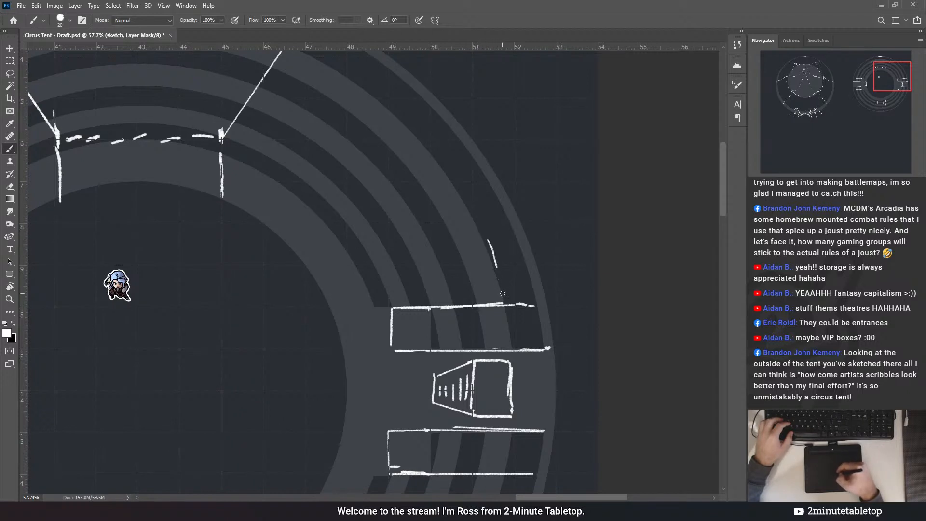
drag(495, 256, 505, 293)
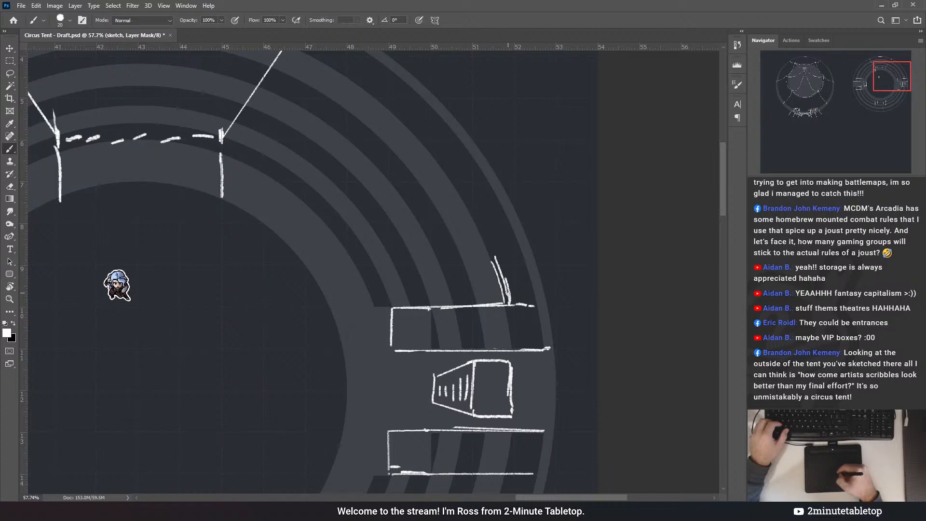
drag(508, 293, 497, 257)
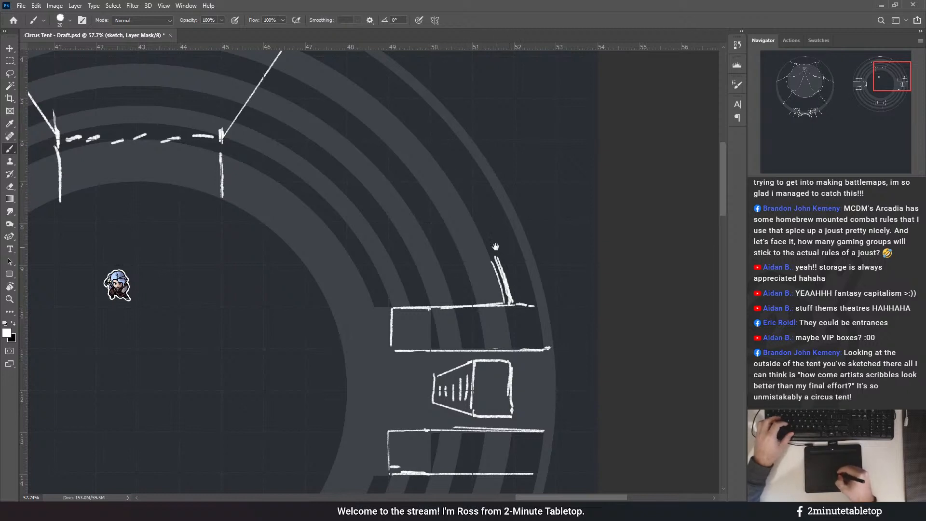
- Trim the outermost tier strokes and add progressively shorter tier lines along the upper wall block toward the arena
key(e)
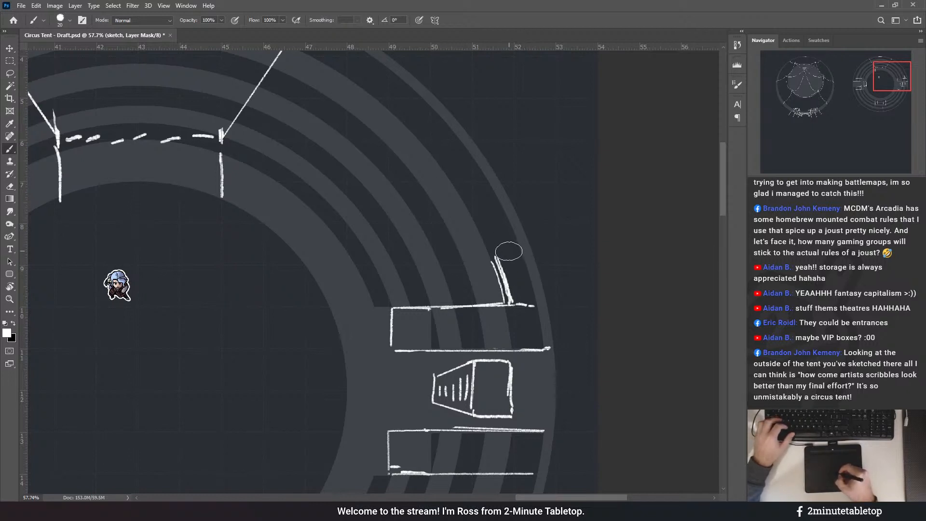
mouse_move(509, 251)
mouse_down()
mouse_move(520, 283)
mouse_move(500, 260)
mouse_up()
key(b)
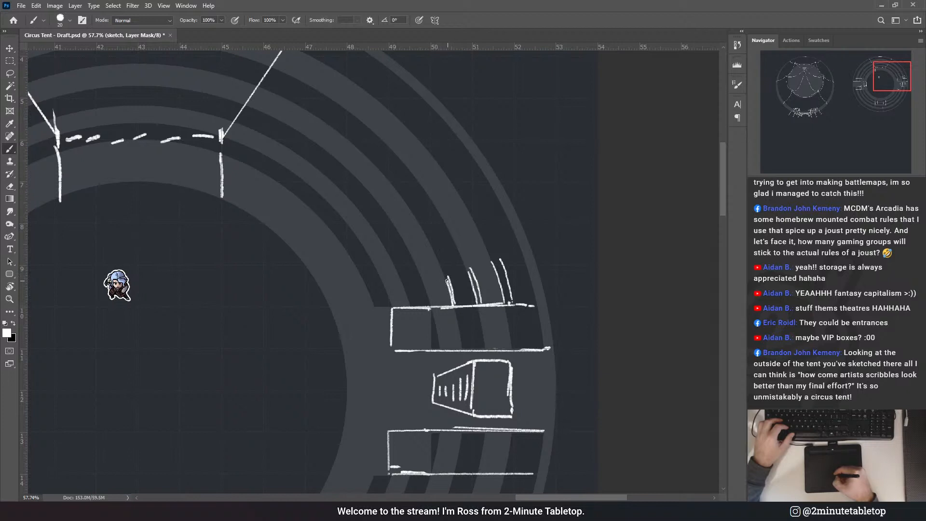
drag(408, 305, 406, 292)
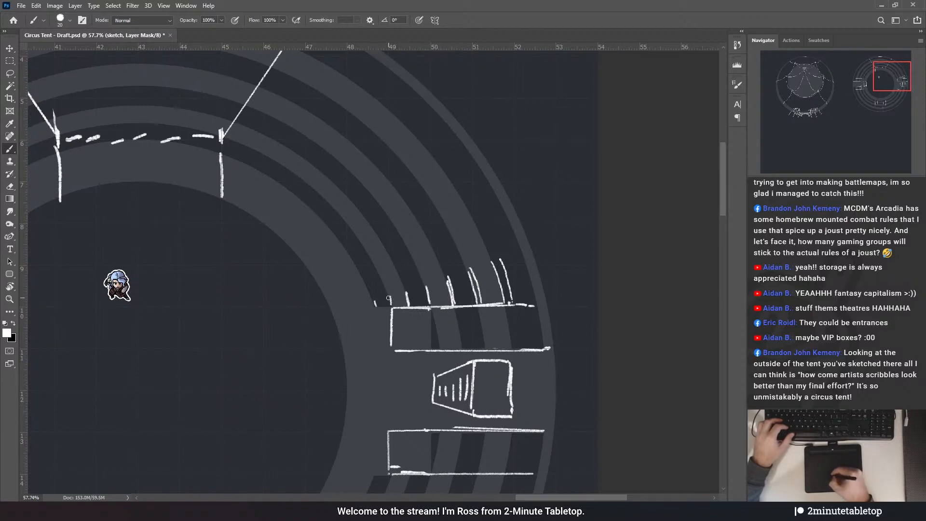
- On the major form layer, paint grey along the left slanted wall and dashed front line of the wedge-shaped area above the arena
drag(500, 220, 542, 253)
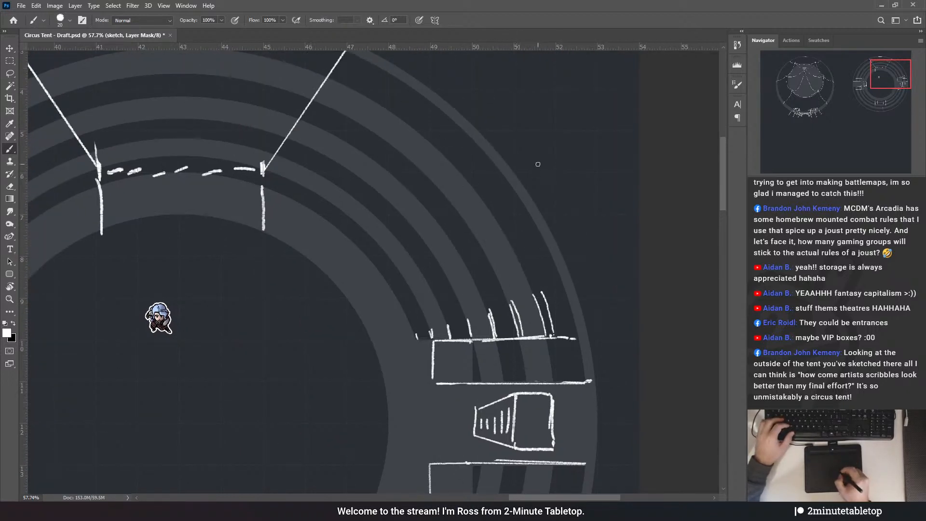
scroll(517, 201, down, 3)
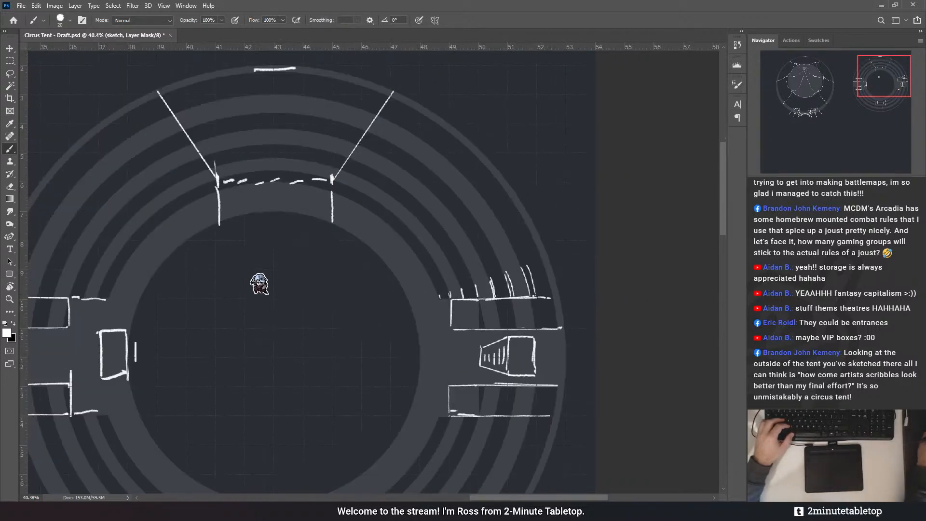
click(803, 333)
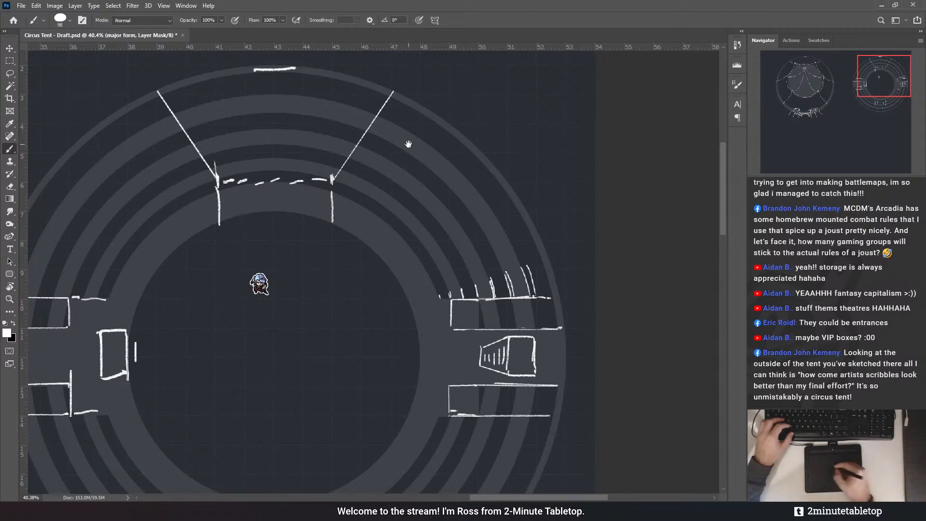
drag(360, 148, 448, 235)
mouse_move(349, 163)
mouse_down()
mouse_move(254, 182)
mouse_move(291, 216)
mouse_up()
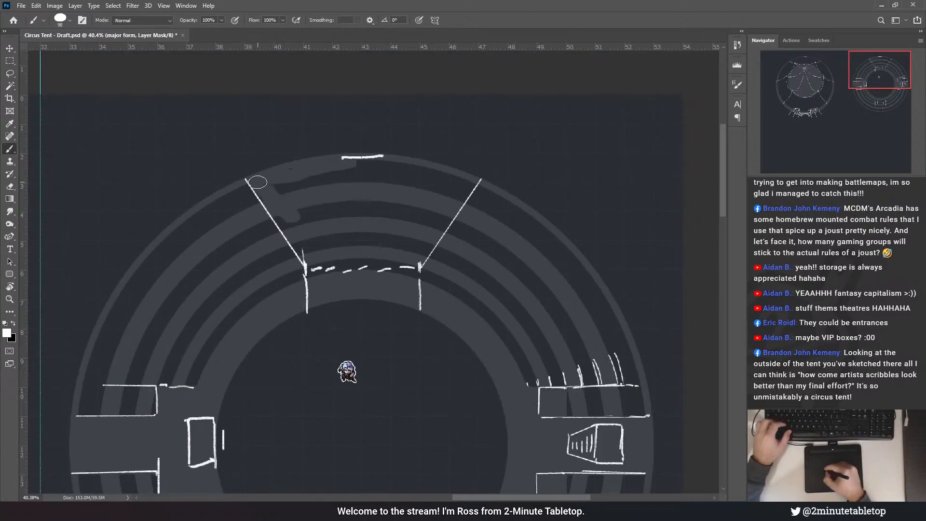
mouse_move(312, 259)
mouse_down()
mouse_move(287, 223)
mouse_move(322, 270)
mouse_move(399, 267)
mouse_up()
drag(317, 267, 410, 269)
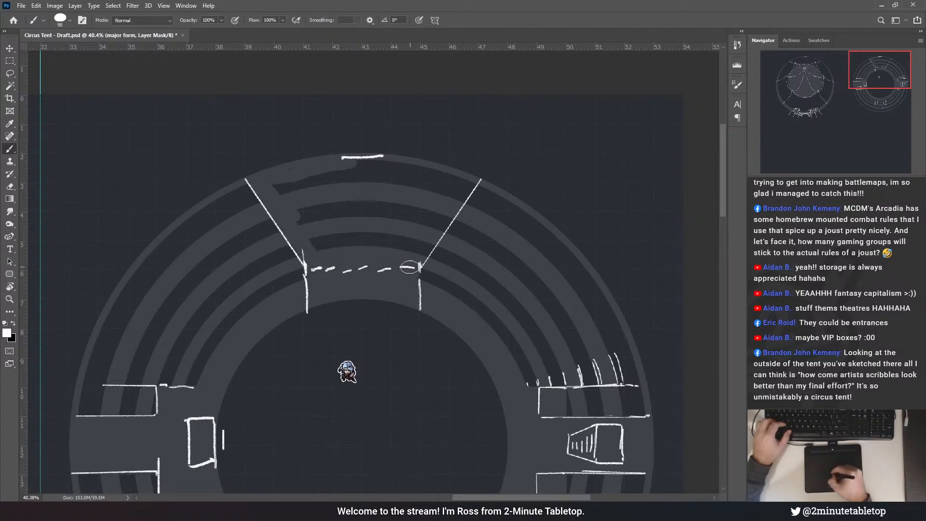
- Paint along the right slanted wall and outer rim of the upper wedge, and fill its interior solid grey
click(421, 252)
shift+click(469, 183)
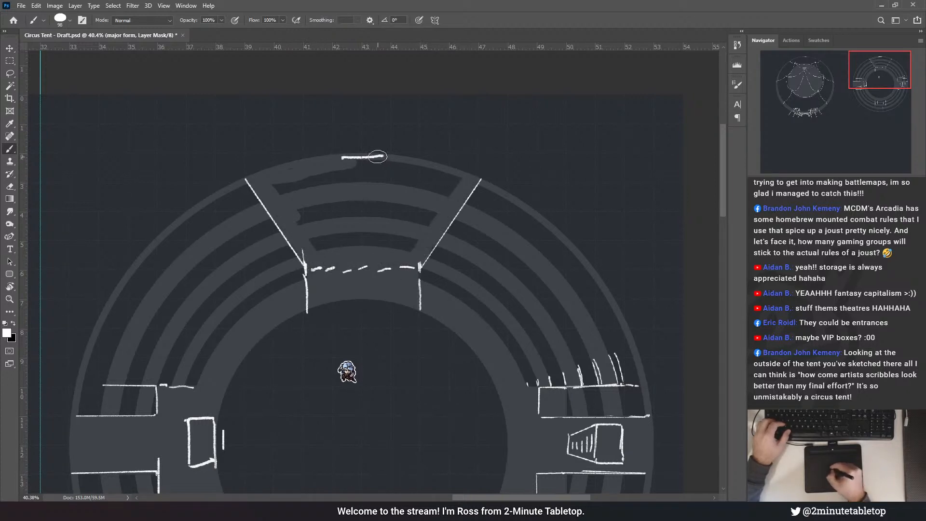
shift+click(347, 162)
shift+click(298, 171)
mouse_move(377, 161)
mouse_down()
mouse_move(426, 166)
mouse_move(431, 205)
mouse_move(335, 176)
mouse_move(288, 190)
mouse_move(302, 215)
mouse_move(315, 219)
mouse_move(323, 207)
mouse_move(369, 238)
mouse_move(415, 241)
mouse_move(428, 220)
mouse_up()
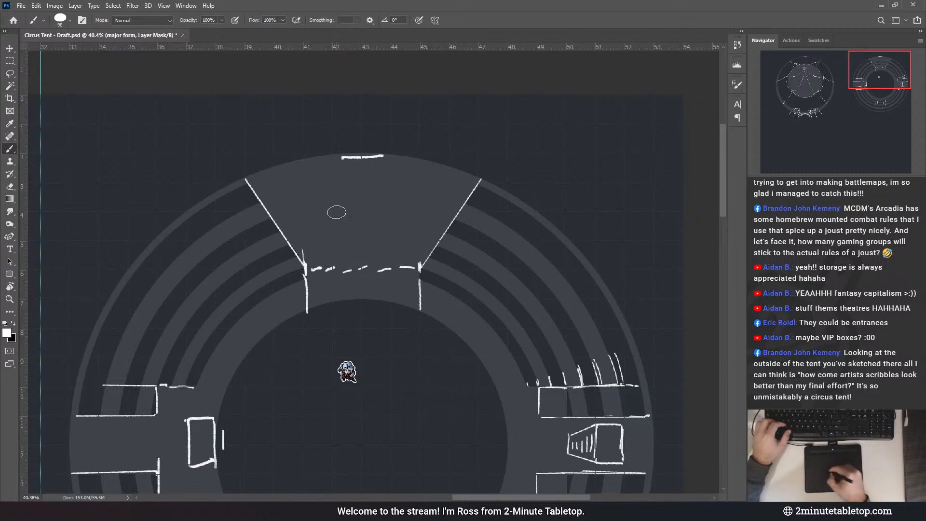
- Fill the corridor below the arena with grey between its two inner wall lines, out to the tent's rim
drag(430, 169, 424, 39)
drag(395, 419, 395, 172)
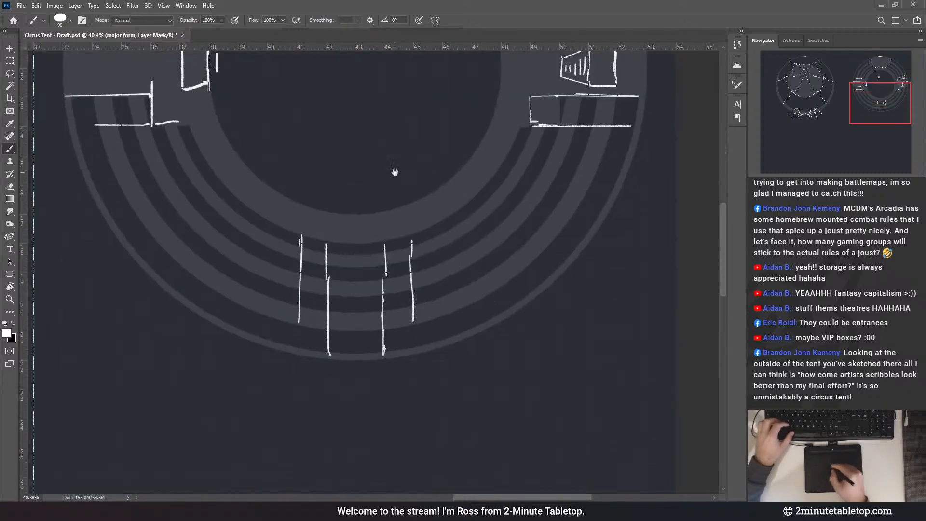
mouse_move(337, 232)
mouse_down()
mouse_move(342, 346)
mouse_move(375, 352)
mouse_move(377, 247)
mouse_move(364, 236)
mouse_up()
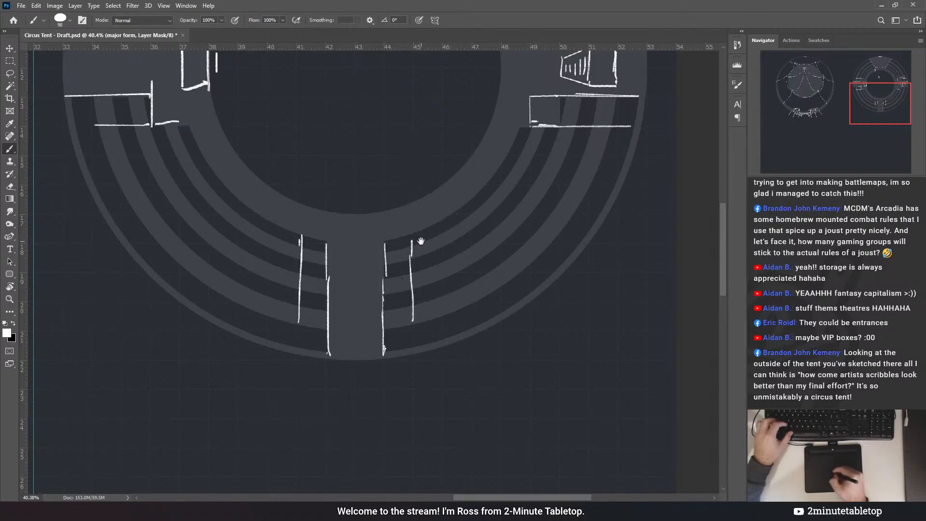
drag(400, 165, 405, 316)
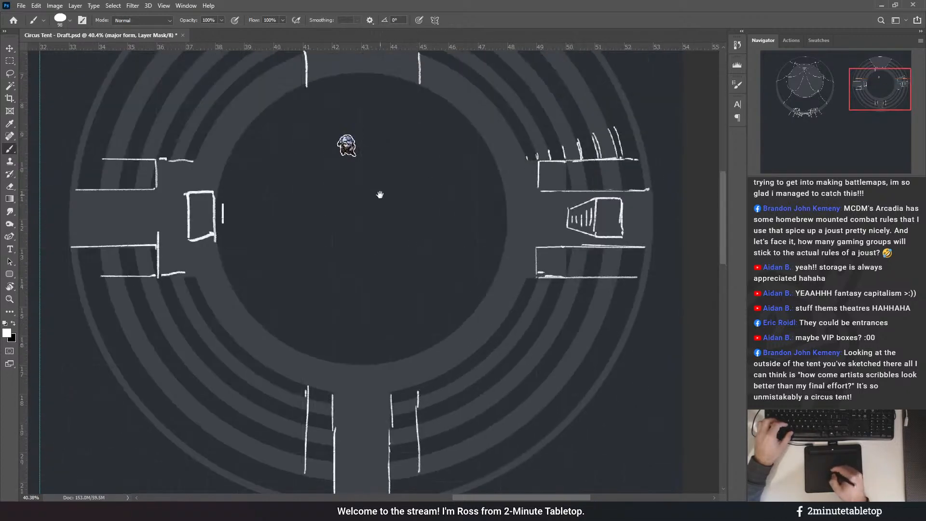
- Toggle the major form layer's visibility off and on to review the filled areas across the whole arena plan
scroll(393, 322, down, 5)
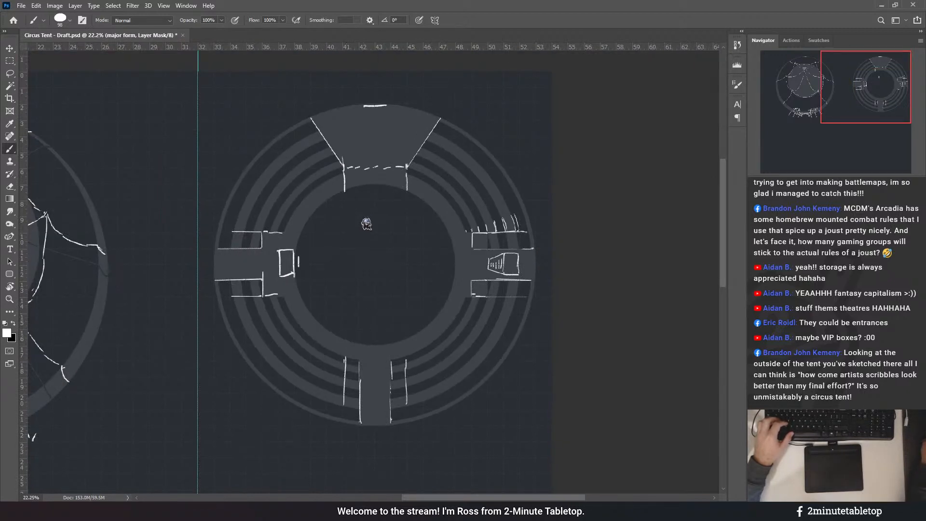
key(ctrl+comma)
key(ctrl+comma)
mouse_move(309, 170)
mouse_down()
mouse_move(309, 198)
mouse_move(304, 175)
mouse_up()
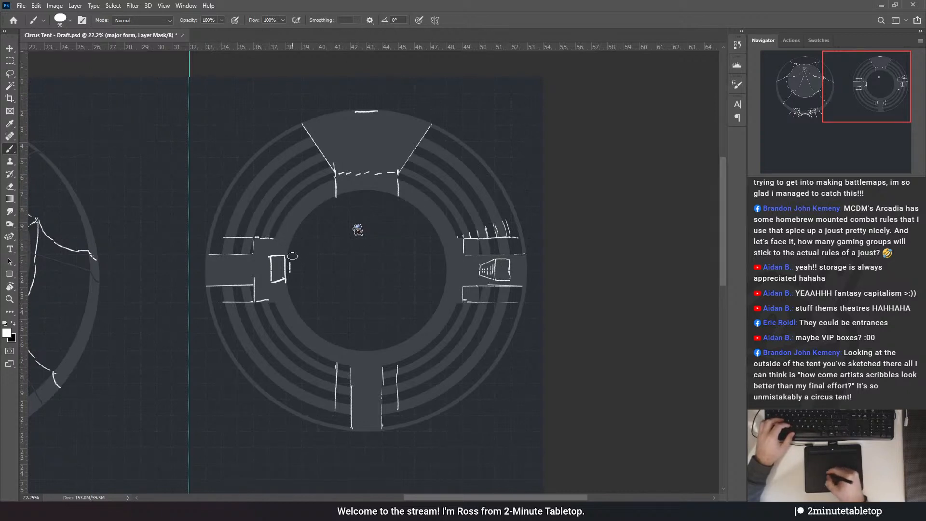
key(space)
drag(514, 237, 480, 241)
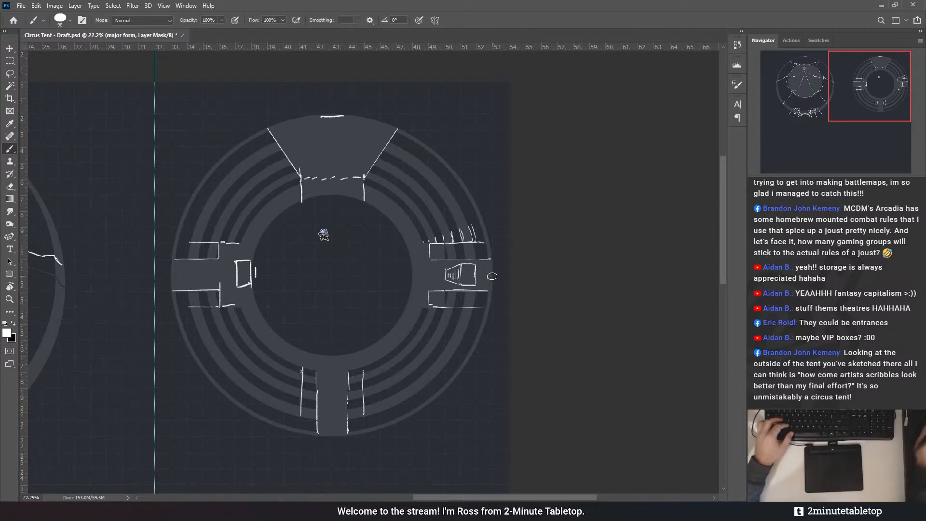
- On the sketch layer, erase the tread lines inside the tapered stairs of the right-hand corridor, keeping the outline
scroll(448, 289, up, 2)
scroll(434, 252, up, 1)
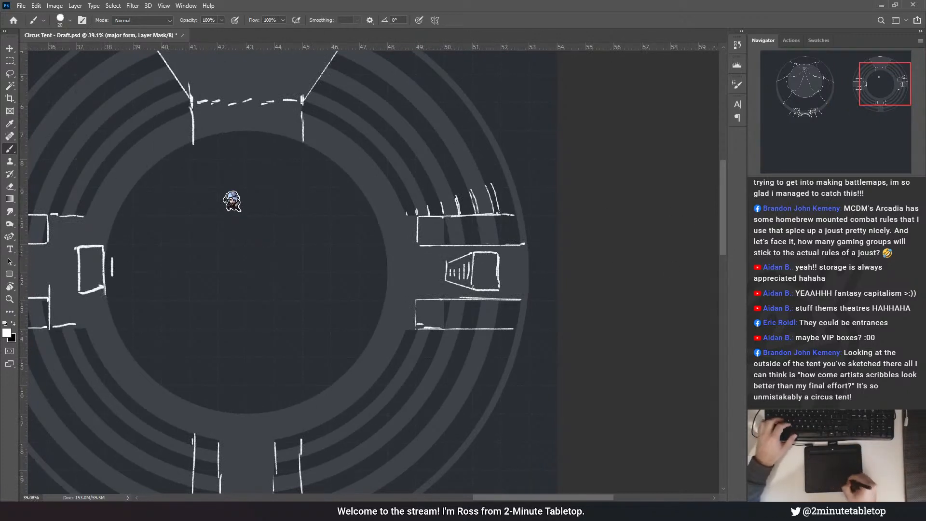
key(alt+bracketright)
key(e)
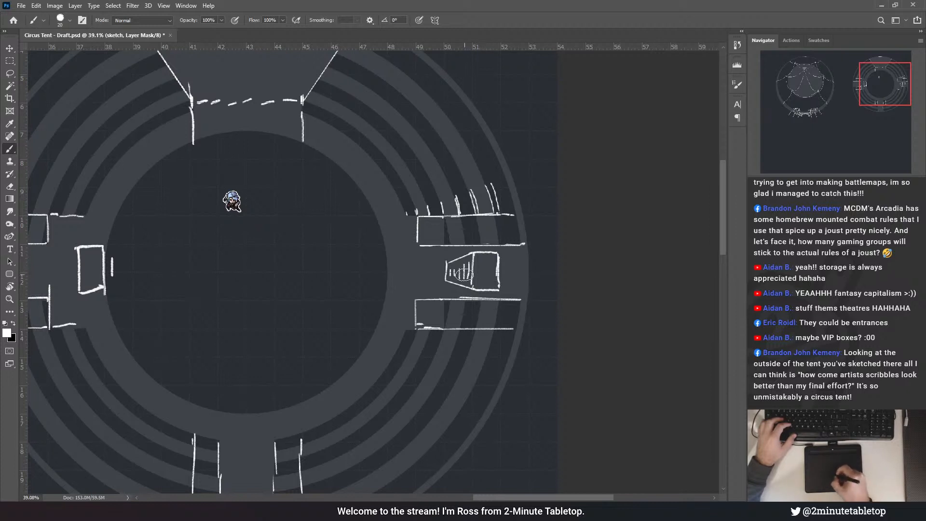
drag(464, 267, 462, 266)
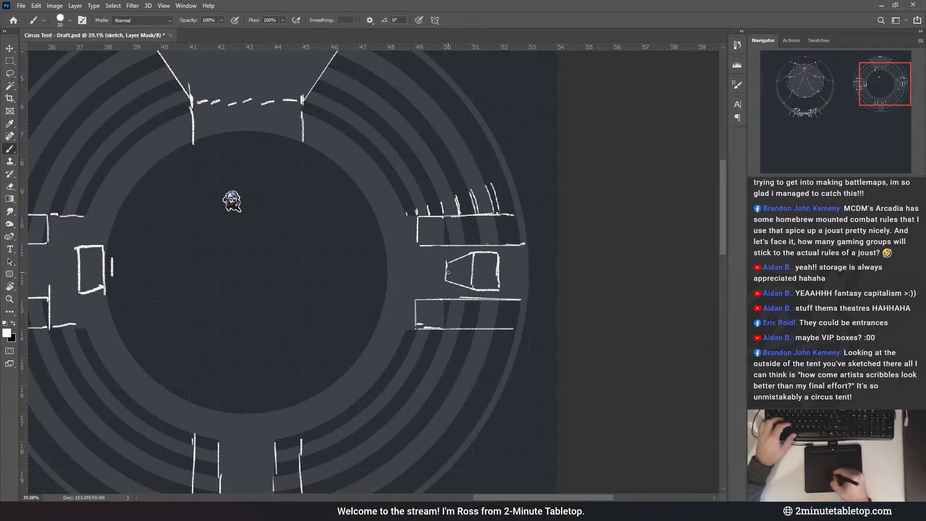
drag(494, 245, 450, 264)
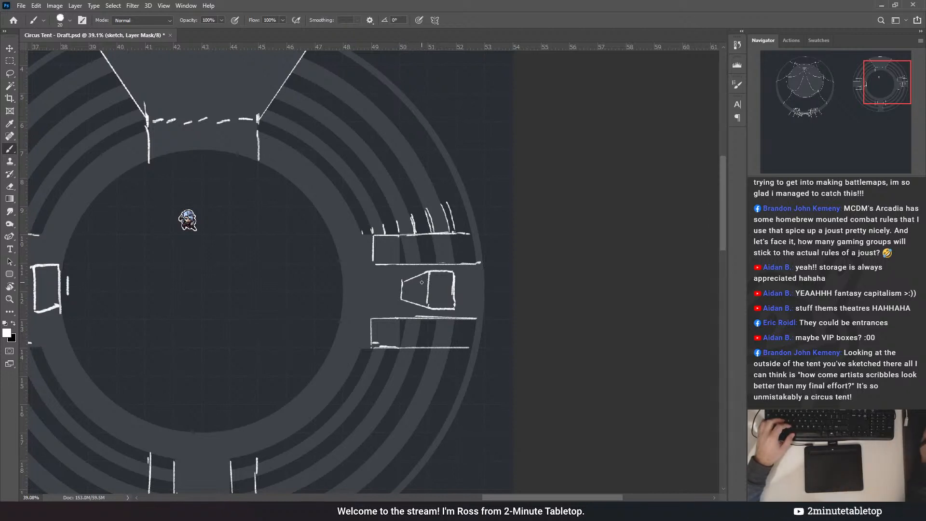
scroll(439, 288, down, 2)
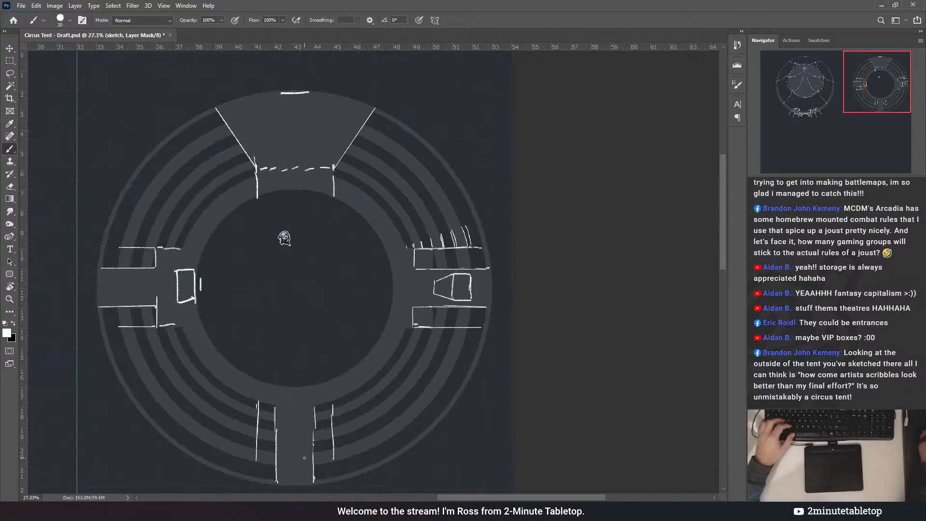
scroll(151, 332, down, 1)
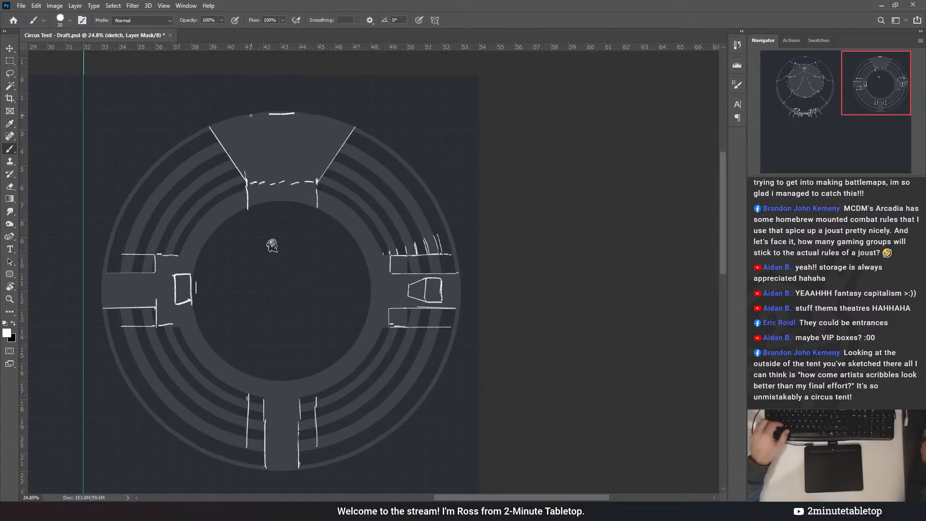
- Draw a curved line across the upper wedge just inside the outer rim, and erase the short thick bar at its crown
scroll(225, 123, up, 3)
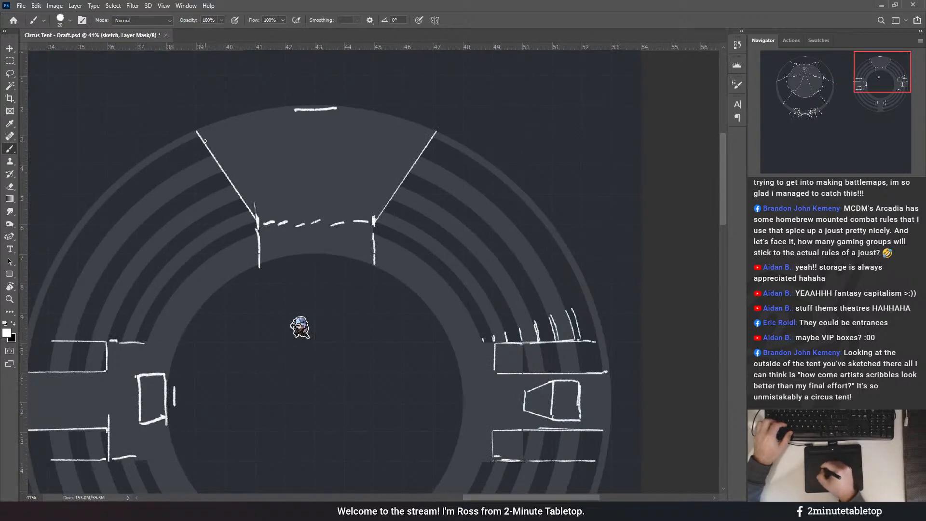
shift+click(264, 123)
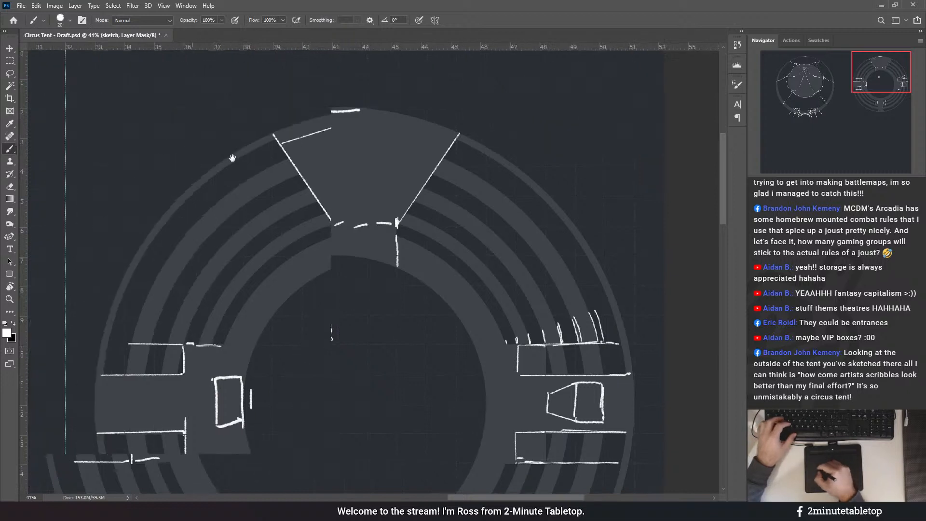
drag(232, 155, 348, 174)
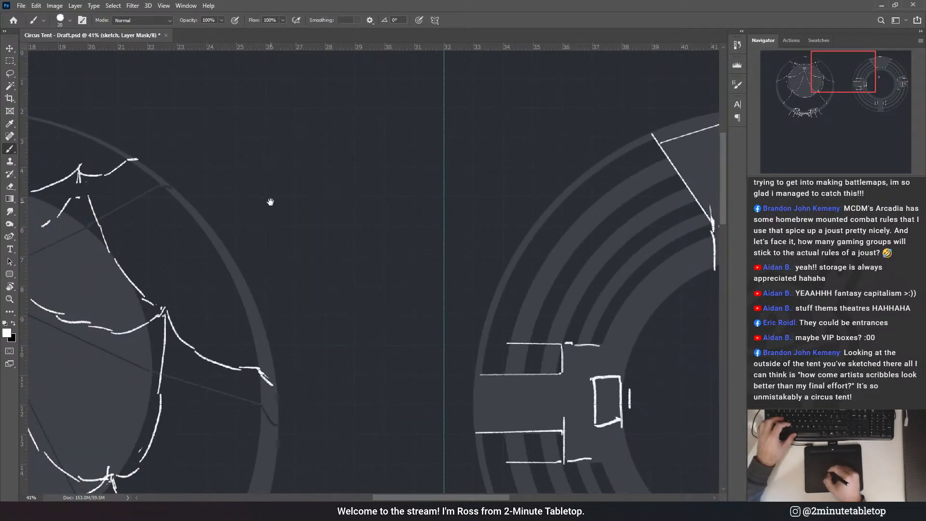
mouse_move(545, 155)
mouse_down()
mouse_move(363, 159)
mouse_move(269, 189)
mouse_up()
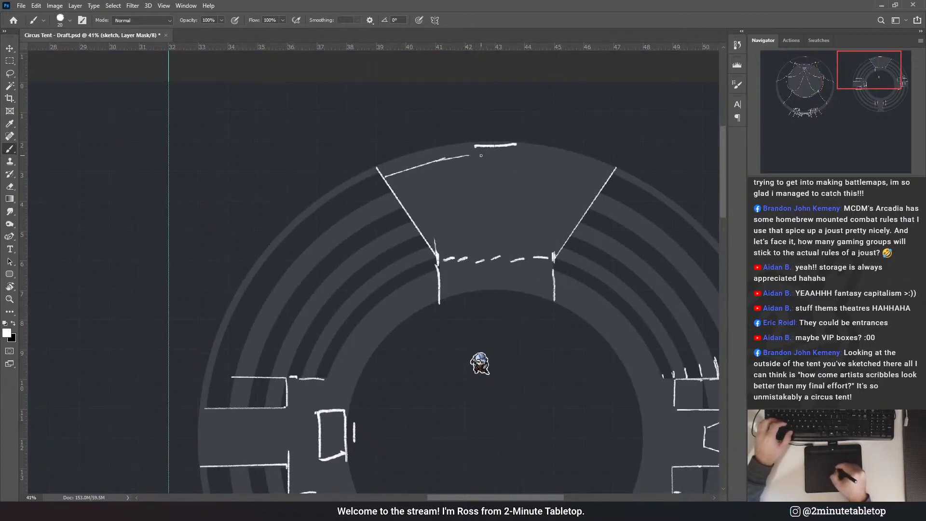
drag(481, 155, 516, 154)
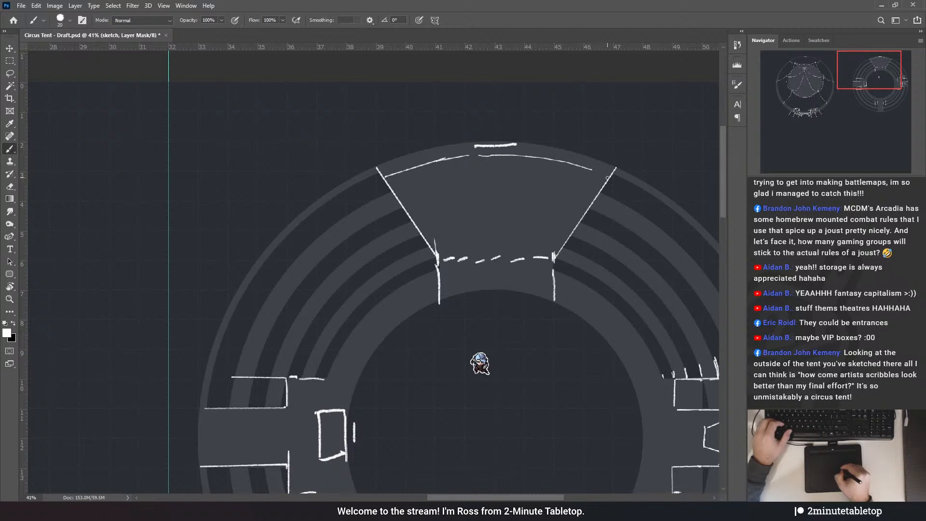
drag(607, 177, 610, 177)
key(e)
drag(515, 146, 485, 145)
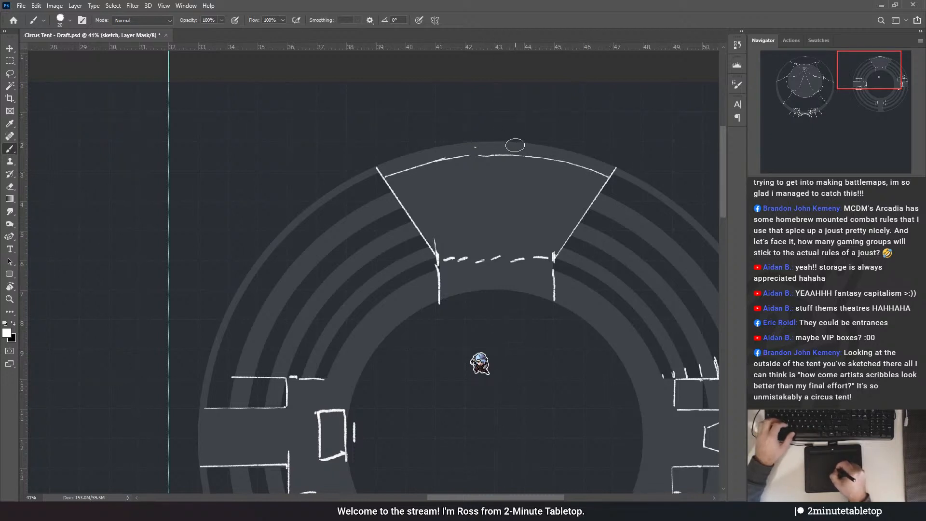
- Mark a doorway at the middle of the wedge's curved outer wall with two short posts and a shallow pointed peak between them
drag(533, 110, 496, 139)
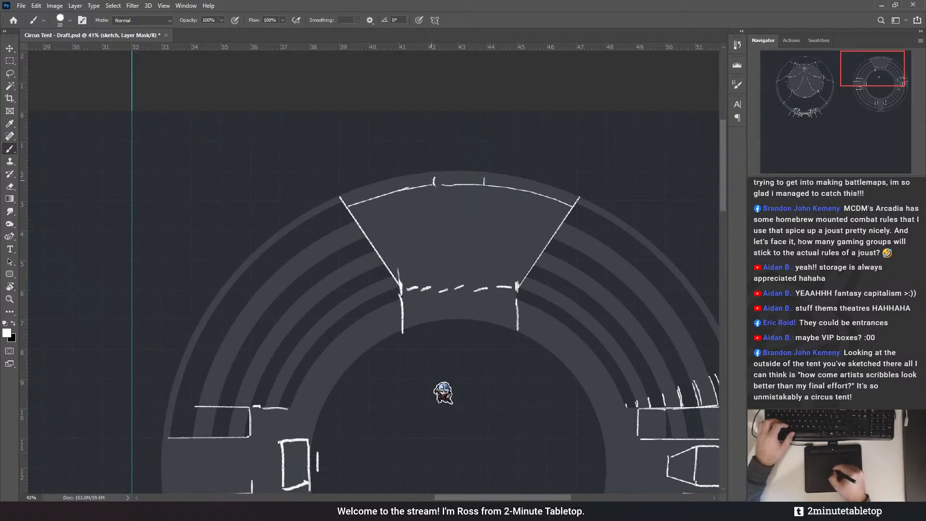
drag(434, 183, 461, 172)
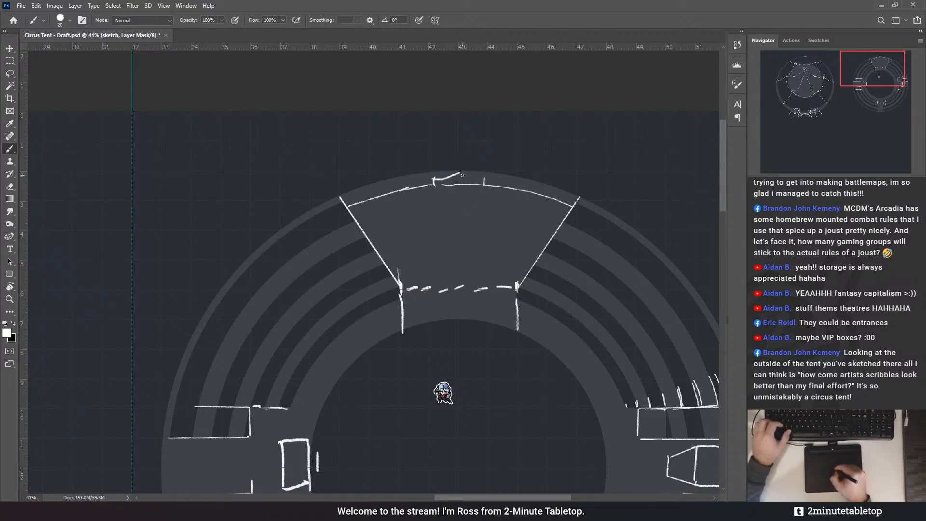
key(ctrl+z)
drag(464, 175, 484, 179)
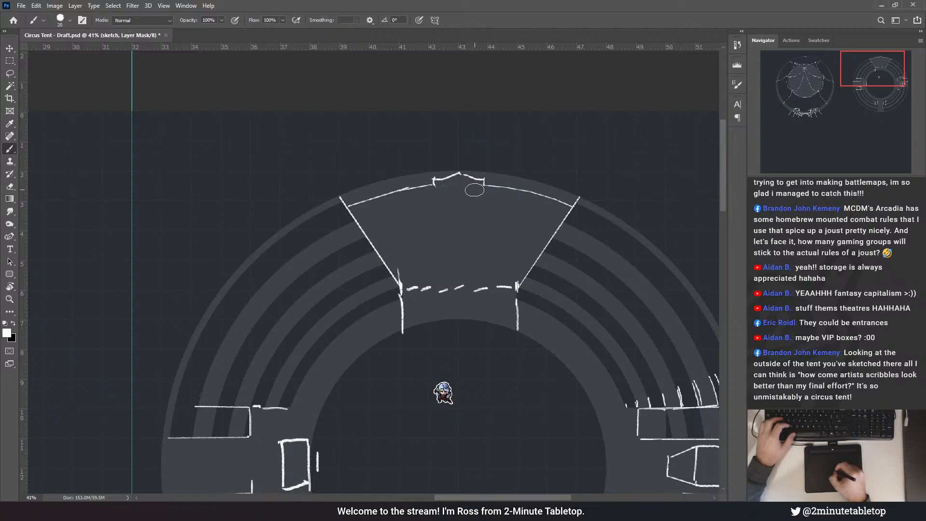
- Try sketching a line and short angled curtain marks across the outer end of the lower corridor
drag(481, 348, 499, 173)
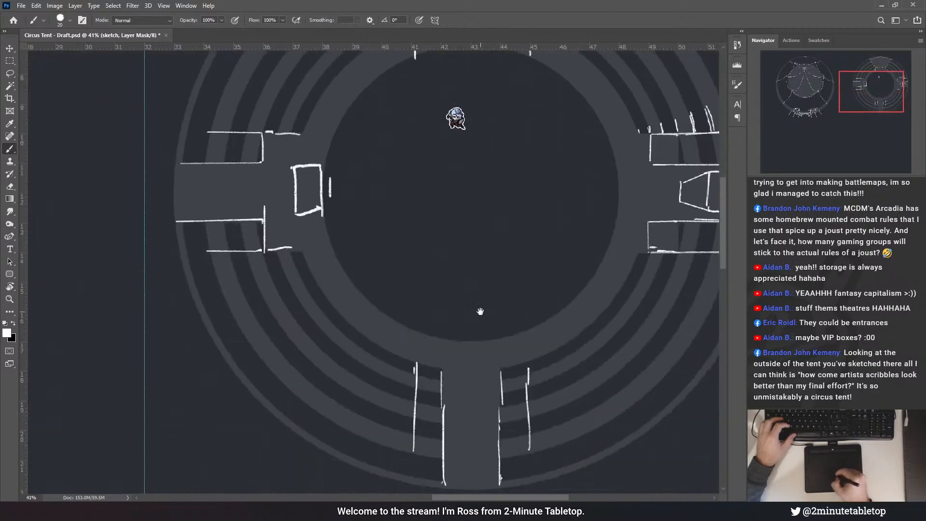
drag(479, 312, 488, 171)
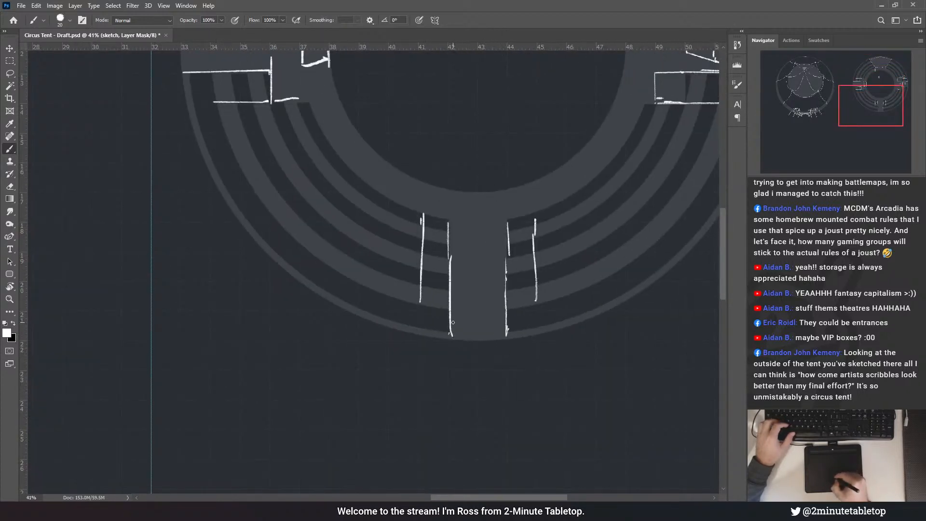
drag(451, 324, 485, 328)
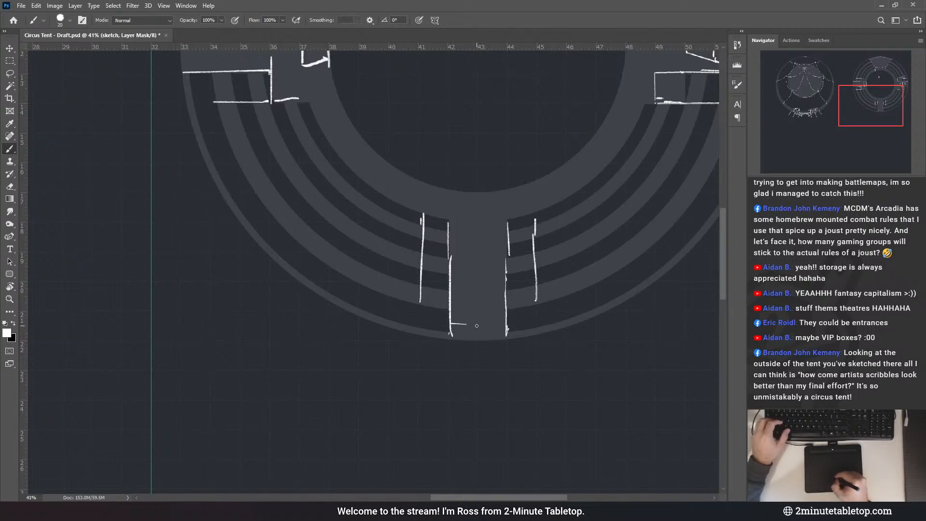
key(e)
drag(474, 323, 467, 323)
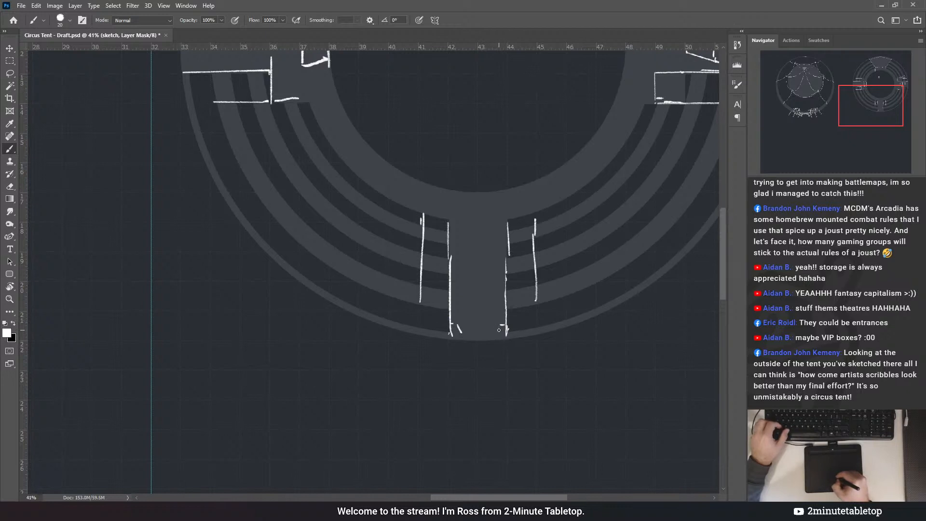
mouse_move(500, 325)
mouse_down()
mouse_move(461, 332)
mouse_move(475, 336)
mouse_up()
- Sketch a sloping canopy line outside the rim on each side of the lower entrance and trim their inner ends
drag(492, 270, 746, 276)
drag(427, 231, 695, 238)
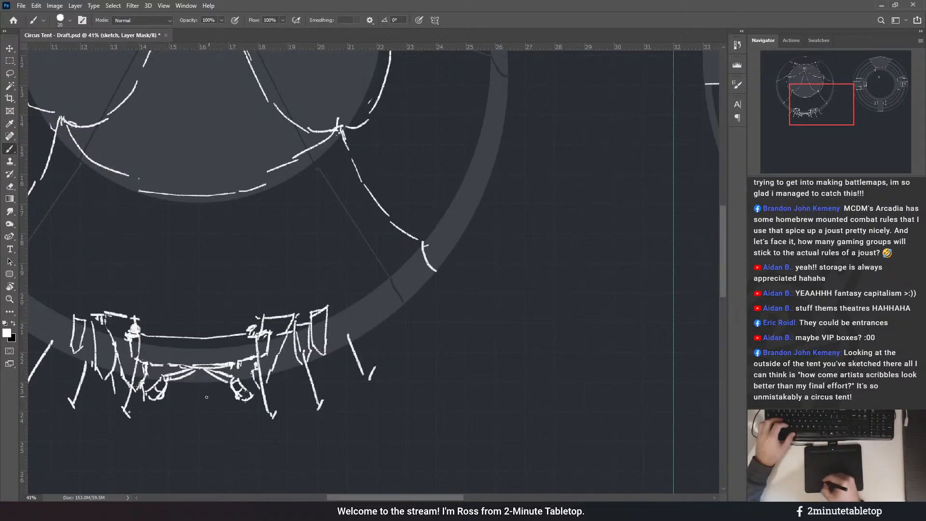
drag(471, 343, 203, 258)
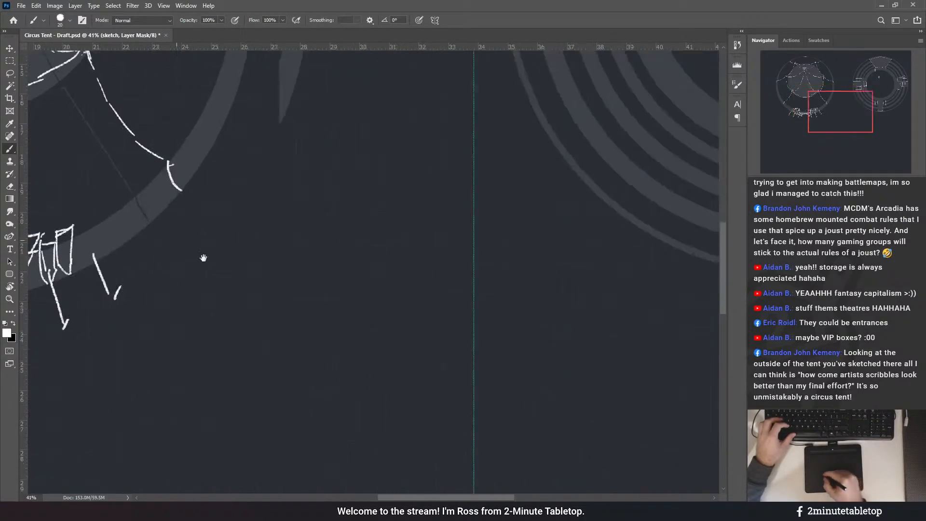
drag(434, 257, 190, 278)
drag(582, 253, 540, 267)
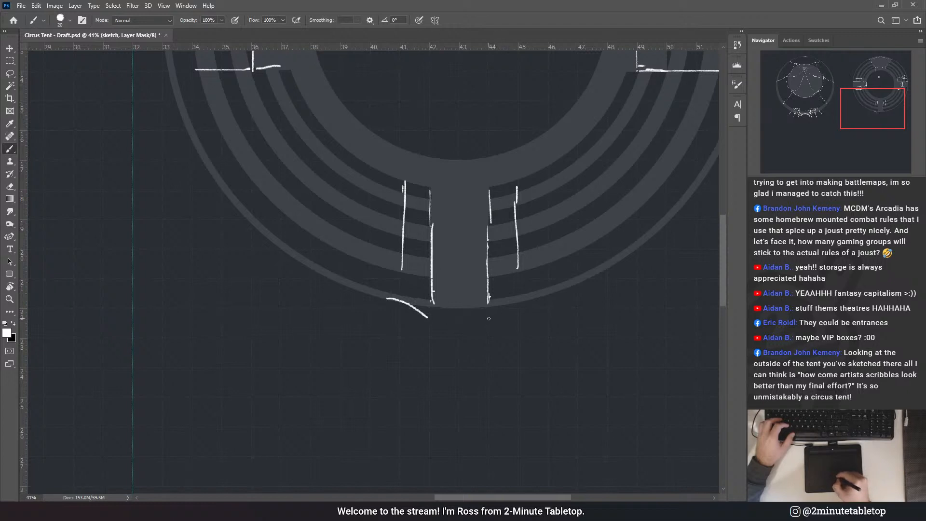
drag(531, 298, 542, 296)
click(433, 320)
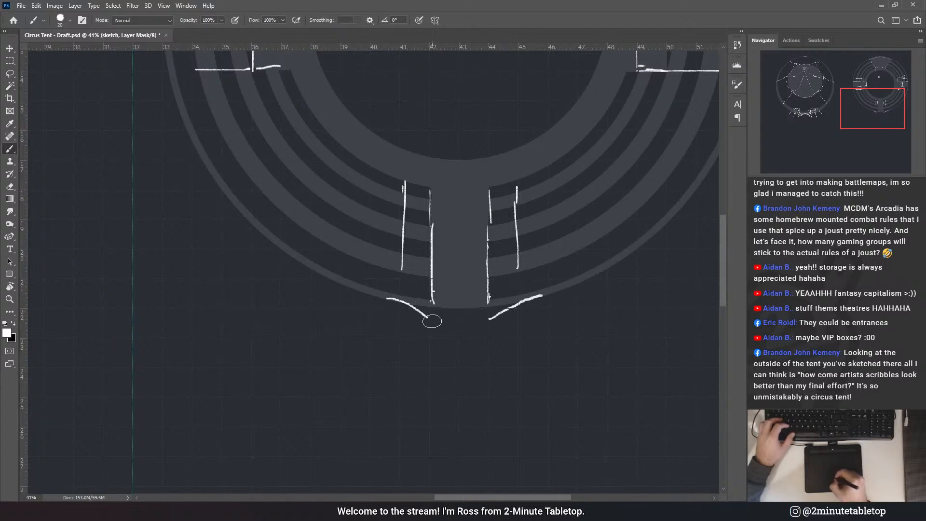
click(487, 320)
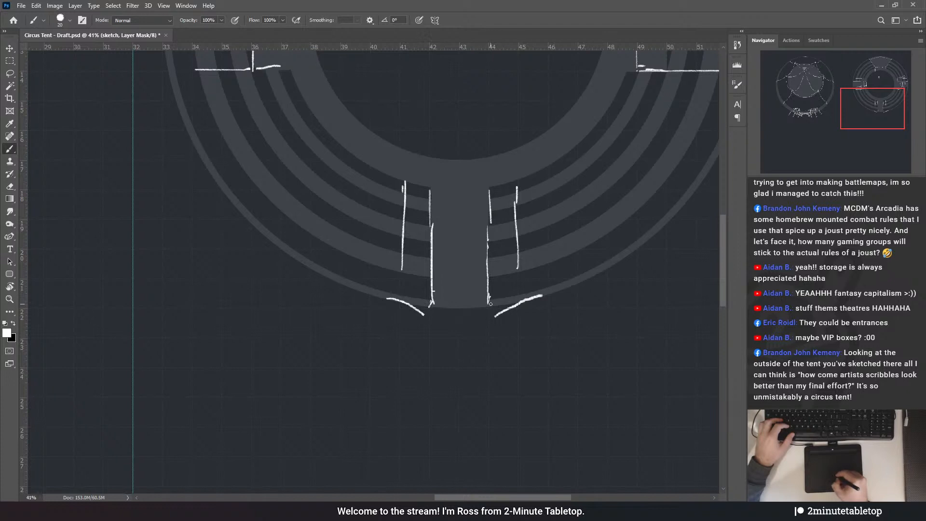
- Sketch a shallow V across the lower entrance from the corridor walls, and extend the outer canopy lines to its tip
mouse_move(490, 302)
mouse_down()
mouse_move(500, 318)
mouse_move(430, 306)
mouse_up()
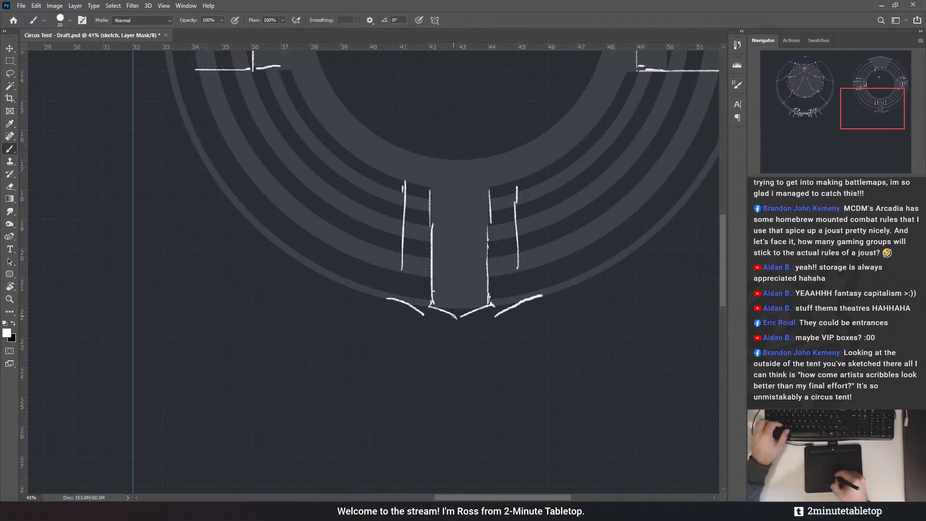
click(460, 319)
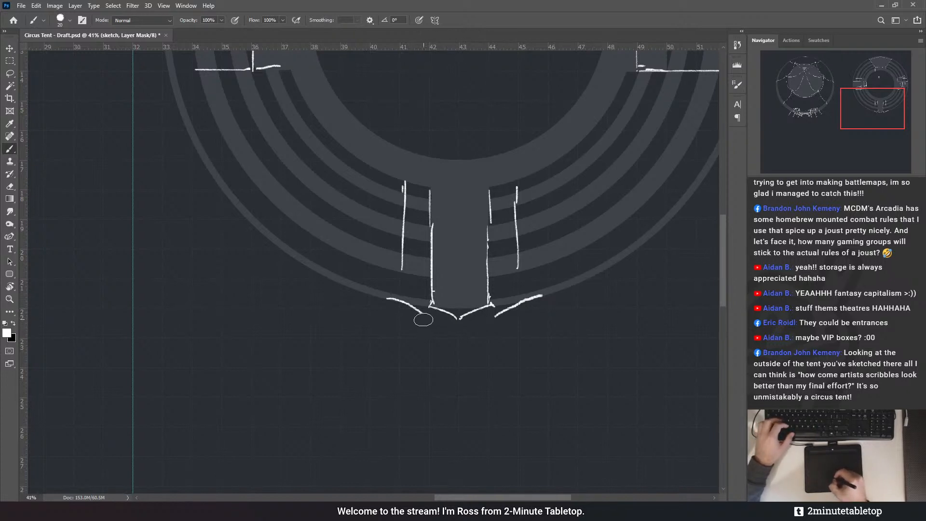
drag(423, 318, 413, 308)
mouse_move(499, 315)
mouse_down()
mouse_move(460, 321)
mouse_move(510, 306)
mouse_up()
drag(402, 302, 460, 318)
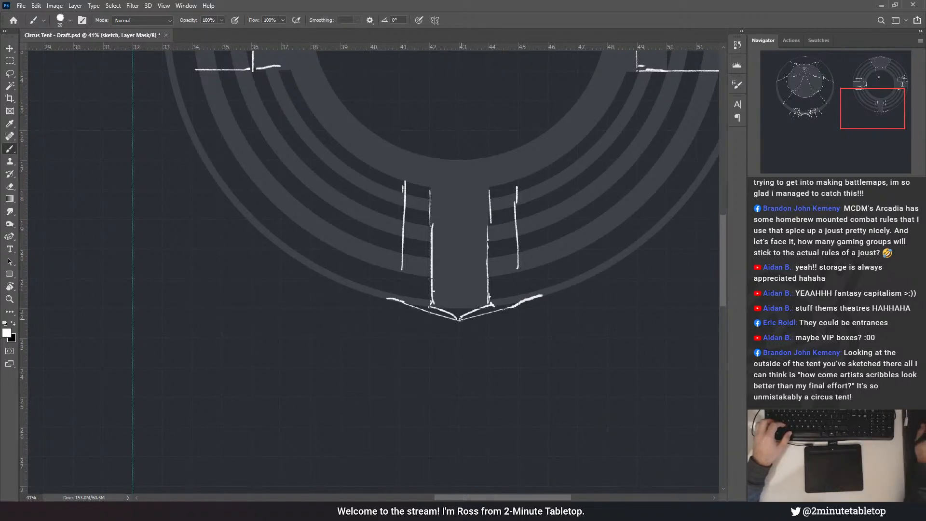
- Remove the pointed canopy and its side lines from outside the lower entrance of the arena plan
key(ctrl+0)
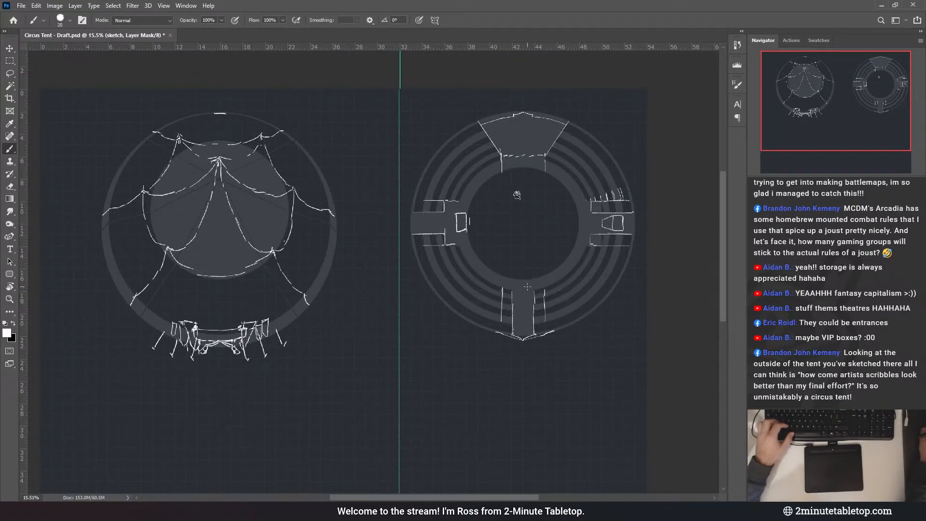
scroll(574, 288, up, 4)
scroll(565, 414, down, 4)
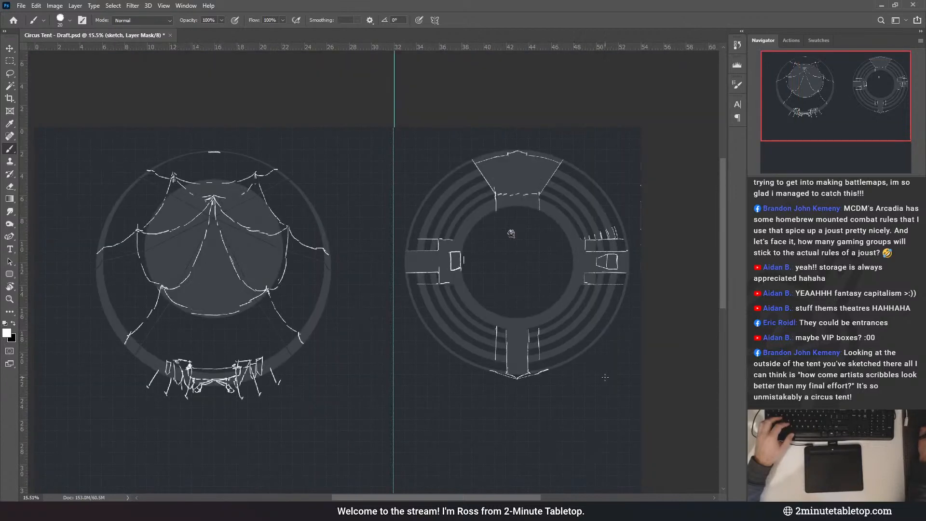
scroll(511, 233, down, 3)
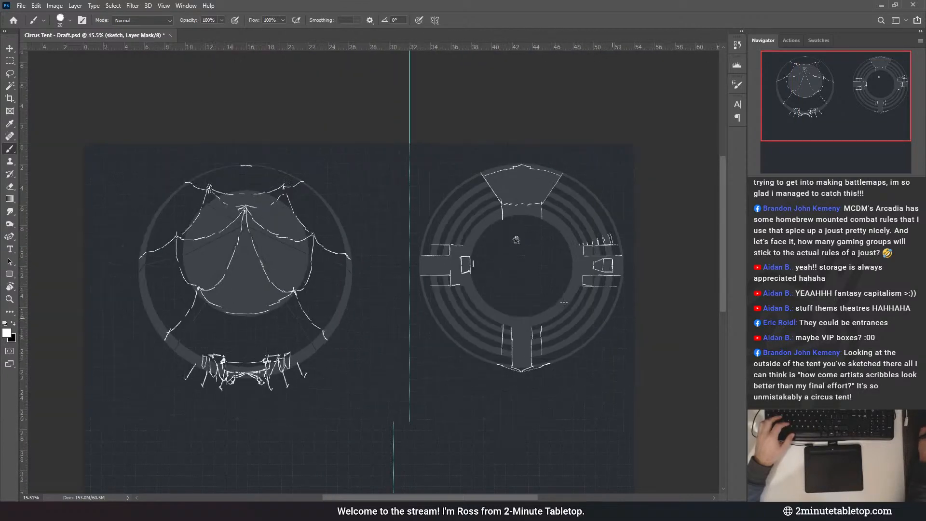
scroll(526, 232, up, 3)
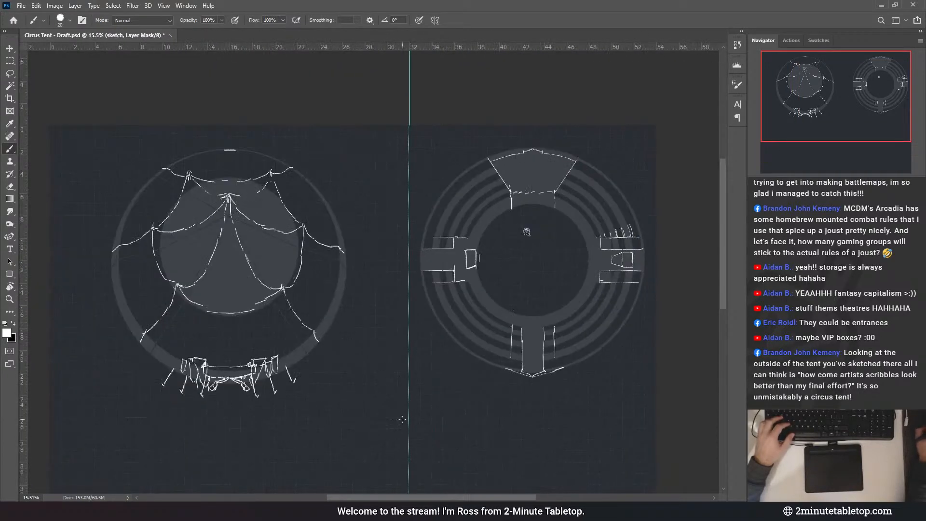
scroll(541, 249, up, 2)
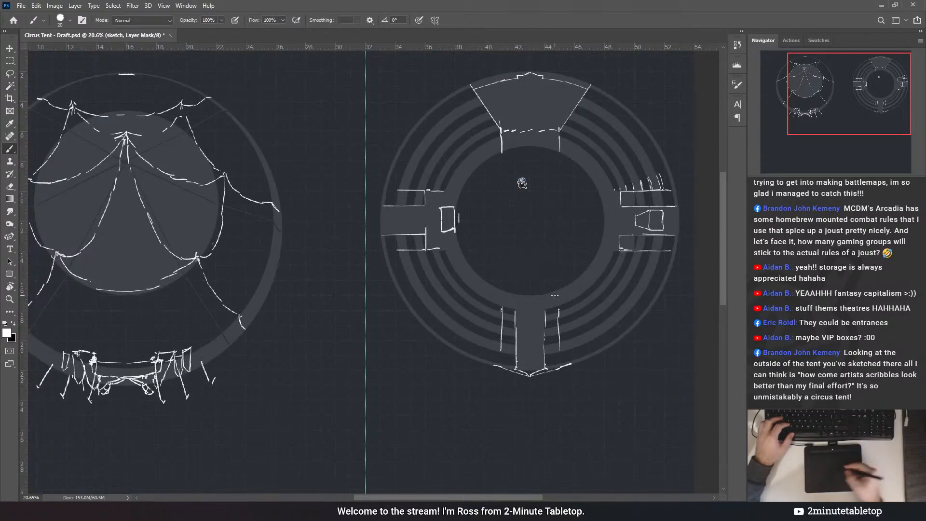
key(ctrl+z)
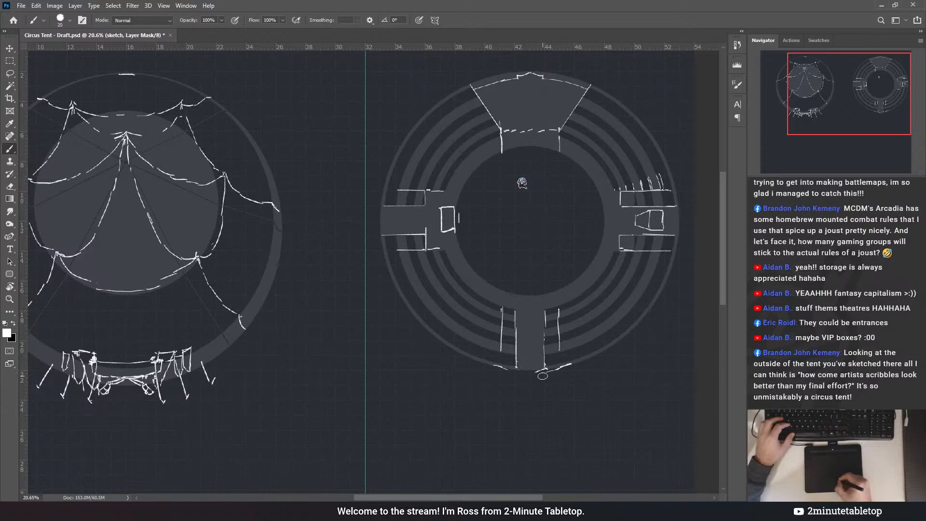
key(ctrl+z)
key(ctrl+z)
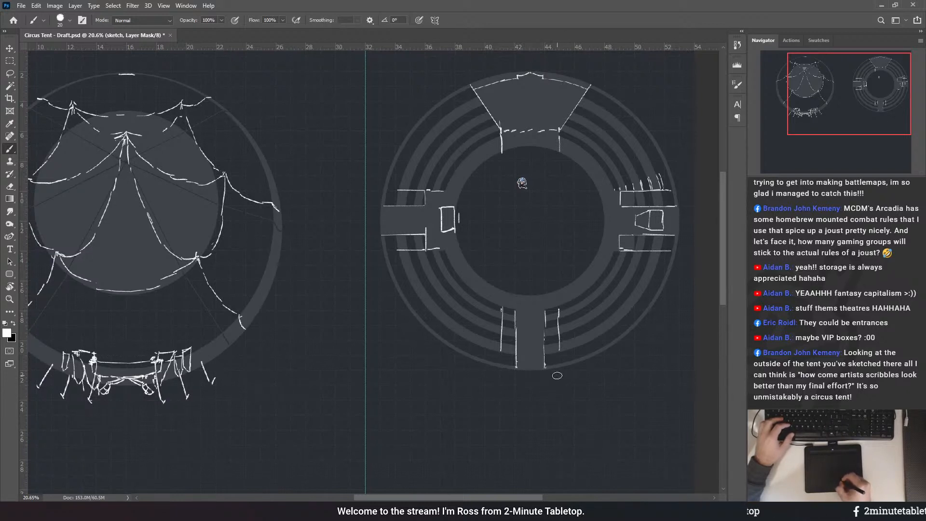
- Draw a thin closing line along the rim across the outer end of the lower corridor
scroll(541, 350, up, 3)
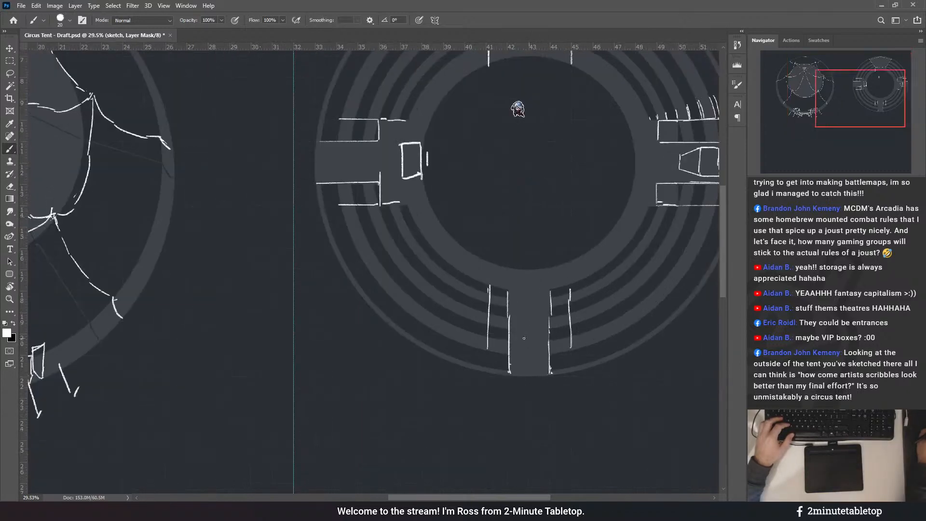
mouse_move(567, 320)
mouse_down()
mouse_move(463, 304)
mouse_move(463, 266)
mouse_up()
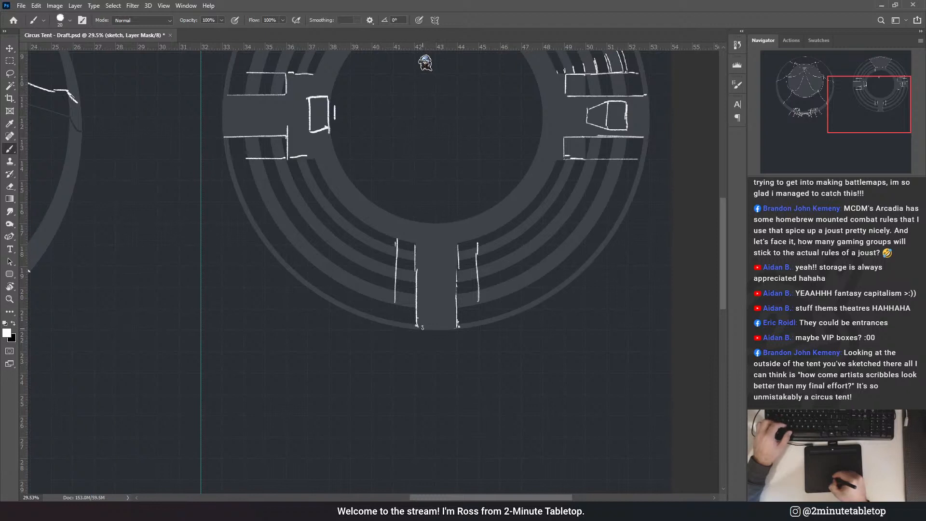
drag(423, 328, 451, 323)
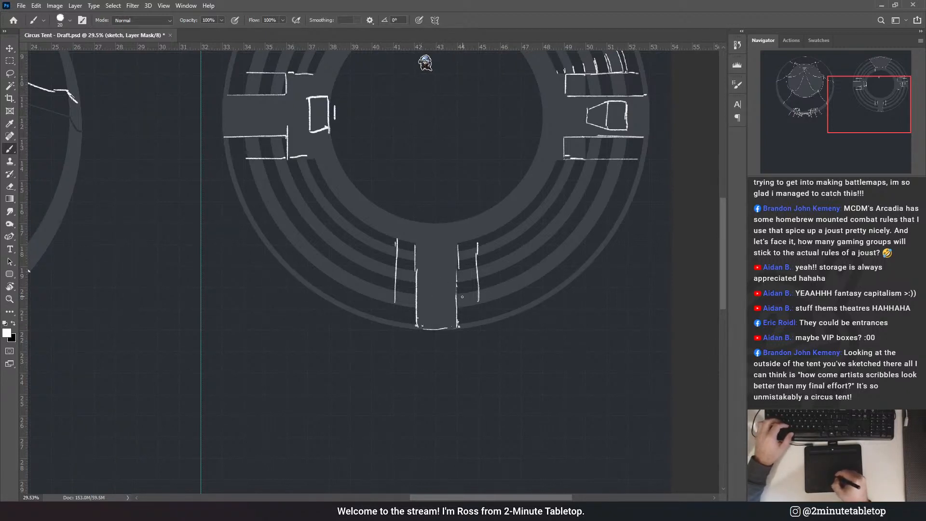
- Rotate the whole image 180° and clear the closing line between the entrance corridor's walls at the rim
scroll(461, 301, down, 3)
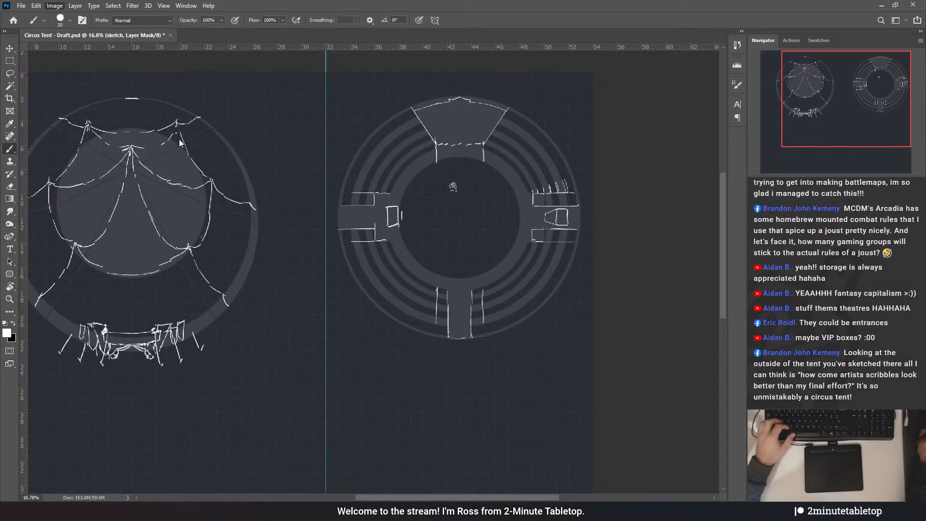
scroll(512, 154, down, 3)
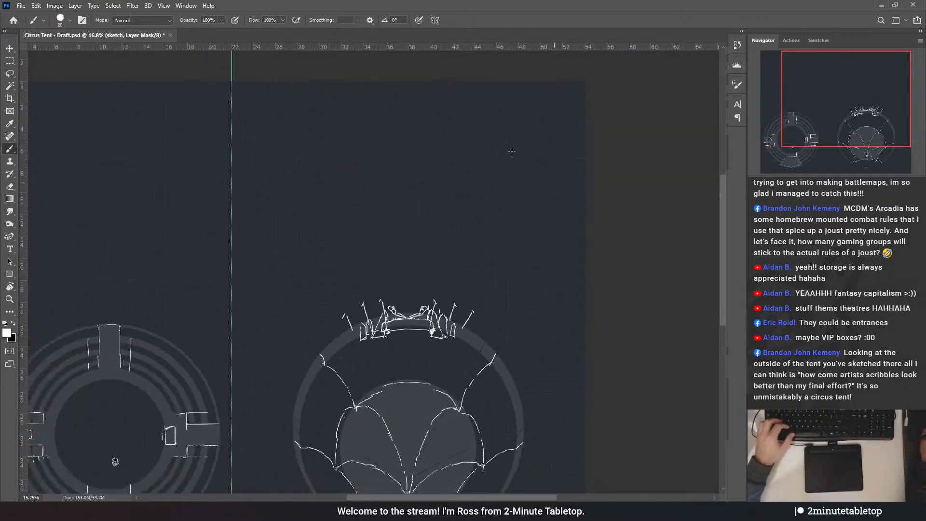
scroll(179, 290, up, 3)
scroll(252, 260, up, 3)
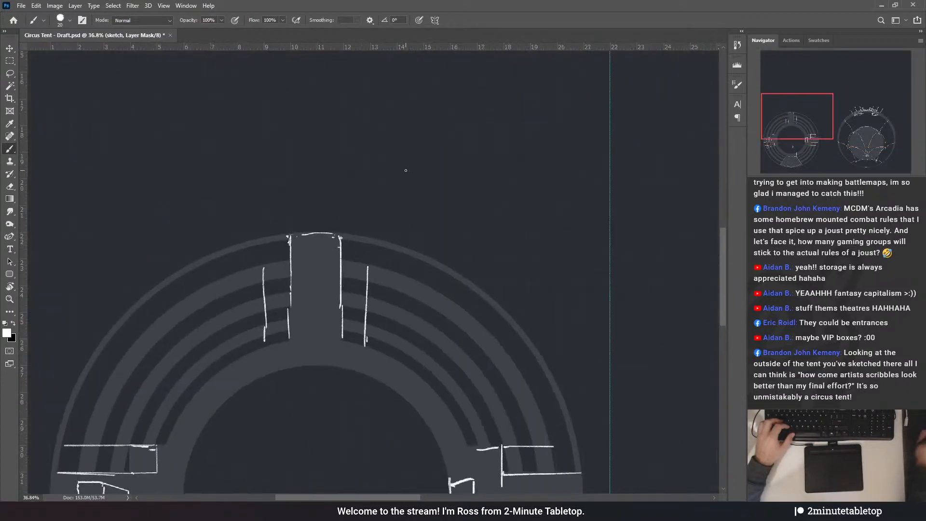
drag(393, 201, 404, 156)
drag(339, 186, 365, 180)
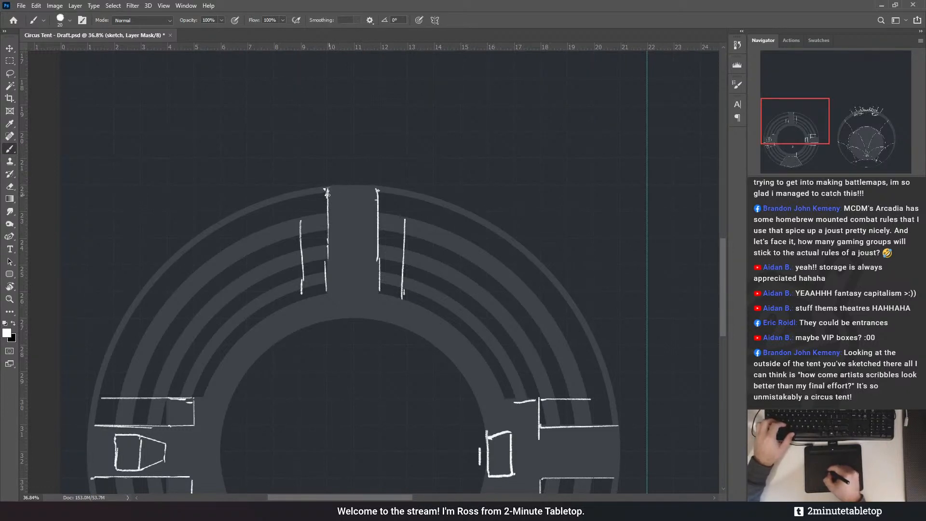
- Sketch a shallow pointed line across the entrance corridor's outer end, from one wall to a central peak and down to the other
drag(327, 194, 354, 184)
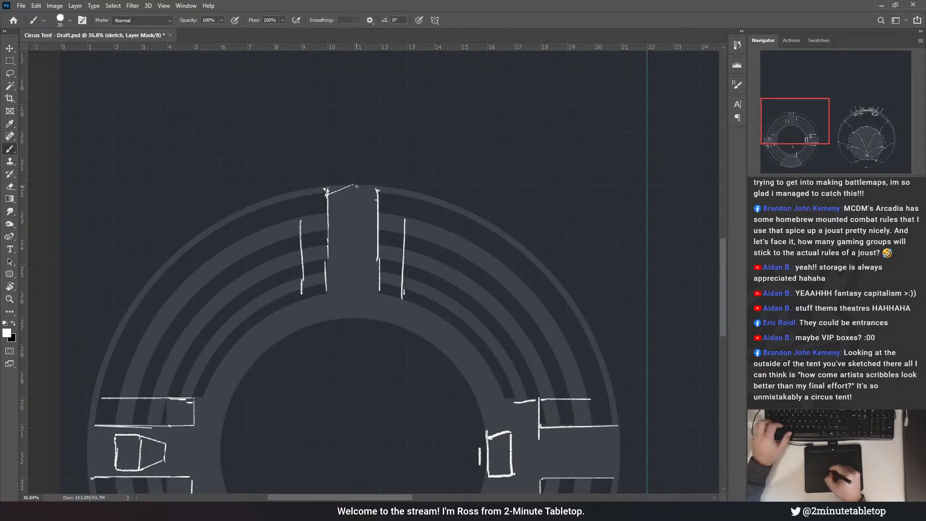
drag(353, 185, 362, 191)
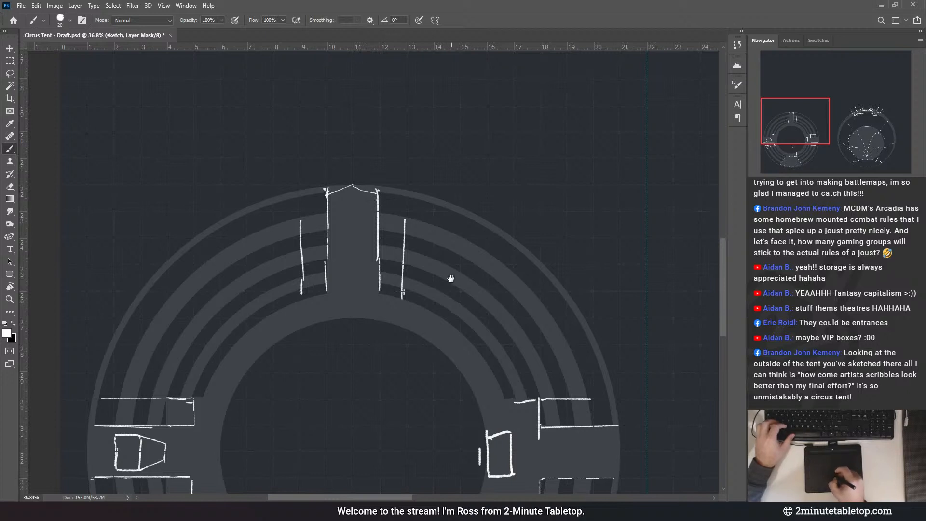
scroll(161, 240, down, 7)
scroll(206, 160, down, 2)
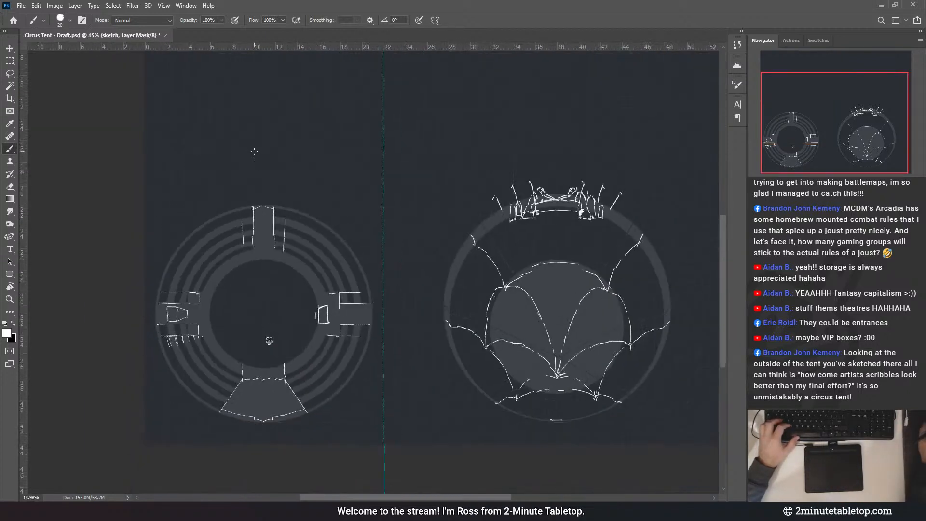
scroll(269, 341, up, 1)
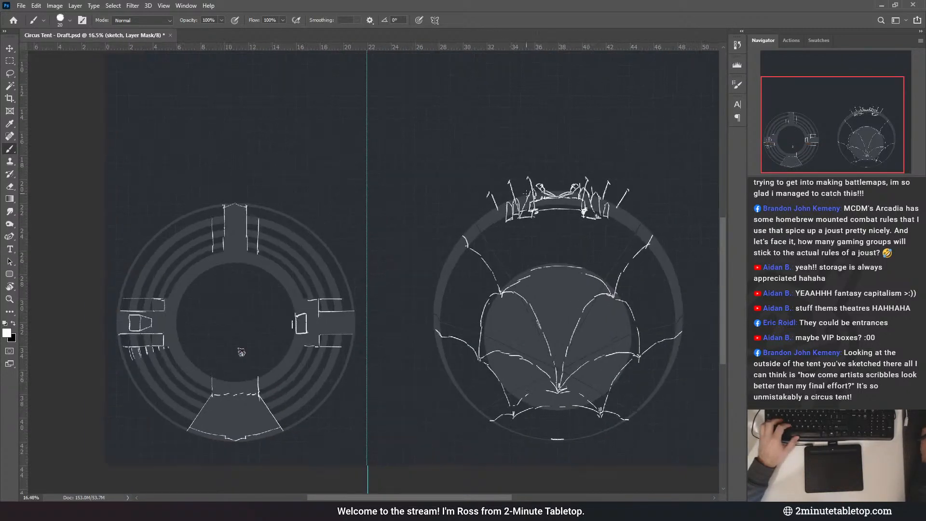
scroll(201, 258, down, 1)
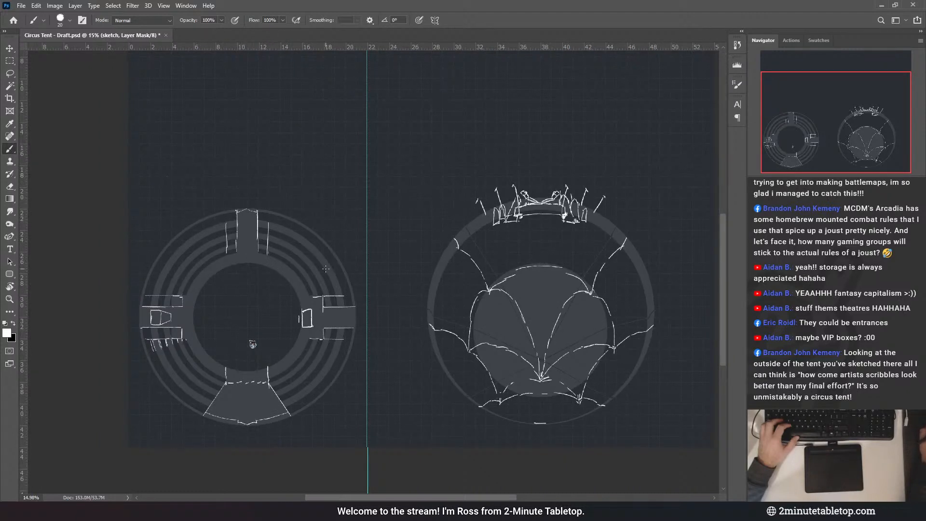
scroll(275, 269, up, 2)
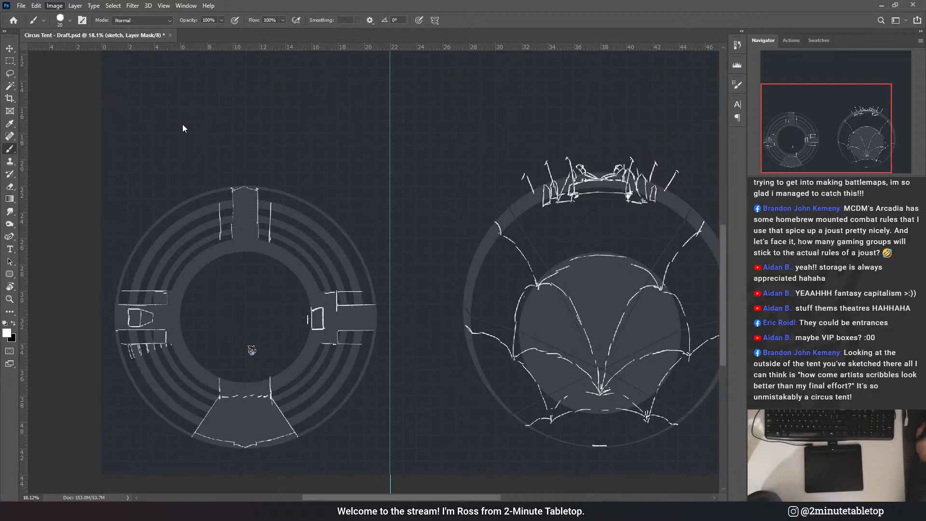
- Rotate the whole image 180° so the entrance corridor is back at the bottom of the arena plan
click(167, 93)
scroll(193, 406, down, 6)
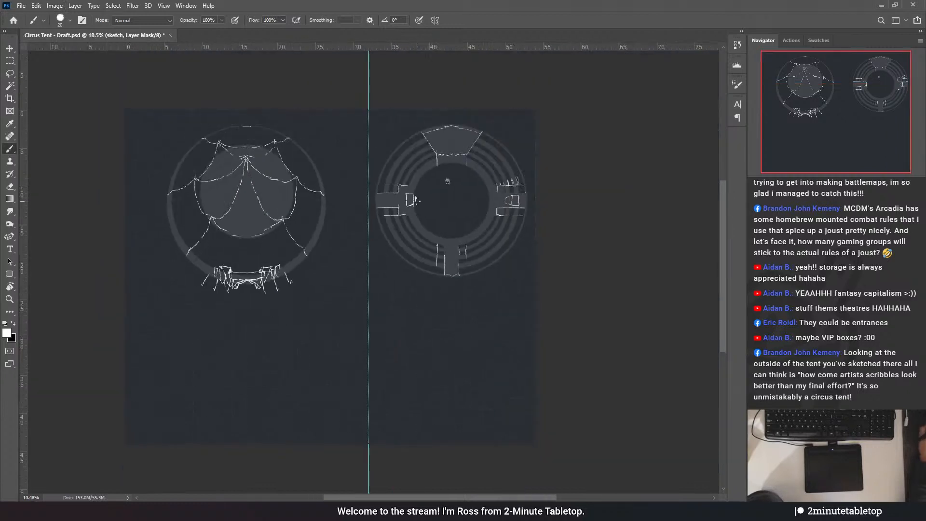
scroll(393, 186, up, 5)
scroll(386, 165, down, 1)
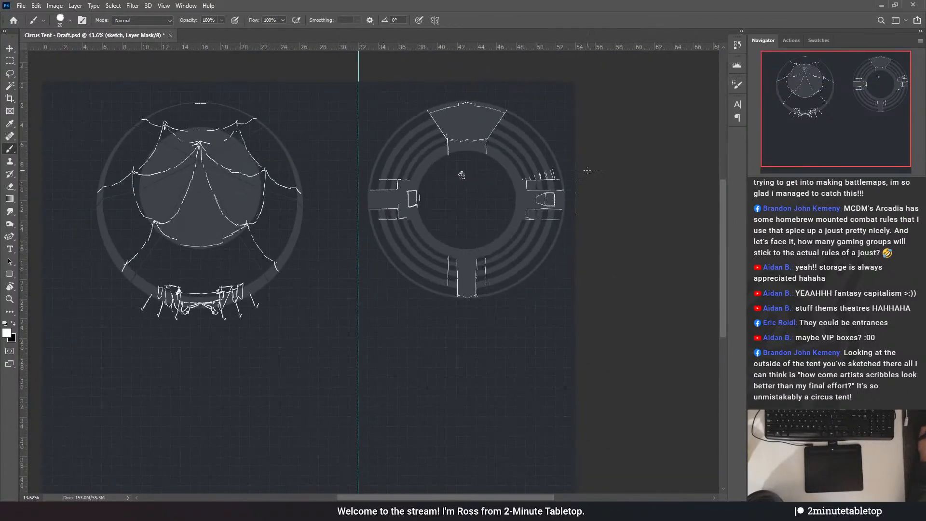
scroll(162, 97, up, 1)
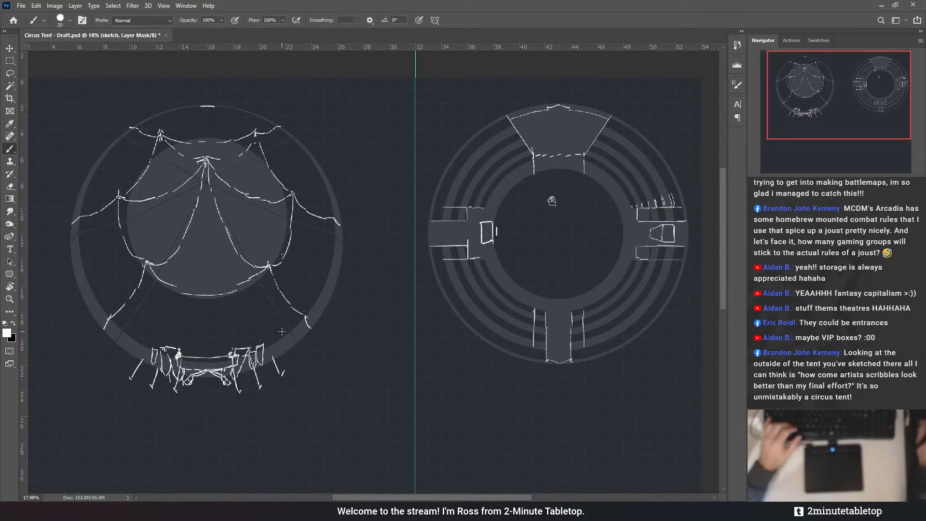
- Examine the arena plan beside the tent exterior, checking the underlying shapes with the sketch lines hidden and shown
key(space)
drag(429, 256, 382, 260)
scroll(583, 176, up, 3)
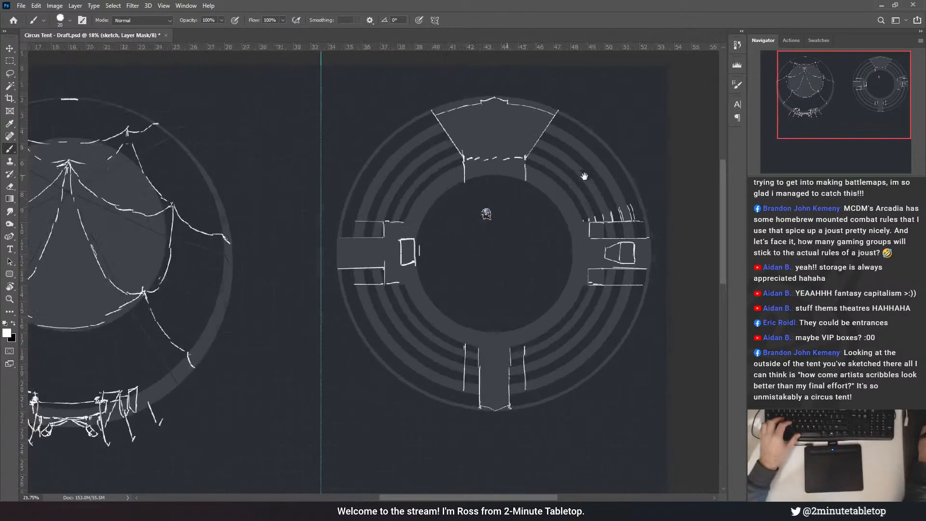
scroll(333, 420, down, 2)
scroll(493, 294, up, 2)
scroll(486, 327, up, 1)
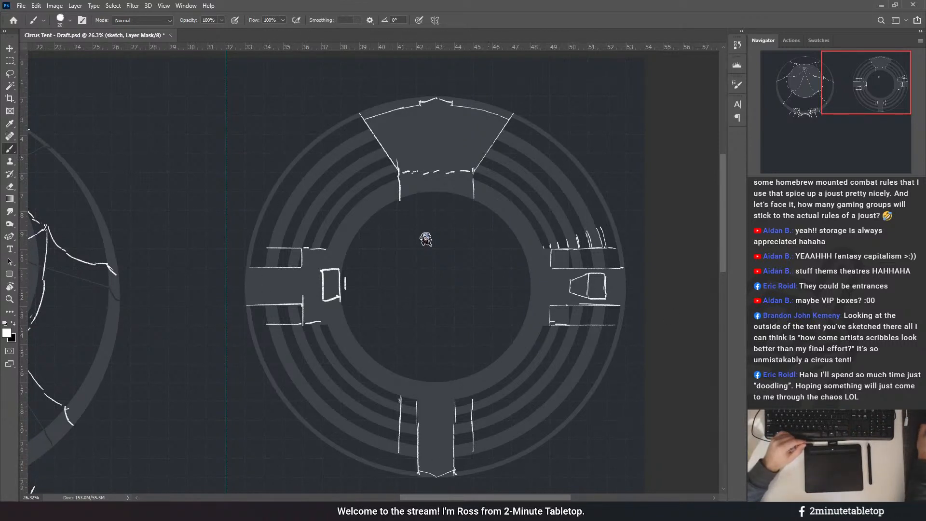
click(754, 340)
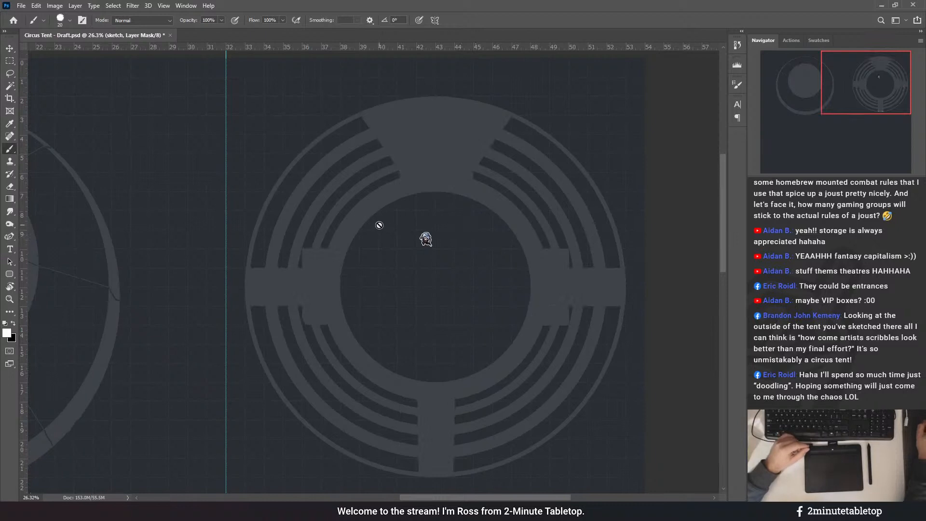
scroll(378, 217, down, 2)
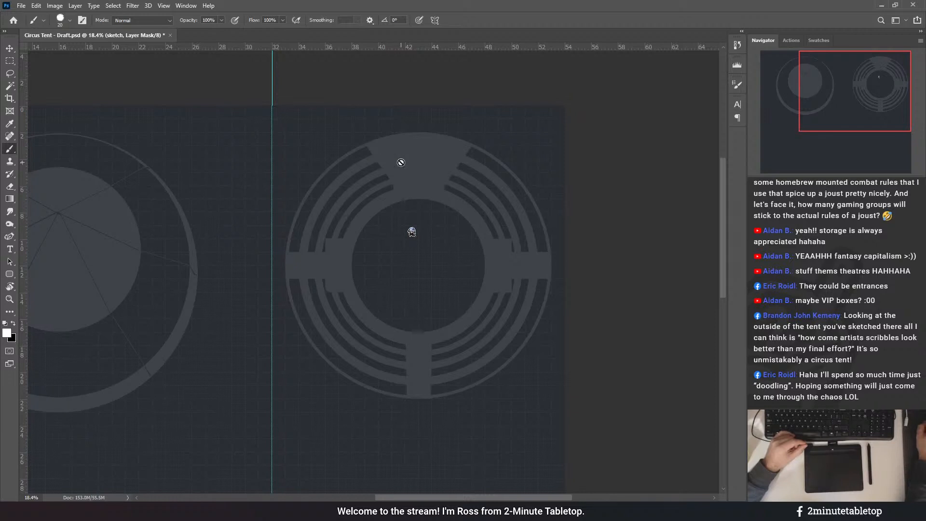
scroll(400, 158, up, 1)
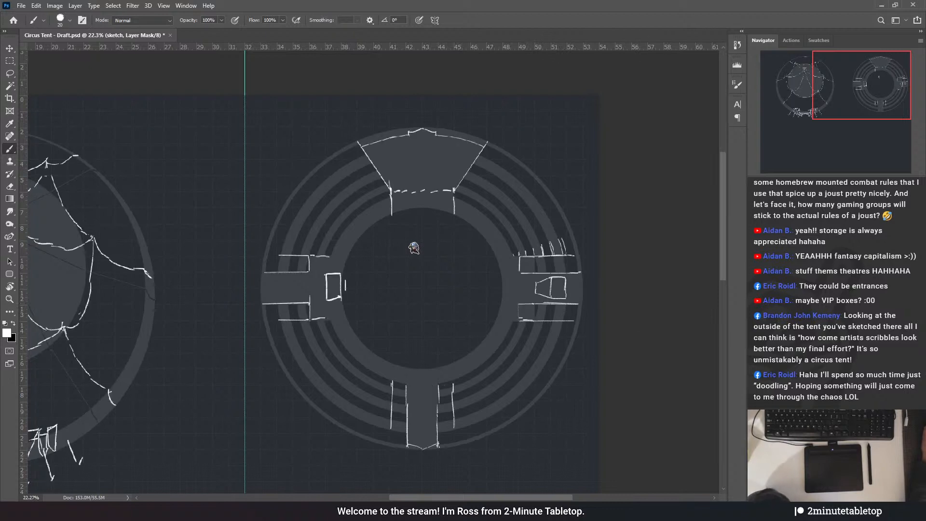
scroll(632, 224, down, 2)
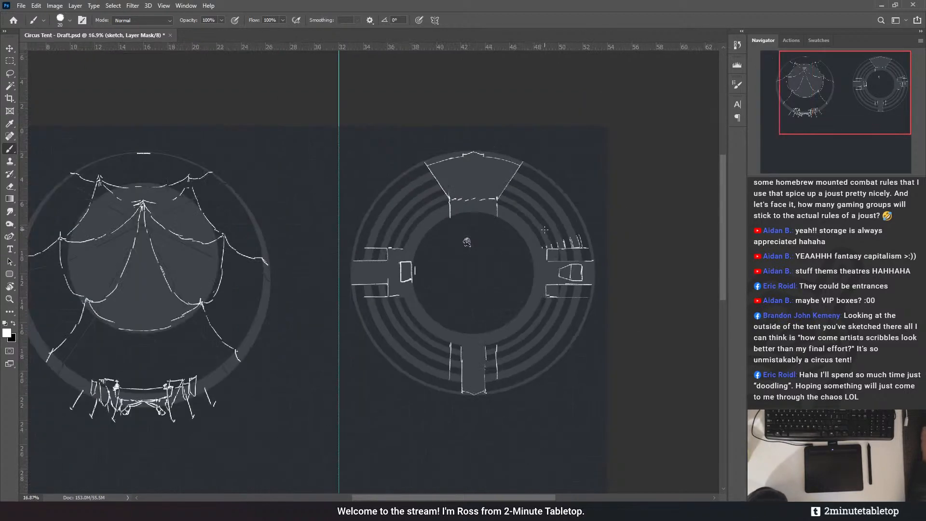
scroll(563, 252, up, 2)
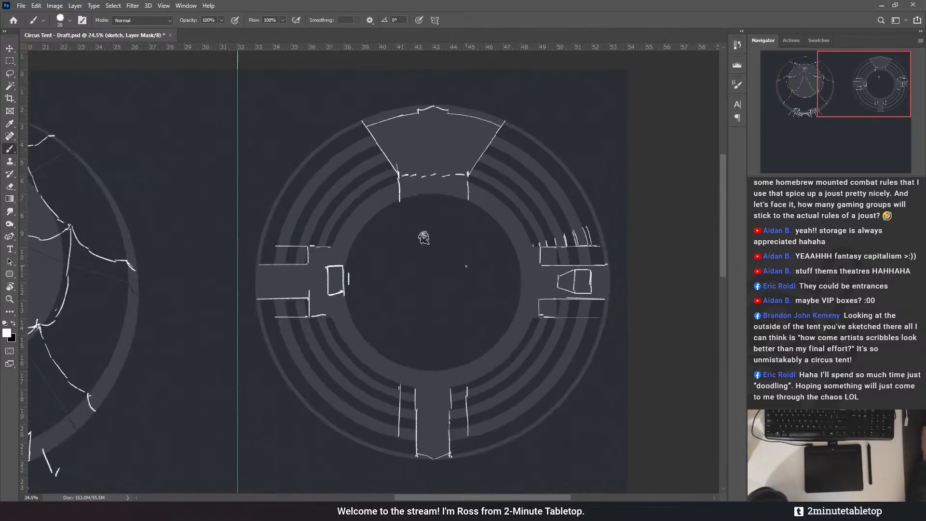
scroll(435, 288, up, 1)
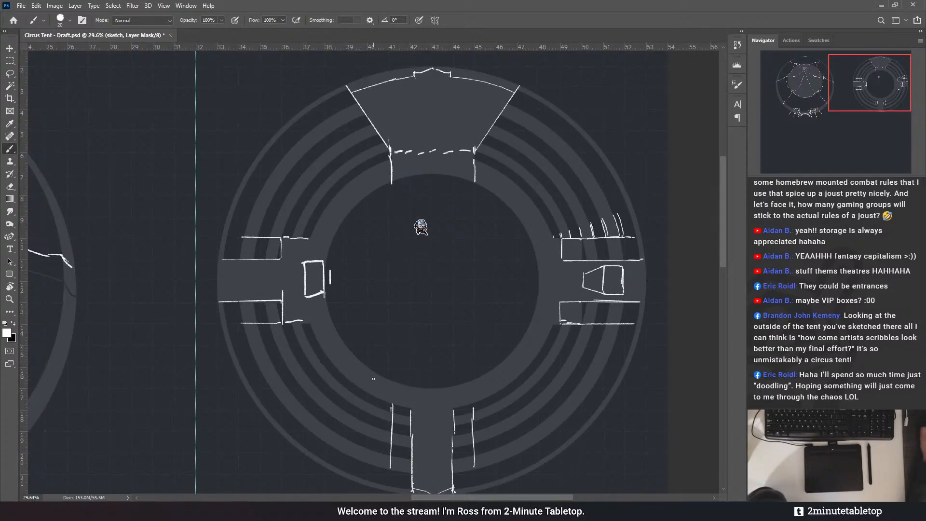
scroll(373, 379, down, 1)
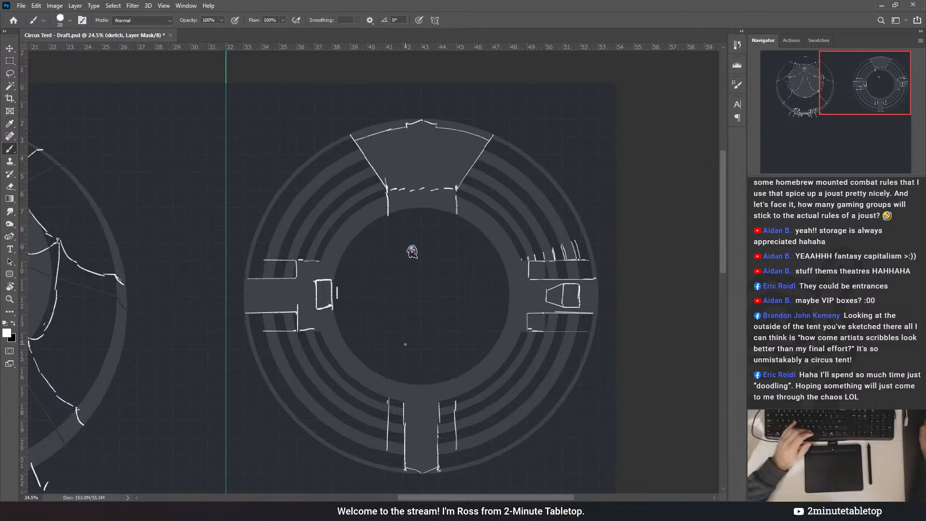
scroll(434, 322, up, 2)
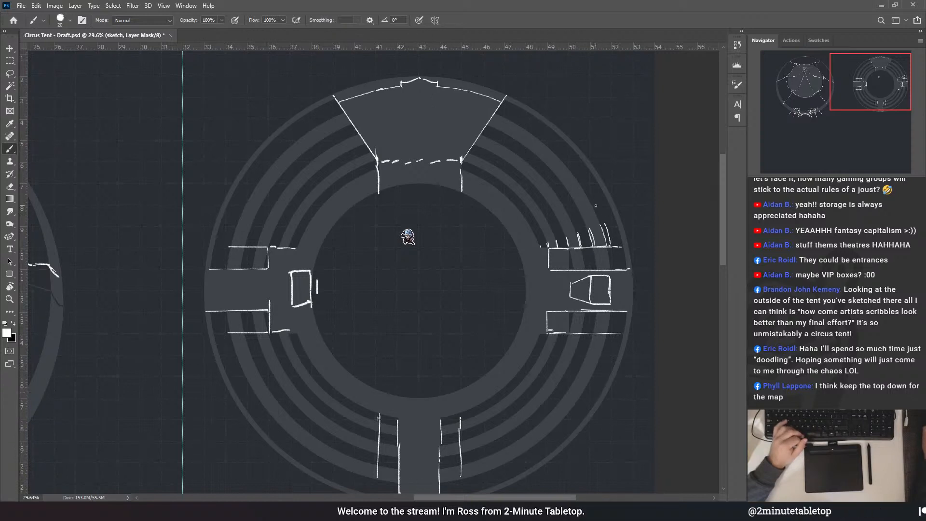
scroll(654, 226, down, 3)
scroll(640, 287, down, 1)
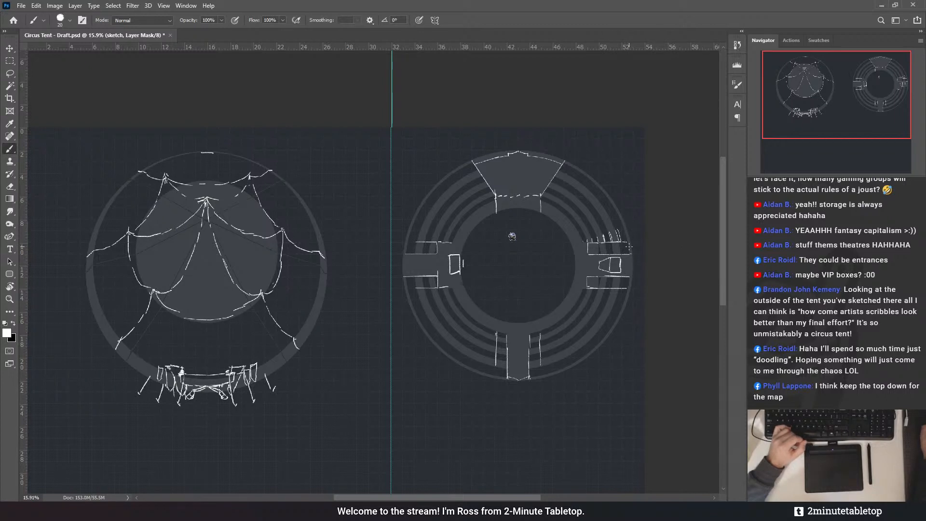
scroll(513, 237, up, 3)
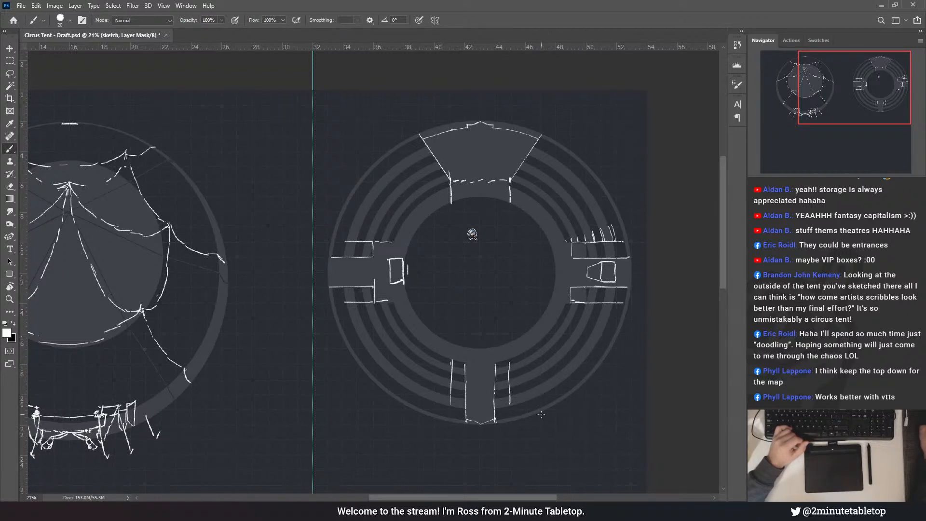
scroll(537, 147, up, 1)
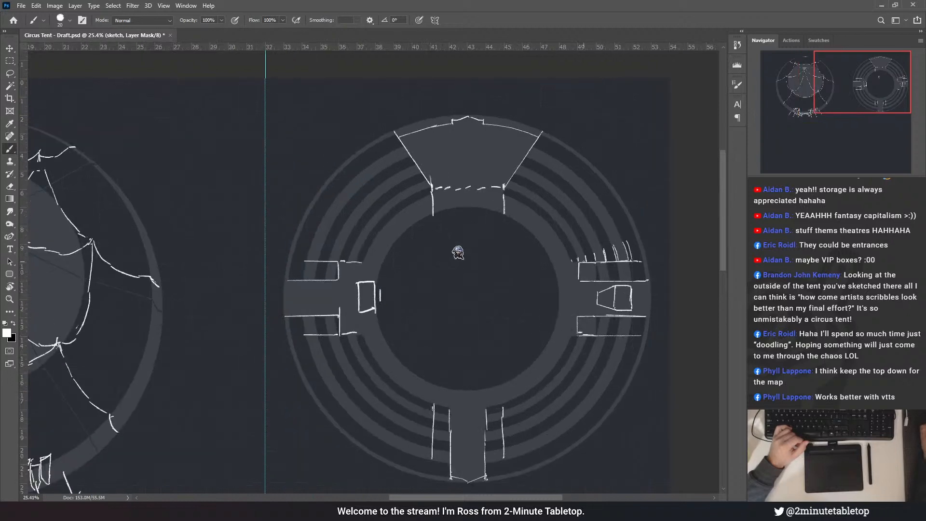
scroll(537, 299, up, 1)
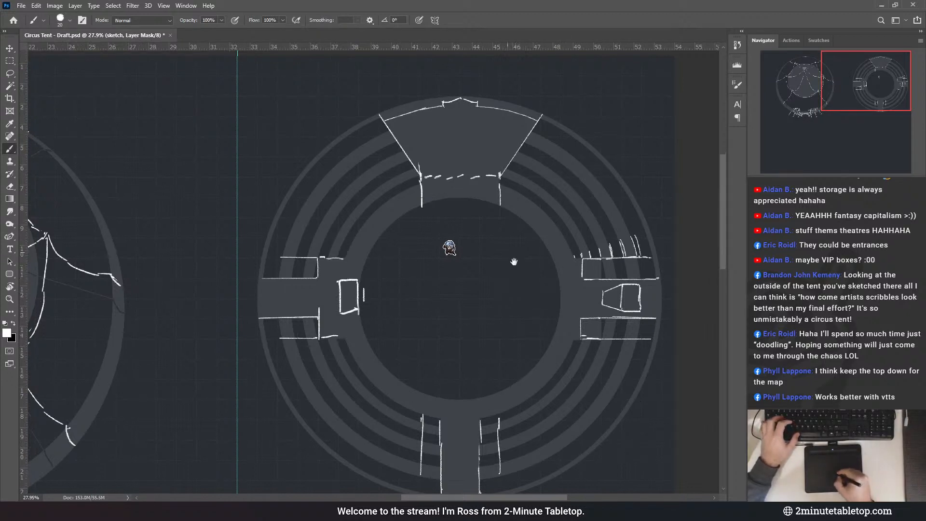
- Erase the short hatch strokes and the stray line end along the upper box of the arena plan's right-hand side entrance
drag(512, 260, 493, 215)
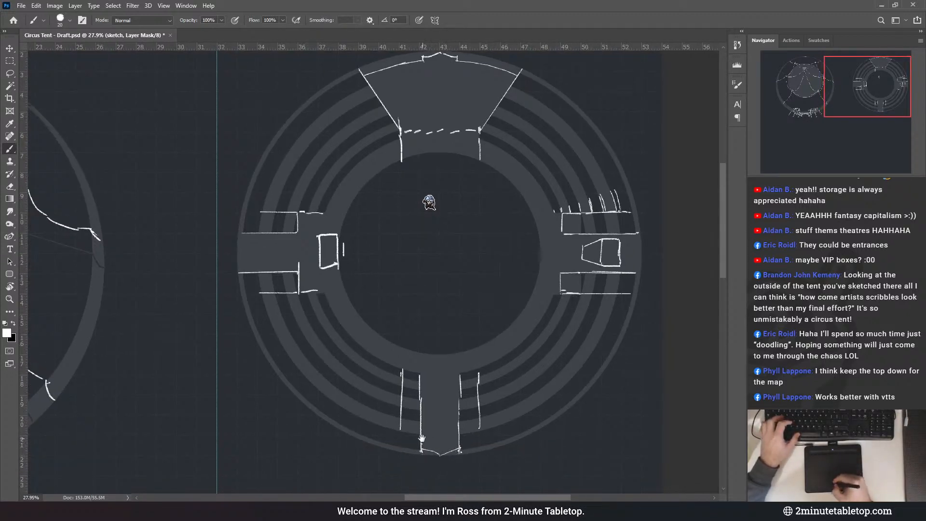
drag(470, 190, 464, 242)
drag(619, 291, 590, 266)
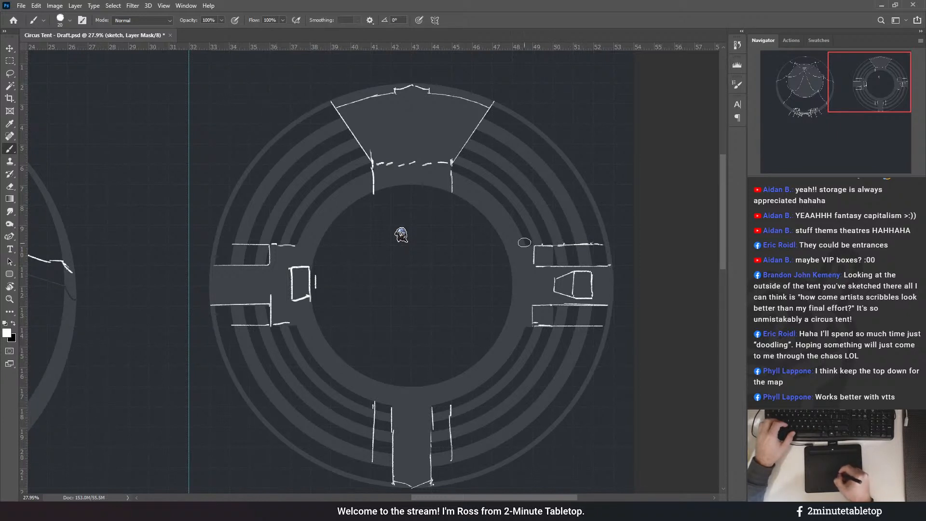
click(525, 244)
drag(537, 207, 520, 201)
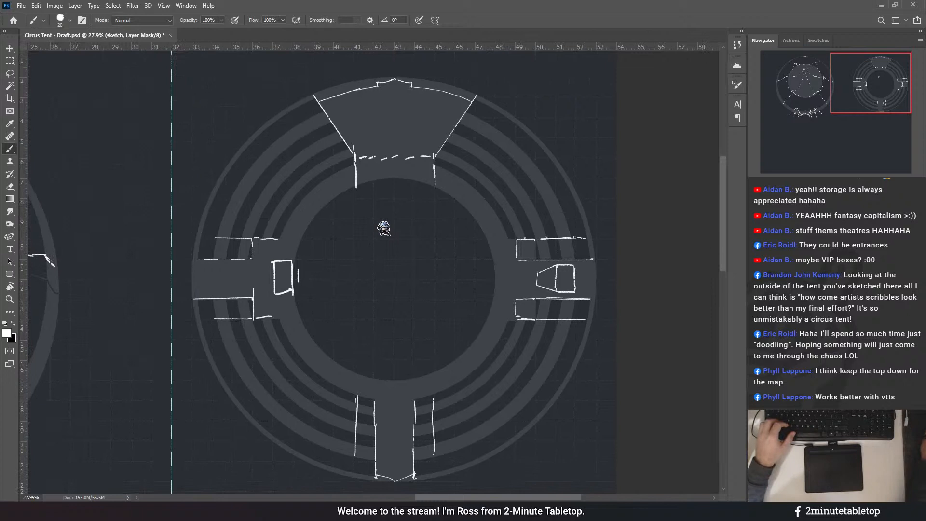
- Lasso the sketched boxes and stand at the arena's right-hand side entrance and place a copy of them inside the ring
click(17, 62)
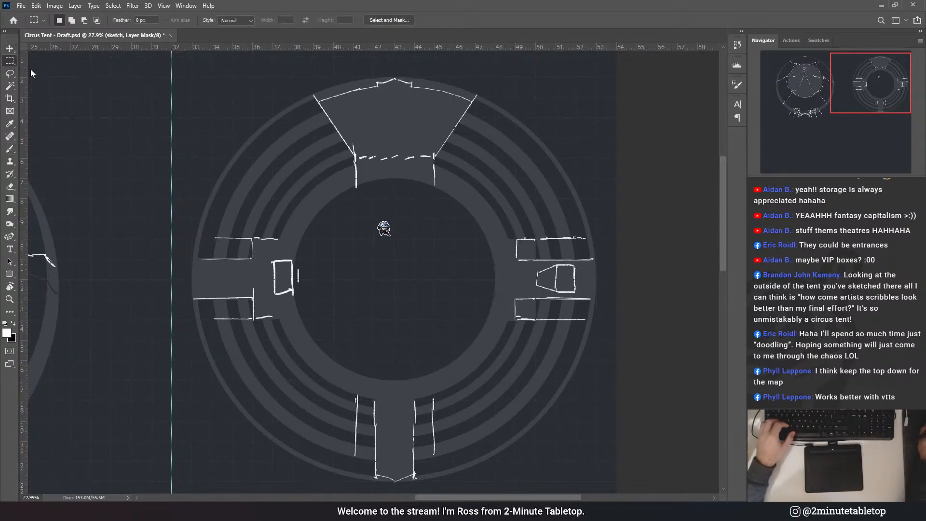
click(15, 73)
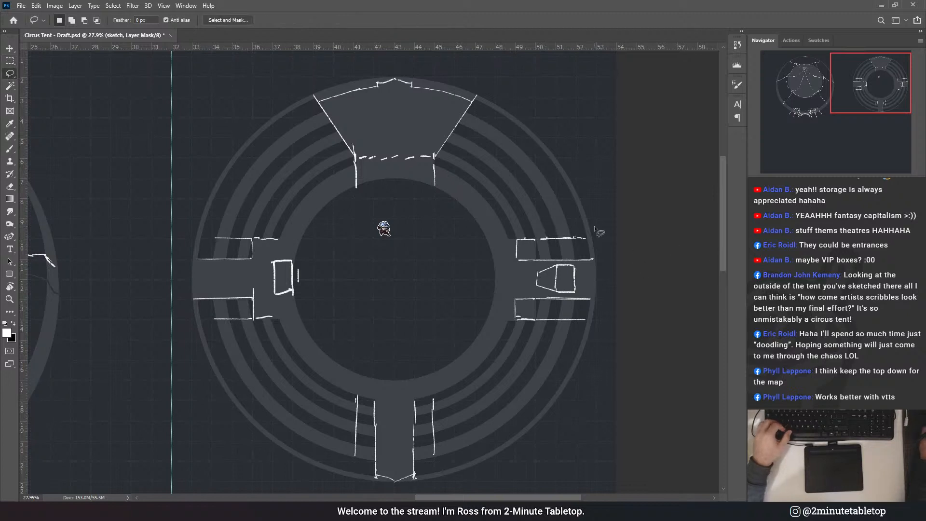
mouse_move(593, 228)
mouse_down()
mouse_move(505, 237)
mouse_move(506, 328)
mouse_move(619, 344)
mouse_move(626, 292)
mouse_up()
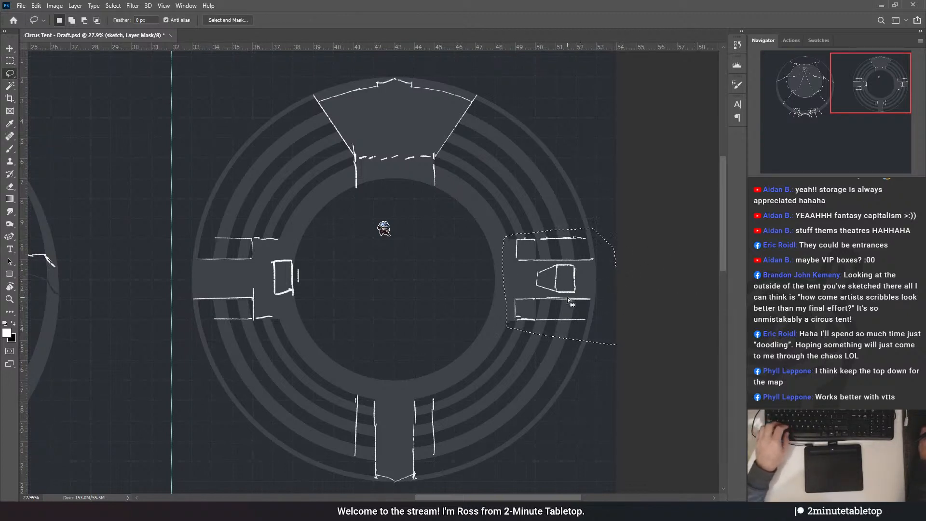
mouse_move(567, 298)
mouse_down()
mouse_move(357, 302)
mouse_move(370, 304)
mouse_up()
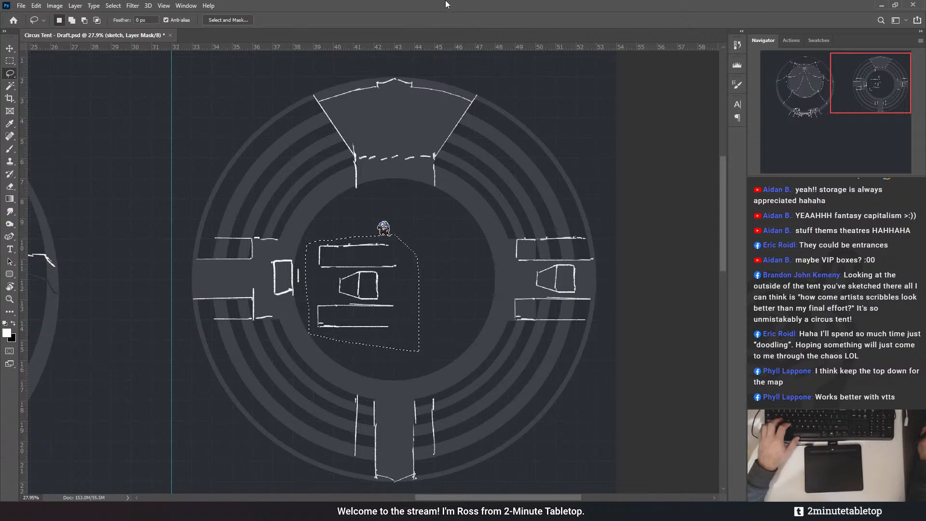
- Flip the copied boxes and stand both horizontally and vertically, position them over the left-hand side entrance, and clear the selection
key(ctrl+t)
mouse_move(474, 288)
mouse_down()
mouse_move(470, 317)
mouse_move(280, 283)
mouse_up()
mouse_move(393, 319)
mouse_down()
mouse_move(336, 303)
mouse_move(246, 300)
mouse_move(261, 299)
mouse_up()
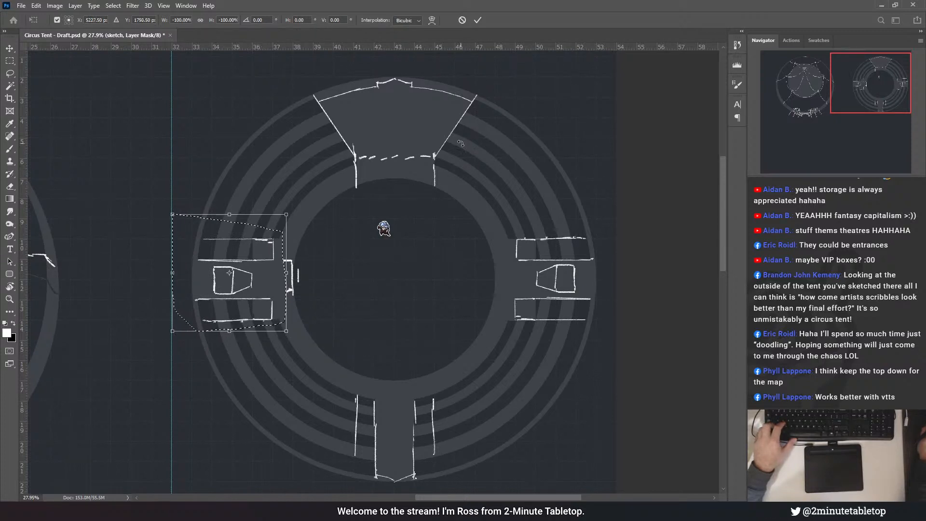
key(ctrl+d)
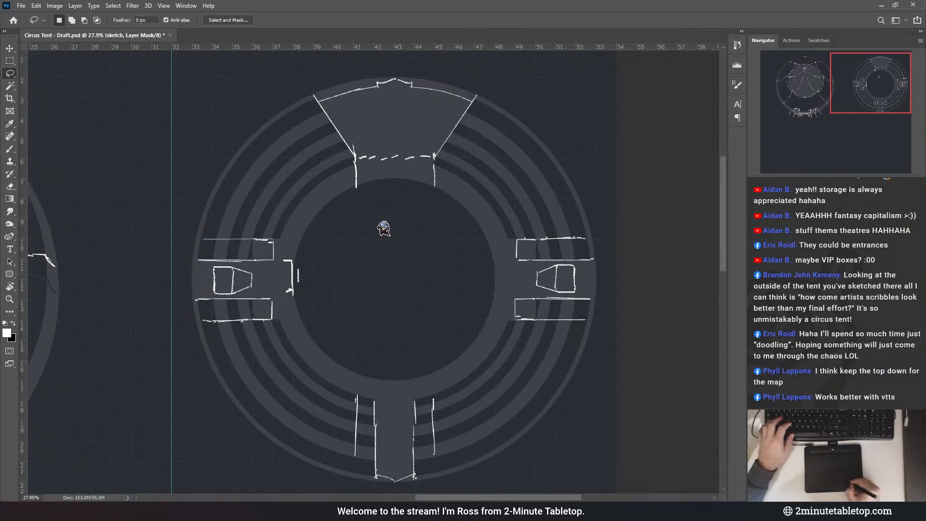
- Brush white on the major form mask to fill the side entrances' boxes and the strips flanking the lower entrance corridor
key(alt+bracketleft)
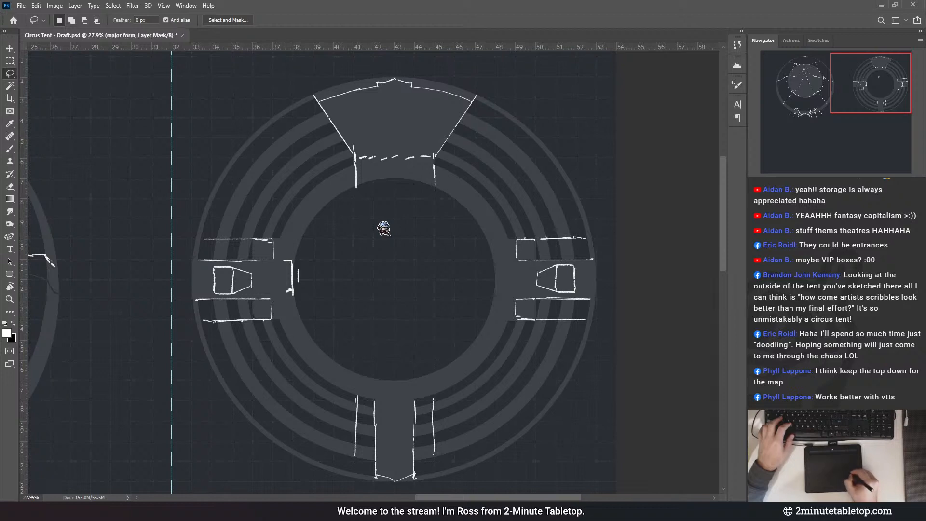
key(b)
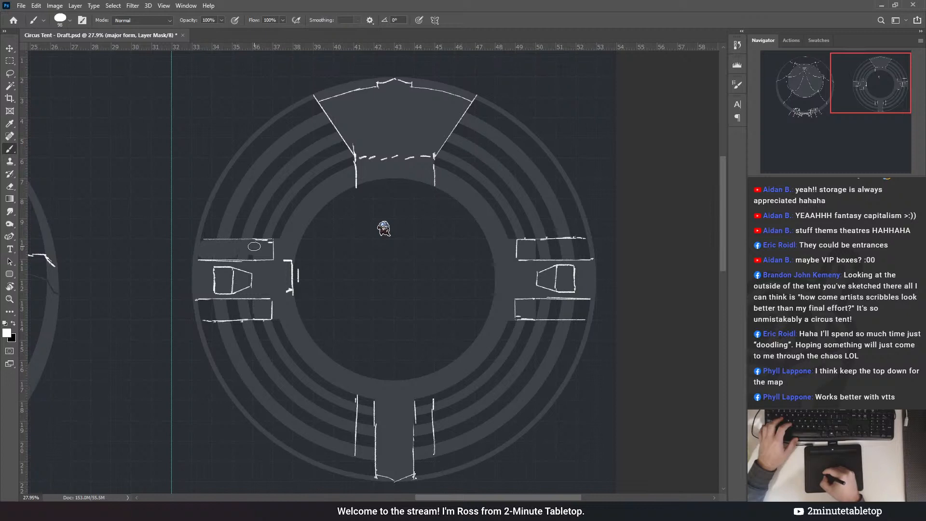
drag(270, 301, 203, 310)
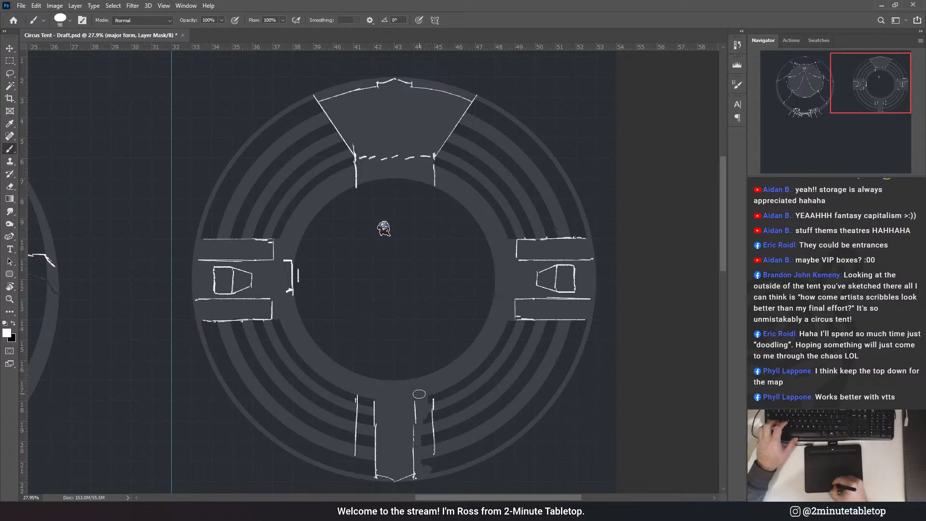
drag(427, 466, 427, 422)
drag(370, 395, 369, 419)
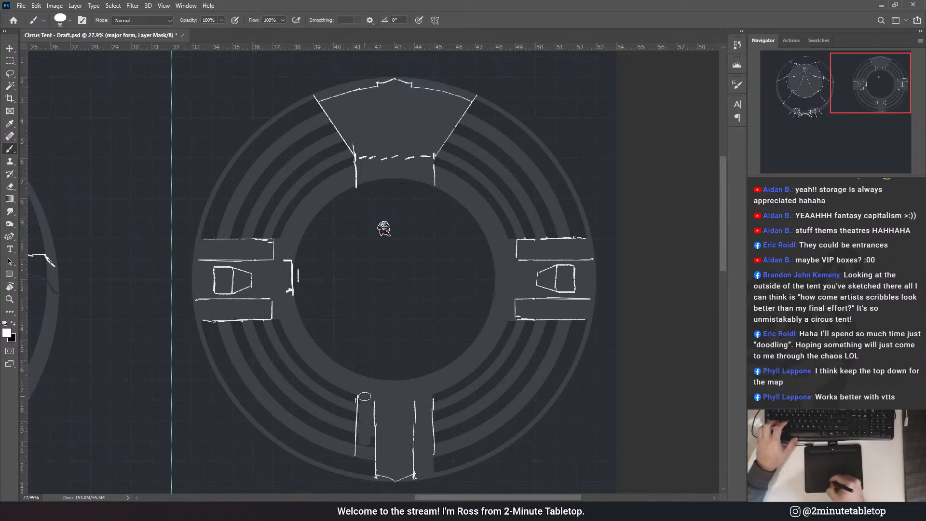
drag(370, 422, 367, 474)
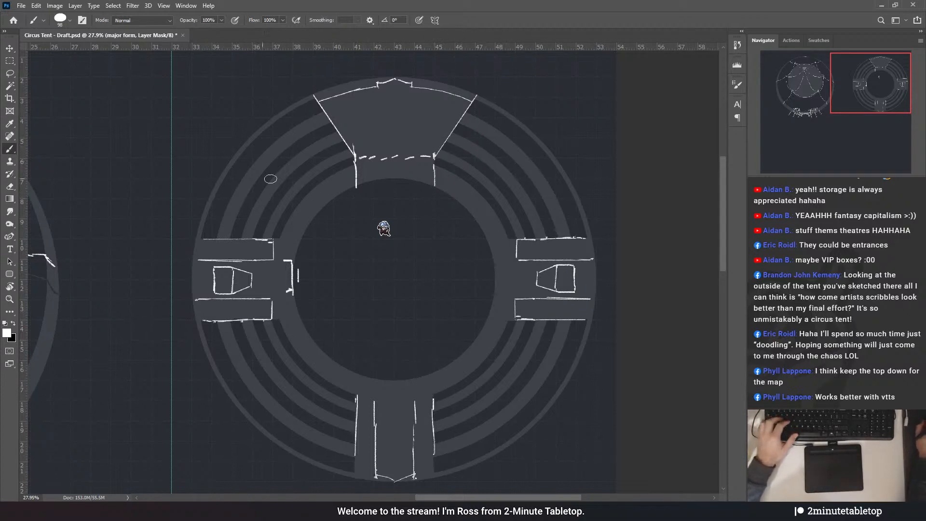
- Check the arena plan against the tent exterior and save the draft
scroll(555, 278, down, 3)
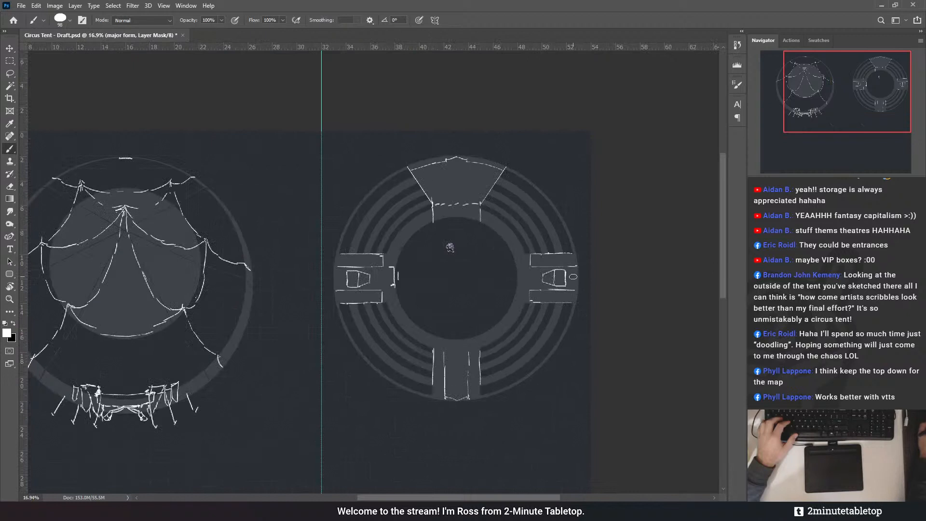
scroll(573, 276, down, 3)
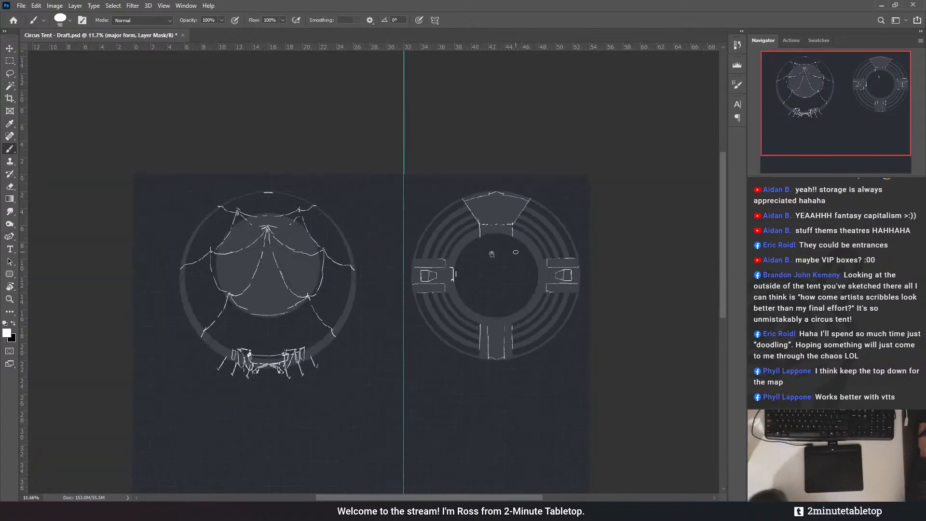
scroll(506, 249, up, 2)
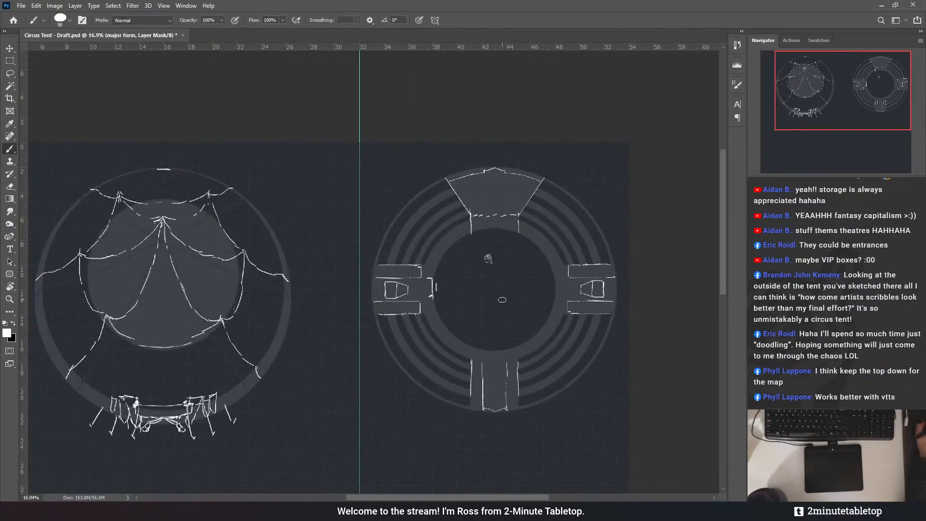
scroll(531, 288, up, 3)
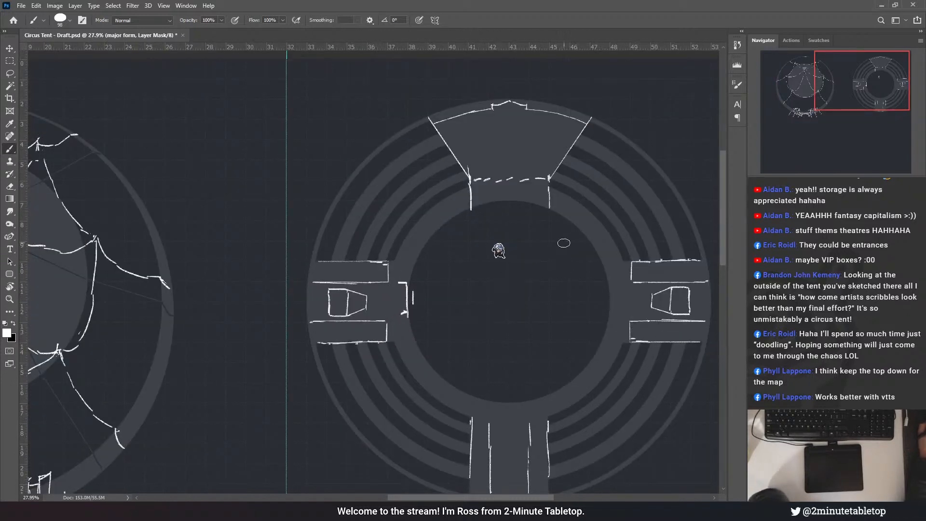
scroll(576, 234, down, 2)
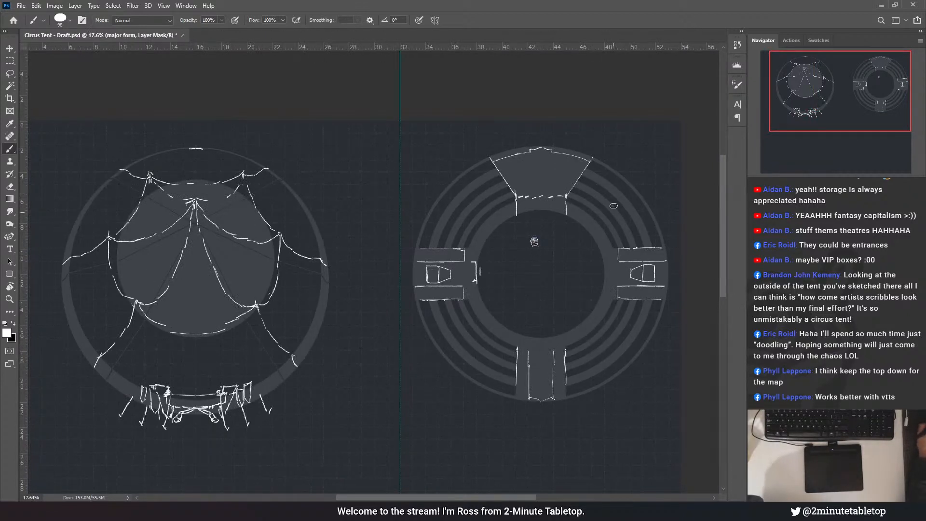
scroll(569, 234, up, 3)
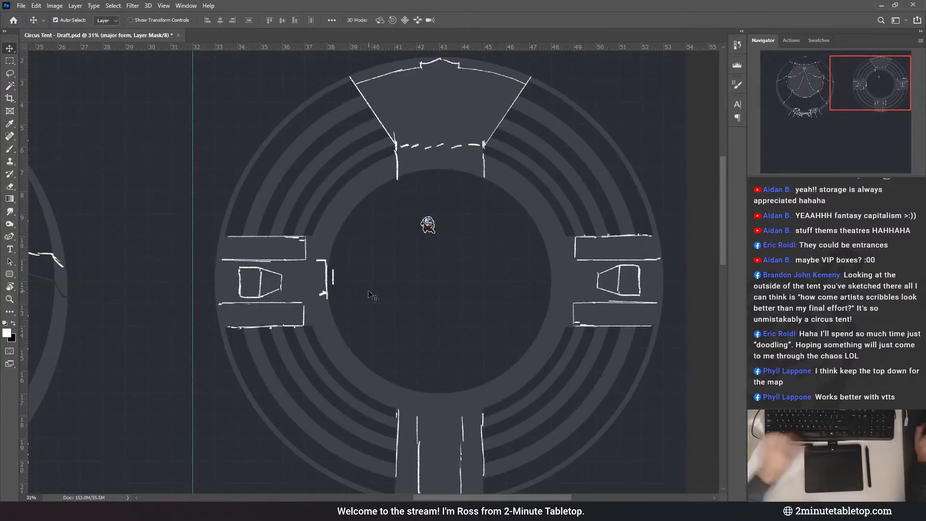
key(ctrl+s)
scroll(555, 341, up, 1)
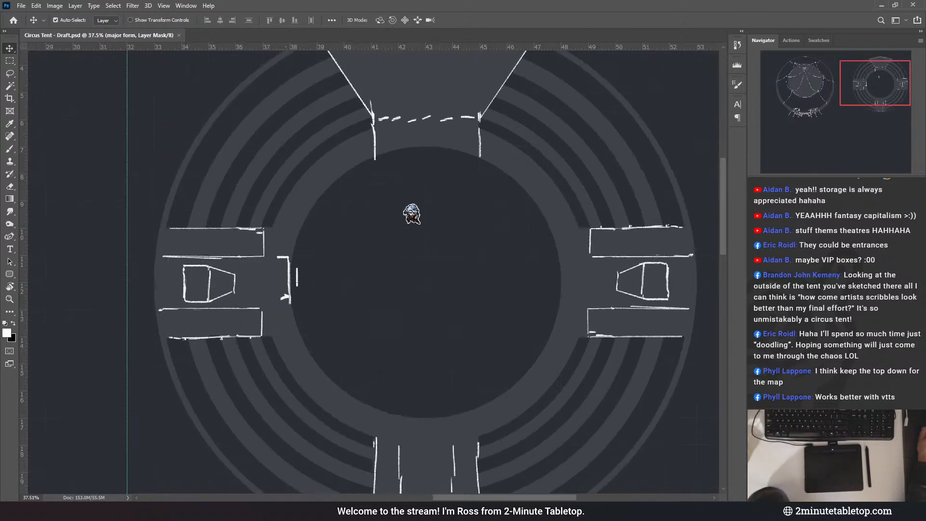
- Move the sample token across the seating rings to judge their scale, leaving it on the upper-left edge of the central ring
click(412, 214)
scroll(541, 243, down, 1)
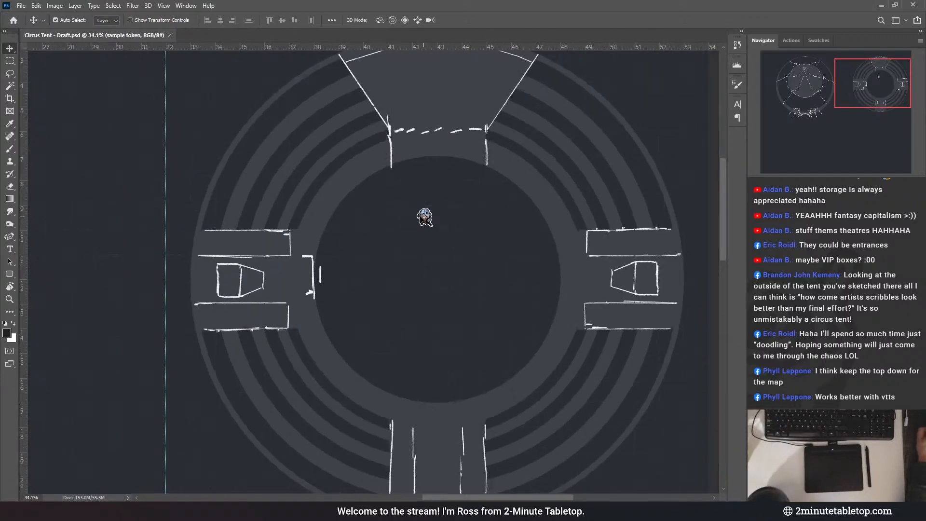
drag(424, 217, 235, 164)
scroll(209, 135, up, 3)
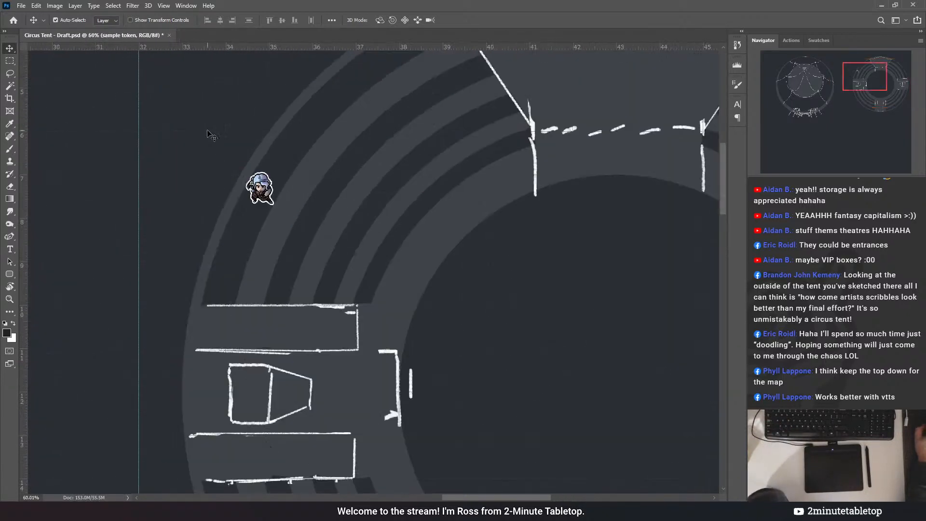
drag(267, 196, 439, 201)
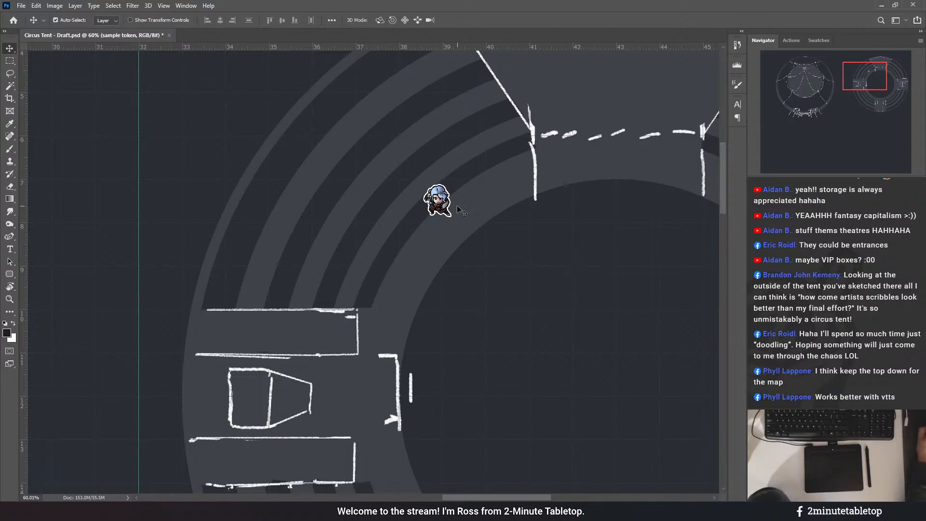
drag(440, 207, 462, 241)
scroll(311, 217, down, 5)
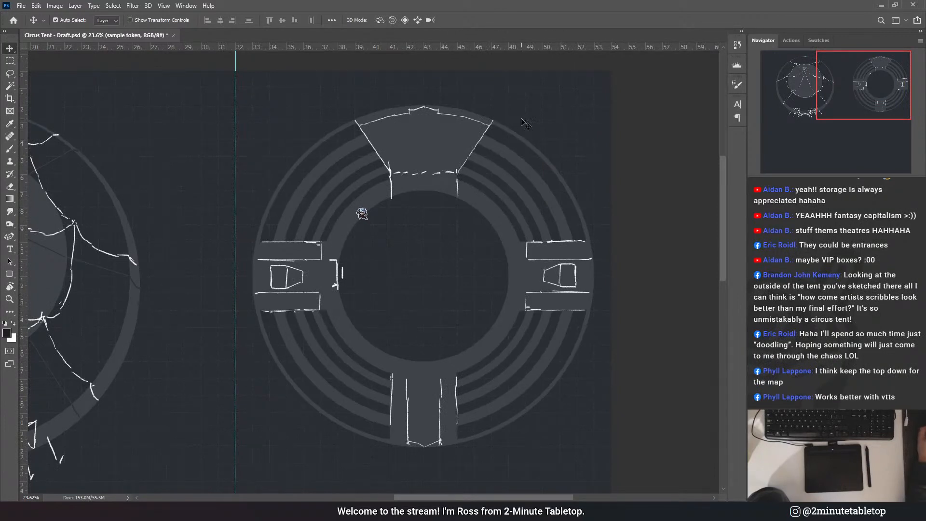
scroll(525, 124, up, 3)
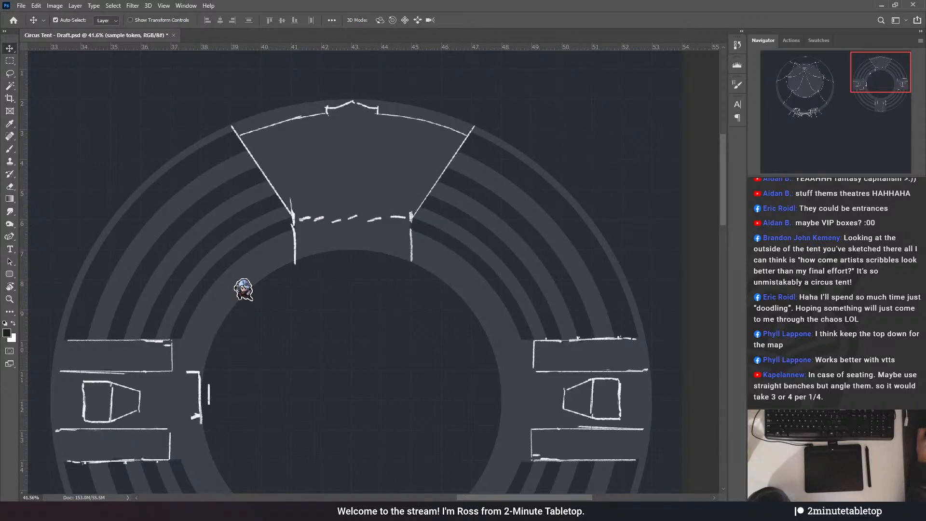
- On the major form mask, make a circular selection concentric with the arena, just inside its thin outer wall
click(810, 410)
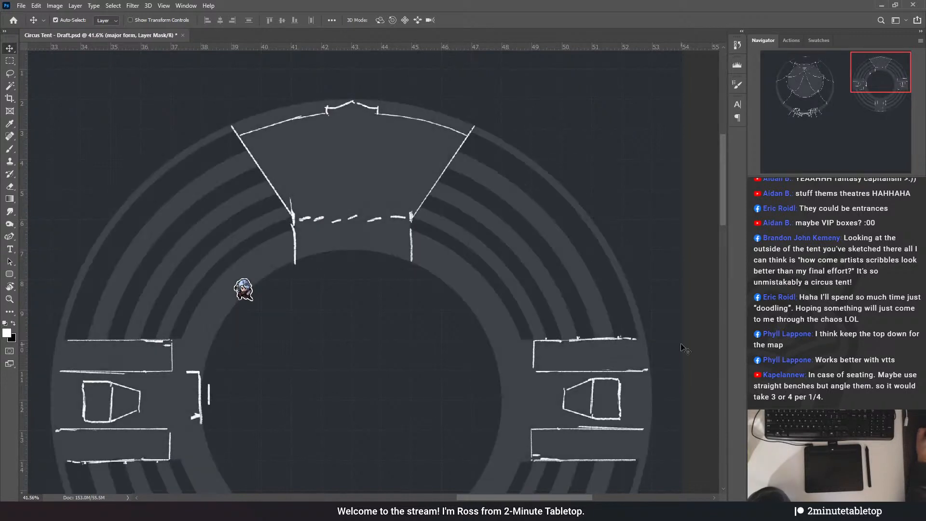
scroll(418, 107, down, 5)
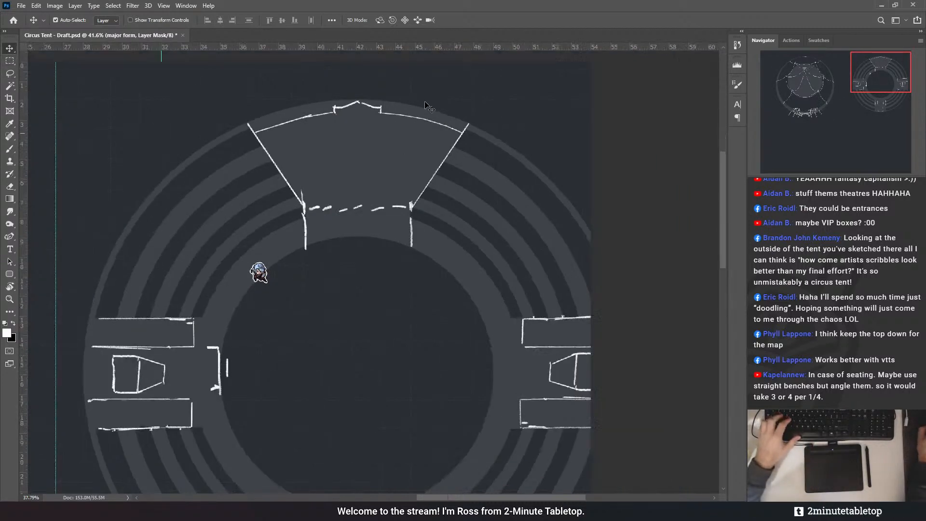
scroll(324, 243, up, 4)
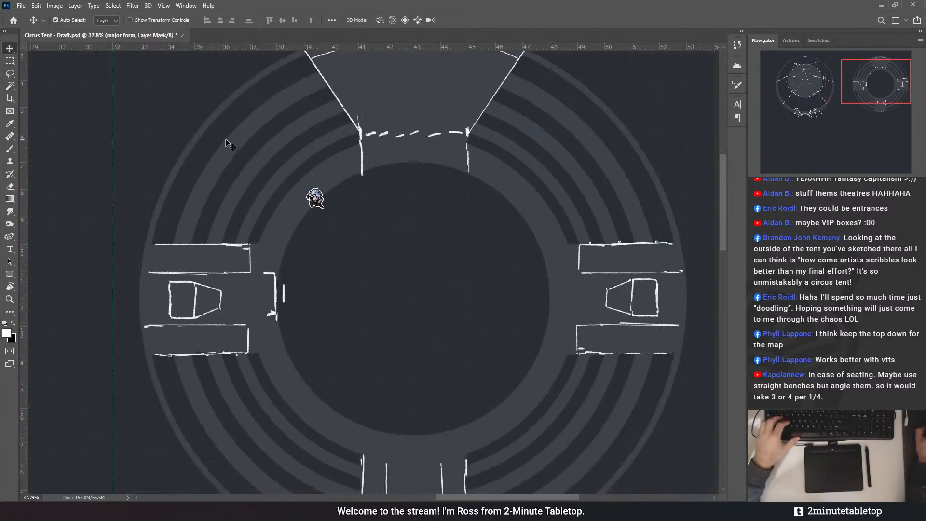
click(9, 60)
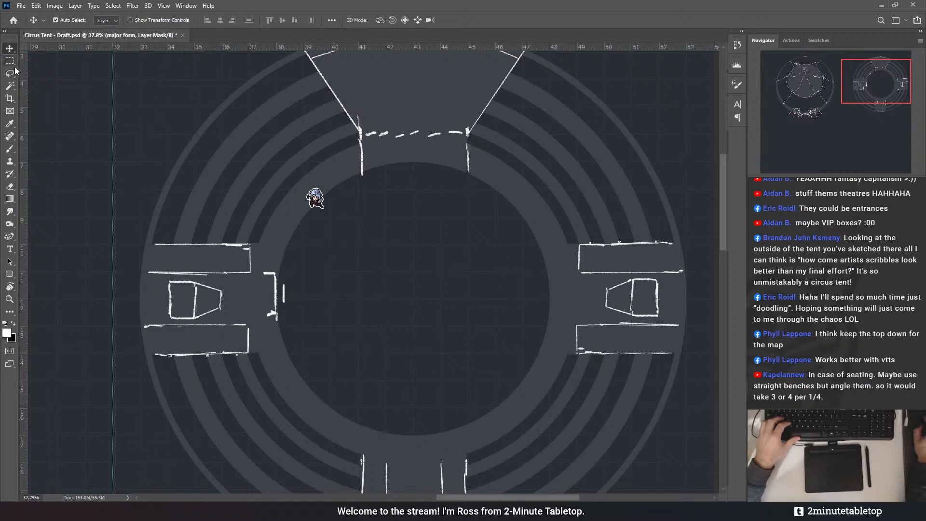
key(shift+m)
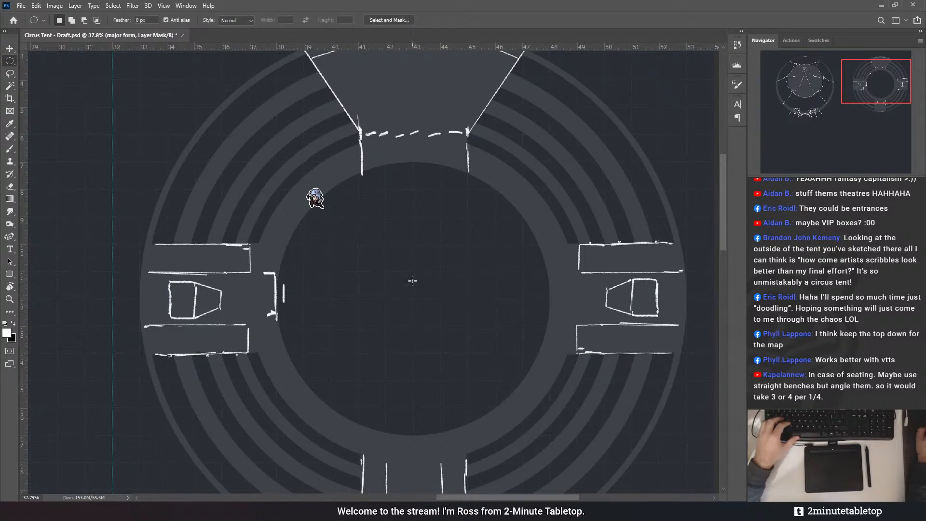
scroll(413, 274, down, 2)
scroll(442, 233, down, 1)
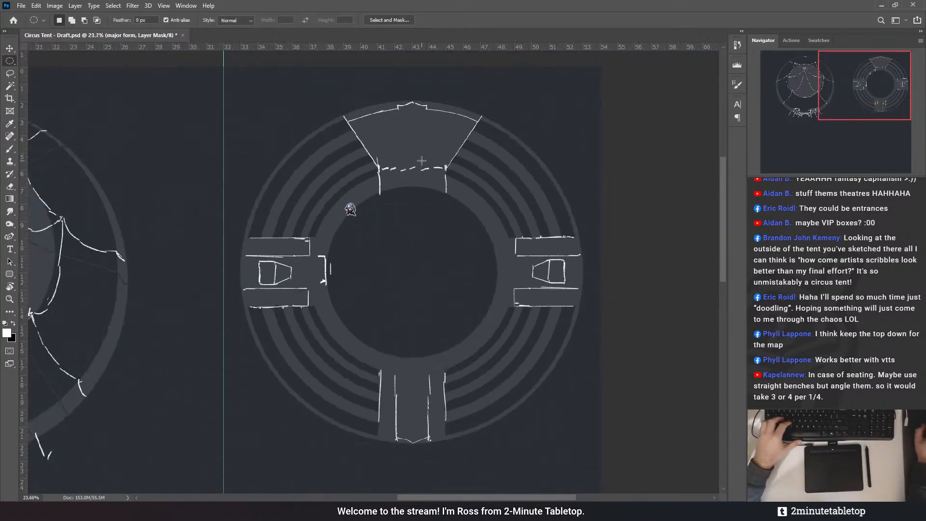
scroll(381, 366, up, 2)
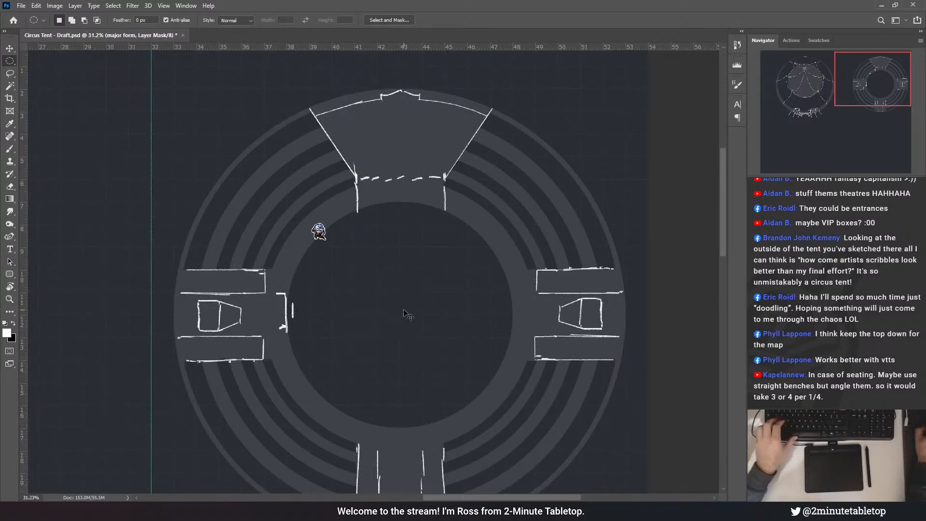
drag(399, 316, 606, 104)
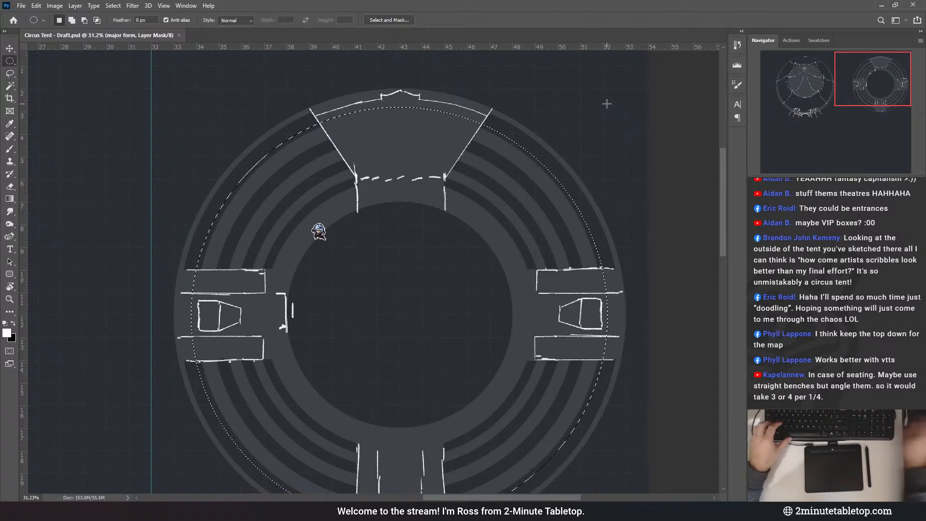
- Try adding a thin outer seating ring by inverting the mask inside the selected circle and again inside a slightly smaller concentric circle
key(alt+BackSpace)
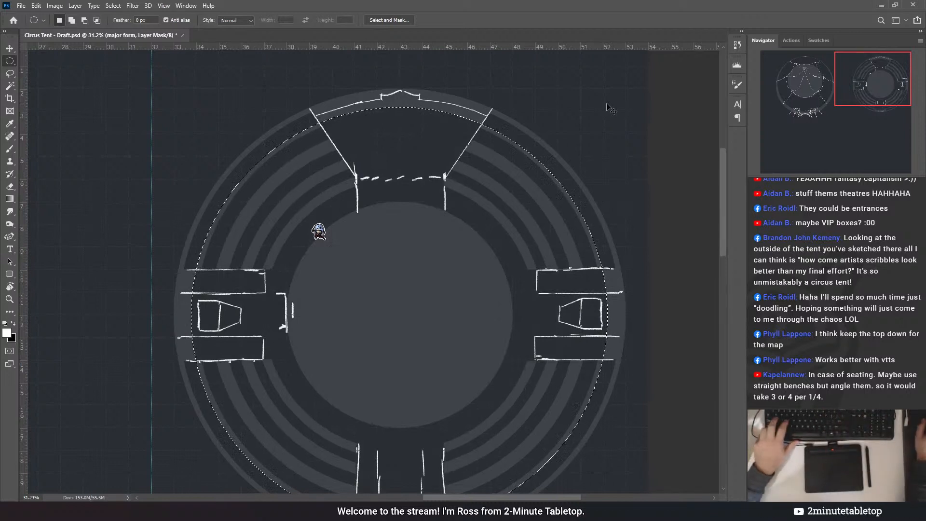
mouse_move(397, 314)
mouse_down()
mouse_move(458, 236)
mouse_move(548, 168)
mouse_move(590, 111)
mouse_up()
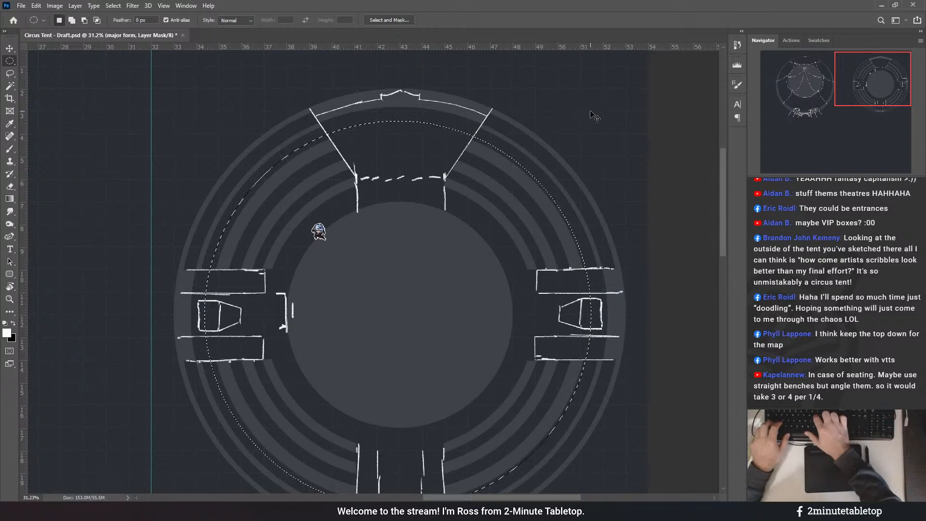
key(Delete)
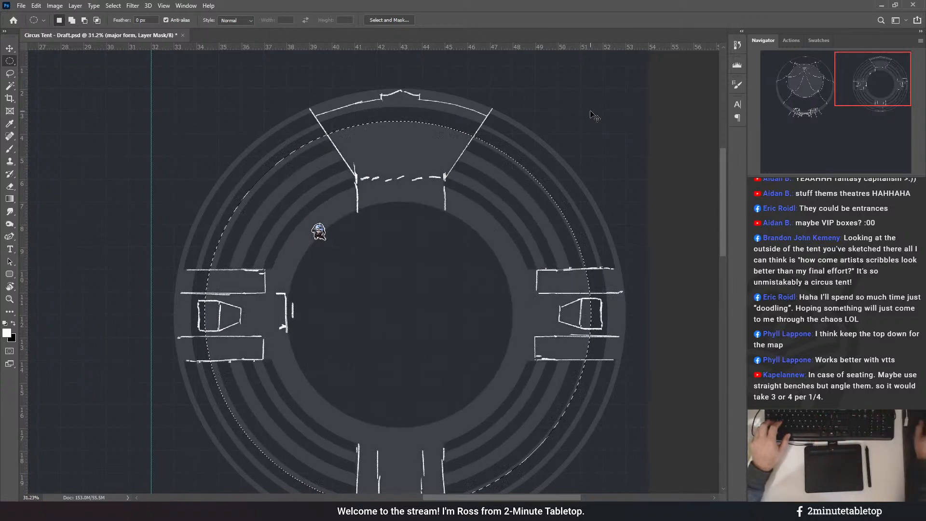
key(ctrl+d)
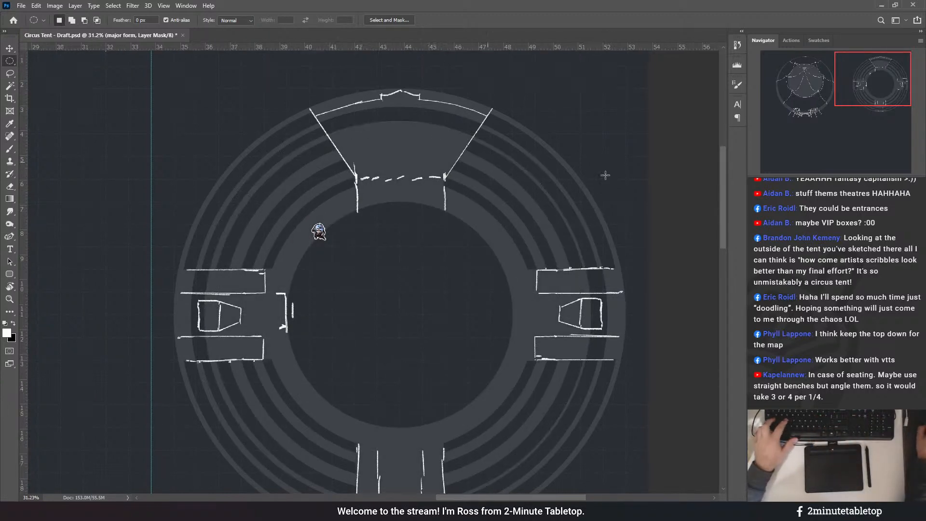
scroll(606, 174, up, 3)
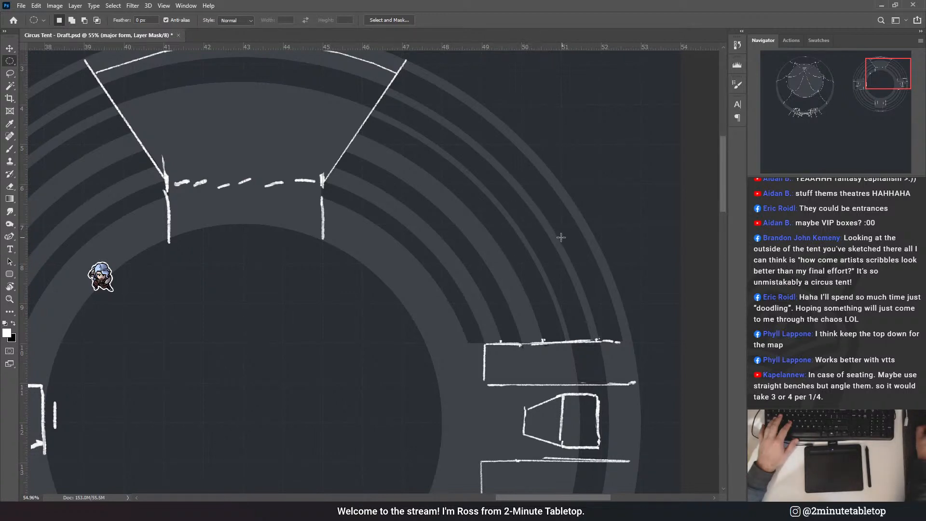
scroll(524, 236, down, 3)
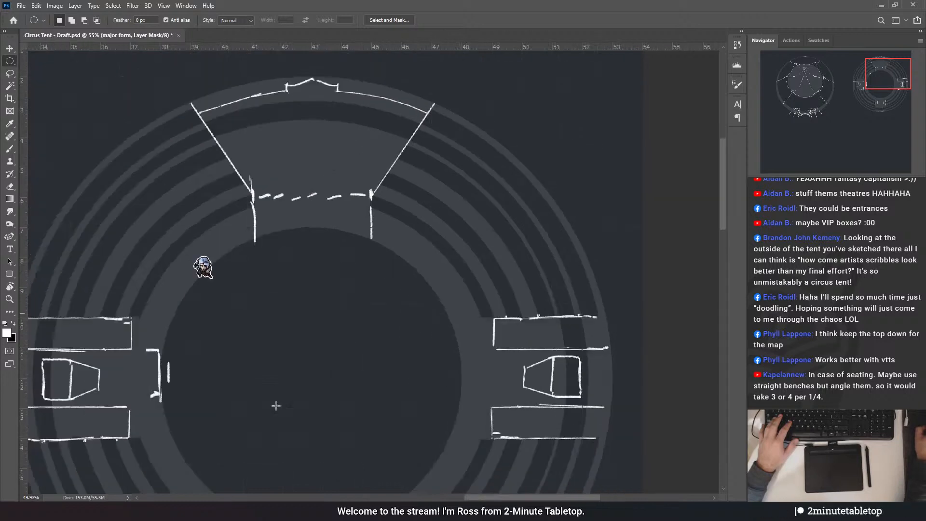
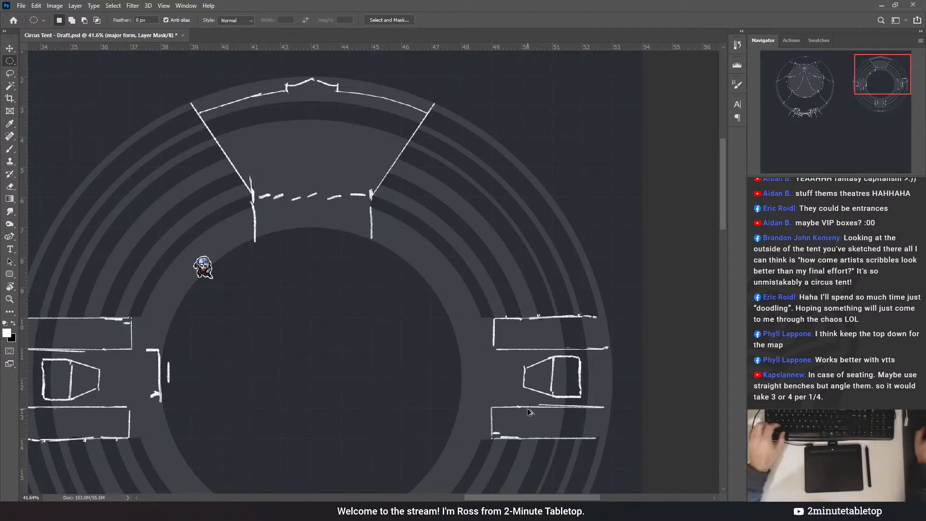
- Undo both mask inversions and the smaller circle, returning to the first circular selection inside the outer wall
key(ctrl+z)
key(ctrl+z)
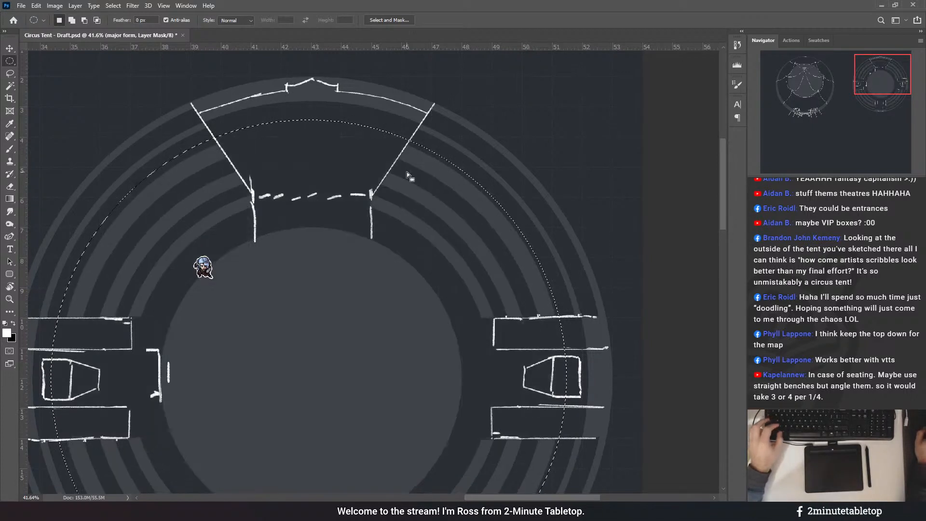
key(ctrl+d)
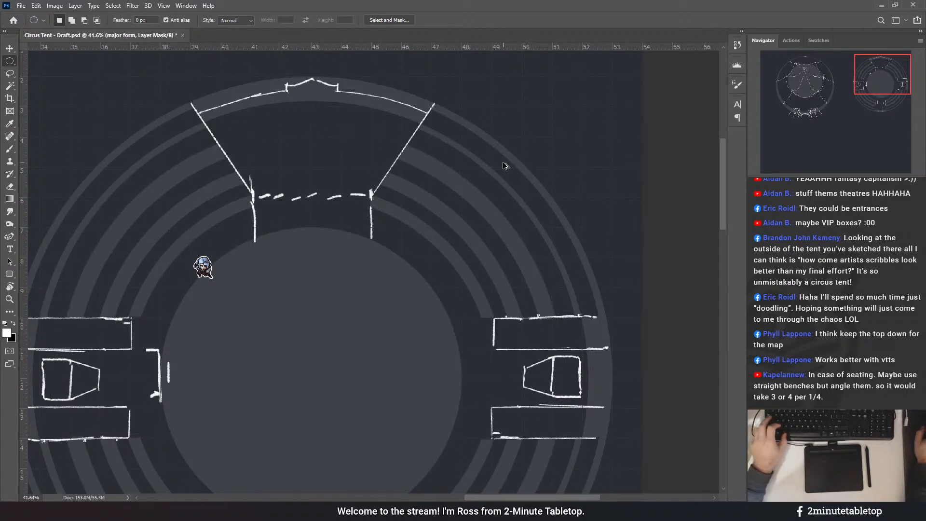
key(ctrl+z)
key(ctrl+z)
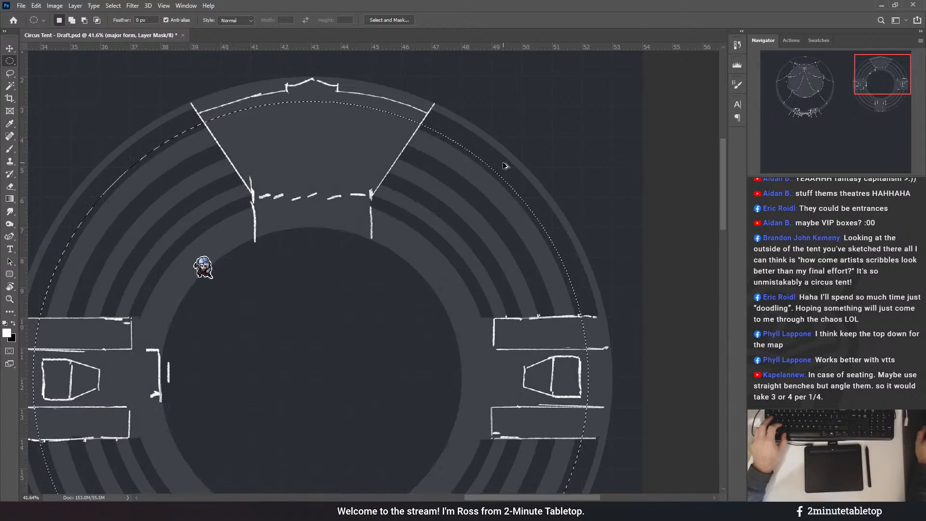
- Clear the circular selection and switch to a size 20 brush on the sketch layer at the arena's right side
key(ctrl+d)
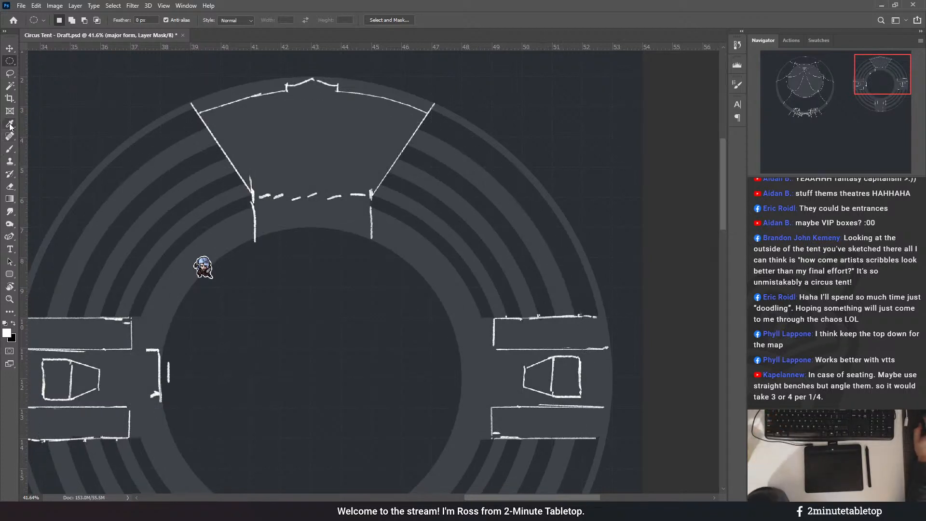
click(10, 149)
key(alt+bracketleft)
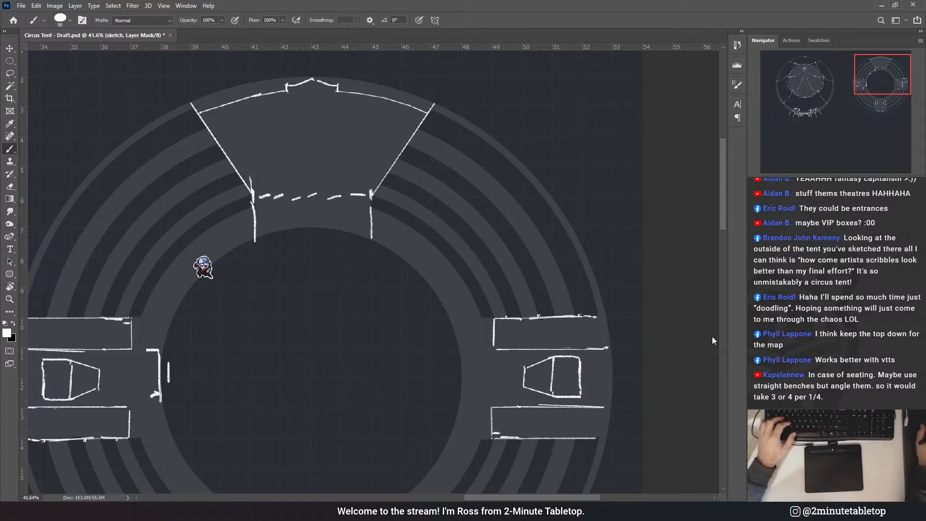
scroll(649, 313, up, 3)
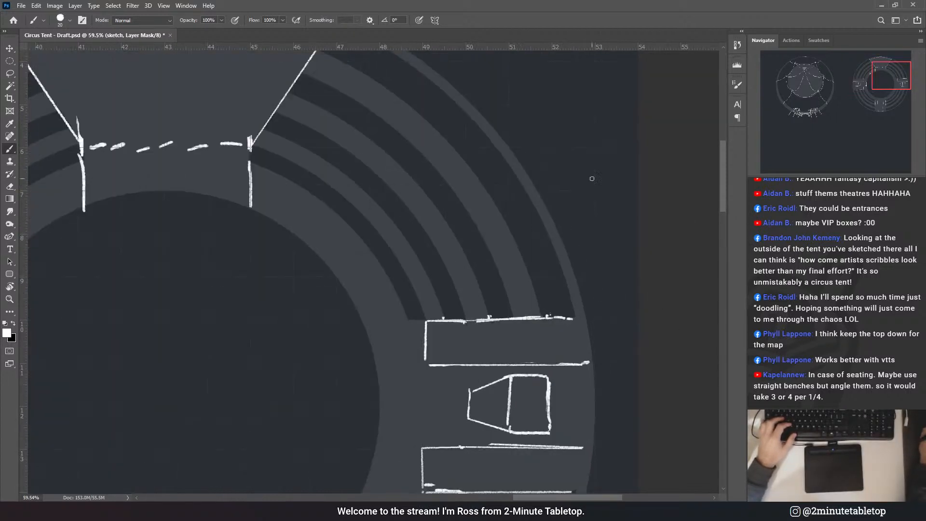
drag(486, 233, 472, 209)
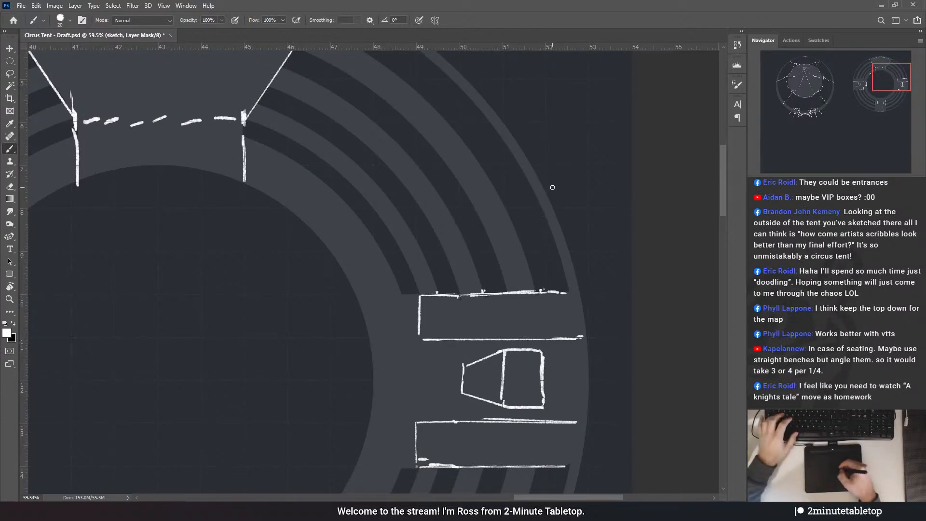
drag(552, 187, 408, 182)
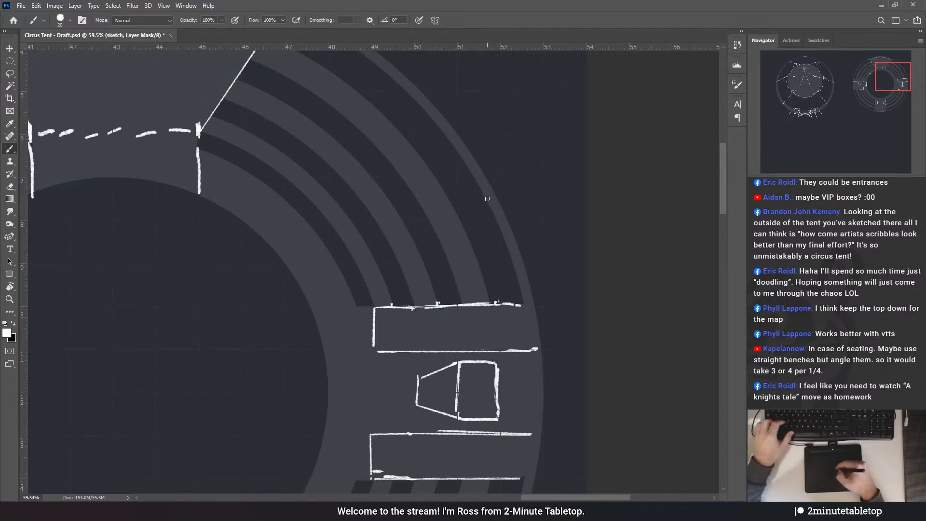
- Try sketching a chain of straight segments just inside the outer wall, from the right-hand entrance to the upper wedge-shaped section
drag(486, 197, 525, 304)
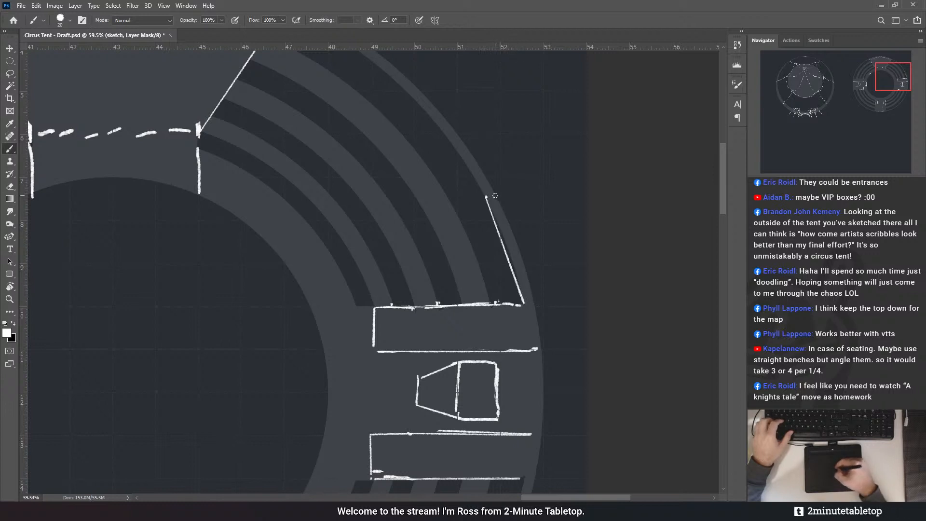
shift+click(423, 110)
shift+click(368, 56)
drag(492, 125, 536, 195)
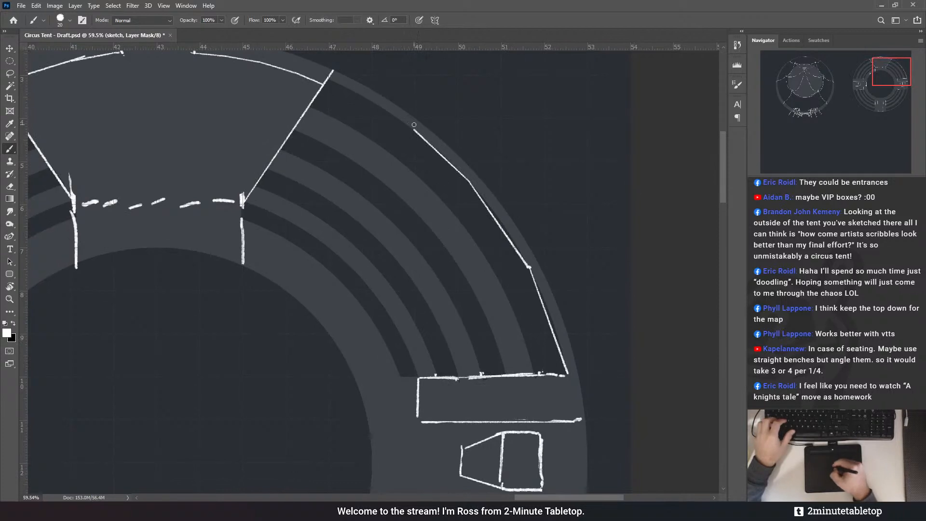
shift+click(331, 77)
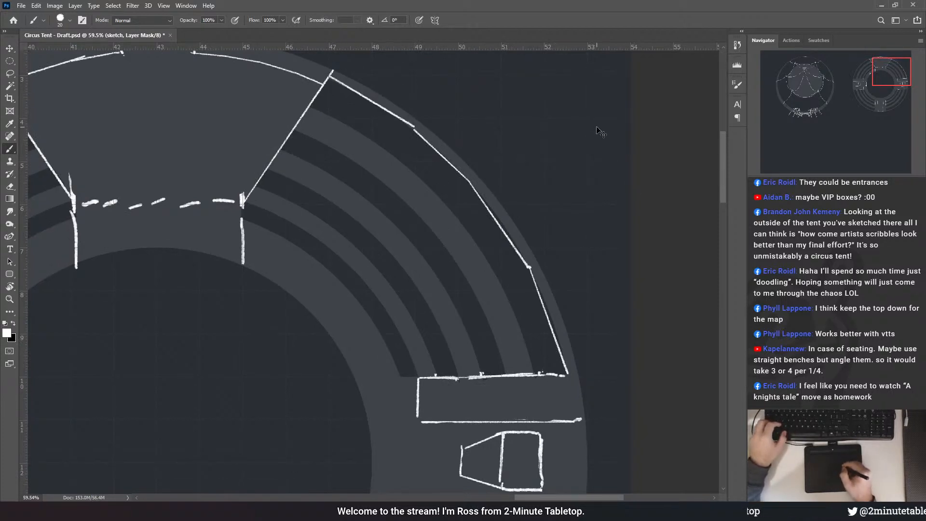
- Undo all the straight segments sketched inside the outer wall
key(ctrl+z)
key(ctrl+z)
key(ctrl+z)
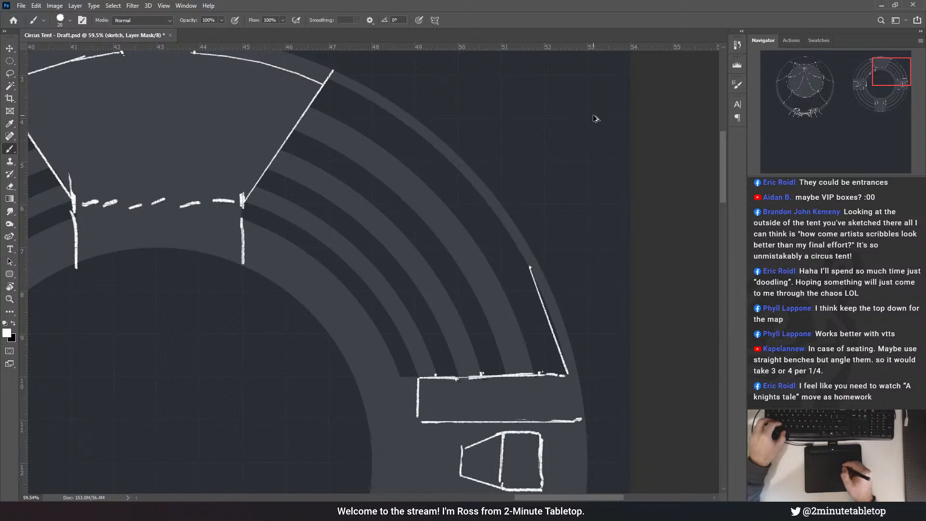
key(ctrl+z)
key(ctrl+z)
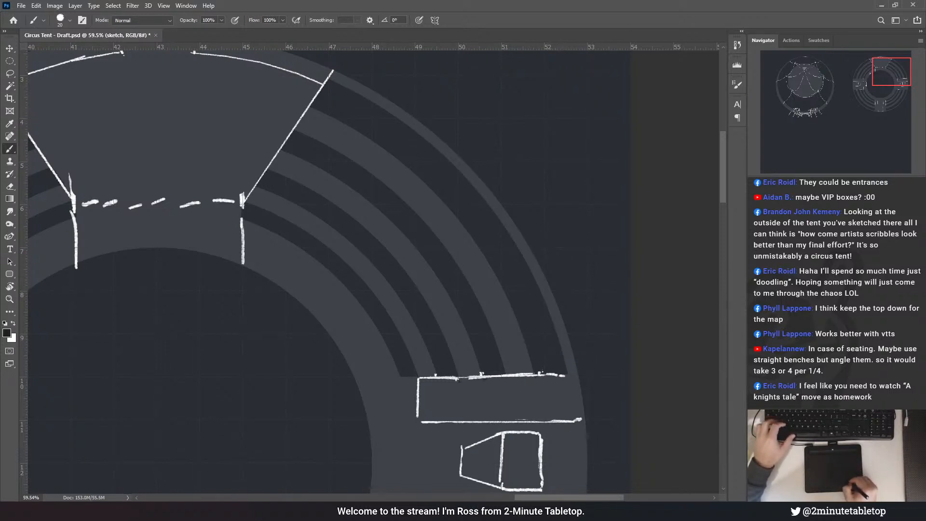
- On the sketch layer mask, draw a row of short strokes above the right entrance's upper block, from the outer wall to the innermost seating ring
click(799, 384)
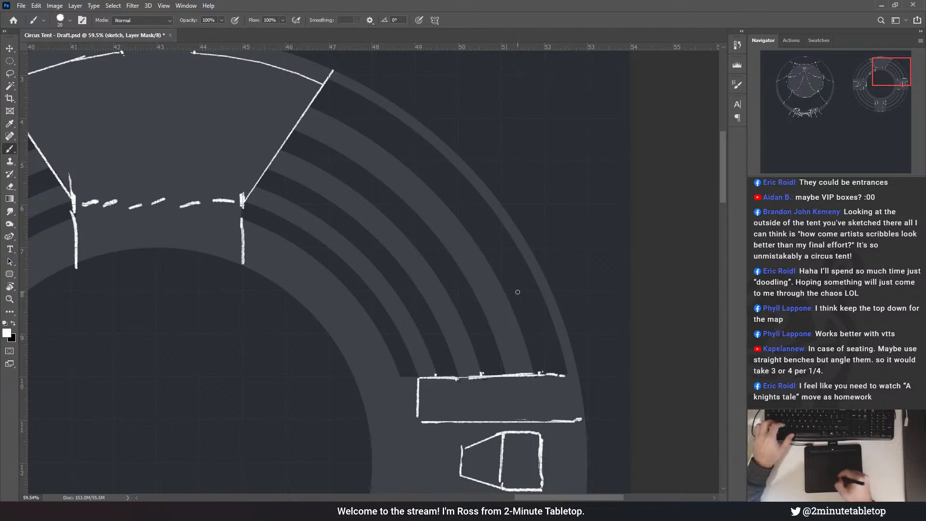
drag(522, 193, 495, 125)
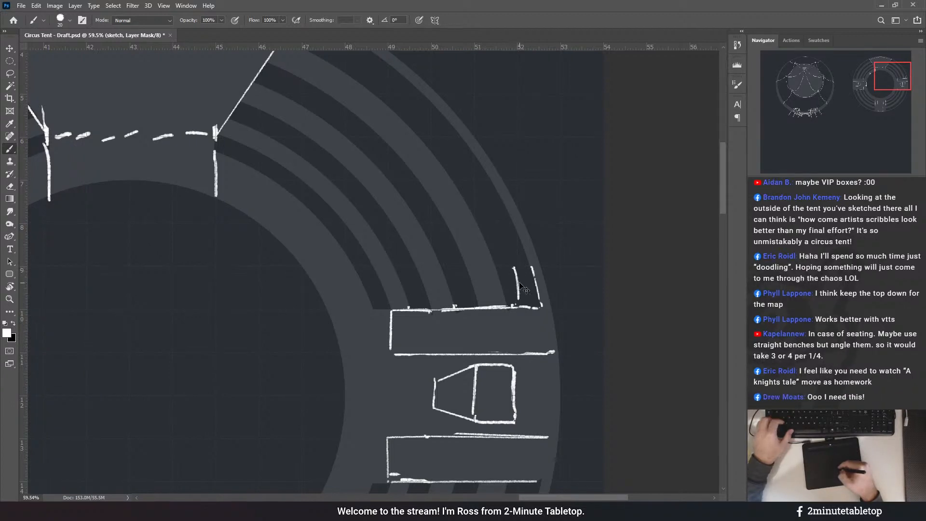
key(ctrl+z)
drag(515, 269, 524, 305)
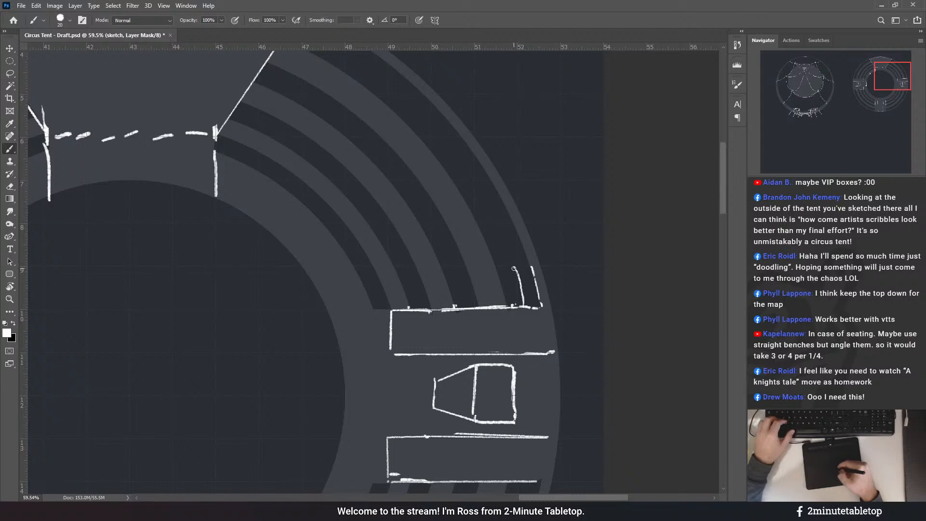
drag(515, 269, 519, 301)
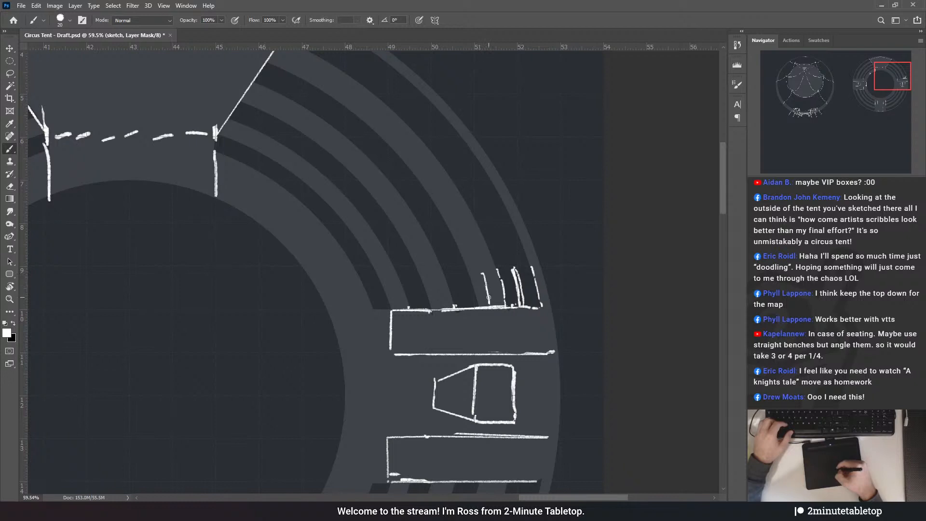
drag(471, 277, 478, 305)
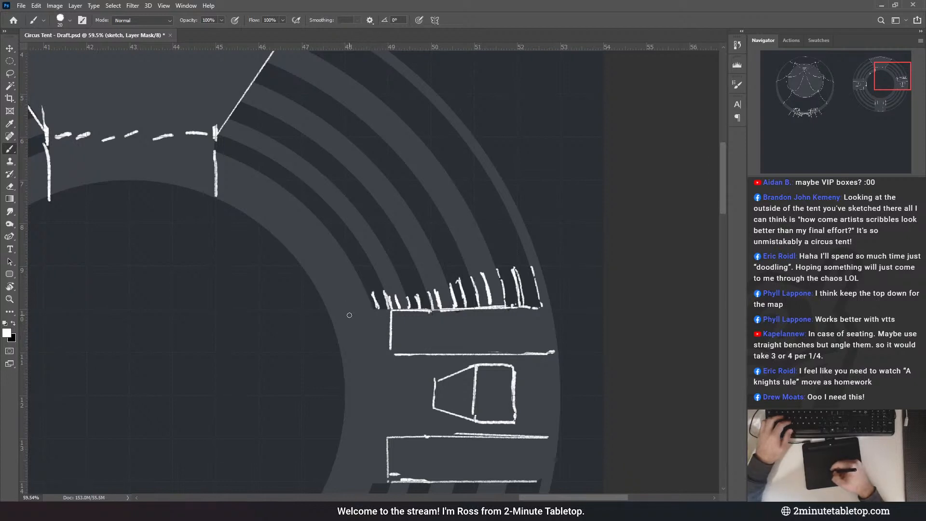
- Move the sample token beside the innermost stroke above the right entrance block to judge the row spacing
drag(396, 262, 424, 287)
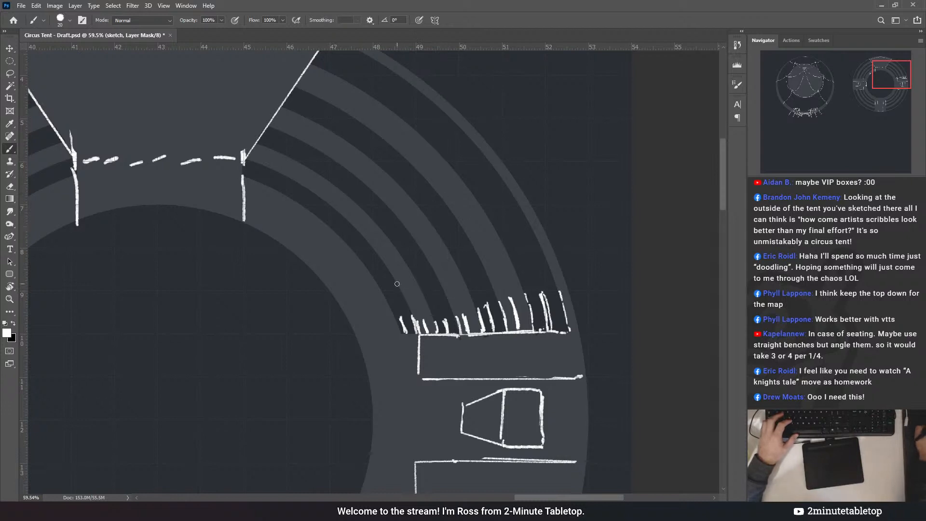
scroll(397, 284, down, 5)
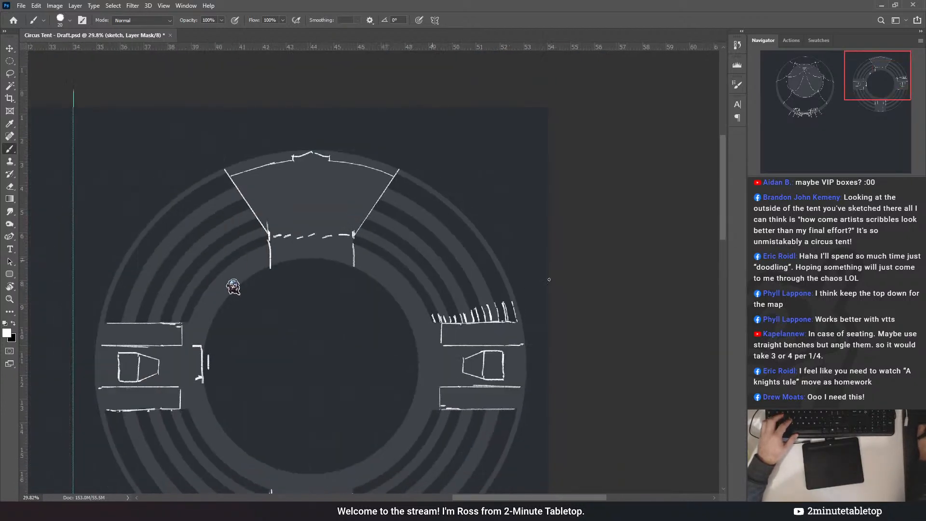
scroll(454, 338, up, 2)
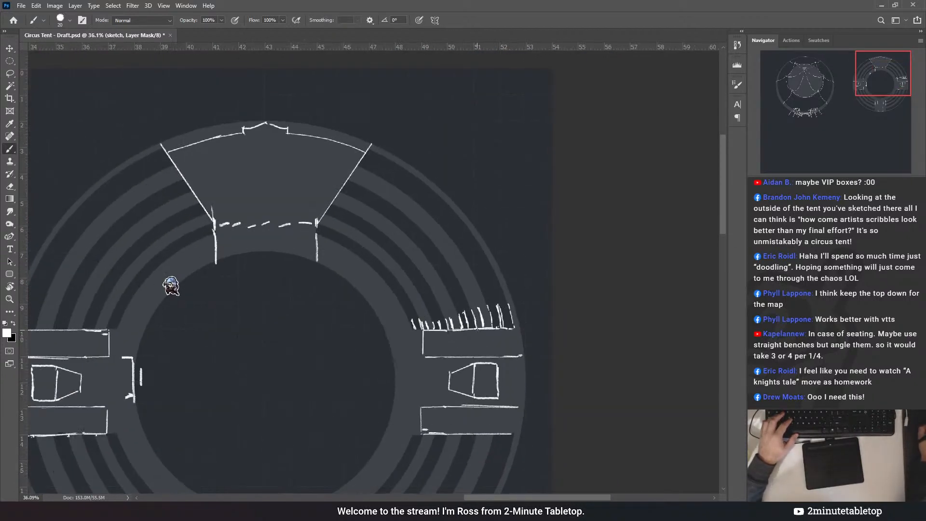
scroll(454, 338, up, 3)
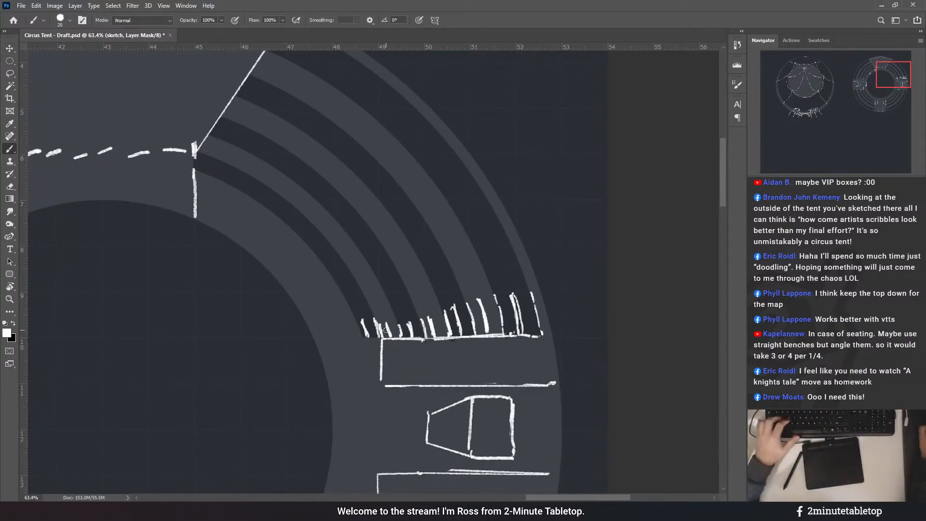
scroll(360, 343, up, 2)
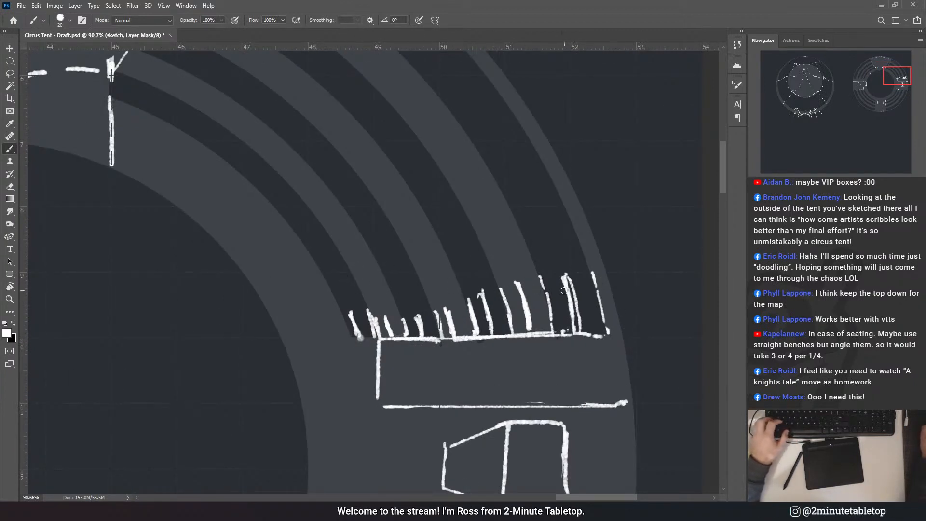
scroll(445, 339, down, 2)
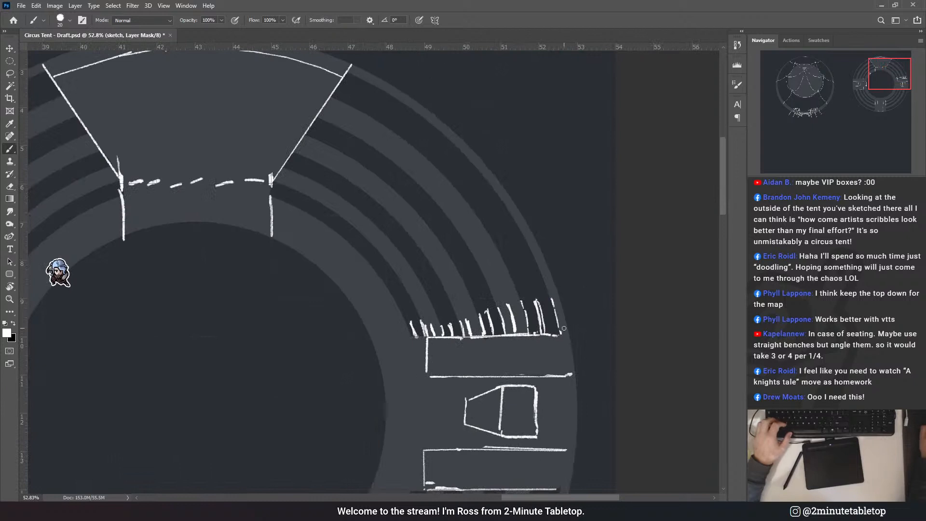
key(m)
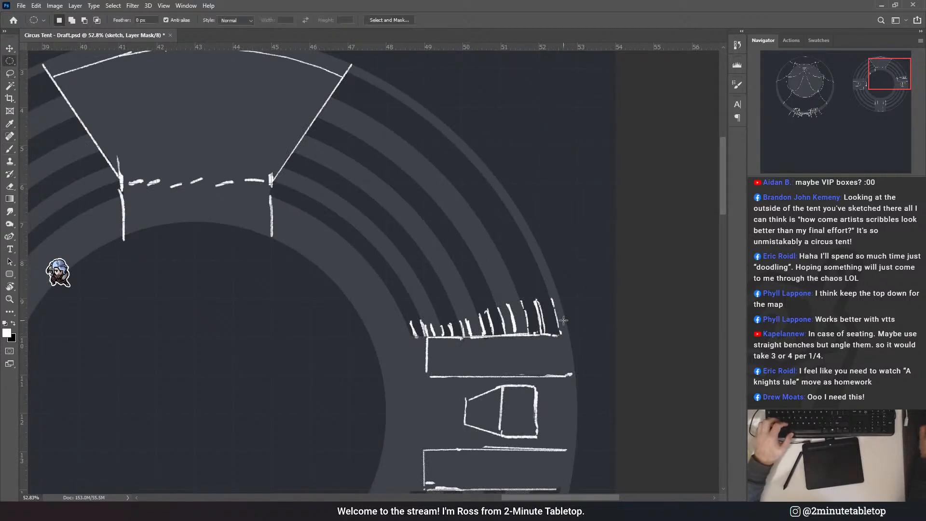
key(v)
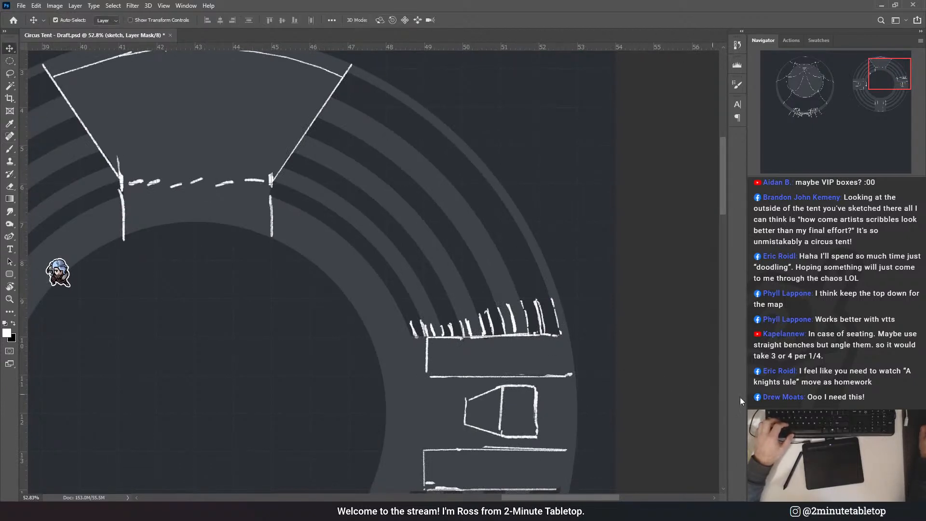
drag(70, 279, 414, 334)
scroll(414, 334, up, 5)
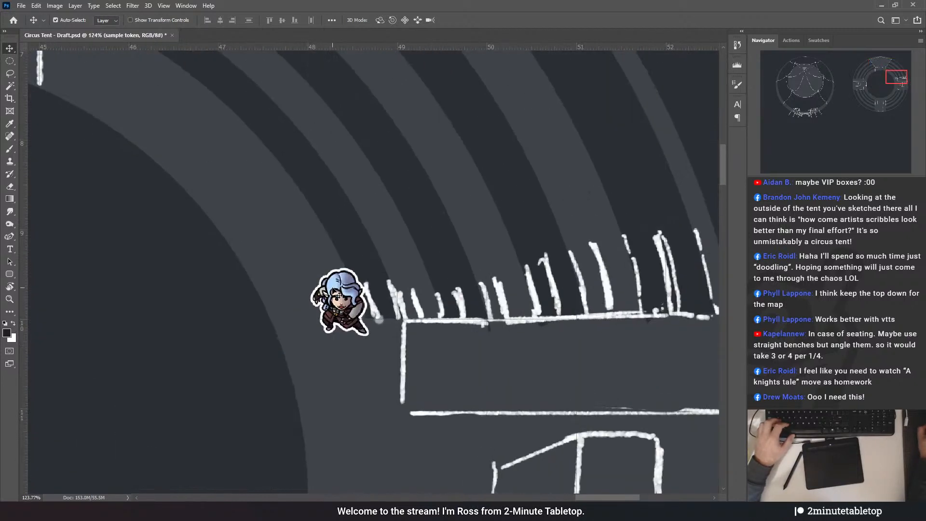
mouse_move(335, 295)
mouse_down()
mouse_move(312, 286)
mouse_move(379, 288)
mouse_move(346, 290)
mouse_up()
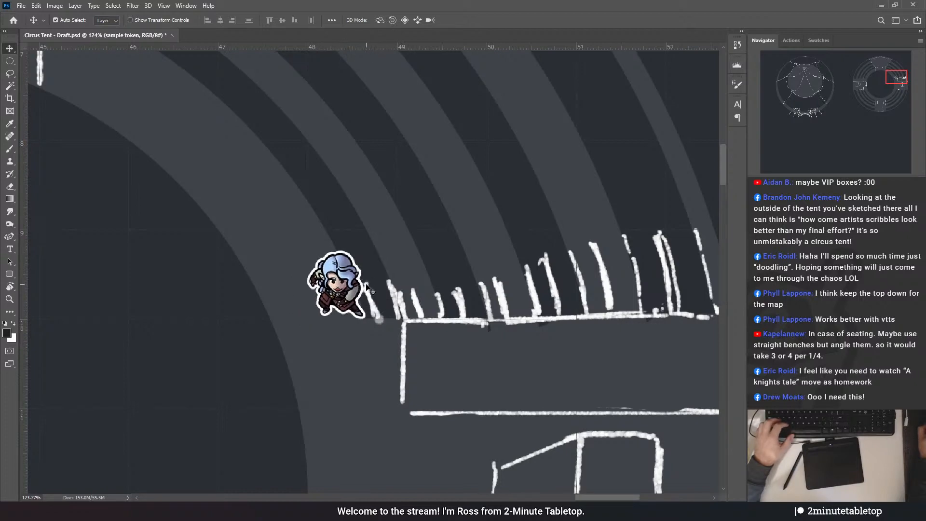
- Compare the sample token with the outermost and innermost strokes above the right entrance block, leaving it inside the central ring
scroll(263, 359, down, 4)
drag(311, 323, 487, 289)
scroll(519, 303, up, 4)
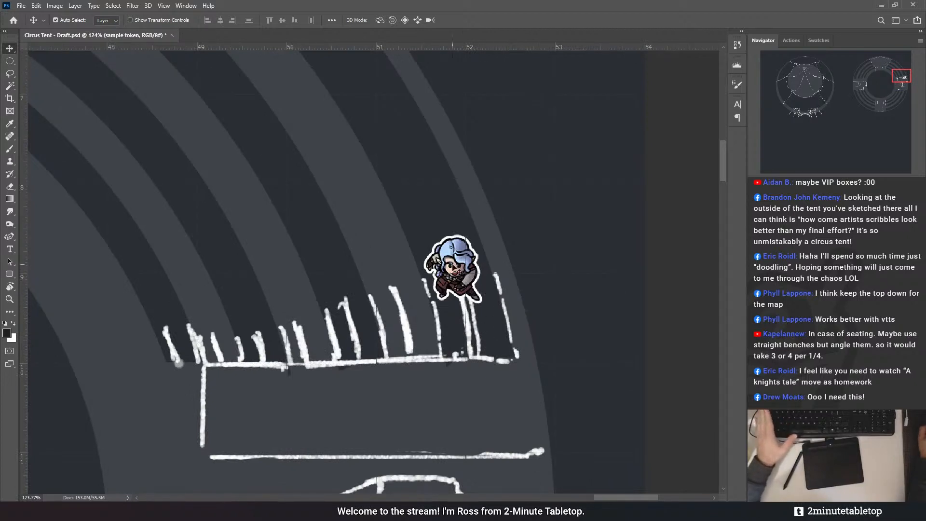
drag(455, 270, 194, 262)
scroll(566, 300, down, 10)
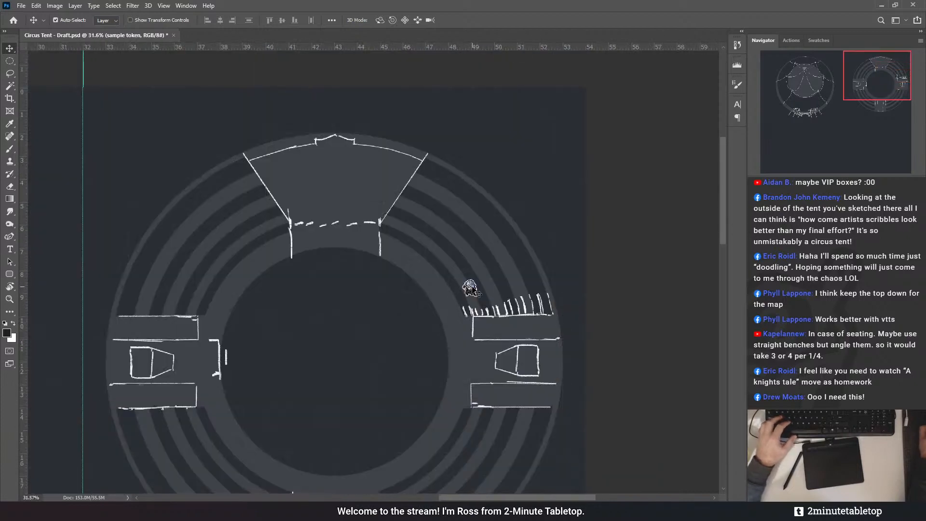
drag(476, 292, 366, 329)
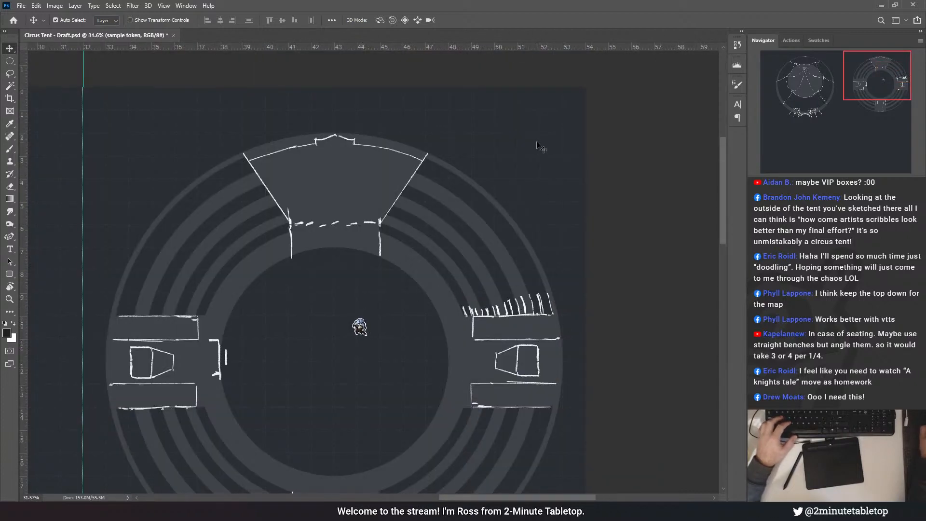
- Test the sample token on the upper-right outer seating, return it to the central ring, and save the document
scroll(540, 147, up, 3)
drag(212, 475, 370, 235)
scroll(413, 227, up, 1)
scroll(413, 227, up, 3)
scroll(454, 217, down, 2)
scroll(454, 217, down, 3)
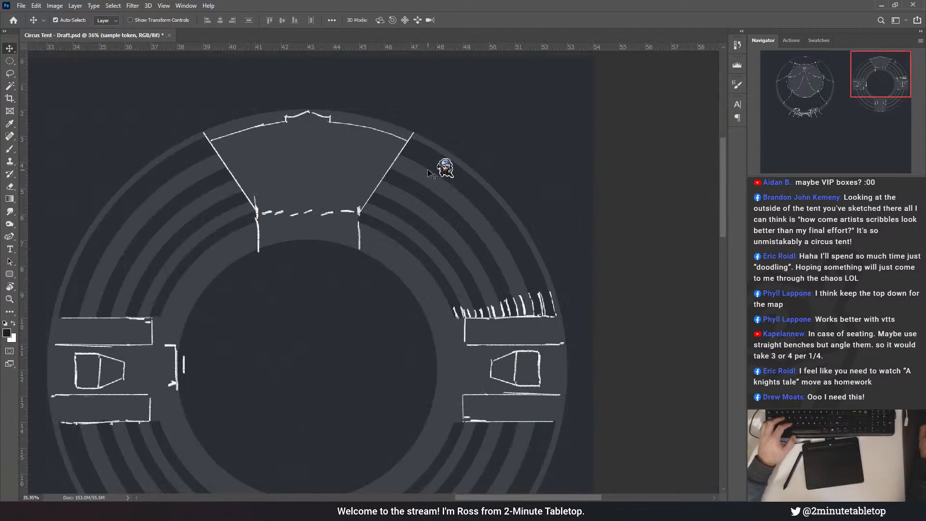
drag(446, 171, 338, 313)
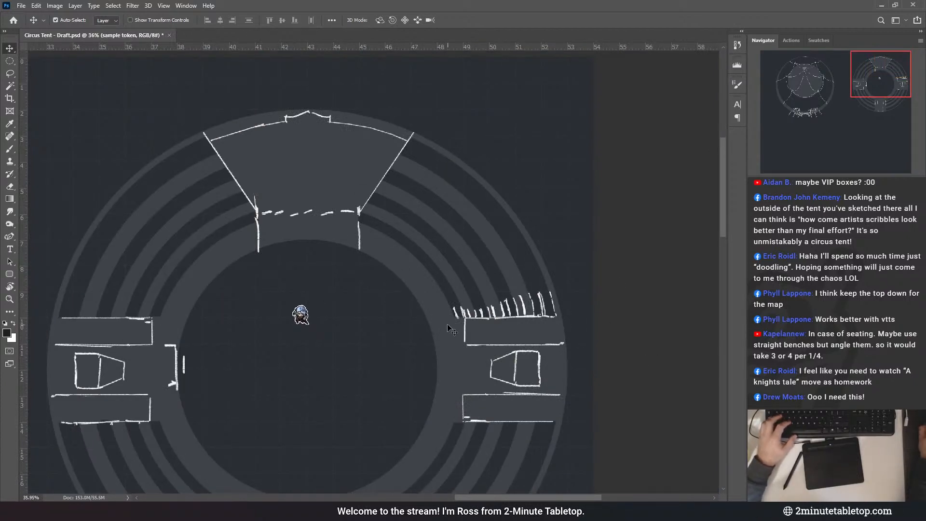
key(ctrl+s)
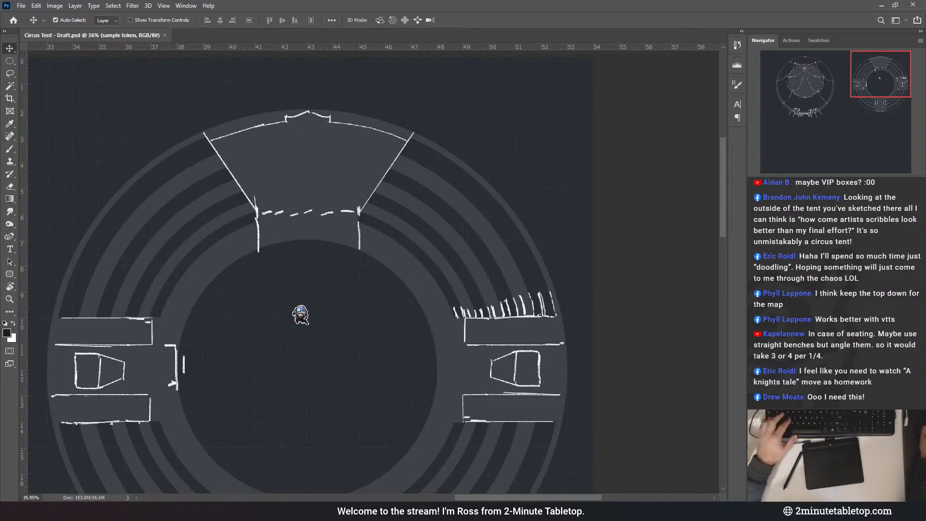
- On the major form layer mask, select a circle centred on the arena, just inside the outer wall ring, and invert its contents
click(309, 189)
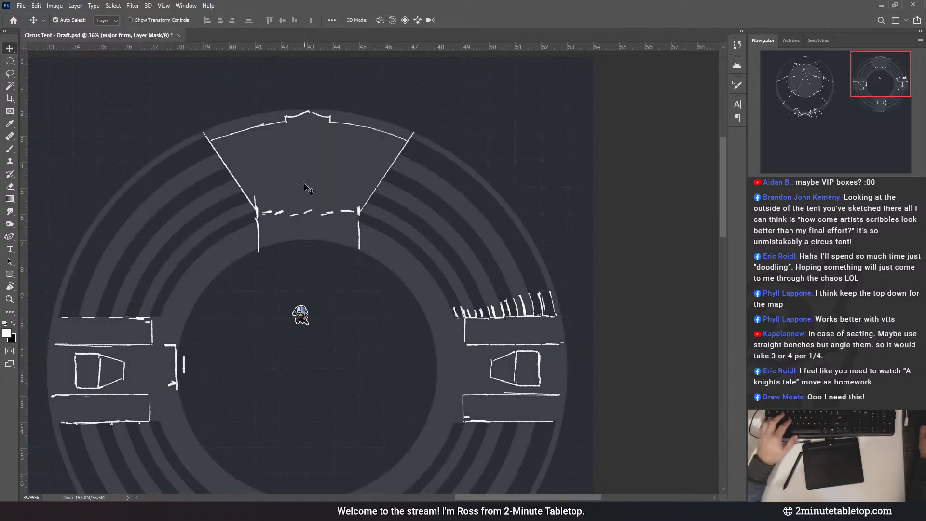
click(9, 61)
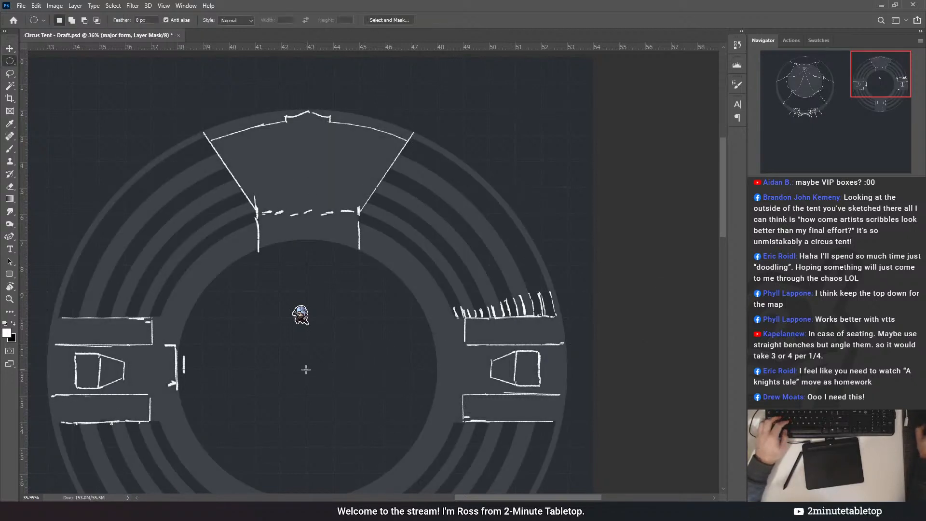
click(164, 7)
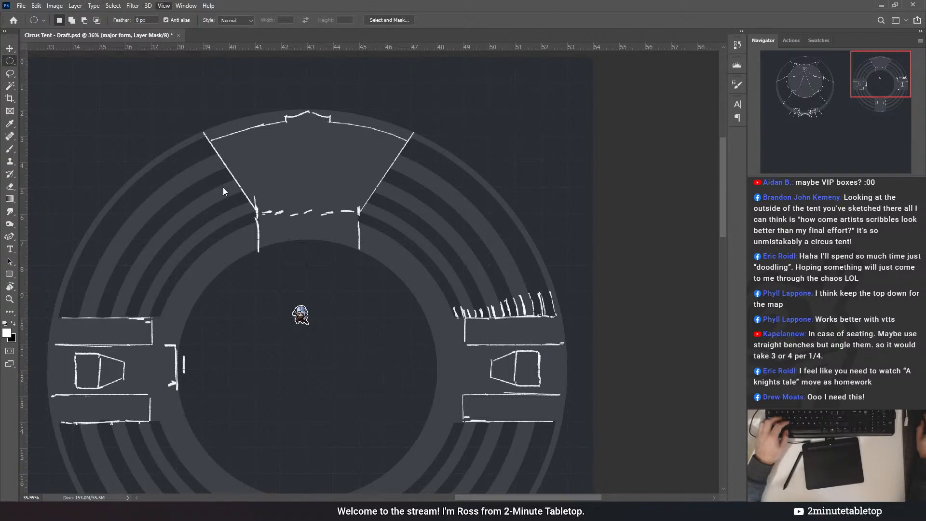
click(187, 224)
scroll(616, 312, up, 3)
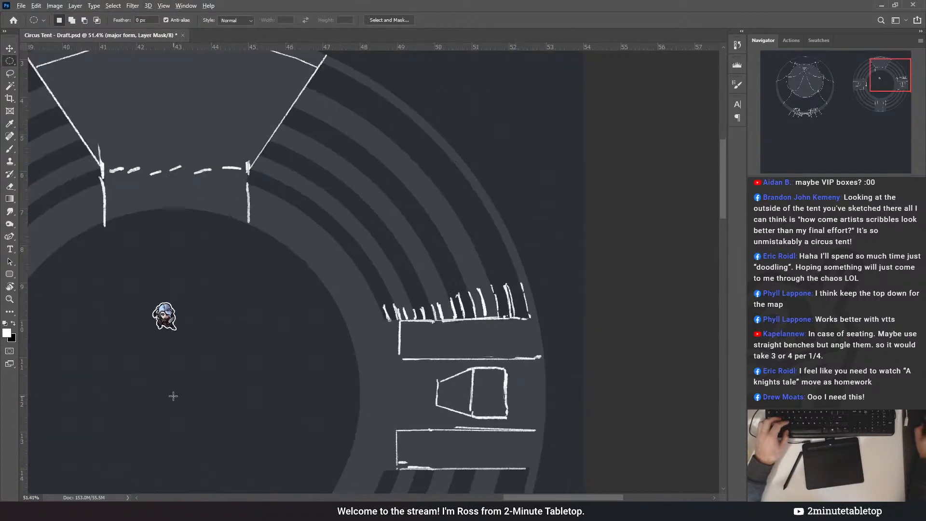
drag(180, 396, 520, 138)
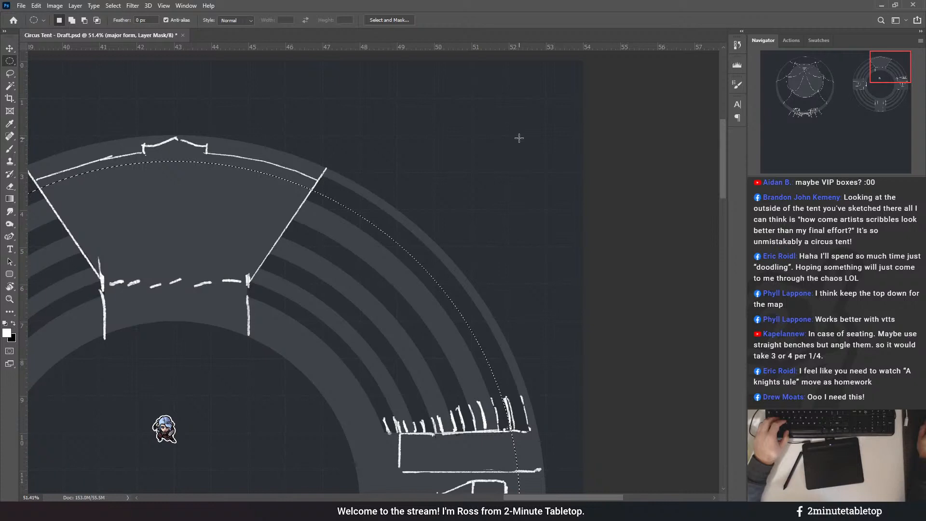
drag(519, 138, 519, 139)
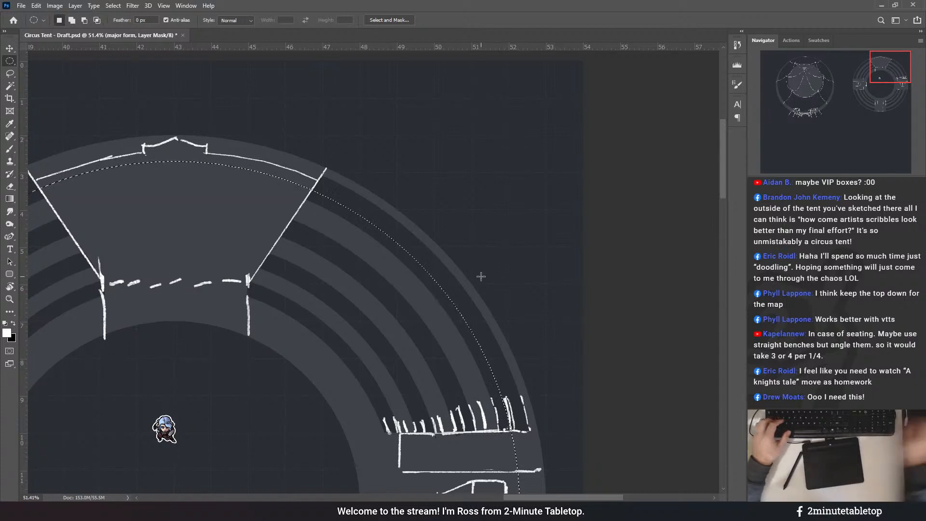
key(ctrl+i)
key(ctrl+d)
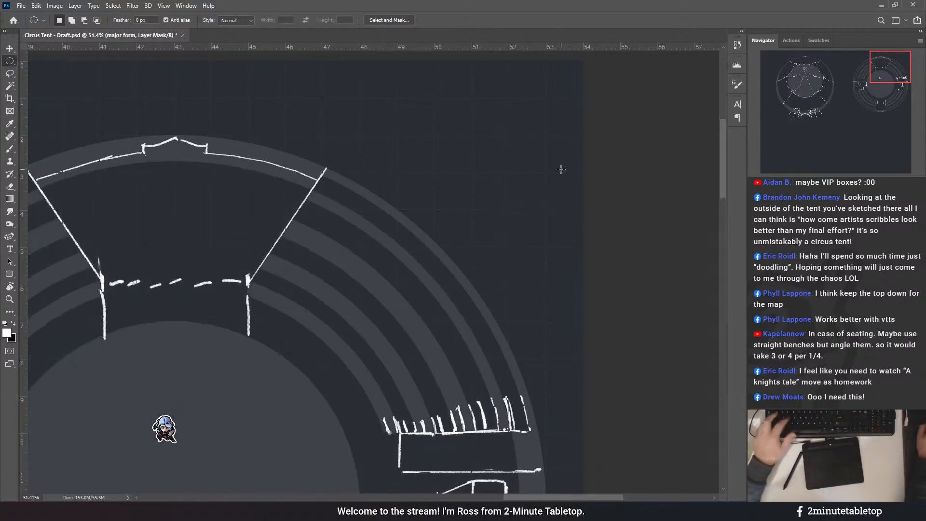
- Add the next seating ring inward by inverting the mask inside two progressively smaller circles centred on the arena
scroll(560, 168, down, 3)
scroll(300, 469, up, 1)
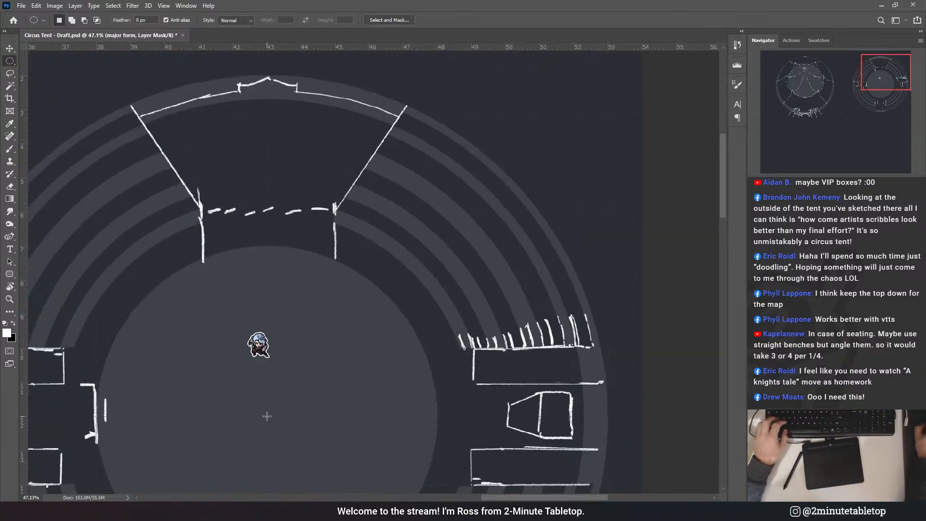
drag(267, 417, 557, 90)
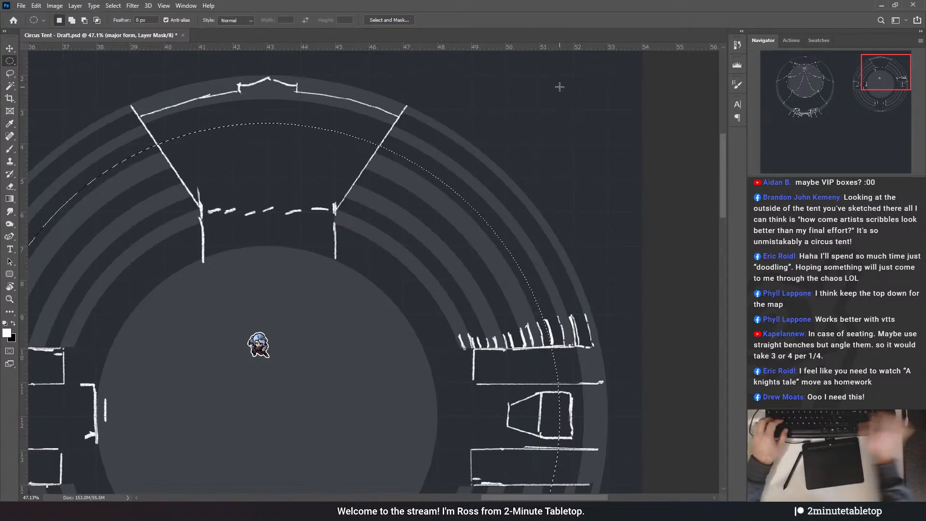
key(ctrl+i)
key(ctrl+d)
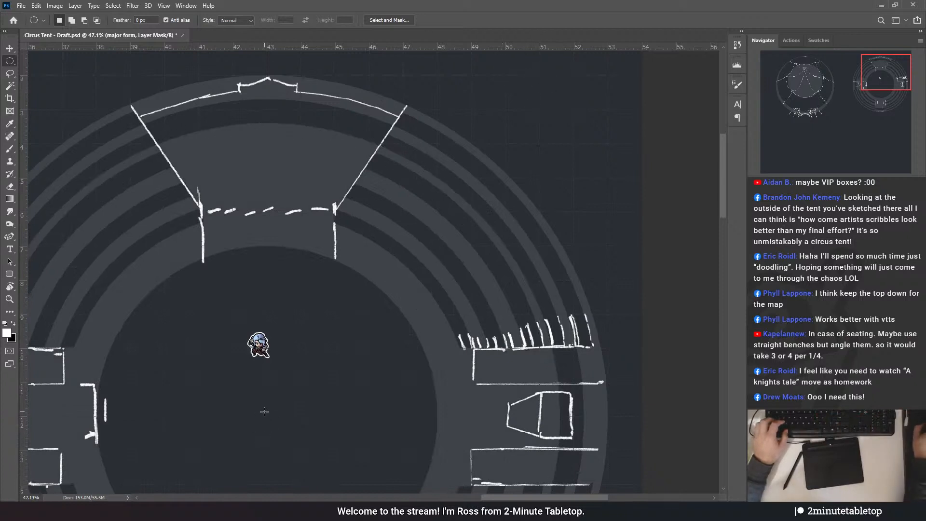
drag(265, 416, 541, 112)
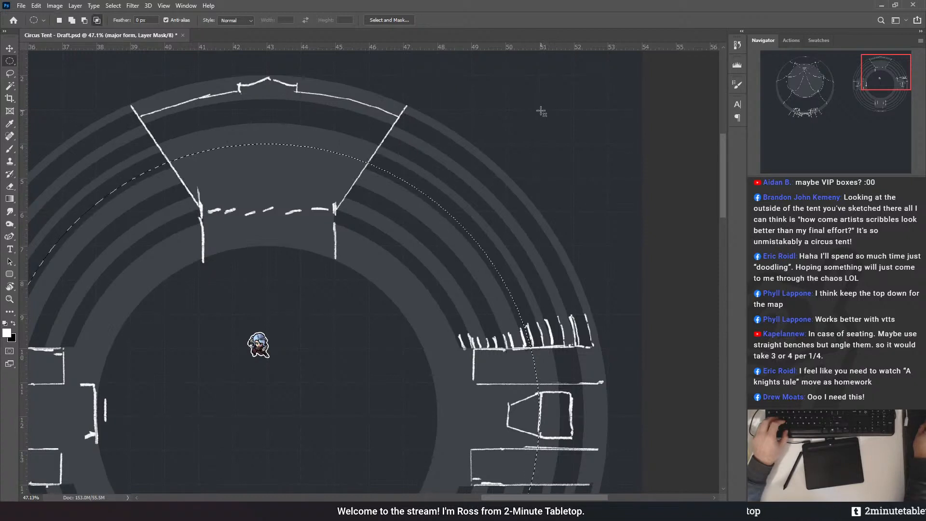
key(ctrl+i)
key(ctrl+d)
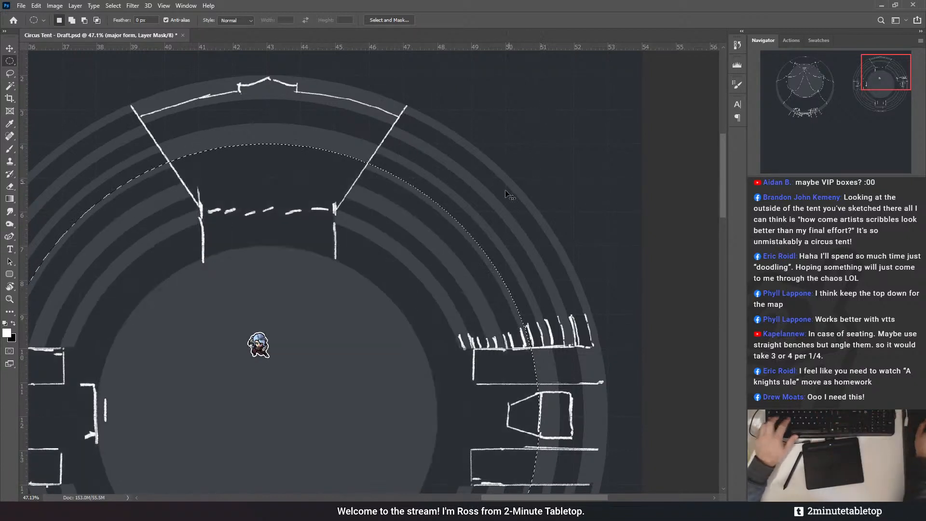
- Select a smaller concentric circle one row further inward, above the stage's inner corners, and invert the mask inside it
drag(267, 417, 520, 147)
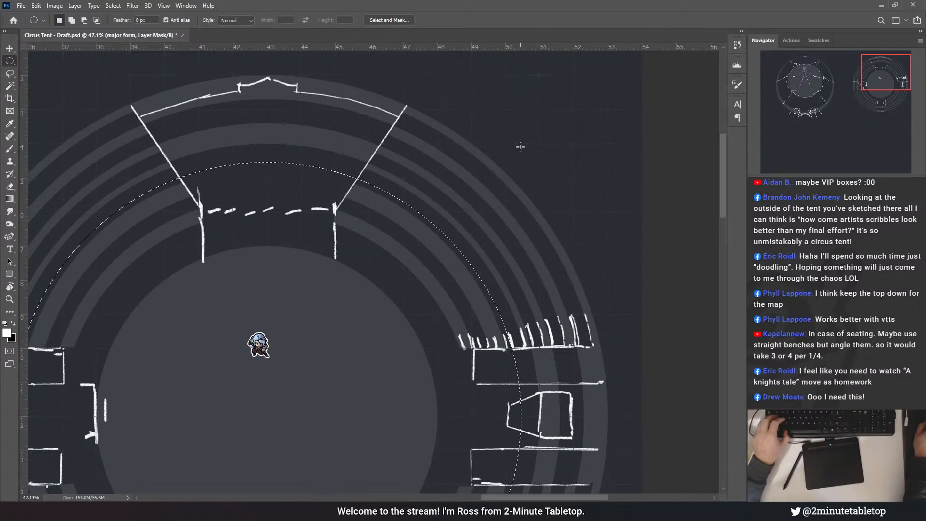
drag(520, 147, 521, 147)
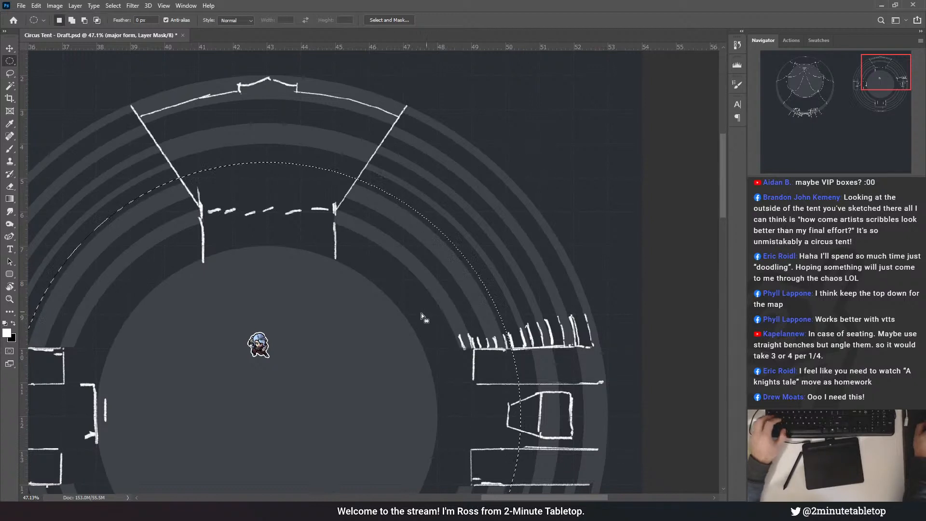
key(ctrl+d)
drag(260, 412, 520, 147)
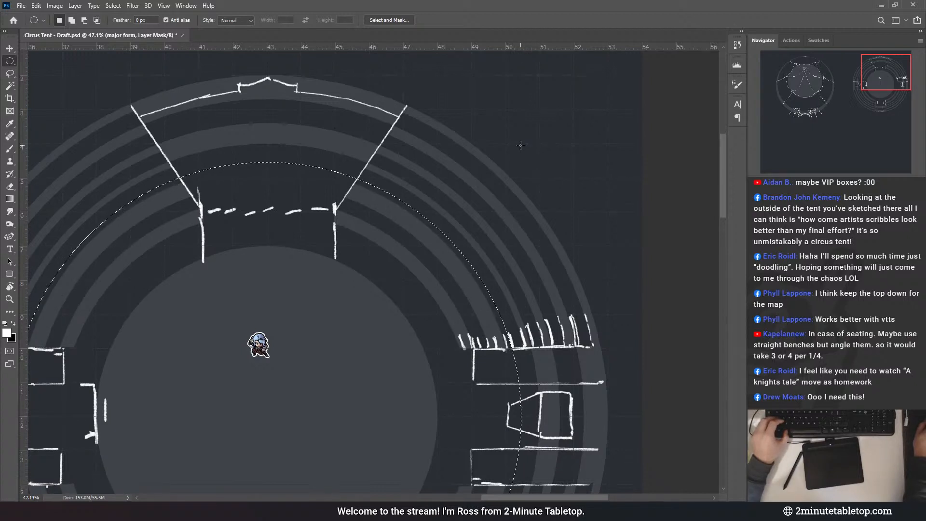
key(Delete)
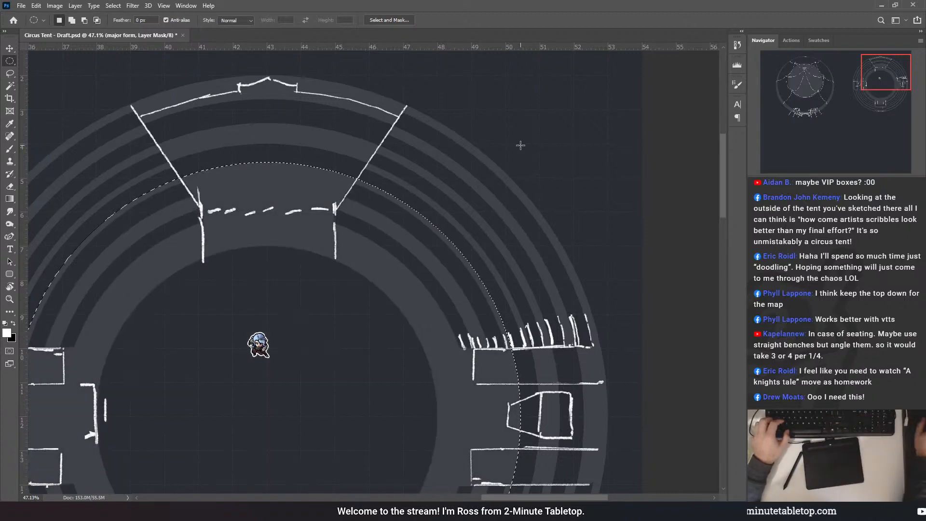
key(ctrl+d)
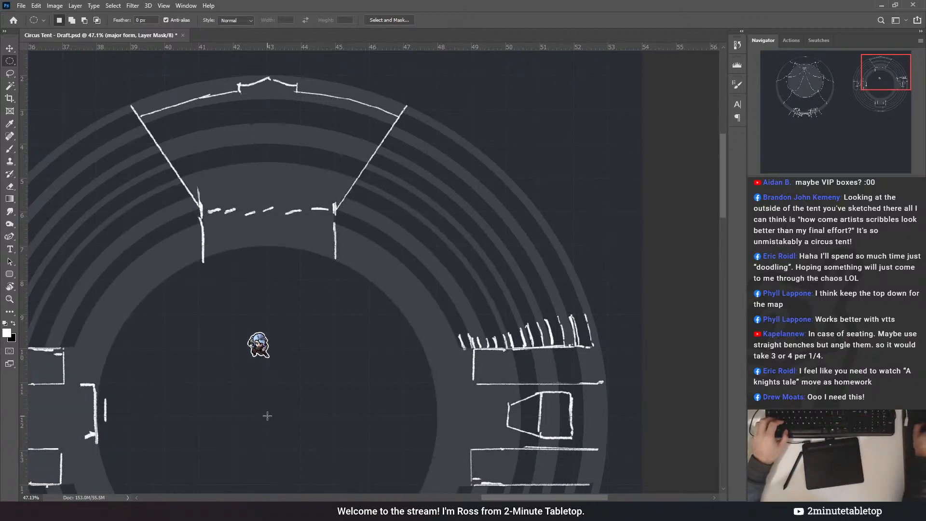
- Complete another narrow seating ring by inverting the mask inside a concentric circle just outside the stage's inner corners
drag(267, 416, 504, 143)
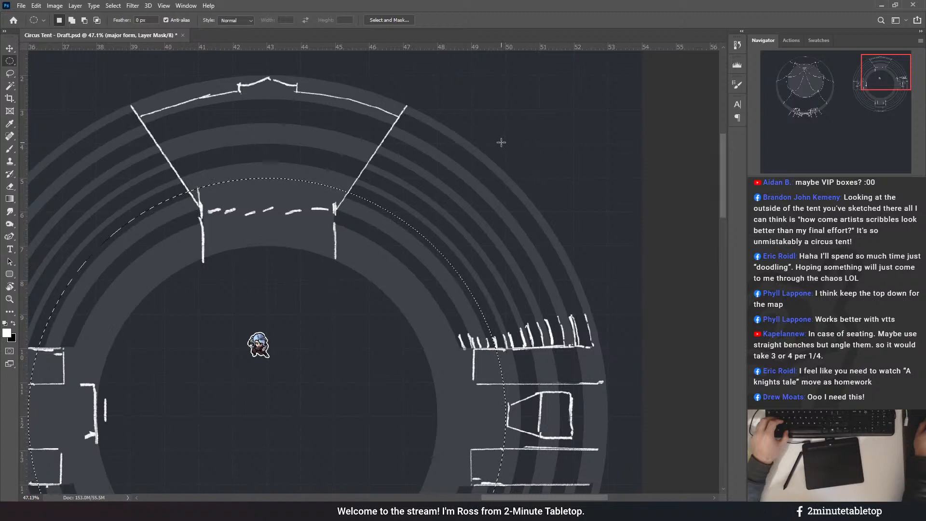
mouse_move(501, 143)
mouse_down()
mouse_move(476, 137)
mouse_move(501, 128)
mouse_up()
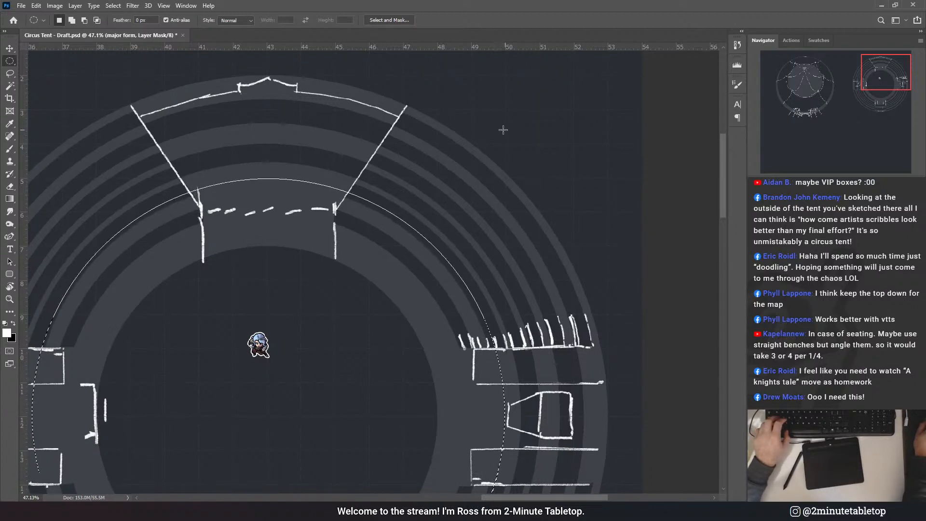
drag(503, 129, 505, 130)
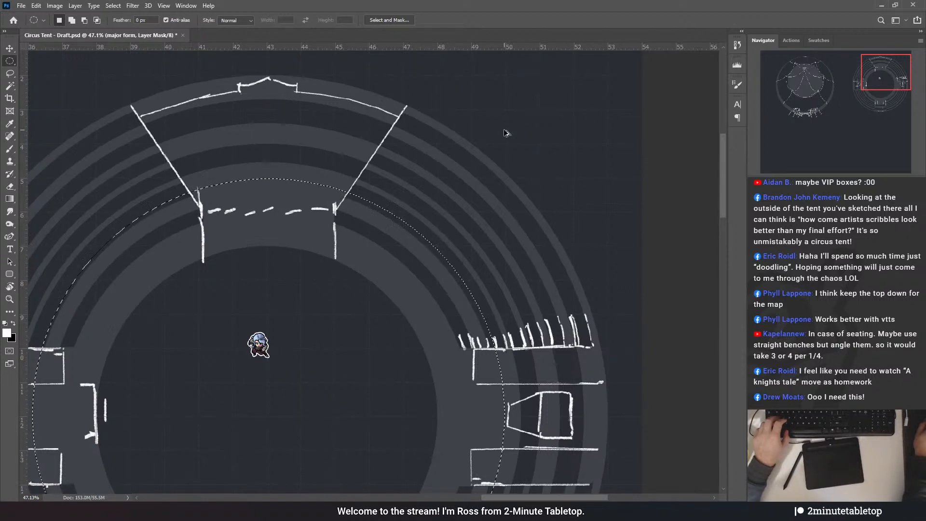
key(alt+BackSpace)
key(ctrl+d)
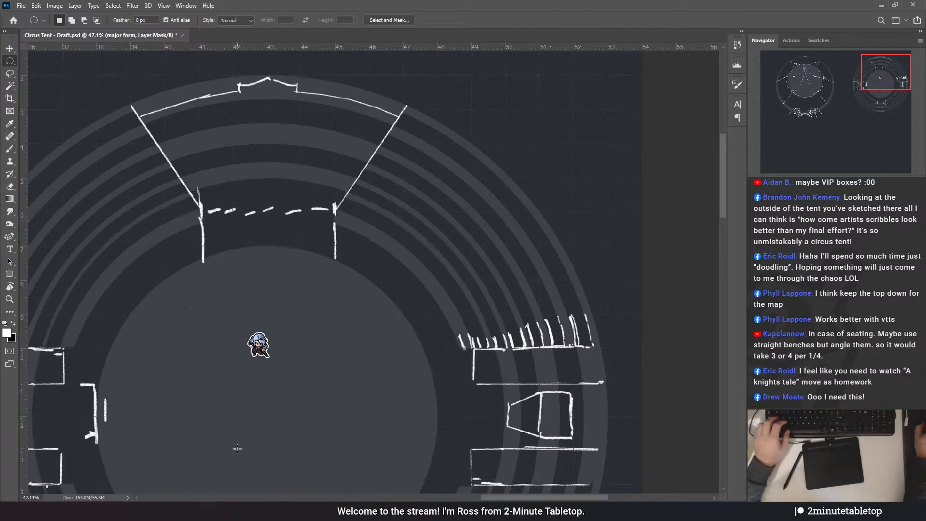
- Try starting another seating ring by inverting the mask inside a circle passing just above the stage's dashed line
drag(267, 417, 490, 193)
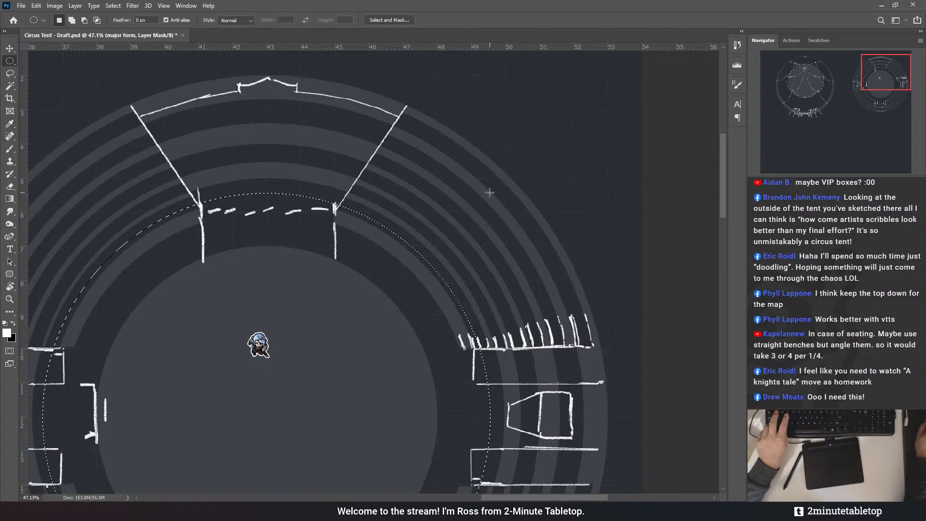
key(ctrl+BackSpace)
key(ctrl+d)
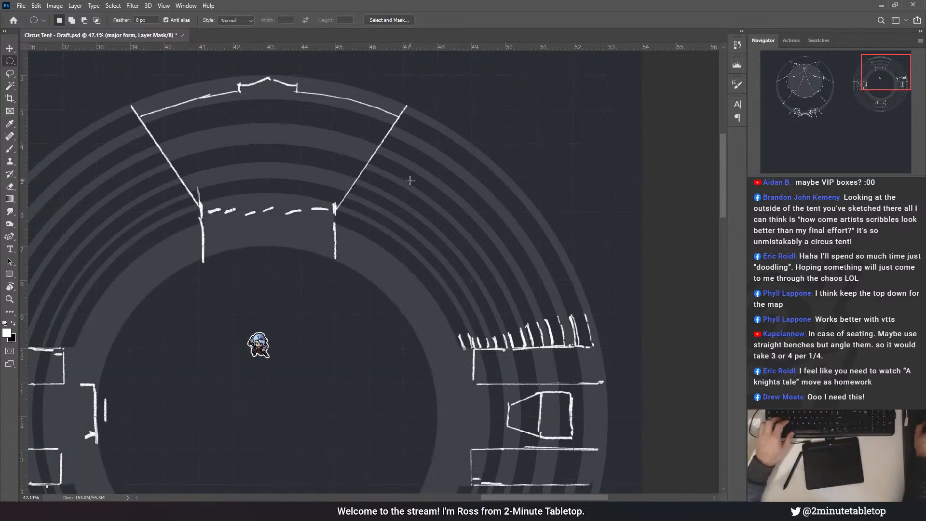
scroll(377, 289, down, 2)
scroll(261, 251, up, 2)
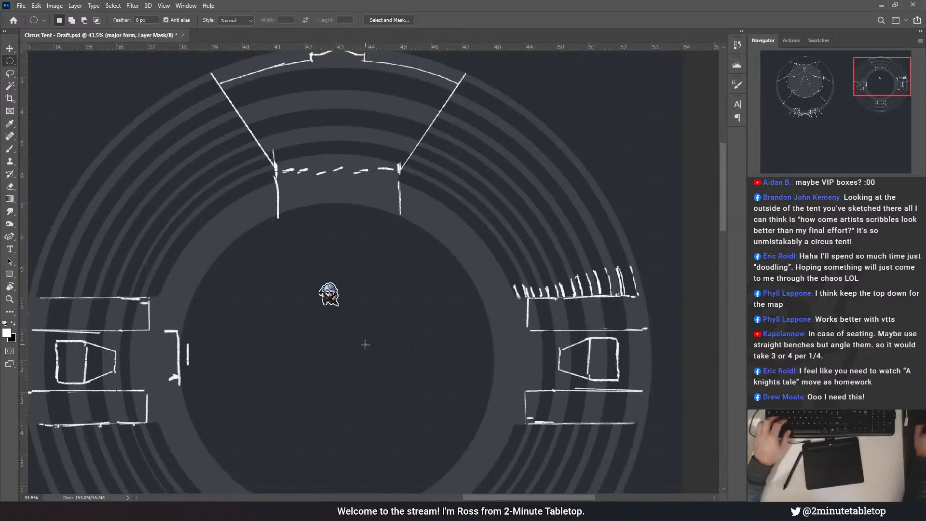
- Try a solid inner walkway by filling a circle up to the entrance blocks' inner ends light and the central arena circle dark
drag(388, 314, 529, 142)
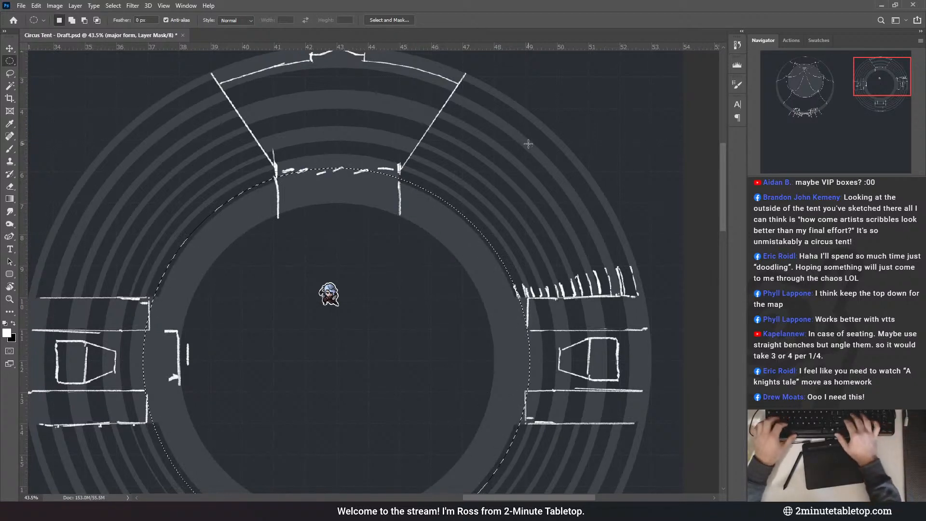
key(x)
key(alt+BackSpace)
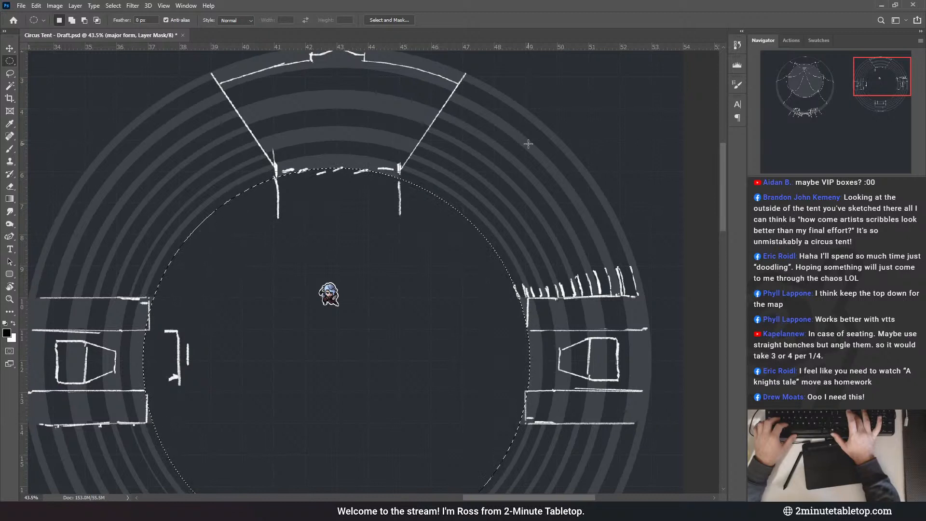
key(ctrl+BackSpace)
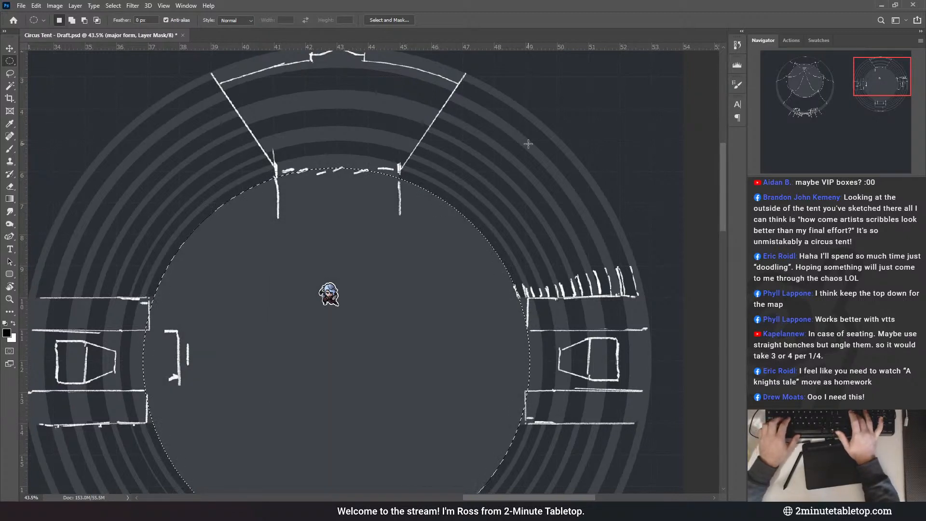
key(ctrl+d)
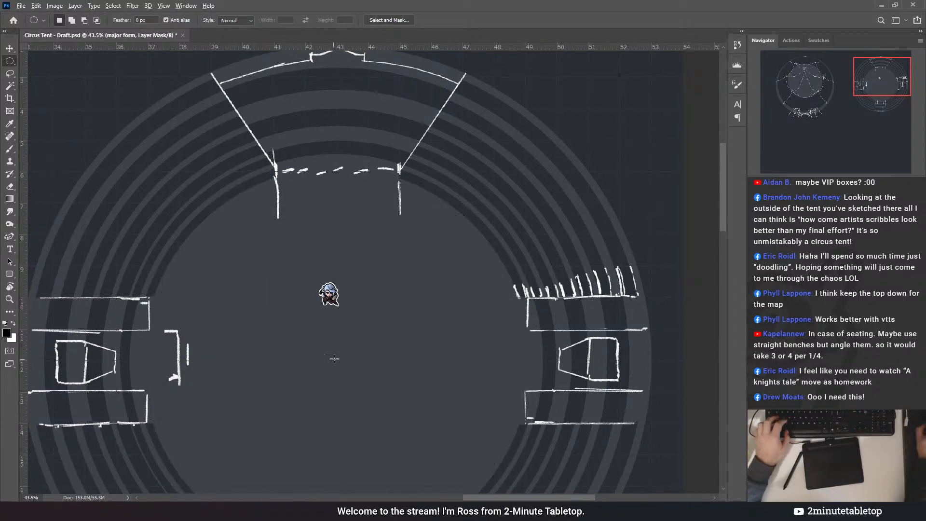
drag(334, 359, 495, 153)
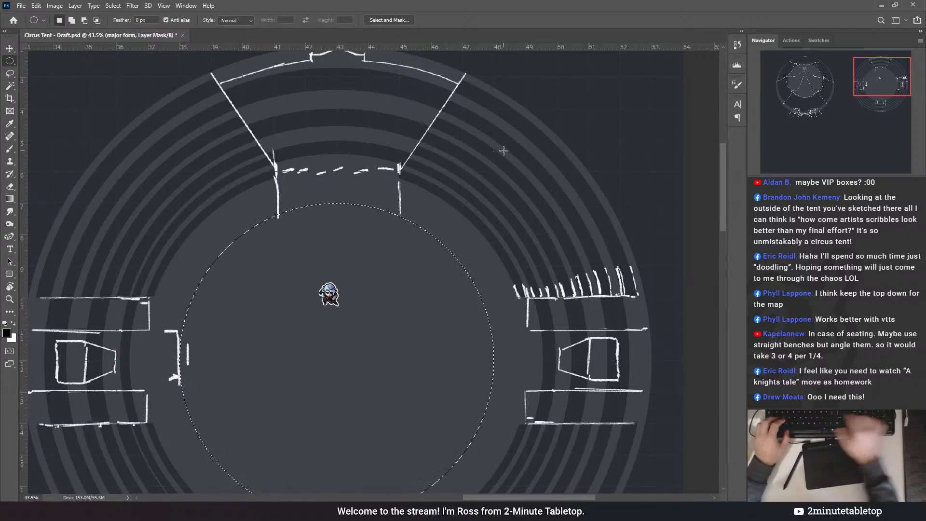
key(alt+BackSpace)
key(ctrl+d)
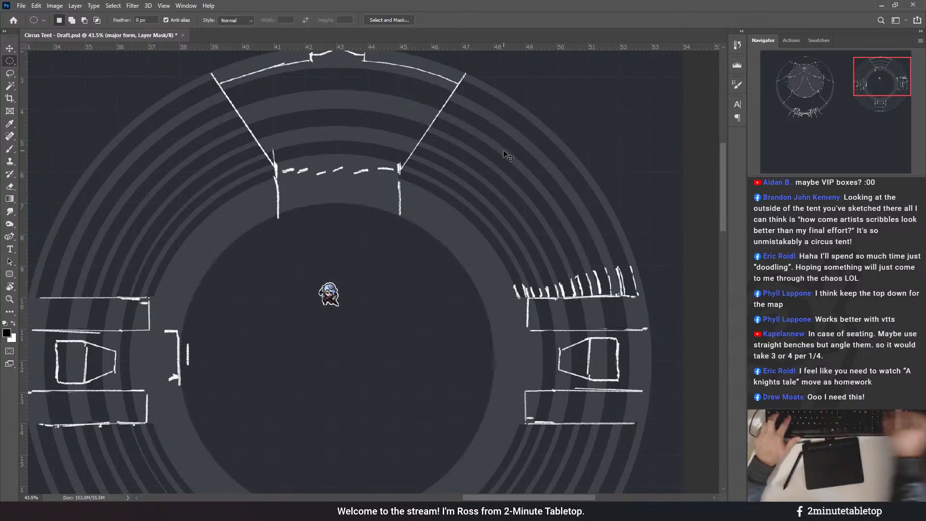
- Undo the inner walkway fills and the extra innermost ring attempts, keeping the earlier mask inversion, and clear the selection
scroll(506, 155, down, 3)
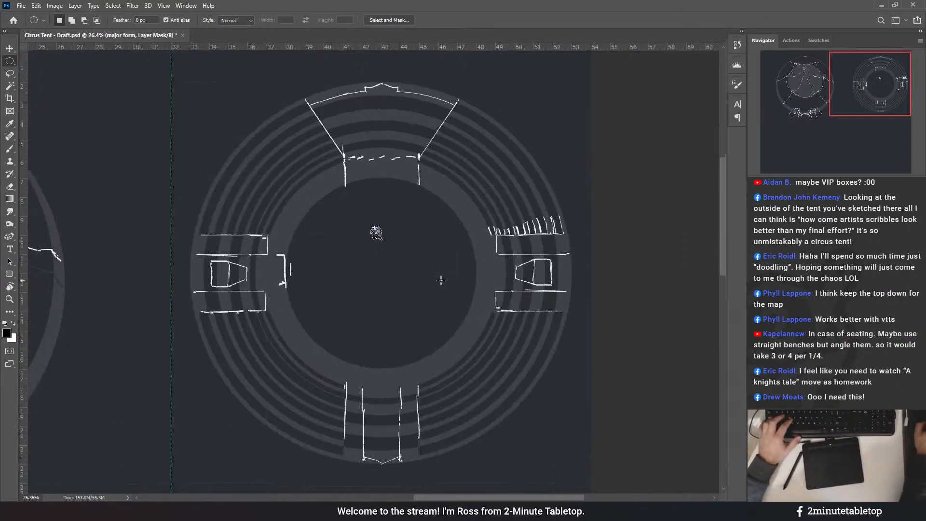
scroll(339, 413, up, 5)
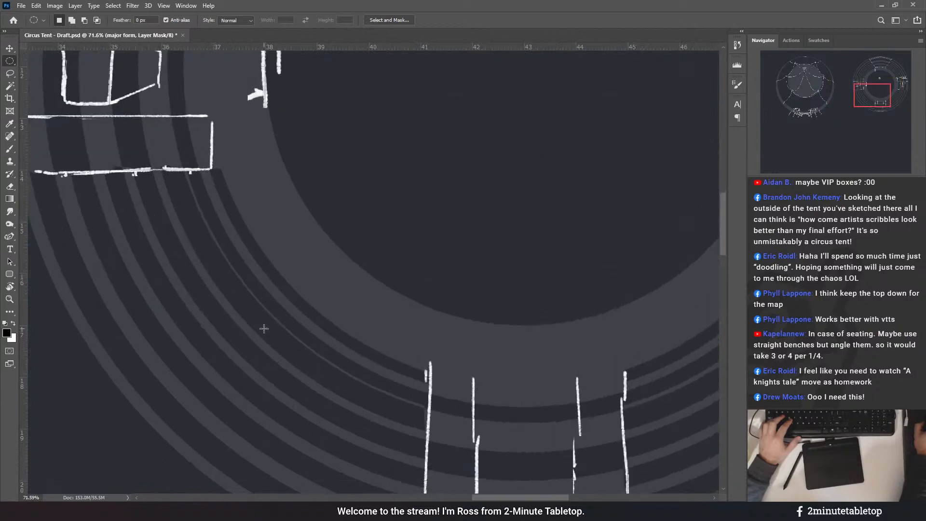
scroll(374, 415, down, 2)
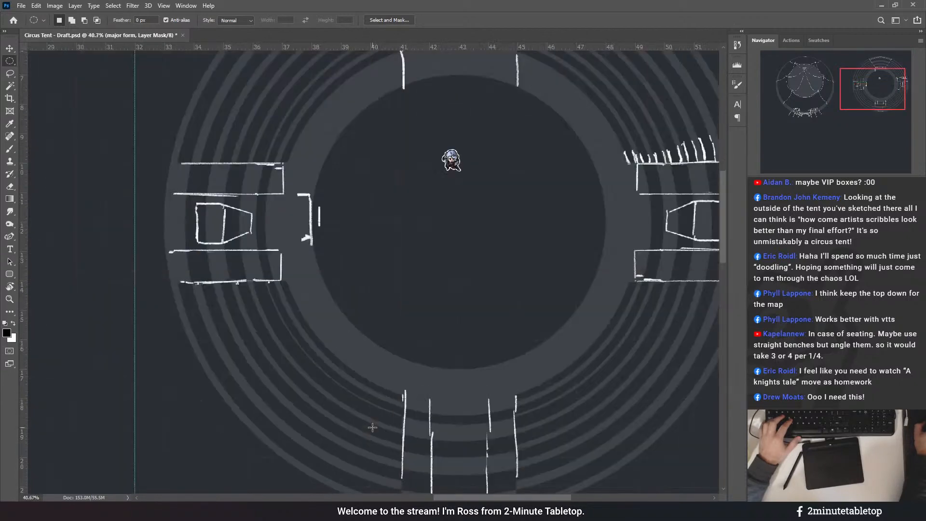
scroll(504, 418, down, 1)
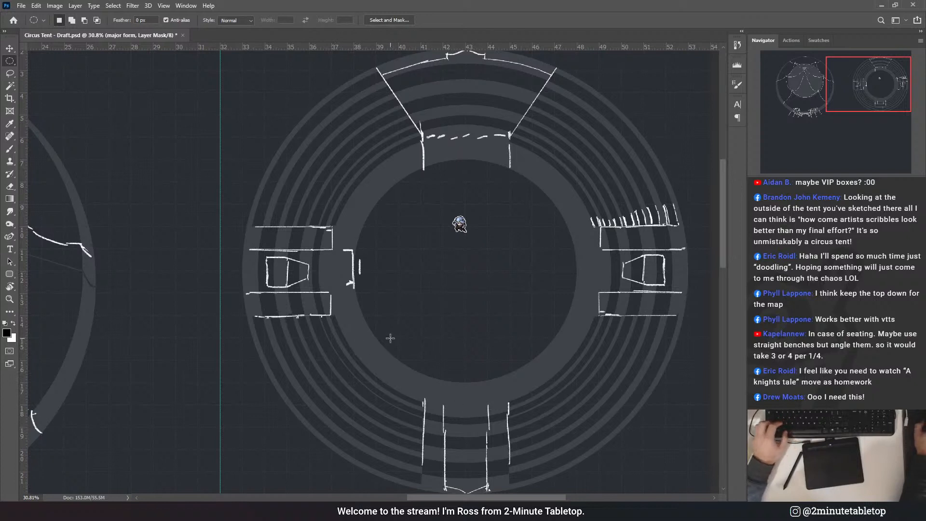
key(ctrl+z)
key(ctrl+z)
key(ctrl+z)
key(ctrl+z)
key(ctrl+z)
key(ctrl+z)
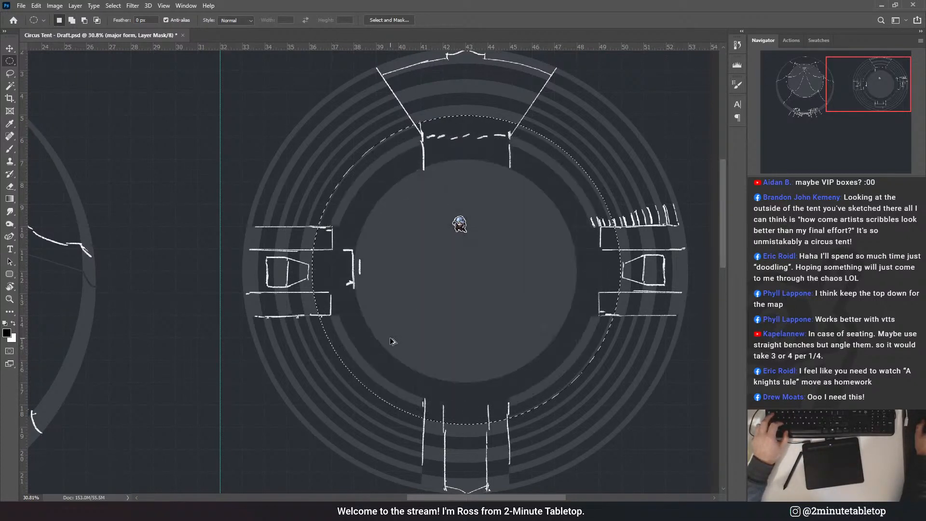
key(ctrl+shift+z)
key(ctrl+shift+z)
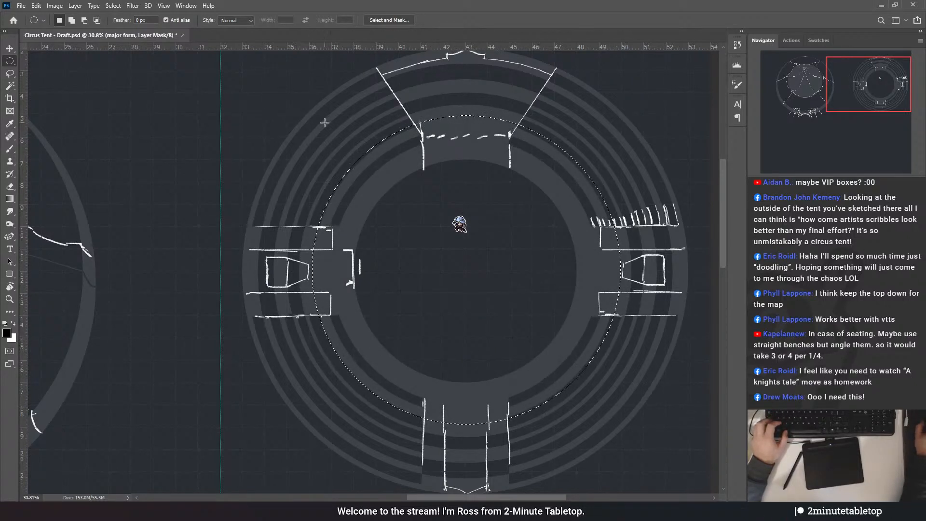
key(ctrl+d)
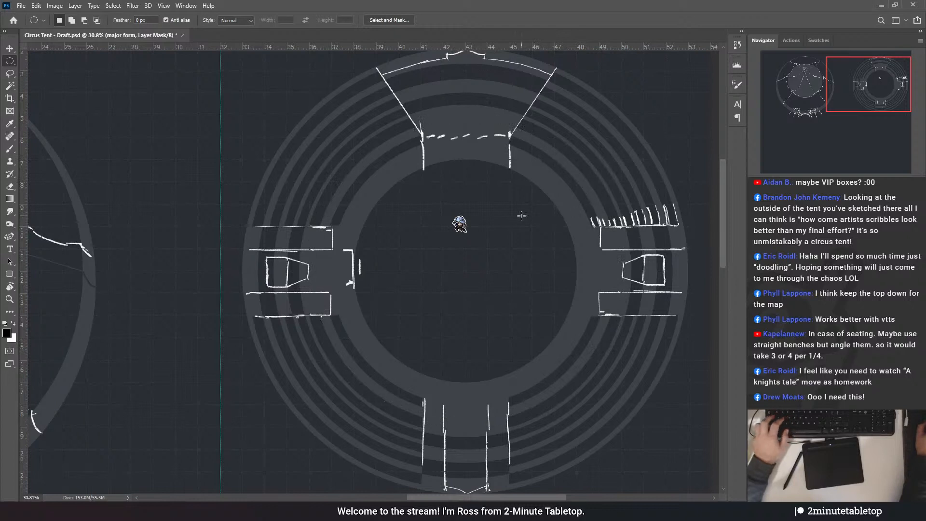
- Try a wider inner seating row by inverting the mask inside a circle touching the inner ends of the side trapezoids
scroll(502, 215, up, 3)
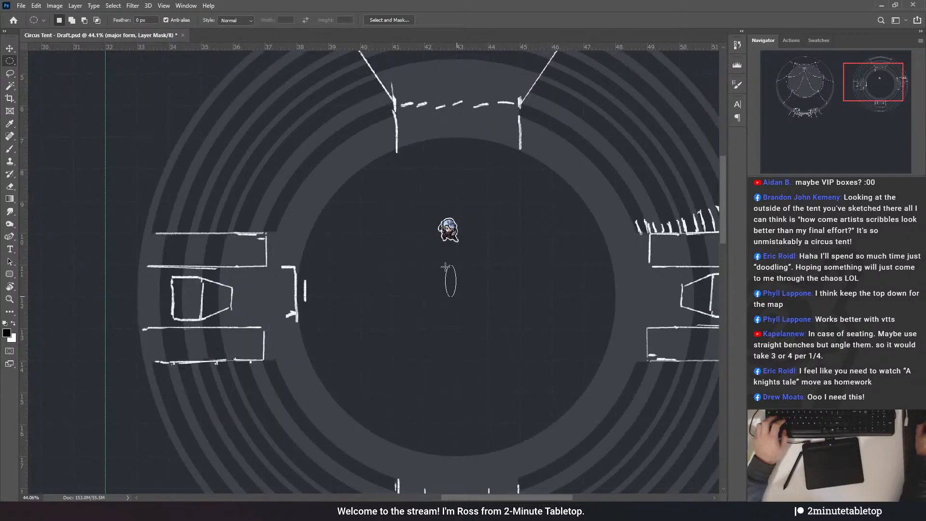
drag(456, 299, 216, 474)
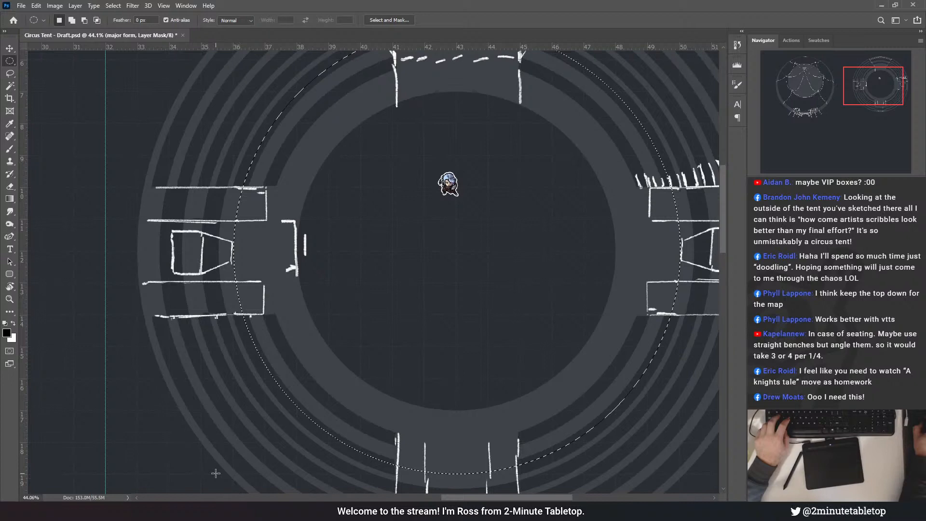
key(ctrl+BackSpace)
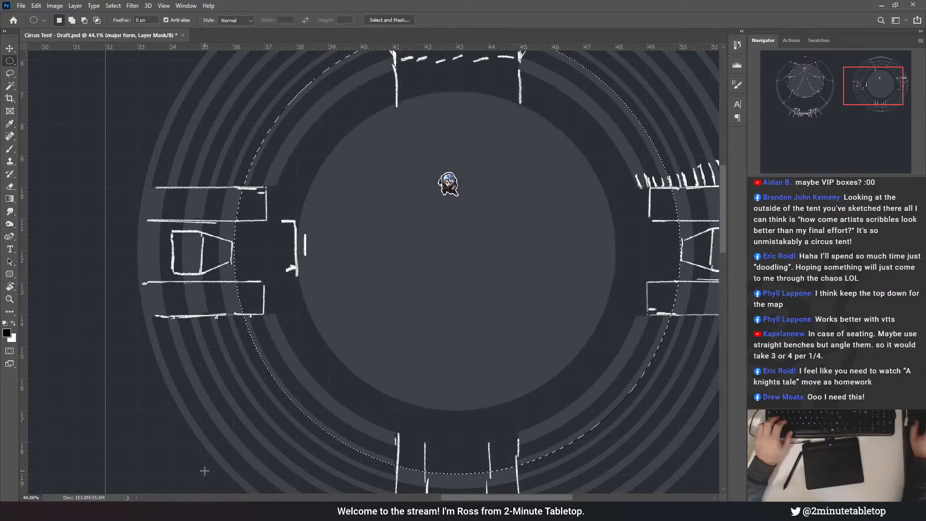
key(ctrl+d)
- Examine the spacing and width of the seating rings around the stage, side blocks and lower entrance against the token
scroll(186, 374, down, 4)
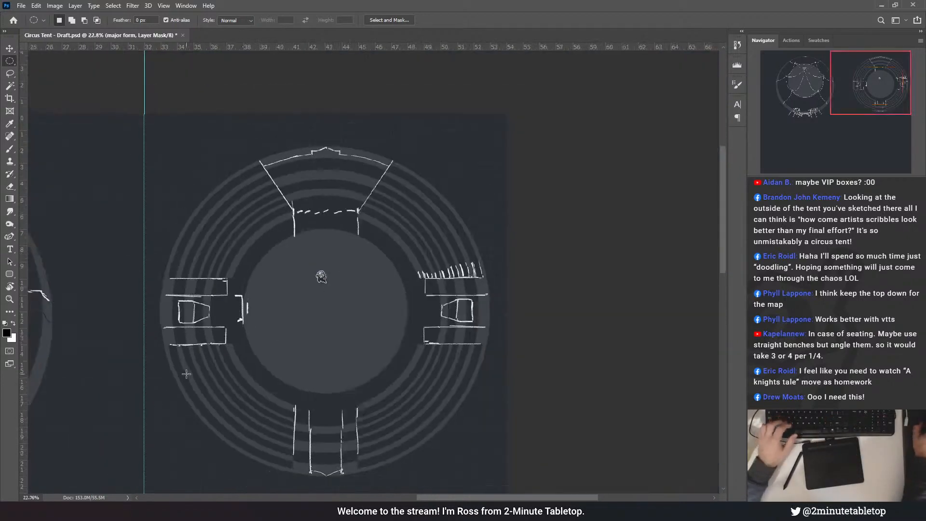
scroll(412, 221, up, 4)
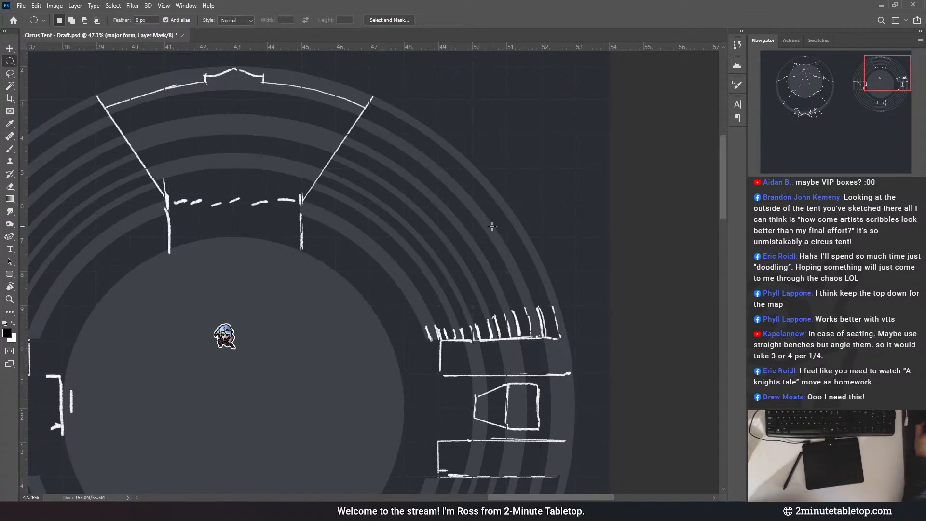
scroll(529, 346, up, 5)
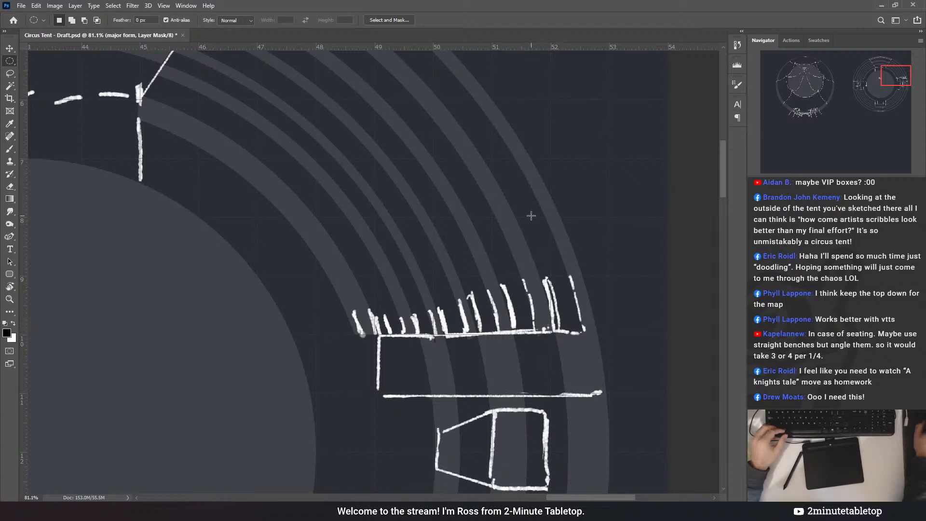
scroll(555, 352, down, 3)
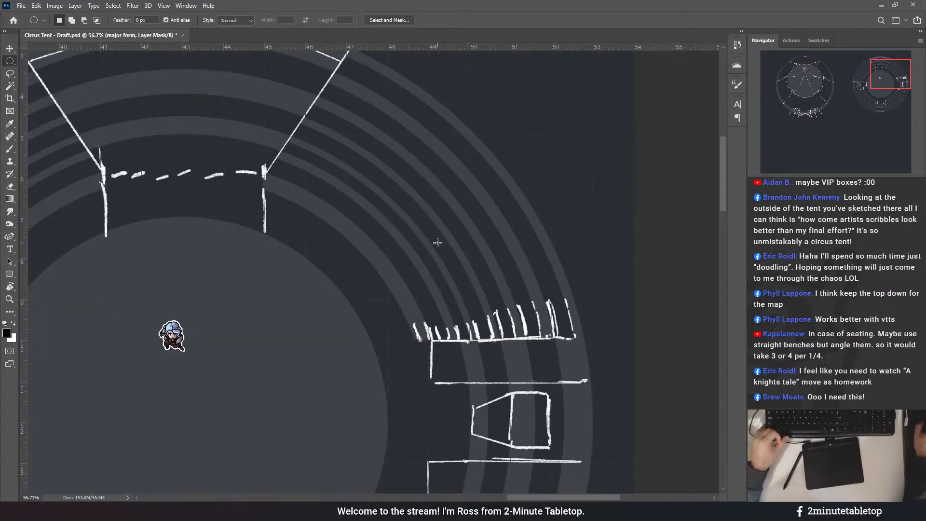
scroll(475, 320, up, 3)
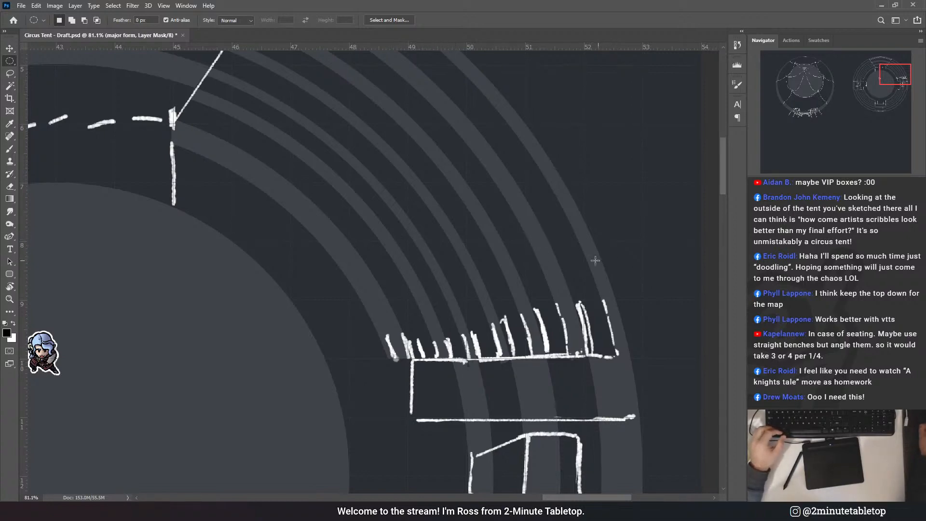
scroll(560, 280, down, 8)
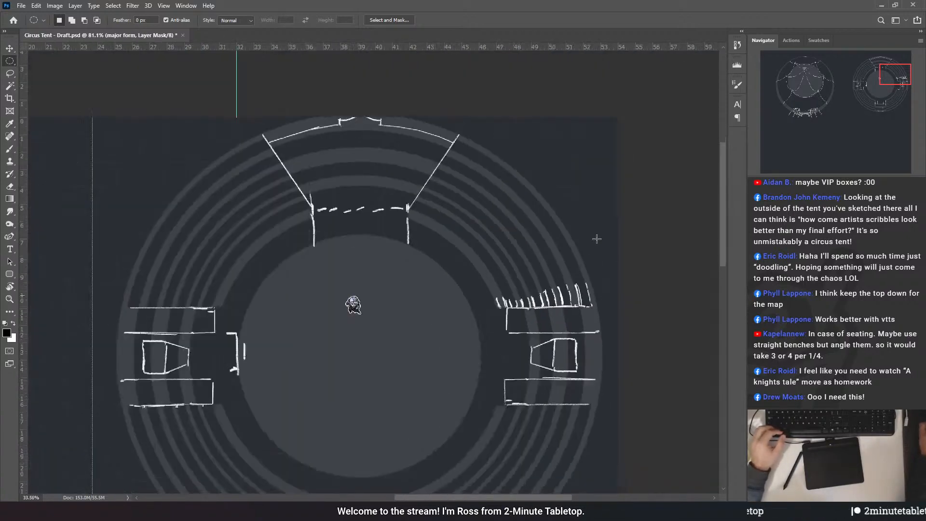
scroll(472, 351, up, 2)
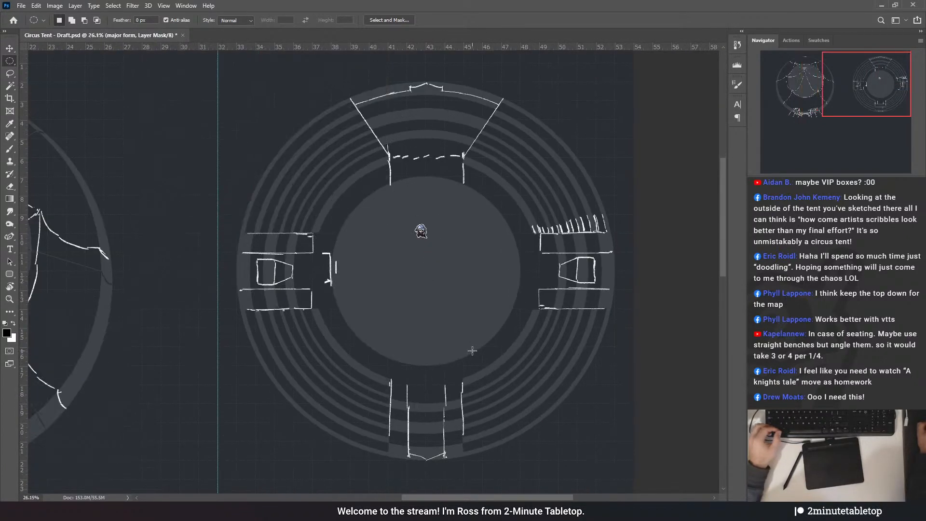
scroll(479, 395, up, 2)
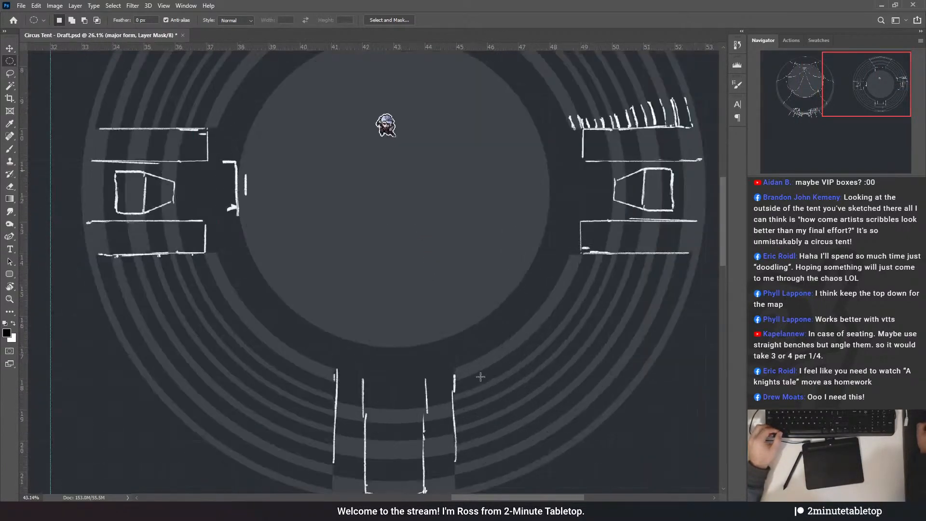
scroll(310, 395, up, 3)
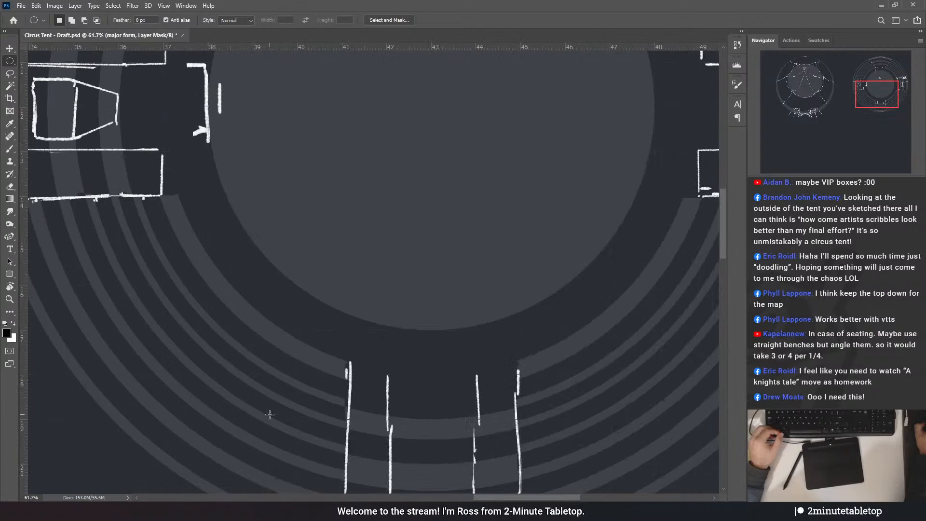
scroll(269, 415, down, 3)
scroll(409, 173, up, 2)
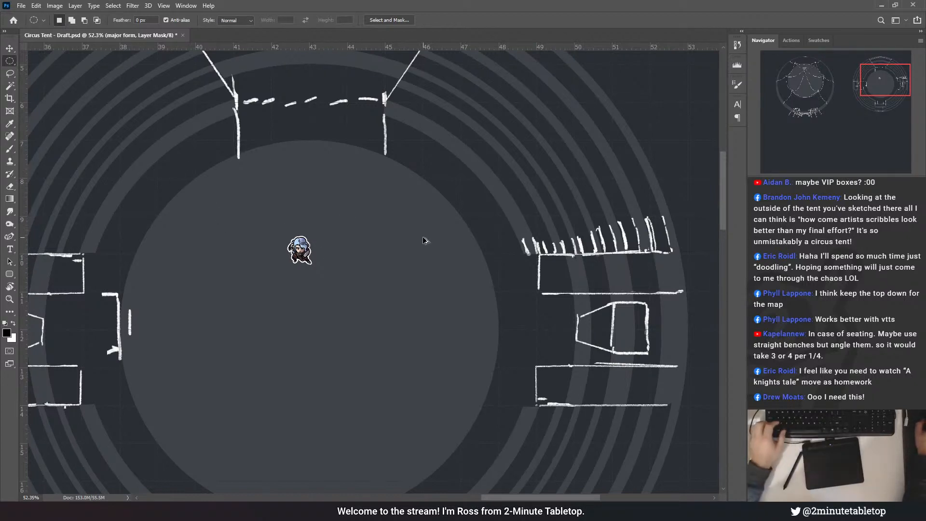
- Undo the narrow seating ring inversions back to the circle selection for the outermost ring
key(ctrl+z)
key(ctrl+z)
key(ctrl+z)
key(ctrl+z)
key(ctrl+z)
key(ctrl+z)
key(ctrl+z)
key(ctrl+z)
key(ctrl+z)
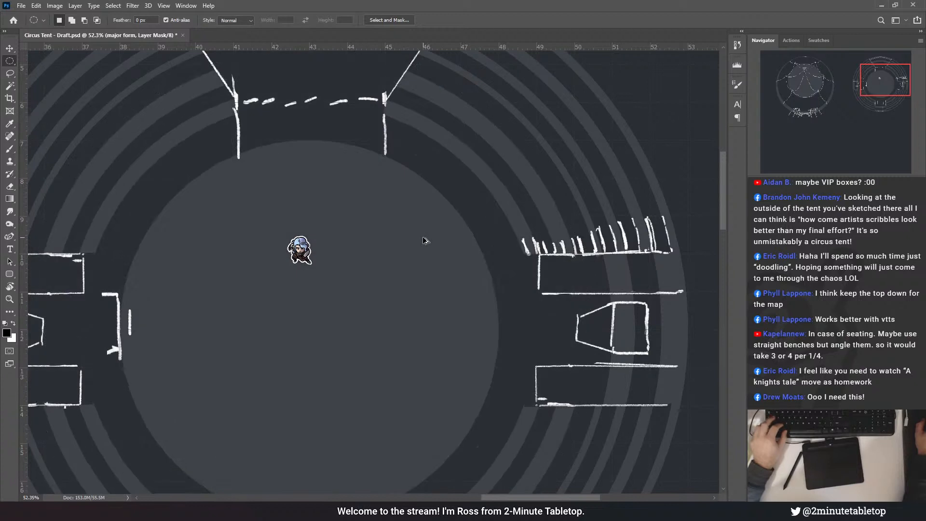
key(ctrl+z)
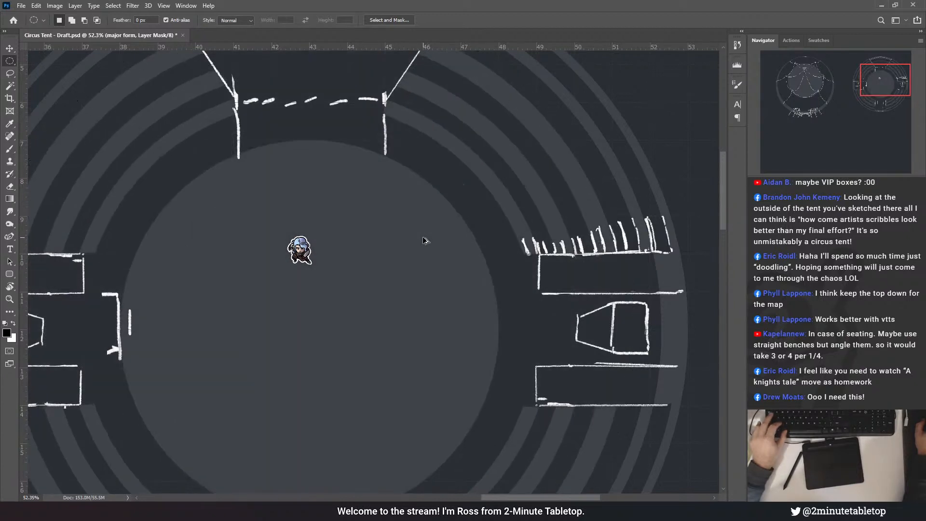
key(ctrl+z)
key(ctrl+z)
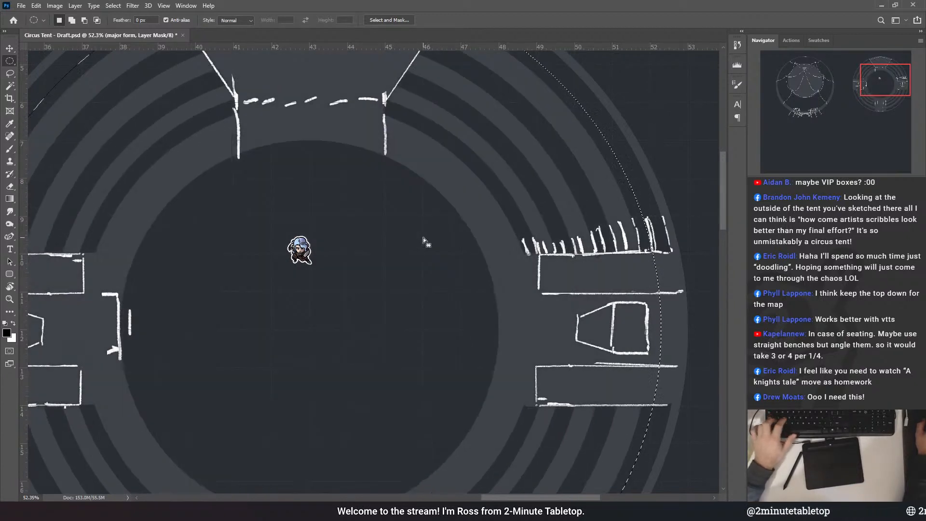
- Redraw the circle selection just inside the tent's outer edge and invert the mask within it to form the outermost ring
drag(309, 330, 338, 358)
drag(660, 301, 706, 142)
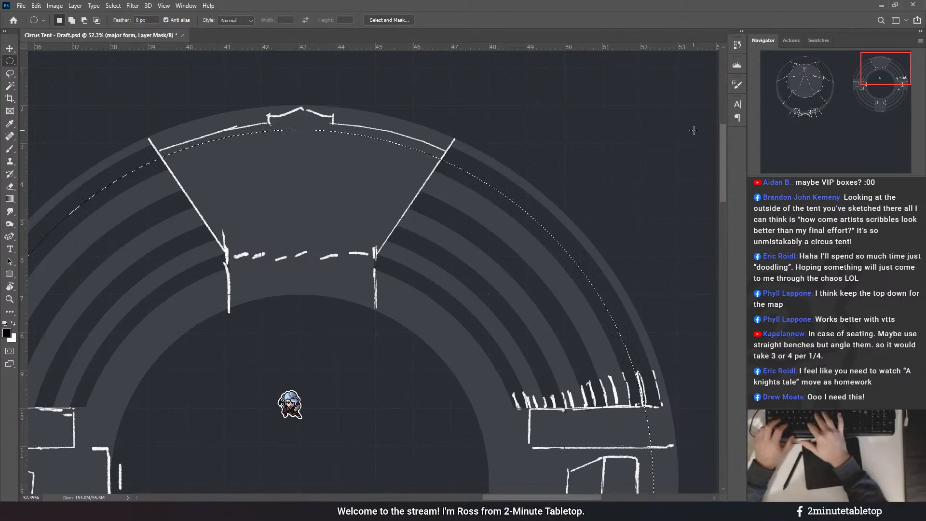
key(ctrl+i)
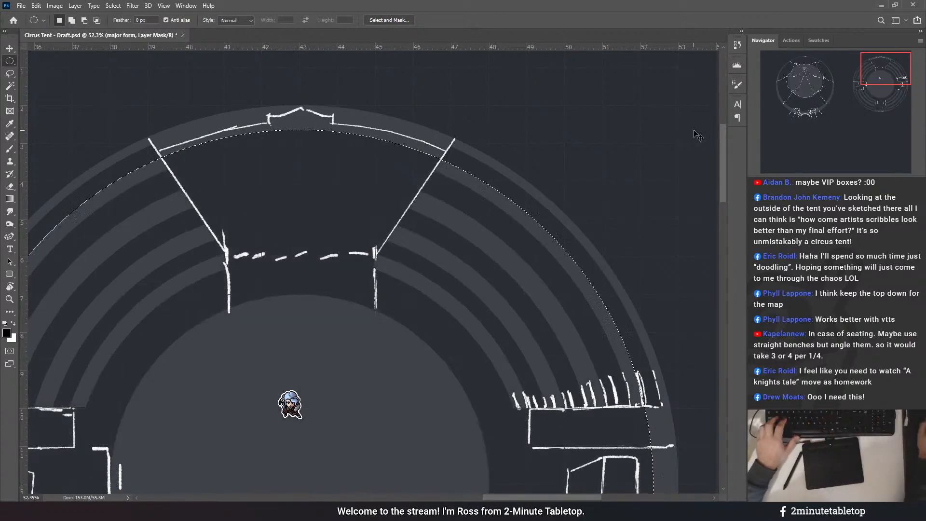
key(ctrl+d)
- Invert the mask inside a smaller concentric circle crossing the stage's slanted sides just below their outer corners
scroll(343, 410, up, 2)
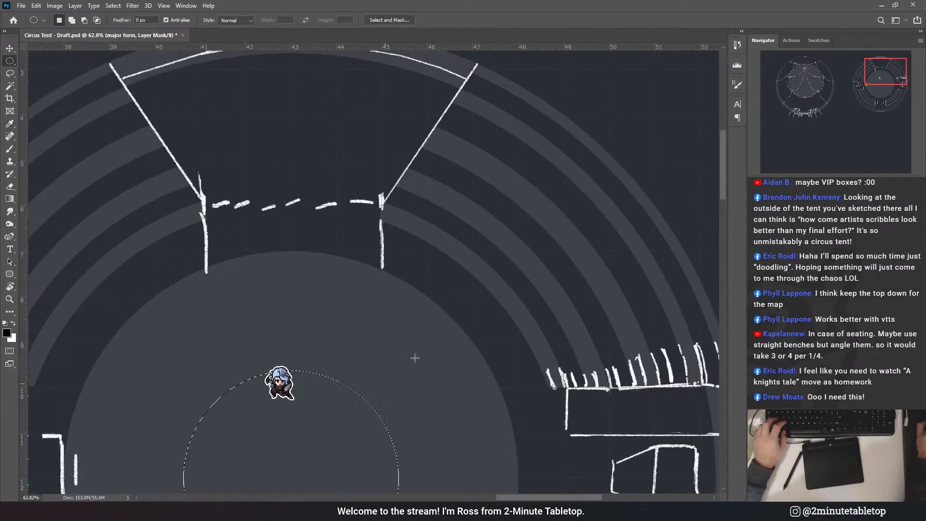
drag(415, 358, 637, 173)
drag(652, 78, 622, 86)
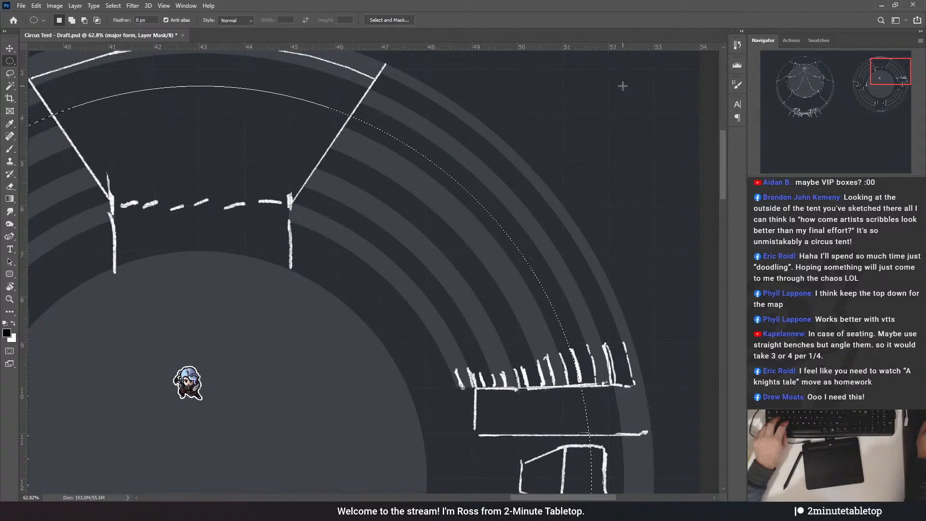
key(ctrl+i)
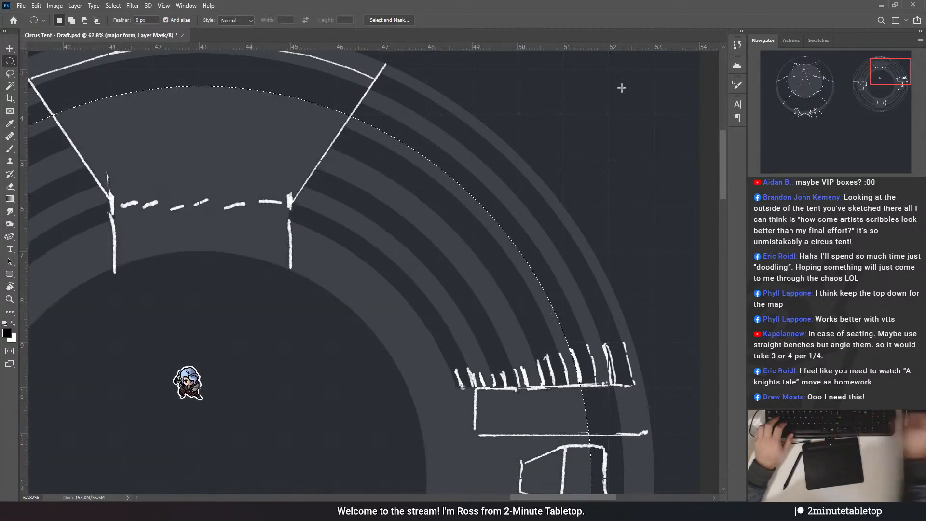
- Add the next narrow seating ring by inverting the mask inside a concentric circle about a third down the stage's slanted sides
scroll(628, 163, down, 5)
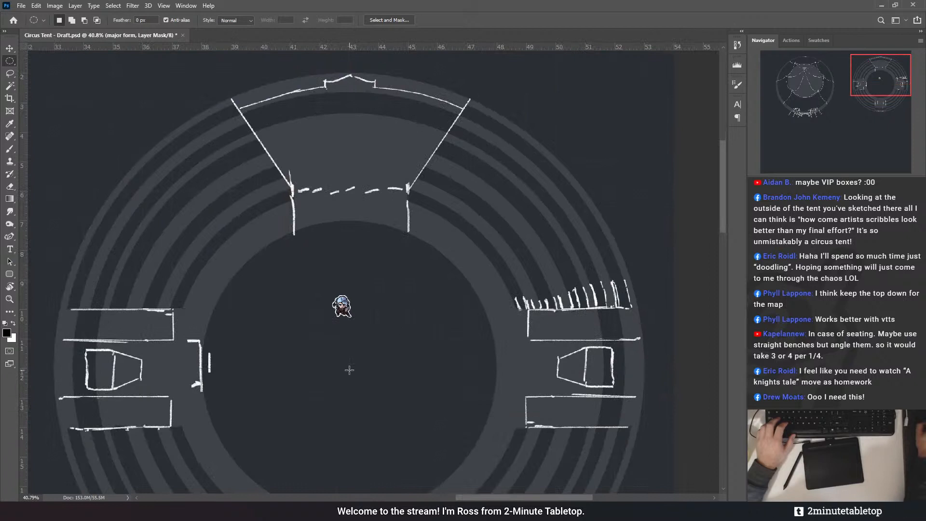
drag(435, 329, 596, 130)
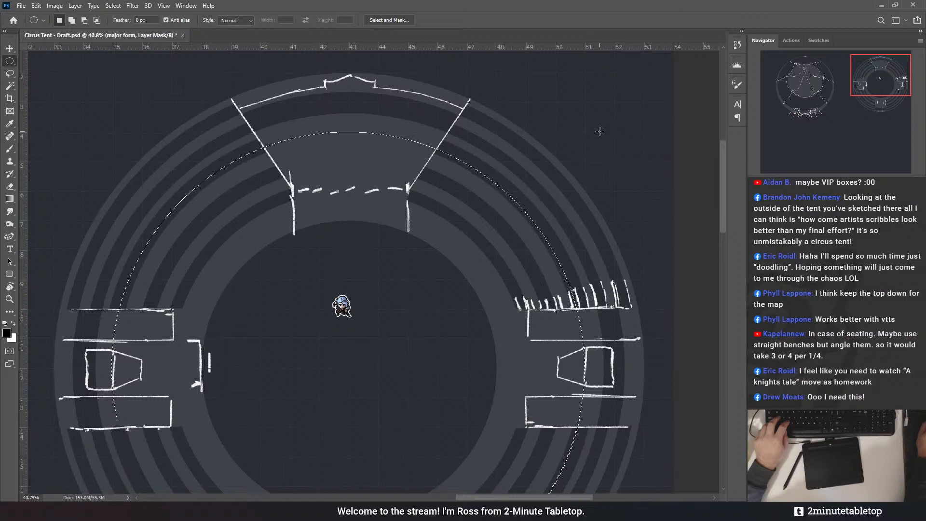
drag(606, 131, 609, 127)
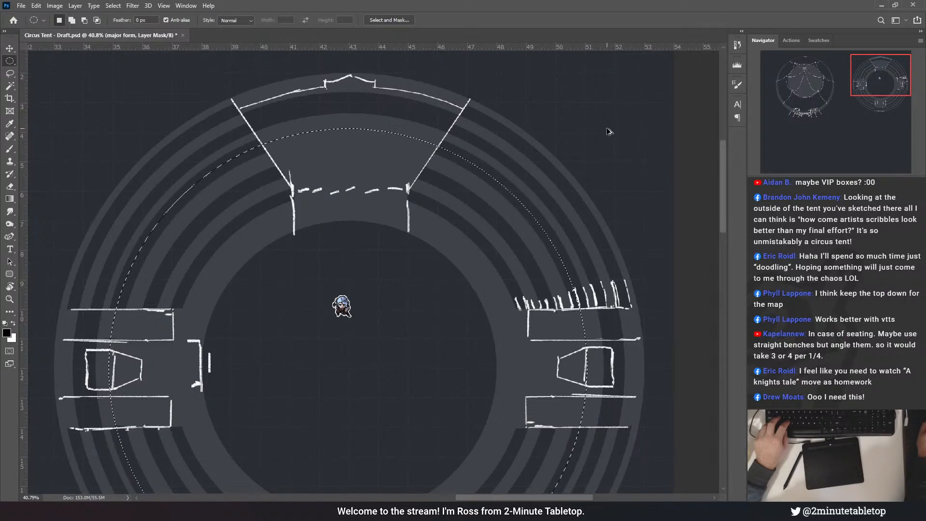
key(ctrl+i)
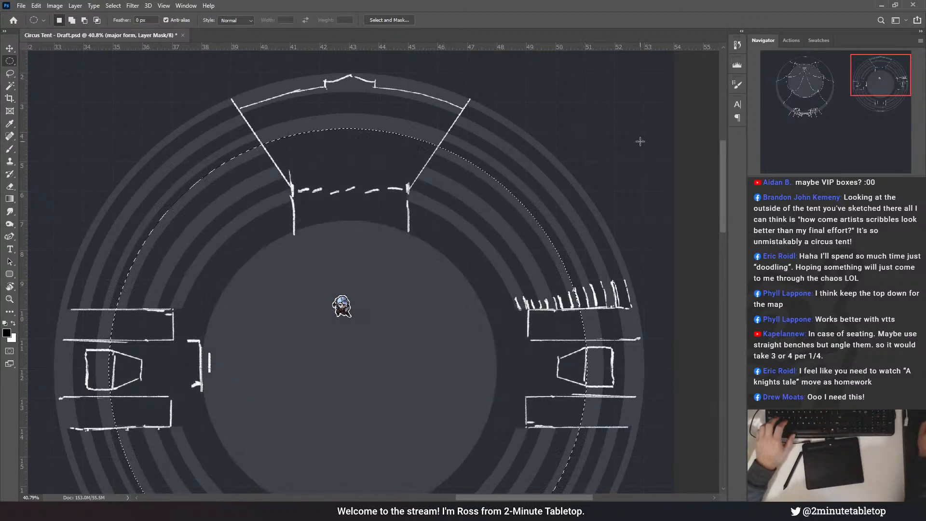
key(ctrl+d)
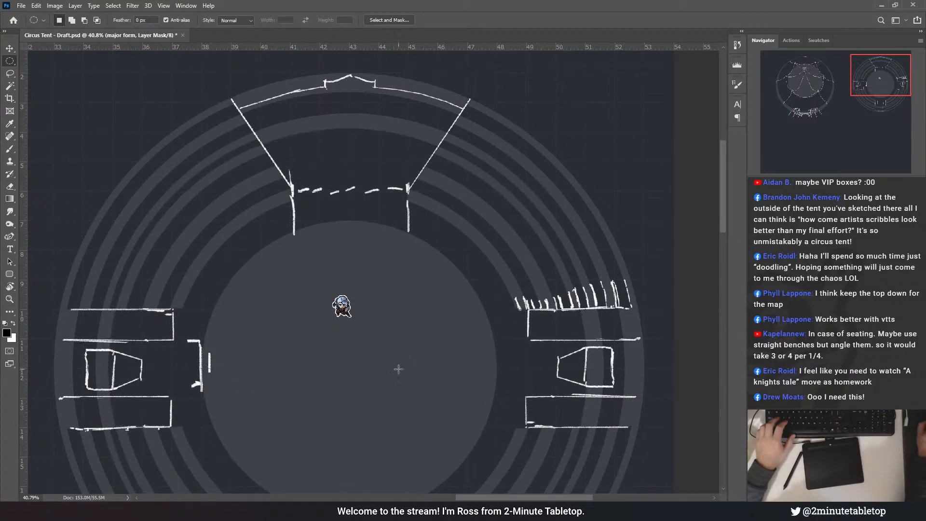
- Invert the mask inside a concentric circle crossing the stage's slanted sides about midway to form another ring edge
drag(408, 315, 602, 145)
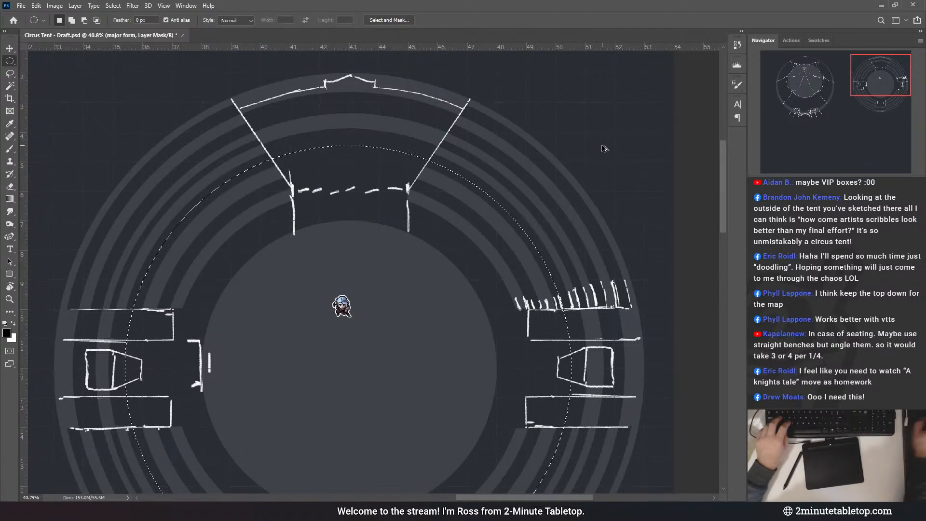
key(alt+BackSpace)
key(ctrl+d)
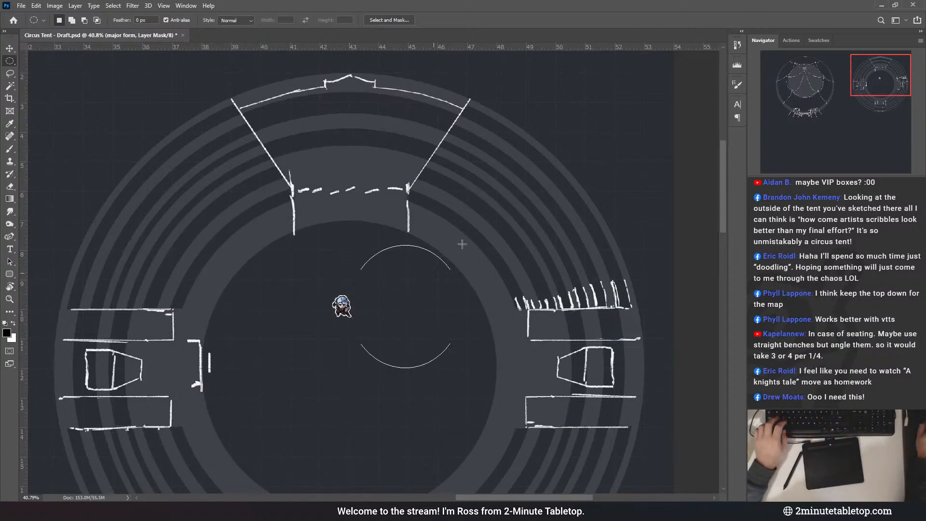
- Invert the mask inside two successively smaller concentric circles crossing the lower ends of the stage's slanted sides to form the next seating ring edges
drag(463, 244, 581, 158)
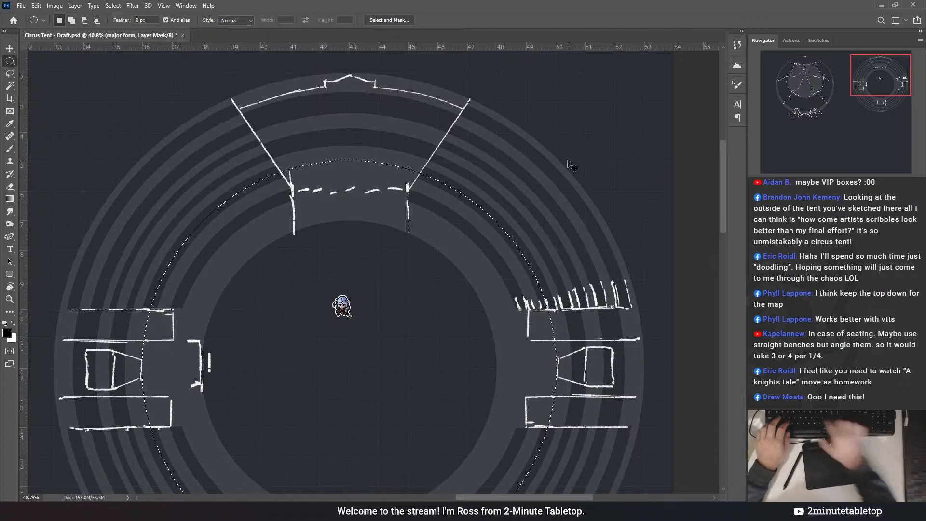
key(ctrl+BackSpace)
key(ctrl+d)
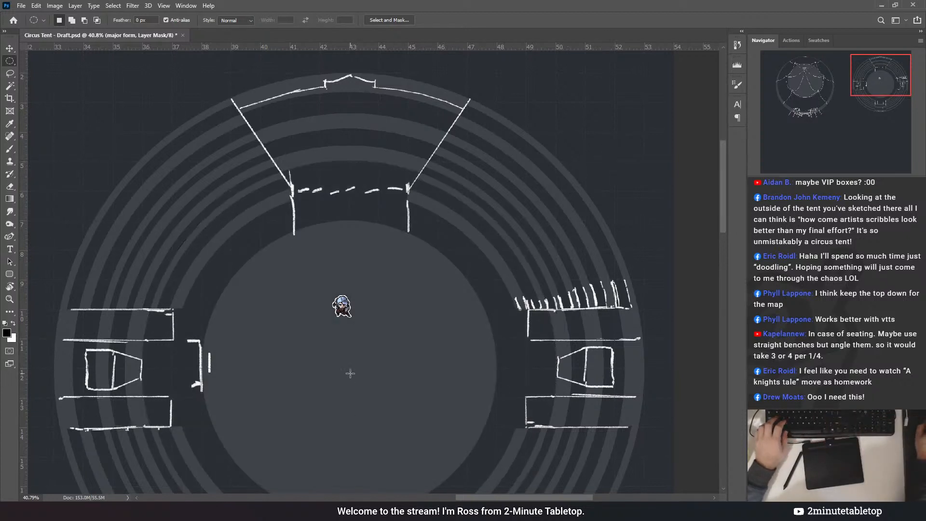
drag(360, 354, 629, 174)
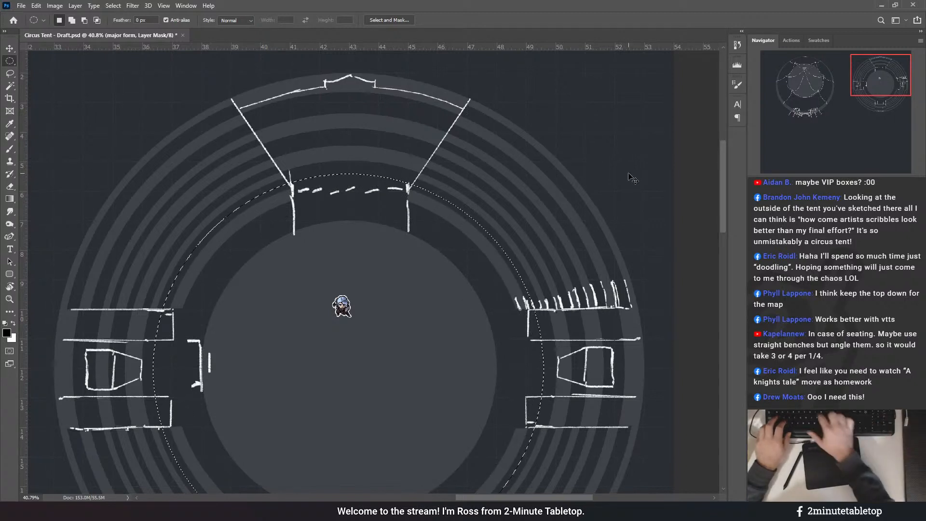
key(alt+BackSpace)
key(ctrl+d)
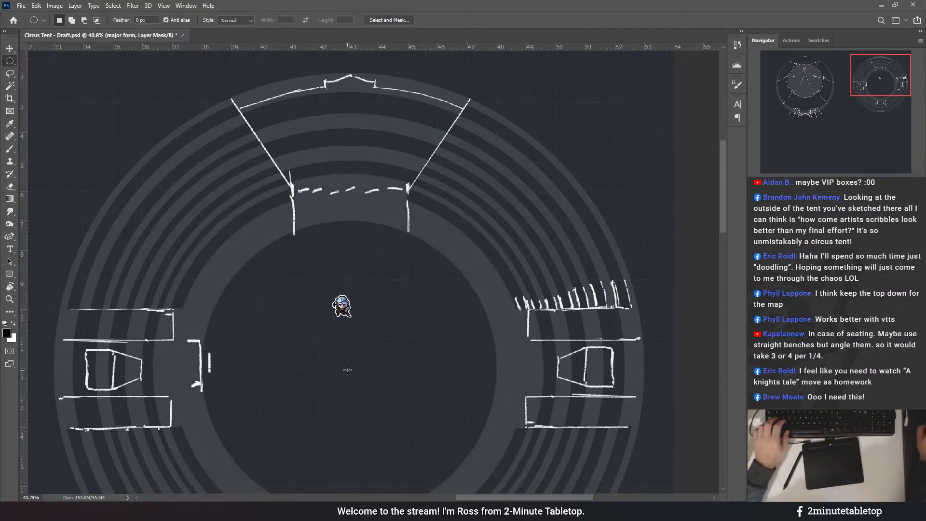
- Invert the mask inside a concentric circle along the stage's dashed front line to form the innermost seating ring
drag(455, 284, 532, 170)
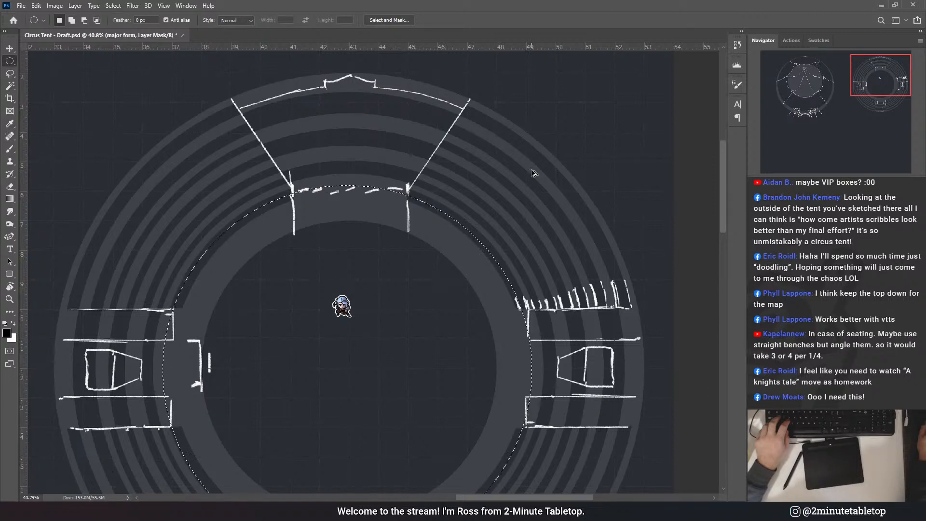
key(x)
key(Delete)
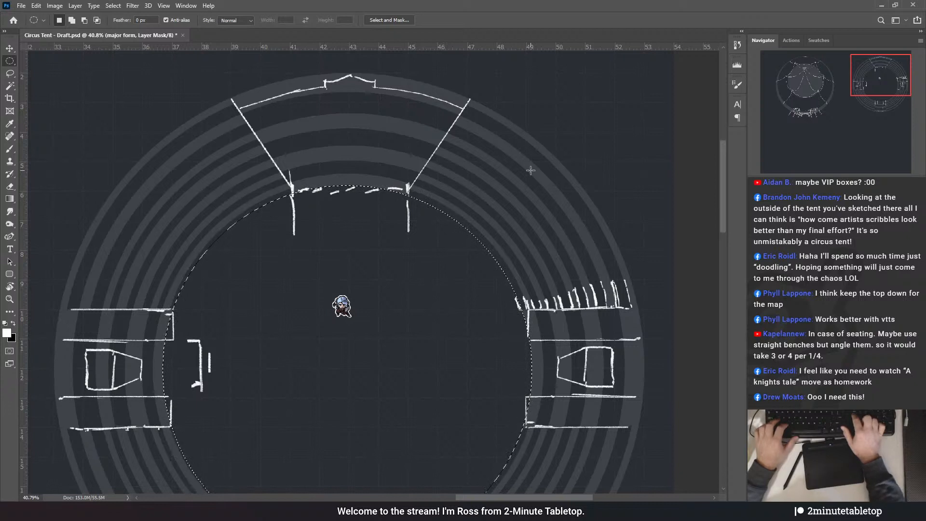
key(ctrl+d)
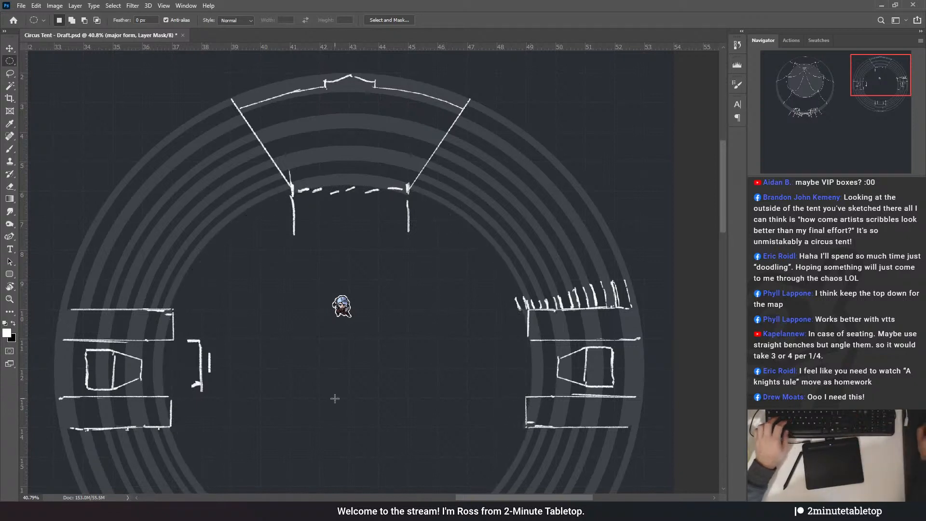
- Invert the mask inside a concentric circle at the lower ends of the stage's straight sides to form the arena disc
drag(402, 322, 497, 221)
key(alt+BackSpace)
key(ctrl+d)
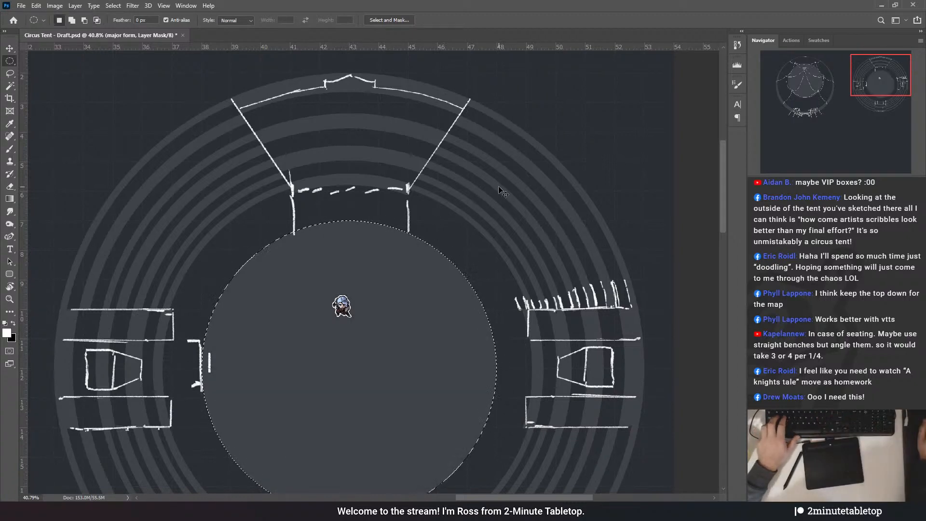
- Move the sample token around the aisle between the arena disc and the innermost seating ring to check the walkway's width
scroll(520, 197, up, 3)
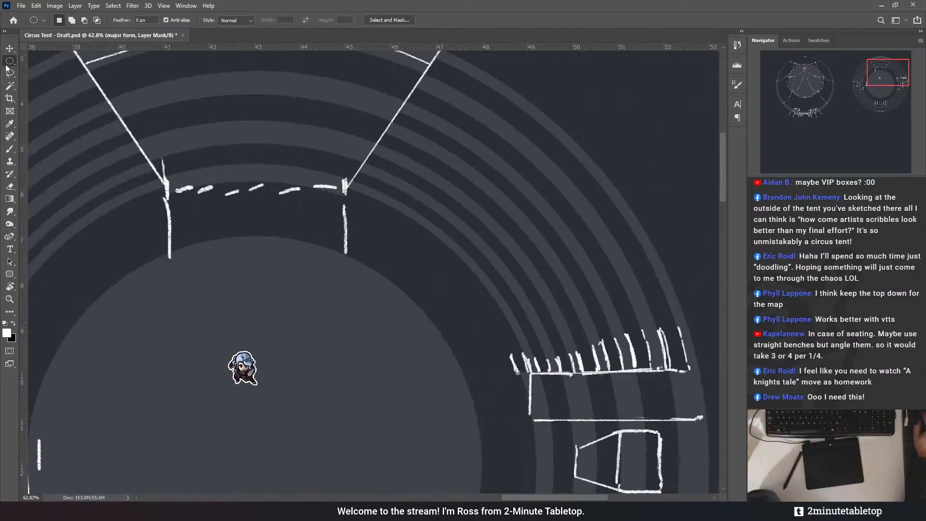
click(10, 49)
drag(240, 369, 465, 301)
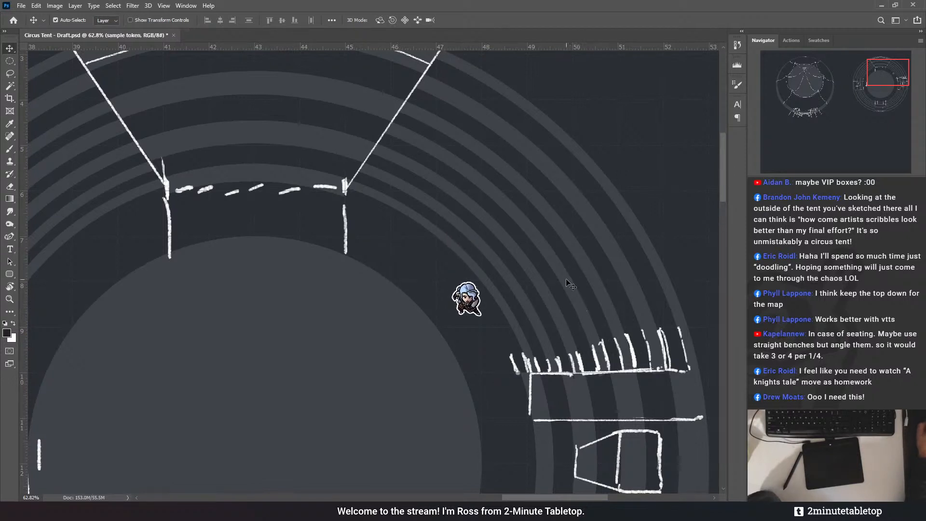
scroll(507, 287, up, 3)
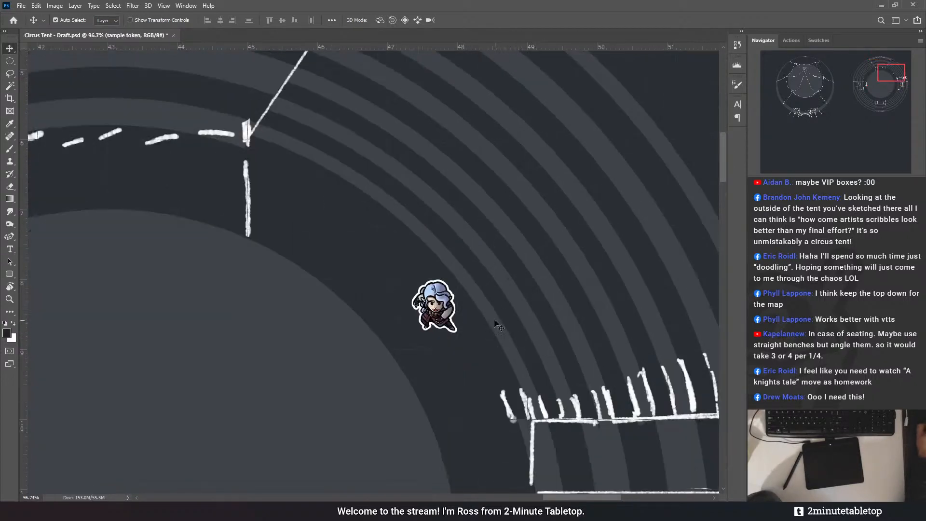
drag(433, 304, 434, 261)
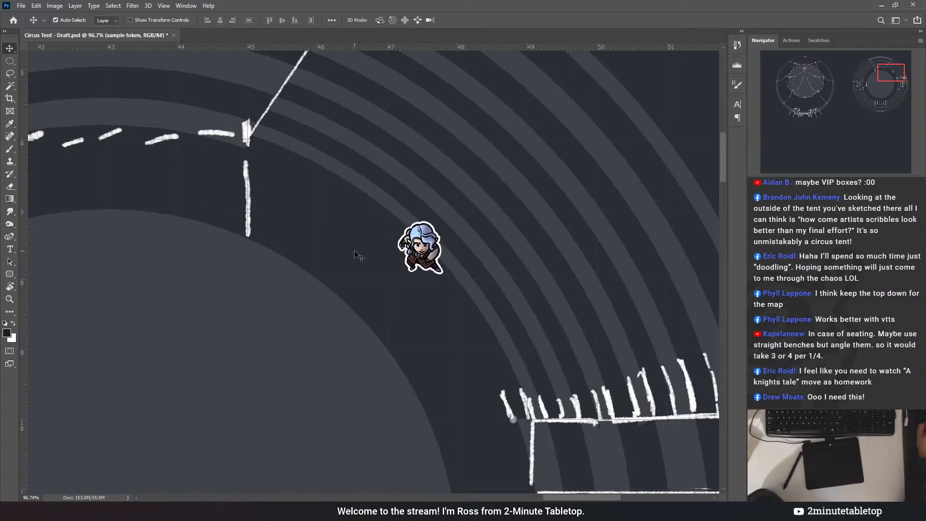
drag(428, 253, 370, 218)
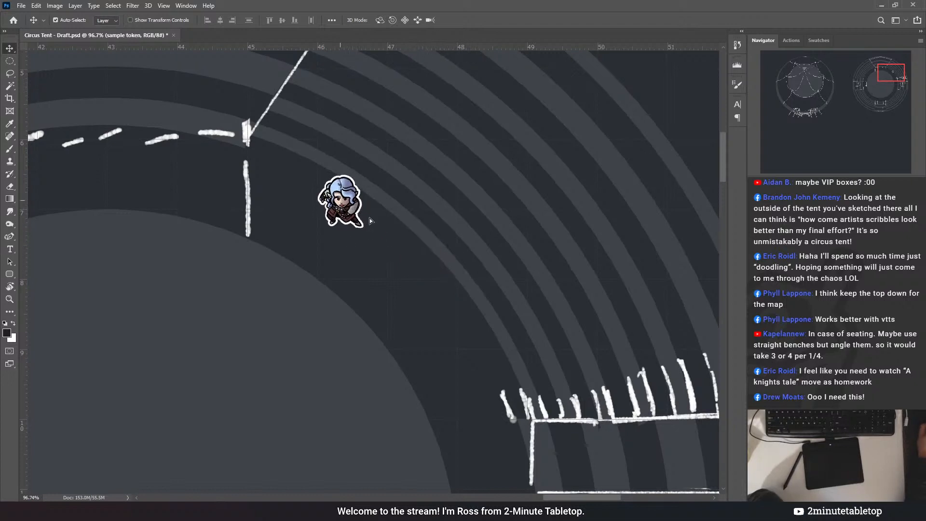
scroll(497, 242, down, 3)
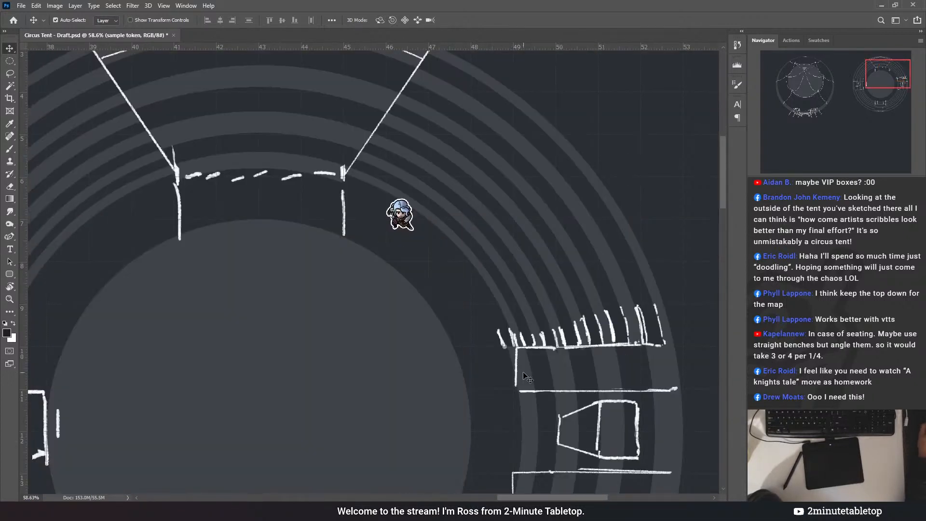
scroll(497, 178, down, 2)
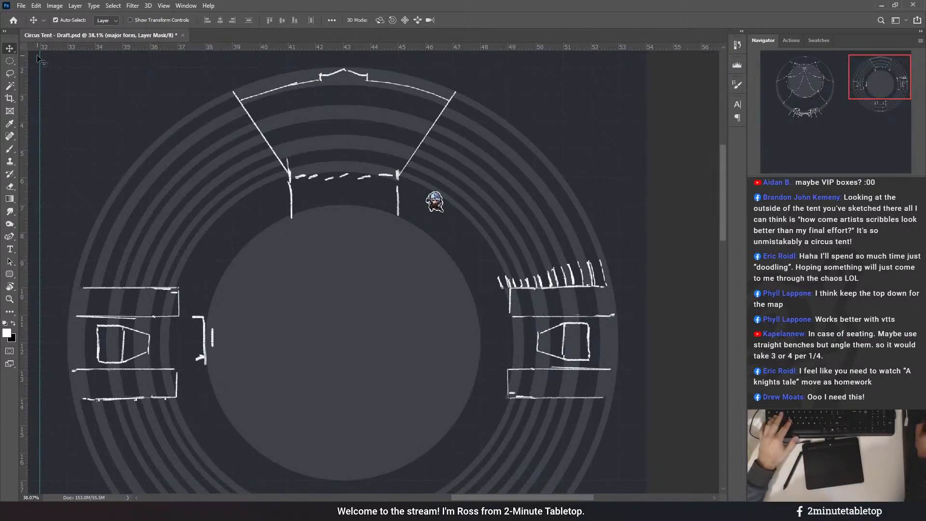
- Invert the mask inside a concentric circle slightly larger than the arena disc to turn it into a thin barrier ring
click(8, 62)
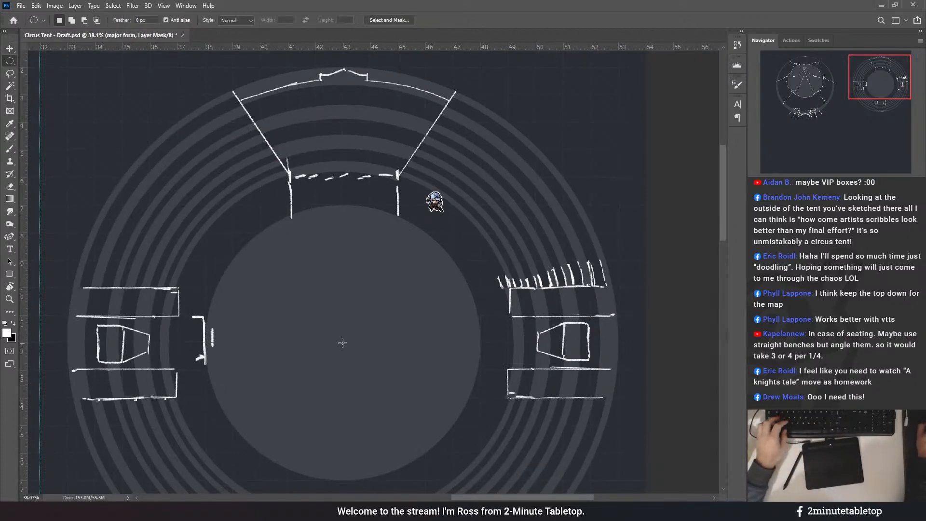
drag(343, 343, 485, 196)
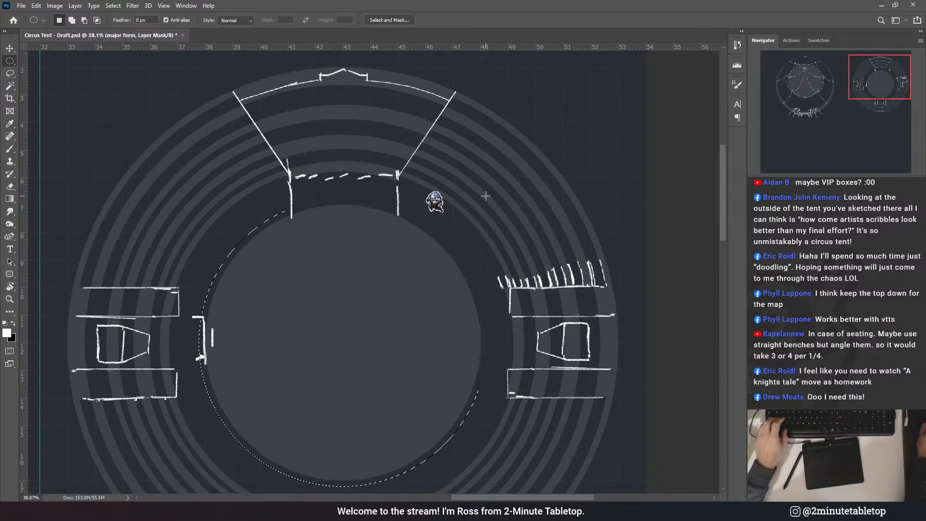
key(Delete)
key(ctrl+d)
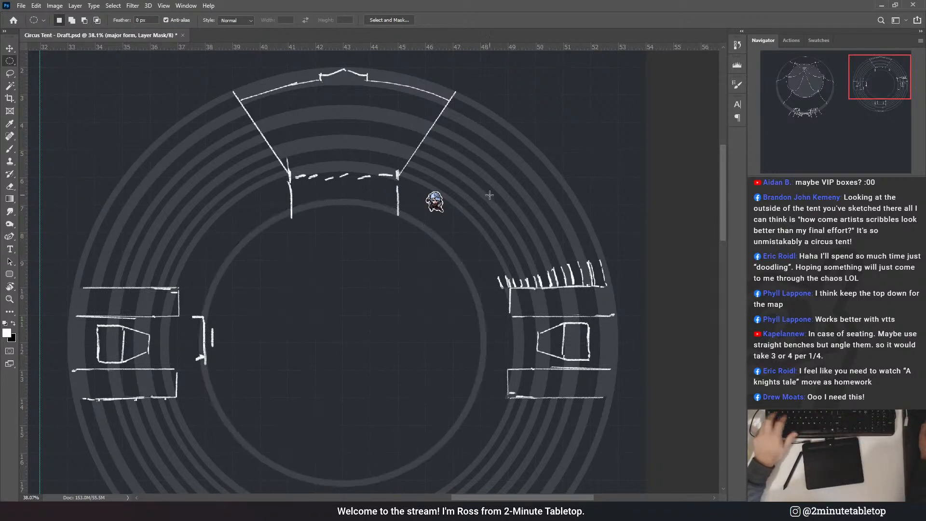
- Test the sample token beside the barrier ring and place it inside the arena below the stage
scroll(520, 317, up, 1)
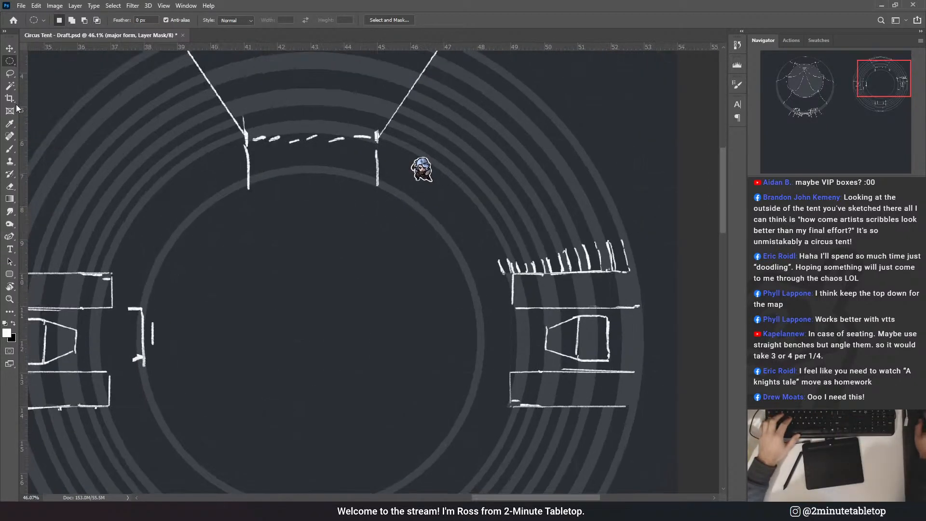
click(10, 48)
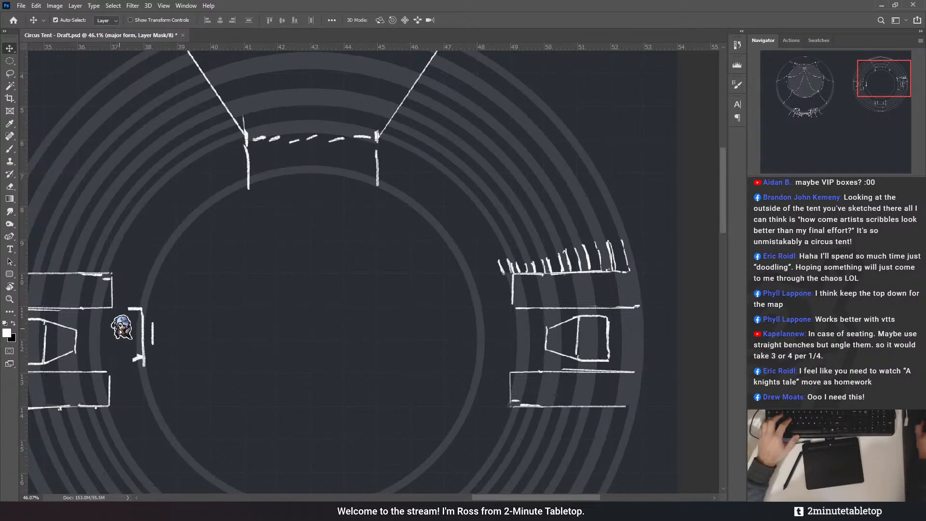
drag(126, 391, 300, 247)
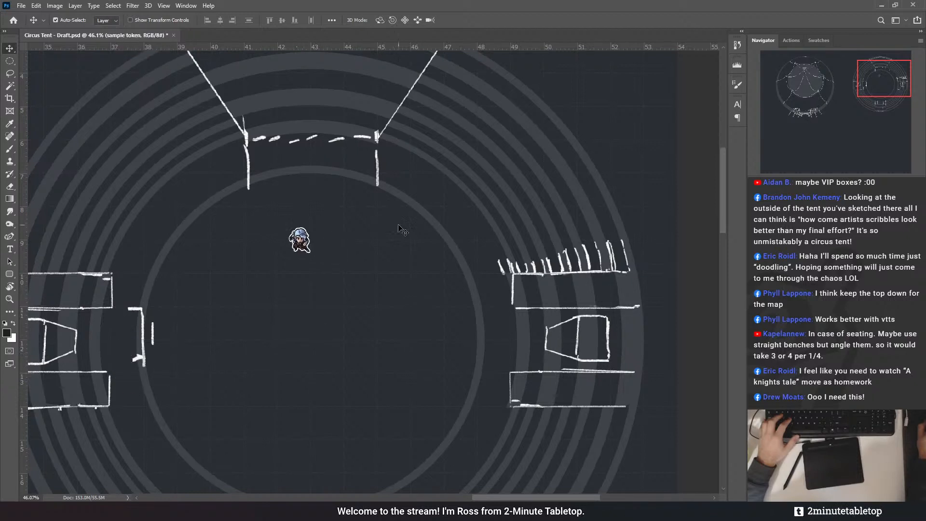
scroll(493, 231, down, 3)
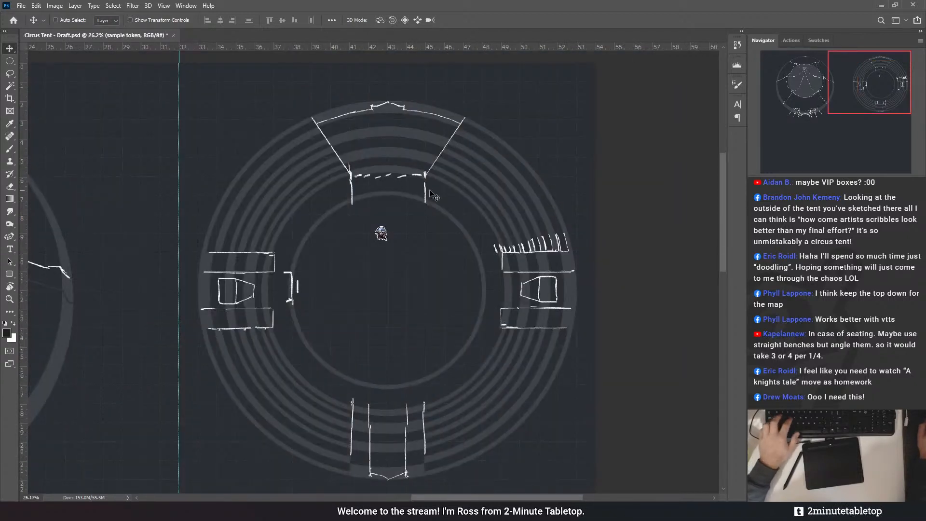
- Add a layer mask to Group 1 and set up a black brush for hiding parts of the rings
click(12, 63)
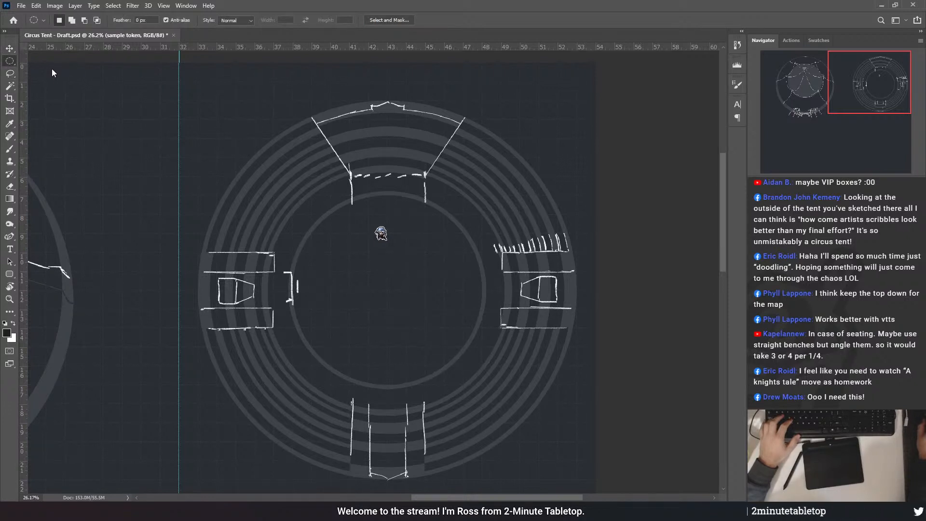
scroll(337, 257, up, 3)
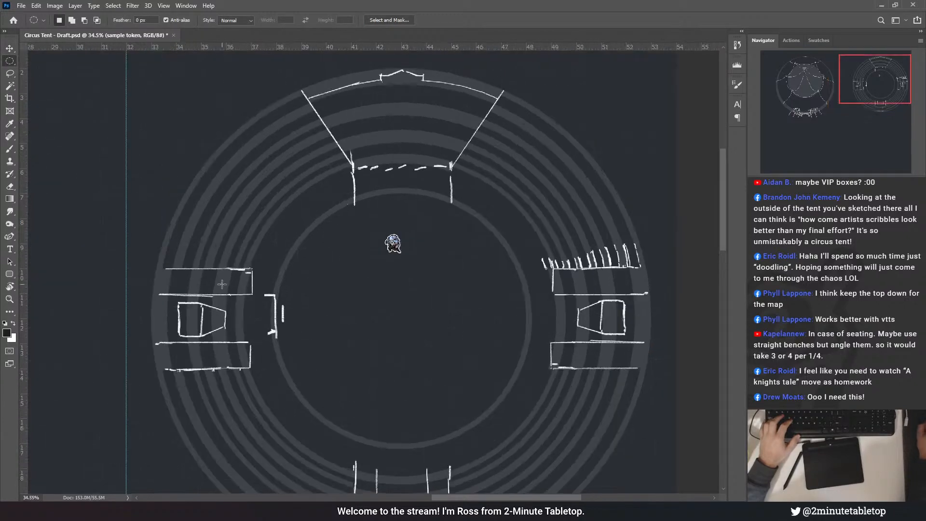
click(10, 150)
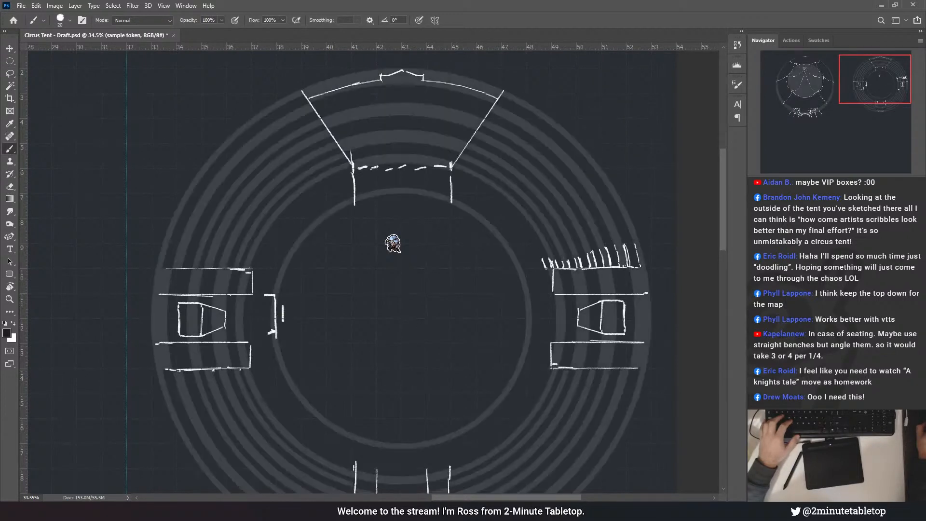
click(821, 290)
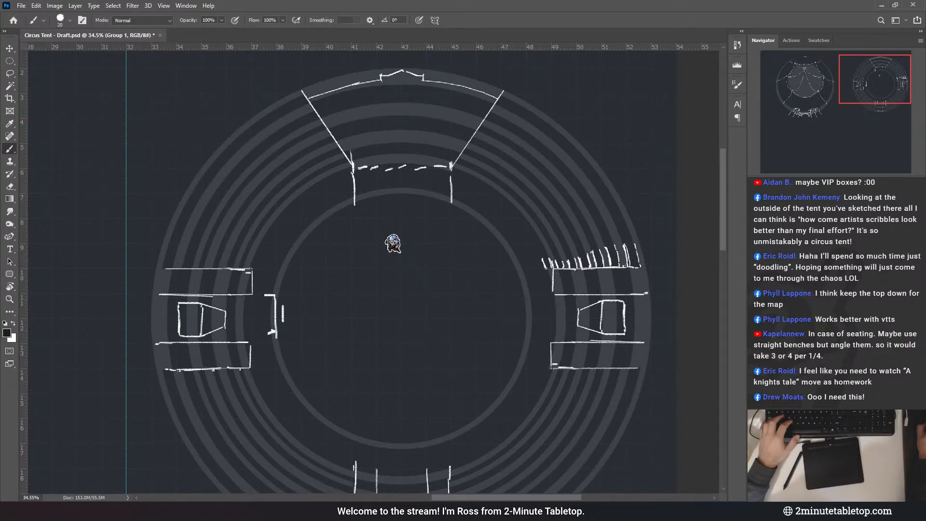
click(9, 61)
key(shift+m)
scroll(405, 58, up, 2)
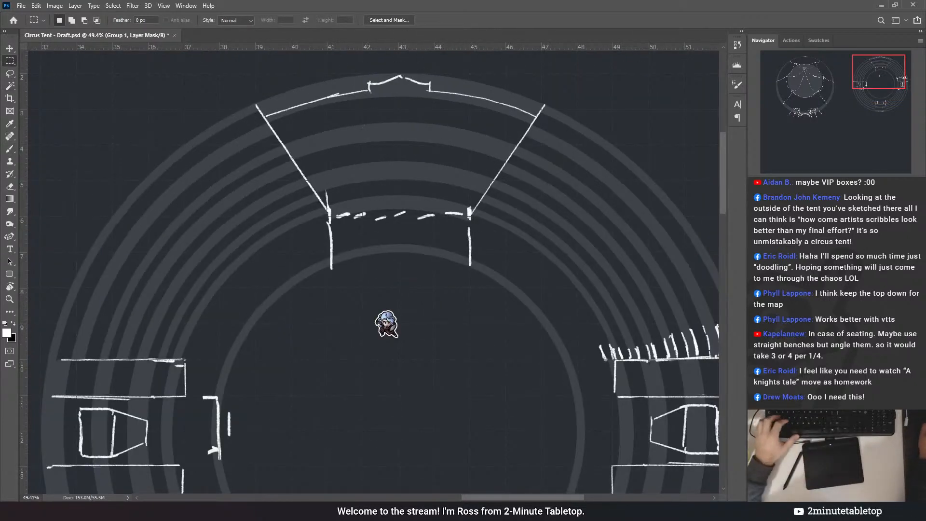
key(x)
key(b)
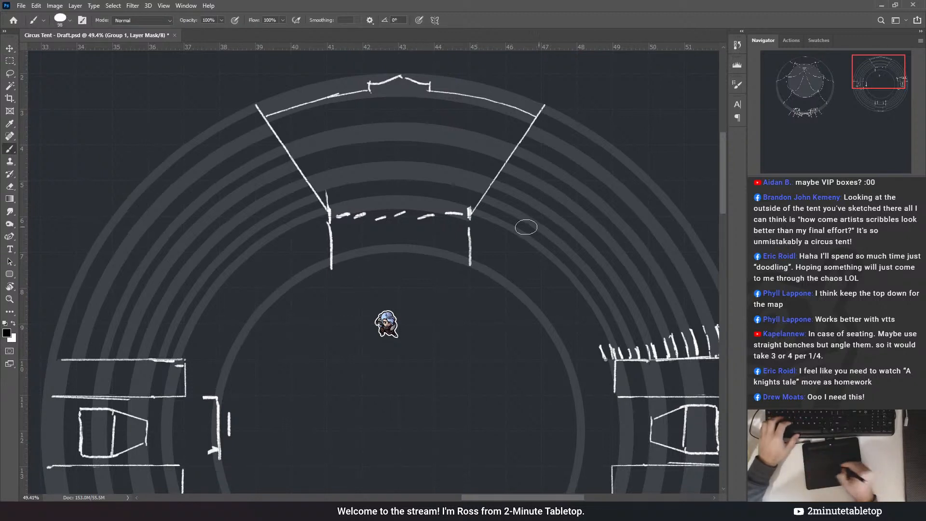
- Paint black on the Group 1 mask to hide the seating rings inside the stage outline
mouse_move(393, 180)
mouse_down()
mouse_move(385, 202)
mouse_move(350, 206)
mouse_move(339, 189)
mouse_move(341, 205)
mouse_move(279, 118)
mouse_move(331, 114)
mouse_up()
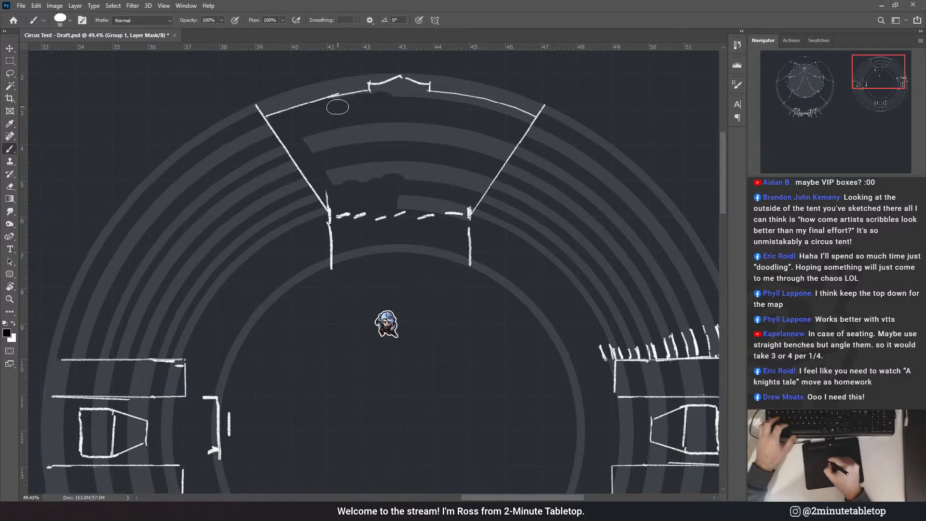
drag(392, 91, 402, 86)
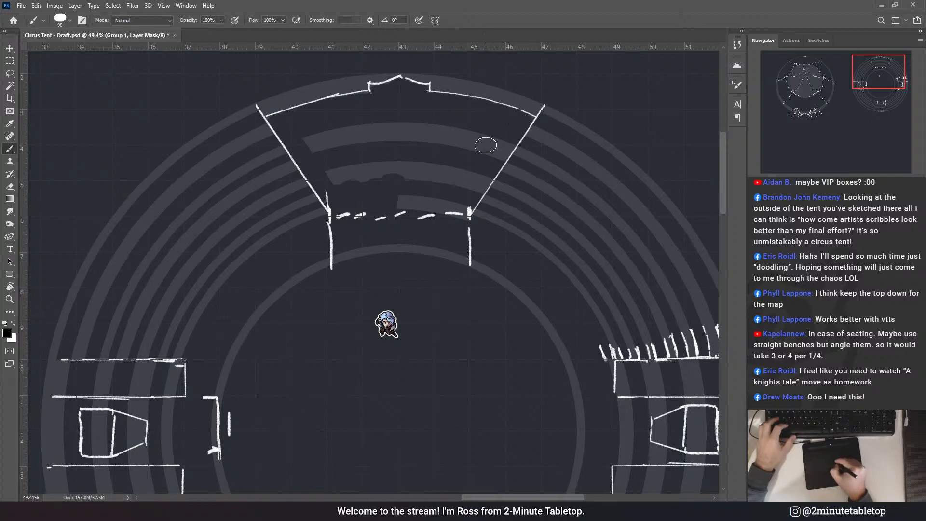
mouse_move(507, 137)
mouse_down()
mouse_move(449, 219)
mouse_move(462, 199)
mouse_move(457, 224)
mouse_move(443, 196)
mouse_up()
mouse_move(493, 122)
mouse_down()
mouse_move(475, 149)
mouse_move(421, 169)
mouse_move(325, 175)
mouse_up()
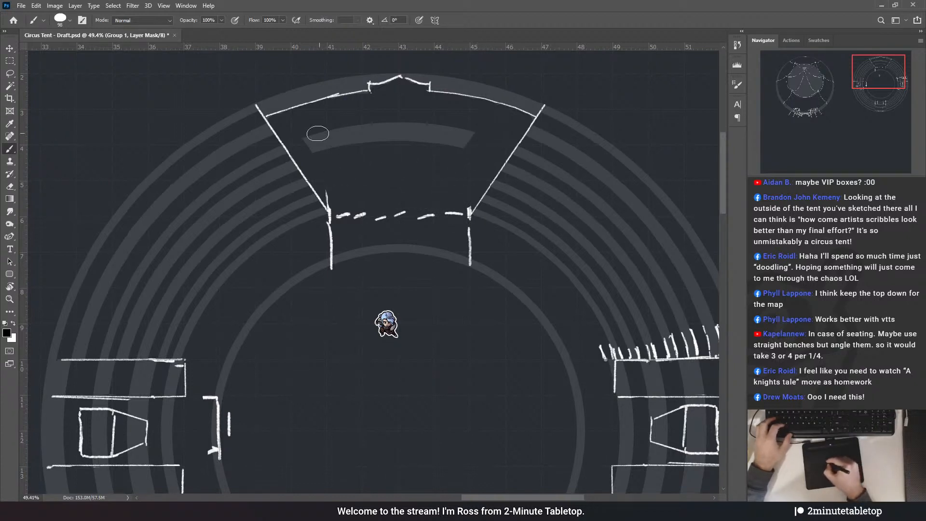
drag(321, 136, 471, 140)
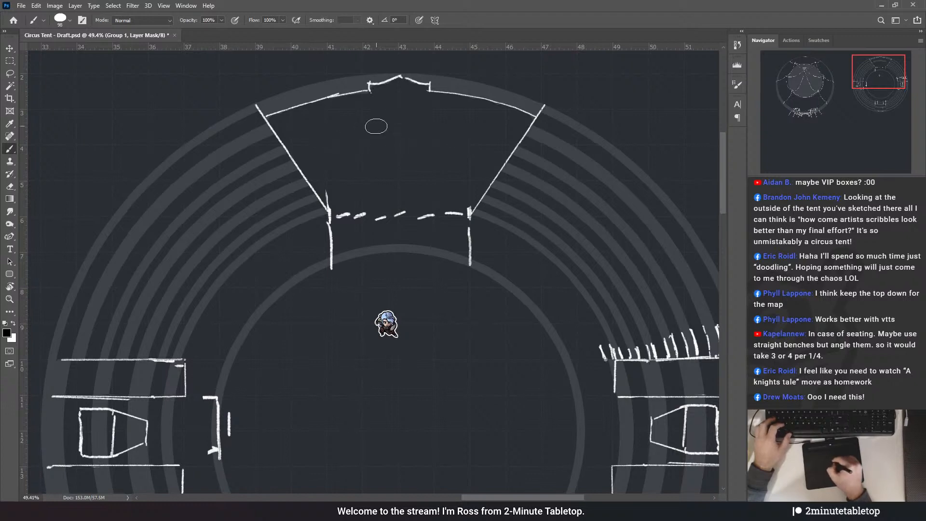
- Paint black on the Group 1 mask to hide the seating rings inside the side structure on the map's left
drag(372, 250, 397, 103)
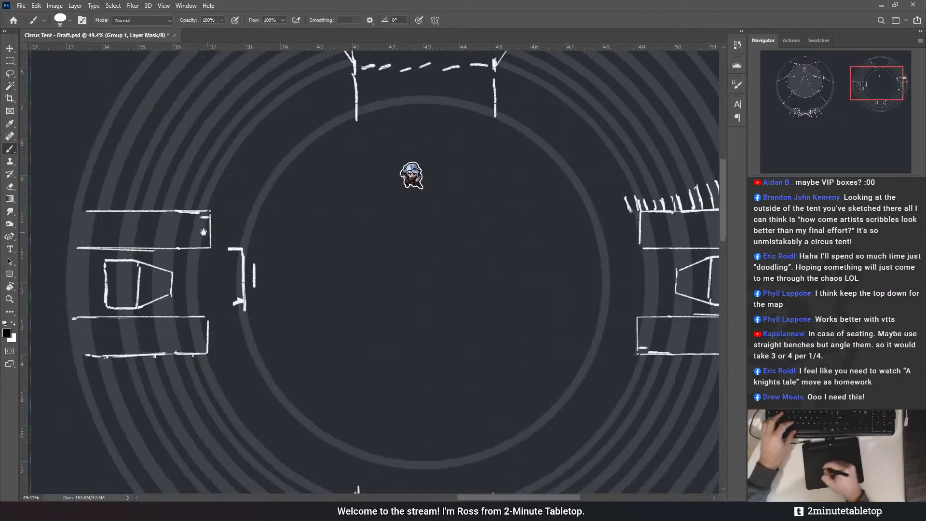
mouse_move(256, 241)
mouse_down()
mouse_move(359, 249)
mouse_move(383, 260)
mouse_up()
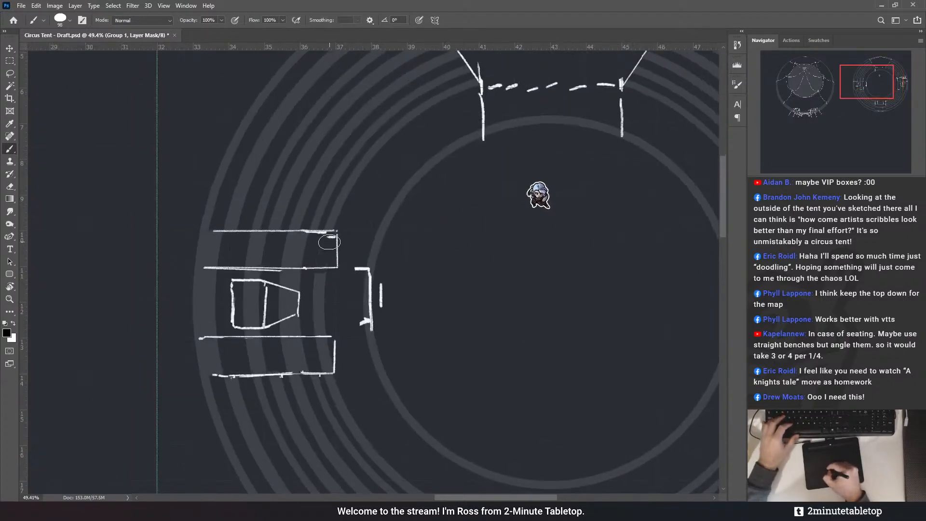
drag(320, 273, 321, 351)
mouse_move(330, 242)
mouse_down()
mouse_move(333, 365)
mouse_move(299, 263)
mouse_up()
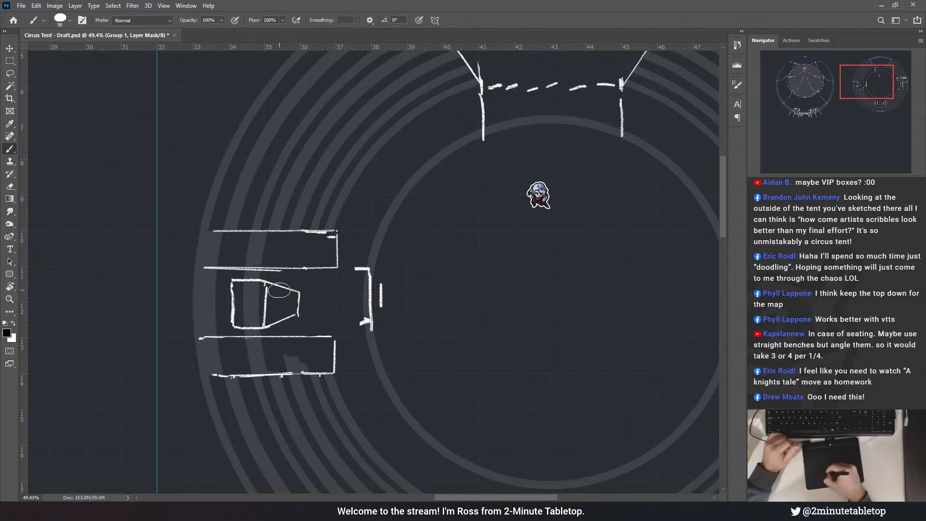
drag(250, 340, 259, 271)
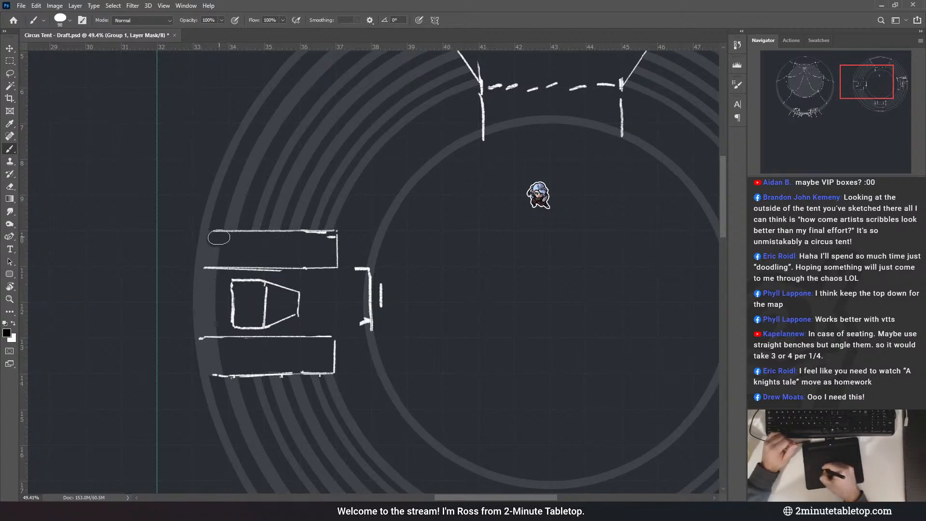
drag(219, 237, 214, 247)
drag(211, 280, 214, 322)
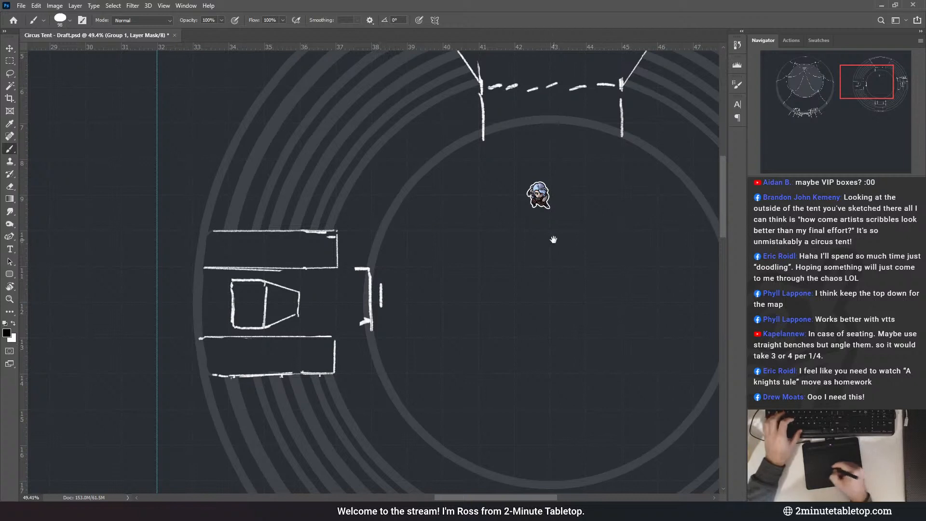
- Mask the seating rings out of the side structure on the map's right by painting black on the Group 1 mask
drag(554, 240, 159, 210)
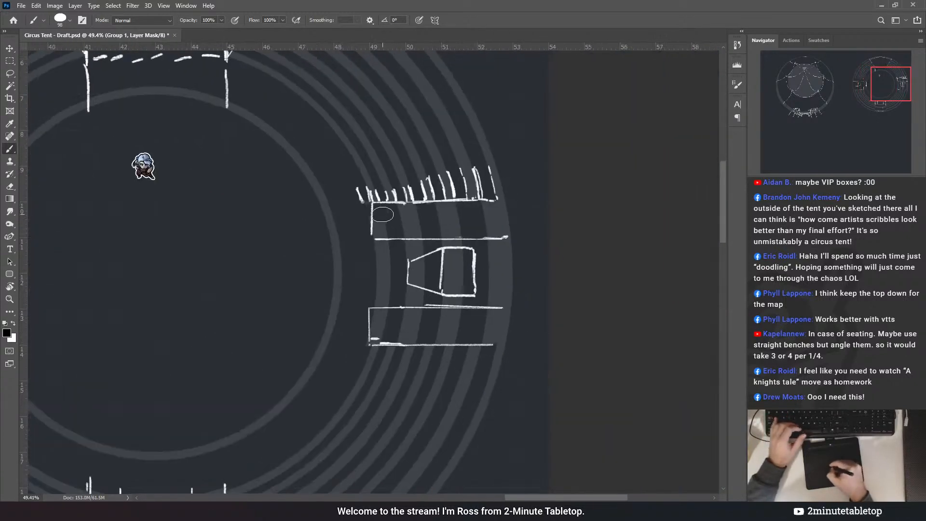
drag(397, 297, 375, 237)
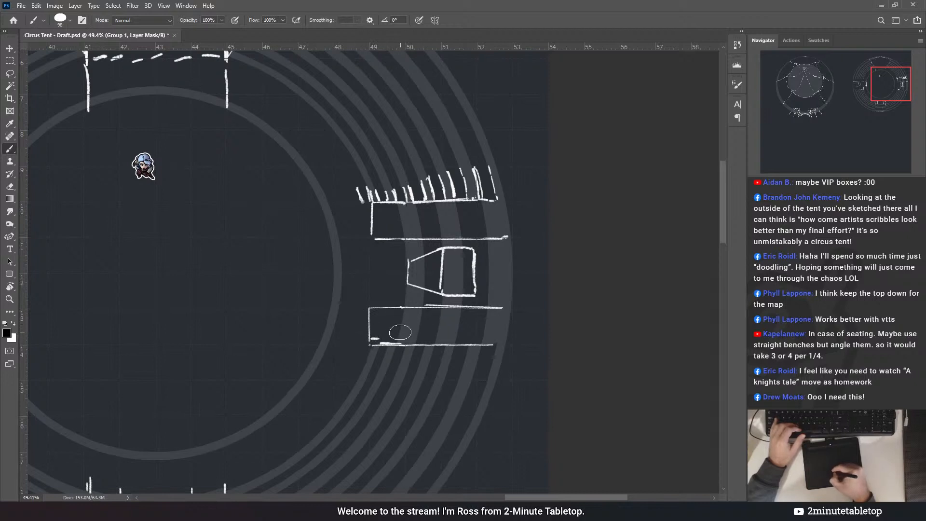
mouse_move(400, 332)
mouse_down()
mouse_move(409, 333)
mouse_move(413, 227)
mouse_move(399, 333)
mouse_up()
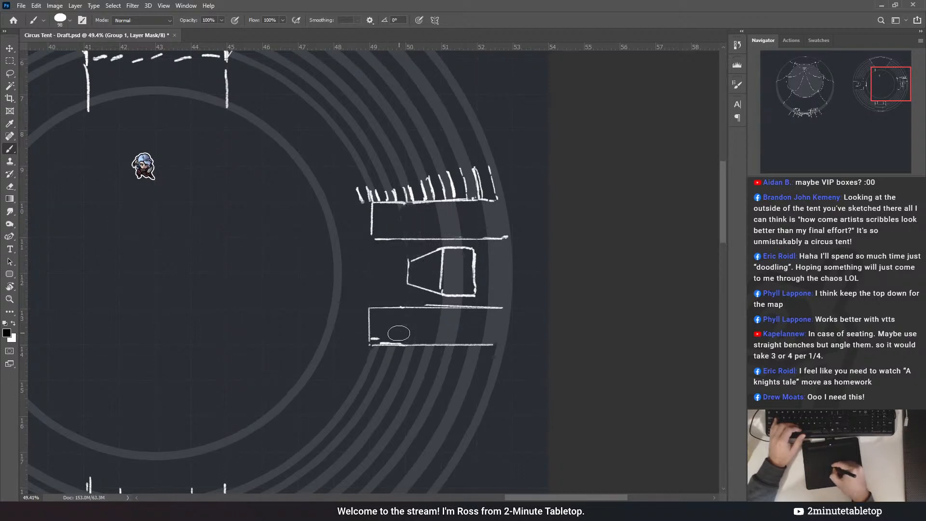
mouse_move(447, 210)
mouse_down()
mouse_move(461, 296)
mouse_move(436, 296)
mouse_up()
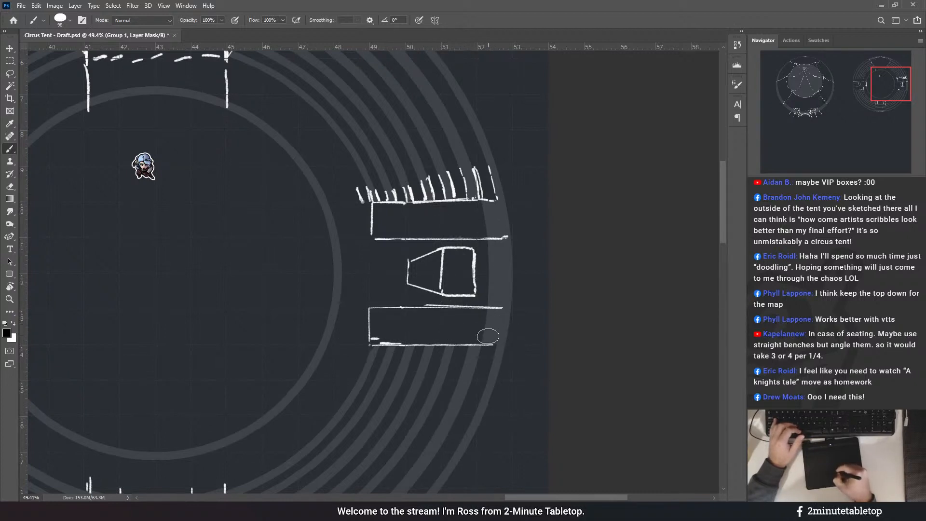
drag(488, 336, 497, 263)
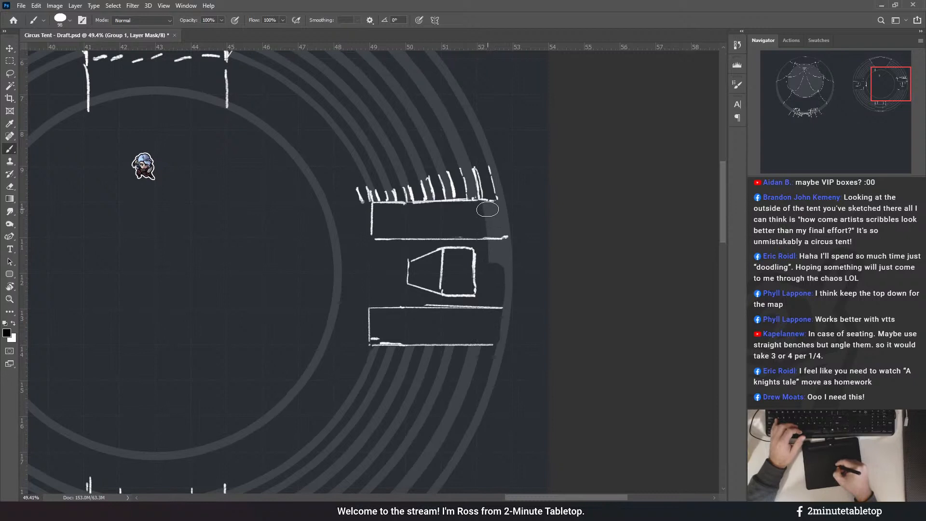
mouse_move(487, 209)
mouse_down()
mouse_move(493, 241)
mouse_move(491, 226)
mouse_up()
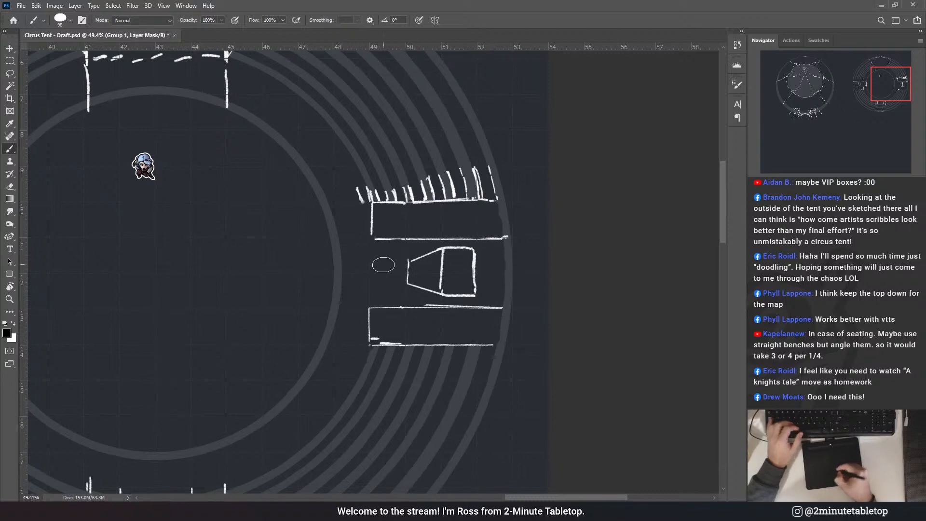
- Paint black on the Group 1 mask to hide the seating rings inside the entrance passage at the map's lower edge
drag(383, 264, 472, 142)
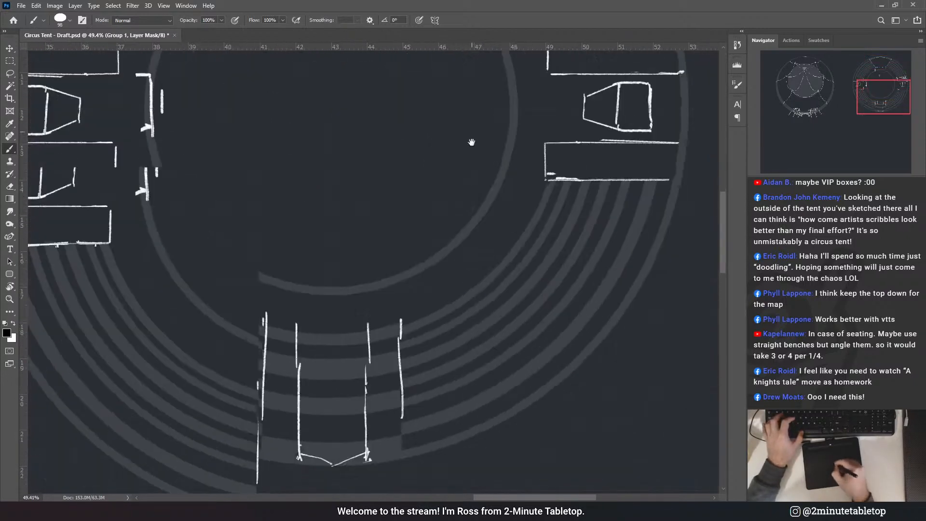
drag(423, 322, 455, 230)
mouse_move(327, 239)
mouse_down()
mouse_move(310, 249)
mouse_move(308, 225)
mouse_move(304, 304)
mouse_move(313, 311)
mouse_move(319, 298)
mouse_move(328, 318)
mouse_move(330, 288)
mouse_move(314, 309)
mouse_move(315, 286)
mouse_move(368, 254)
mouse_move(382, 231)
mouse_move(421, 240)
mouse_move(418, 274)
mouse_move(420, 247)
mouse_up()
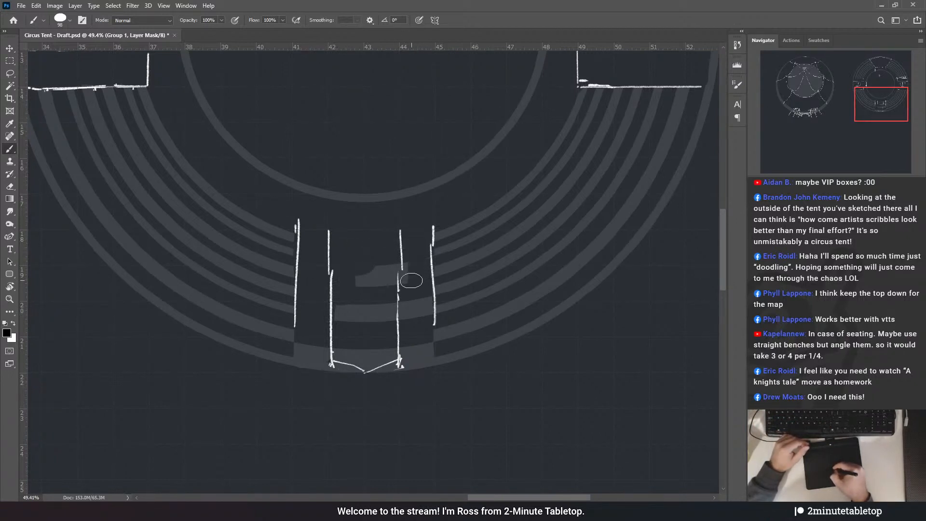
drag(411, 281, 410, 260)
mouse_move(377, 305)
mouse_down()
mouse_move(347, 309)
mouse_move(399, 310)
mouse_move(373, 294)
mouse_move(418, 291)
mouse_up()
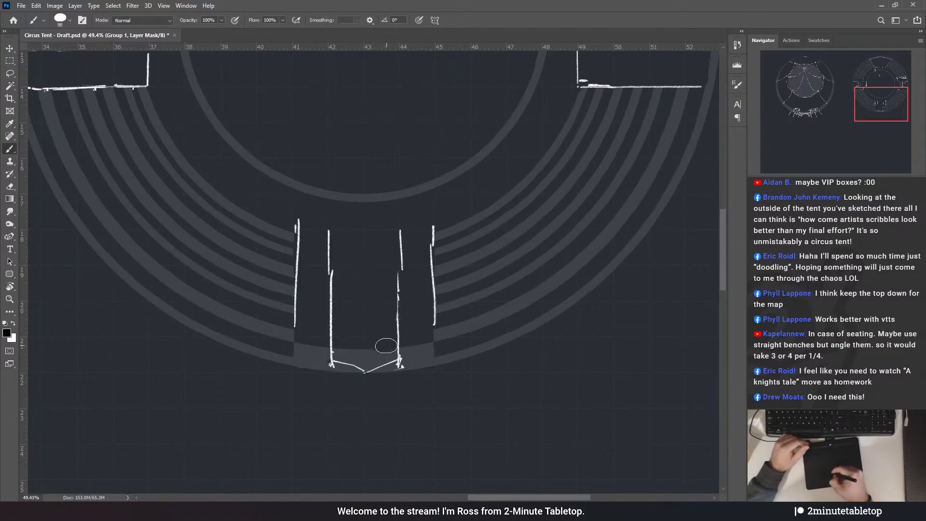
mouse_move(386, 346)
mouse_down()
mouse_move(384, 358)
mouse_move(360, 358)
mouse_move(368, 360)
mouse_up()
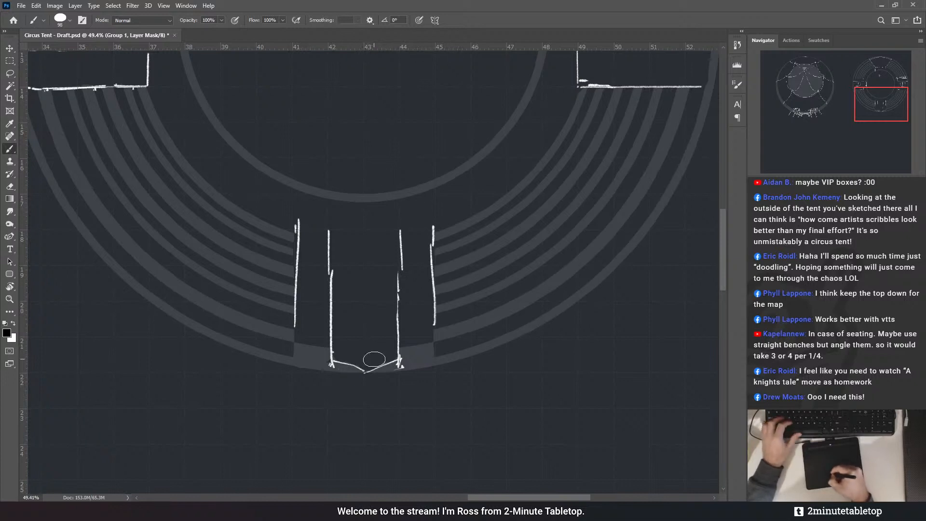
- Paint white on the Group 1 mask to restore the thick outer ring behind the left side structure
drag(302, 110, 436, 286)
drag(460, 133, 397, 270)
drag(311, 258, 428, 114)
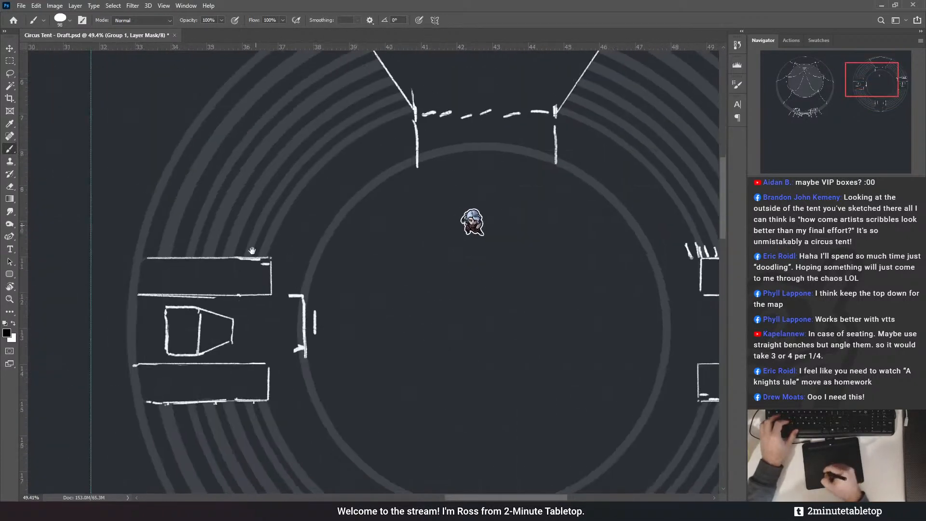
drag(252, 252, 276, 168)
key(x)
mouse_move(172, 174)
mouse_down()
mouse_move(161, 263)
mouse_move(161, 245)
mouse_move(169, 310)
mouse_up()
drag(167, 265, 164, 243)
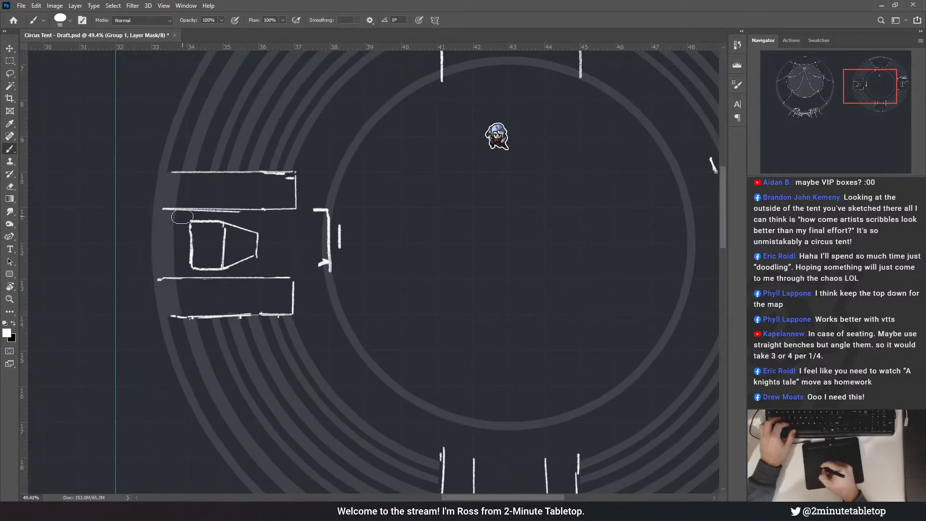
- Restore the thick outer ring behind the right side structure with white on the mask, then set the brush back to black
drag(462, 245, 239, 233)
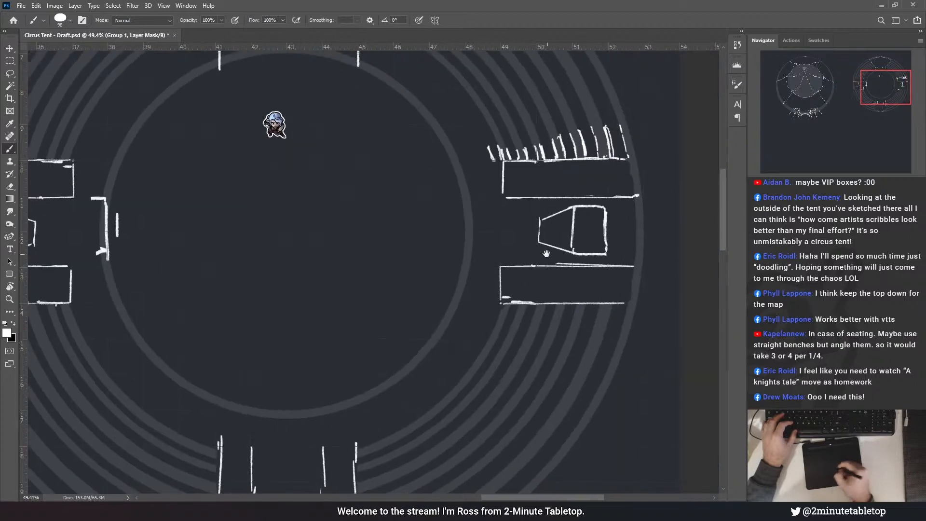
mouse_move(628, 181)
mouse_down()
mouse_move(528, 202)
mouse_move(540, 238)
mouse_move(538, 212)
mouse_move(531, 295)
mouse_move(536, 257)
mouse_move(533, 281)
mouse_up()
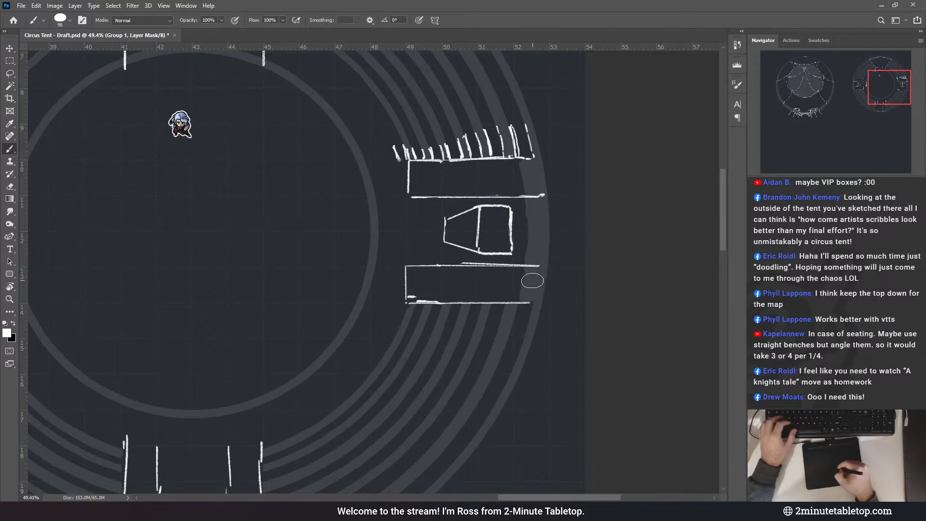
key(x)
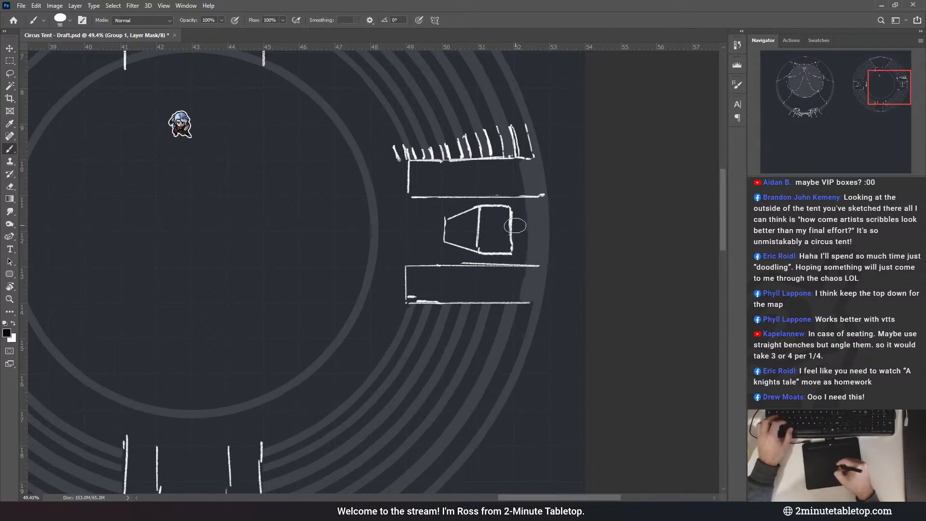
- Target the sketch layer's mask with a white brush of size 20 for reworking the left side structure
scroll(605, 340, down, 1)
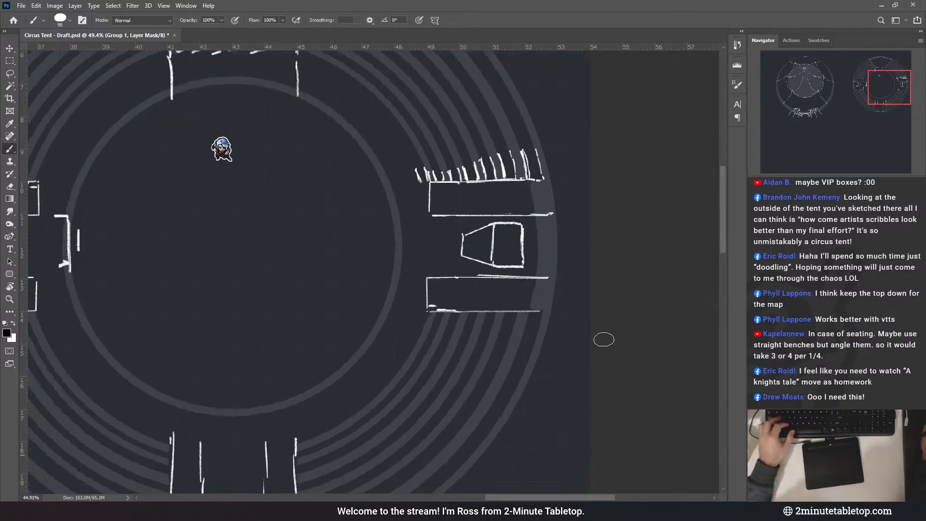
scroll(604, 339, down, 3)
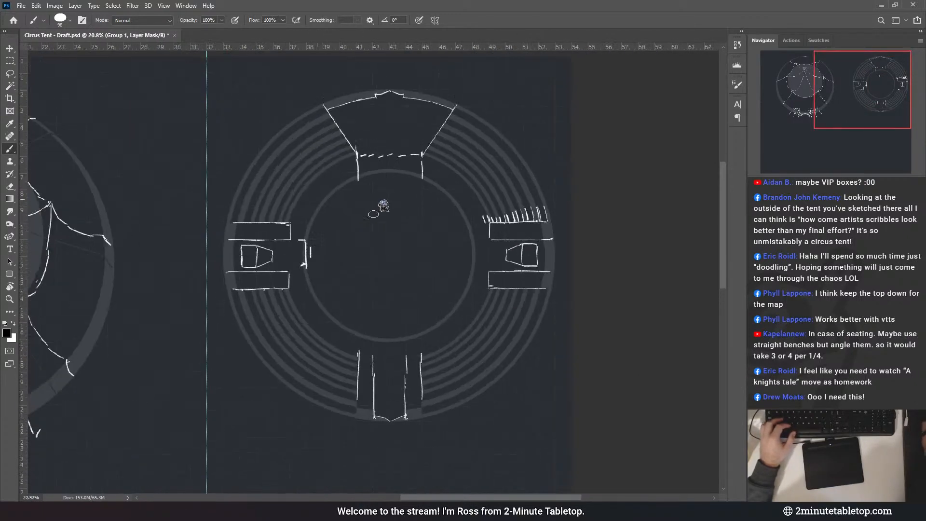
scroll(577, 271, up, 1)
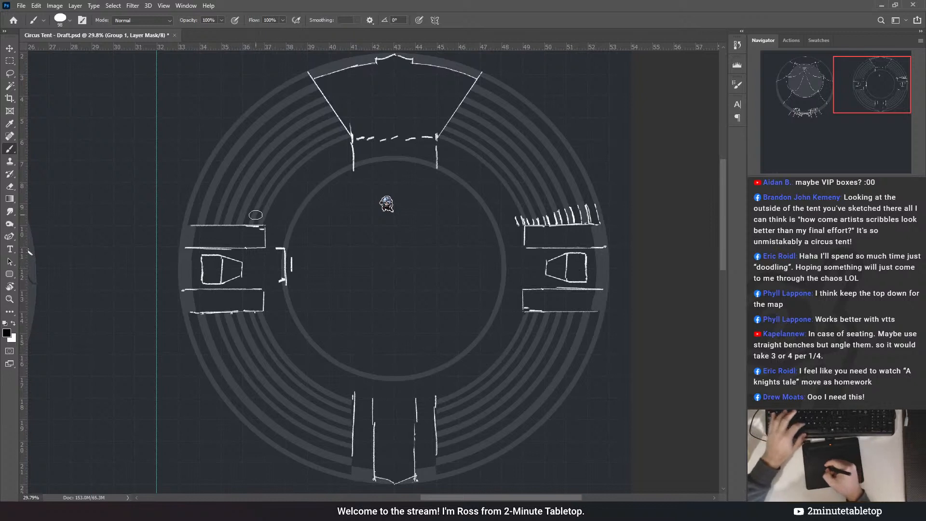
key(x)
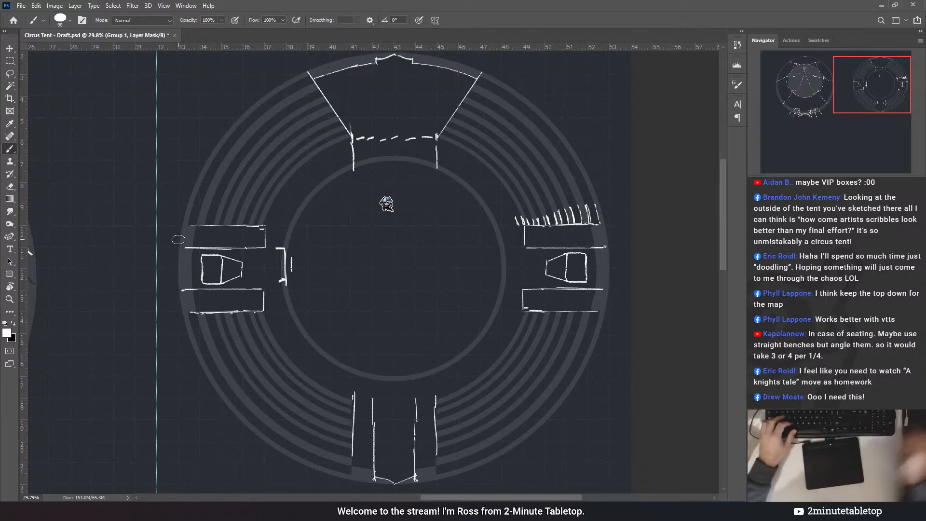
scroll(184, 240, up, 3)
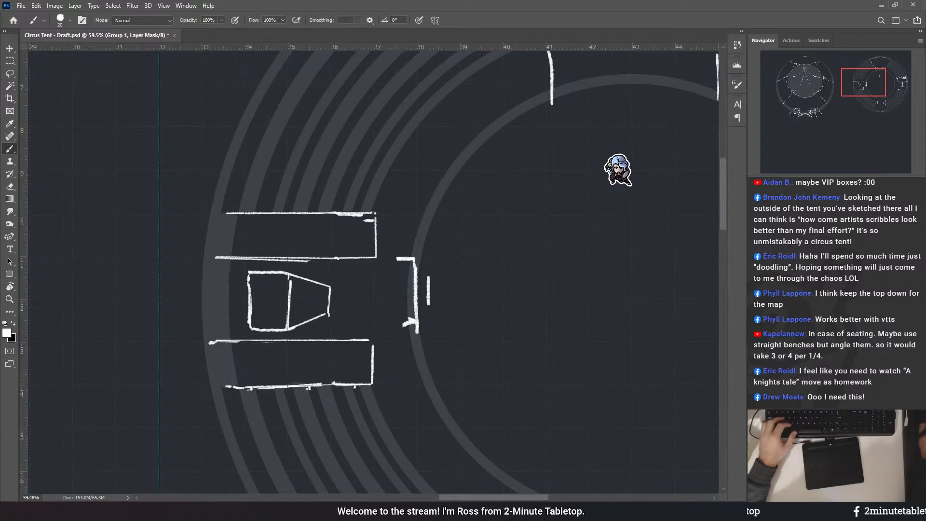
click(753, 443)
click(754, 443)
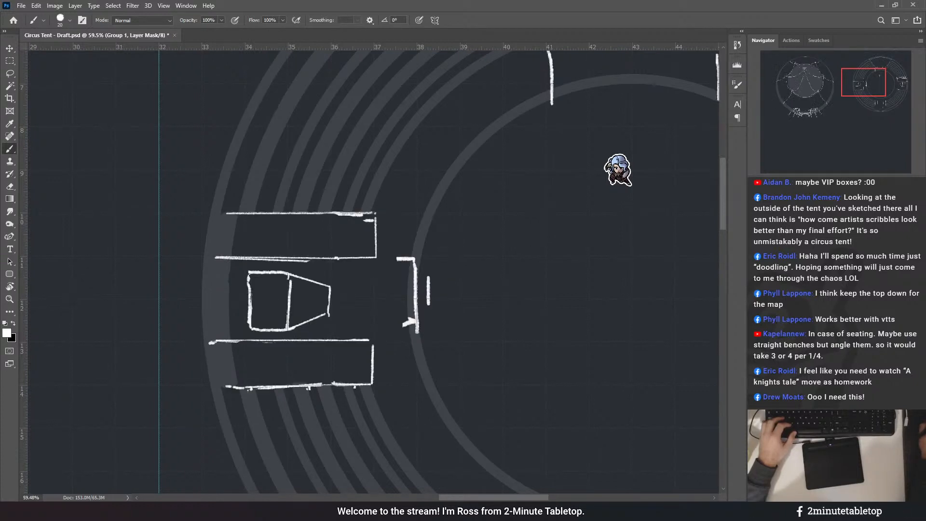
click(792, 443)
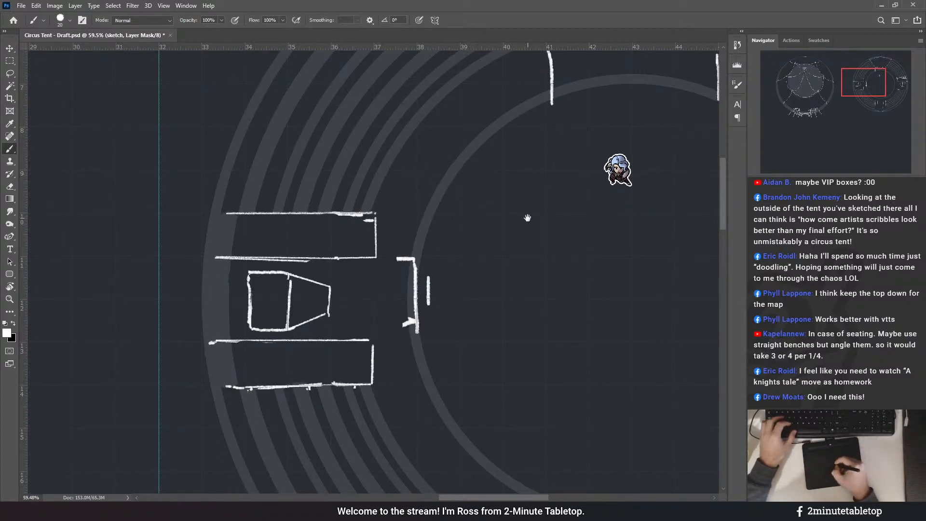
- Move the sample token into the gap between the left side structure's upper box and the arena barrier
drag(525, 214, 496, 279)
click(9, 48)
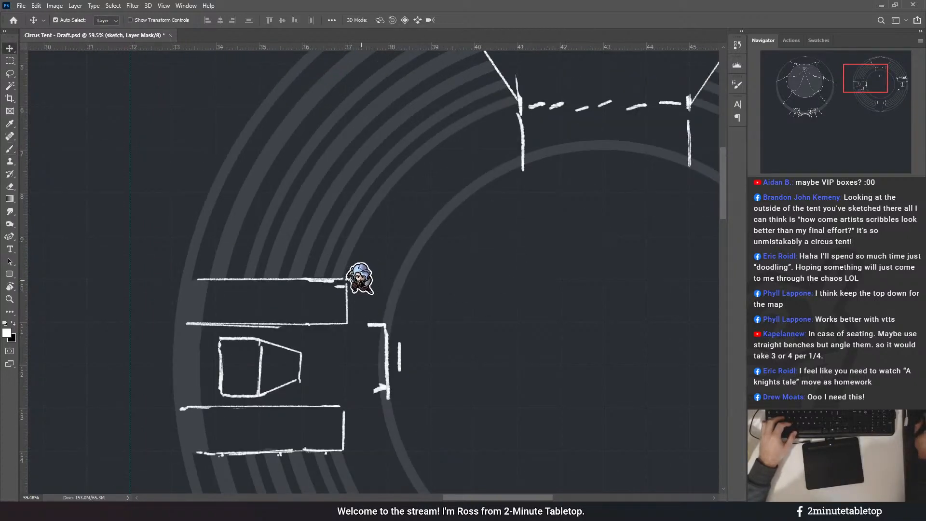
drag(365, 333, 379, 298)
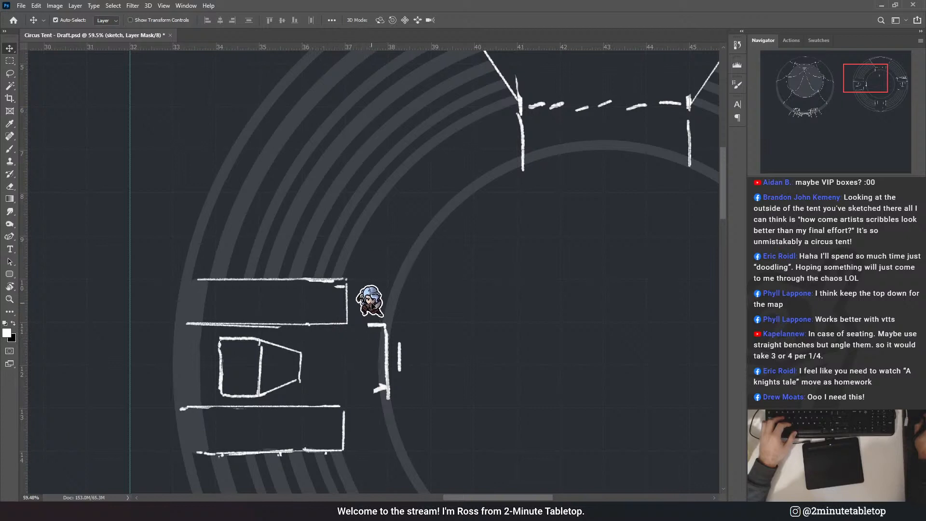
scroll(377, 292, up, 1)
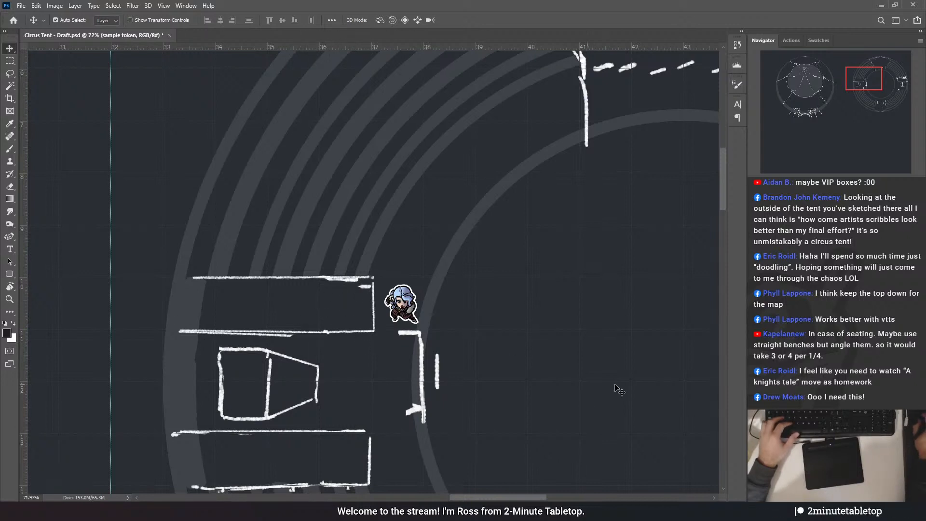
key(ctrl+z)
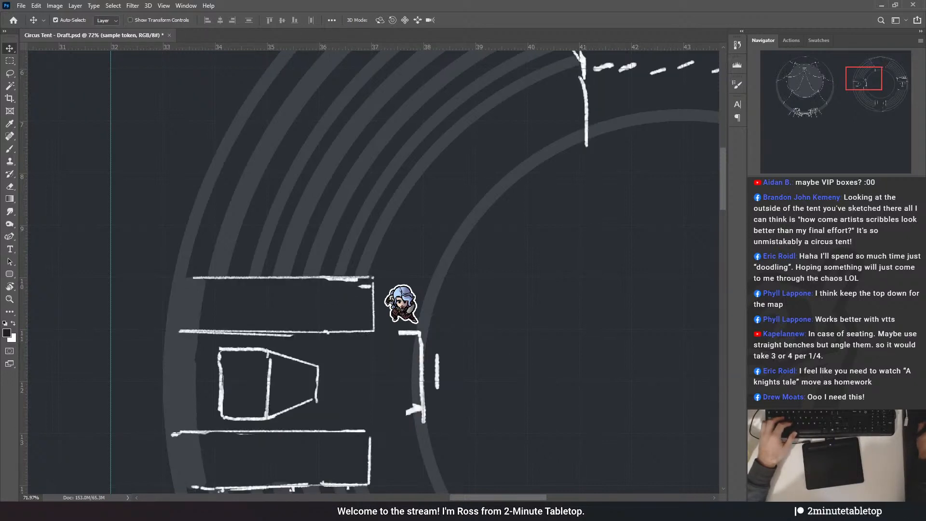
- Brush a straight line just inside the lower edge of the left structure's upper box and redraw that edge cleanly straight
key(b)
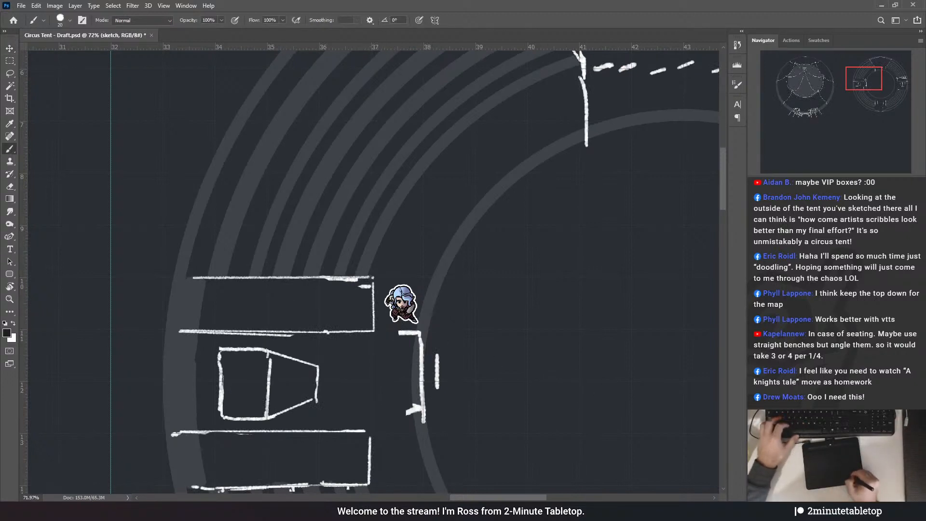
click(825, 497)
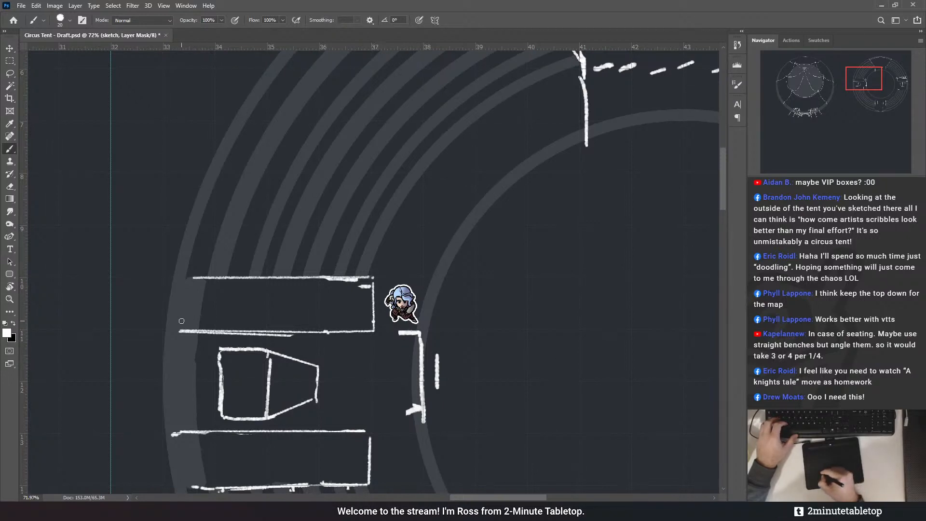
drag(181, 320, 374, 320)
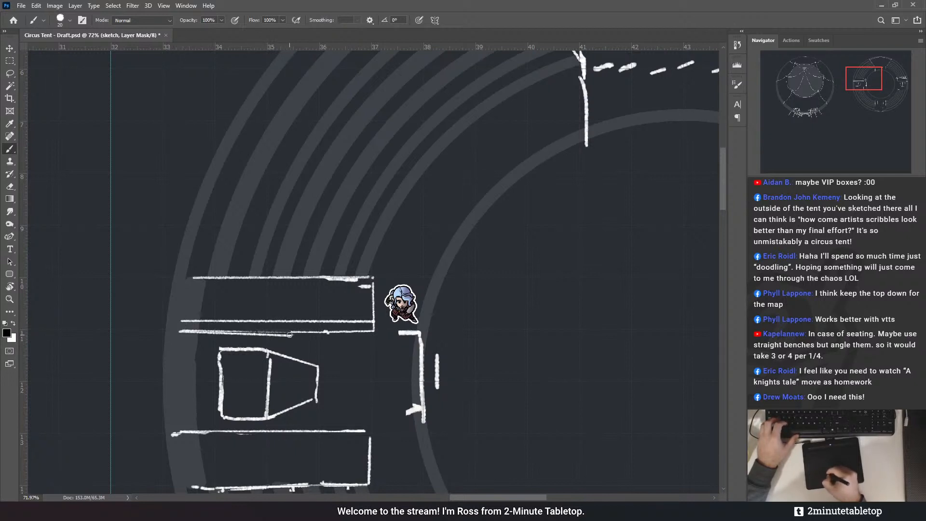
drag(290, 334, 180, 332)
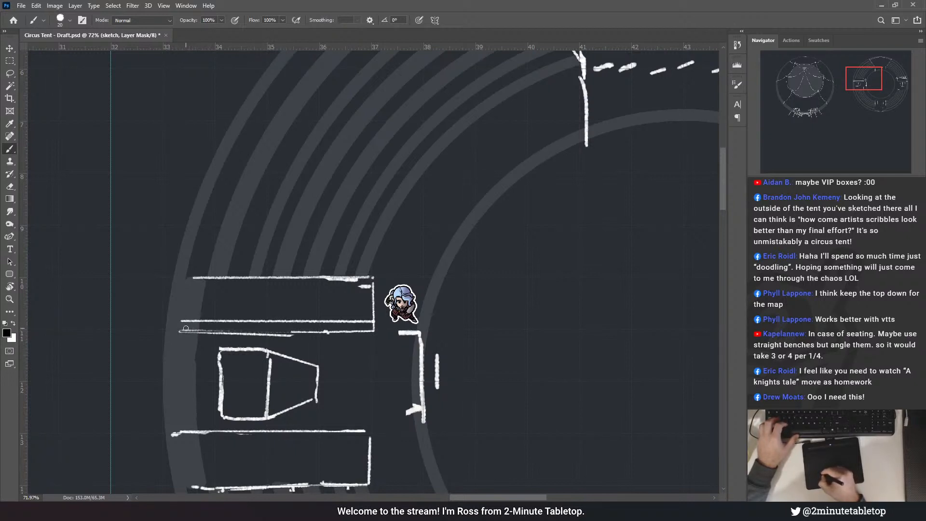
shift+click(372, 331)
- Clear the stray line below the upper box, repaint the tapered middle shape's top edge, and sketch small marks inside it
drag(295, 358, 293, 350)
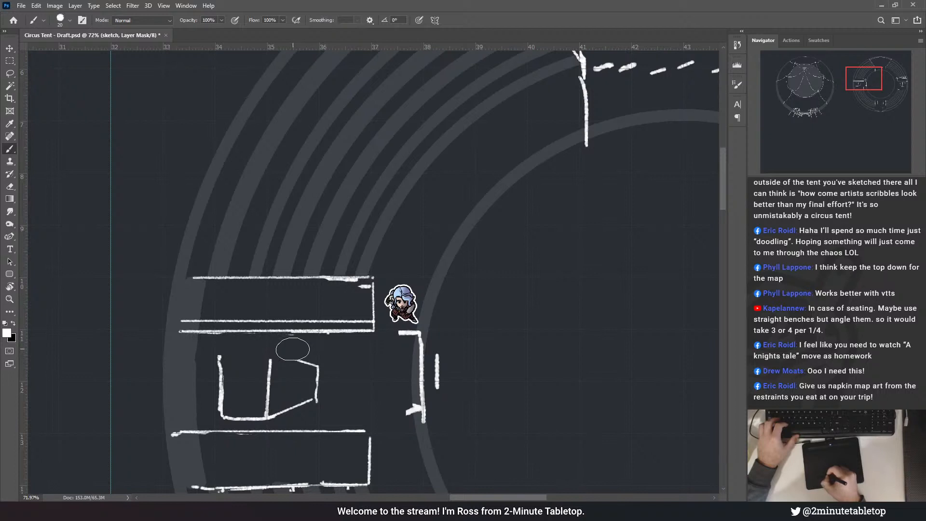
drag(223, 349, 263, 348)
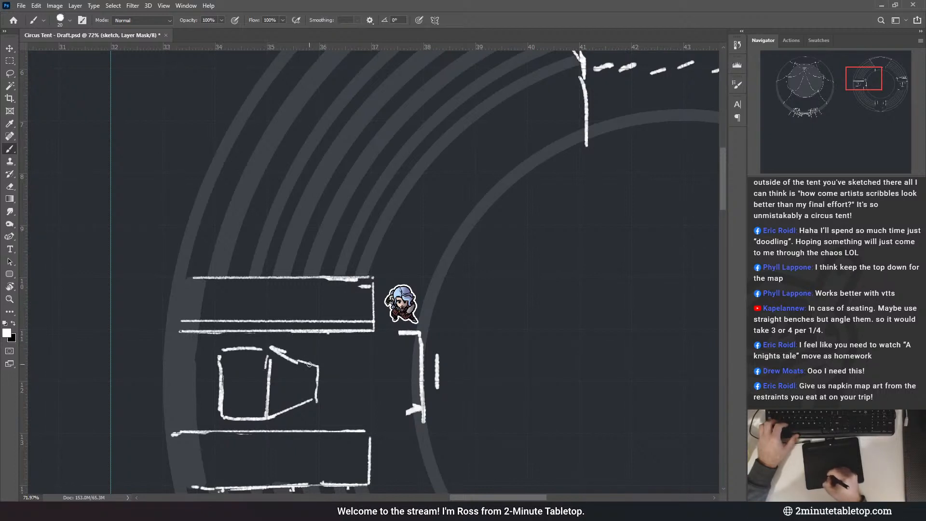
drag(237, 395, 243, 391)
drag(255, 386, 280, 385)
- Close the outer end of the left structure's upper box with a vertical line from the inner line to its top edge
drag(318, 241, 388, 261)
drag(389, 185, 352, 225)
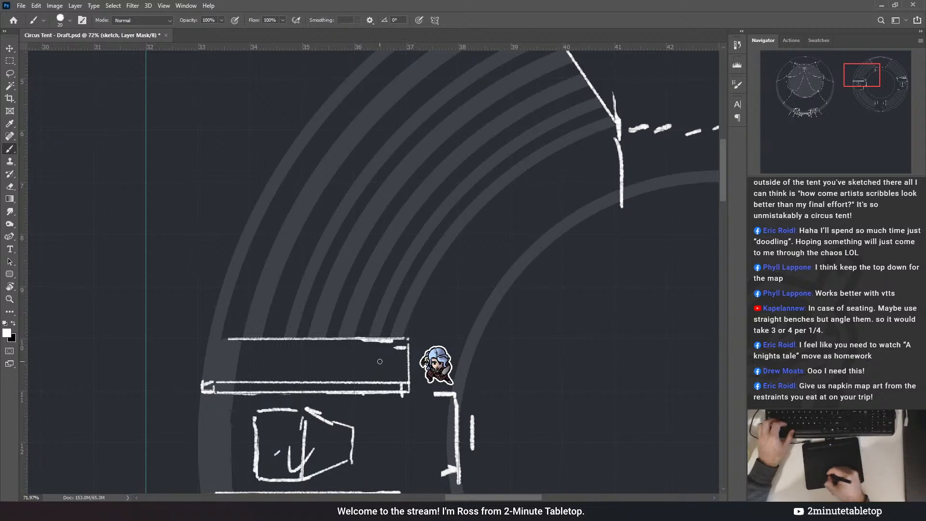
drag(419, 295, 404, 222)
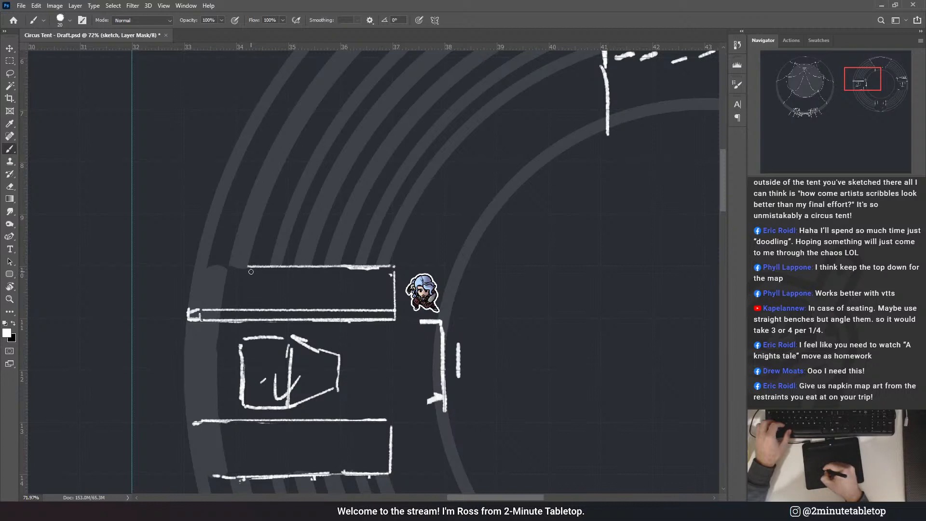
drag(248, 308, 248, 266)
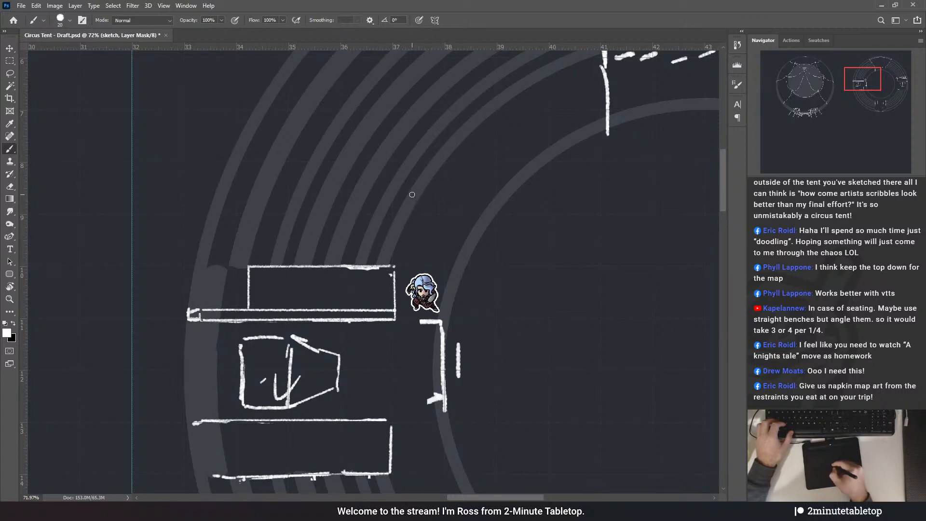
- Examine the whole tent interior, comparing the left and right side structures, the seating rings, the stage and the entrance
drag(282, 233, 251, 291)
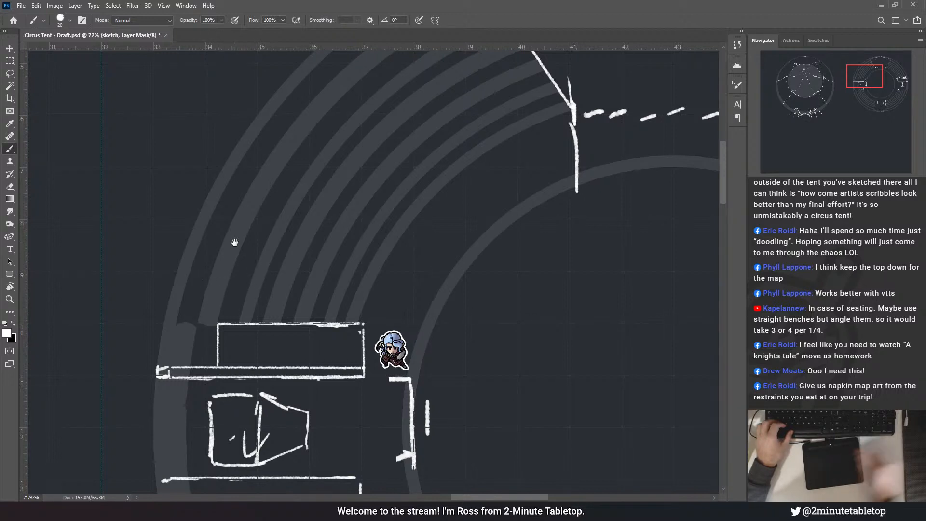
scroll(233, 241, down, 3)
scroll(229, 227, down, 2)
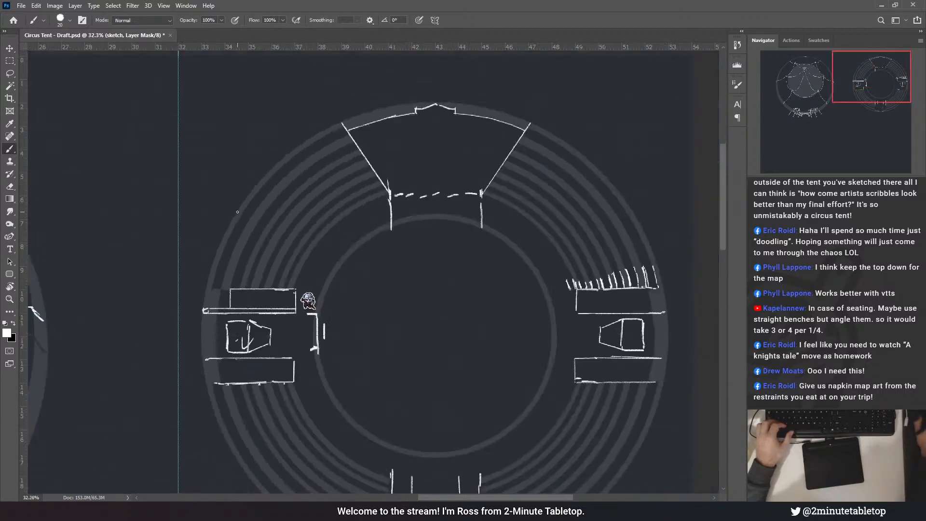
scroll(671, 275, up, 5)
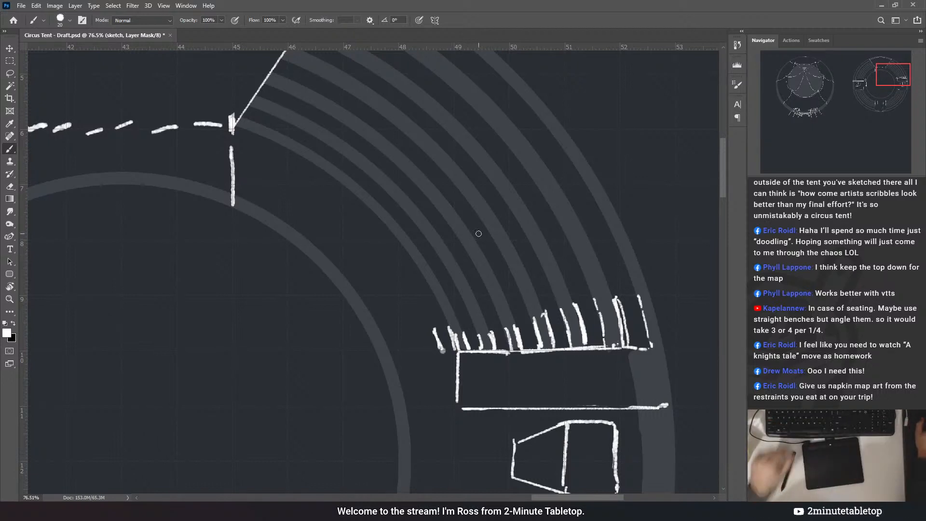
key(ctrl+0)
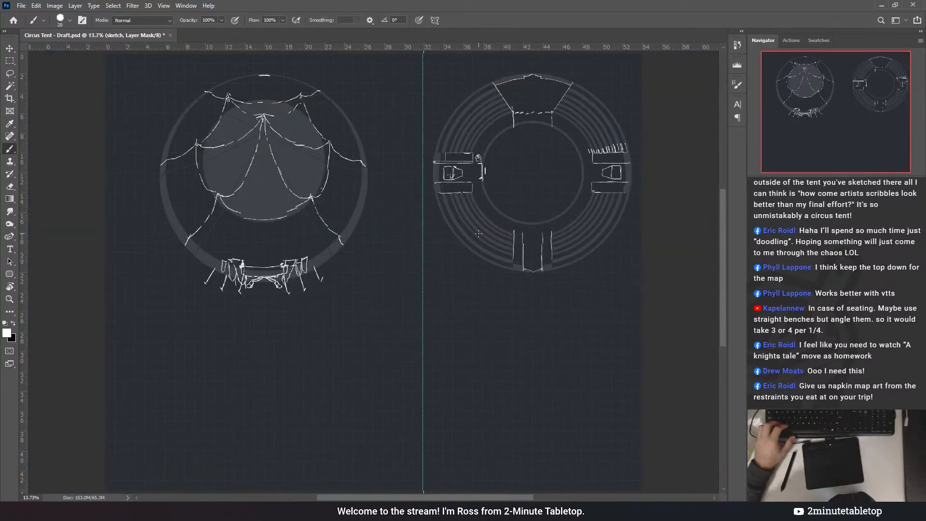
scroll(515, 150, down, 1)
scroll(516, 150, up, 4)
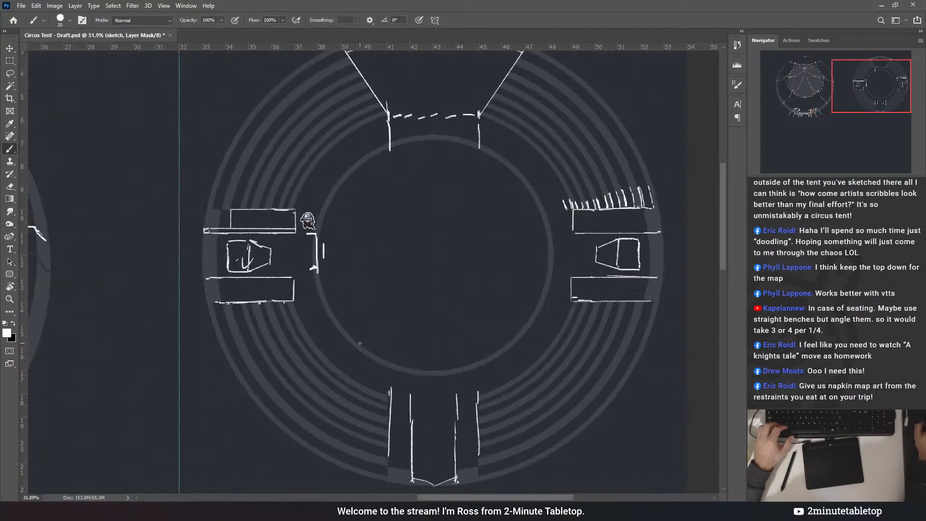
scroll(360, 343, down, 1)
scroll(561, 260, up, 2)
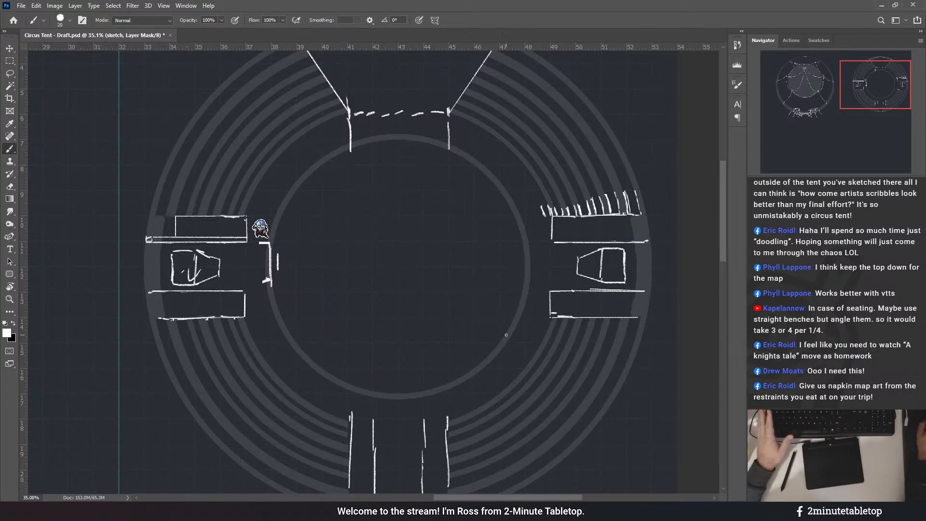
click(10, 62)
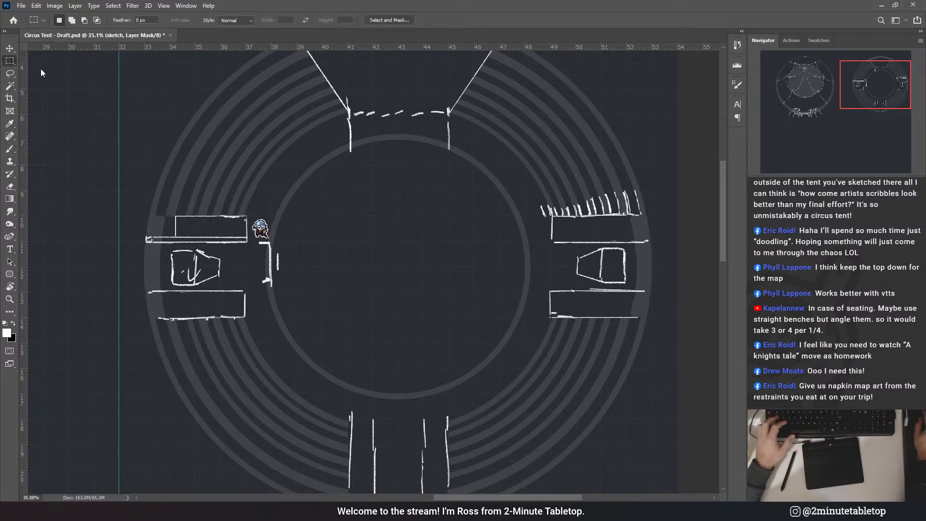
key(shift+m)
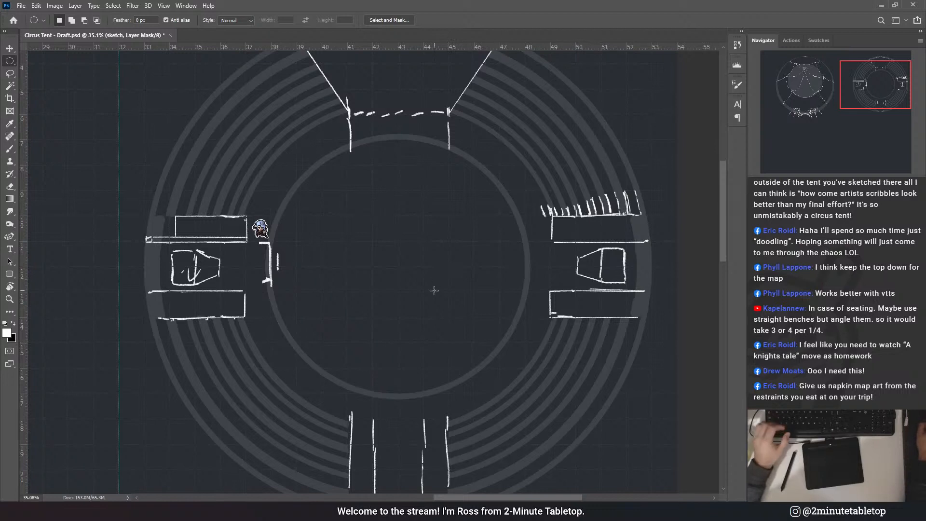
drag(399, 269, 495, 116)
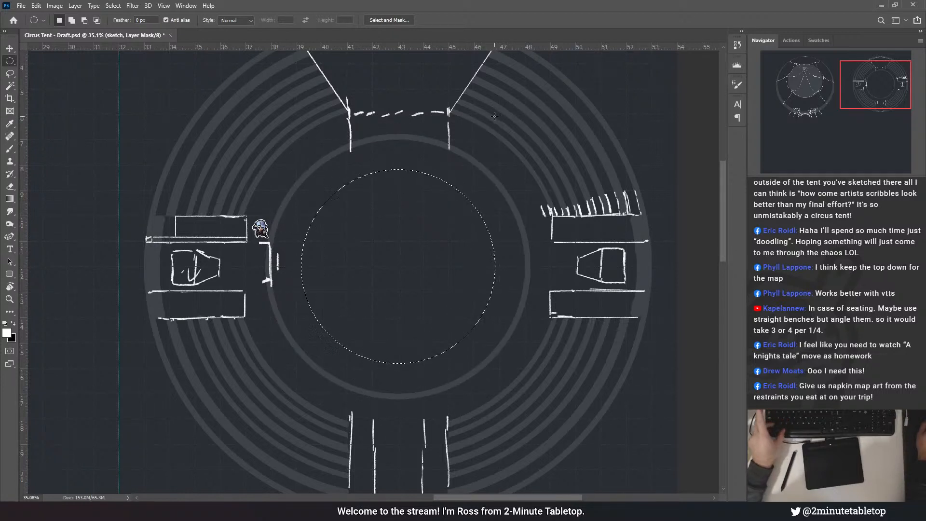
drag(494, 116, 576, 153)
key(ctrl+d)
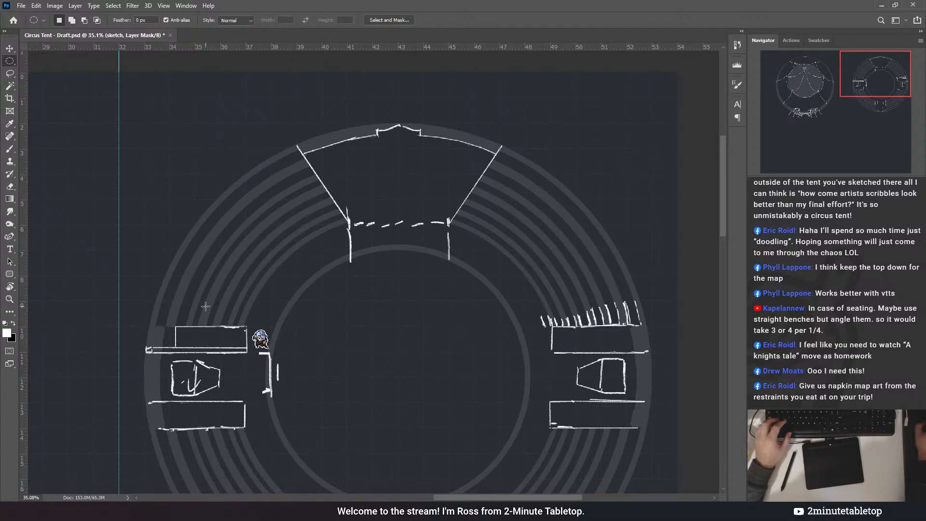
- Examine the seating rings and the sketched side stands of the circus tent floor plan
scroll(403, 271, down, 2)
scroll(403, 272, down, 2)
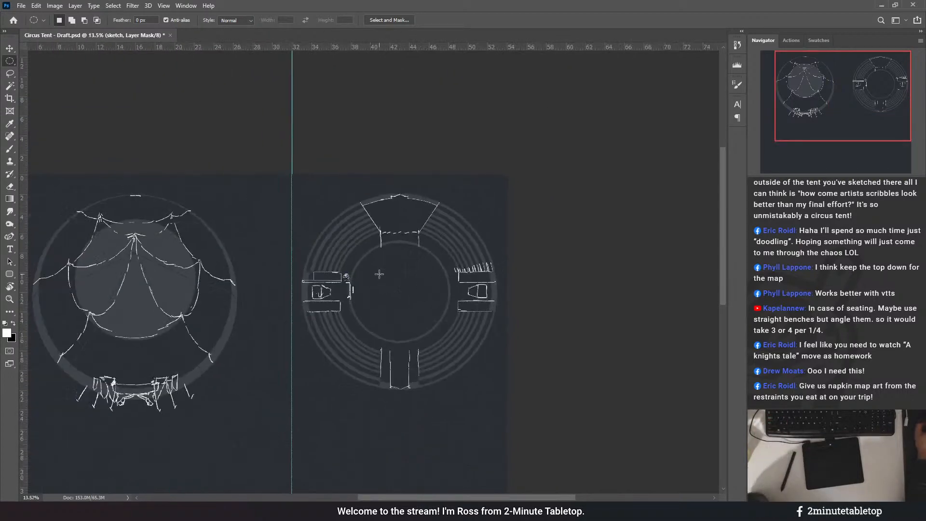
scroll(368, 275, up, 4)
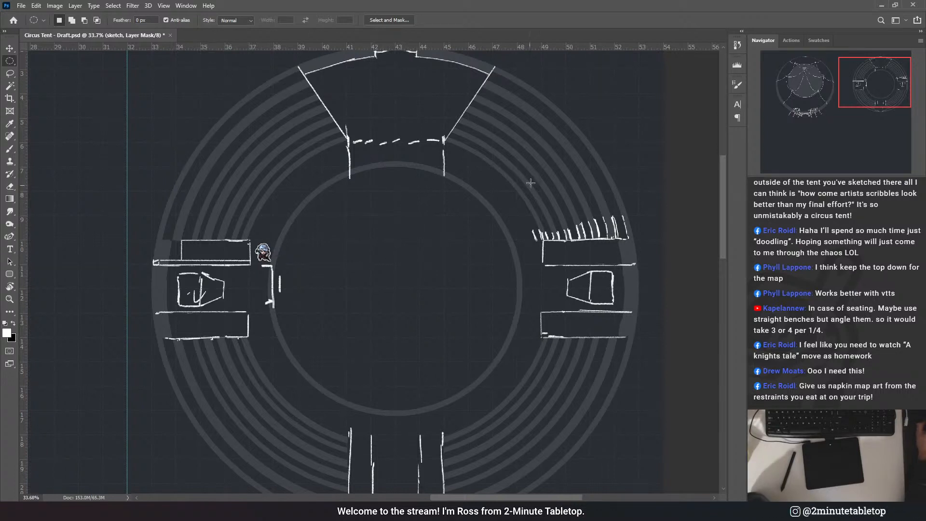
scroll(496, 163, down, 1)
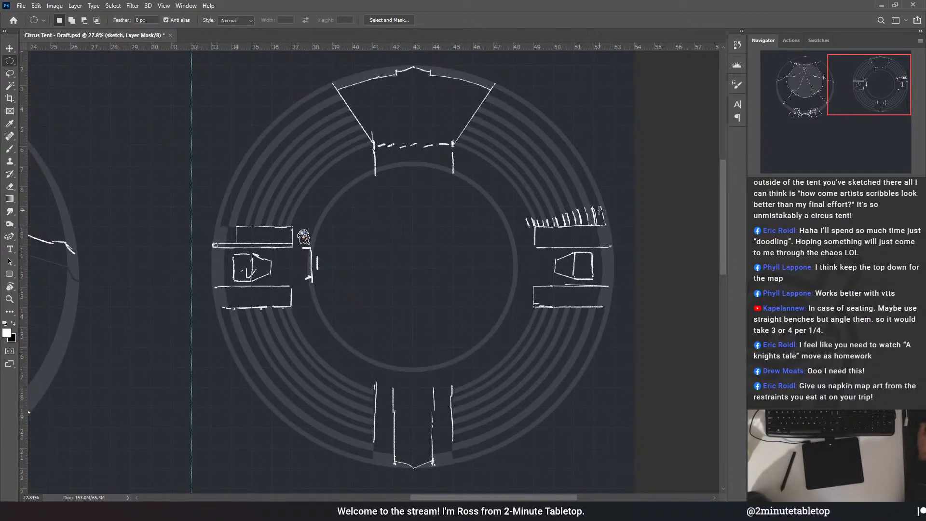
click(11, 76)
scroll(532, 210, up, 3)
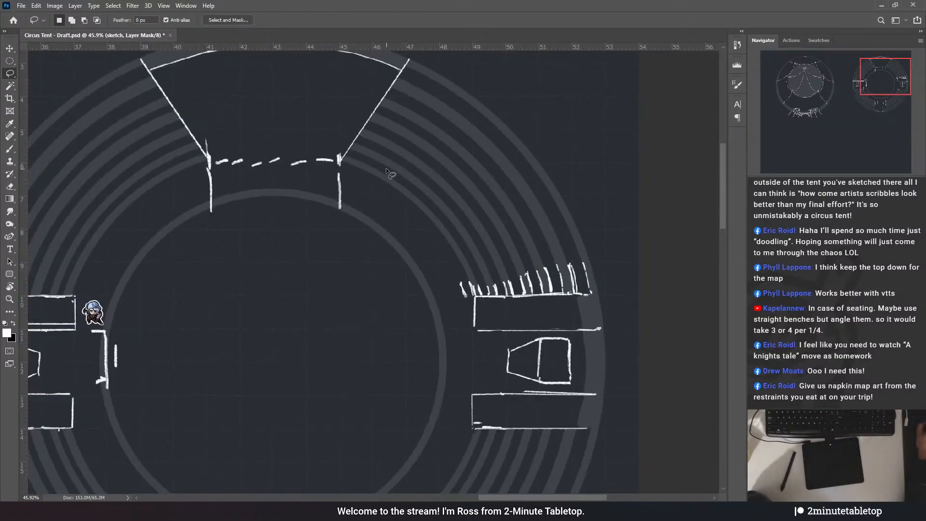
scroll(506, 299, up, 2)
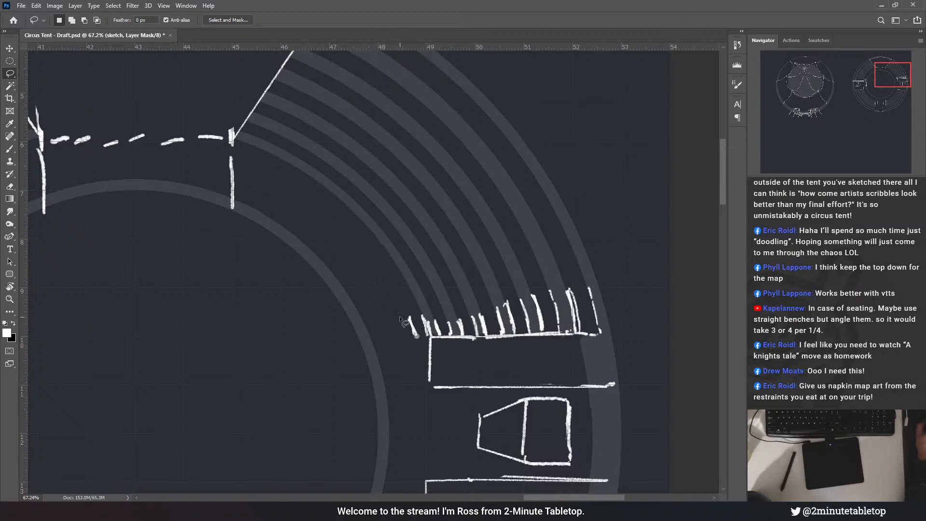
scroll(505, 192, down, 5)
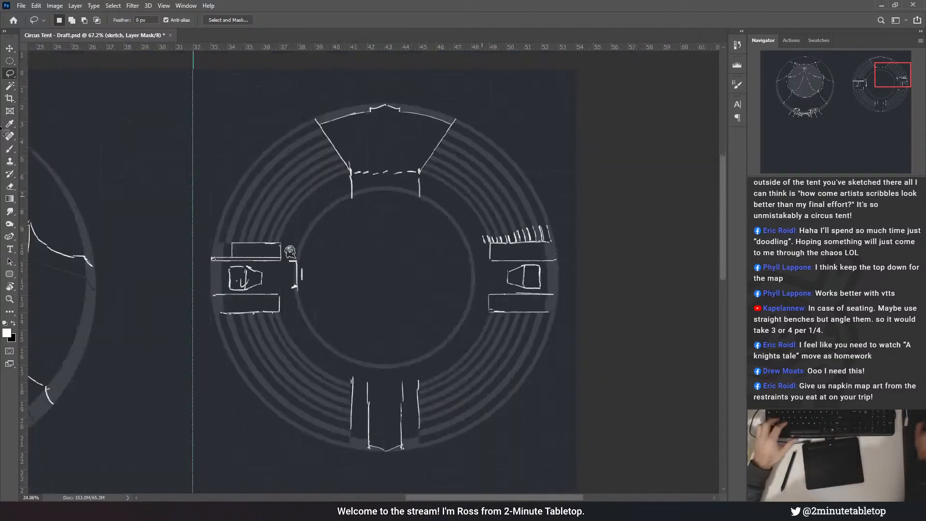
- Name the new group "major form mask"
click(10, 61)
scroll(388, 295, up, 3)
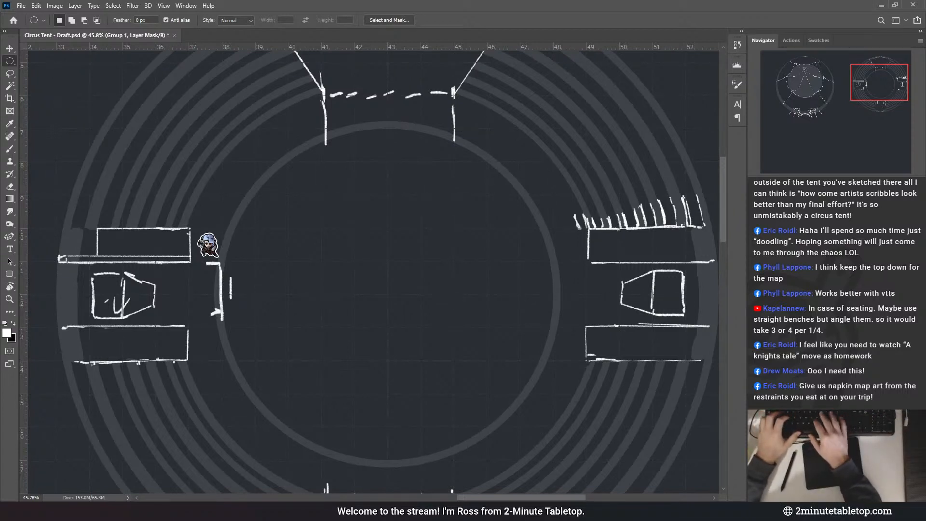
text(major form mask)
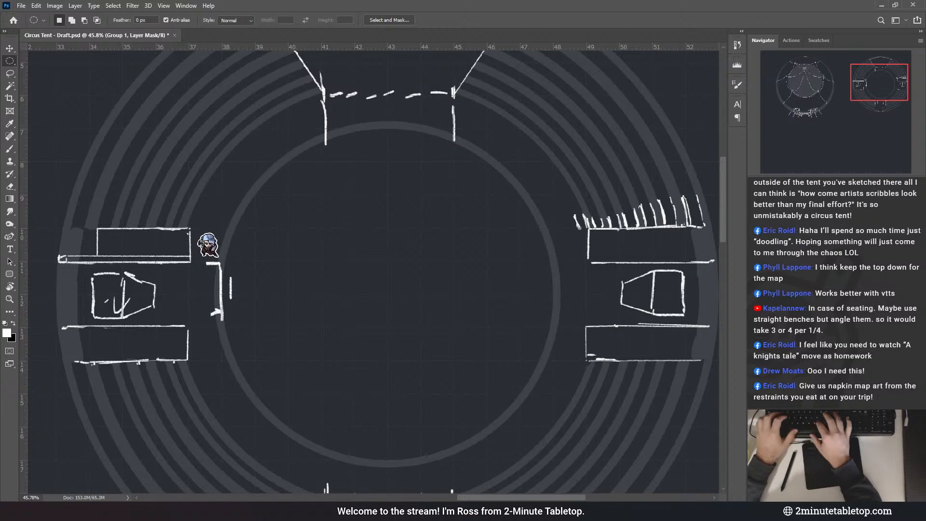
key(Return)
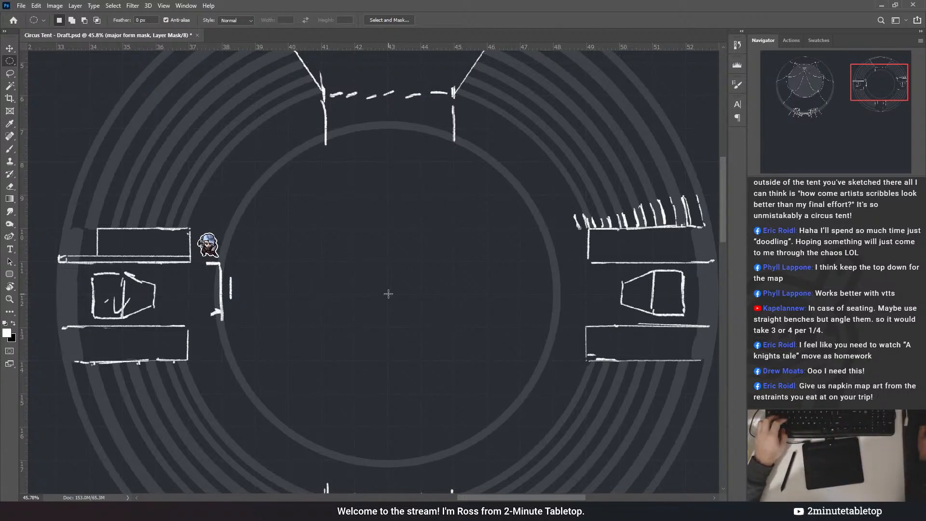
- Select a circle about 12 ruler units across, centred on the arena, and invert the major form layer mask inside it
drag(388, 294, 592, 80)
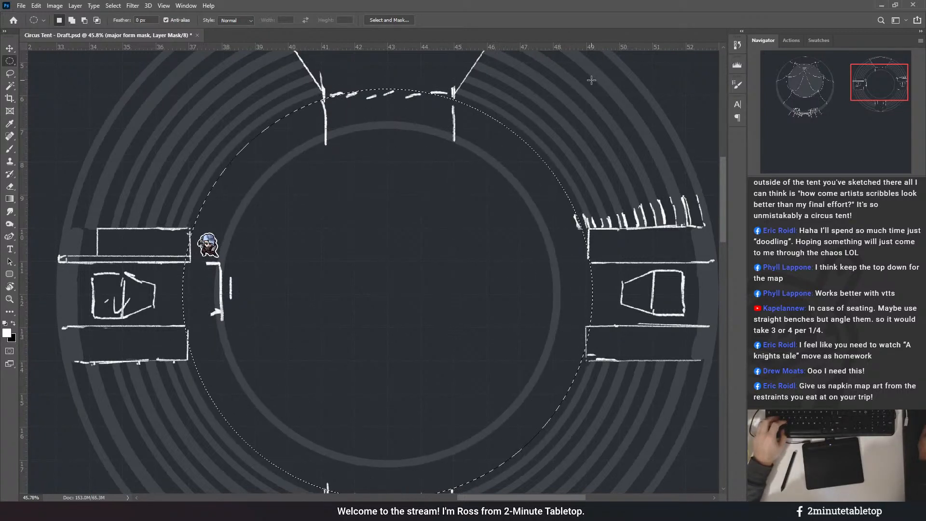
drag(591, 80, 591, 81)
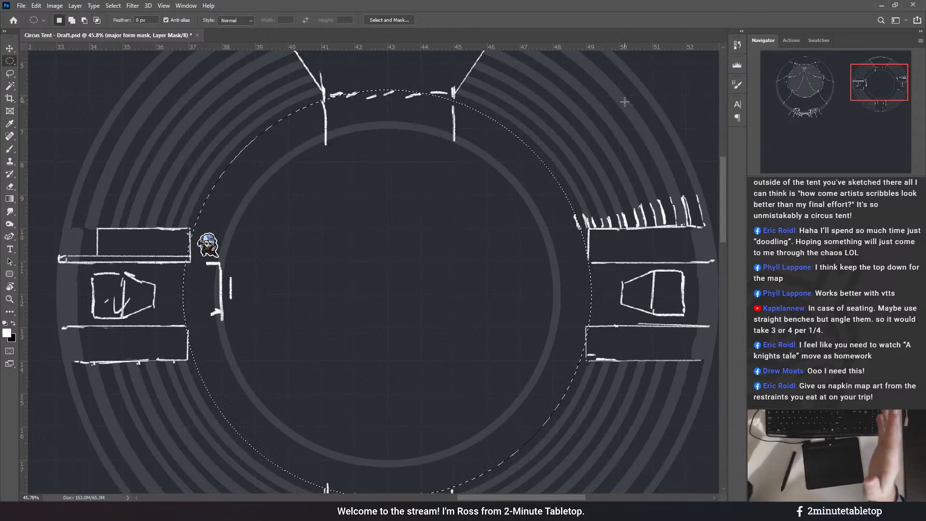
scroll(322, 254, down, 3)
scroll(485, 176, up, 4)
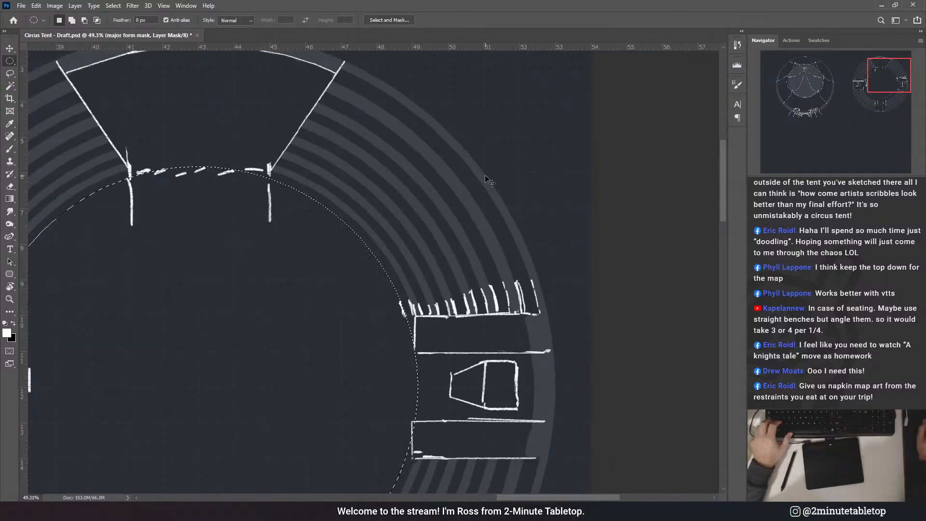
key(ctrl+z)
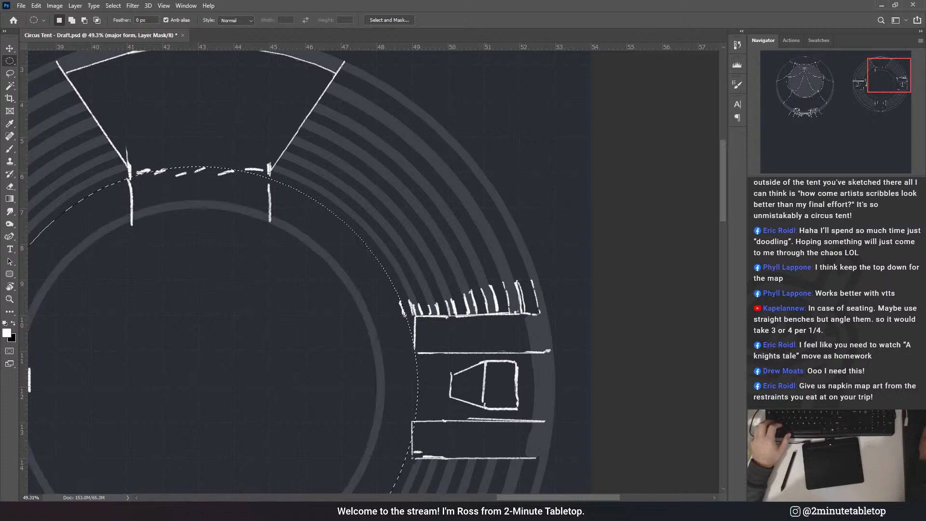
key(alt+BackSpace)
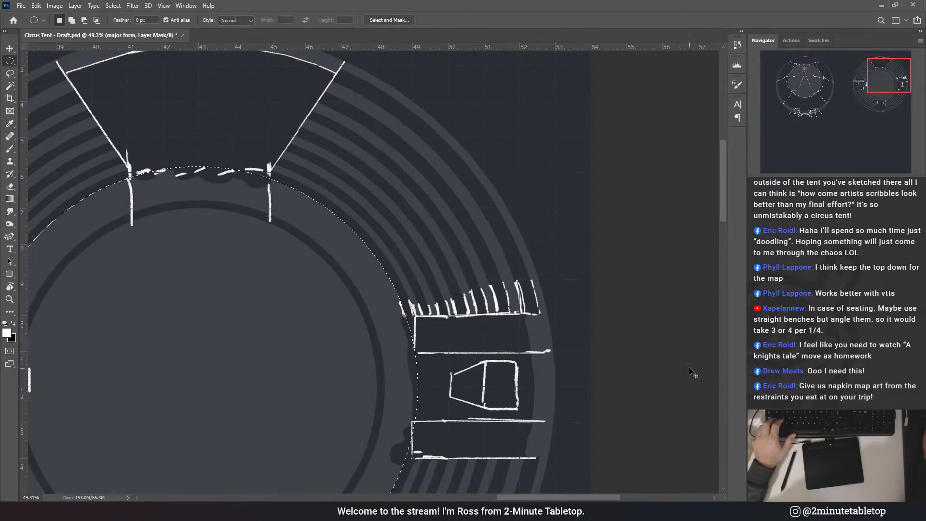
key(ctrl+d)
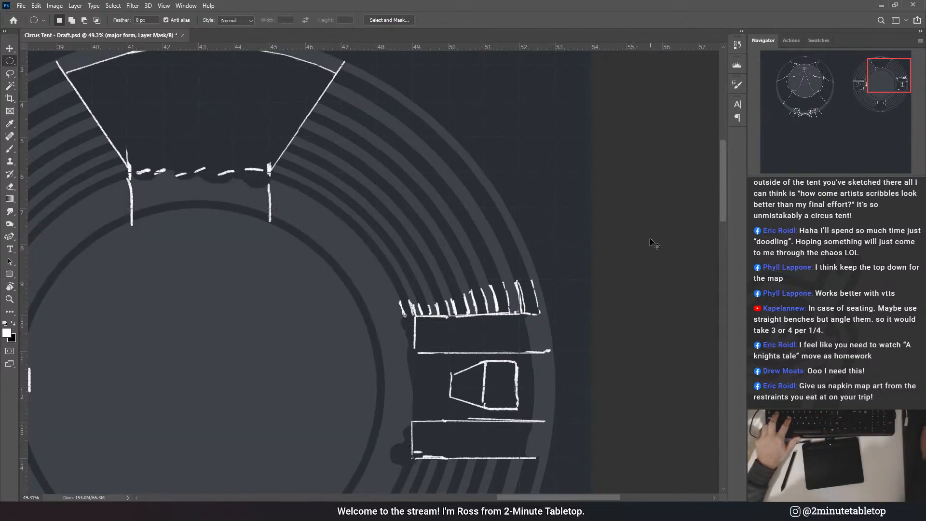
- Try inverting the major form mask inside a slightly wider concentric circle to leave a thin ring inside the seating
scroll(639, 215, down, 3)
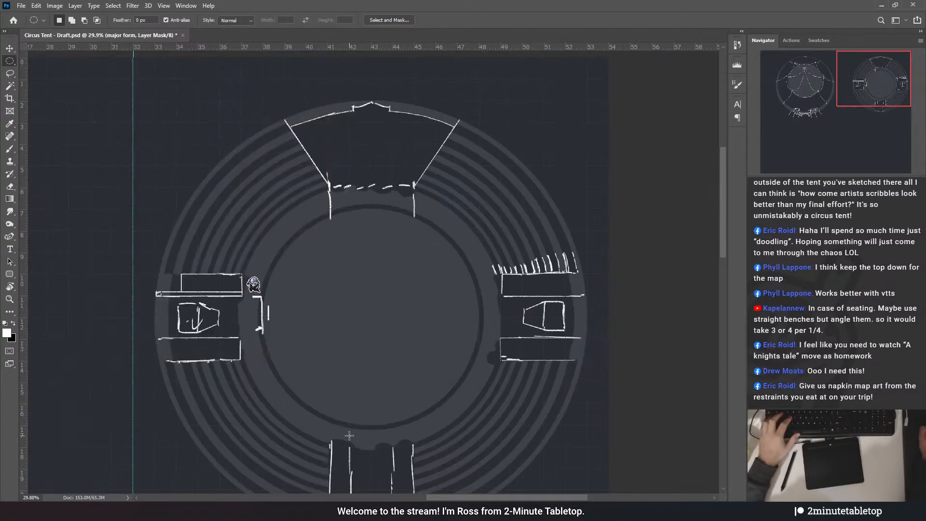
scroll(452, 337, up, 5)
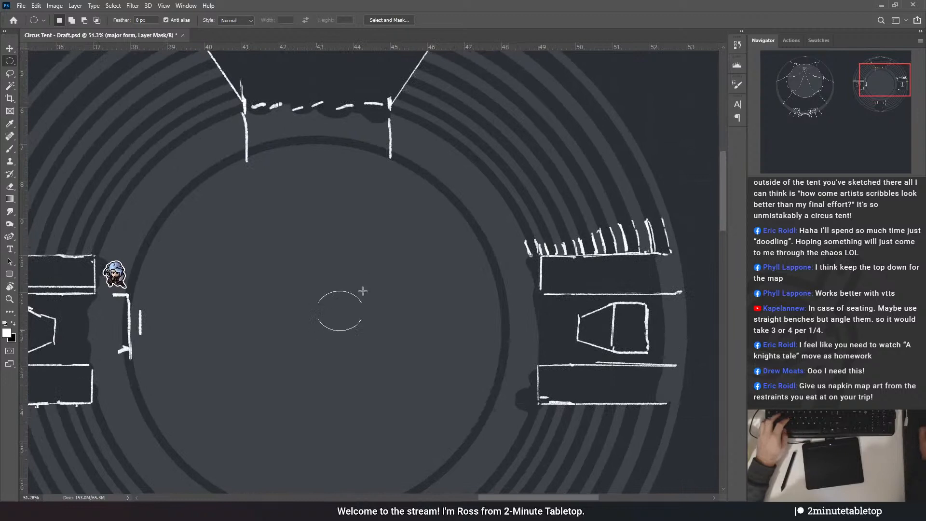
drag(363, 291, 543, 93)
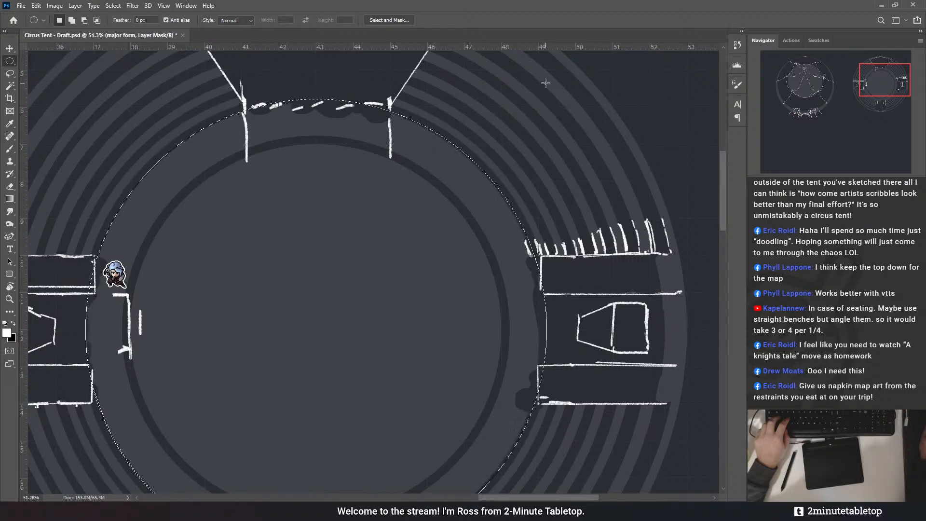
key(Delete)
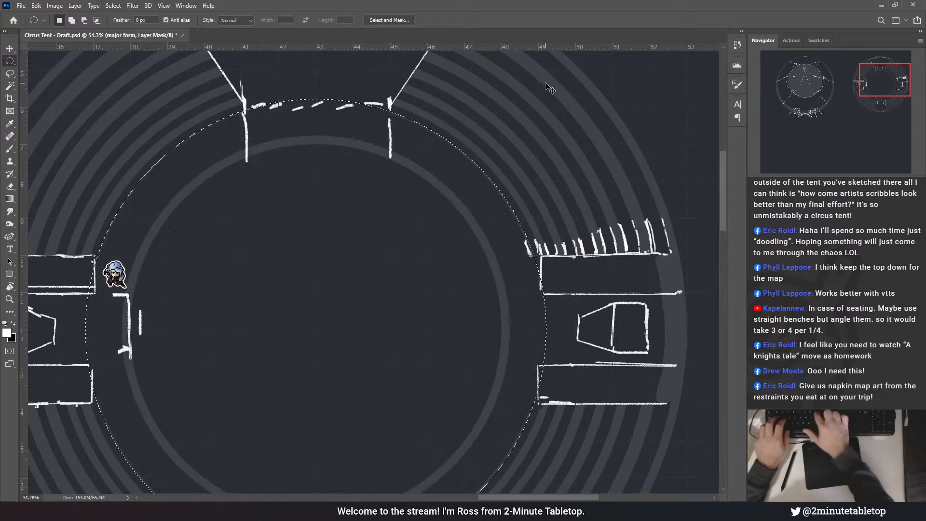
key(ctrl+d)
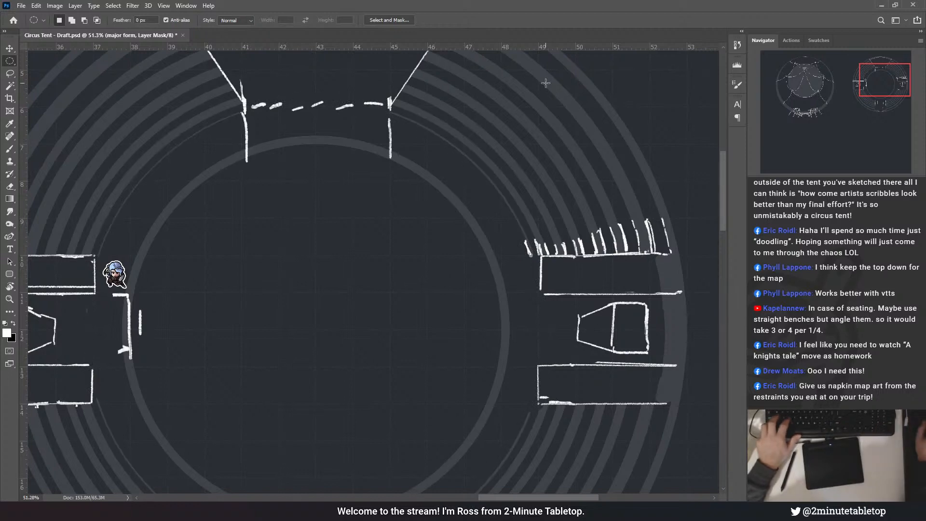
key(ctrl+minus)
key(ctrl+minus)
scroll(507, 186, up, 9)
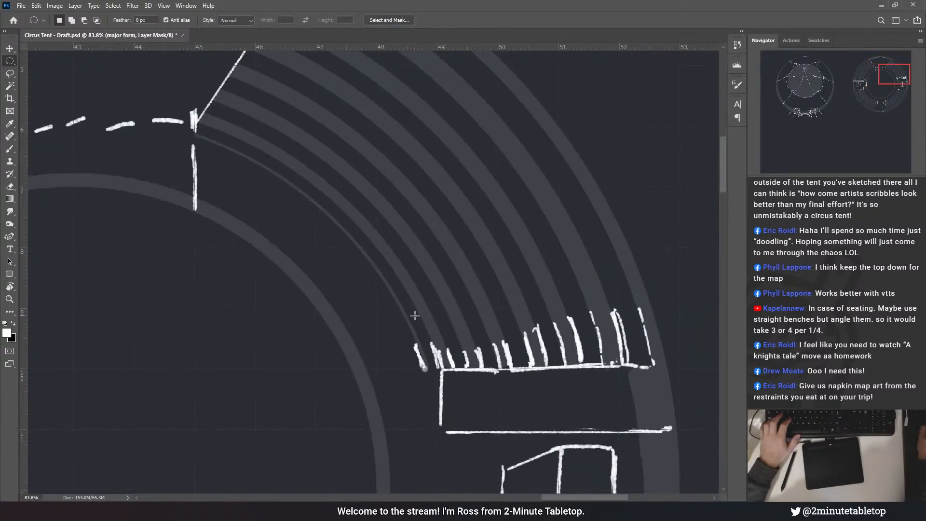
scroll(409, 308, down, 9)
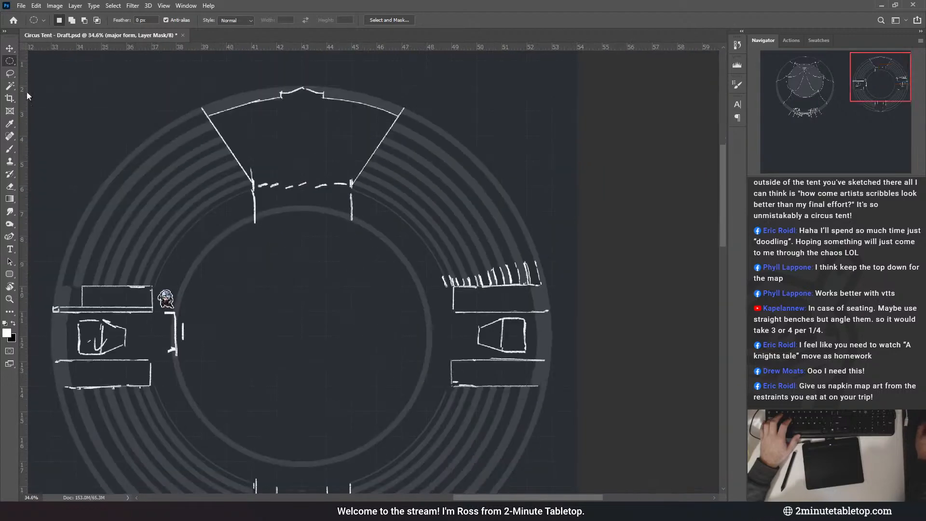
- Try the sample token on the innermost seating row and in the entrance gap below the backstage area to compare scale
click(10, 48)
scroll(297, 281, up, 1)
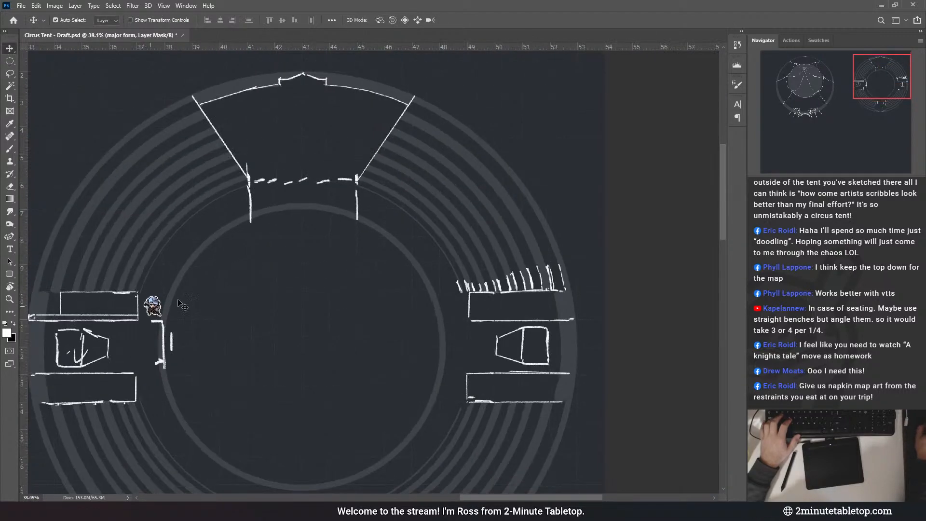
drag(152, 306, 417, 249)
scroll(418, 248, up, 12)
drag(333, 248, 391, 216)
scroll(434, 307, down, 3)
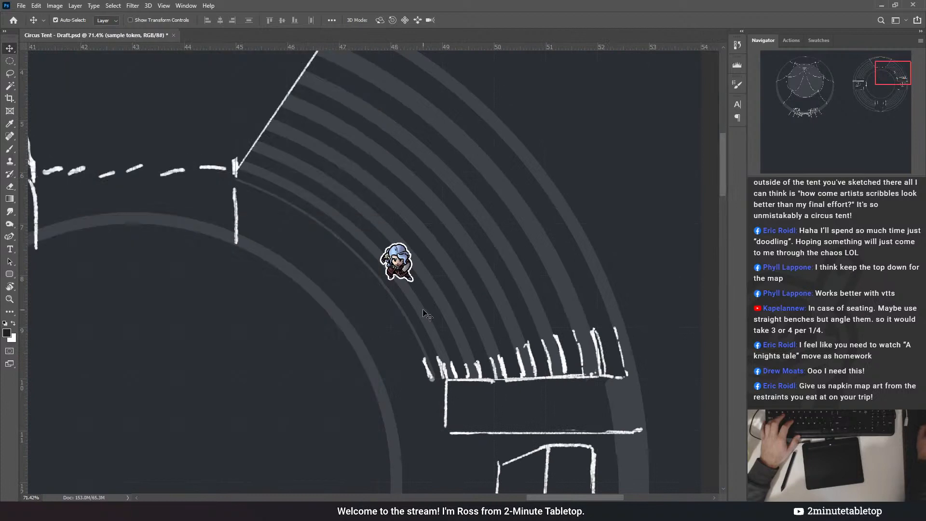
drag(405, 268, 132, 218)
scroll(392, 239, down, 3)
scroll(415, 247, down, 1)
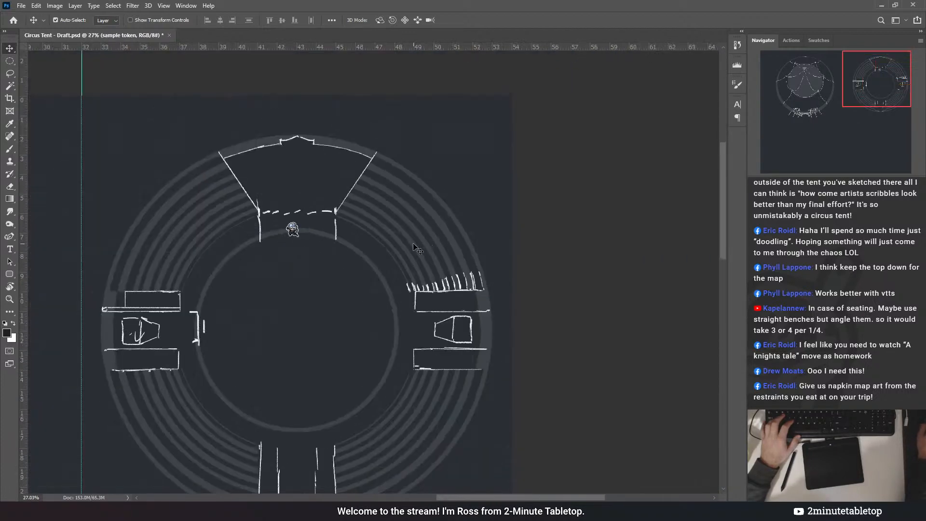
scroll(391, 272, up, 3)
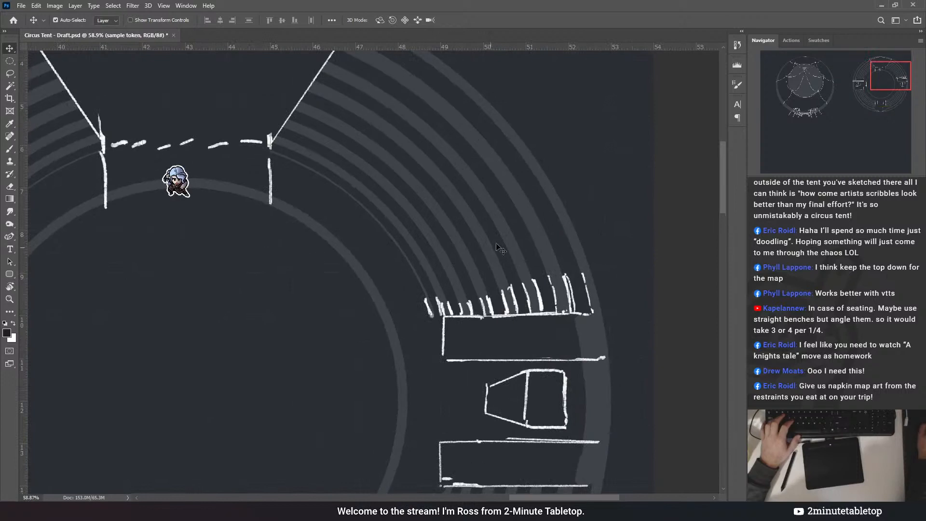
- Undo the token moves and the last mask inversion, and clear the circular selection
key(ctrl+z)
key(ctrl+z)
key(ctrl+z)
key(ctrl+z)
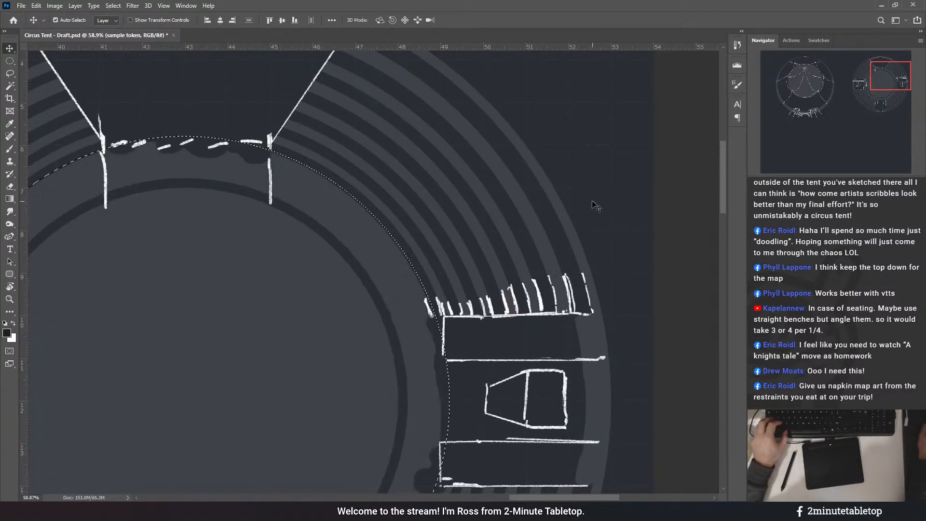
key(ctrl+d)
- Select a circle slightly wider than the lightened arena area, invert the major form mask inside it, and deselect
scroll(631, 140, down, 3)
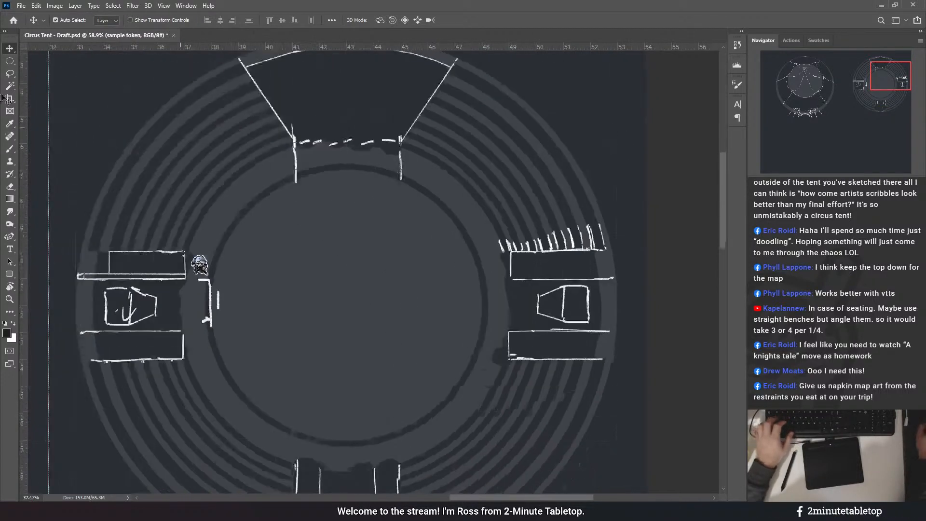
click(16, 62)
scroll(495, 178, up, 3)
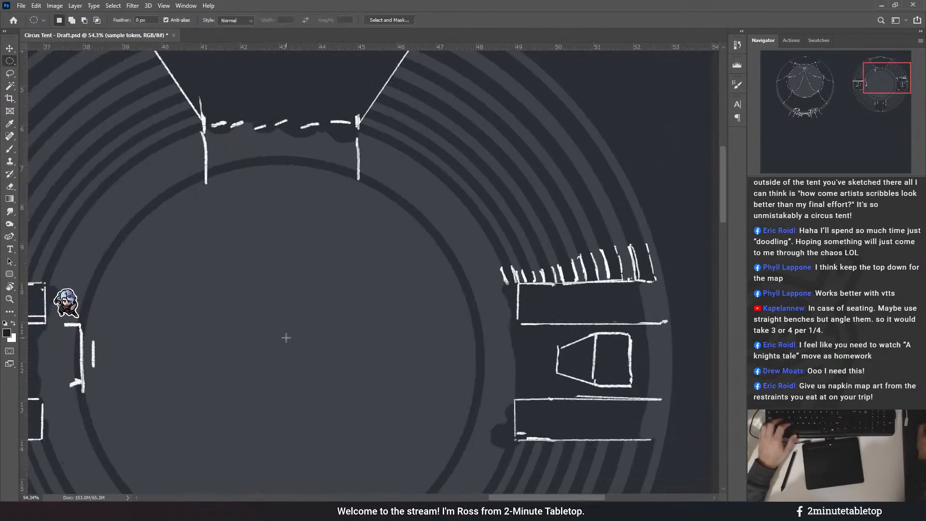
drag(324, 331, 520, 86)
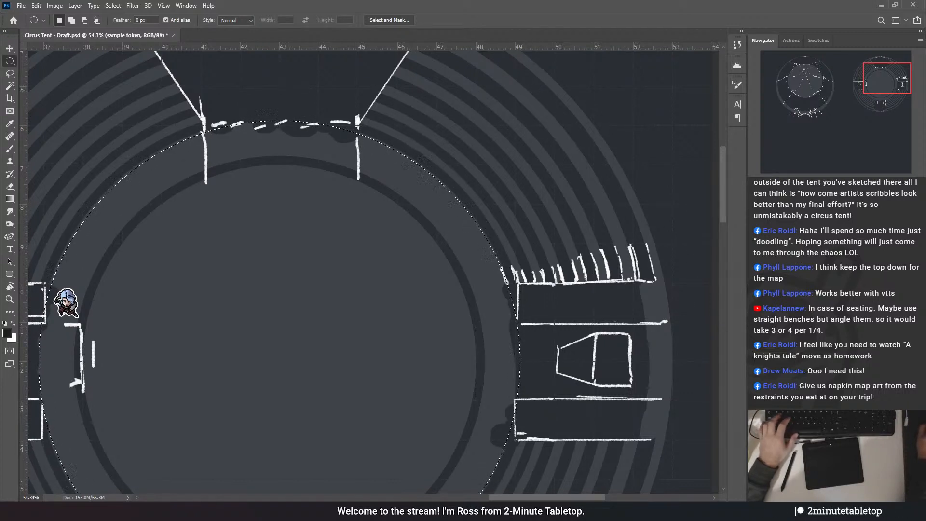
key(ctrl+i)
key(ctrl+d)
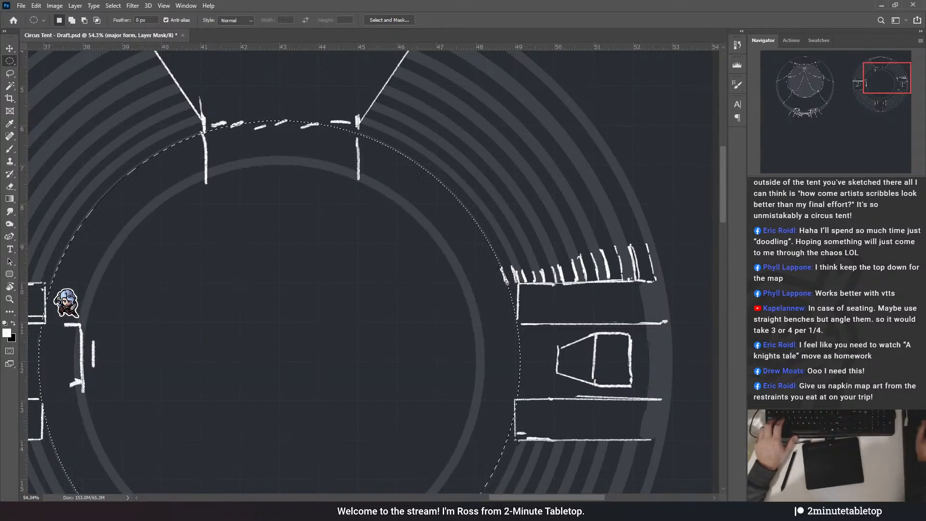
- Move the sample token from the left stand onto the innermost row of the upper-right seating block
click(11, 49)
drag(66, 302, 472, 227)
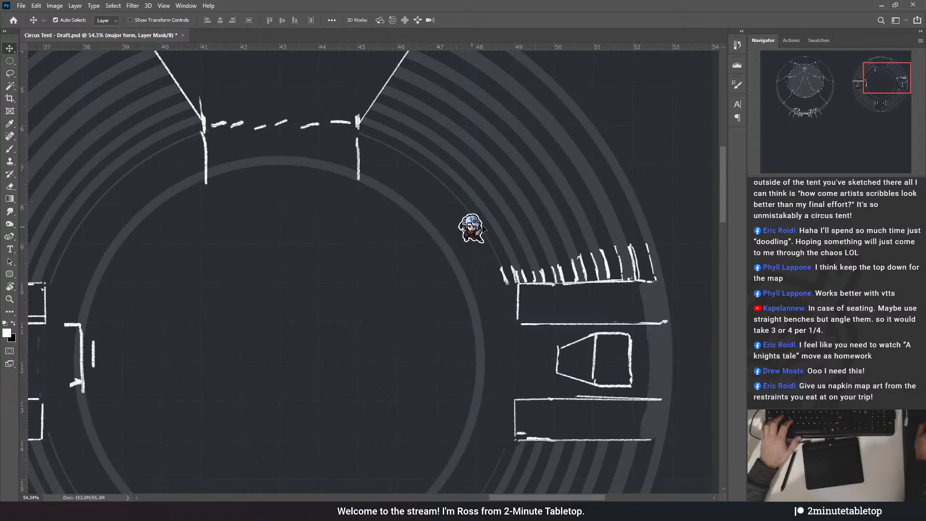
scroll(514, 216, up, 2)
scroll(598, 226, down, 4)
scroll(234, 171, up, 4)
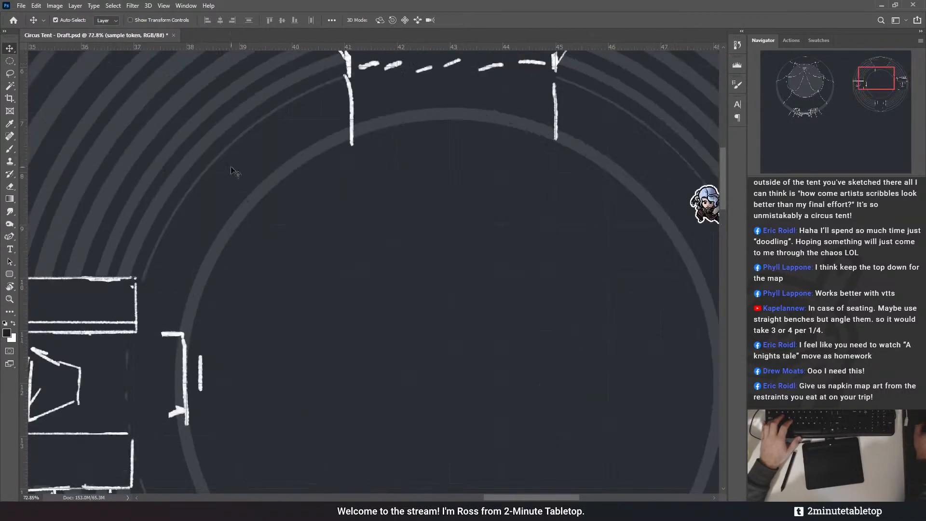
scroll(102, 282, down, 3)
scroll(609, 262, up, 5)
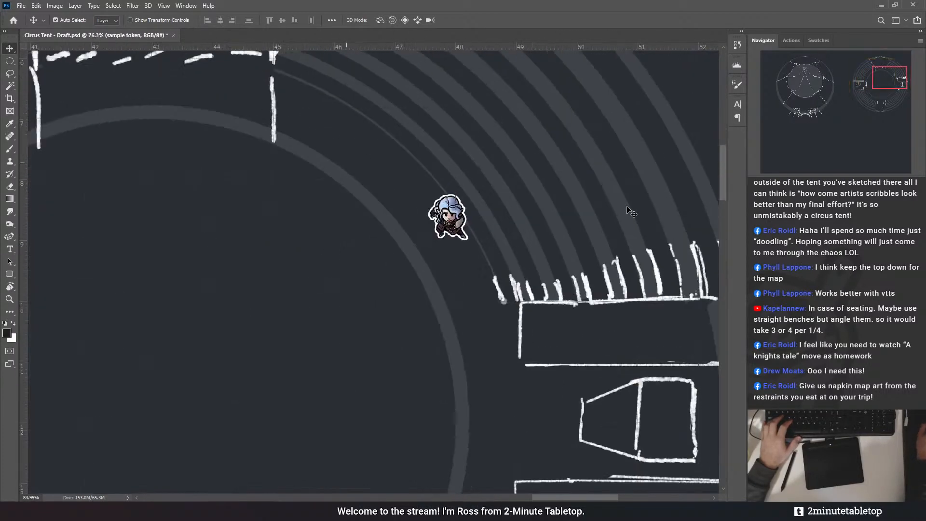
drag(396, 226, 438, 185)
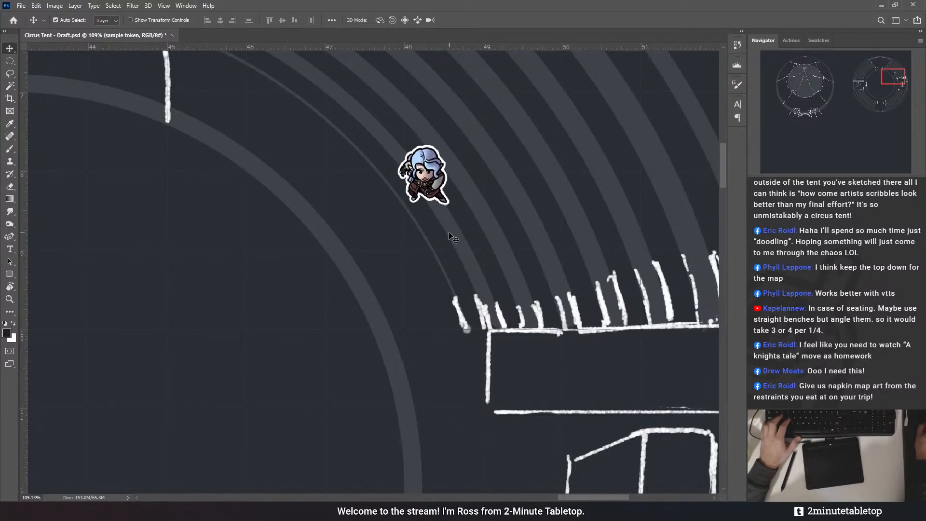
- Move the sample token off the upper-right seating row into the arena, just below the backstage opening
scroll(327, 415, down, 2)
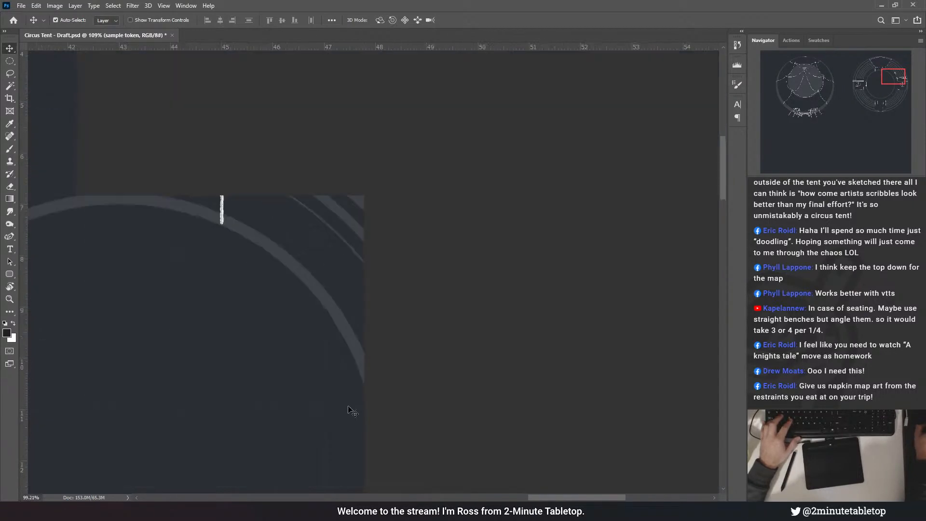
drag(389, 261, 216, 289)
scroll(544, 233, down, 2)
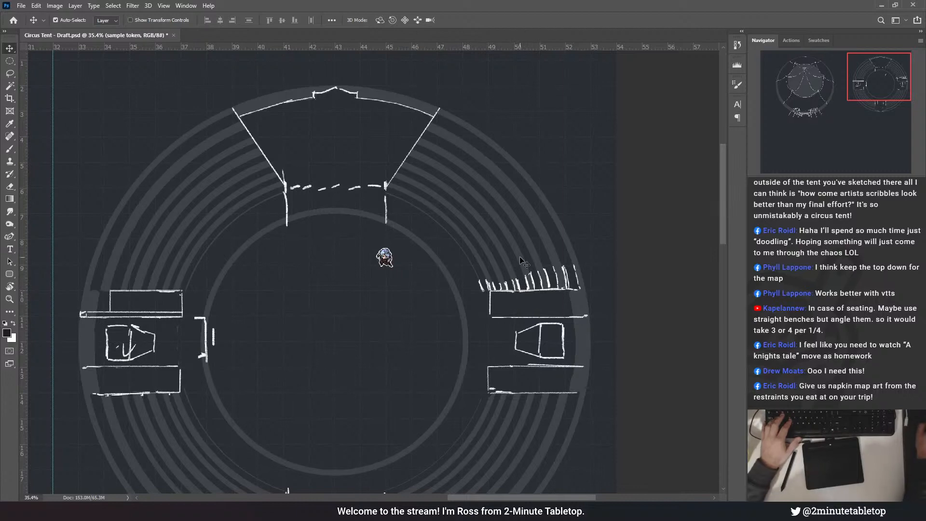
- Examine the seating rings around the lower entrance, the right-hand stands and the backstage area for consistent spacing
scroll(481, 169, down, 2)
drag(422, 226, 428, 147)
scroll(476, 315, up, 3)
scroll(430, 453, down, 1)
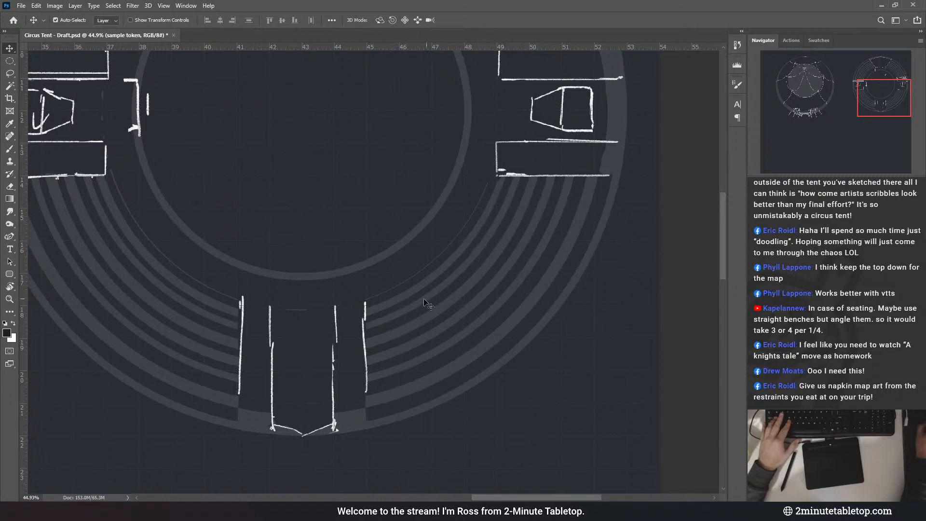
scroll(484, 243, up, 3)
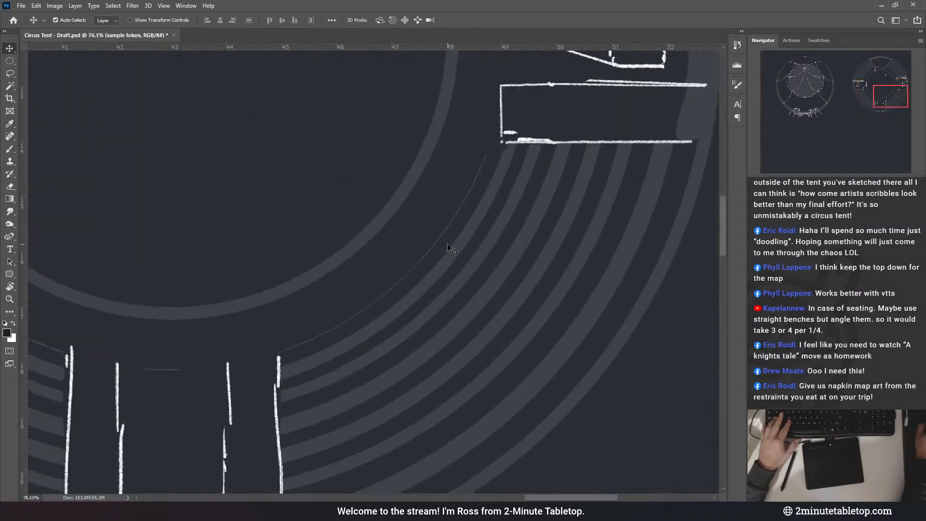
scroll(431, 394, down, 6)
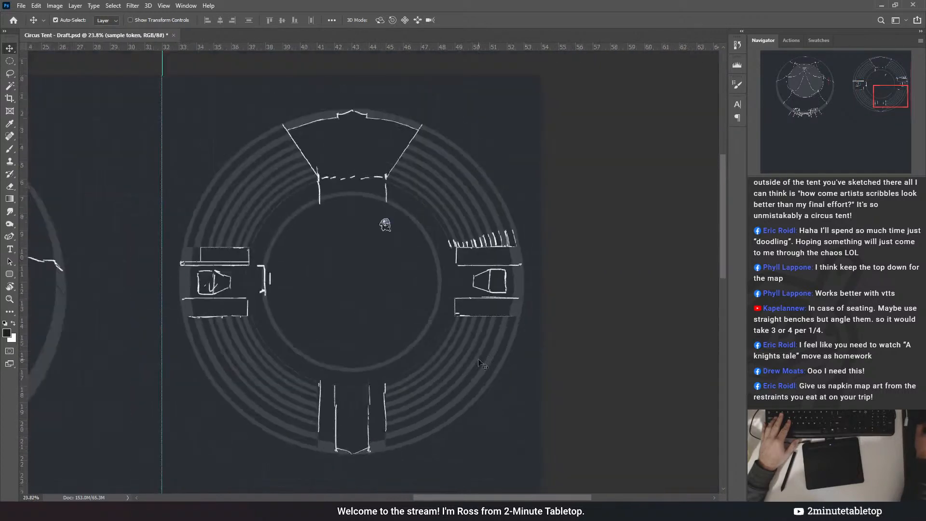
scroll(515, 139, up, 3)
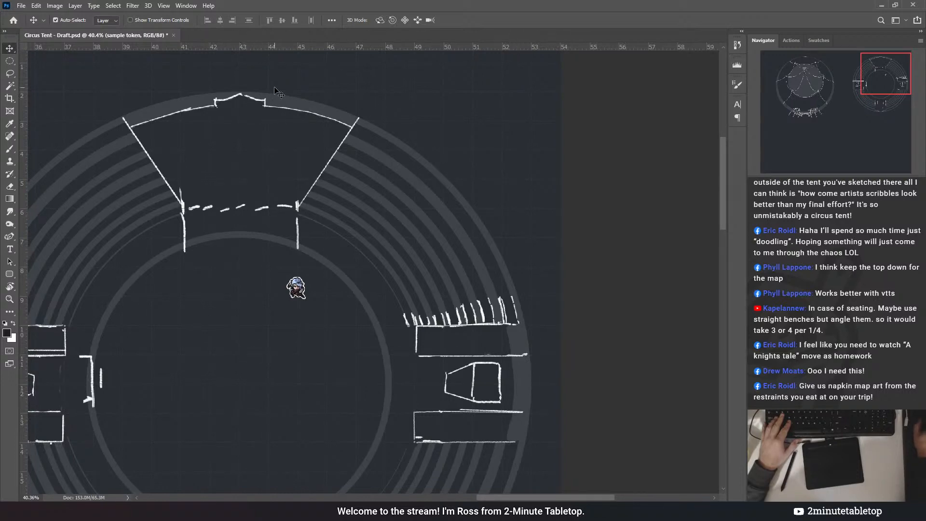
scroll(440, 120, down, 3)
scroll(410, 166, up, 2)
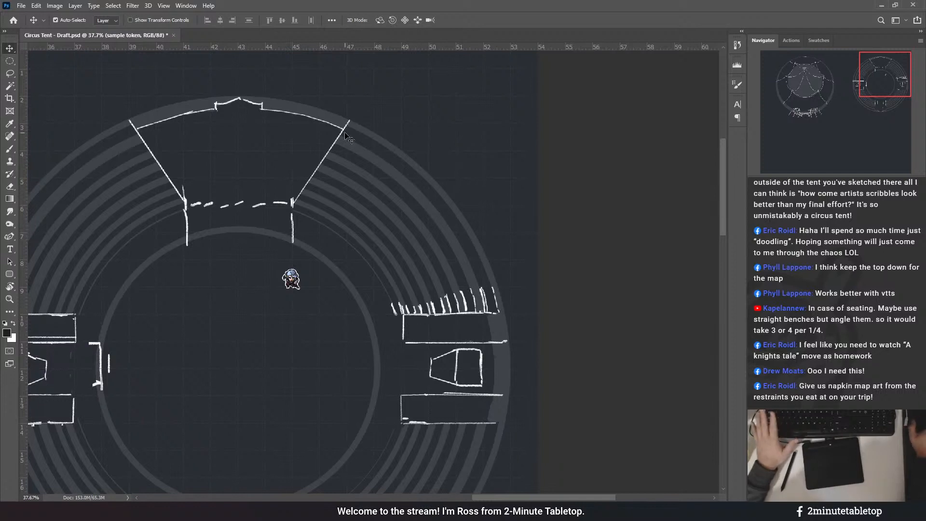
click(10, 62)
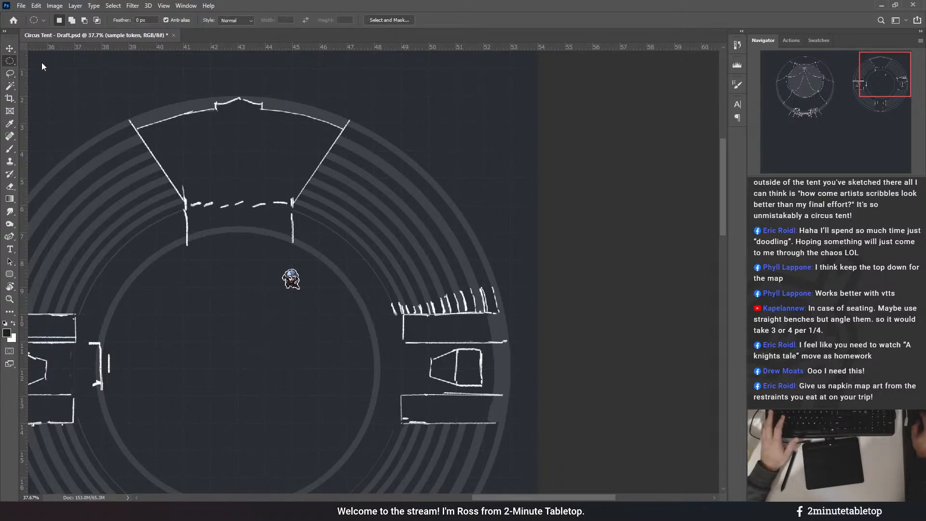
key(shift+m)
scroll(635, 135, down, 3)
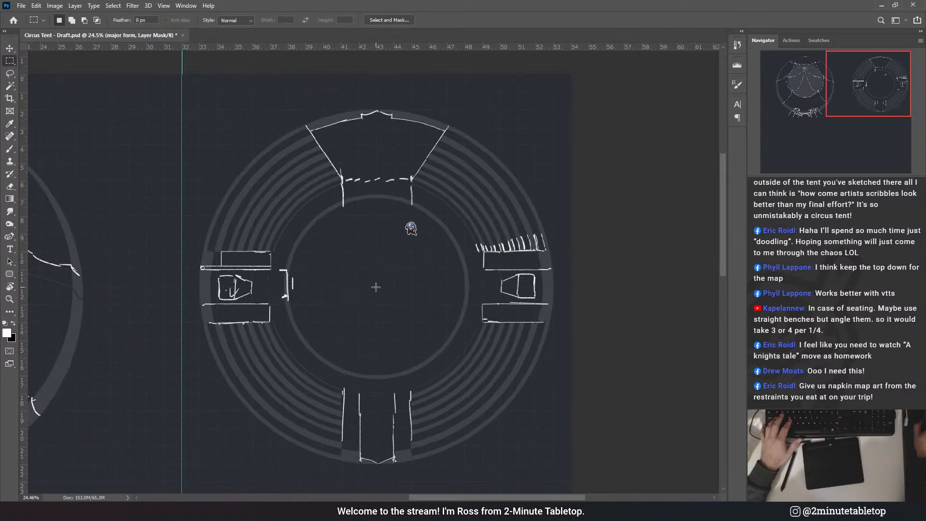
drag(376, 287, 567, 105)
key(ctrl+d)
key(ctrl+d)
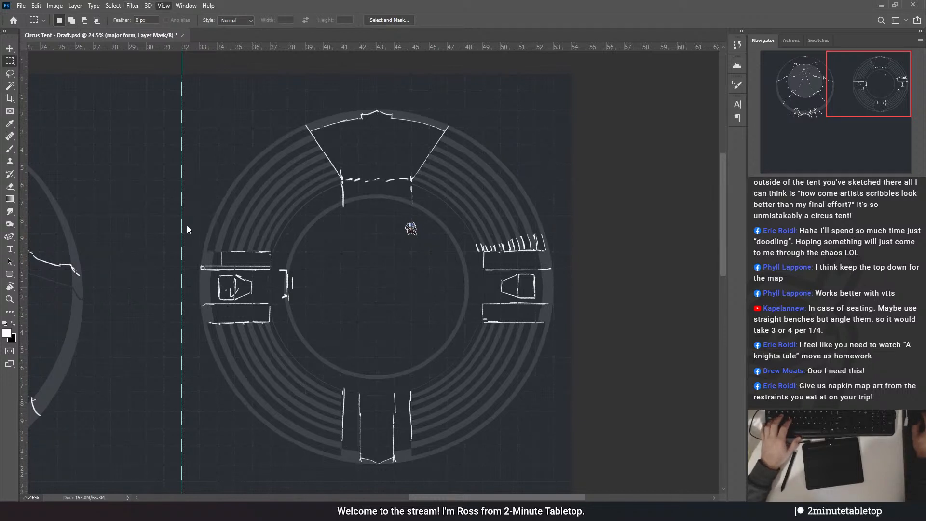
- Select the upper-right quarter of the tent plan on the major form mask with a rectangular marquee from the arena centre
scroll(560, 150, up, 8)
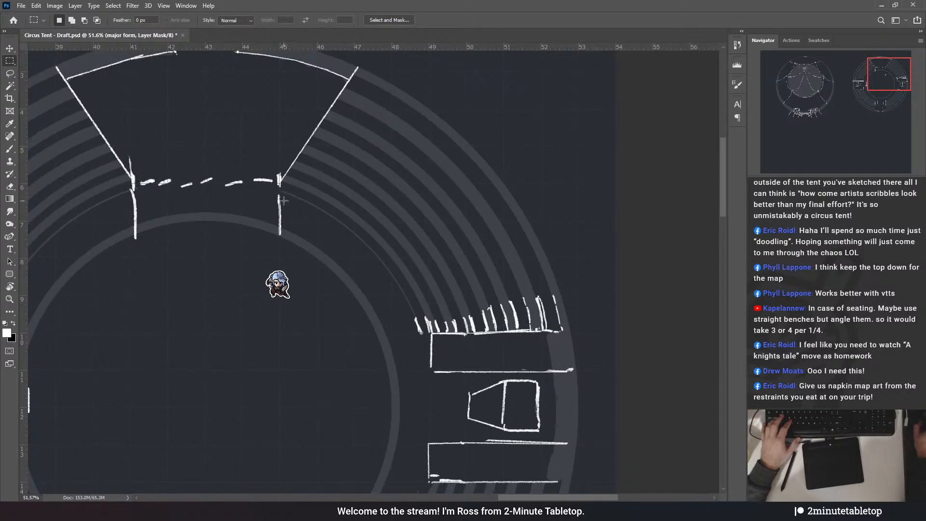
scroll(237, 231, down, 3)
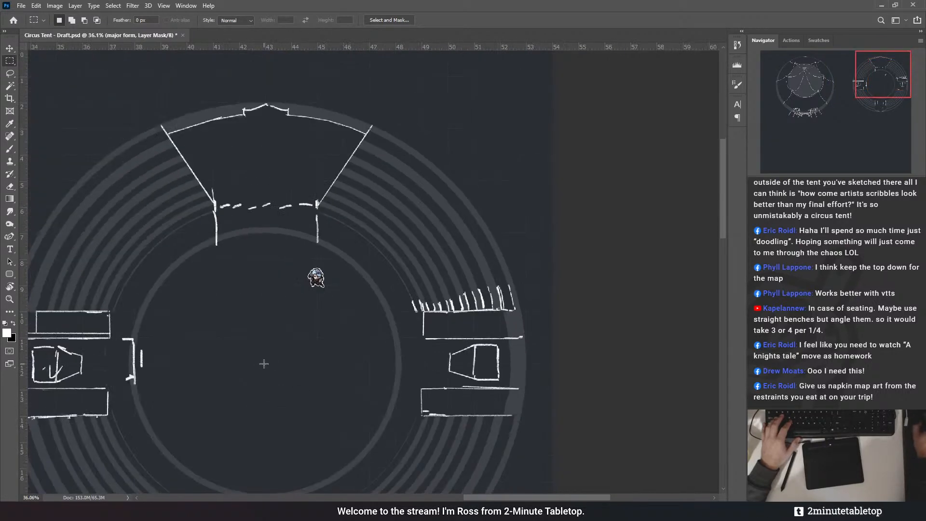
drag(342, 285, 526, 102)
scroll(431, 172, down, 2)
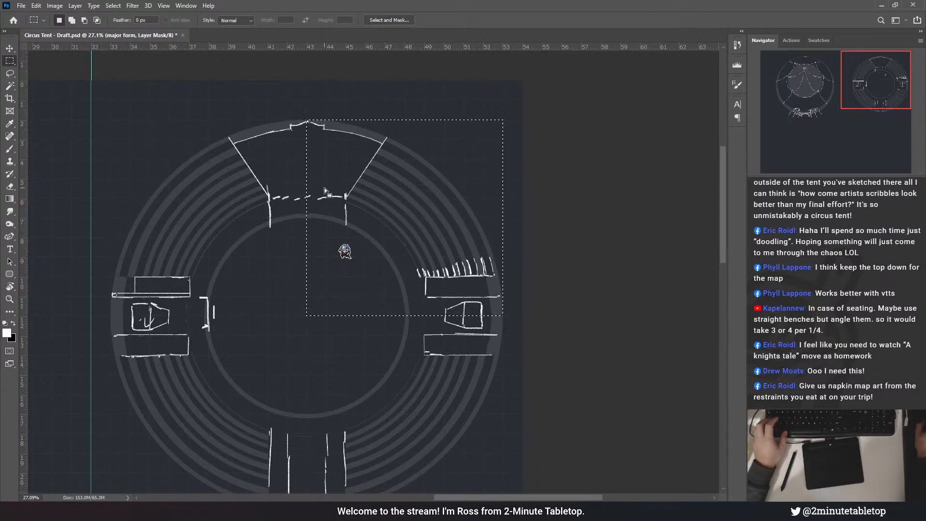
scroll(355, 169, up, 3)
scroll(427, 112, down, 2)
scroll(401, 156, up, 2)
scroll(474, 91, down, 3)
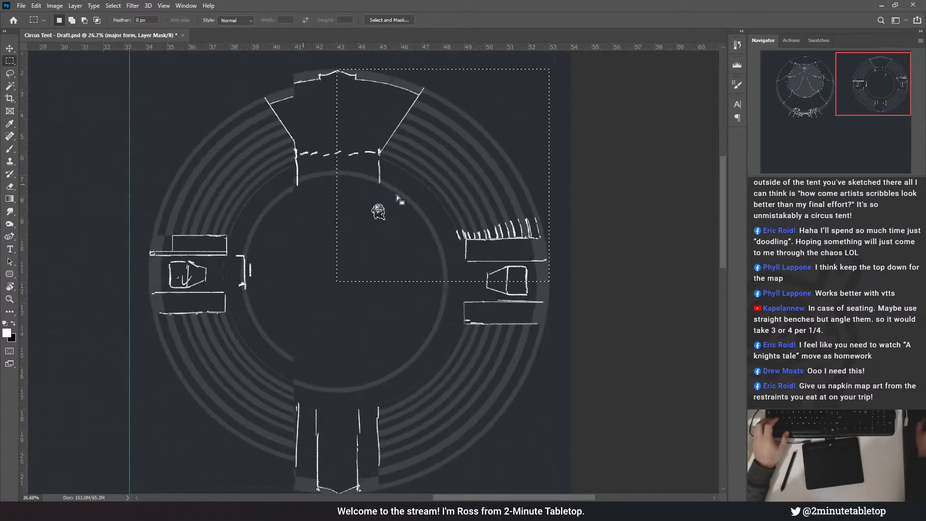
scroll(396, 195, up, 2)
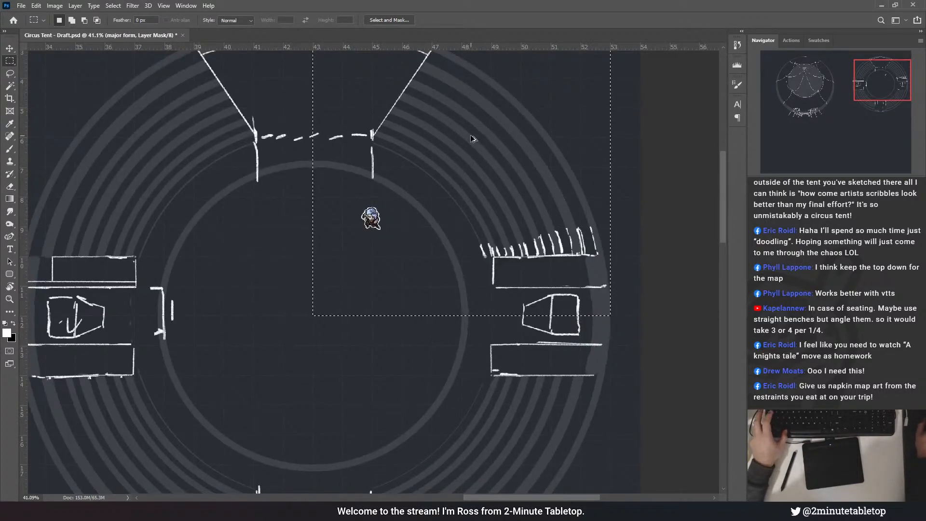
- Try a copy of the selected mask quarter, rotated 90° and placed over the lower-right quarter of the tent
drag(453, 134, 454, 276)
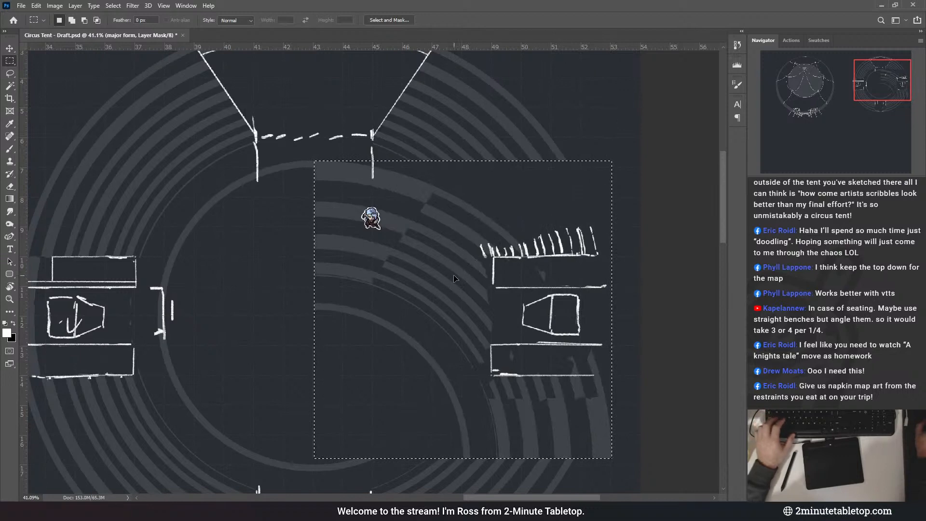
key(ctrl+t)
drag(565, 149, 649, 338)
scroll(459, 206, down, 3)
drag(460, 207, 462, 303)
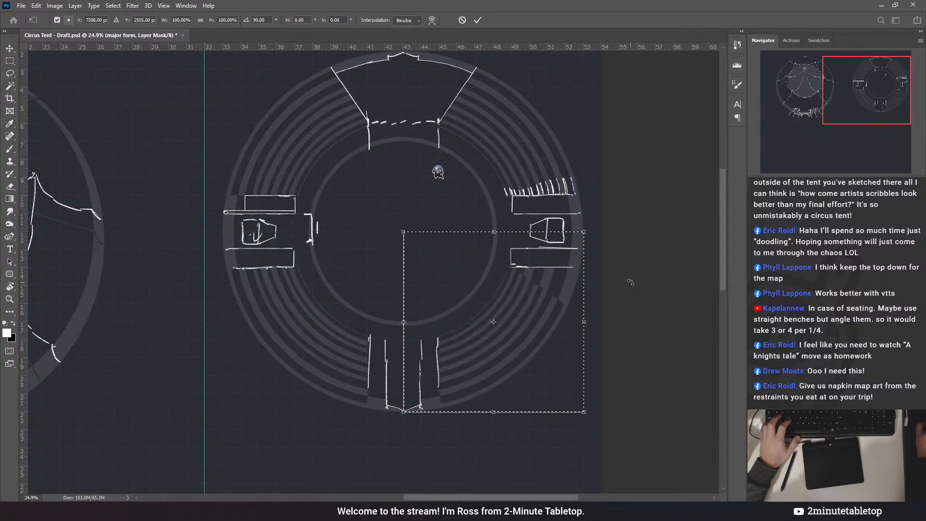
- Examine how the rotated quarter lines up with the lower-right rings, the entrance and the arena centre
scroll(577, 301, up, 1)
scroll(577, 300, up, 1)
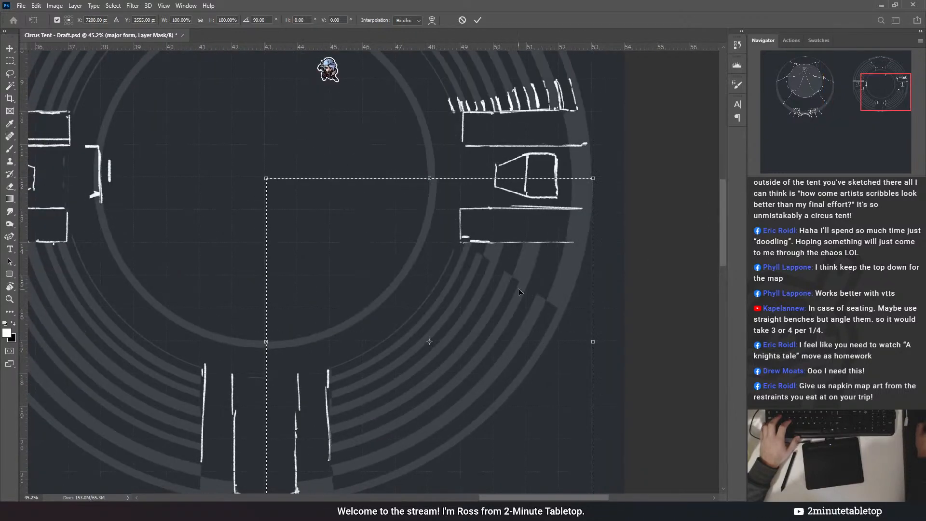
scroll(516, 294, up, 1)
scroll(506, 274, up, 1)
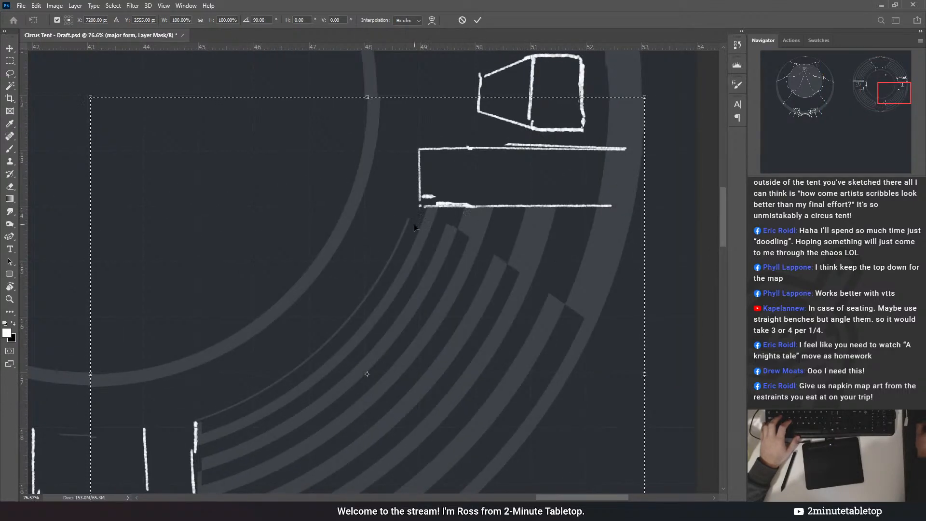
scroll(464, 217, down, 3)
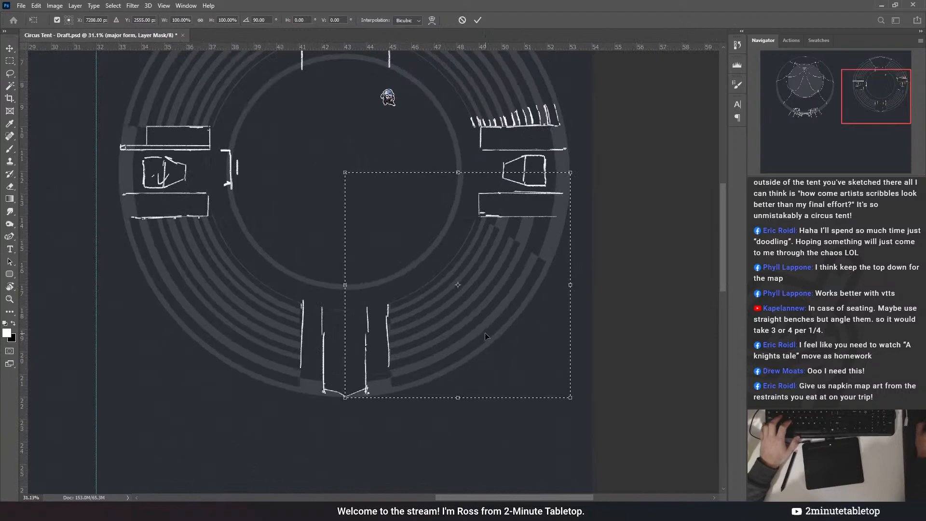
mouse_move(473, 321)
mouse_down()
mouse_move(503, 316)
mouse_move(464, 320)
mouse_move(474, 322)
mouse_move(466, 382)
mouse_move(487, 343)
mouse_move(473, 319)
mouse_up()
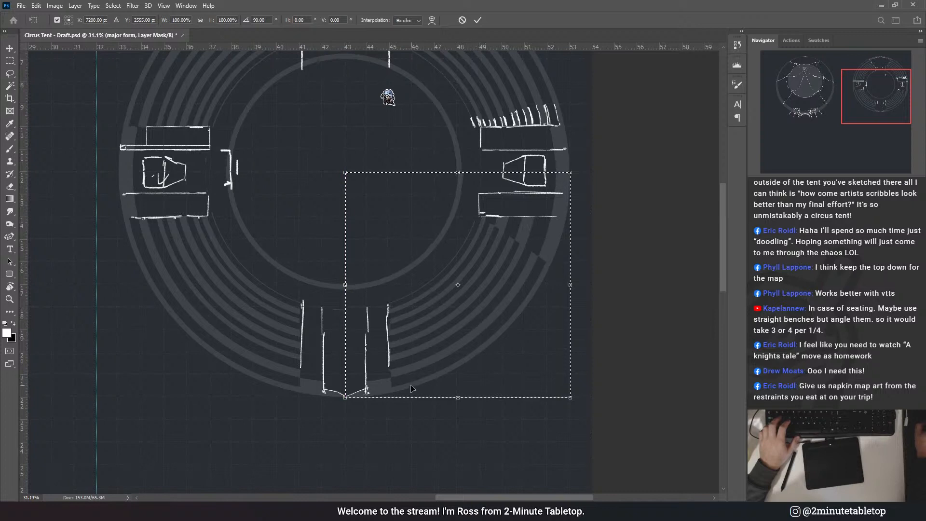
scroll(350, 146, up, 2)
scroll(350, 145, up, 10)
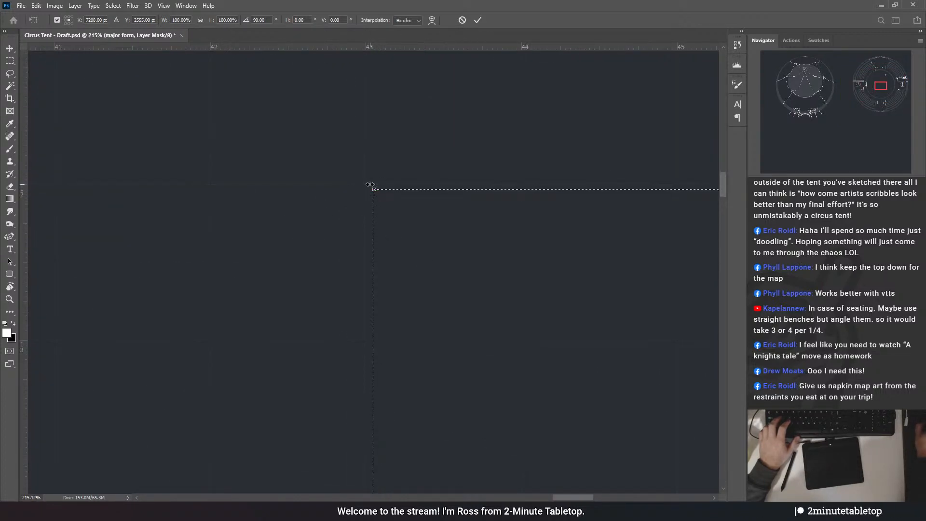
scroll(374, 275, up, 2)
drag(394, 258, 449, 251)
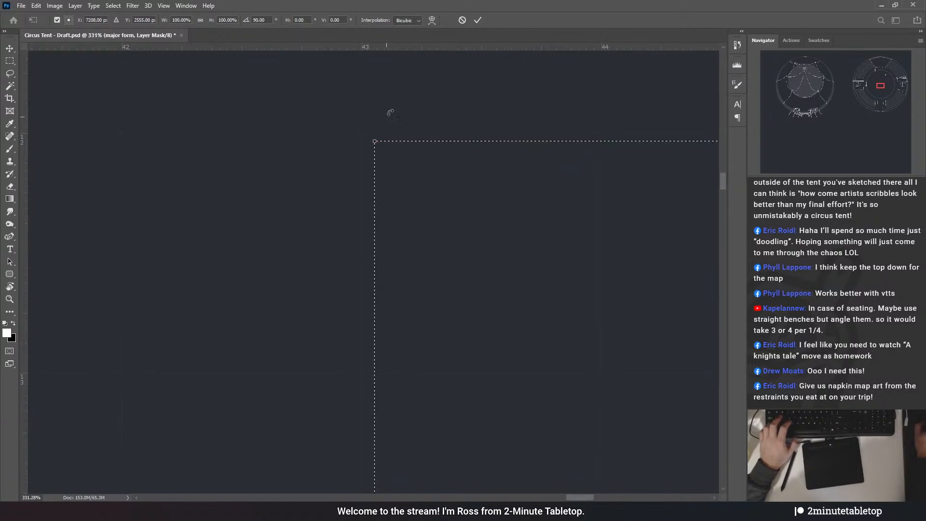
scroll(305, 170, down, 3)
scroll(304, 170, down, 8)
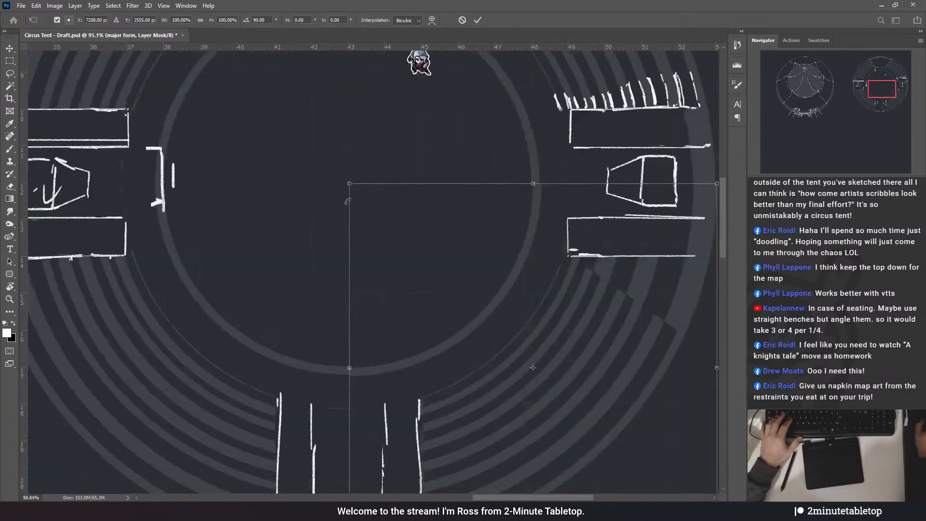
scroll(465, 410, down, 4)
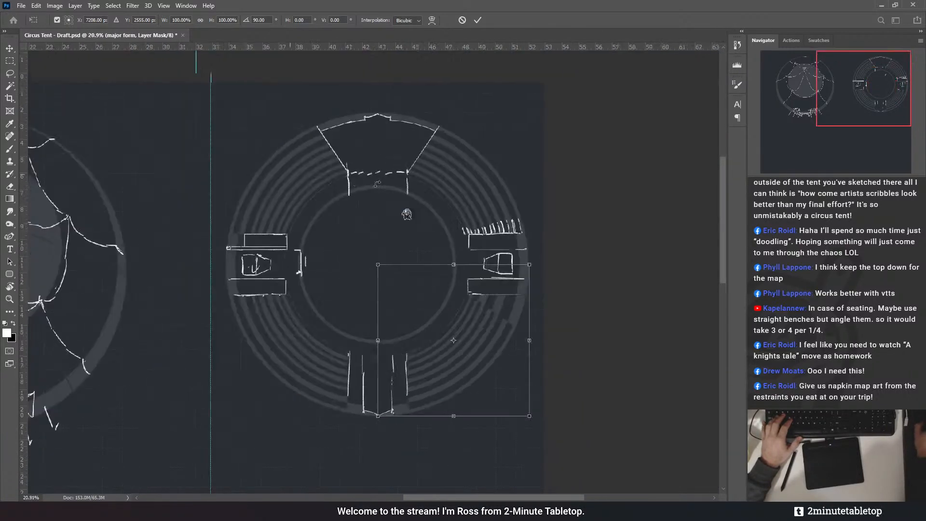
scroll(386, 203, up, 6)
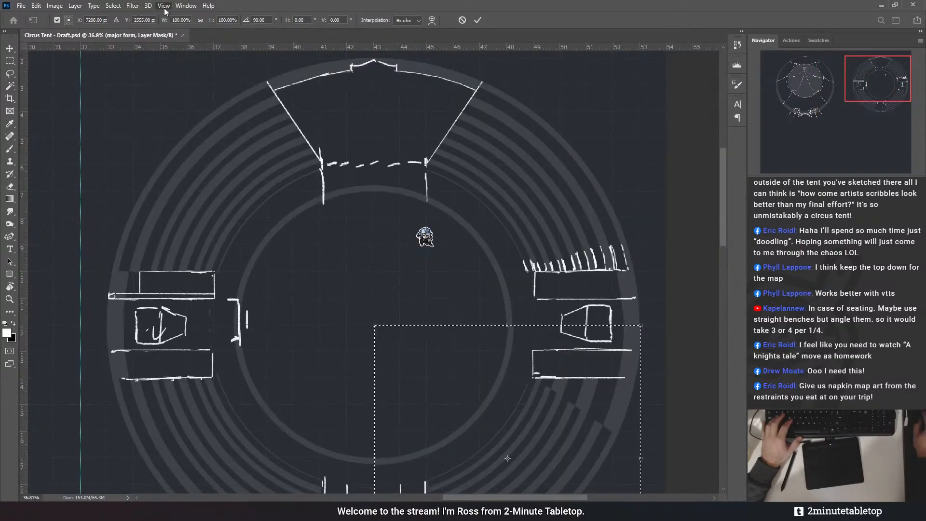
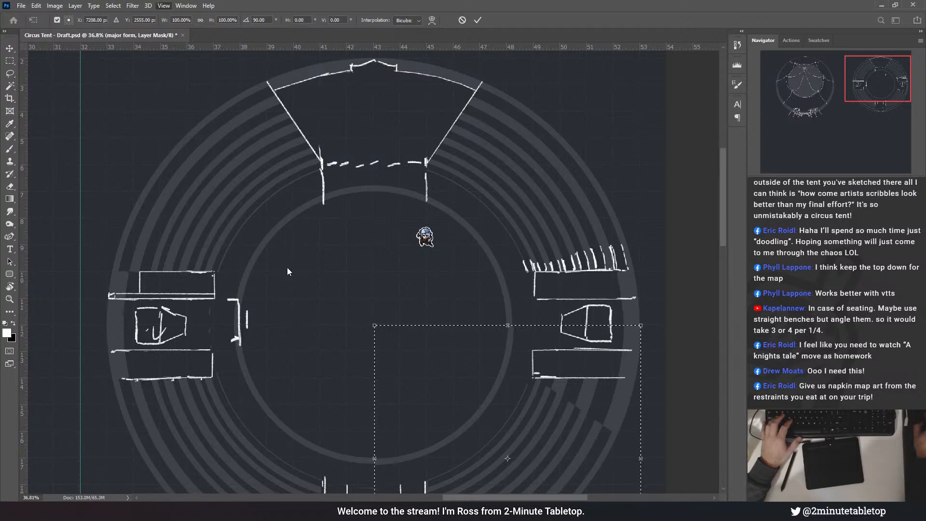
- Shift the rotated quarter to X 7200 px, Y 2550 px so its corner sits on the arena centre
scroll(393, 321, up, 5)
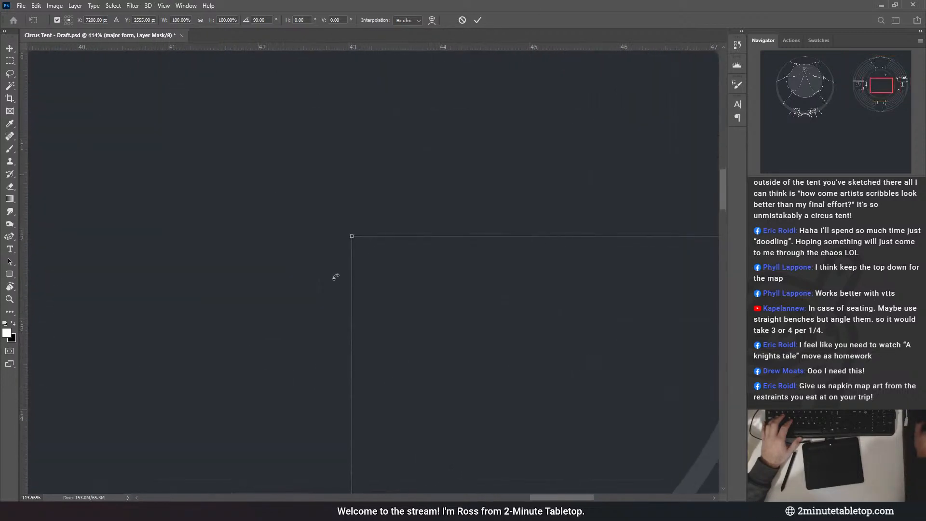
drag(393, 260, 413, 250)
scroll(362, 319, down, 6)
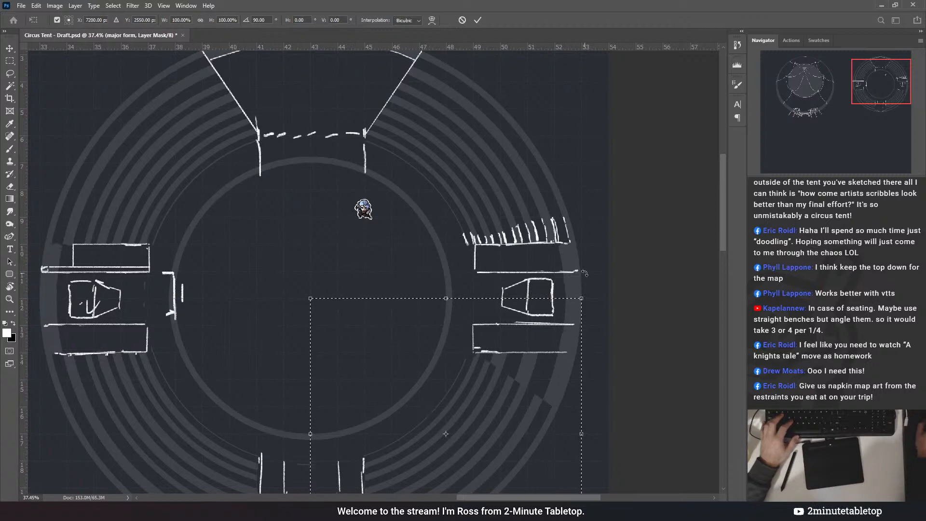
scroll(589, 256, down, 3)
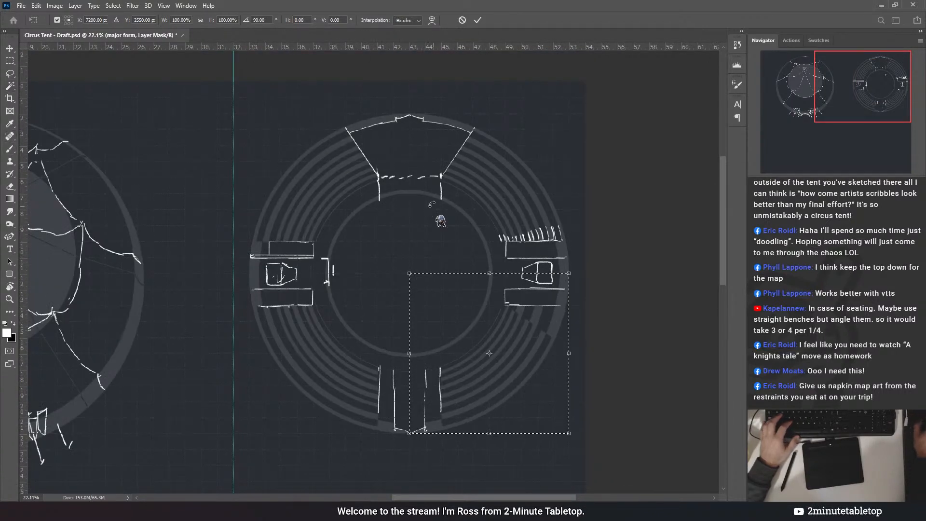
scroll(555, 338, up, 3)
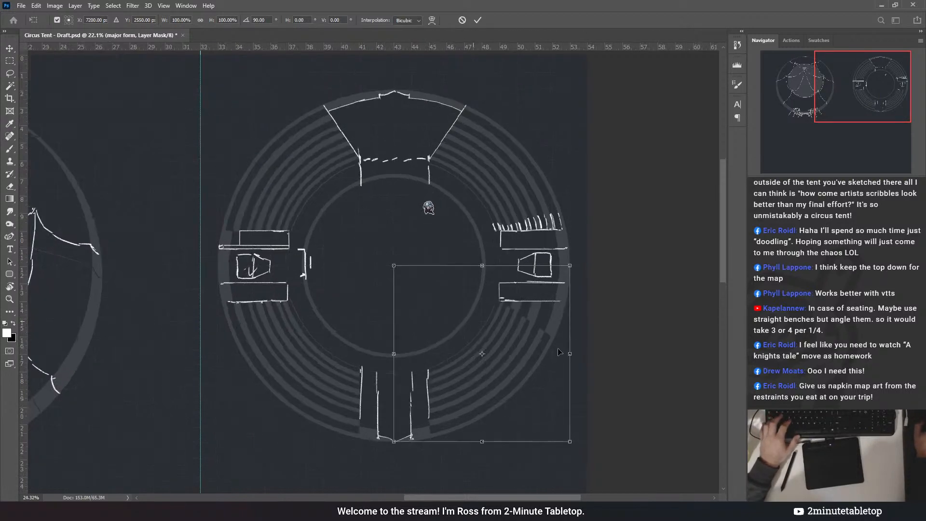
scroll(540, 320, up, 3)
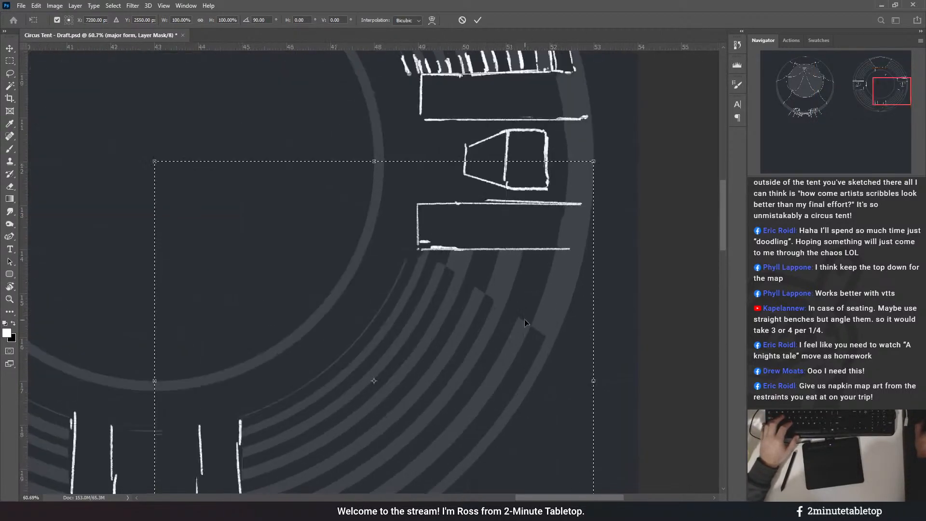
- Apply the transform, undo the rotated quarter copy, and clear the rectangular selection
click(477, 20)
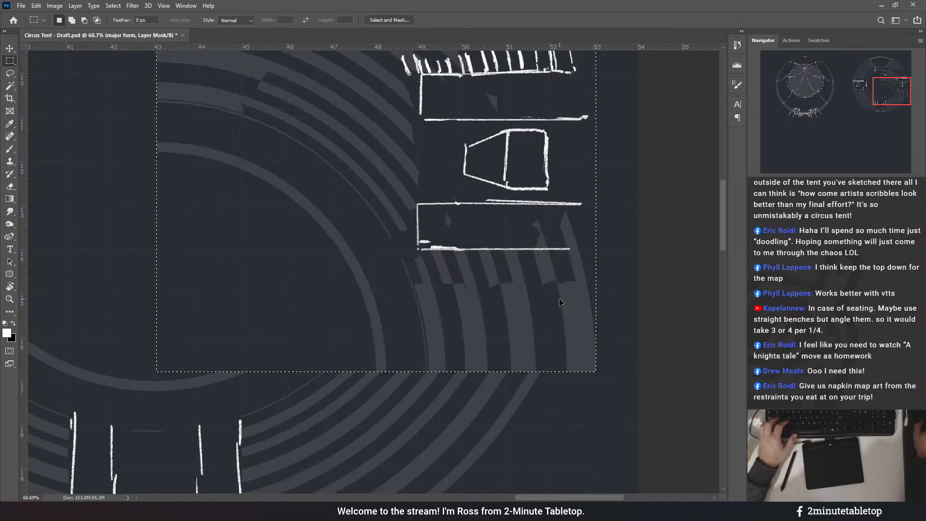
scroll(555, 433, down, 3)
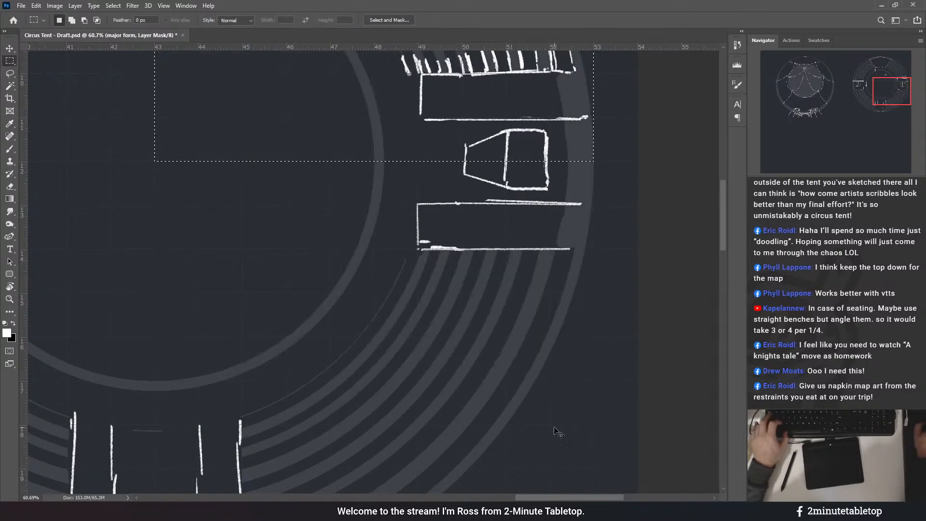
key(ctrl+d)
scroll(592, 422, down, 2)
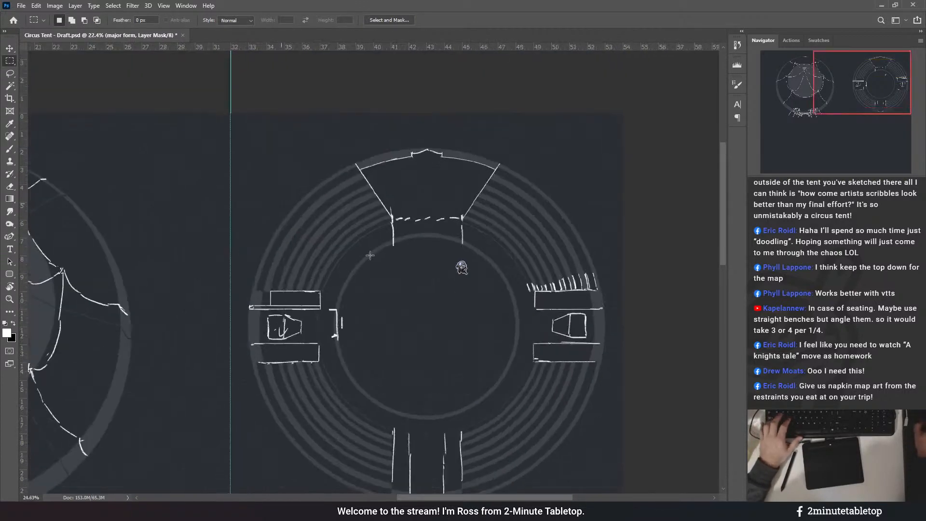
- Add a bright red solid colour fill layer over the tent draft
scroll(371, 256, up, 3)
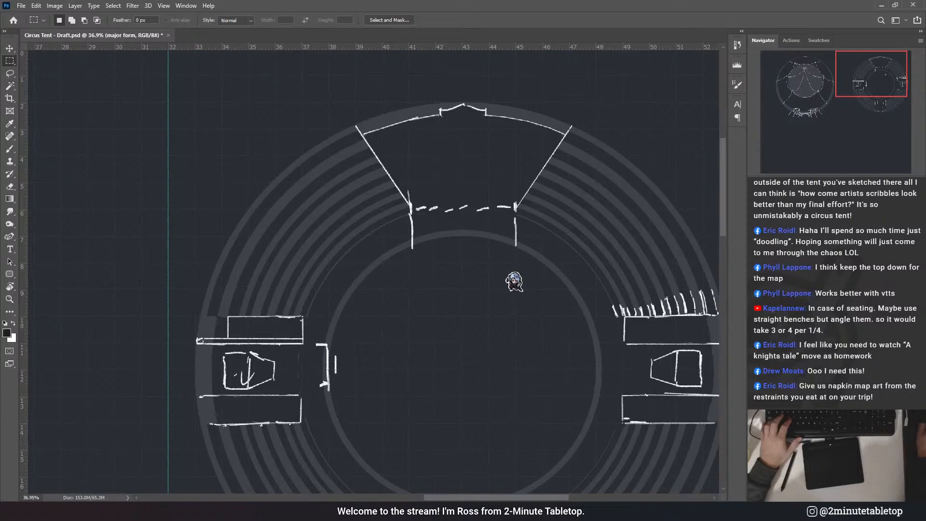
key(alt+BackSpace)
key(ctrl+u)
click(693, 193)
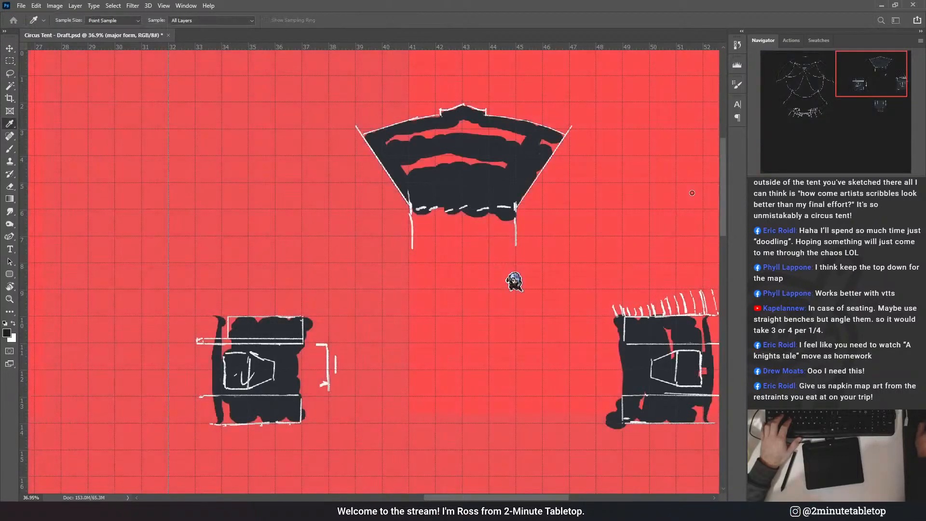
key(Return)
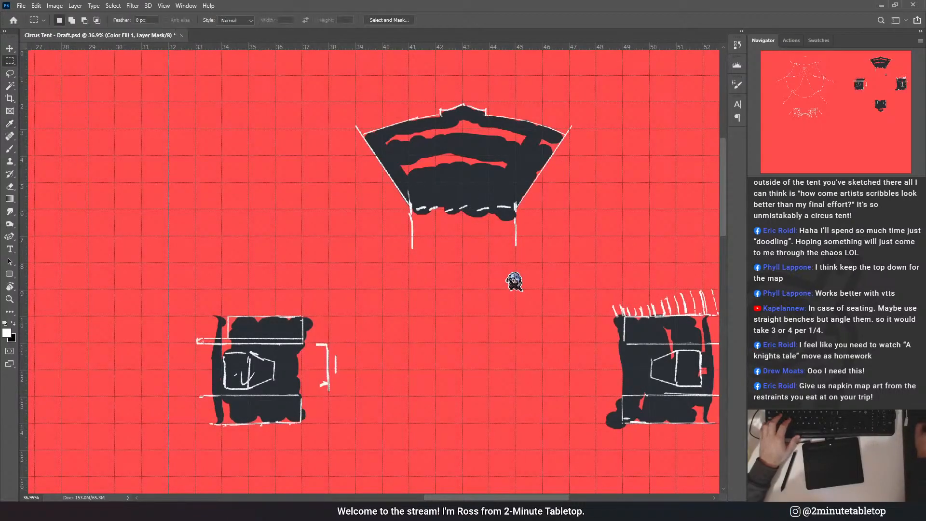
- Lower the red fill layer's opacity and invert its layer mask to hide the fill across the whole draft
key(ctrl+i)
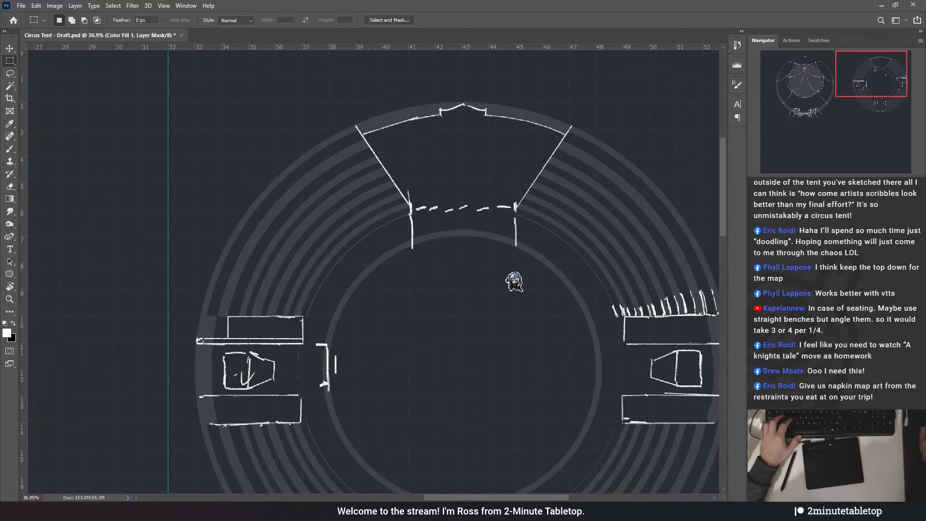
key(ctrl+i)
scroll(408, 221, down, 3)
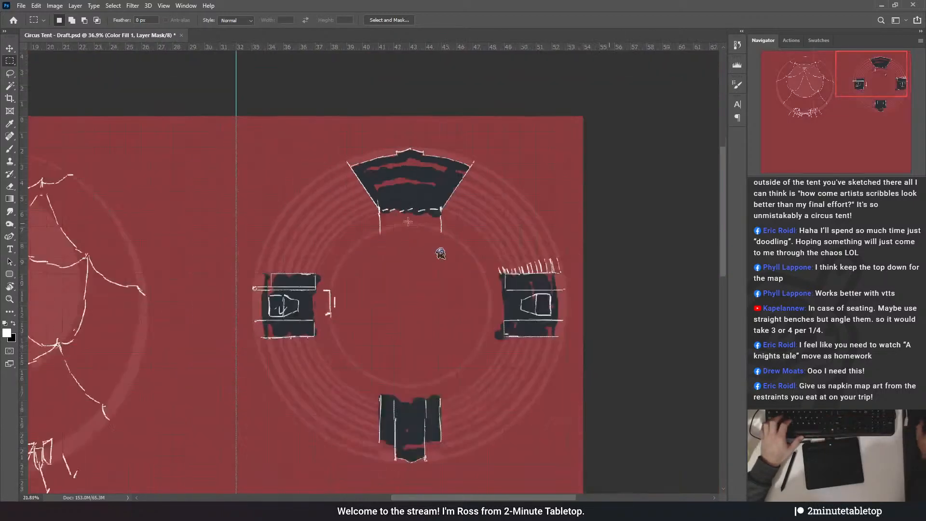
key(ctrl+i)
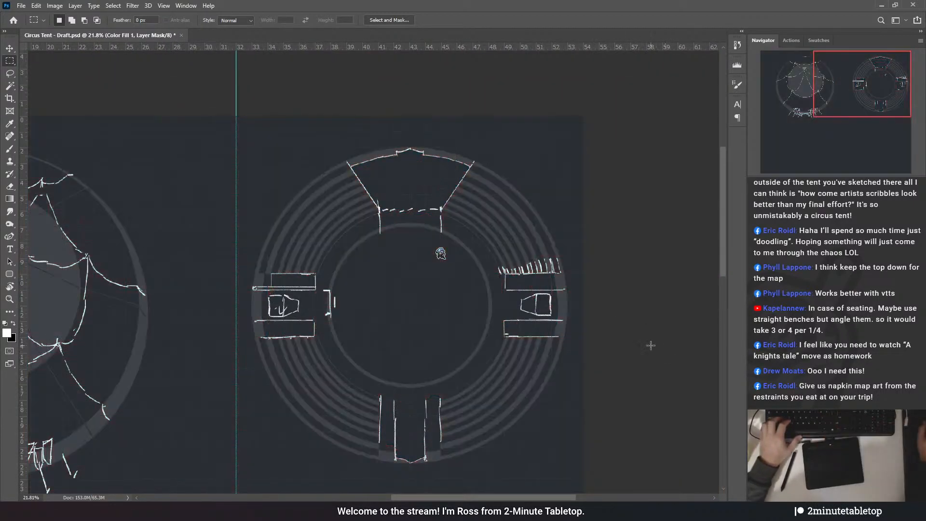
- Reveal the red fill as the outermost seating ring by filling a circle centred on the arena and clearing a slightly smaller circle inside it
scroll(485, 390, up, 3)
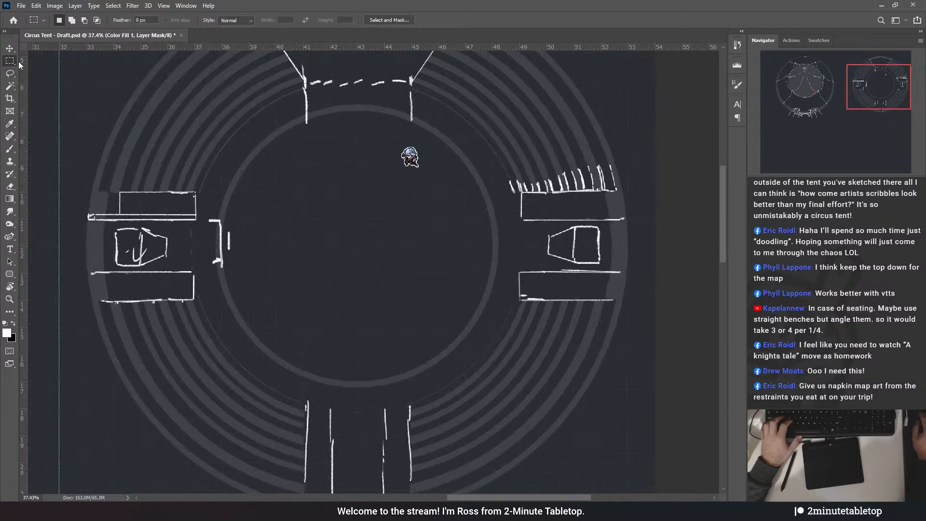
key(shift+m)
scroll(355, 243, up, 2)
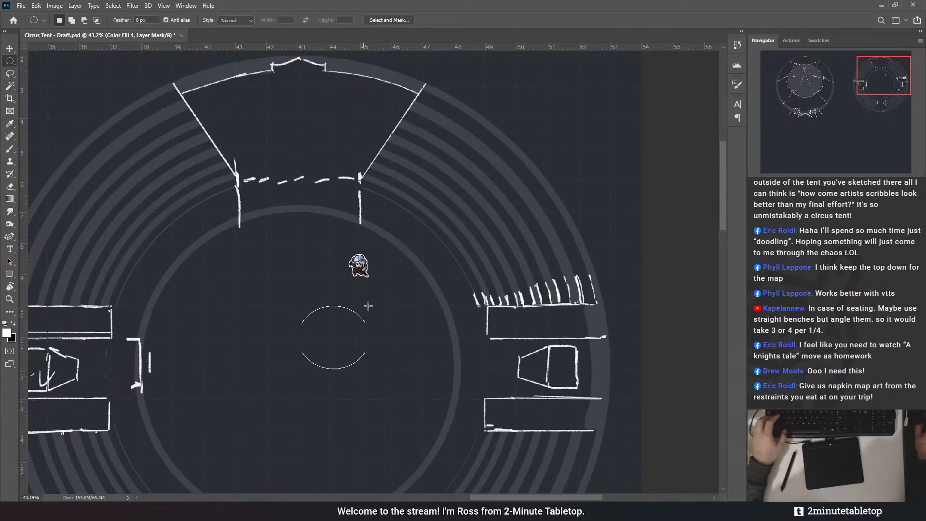
drag(376, 298, 605, 62)
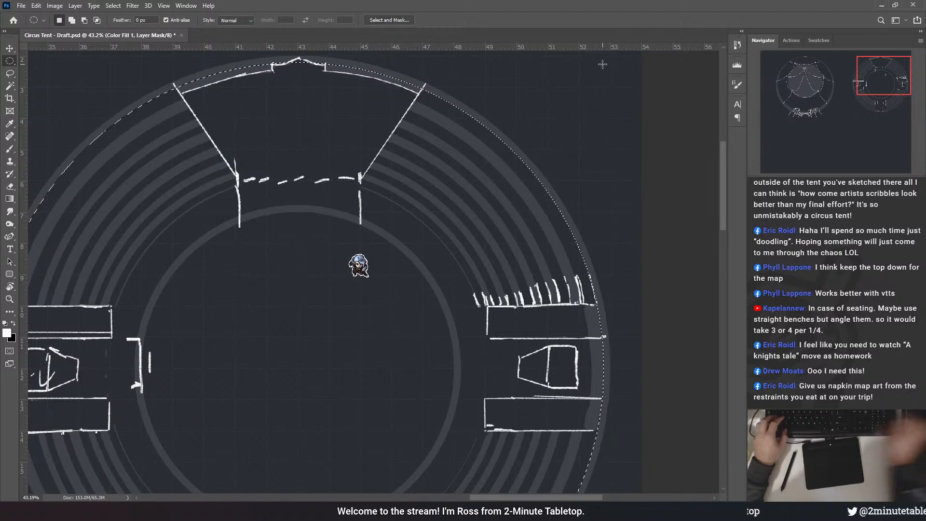
key(alt+BackSpace)
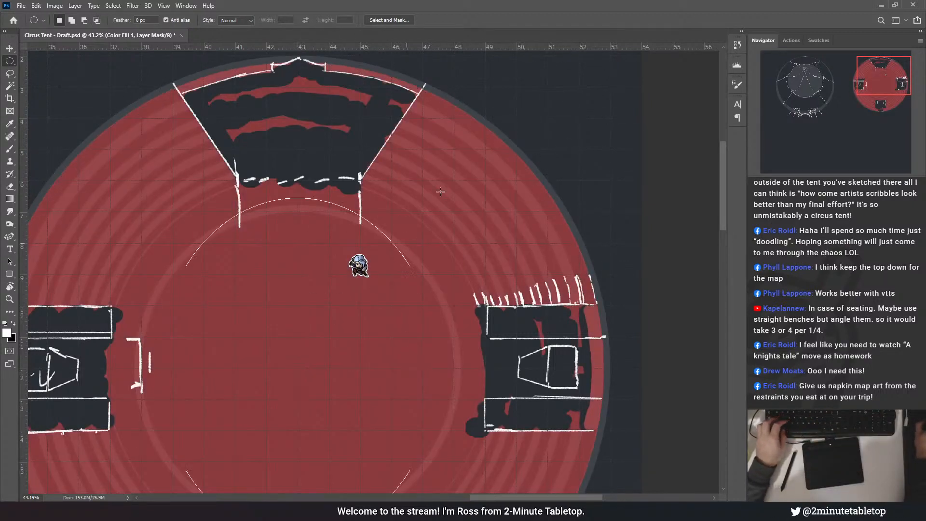
drag(441, 192, 589, 54)
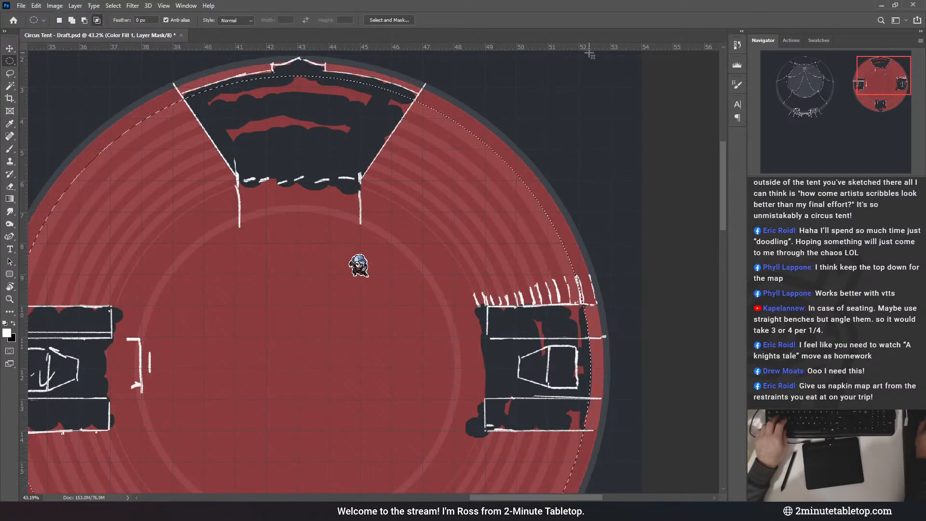
key(Delete)
key(ctrl+d)
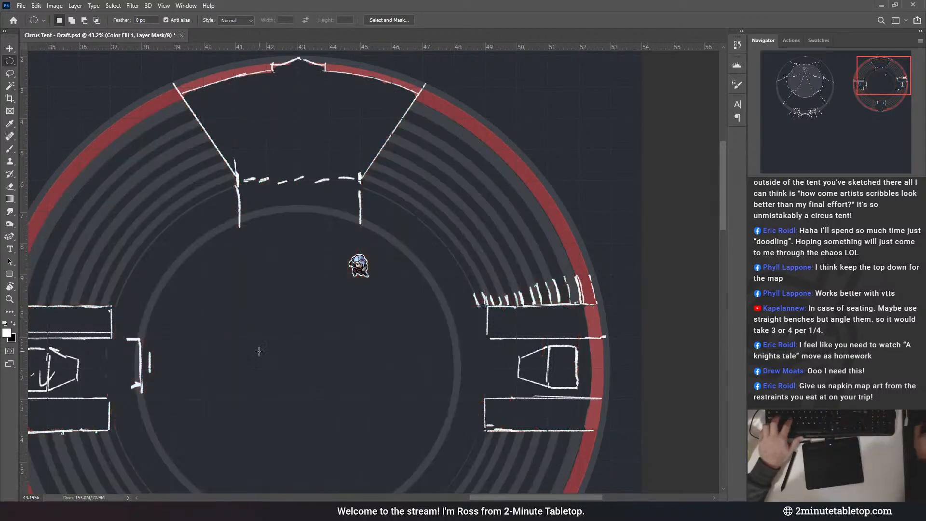
- Add a second red ring inside the outermost one, using two concentric circular selections to fill and then clear the mask
drag(298, 369, 595, 85)
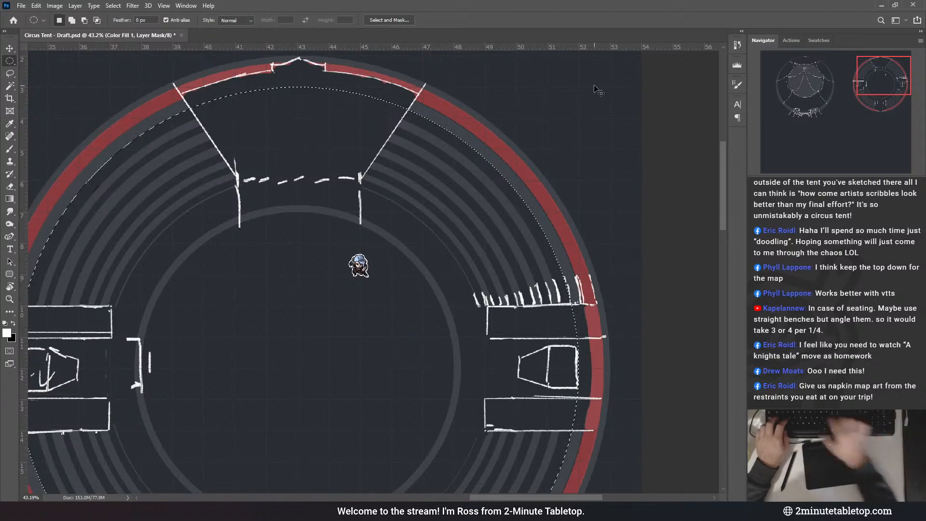
key(alt+BackSpace)
key(ctrl+d)
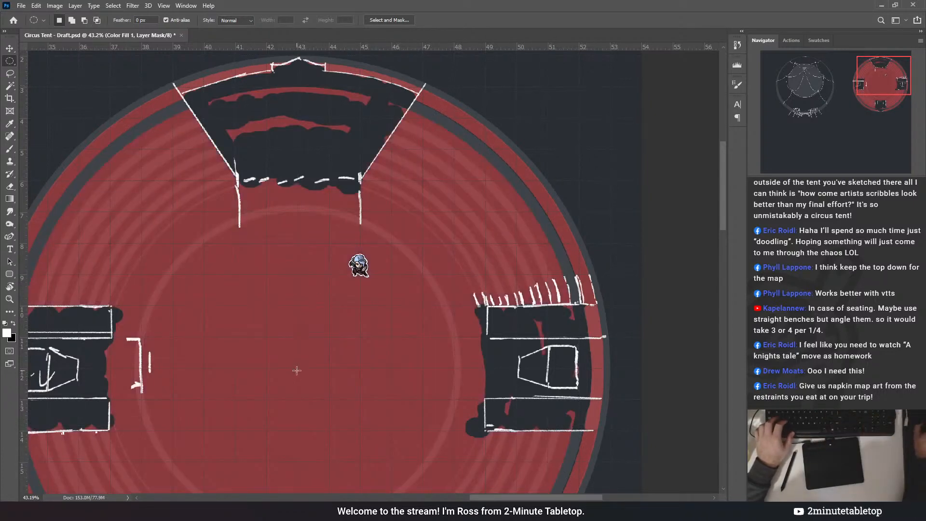
drag(402, 280, 567, 92)
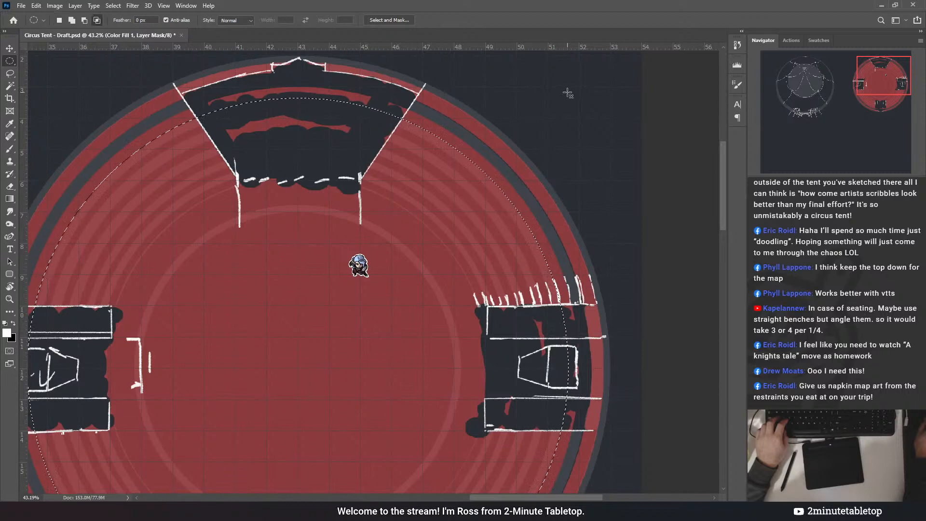
key(Delete)
key(ctrl+d)
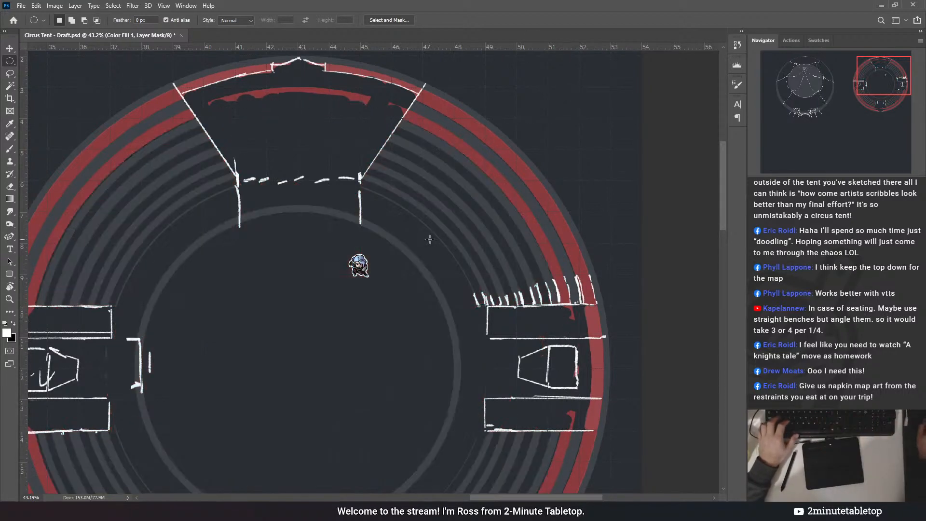
- Add a third red ring inward, filling a circle centred on the arena and removing the smaller circle within it
drag(303, 368, 558, 75)
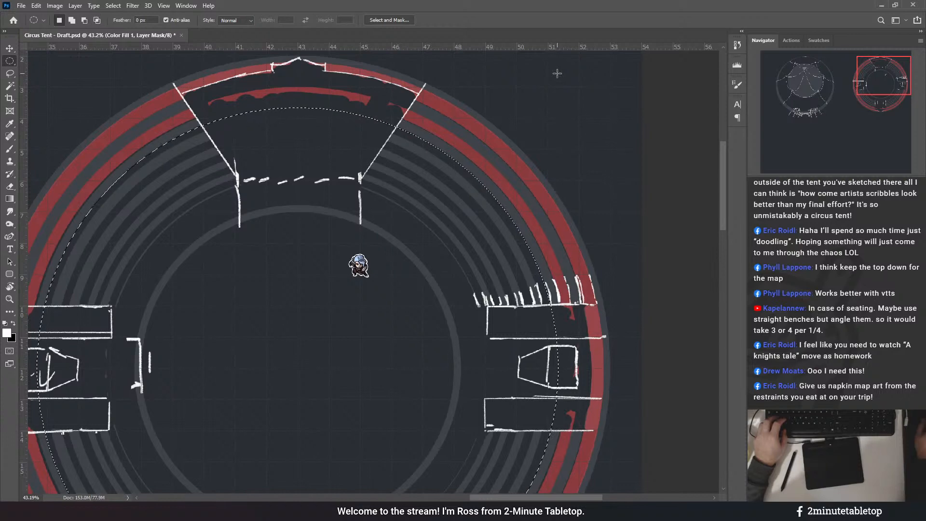
key(alt+BackSpace)
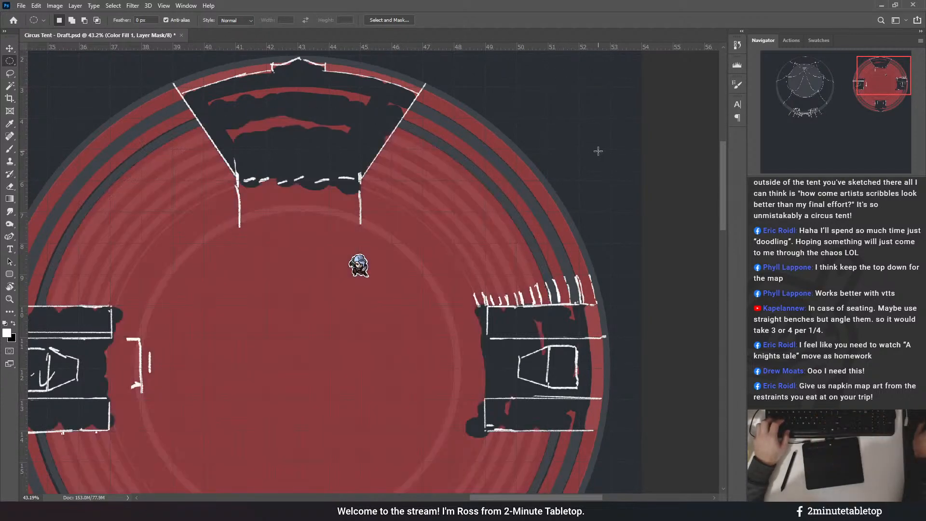
drag(298, 366, 550, 115)
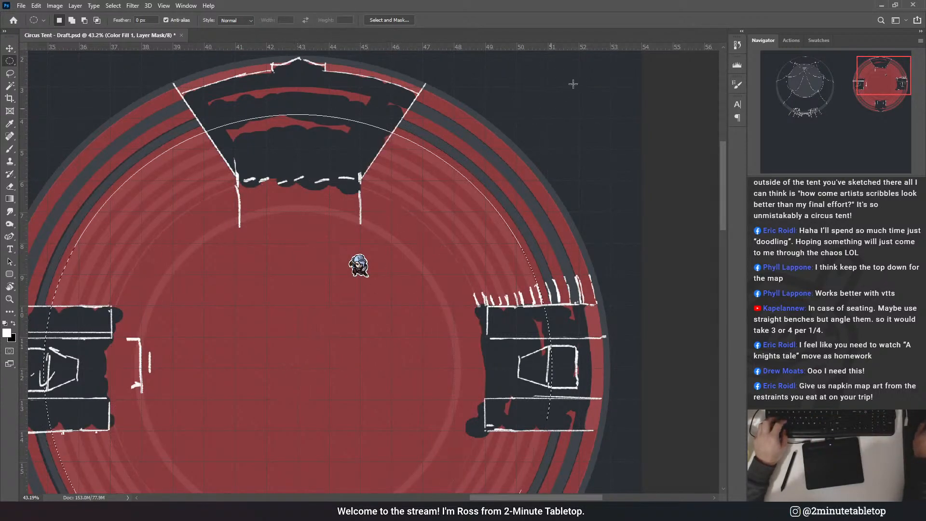
drag(573, 84, 550, 92)
key(Delete)
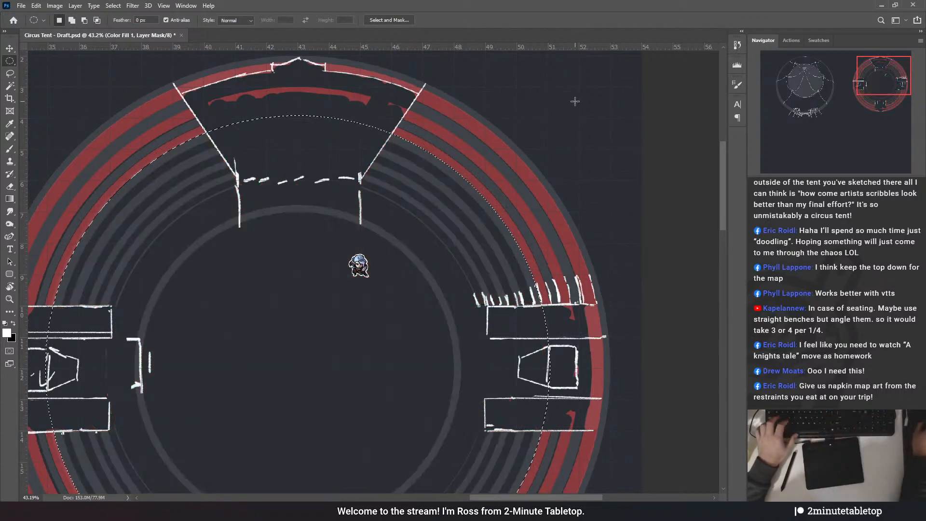
key(ctrl+d)
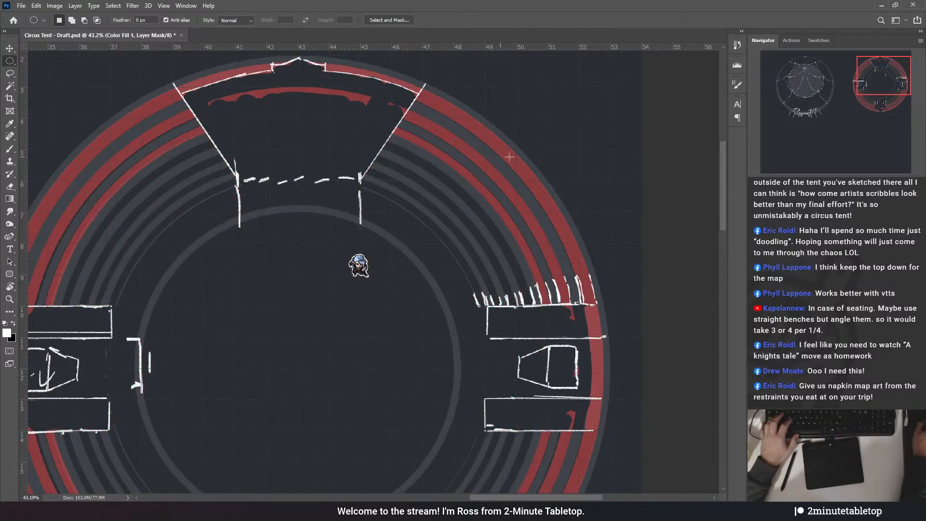
scroll(605, 120, down, 4)
scroll(205, 309, up, 6)
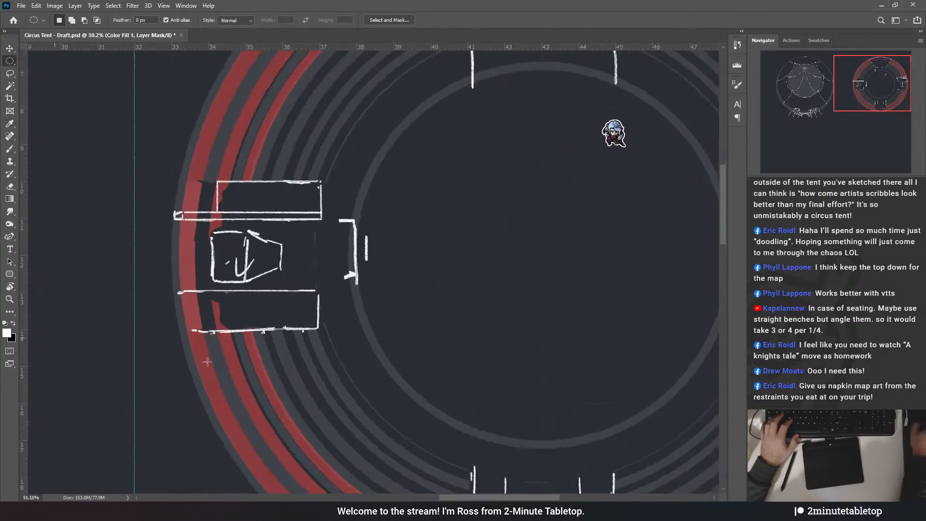
scroll(229, 121, down, 4)
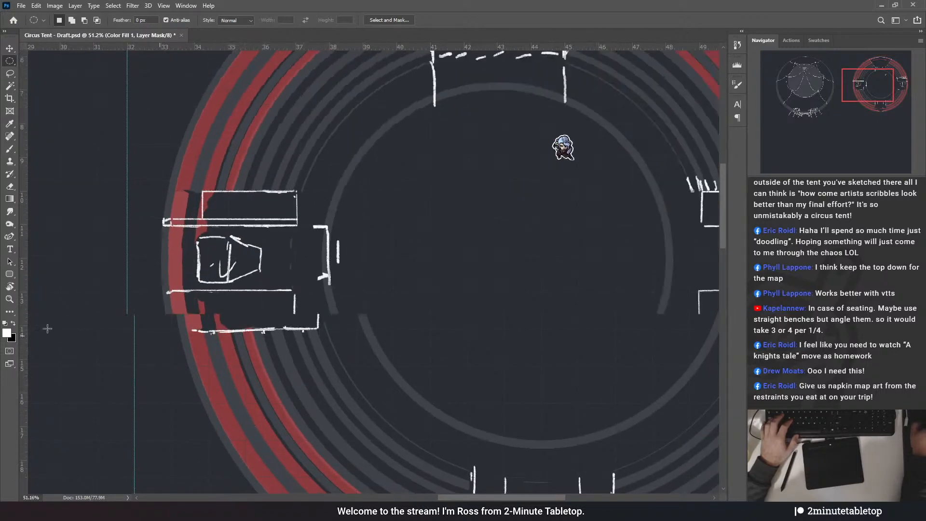
scroll(352, 212, up, 3)
scroll(244, 415, down, 3)
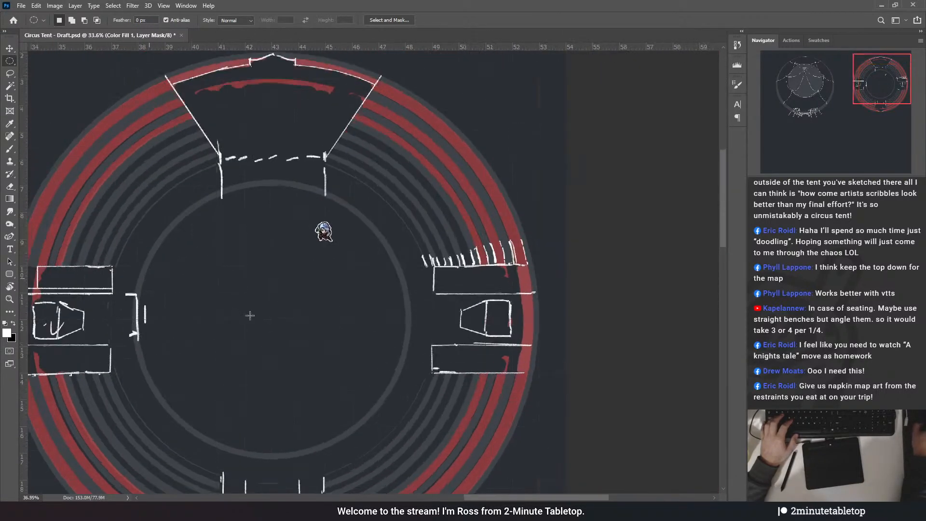
scroll(260, 318, up, 3)
drag(276, 321, 556, 69)
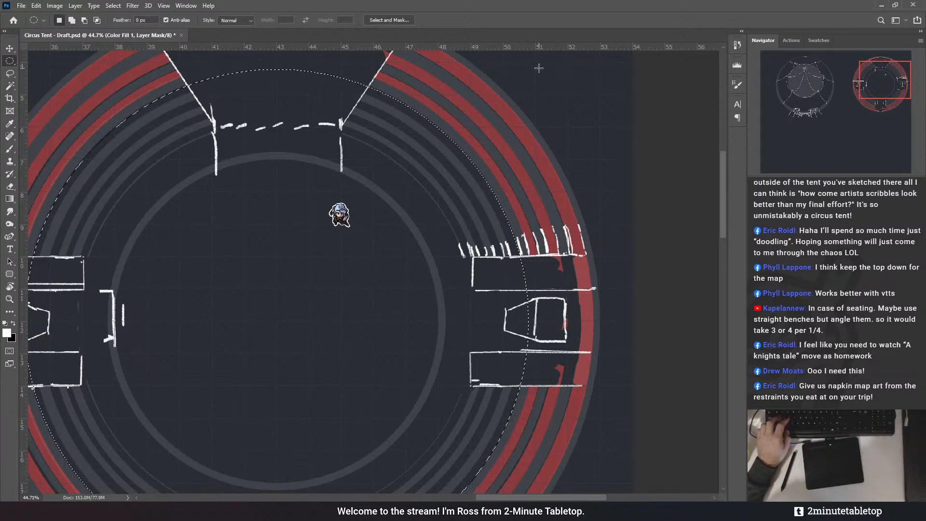
key(alt+BackSpace)
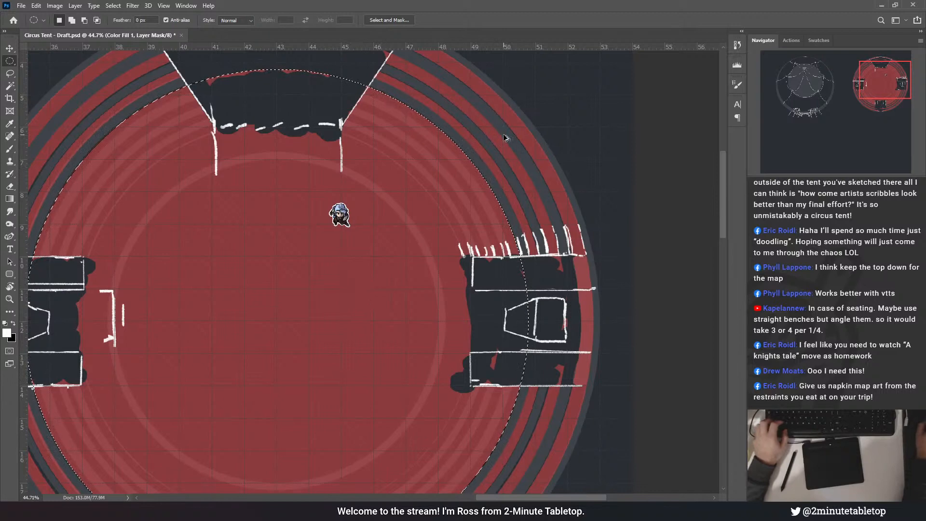
key(ctrl+BackSpace)
key(ctrl+d)
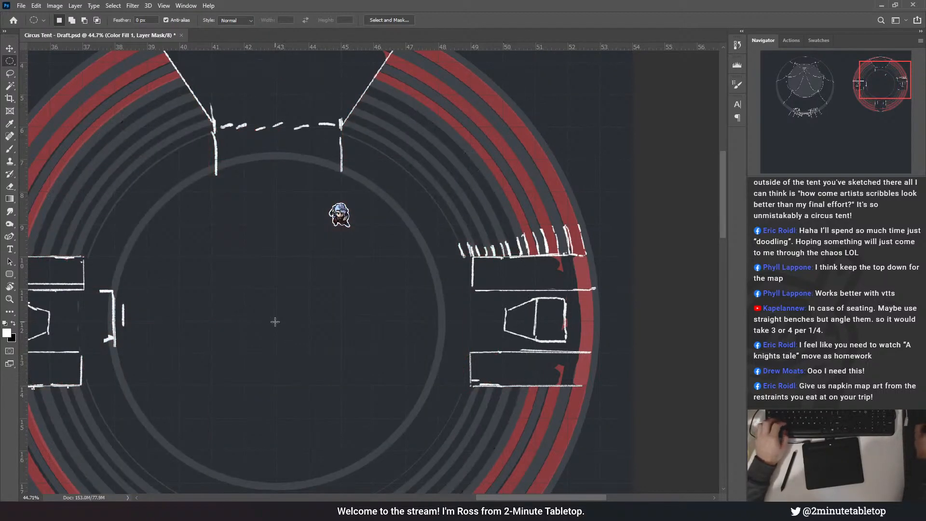
- Create the fourth red ring inward from a filled circle around the arena centre with a slightly smaller circle cut out
drag(282, 316, 585, 69)
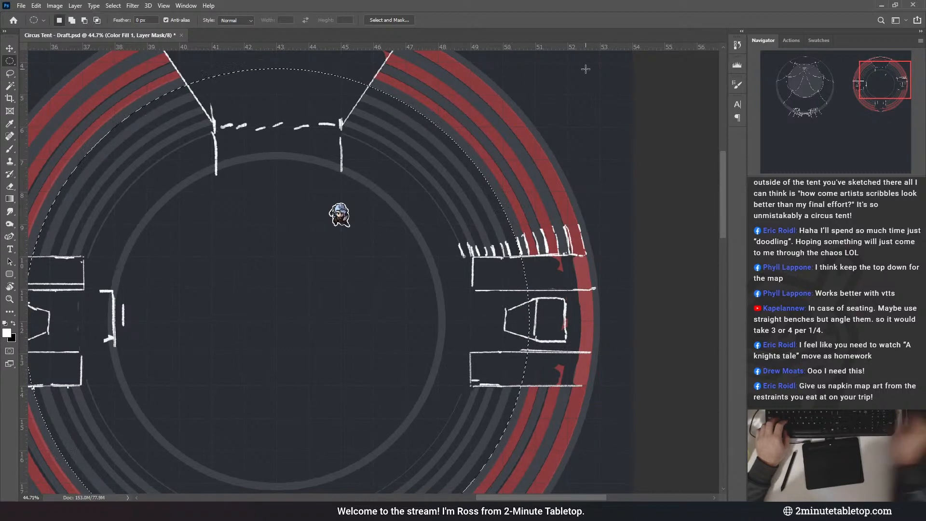
key(alt+BackSpace)
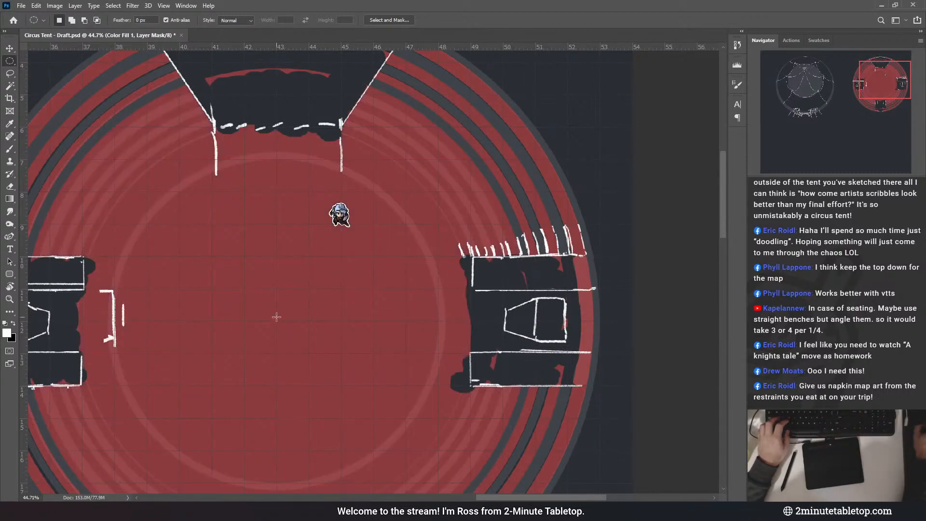
drag(275, 323, 582, 66)
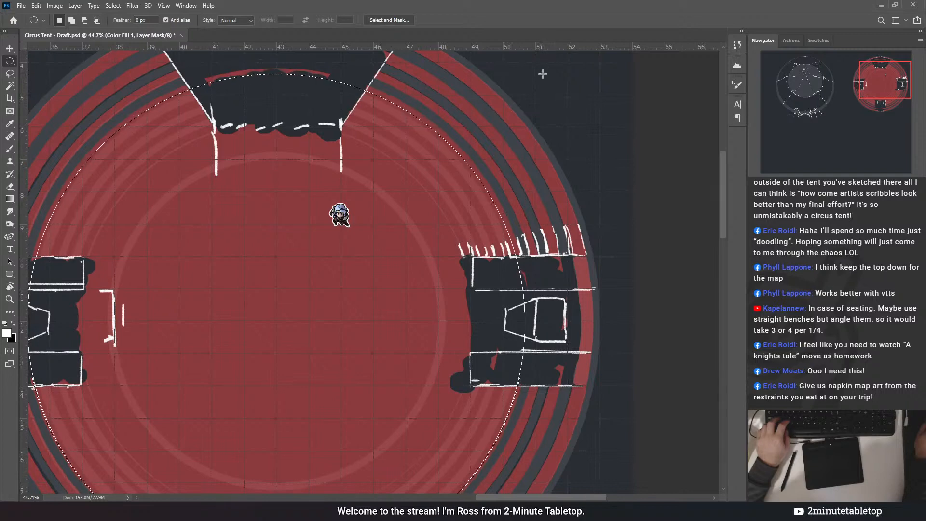
drag(540, 78, 547, 78)
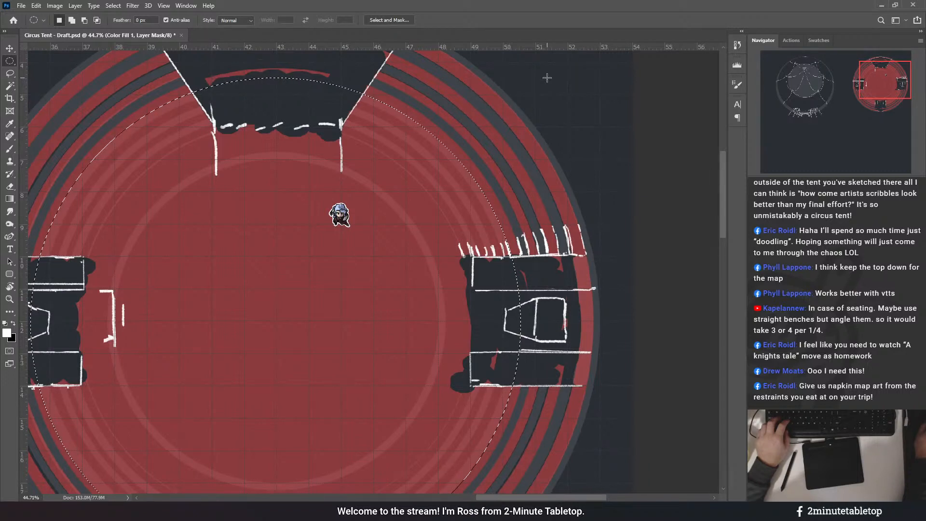
key(BackSpace)
key(ctrl+d)
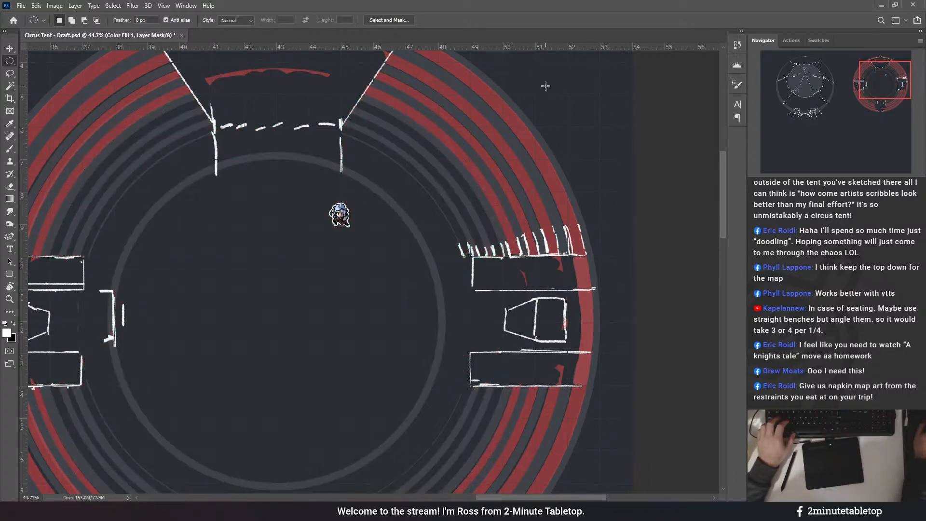
- Add the fifth red ring inward by filling a circle centred on the arena and clearing a slightly smaller circle inside it
scroll(550, 398, down, 2)
scroll(526, 170, up, 3)
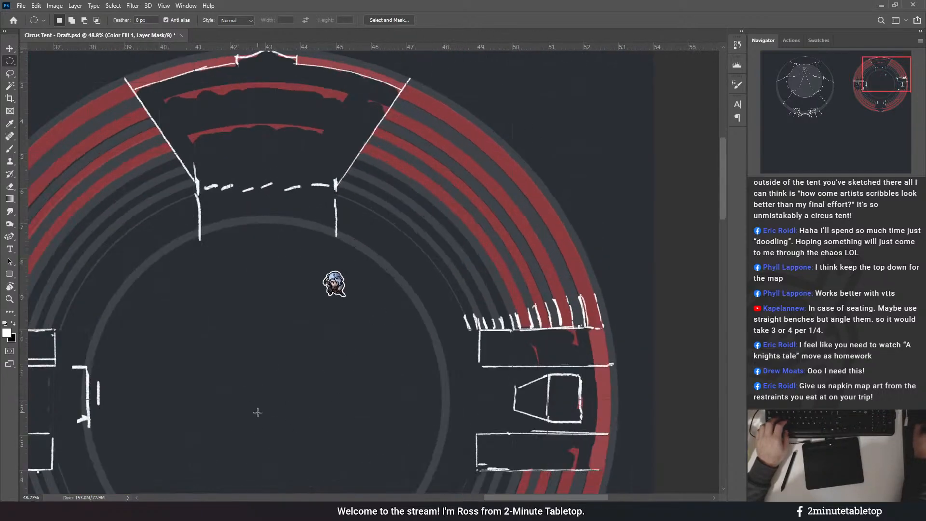
drag(353, 337, 524, 138)
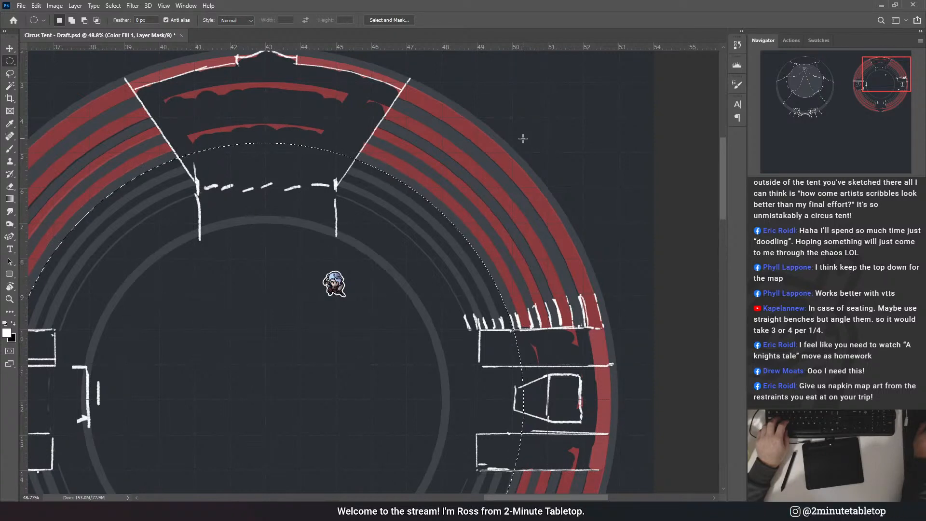
key(alt+BackSpace)
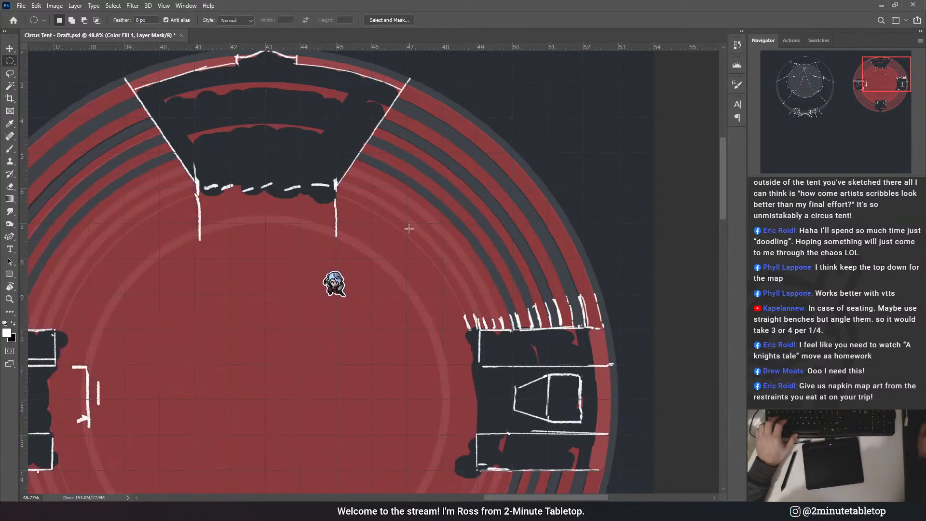
mouse_move(265, 400)
mouse_down()
mouse_move(431, 302)
mouse_move(544, 152)
mouse_up()
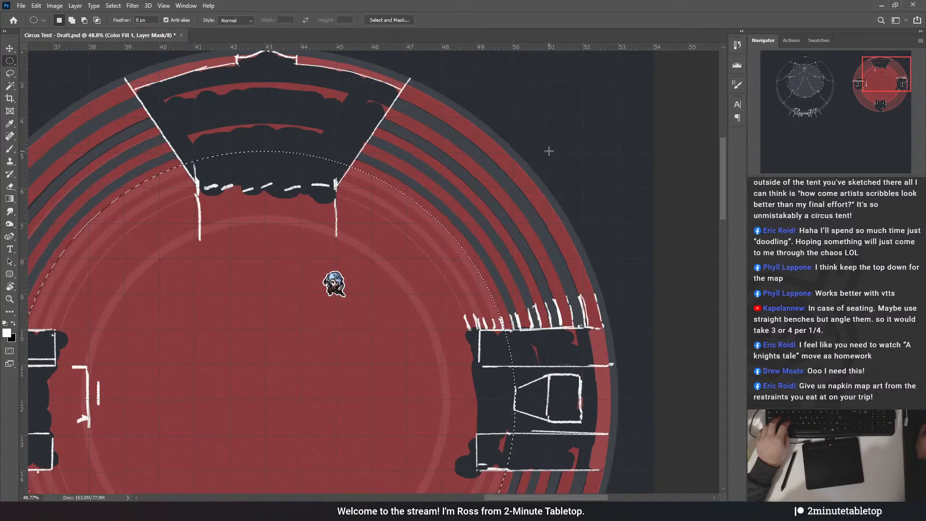
key(Delete)
key(ctrl+d)
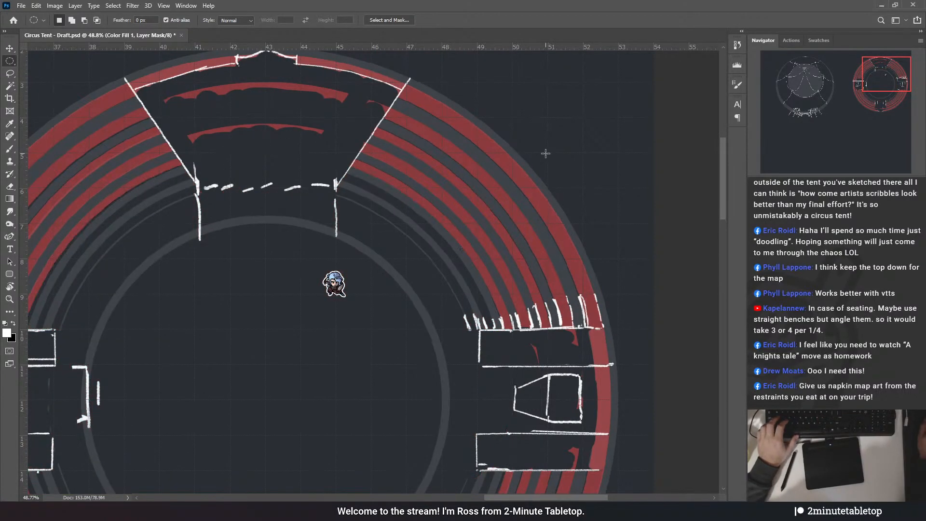
- Create the sixth red seating ring from a filled circle around the arena centre with a slightly smaller concentric circle removed
drag(266, 400, 524, 159)
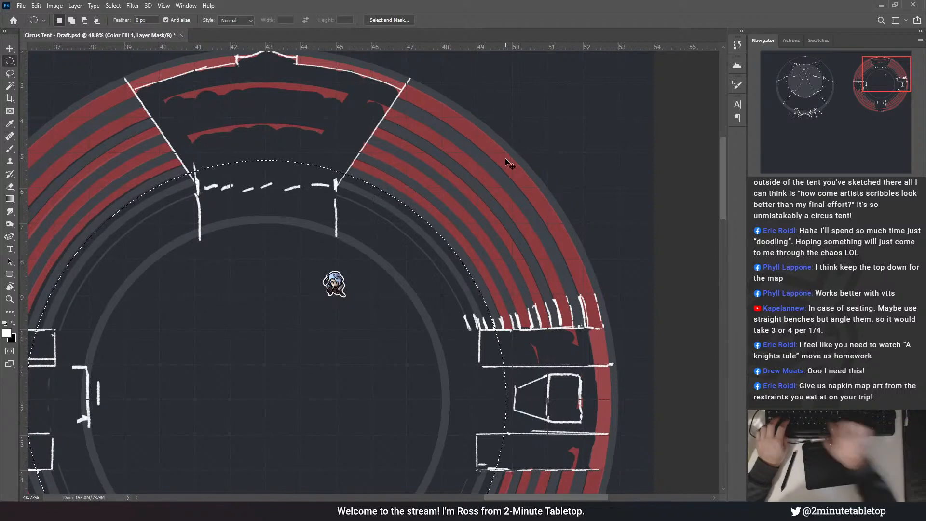
key(alt+BackSpace)
key(ctrl+d)
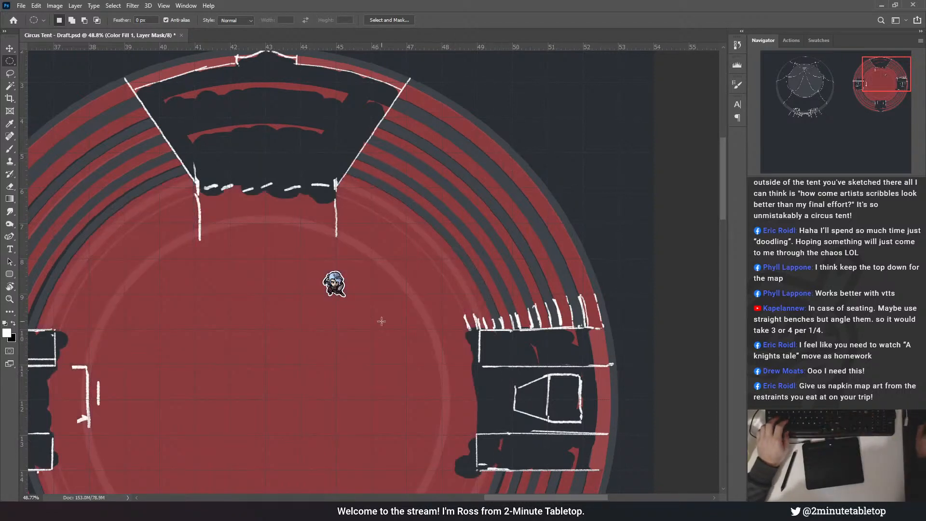
drag(400, 259, 506, 169)
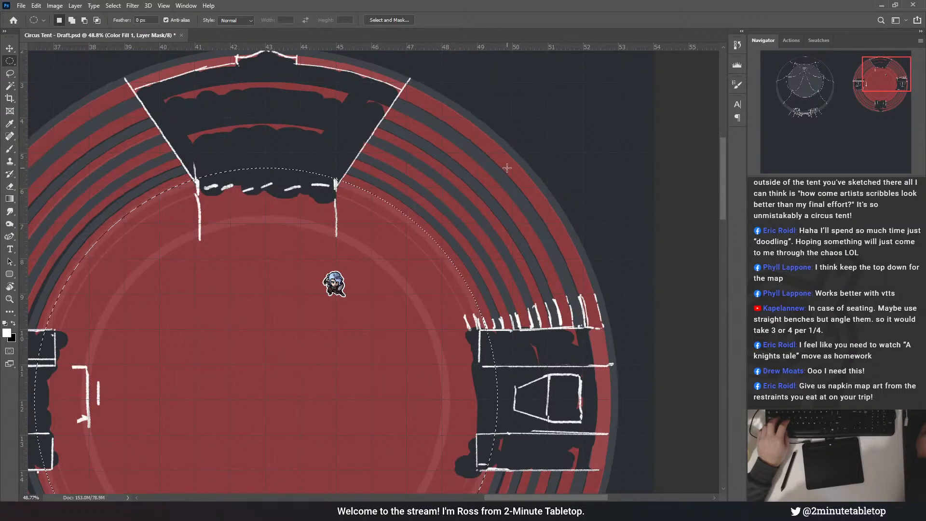
key(ctrl+BackSpace)
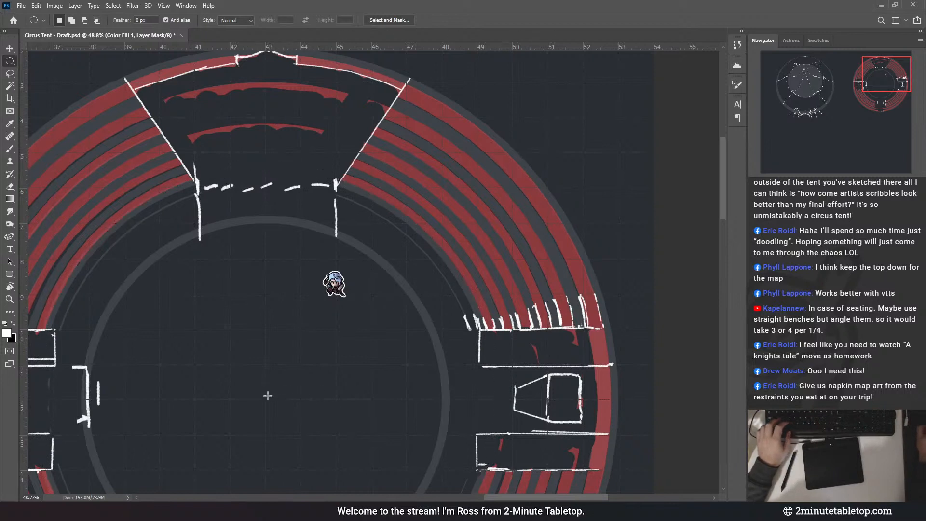
- Add the seventh, innermost red ring at the front of the seating, using two concentric circular selections to fill and clear the mask
drag(265, 398, 489, 155)
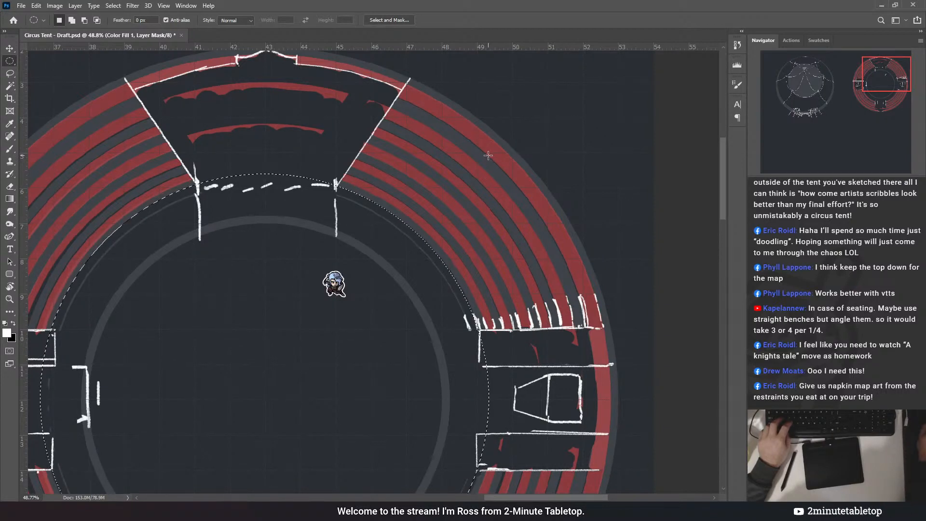
key(ctrl+d)
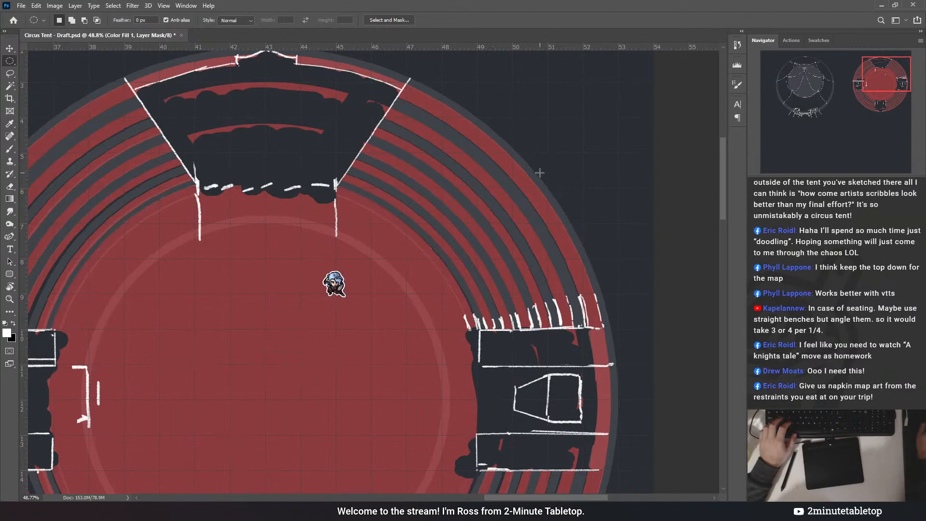
mouse_move(313, 348)
mouse_down()
mouse_move(424, 232)
mouse_move(481, 147)
mouse_up()
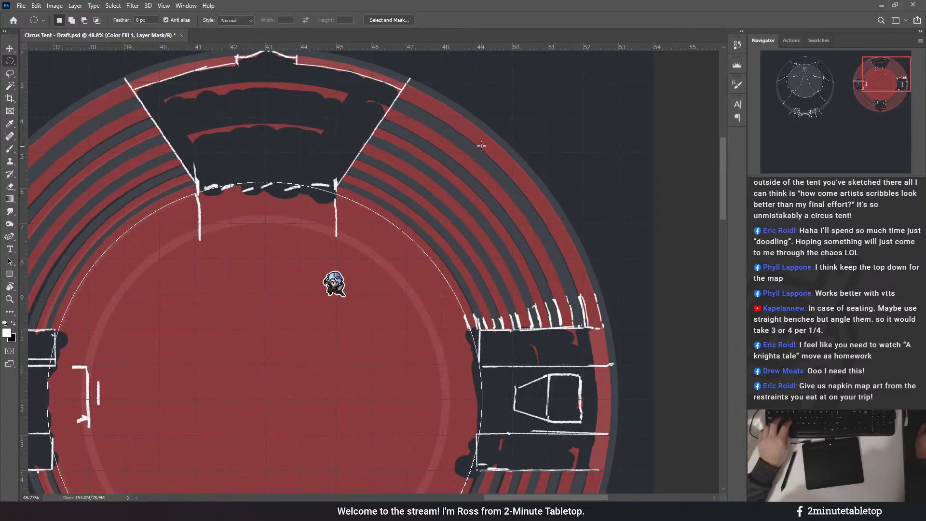
key(Delete)
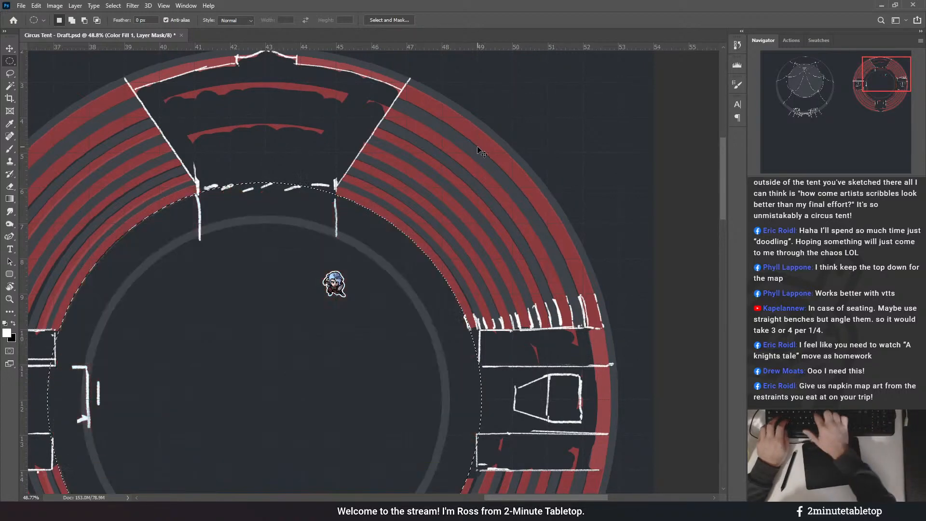
key(ctrl+d)
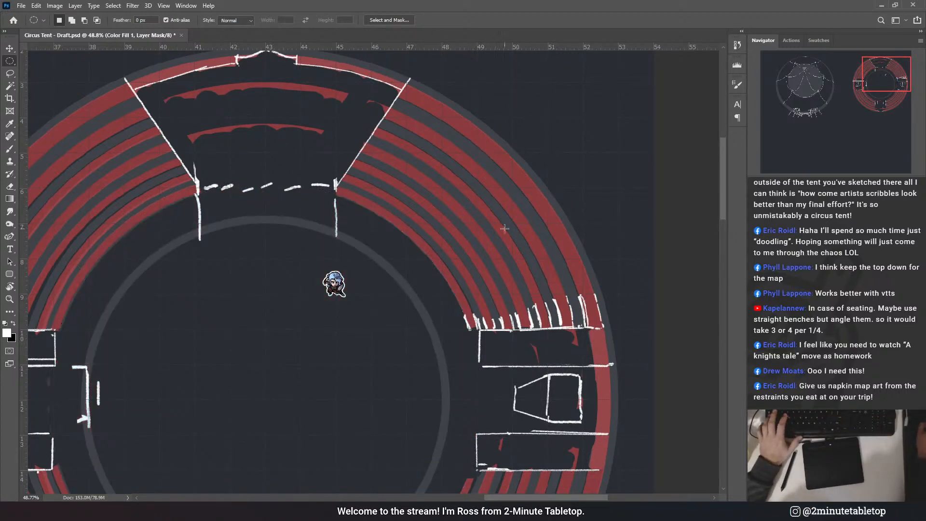
- Move the sample character token to check the scale of the seating rows, placing it inside the arena below the dashed stage line
scroll(507, 230, down, 6)
scroll(528, 224, up, 7)
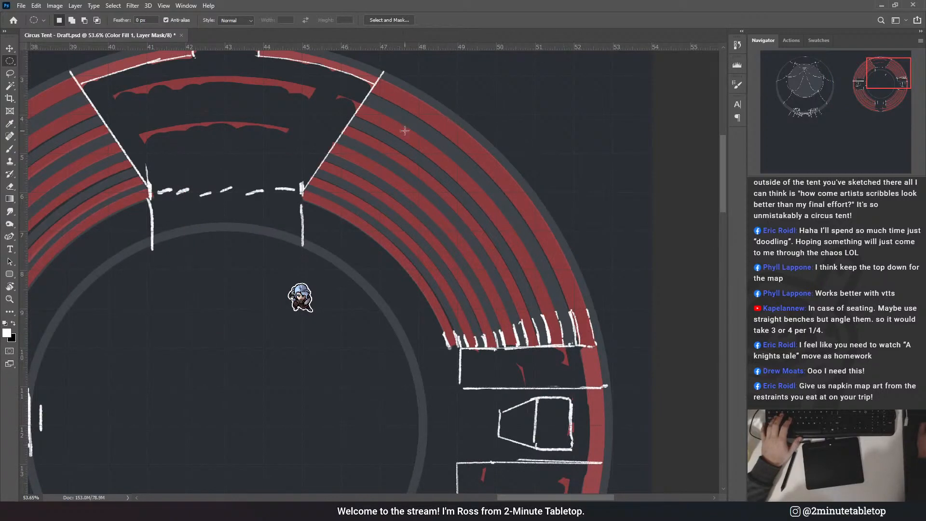
click(9, 49)
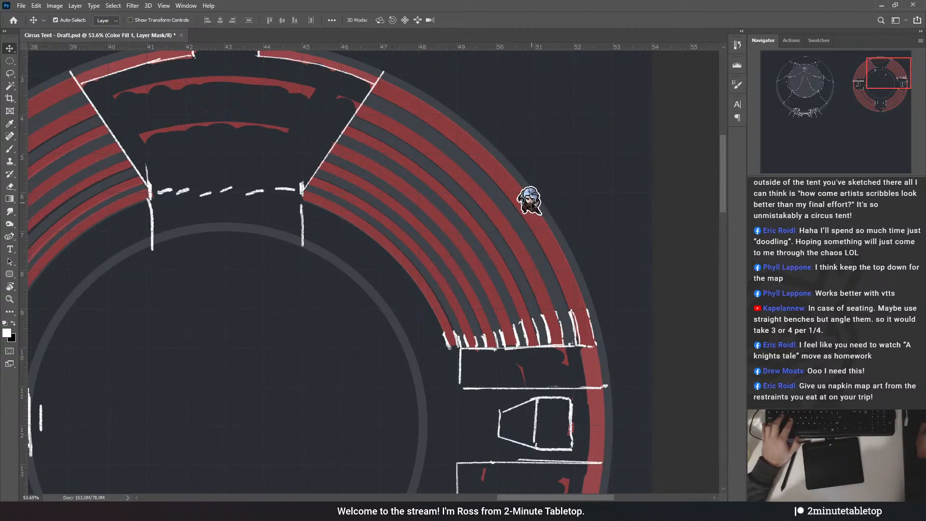
drag(408, 287, 219, 278)
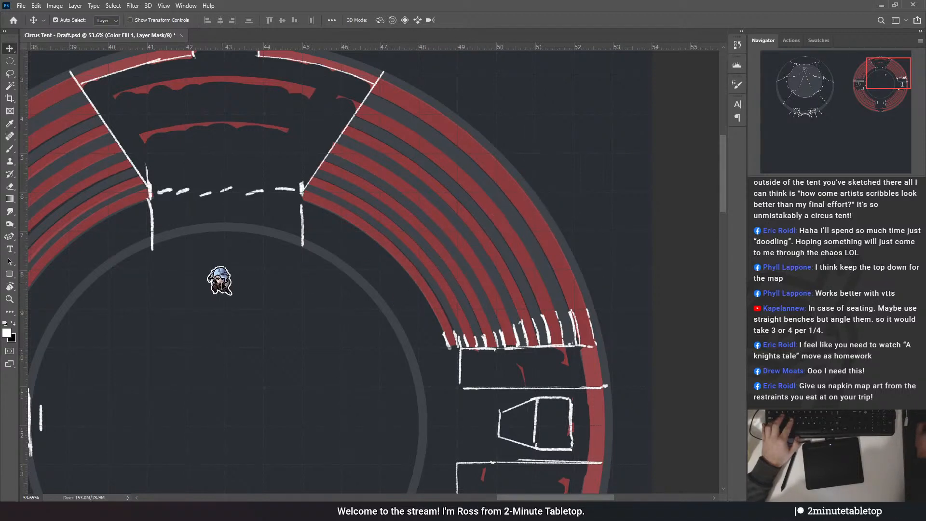
- Examine the seating rings across the whole tent plan, toggling layer visibility to compare them with the underlying forms
scroll(487, 226, down, 3)
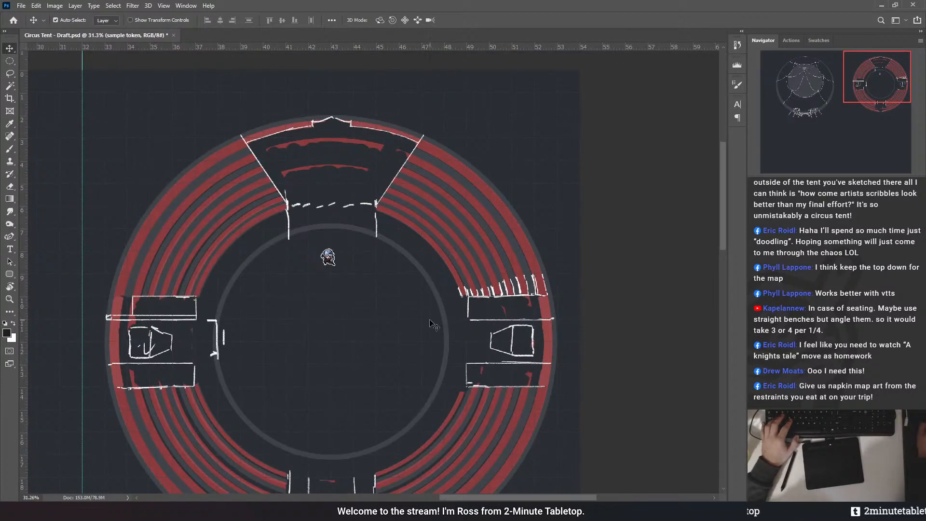
scroll(436, 294, down, 2)
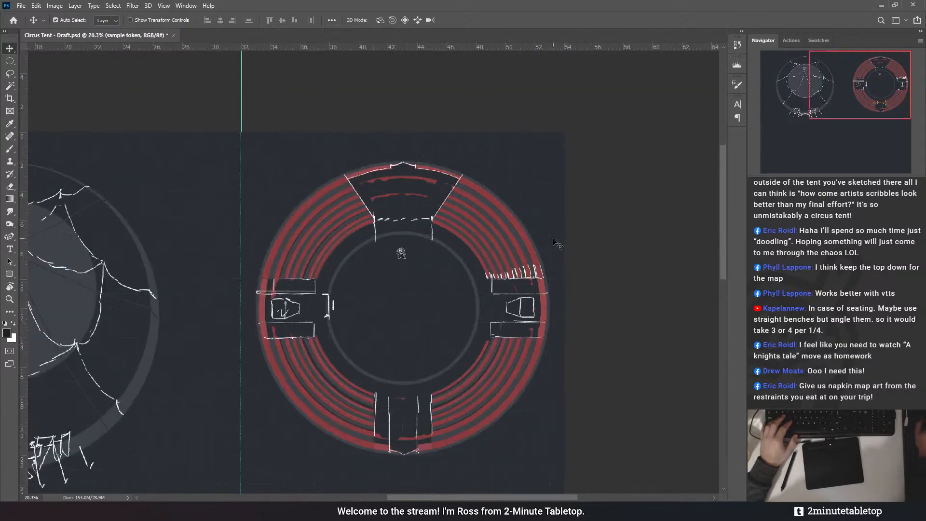
scroll(415, 275, up, 5)
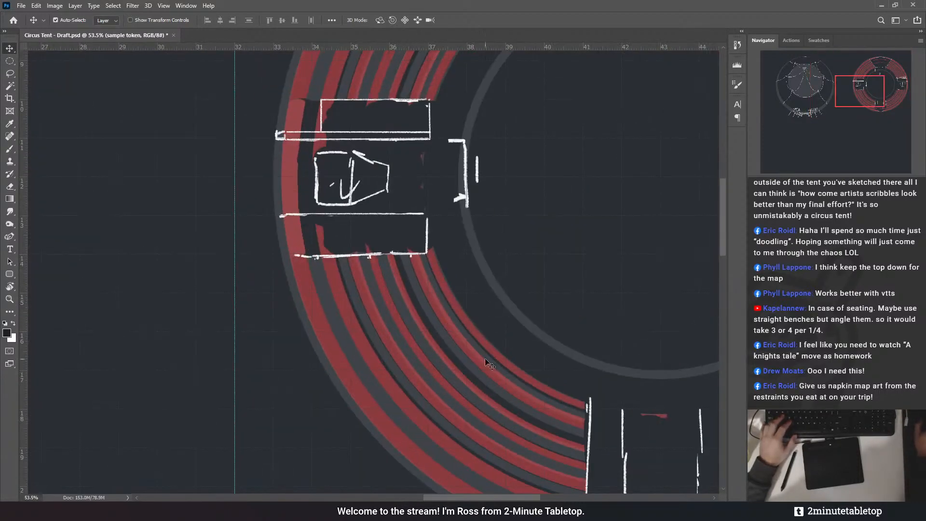
scroll(309, 388, down, 3)
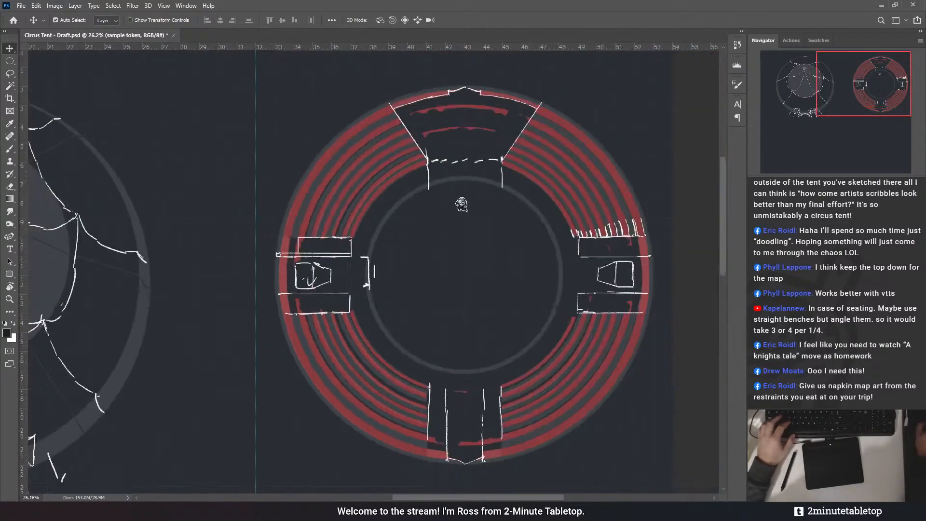
key(ctrl+comma)
key(ctrl+comma)
key(ctrl+comma)
key(ctrl+comma)
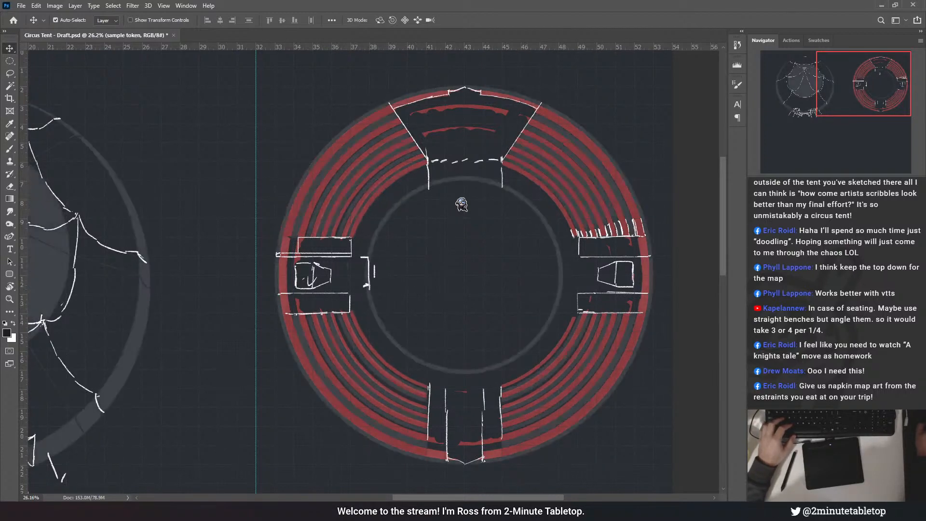
- Clear the old grey seating and arena rings from the major form layer mask with a circular selection just inside the outer tent wall
click(10, 61)
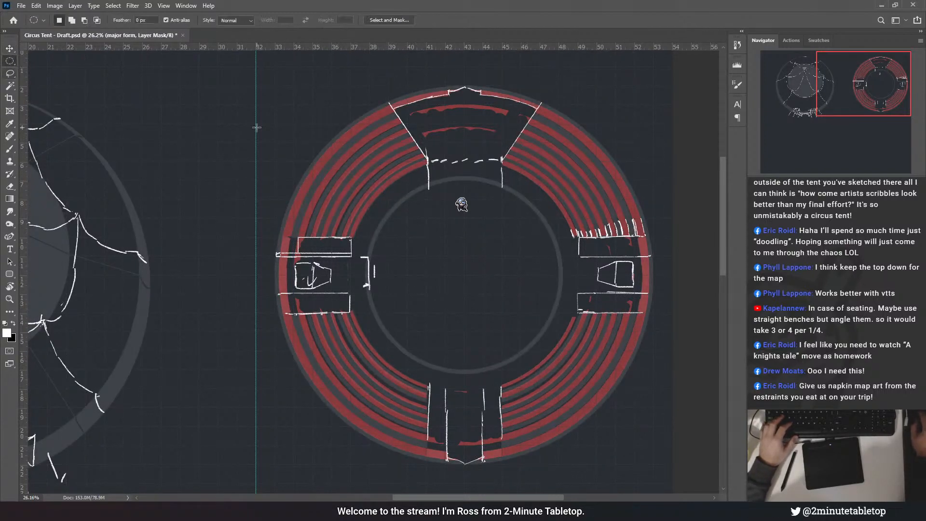
scroll(423, 279, up, 2)
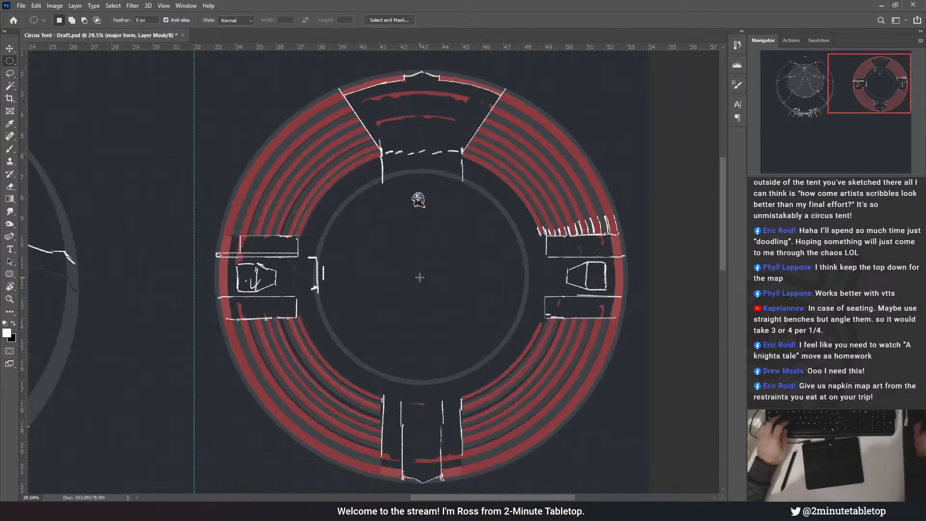
drag(510, 241, 635, 76)
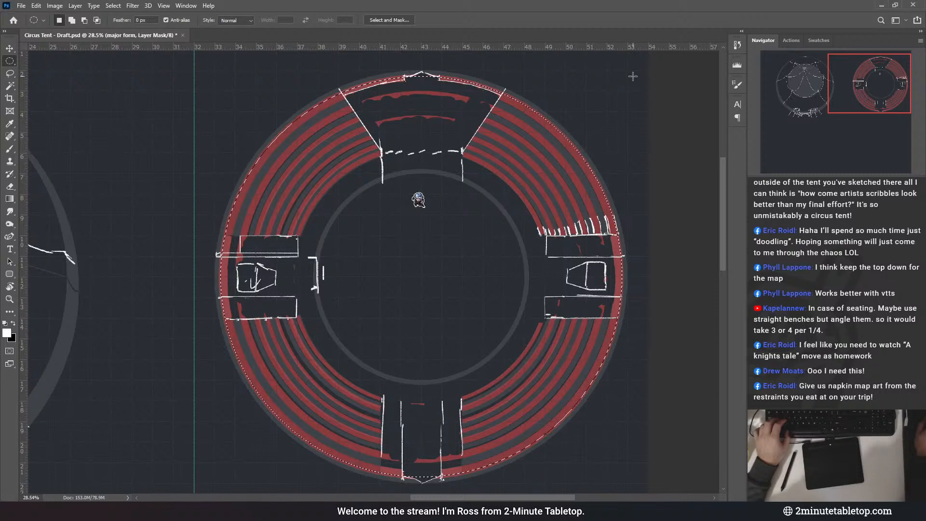
key(shift+alt)
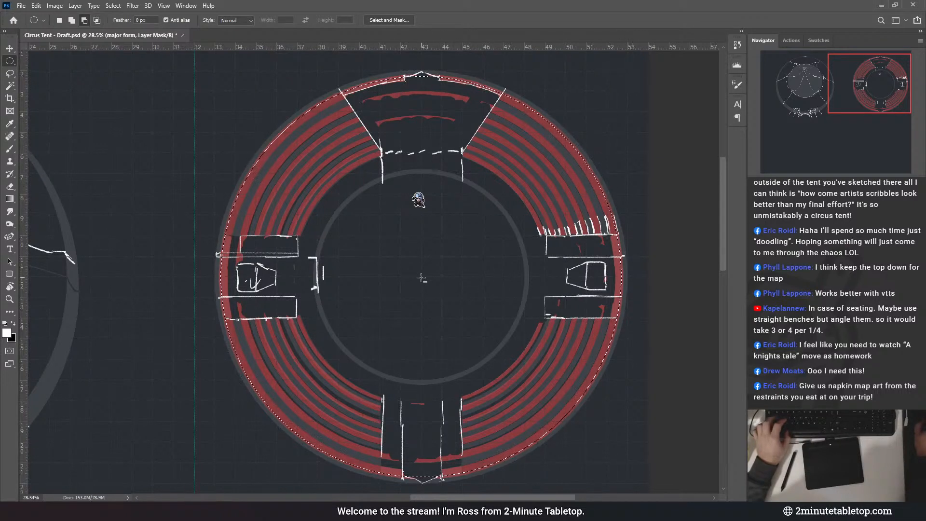
drag(426, 274, 525, 174)
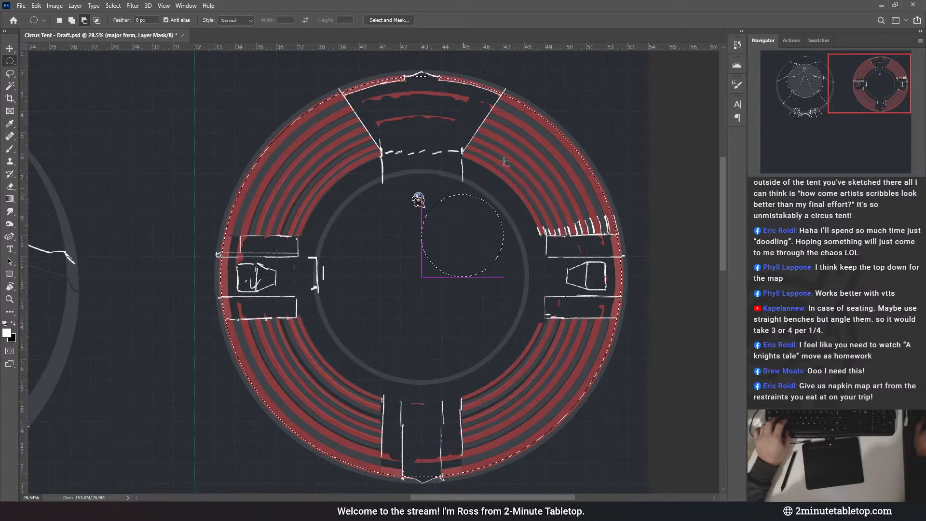
drag(534, 190, 440, 225)
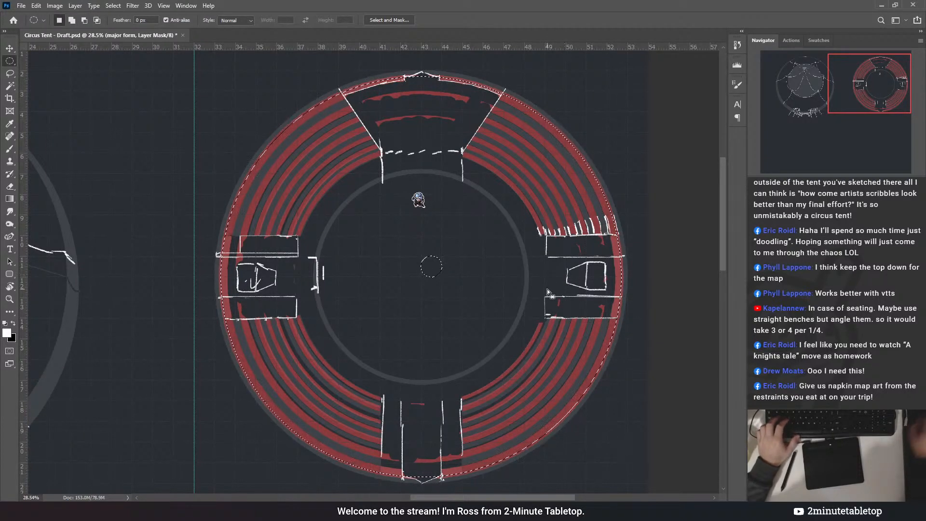
key(Delete)
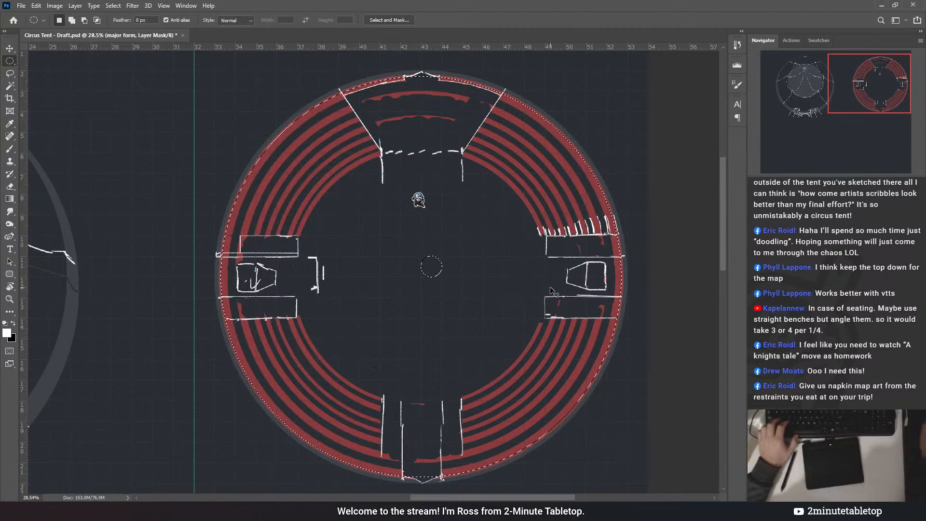
key(ctrl+d)
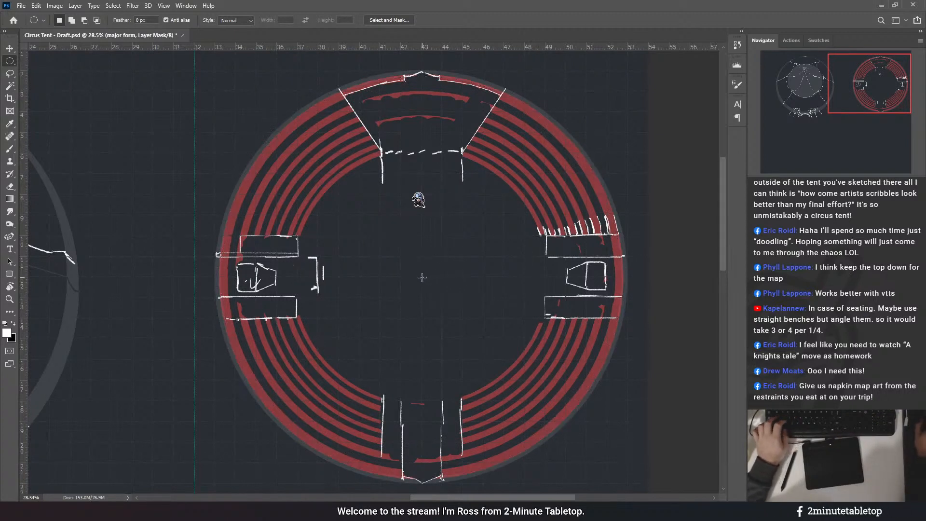
drag(477, 231, 483, 221)
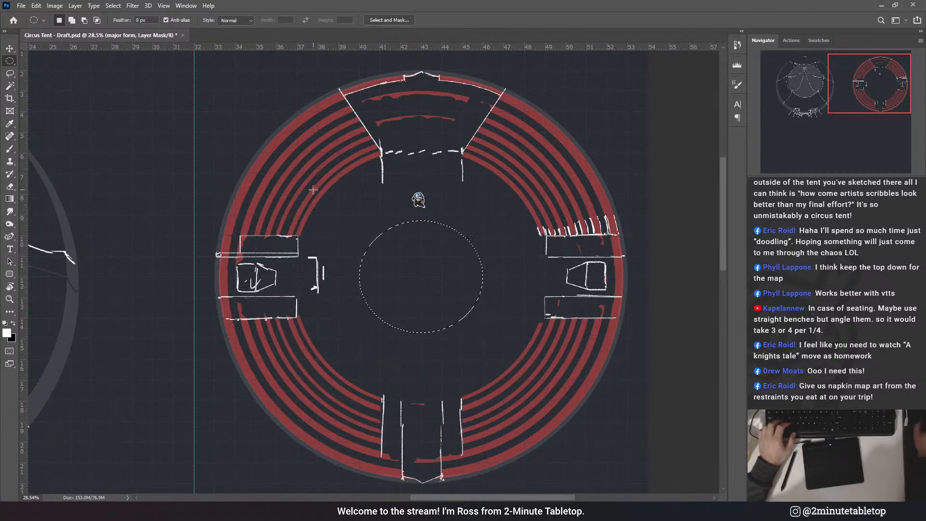
scroll(296, 200, up, 3)
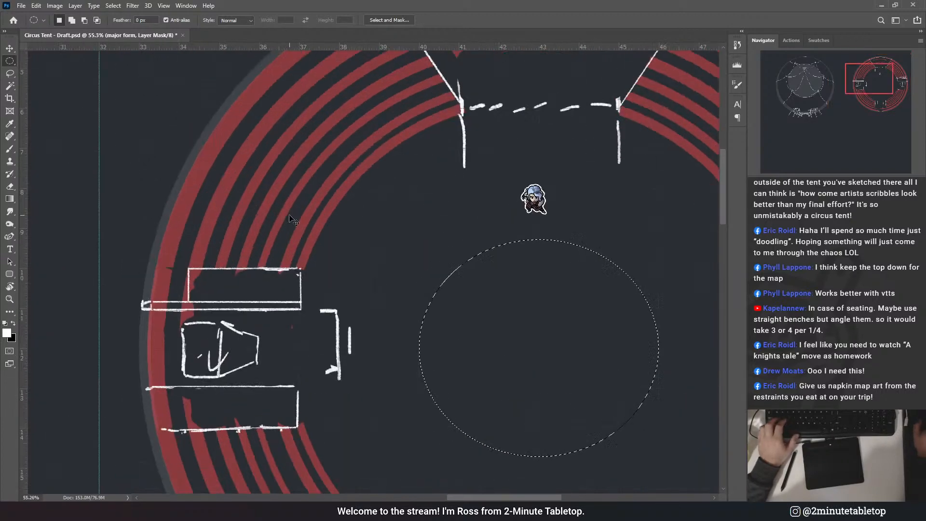
scroll(282, 229, down, 3)
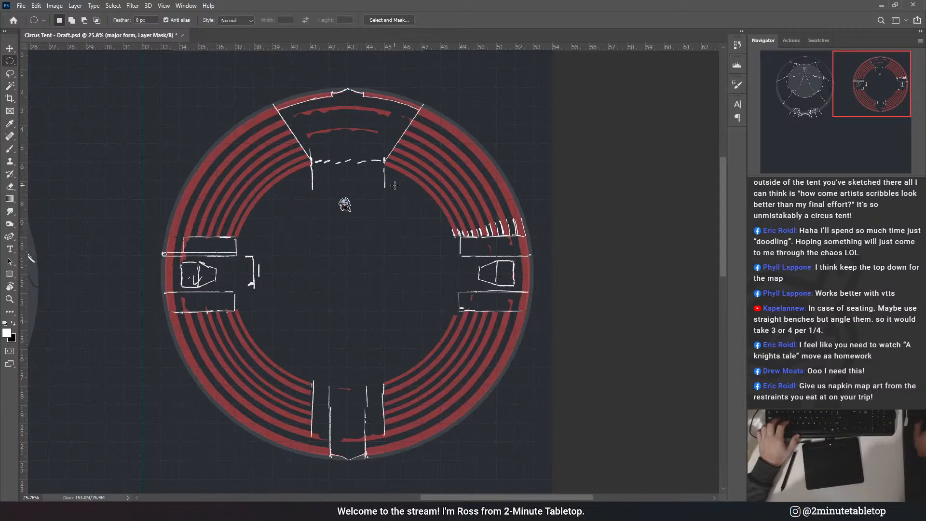
scroll(268, 209, up, 2)
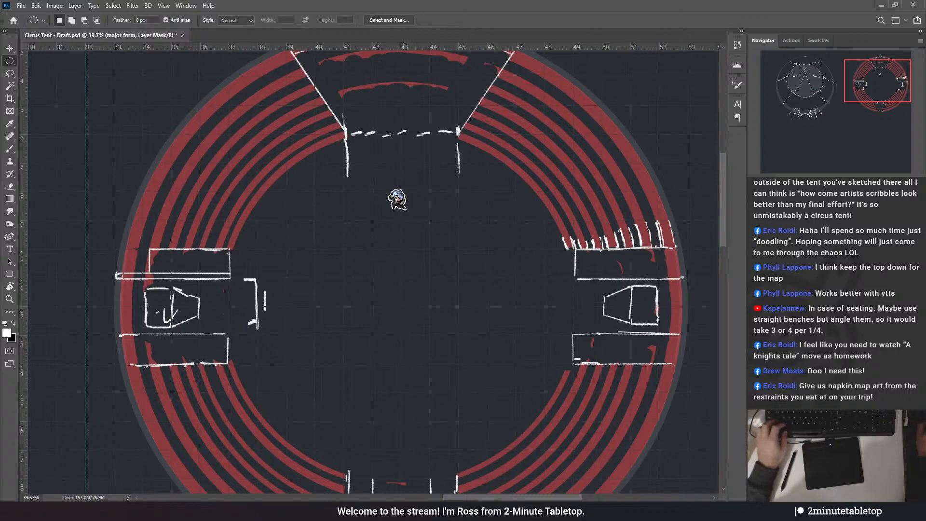
key(backslash)
key(backslash)
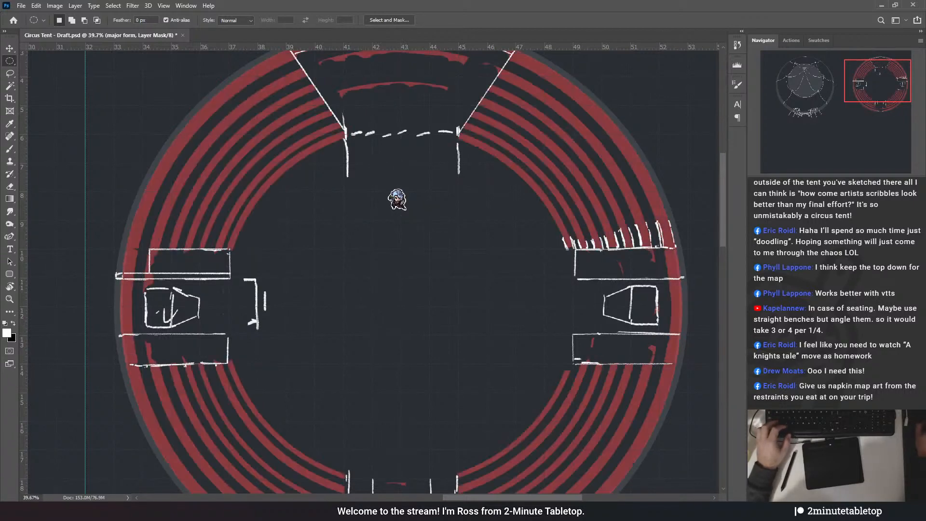
- Copy the upper-right quarter of the red ring mask, rotate it 90 degrees and place it as the lower-right quarter of the seating
click(821, 338)
scroll(416, 377, down, 3)
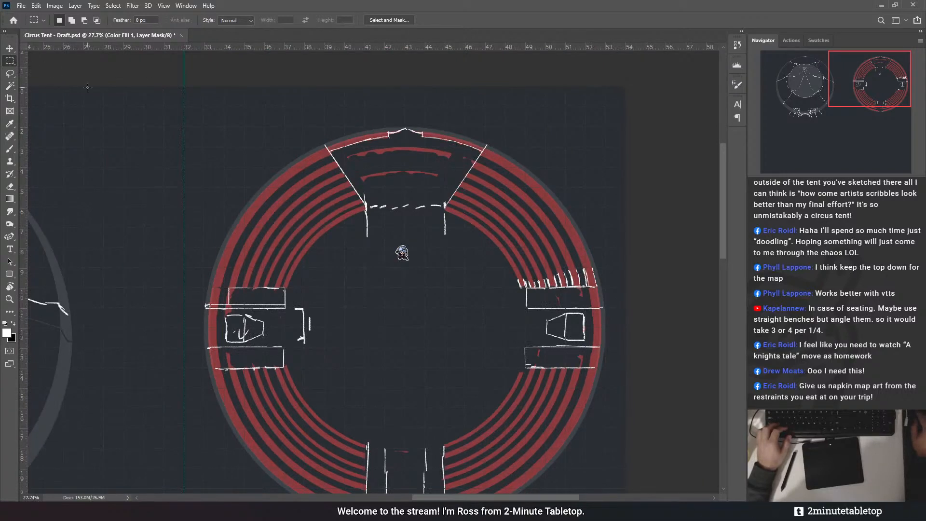
scroll(591, 310, up, 2)
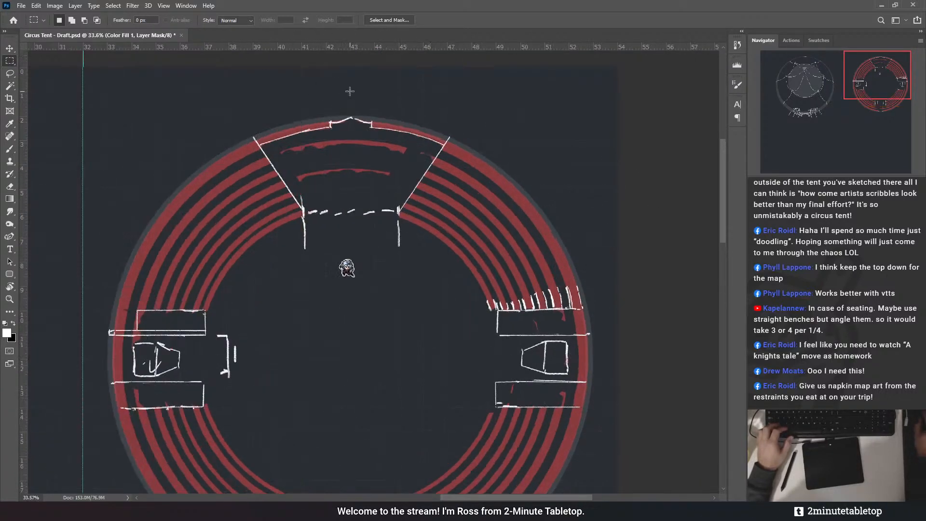
drag(364, 103, 633, 360)
scroll(521, 185, down, 2)
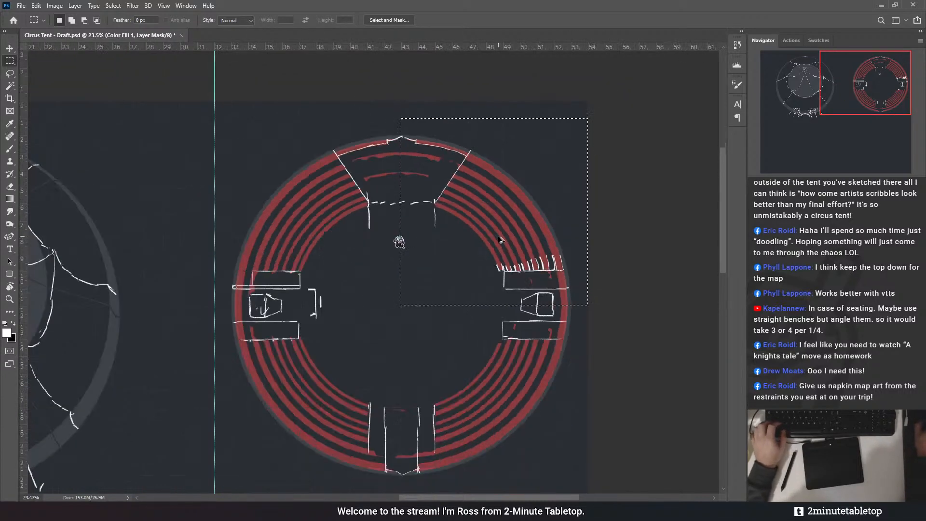
drag(495, 235, 481, 314)
key(ctrl+t)
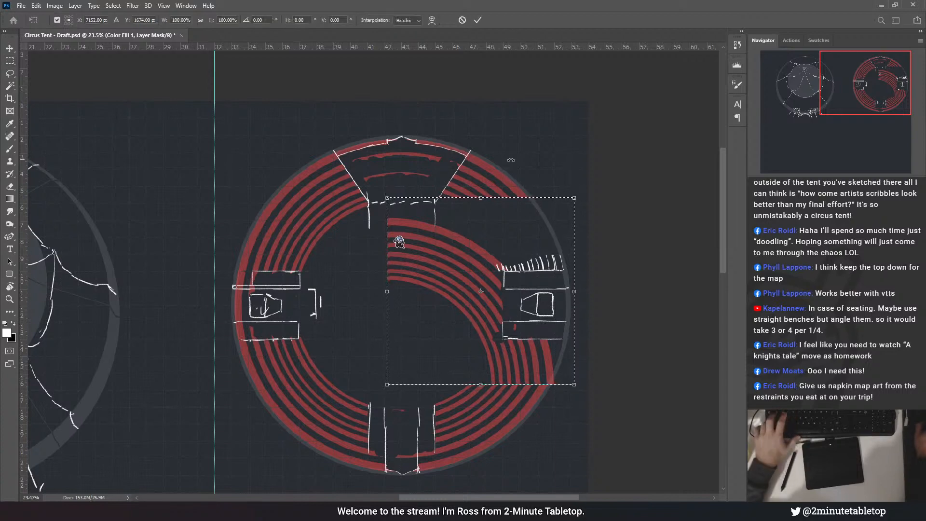
drag(497, 186, 604, 309)
drag(447, 284, 462, 391)
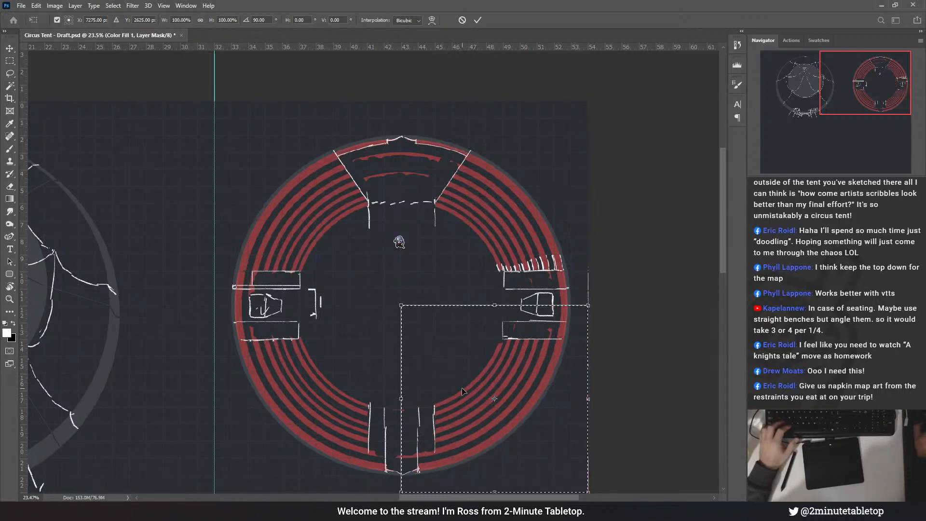
scroll(408, 329, up, 2)
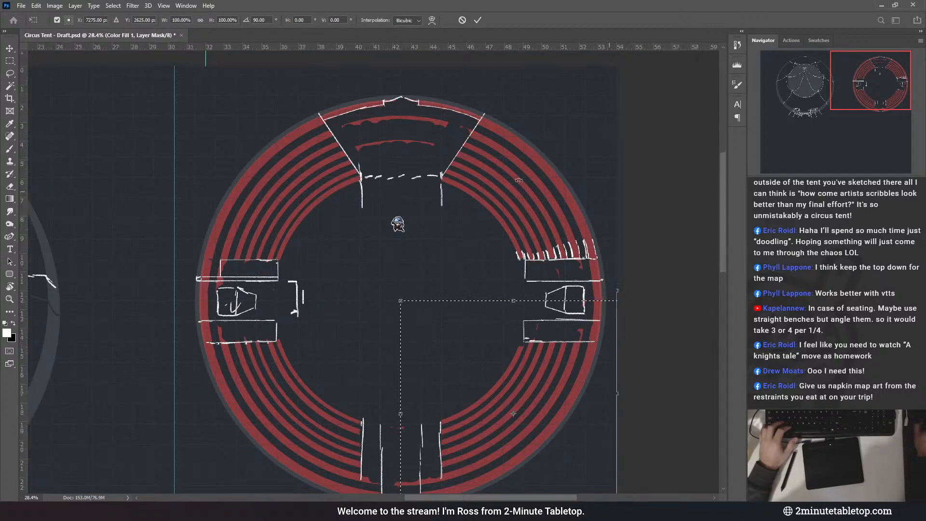
scroll(519, 179, down, 2)
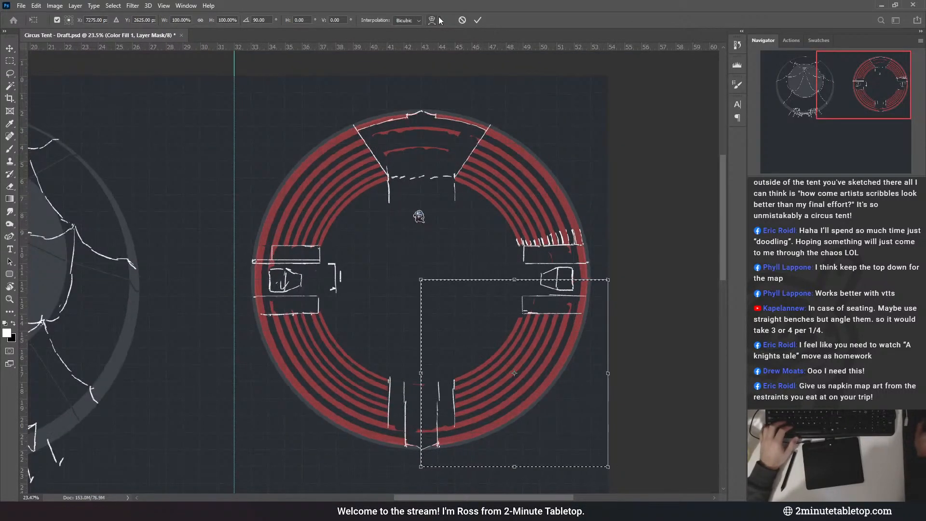
click(478, 20)
- Copy the lower-right quarter of the red rings, rotate it 90 degrees and fit it as the lower-left quarter of the seating
scroll(497, 348, up, 2)
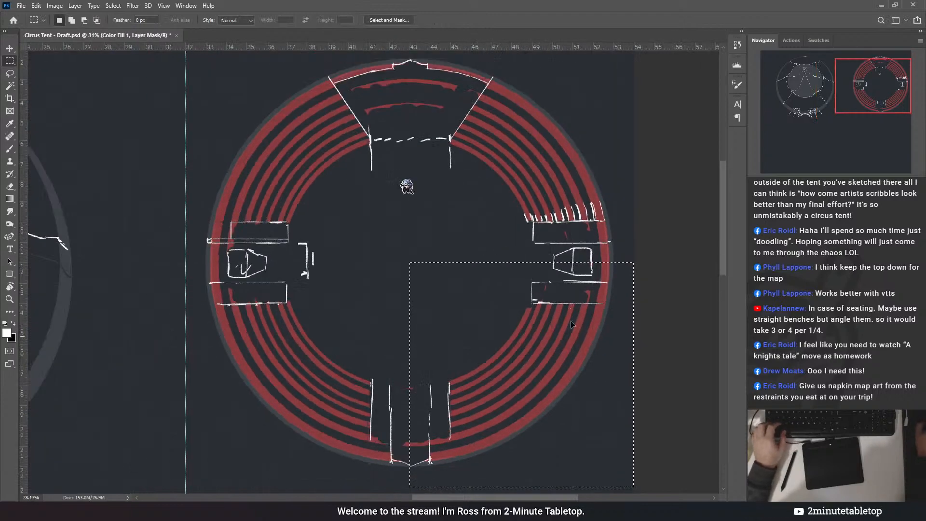
drag(532, 373, 376, 354)
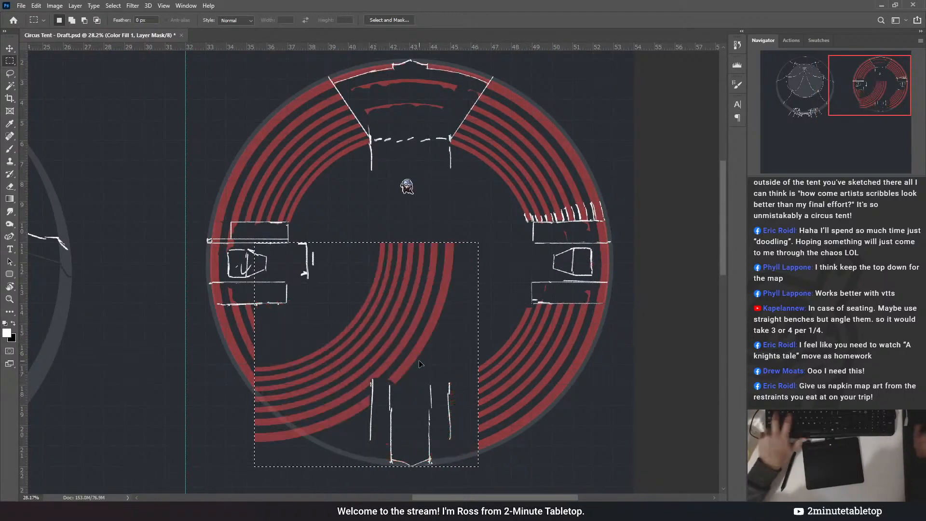
key(ctrl+t)
drag(387, 225, 510, 360)
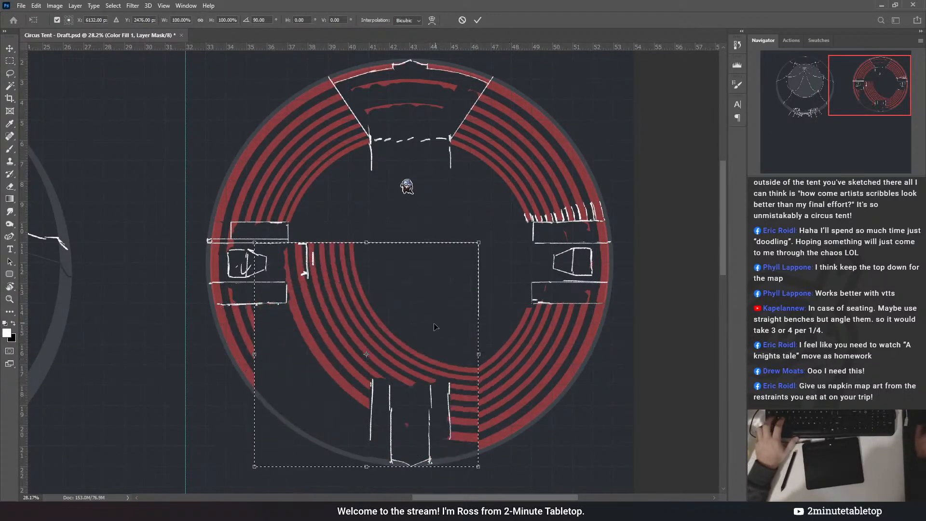
drag(435, 327, 374, 348)
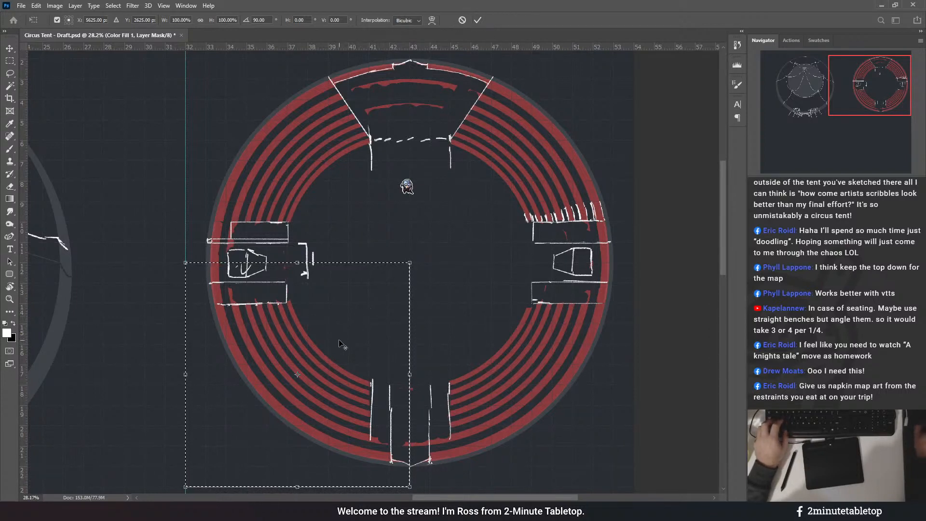
alt+click(331, 272)
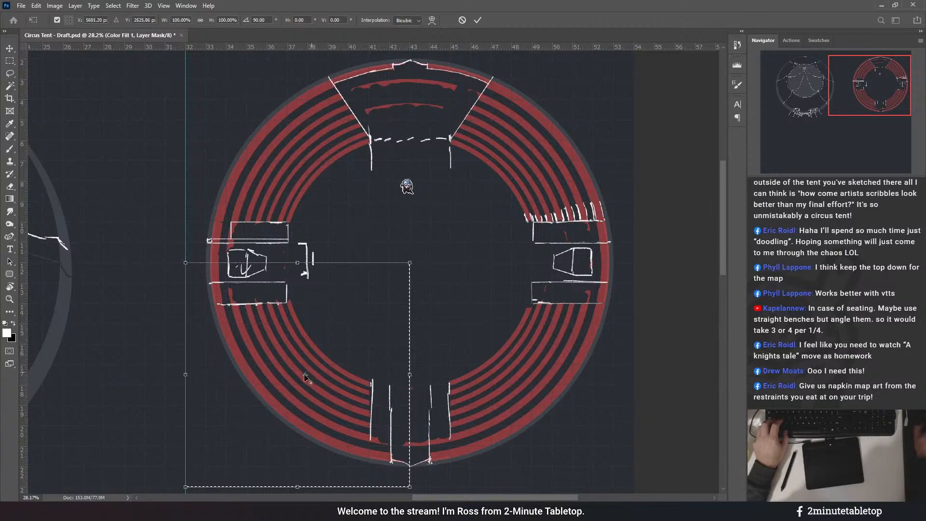
click(477, 20)
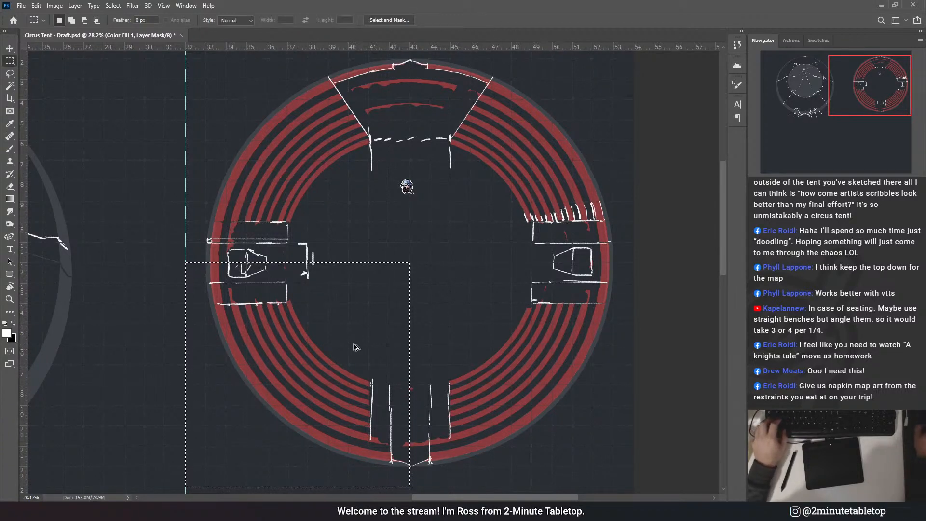
- Copy the lower-left quarter of the red rings, rotate it to fit as the upper-left quarter, and clear the selection
drag(406, 348, 406, 236)
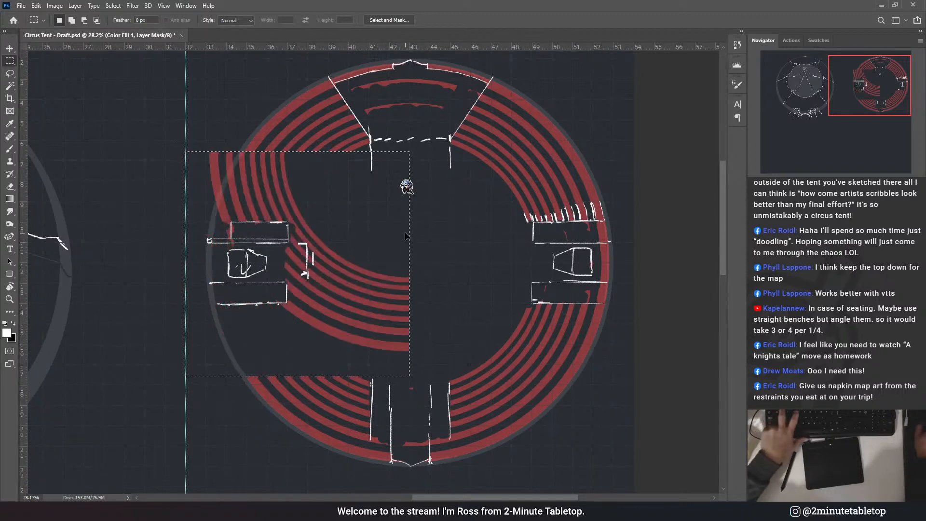
key(ctrl+t)
drag(427, 159, 390, 215)
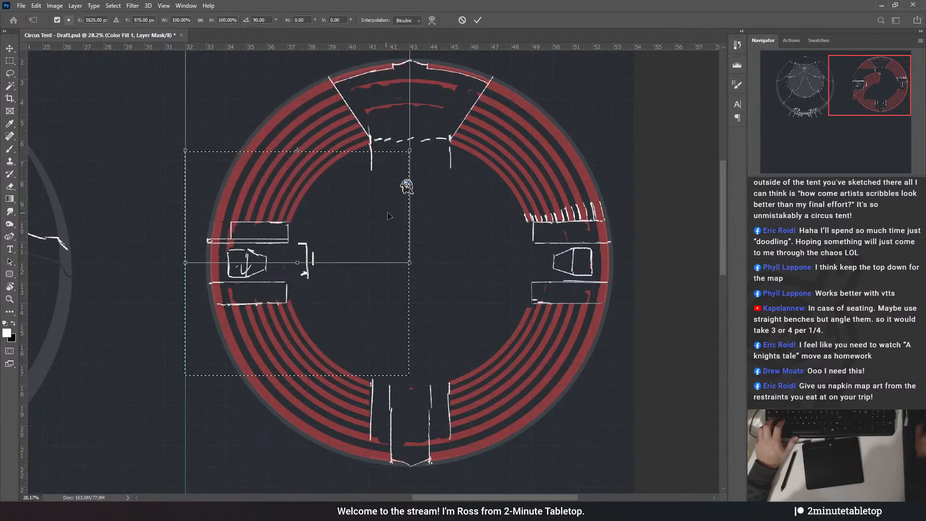
click(477, 20)
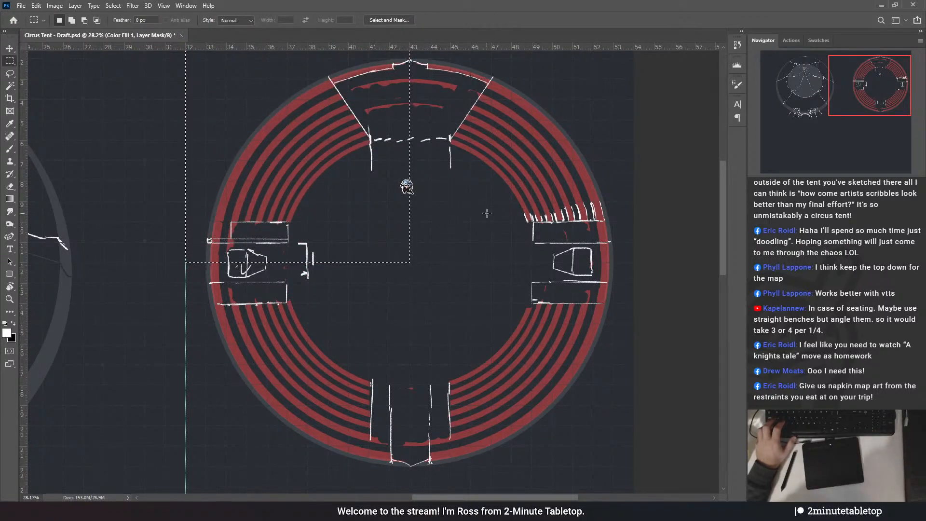
key(ctrl+d)
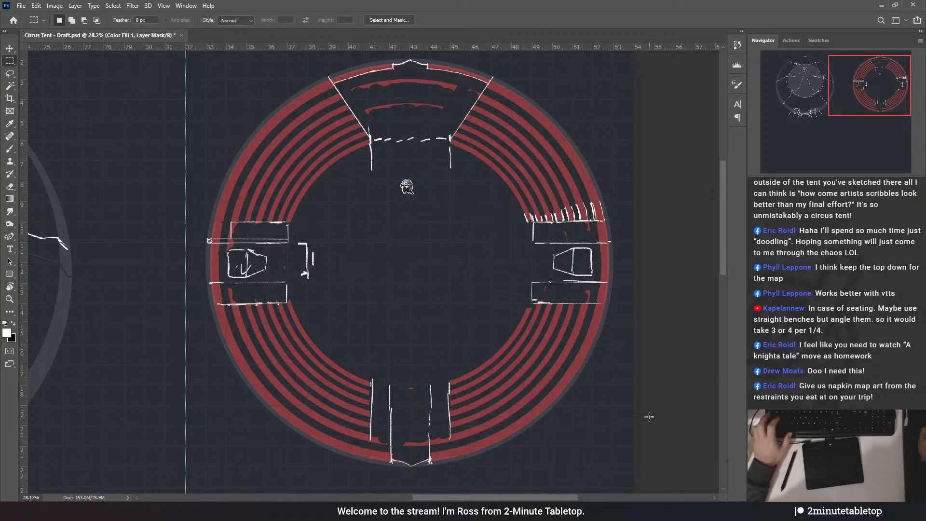
- Brush on the major form mask to hide the outermost red ring beside the upper box of the left entrance
scroll(650, 417, down, 3)
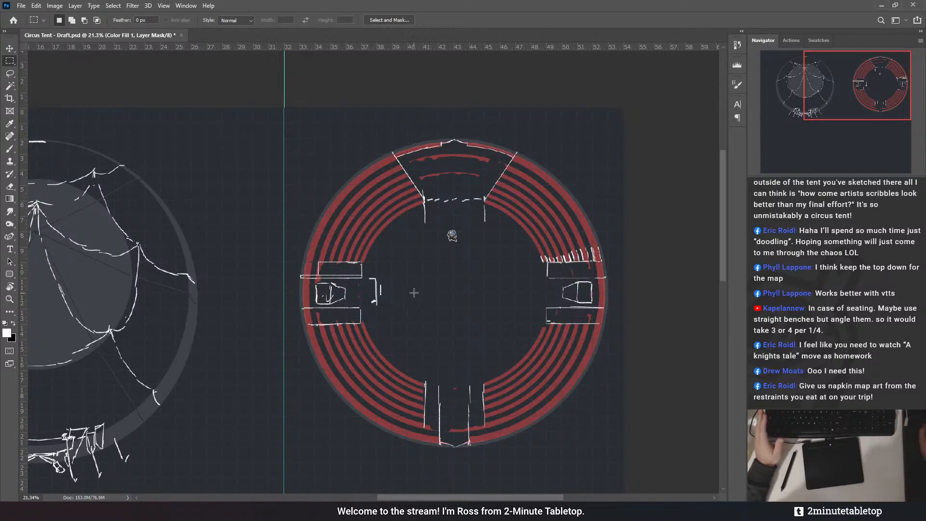
scroll(414, 293, up, 3)
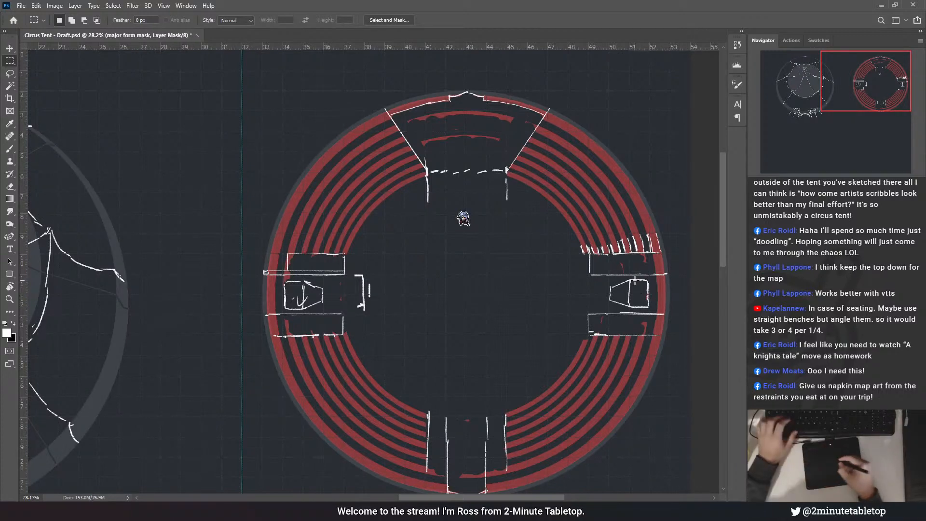
drag(464, 219, 424, 200)
key(b)
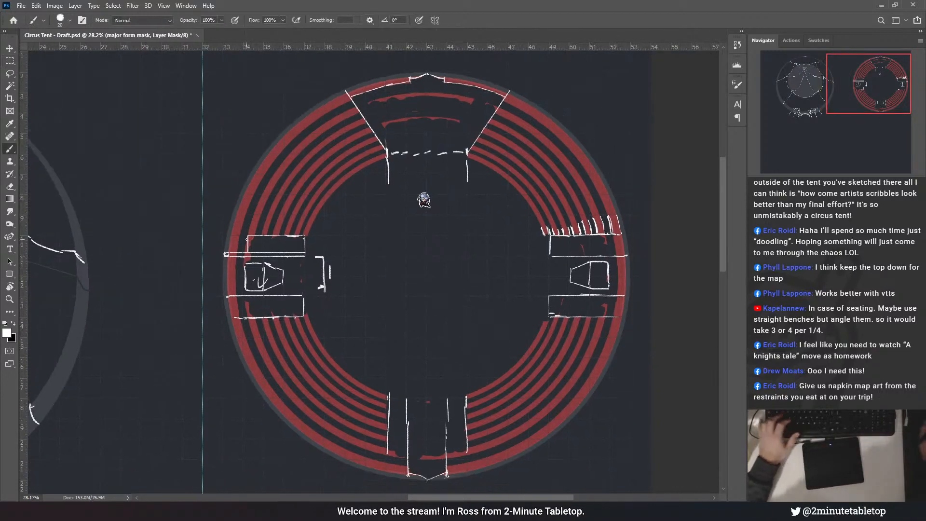
scroll(283, 237, up, 3)
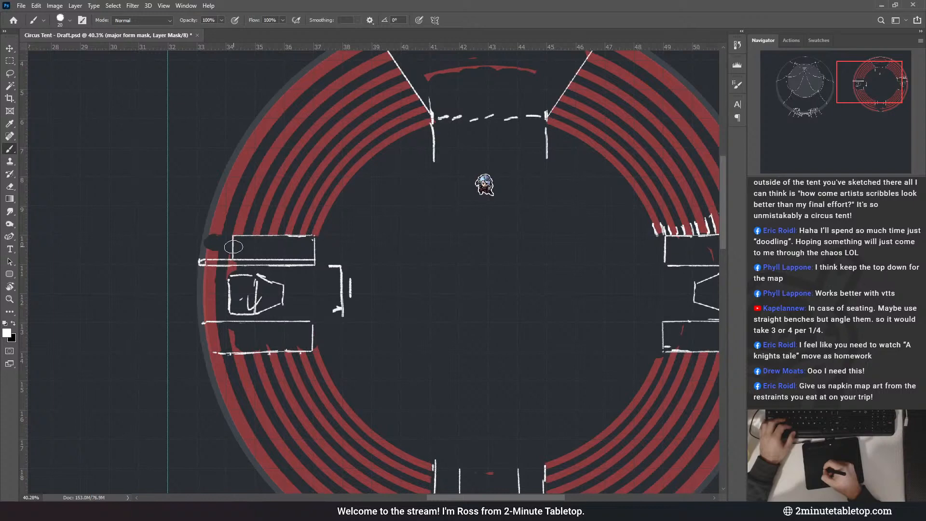
drag(210, 270, 208, 269)
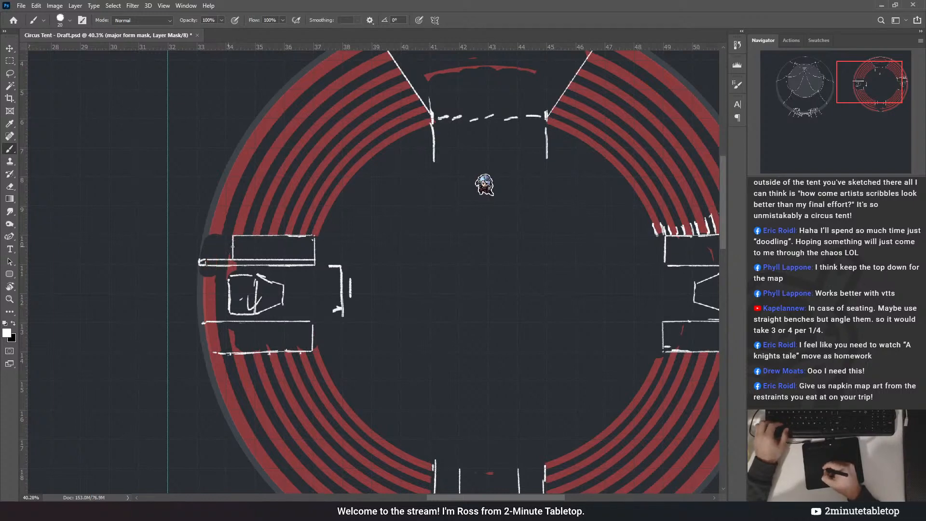
scroll(485, 185, down, 3)
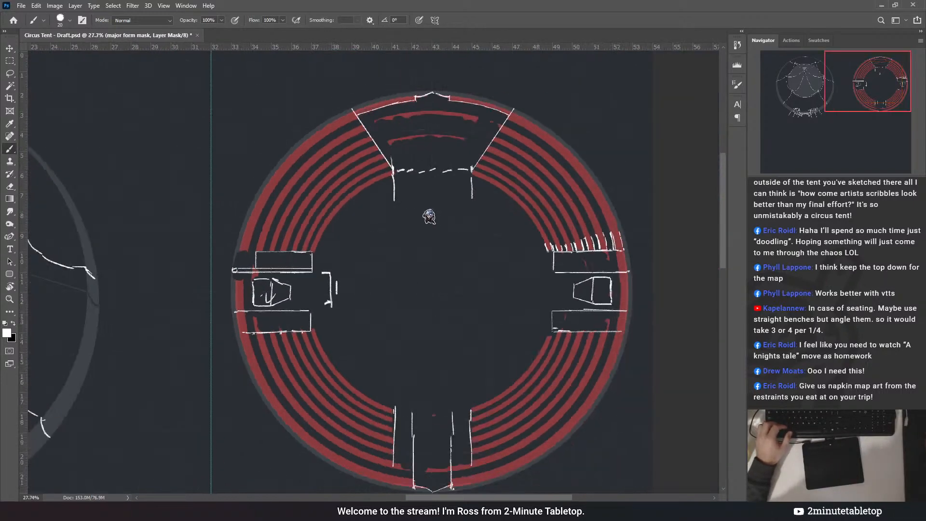
key(ctrl+2)
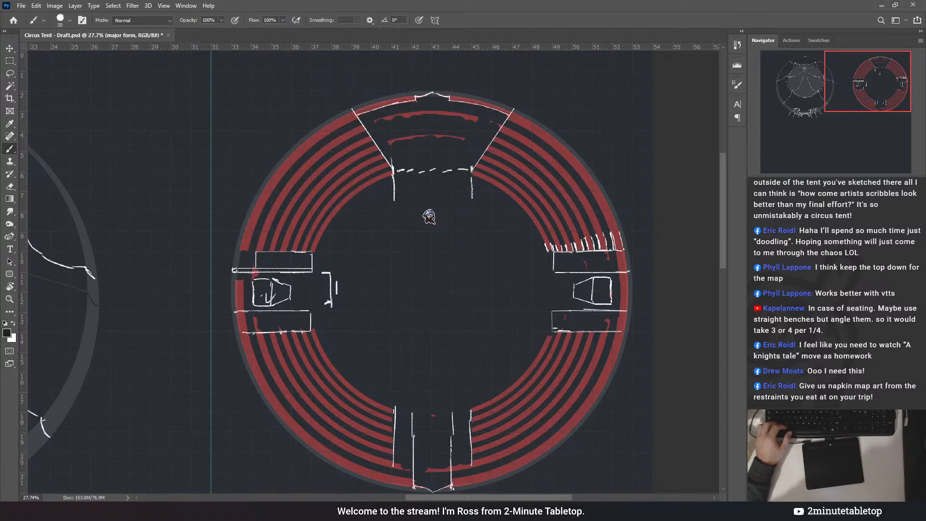
key(ctrl+backslash)
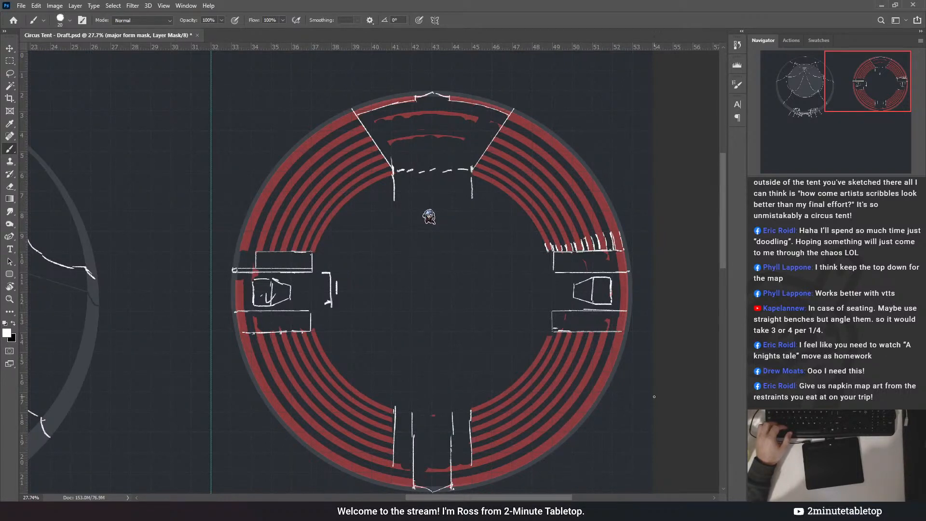
scroll(241, 256, up, 3)
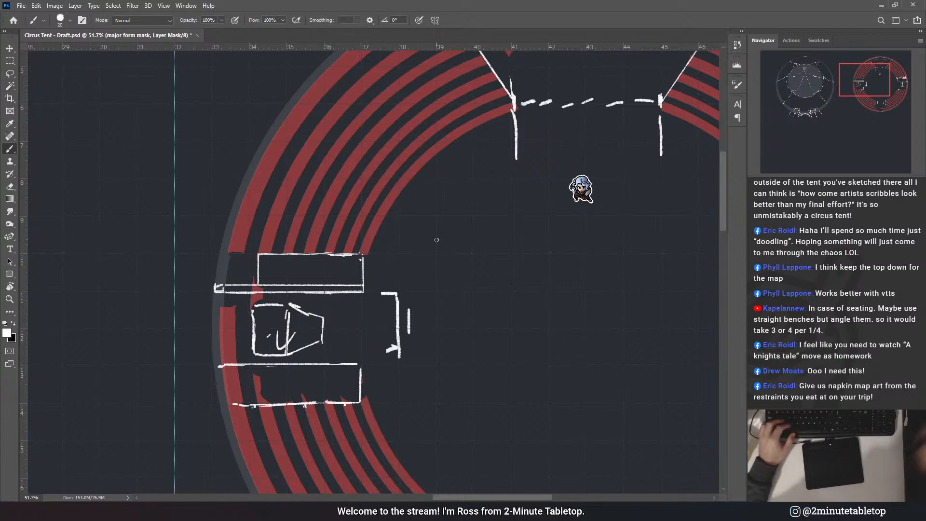
scroll(204, 223, down, 5)
scroll(375, 192, up, 2)
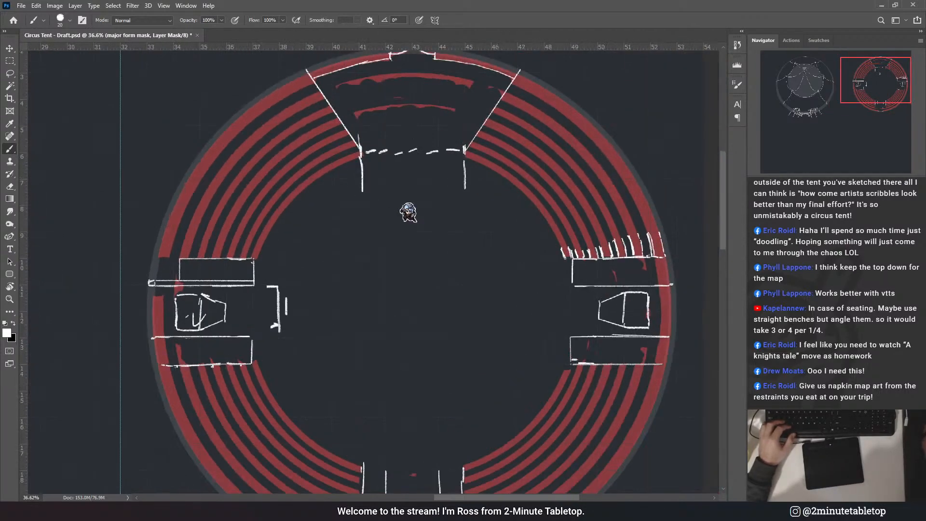
- Save the draft and fill a grey circle about 10 grid squares across at the arena's centre on the major form layer mask
key(alt+bracketleft)
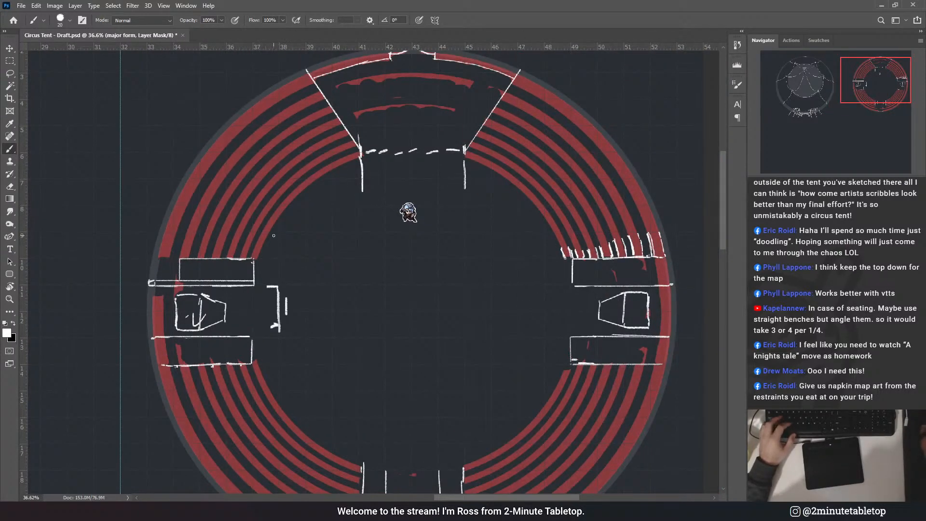
click(9, 61)
key(ctrl+s)
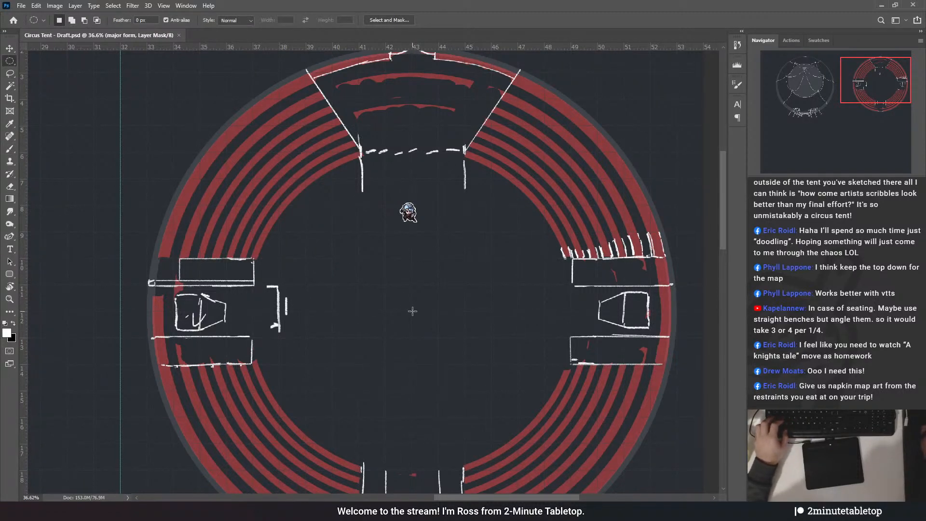
drag(413, 311, 570, 179)
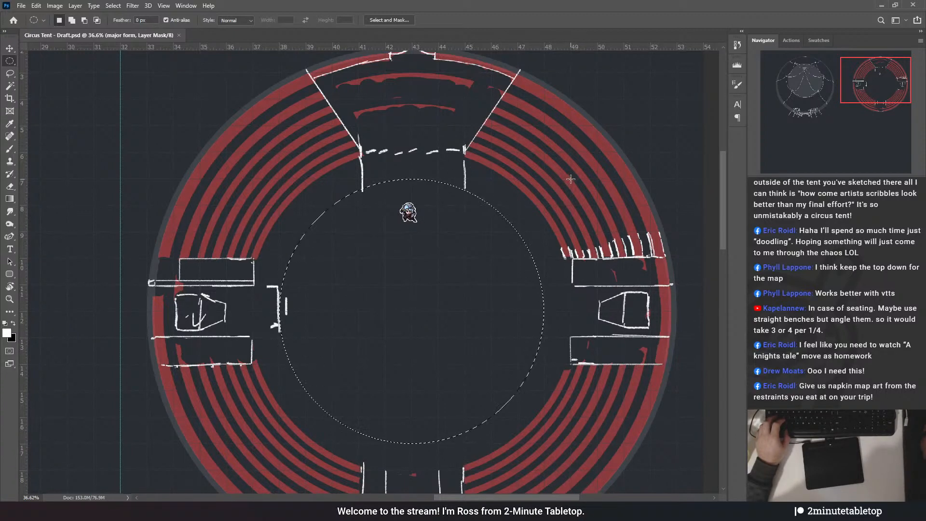
key(alt+BackSpace)
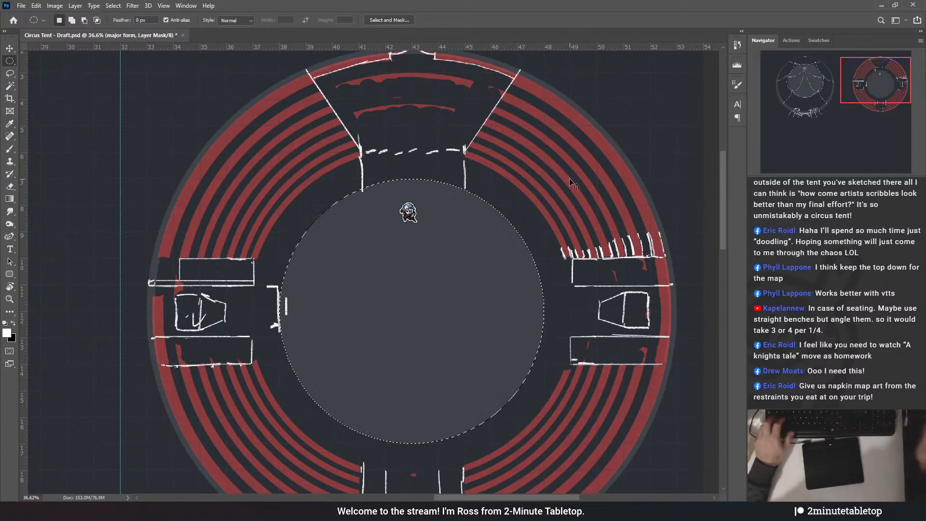
key(ctrl+d)
- Turn the grey arena circle into a thin ring by clearing its inside with a concentric circular selection
drag(411, 312, 548, 170)
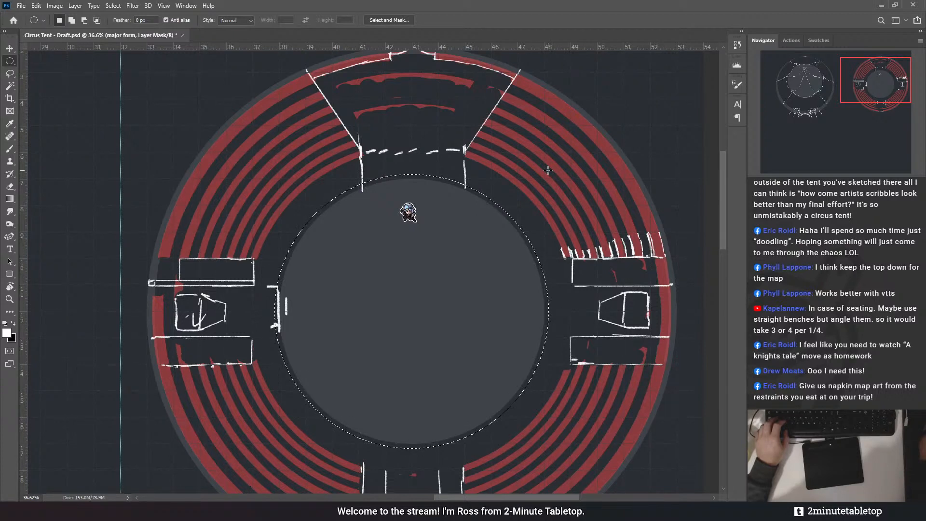
drag(548, 170, 546, 166)
key(Delete)
key(ctrl+d)
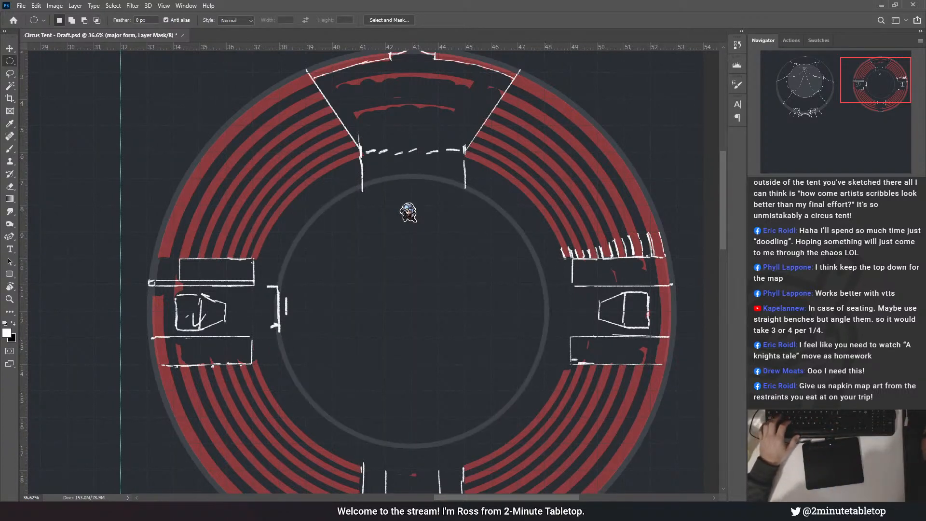
- Erase the sketched bracket in front of the left entrance on the sketch layer mask
key(alt+bracketright)
key(e)
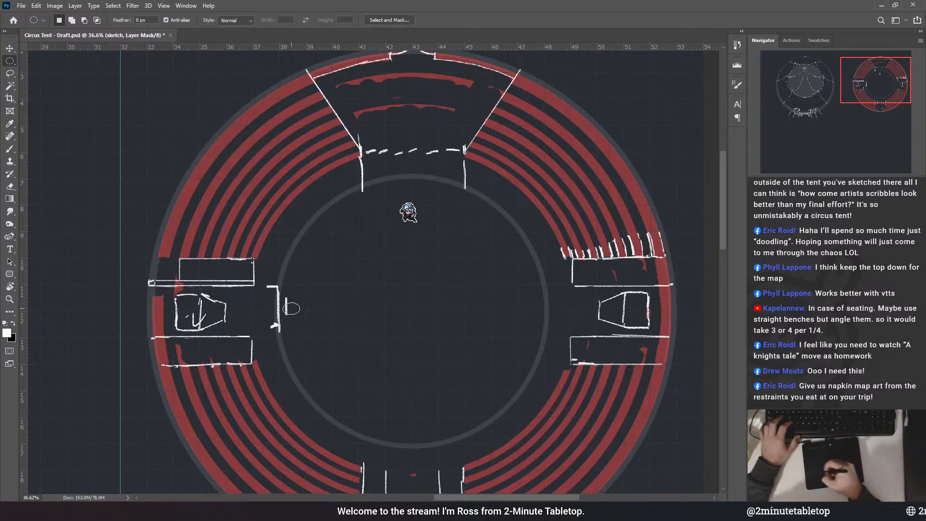
drag(276, 327, 273, 289)
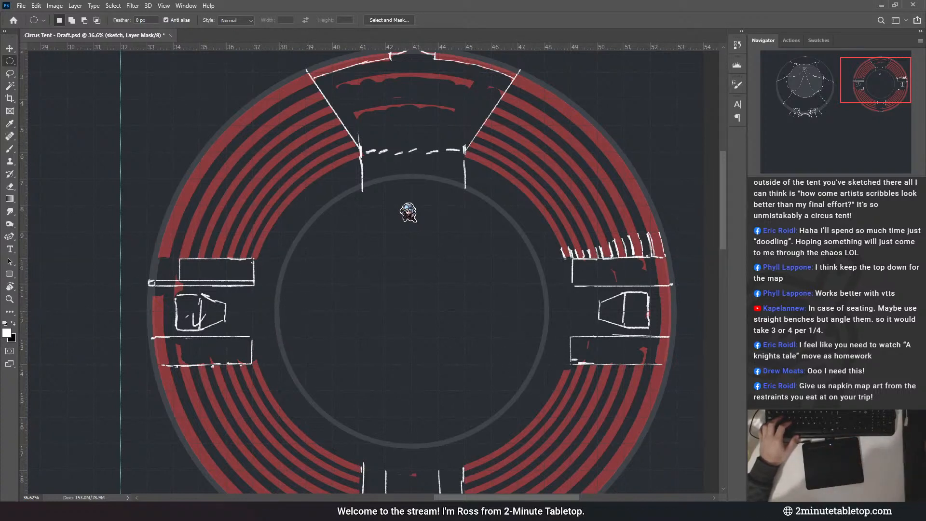
- Brush away the red ring leftovers around the boxes of the left and right entrances on the major form mask
key(alt+bracketleft)
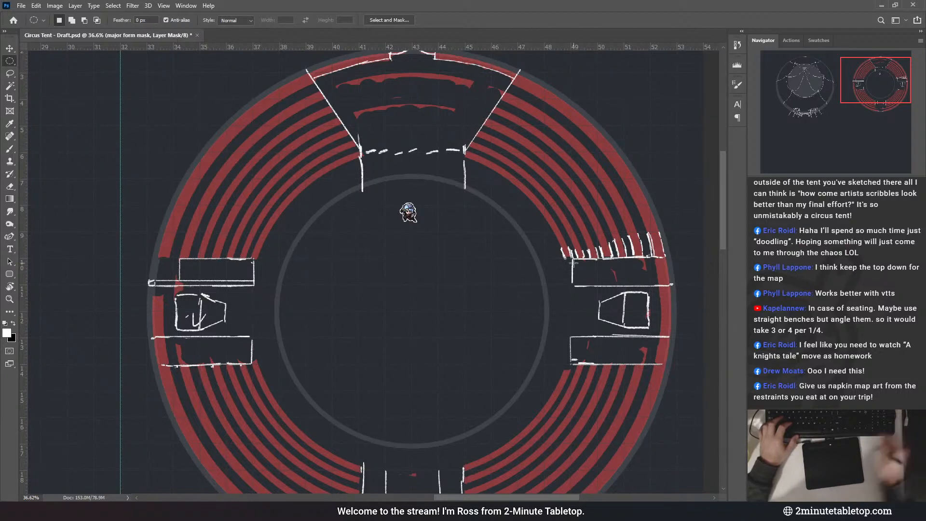
drag(271, 274, 318, 208)
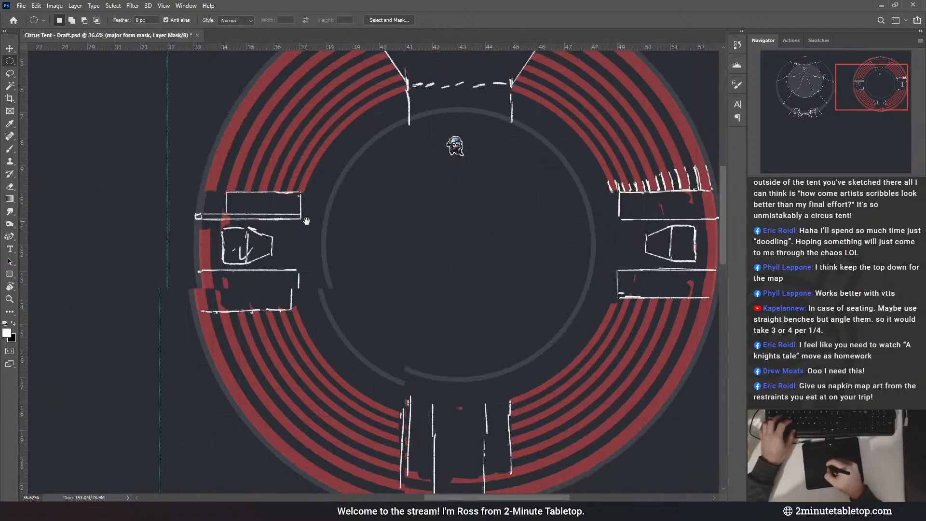
mouse_move(208, 262)
mouse_down()
mouse_move(209, 285)
mouse_move(225, 284)
mouse_up()
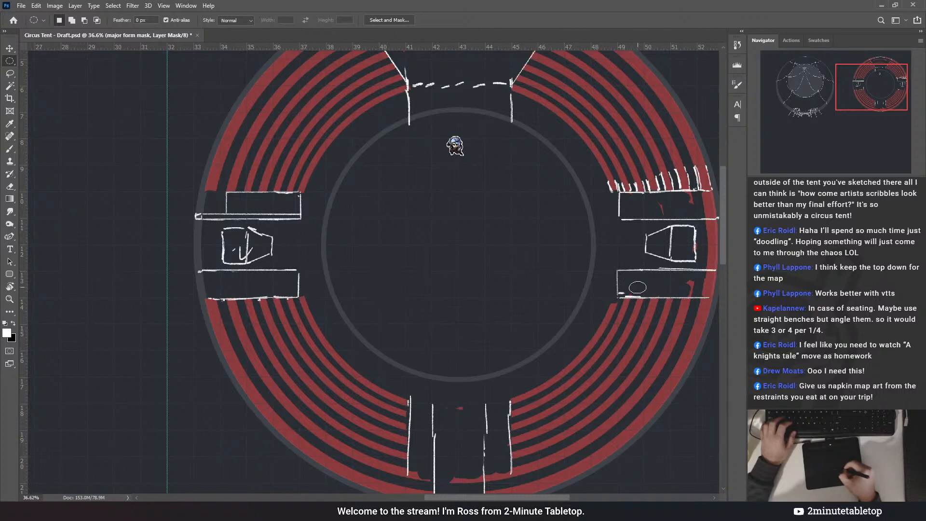
key(b)
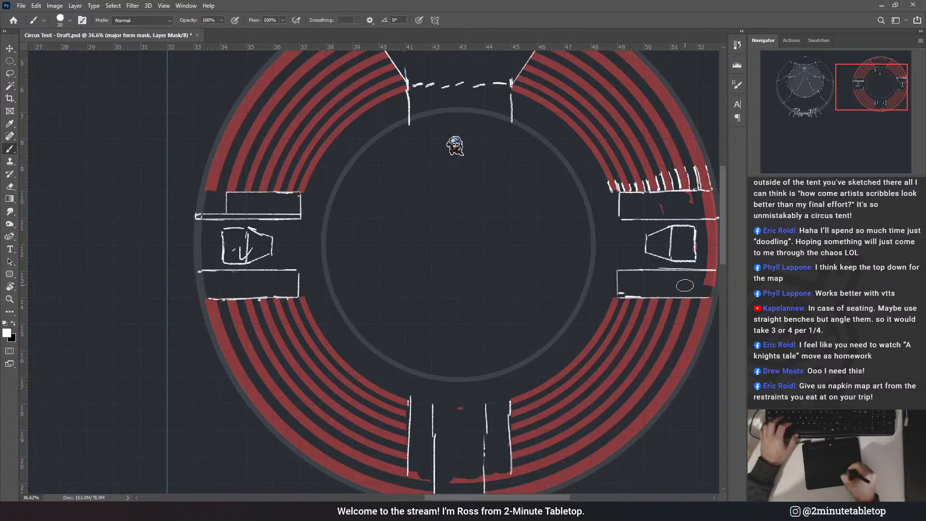
drag(685, 286, 586, 320)
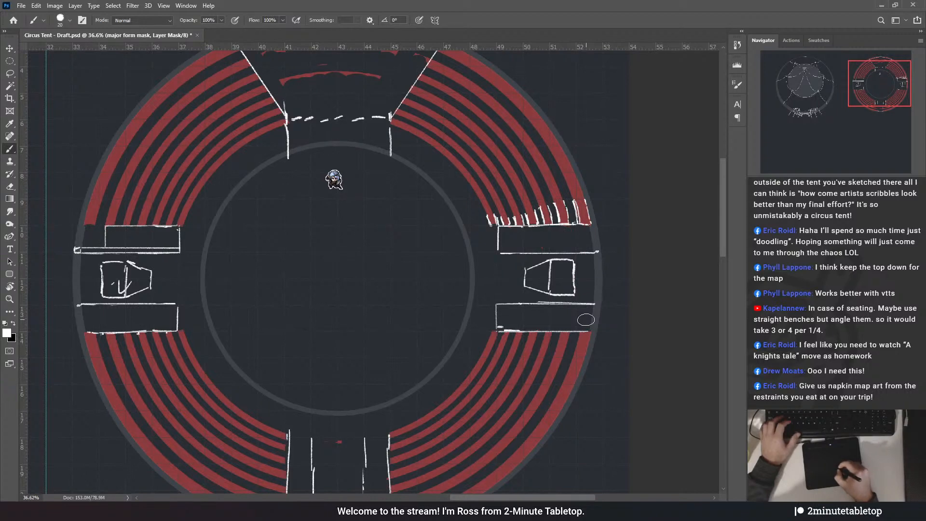
- Brush away the red ring leftovers inside the wedge-shaped area at the top of the tent
drag(401, 146, 442, 275)
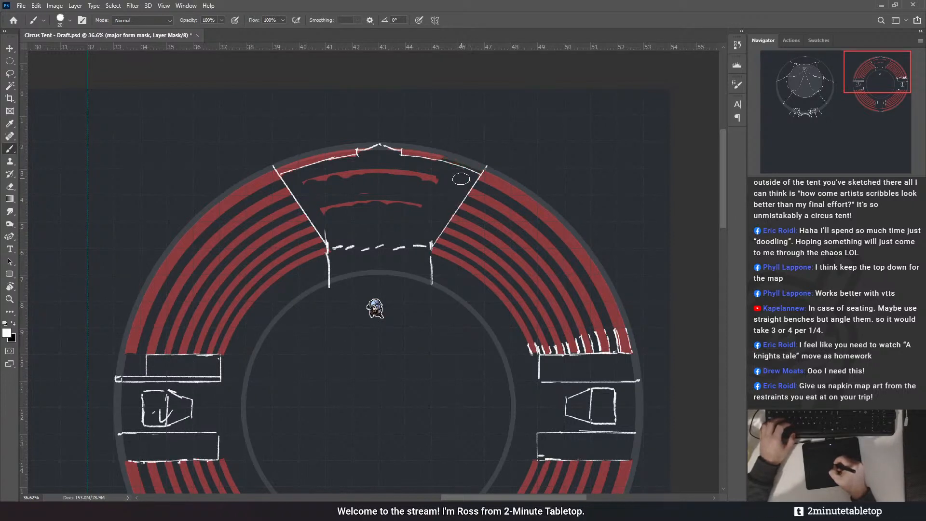
drag(364, 151, 297, 161)
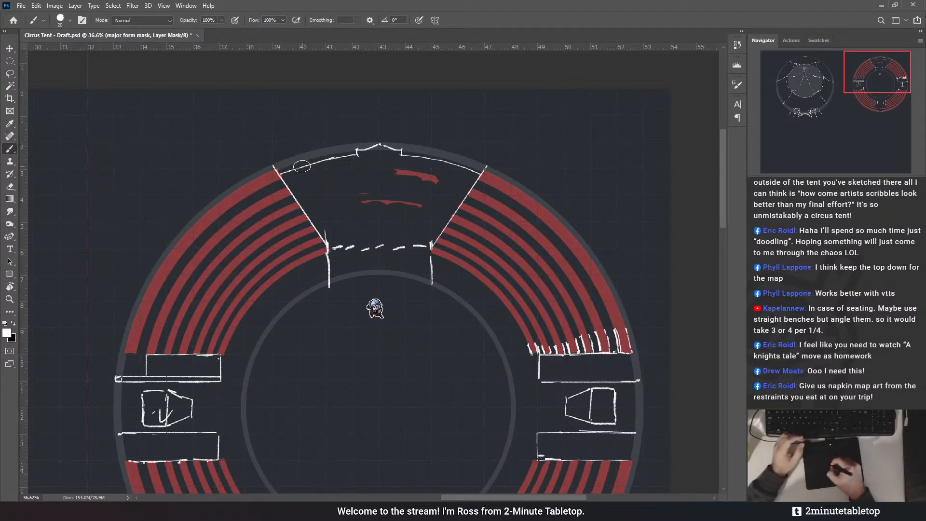
drag(396, 172, 436, 180)
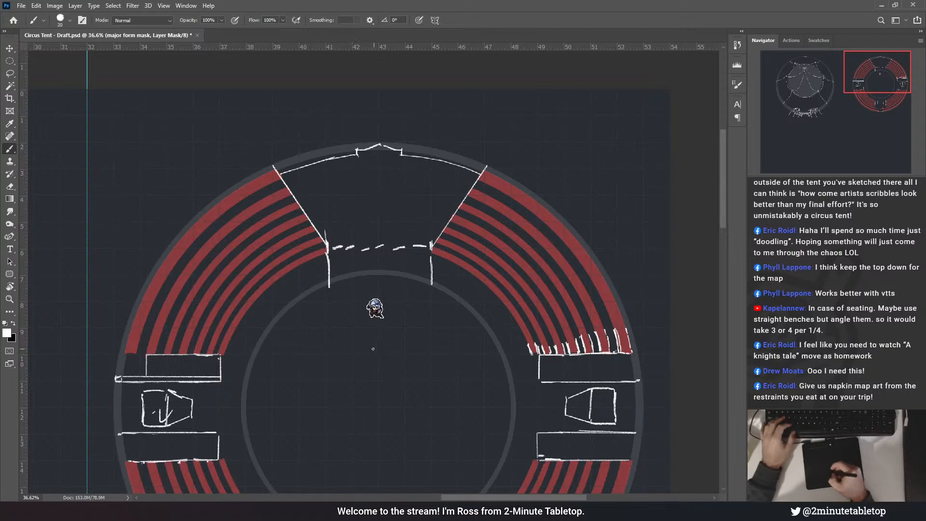
- Clear the red ring leftovers from the bottom entrance passage between the seating blocks
mouse_move(367, 324)
mouse_down()
mouse_move(395, 235)
mouse_move(405, 149)
mouse_up()
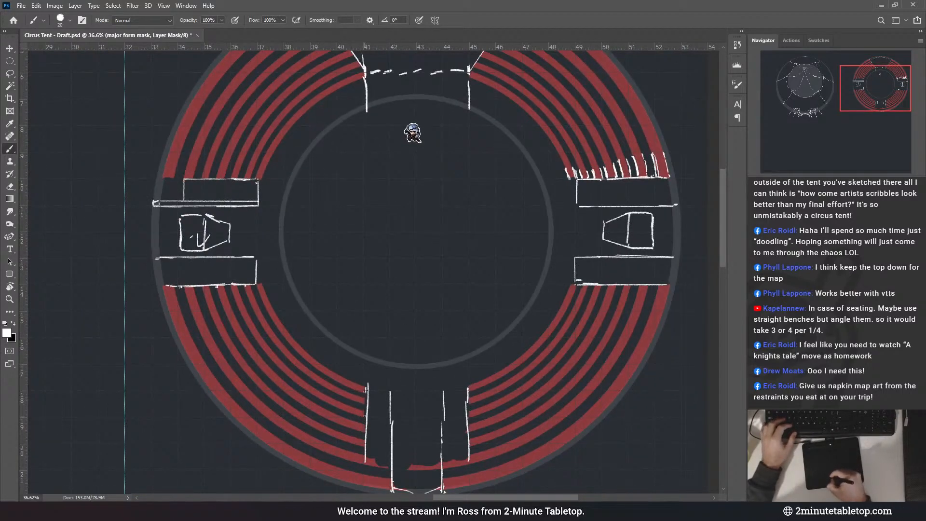
drag(411, 378, 397, 288)
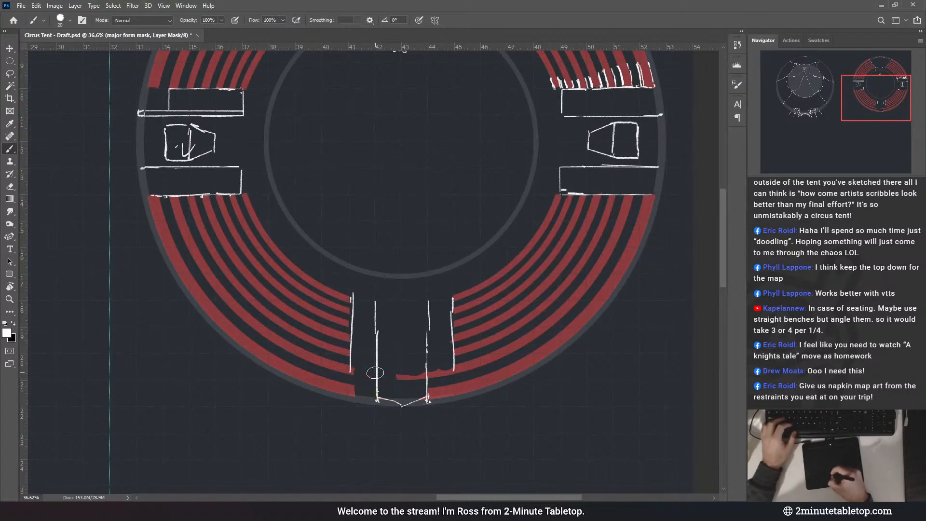
drag(398, 375, 430, 377)
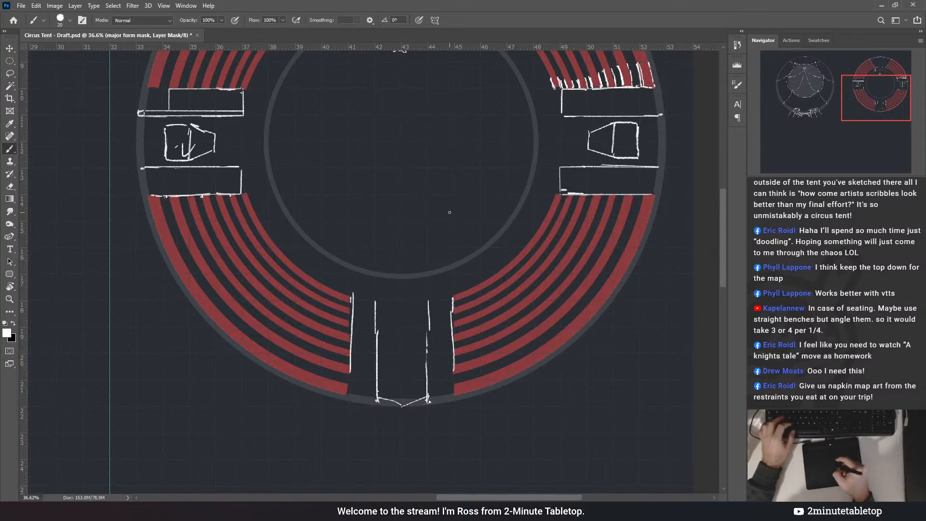
- Inspect the seating rings and entrances around the whole circus floor plan
key(space)
drag(409, 188, 461, 287)
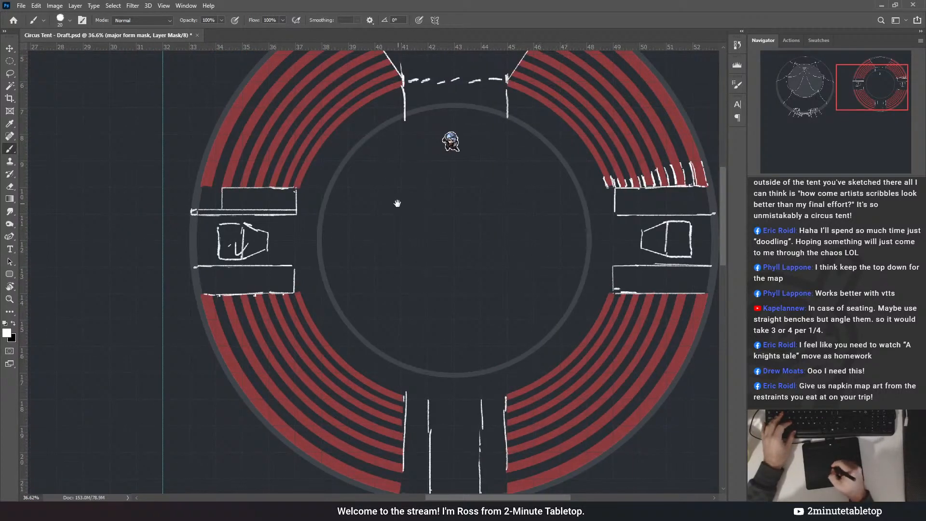
drag(269, 149, 370, 207)
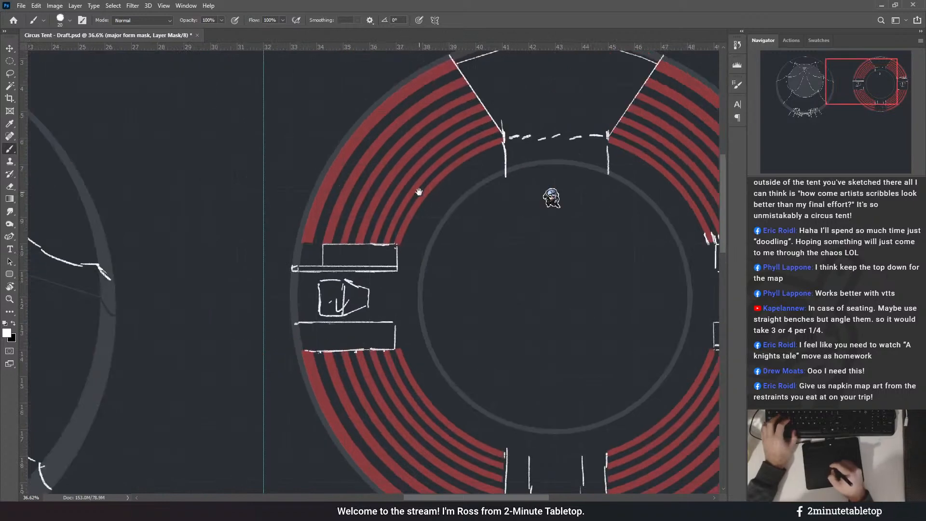
drag(391, 280, 465, 343)
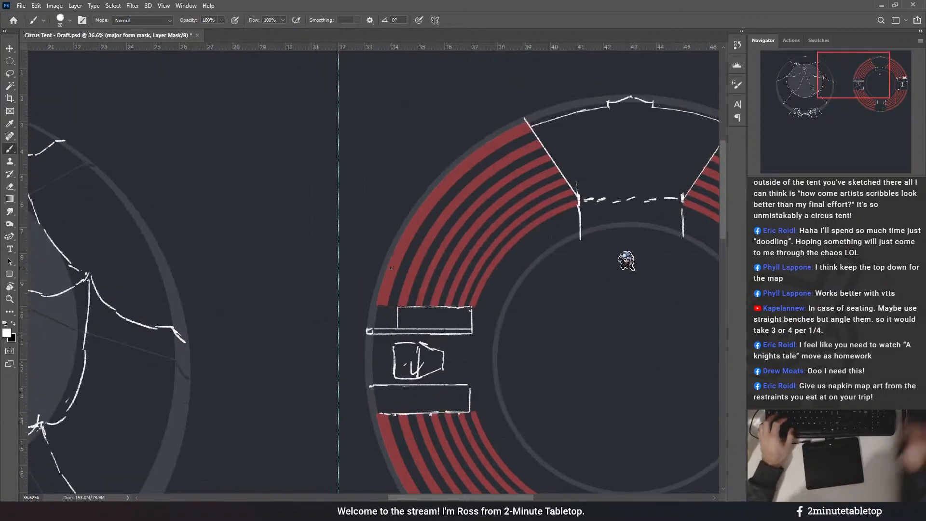
scroll(343, 248, down, 5)
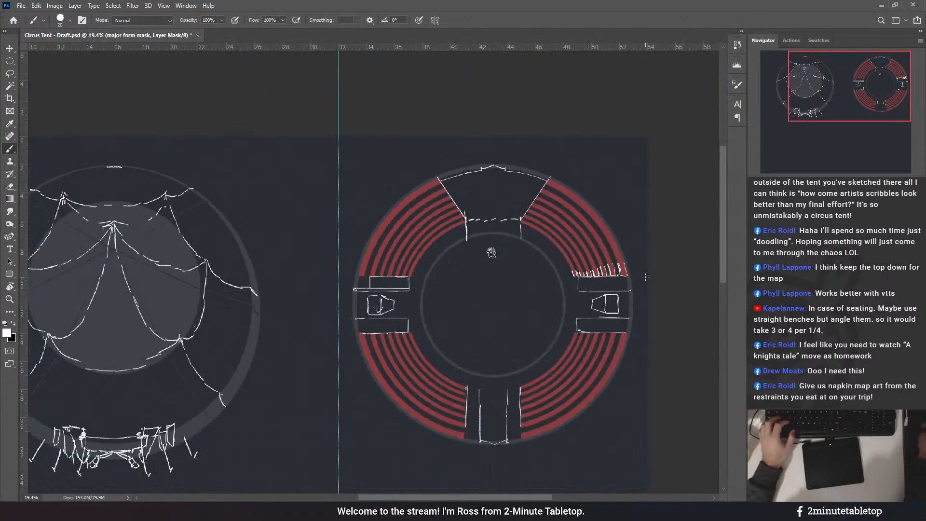
scroll(646, 277, up, 2)
scroll(636, 276, up, 7)
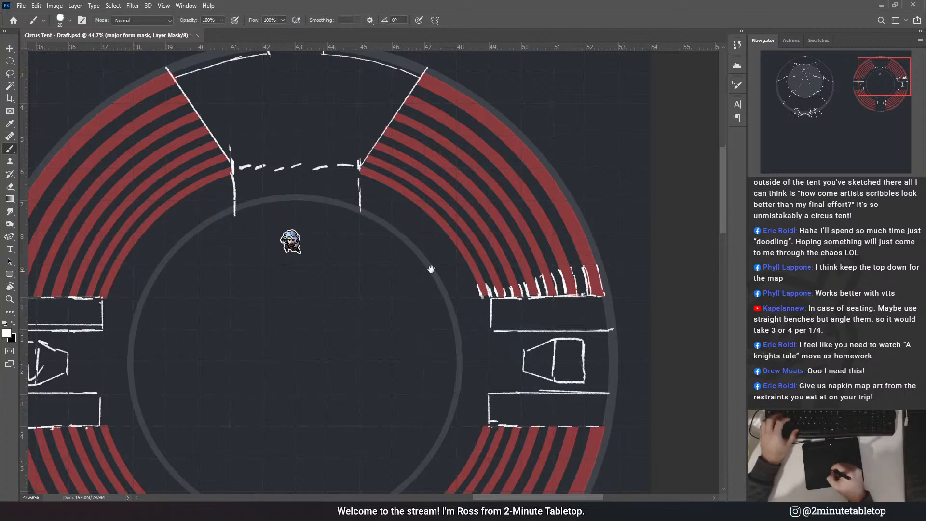
drag(431, 269, 419, 224)
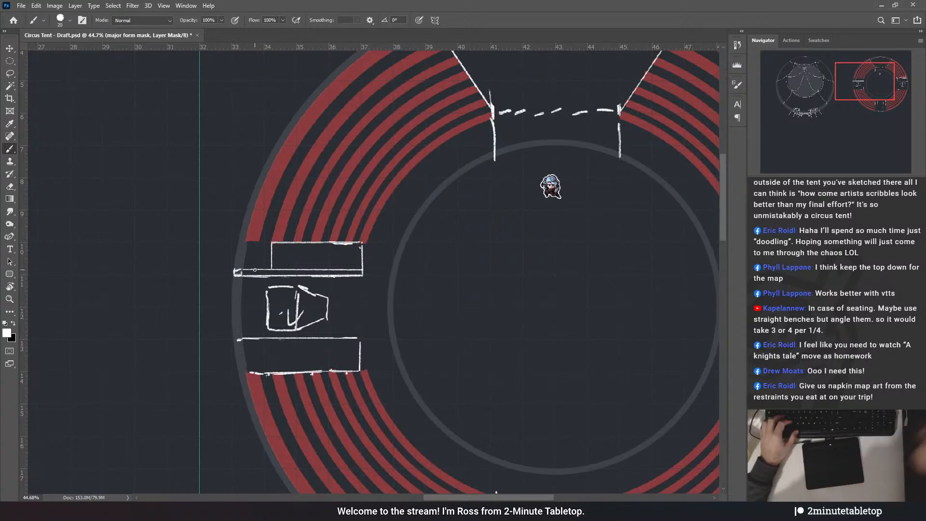
- Select the upper box of the left entrance with a rectangular marquee, including the long bar along its lower edge
click(10, 62)
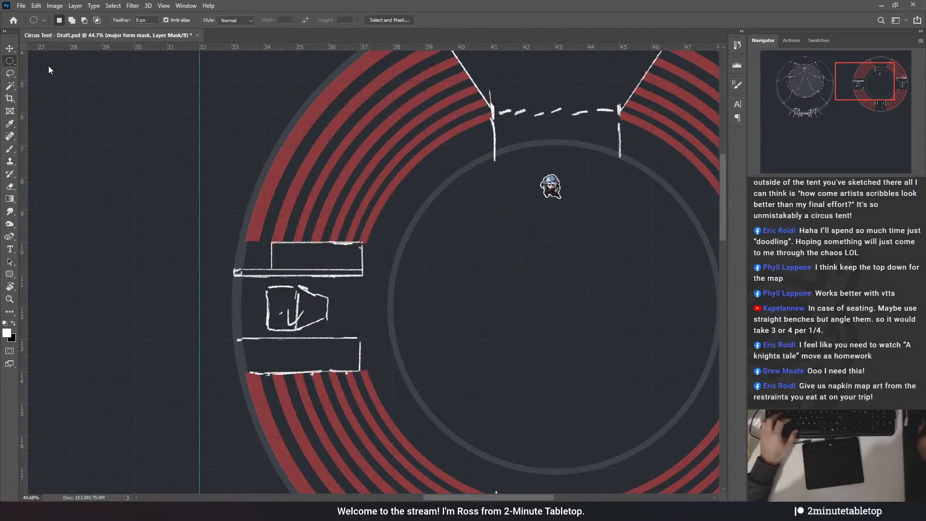
drag(230, 285, 374, 265)
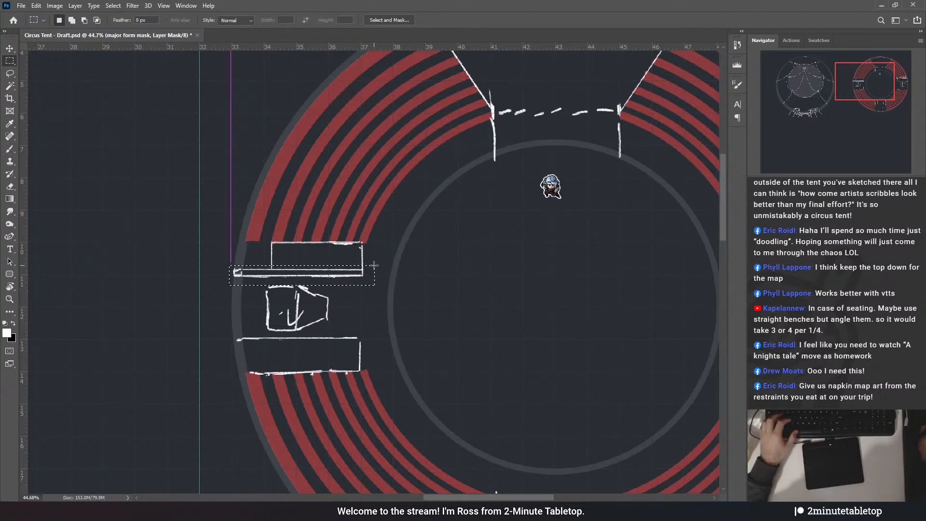
key(ctrl+d)
drag(219, 234, 370, 281)
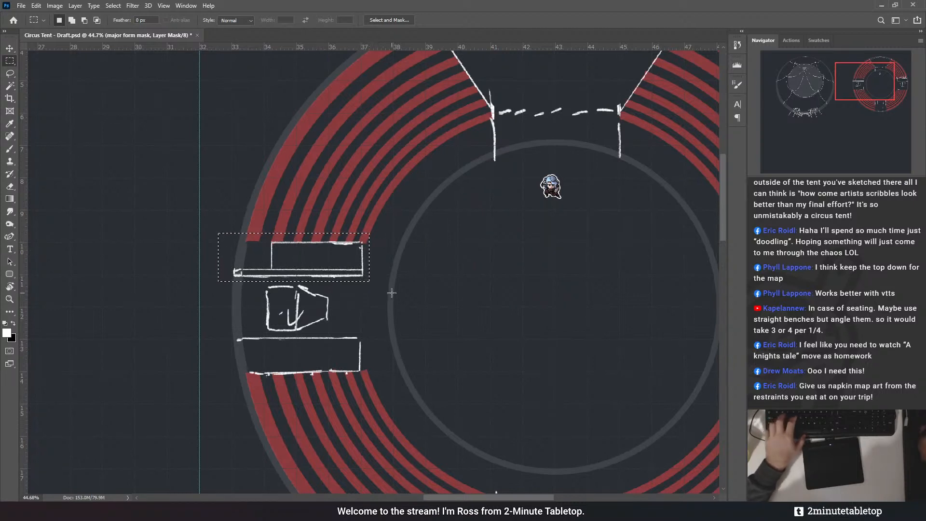
key(ctrl+t)
scroll(309, 214, up, 4)
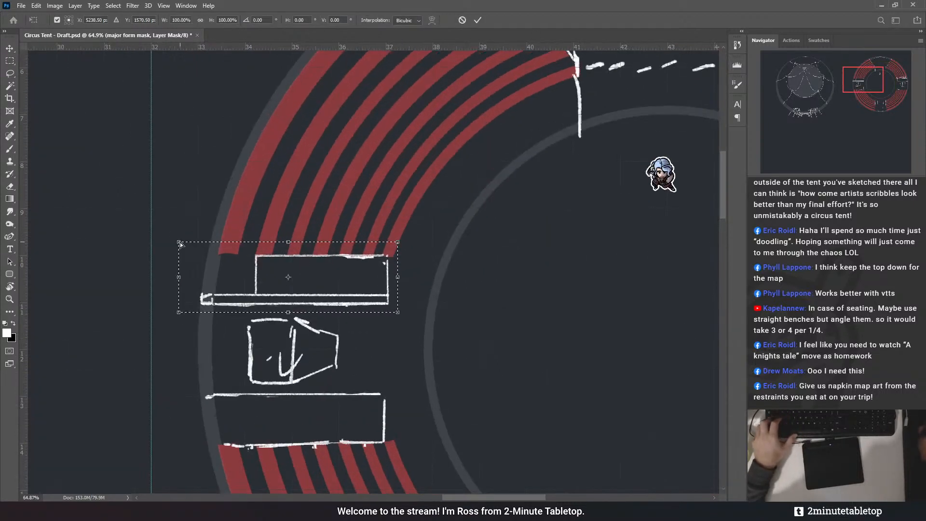
drag(180, 243, 182, 231)
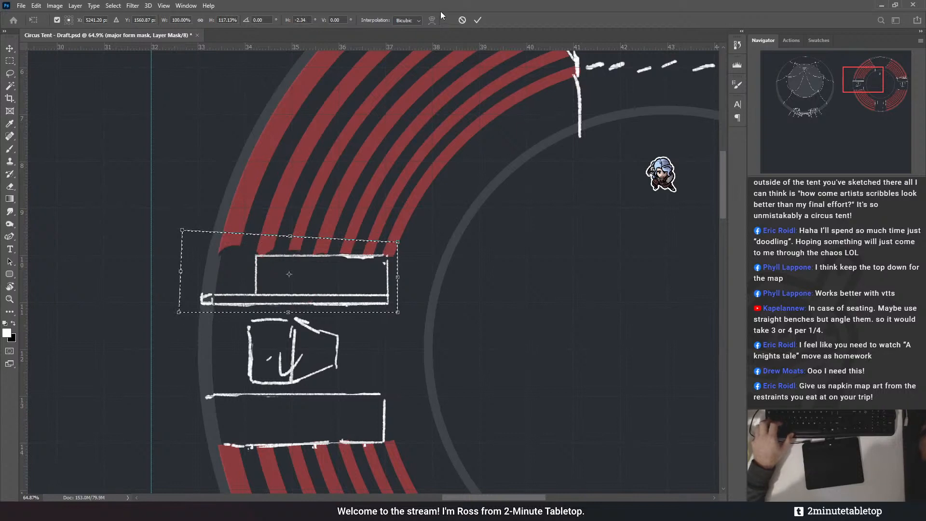
key(Escape)
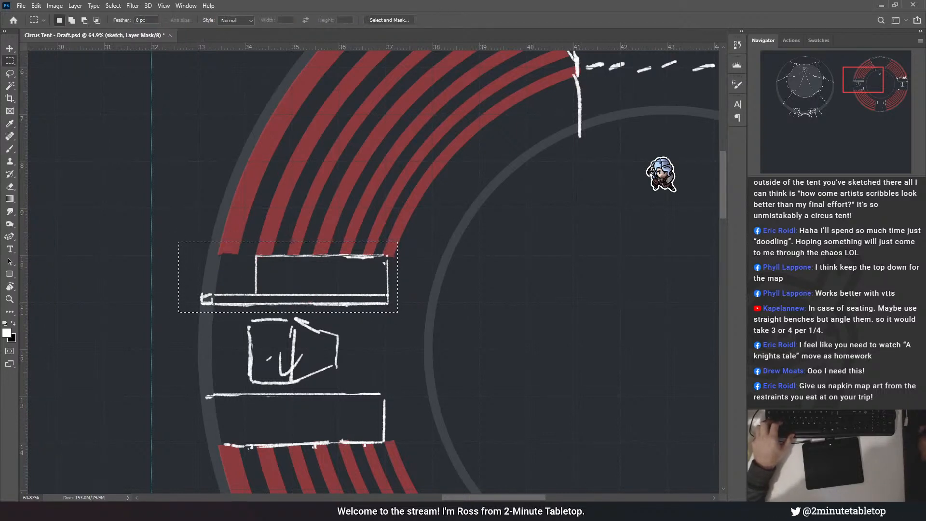
key(ctrl+t)
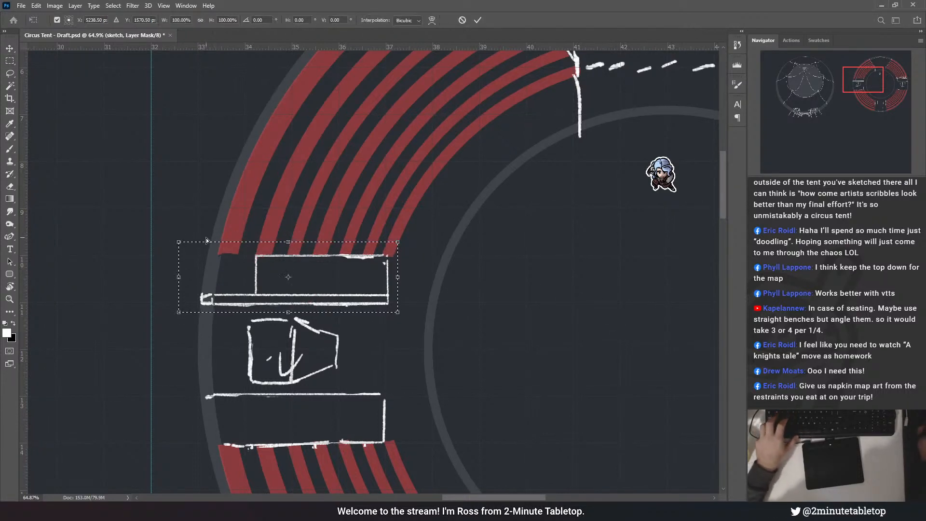
drag(179, 242, 180, 230)
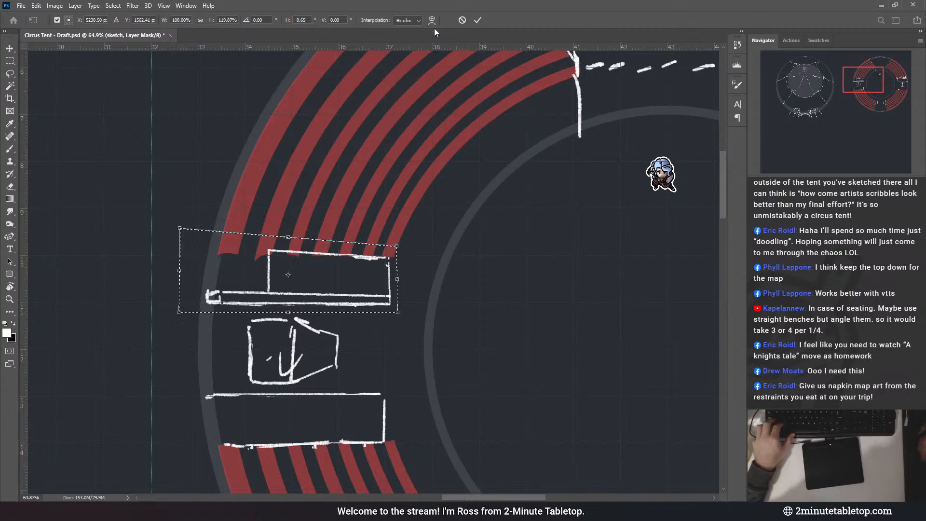
click(463, 20)
- Skew the selected upper box of the left entrance vertically by about 2.7° on the sketch layer mask, raising its outer end, and deselect
key(ctrl+t)
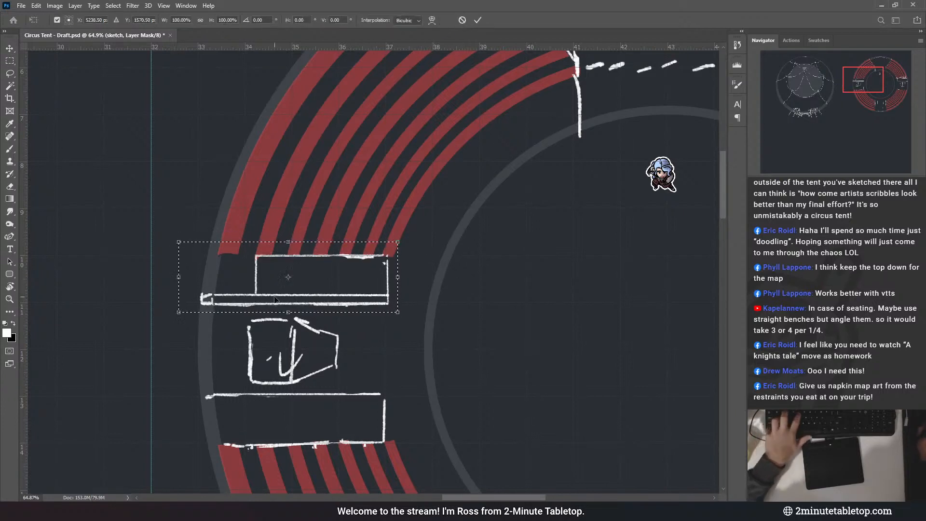
drag(179, 281, 181, 273)
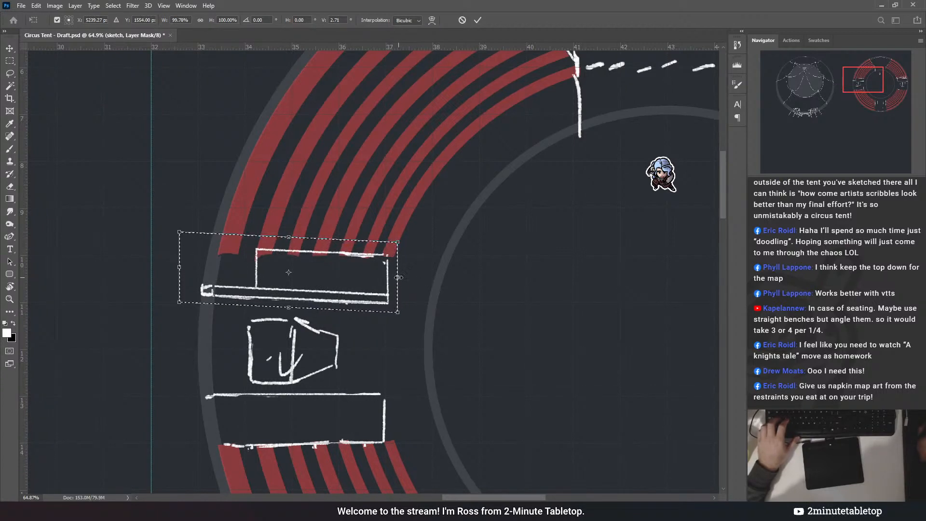
drag(399, 279, 398, 279)
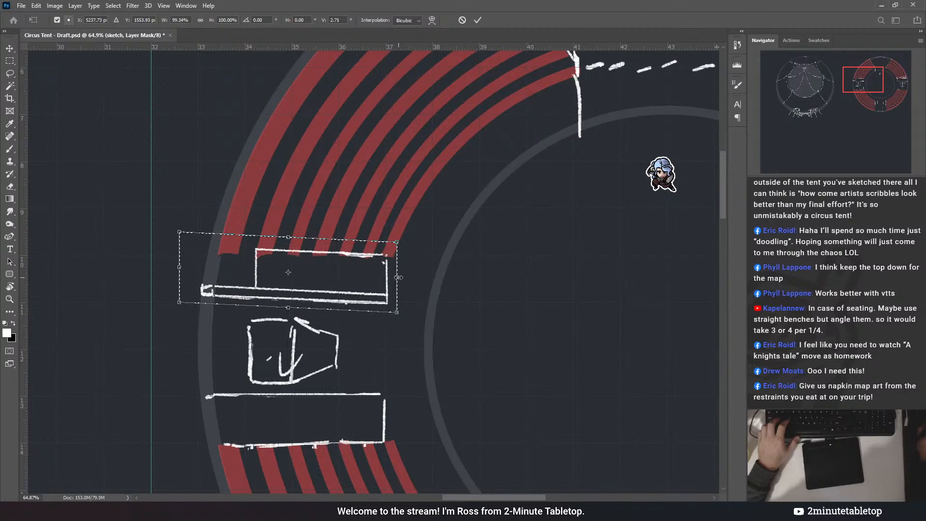
drag(397, 243, 395, 247)
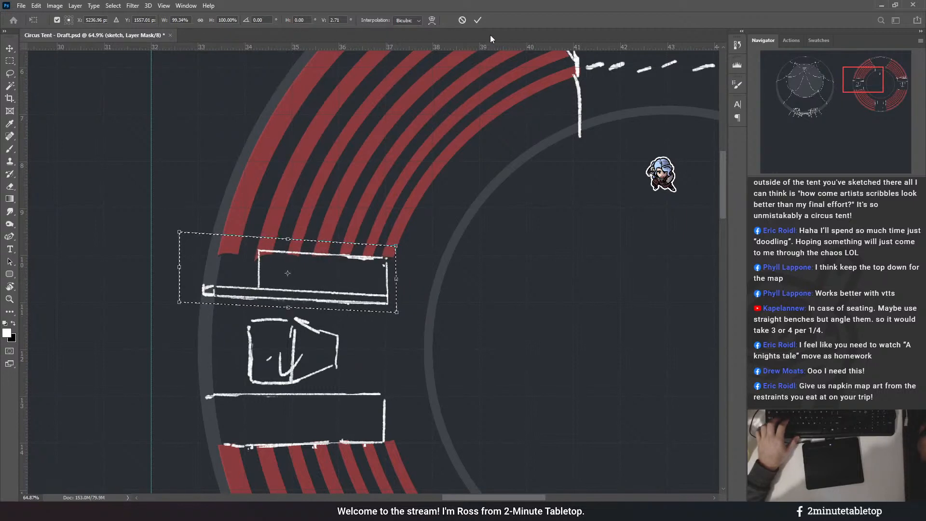
click(478, 20)
key(ctrl+d)
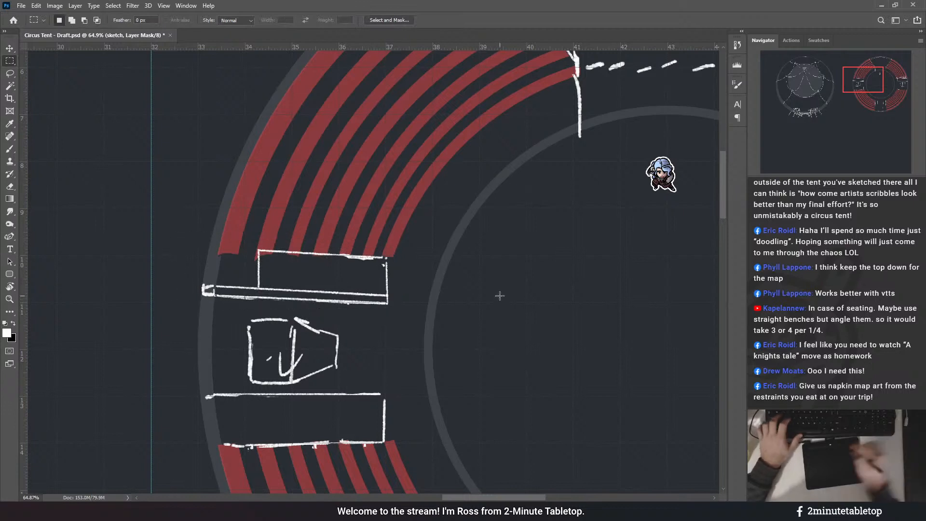
- Touch up the outer end of the skewed bar at the left entrance with short white sketch strokes
key(b)
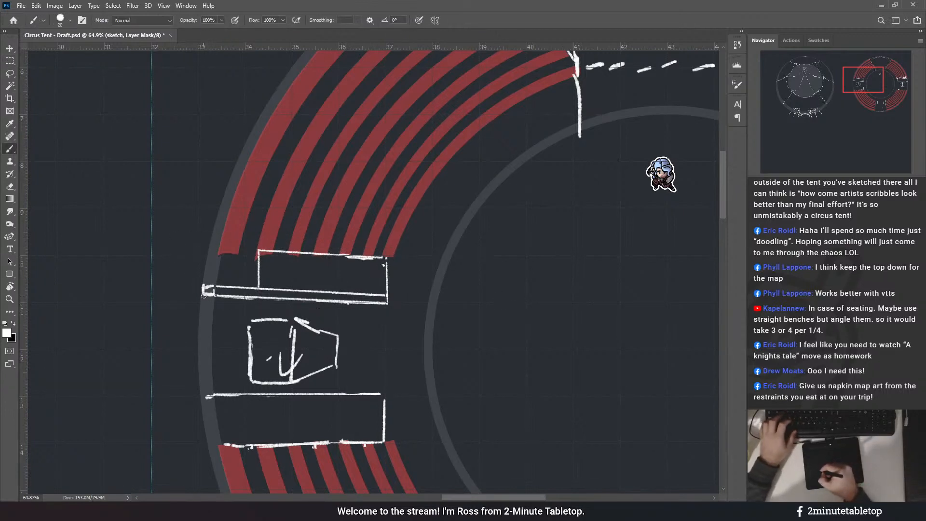
drag(203, 296, 215, 301)
key(ctrl+z)
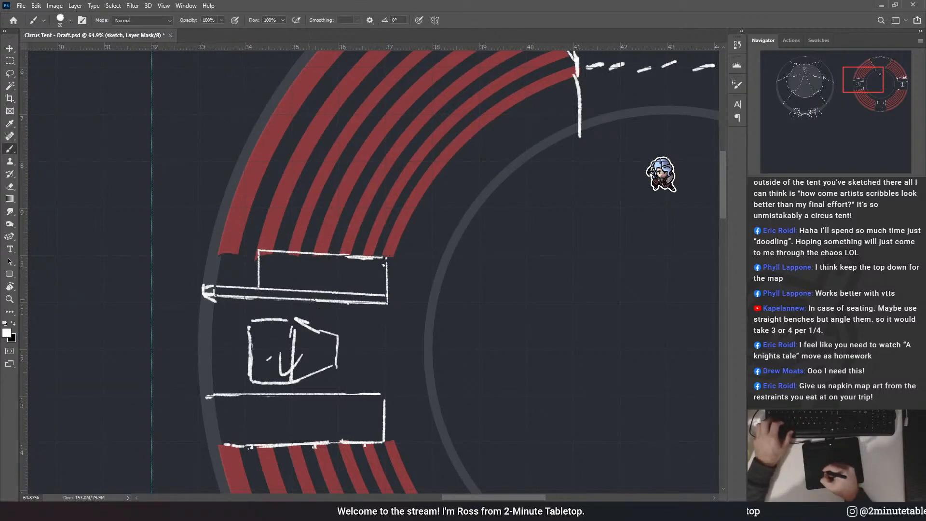
shift+click(363, 303)
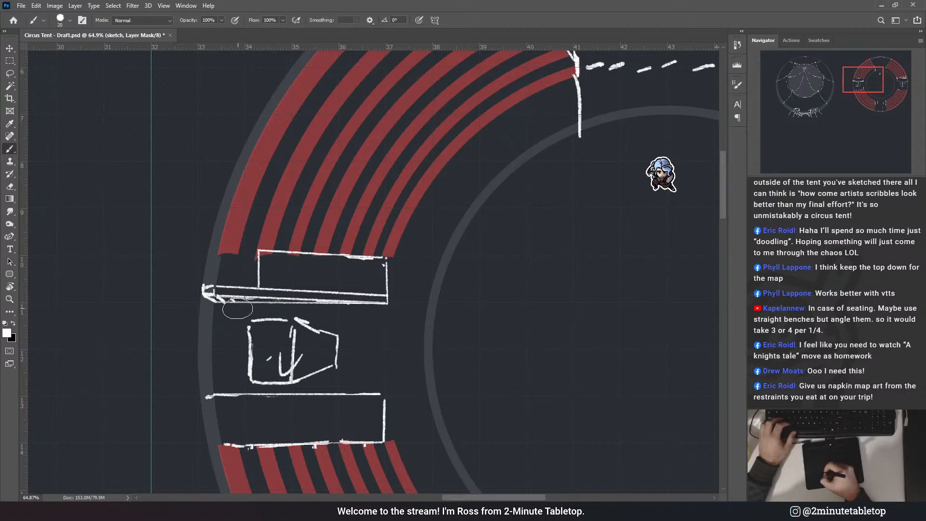
key(x)
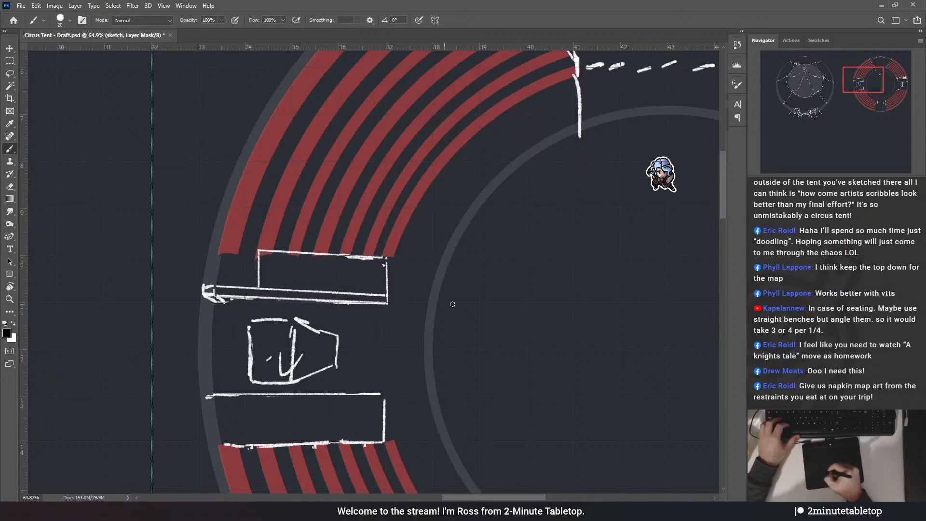
drag(447, 190, 443, 226)
drag(473, 261, 421, 266)
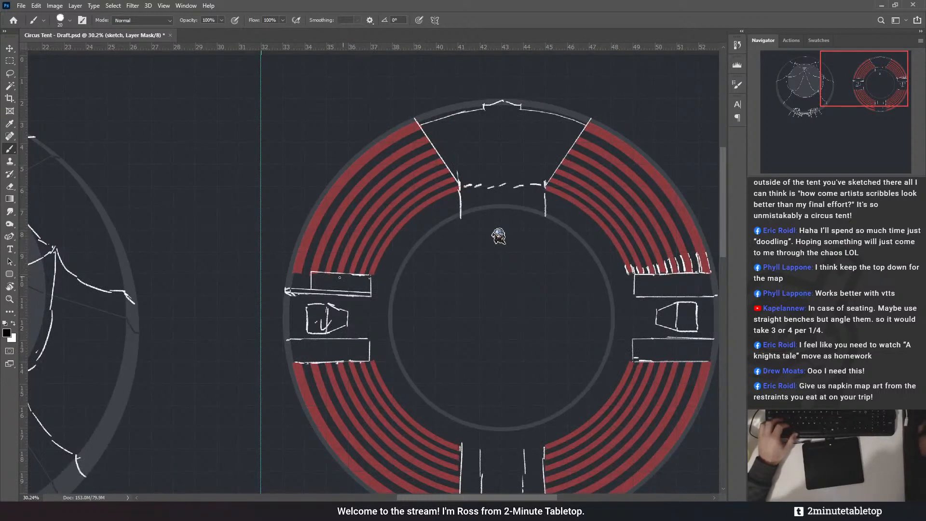
- Inspect the left entrance's skewed box, the seating rings above it and the top entrance
drag(499, 236, 645, 198)
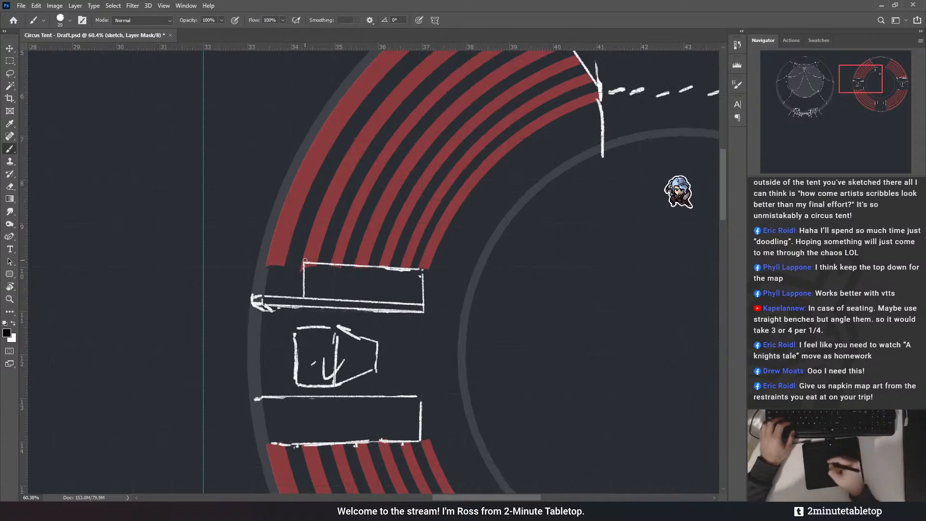
scroll(432, 281, up, 2)
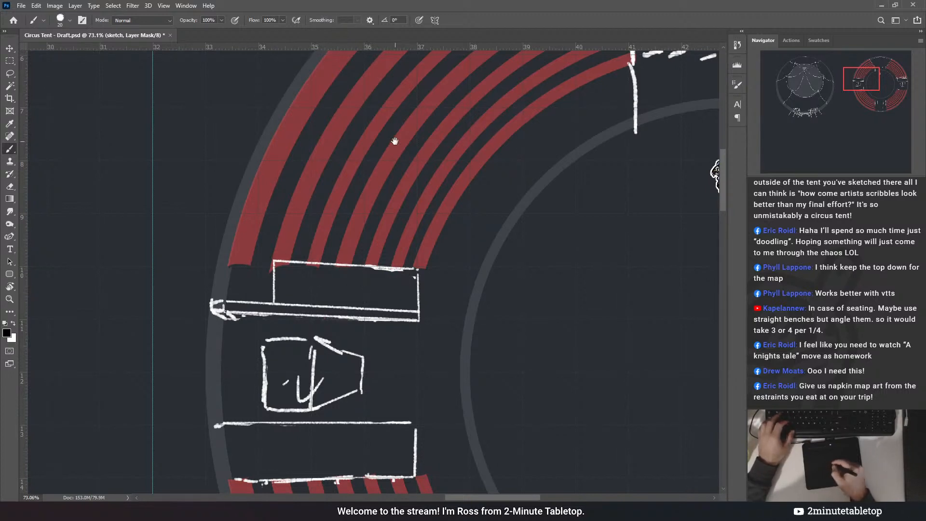
drag(395, 141, 379, 113)
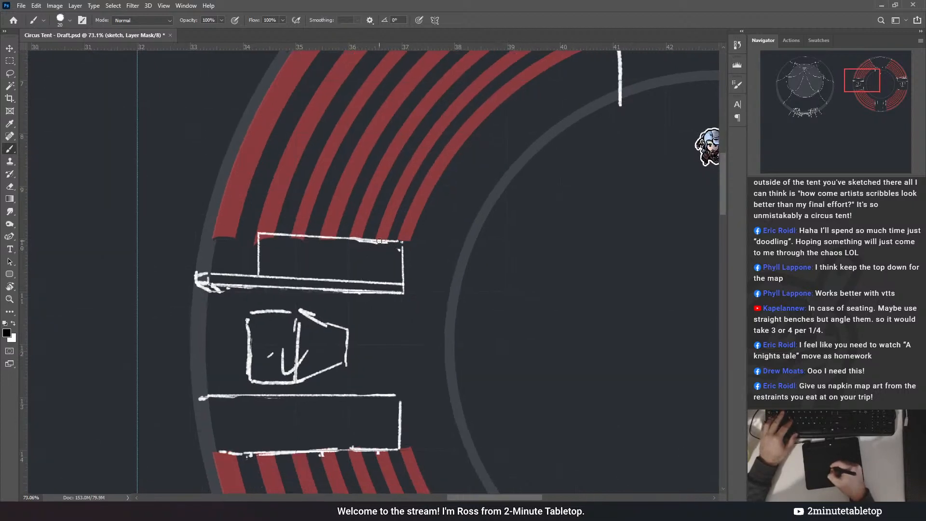
drag(379, 189, 374, 212)
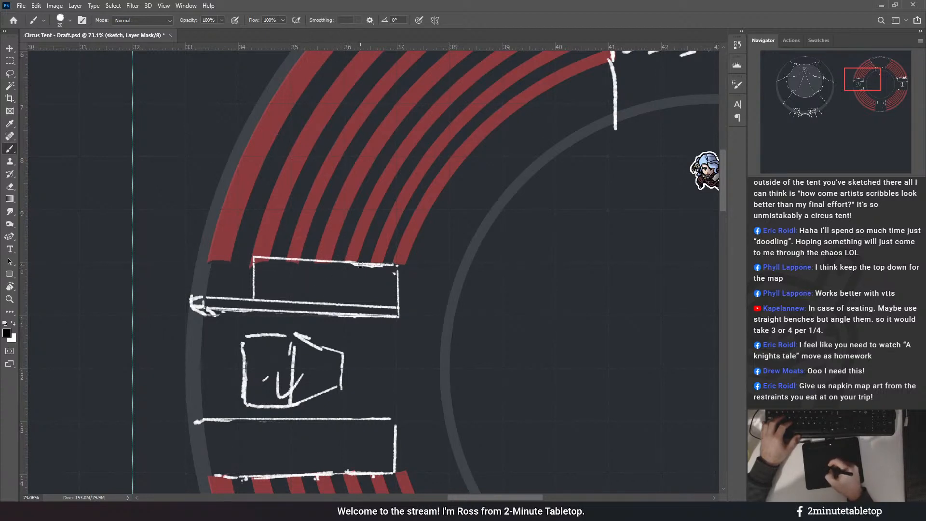
scroll(233, 343, down, 1)
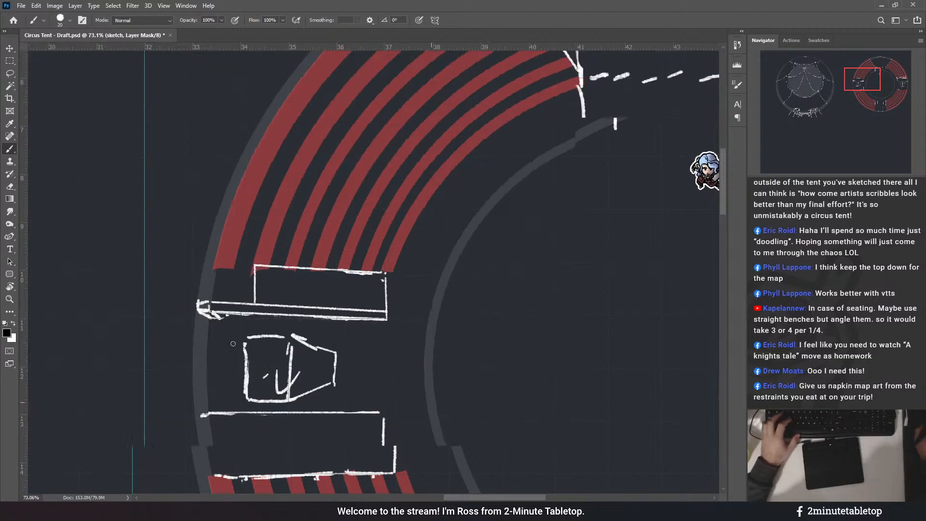
scroll(233, 343, down, 3)
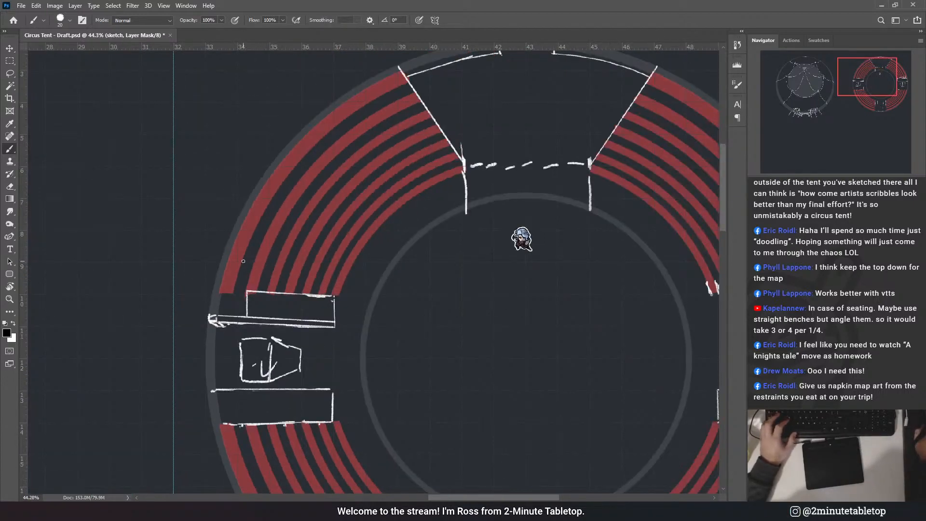
scroll(243, 261, down, 2)
scroll(578, 101, up, 3)
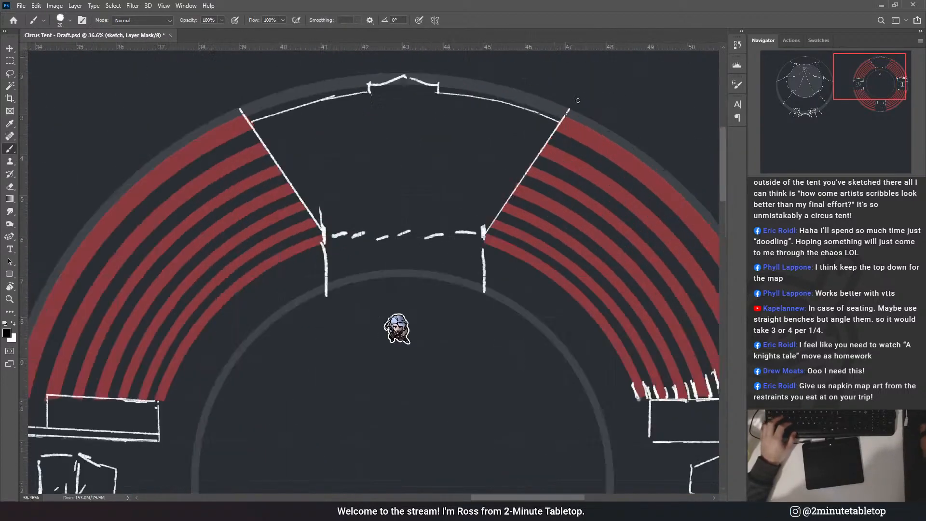
scroll(578, 100, up, 1)
drag(293, 154, 357, 182)
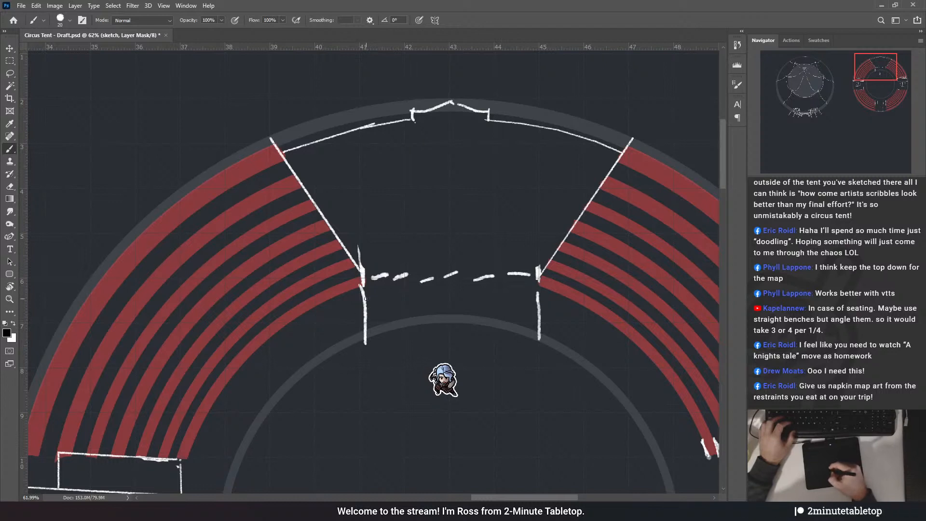
- Erase the left wall of the top entrance passage and redraw it as two parallel vertical lines ending at the arena ring
drag(420, 245, 448, 174)
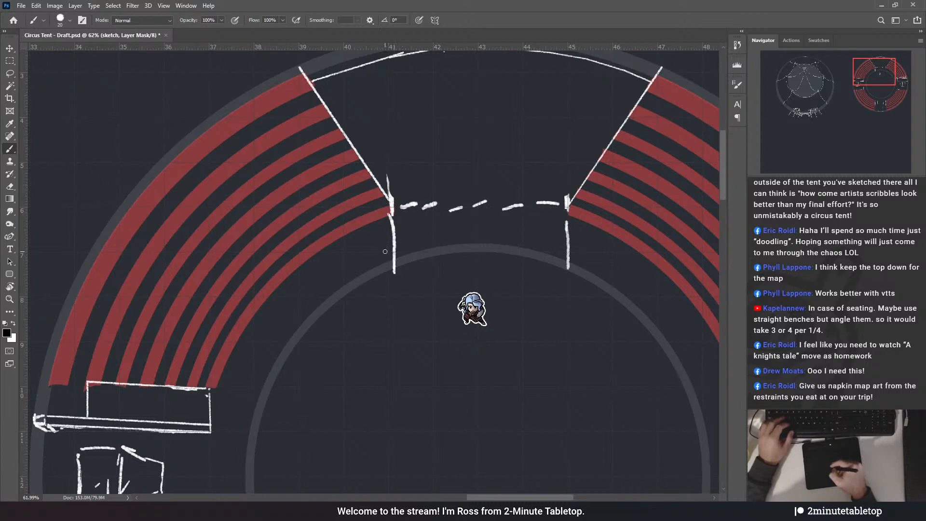
mouse_move(403, 222)
mouse_down()
mouse_move(381, 223)
mouse_move(396, 208)
mouse_up()
key(x)
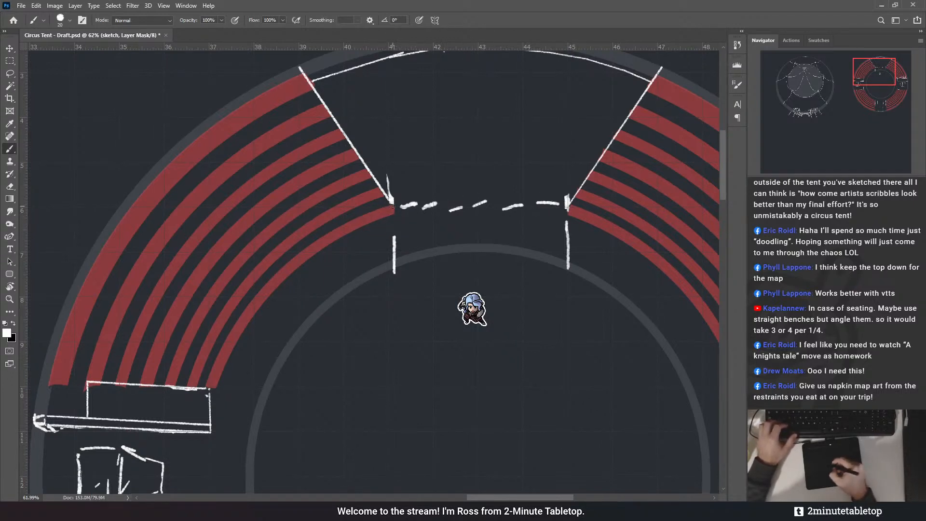
drag(389, 209, 388, 222)
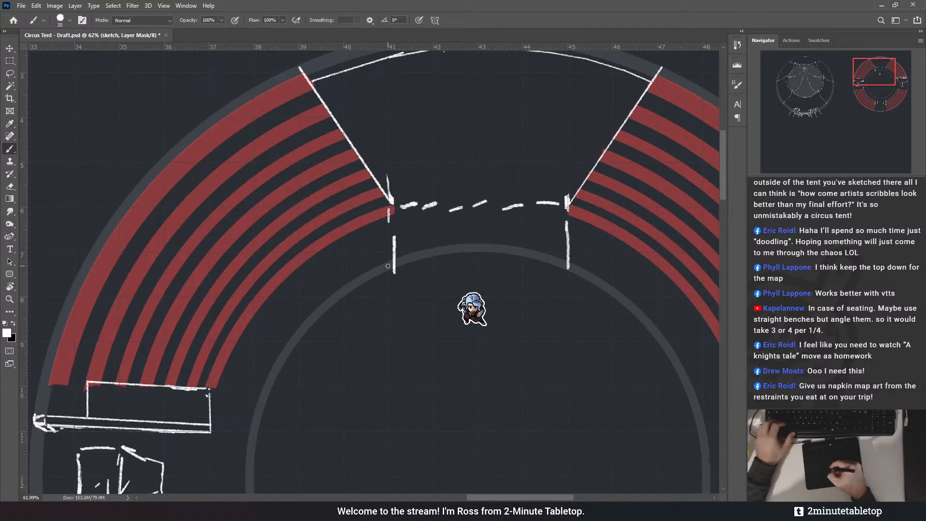
mouse_move(388, 266)
mouse_down()
mouse_move(389, 223)
mouse_move(405, 267)
mouse_up()
key(e)
key(b)
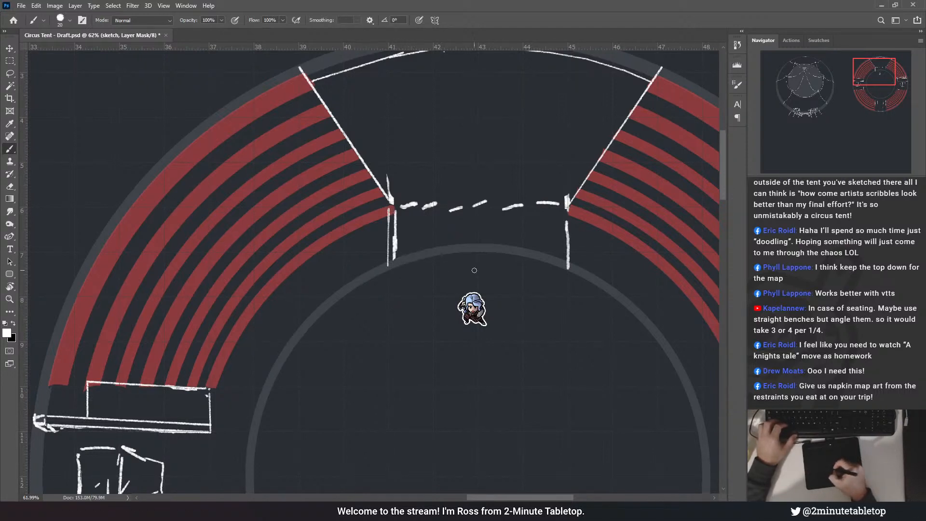
- On the major form layer mask, erase the arena ring's arc between the two walls of the top entrance passage
click(810, 420)
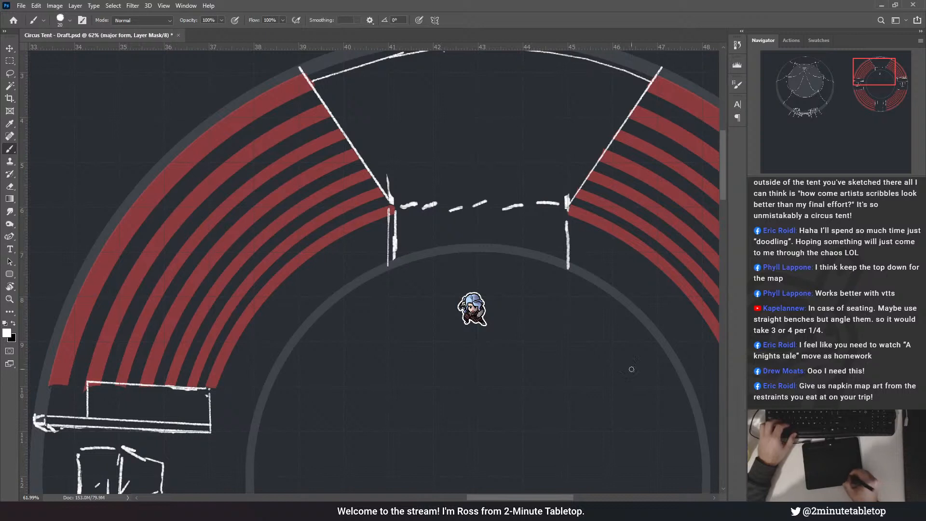
mouse_move(412, 260)
mouse_down()
mouse_move(478, 246)
mouse_move(544, 261)
mouse_up()
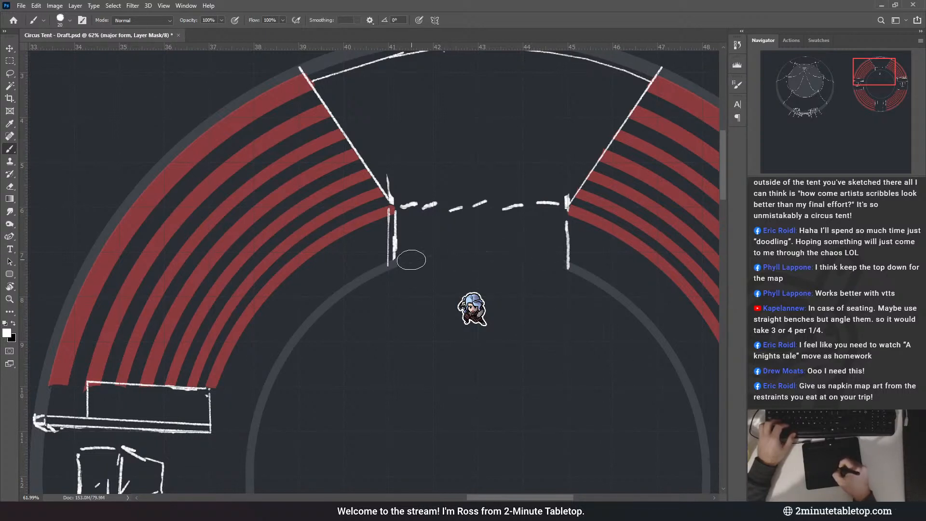
drag(522, 122, 474, 157)
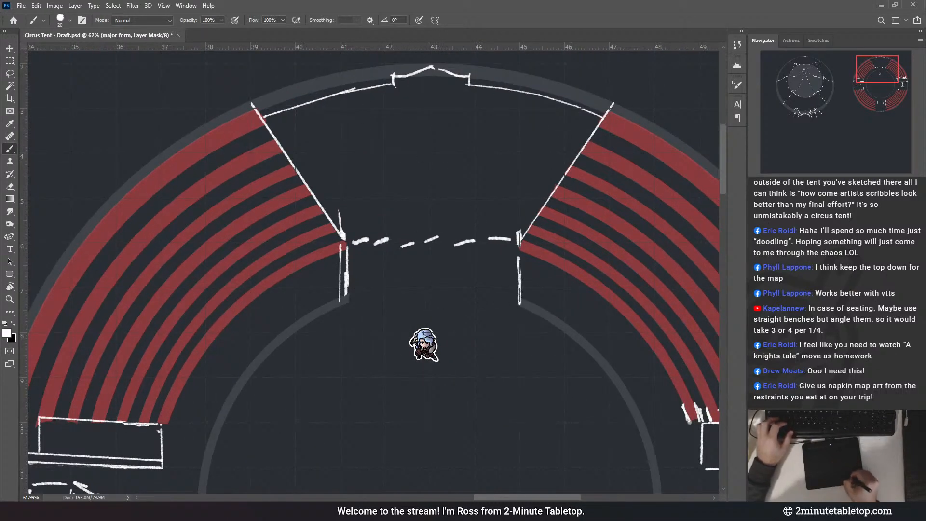
- On the sketch layer mask, draw straight parallel wall lines along the slanted left edge of the top wedge
click(820, 400)
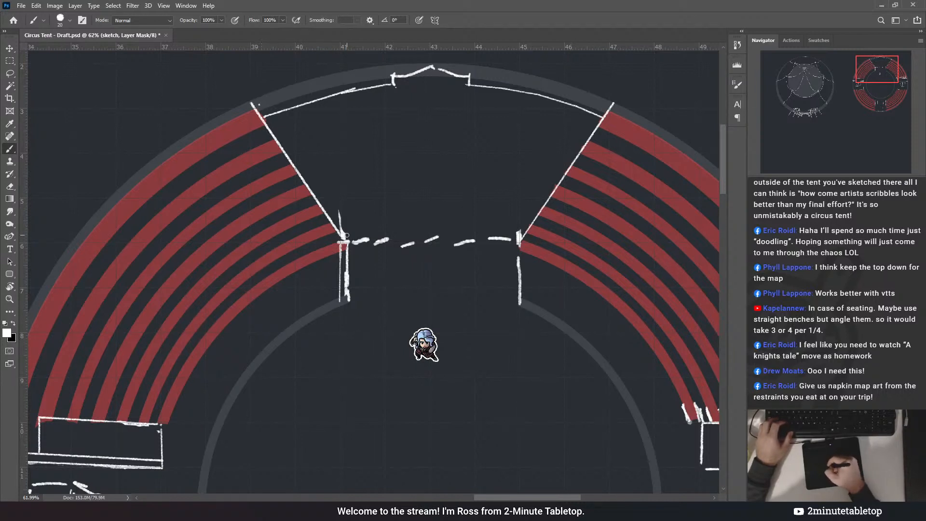
shift+click(346, 227)
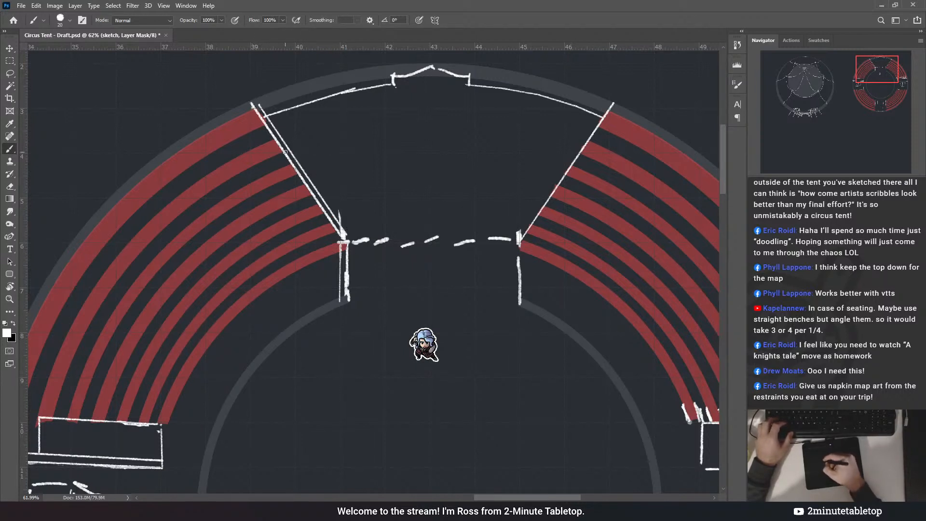
shift+click(252, 109)
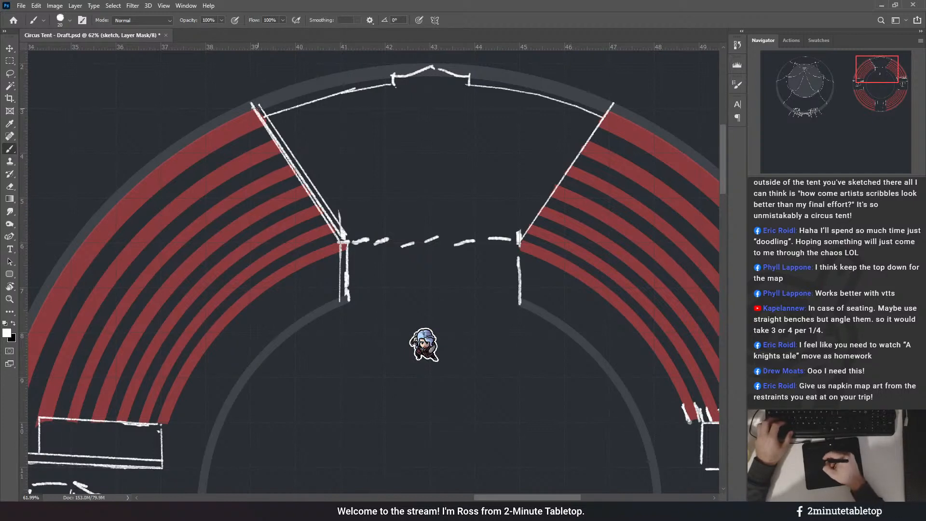
drag(387, 180, 422, 194)
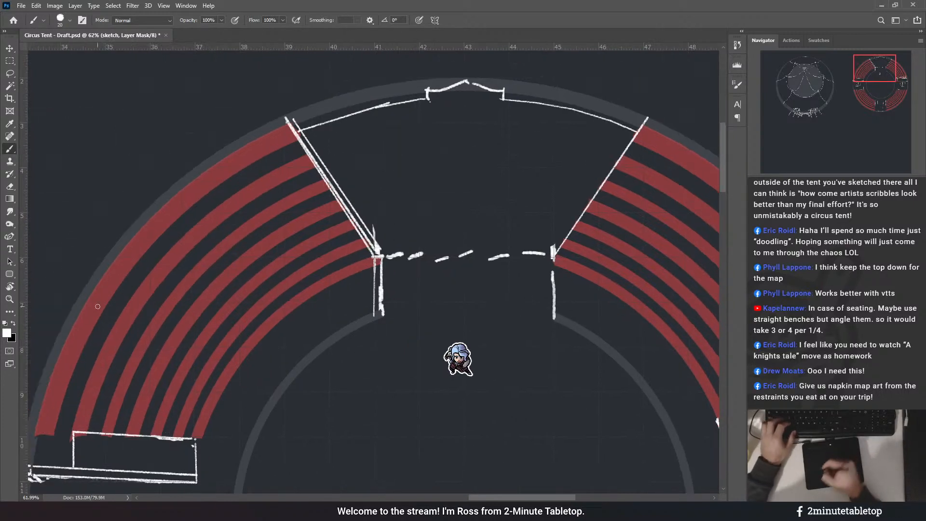
drag(376, 187, 392, 170)
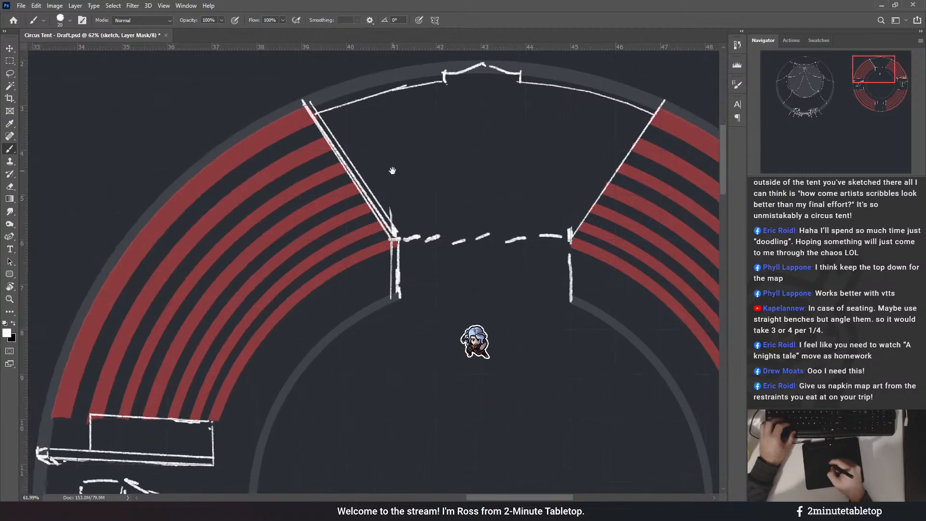
- Erase the doubled wall lines along the top wedge's slanted left edge, leaving a single thin line
drag(514, 211, 476, 247)
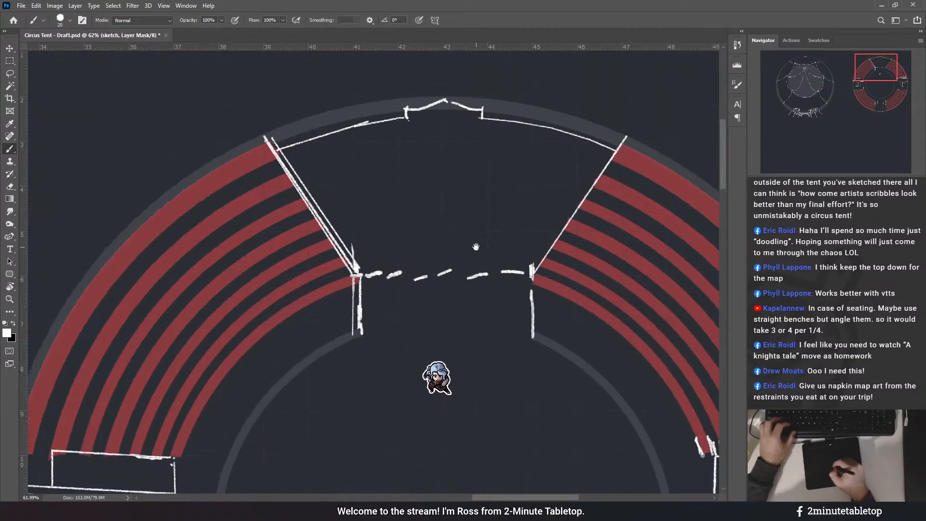
drag(520, 320, 395, 186)
drag(320, 165, 563, 167)
drag(509, 83, 340, 211)
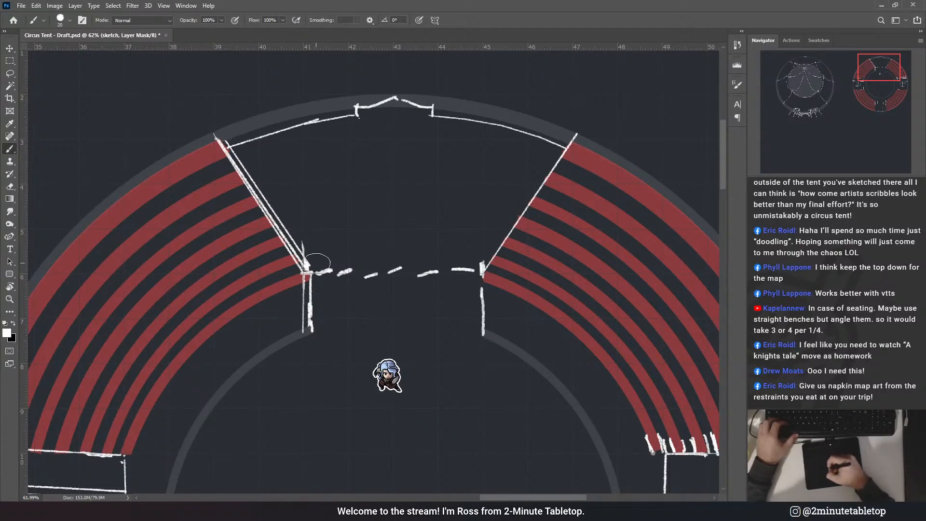
key(ctrl+z)
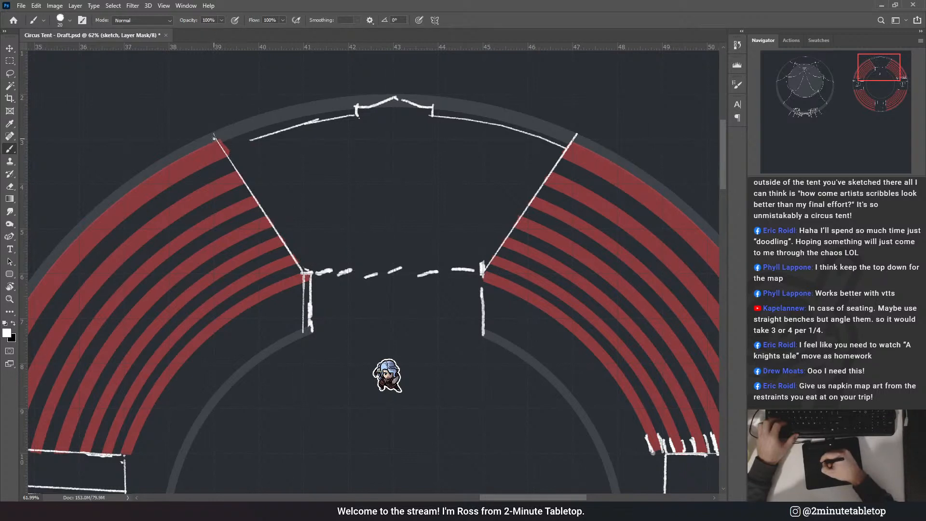
- Redraw the top wedge's left wall as a narrow closed strip of two straight parallel lines down to the passage corner
click(214, 138)
shift+click(304, 274)
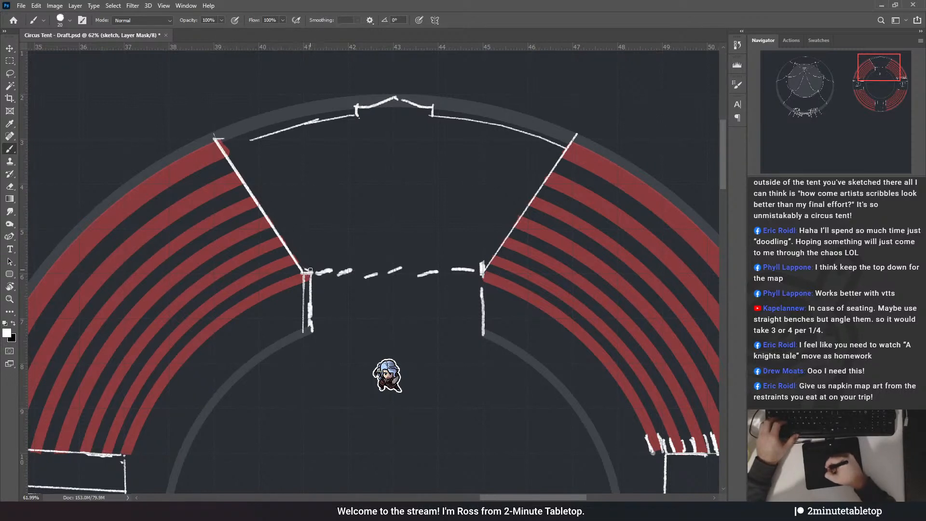
shift+click(311, 272)
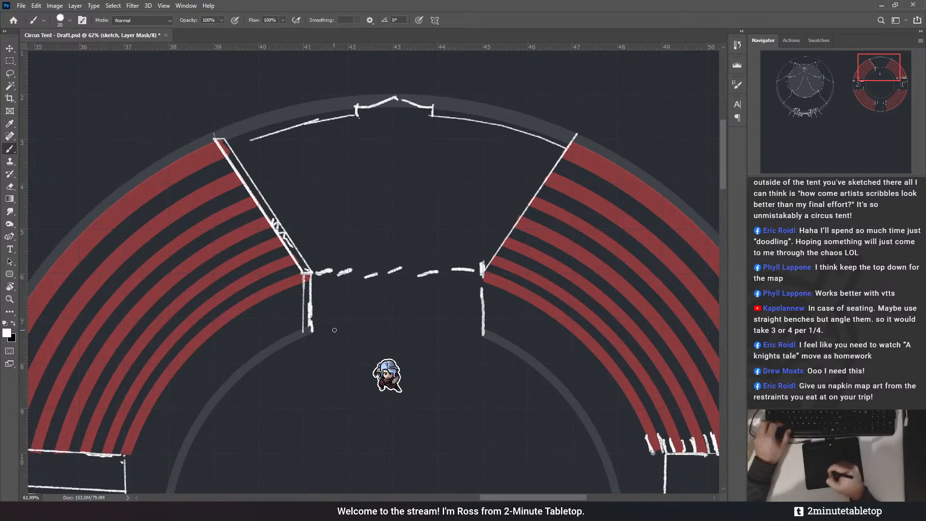
- Inspect the redrawn left wall of the top wedge against the neighbouring seating rings and the arena
drag(337, 174, 370, 130)
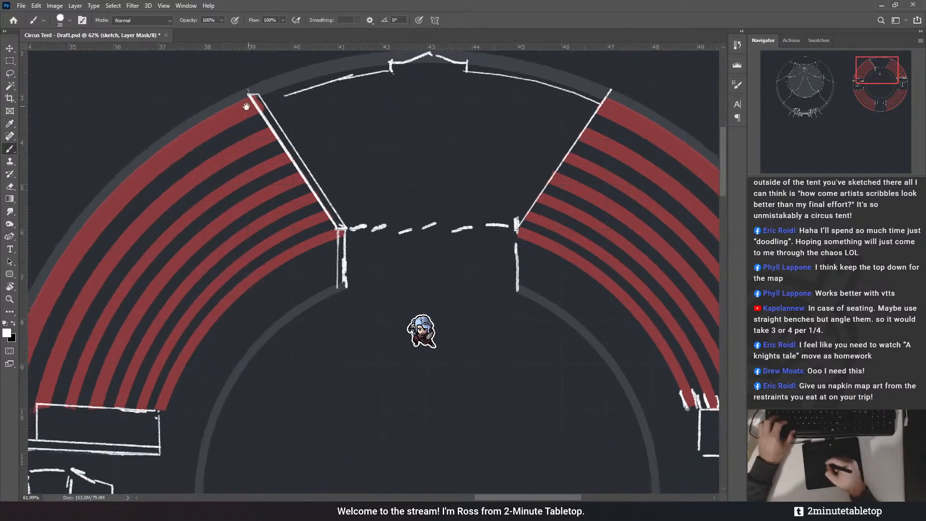
drag(479, 143, 470, 191)
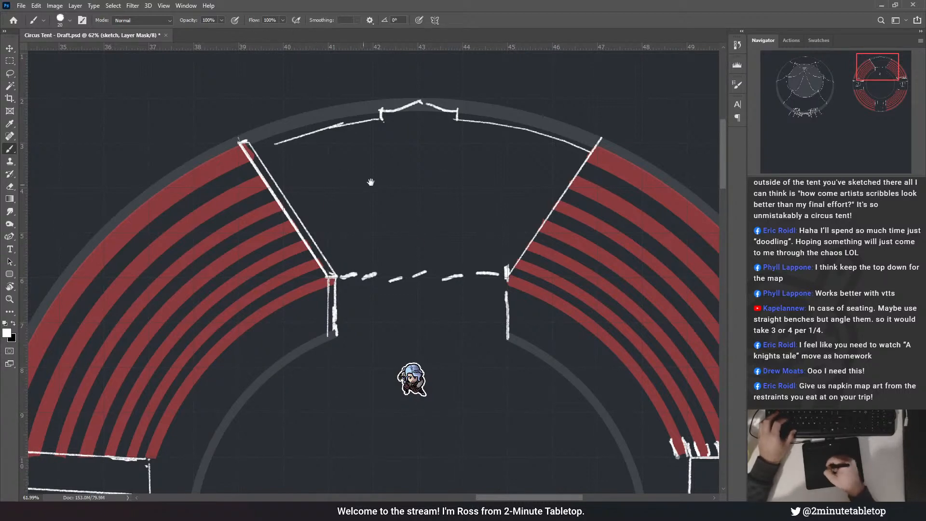
drag(370, 183, 463, 105)
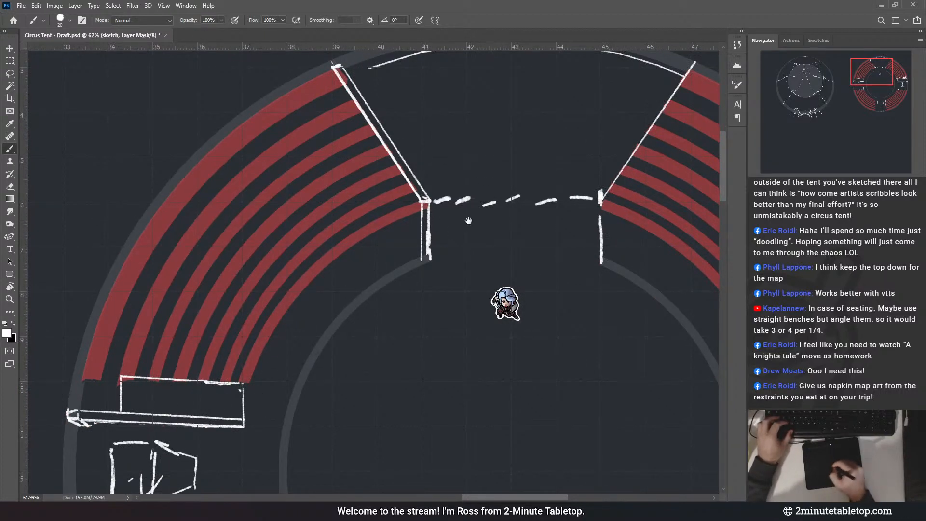
drag(326, 336, 503, 214)
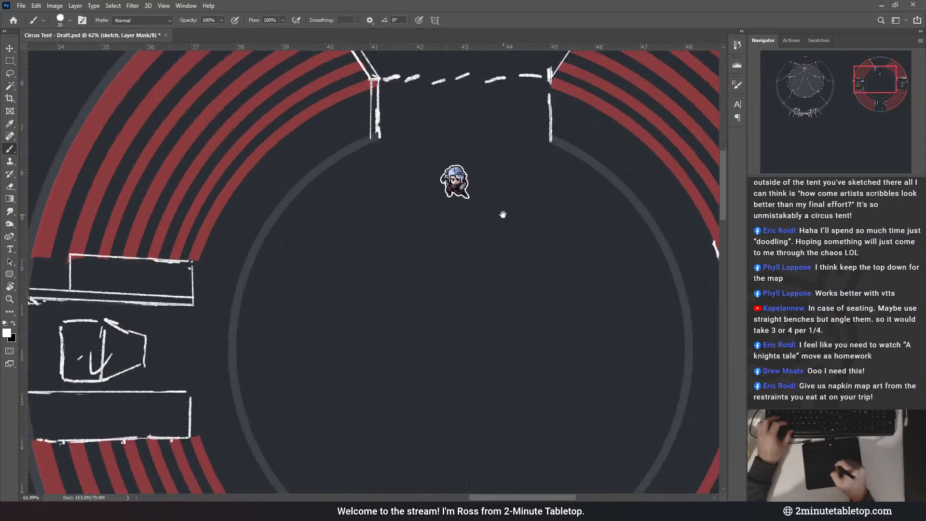
drag(518, 142, 453, 261)
drag(424, 150, 447, 251)
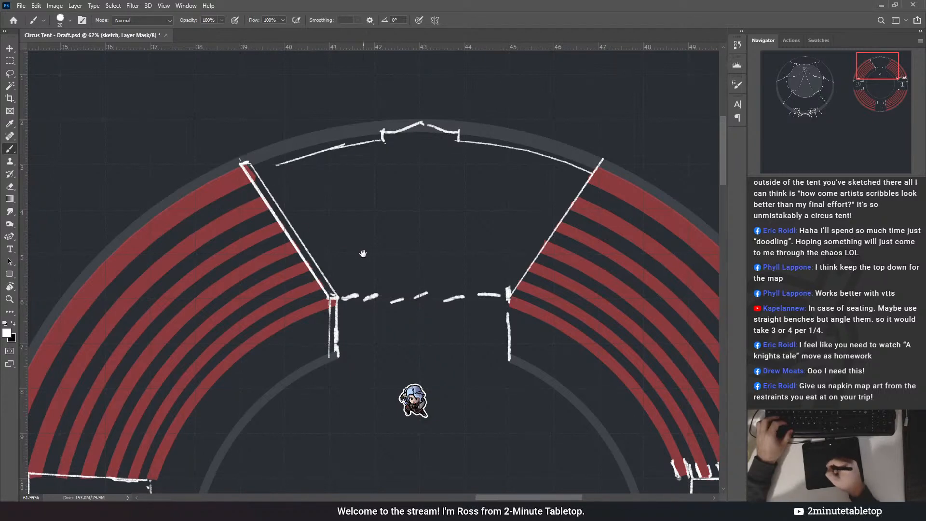
drag(363, 253, 412, 174)
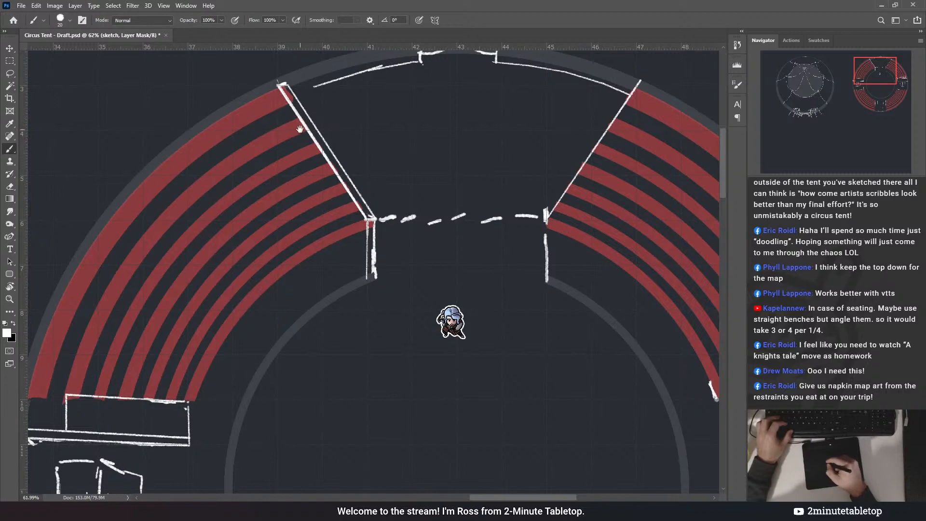
- Try a straight diagonal line from the upper-left seating corner beside the top wedge across the arena
scroll(362, 190, down, 5)
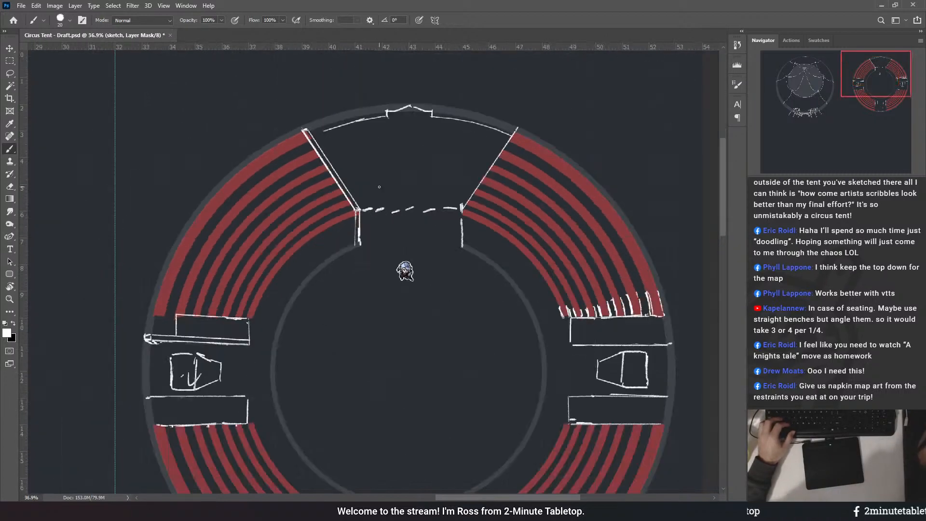
drag(489, 253, 477, 225)
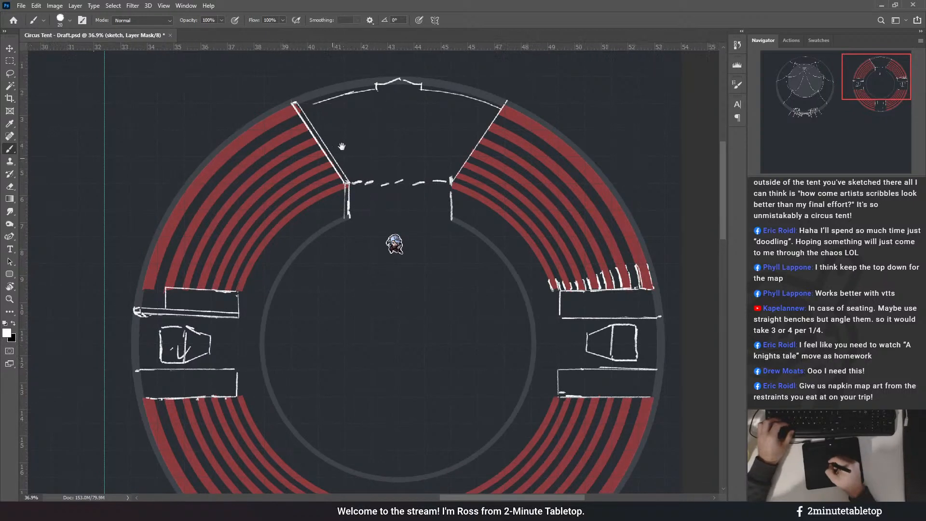
drag(292, 111, 281, 125)
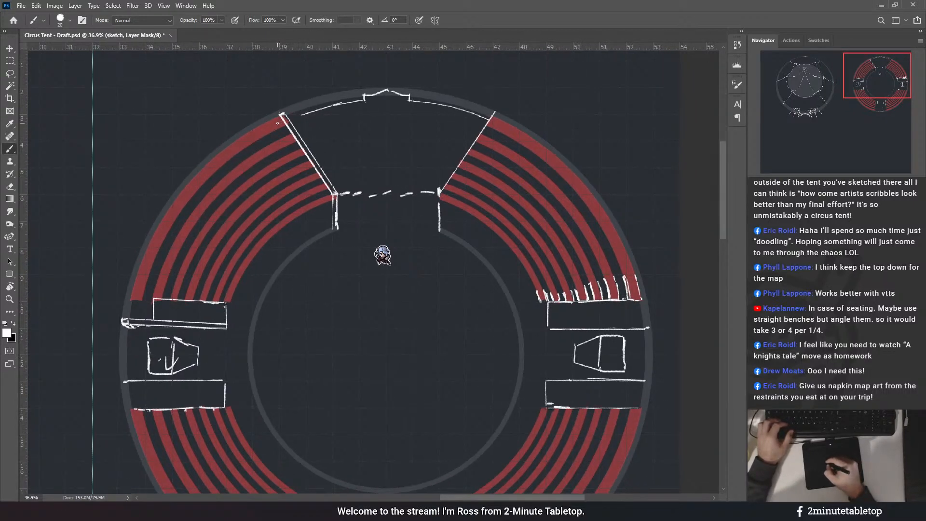
drag(275, 123, 272, 126)
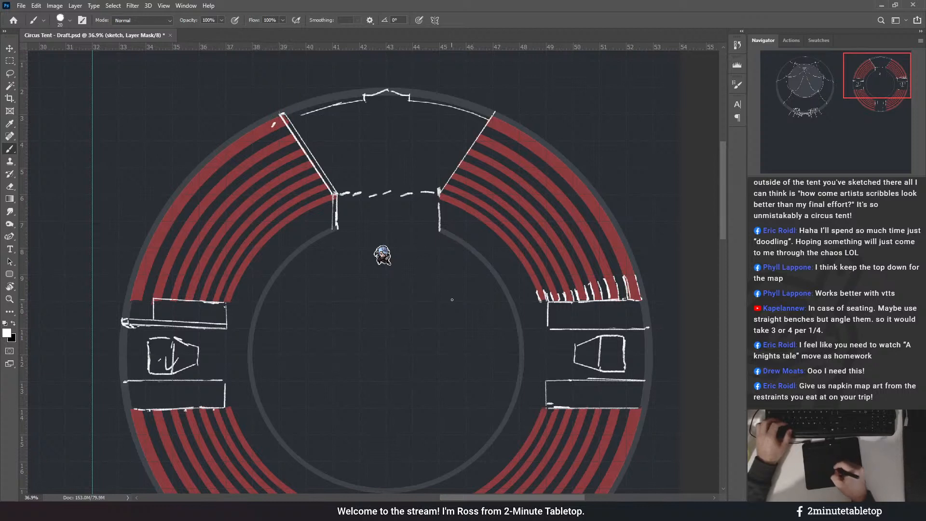
shift+click(468, 250)
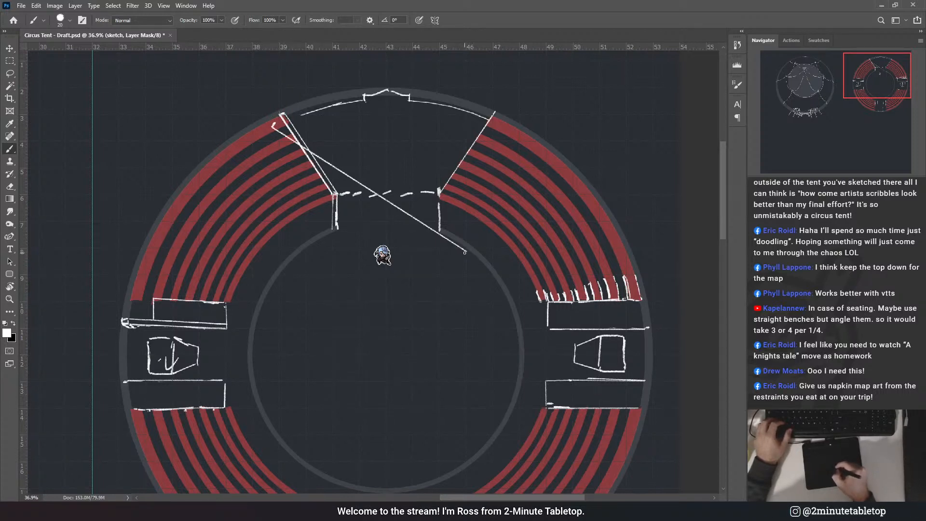
key(ctrl+z)
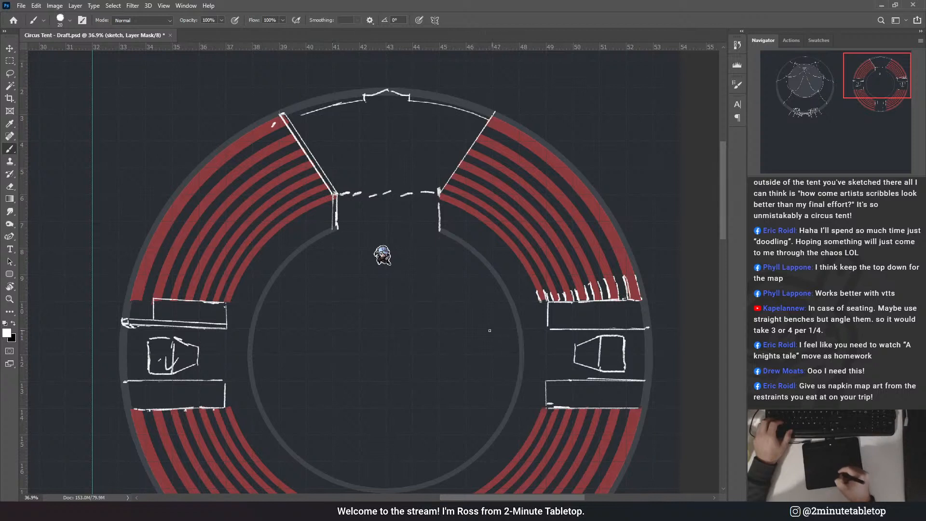
shift+click(517, 363)
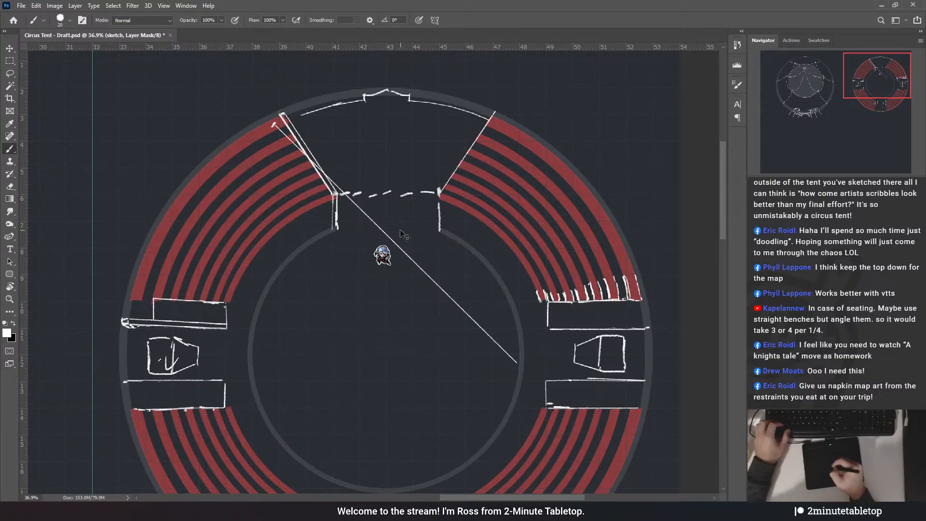
key(ctrl+z)
key(ctrl+z)
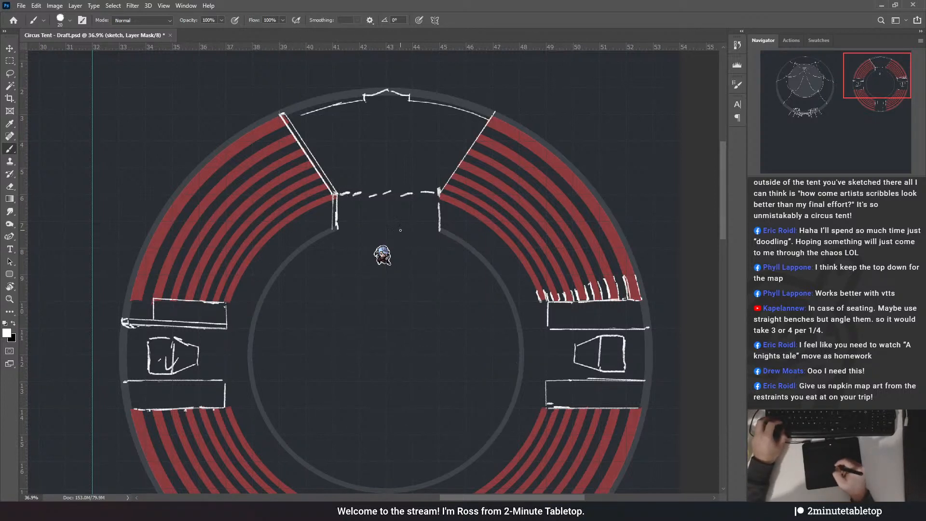
- Add a thin slanted line inside the top wedge's left wall from the passage corner to the rim, with short hatch marks near the rim
scroll(383, 237, down, 3)
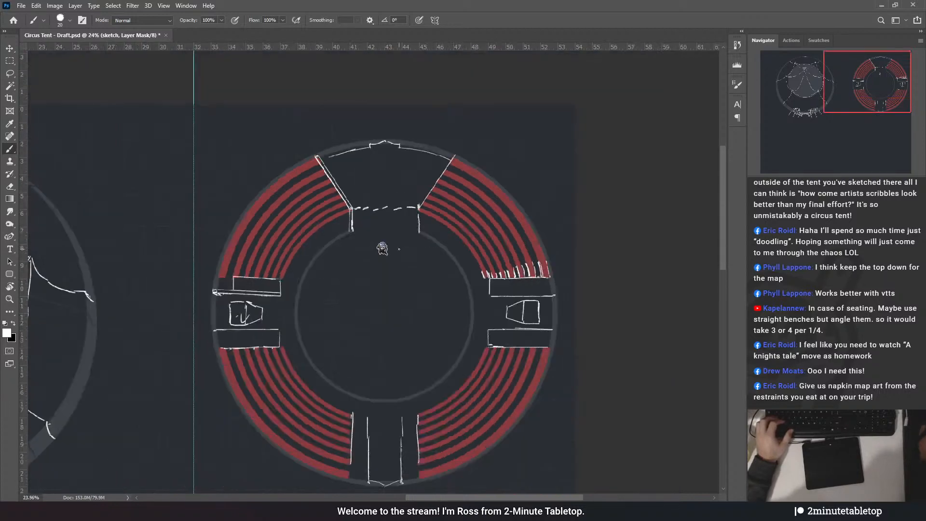
scroll(379, 153, up, 4)
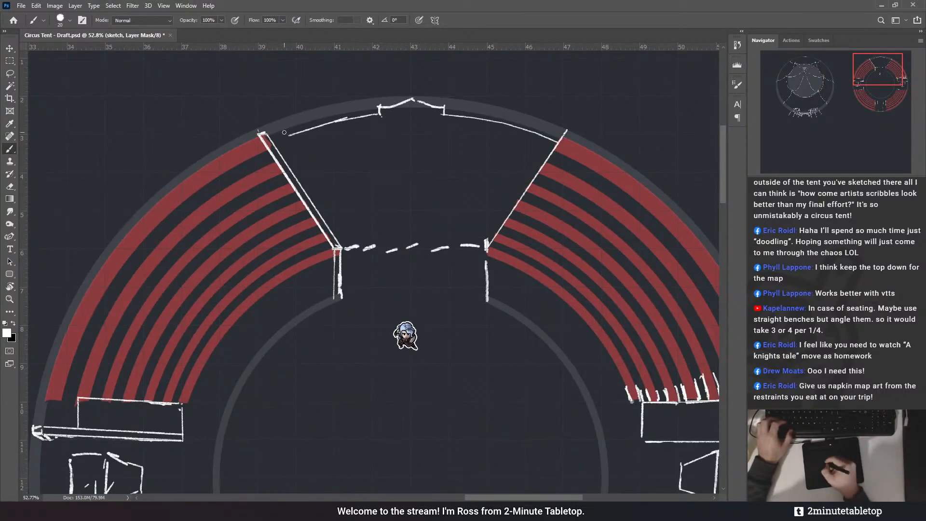
drag(369, 220, 396, 195)
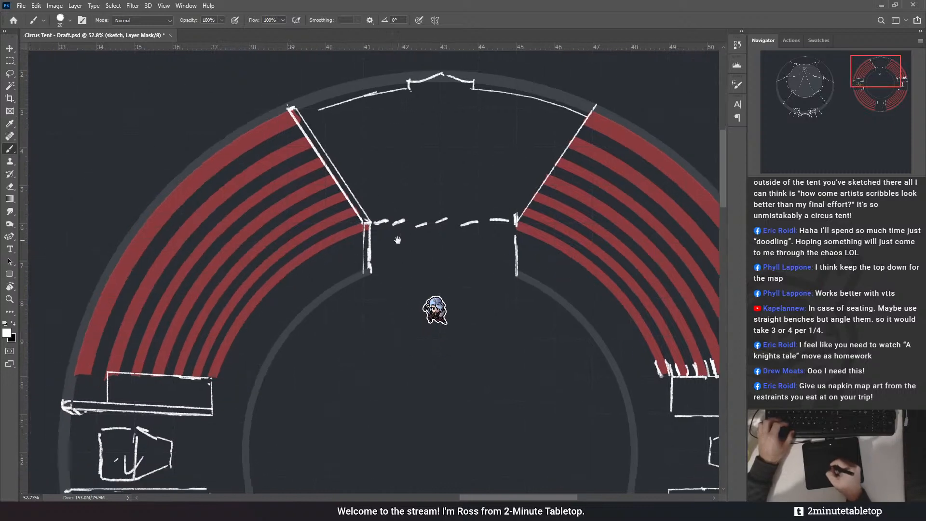
drag(315, 126, 307, 159)
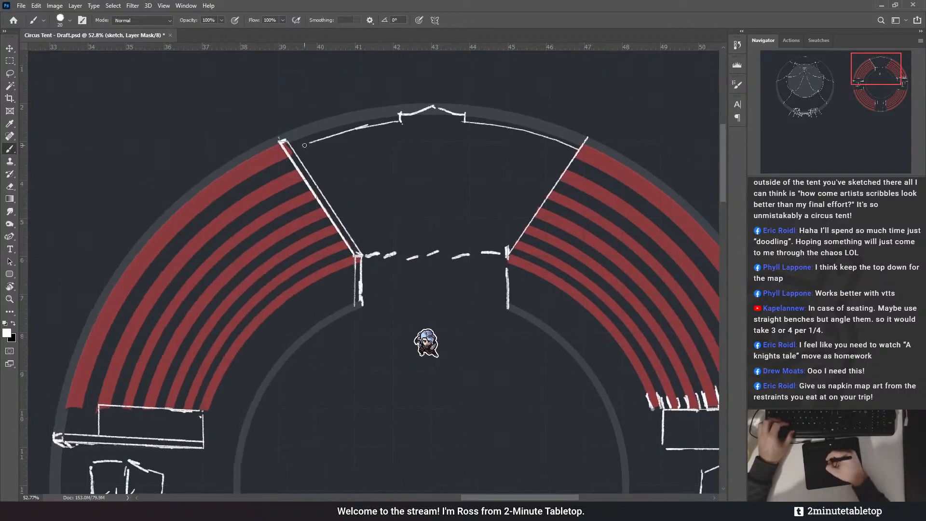
drag(359, 248, 297, 139)
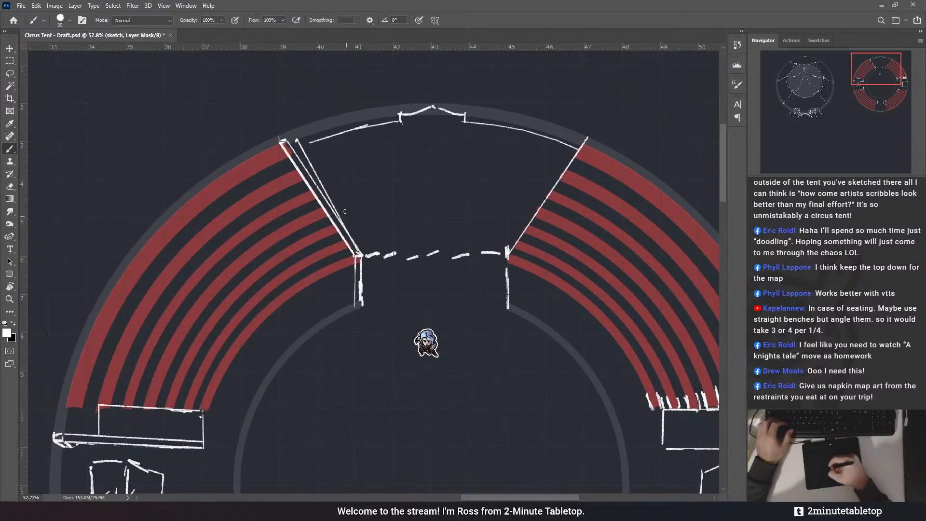
drag(183, 442, 187, 423)
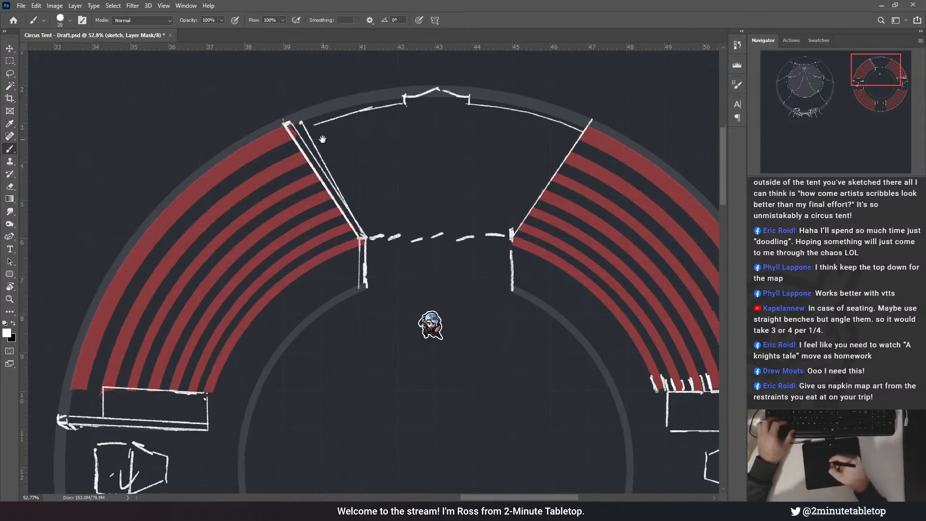
key(ctrl+z)
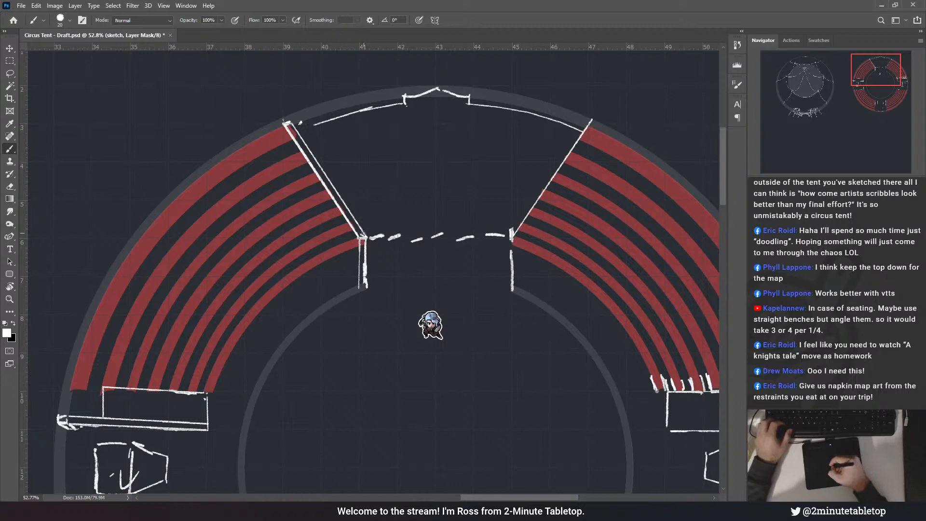
drag(363, 236, 304, 120)
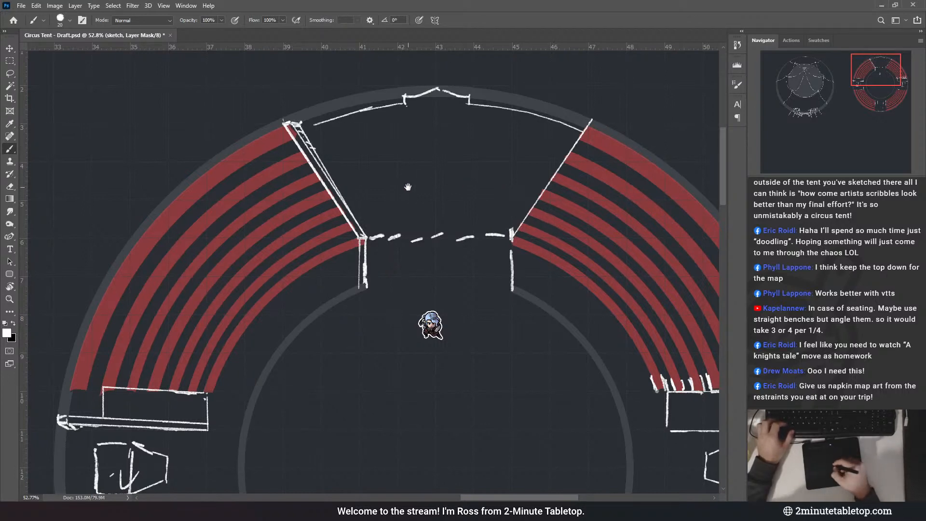
- Examine the top wedge's left wall, the seating rings and the side entrance blocks across the whole tent plan
drag(547, 154, 582, 145)
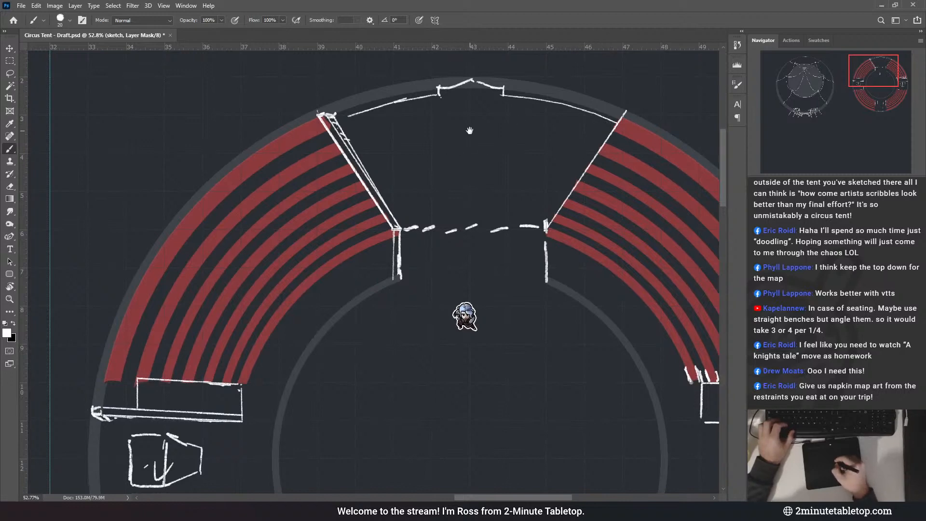
drag(493, 120, 468, 143)
scroll(379, 158, down, 3)
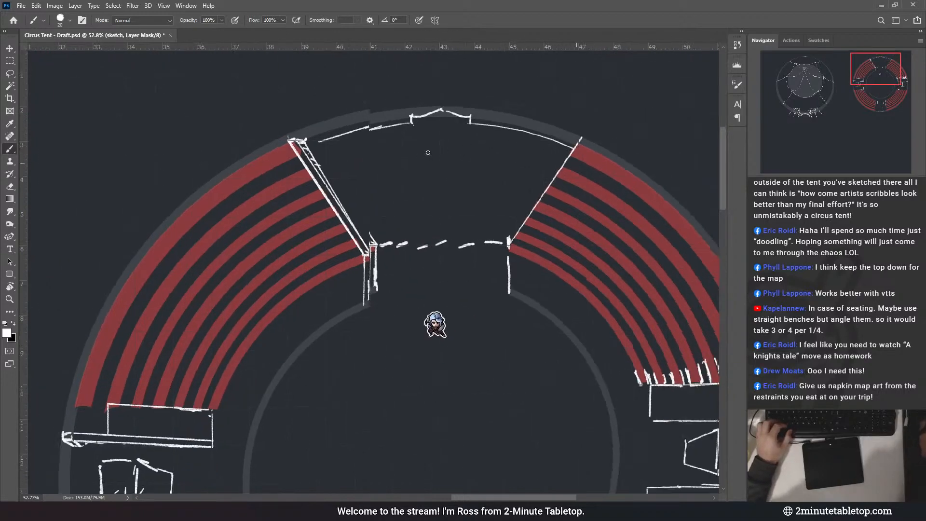
scroll(402, 158, down, 2)
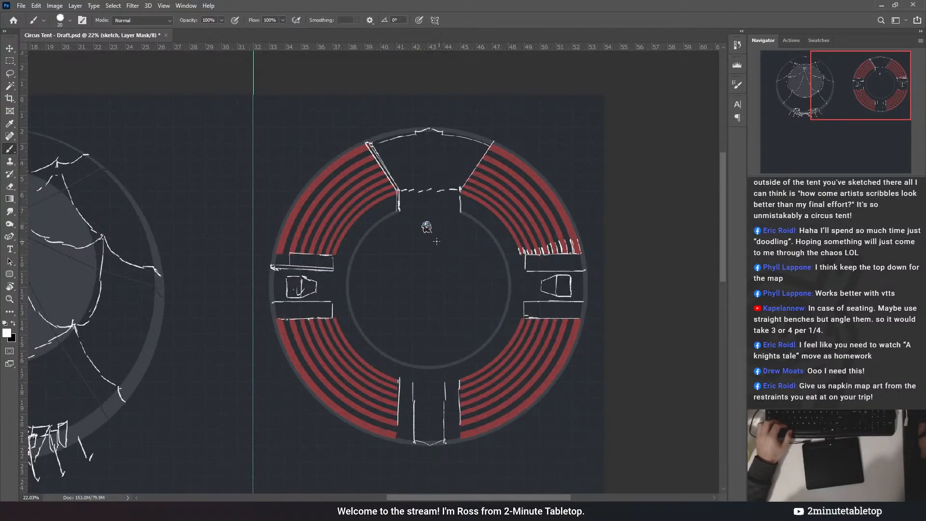
scroll(396, 276, up, 2)
scroll(310, 214, down, 1)
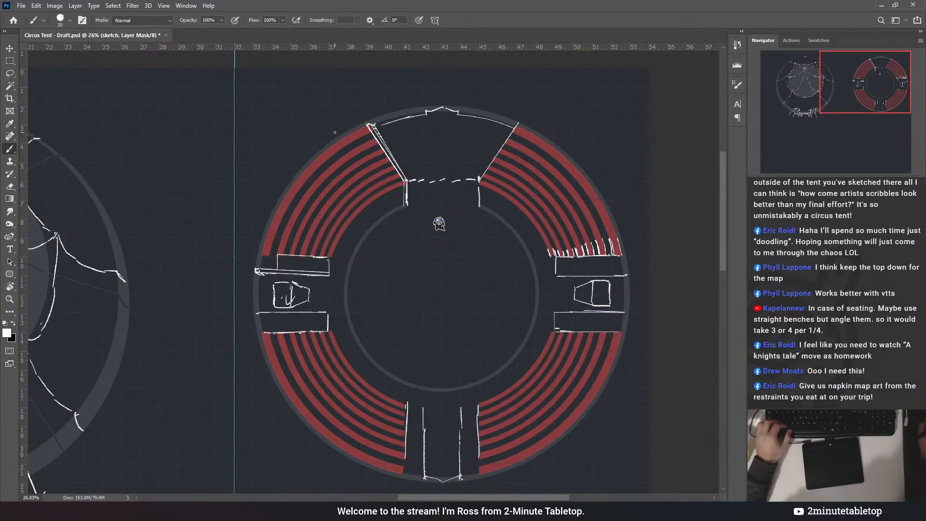
scroll(439, 224, up, 1)
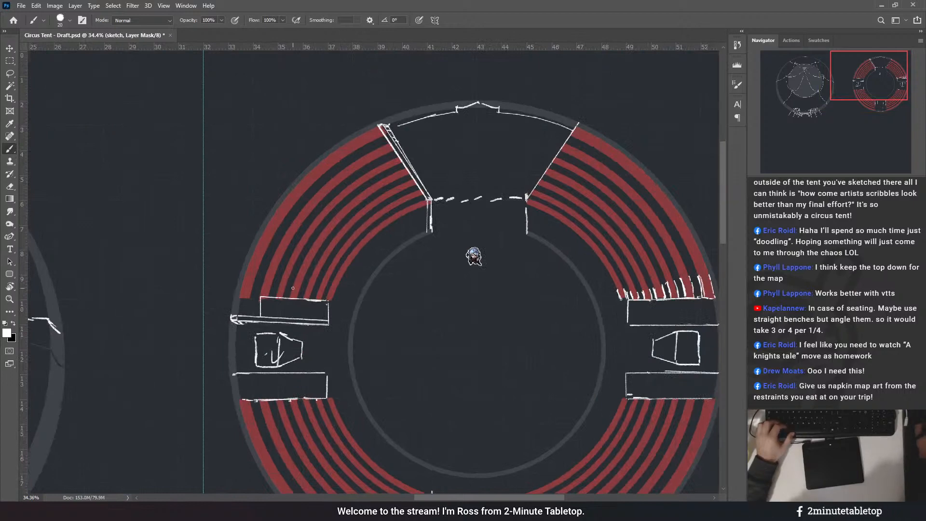
scroll(306, 384, up, 2)
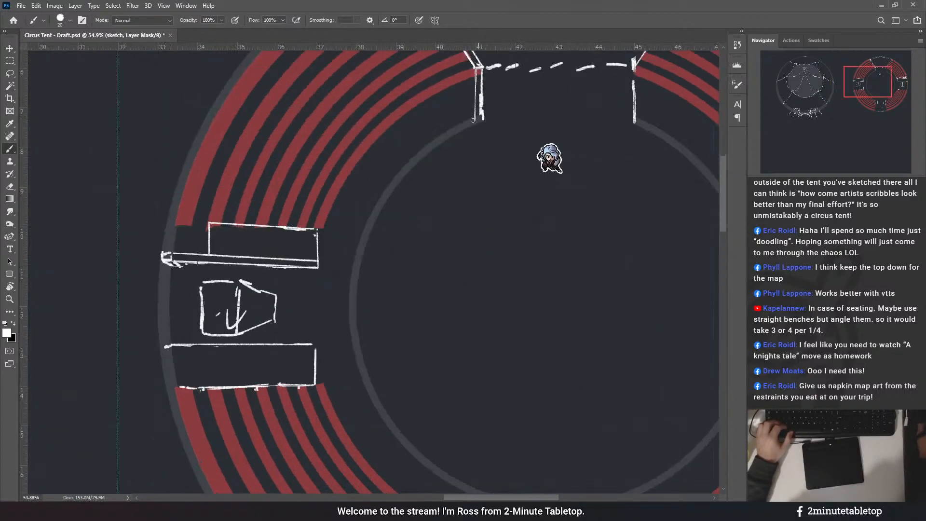
scroll(301, 347, down, 2)
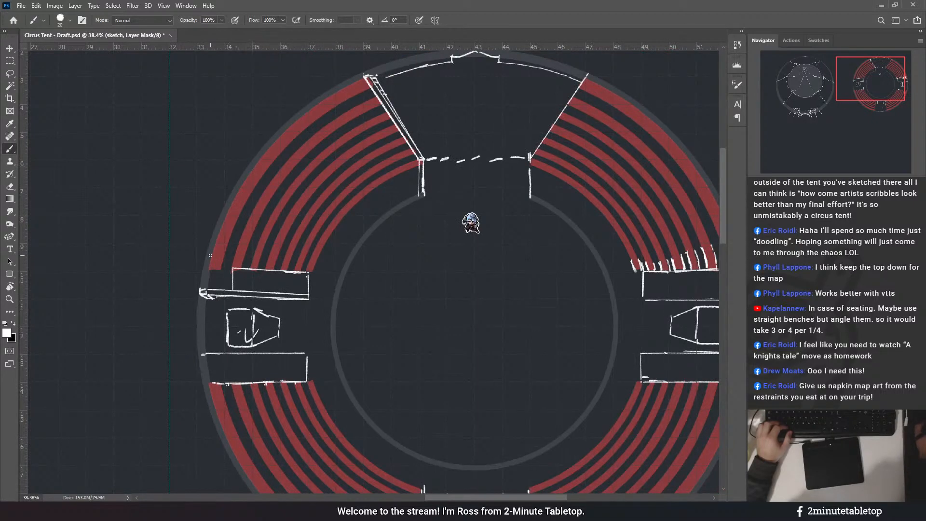
- Draw a straight, slightly slanted line across the lower ends of the upper-left seating rings, just above the side entrance block
scroll(218, 270, up, 3)
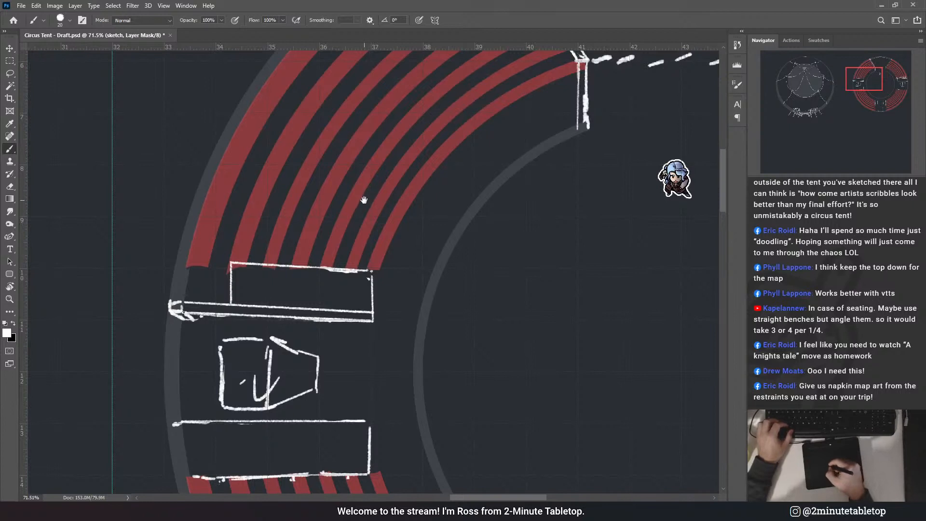
mouse_move(290, 258)
mouse_down()
mouse_move(322, 246)
mouse_move(315, 236)
mouse_up()
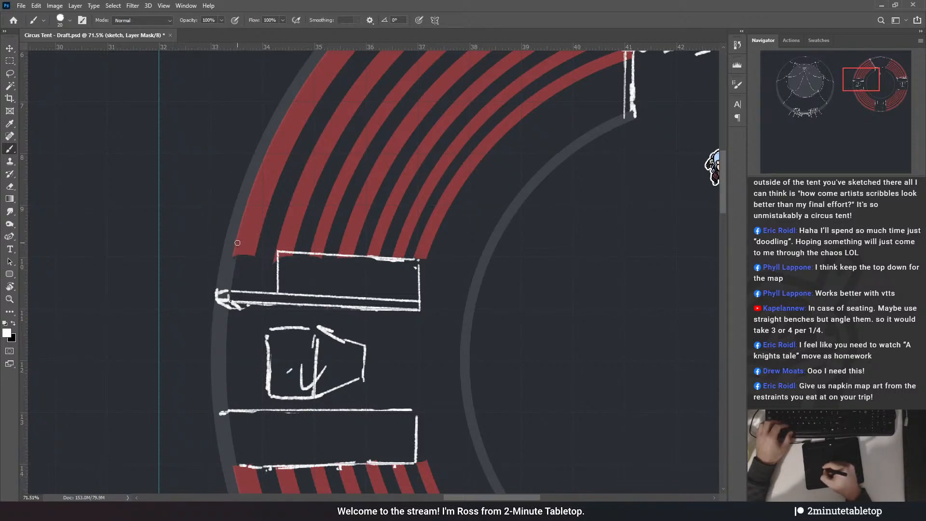
click(238, 245)
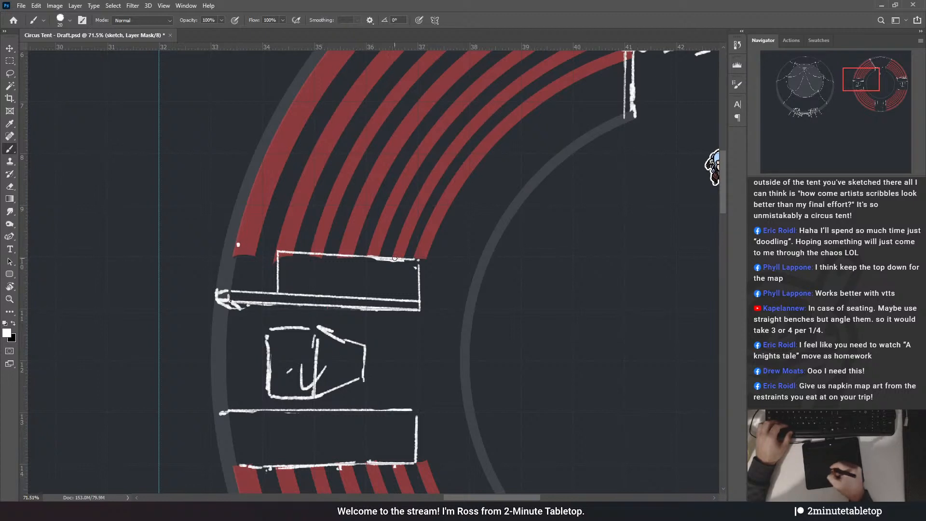
shift+click(426, 254)
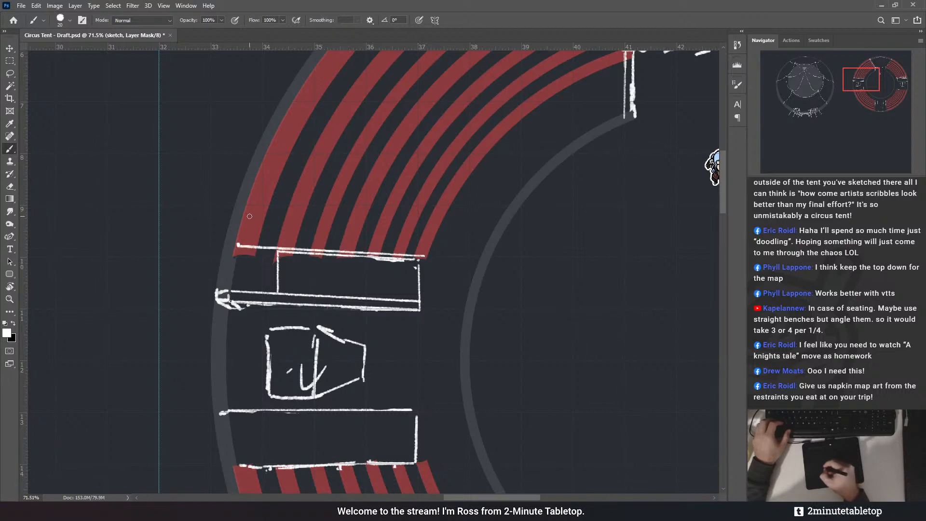
key(ctrl+z)
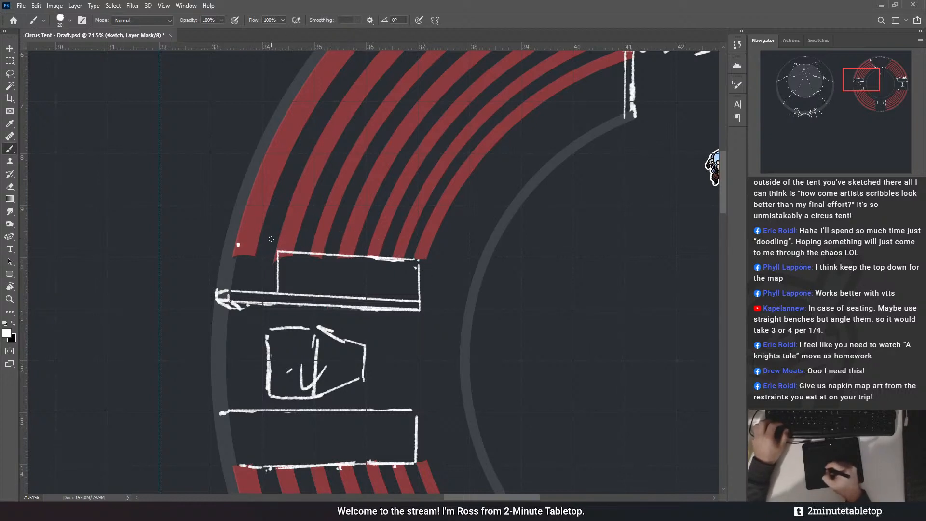
shift+click(424, 255)
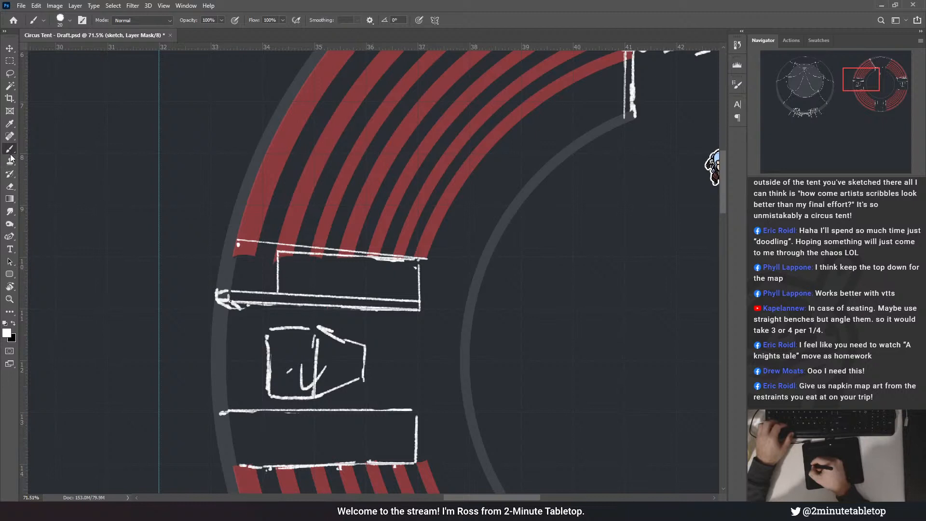
- Erase the line in the gaps between the seating rings, leaving short end caps, and remove the stray dot on the outermost ring
click(10, 186)
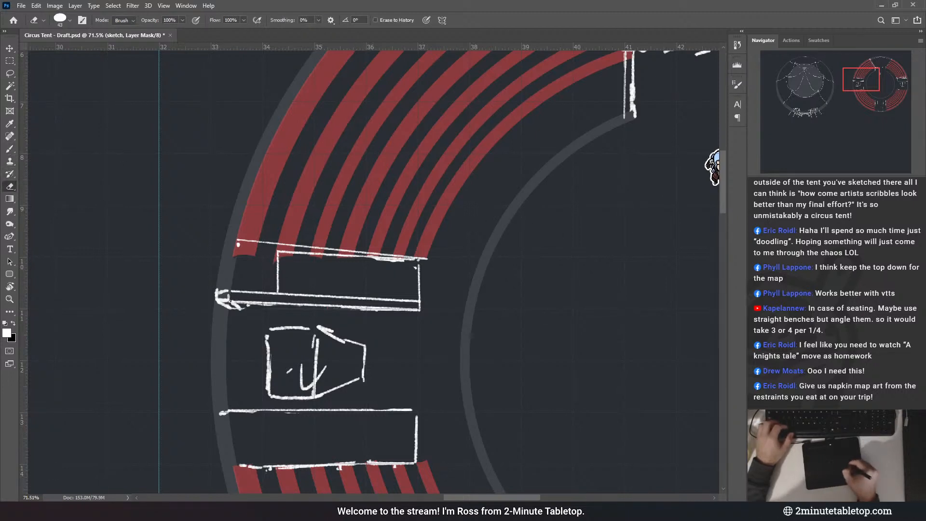
key(b)
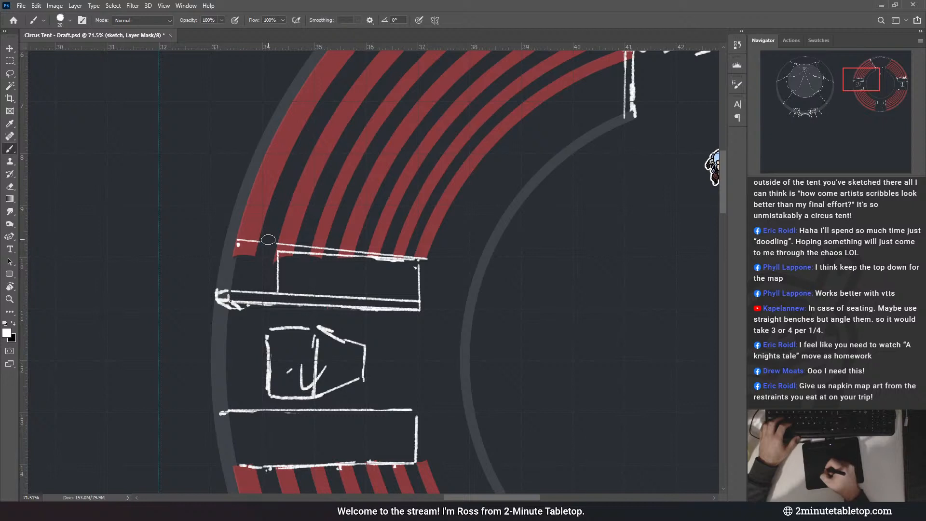
drag(306, 243, 387, 254)
drag(412, 252, 409, 252)
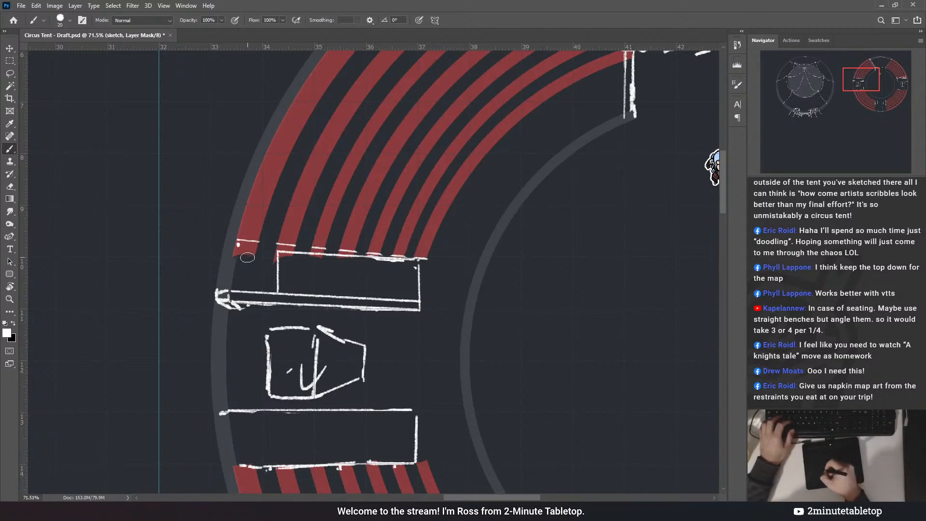
drag(240, 246, 238, 245)
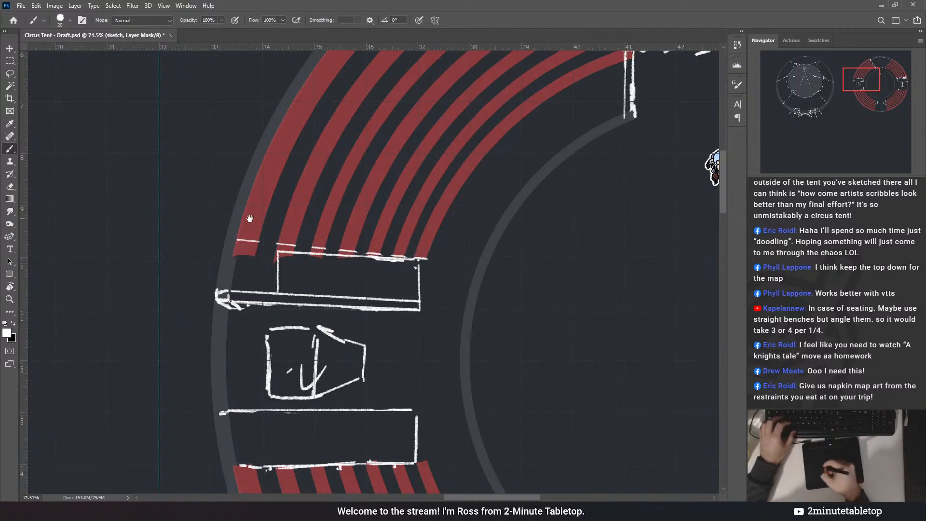
- On the Color Fill 1 layer mask, trim the red ends of the upper-left seating rings back to the sketched end caps
drag(337, 198, 315, 268)
mouse_move(407, 217)
mouse_down()
mouse_move(368, 280)
mouse_move(401, 257)
mouse_move(431, 163)
mouse_up()
click(791, 453)
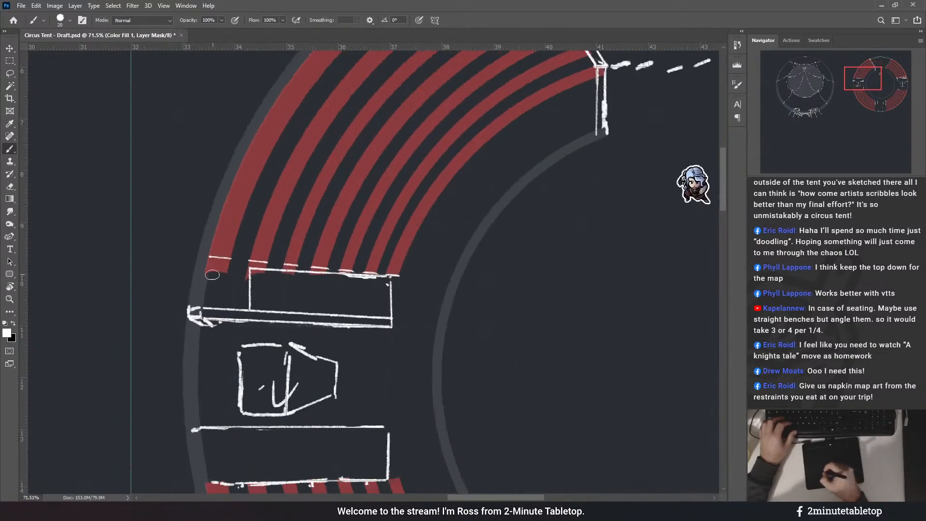
drag(246, 267, 265, 270)
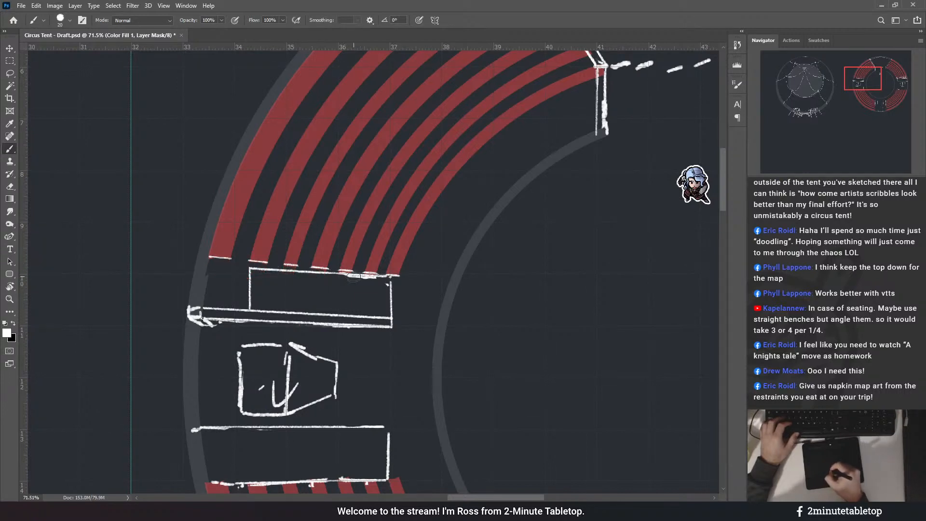
- On the sketch layer, remove the extra stepped strokes along the inside of the top wedge's left wall, leaving clean double lines
click(796, 420)
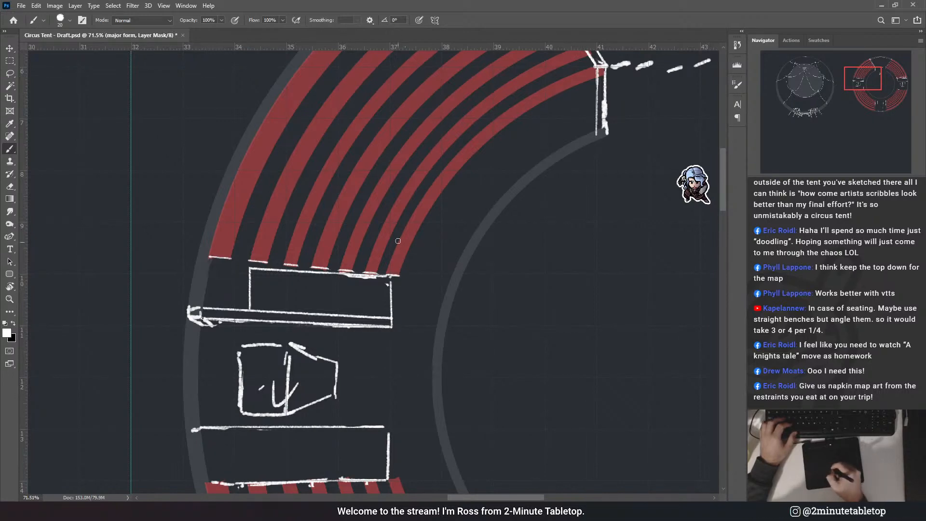
scroll(469, 224, down, 5)
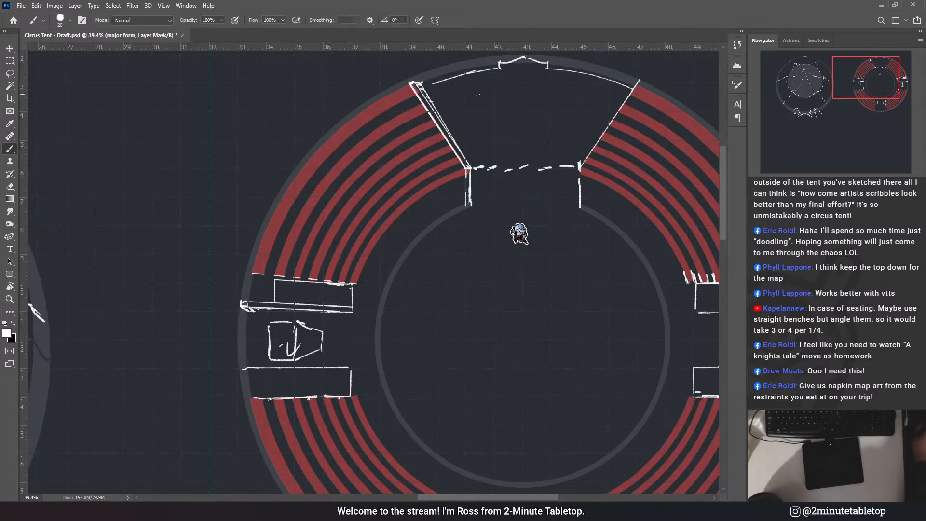
scroll(407, 281, down, 3)
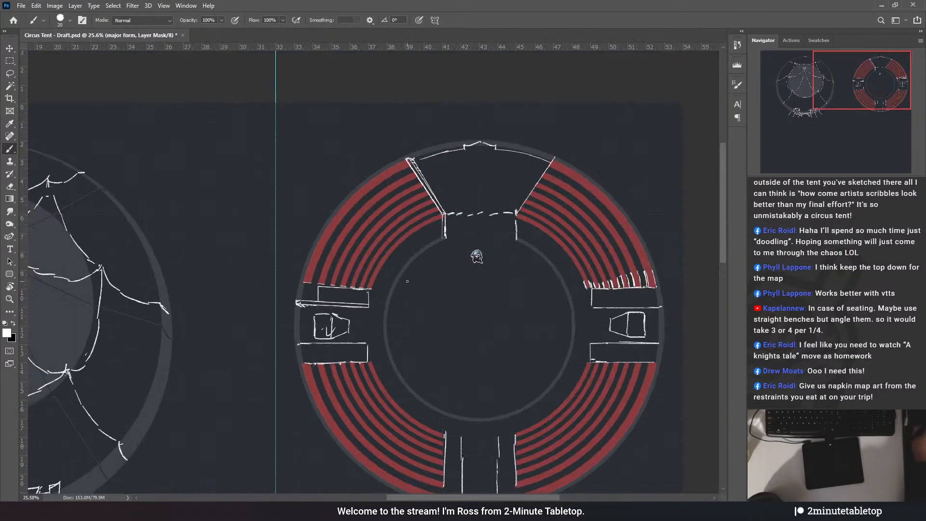
scroll(437, 169, up, 5)
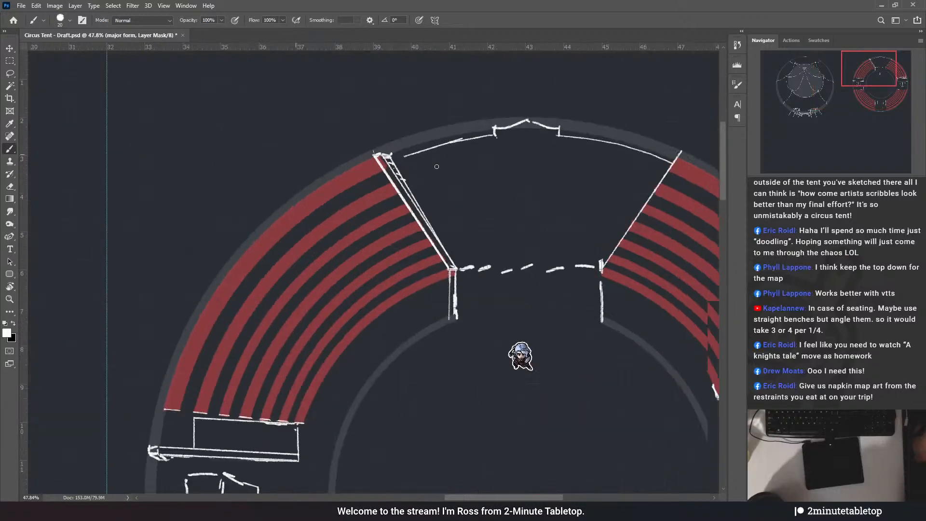
scroll(432, 166, up, 1)
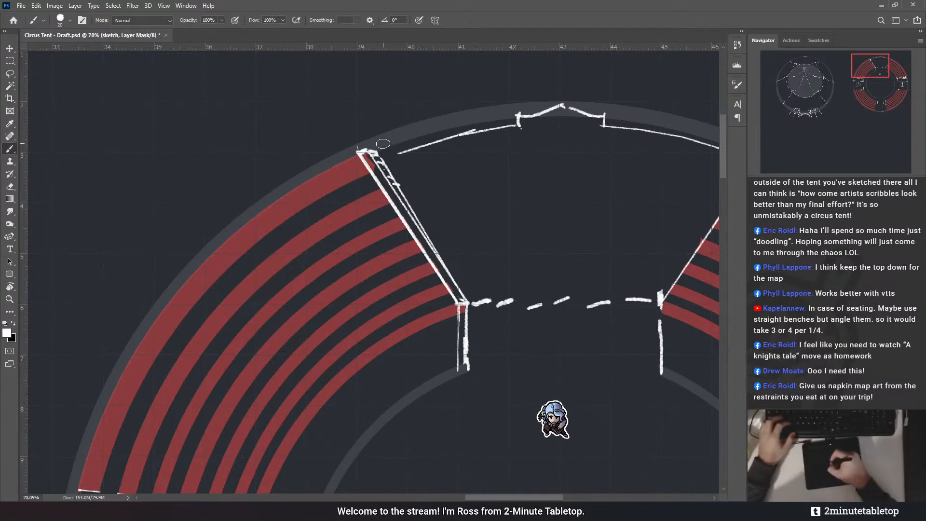
key(ctrl+z)
key(ctrl+z)
key(ctrl+z)
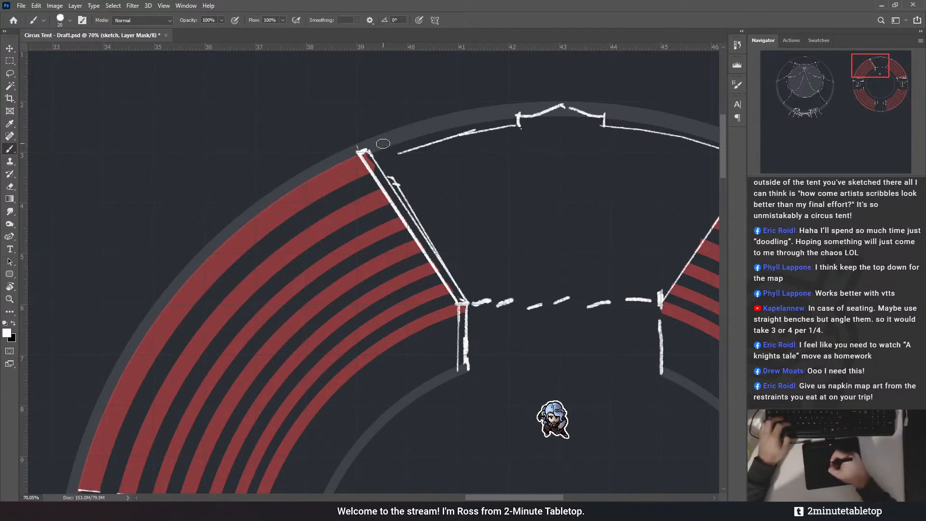
key(ctrl+z)
key(ctrl+z)
key(ctrl+z)
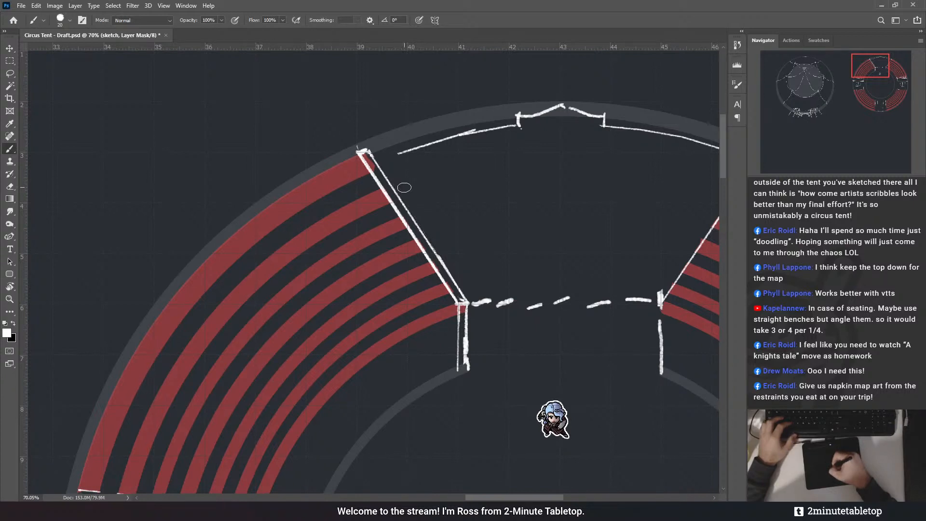
- Sketch a small square post at the lower end of the wedge's left wall and add a straight line along the wall's seating side
drag(472, 327, 409, 304)
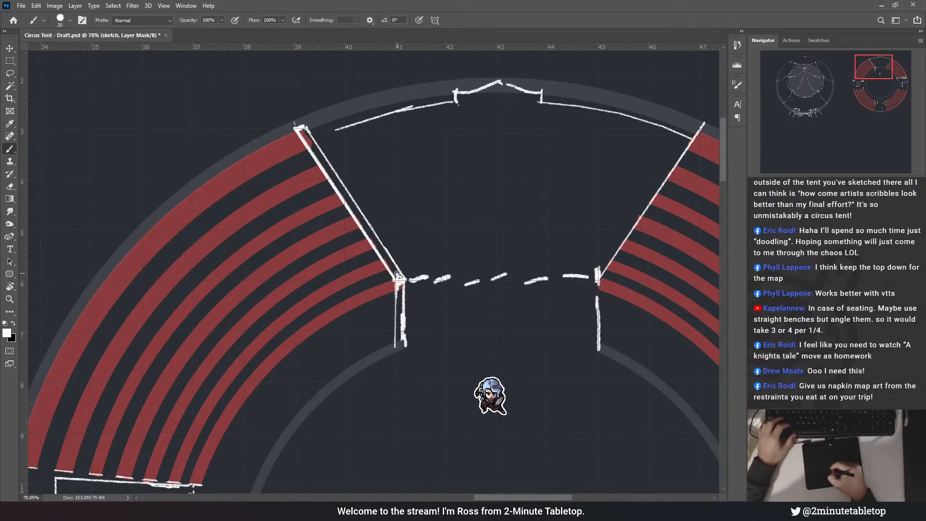
drag(411, 280, 396, 278)
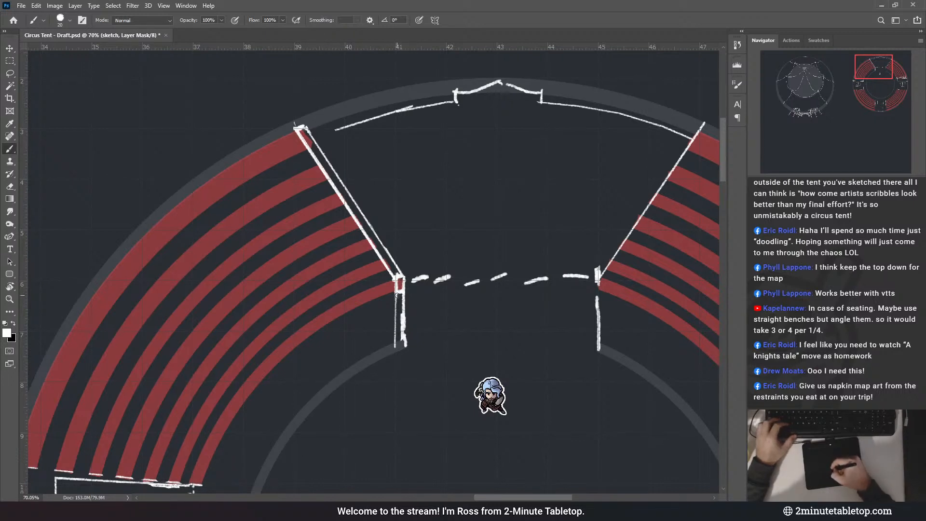
shift+click(396, 295)
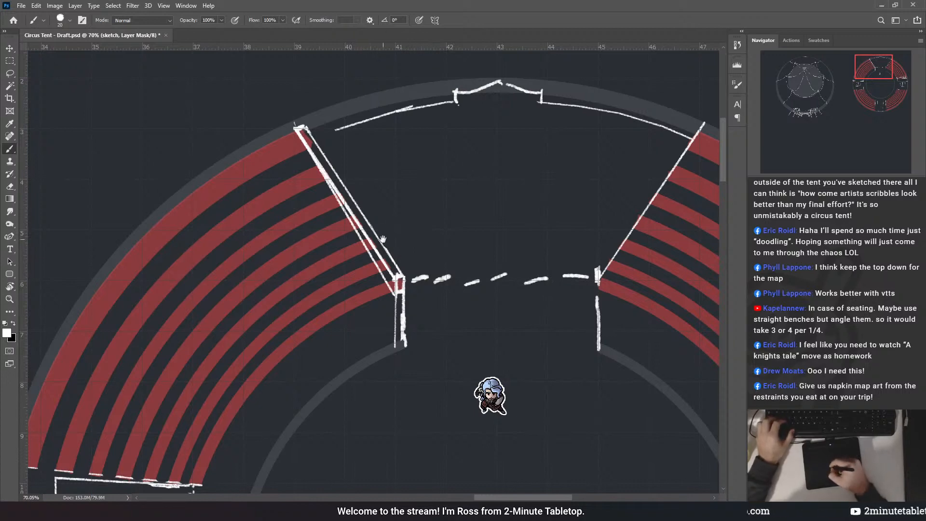
drag(383, 240, 427, 250)
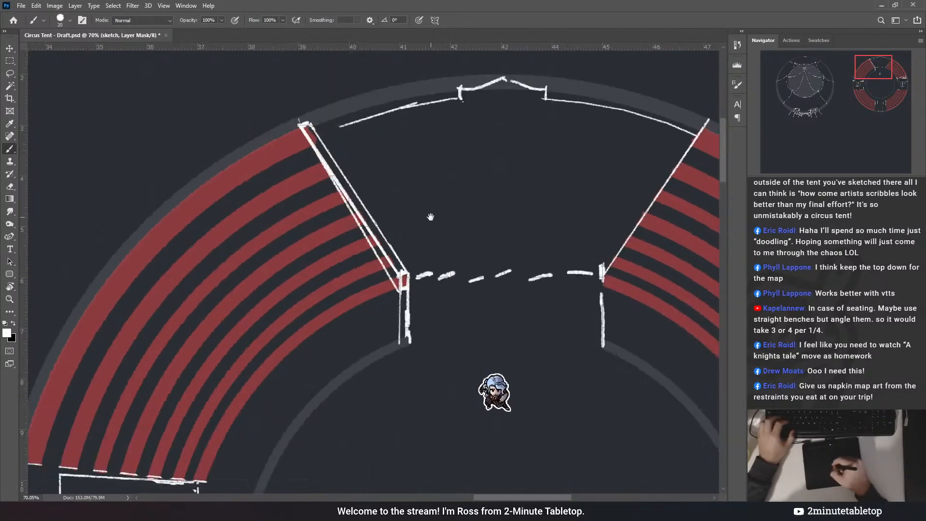
key(ctrl+z)
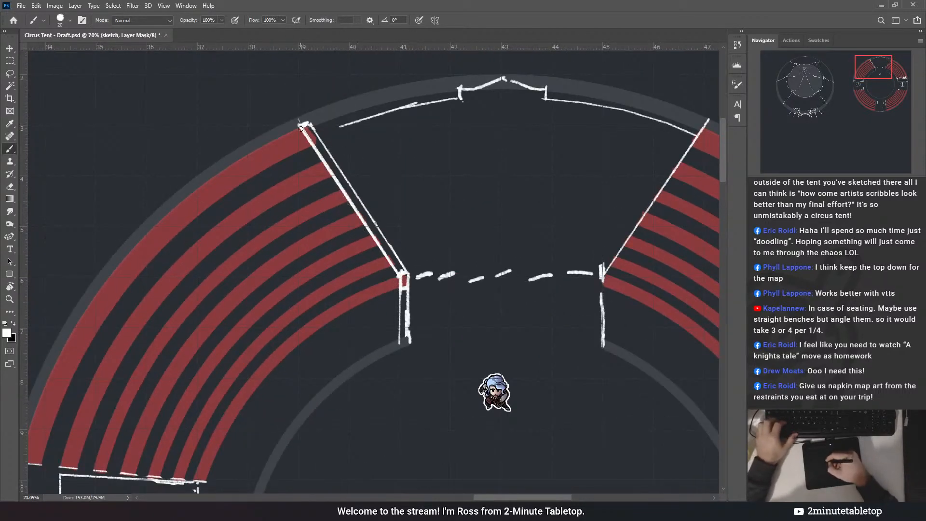
shift+click(400, 289)
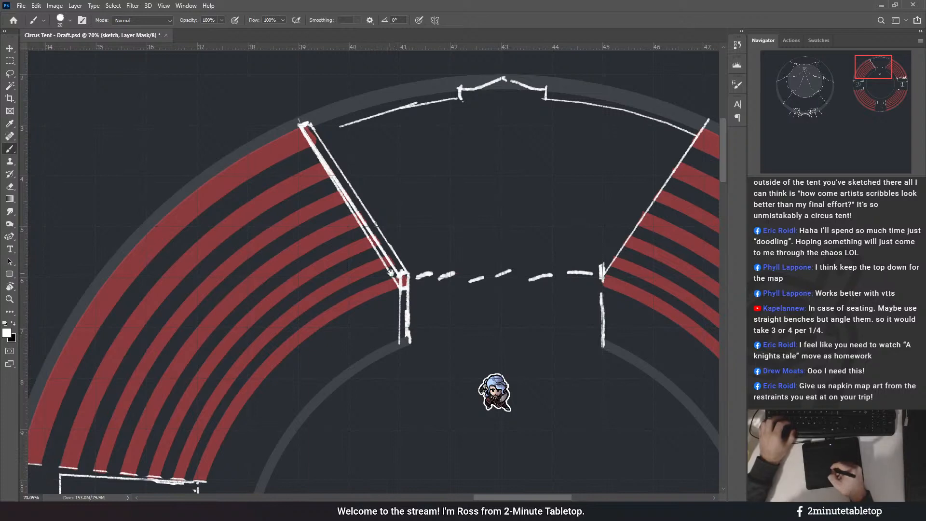
- Save the circus tent draft
scroll(333, 209, down, 1)
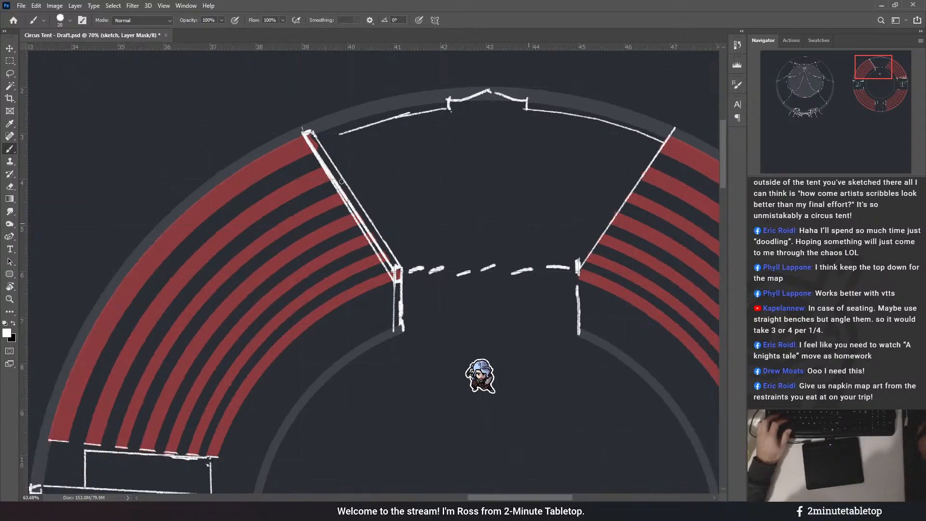
scroll(342, 182, down, 9)
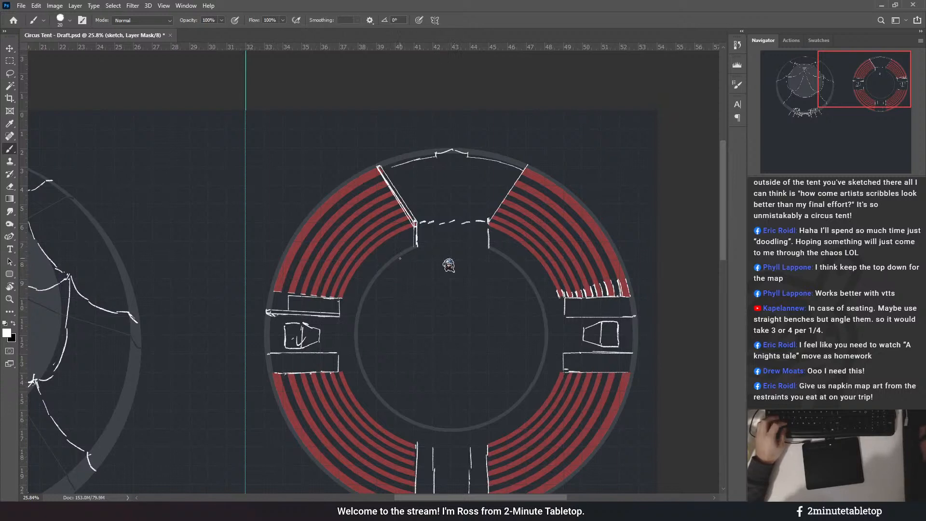
key(ctrl+s)
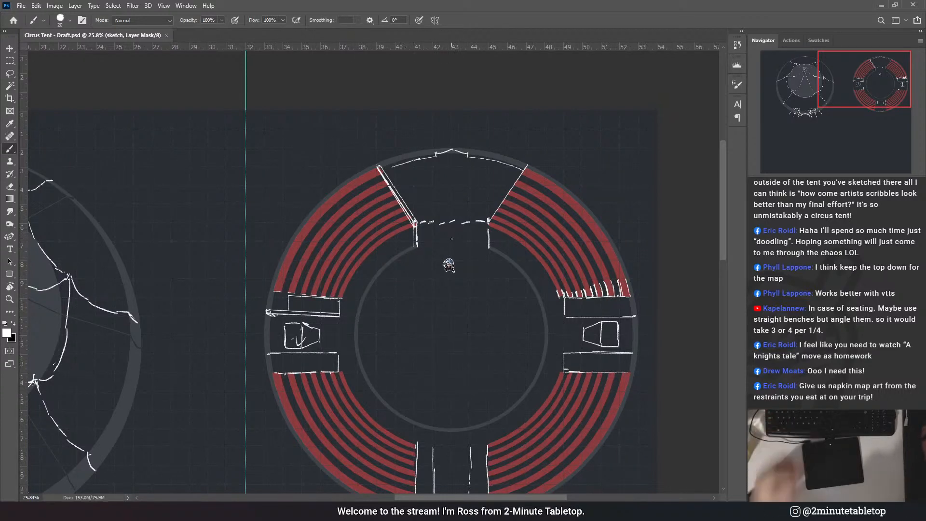
- Sketch a small round post at the lower end of the short wall below the wedge's left wall
scroll(449, 238, up, 4)
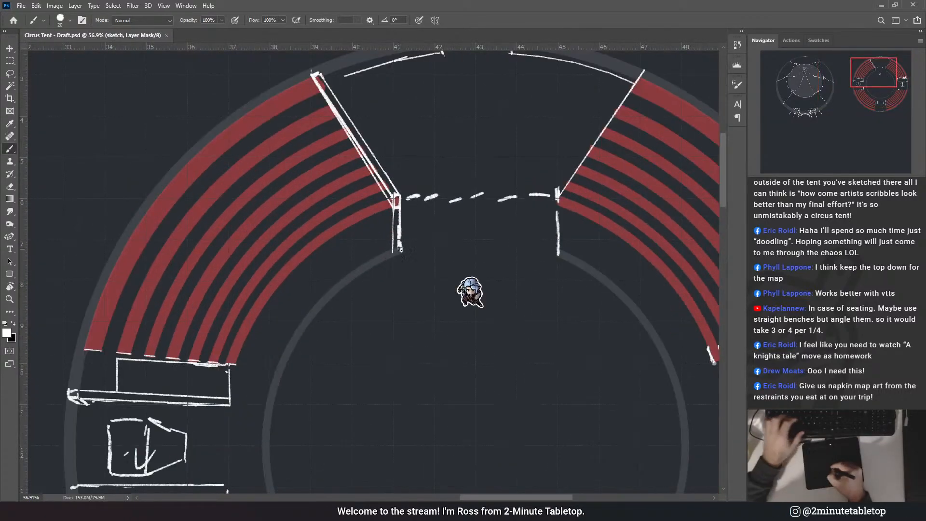
drag(283, 275, 412, 138)
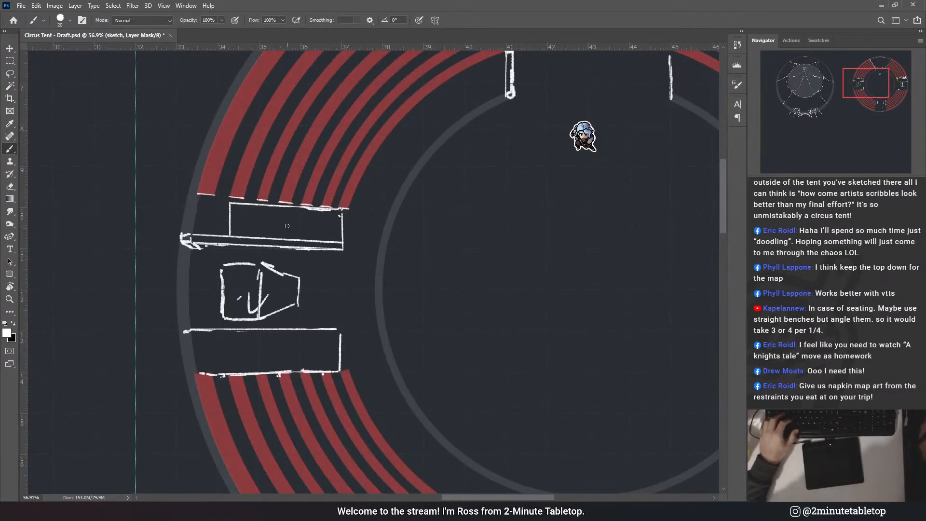
- Extend the top edge of the upper-left side block with a straight line out to the tent's outer wall
scroll(207, 151, up, 2)
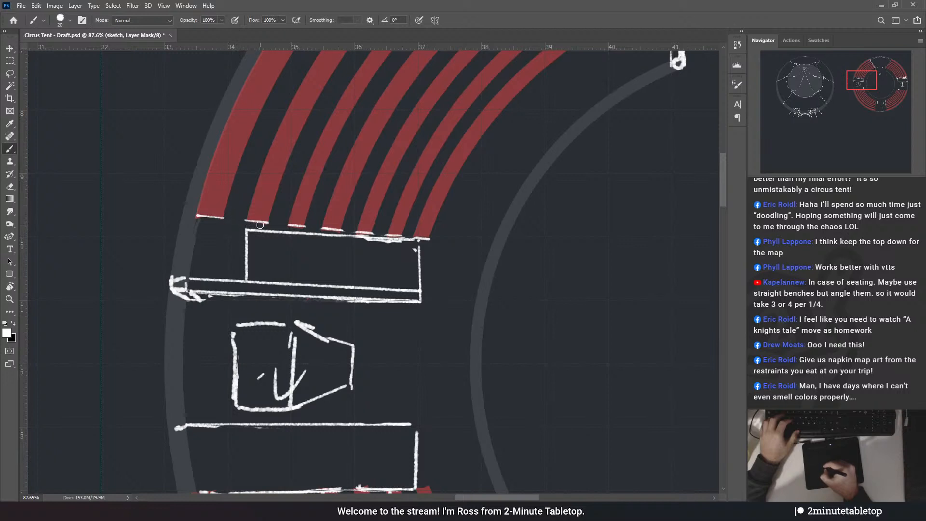
drag(314, 208, 344, 217)
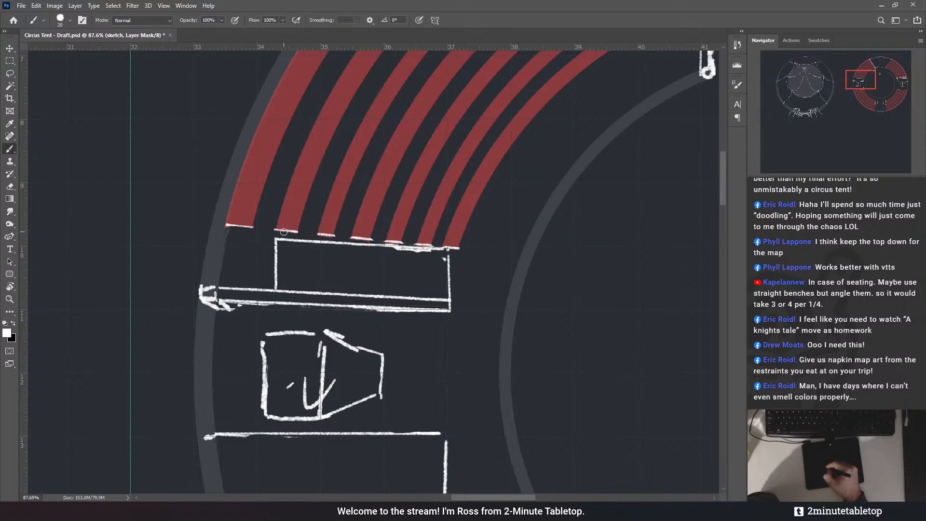
click(227, 235)
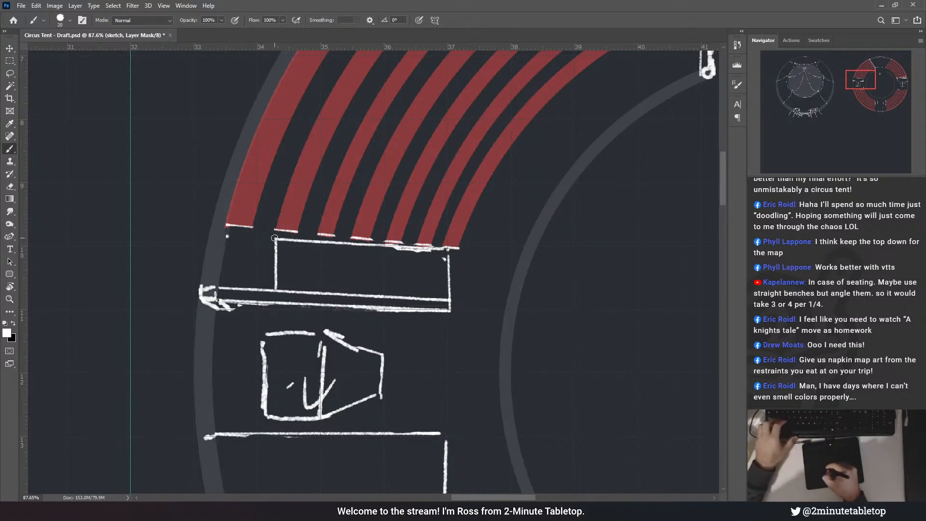
shift+click(274, 236)
- Sketch short support marks between the ends of the four outermost upper-left seating rings and the side block's top edge
mouse_move(274, 237)
mouse_down()
mouse_move(279, 229)
mouse_move(319, 233)
mouse_up()
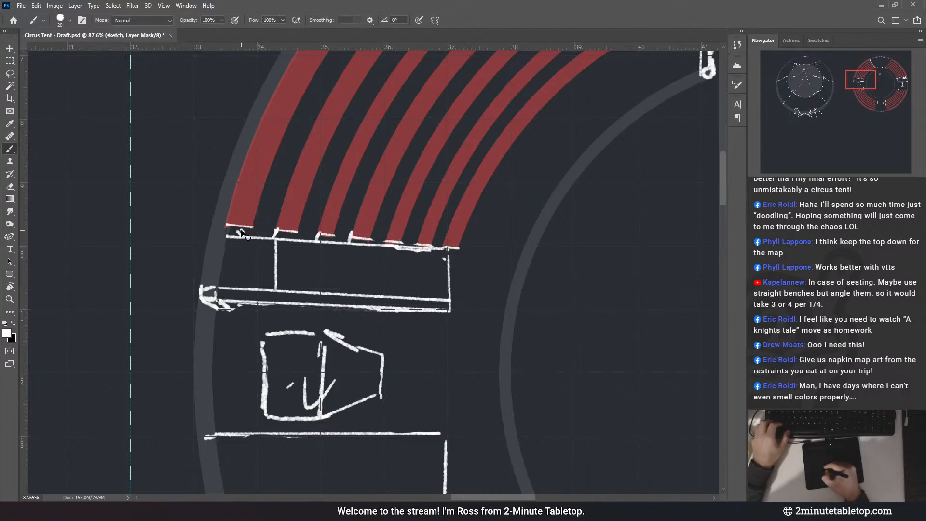
key(ctrl+z)
drag(237, 228, 330, 237)
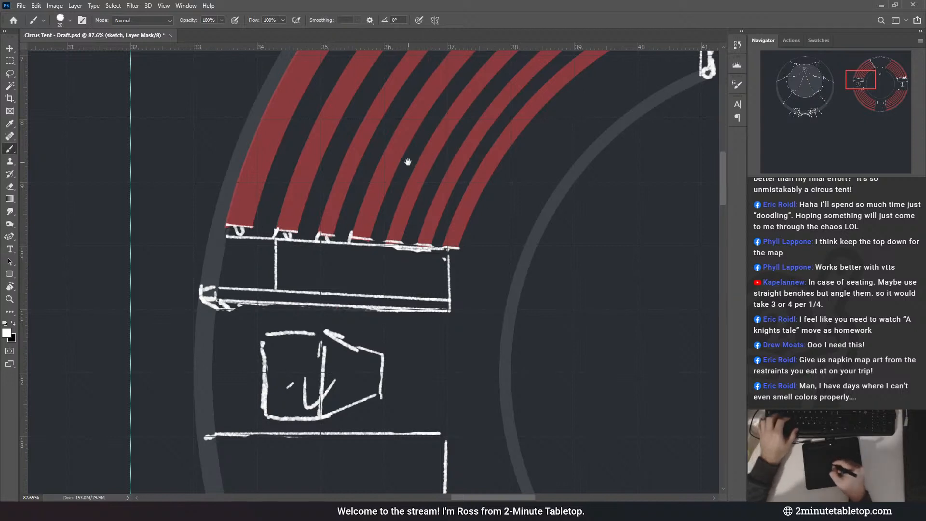
drag(407, 161, 368, 237)
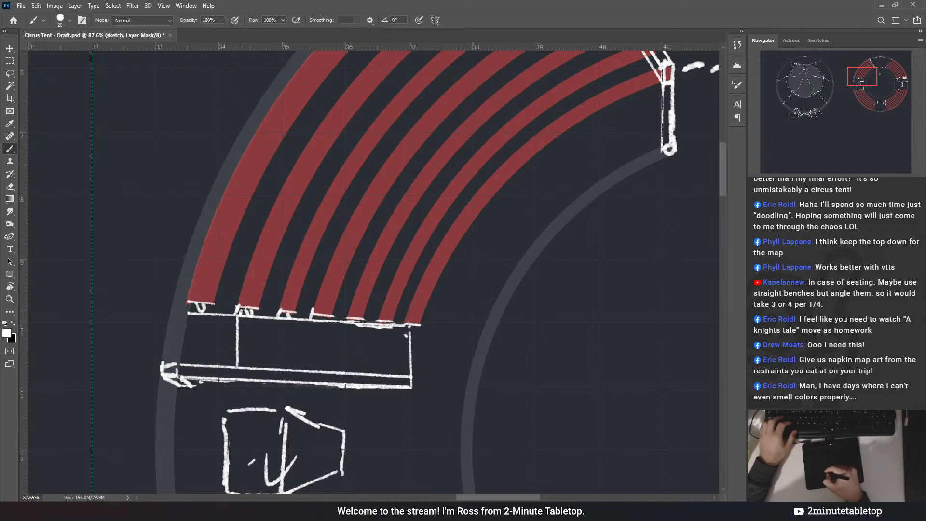
drag(279, 312, 316, 313)
drag(347, 269, 387, 219)
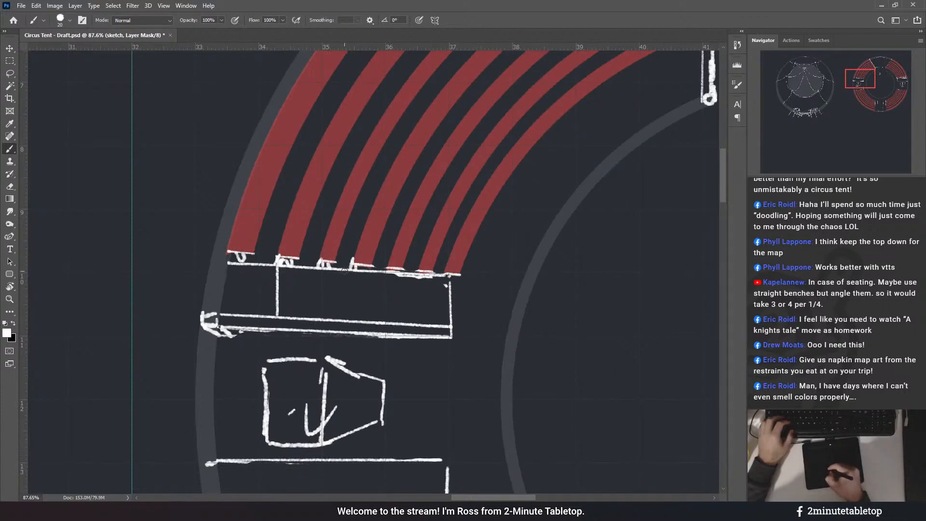
drag(352, 268, 391, 272)
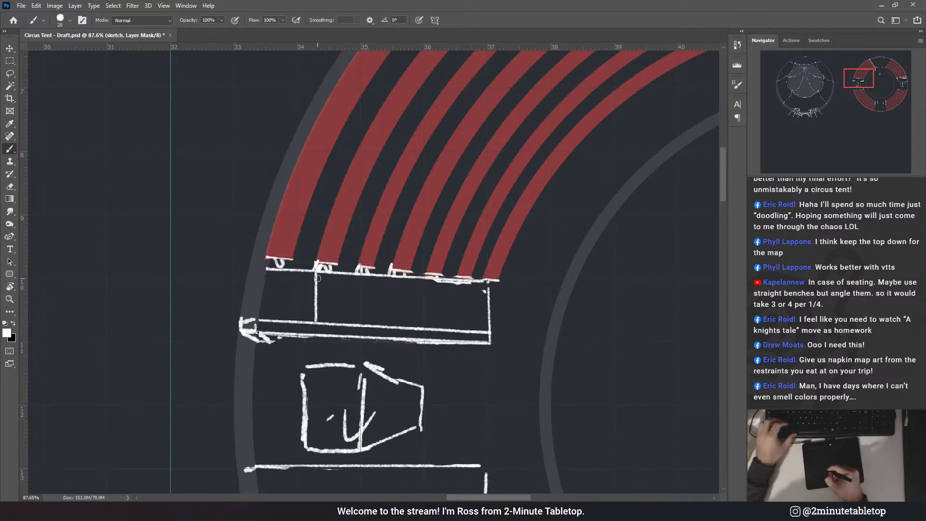
- Redraw the upper-left side block's outer end line at a slight slant and retrace its inner end line
drag(314, 314, 317, 277)
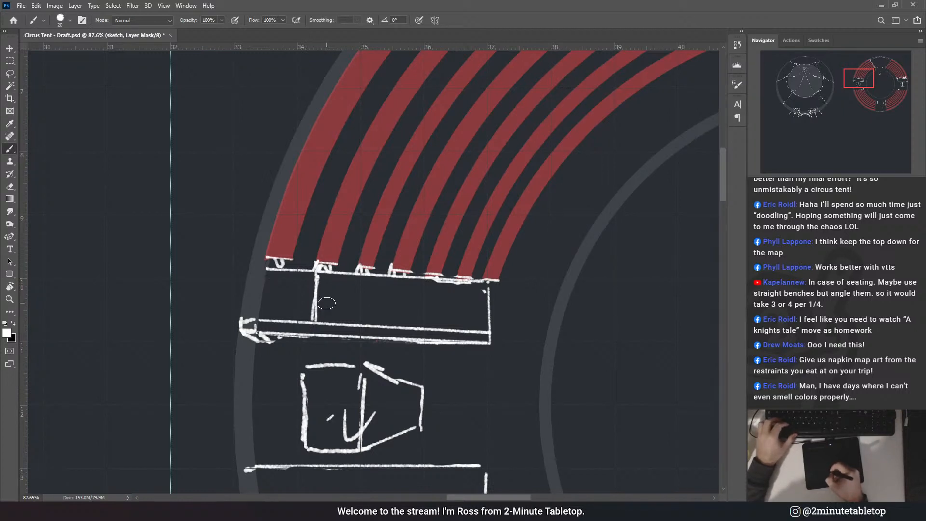
key(ctrl+z)
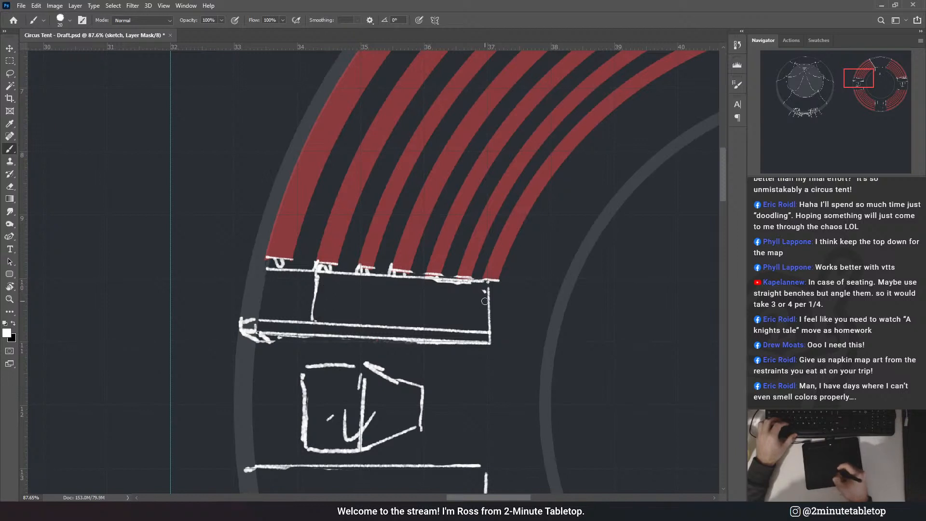
drag(490, 288, 486, 324)
key(ctrl+z)
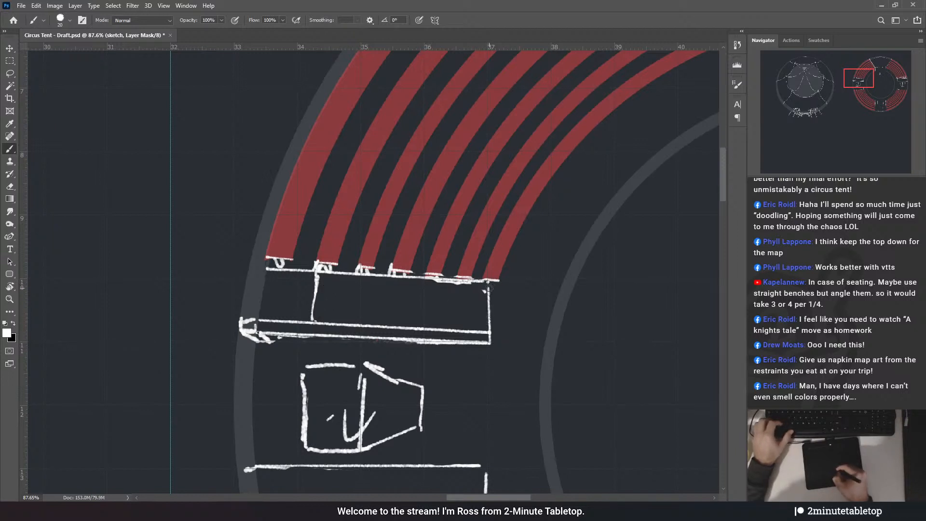
drag(490, 289, 484, 326)
key(ctrl+z)
drag(490, 292, 489, 323)
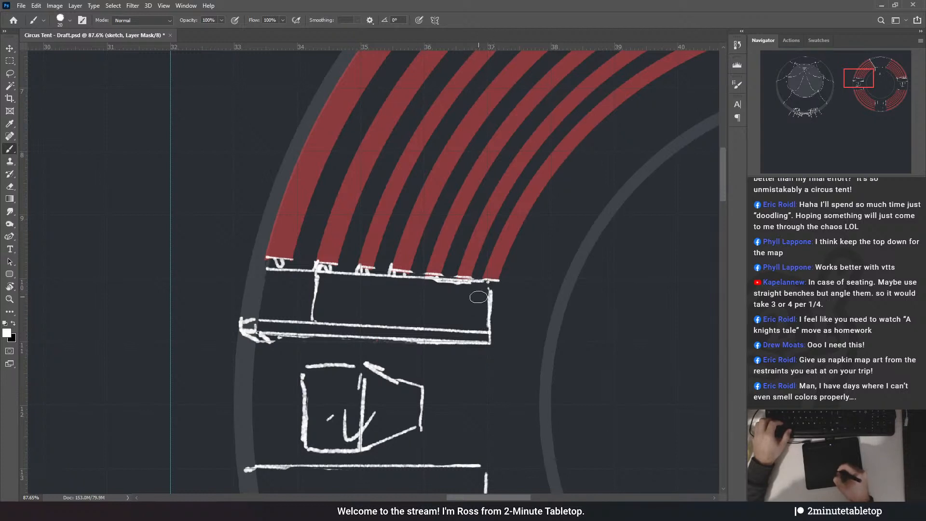
drag(397, 249, 385, 195)
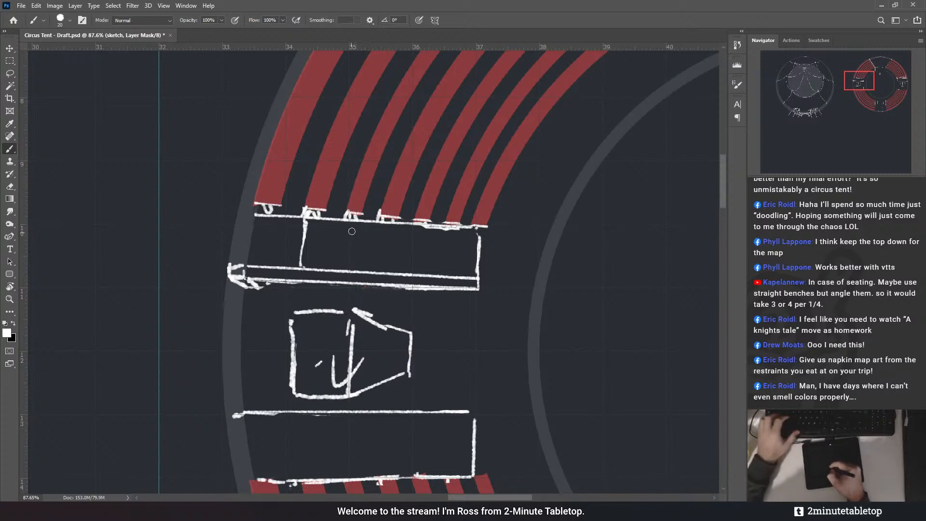
mouse_move(324, 234)
mouse_down()
mouse_move(302, 244)
mouse_move(290, 284)
mouse_up()
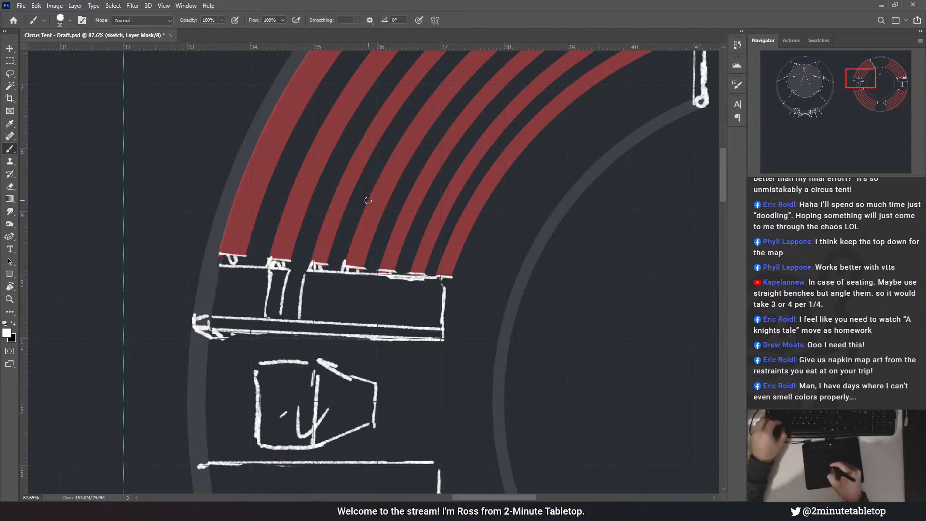
key(ctrl+z)
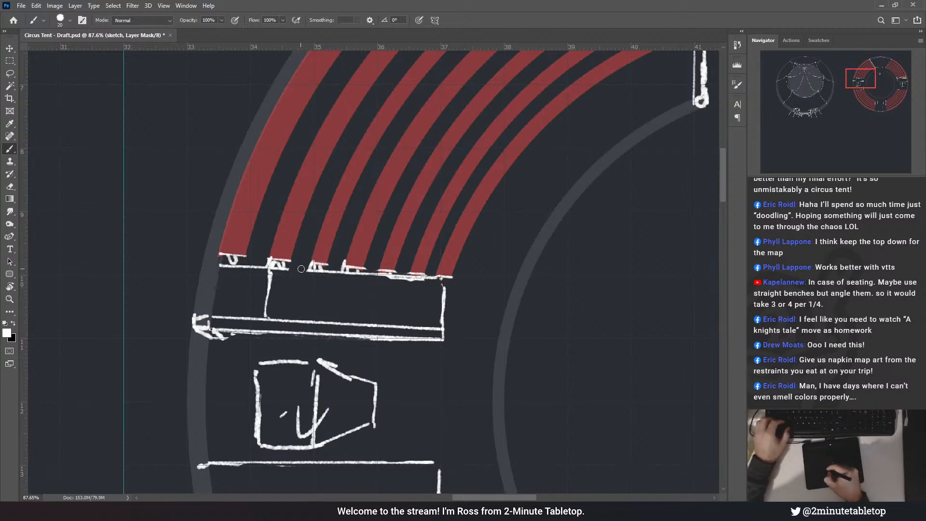
mouse_move(294, 274)
mouse_down()
mouse_move(293, 305)
mouse_move(281, 316)
mouse_up()
key(ctrl+z)
key(ctrl+z)
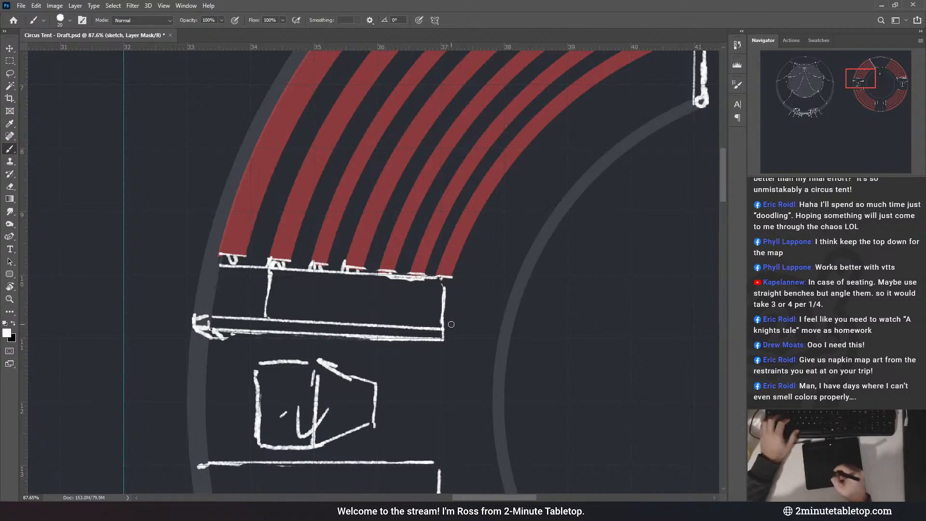
- Strengthen the inner end line of the upper-left side block up to its top corner
drag(444, 284, 443, 316)
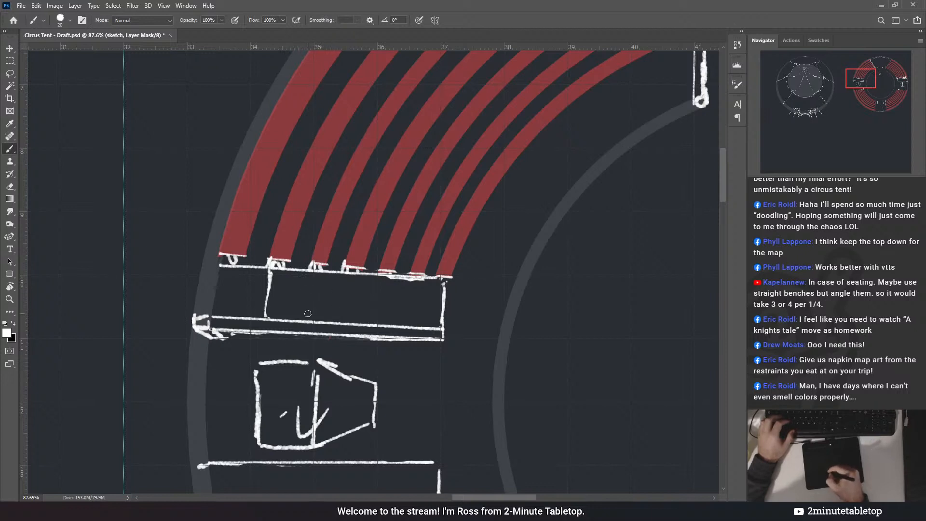
- Fill the upper-left side block with evenly spaced stair tread lines and redraw its inner end line
mouse_move(288, 273)
mouse_down()
mouse_move(281, 318)
mouse_move(298, 314)
mouse_move(319, 274)
mouse_move(314, 320)
mouse_up()
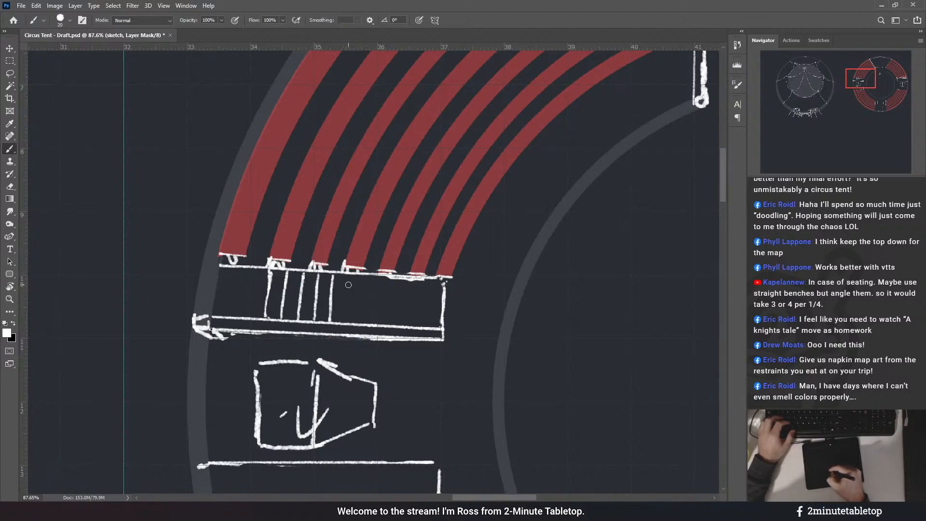
drag(348, 273, 343, 319)
drag(361, 275, 359, 322)
drag(375, 277, 373, 323)
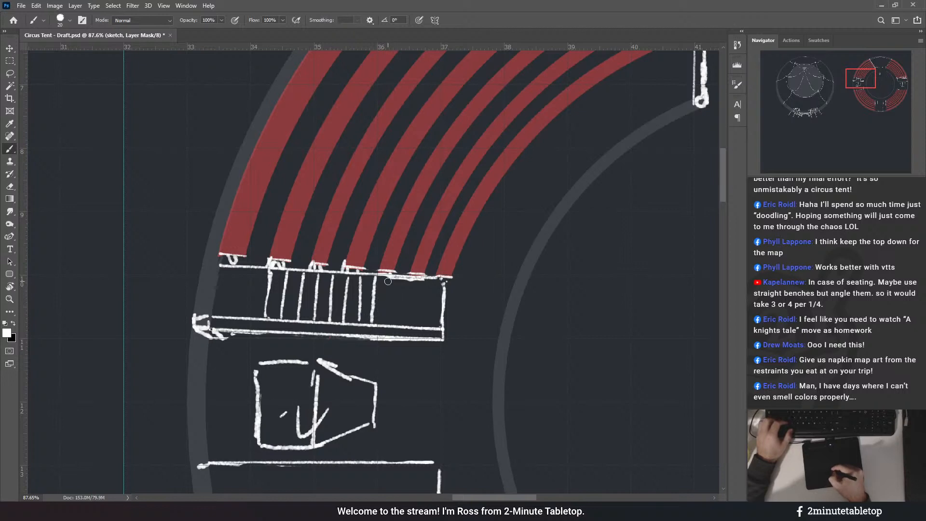
drag(389, 276, 386, 324)
drag(402, 281, 400, 318)
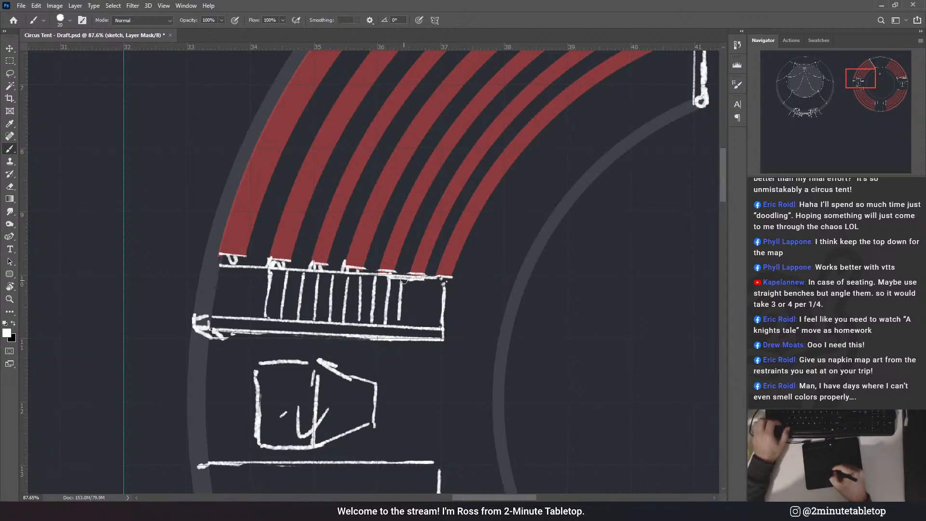
key(ctrl+z)
drag(402, 280, 399, 319)
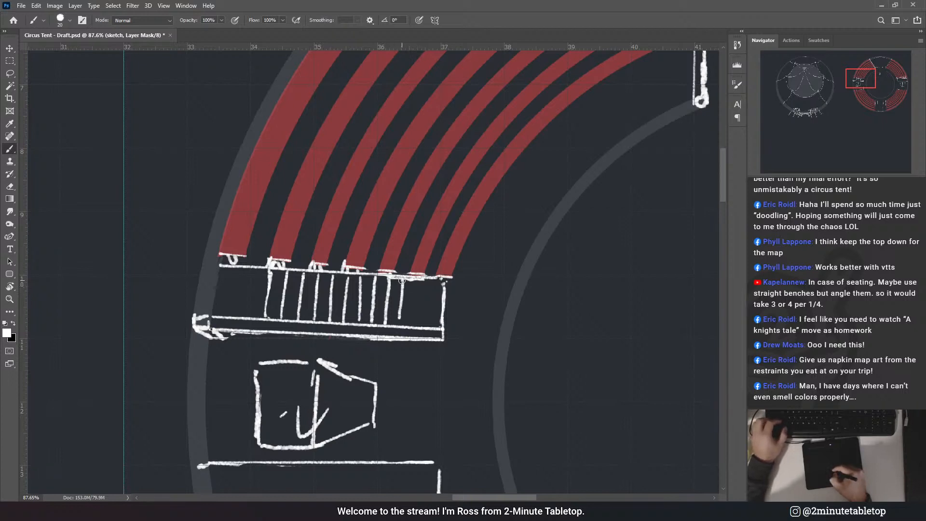
drag(413, 279, 413, 321)
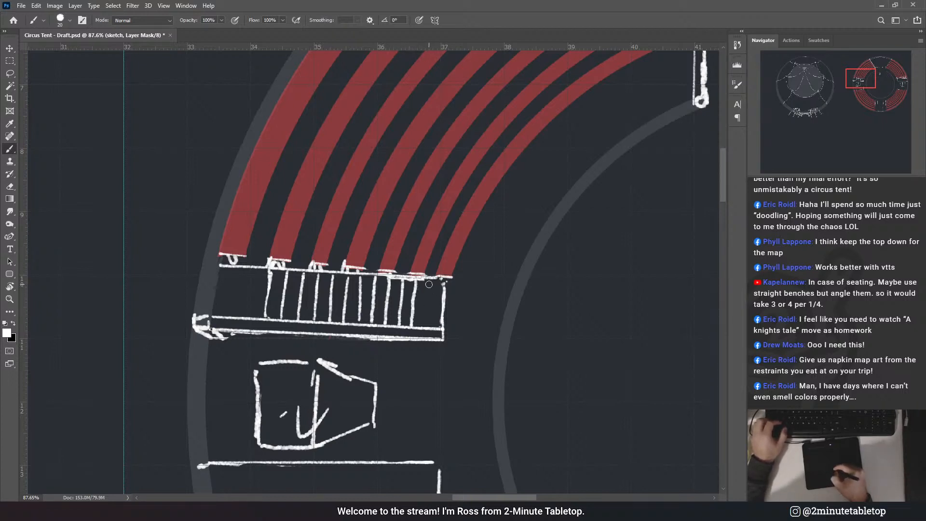
drag(429, 281, 428, 321)
key(ctrl+z)
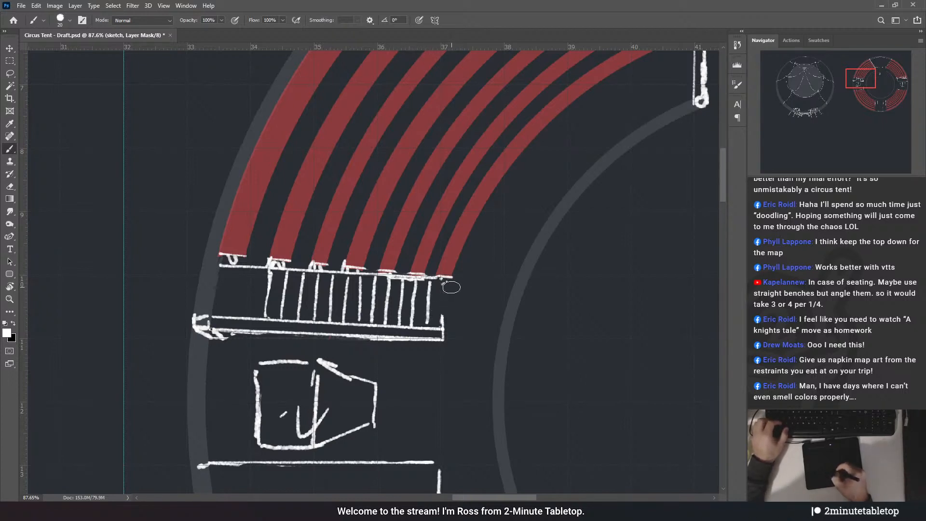
drag(442, 281, 440, 324)
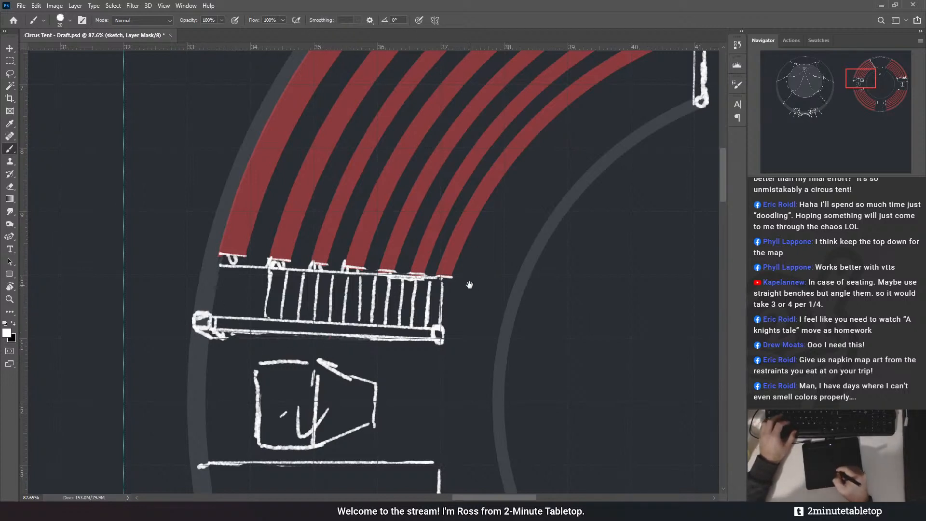
- Move the sample token from the central ring onto the stair treads of the upper-left side block
scroll(418, 316, down, 6)
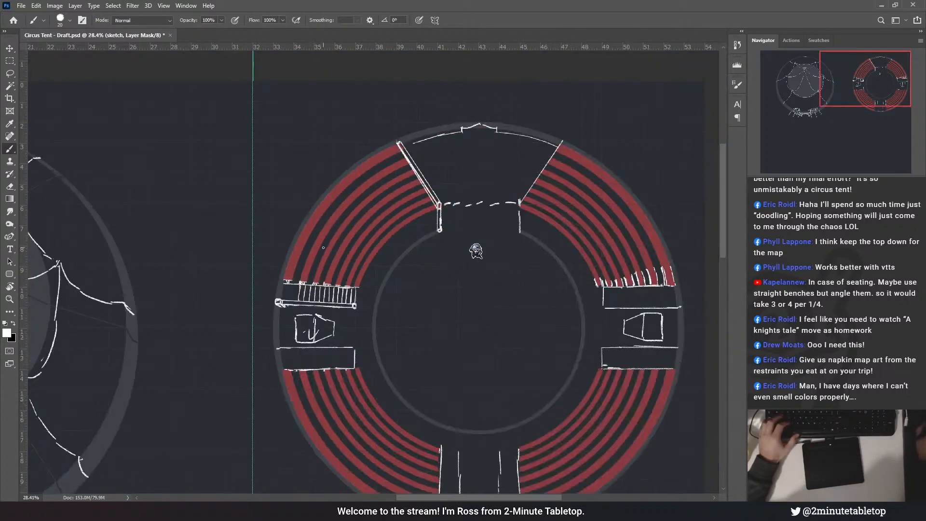
scroll(347, 299, up, 4)
click(9, 49)
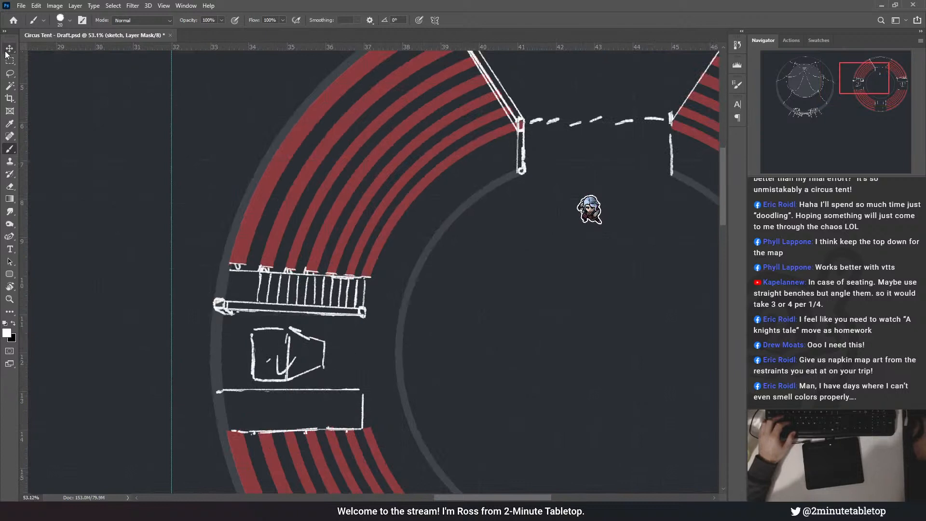
drag(589, 211, 298, 289)
scroll(317, 278, up, 3)
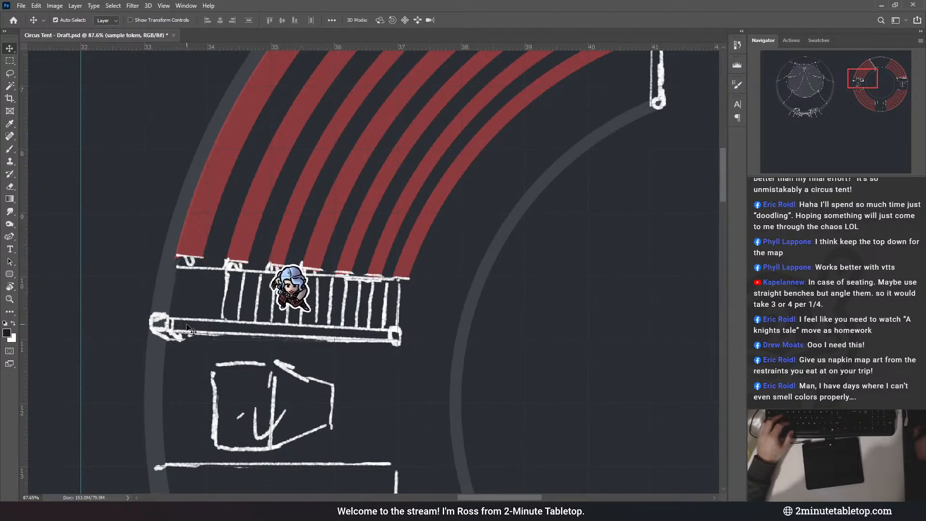
scroll(179, 278, down, 3)
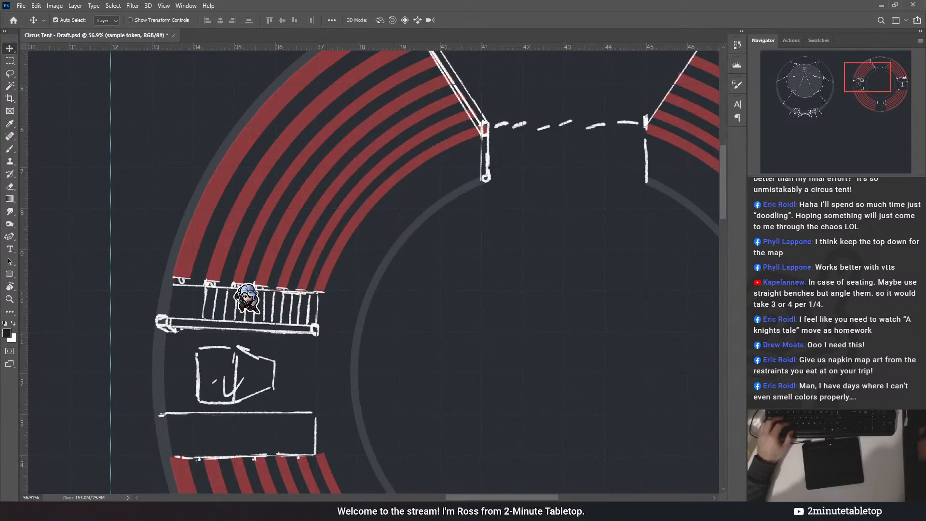
click(810, 408)
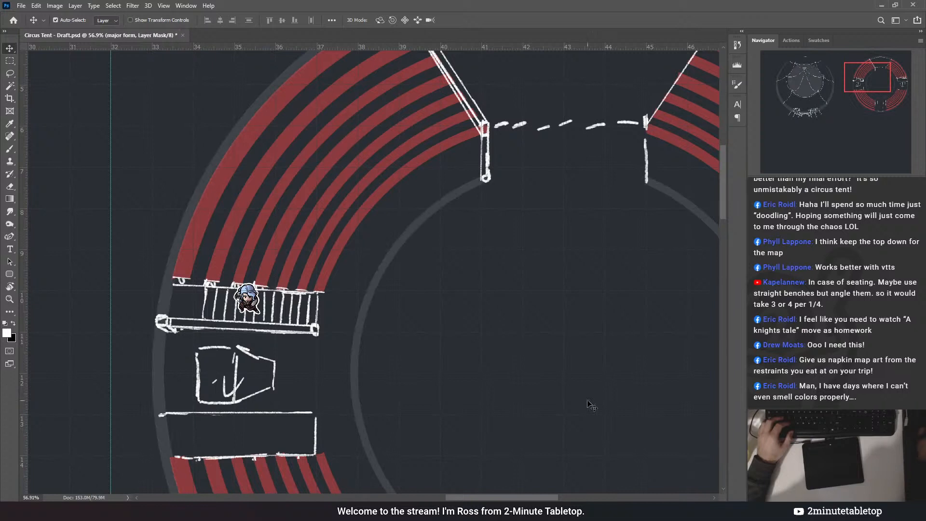
key(b)
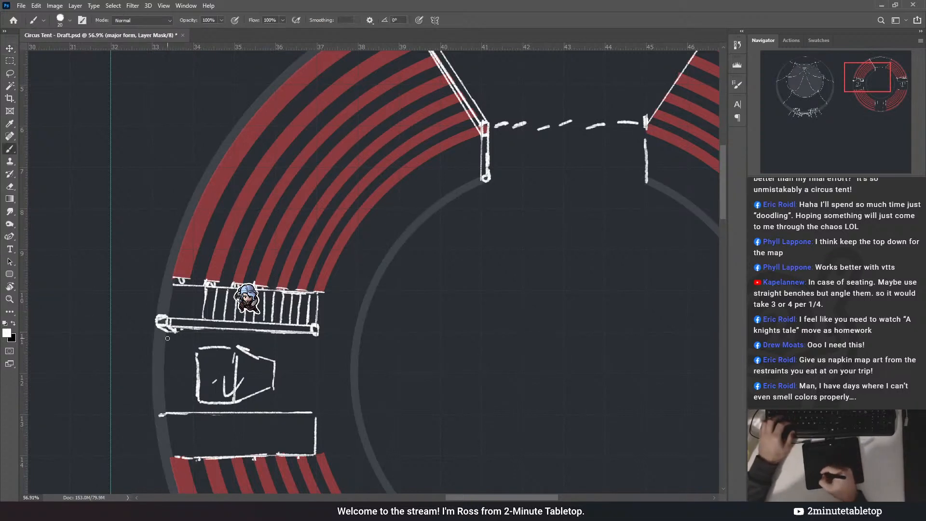
drag(168, 340, 177, 343)
key(ctrl+z)
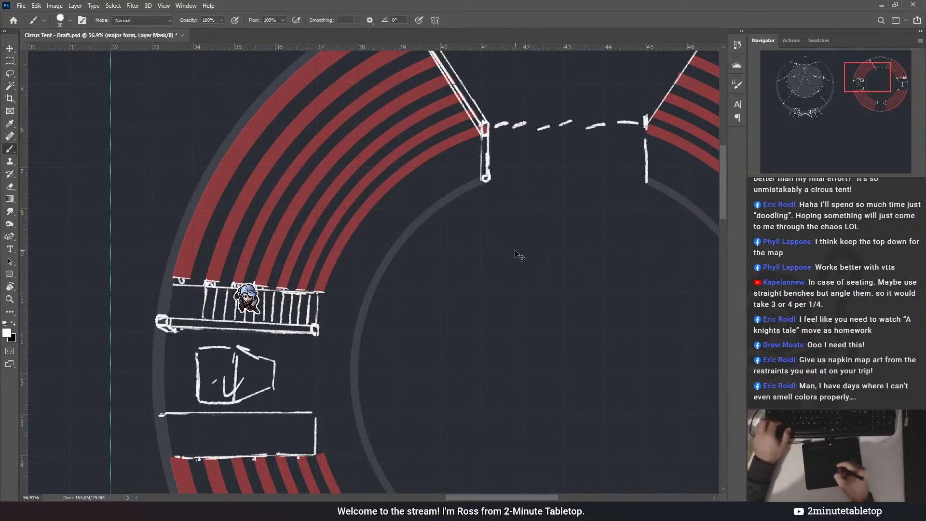
- On the sketch layer, draw a line across the left entrance just inside the tent wall, joining the two side blocks
click(816, 366)
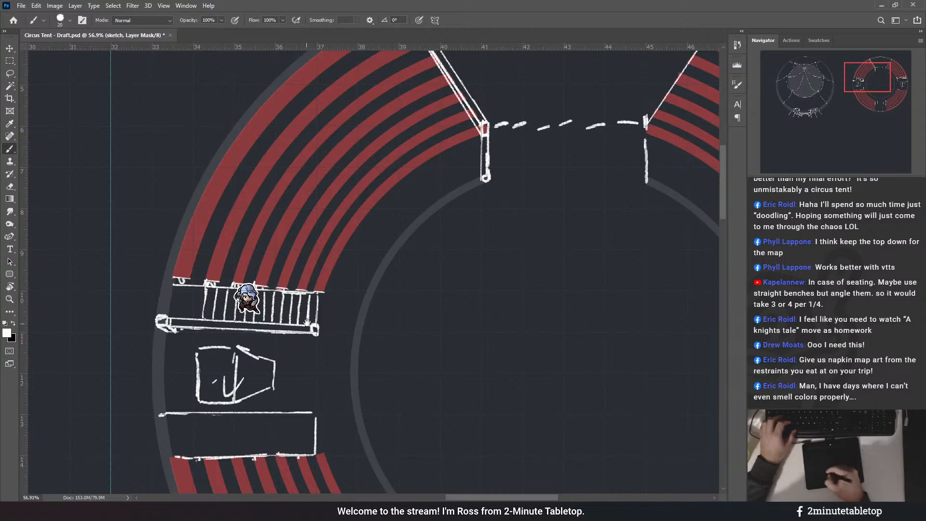
drag(172, 340, 199, 242)
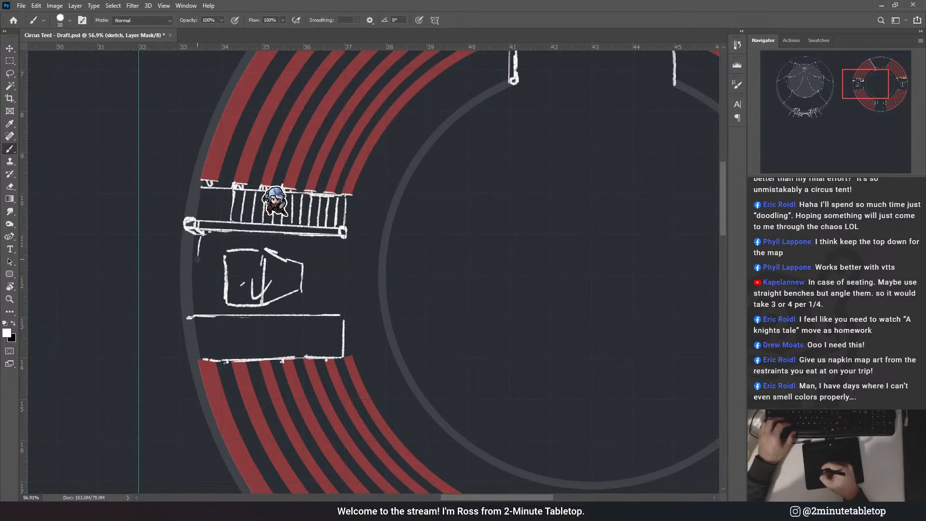
drag(199, 262, 201, 316)
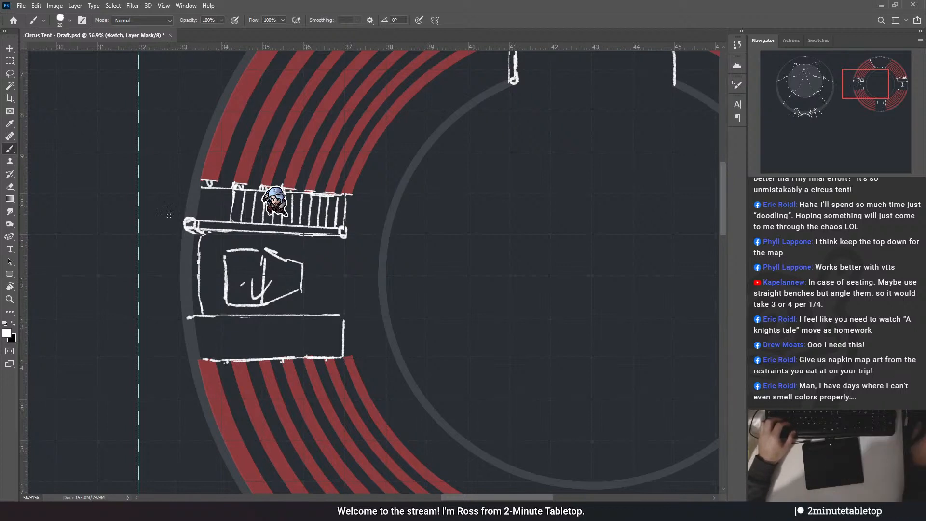
scroll(228, 237, up, 5)
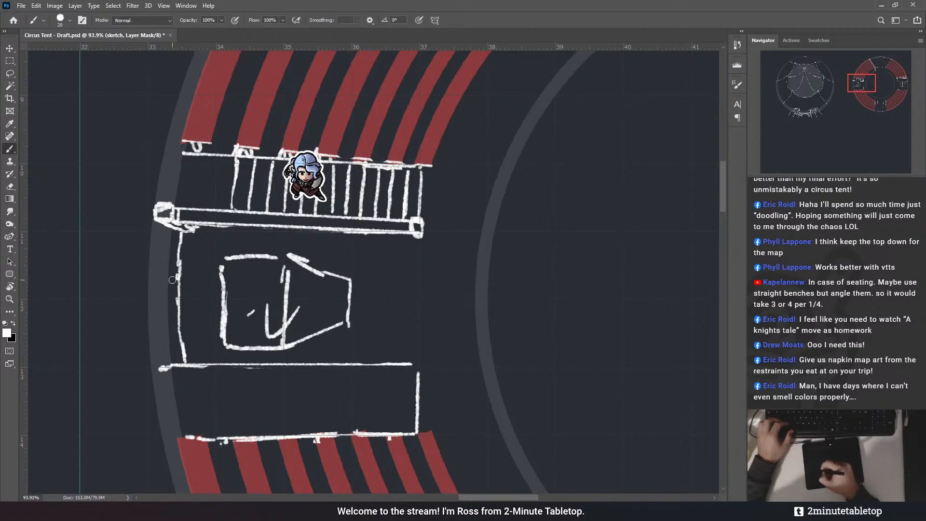
key(ctrl+z)
key(ctrl+z)
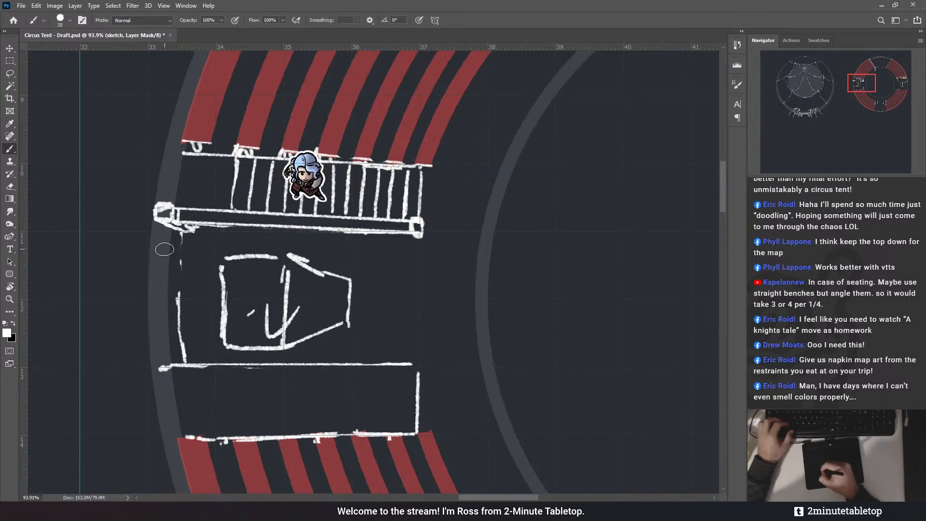
mouse_move(180, 268)
mouse_down()
mouse_move(179, 307)
mouse_move(181, 243)
mouse_up()
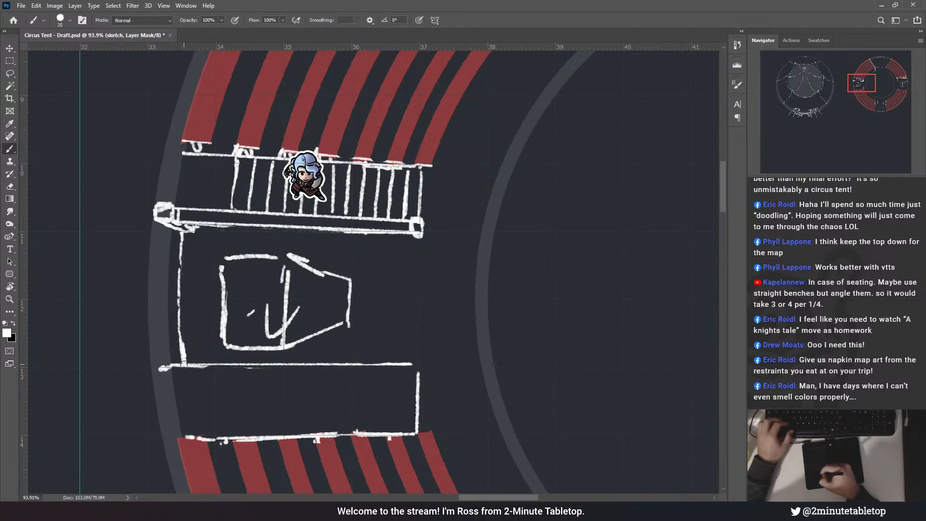
- Close the outer end of the upper-left side block with a slanted line down to its corner post
drag(254, 182, 280, 239)
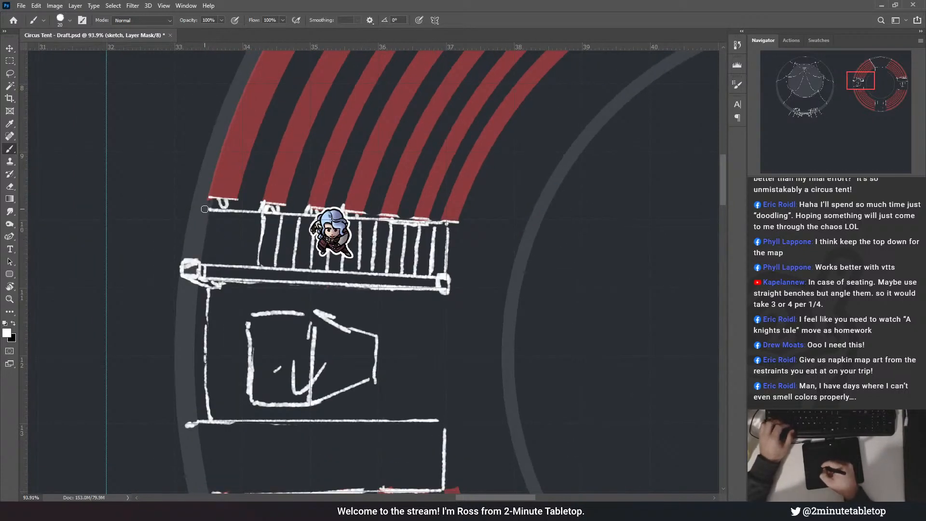
drag(204, 212, 195, 257)
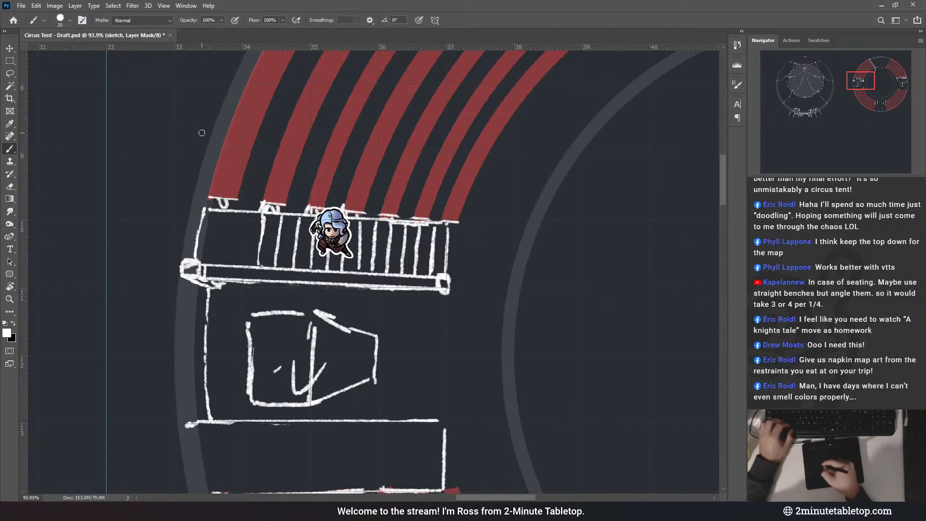
drag(227, 153, 240, 164)
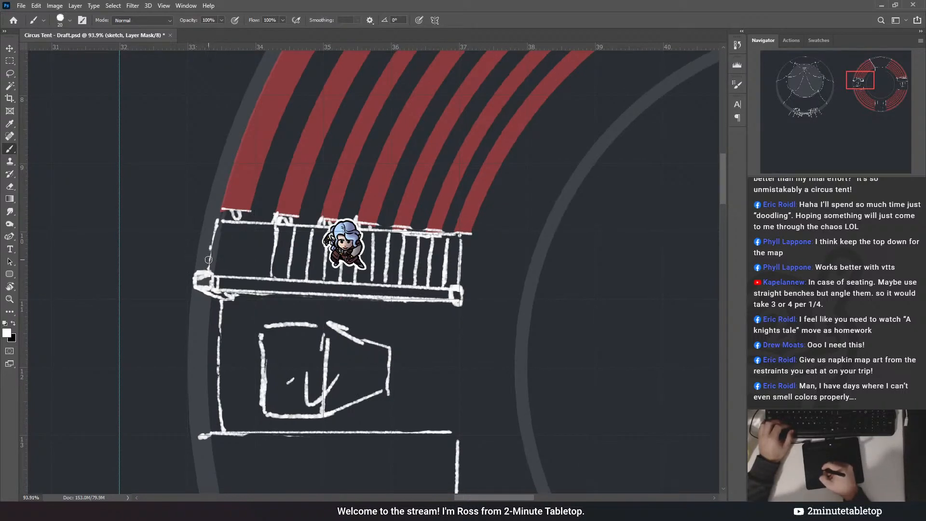
- Rework the outer post of the top entrance's left wall and add a straight parallel line on the wall's seating side
scroll(154, 261, down, 5)
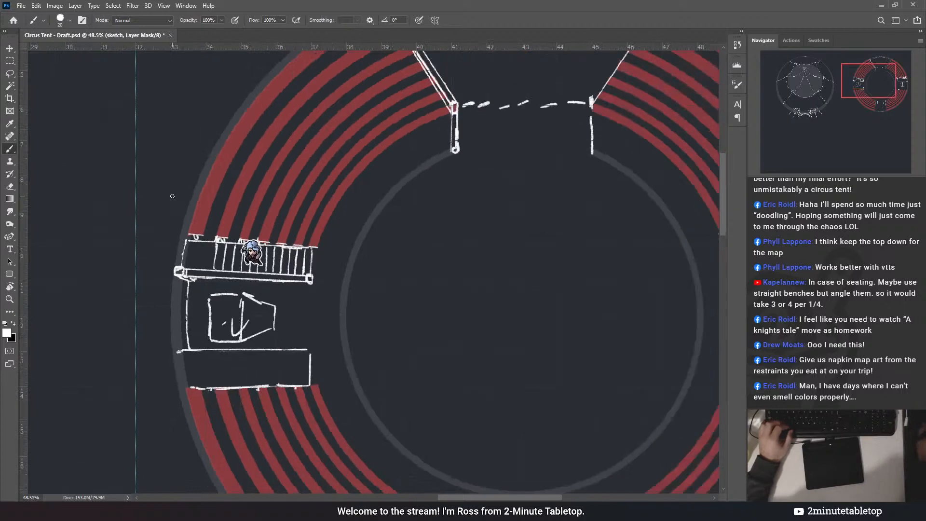
scroll(172, 196, down, 3)
scroll(356, 344, up, 3)
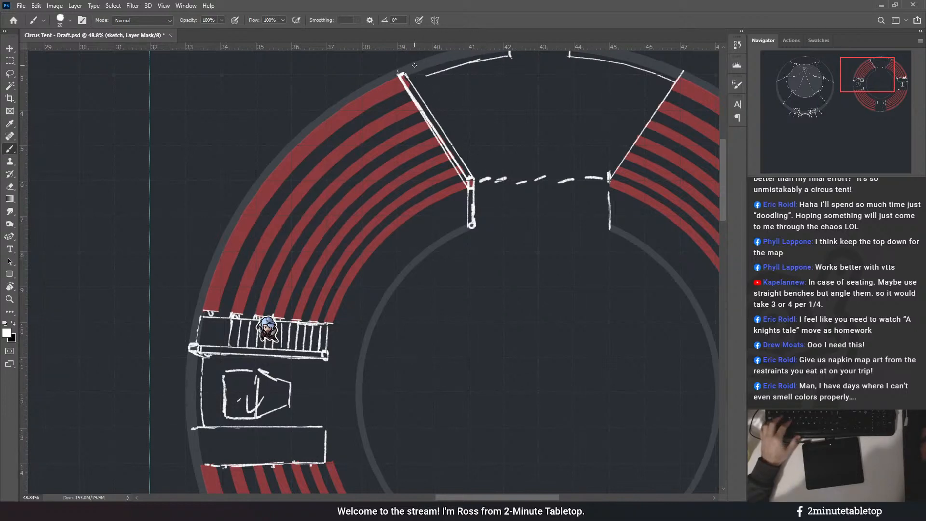
scroll(500, 77, up, 3)
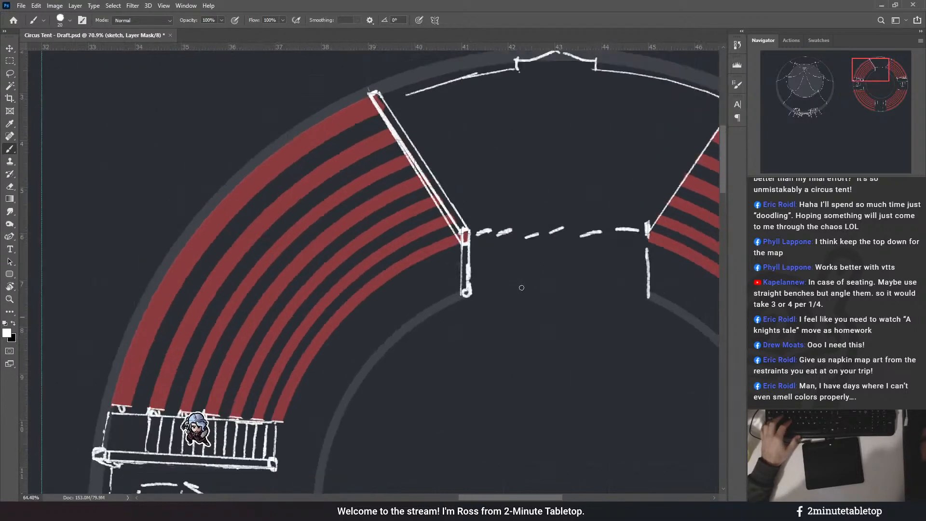
scroll(521, 288, down, 2)
scroll(537, 134, up, 1)
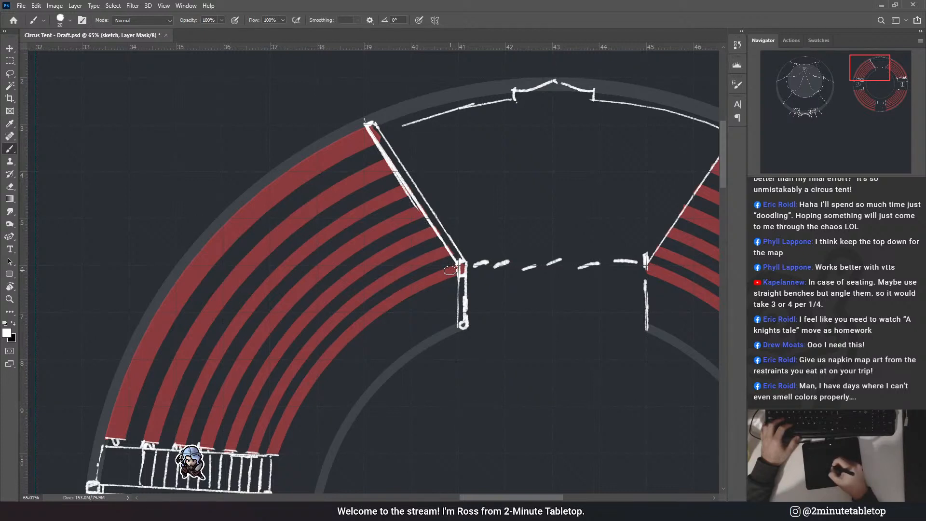
key(ctrl+z)
key(ctrl+z)
key(ctrl+z)
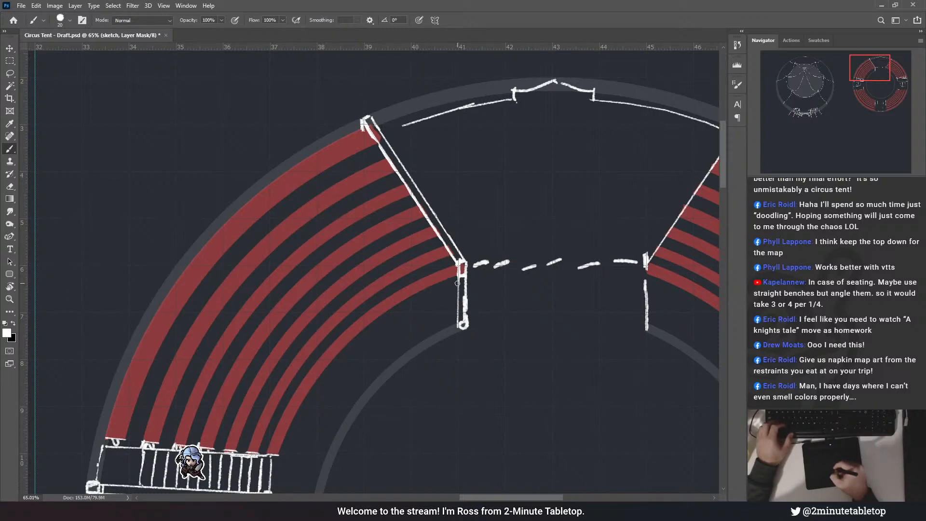
shift+click(457, 283)
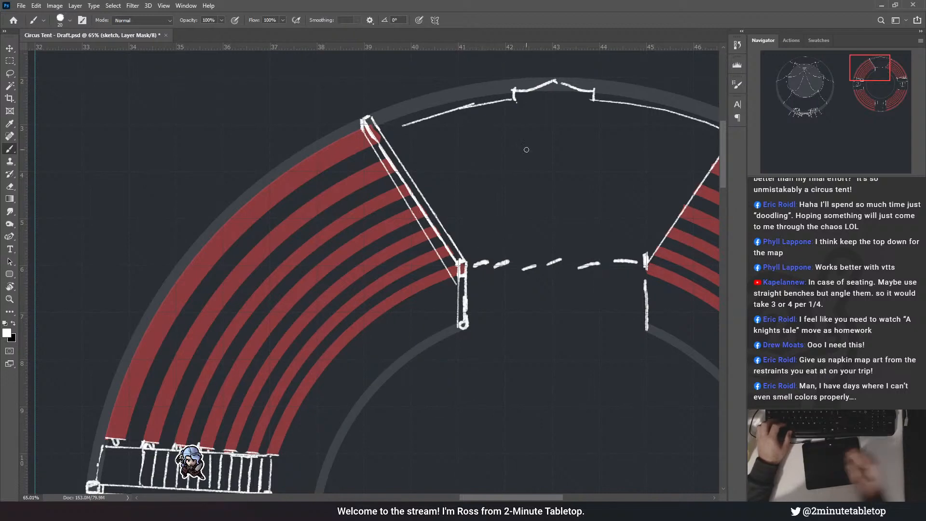
- Examine the overall tent layout, comparing the sketch with the red seating rings hidden and shown
scroll(565, 103, down, 3)
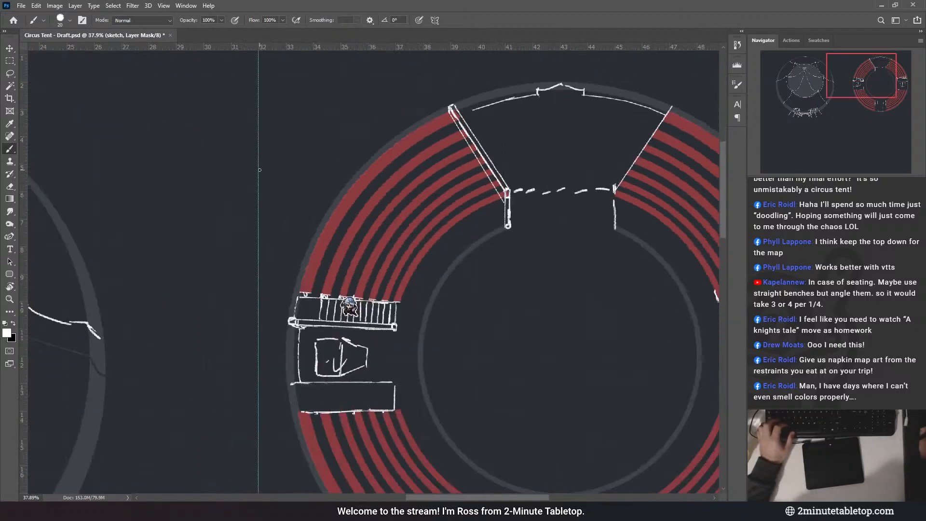
scroll(511, 192, up, 3)
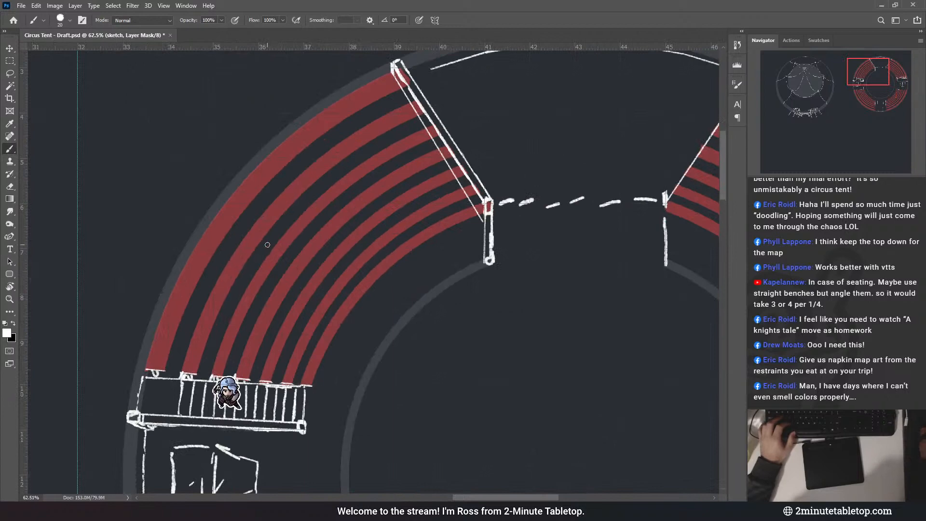
scroll(509, 205, down, 2)
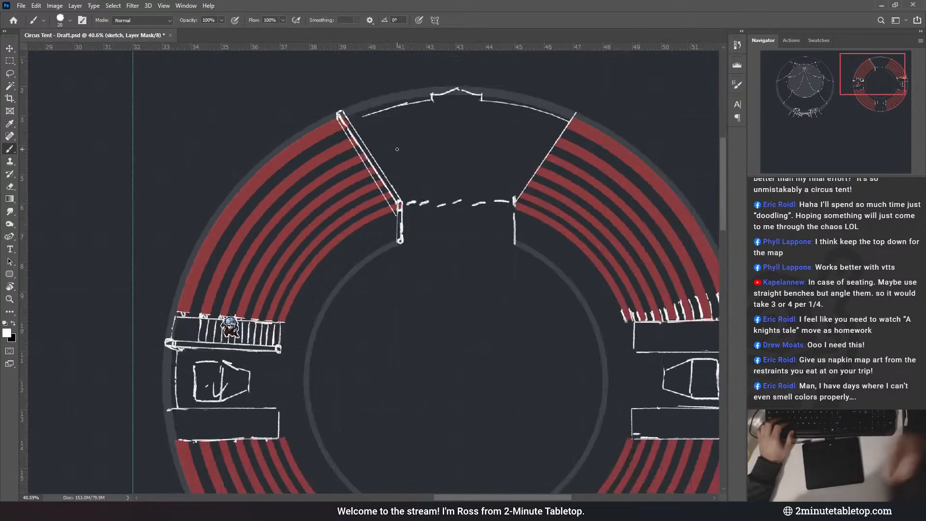
scroll(397, 149, down, 2)
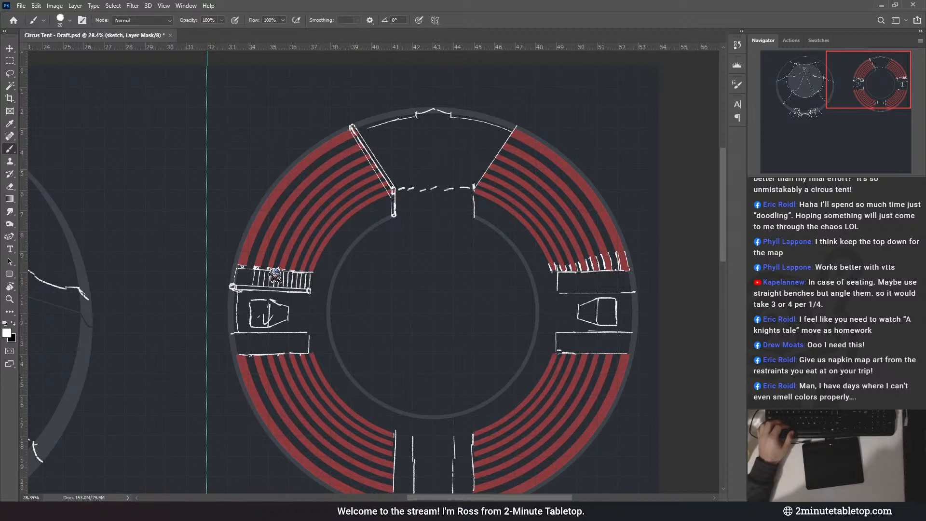
key(ctrl+z)
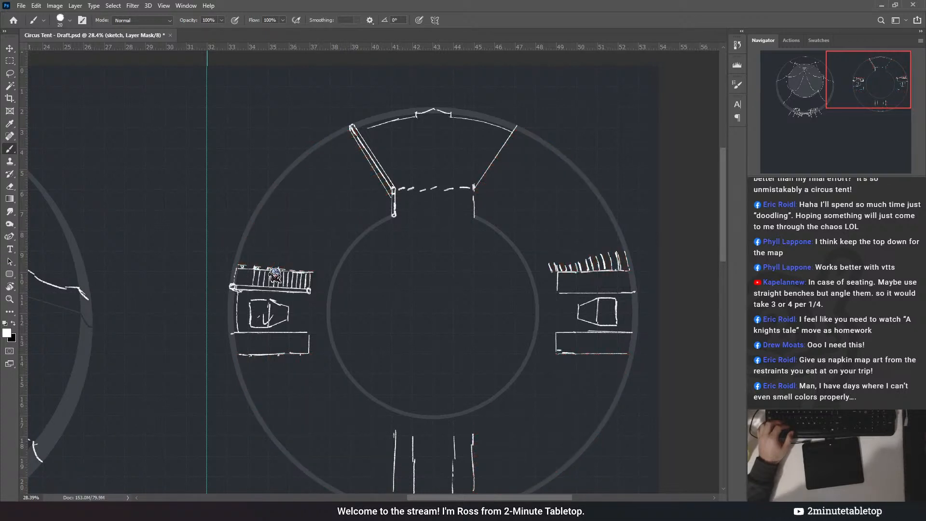
key(ctrl+shift+z)
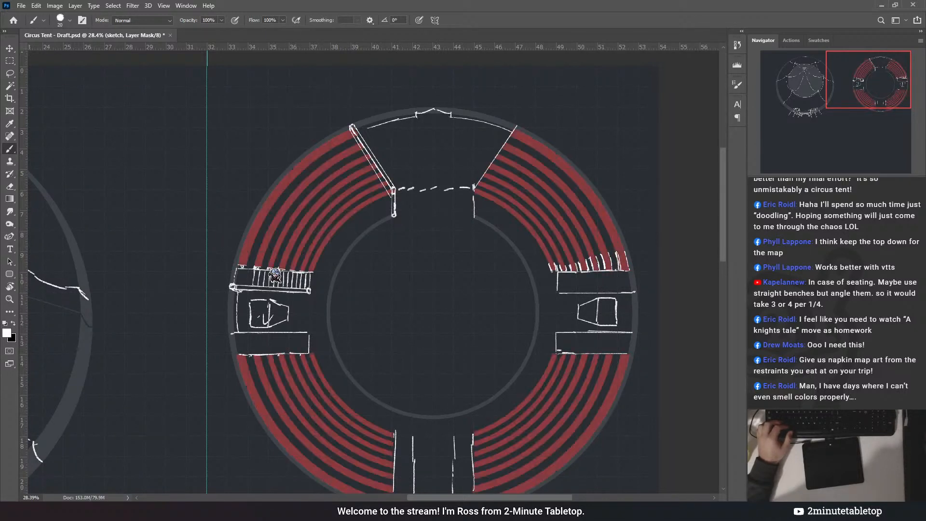
scroll(601, 187, down, 2)
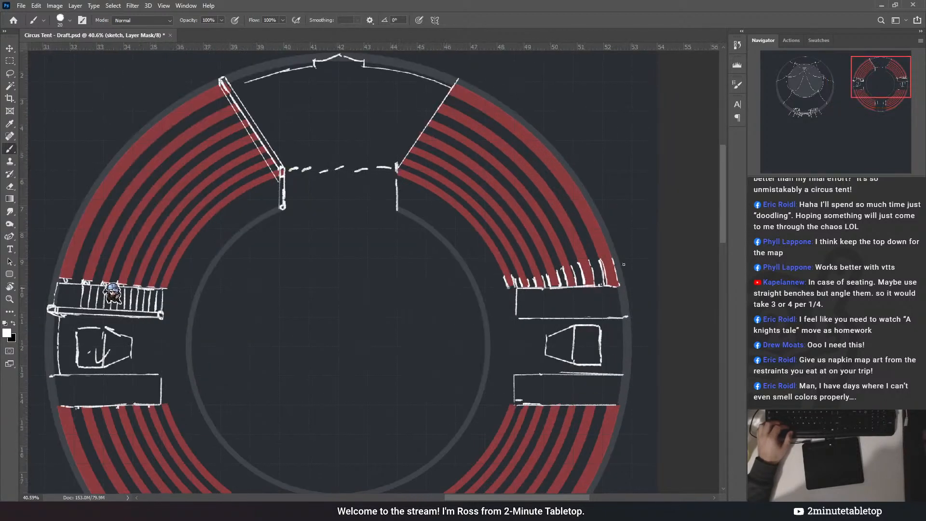
scroll(421, 123, up, 1)
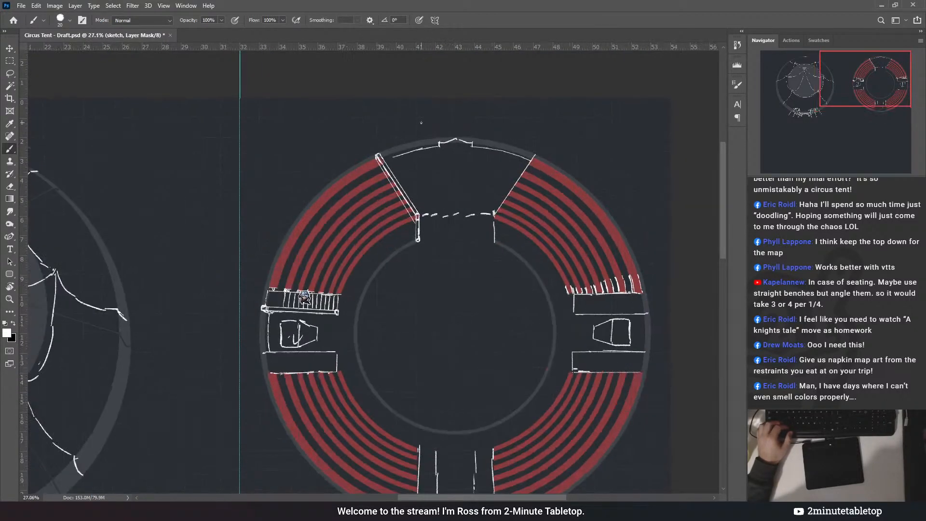
- Extend the curved back line of the top entrance area to meet its left wall
scroll(439, 104, up, 6)
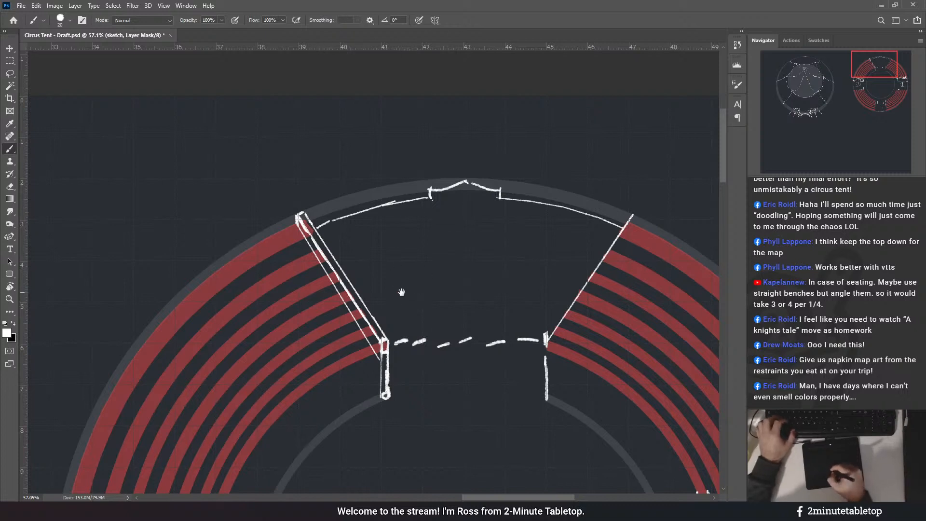
drag(401, 291, 402, 242)
mouse_move(331, 172)
mouse_down()
mouse_move(324, 177)
mouse_move(347, 194)
mouse_move(356, 222)
mouse_move(381, 212)
mouse_move(379, 231)
mouse_move(357, 196)
mouse_up()
key(ctrl+z)
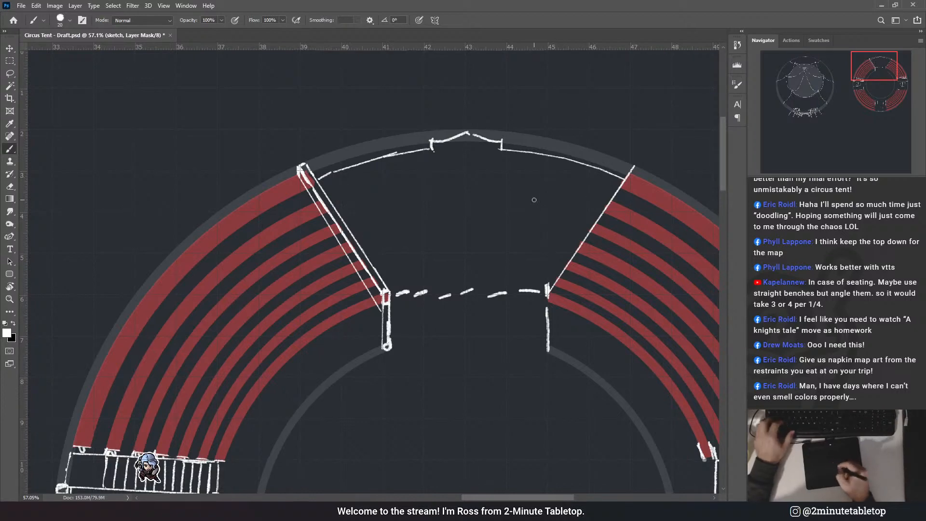
- Redraw the rectangle between the stairs and the empty aisle with clean, straight edges
mouse_move(417, 390)
mouse_down()
mouse_move(414, 284)
mouse_move(469, 236)
mouse_move(485, 196)
mouse_up()
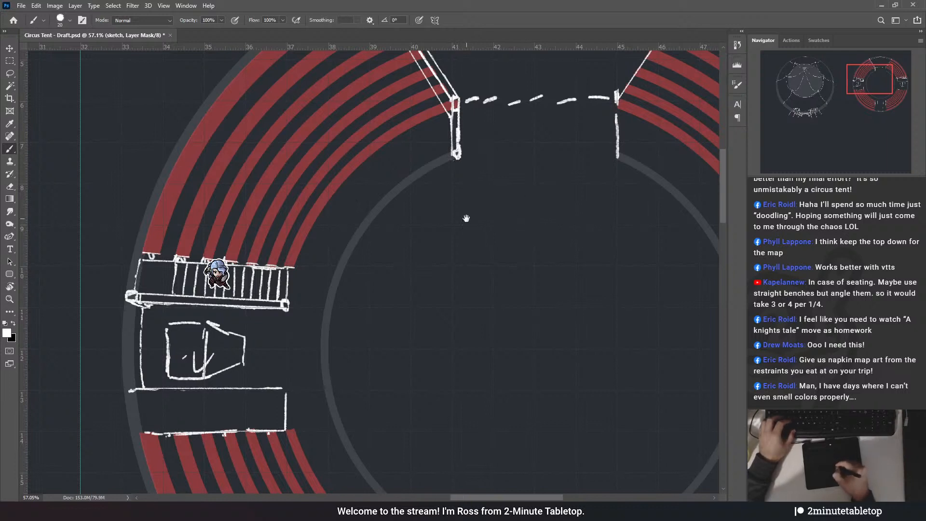
drag(515, 138, 543, 119)
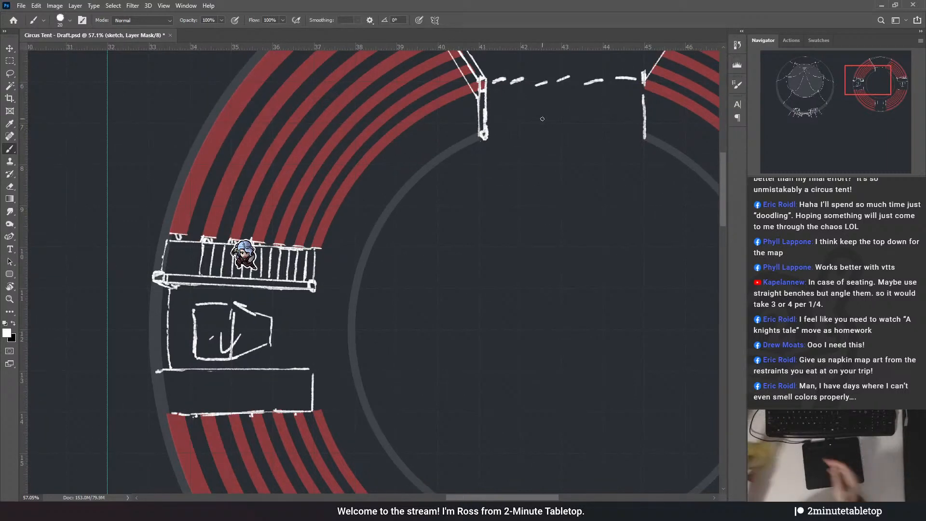
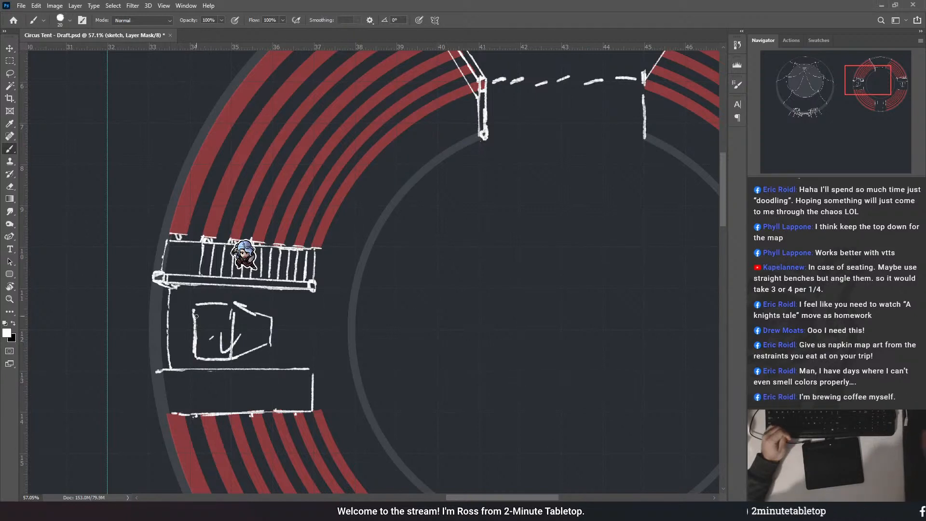
scroll(199, 316, up, 1)
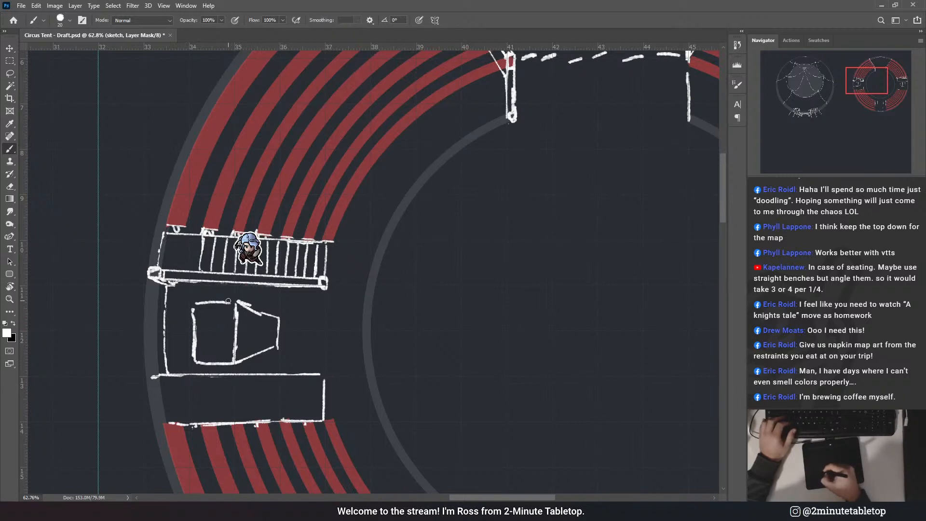
drag(191, 301, 233, 302)
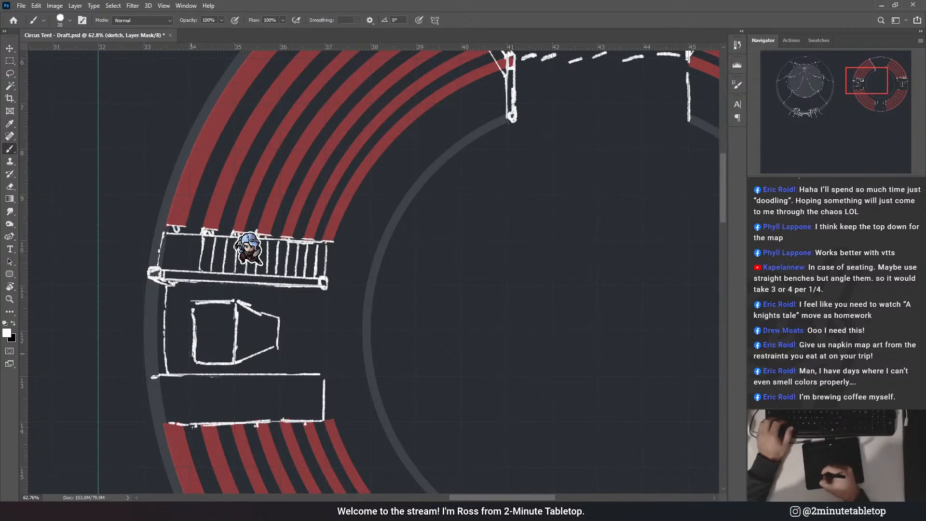
shift+click(190, 361)
shift+click(236, 363)
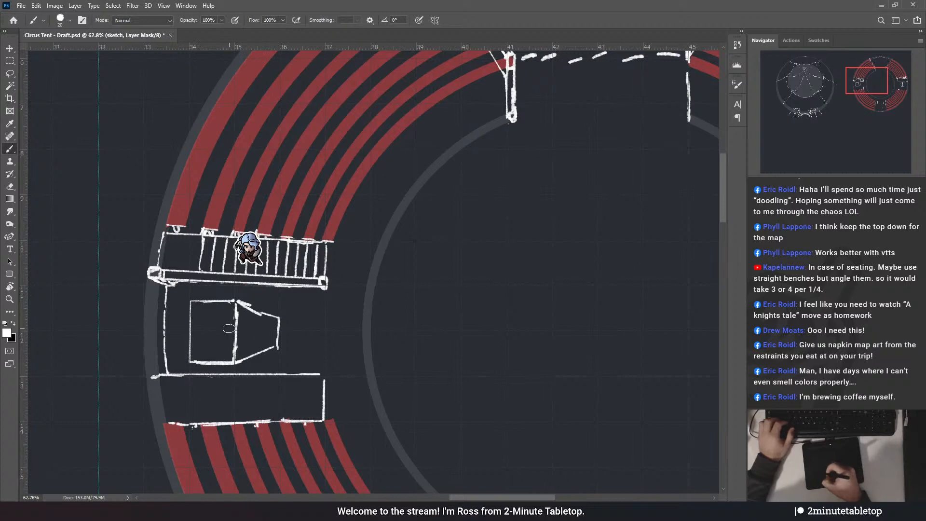
- Erase the two slanted lines joining the rectangle to the short line beside it
mouse_move(249, 307)
mouse_down()
mouse_move(244, 300)
mouse_move(271, 316)
mouse_up()
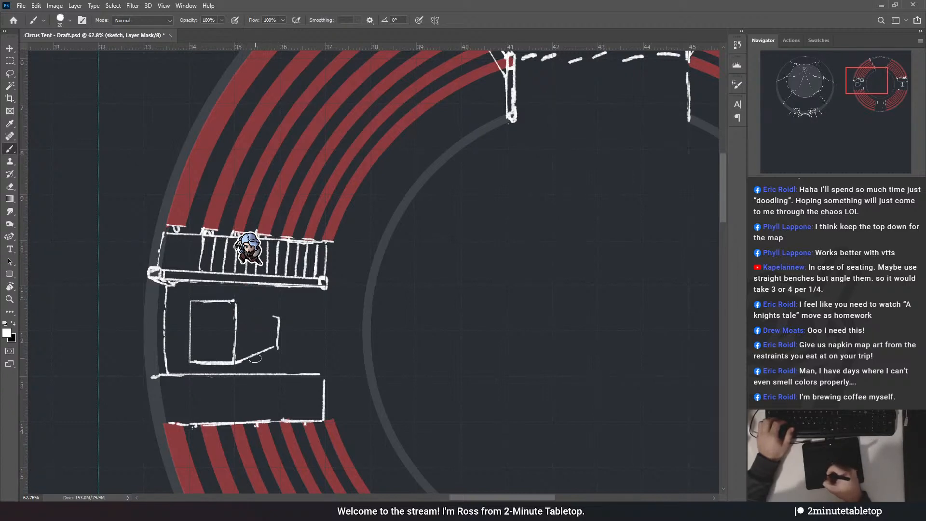
mouse_move(256, 356)
mouse_down()
mouse_move(246, 358)
mouse_move(275, 347)
mouse_up()
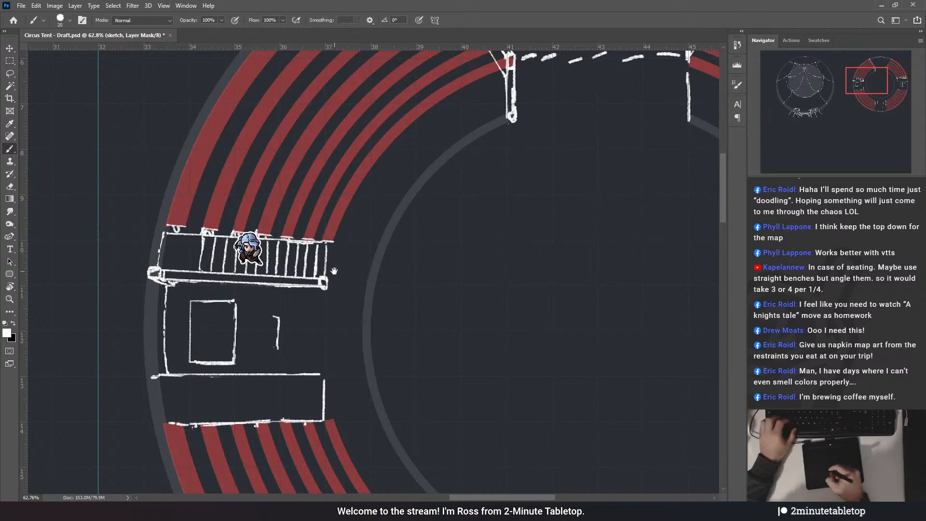
- Rotate the whole canvas 90° clockwise and save the draft
drag(328, 258, 374, 262)
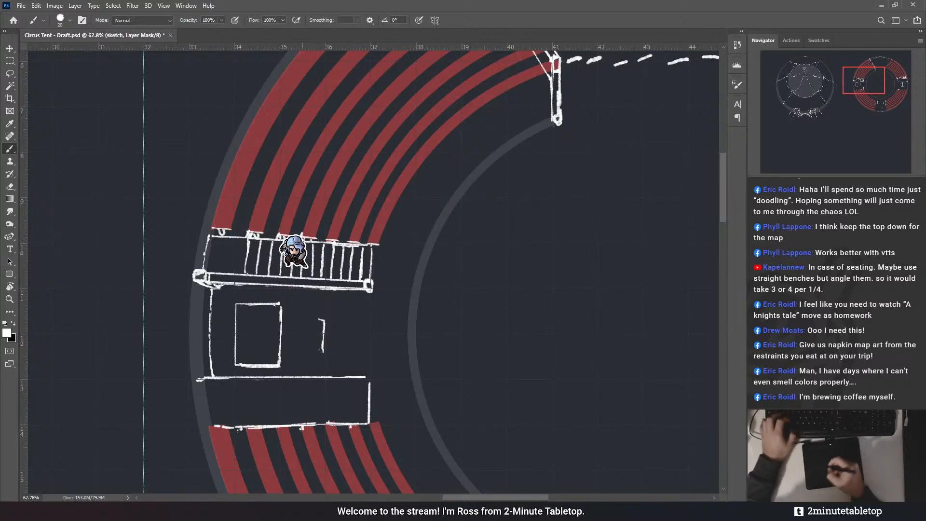
drag(350, 218, 331, 193)
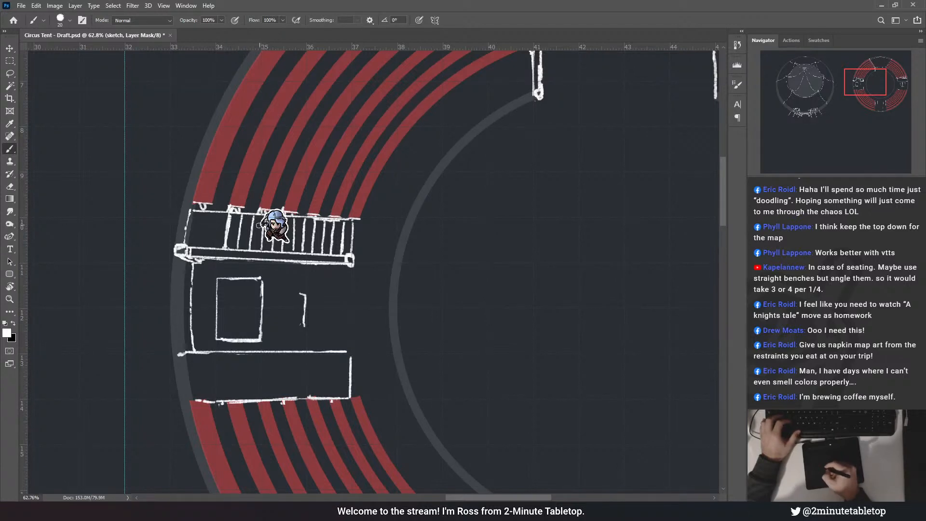
drag(241, 218, 242, 248)
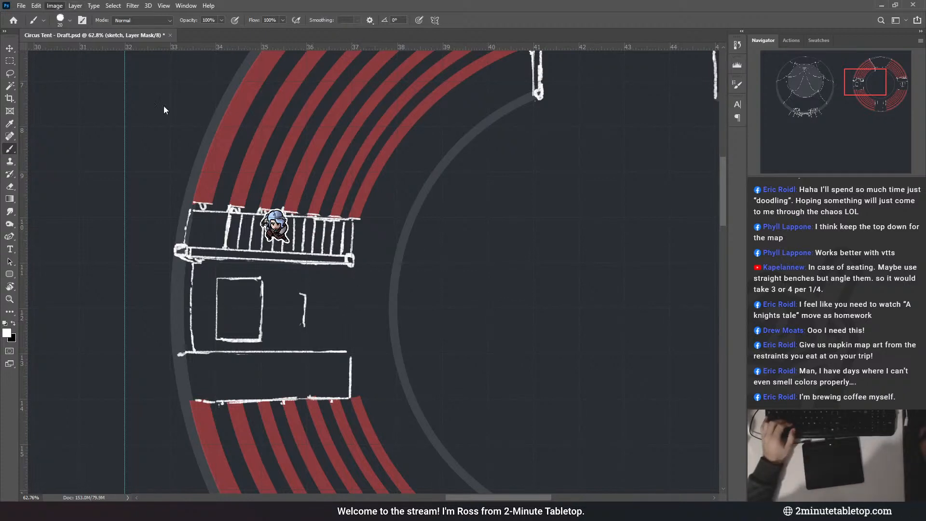
click(188, 103)
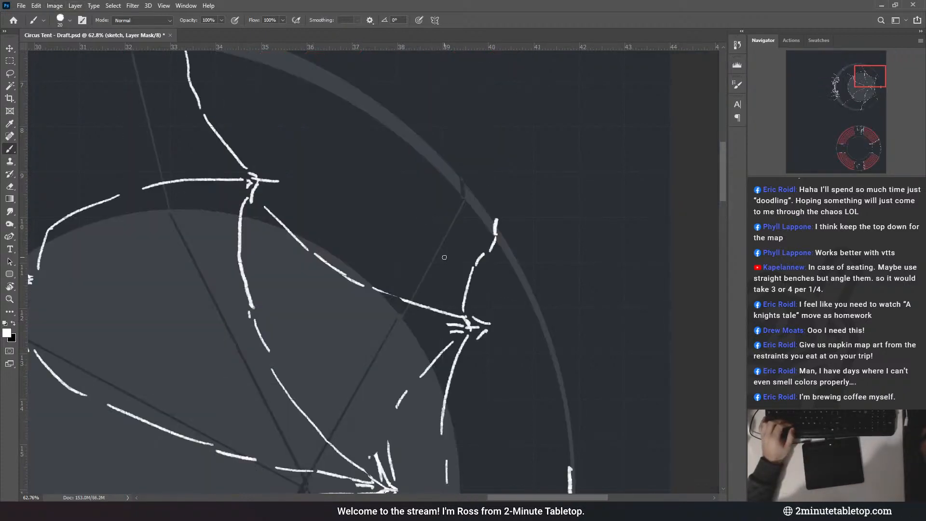
scroll(474, 146, down, 8)
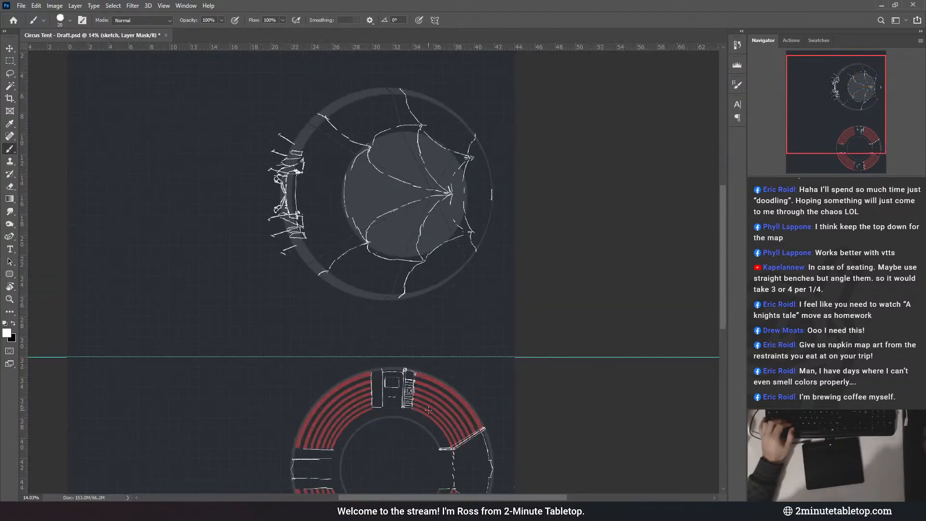
scroll(394, 417, up, 3)
scroll(394, 417, up, 6)
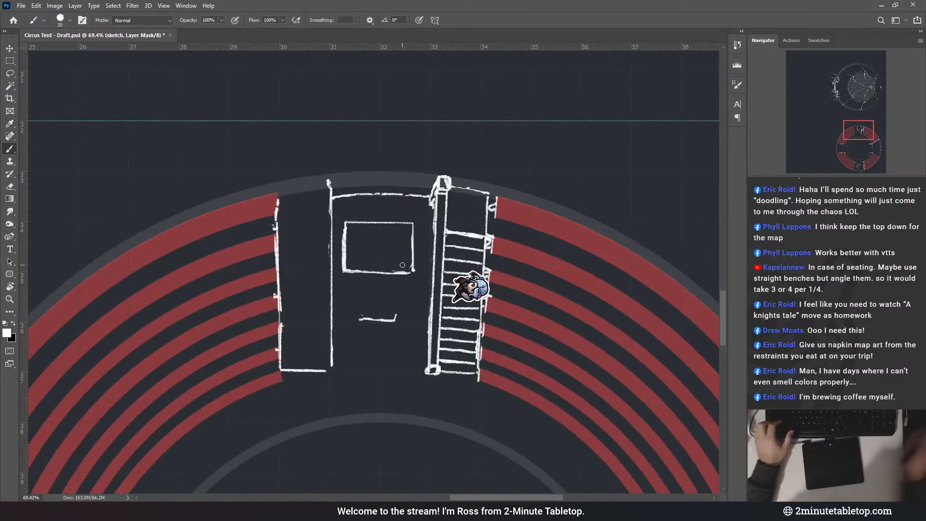
key(ctrl+s)
drag(407, 248, 432, 225)
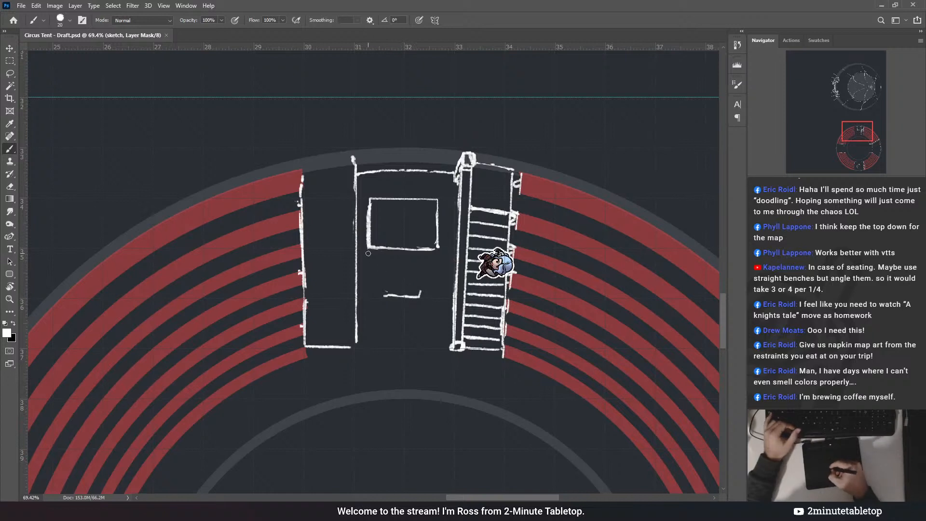
- Sketch tapered steps from the rectangle to the short line below it, with slanted double sides and horizontal treads
drag(370, 250, 384, 292)
drag(435, 248, 419, 294)
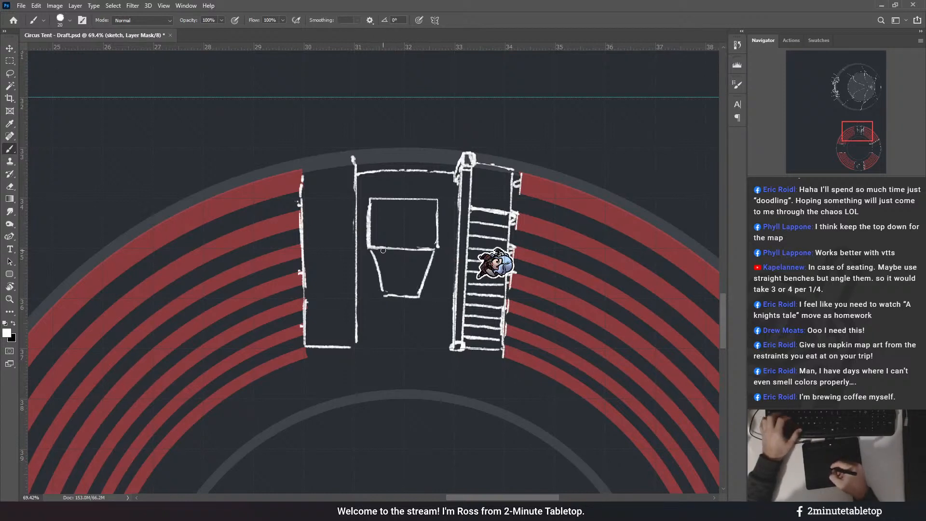
drag(385, 252, 392, 292)
mouse_move(425, 249)
mouse_down()
mouse_move(395, 284)
mouse_move(391, 272)
mouse_move(418, 272)
mouse_up()
drag(387, 265, 421, 258)
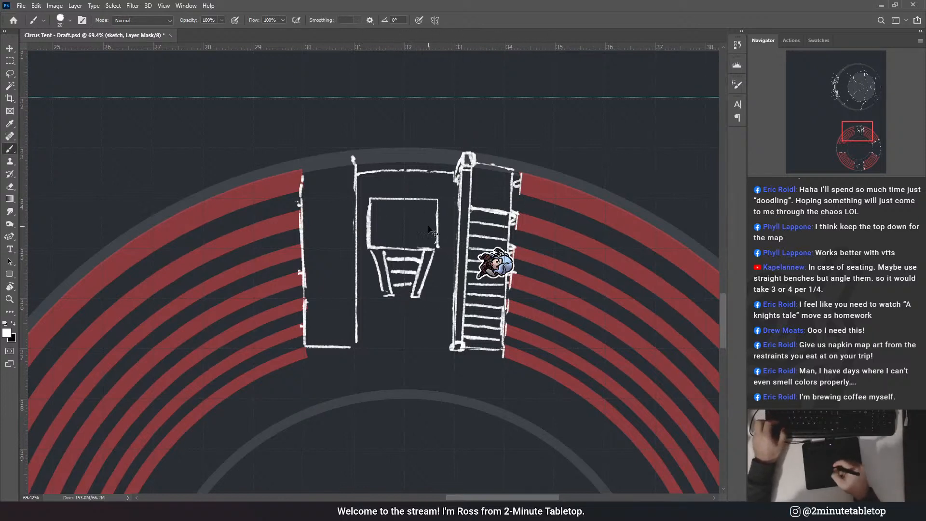
- Undo the treads, inner rails and slanted sides of the tapered steps sketched below the rectangle
key(ctrl+z)
key(ctrl+z)
key(ctrl+z)
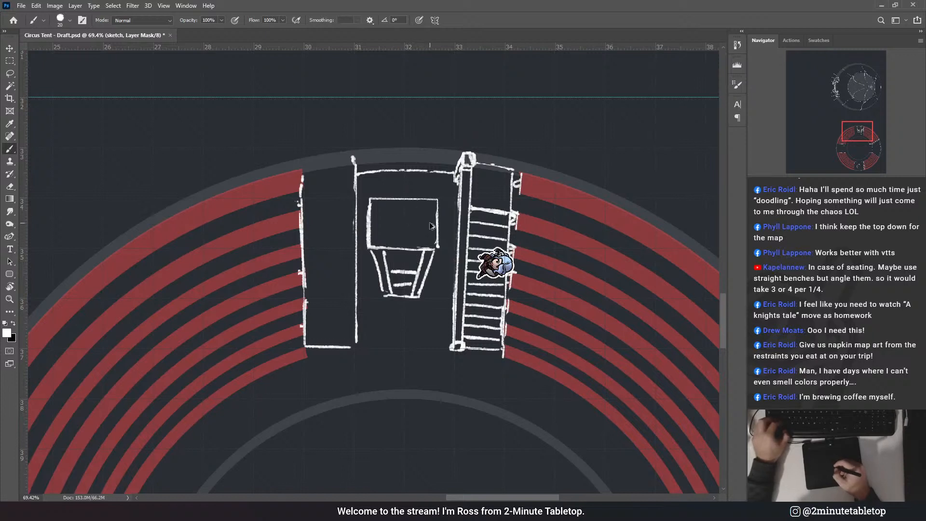
key(ctrl+z)
key(ctrl+z)
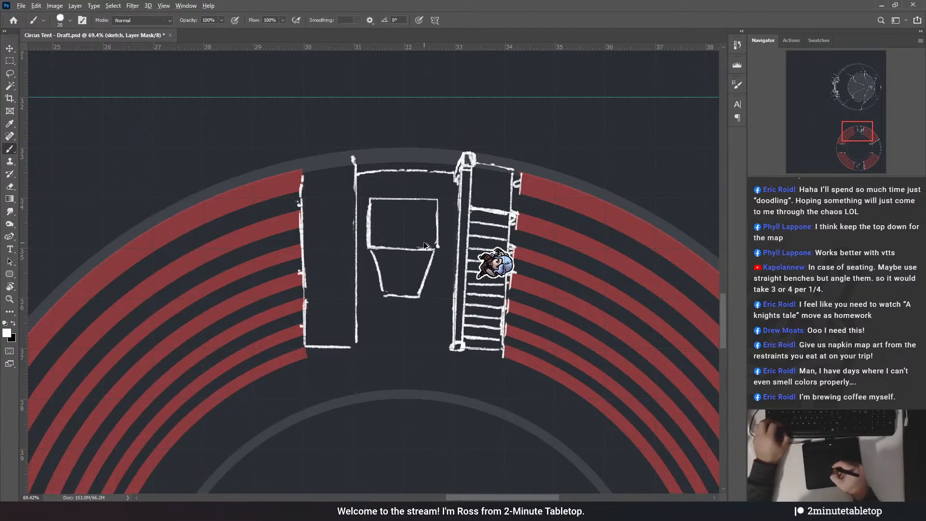
key(ctrl+z)
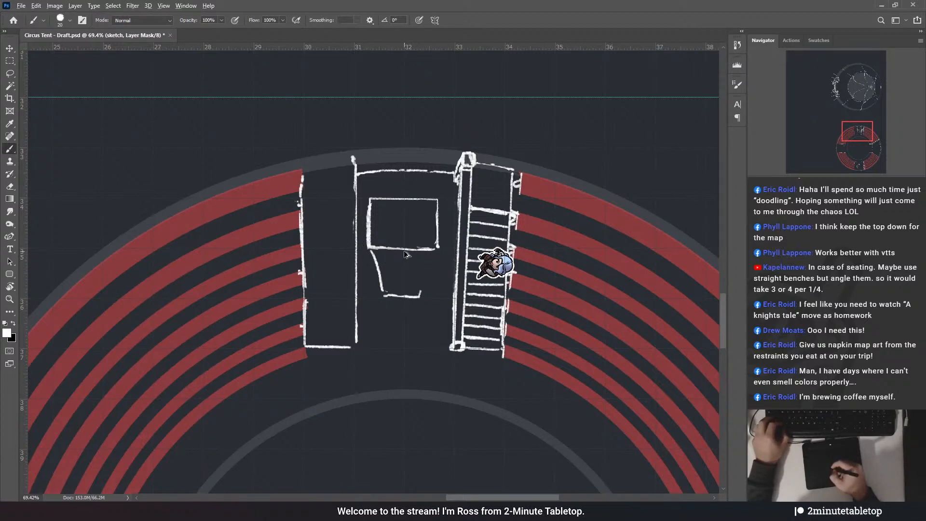
key(ctrl+z)
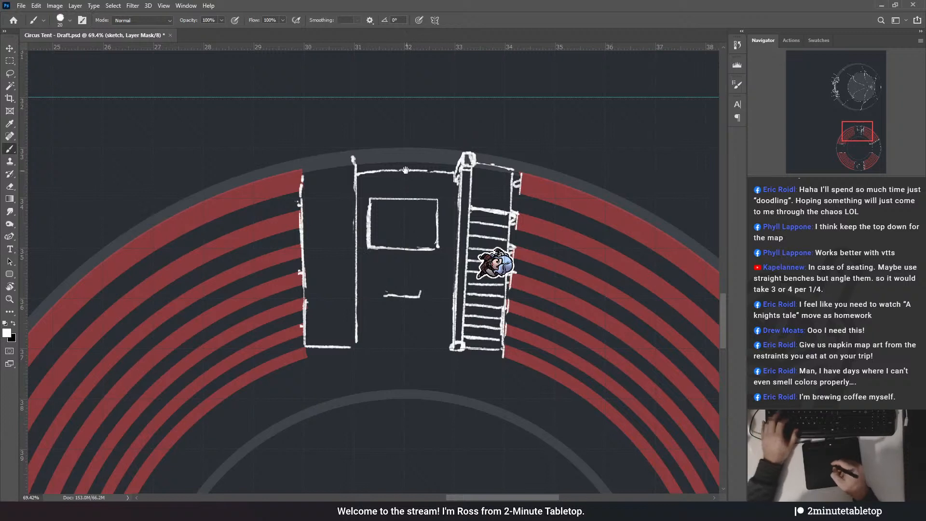
- Replace the short line below the rectangle with a narrow post, and sketch another post above it ending in a small circle on the outer ring
drag(413, 228, 401, 248)
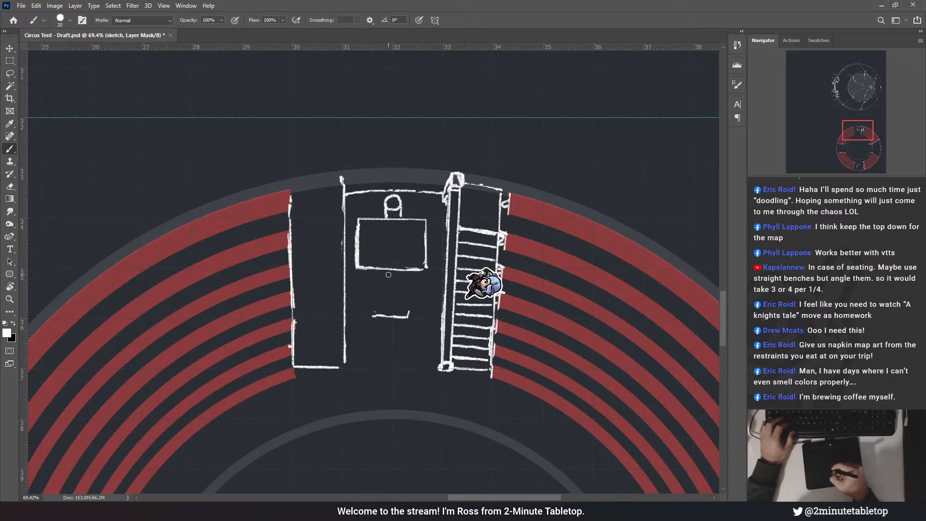
drag(388, 271, 388, 303)
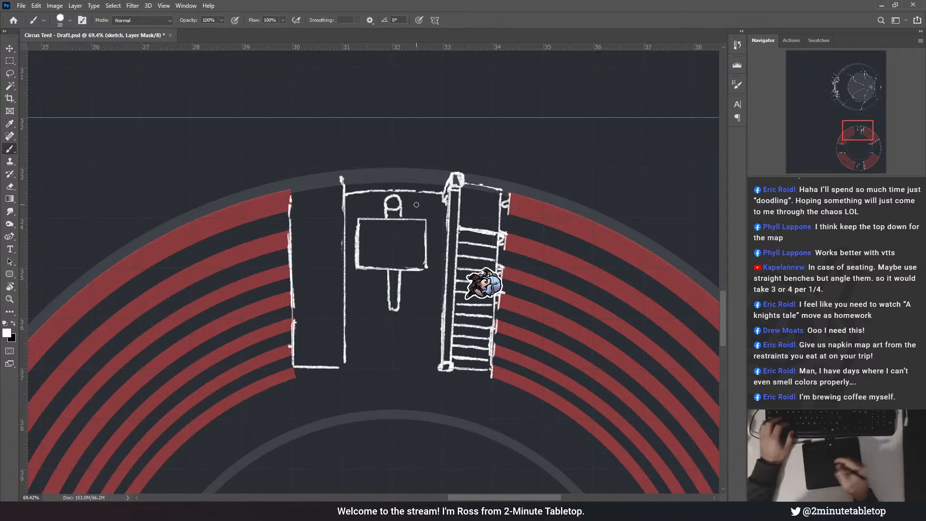
drag(448, 233, 468, 175)
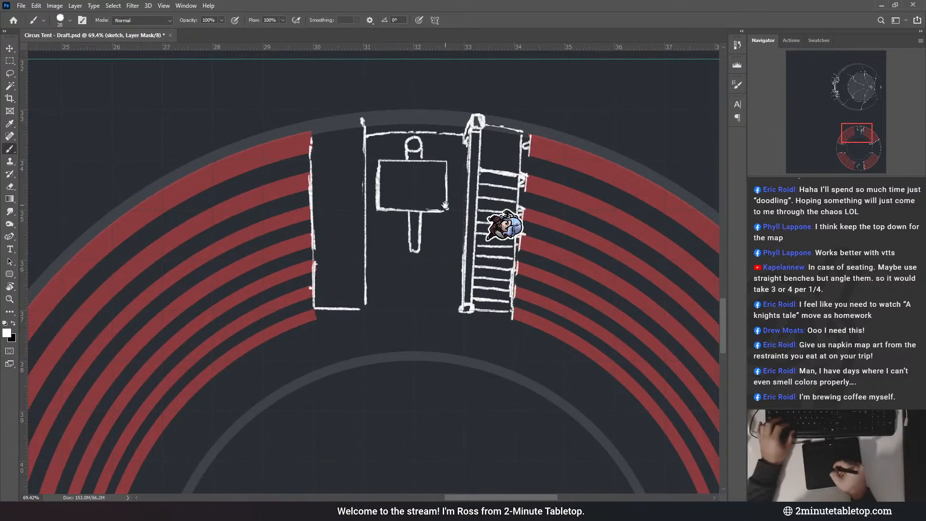
drag(463, 195, 459, 237)
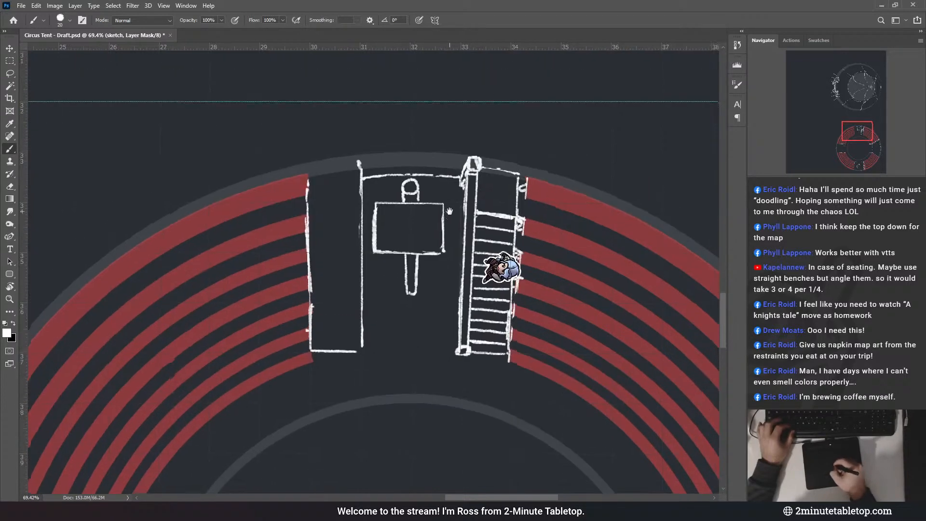
drag(414, 195, 411, 193)
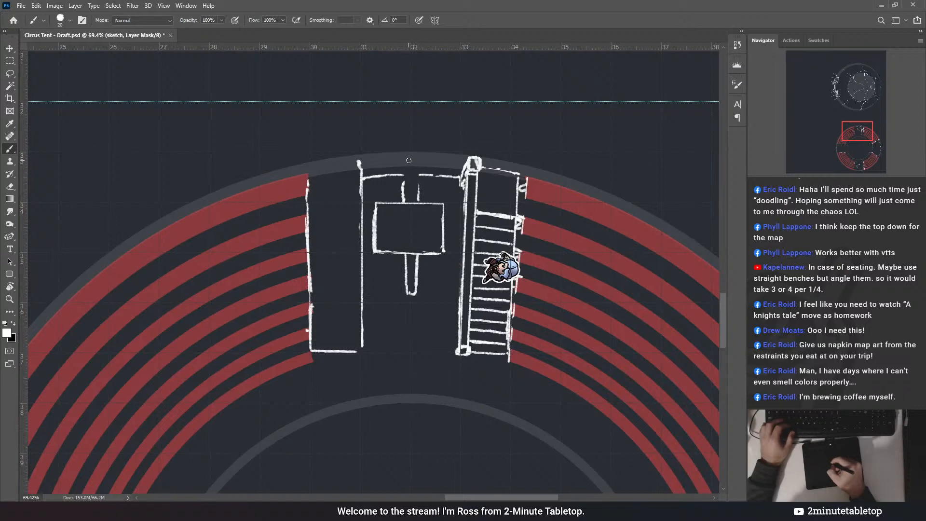
mouse_move(410, 164)
mouse_down()
mouse_move(415, 194)
mouse_move(419, 171)
mouse_up()
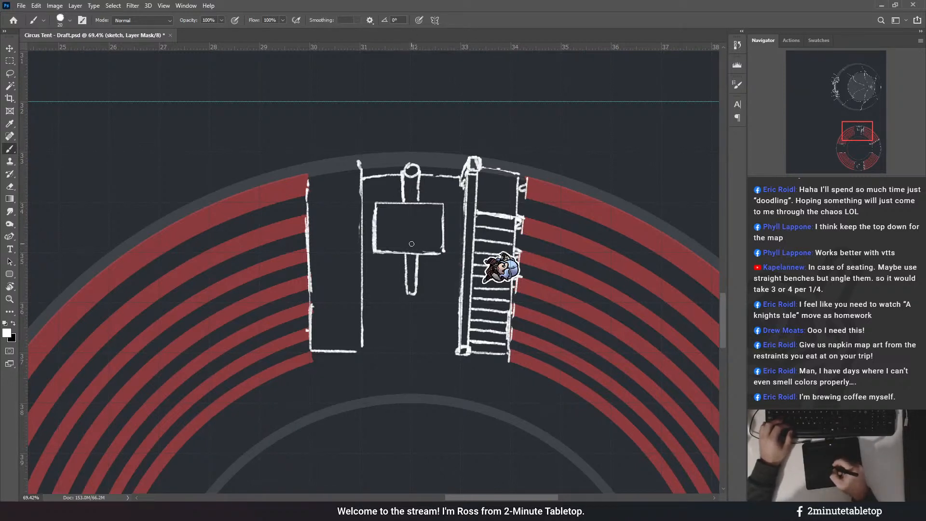
- Examine the seating plan alongside the tent roof sketch across the whole draft
scroll(384, 418, down, 3)
scroll(385, 418, down, 3)
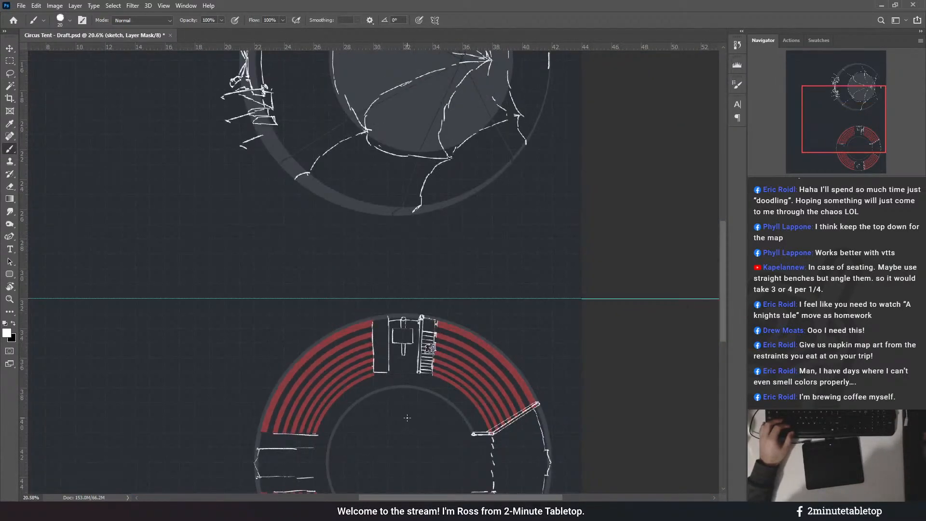
scroll(407, 326, up, 2)
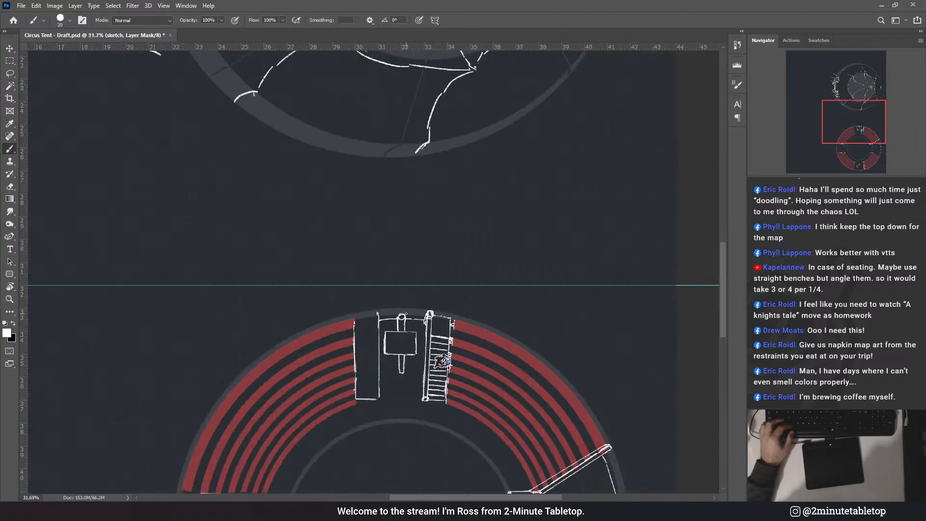
scroll(406, 395, down, 2)
scroll(460, 205, up, 3)
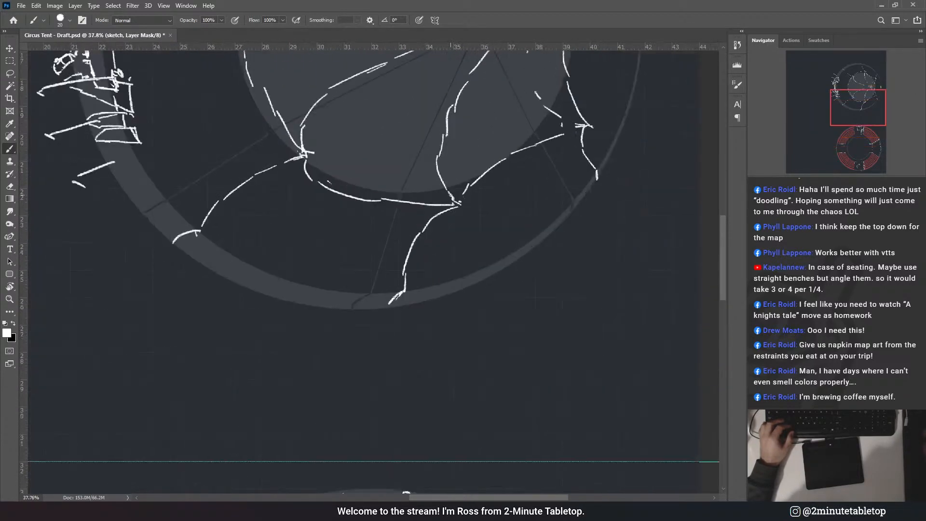
scroll(455, 204, down, 3)
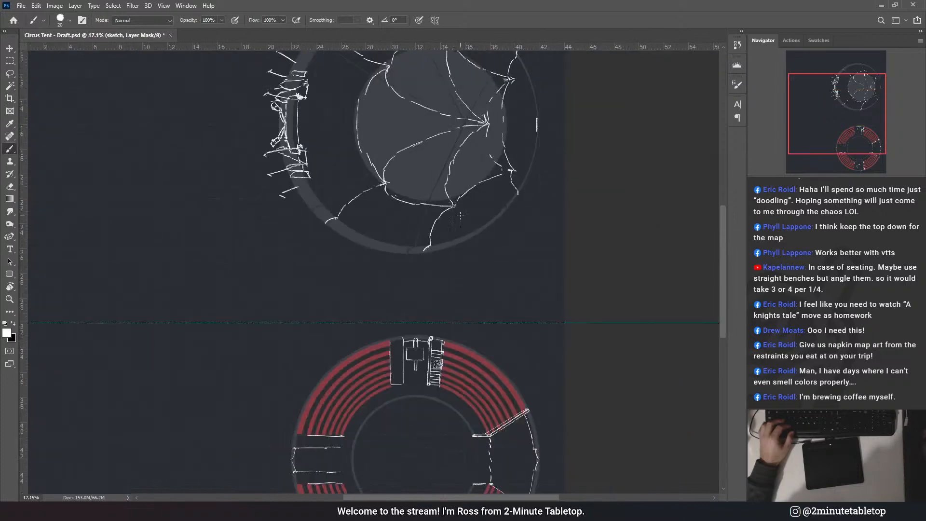
scroll(454, 208, down, 1)
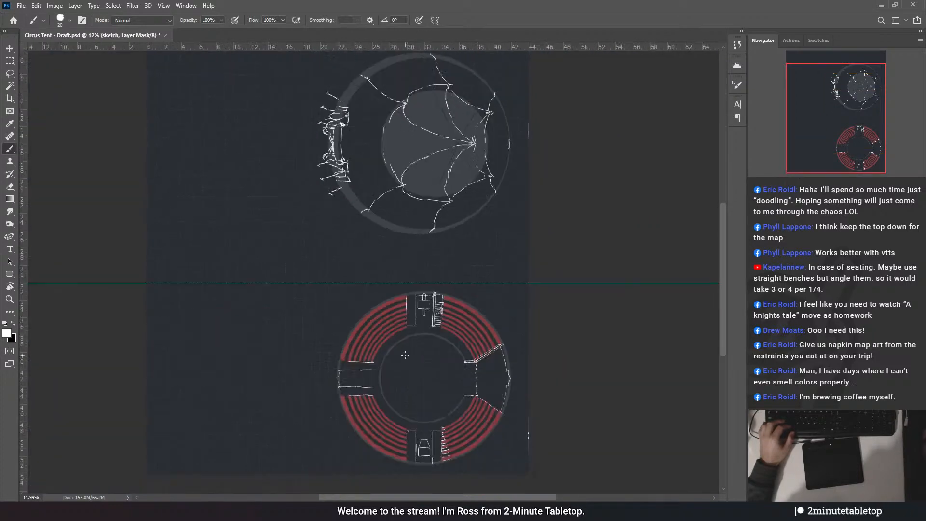
scroll(434, 311, up, 5)
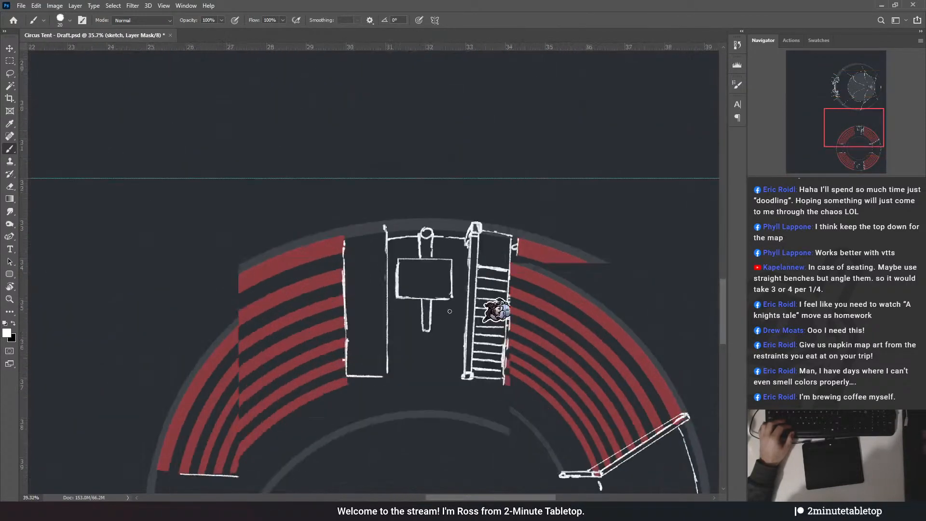
scroll(465, 305, up, 1)
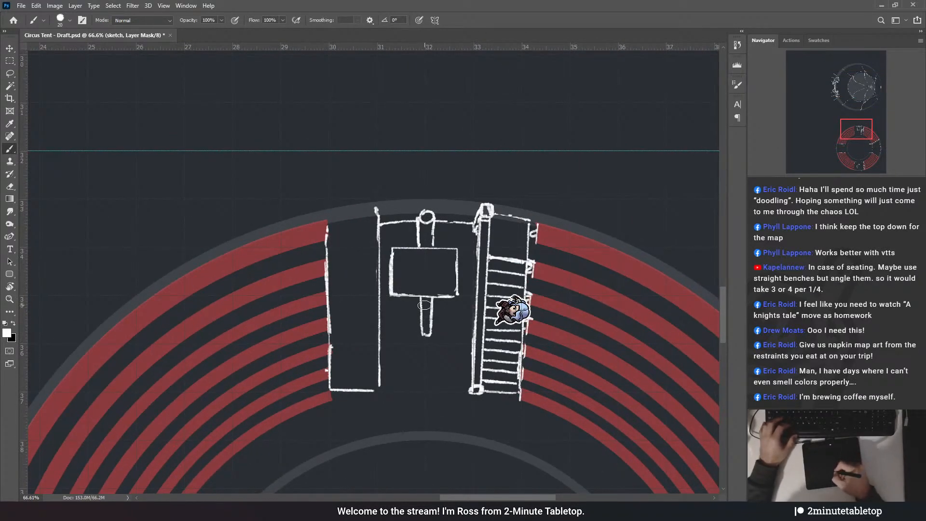
- Redraw the upper post as a tapered pole with a round top overlapping the rectangle, and replace the lower post with a shorter tapered one
mouse_move(421, 304)
mouse_down()
mouse_move(431, 335)
mouse_move(431, 305)
mouse_up()
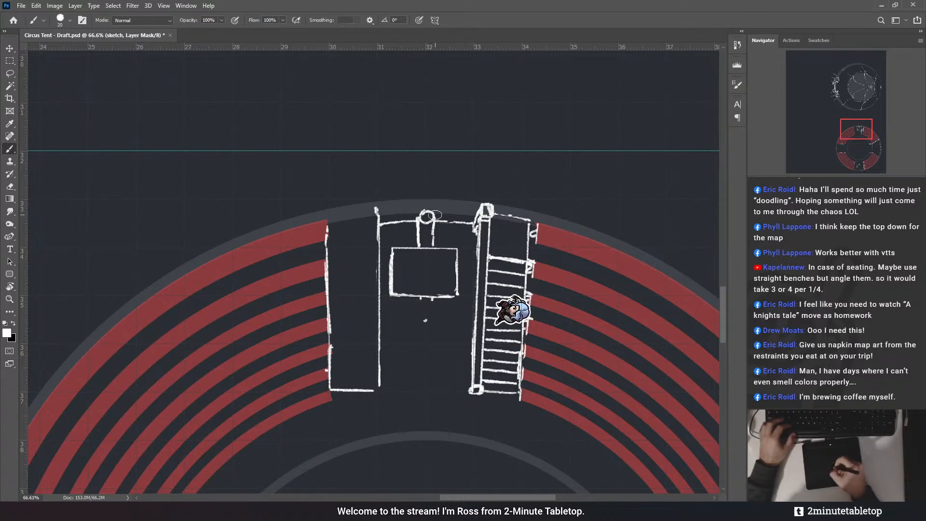
mouse_move(427, 216)
mouse_down()
mouse_move(426, 238)
mouse_move(436, 237)
mouse_move(436, 224)
mouse_move(431, 247)
mouse_move(416, 226)
mouse_move(420, 247)
mouse_up()
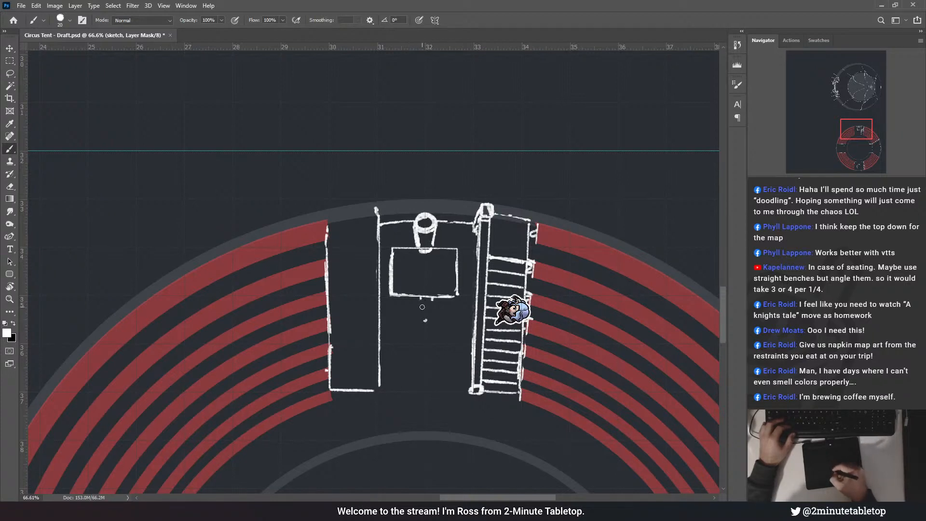
drag(422, 297, 430, 314)
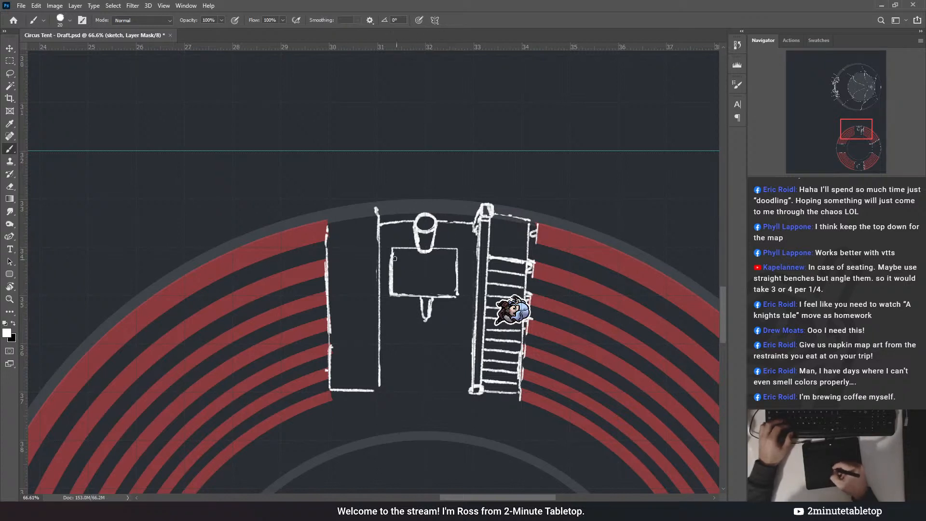
- Rotate the whole canvas 90 degrees counter-clockwise so the tent roof and ring plan sit side by side
drag(456, 197, 429, 237)
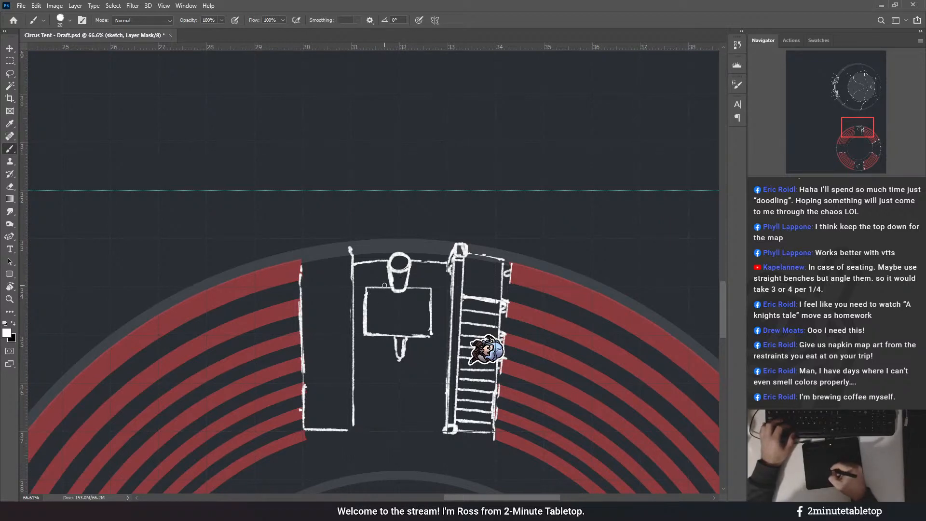
scroll(415, 308, down, 3)
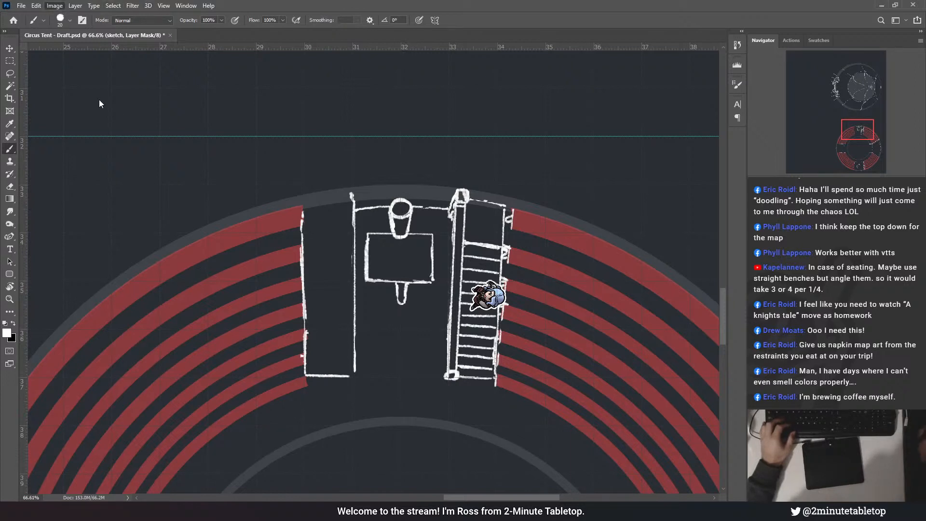
click(170, 113)
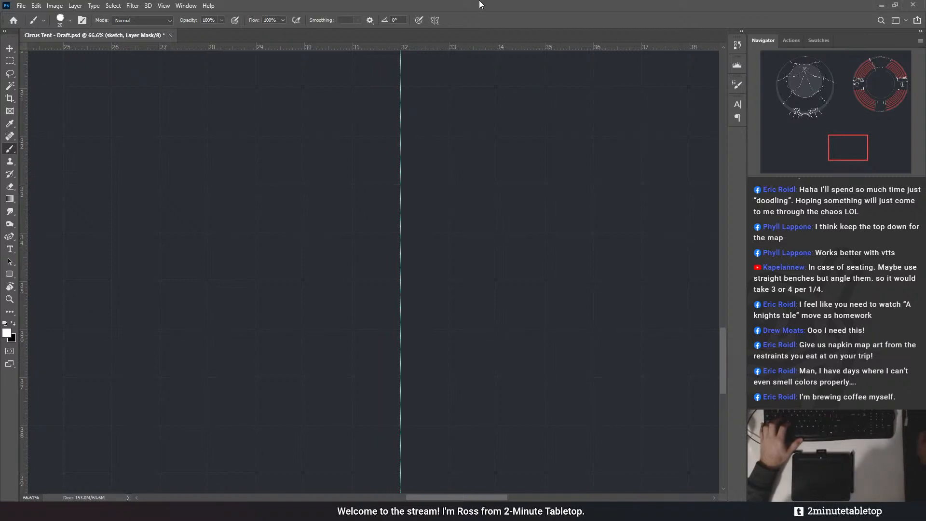
- Examine the rotated draft, comparing the ring plan's seating and entrance with the tent roof sketch
scroll(266, 231, down, 6)
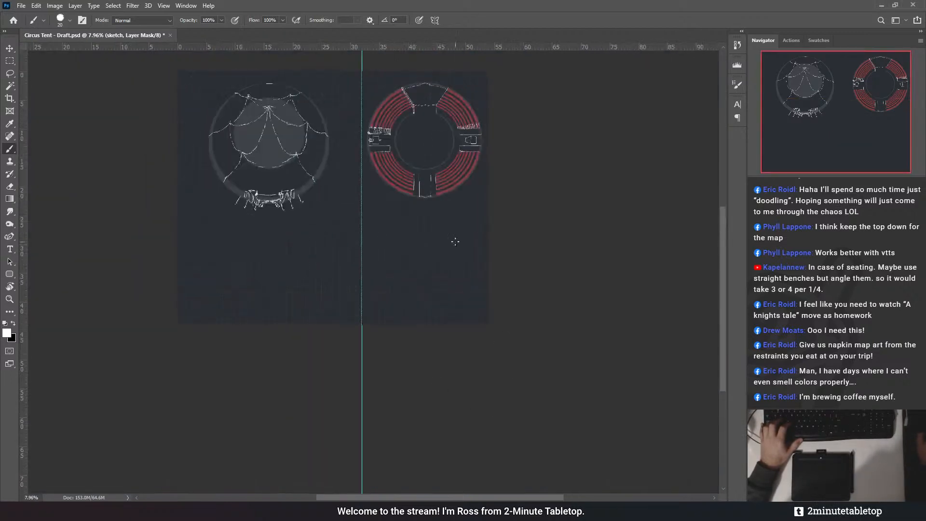
scroll(336, 209, up, 4)
scroll(336, 208, up, 1)
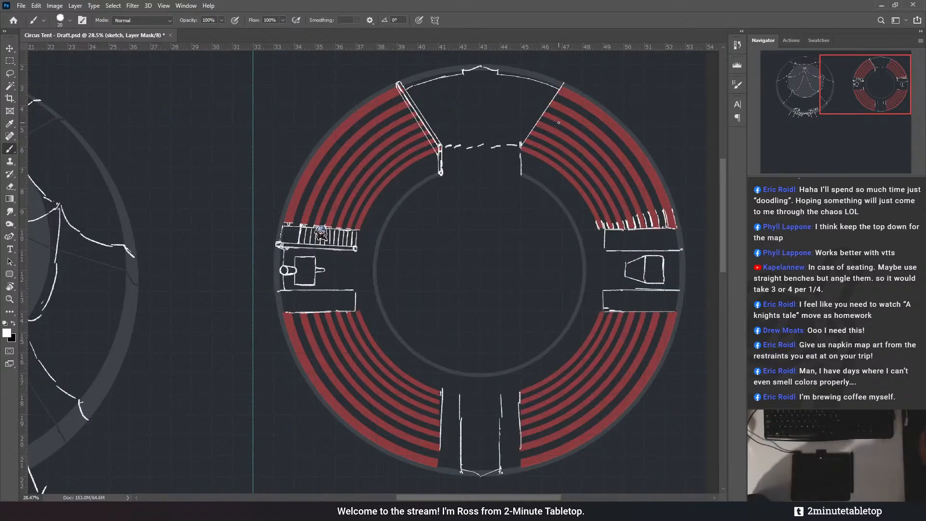
scroll(516, 97, up, 3)
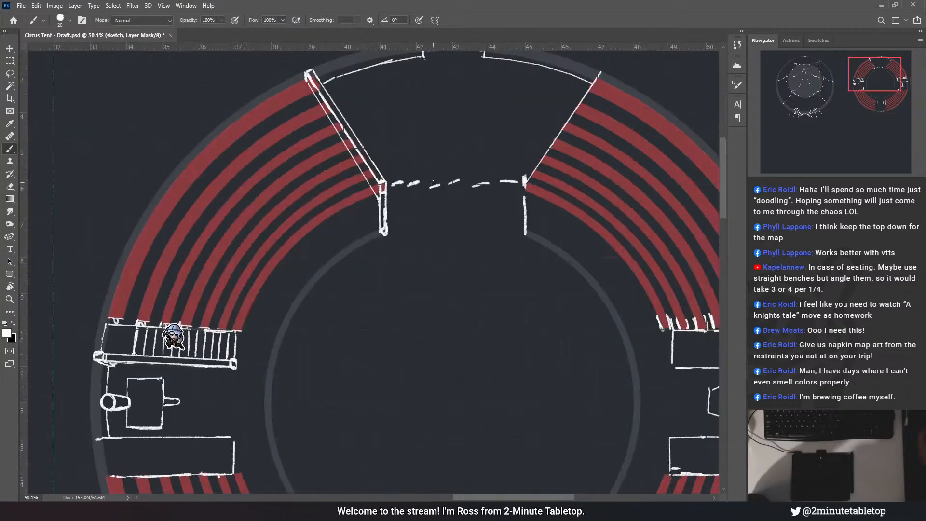
scroll(433, 183, up, 1)
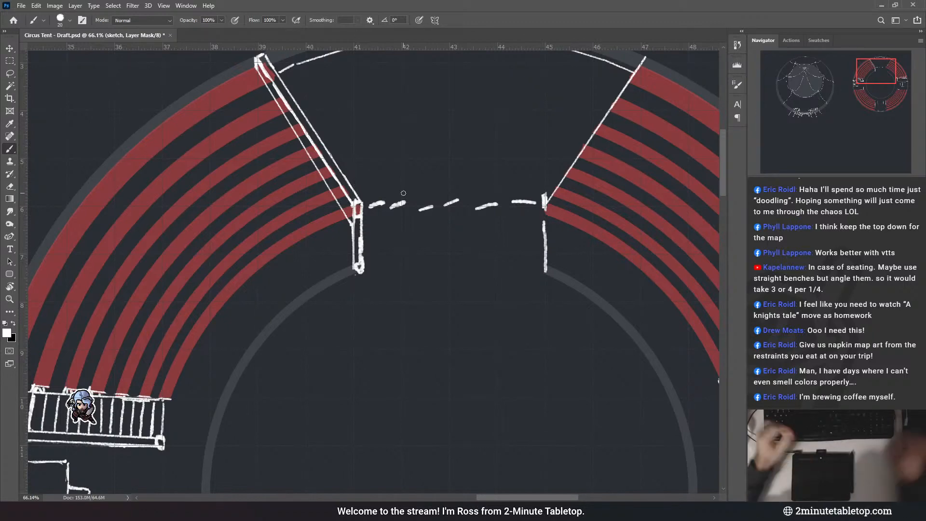
scroll(404, 193, down, 4)
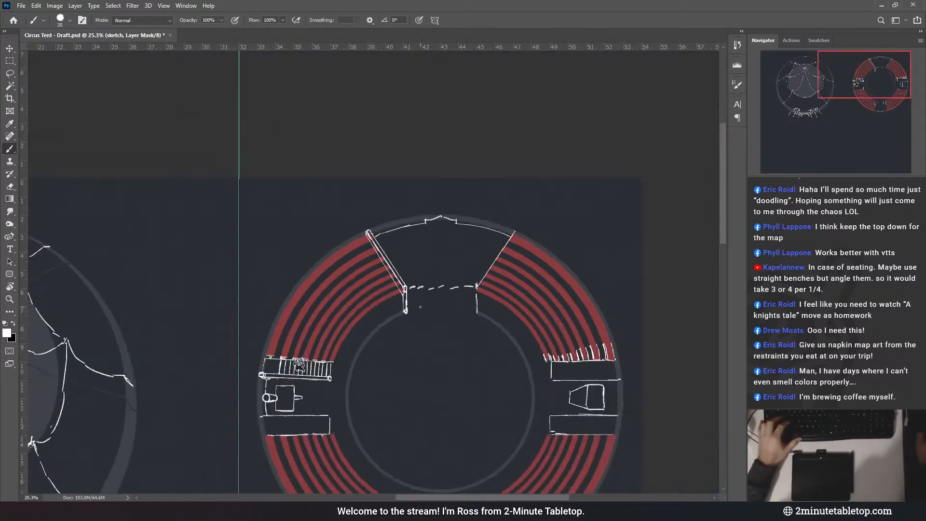
scroll(403, 262, down, 2)
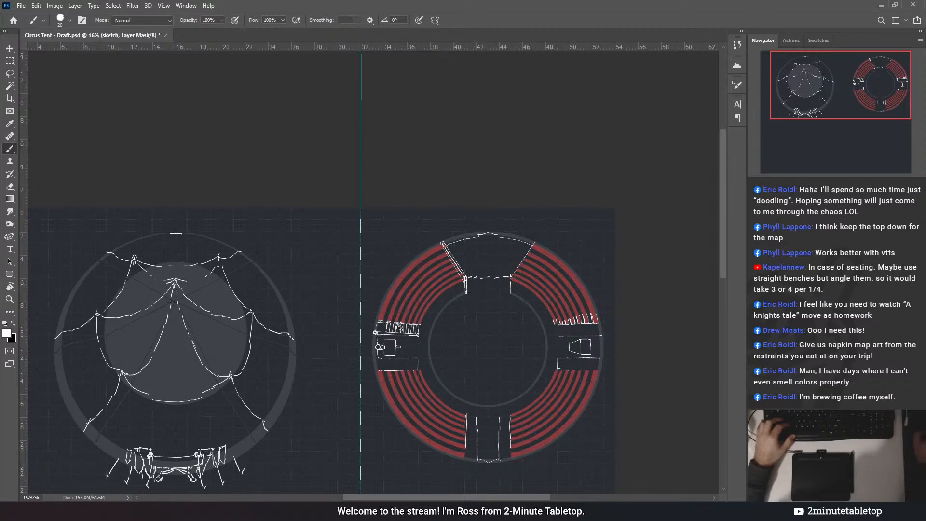
scroll(537, 285, up, 3)
scroll(401, 270, down, 3)
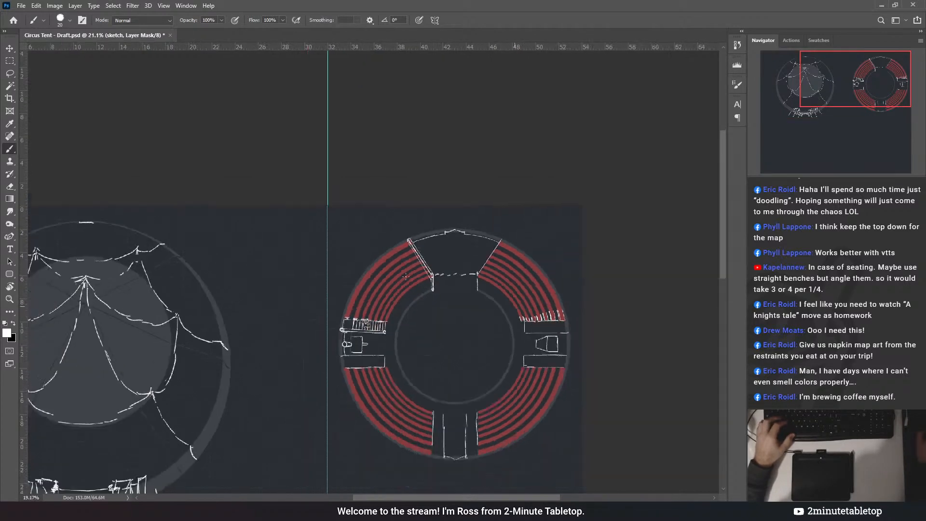
scroll(130, 295, up, 5)
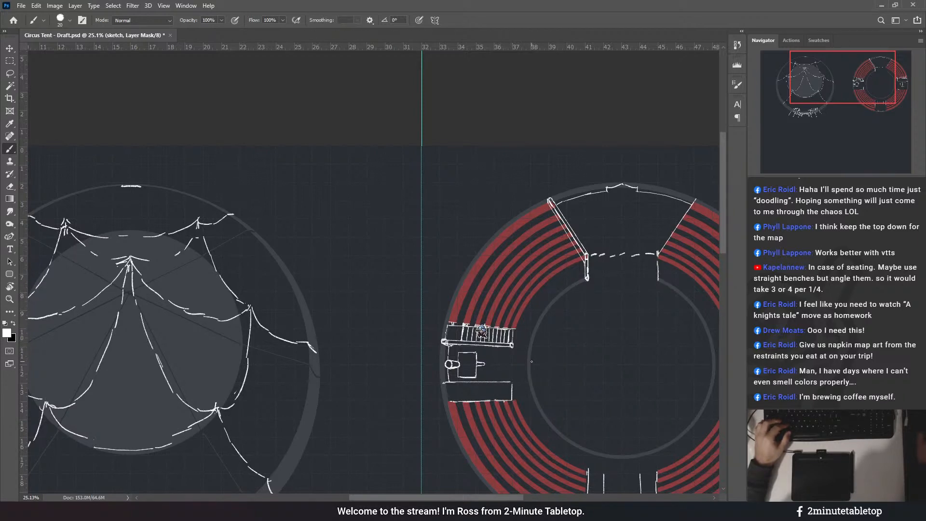
- Select the round-topped pole beside the box platform with a rectangular marquee, shift it slightly toward the ring's centre, and deselect
scroll(477, 372, up, 5)
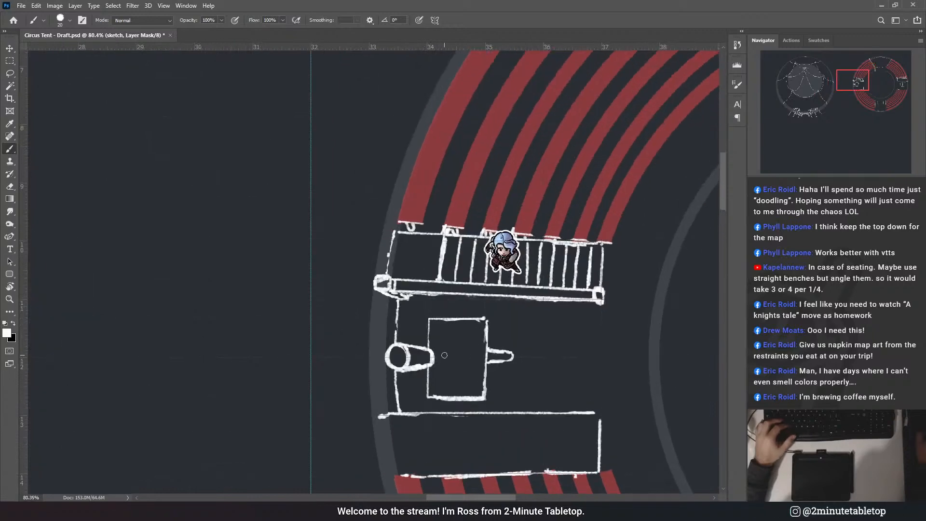
scroll(445, 357, up, 2)
click(10, 60)
scroll(372, 352, up, 2)
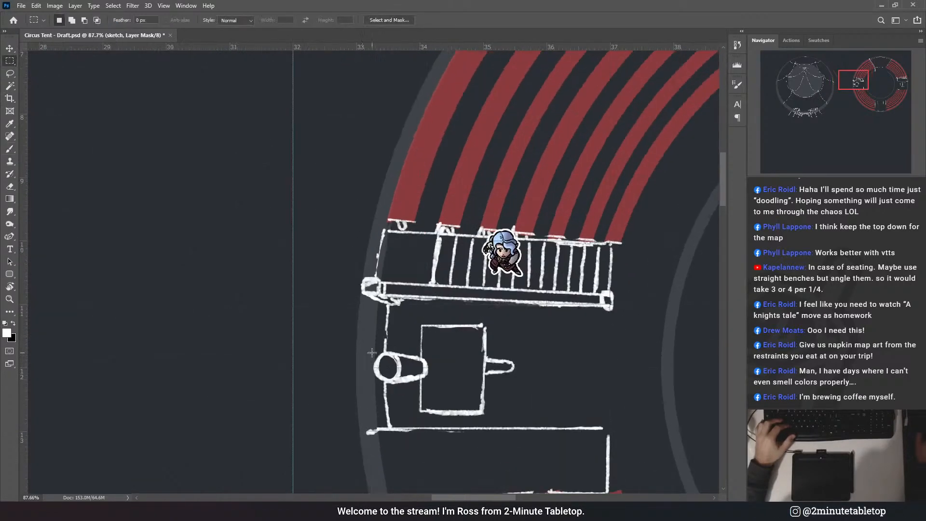
mouse_move(369, 349)
mouse_down()
mouse_move(434, 385)
mouse_move(425, 372)
mouse_move(438, 372)
mouse_up()
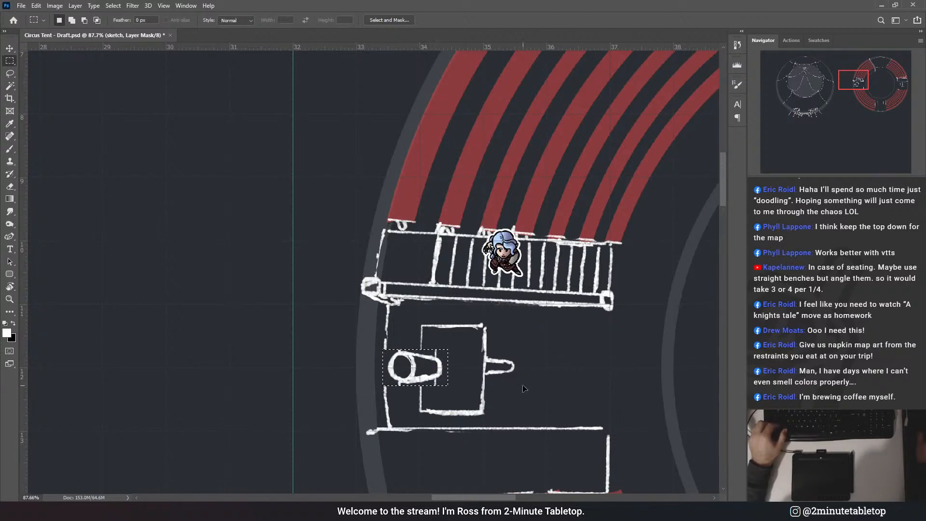
key(ctrl+d)
- Clean up the moved pole by removing stray lines, squaring its inner end, and reconnecting the cut wall and box outlines around it
key(b)
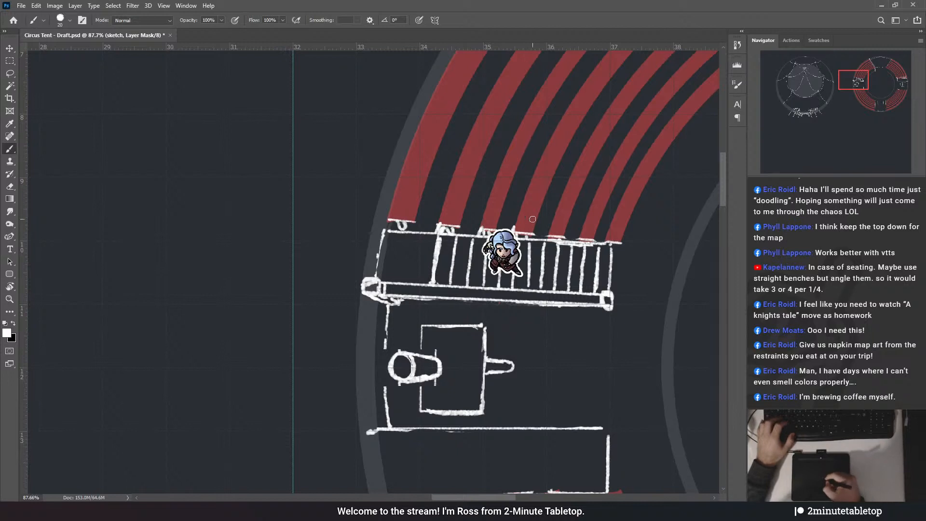
mouse_move(460, 344)
mouse_down()
mouse_move(453, 250)
mouse_move(440, 257)
mouse_move(435, 246)
mouse_up()
key(x)
key(x)
key(x)
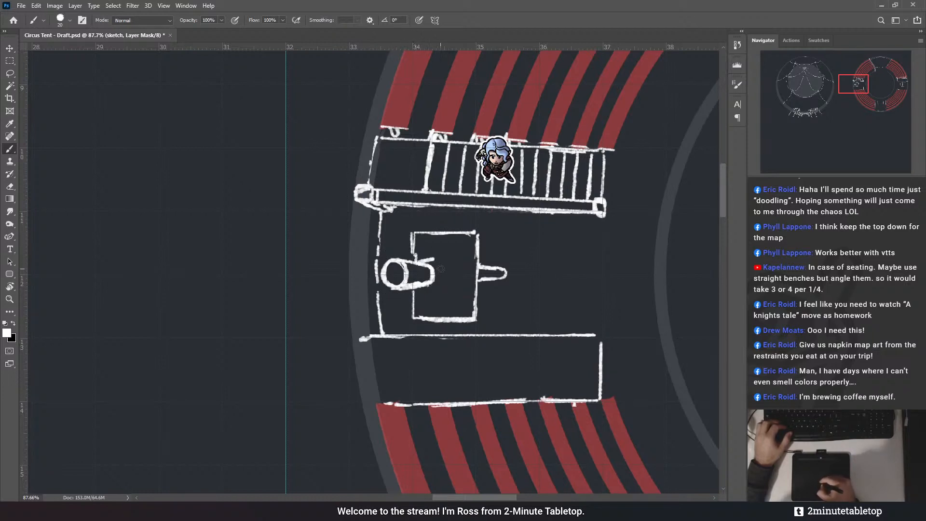
key(ctrl+z)
mouse_move(417, 262)
mouse_down()
mouse_move(433, 263)
mouse_move(434, 285)
mouse_up()
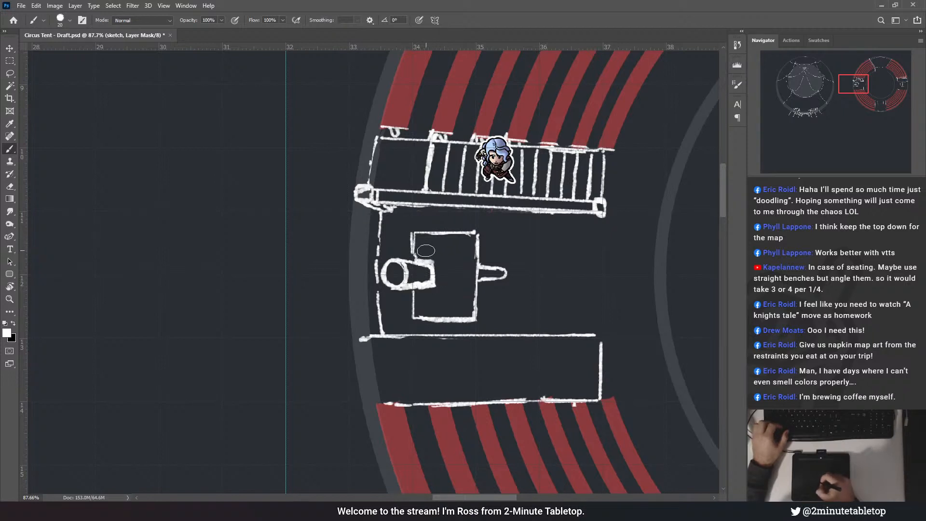
- Shorten the narrow post on the inner side of the box platform to a small stub
drag(368, 222, 311, 275)
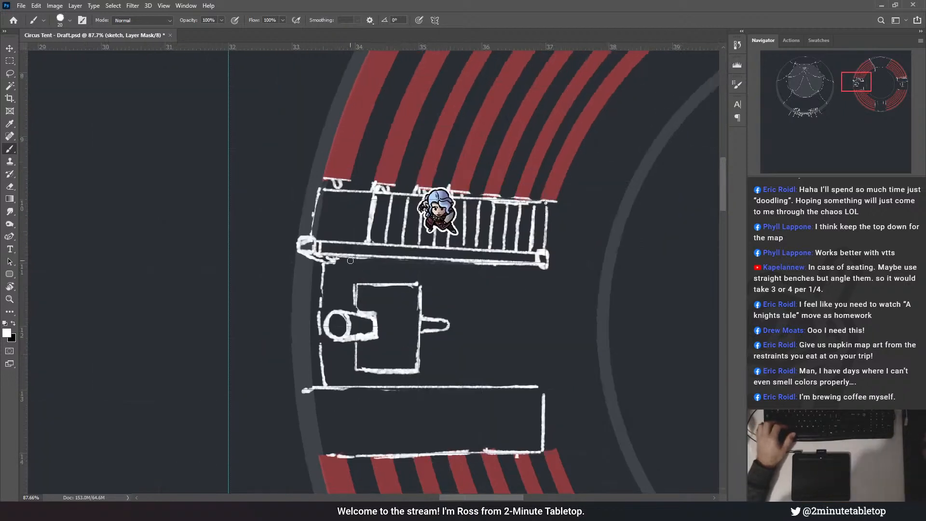
scroll(311, 274, down, 1)
scroll(310, 274, down, 5)
scroll(445, 291, up, 6)
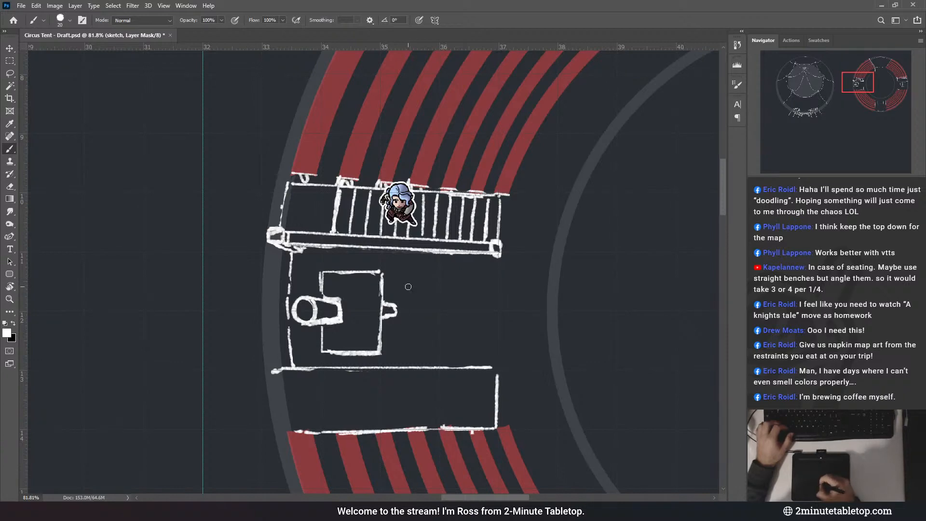
- Examine the complete ring plan, checking the stairs, box platforms, seating sections and entrances around the central ring
scroll(405, 299, down, 4)
scroll(297, 279, down, 2)
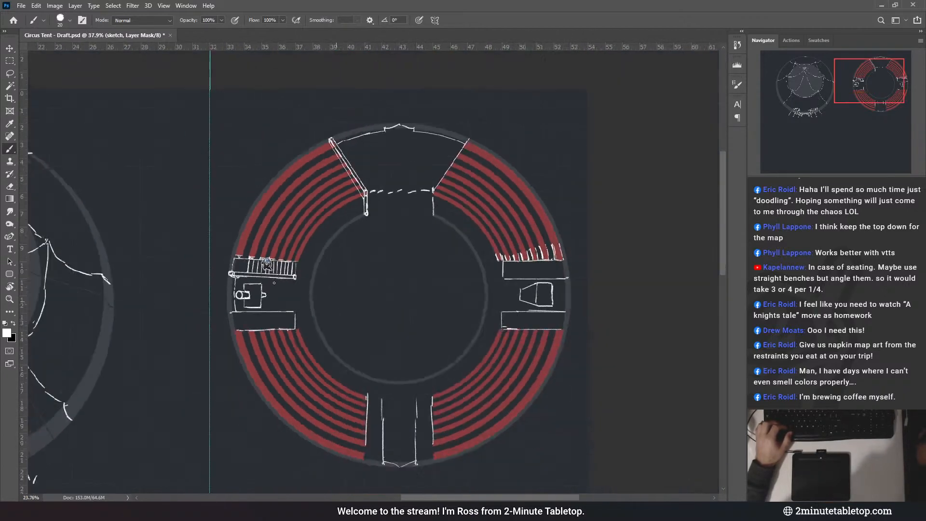
scroll(384, 292, up, 2)
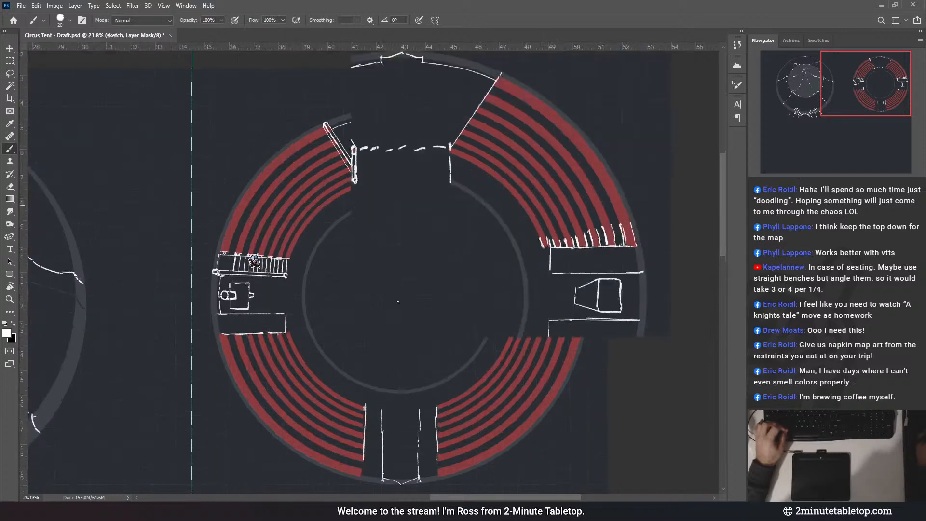
scroll(193, 285, down, 1)
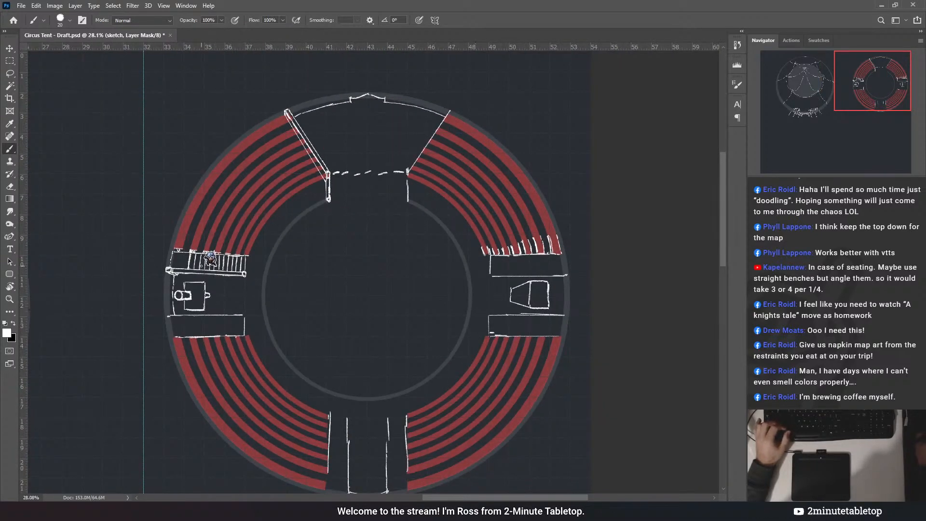
scroll(187, 317, up, 1)
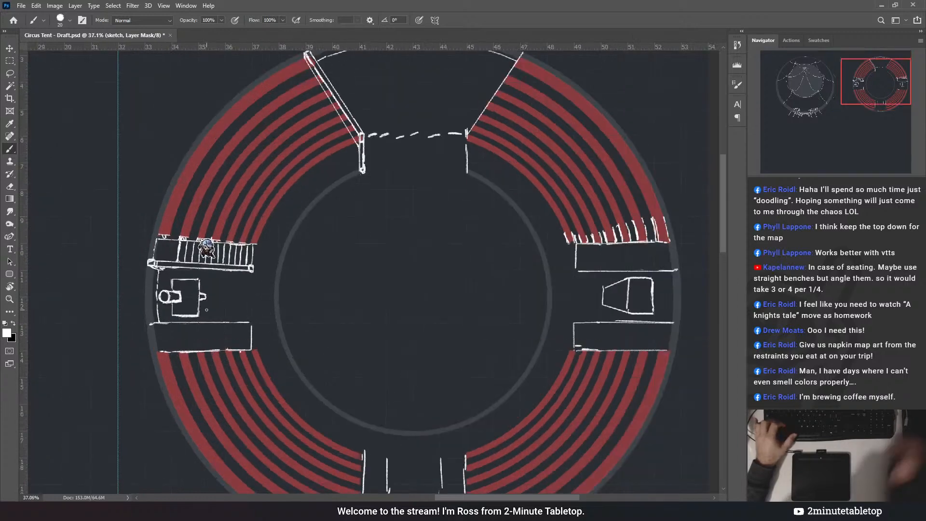
drag(276, 247, 387, 194)
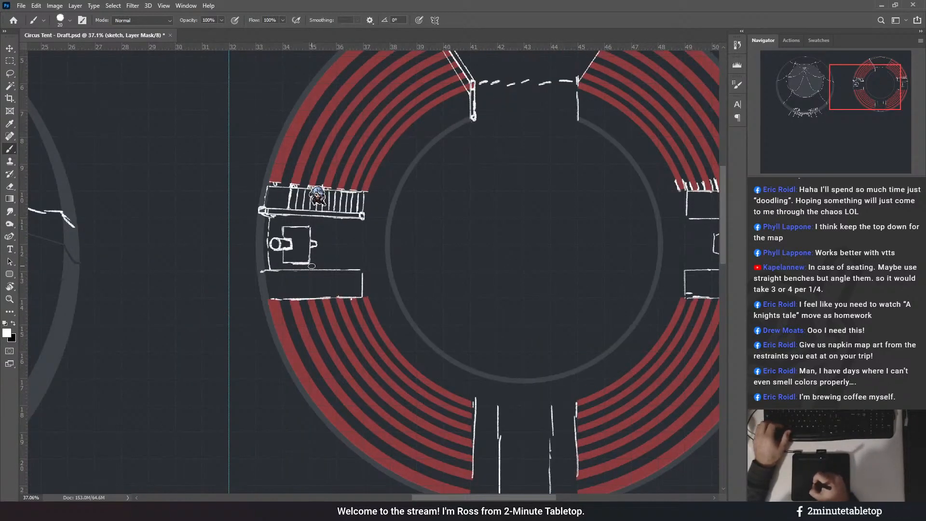
drag(483, 217, 317, 295)
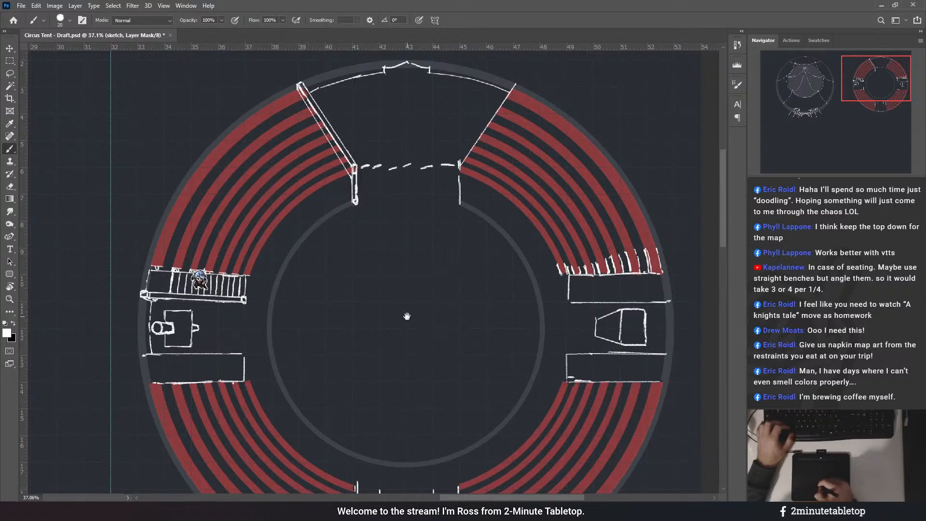
drag(423, 314, 397, 297)
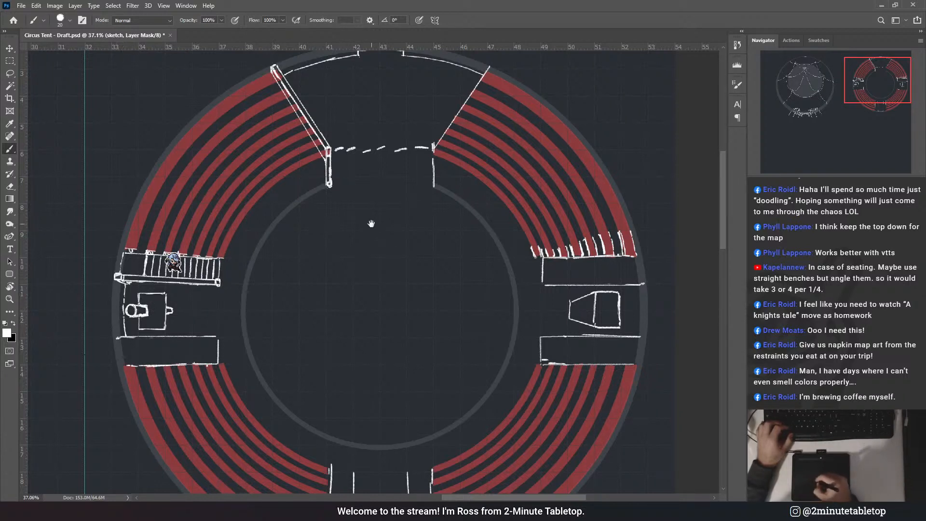
drag(379, 183, 387, 208)
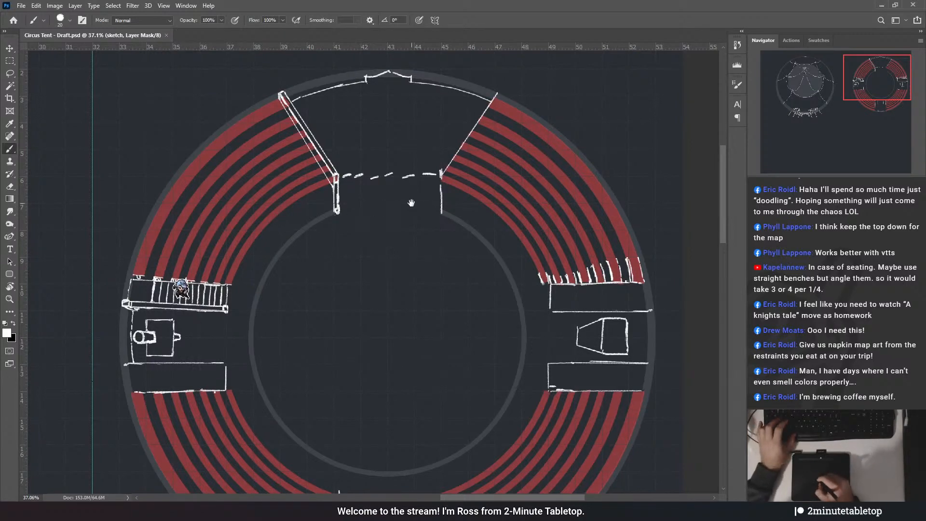
drag(412, 203, 436, 276)
drag(414, 234, 399, 178)
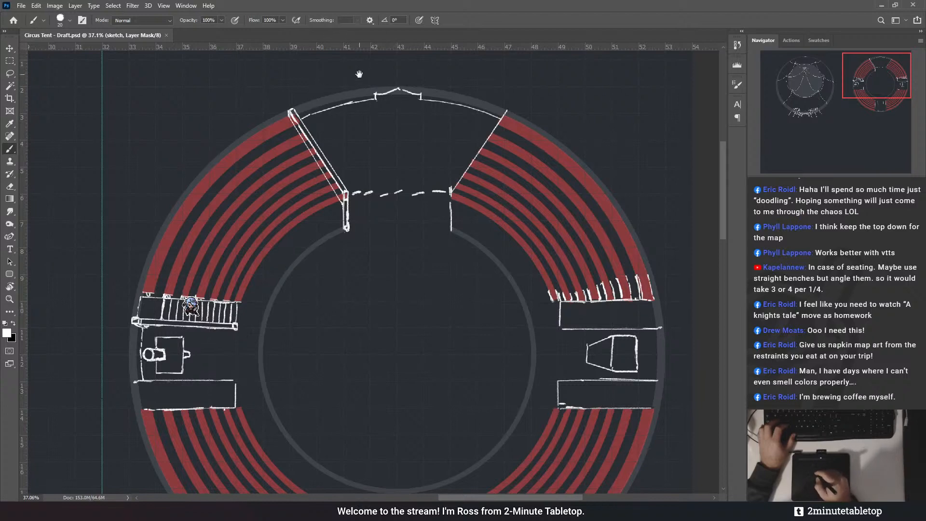
drag(392, 410, 310, 326)
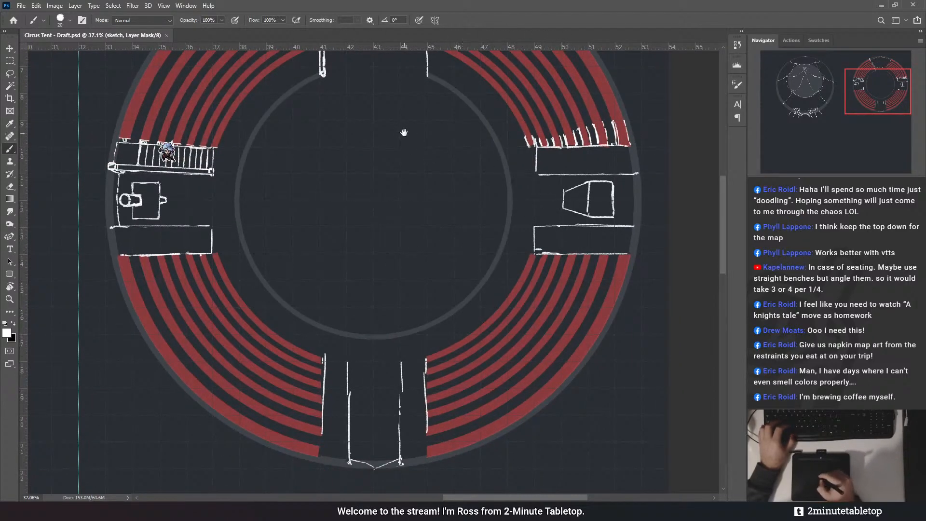
drag(400, 127, 375, 279)
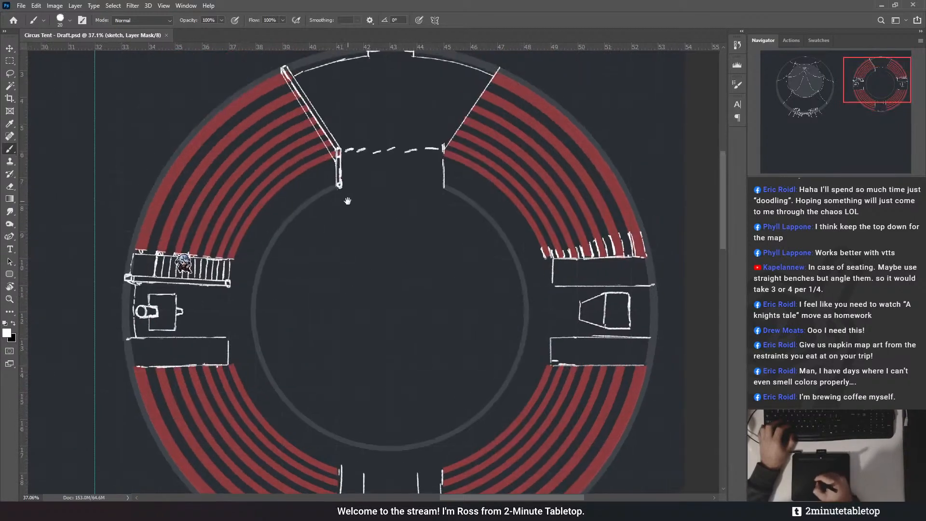
- Replace the dashed line across the upper entrance with a straight solid line and add a second parallel line on its ring side
drag(378, 106, 376, 167)
scroll(384, 162, up, 4)
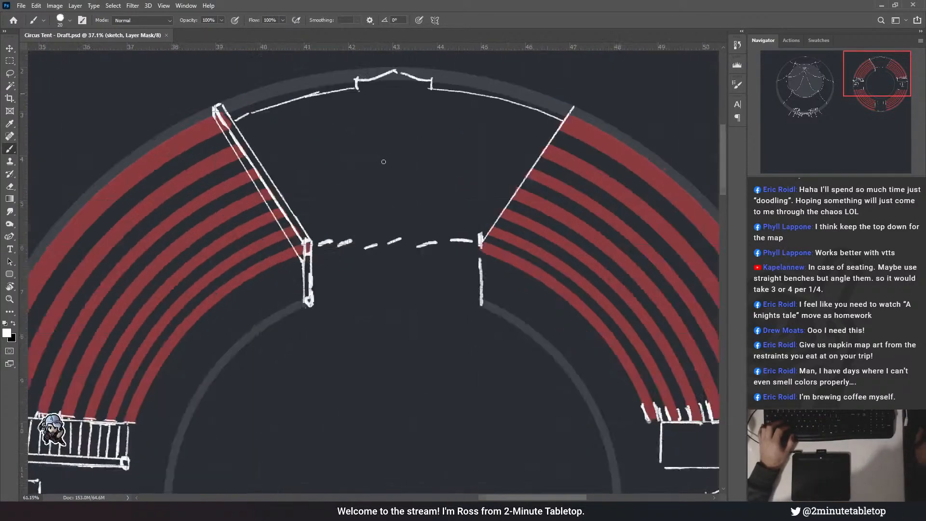
scroll(384, 162, up, 1)
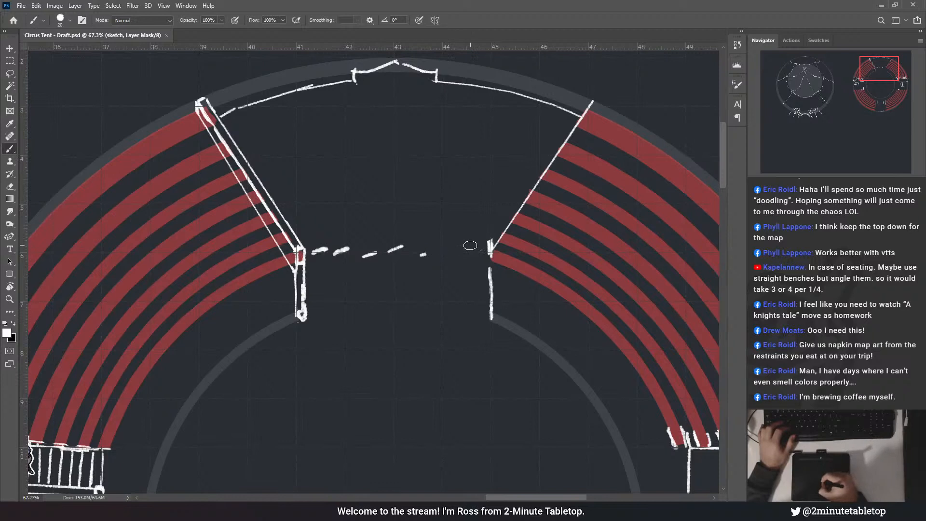
key(ctrl+z)
key(ctrl+z)
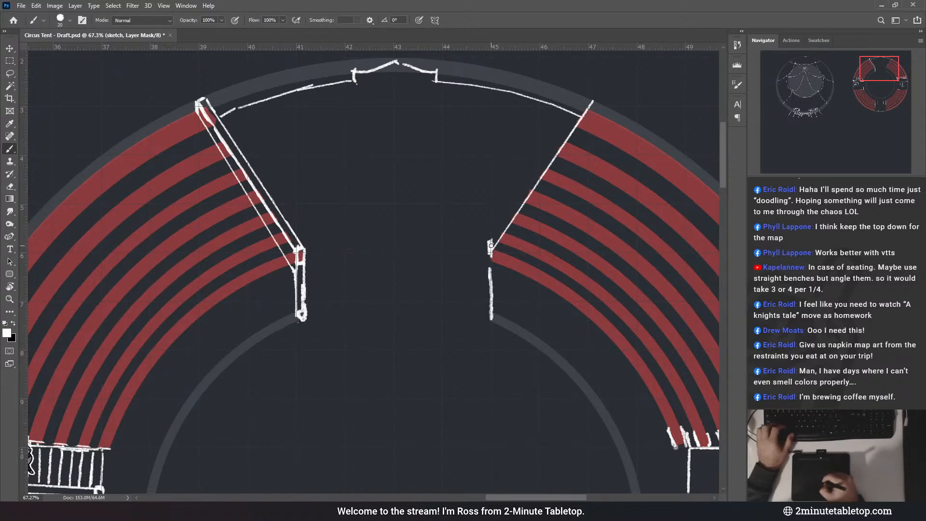
click(490, 247)
shift+click(303, 248)
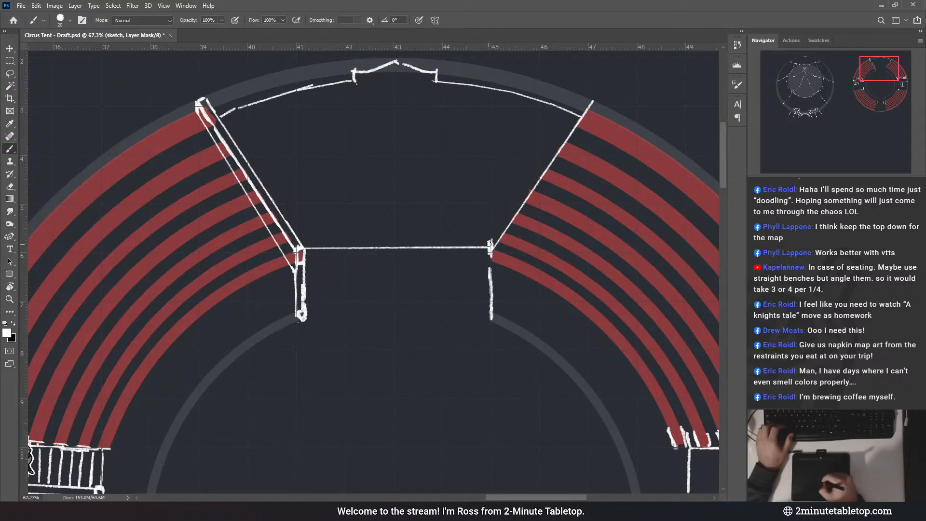
click(307, 282)
shift+click(488, 284)
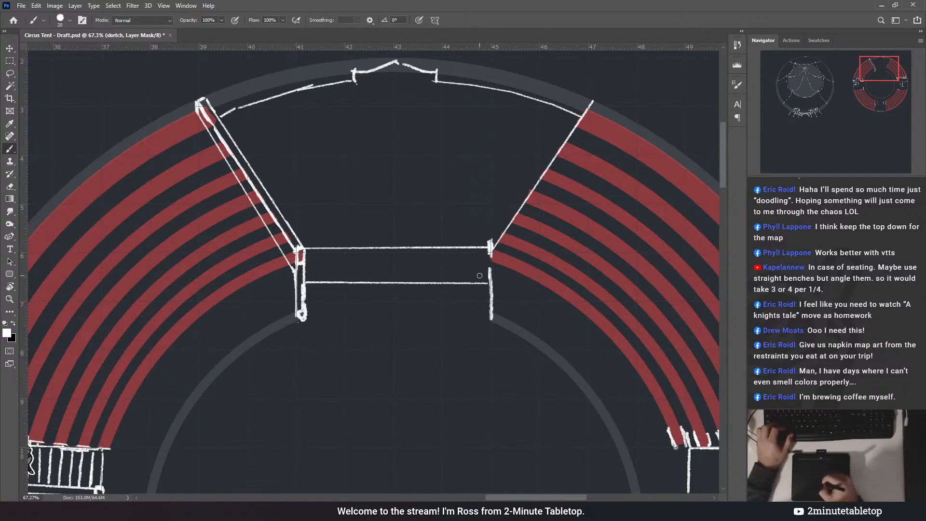
- Lasso the curved outer wall with its peaked doorway, shift it slightly toward the ring's centre, deselect, and reconnect the cut side wall line
scroll(456, 207, down, 5)
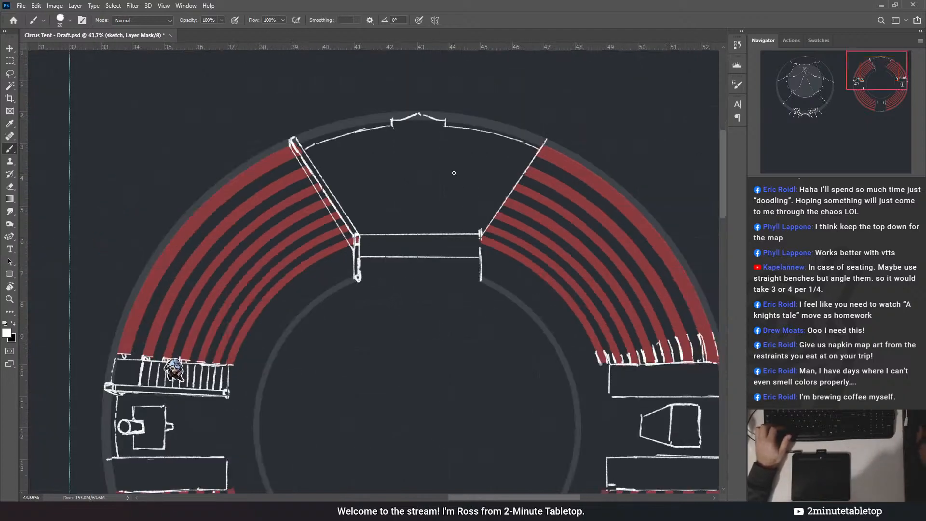
scroll(453, 112, down, 3)
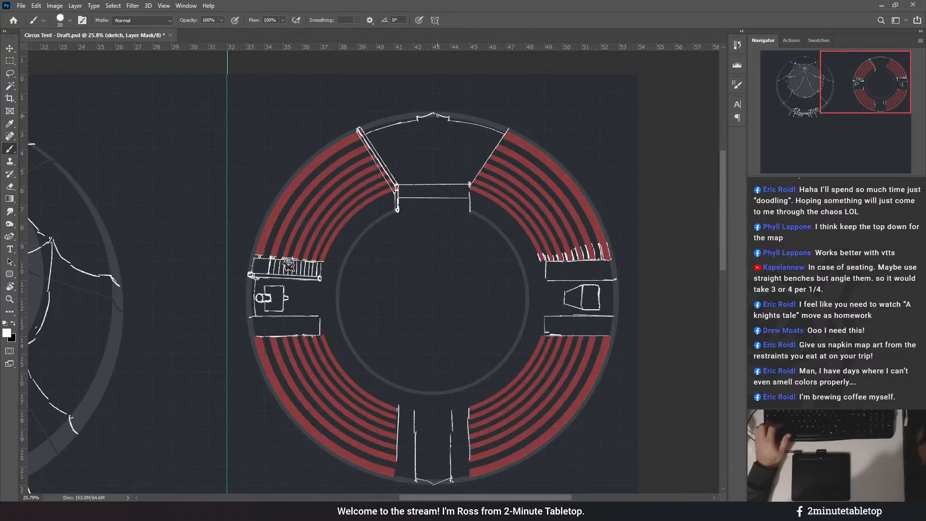
scroll(438, 115, up, 3)
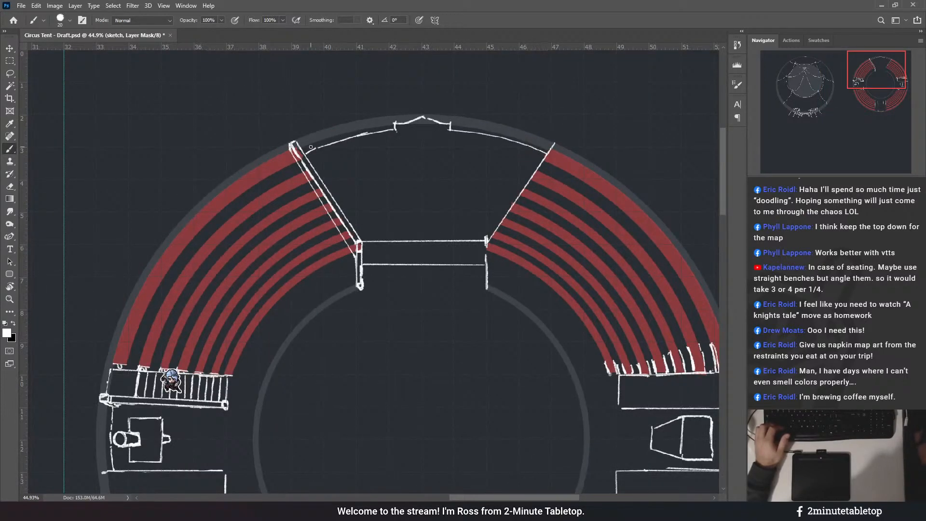
scroll(485, 96, up, 2)
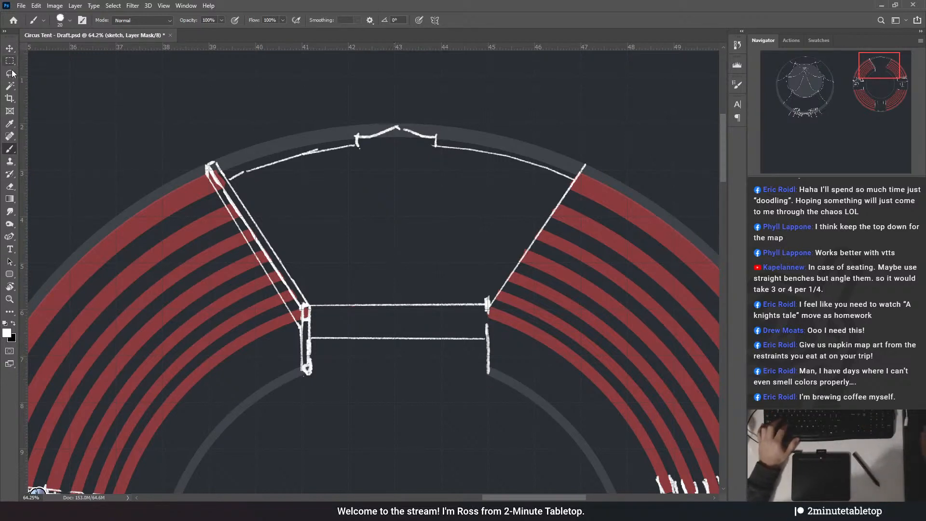
key(l)
mouse_move(568, 188)
mouse_down()
mouse_move(575, 191)
mouse_move(468, 102)
mouse_move(248, 155)
mouse_move(233, 186)
mouse_move(477, 200)
mouse_move(567, 186)
mouse_up()
drag(517, 159, 514, 168)
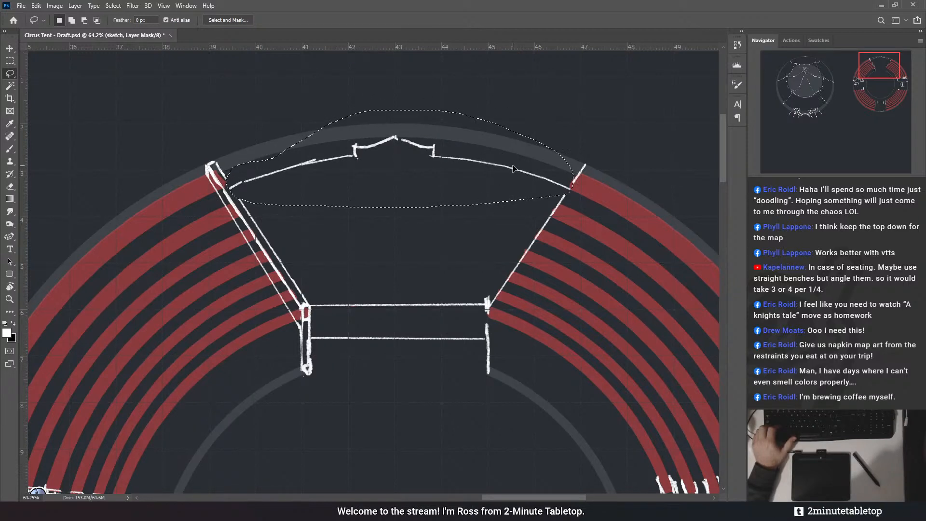
key(ctrl+d)
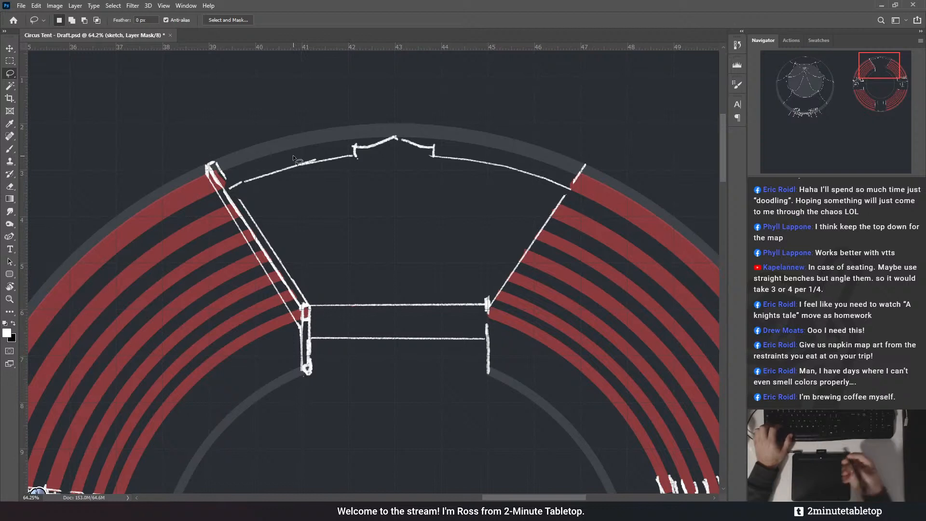
key(b)
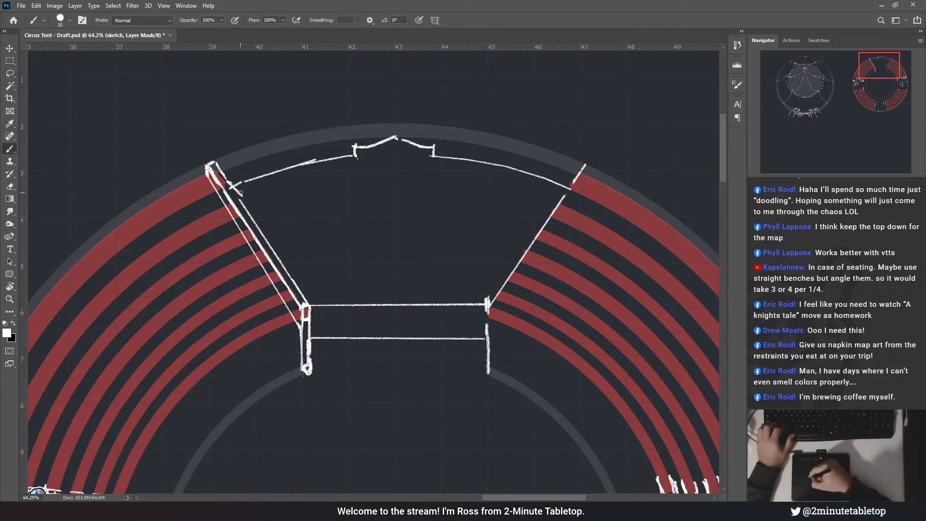
drag(242, 200, 229, 184)
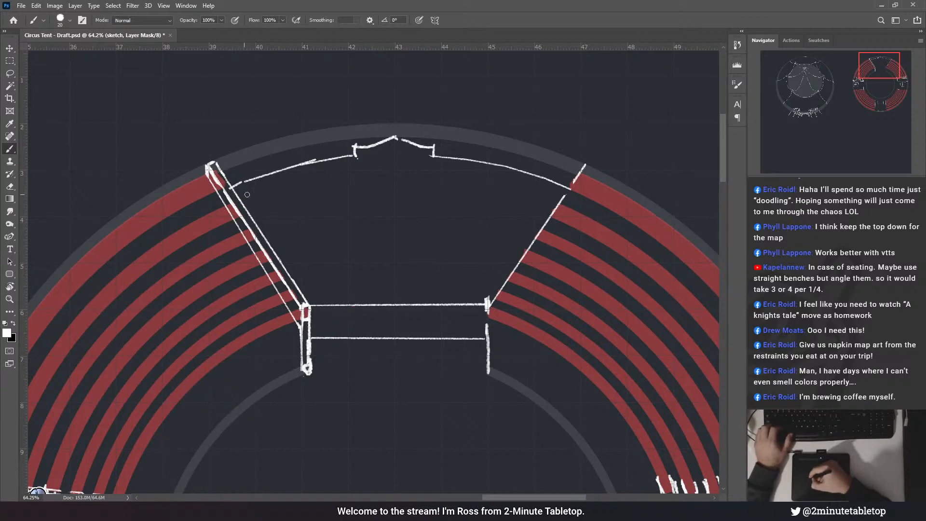
- Redraw the wall behind the box platform with the round-topped pole slightly closer to the ring's centre, removing the old line
mouse_move(290, 328)
mouse_down()
mouse_move(457, 95)
mouse_move(536, 22)
mouse_up()
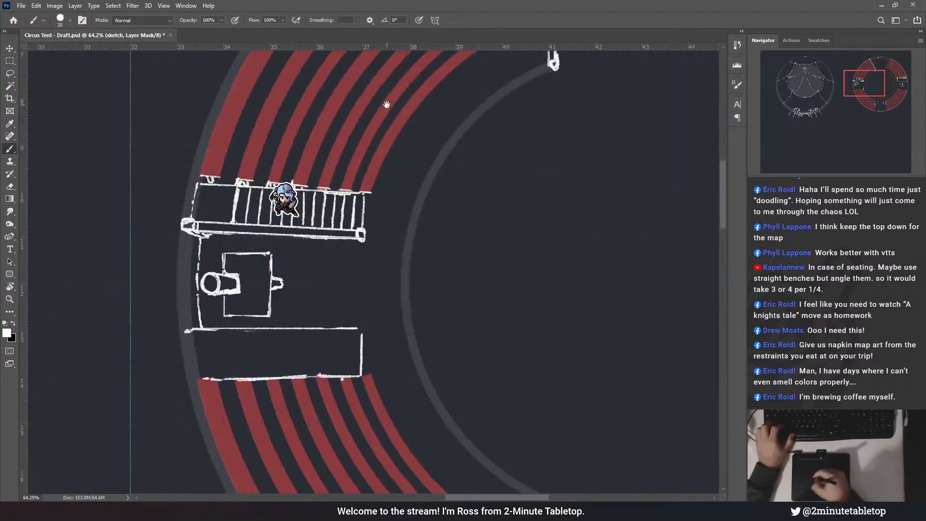
drag(371, 91, 265, 320)
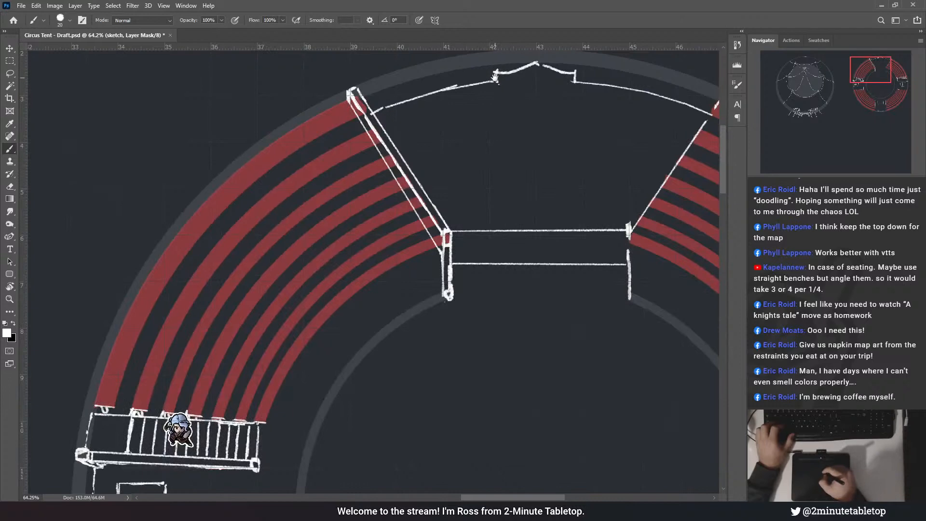
drag(236, 330, 354, 147)
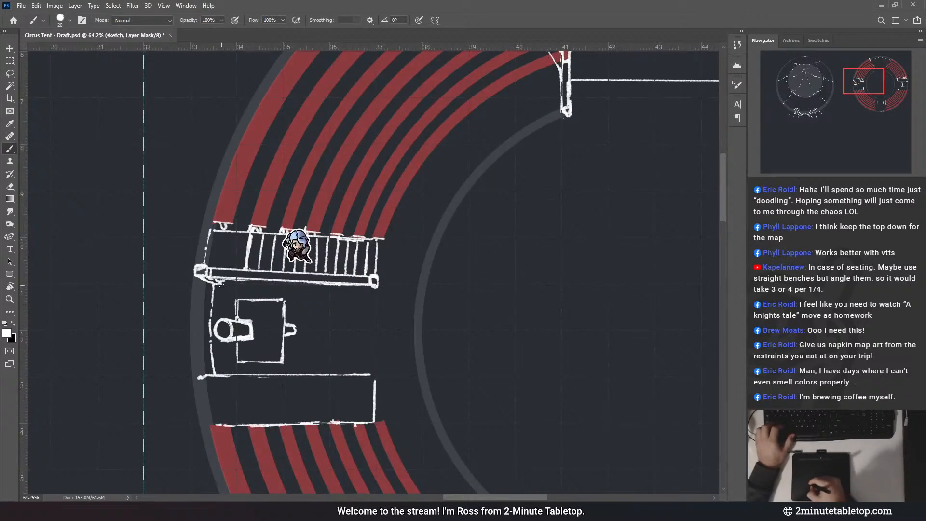
drag(221, 286, 220, 312)
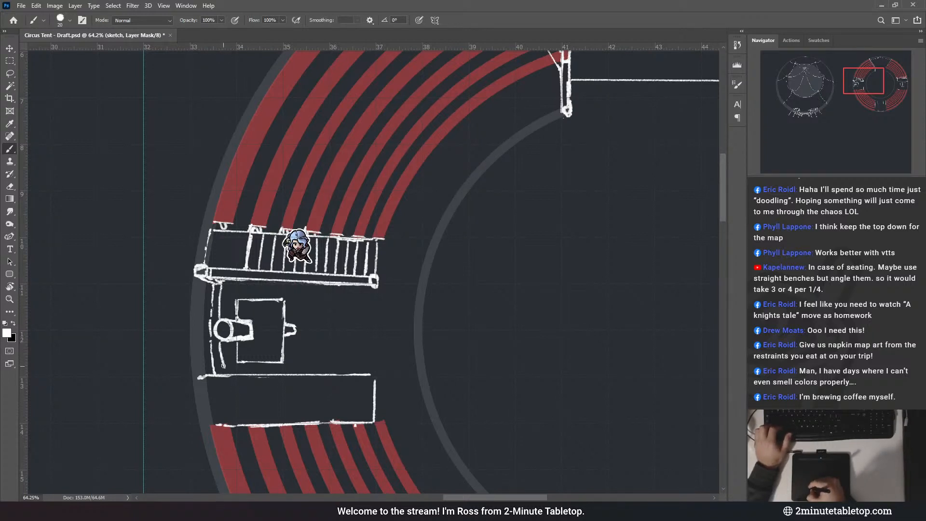
key(ctrl+z)
drag(219, 342, 221, 373)
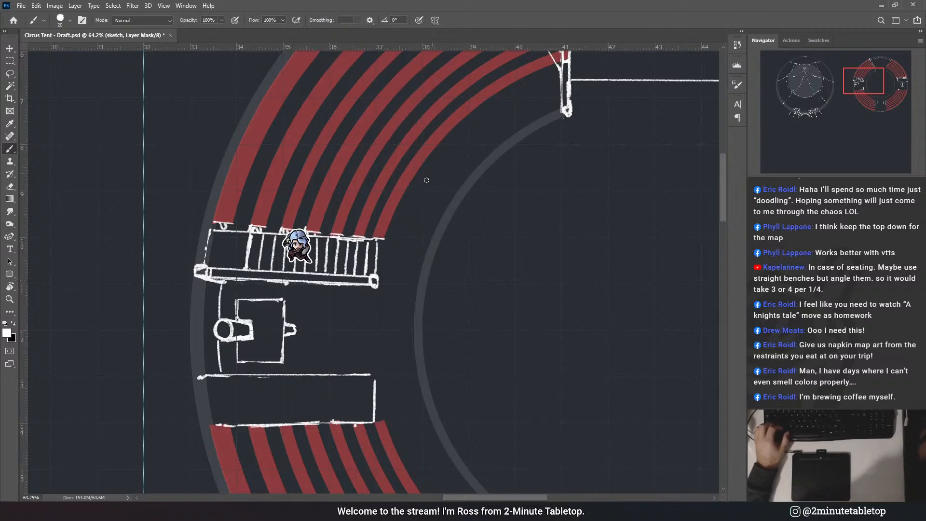
- Examine the complete ring plan, comparing the upper entrance area with the box platforms and seating sections
scroll(332, 264, down, 3)
scroll(223, 317, down, 2)
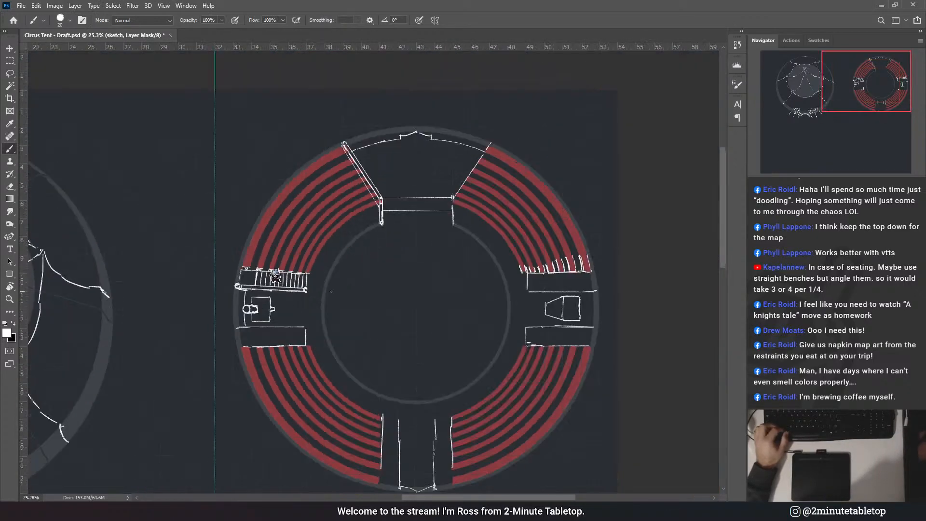
scroll(466, 159, up, 4)
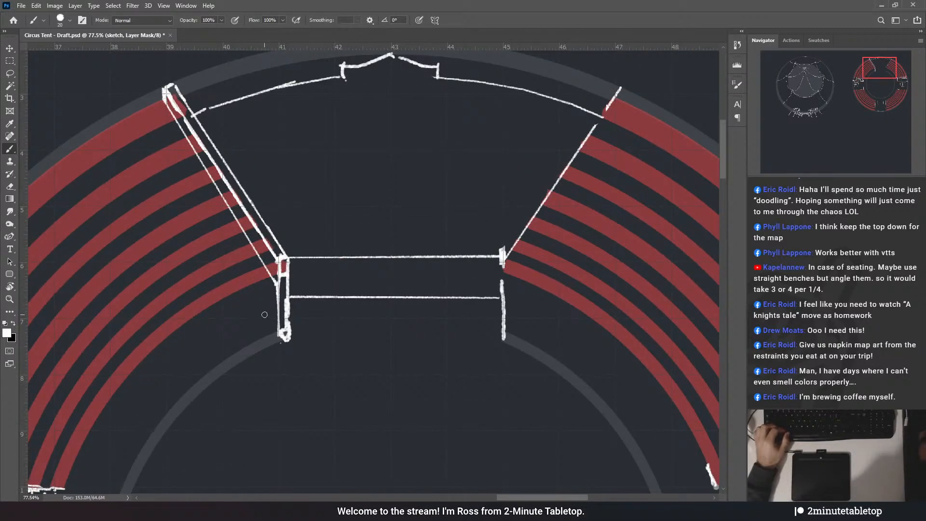
scroll(283, 309, down, 2)
scroll(364, 152, down, 2)
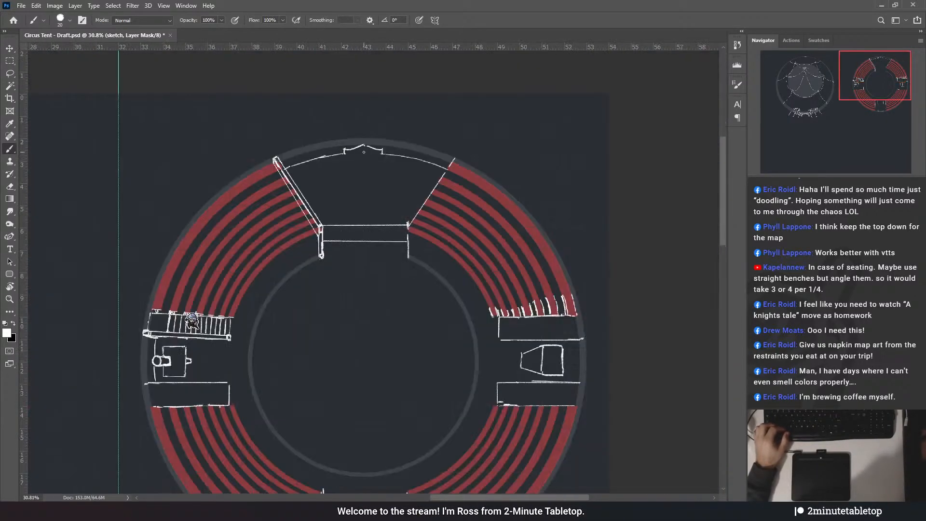
scroll(364, 152, down, 1)
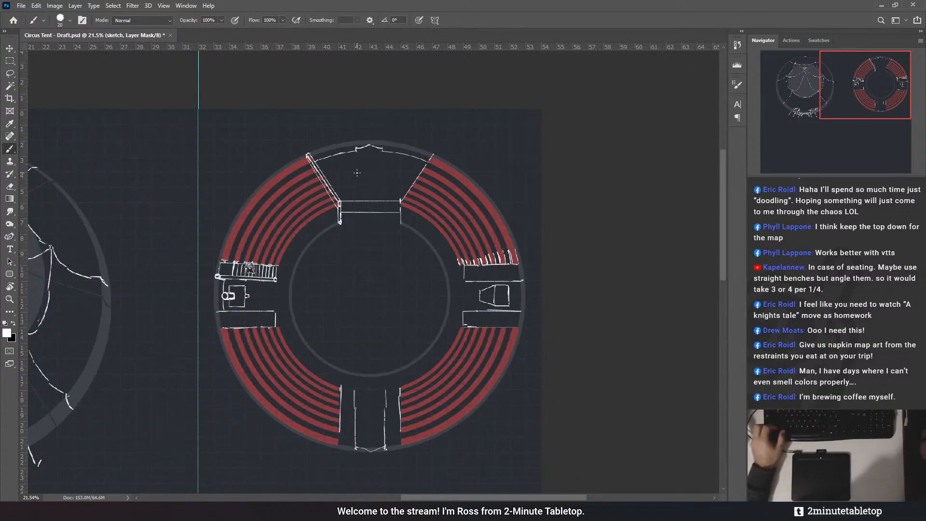
- Add a short tick where the double side wall meets the entrance post, and try removing the wall line on its seating side
scroll(365, 163, up, 4)
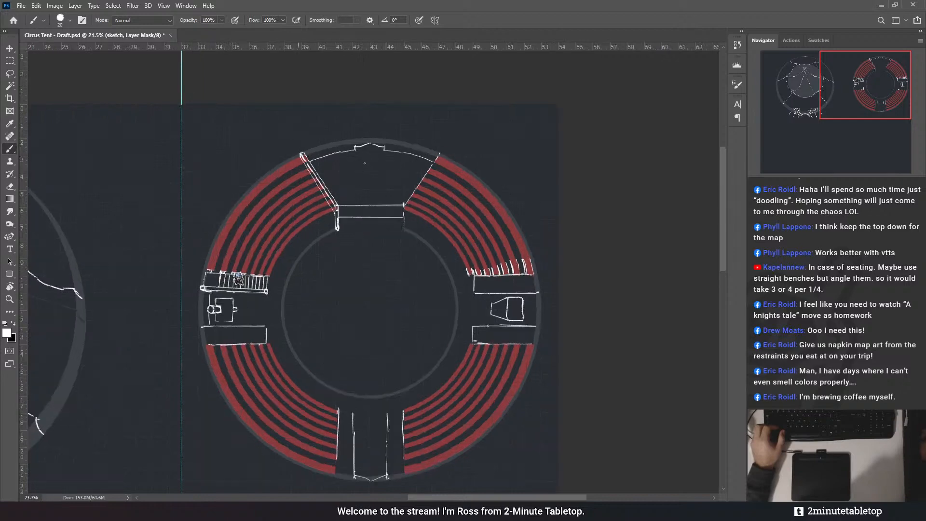
scroll(383, 159, up, 5)
scroll(424, 294, up, 4)
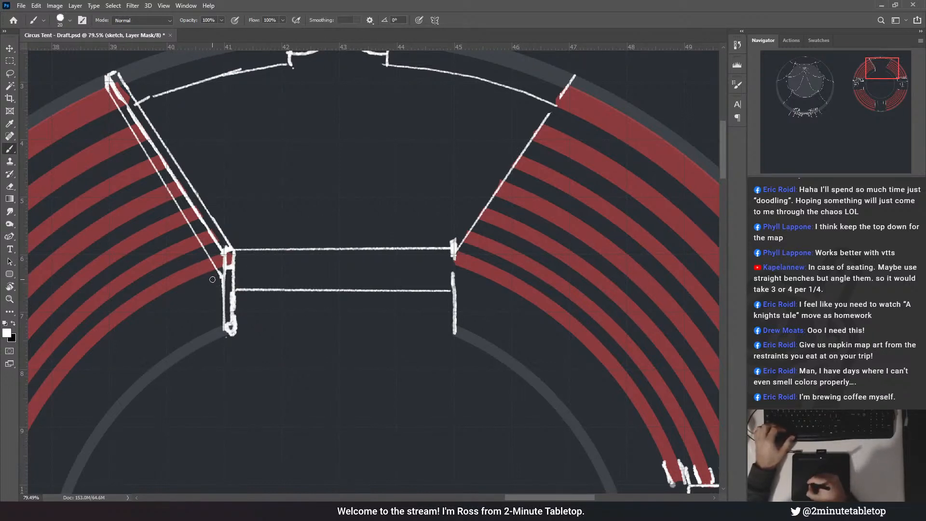
drag(214, 280, 223, 275)
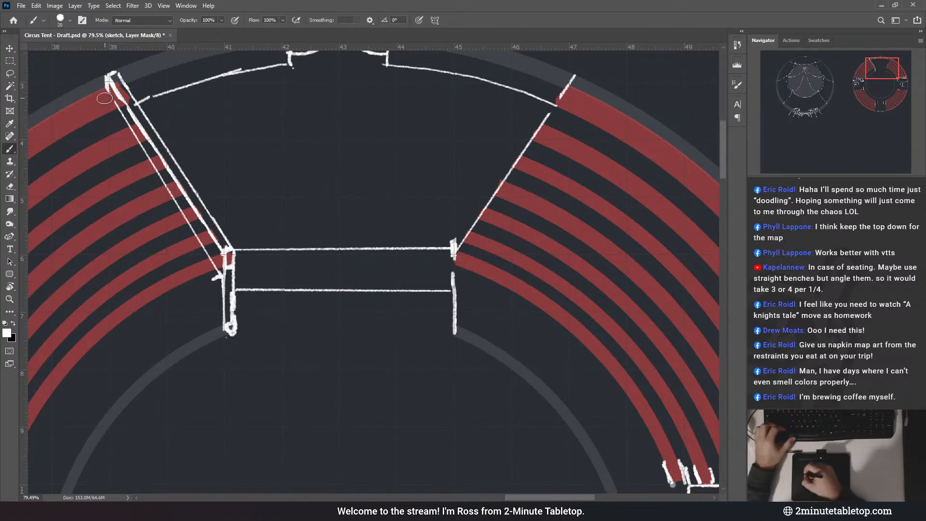
drag(150, 158, 210, 259)
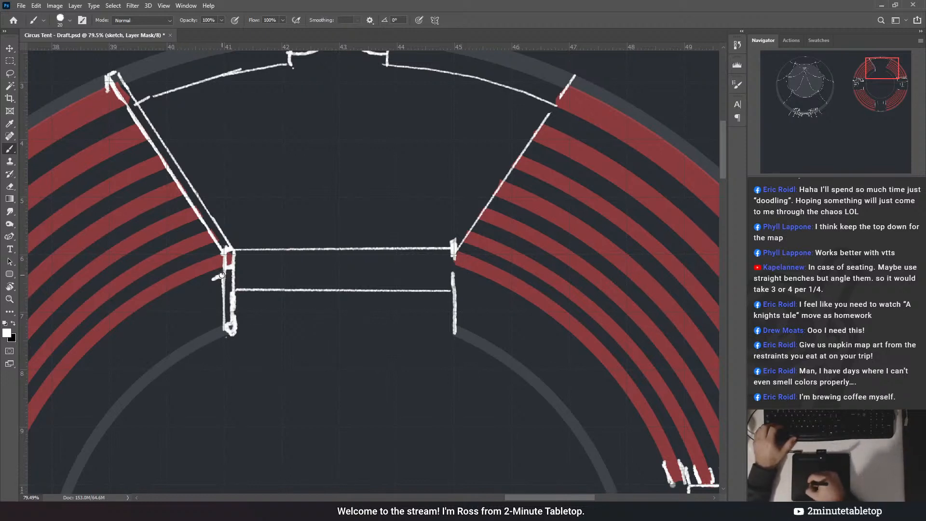
key(ctrl+z)
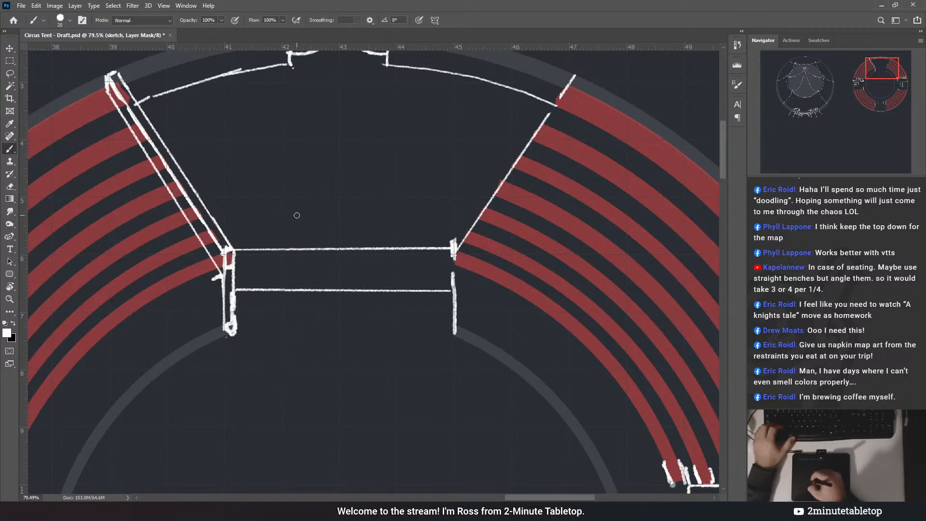
- Replace the ring-side line across the upper entrance with a parallel one closer to the line behind it
drag(237, 289, 450, 290)
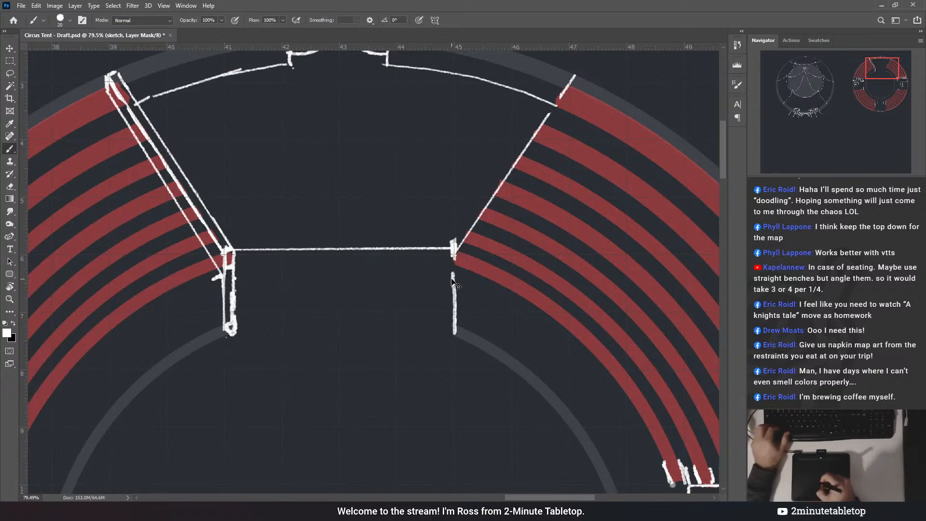
drag(235, 279, 452, 277)
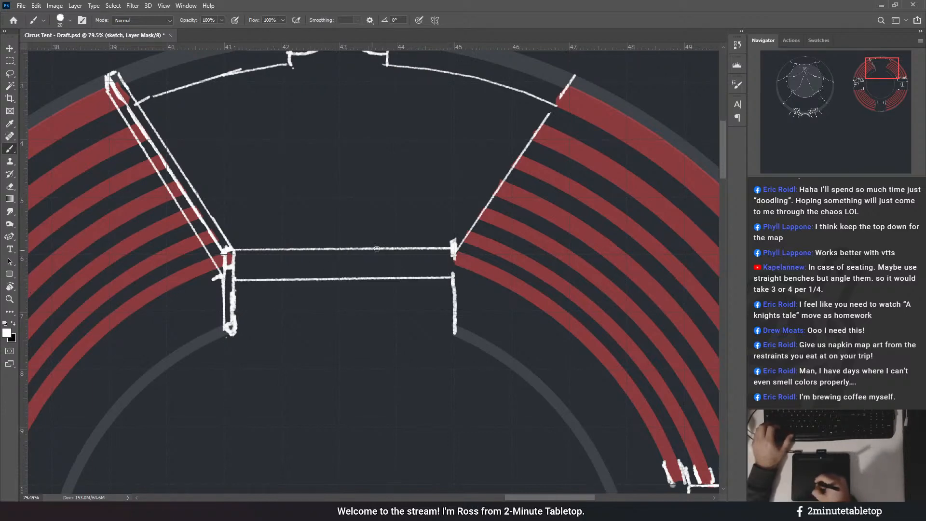
- Examine the upper entrance area with its parallel crossing lines and side walls, up close and within the whole ring plan
mouse_move(473, 238)
mouse_down()
mouse_move(382, 194)
mouse_move(527, 360)
mouse_move(426, 215)
mouse_up()
scroll(562, 155, up, 1)
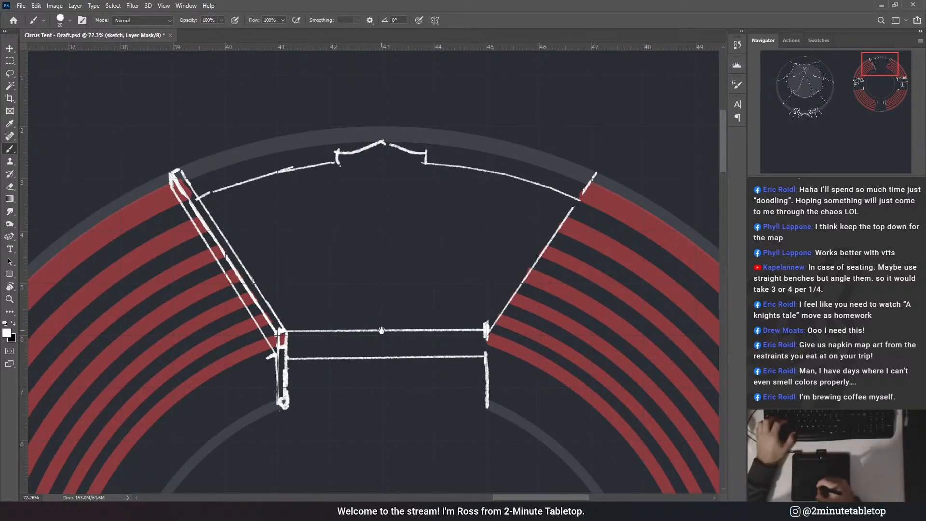
drag(402, 276, 397, 217)
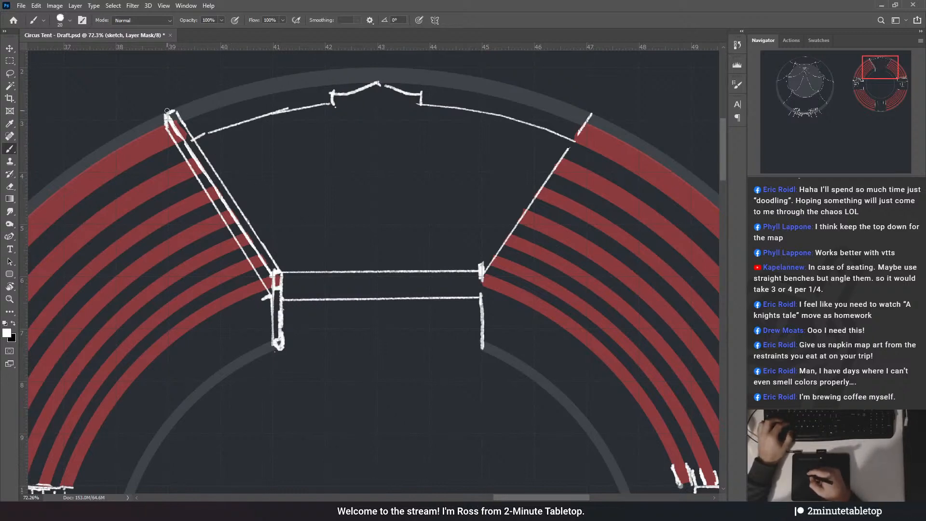
scroll(501, 223, down, 3)
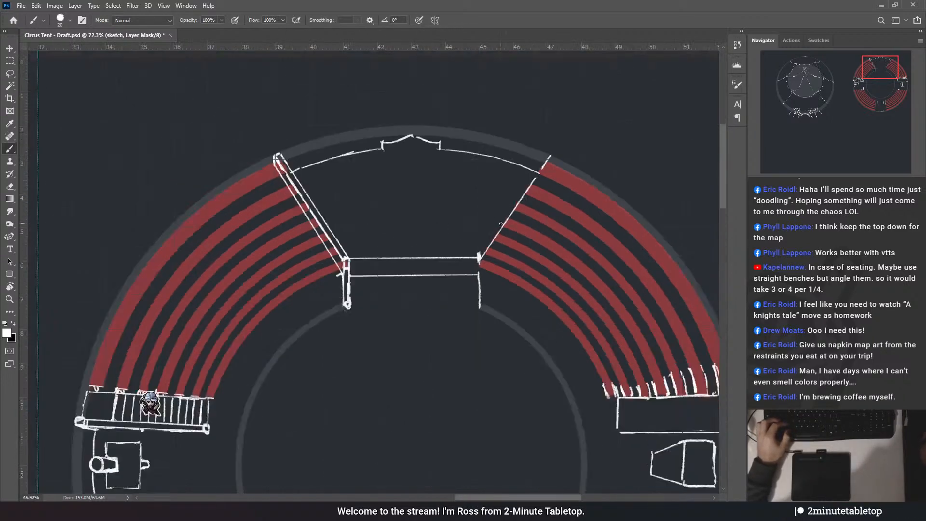
scroll(391, 258, down, 1)
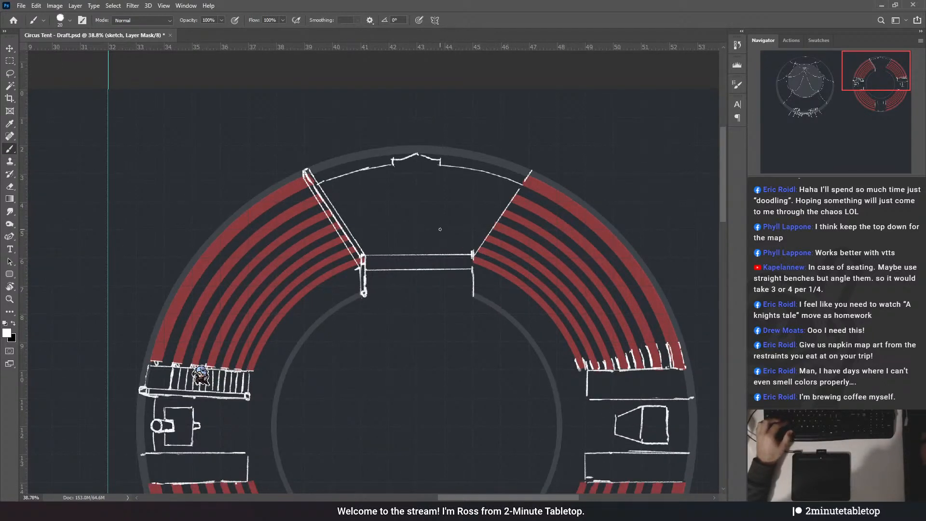
scroll(467, 239, up, 3)
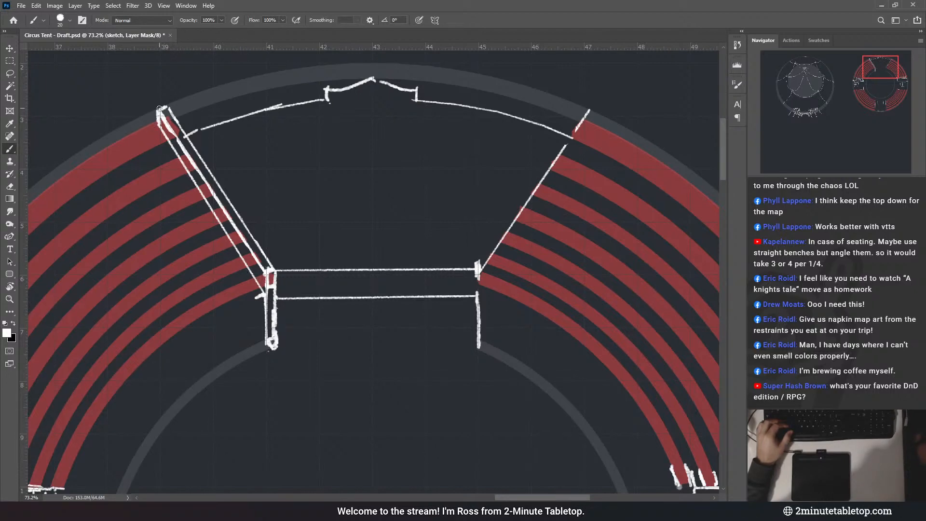
scroll(218, 169, down, 5)
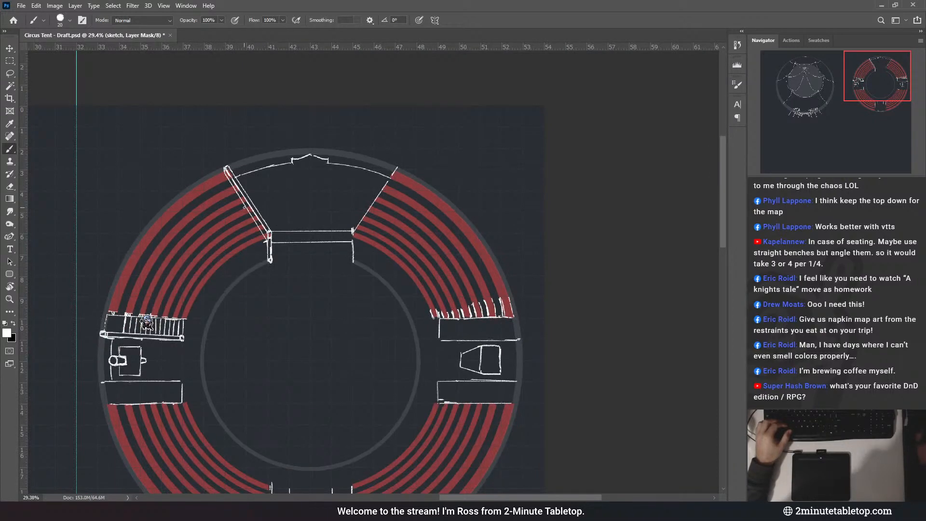
- Copy the peaked opening from the outer wall onto the ring-side crossing line and nudge it up towards the line behind
scroll(314, 202, up, 4)
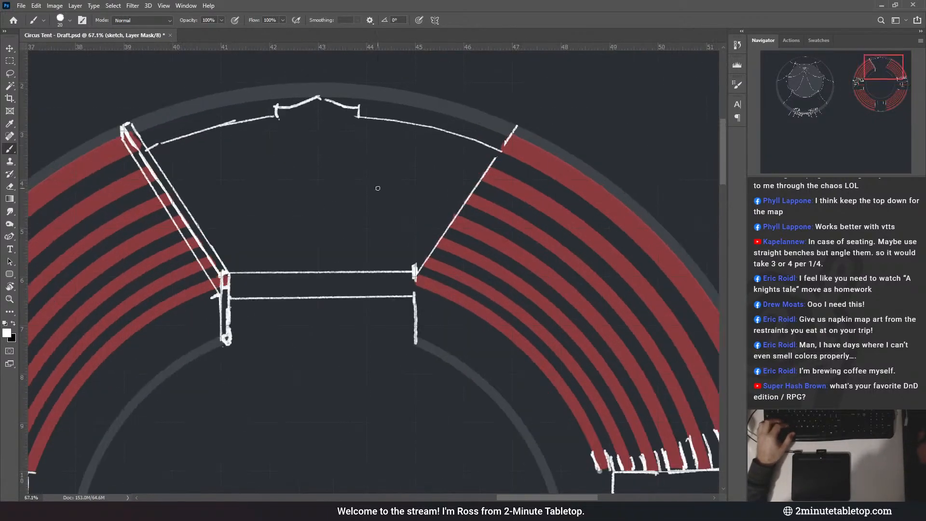
drag(375, 169, 371, 190)
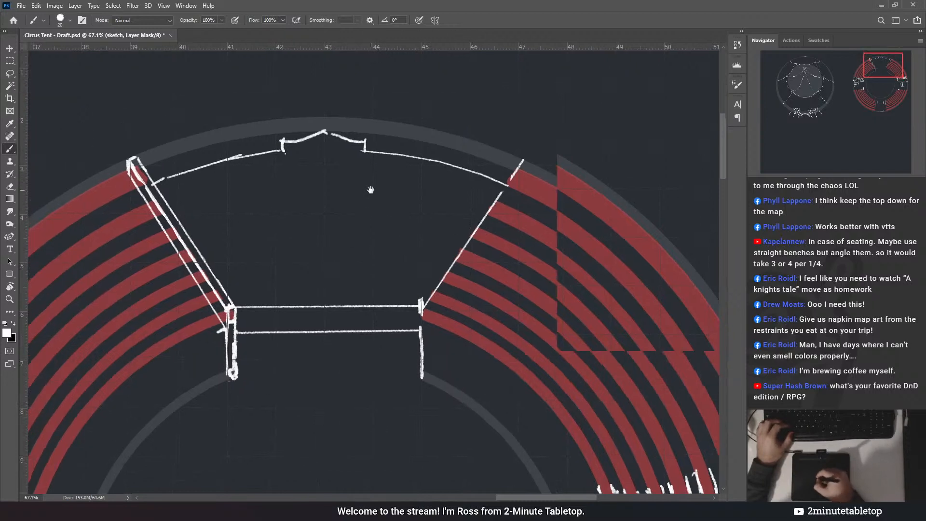
drag(327, 263, 345, 244)
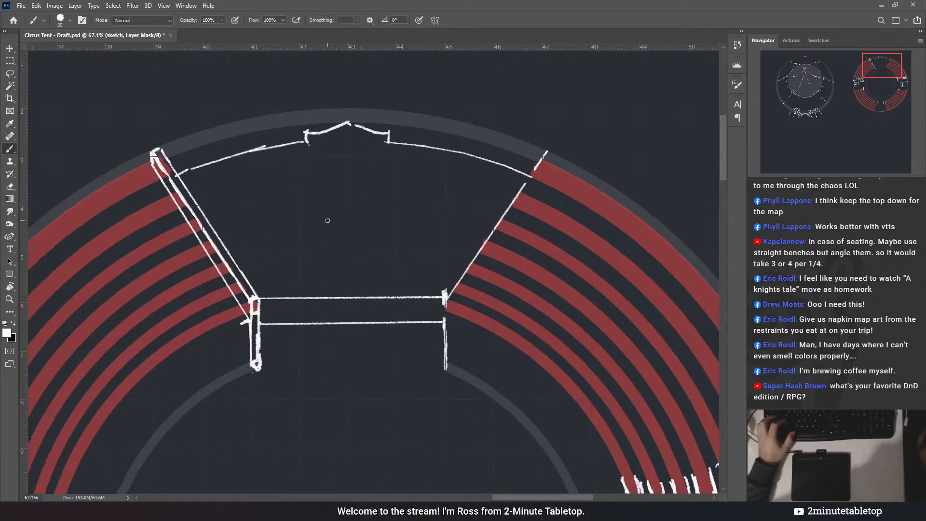
scroll(327, 220, up, 2)
drag(268, 123, 273, 160)
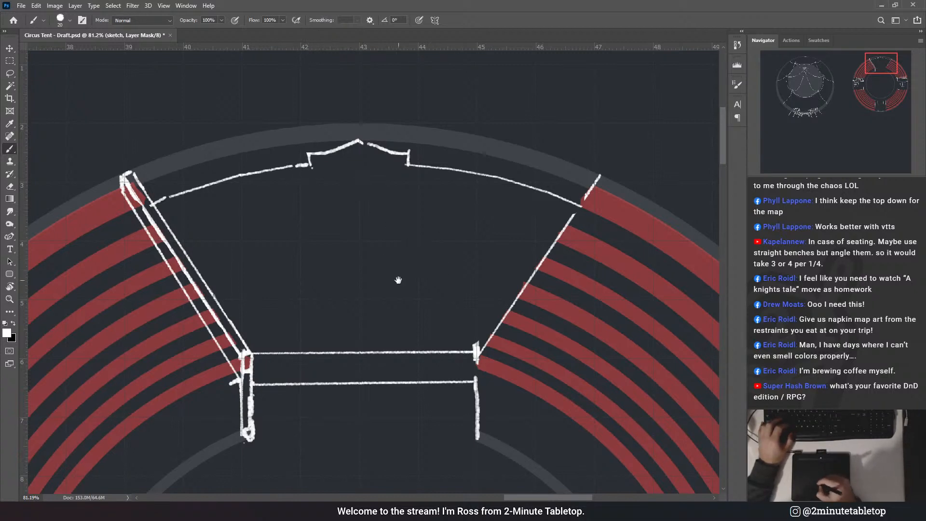
drag(325, 391, 318, 317)
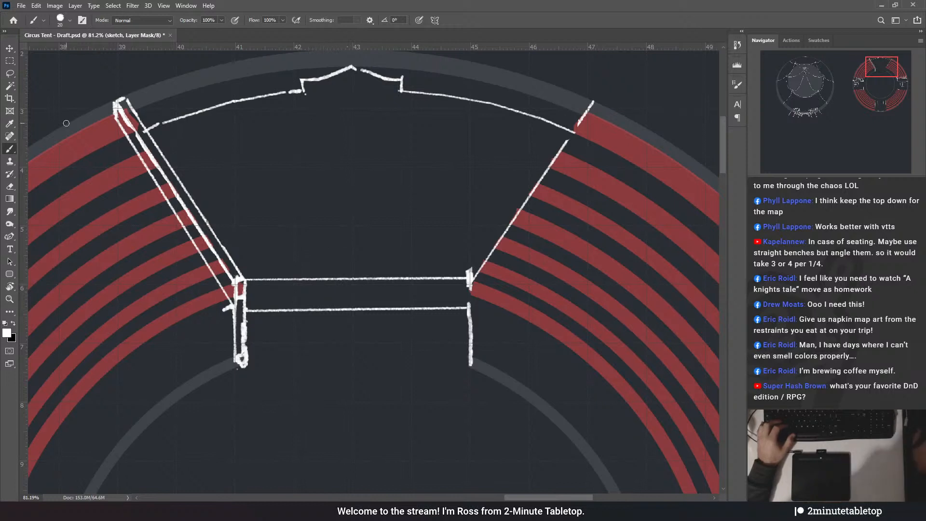
click(10, 61)
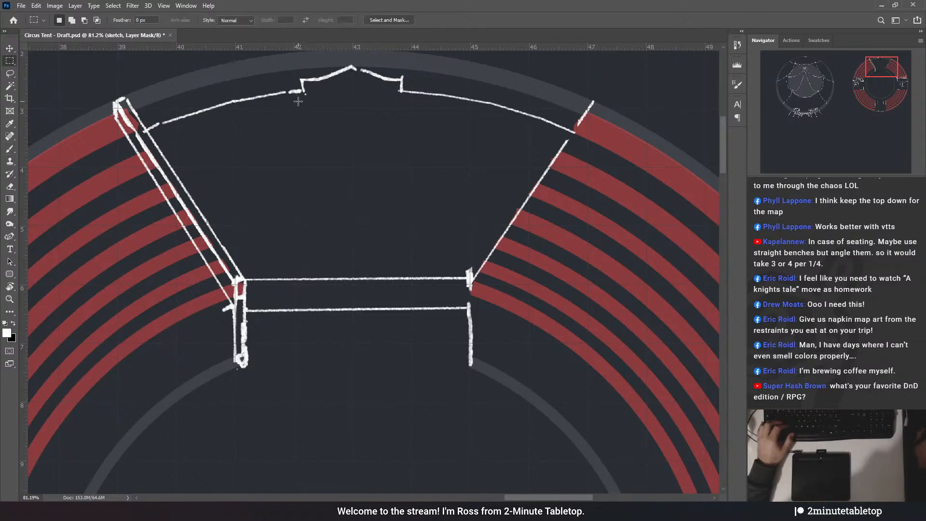
drag(300, 62, 408, 103)
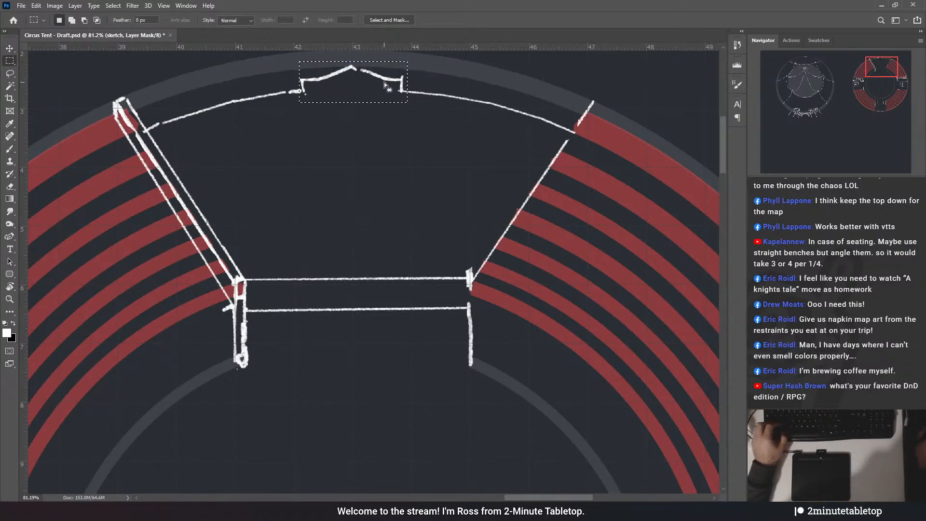
click(386, 193)
drag(362, 304, 386, 311)
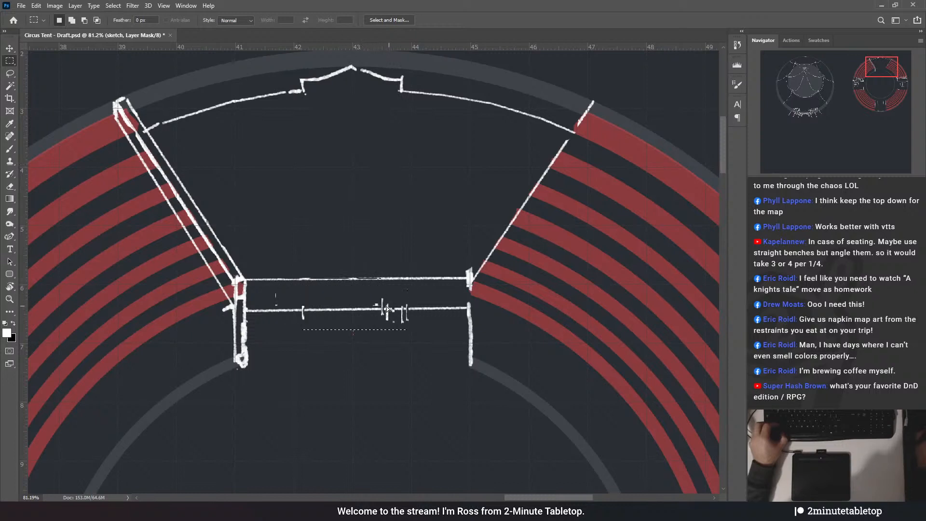
key(ctrl+v)
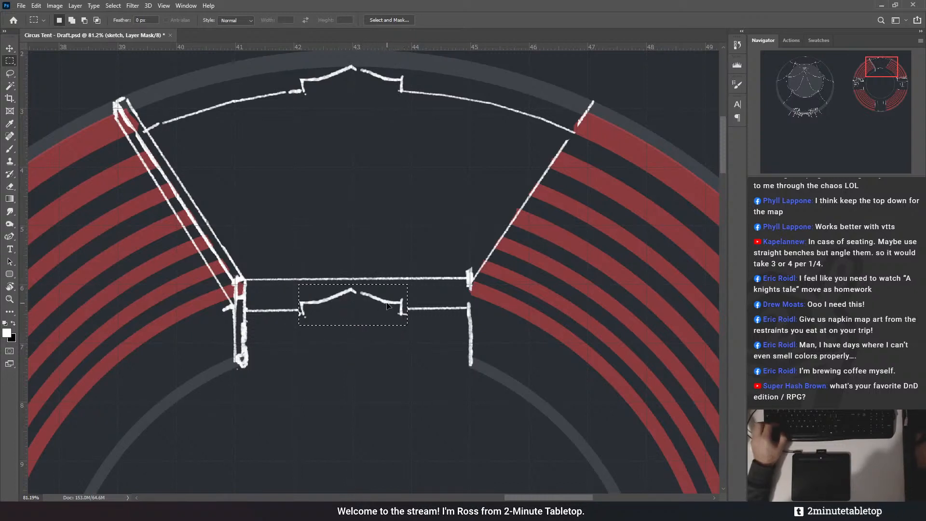
drag(385, 304, 375, 290)
key(ctrl+d)
- Redraw the middle stretch of the rear crossing line above the copied peaked opening
key(b)
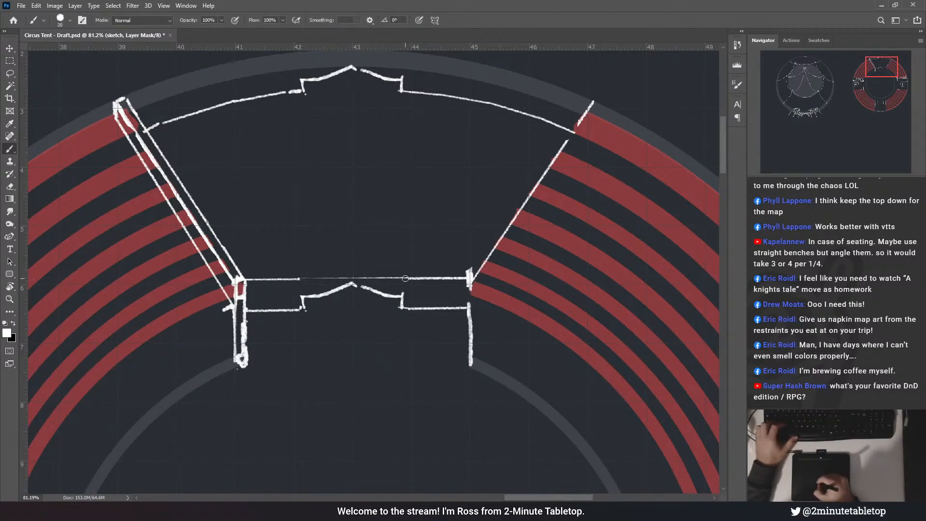
drag(300, 279, 412, 279)
scroll(473, 182, down, 10)
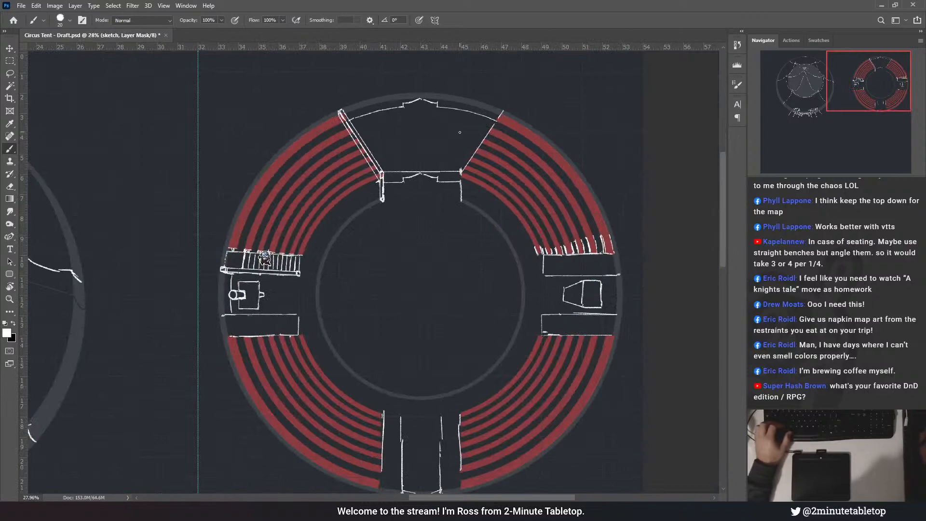
- Erase the copied peak, close the inner ends of the two side boxes up to the crossing line, and hatch the right box
scroll(434, 147, up, 6)
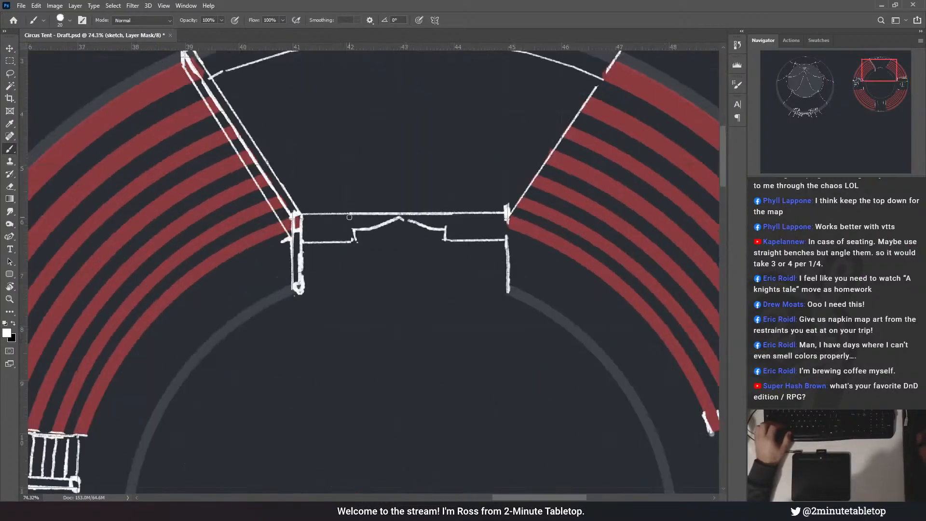
scroll(350, 217, up, 2)
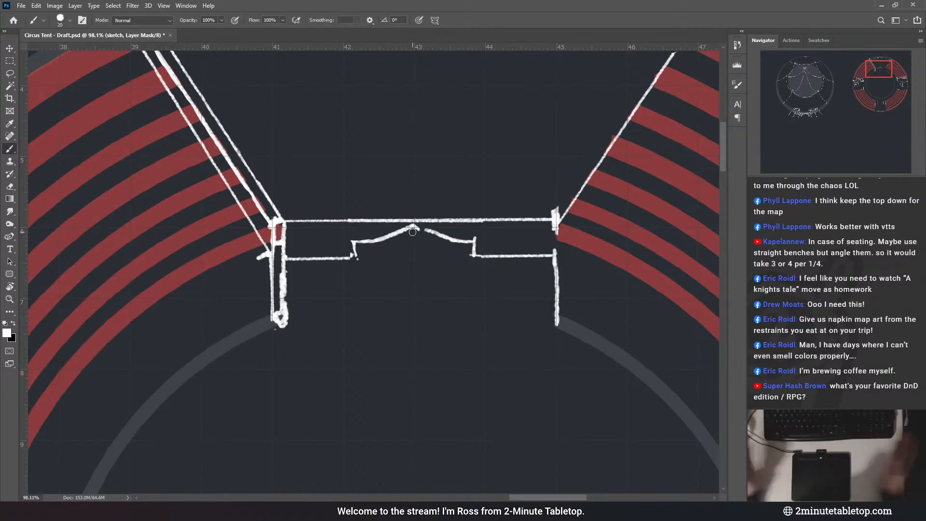
scroll(479, 152, up, 1)
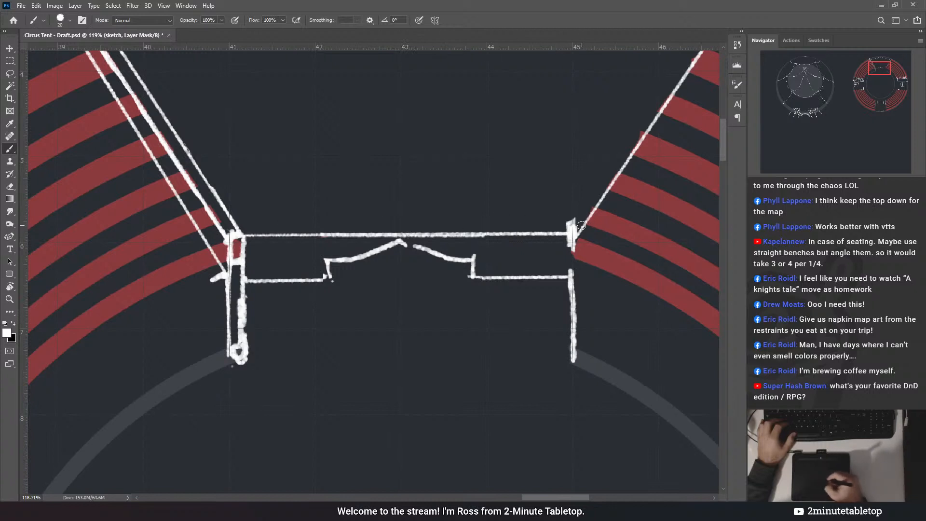
mouse_move(365, 256)
mouse_down()
mouse_move(394, 245)
mouse_move(459, 258)
mouse_move(484, 244)
mouse_move(477, 237)
mouse_move(479, 265)
mouse_move(491, 234)
mouse_move(491, 257)
mouse_move(505, 274)
mouse_up()
drag(526, 262, 509, 273)
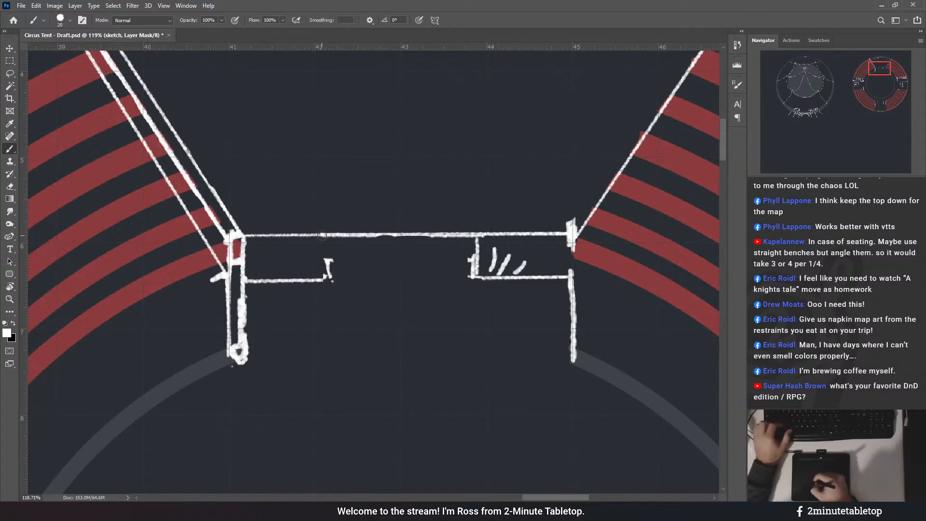
drag(322, 236, 330, 277)
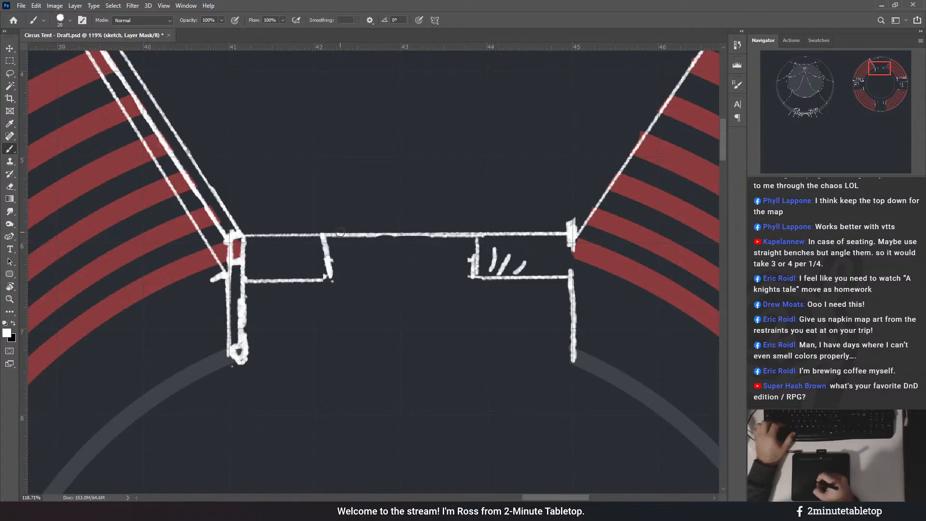
drag(573, 225, 570, 230)
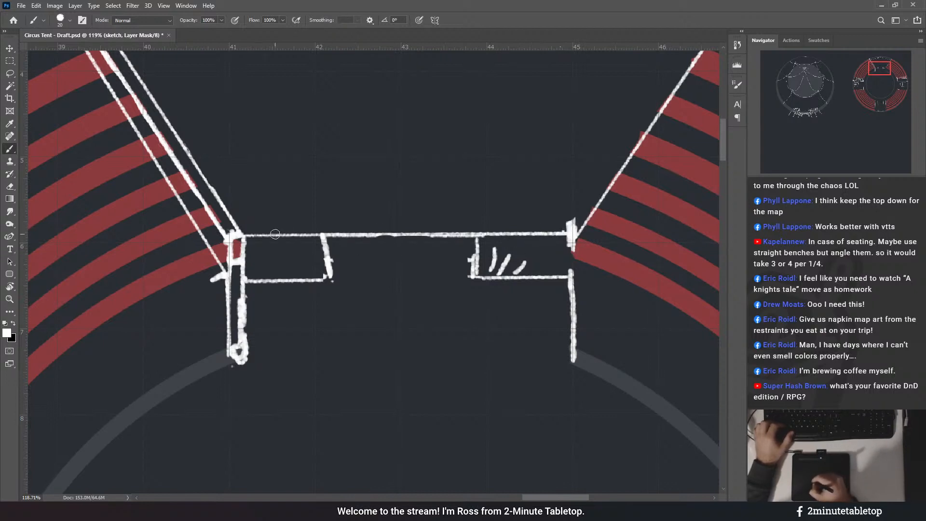
shift+click(240, 233)
key(ctrl+z)
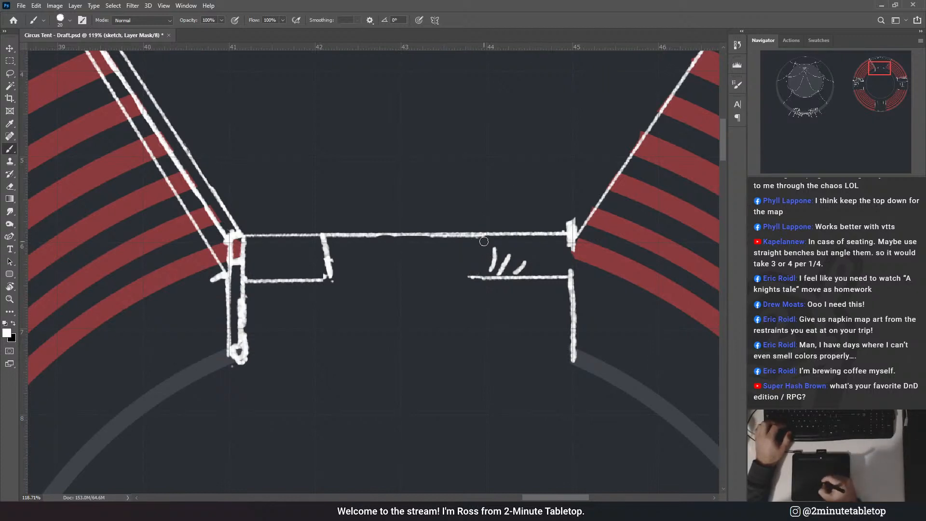
- Redraw the inner ends of both side boxes as slanted strokes and add short hatching strokes in the left box
drag(481, 242, 469, 272)
key(ctrl+z)
mouse_move(322, 241)
mouse_down()
mouse_move(337, 275)
mouse_move(316, 265)
mouse_move(323, 273)
mouse_up()
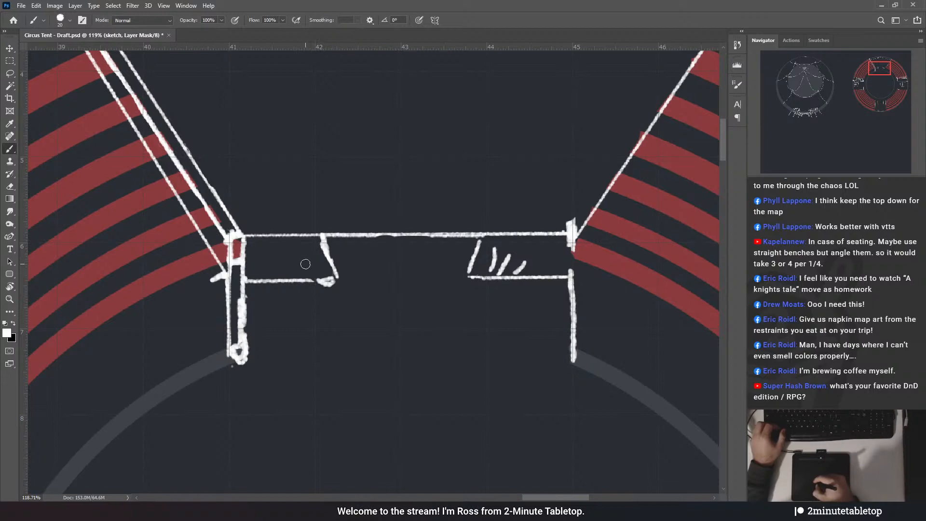
- Erase the rear crossing line between the entrance posts, across the central gap and along both side boxes
scroll(410, 269, down, 3)
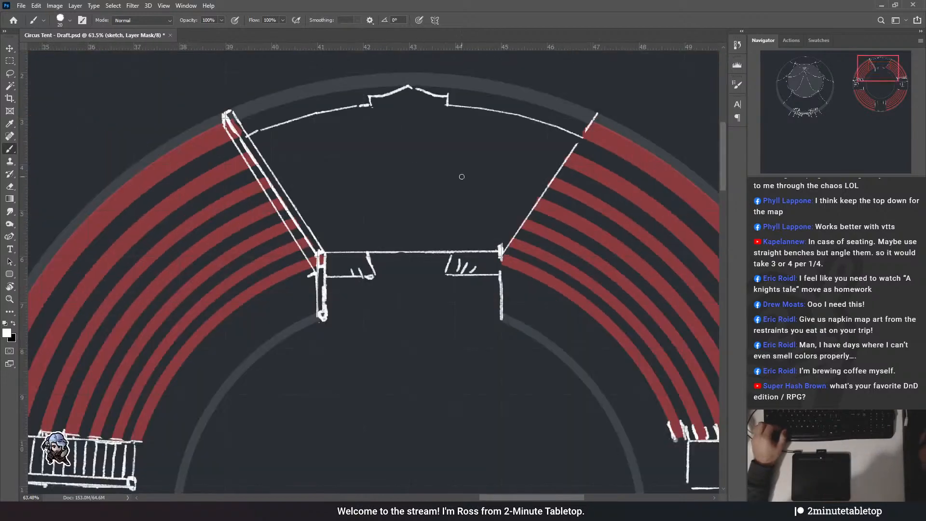
scroll(462, 177, down, 2)
scroll(456, 172, up, 2)
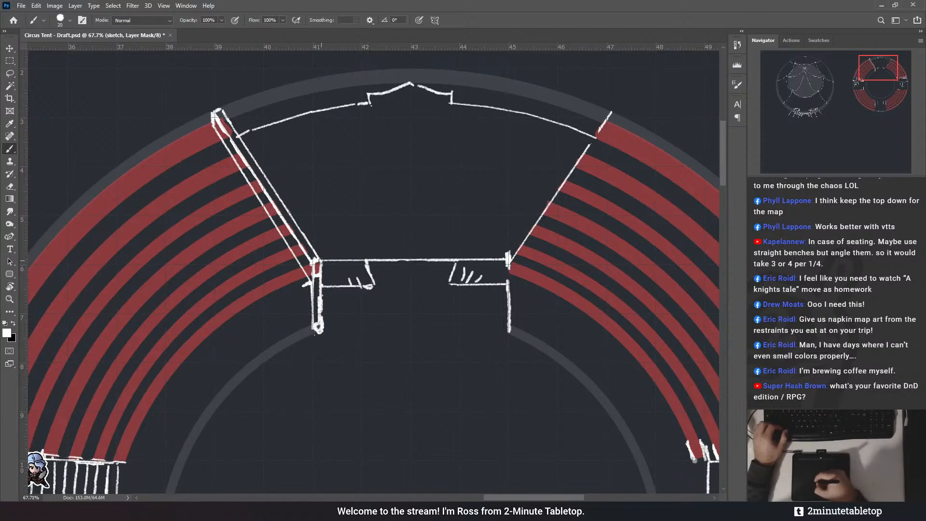
key(ctrl+z)
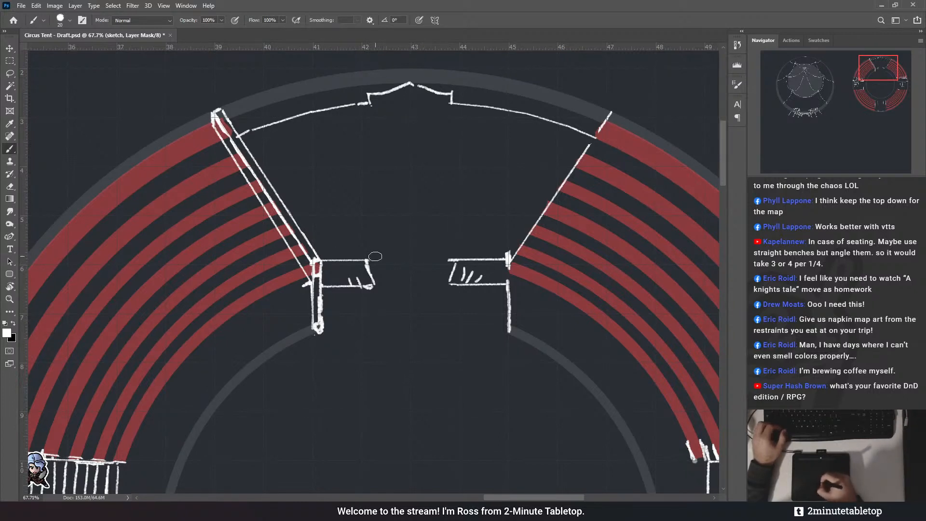
mouse_move(456, 263)
mouse_down()
mouse_move(462, 249)
mouse_move(470, 259)
mouse_up()
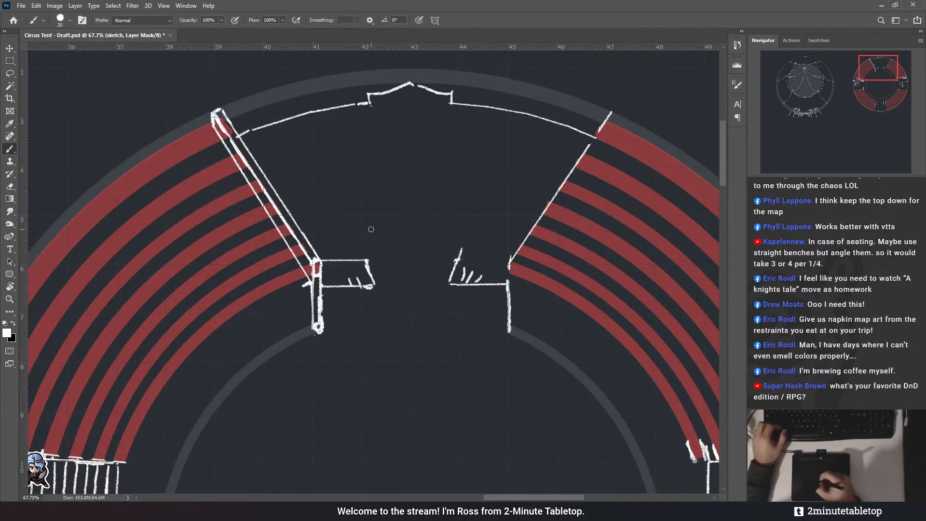
drag(370, 261, 331, 261)
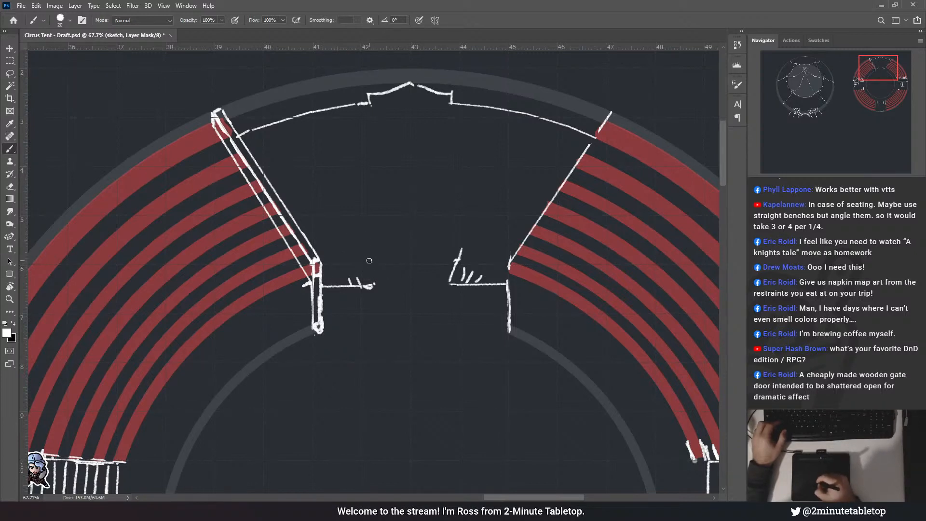
- Redraw the inner ends of both ring-side stubs as nearly upright strokes, and check them within the whole ring plan
drag(371, 260, 372, 285)
mouse_move(454, 258)
mouse_down()
mouse_move(475, 251)
mouse_move(464, 264)
mouse_move(478, 238)
mouse_move(446, 263)
mouse_up()
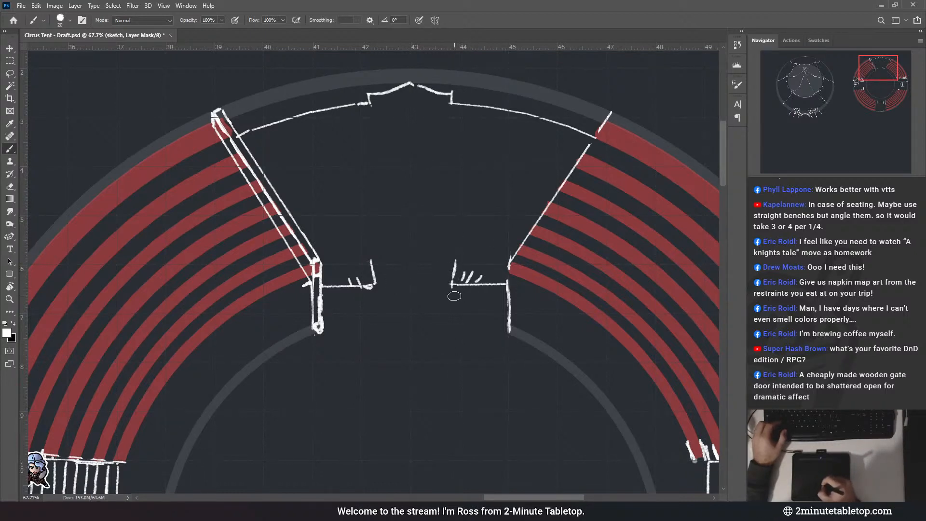
scroll(533, 221, down, 5)
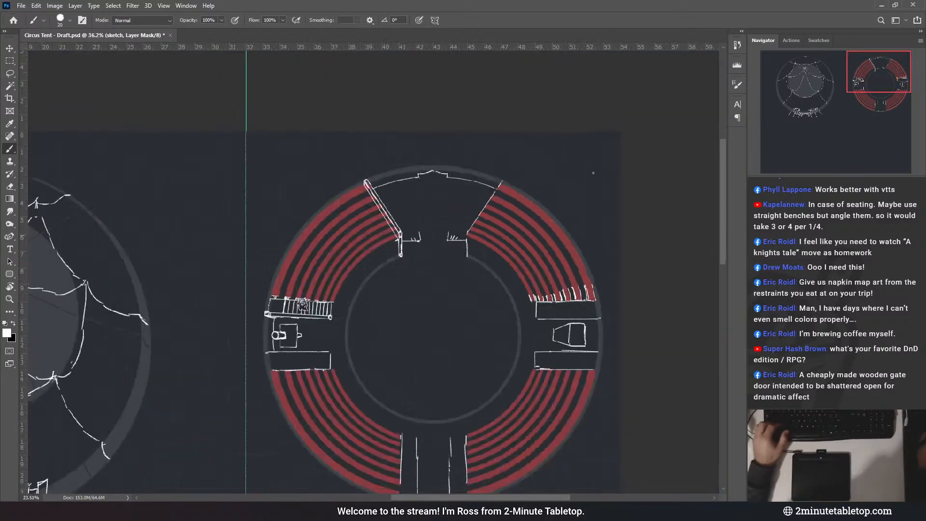
scroll(476, 249, down, 5)
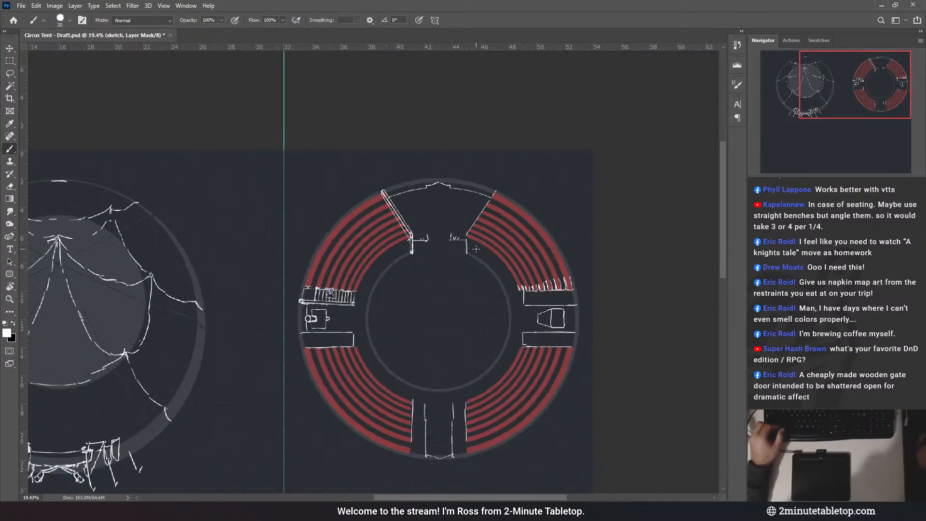
scroll(458, 227, up, 5)
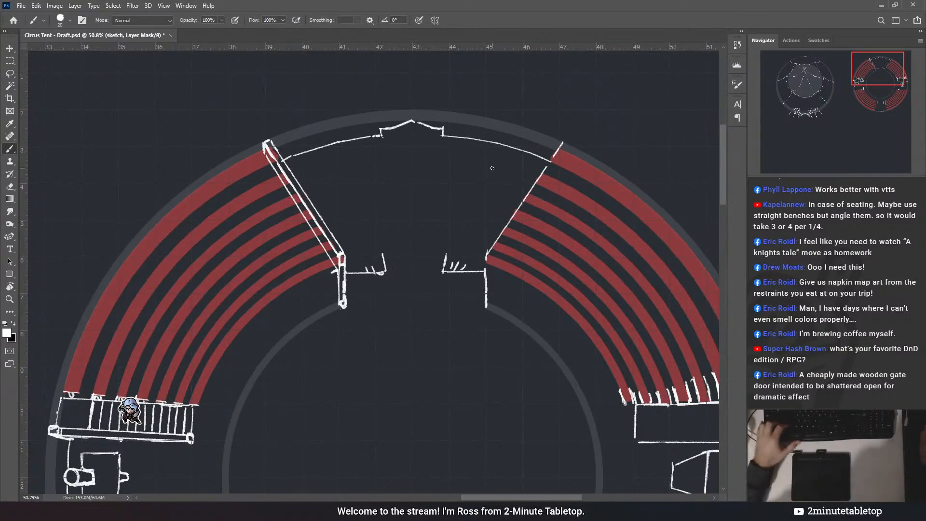
- Add an upright stroke at the outer end of each ring-side stub, and draw two parallel crossing lines between the entrance posts
scroll(452, 131, up, 3)
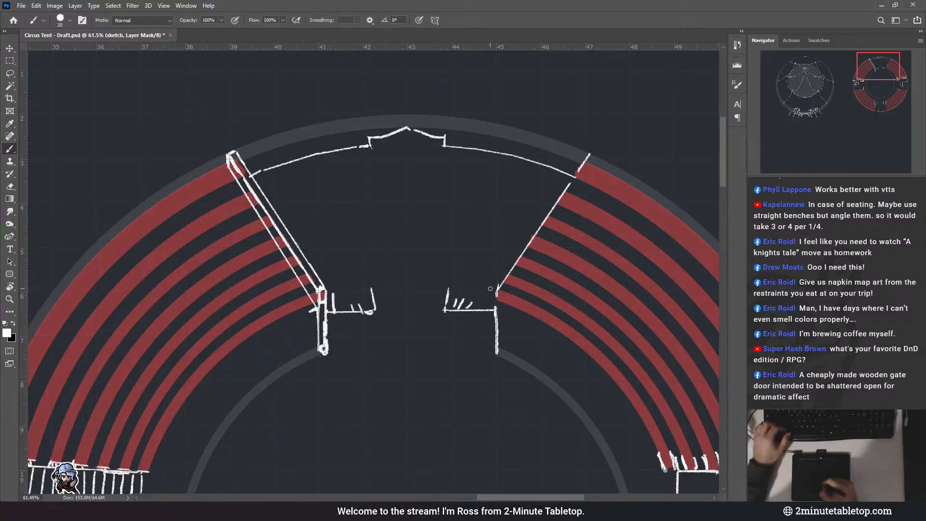
drag(490, 291, 490, 310)
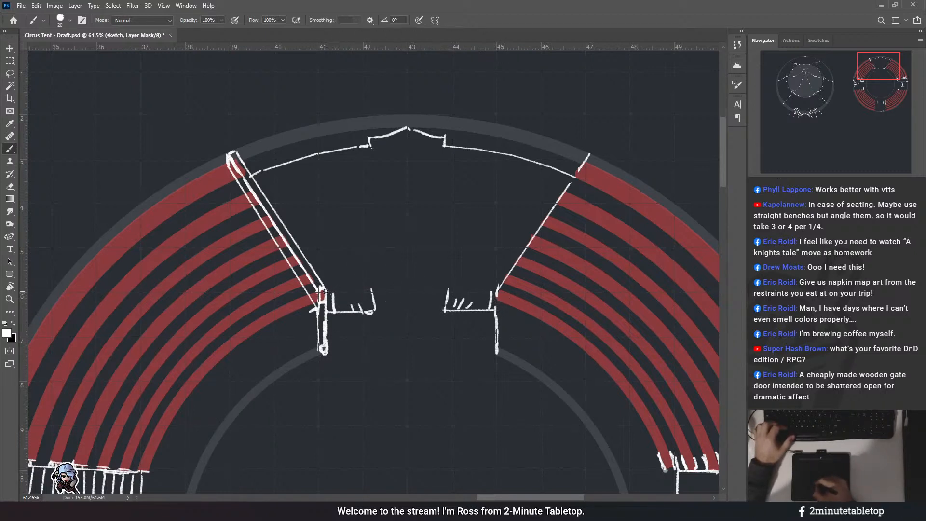
drag(495, 293, 324, 292)
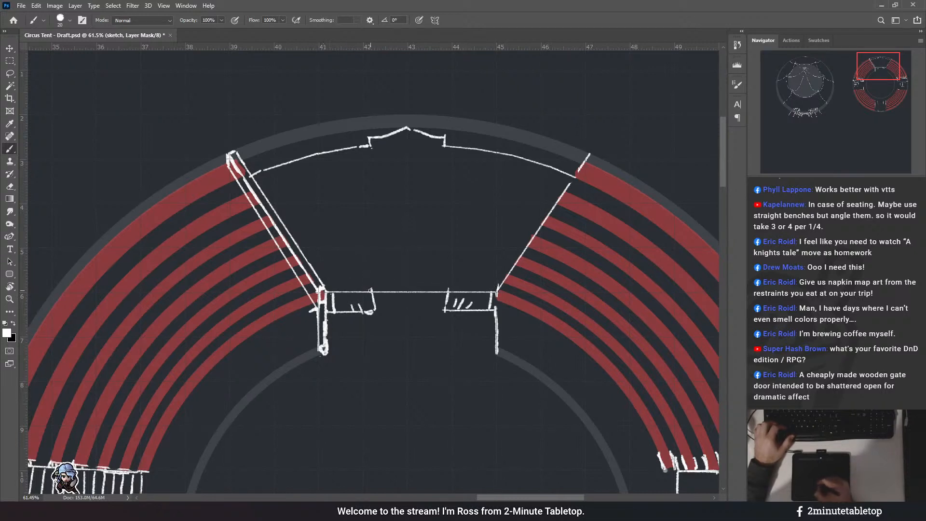
shift+click(498, 286)
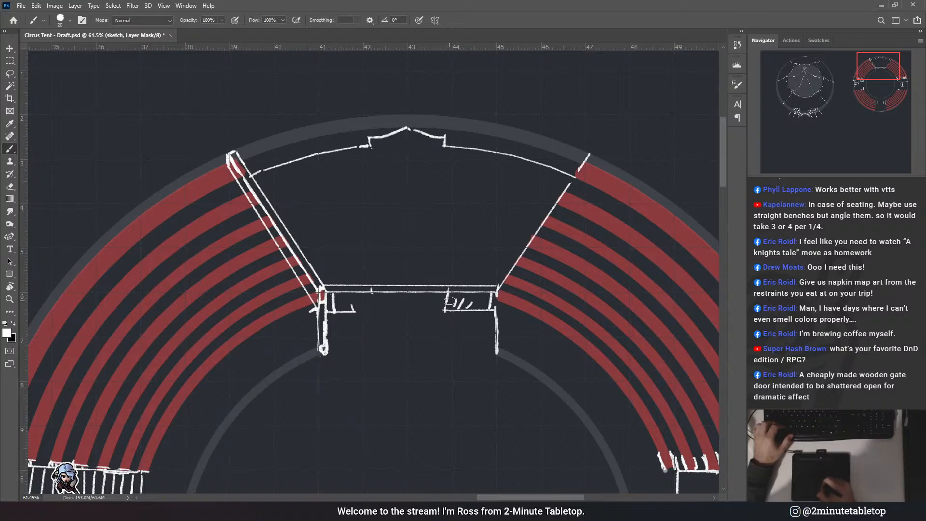
- Erase the inner ends of both ring-side stubs and sketch a small rounded outline over the left stub's end
drag(449, 301, 459, 307)
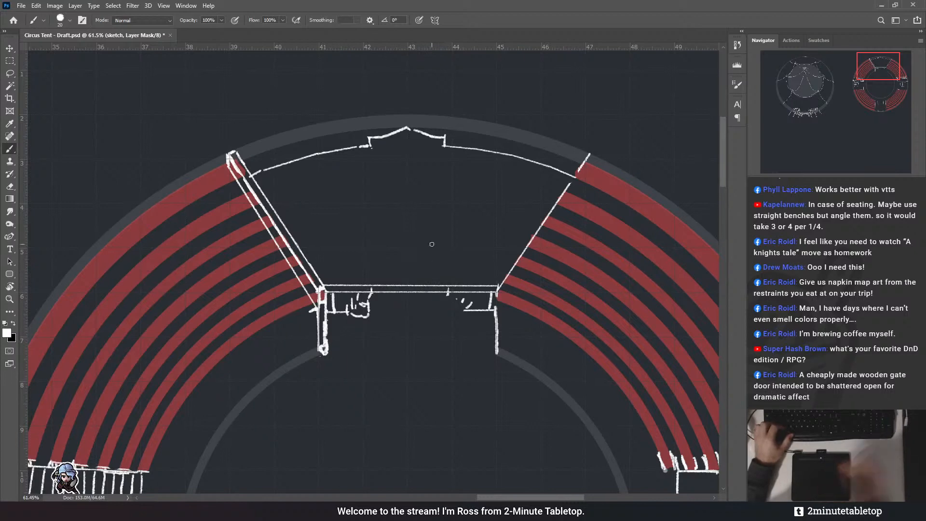
scroll(342, 293, down, 5)
scroll(341, 294, down, 5)
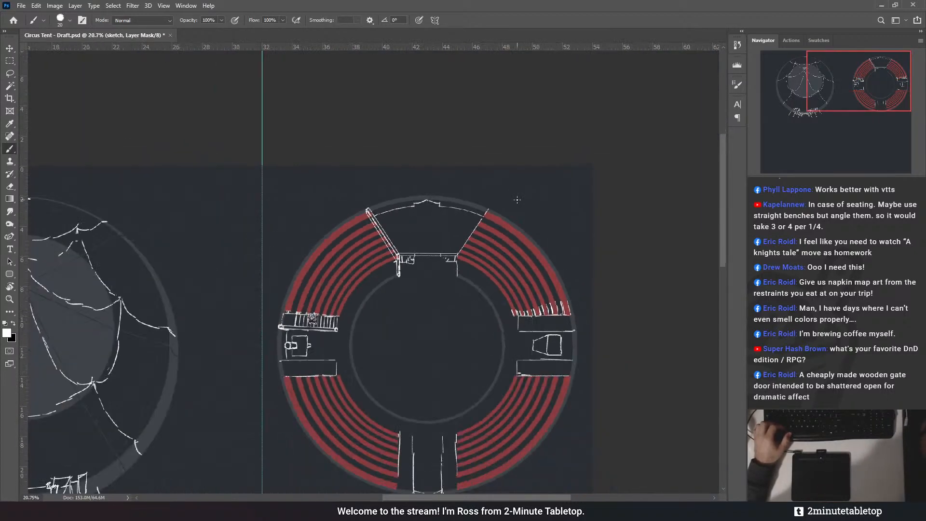
scroll(421, 278, up, 3)
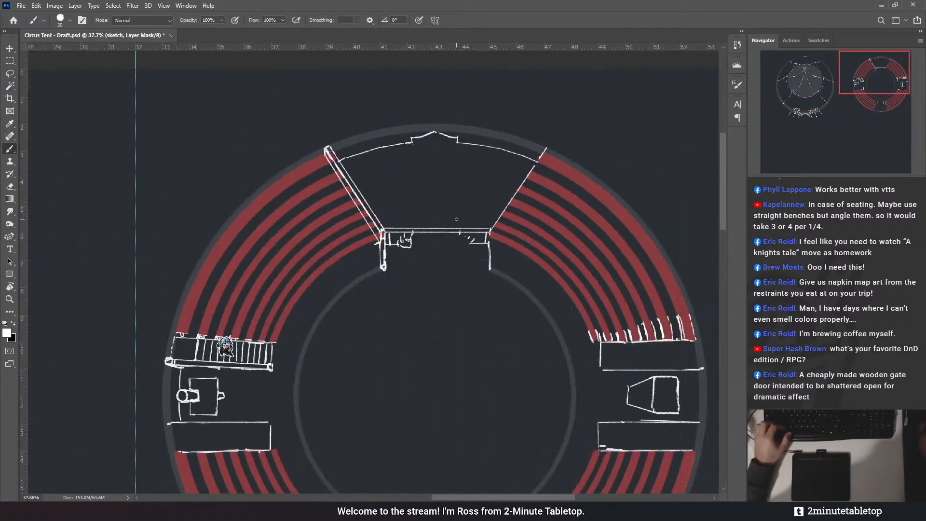
- Redraw the inner ends of both ring-side boxes below the crossing line, and add short upright strokes inside the boxes
scroll(456, 219, up, 4)
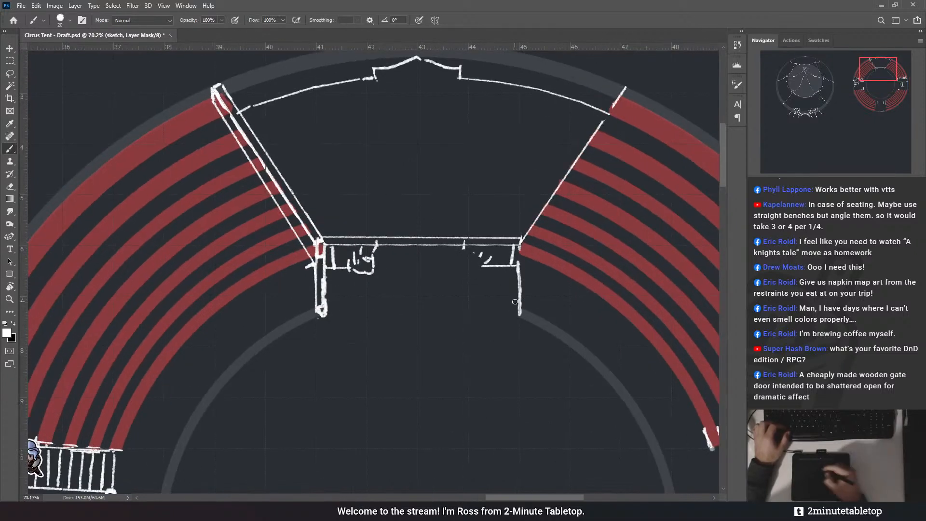
drag(462, 245, 465, 254)
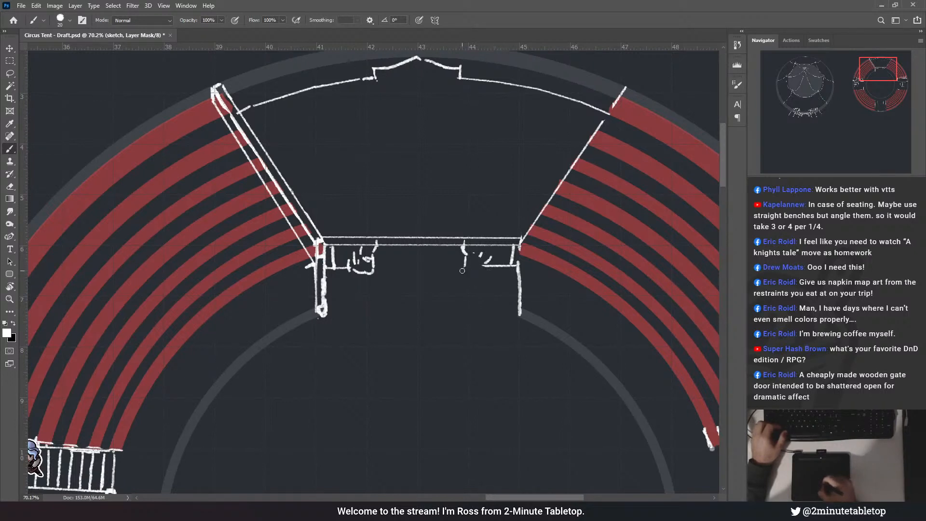
drag(354, 272, 370, 270)
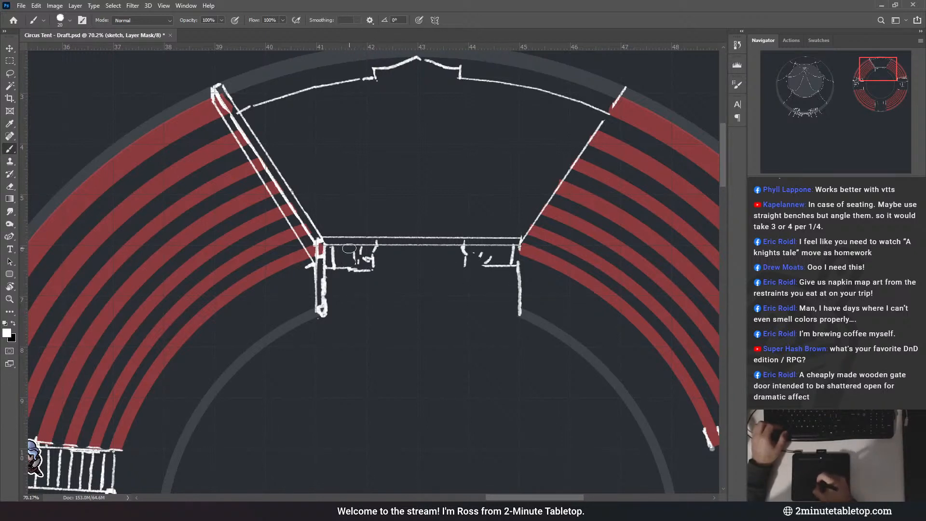
mouse_move(488, 261)
mouse_down()
mouse_move(482, 255)
mouse_move(477, 269)
mouse_up()
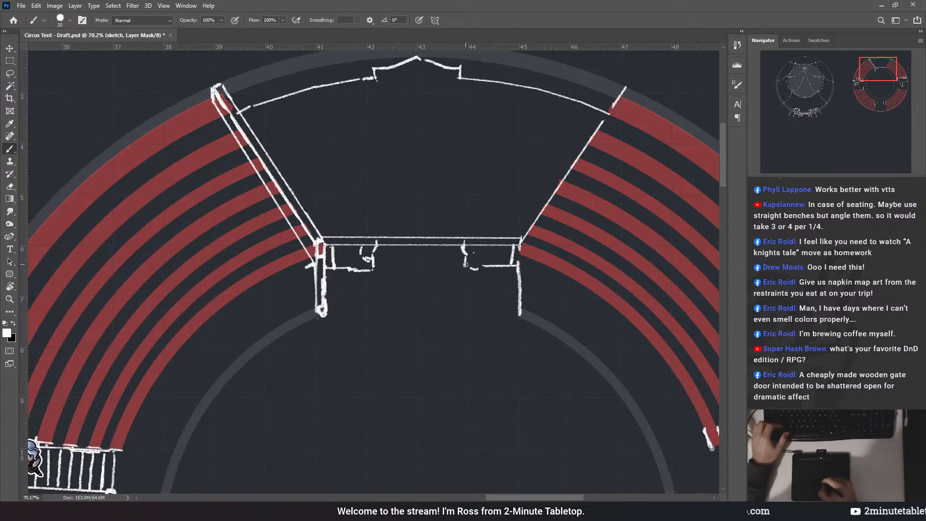
drag(473, 255, 479, 256)
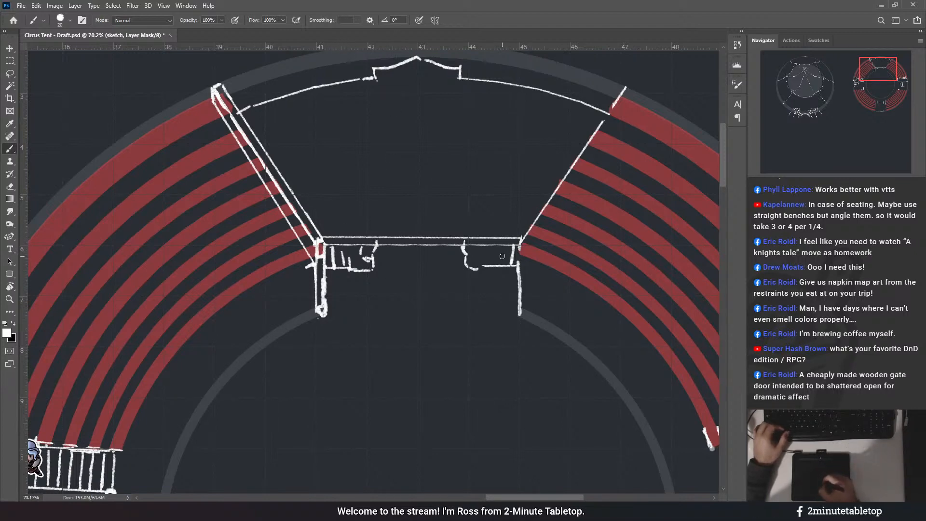
- Check the entrance within the ring plan, and tidy the lower edges of both ring-side boxes up to their inner corners
scroll(496, 262, down, 4)
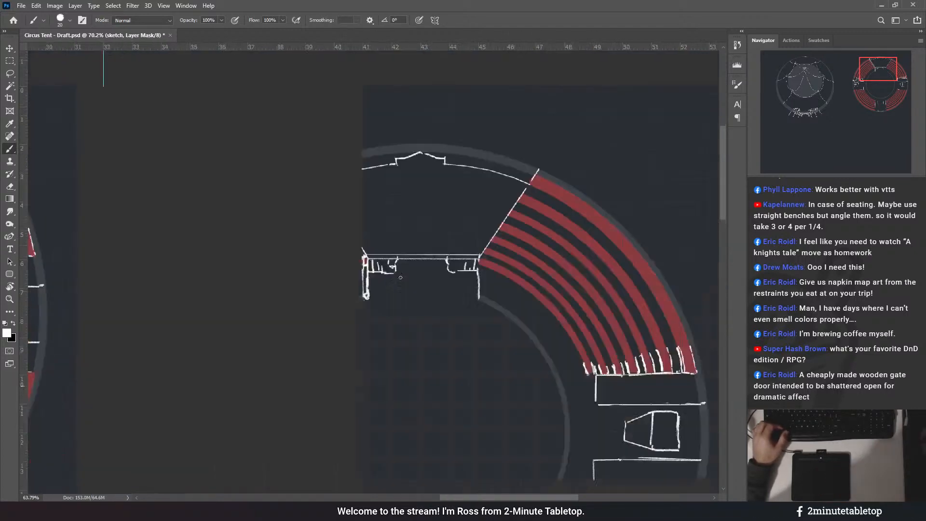
scroll(448, 255, down, 4)
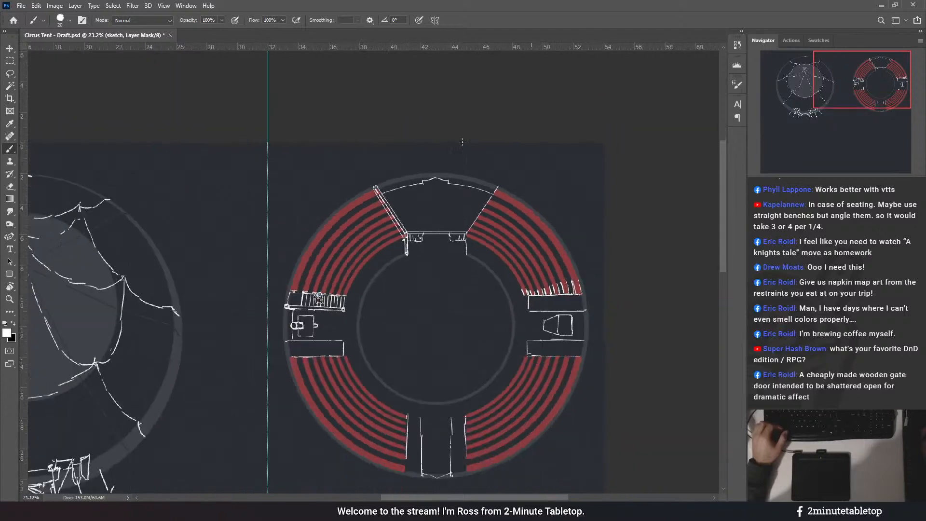
scroll(458, 201, up, 8)
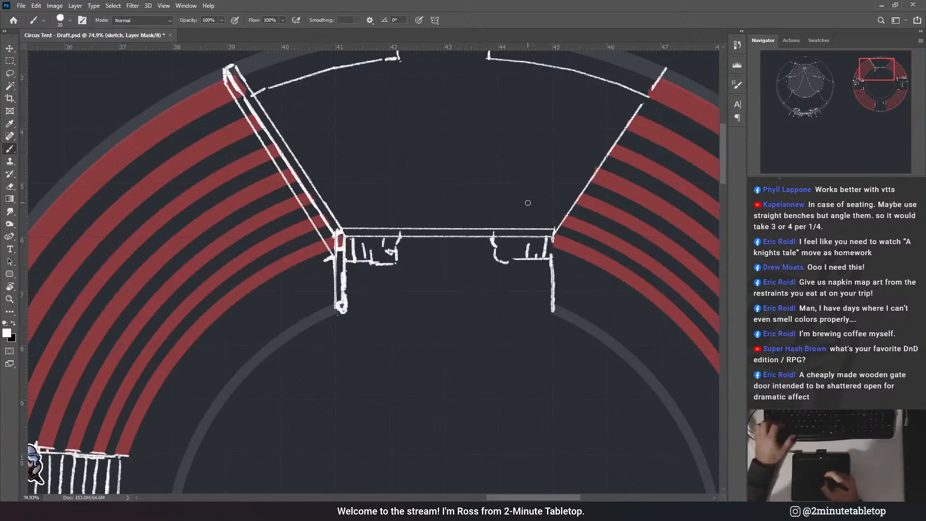
drag(497, 260, 514, 260)
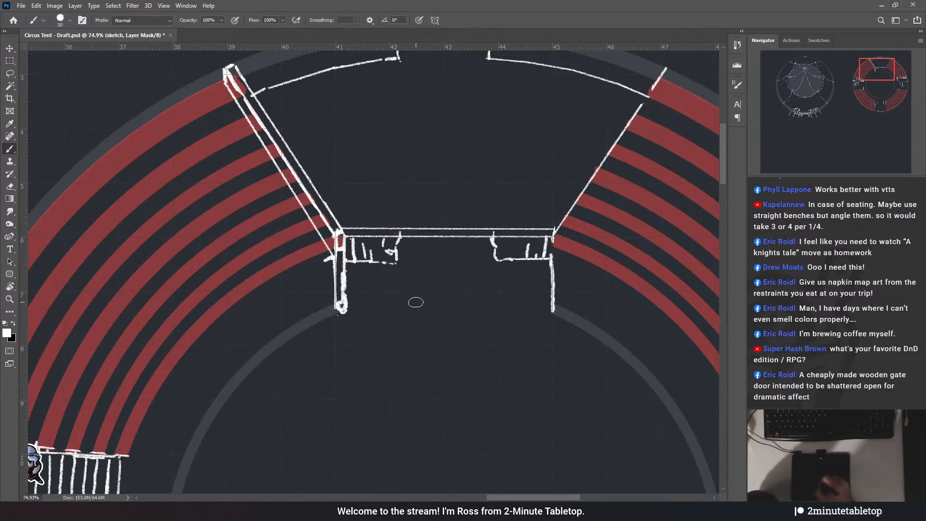
- Try breaking the rear crossing line with short gaps above the inner ends of both ring-side boxes
drag(477, 307, 460, 275)
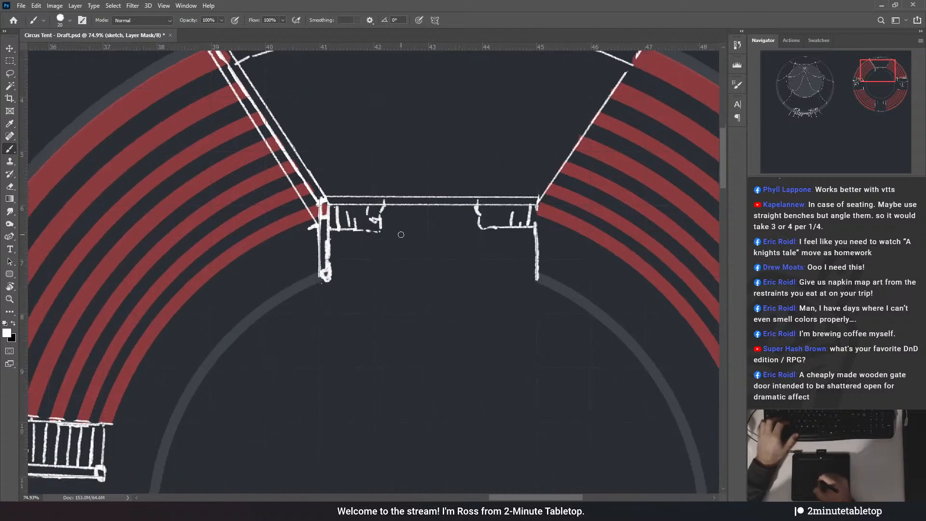
scroll(419, 232, up, 1)
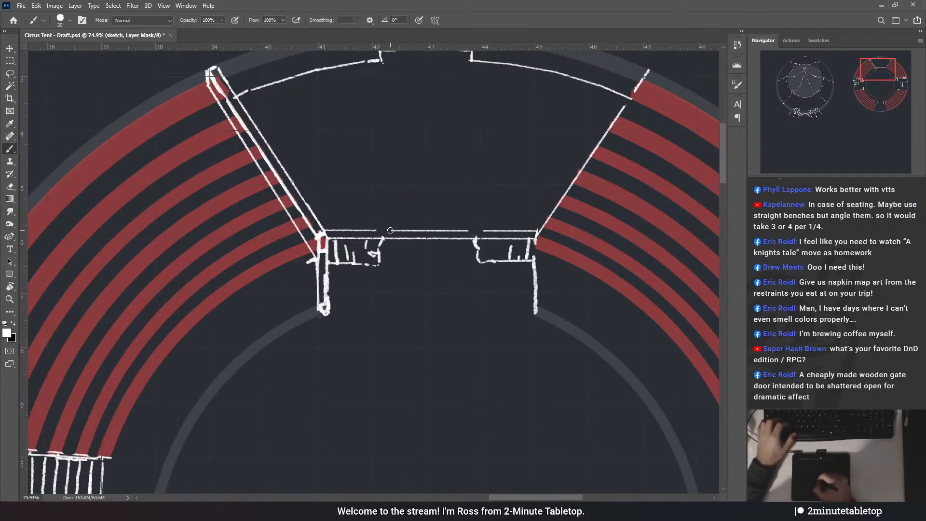
drag(374, 231, 392, 231)
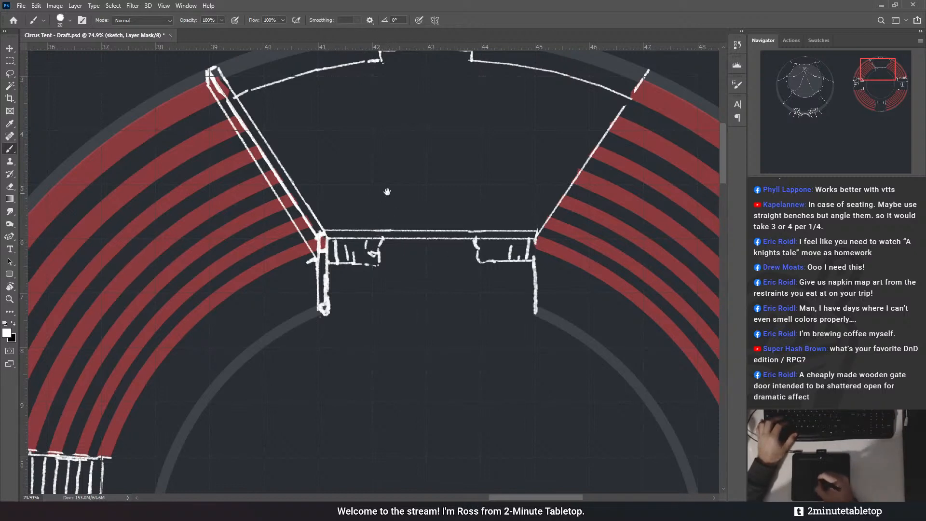
- Erase the inner ends of both ring-side boxes and redraw them as mirrored curves flaring inward up to the crossing line
drag(387, 192, 374, 226)
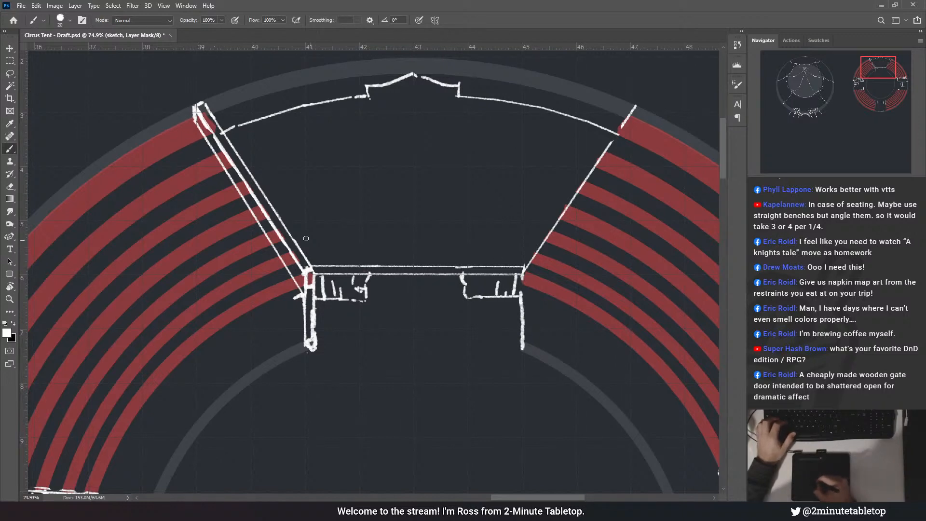
scroll(496, 296, down, 3)
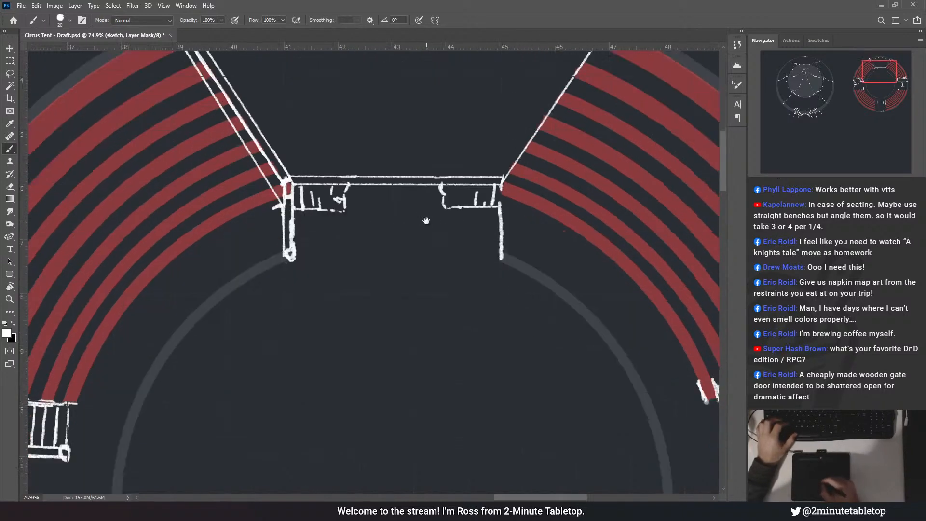
scroll(392, 157, down, 2)
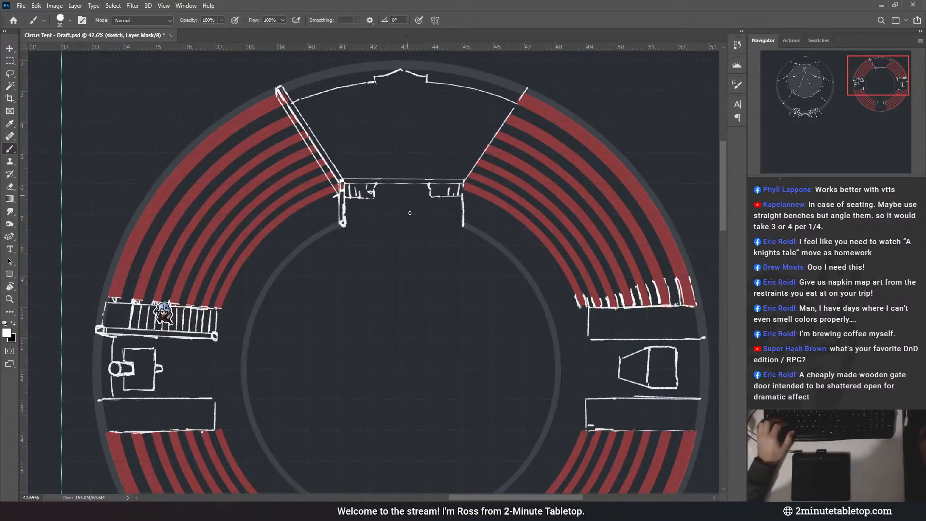
scroll(409, 213, down, 2)
scroll(399, 119, up, 5)
scroll(381, 271, down, 2)
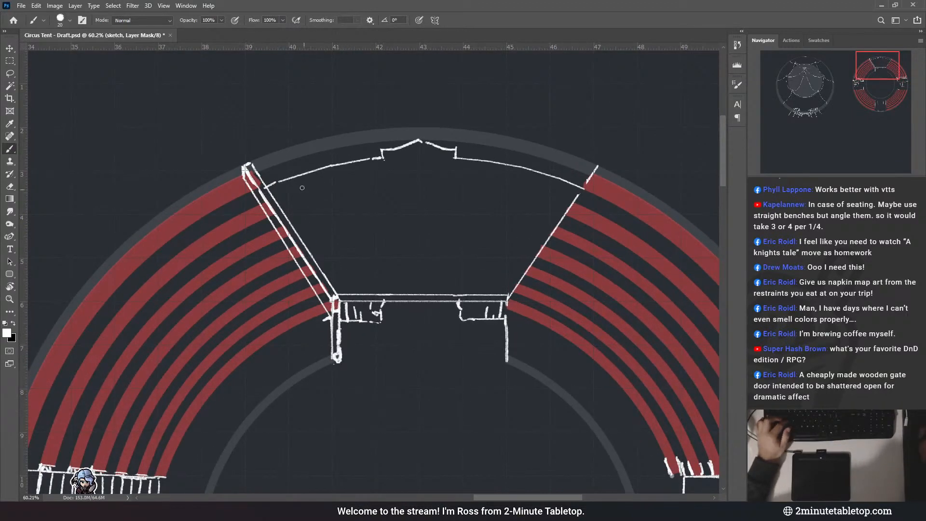
scroll(355, 323, up, 3)
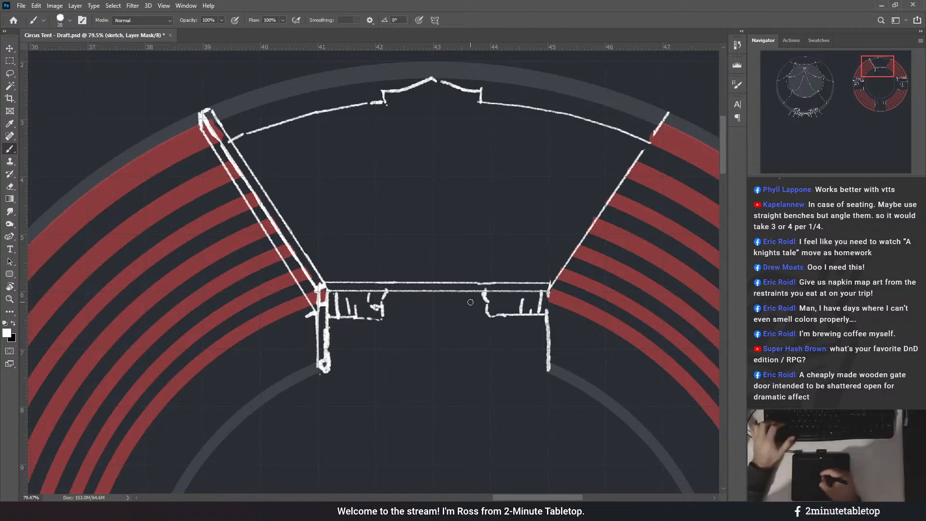
drag(376, 310, 385, 303)
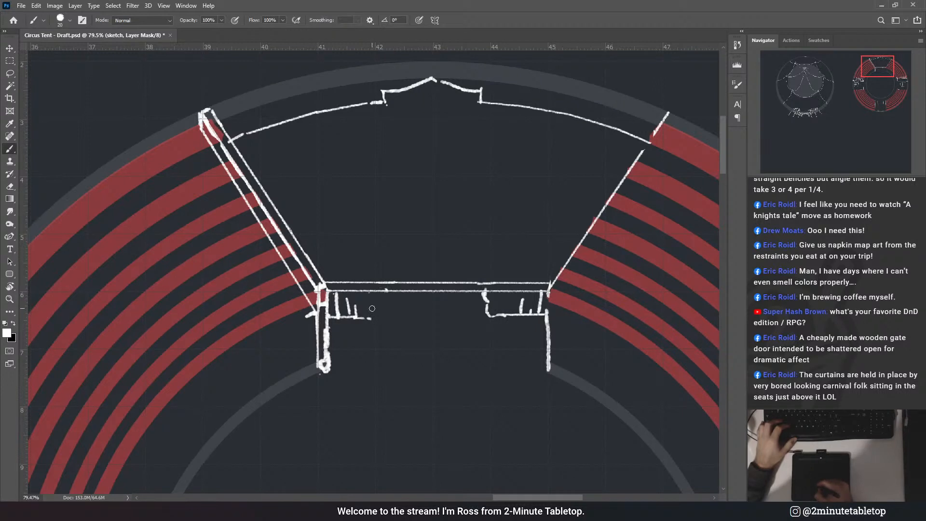
drag(372, 309, 394, 293)
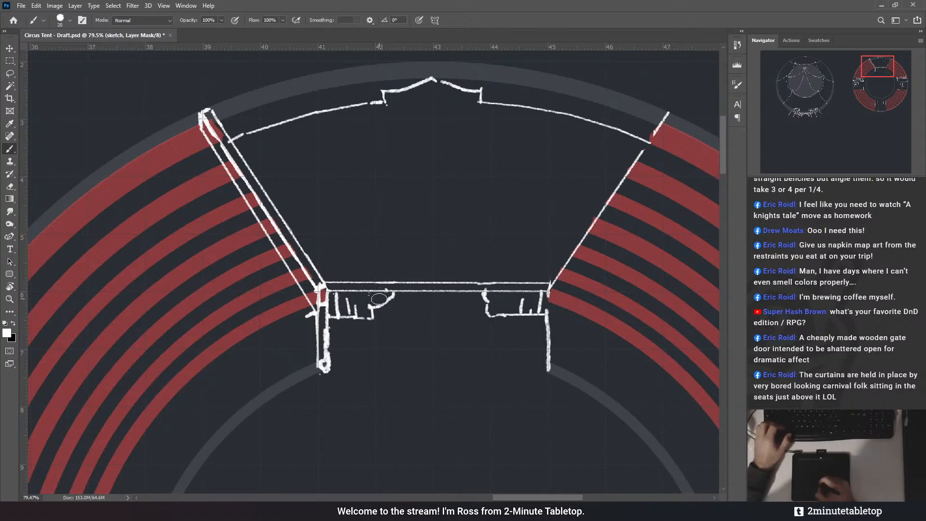
drag(491, 307, 490, 301)
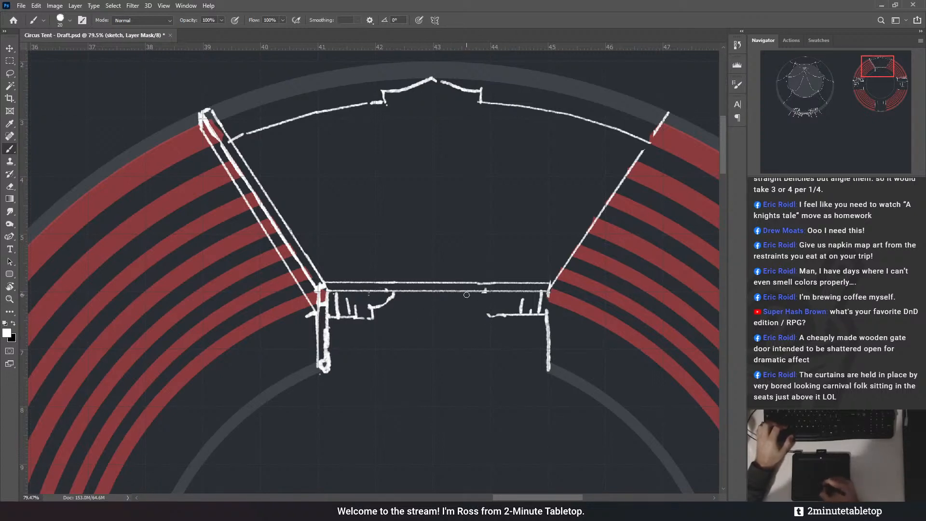
drag(471, 293, 494, 310)
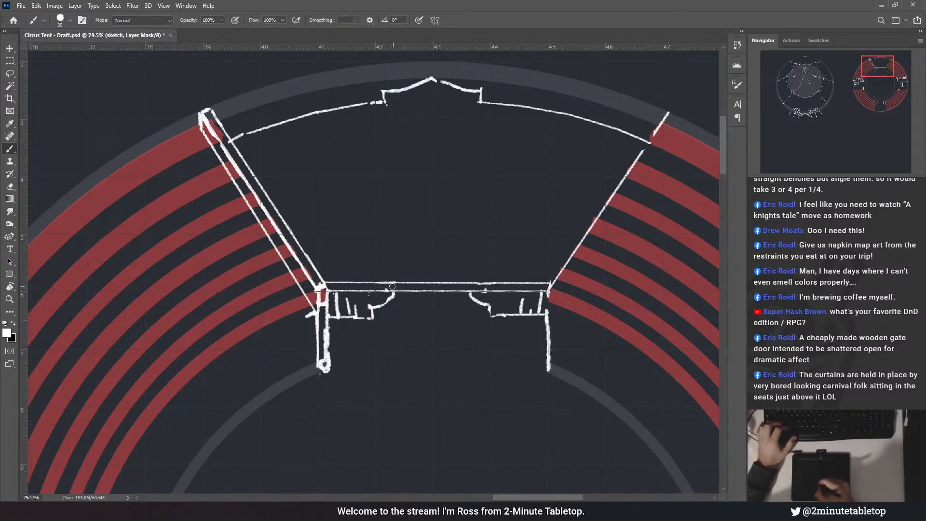
- Redraw the seat-side line of the left entrance diagonal as a ragged, stepped edge across the ends of the seat rows
scroll(365, 294, down, 5)
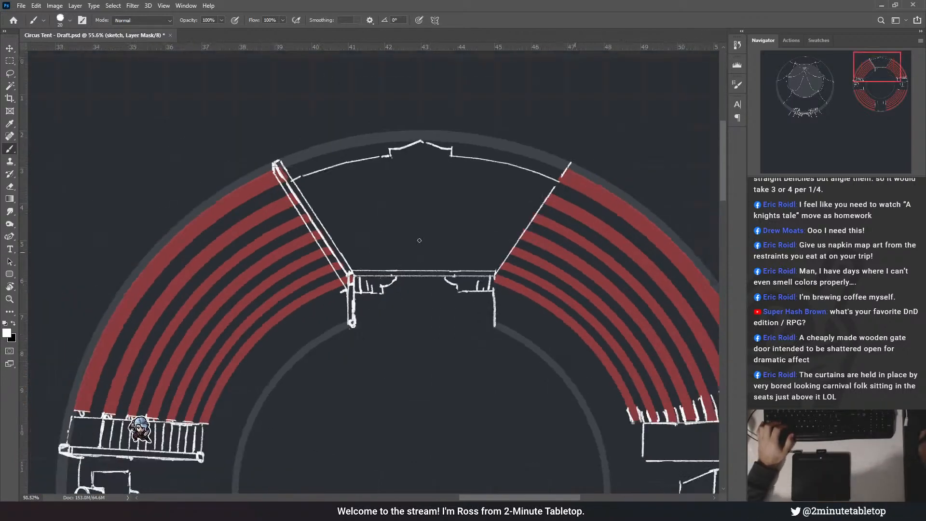
scroll(481, 259, up, 4)
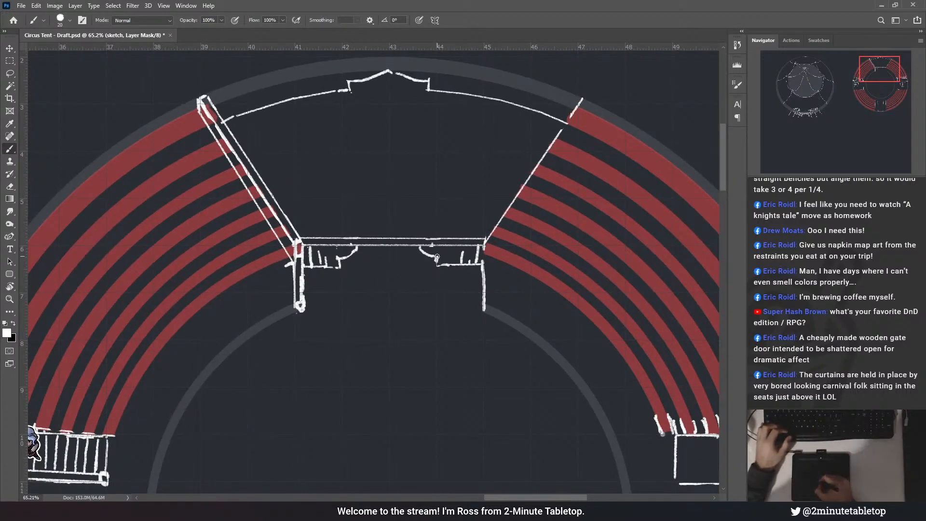
scroll(435, 122, down, 3)
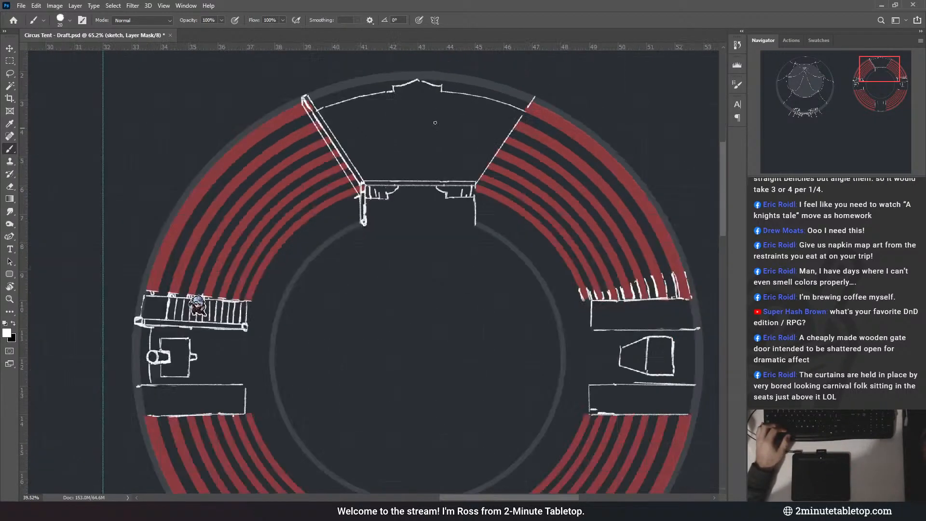
scroll(396, 156, down, 2)
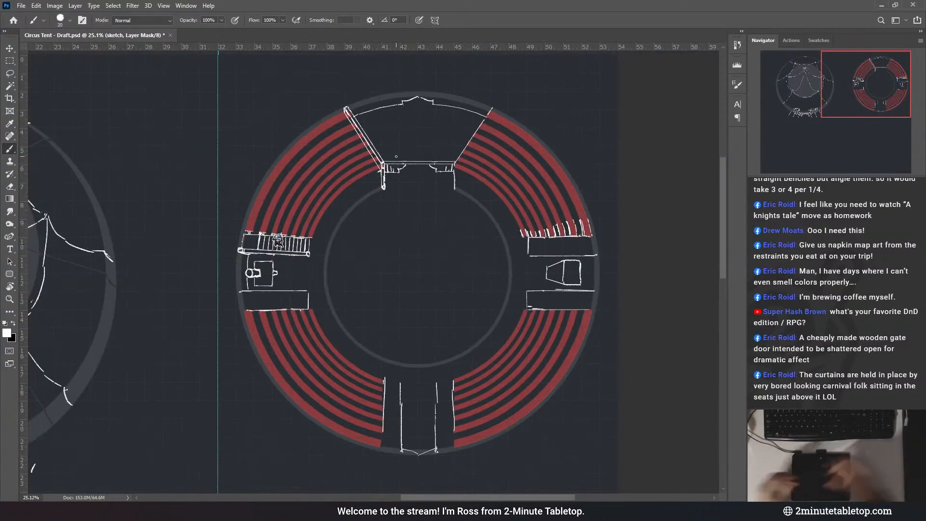
scroll(218, 189, up, 3)
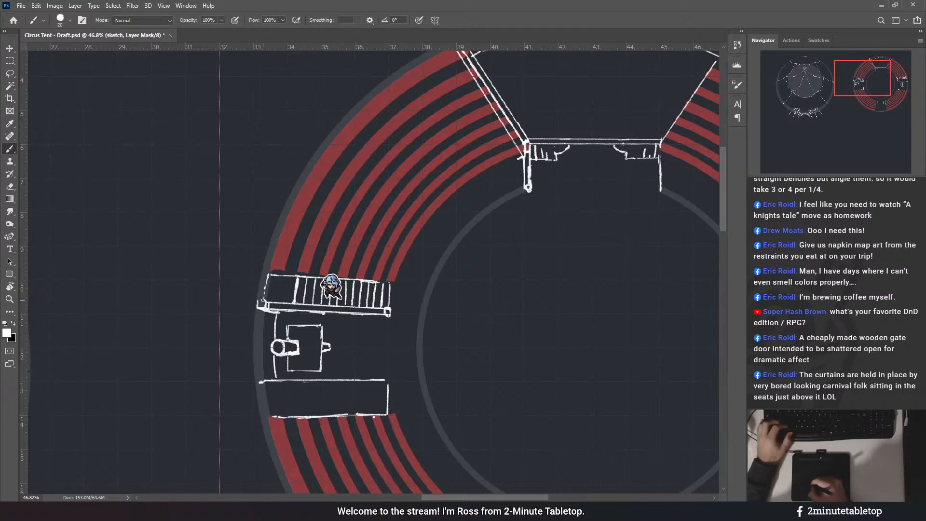
drag(471, 42, 440, 98)
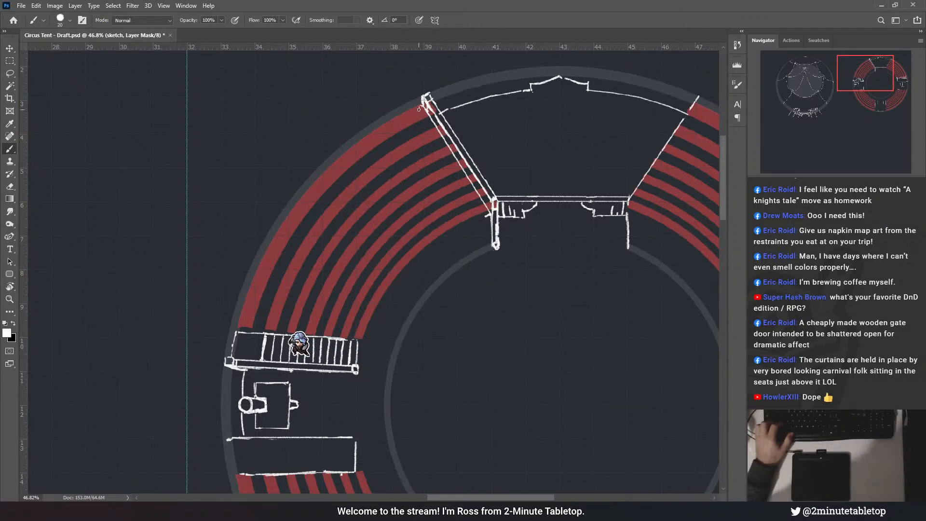
scroll(419, 109, up, 2)
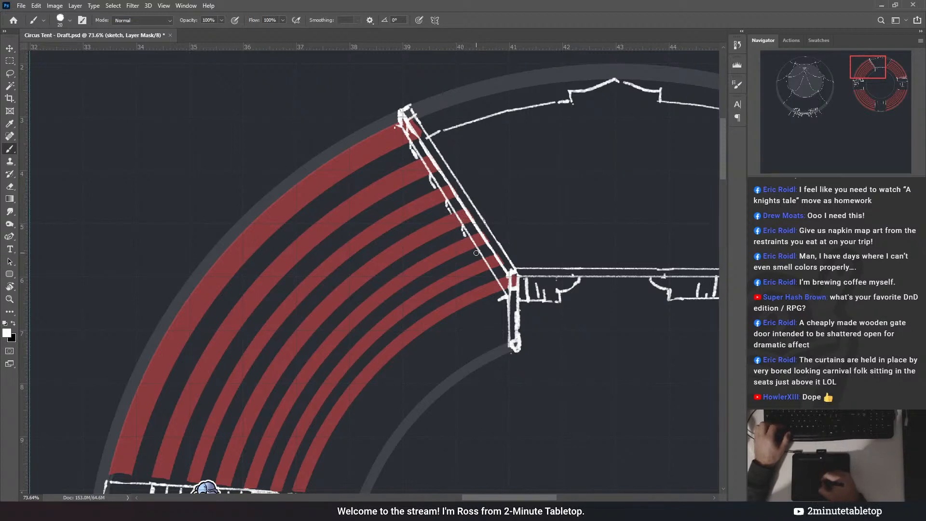
drag(489, 276, 493, 281)
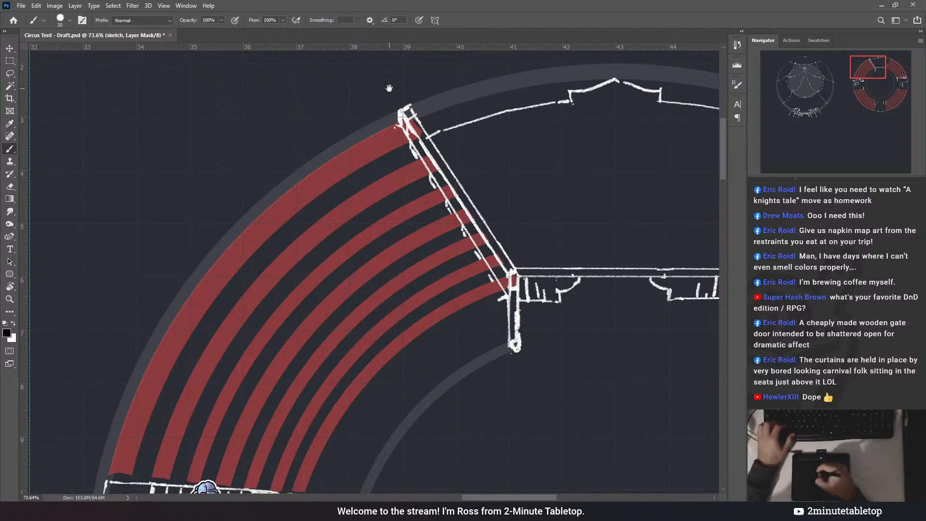
drag(450, 152, 397, 167)
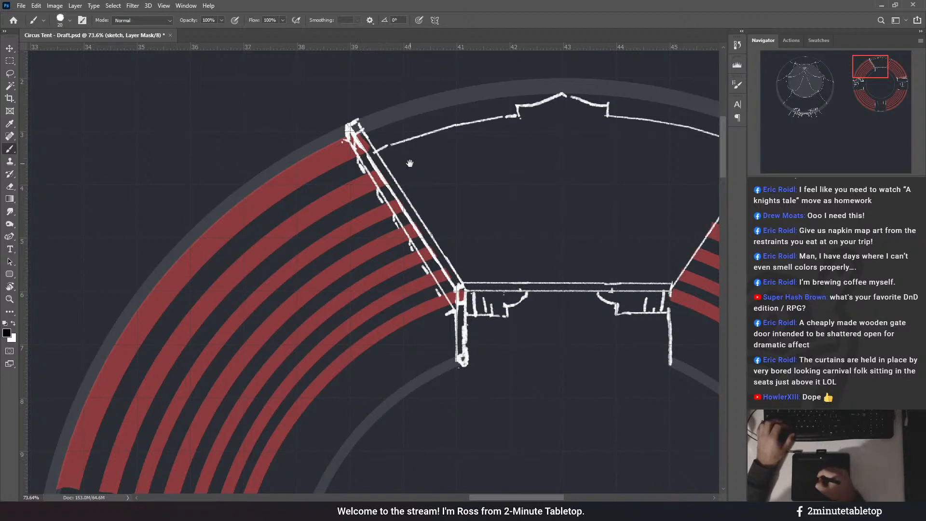
drag(409, 163, 382, 162)
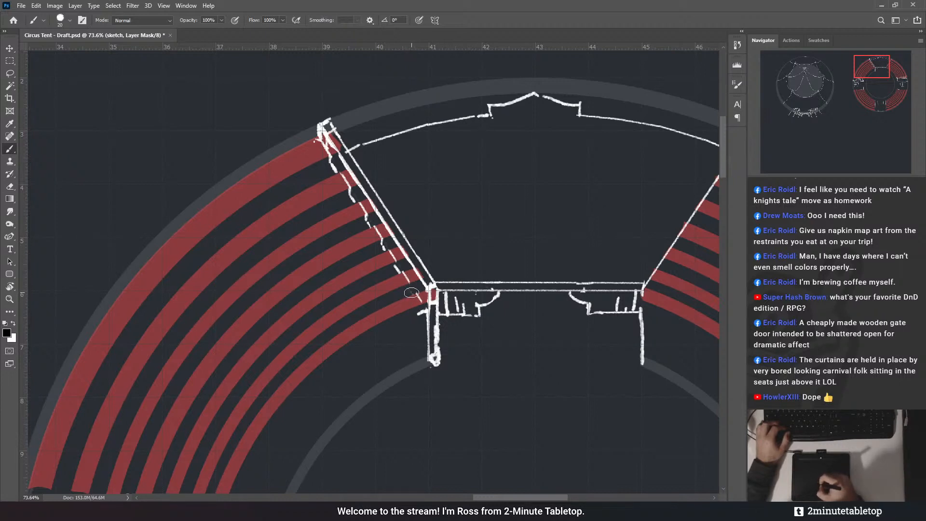
key(x)
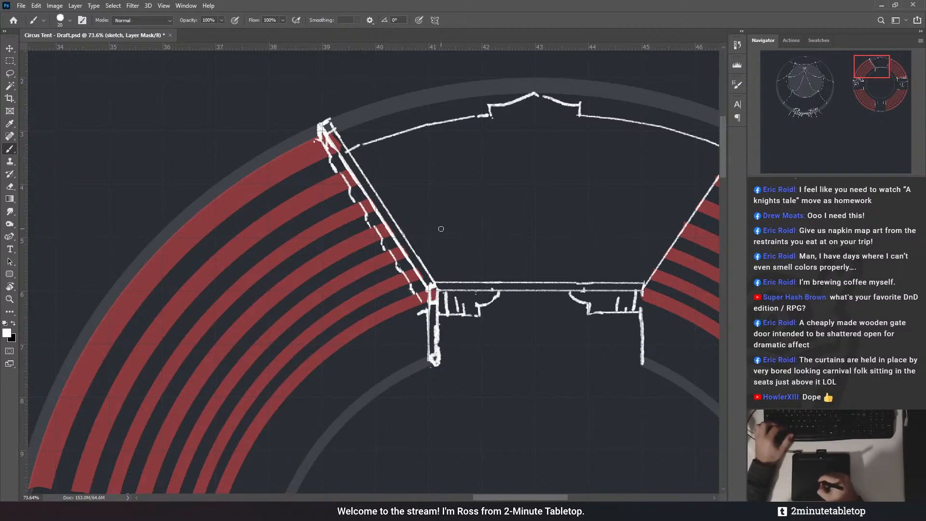
- Trim the red seat-row ends on the color fill's mask to follow the ragged edge along the left entrance diagonal
click(784, 410)
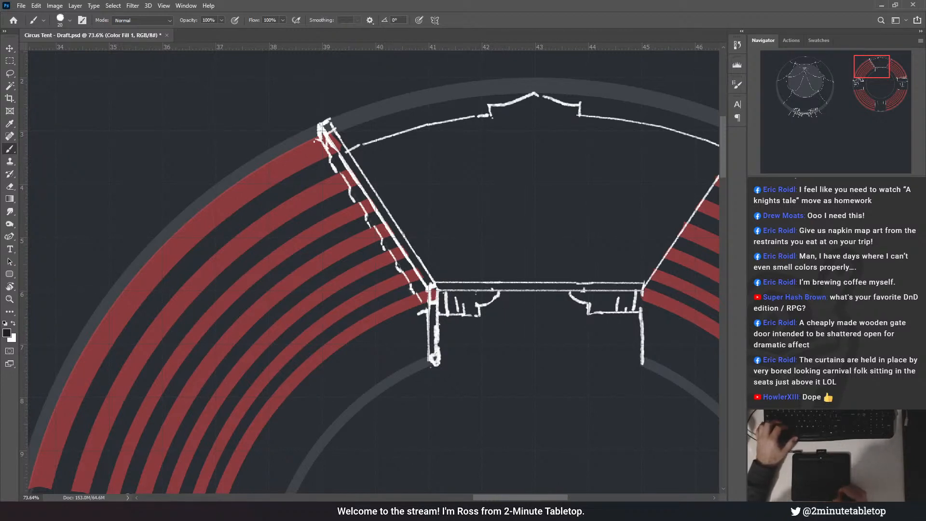
click(803, 410)
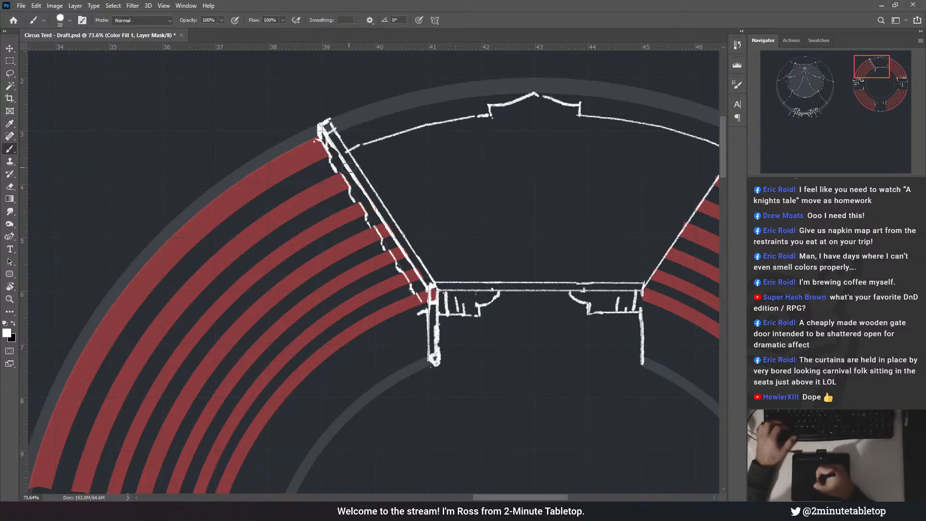
drag(377, 225, 405, 255)
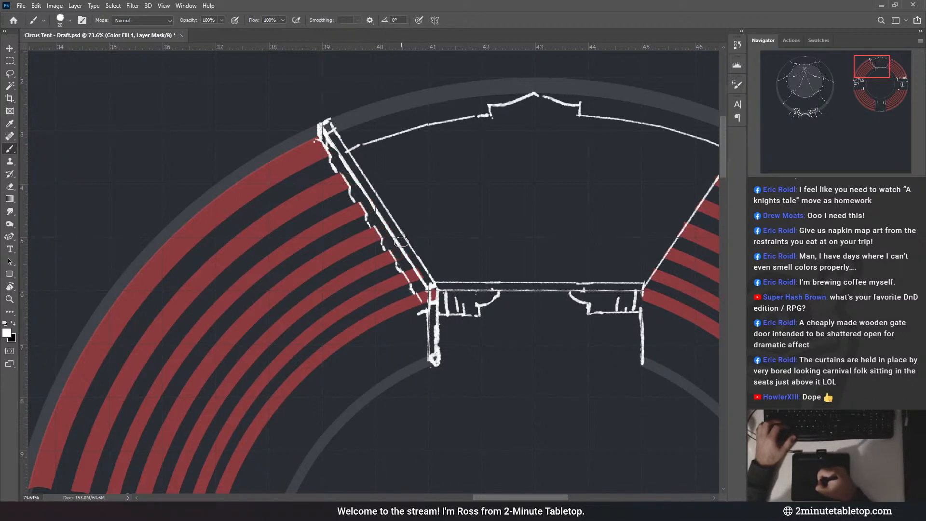
key(ctrl+z)
key(ctrl+z)
key(ctrl+z)
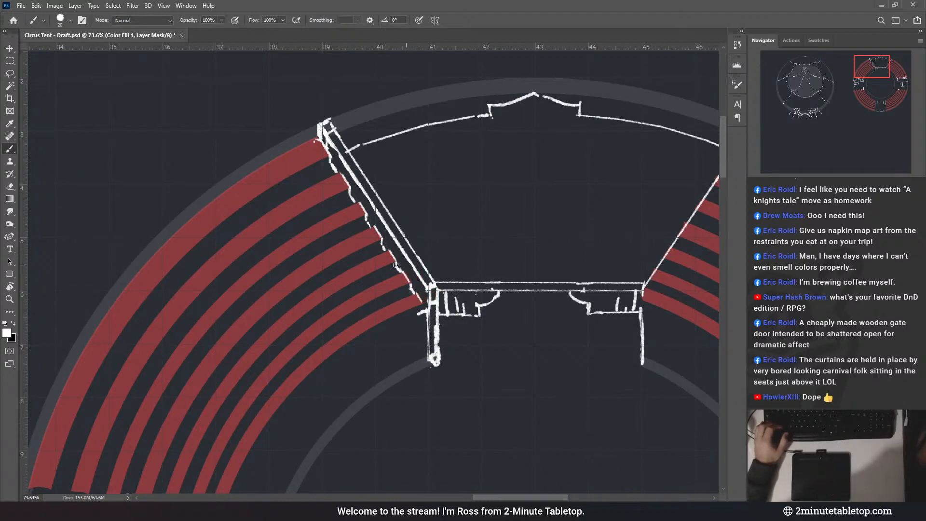
- Refine the ragged seat-end line on the sketch layer's mask, closing it down to the diagonal's inner corner
scroll(439, 199, down, 6)
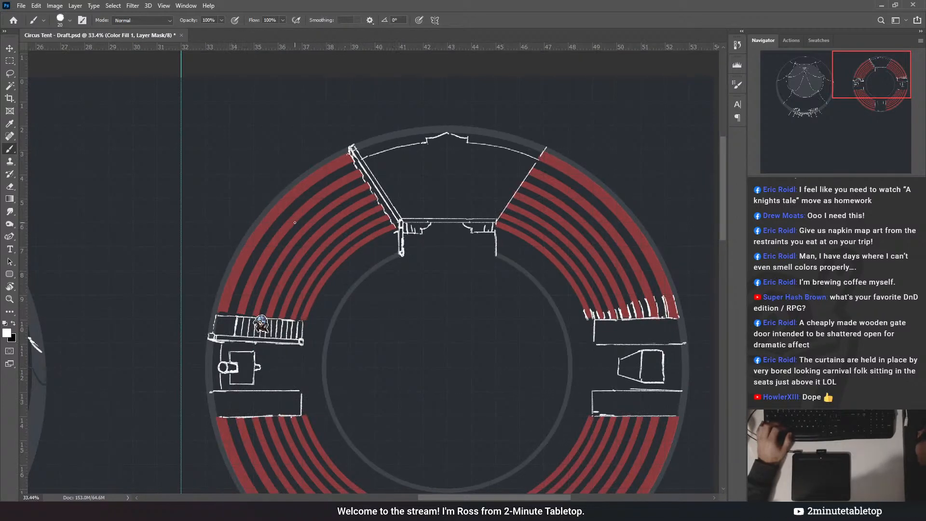
scroll(343, 149, up, 3)
scroll(343, 149, up, 4)
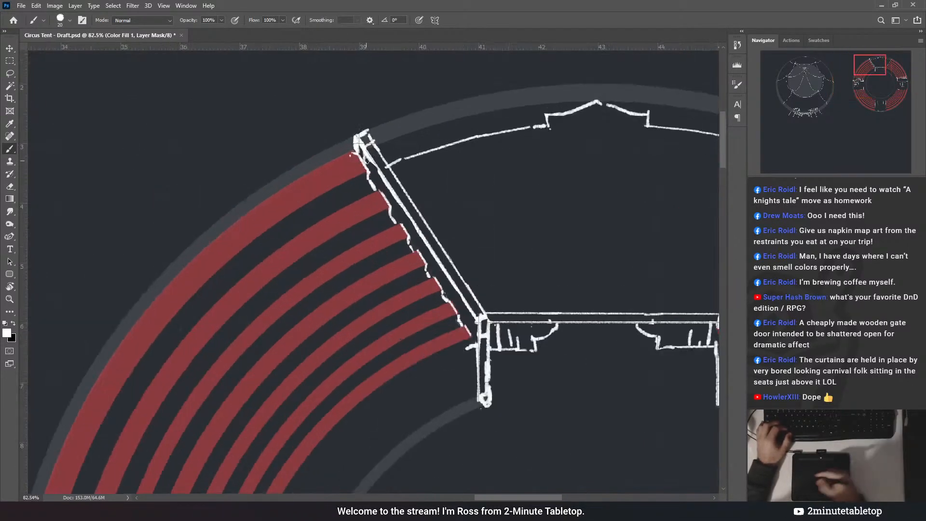
click(830, 449)
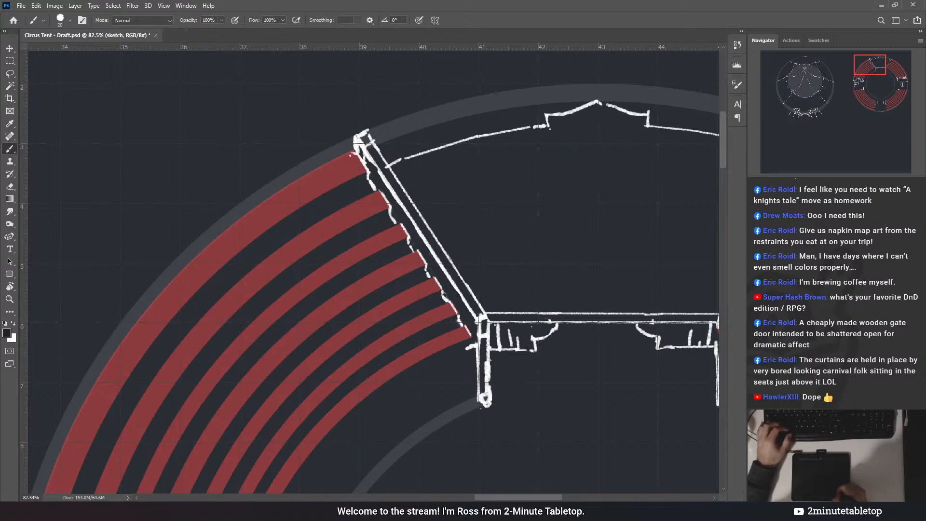
click(804, 448)
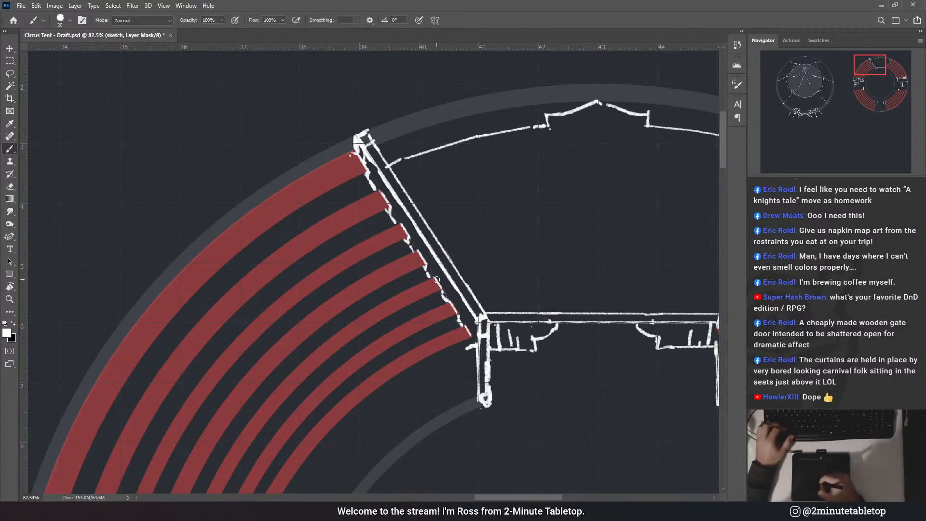
shift+click(474, 343)
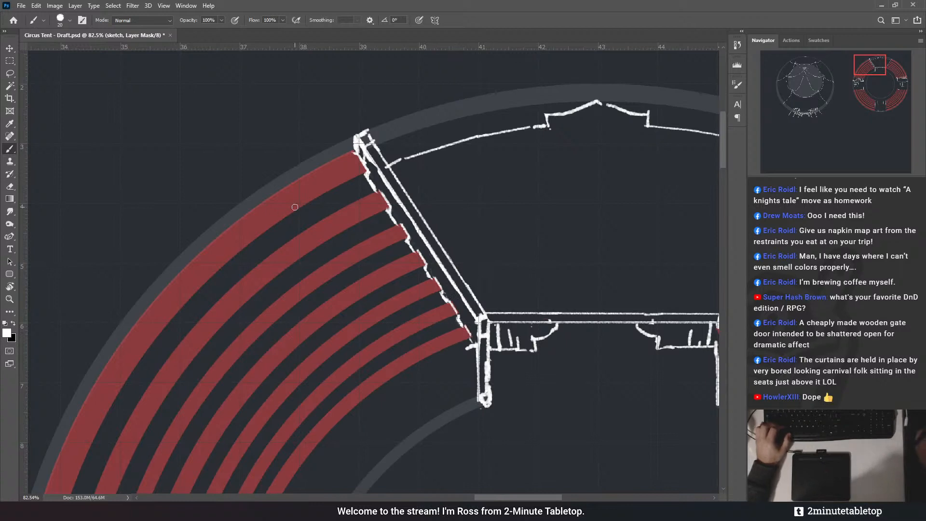
- Redraw the outer end line of the upper staircase beside the ring's left side entrance
scroll(295, 207, down, 6)
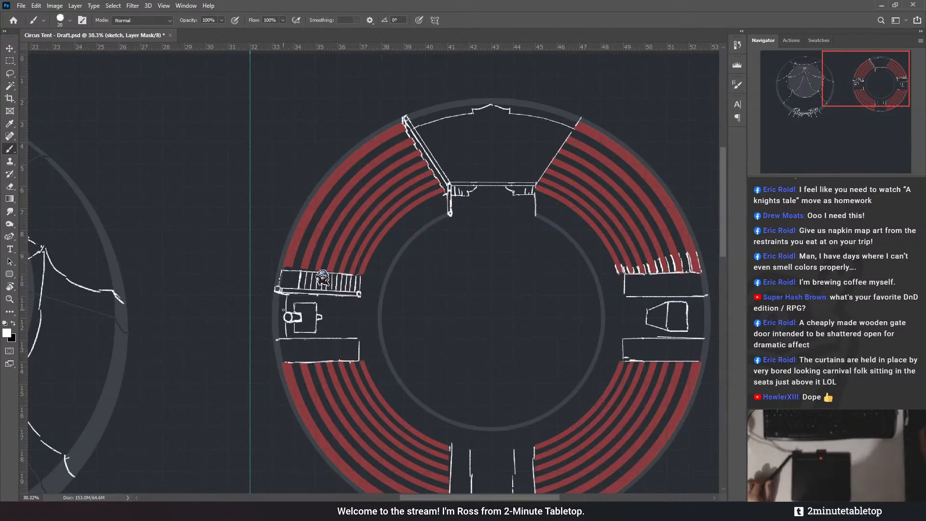
scroll(283, 310, up, 2)
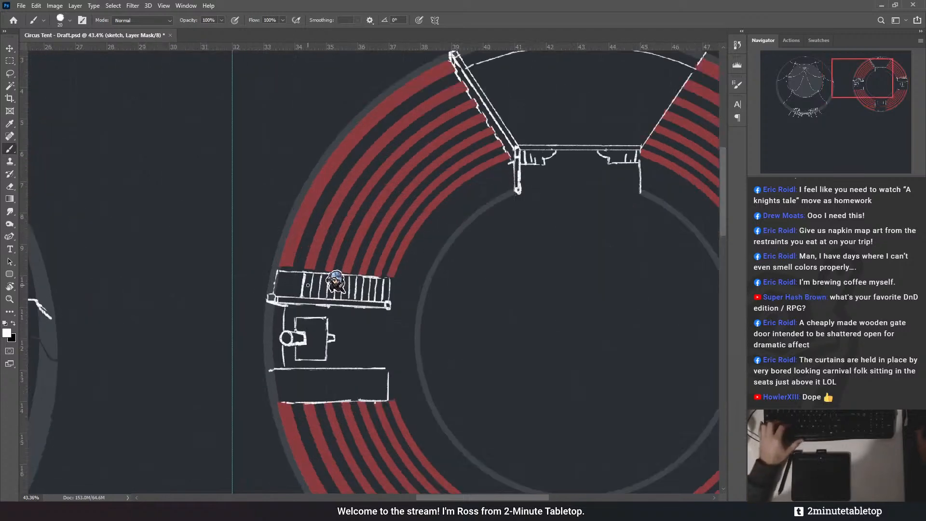
scroll(307, 286, up, 3)
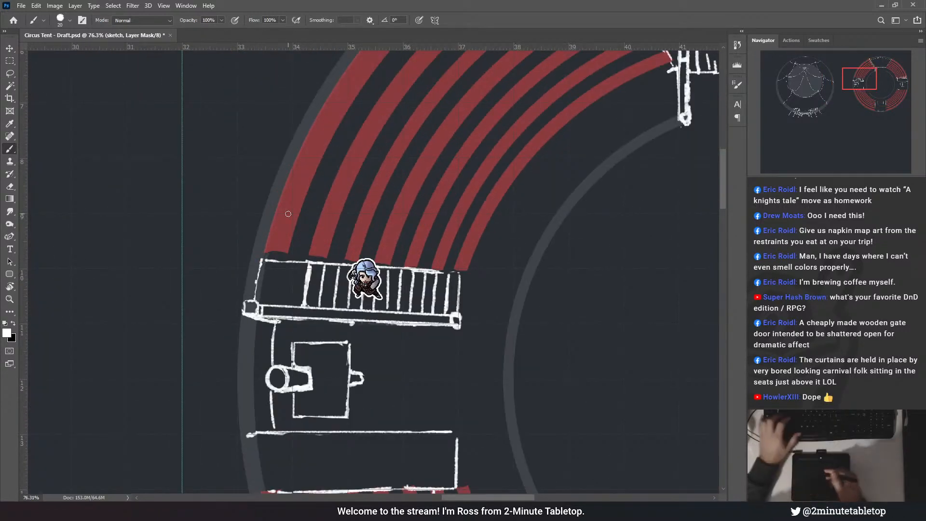
drag(396, 175, 410, 108)
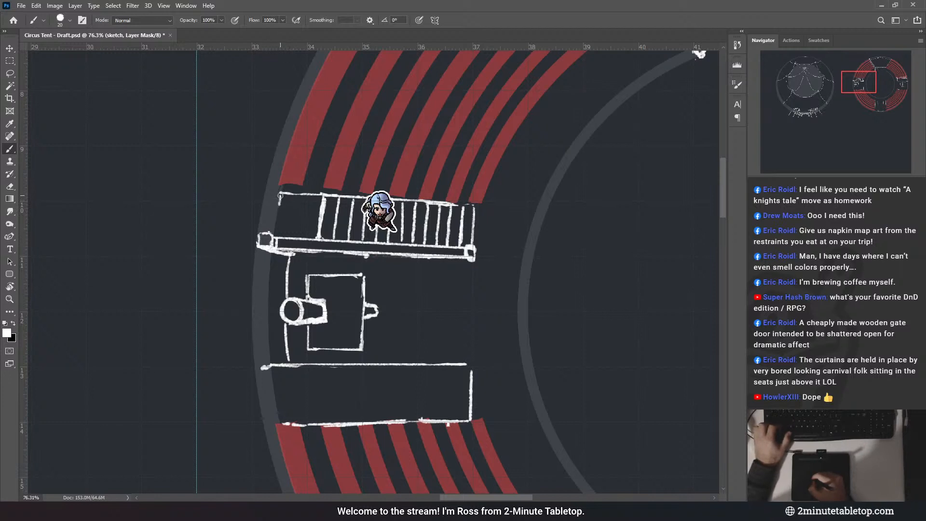
drag(279, 204, 278, 214)
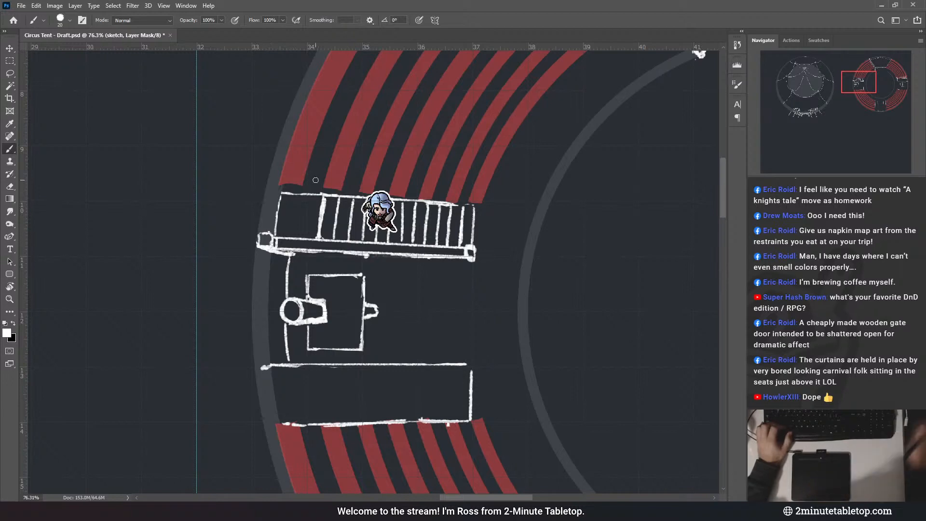
scroll(239, 224, down, 3)
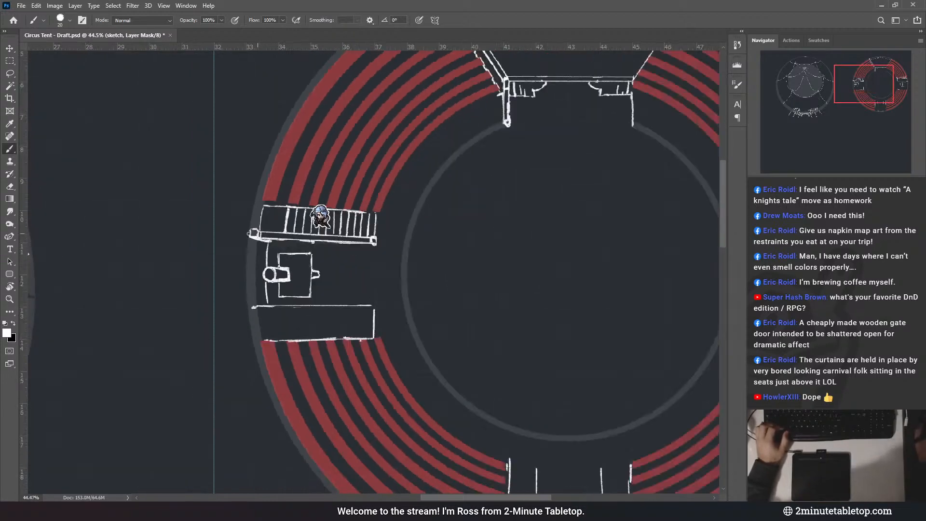
scroll(249, 234, up, 2)
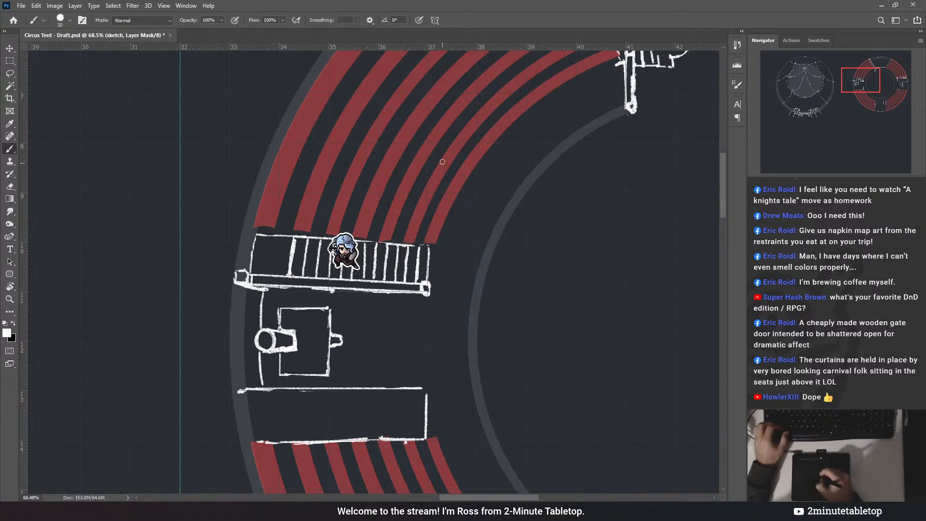
scroll(414, 240, down, 2)
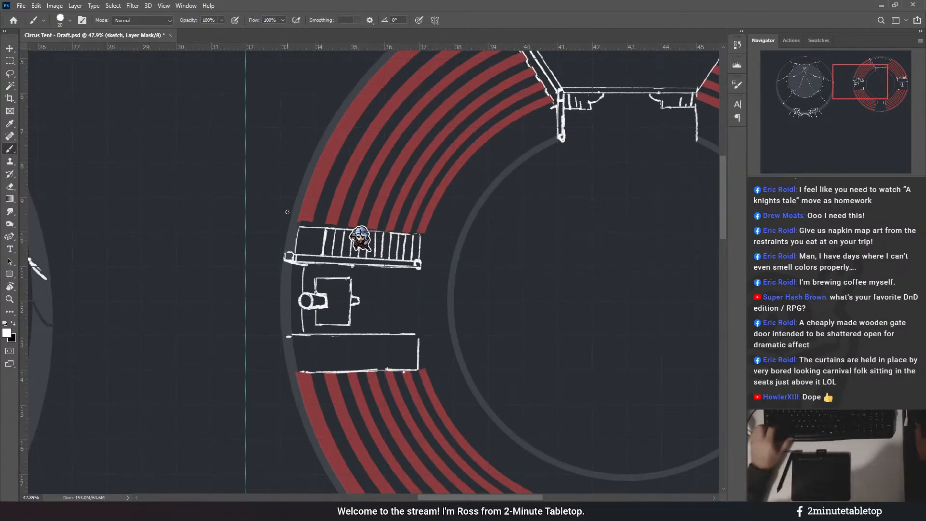
- Select and delete the sketched tick marks and edge line at the lower ends of the upper-right seat rows
scroll(287, 212, down, 3)
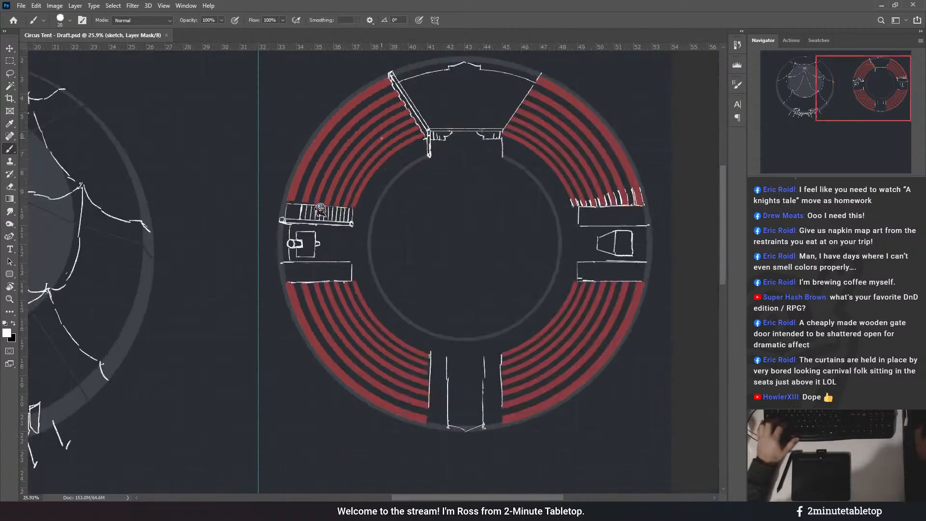
scroll(537, 155, up, 5)
click(9, 50)
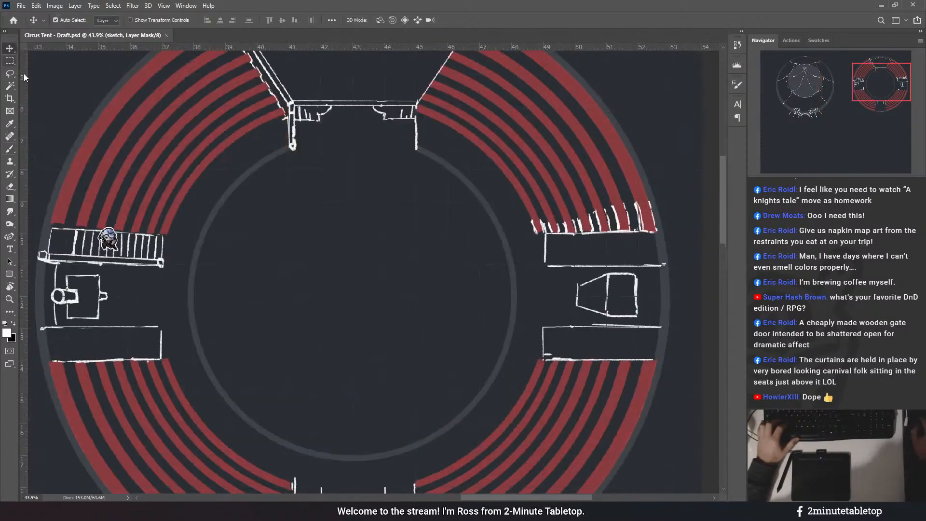
click(10, 61)
drag(512, 190, 674, 249)
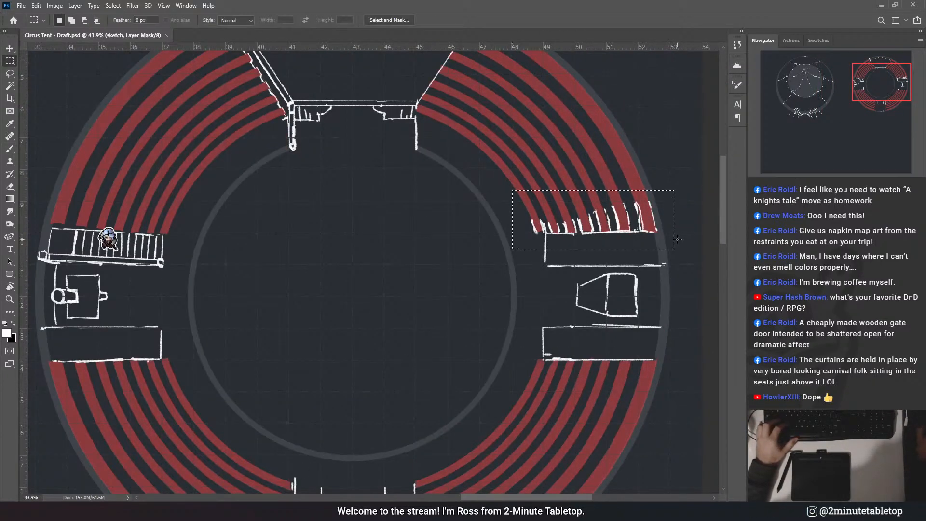
key(Delete)
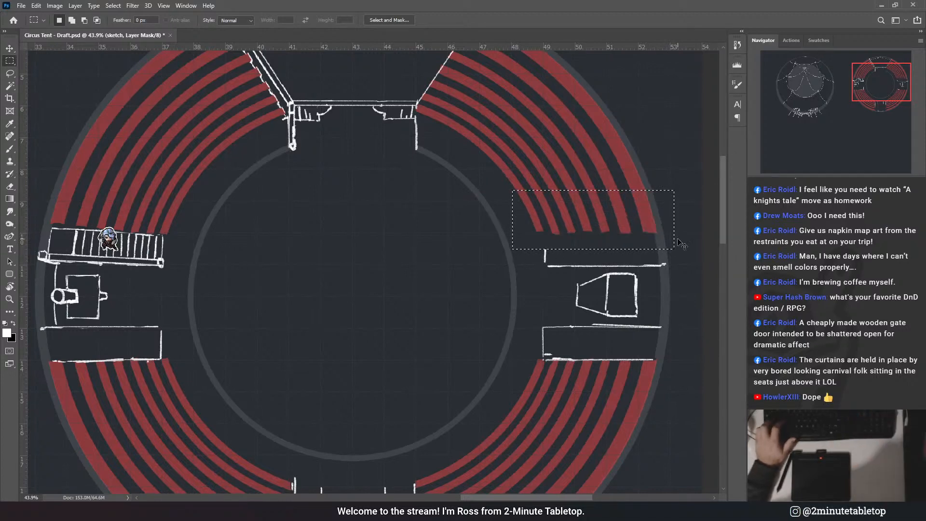
key(ctrl+d)
scroll(532, 238, down, 3)
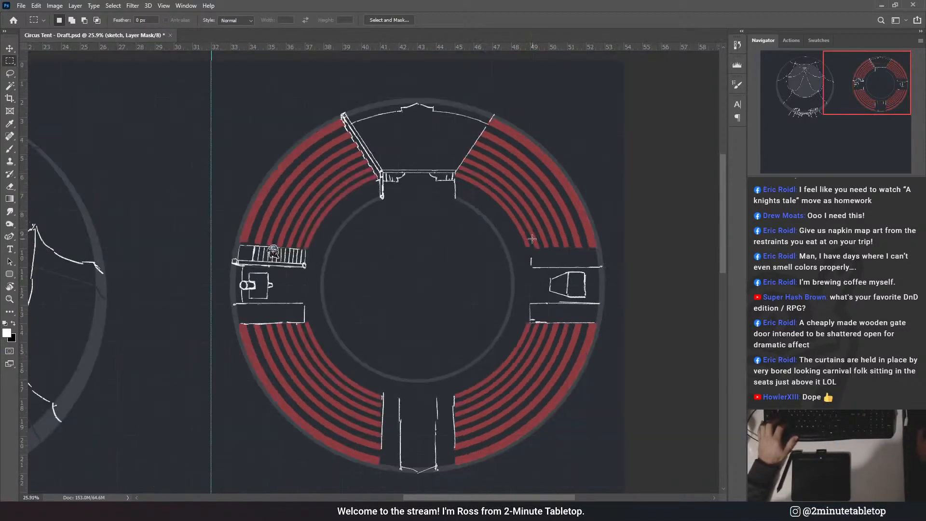
- Copy the left side's upper staircase over the plain box below the side entrance and flip the copy vertically
scroll(222, 237, up, 3)
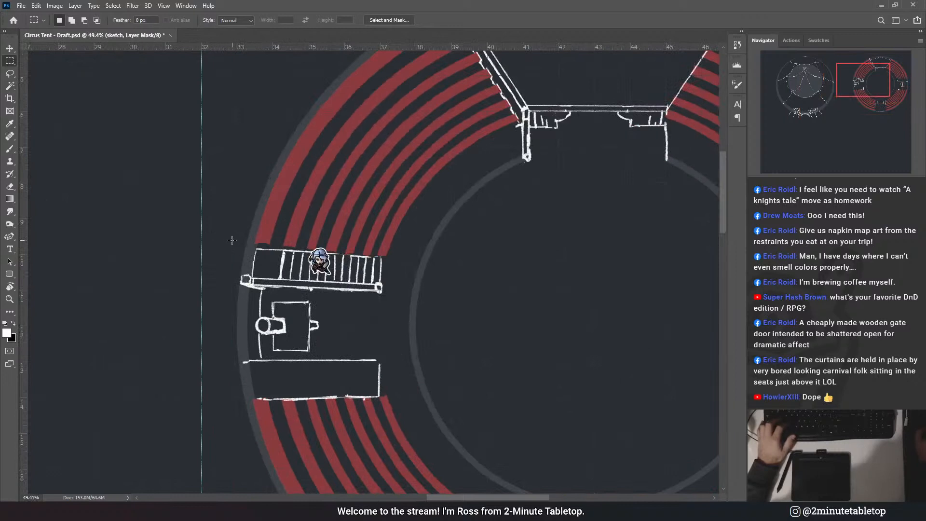
drag(232, 240, 383, 358)
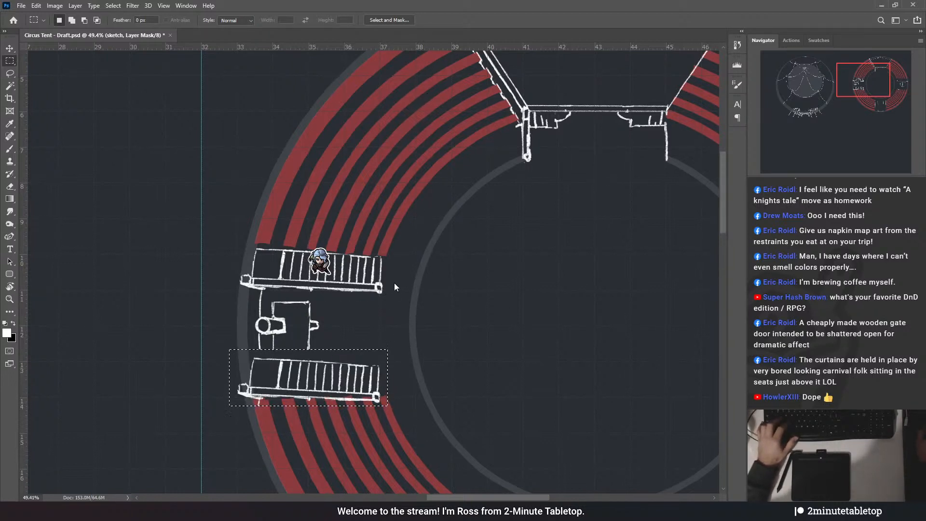
key(ctrl+t)
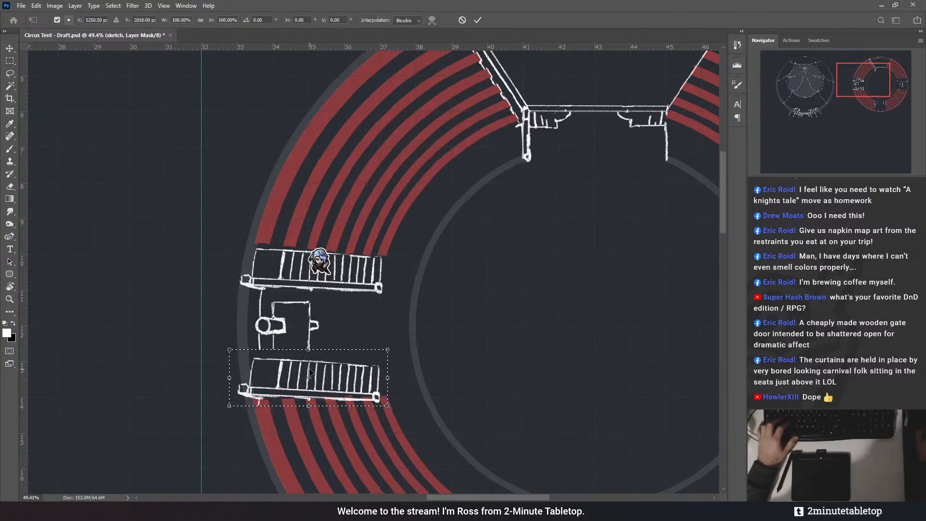
key(ctrl+shift+v)
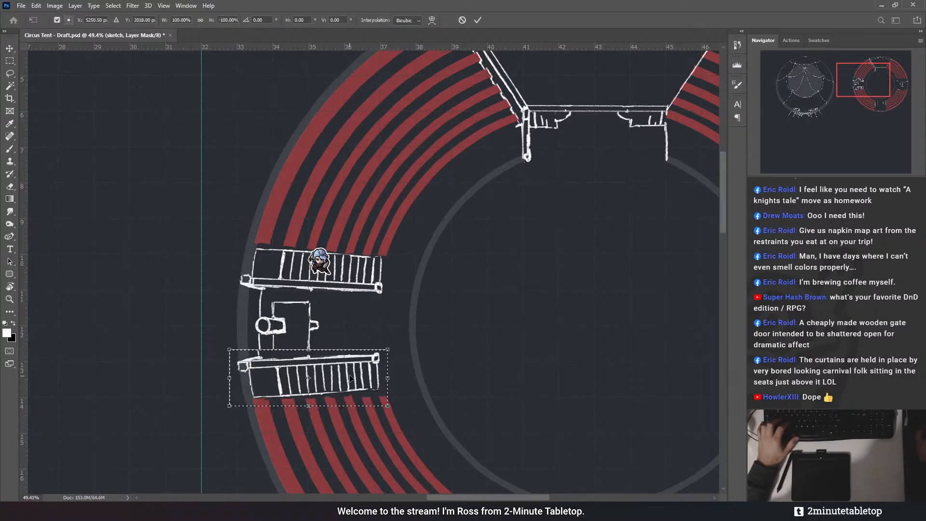
- Align the flipped staircase with the one above, against the lower seat rows, and apply the transform
drag(351, 379, 350, 385)
scroll(320, 444, up, 1)
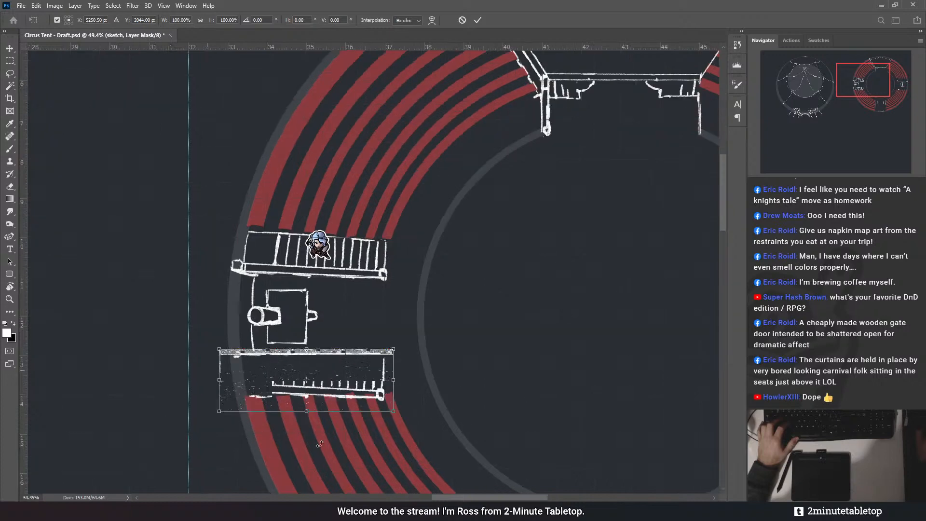
scroll(320, 444, up, 3)
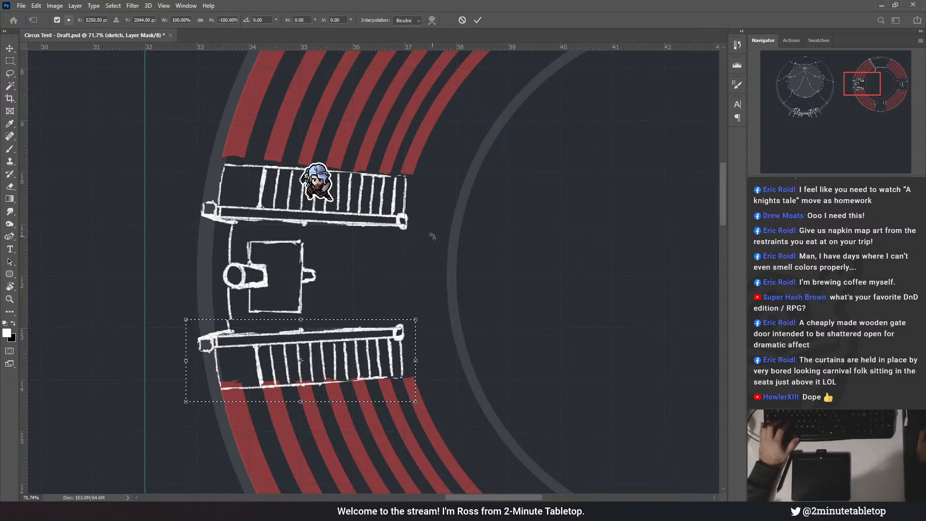
drag(369, 359, 370, 357)
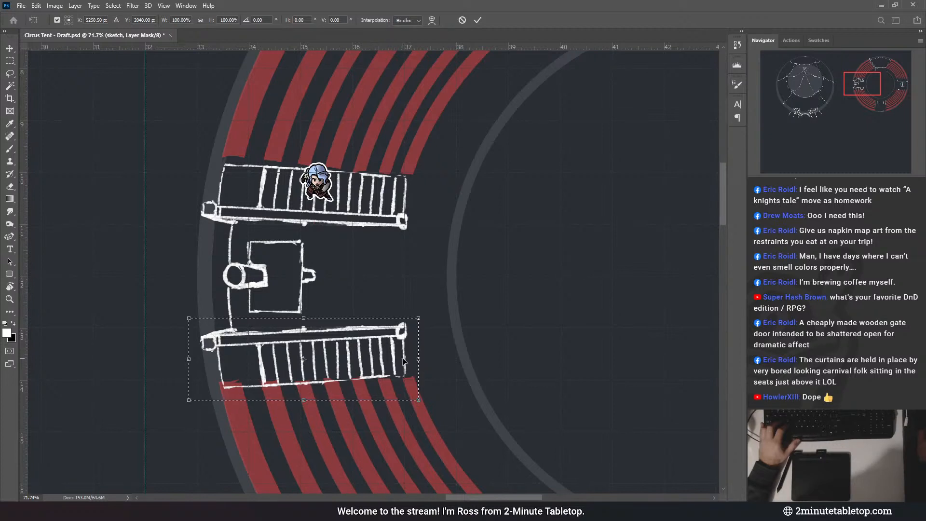
click(478, 19)
scroll(365, 254, down, 6)
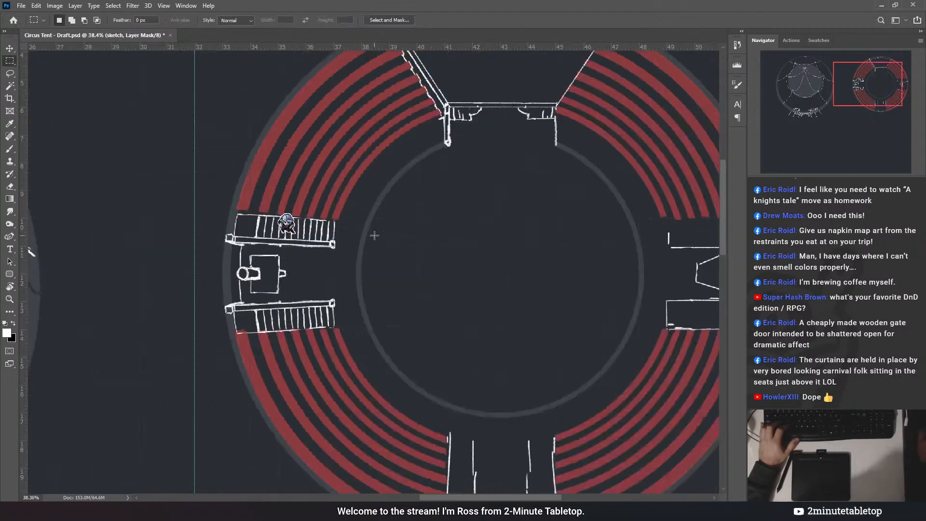
scroll(230, 247, up, 3)
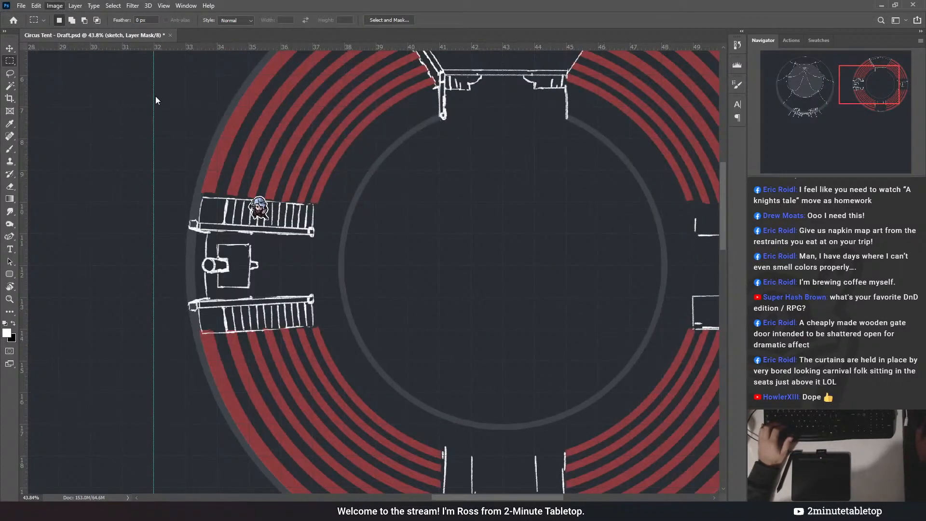
- Rotate the whole canvas 90° clockwise so the staircase entrance sits at the top of the ring plan
click(176, 110)
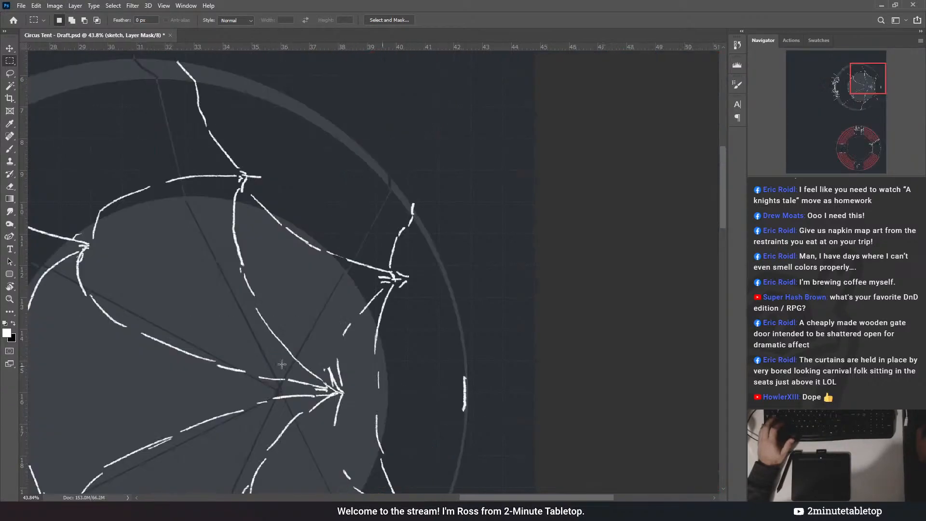
scroll(382, 131, down, 7)
scroll(391, 306, up, 6)
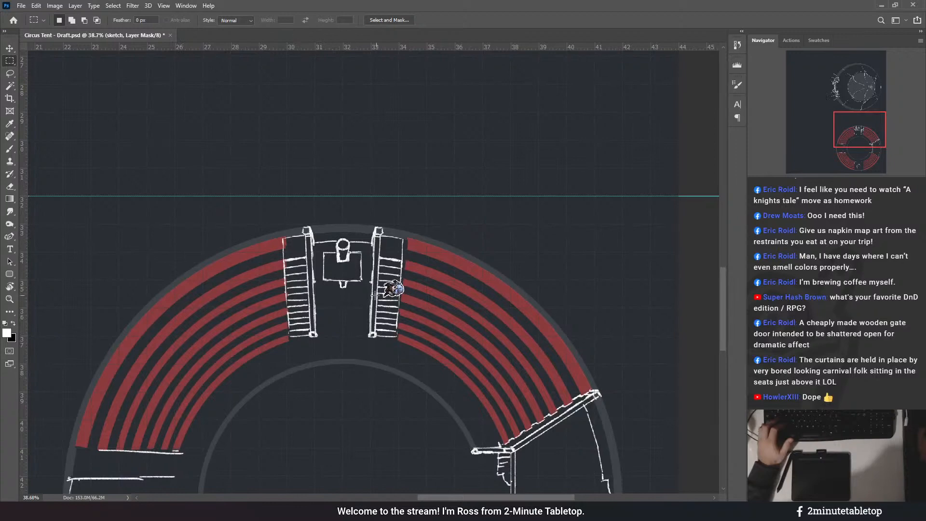
scroll(395, 246, down, 2)
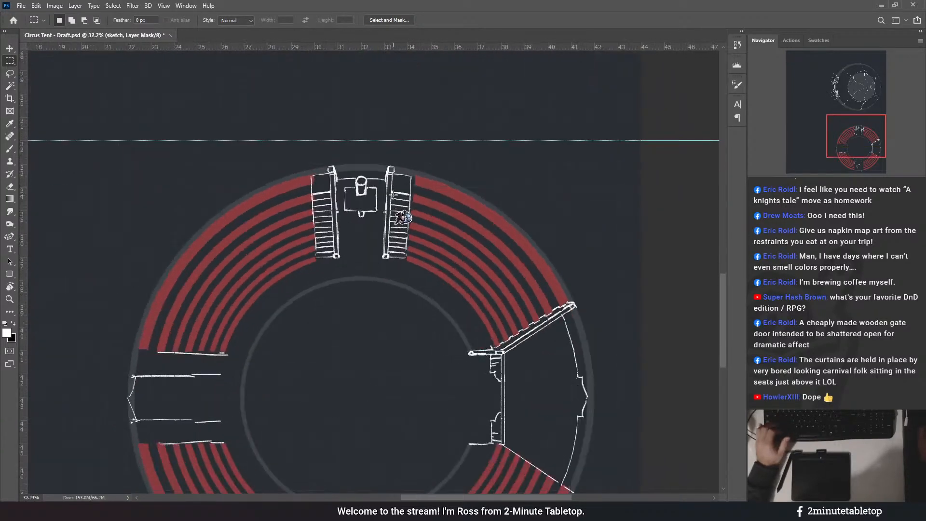
scroll(530, 129, down, 2)
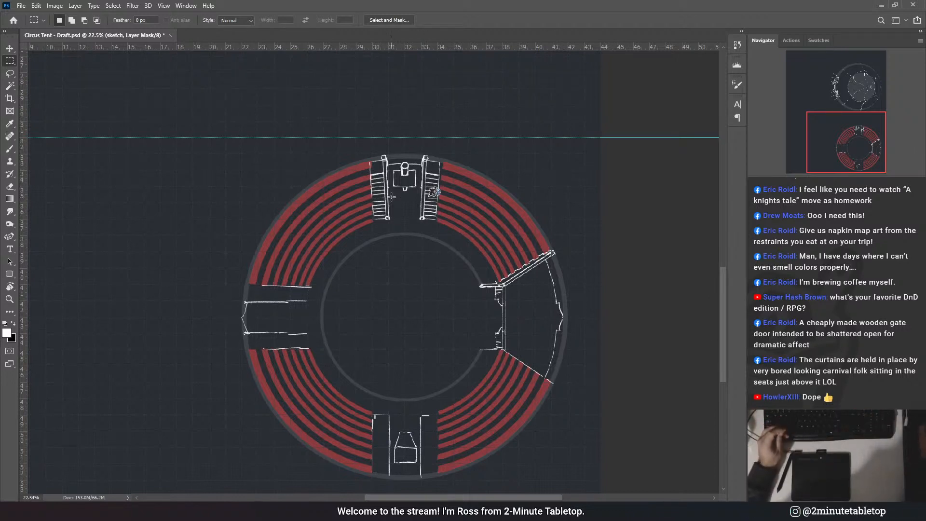
- Thin the heavy top tread lines of both staircases at the upper entrance by brushing on the sketch layer's mask
scroll(403, 143, up, 2)
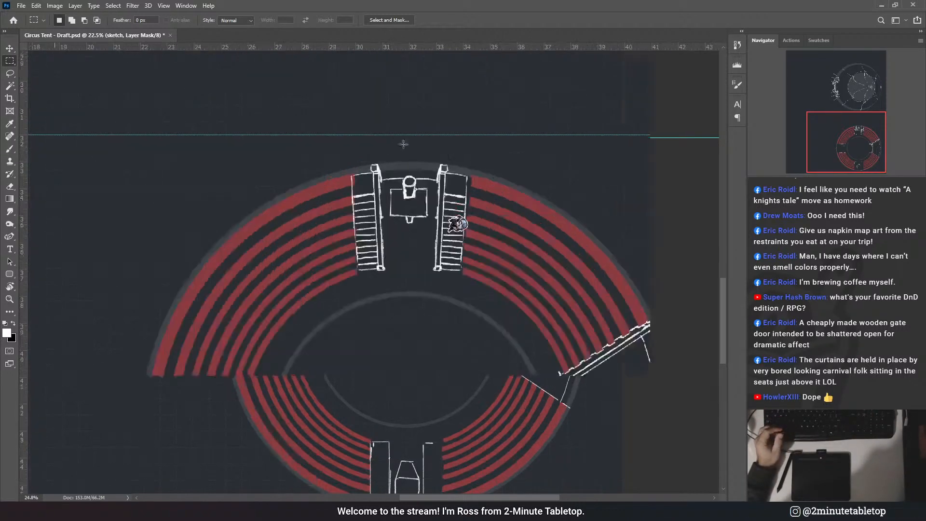
scroll(379, 174, up, 2)
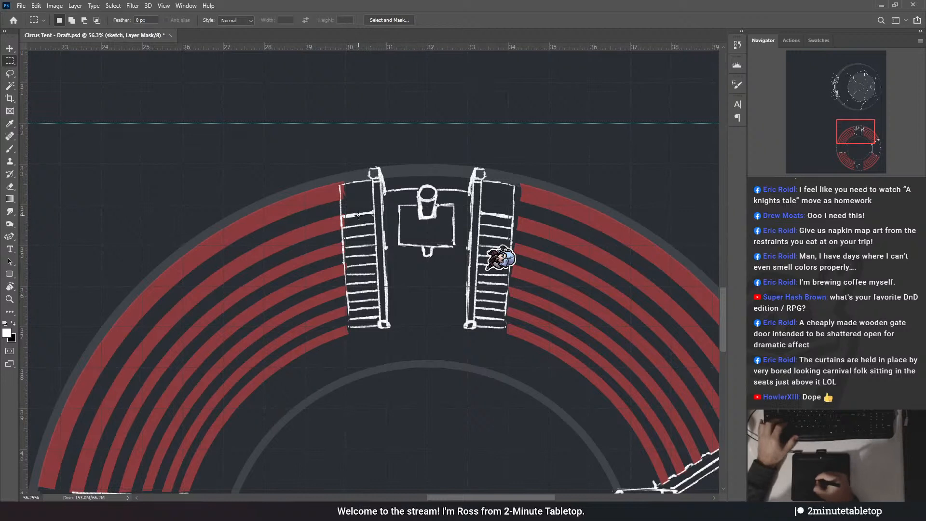
key(b)
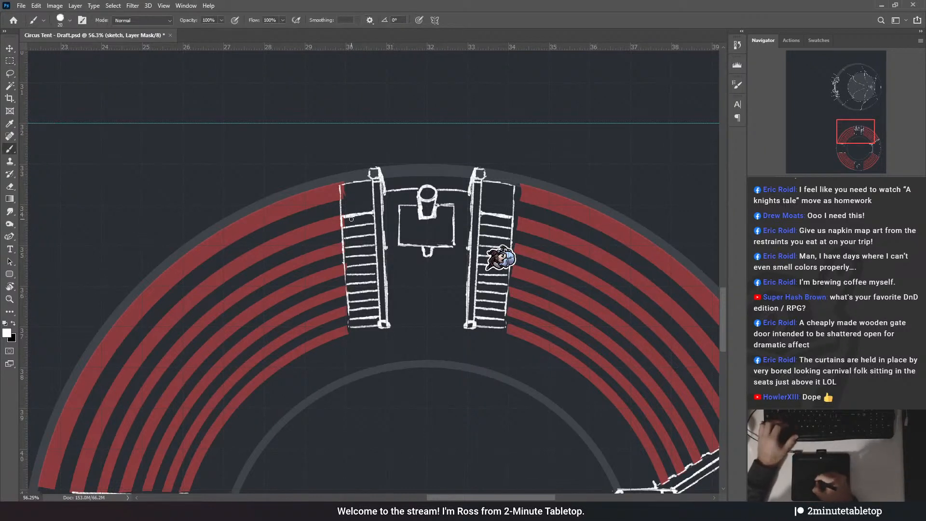
key(x)
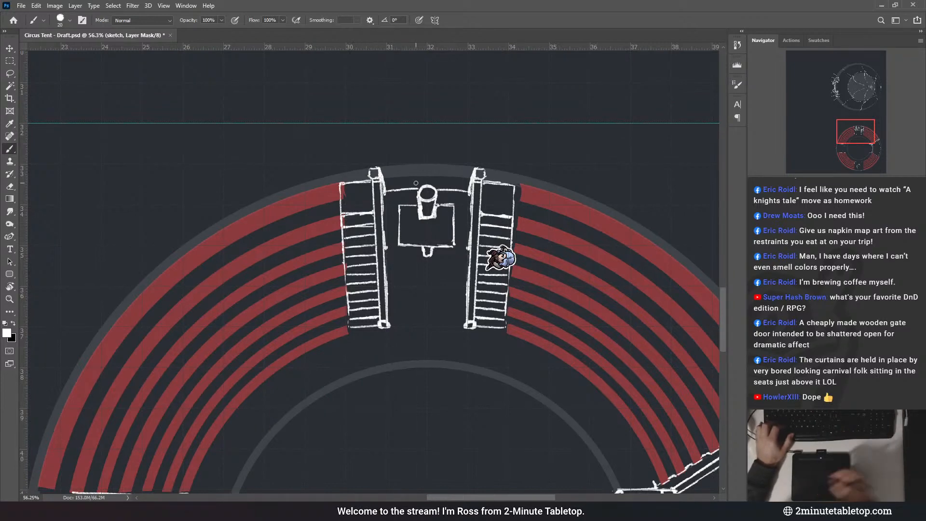
- Save the circus tent draft with the touched-up staircases
scroll(285, 178, down, 3)
scroll(422, 164, down, 5)
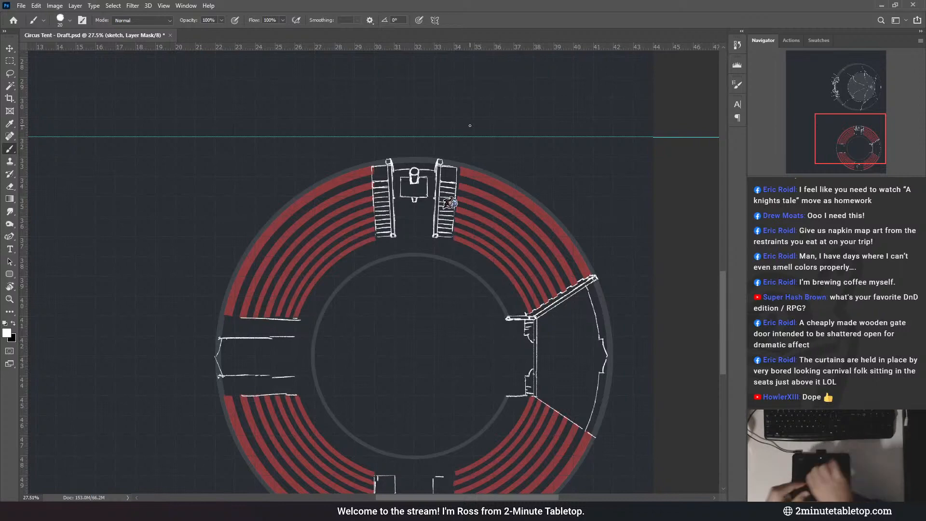
scroll(470, 125, down, 2)
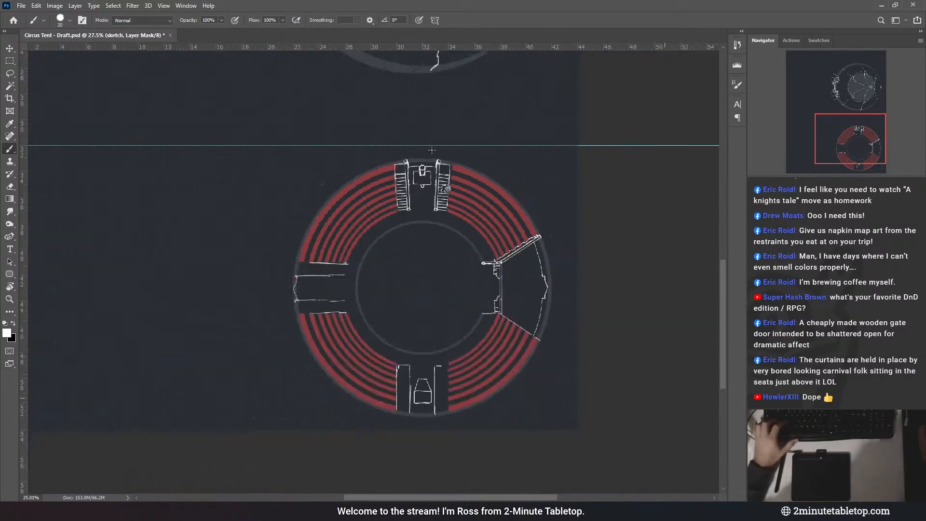
scroll(461, 163, up, 3)
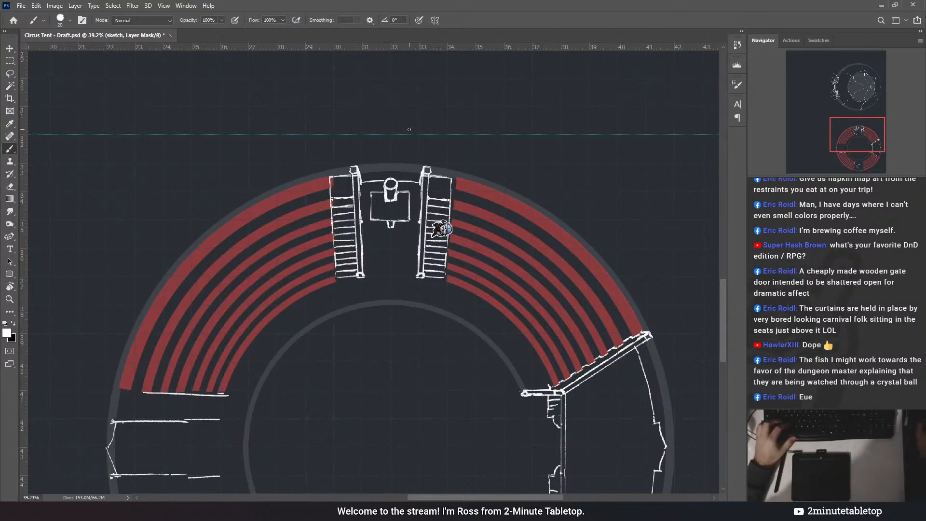
click(9, 62)
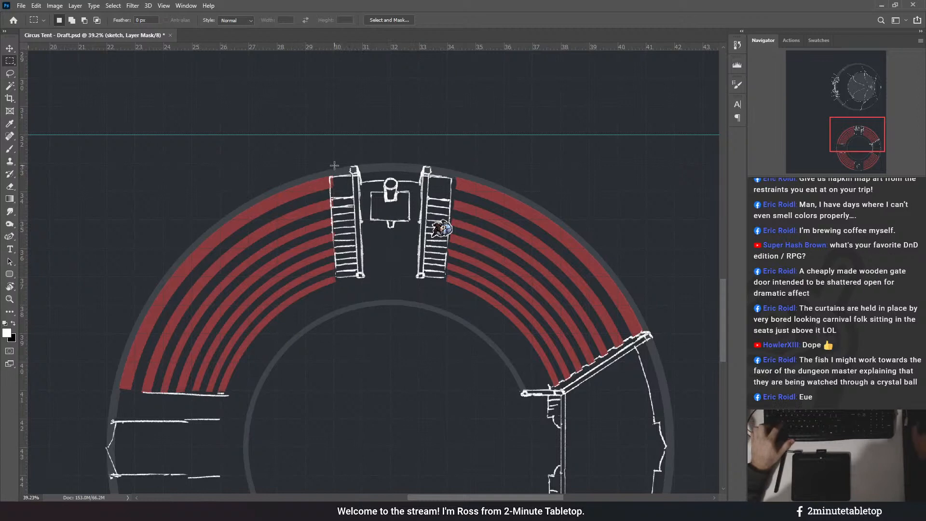
scroll(331, 152, up, 2)
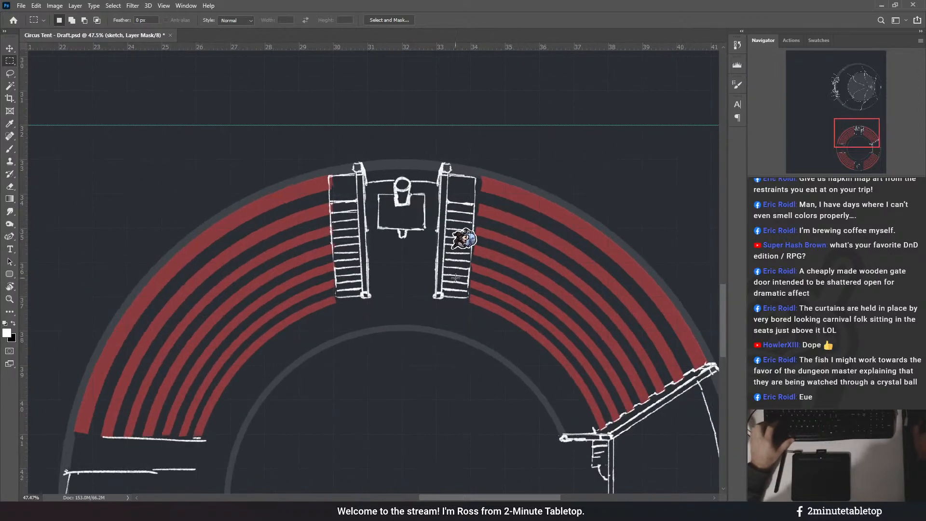
scroll(418, 141, down, 3)
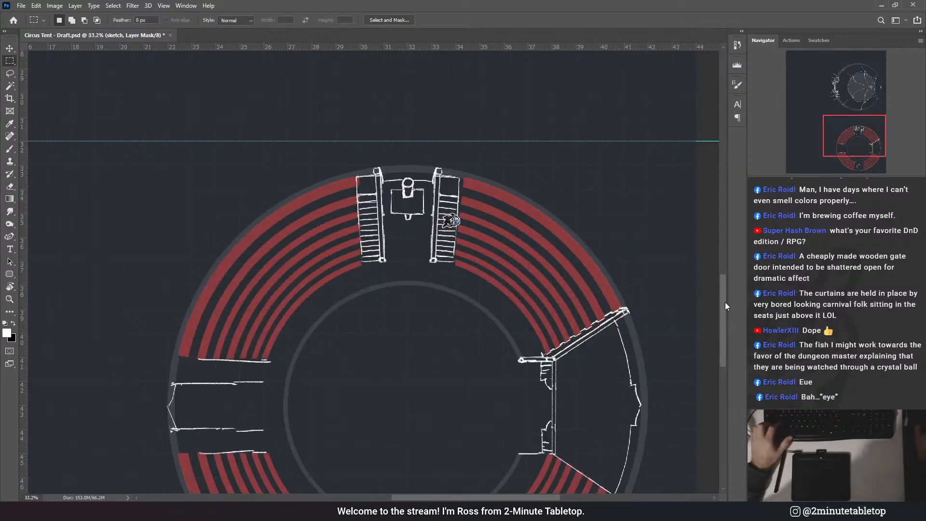
drag(725, 302, 724, 322)
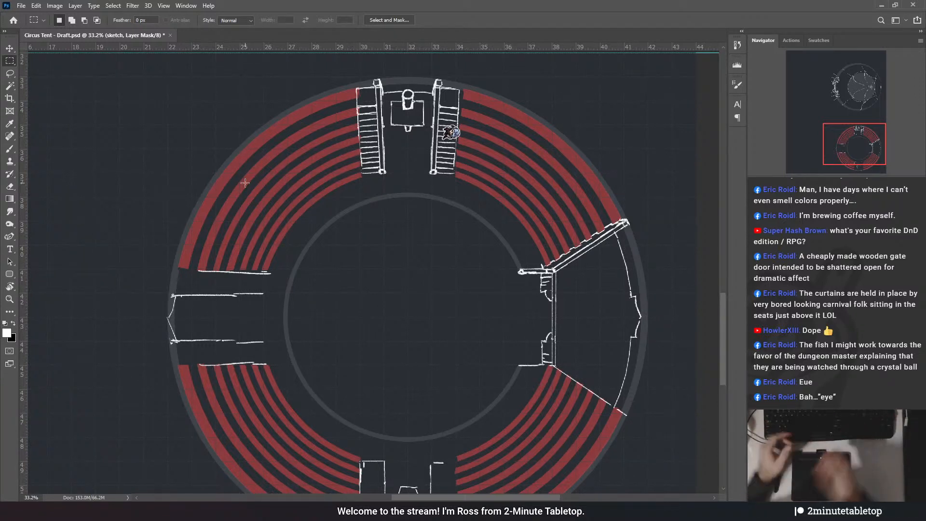
key(ctrl+s)
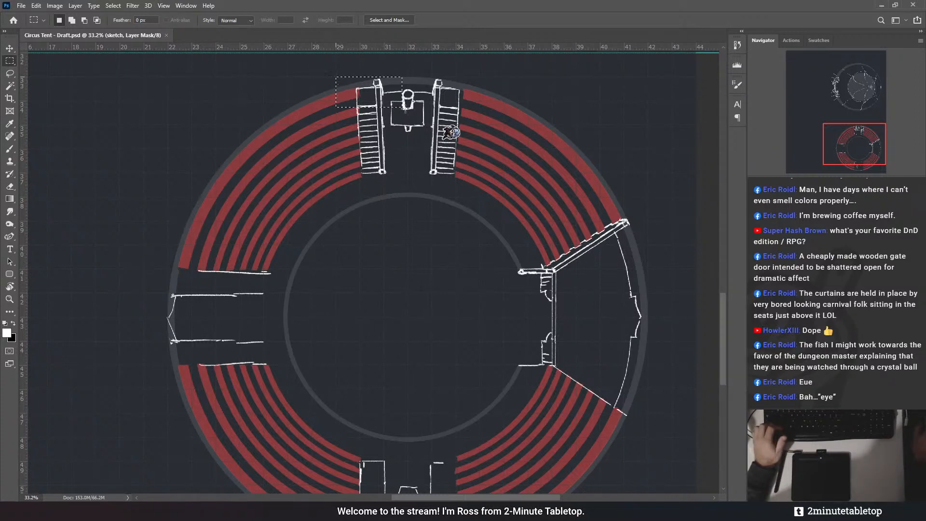
- Copy the whole upper staircase entrance into the middle of the ring and rotate the copy 180°
drag(402, 107, 480, 197)
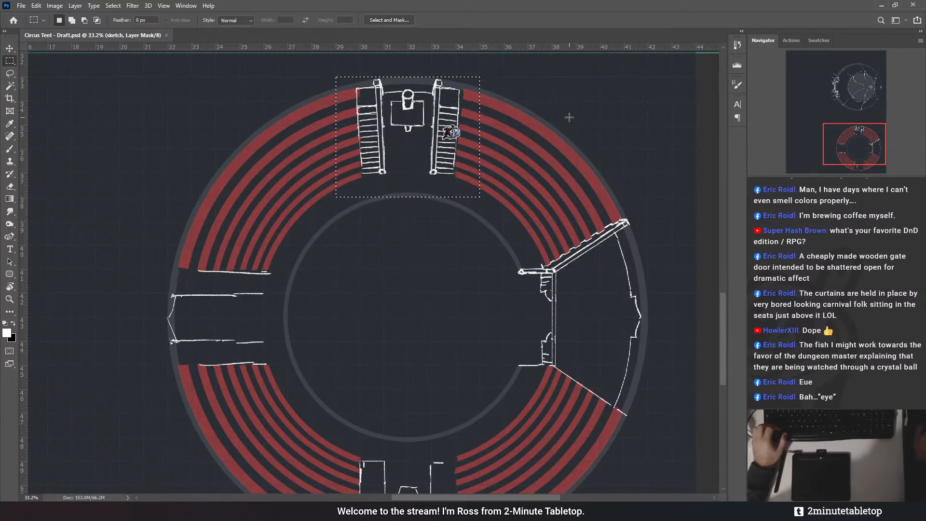
scroll(250, 92, down, 3)
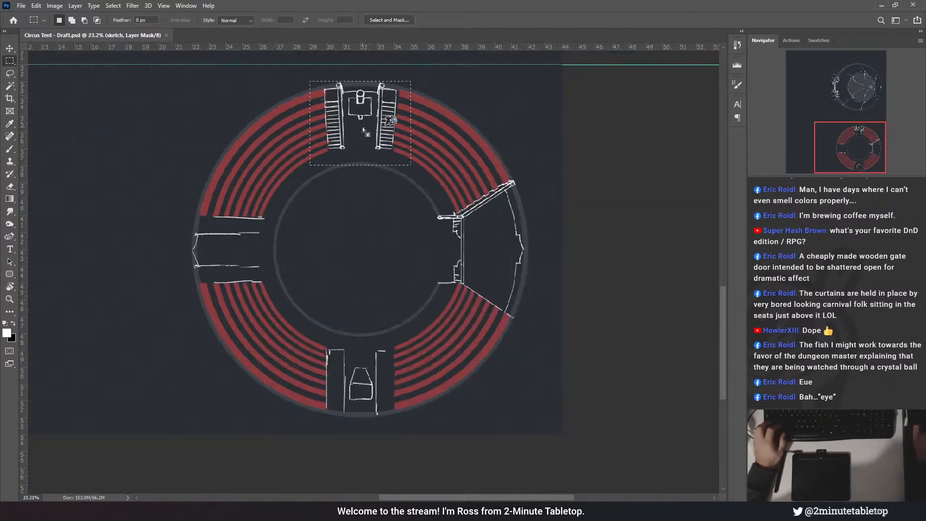
drag(363, 126, 356, 225)
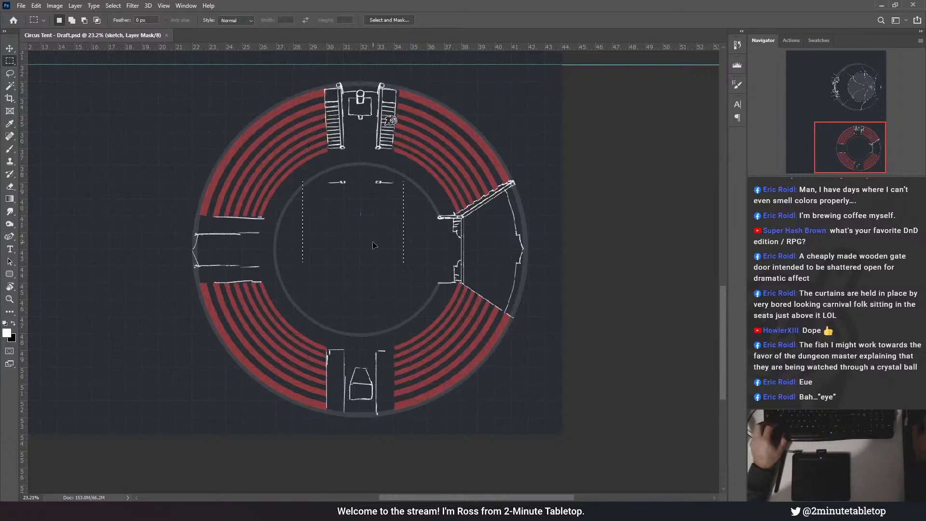
key(ctrl+v)
key(ctrl+t)
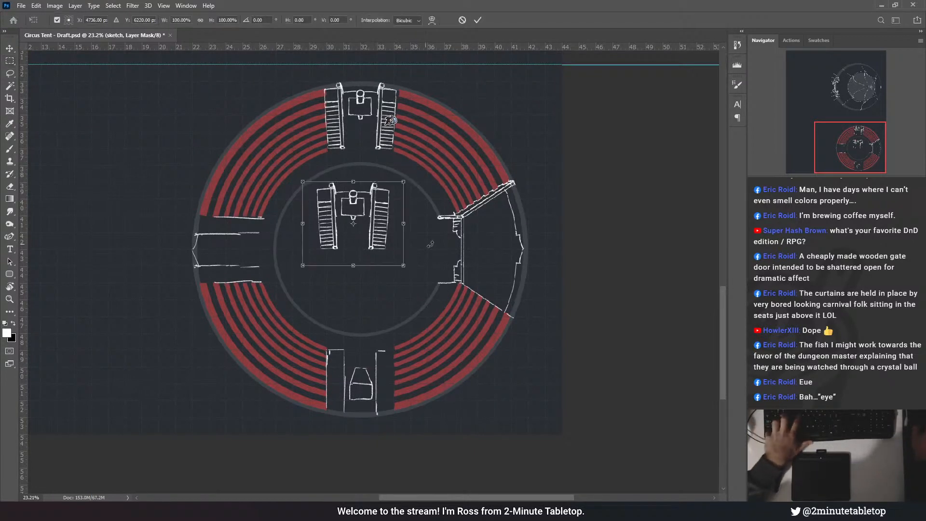
drag(430, 245, 276, 203)
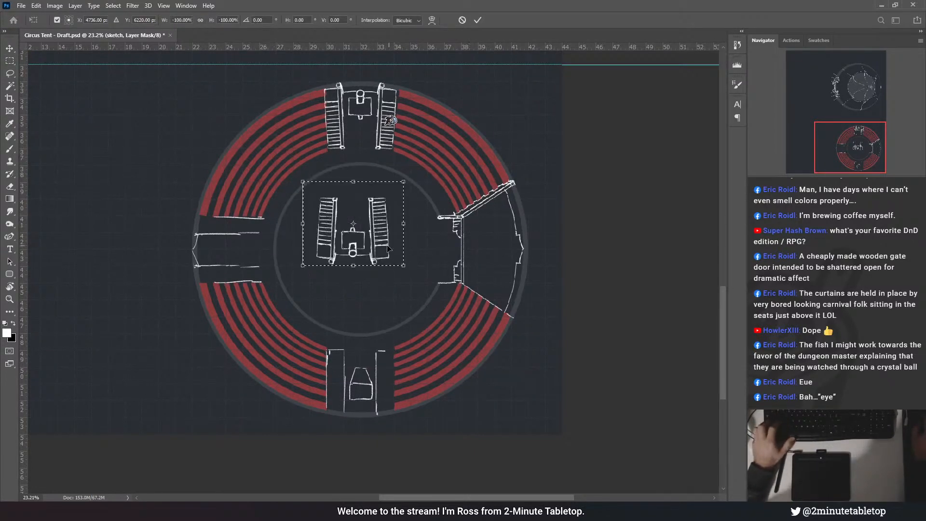
- Move the rotated entrance copy over the plain lower entrance, lined up with the seat rows, apply the transform and deselect
drag(388, 248, 384, 391)
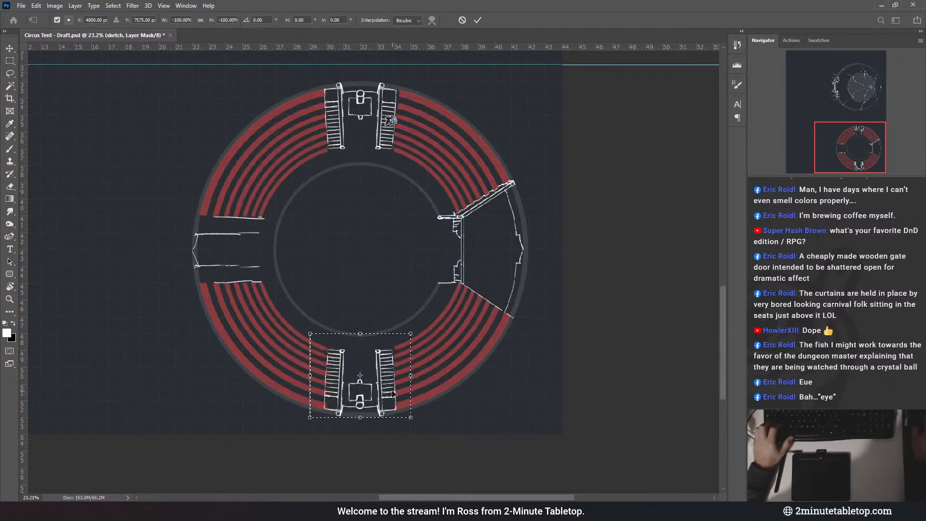
click(477, 20)
key(ctrl+d)
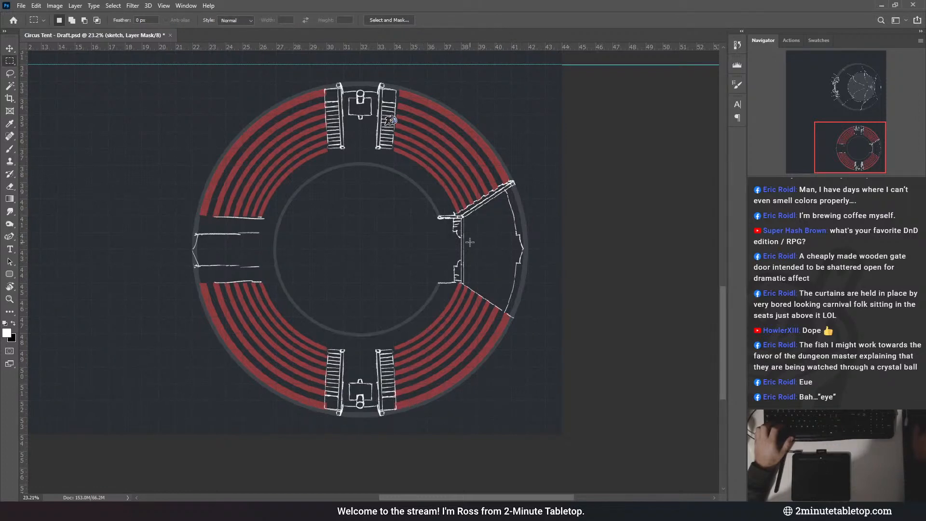
- Select the upper staircase entrance again and place a copy of it inside the ring
scroll(533, 363, down, 3)
scroll(333, 196, up, 4)
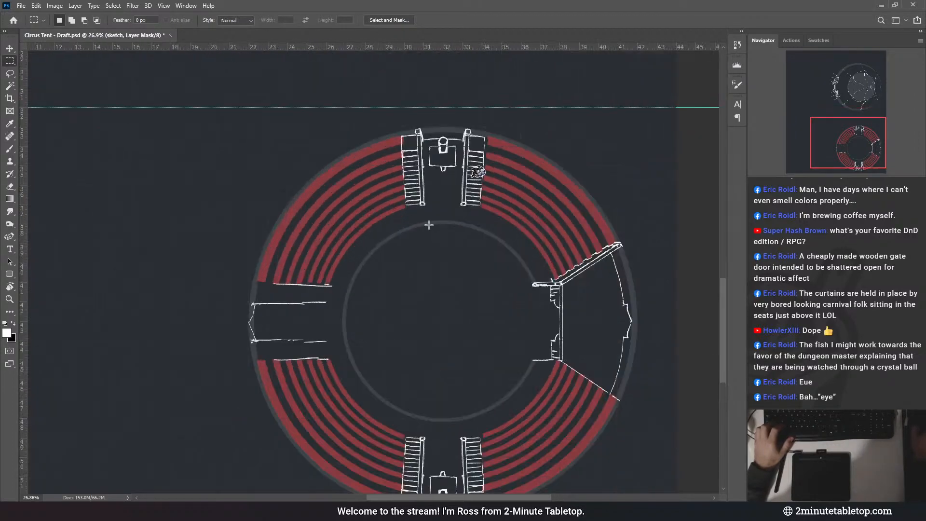
scroll(429, 225, up, 2)
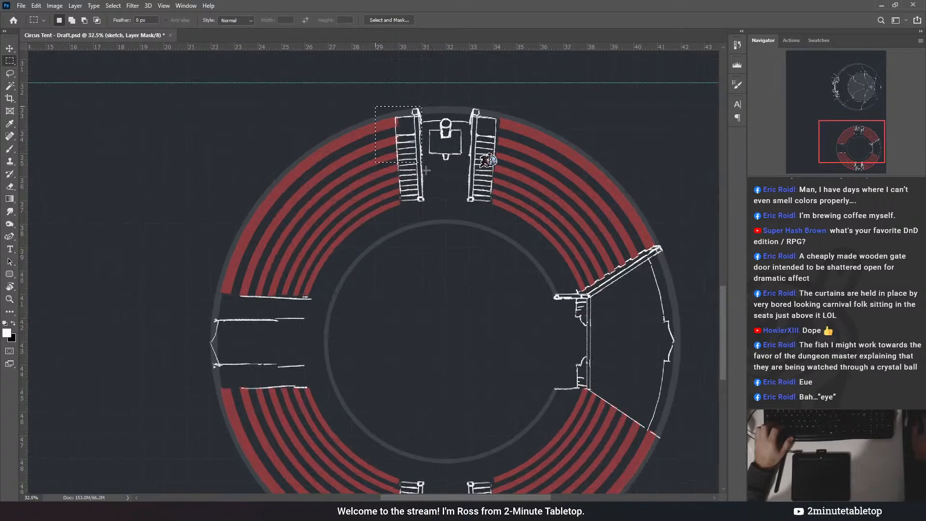
drag(427, 170, 516, 223)
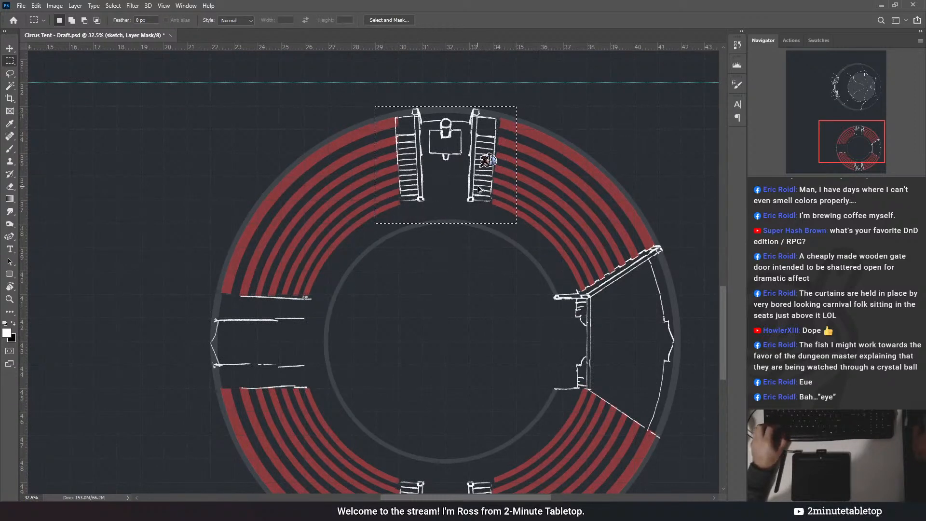
drag(479, 190, 431, 319)
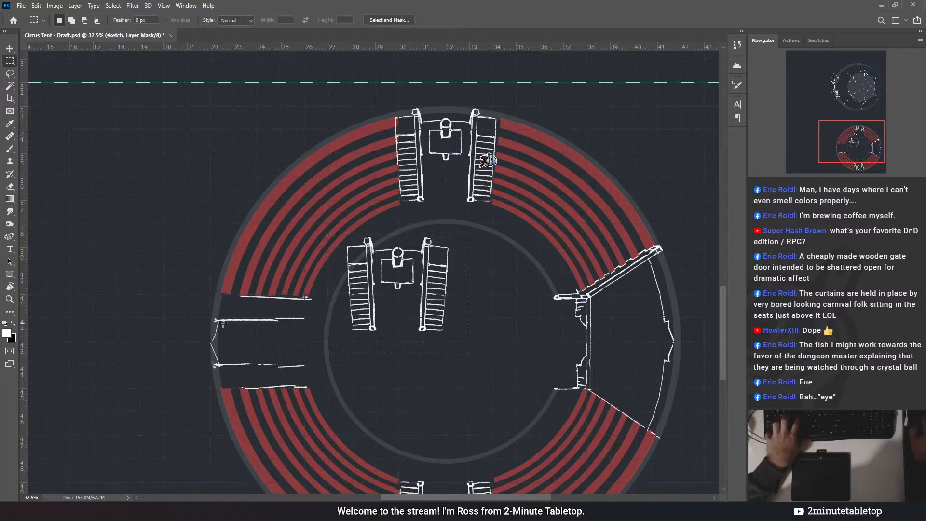
- Rotate the copy -90°, fit it over the plain left entrance of the ring, and apply the transform
key(ctrl+t)
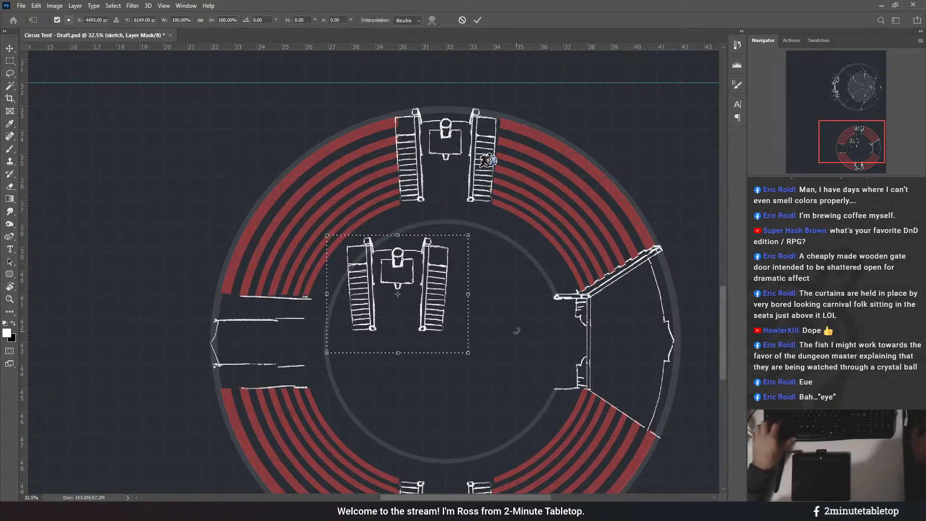
drag(516, 331, 434, 174)
drag(425, 306, 300, 357)
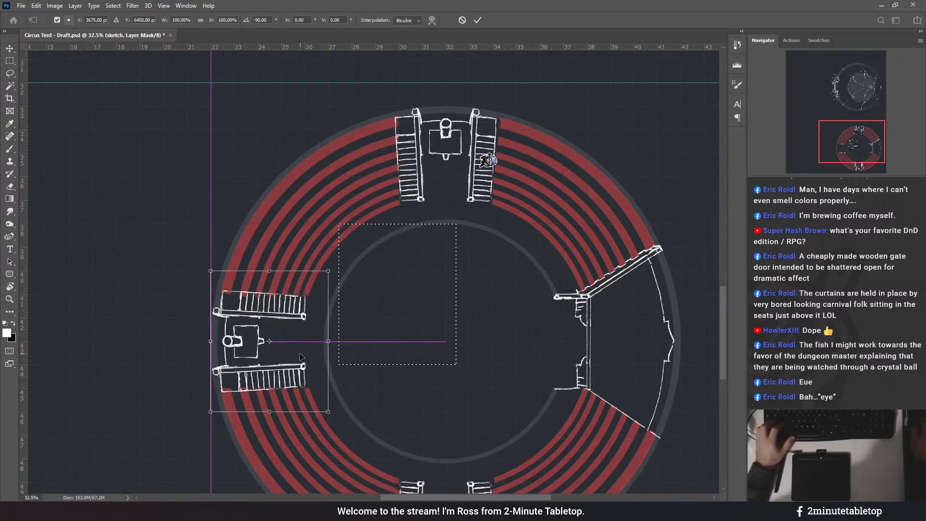
click(477, 20)
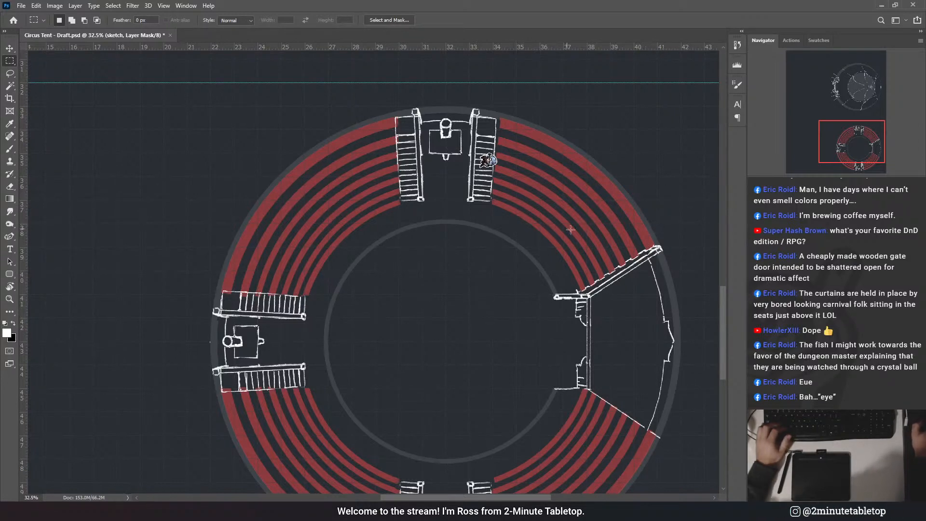
- Rotate the whole canvas 90° counterclockwise so the stage area sits at the top of the ring plan
scroll(394, 223, down, 2)
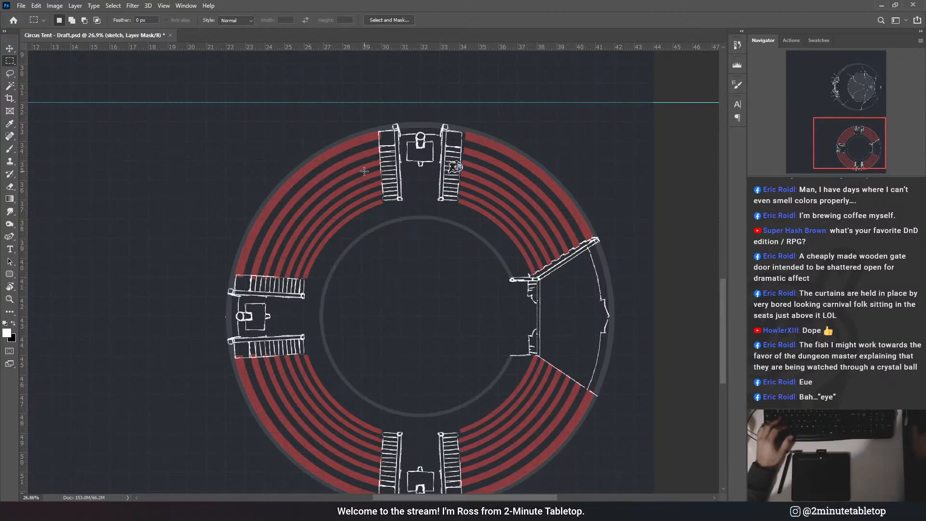
scroll(483, 187, up, 2)
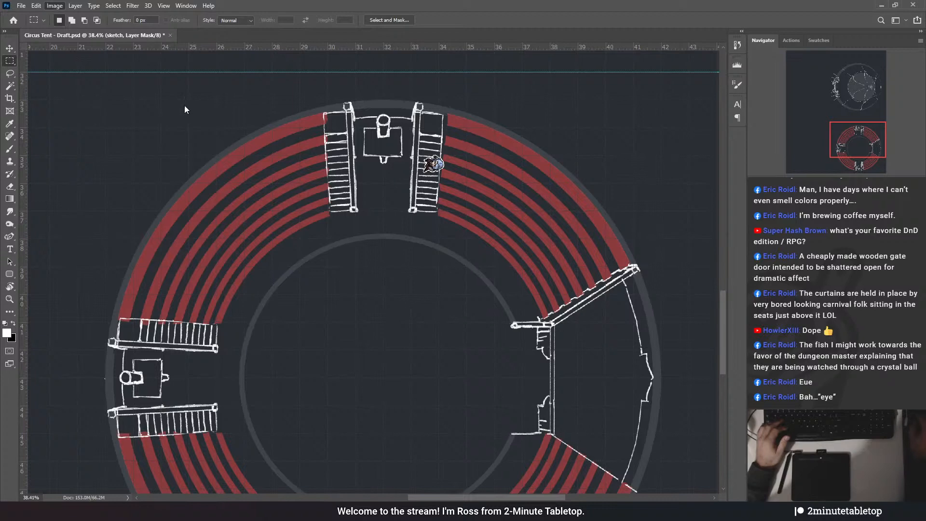
scroll(411, 186, down, 6)
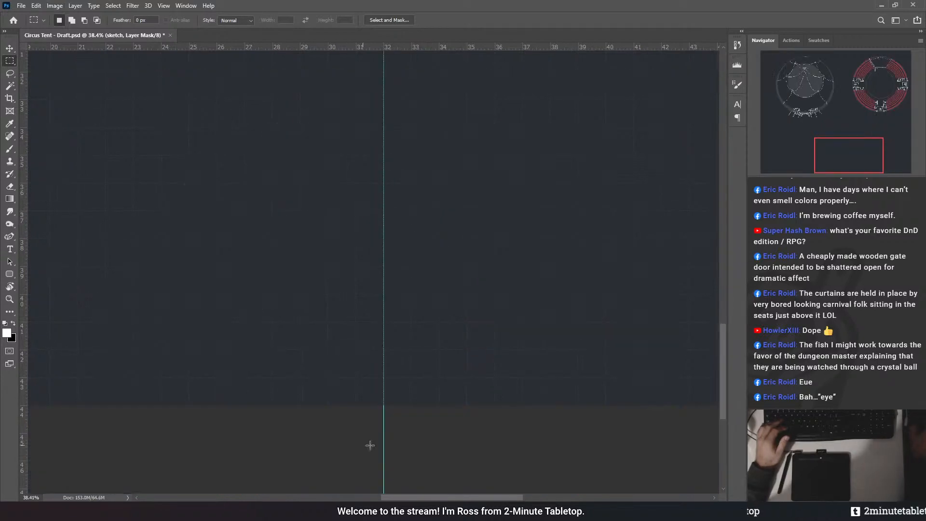
scroll(459, 254, up, 4)
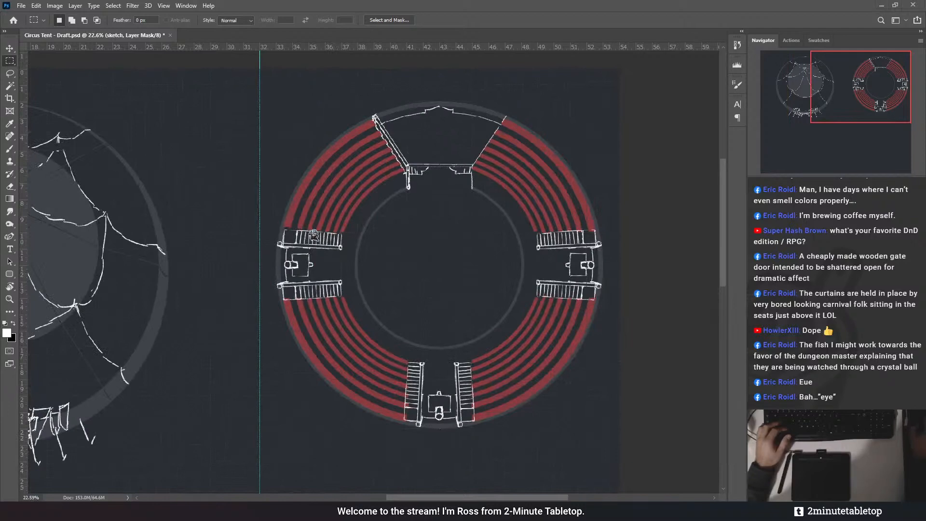
scroll(451, 217, up, 3)
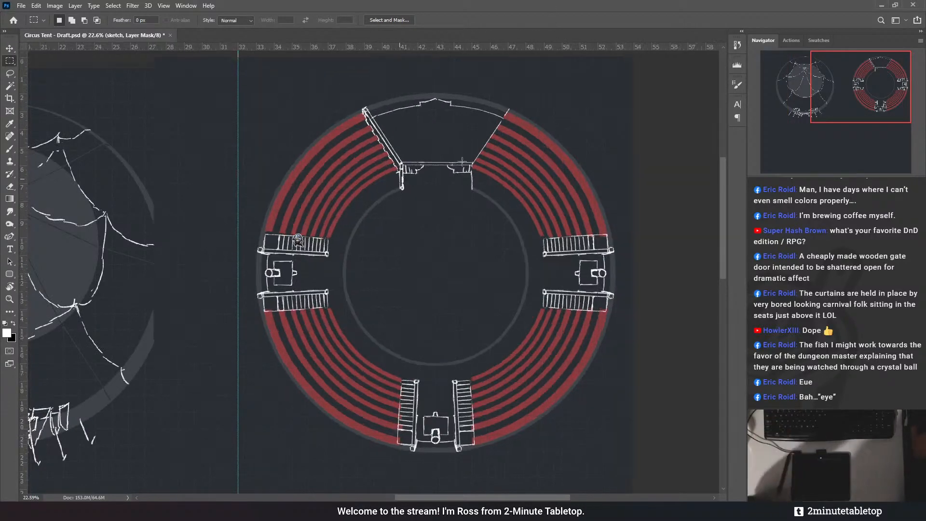
scroll(442, 133, up, 1)
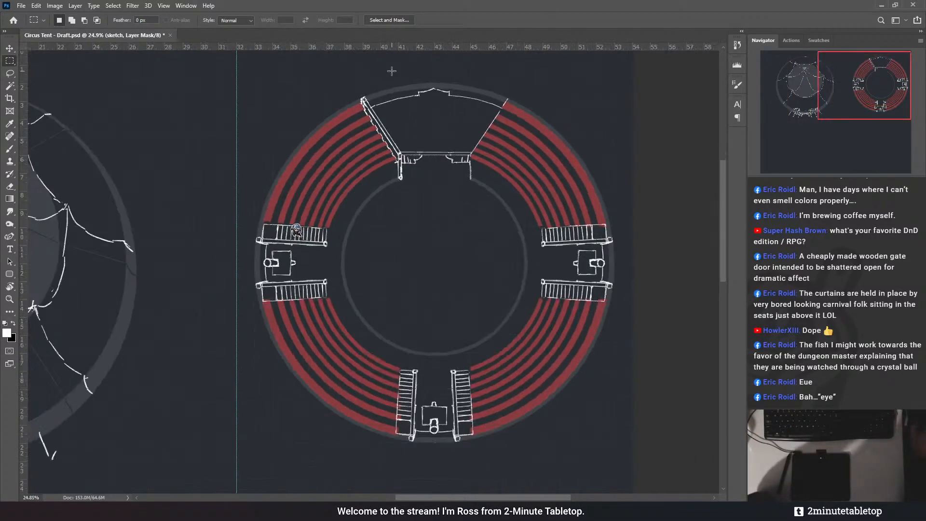
- Move the sample token from the left staircase to the outer seat row beside the stage's left wall
scroll(338, 93, up, 2)
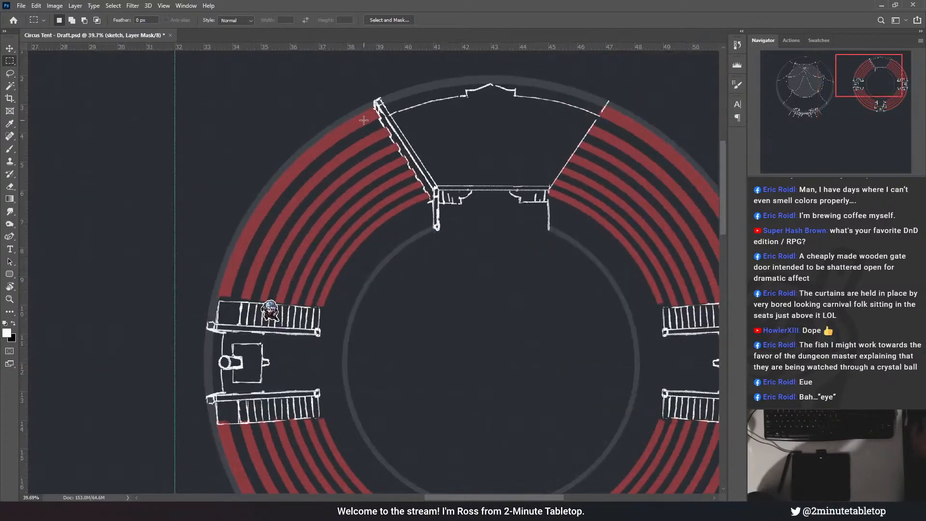
key(v)
drag(271, 314, 368, 116)
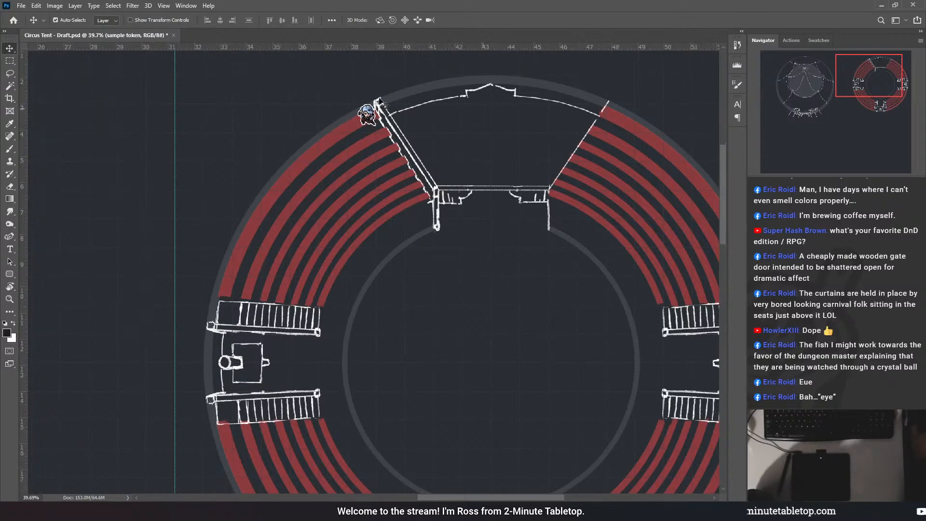
scroll(383, 101, down, 2)
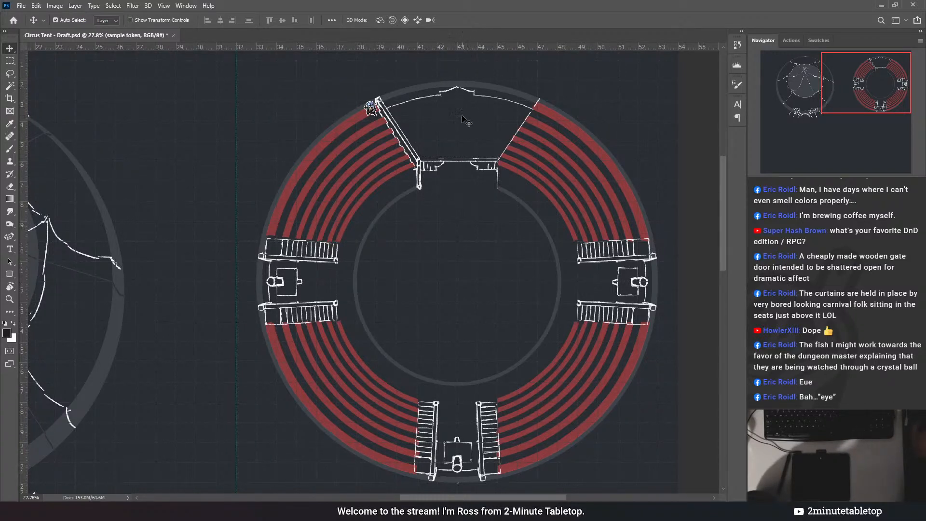
- Duplicate the sketch layer as a new layer named sketch copy, ready for Lasso selection
scroll(418, 118, up, 2)
scroll(264, 122, down, 2)
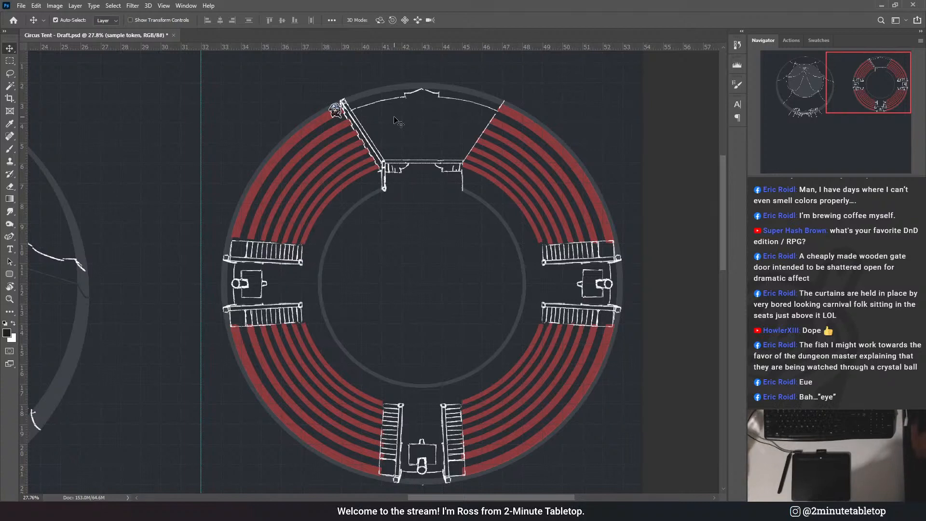
scroll(394, 121, up, 2)
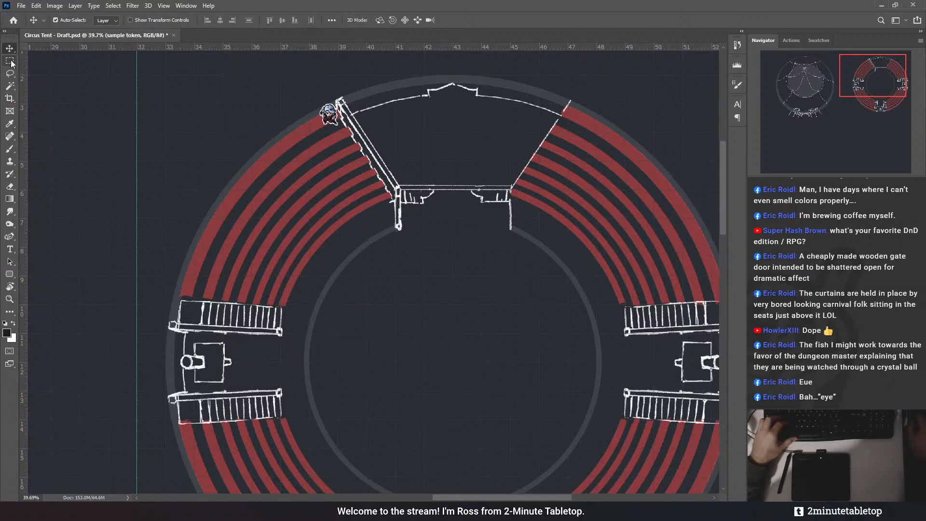
click(10, 74)
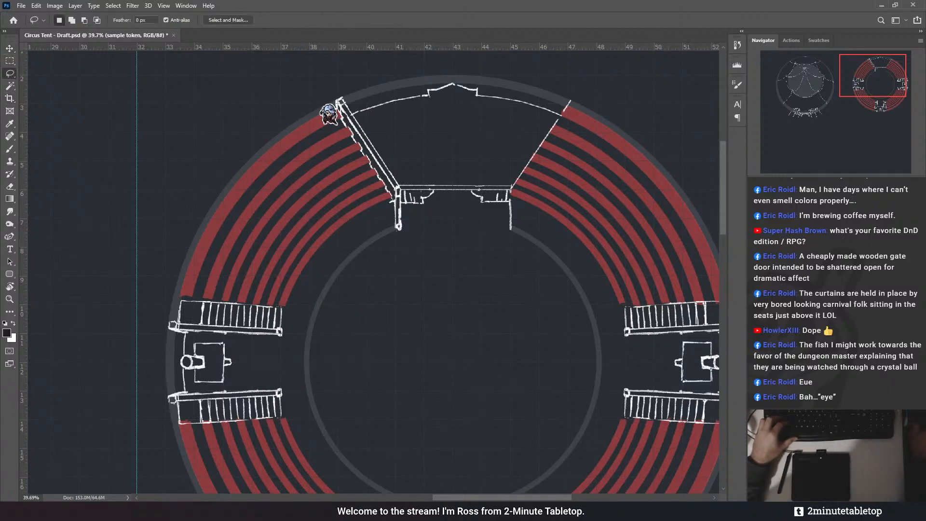
click(754, 247)
click(755, 247)
click(796, 246)
key(ctrl+t)
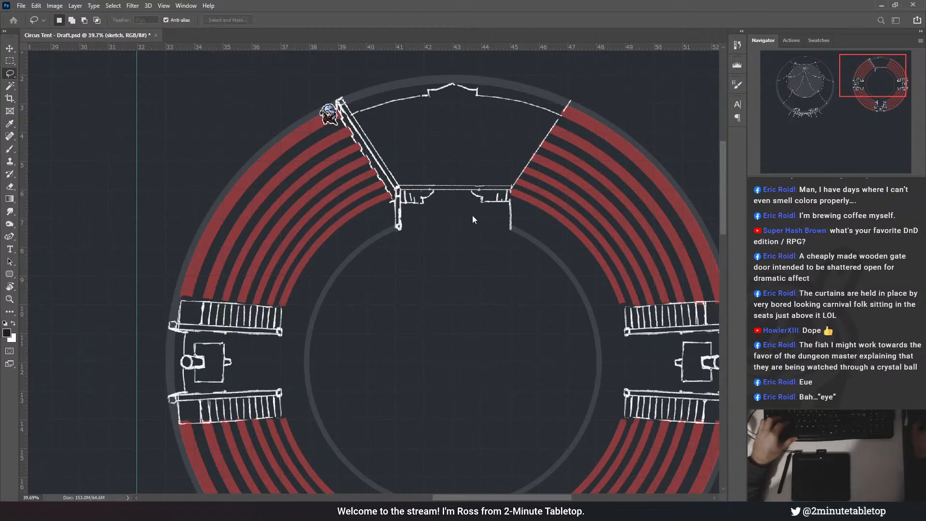
click(647, 313)
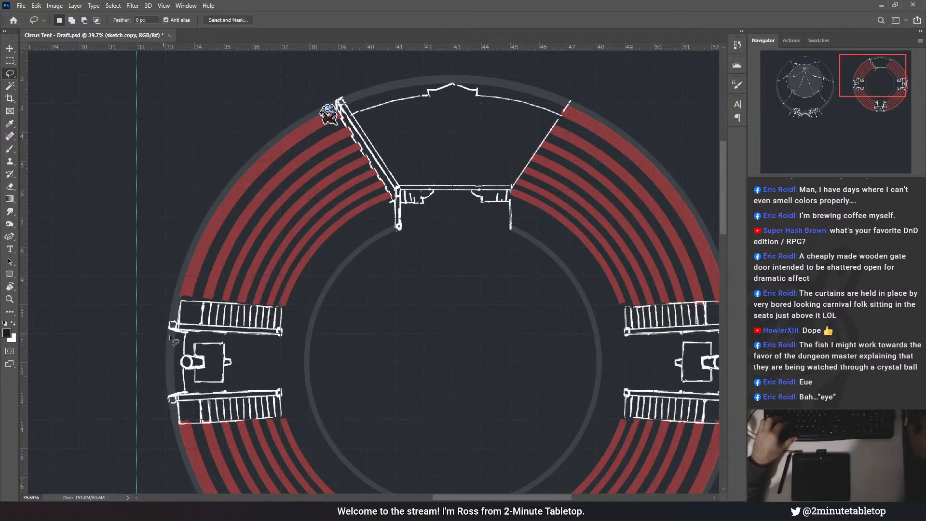
- Lasso the upper staircase of the ring's left entrance on the copied layer and move it onto the seat rows toward the stage
mouse_move(288, 301)
mouse_down()
mouse_move(180, 289)
mouse_move(170, 334)
mouse_up()
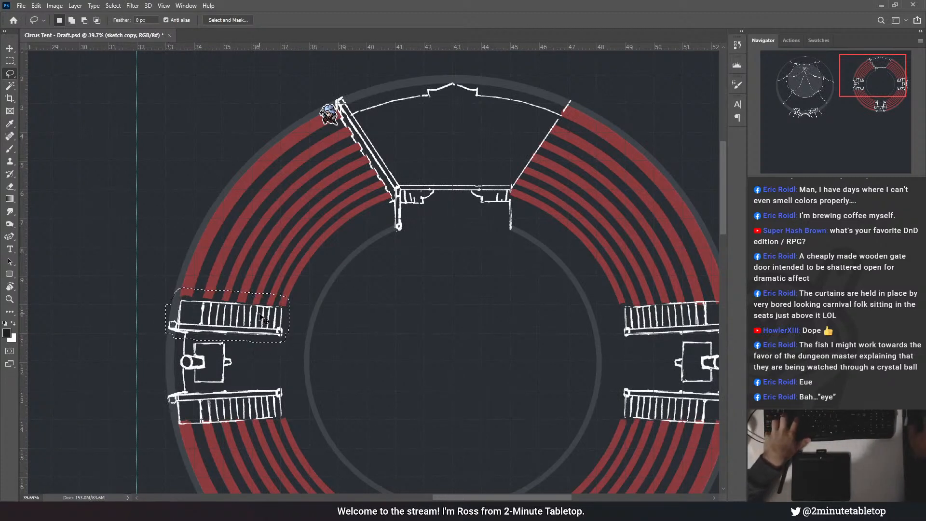
drag(265, 323, 310, 215)
key(ctrl+z)
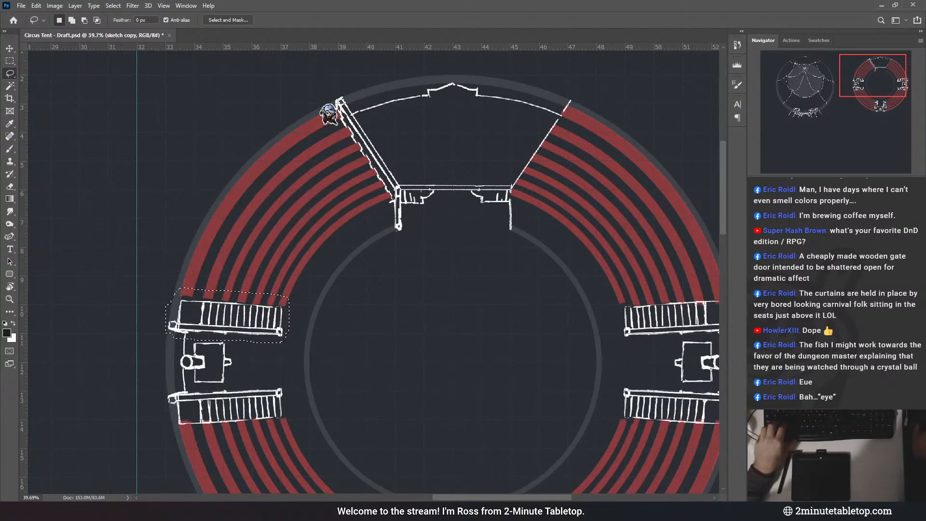
key(ctrl+backslash)
drag(229, 327, 305, 231)
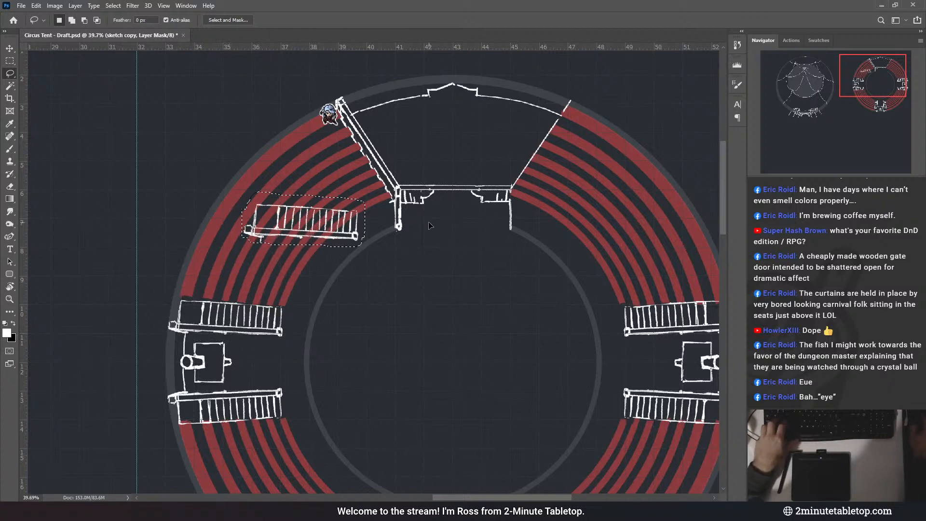
- Rotate the moved staircase about 55°, fit it against the stage's left wall, apply the transform and clear the selection
key(ctrl+t)
drag(379, 158, 371, 203)
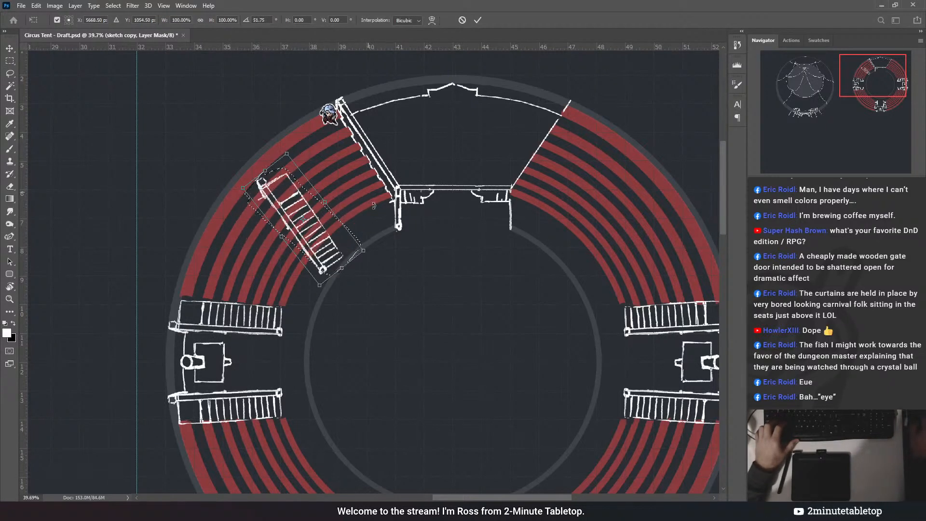
drag(326, 254, 371, 192)
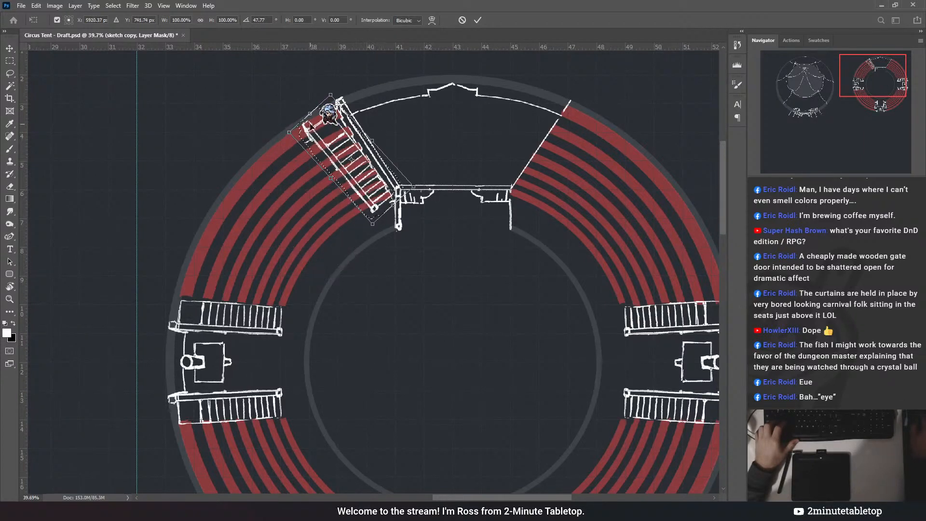
drag(412, 112, 422, 119)
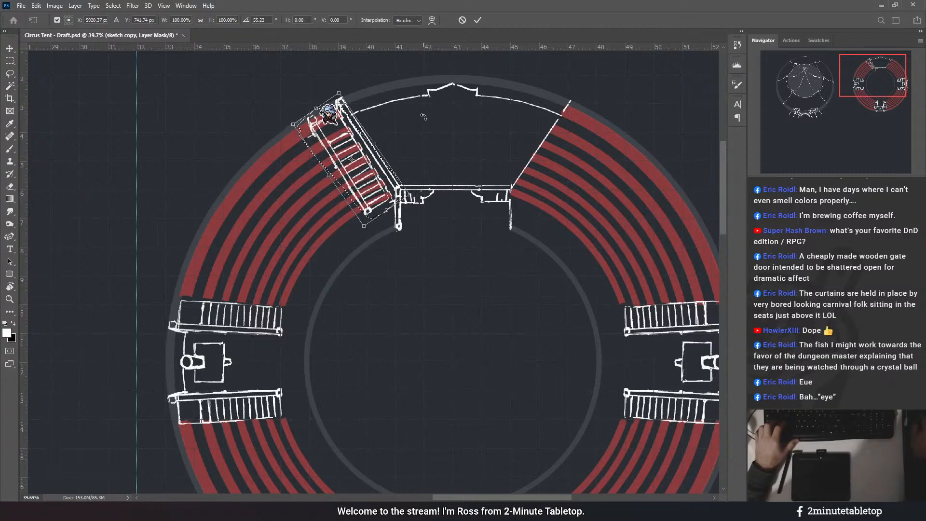
drag(371, 188, 370, 187)
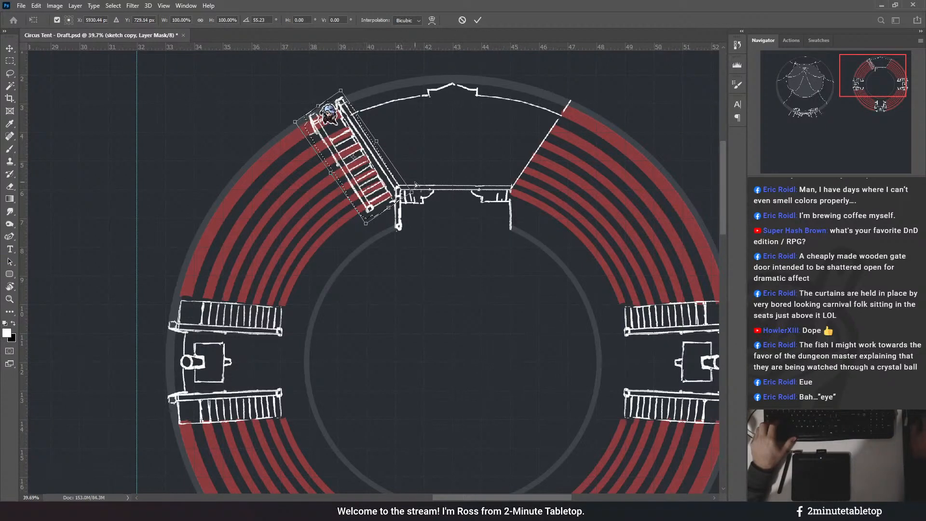
click(477, 20)
key(ctrl+d)
scroll(396, 169, down, 6)
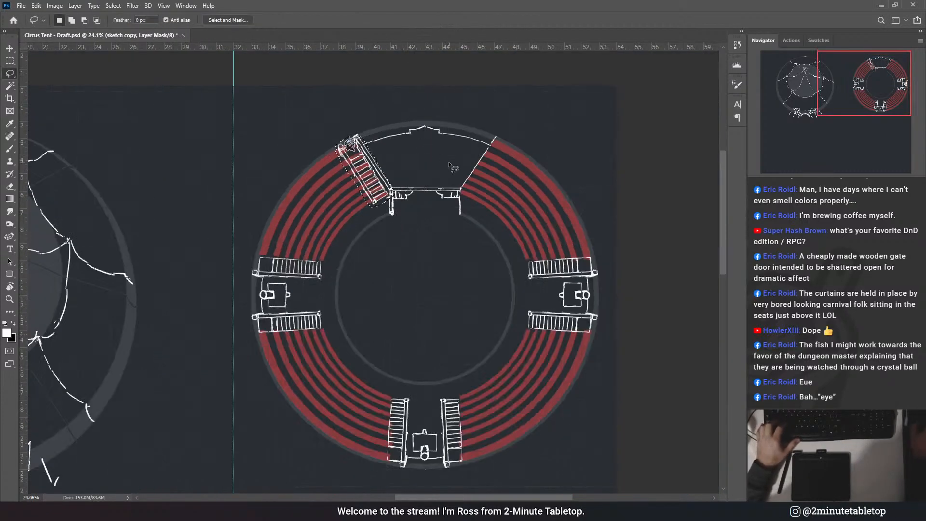
- Move the sample token off the staircase into the middle of the ring
scroll(394, 138, up, 1)
scroll(396, 139, up, 1)
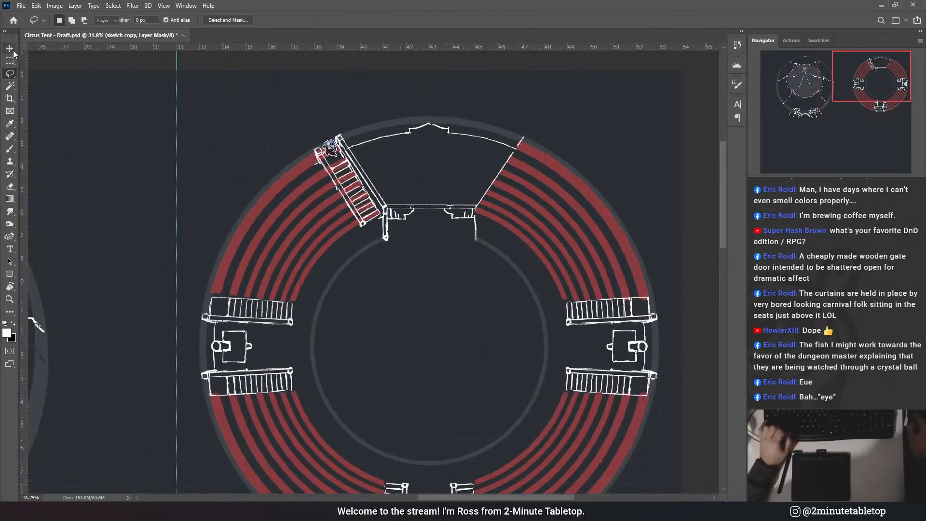
key(v)
drag(333, 160, 441, 322)
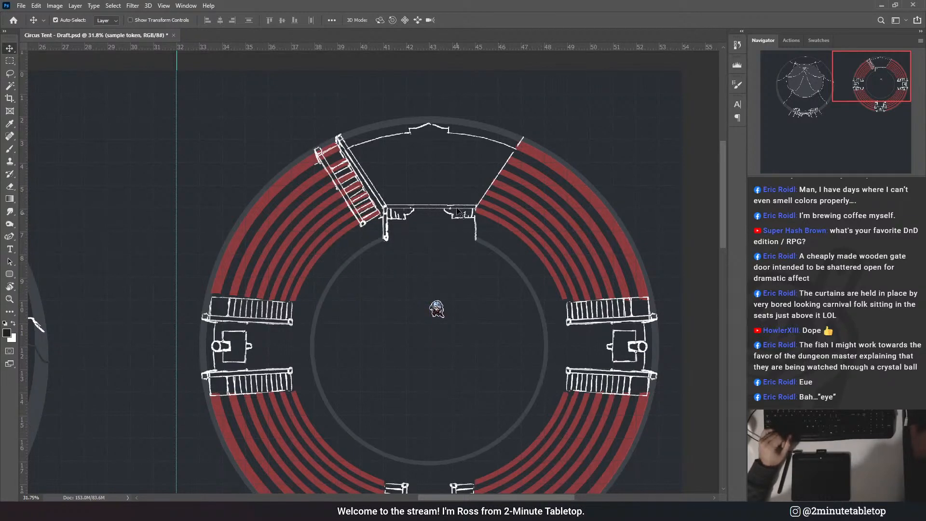
scroll(458, 211, down, 2)
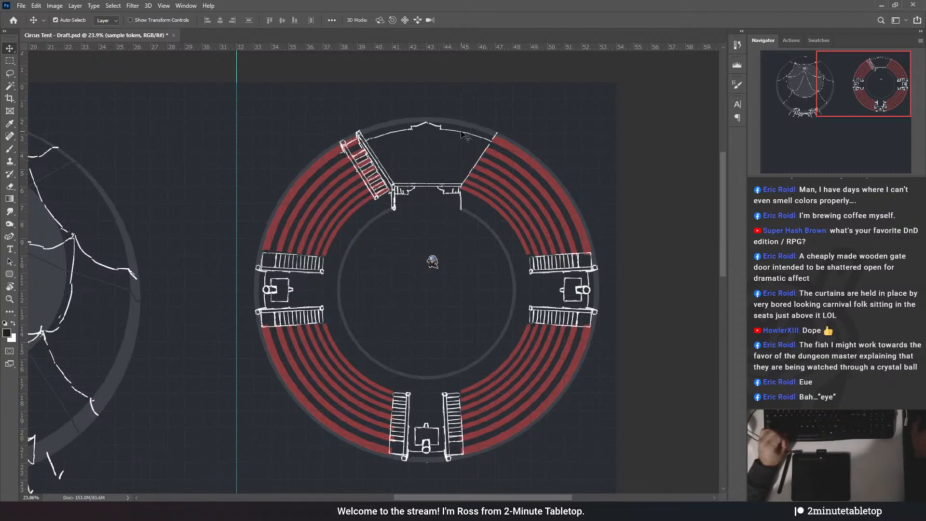
scroll(463, 135, up, 3)
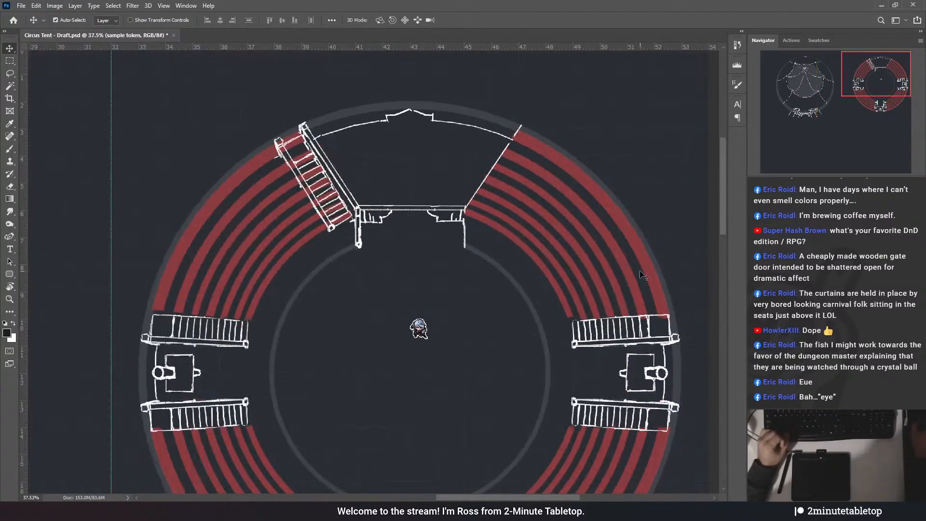
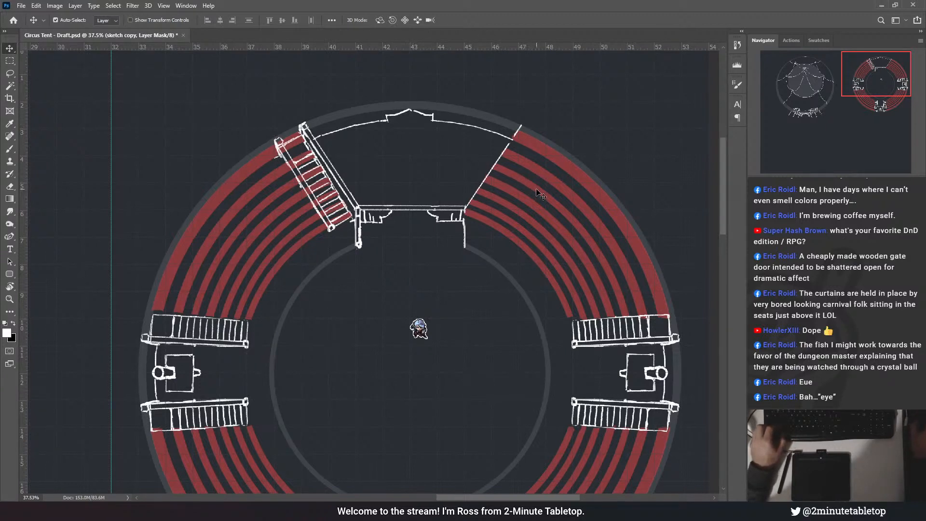
- Undo the token move and the staircase fitting, back to the unrotated, still selected staircase
key(ctrl+z)
key(ctrl+z)
key(ctrl+z)
key(ctrl+z)
key(ctrl+z)
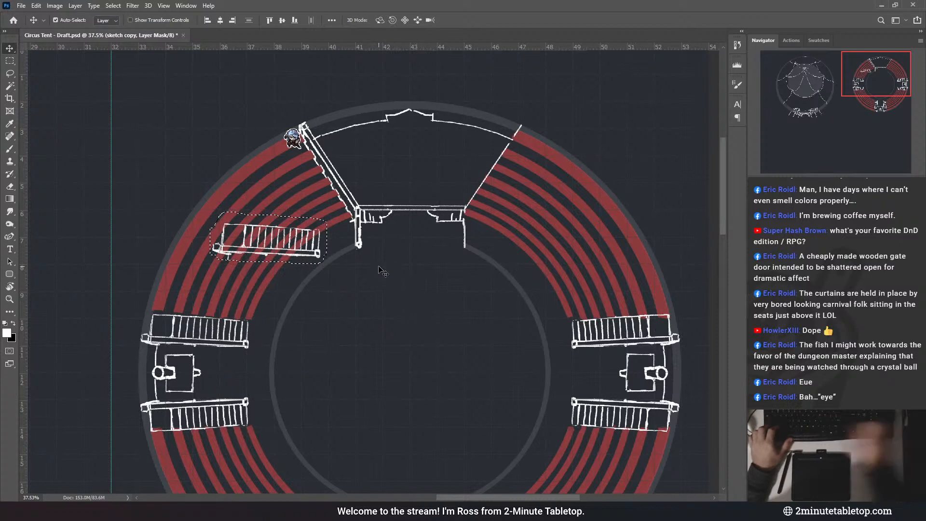
- Invert the selection, clear everything except the moved staircase from the copied layer, and deselect
key(ctrl+shift+i)
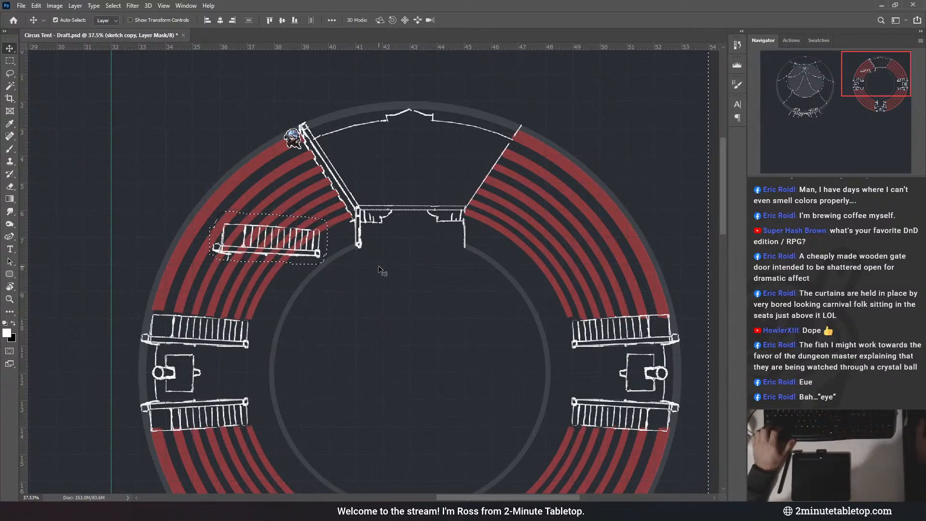
key(ctrl+d)
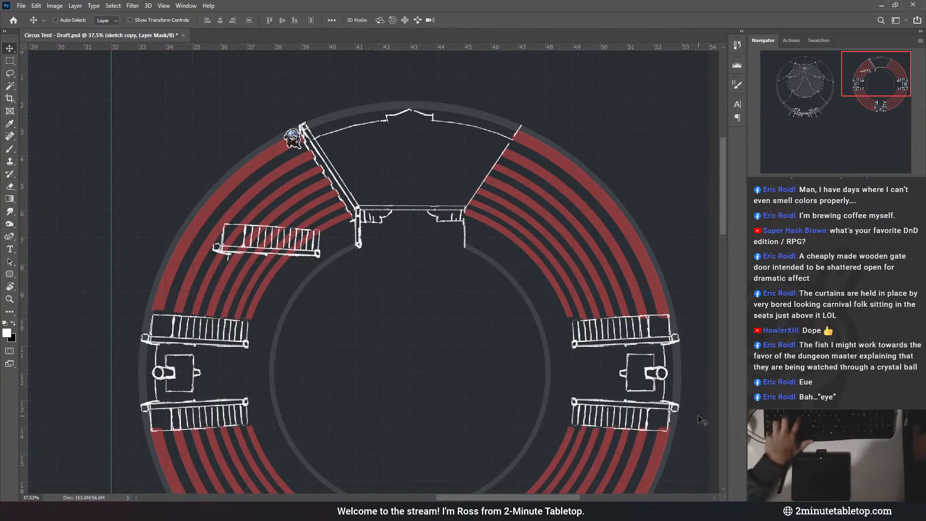
- Rotate the staircase 54.90°, fit it snugly along the stage's left wall, and apply the transform
key(ctrl+t)
drag(341, 196, 337, 228)
scroll(305, 130, up, 3)
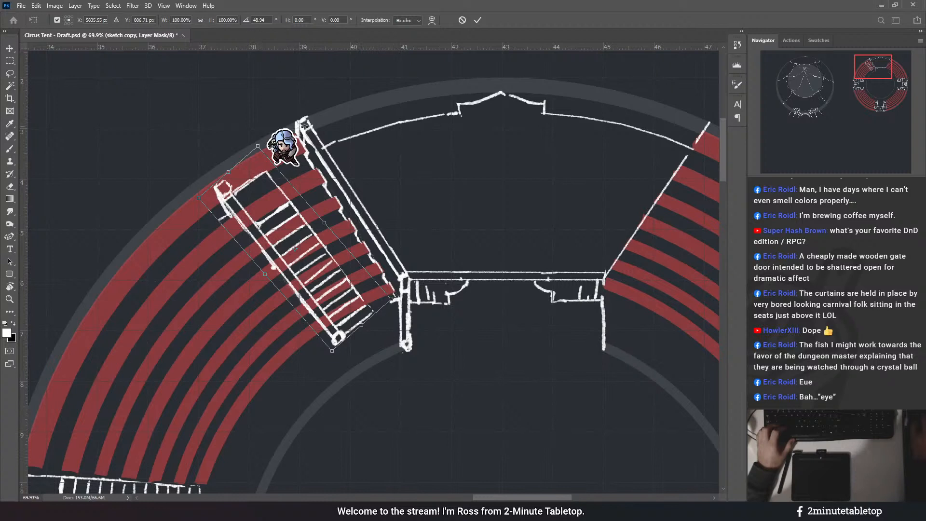
drag(318, 169, 325, 171)
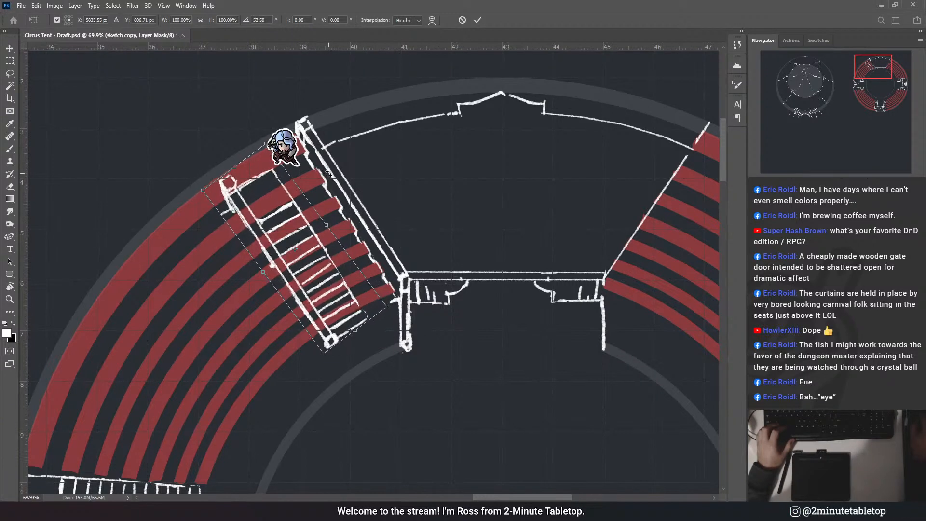
drag(296, 218, 349, 252)
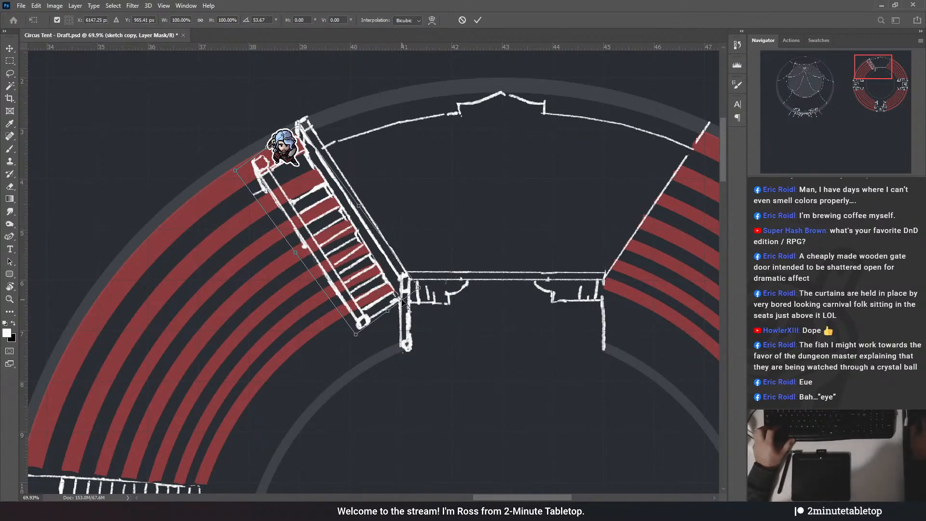
drag(413, 159, 412, 154)
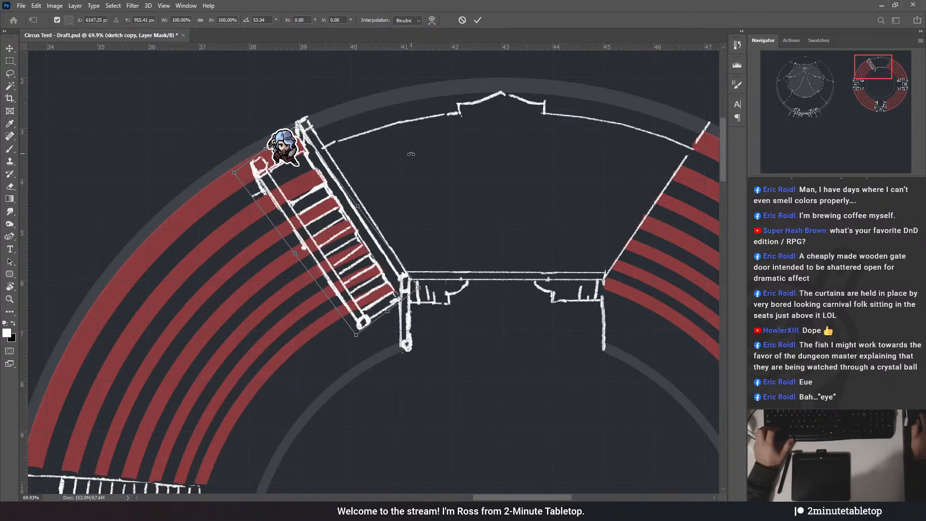
drag(384, 296, 367, 288)
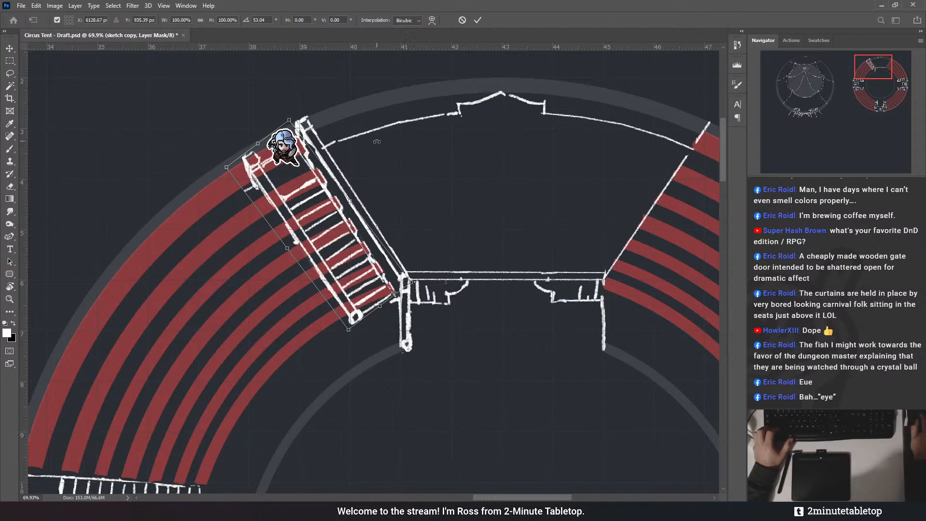
drag(383, 136, 387, 139)
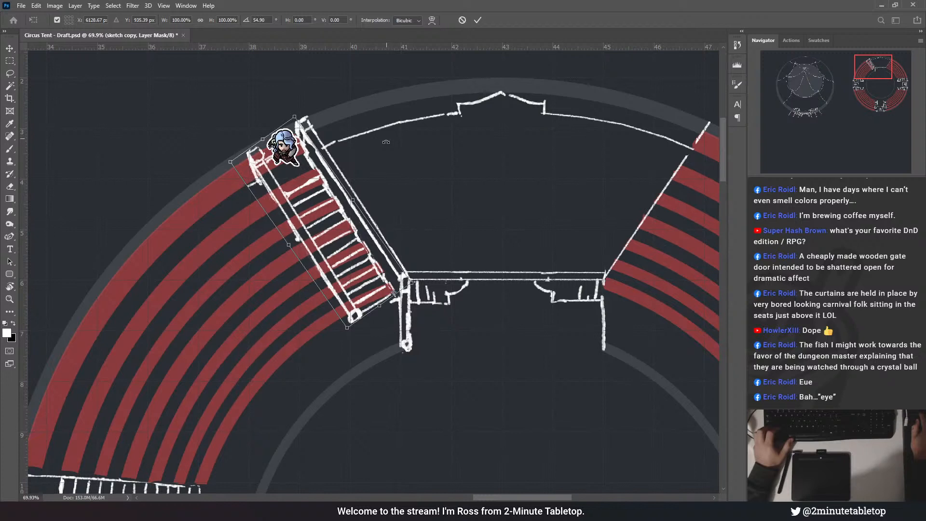
drag(355, 268, 353, 268)
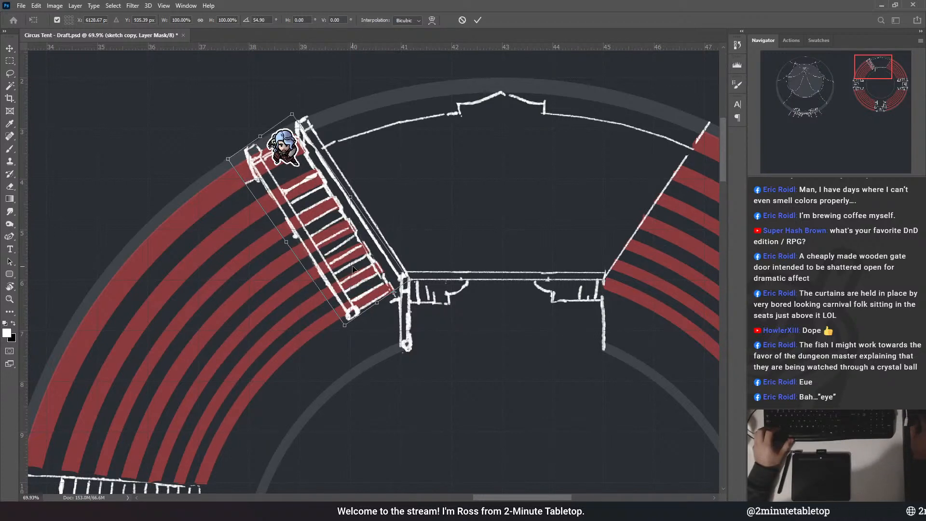
drag(354, 268, 352, 265)
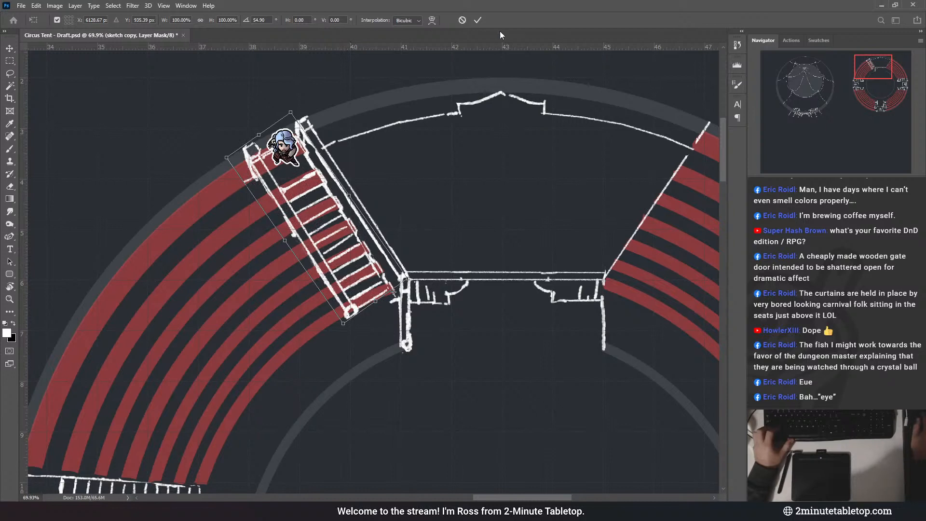
click(478, 20)
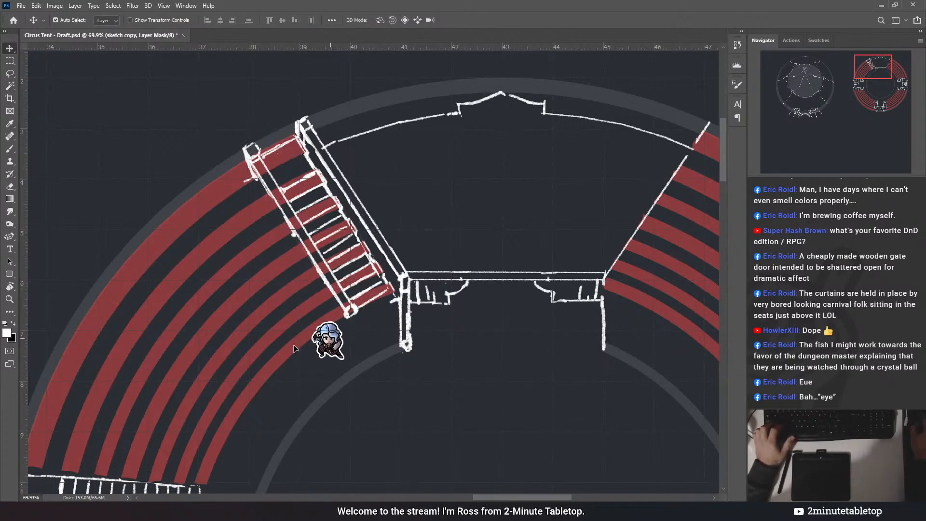
- Move the sample token to just below the foot of the new staircase, then nudge the staircase layer slightly upward
drag(330, 339, 324, 348)
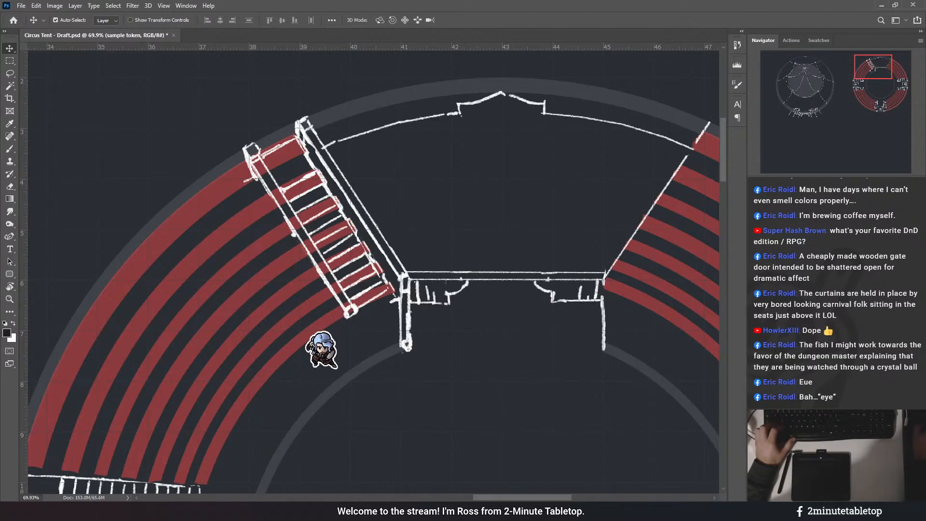
key(ctrl+t)
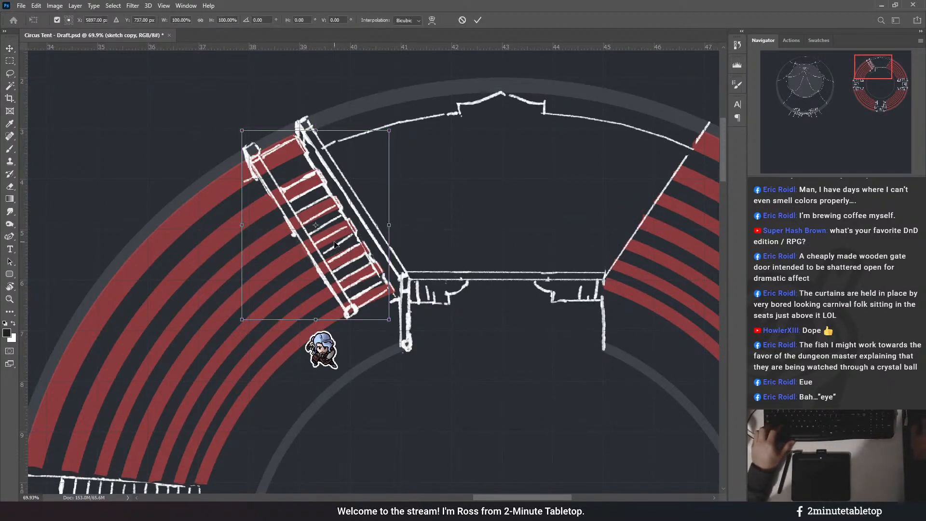
drag(335, 243, 334, 243)
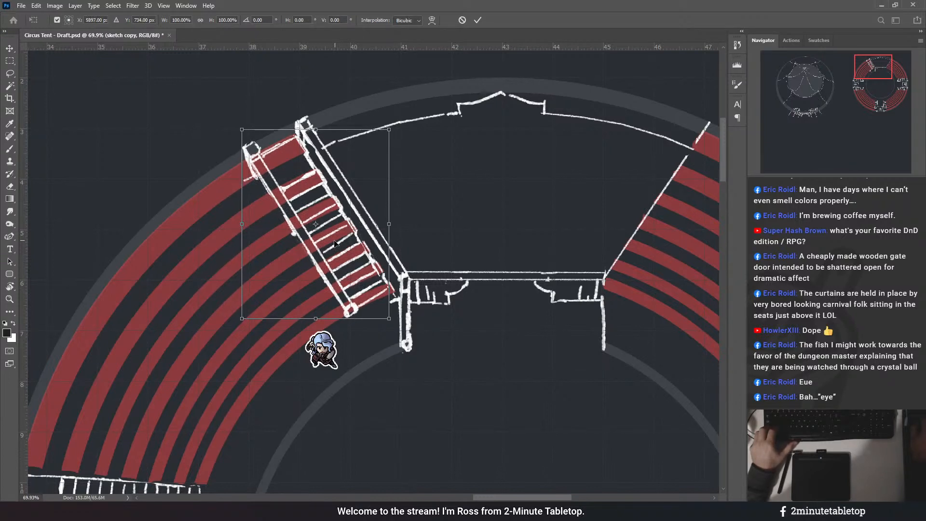
click(477, 21)
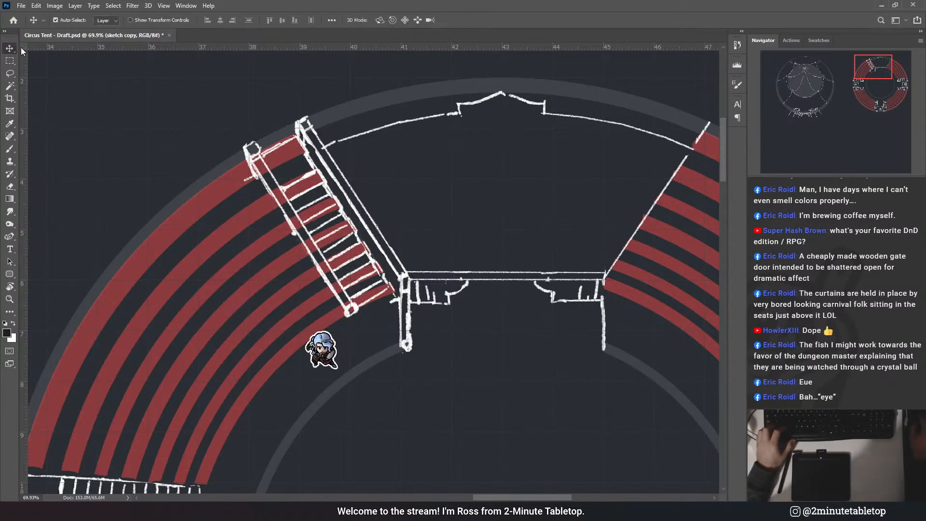
- Add a layer mask to the copied staircase layer and brush out the staircase's outer railing and its end posts
click(10, 149)
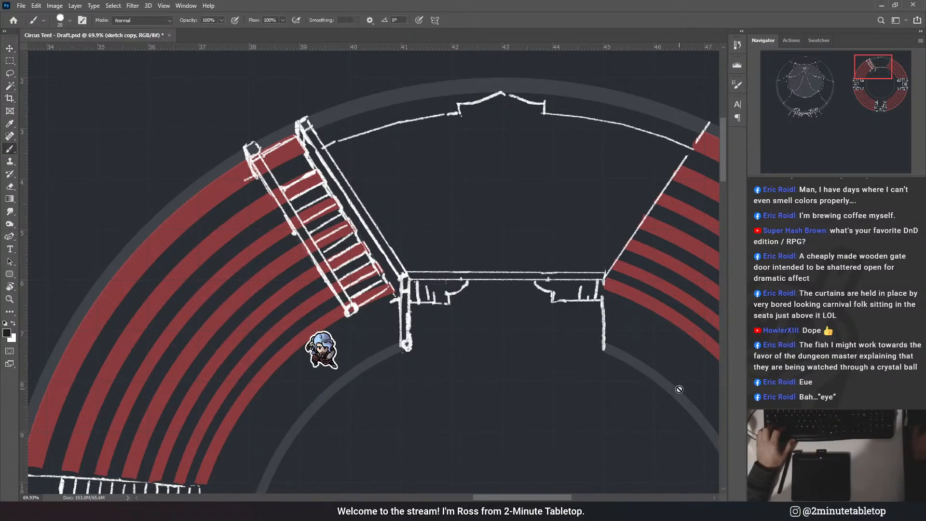
key(ctrl+z)
key(ctrl+shift+z)
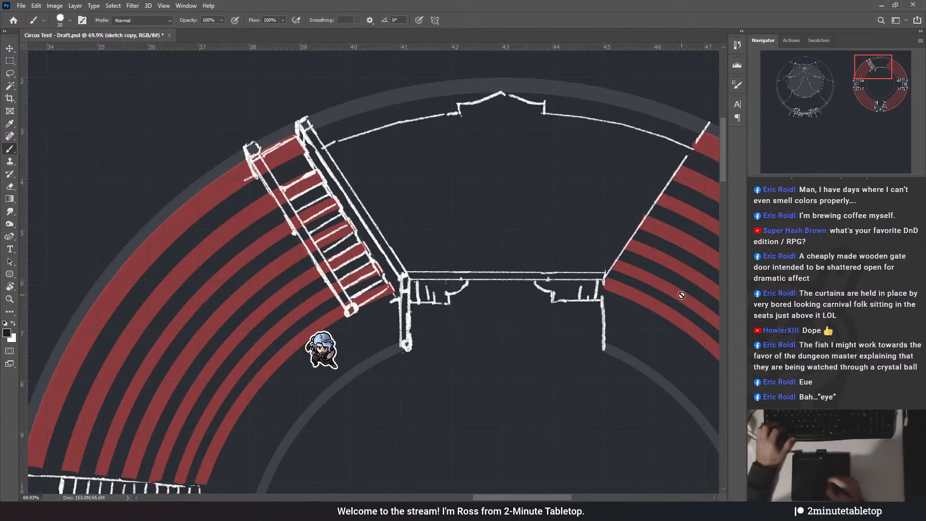
click(823, 497)
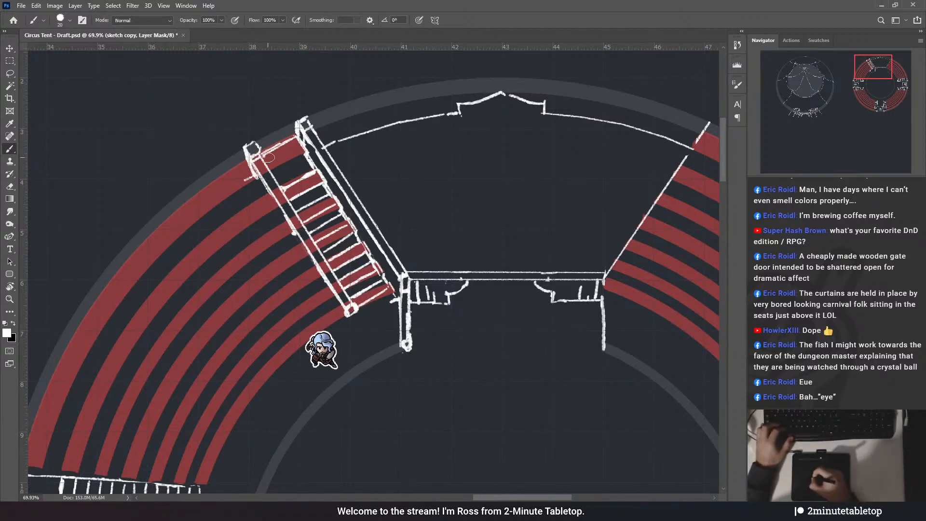
drag(254, 145, 256, 142)
key(ctrl+z)
key(ctrl+z)
key(ctrl+z)
key(ctrl+z)
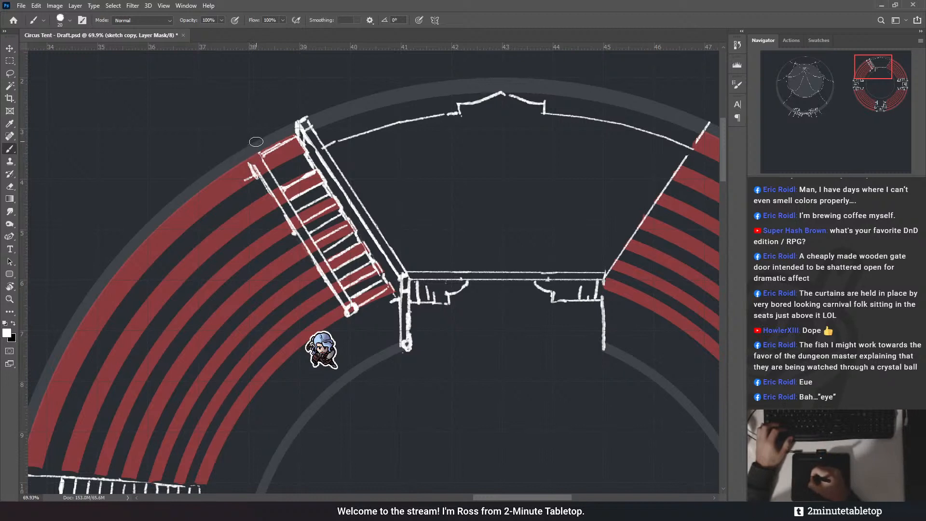
key(ctrl+z)
key(ctrl+z)
key(ctrl+z)
key(ctrl+z)
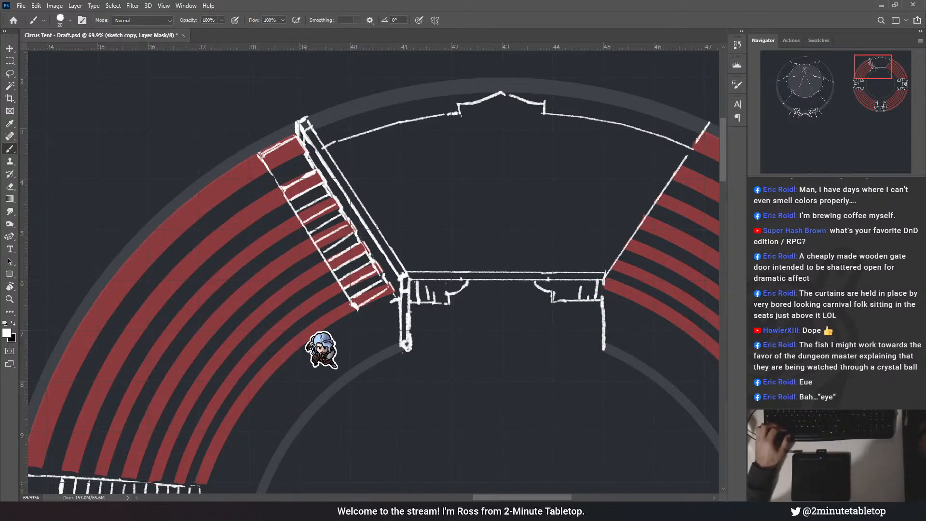
key(ctrl+z)
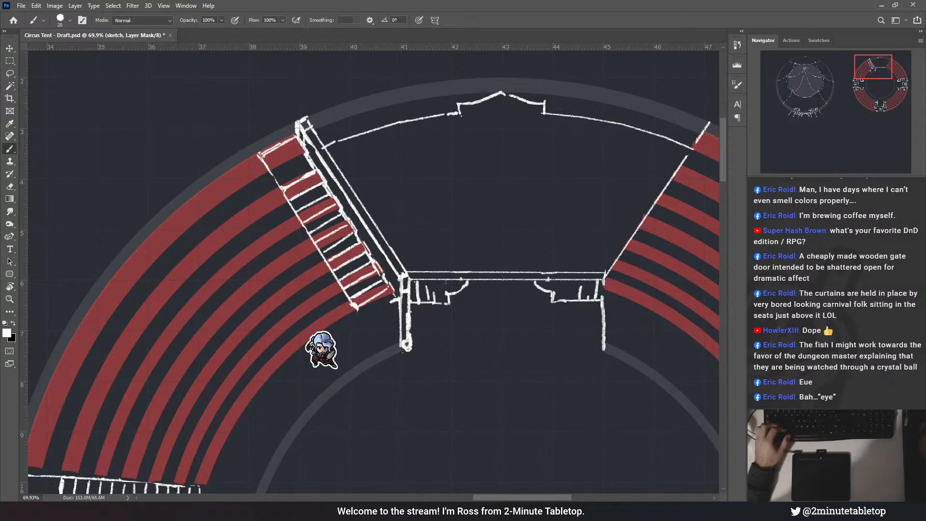
- Duplicate the jagged seat-edge line beside the stage wall onto the staircase's outer edge, deselect, and mask the stray mark at its foot
click(10, 74)
drag(370, 296, 392, 311)
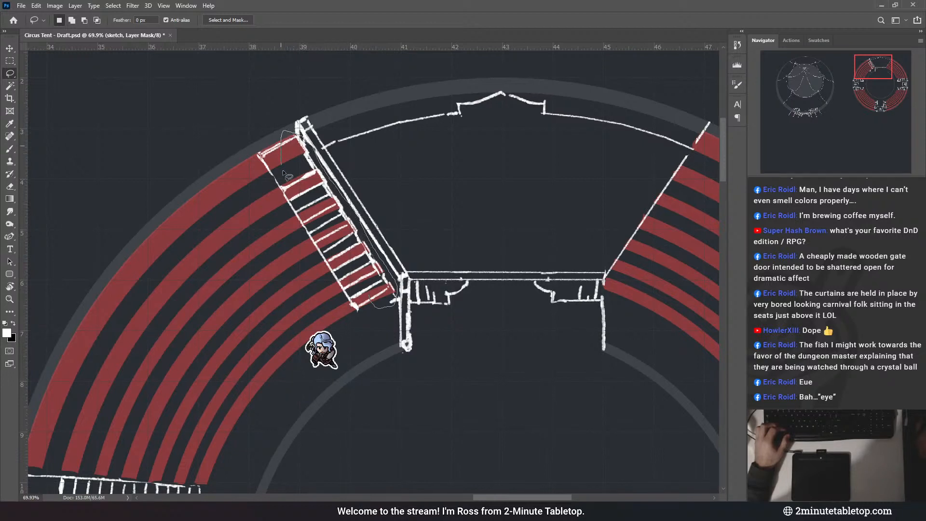
drag(283, 170, 386, 303)
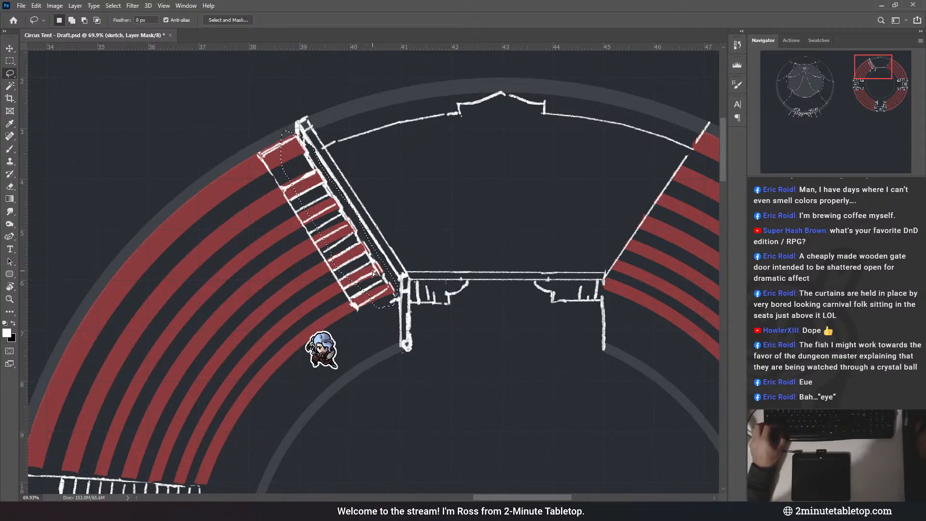
mouse_move(373, 272)
mouse_down()
mouse_move(325, 299)
mouse_move(342, 289)
mouse_move(331, 279)
mouse_move(337, 291)
mouse_up()
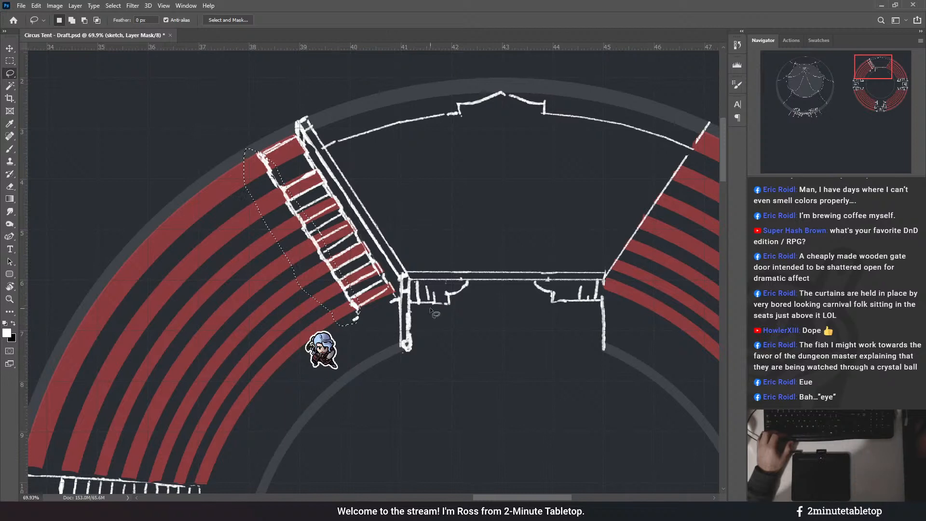
key(ctrl+d)
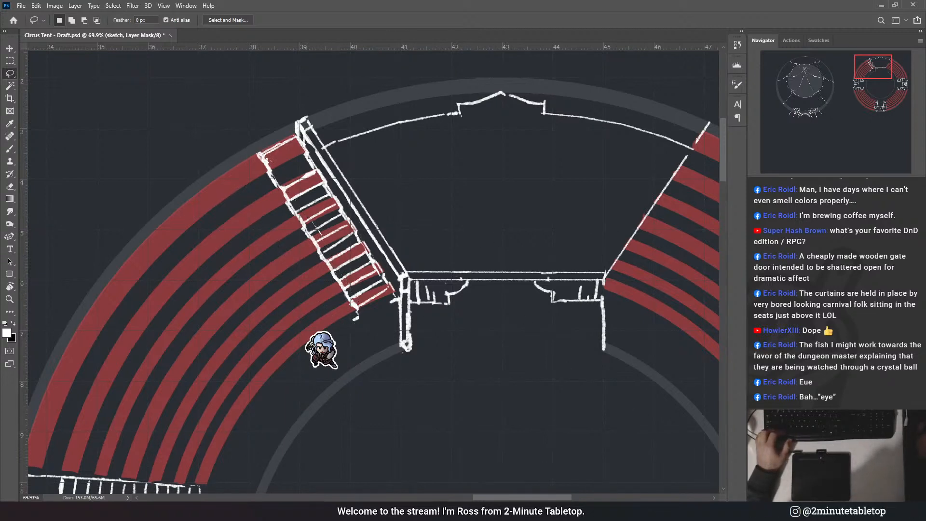
key(b)
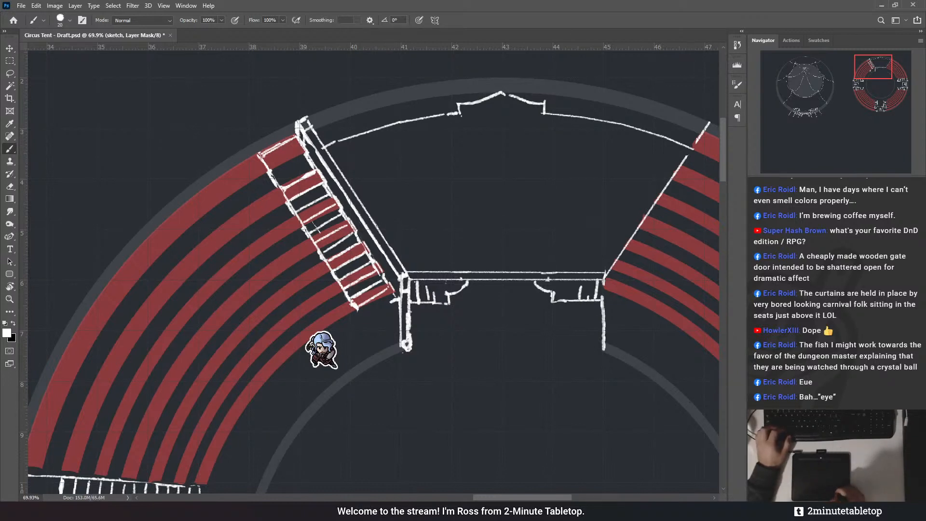
- Paint on the major form mask to hide the red seating beneath the whole staircase beside the stage
click(816, 449)
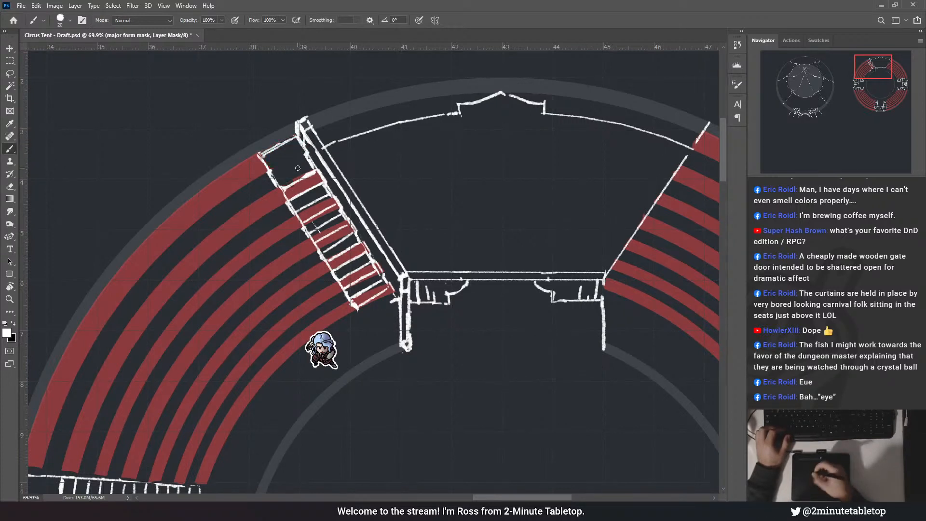
mouse_move(287, 173)
mouse_down()
mouse_move(294, 193)
mouse_move(320, 175)
mouse_move(289, 188)
mouse_up()
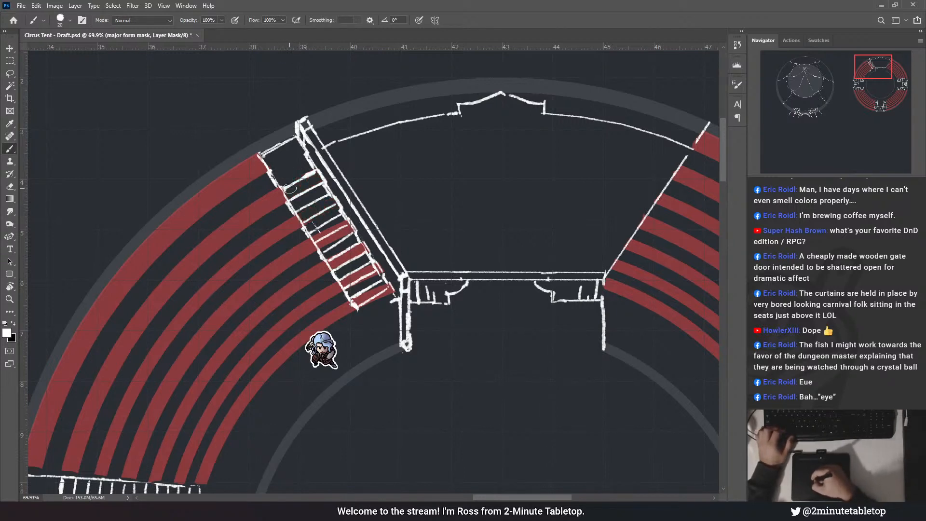
mouse_move(337, 223)
mouse_down()
mouse_move(363, 248)
mouse_move(332, 264)
mouse_up()
drag(363, 296, 369, 270)
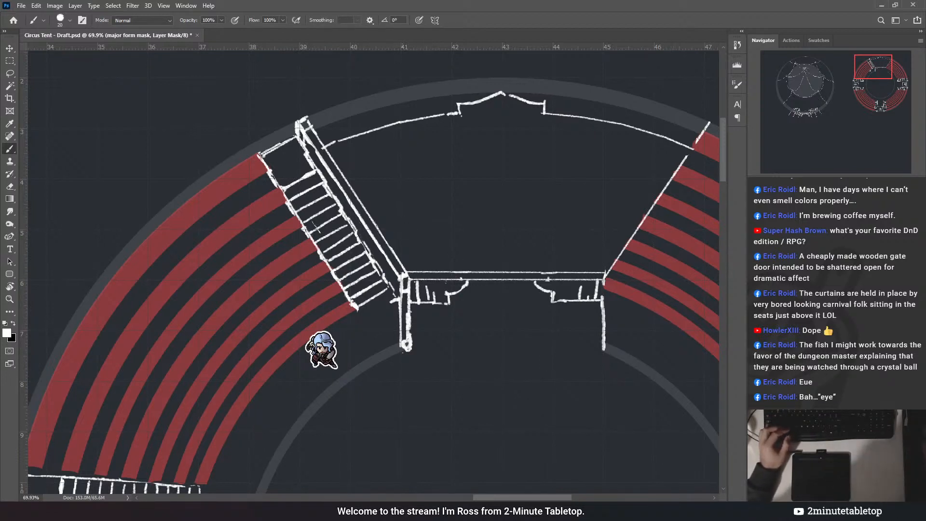
- Toggle the copied staircase to check the lines beneath it, and mask out the stray sketch lines under the steps and beside the railing
key(ctrl+comma)
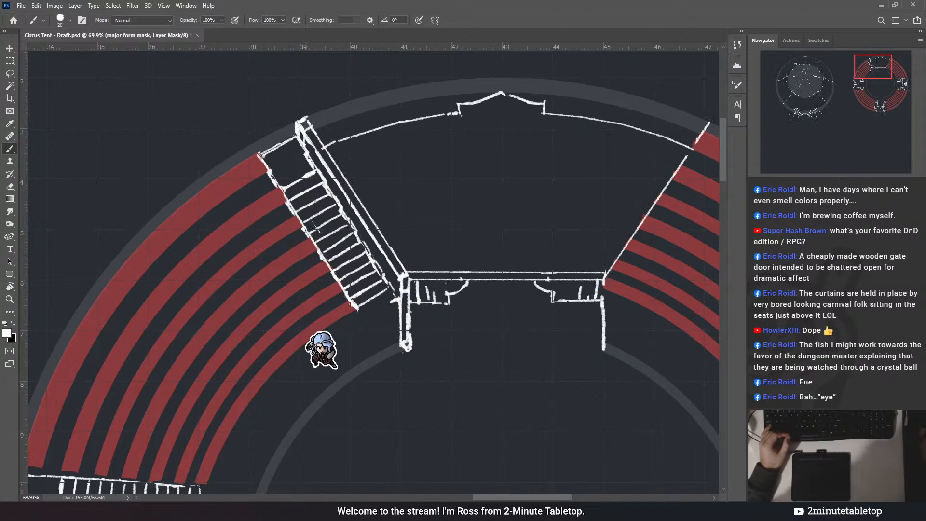
key(ctrl+z)
key(ctrl+shift+z)
key(ctrl+z)
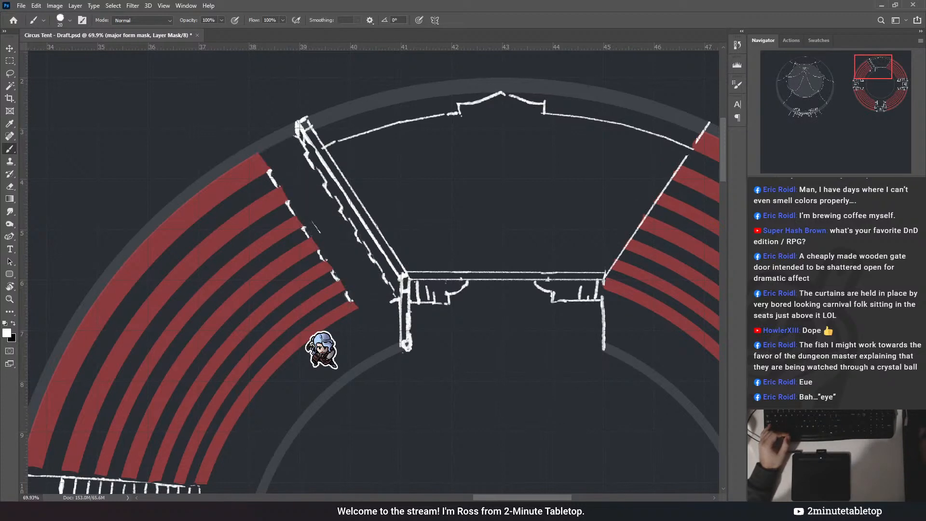
key(ctrl+z)
key(ctrl+shift+z)
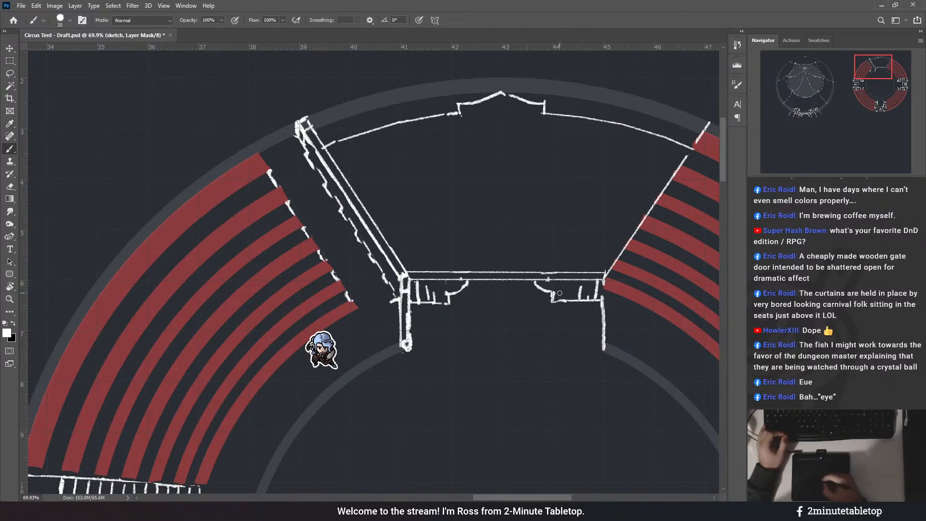
key(ctrl+z)
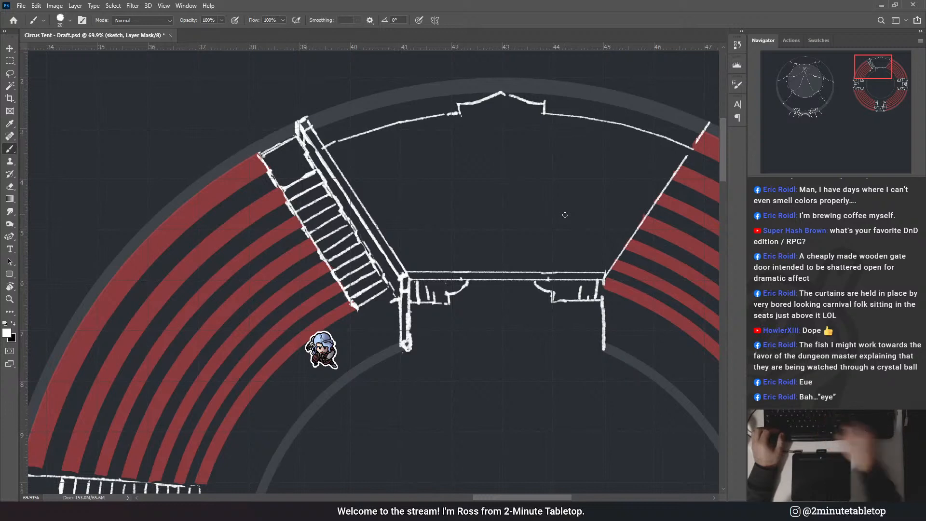
key(ctrl+shift+z)
key(ctrl+z)
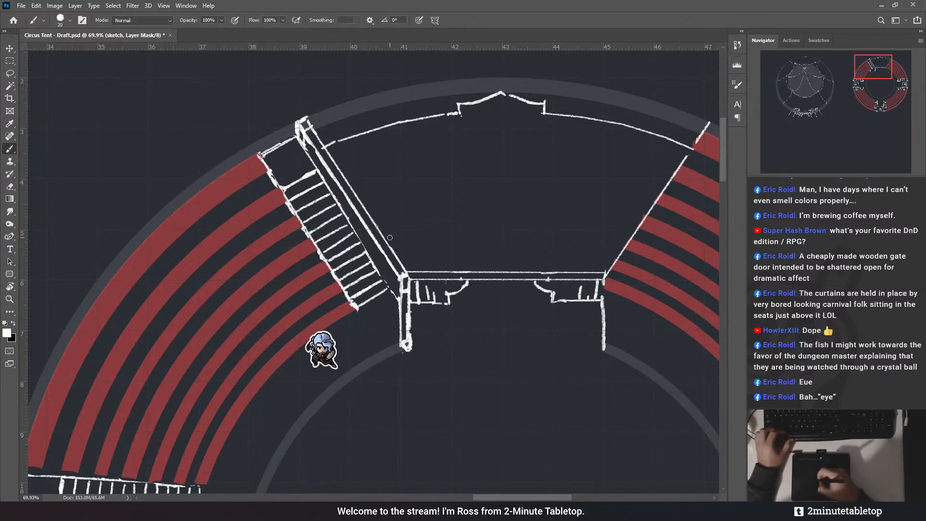
- Nudge the copied staircase slightly closer to the stage's left wall
scroll(316, 148, down, 6)
scroll(326, 147, down, 3)
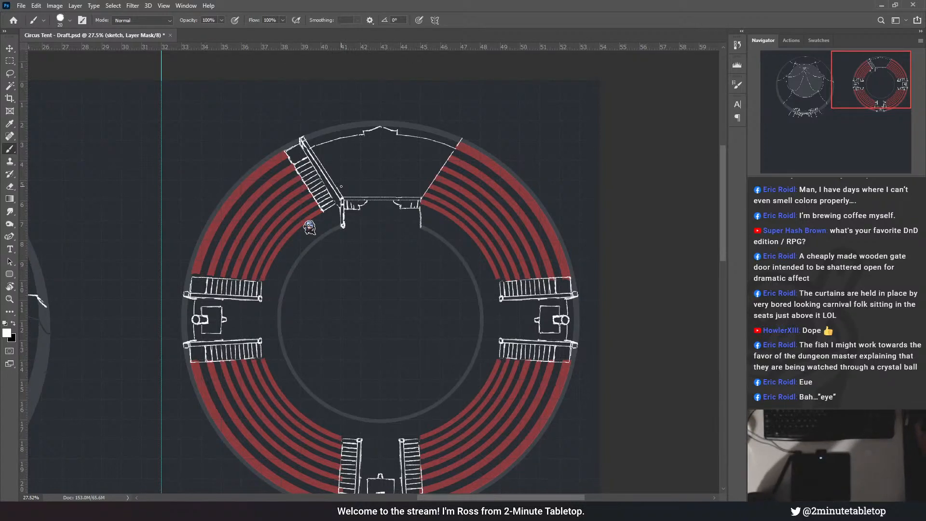
scroll(328, 164, up, 3)
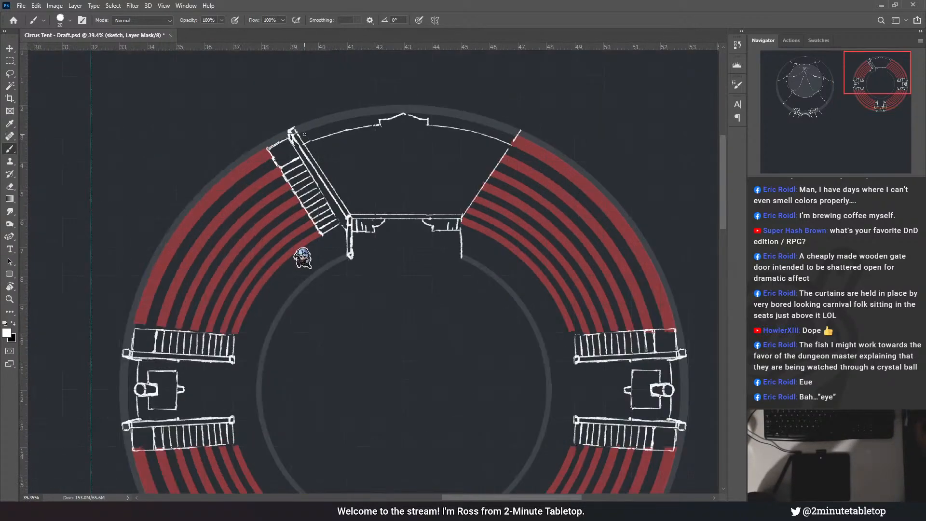
scroll(304, 134, up, 3)
click(10, 49)
scroll(314, 207, up, 2)
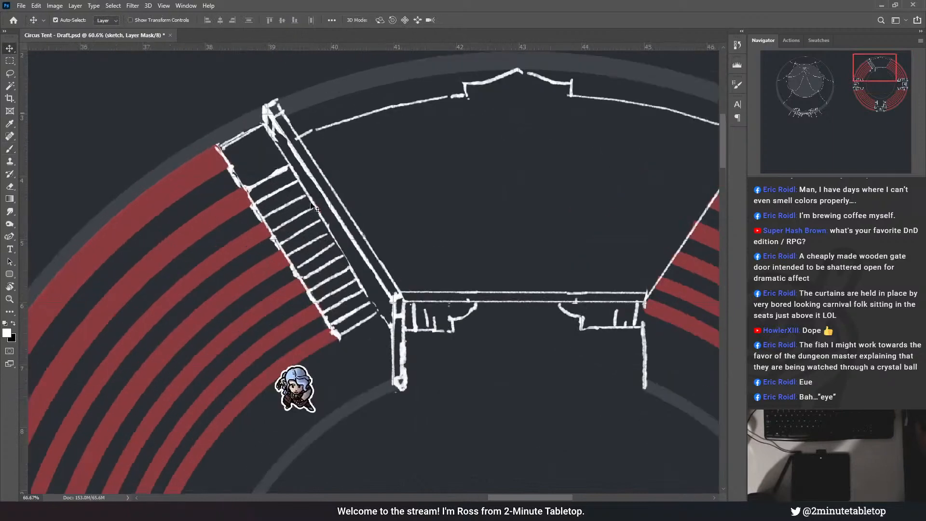
drag(306, 212, 303, 212)
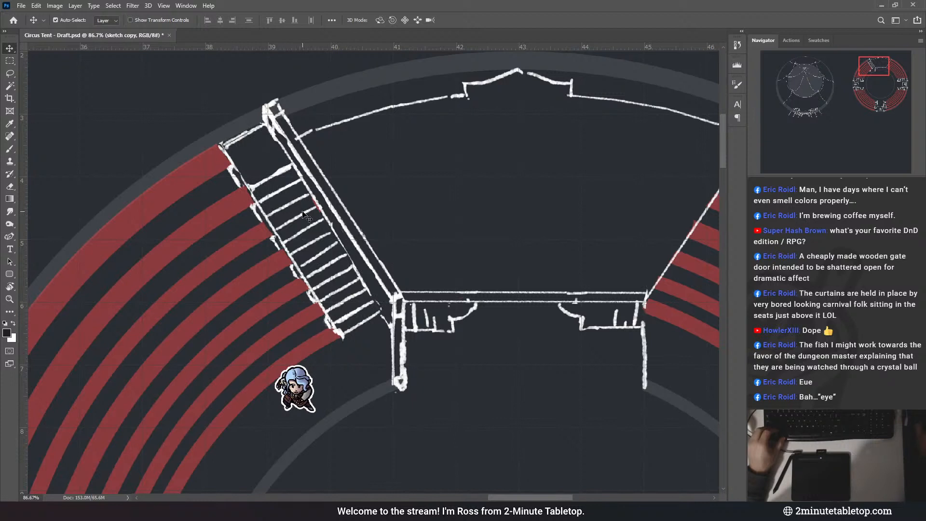
- Lasso the jagged seat-edge line on the sketch layer and shift only that line slightly inward against the staircase's outer edge
click(443, 168)
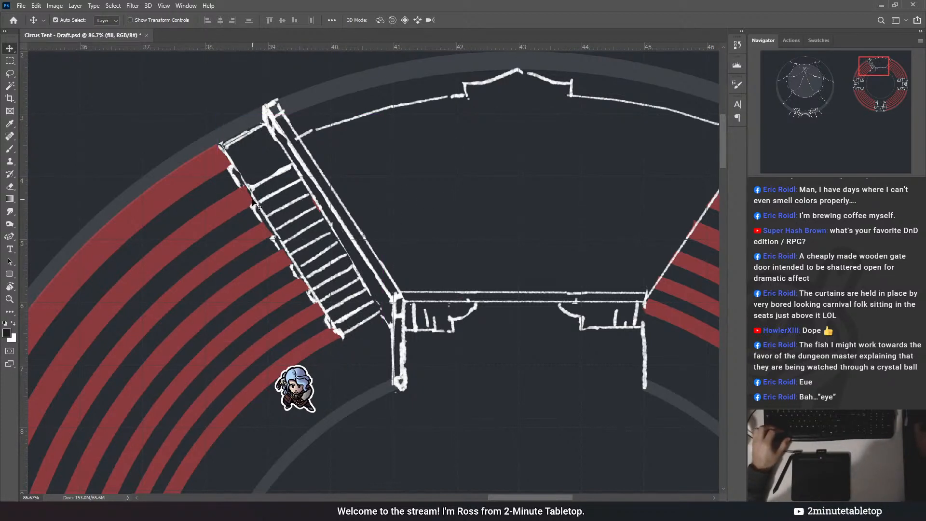
scroll(323, 196, down, 3)
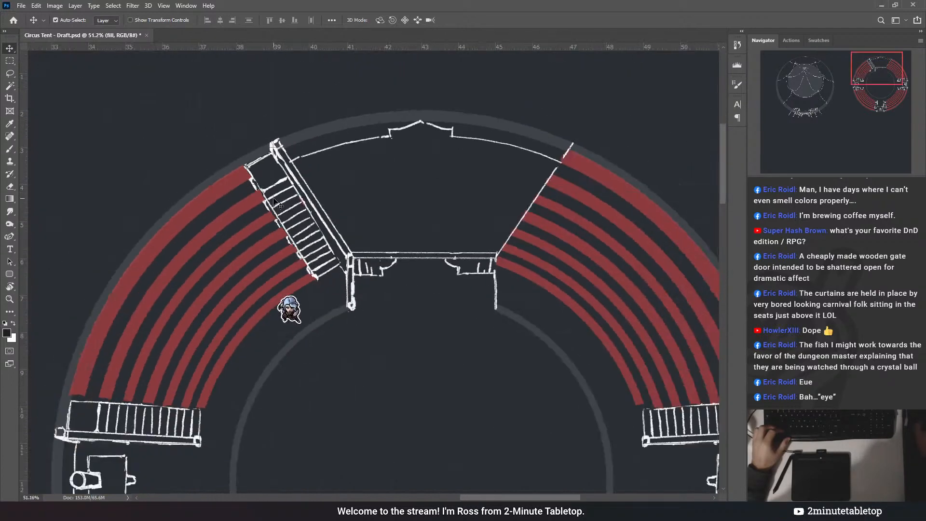
scroll(273, 200, up, 1)
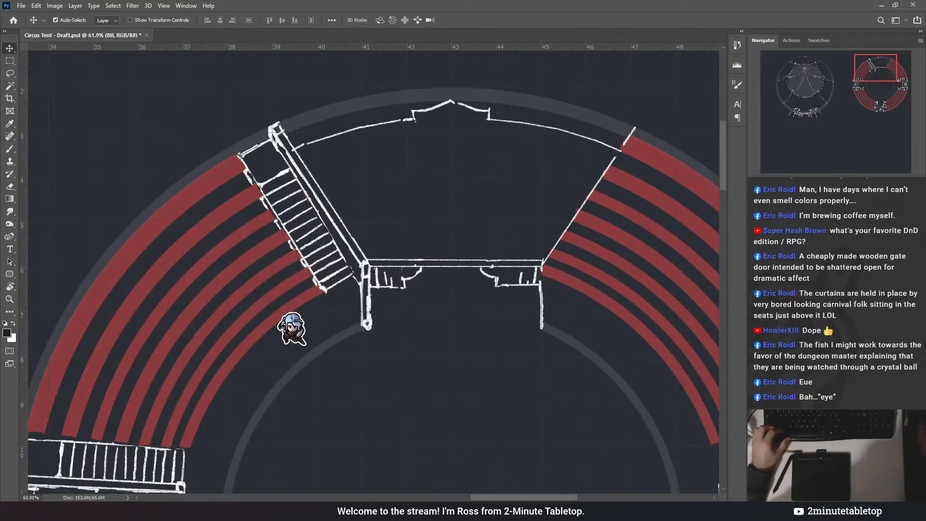
click(11, 74)
scroll(263, 314, up, 2)
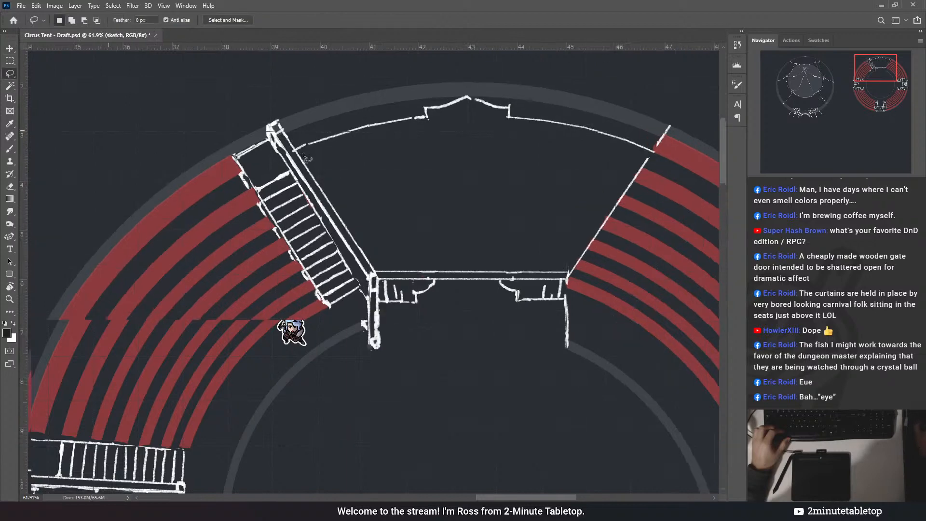
mouse_move(349, 365)
mouse_down()
mouse_move(347, 323)
mouse_move(264, 184)
mouse_move(221, 158)
mouse_up()
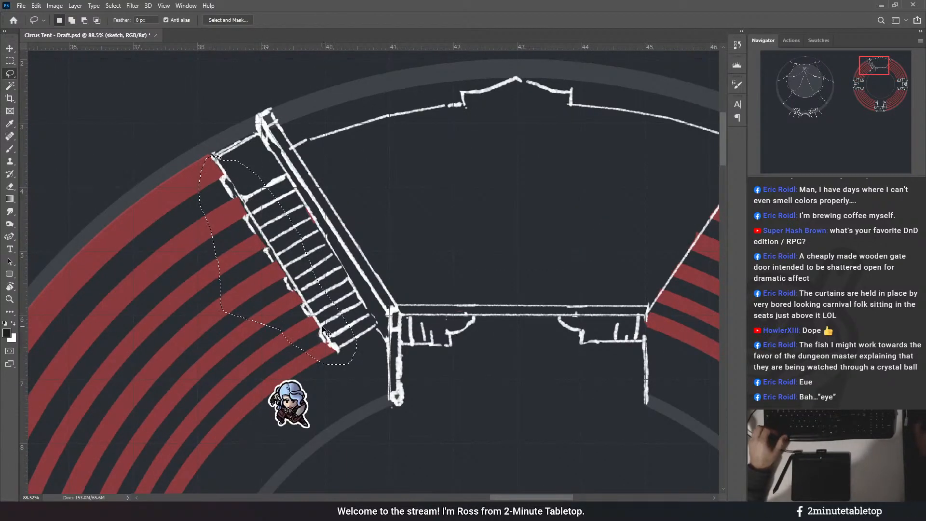
drag(322, 326, 325, 325)
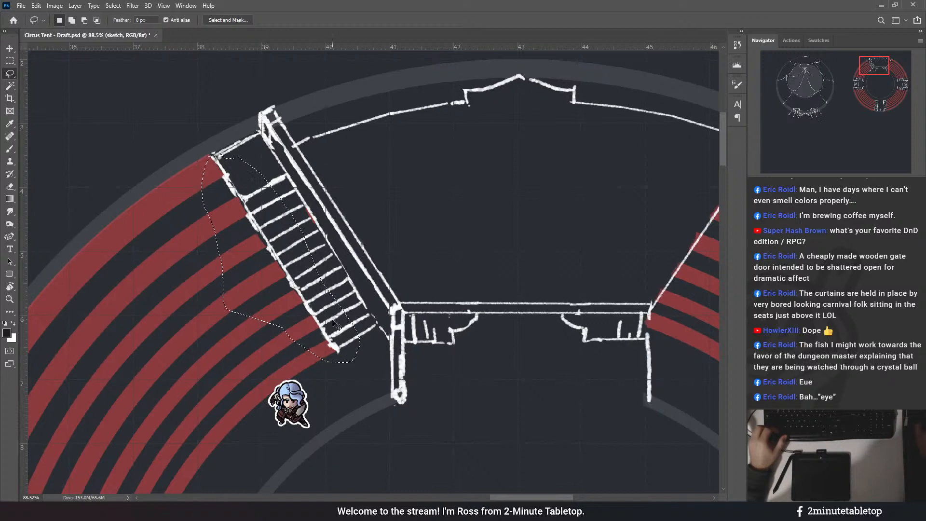
key(ctrl+z)
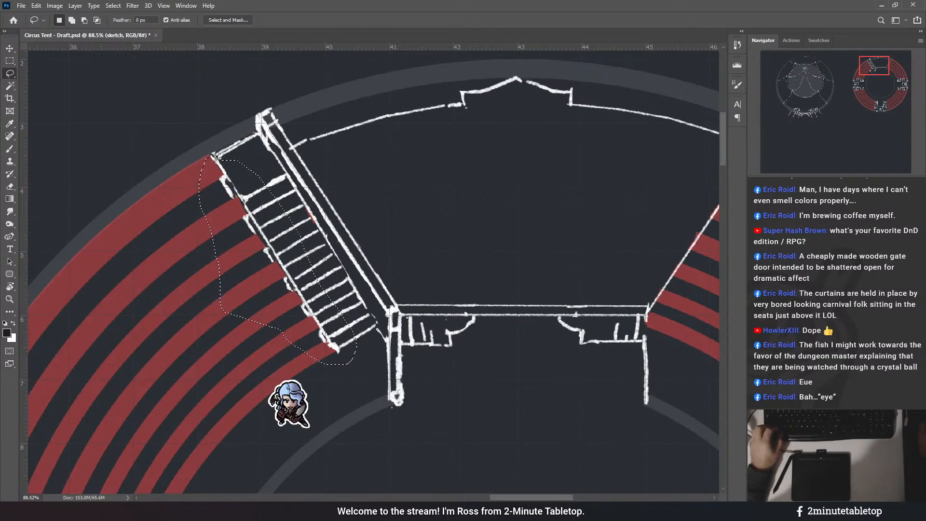
click(796, 308)
drag(323, 319, 323, 317)
key(ctrl+z)
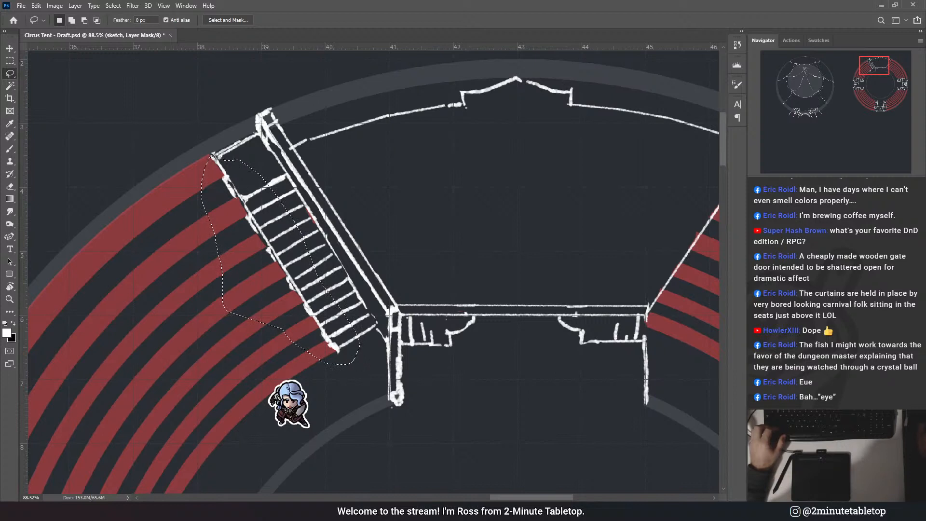
- Deselect and brush out the straight outer edge line on the copied staircase's layer mask, keeping the jagged seat-edge line
click(805, 338)
key(ctrl+d)
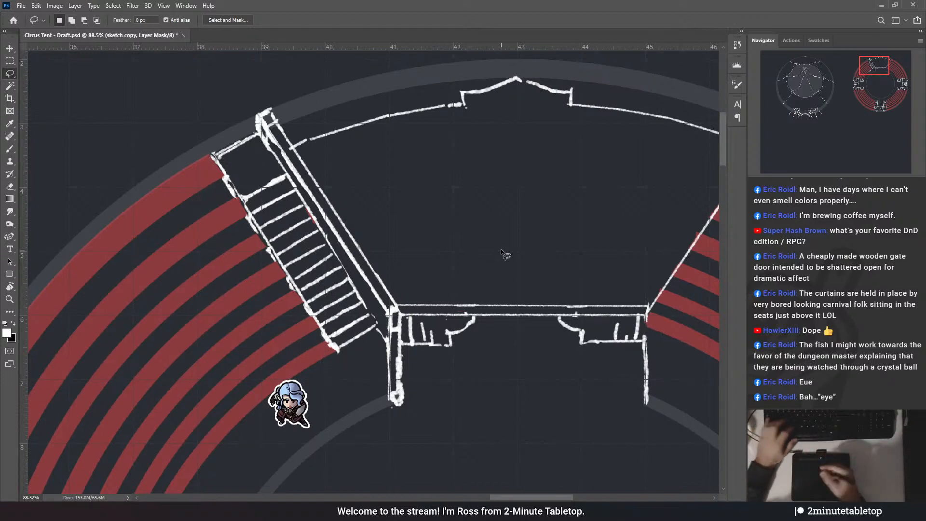
key(b)
key(x)
key(x)
key(x)
key(x)
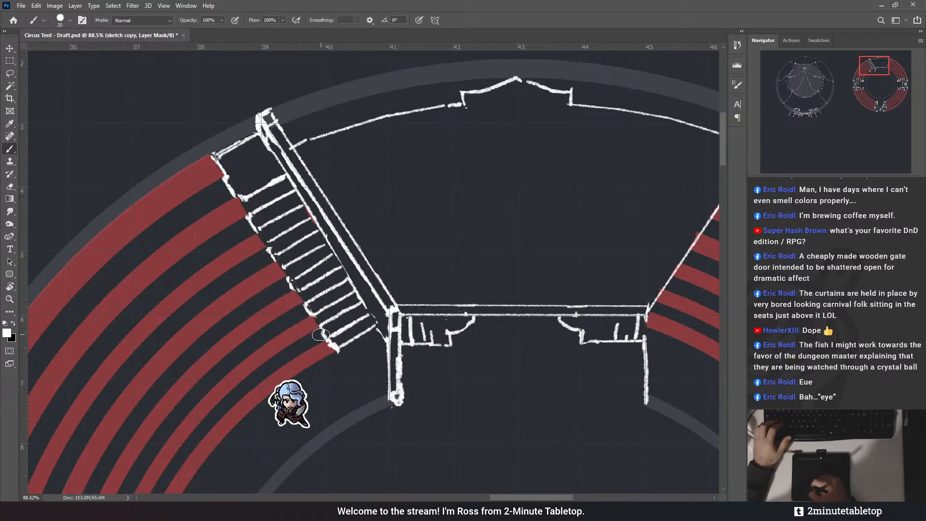
drag(369, 133, 221, 153)
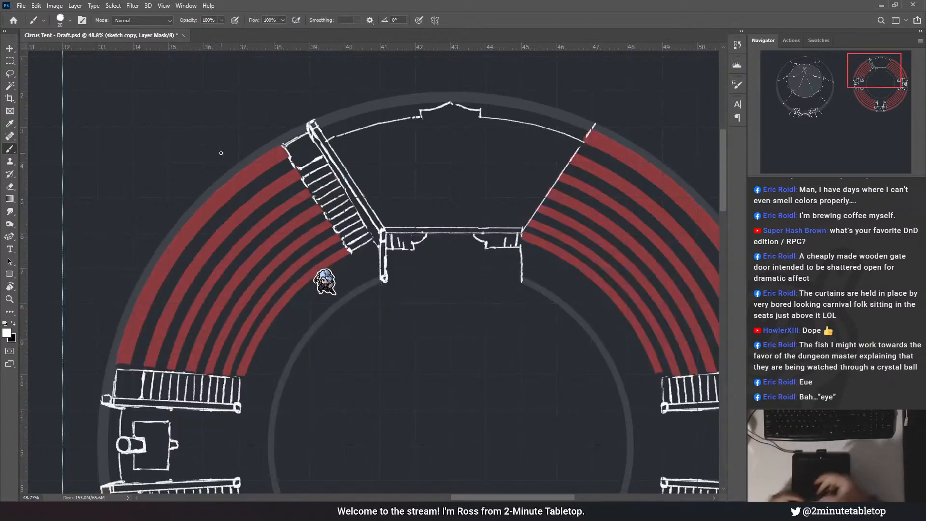
scroll(271, 149, down, 6)
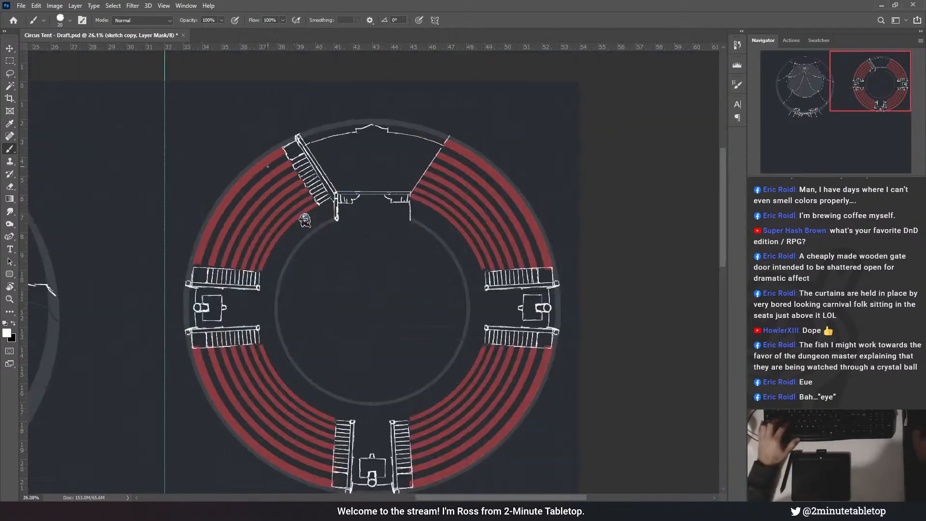
- Examine how the staircase along the stage's left wall fits the railing, seat rows and the ring's other staircases
scroll(256, 157, up, 7)
scroll(256, 157, down, 3)
scroll(294, 148, up, 3)
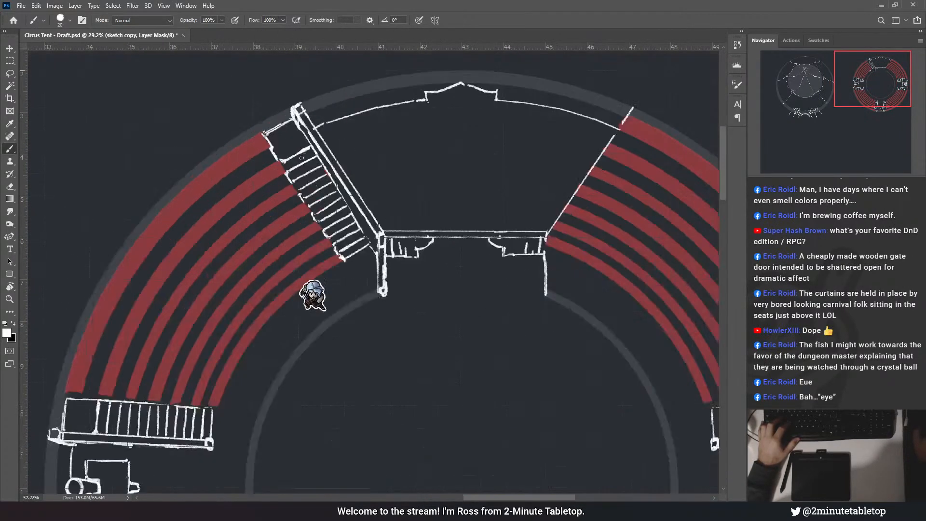
scroll(295, 148, up, 4)
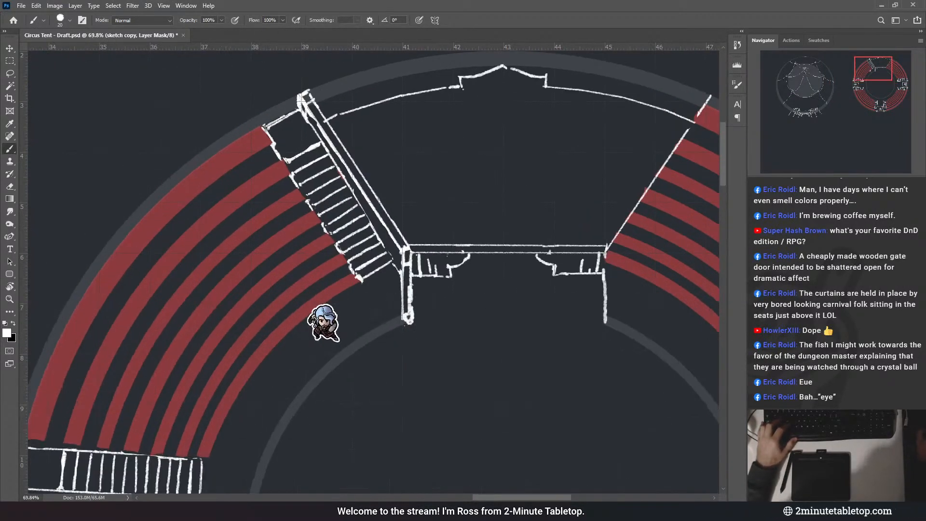
key(alt+bracketleft)
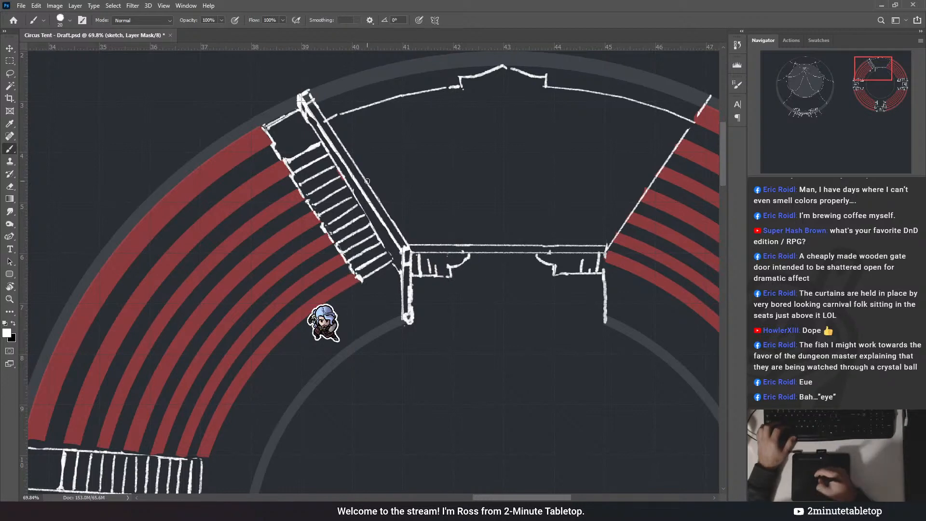
scroll(311, 149, down, 4)
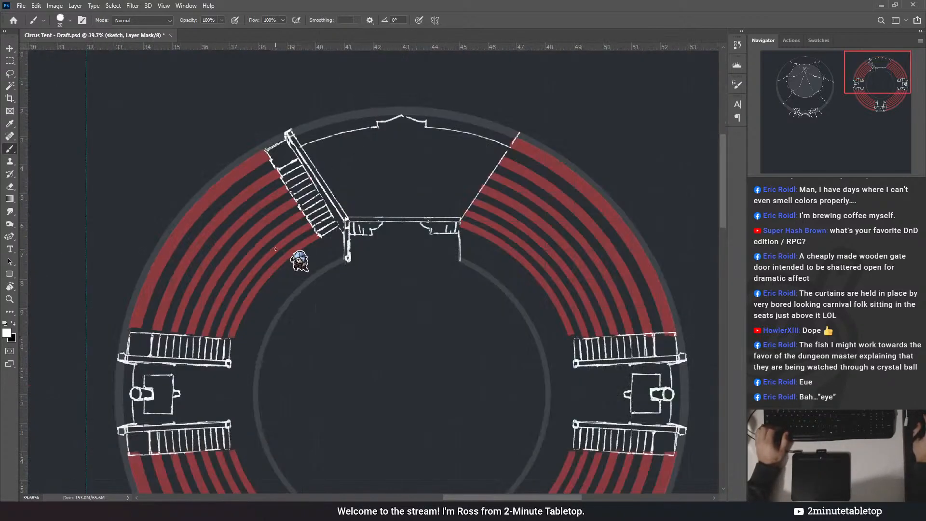
scroll(294, 164, up, 3)
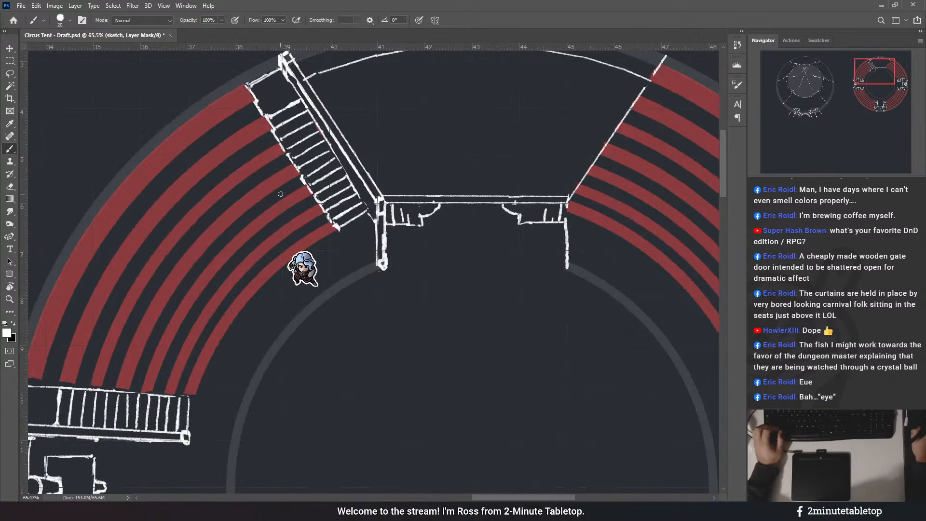
scroll(335, 163, down, 3)
scroll(409, 245, up, 3)
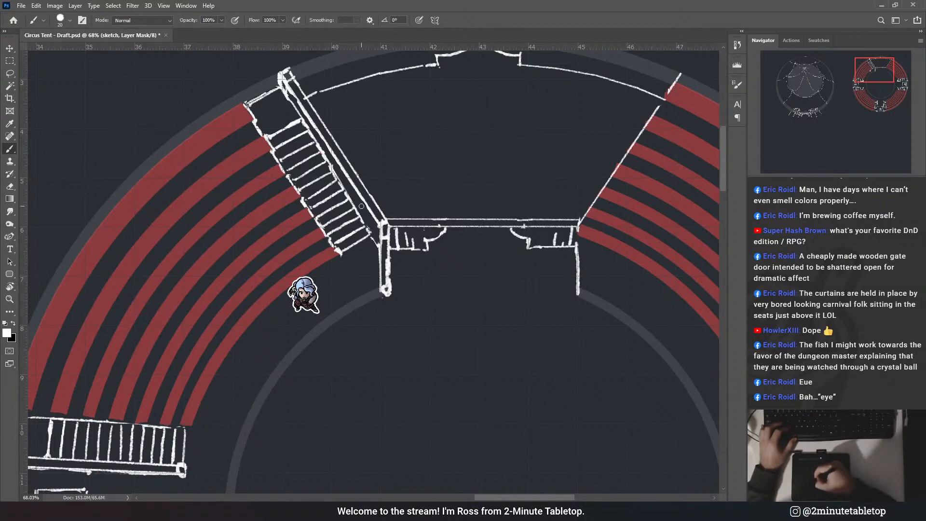
scroll(248, 206, down, 4)
scroll(384, 116, down, 3)
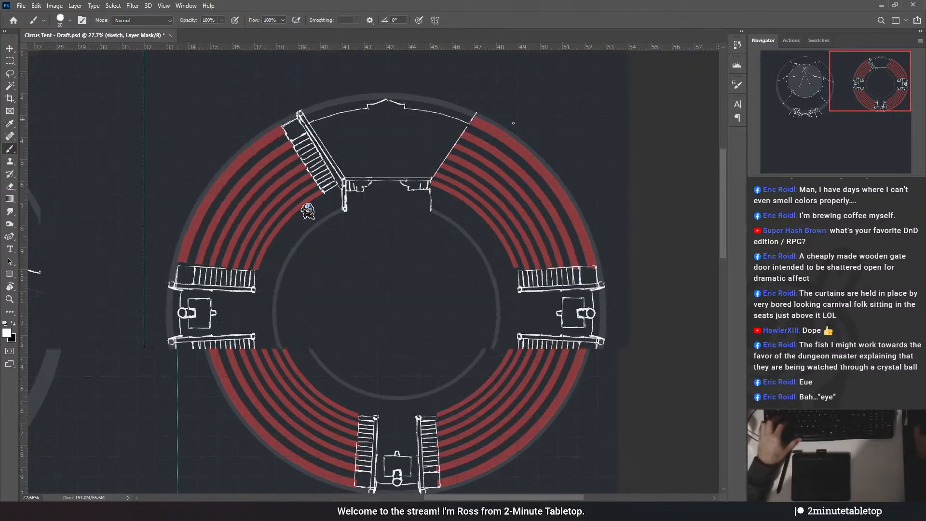
scroll(388, 162, up, 3)
scroll(558, 251, down, 2)
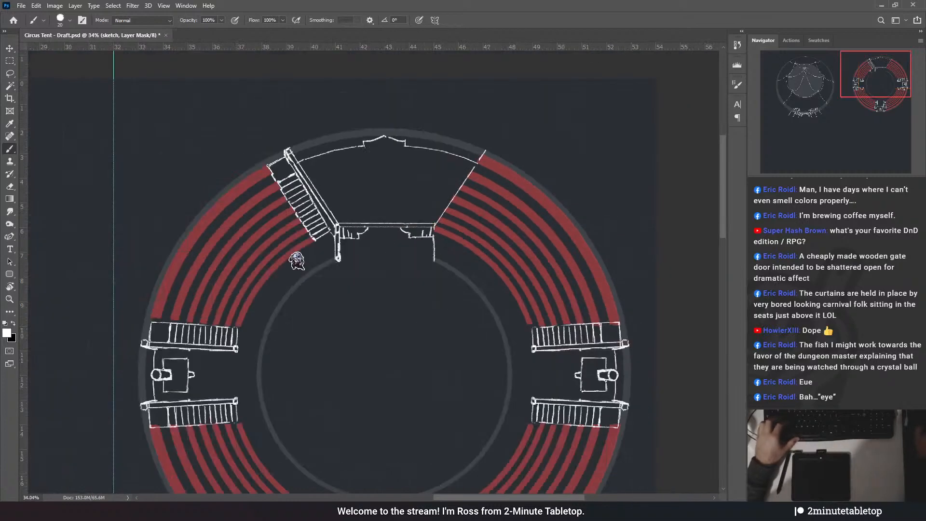
scroll(352, 195, up, 1)
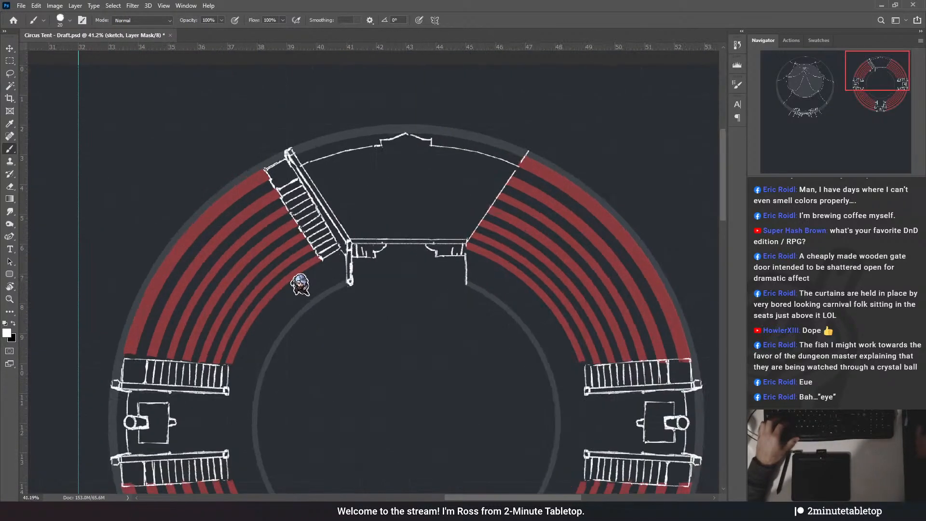
scroll(349, 280, up, 3)
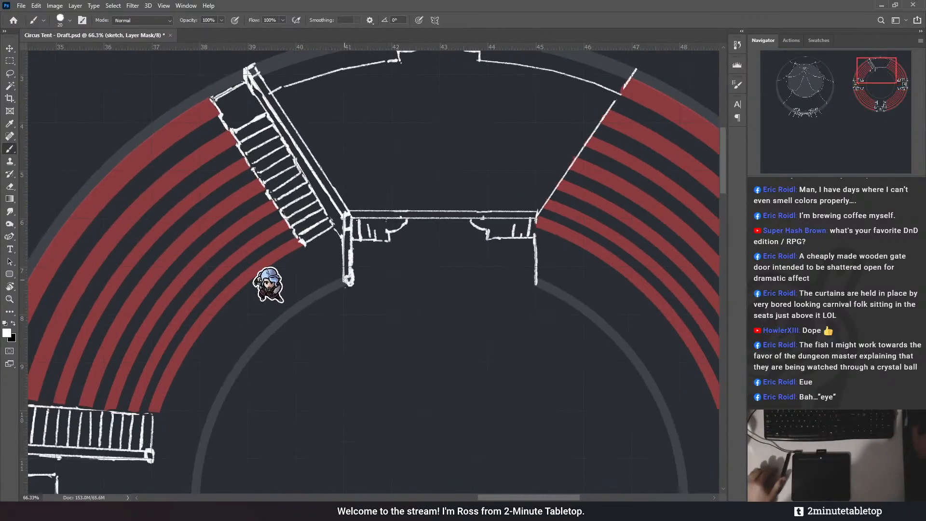
scroll(381, 321, down, 2)
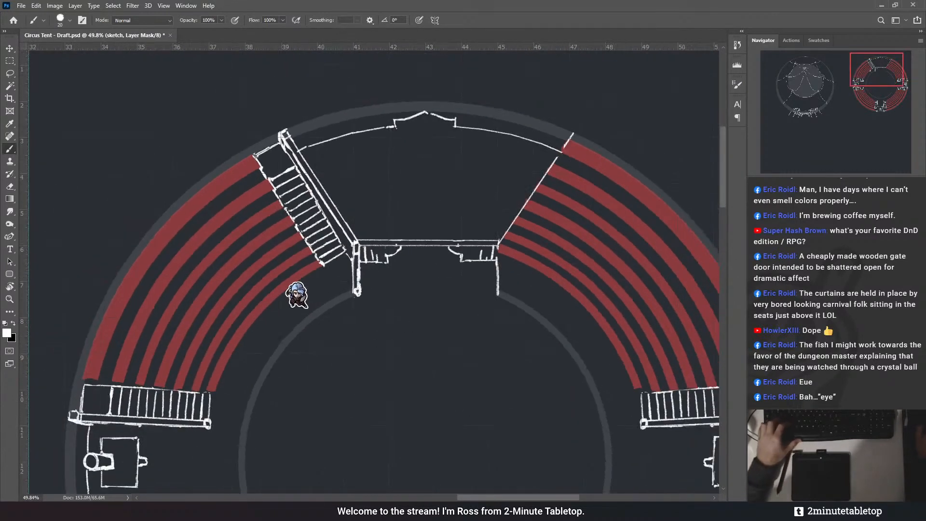
- Step back and forward through the last edits to compare them, and save the document
key(ctrl+z)
key(ctrl+z)
key(ctrl+shift+z)
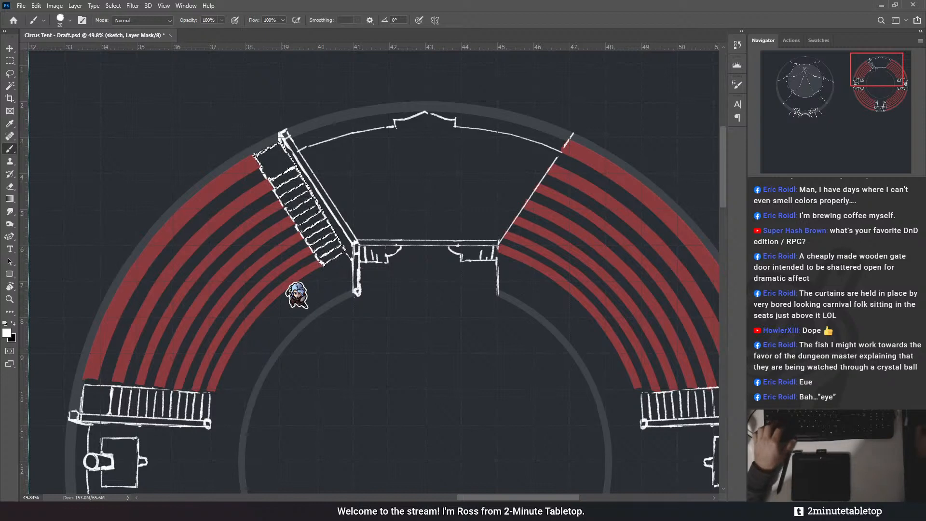
key(x)
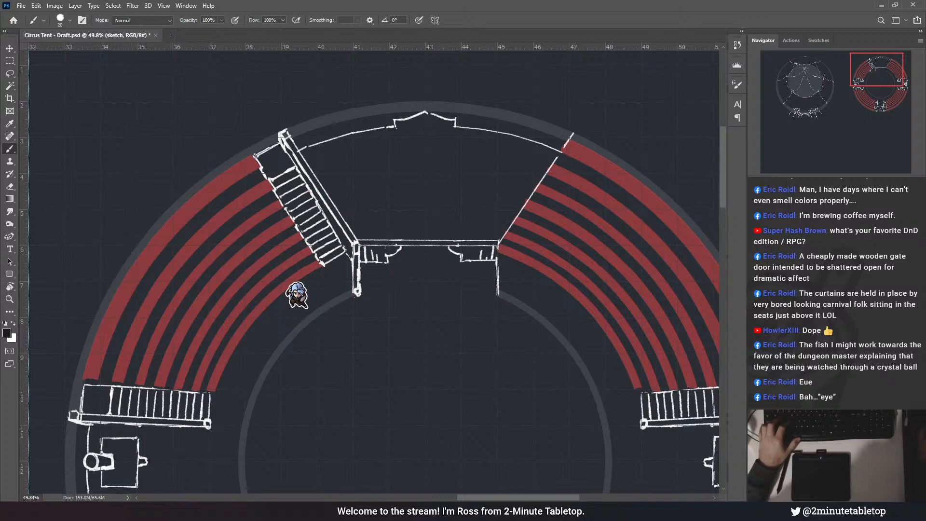
key(ctrl+s)
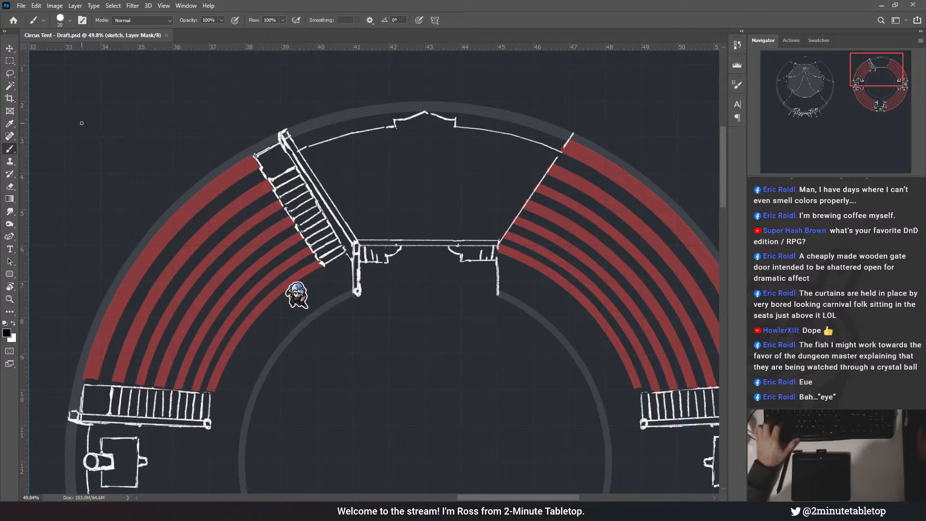
- Marquee-select the stage's left half with its staircase on the sketch layer, and place a horizontally flipped copy over the right half
key(m)
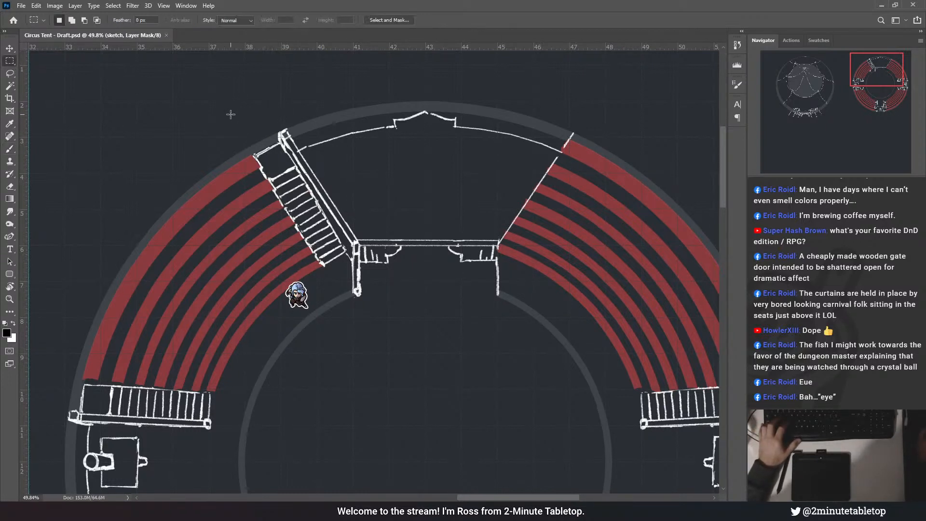
drag(208, 102, 424, 318)
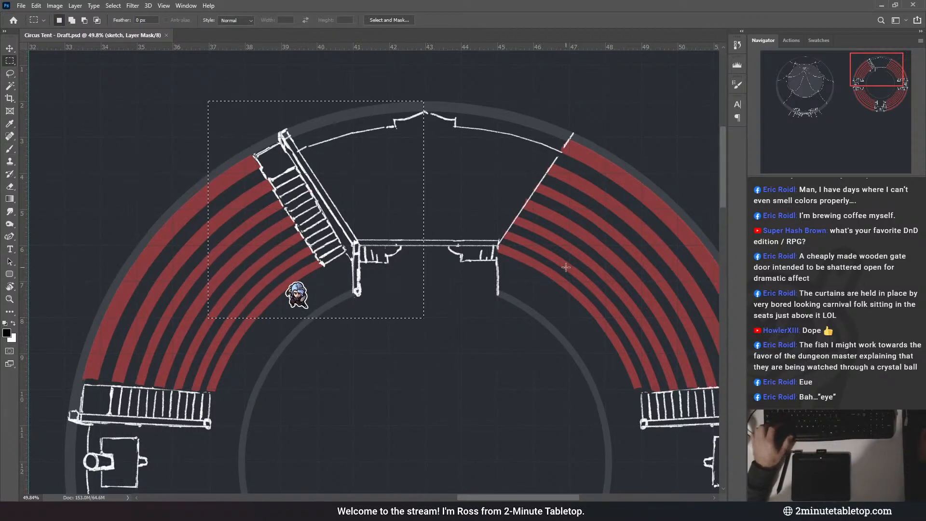
key(ctrl+d)
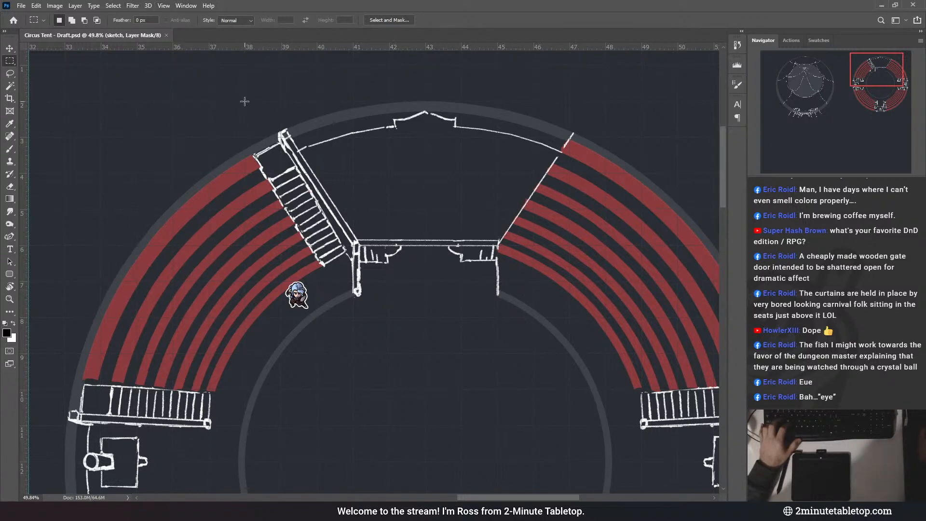
drag(245, 102, 425, 318)
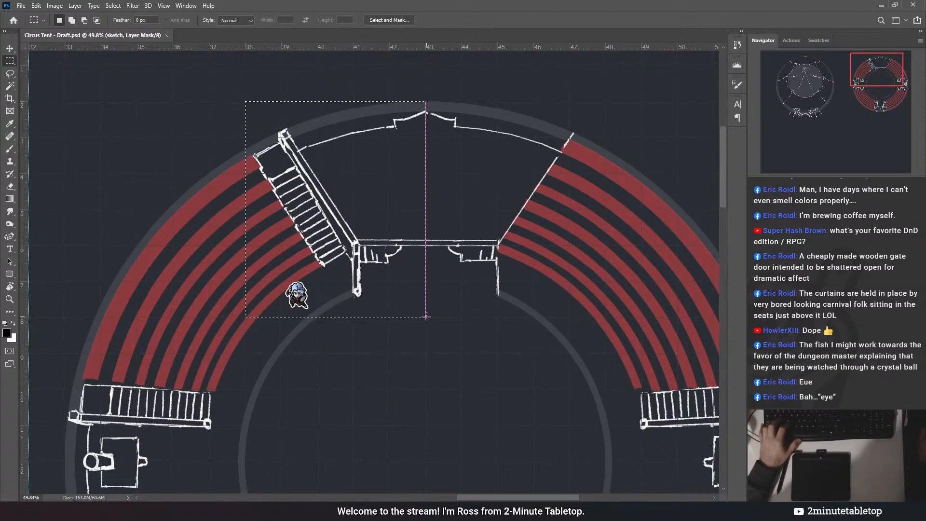
drag(394, 264, 546, 265)
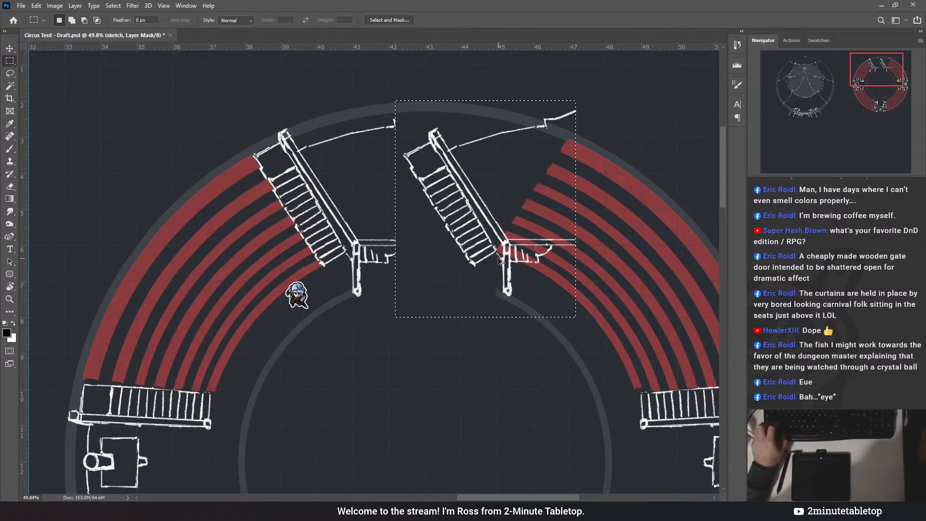
key(ctrl+t)
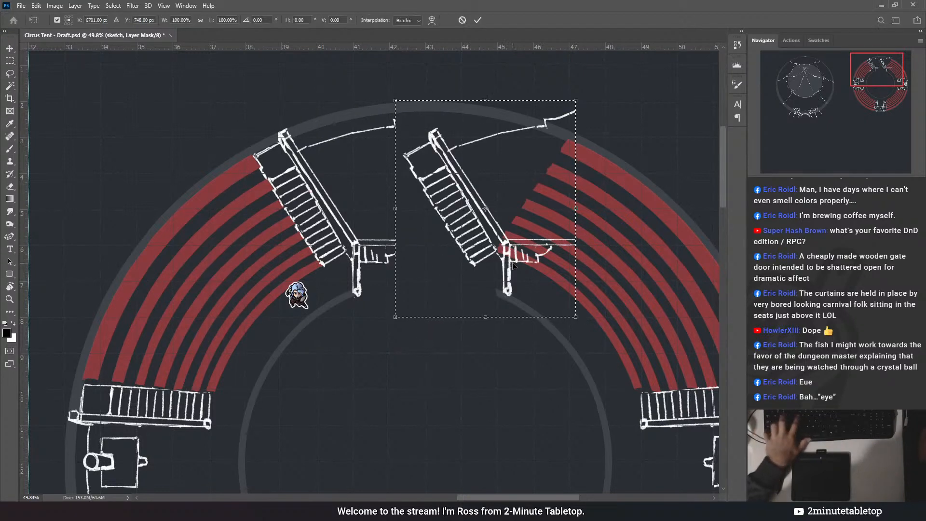
click(573, 402)
drag(472, 255, 503, 254)
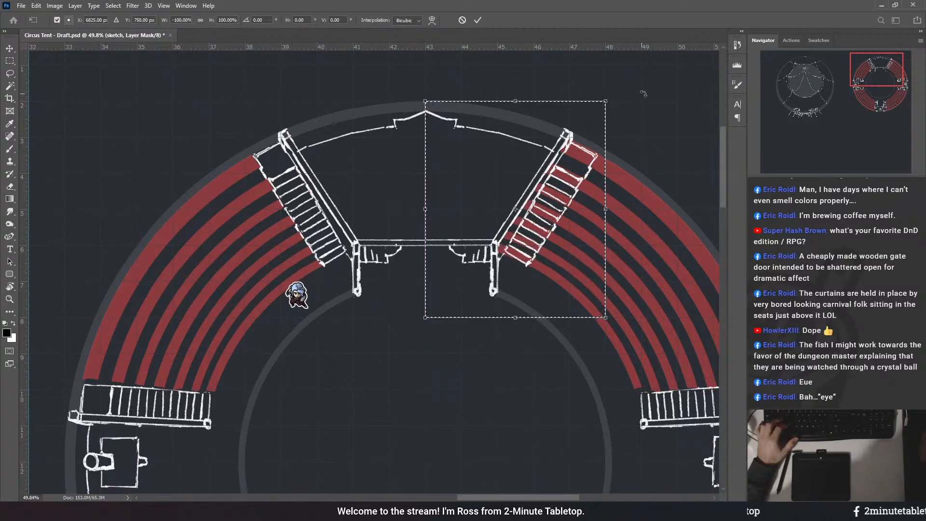
click(478, 19)
key(ctrl+d)
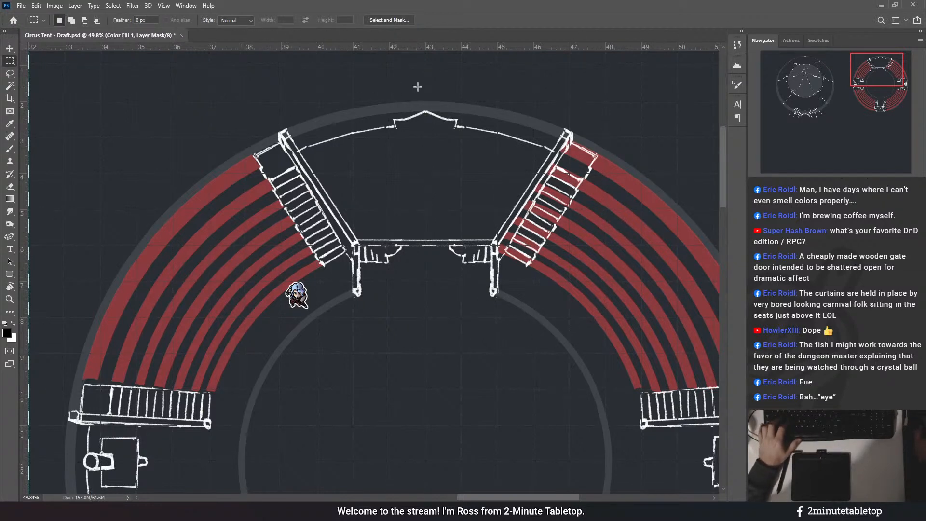
drag(413, 130, 246, 318)
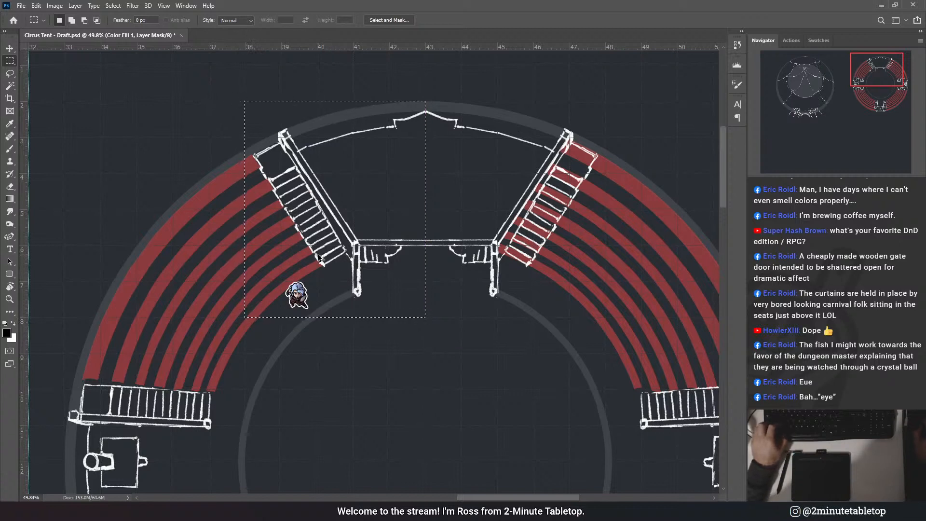
drag(353, 258, 475, 261)
key(ctrl+t)
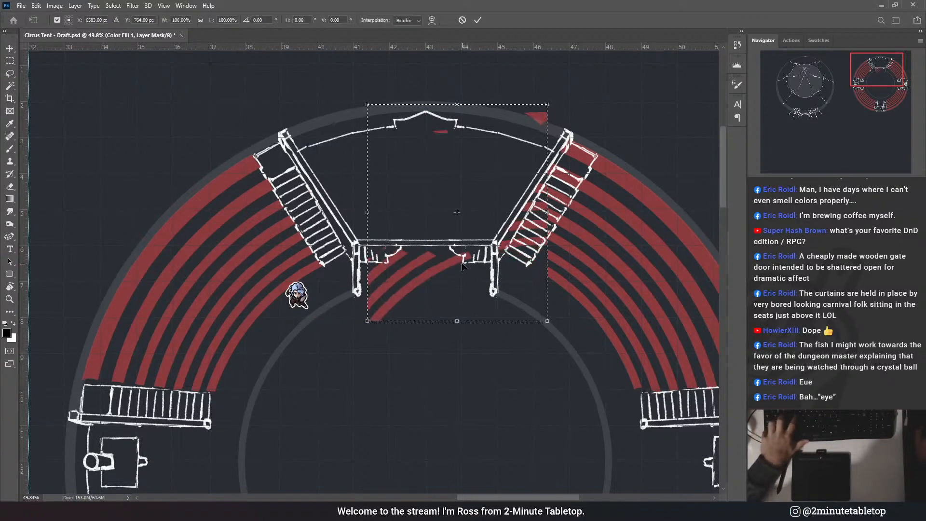
right_click(540, 265)
click(508, 427)
drag(459, 285, 509, 288)
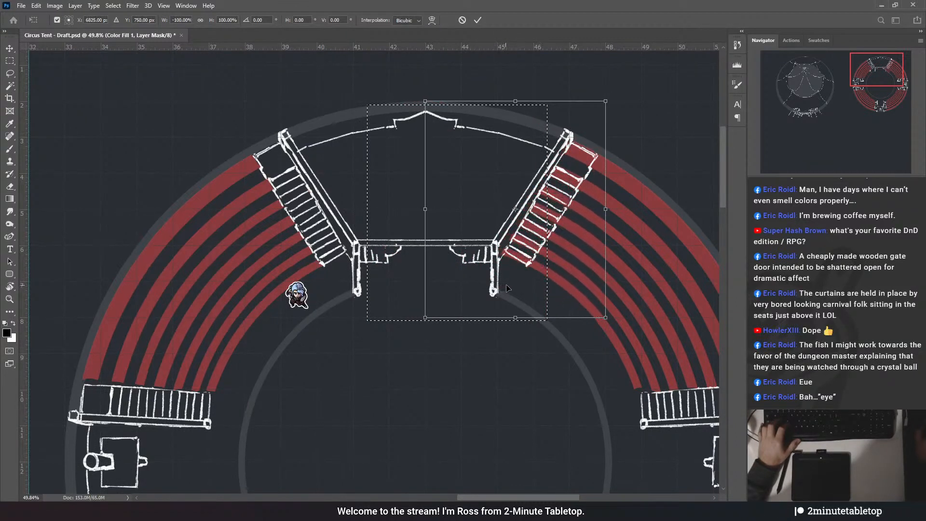
click(464, 20)
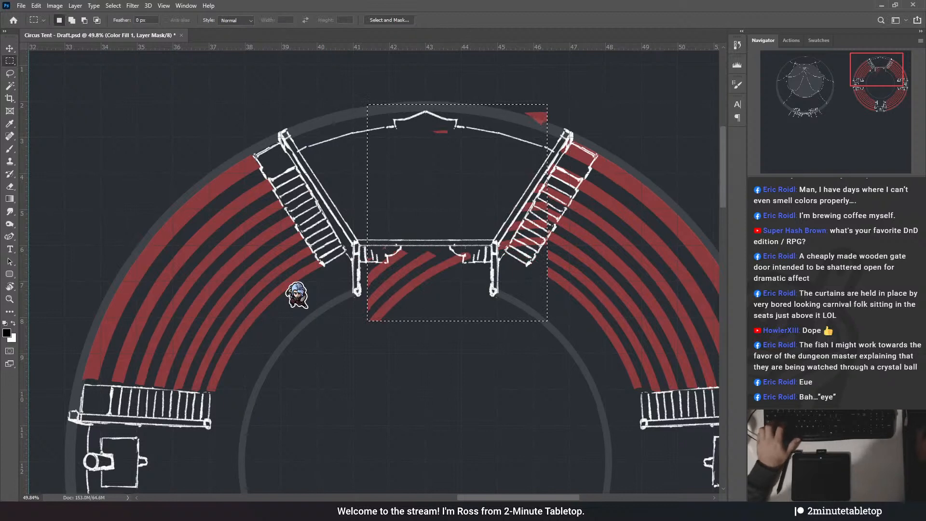
key(ctrl+d)
key(ctrl+z)
key(ctrl+z)
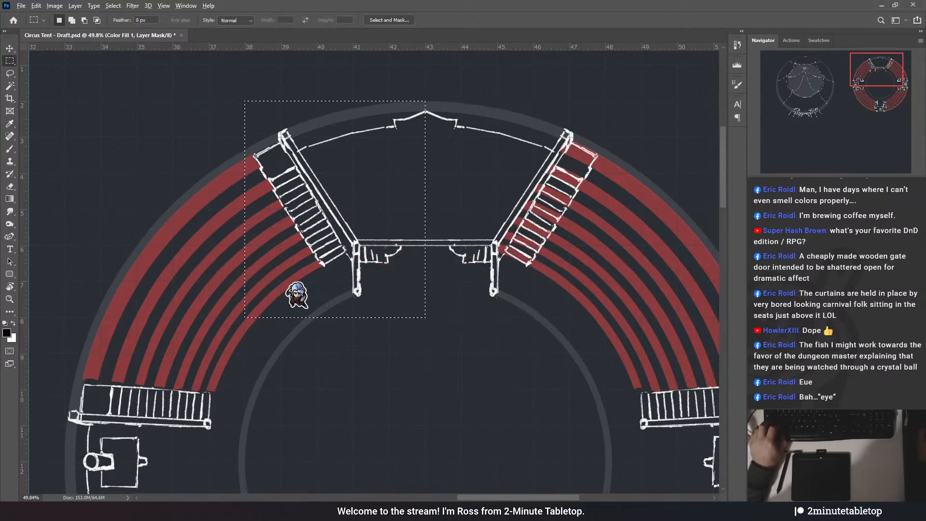
key(ctrl+z)
key(ctrl+z)
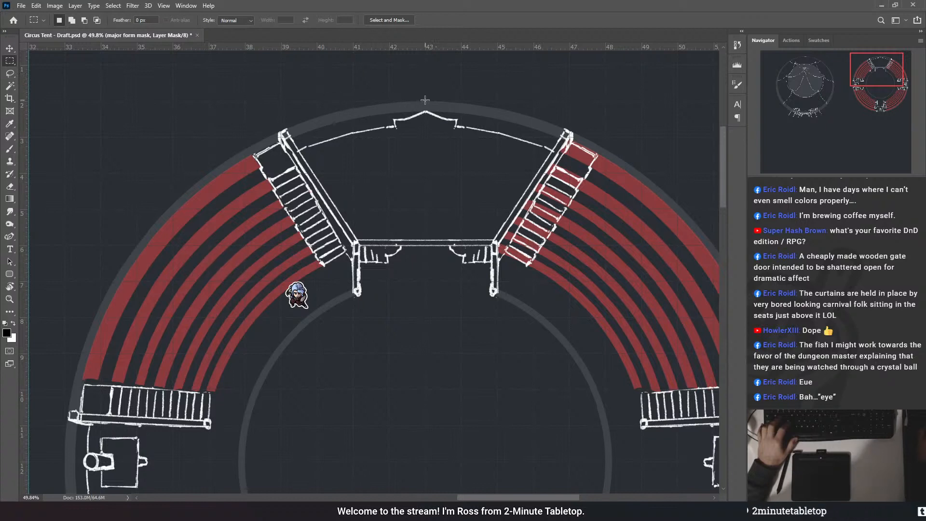
- Mirror the stage's left half of the major form mask onto the right half, so the red seats match the new staircase
drag(428, 102, 246, 316)
drag(320, 262, 438, 260)
key(ctrl+t)
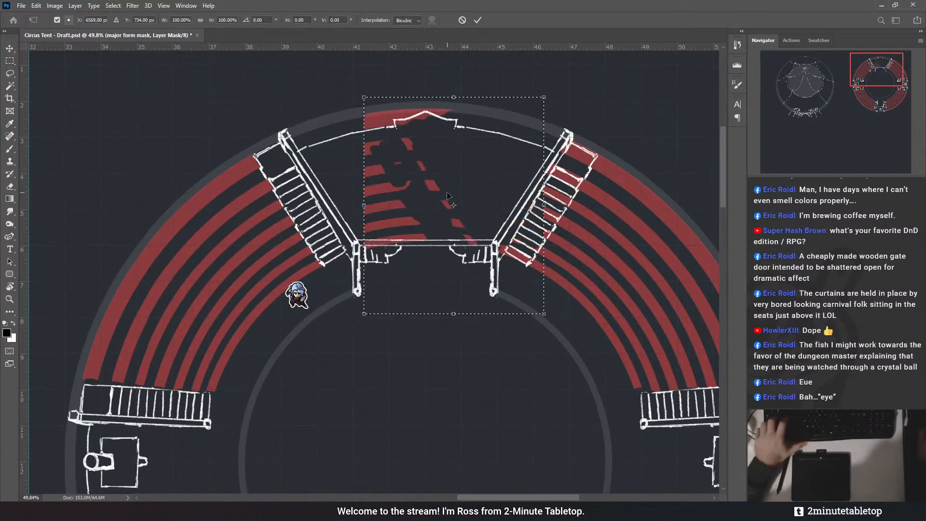
key(ctrl+shift+h)
drag(497, 219, 559, 222)
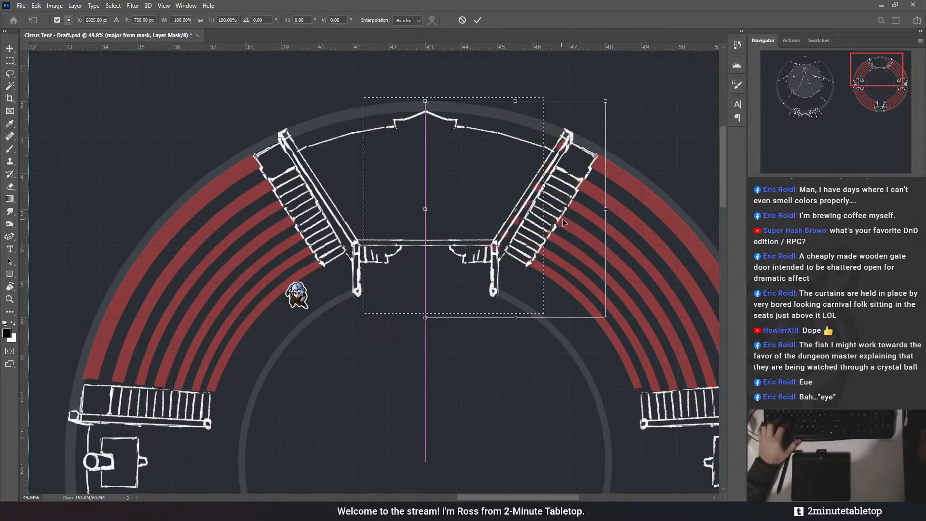
click(478, 19)
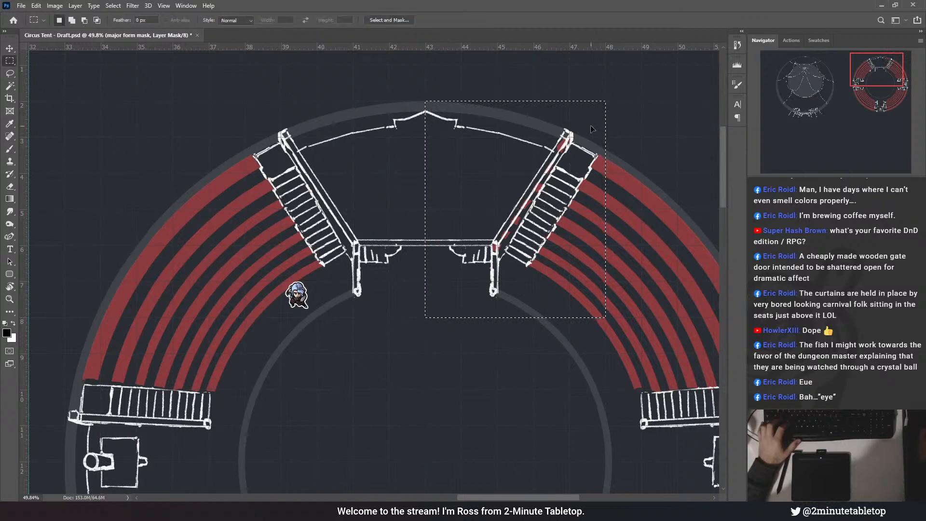
key(ctrl+d)
- Lasso the stray red seat remnants along the right staircase's railing and clear them on the major form mask
key(l)
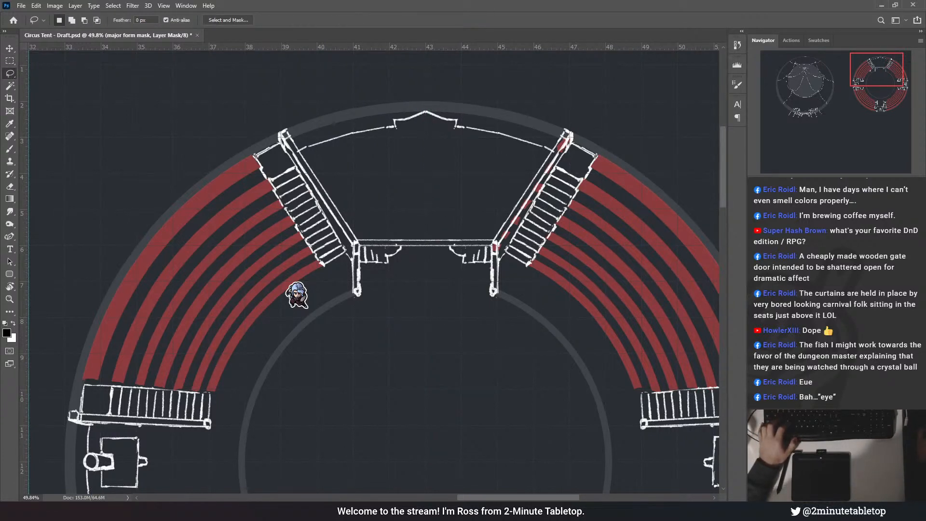
key(ctrl+z)
key(ctrl+shift+z)
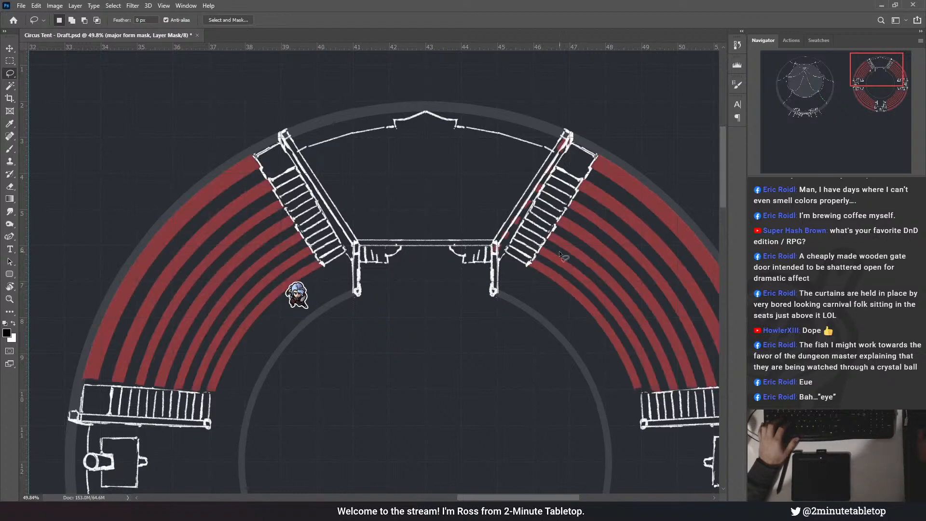
mouse_move(462, 225)
mouse_down()
mouse_move(464, 265)
mouse_move(493, 273)
mouse_up()
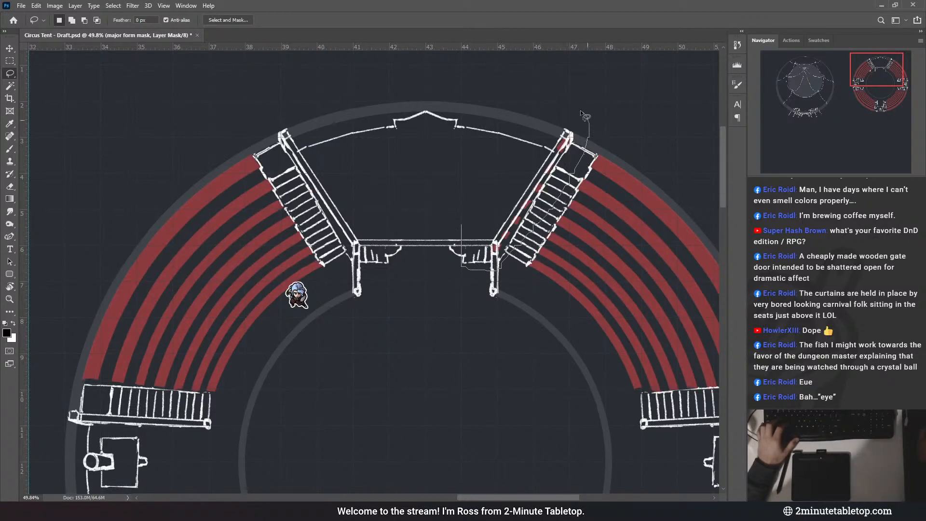
drag(585, 115, 479, 192)
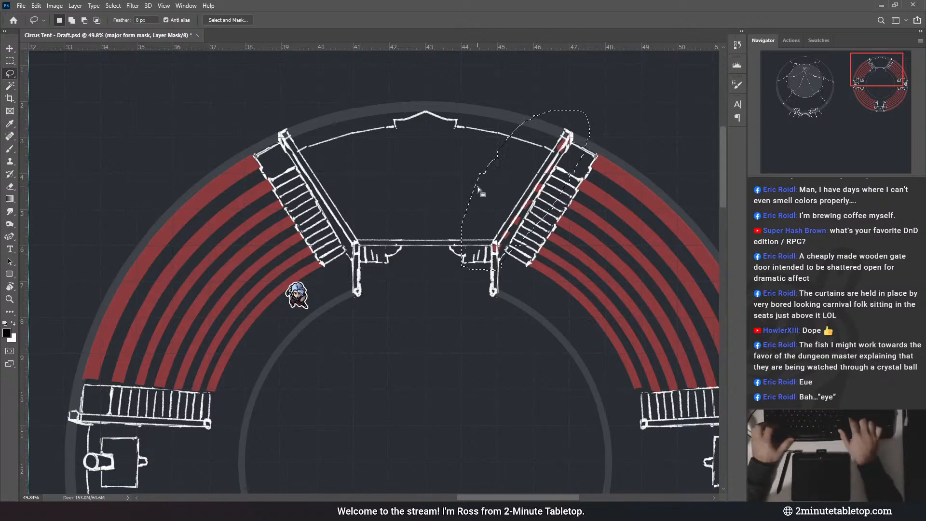
key(x)
key(Delete)
key(ctrl+d)
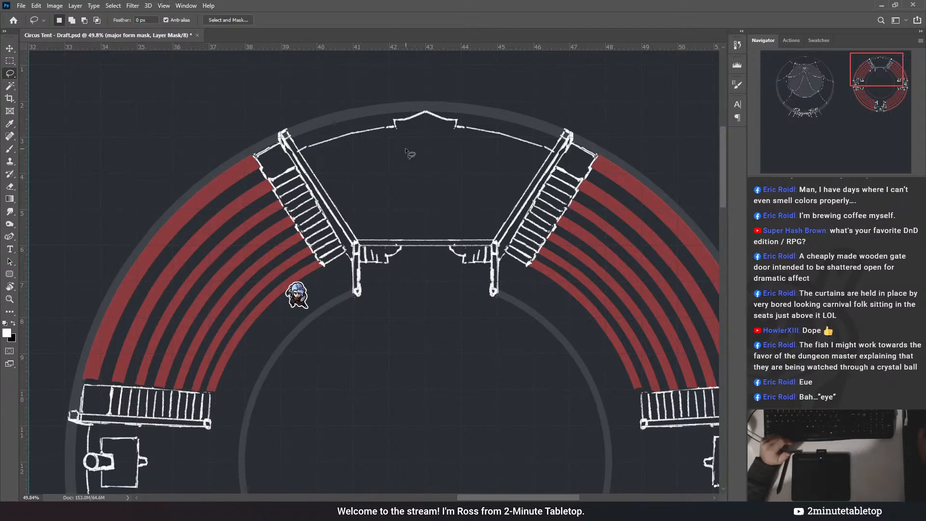
scroll(405, 147, down, 3)
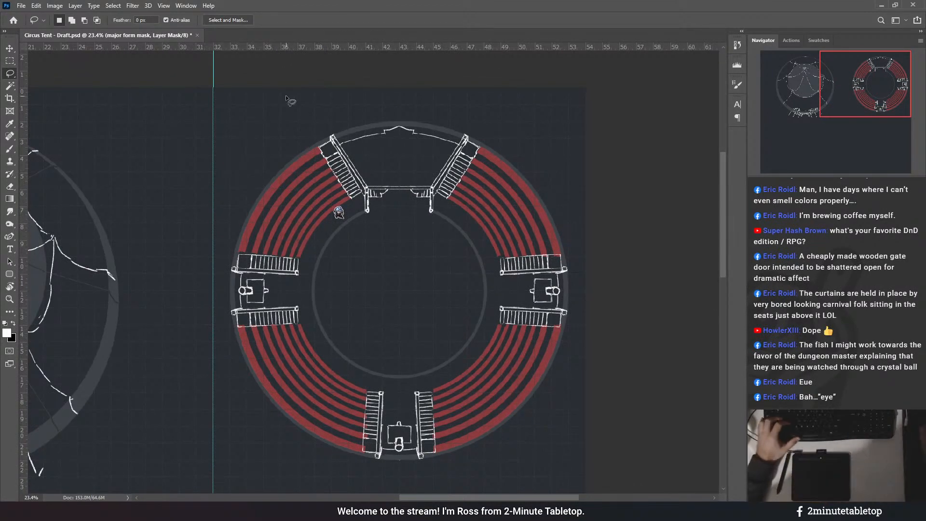
scroll(369, 202, up, 1)
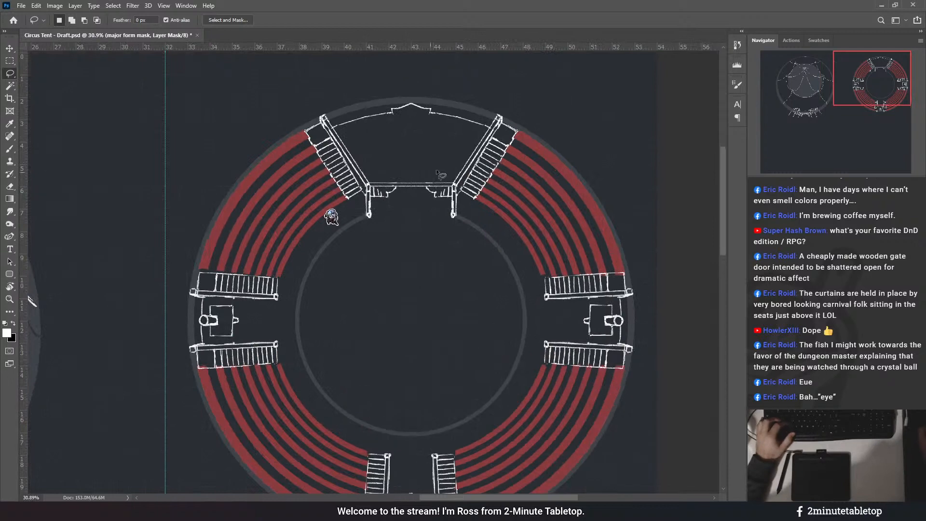
scroll(424, 91, up, 2)
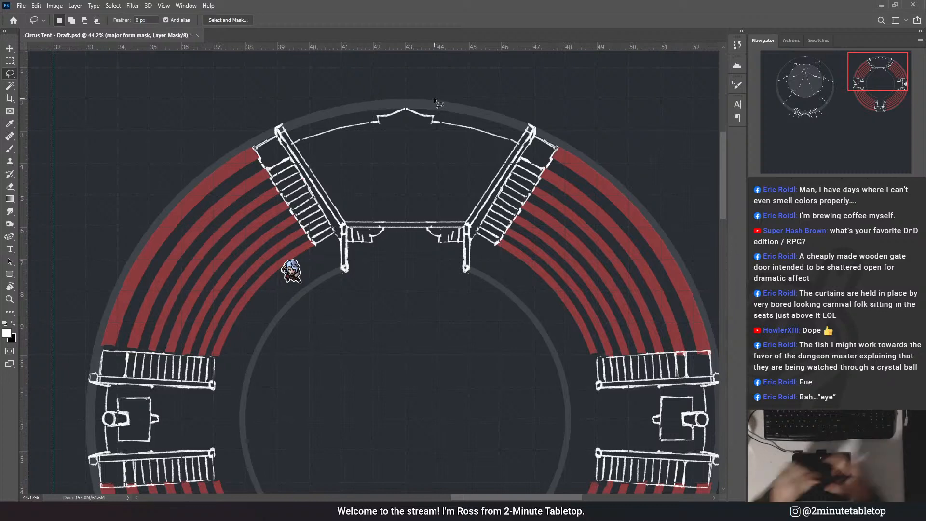
scroll(420, 157, up, 1)
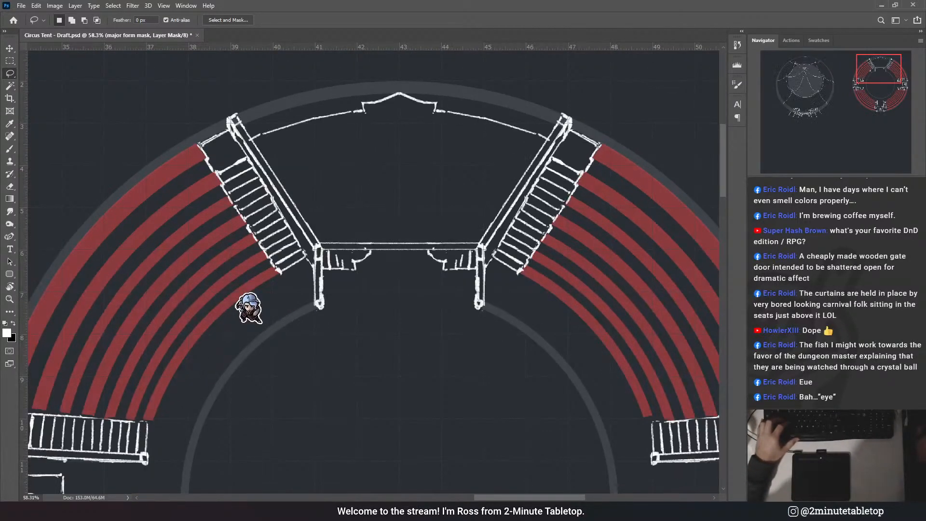
- On the sketch layer mask, redraw the lower edges of the stage-front side pieces and paint a scalloped curtain edge between them
click(791, 414)
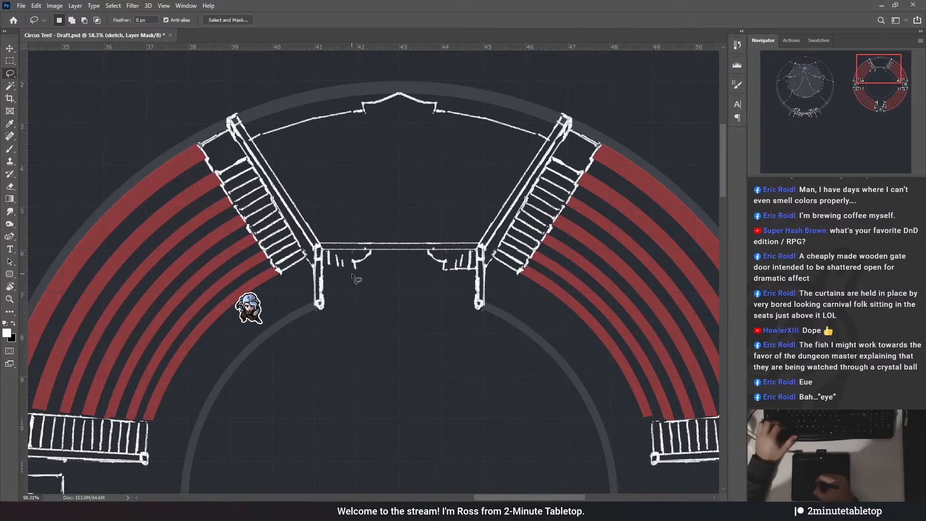
key(b)
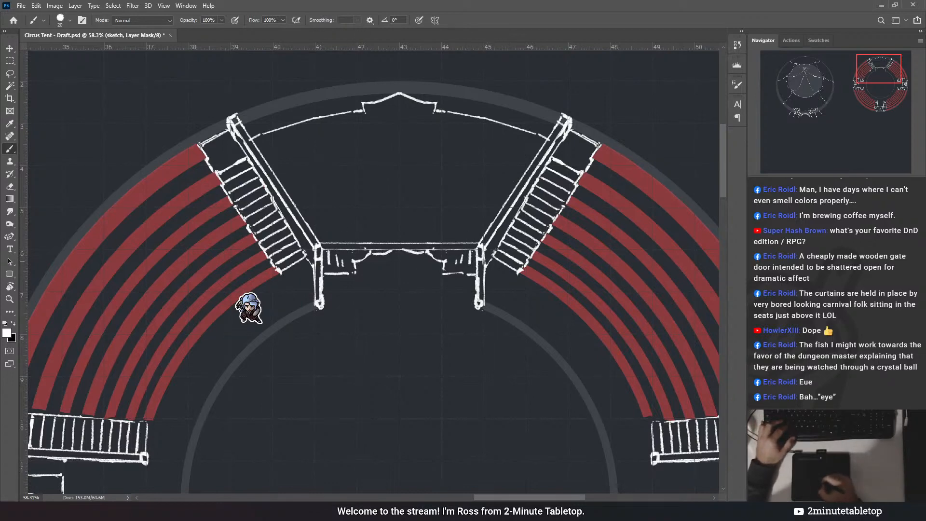
- Erase the platform box, the round post and the connecting arc line from the southern aisle between the two staircases
drag(407, 365, 384, 300)
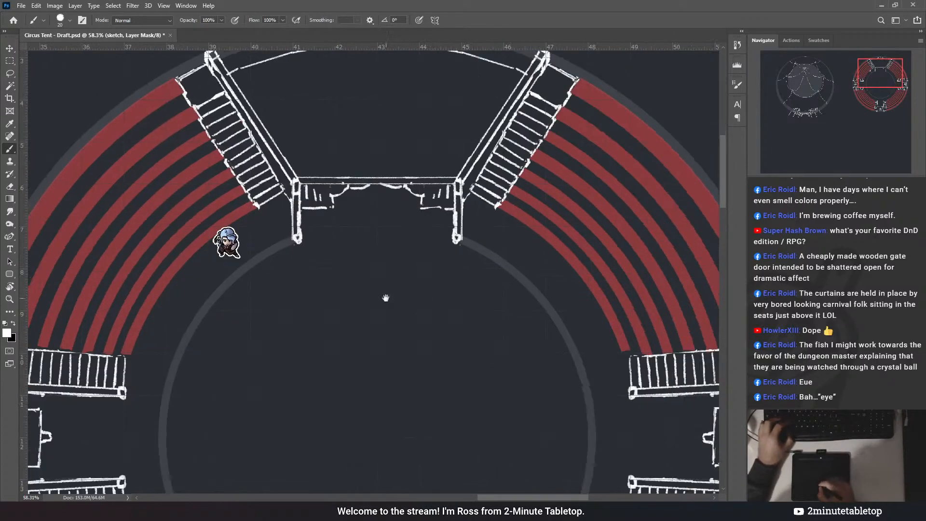
scroll(396, 277, down, 3)
scroll(550, 100, down, 3)
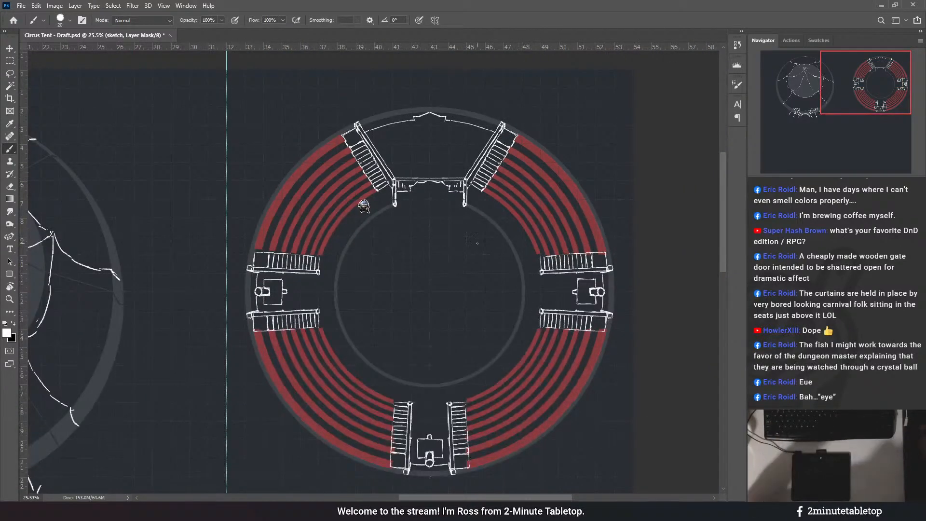
scroll(364, 206, up, 3)
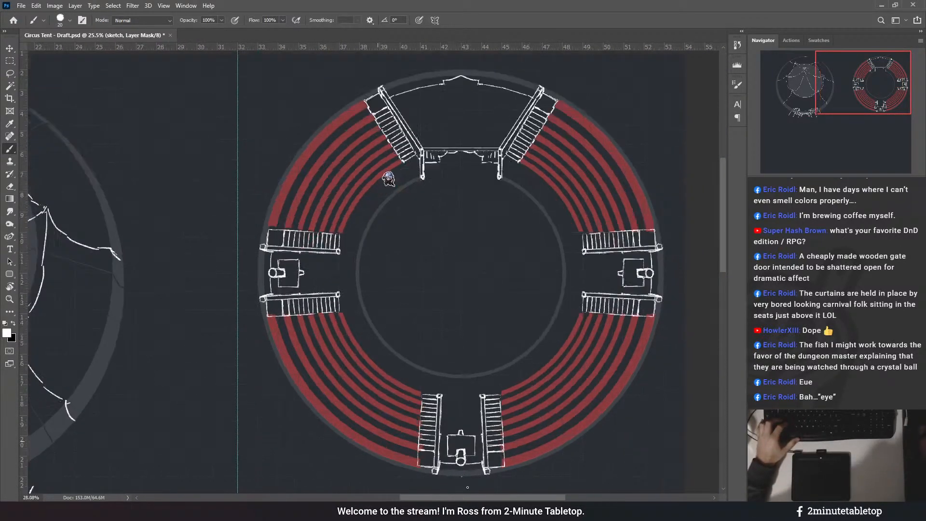
scroll(451, 394, up, 2)
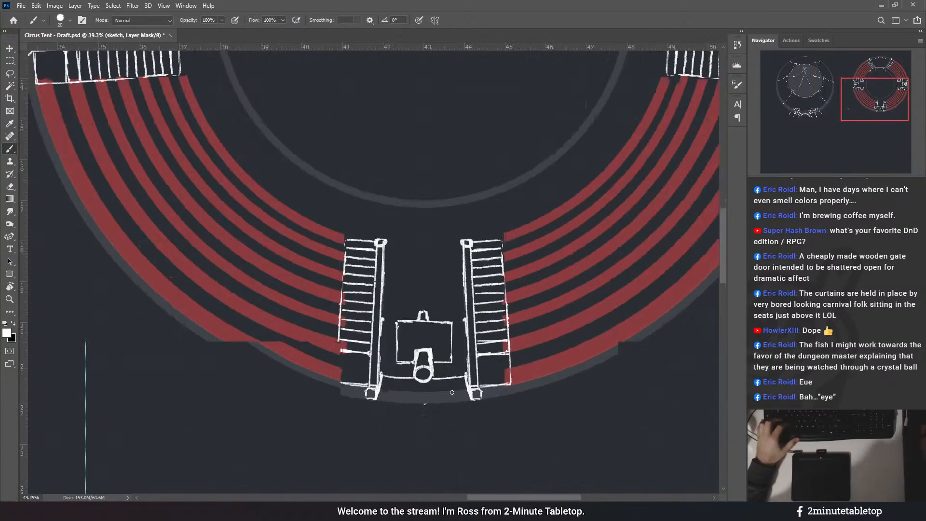
mouse_move(436, 304)
mouse_down()
mouse_move(406, 333)
mouse_move(429, 303)
mouse_up()
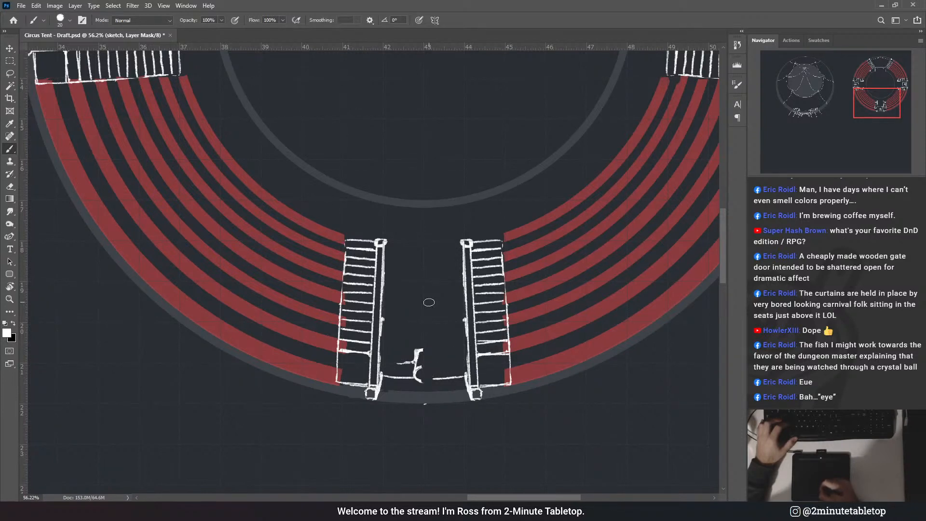
drag(409, 361, 397, 363)
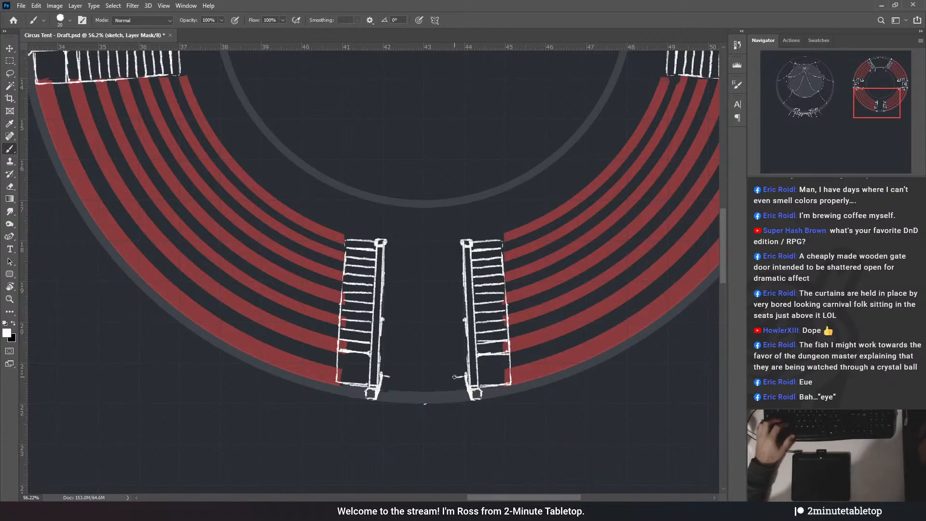
- Sketch a shallow V-shaped entrance line between the two outer posts of the southern aisle, pointing outward at its centre
scroll(524, 338, down, 2)
scroll(590, 308, down, 4)
scroll(59, 362, up, 4)
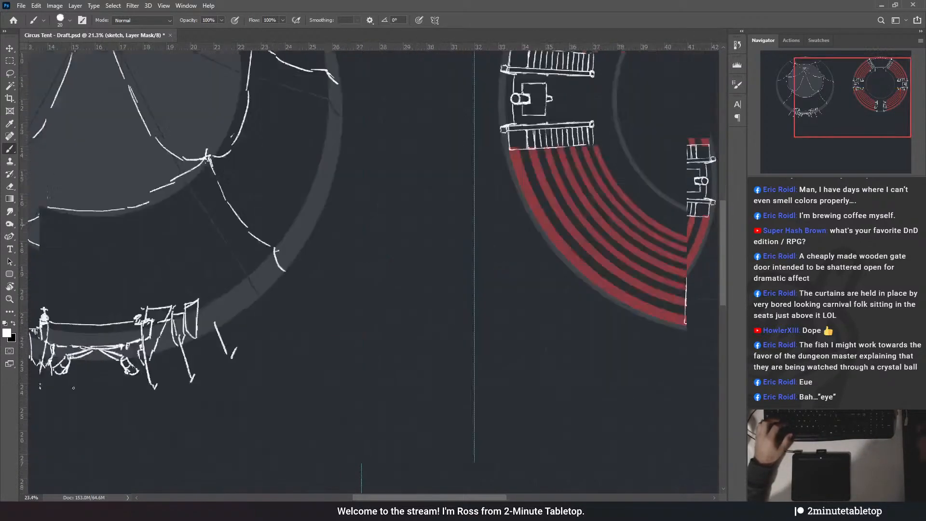
scroll(59, 361, up, 2)
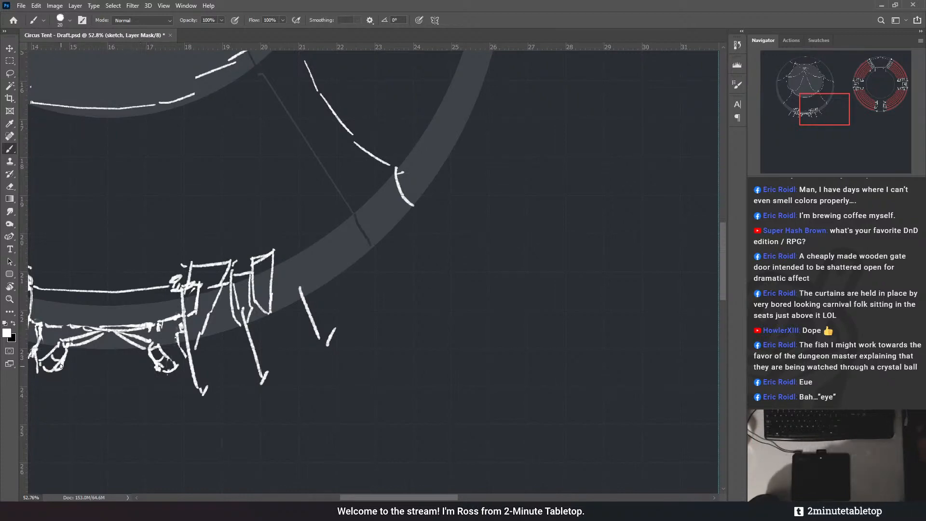
scroll(61, 367, down, 5)
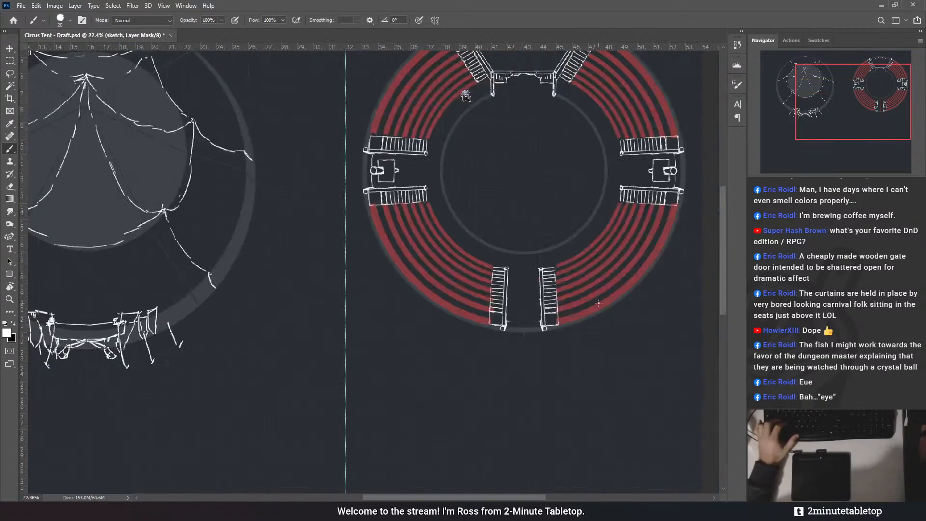
scroll(598, 303, up, 3)
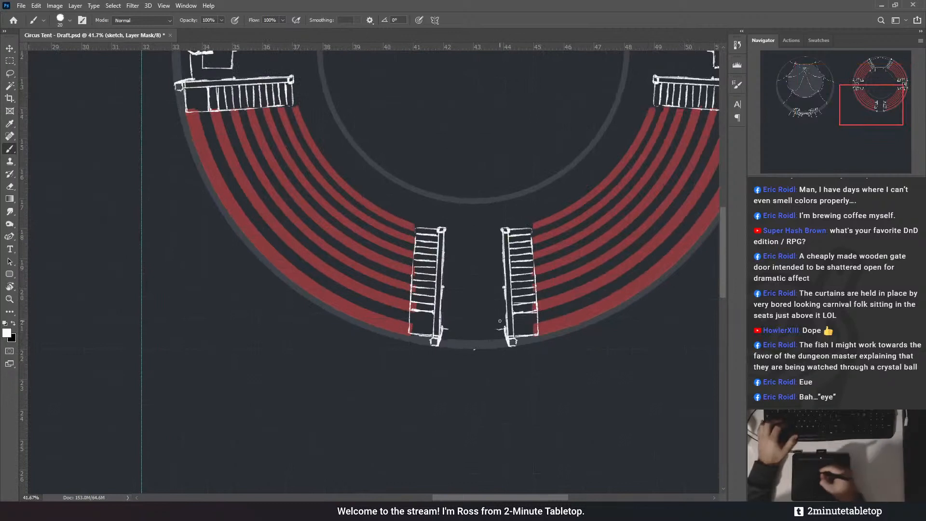
scroll(549, 327, up, 1)
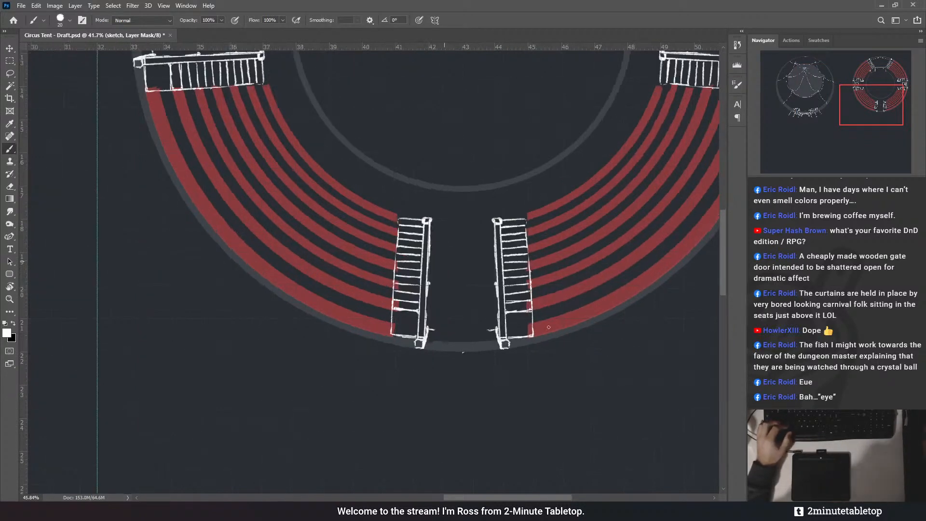
scroll(549, 327, up, 2)
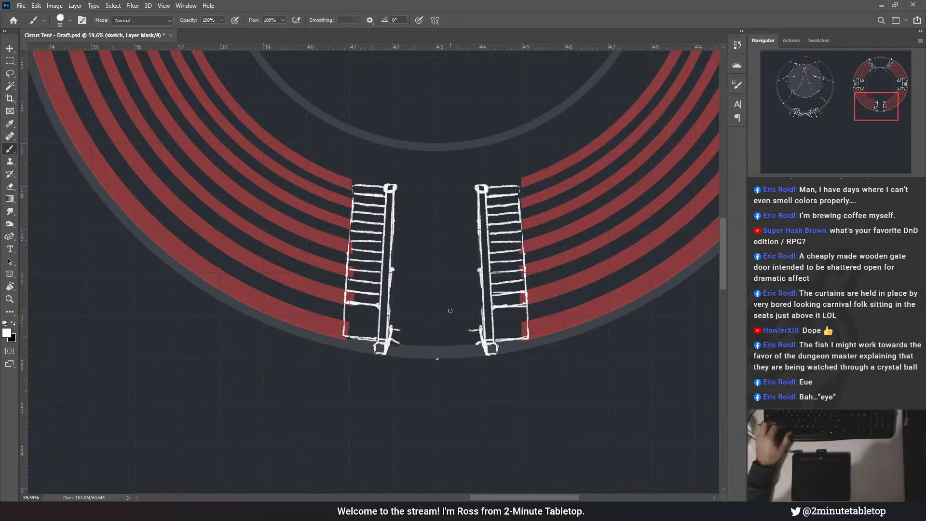
scroll(598, 219, down, 4)
scroll(618, 219, down, 3)
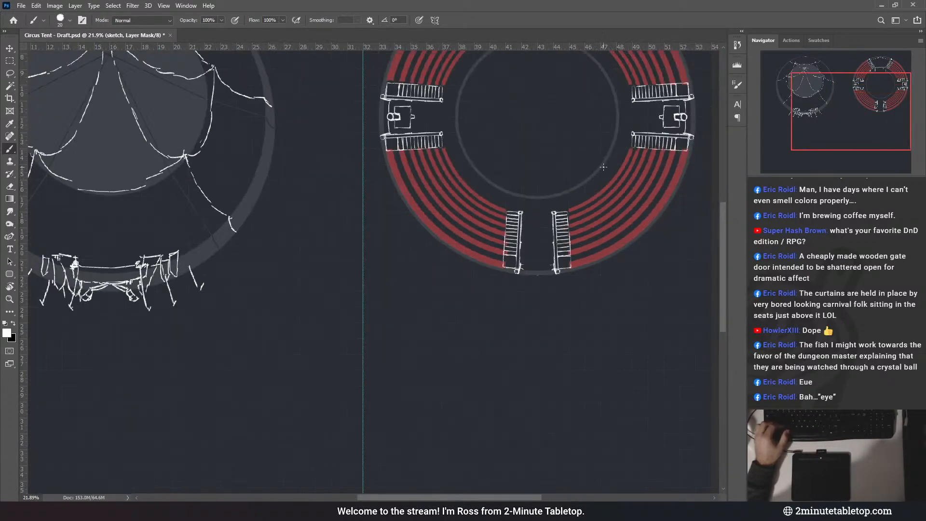
scroll(589, 225, up, 5)
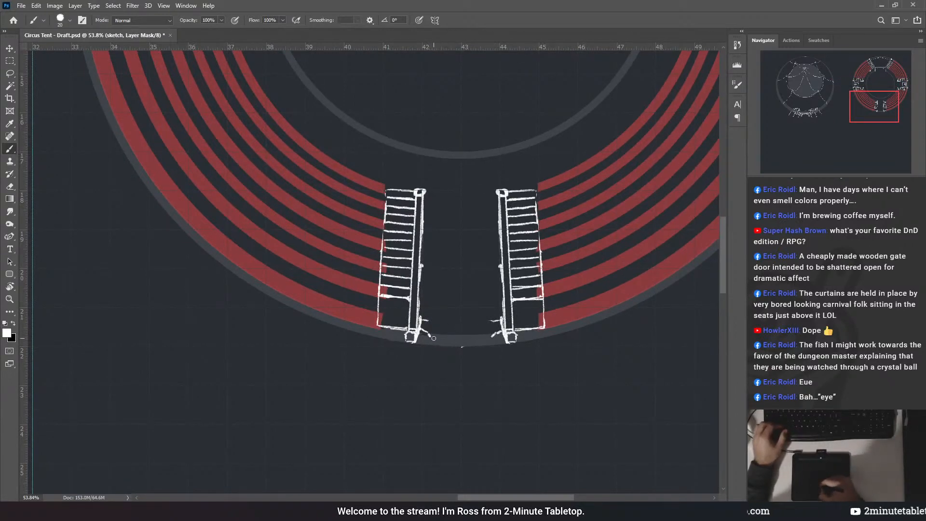
drag(433, 337, 463, 347)
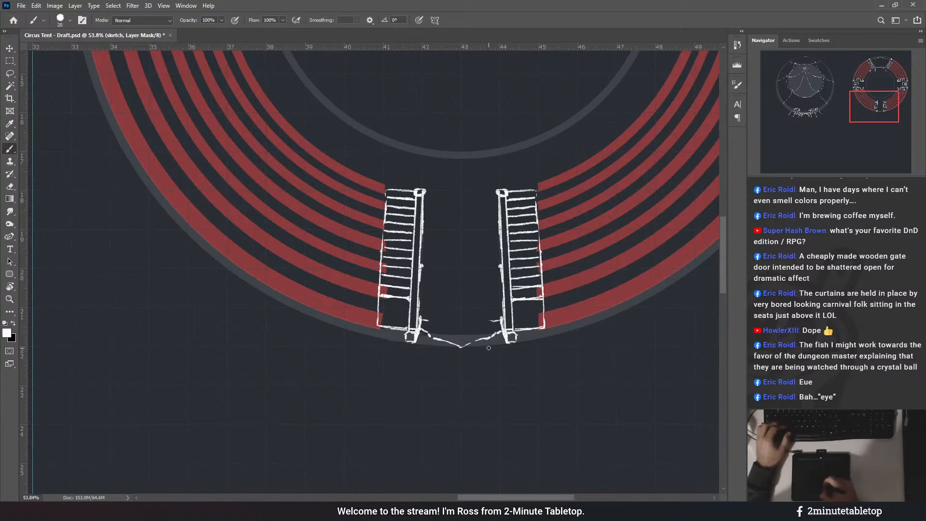
- Examine the interior plan's side alcoves, stage, seating rows and southern entrance for consistency
drag(369, 185, 408, 354)
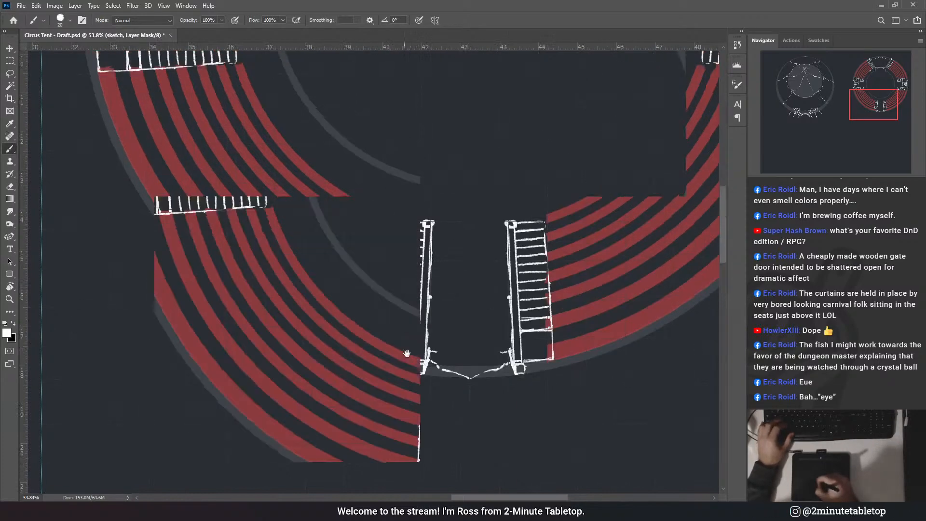
drag(366, 126, 412, 353)
drag(243, 334, 257, 264)
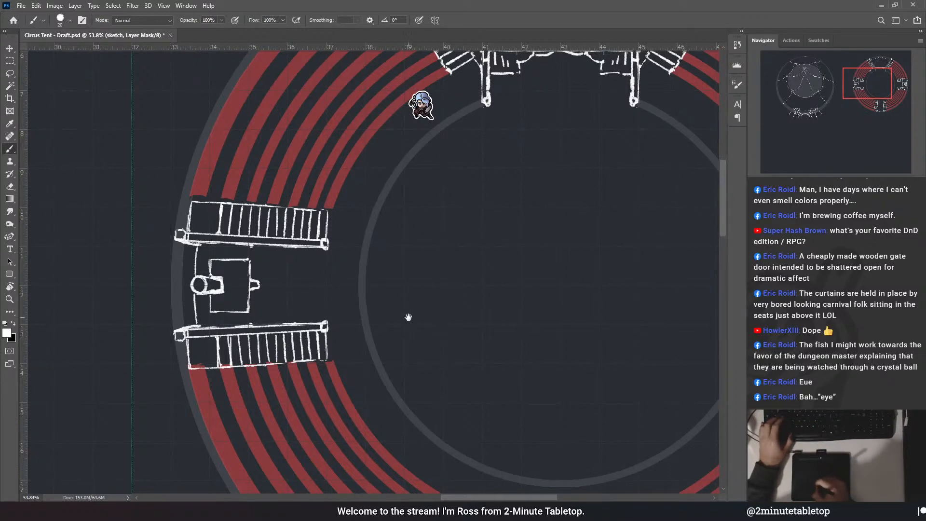
drag(409, 284, 347, 477)
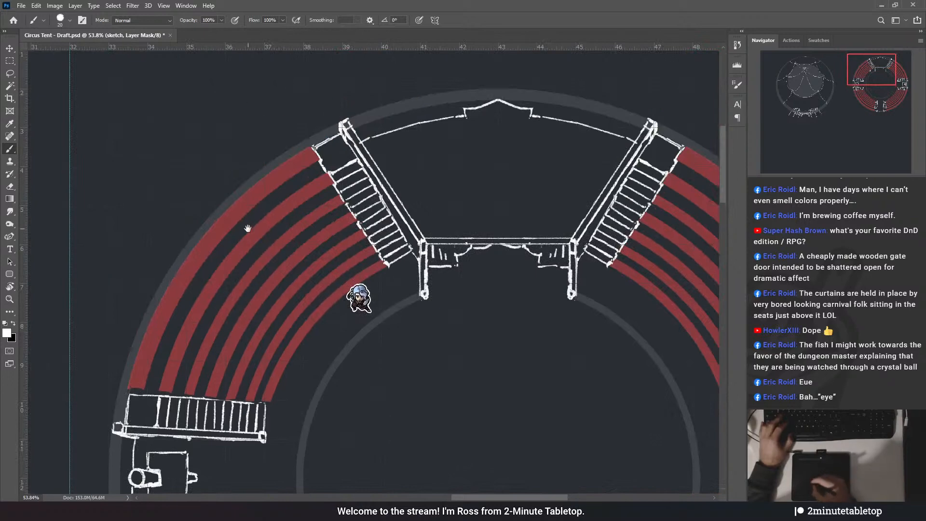
drag(429, 304, 411, 210)
drag(388, 311, 345, 309)
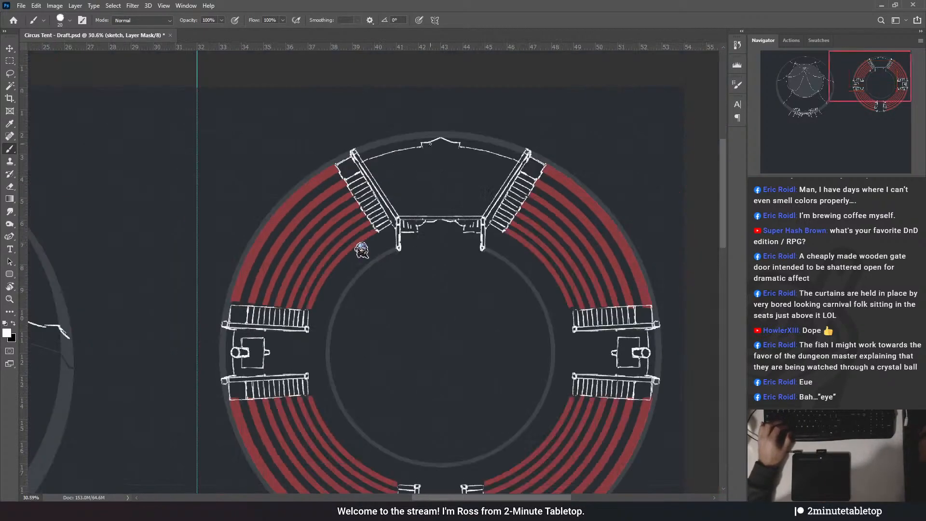
drag(433, 115, 462, 122)
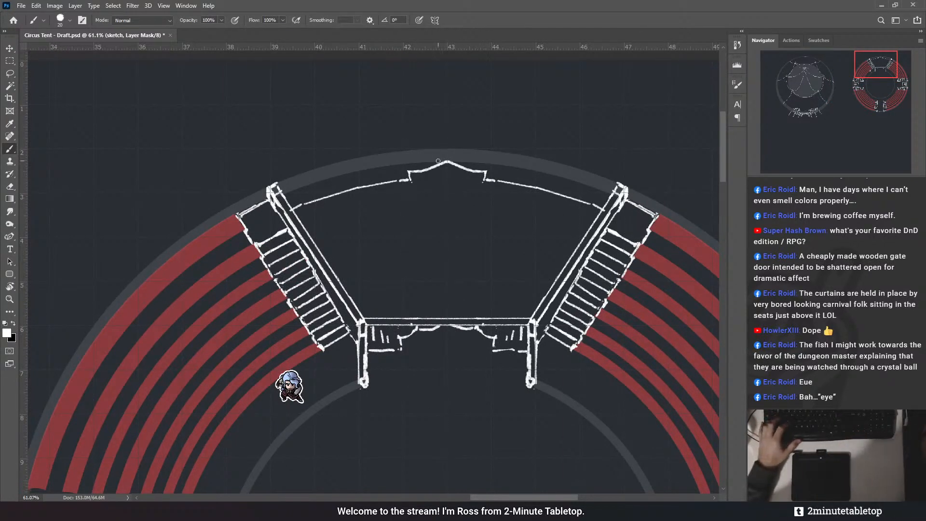
scroll(478, 109, down, 5)
scroll(449, 353, up, 3)
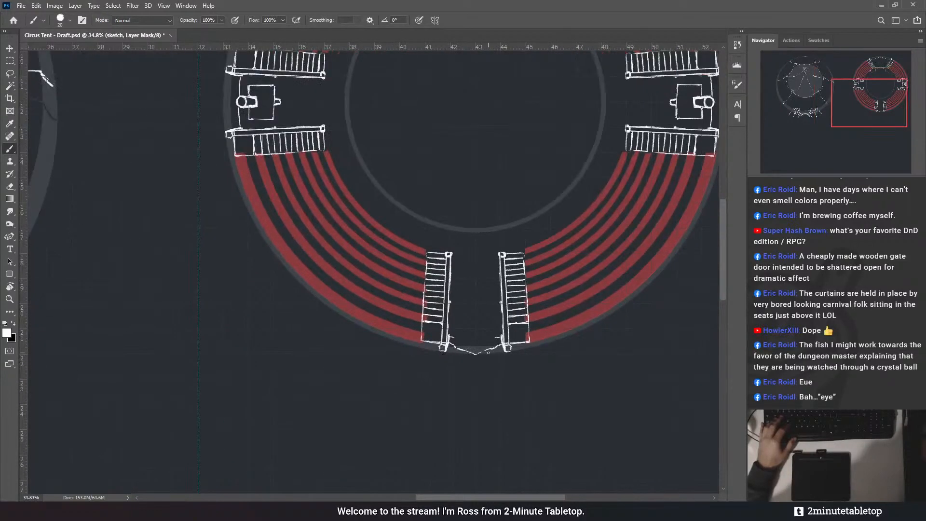
scroll(488, 353, down, 3)
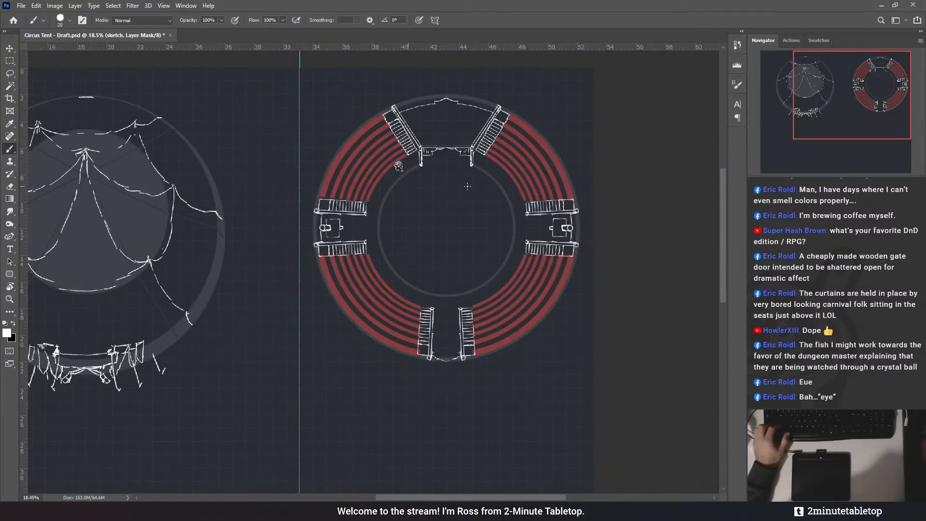
scroll(468, 186, up, 1)
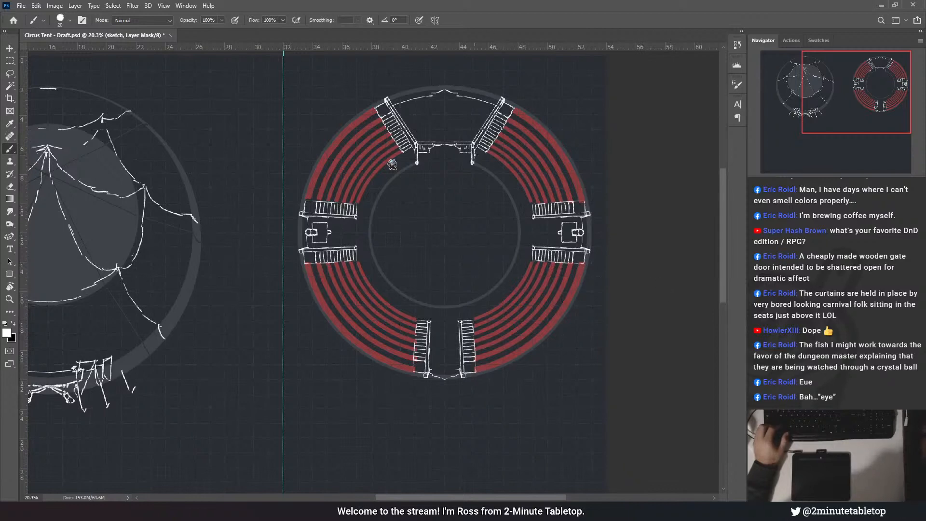
scroll(453, 273, up, 3)
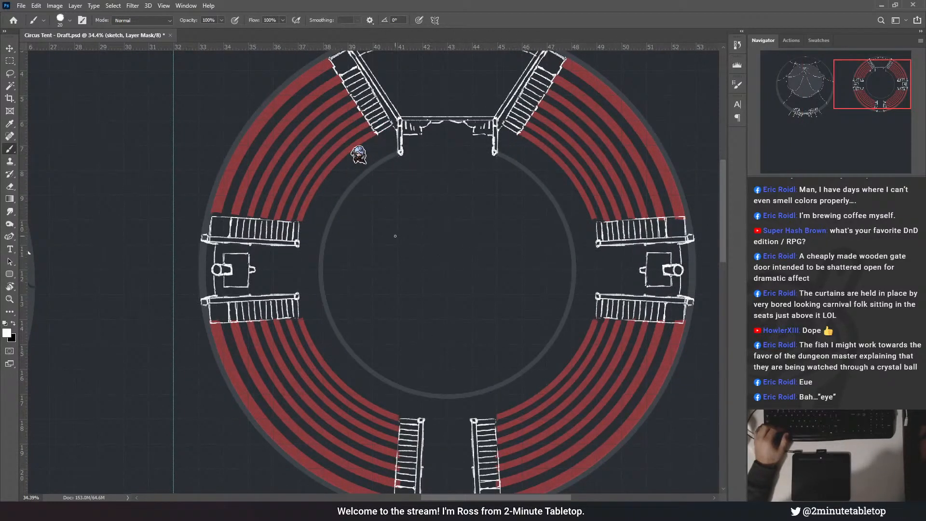
scroll(463, 185, up, 2)
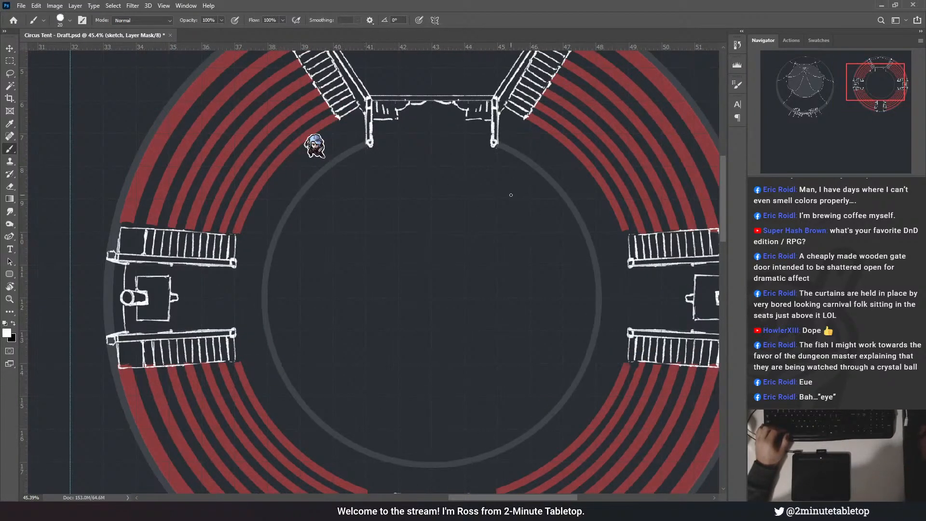
scroll(376, 138, up, 2)
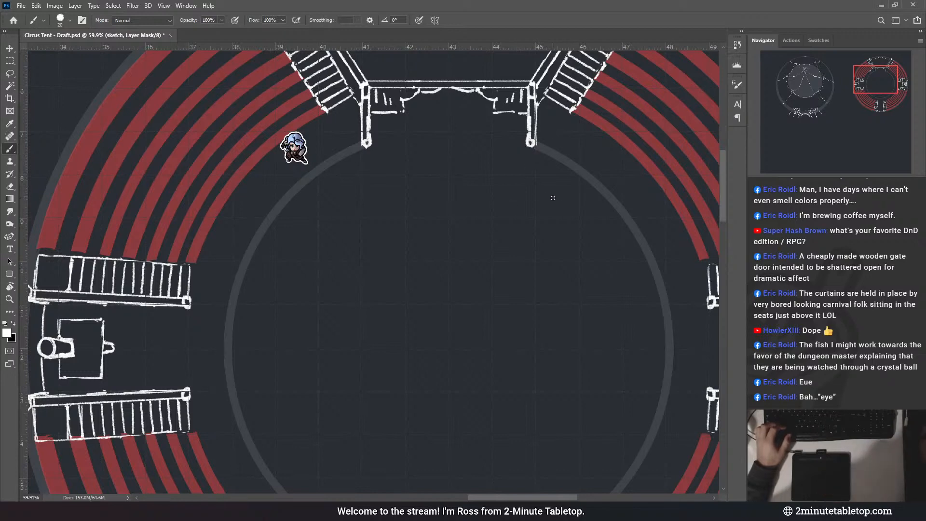
scroll(519, 195, down, 1)
scroll(517, 198, down, 3)
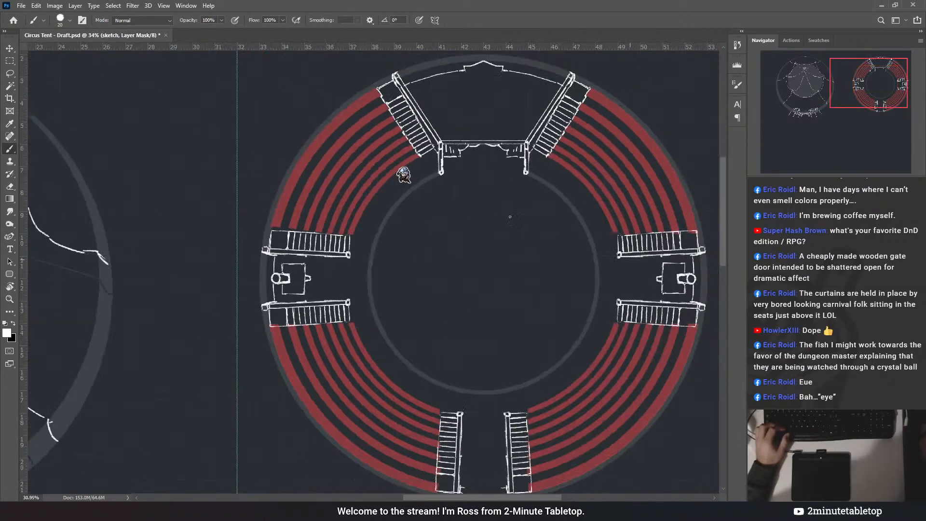
scroll(388, 125, up, 4)
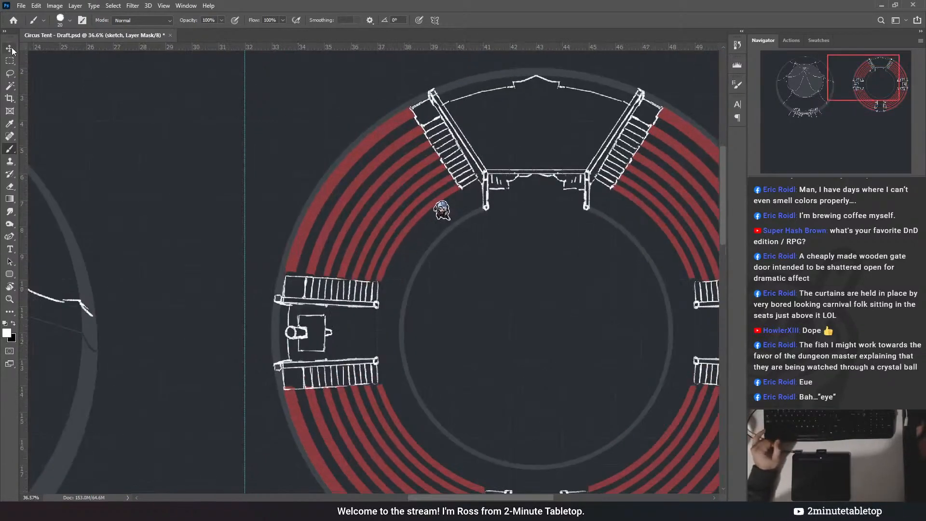
- Save the circus tent draft and review the tent exterior and the interior seating plan side by side
key(v)
scroll(495, 91, up, 1)
scroll(497, 93, down, 6)
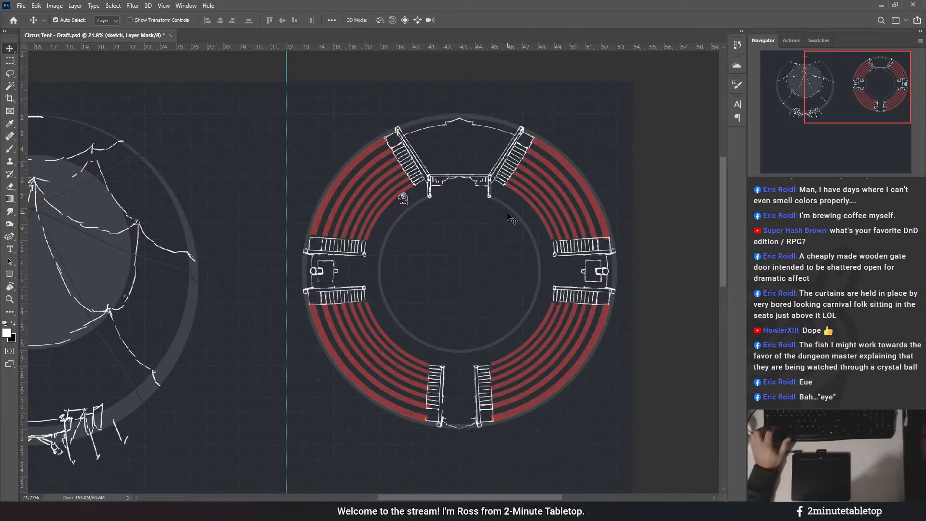
scroll(599, 217, down, 2)
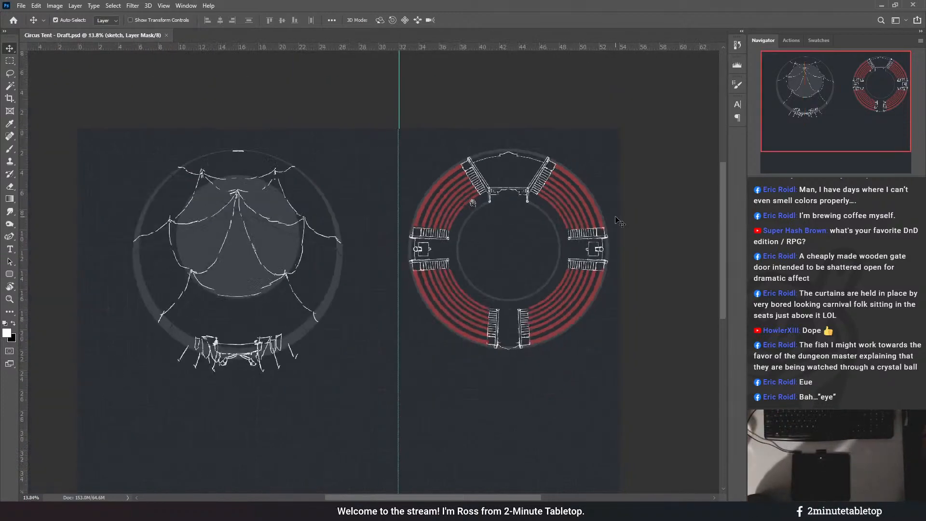
scroll(533, 195, up, 1)
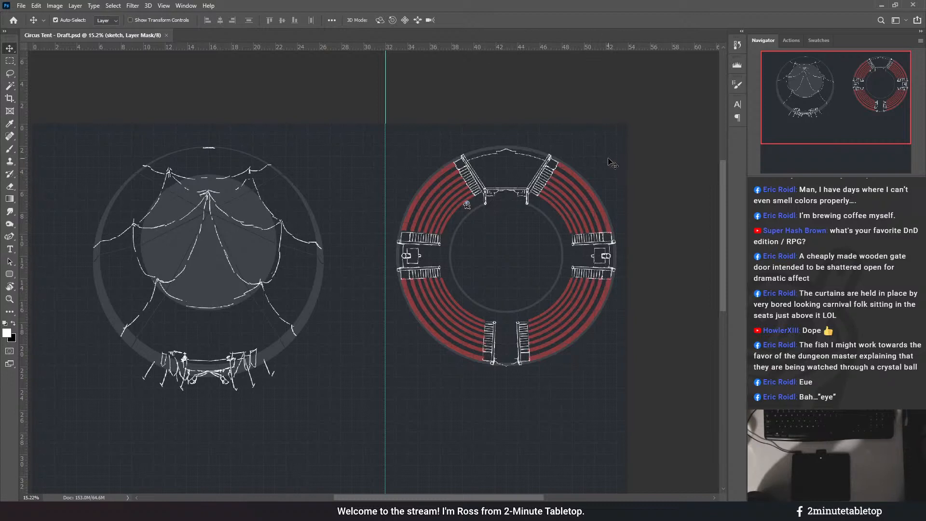
scroll(475, 193, up, 2)
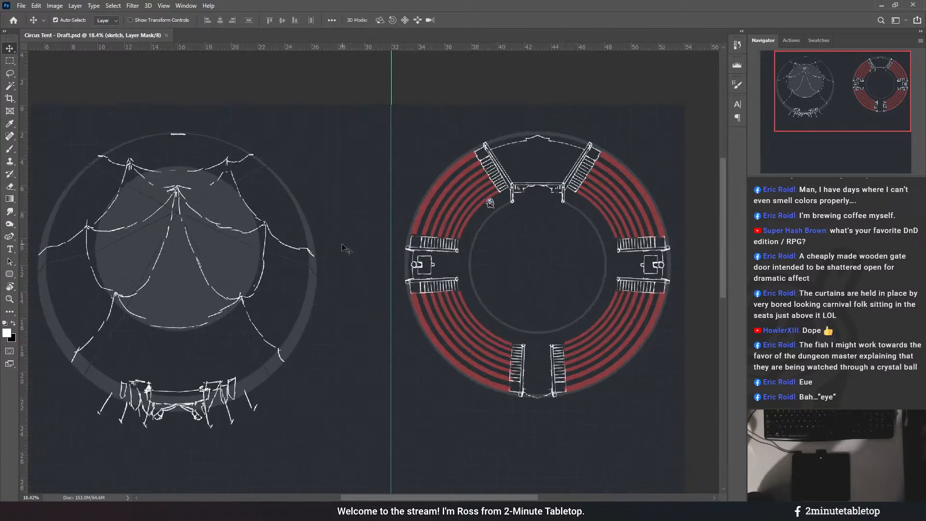
drag(513, 500, 503, 499)
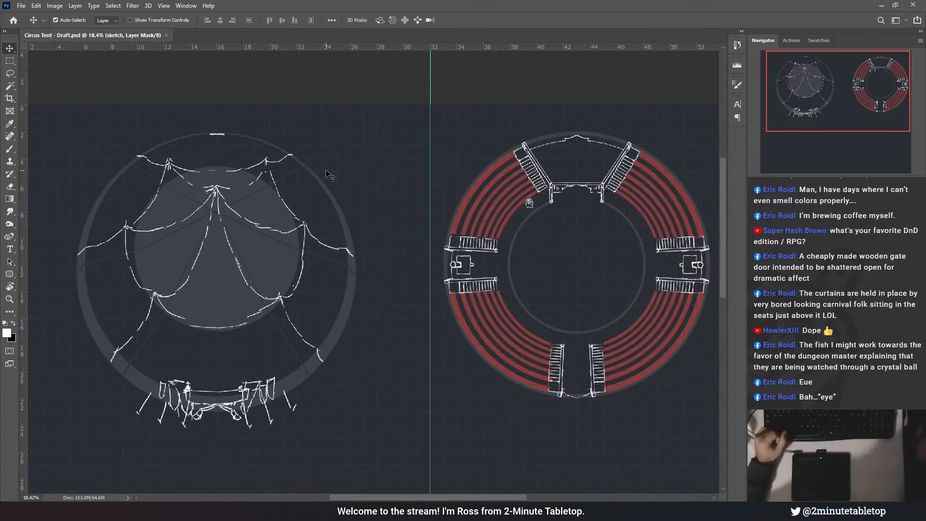
- Toggle the sketch layer off and on to compare the base shapes with the line work
scroll(184, 235, up, 2)
key(ctrl+comma)
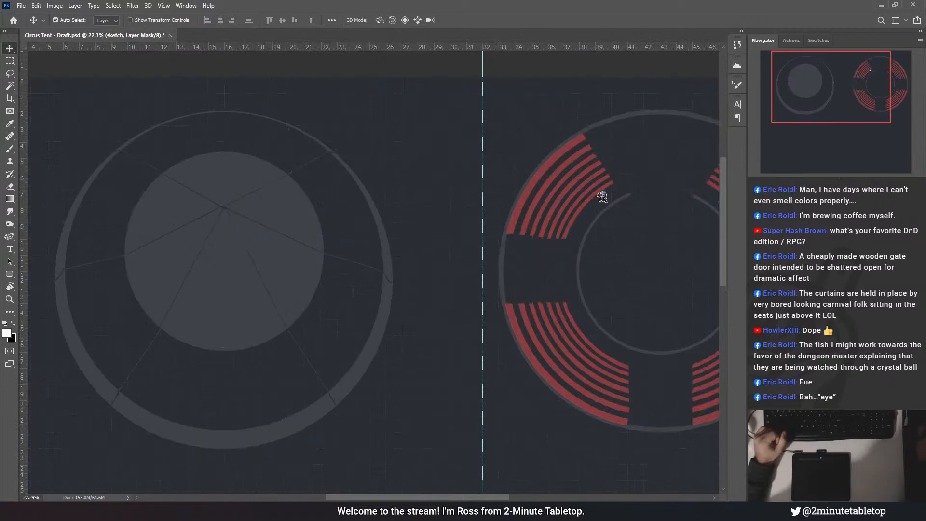
key(ctrl+comma)
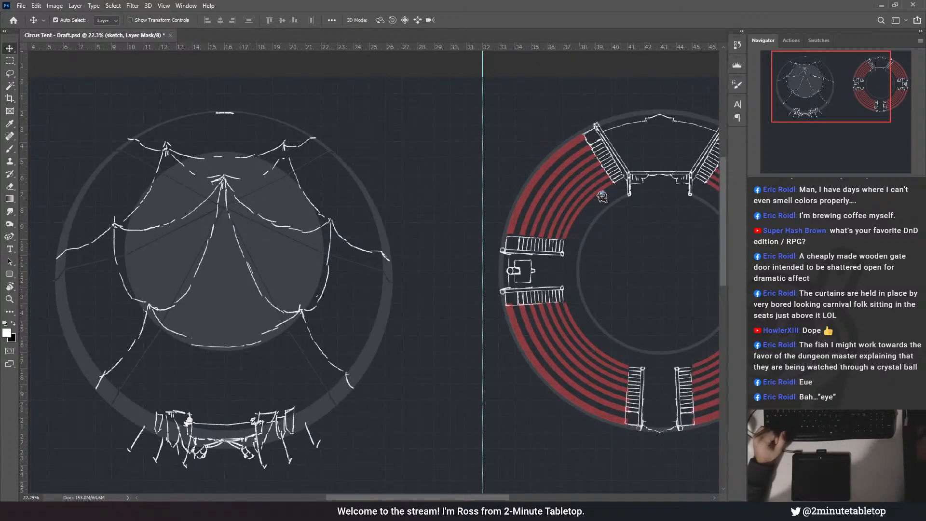
click(602, 196)
click(603, 196)
scroll(489, 312, down, 2)
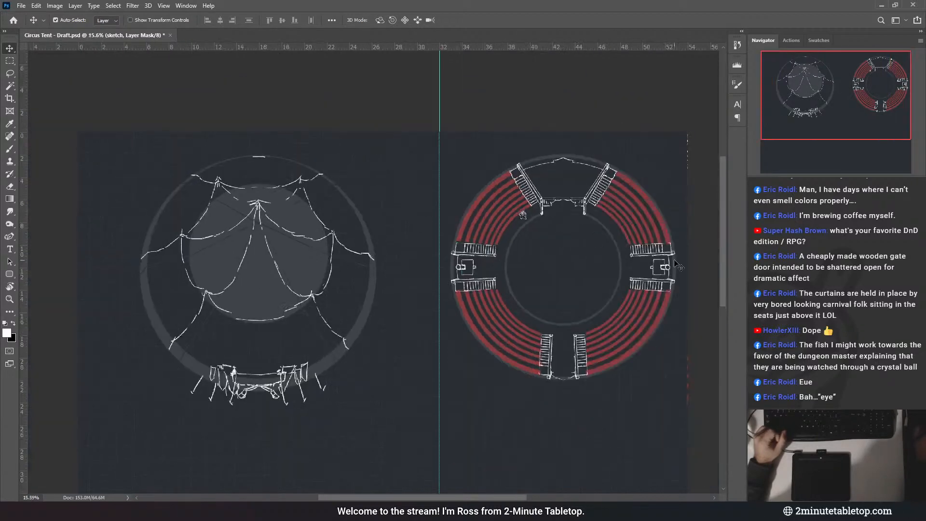
- Examine the interior plan's side alcoves, stage front, staircases and southern entrance, checking where the red seating rows meet the stairs
scroll(678, 266, up, 5)
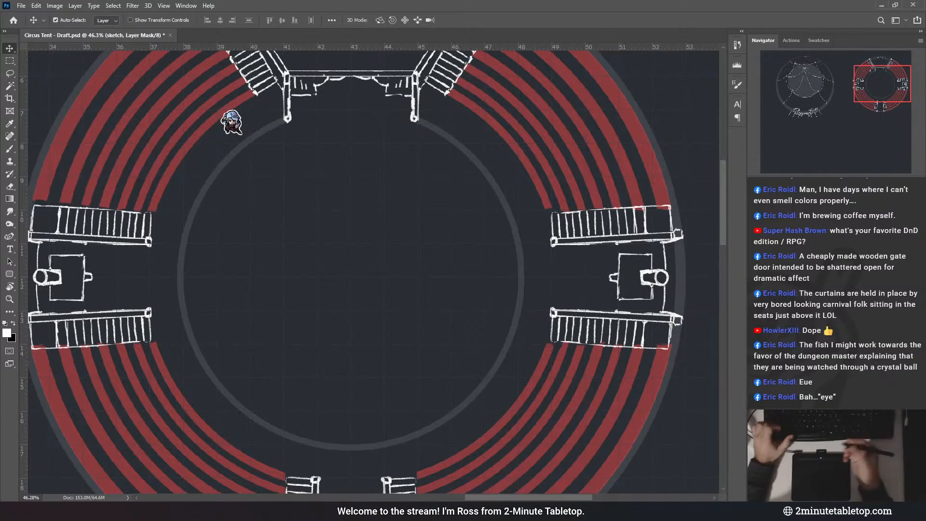
drag(555, 188, 465, 168)
key(b)
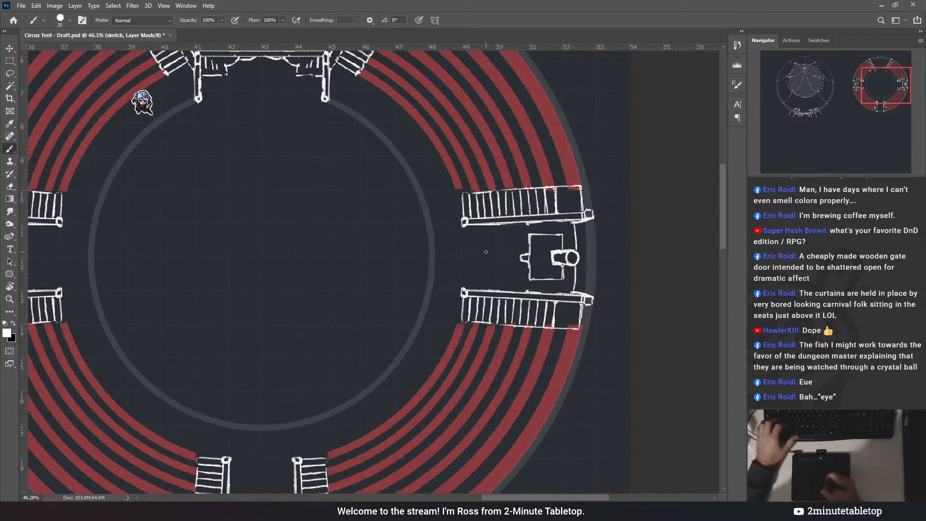
drag(346, 183, 510, 163)
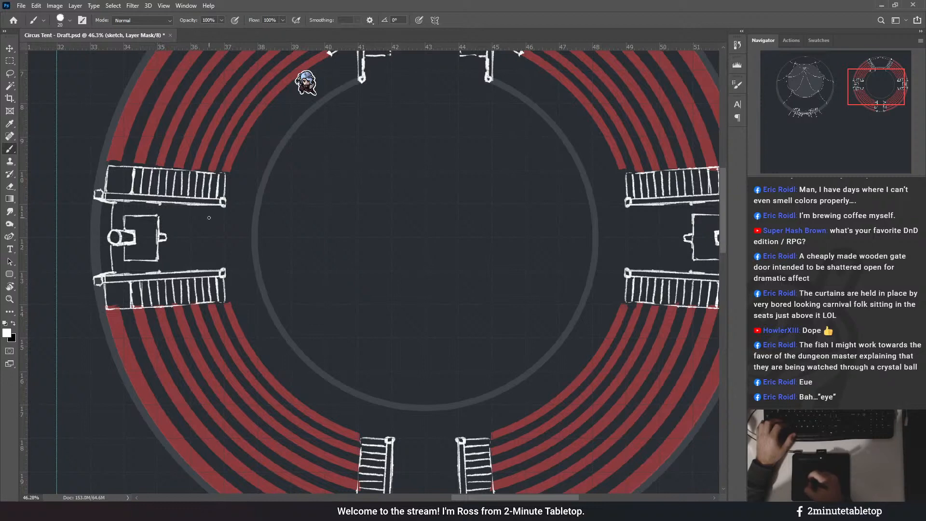
scroll(392, 201, down, 5)
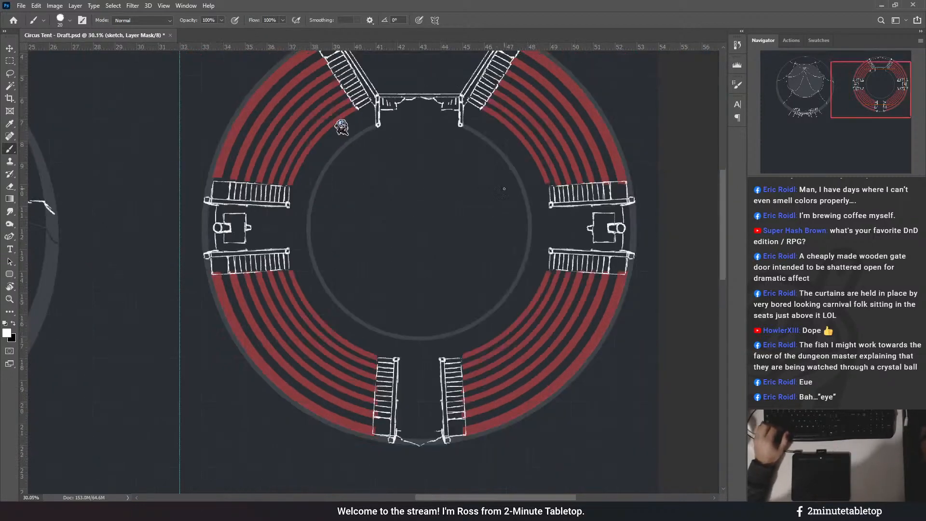
scroll(487, 93, up, 3)
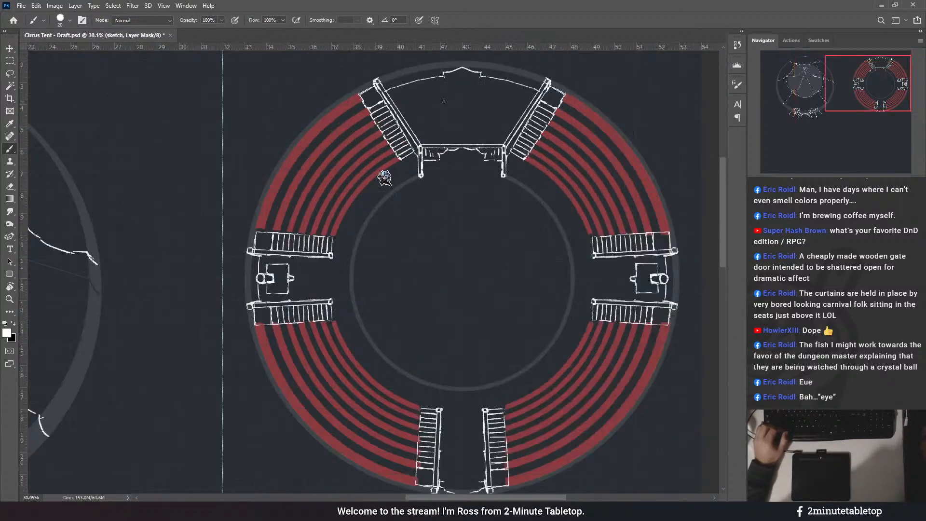
scroll(577, 138, down, 3)
scroll(475, 111, up, 4)
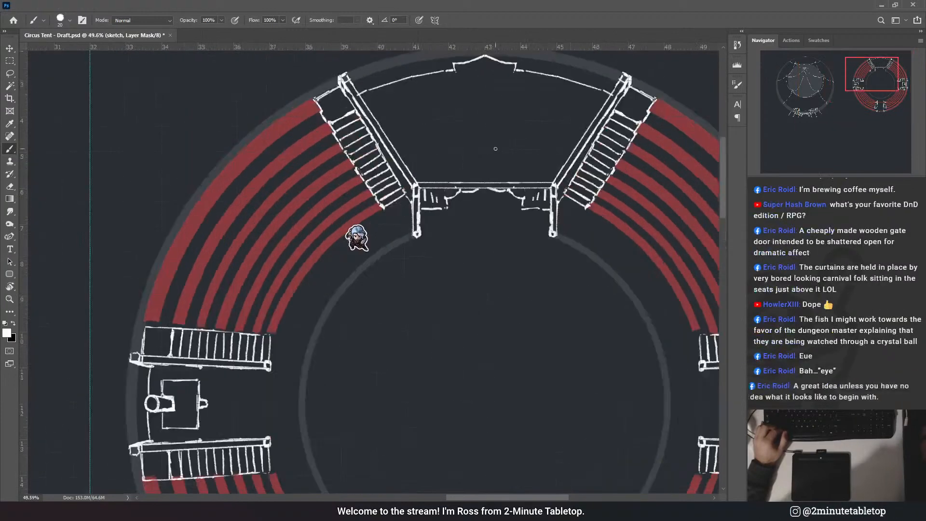
scroll(462, 195, up, 1)
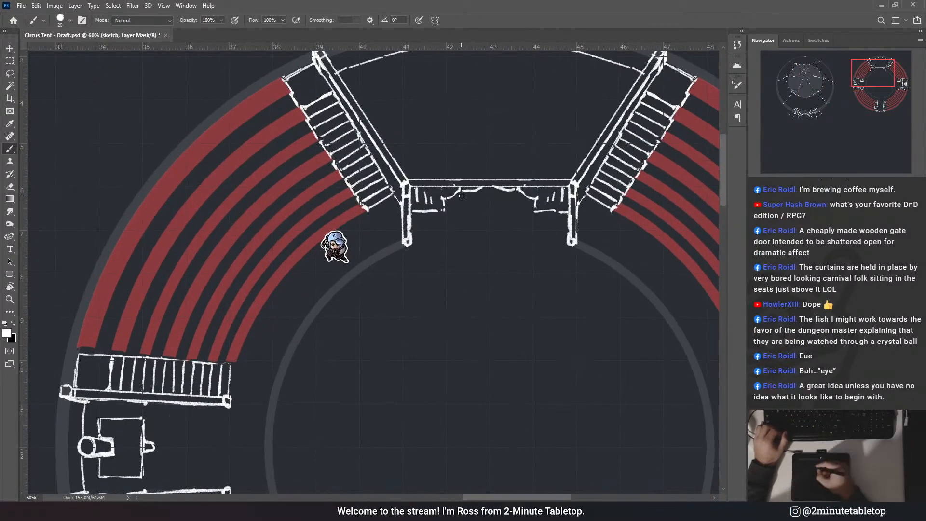
scroll(412, 174, up, 1)
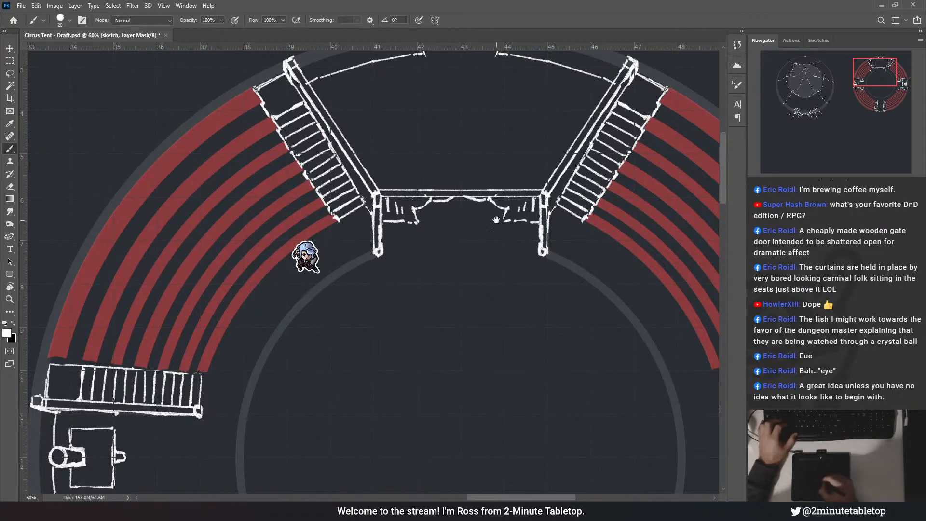
drag(414, 258, 478, 220)
drag(395, 270, 427, 149)
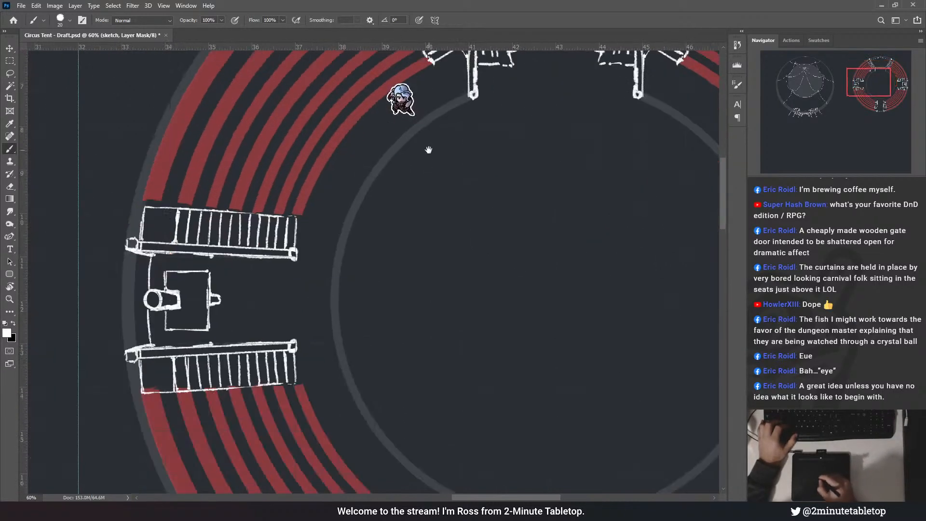
drag(461, 345, 392, 207)
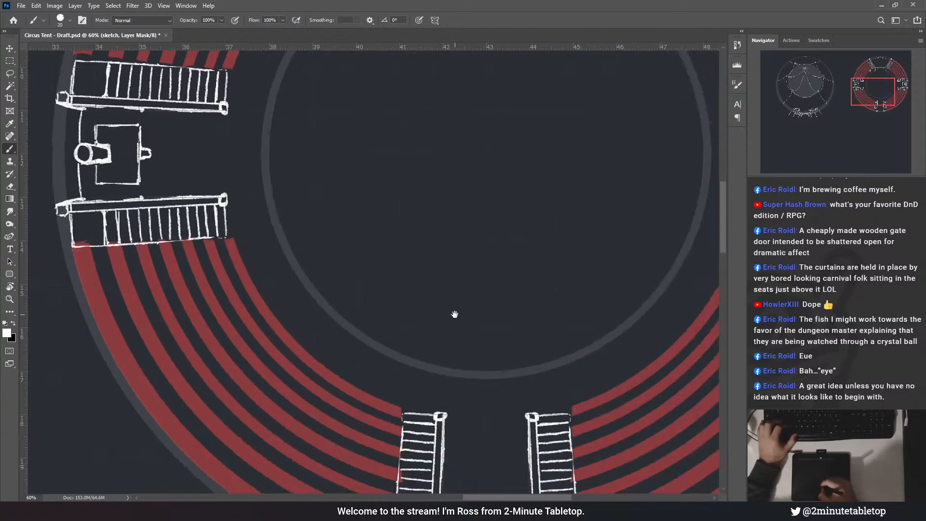
drag(454, 422, 439, 304)
drag(476, 347, 446, 267)
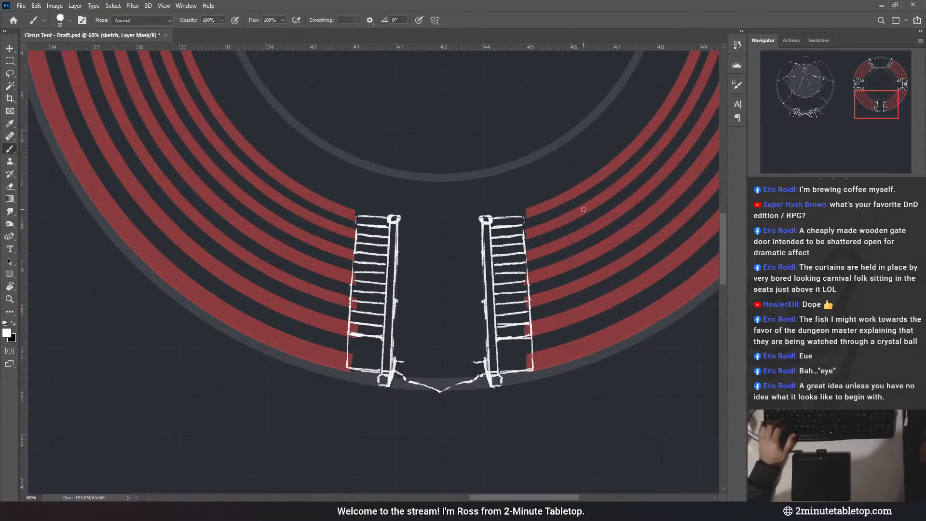
- Mask out the red seating ends that overlap the southern and eastern staircases, using the major form mask layer's mask
scroll(591, 212, down, 3)
scroll(679, 347, down, 1)
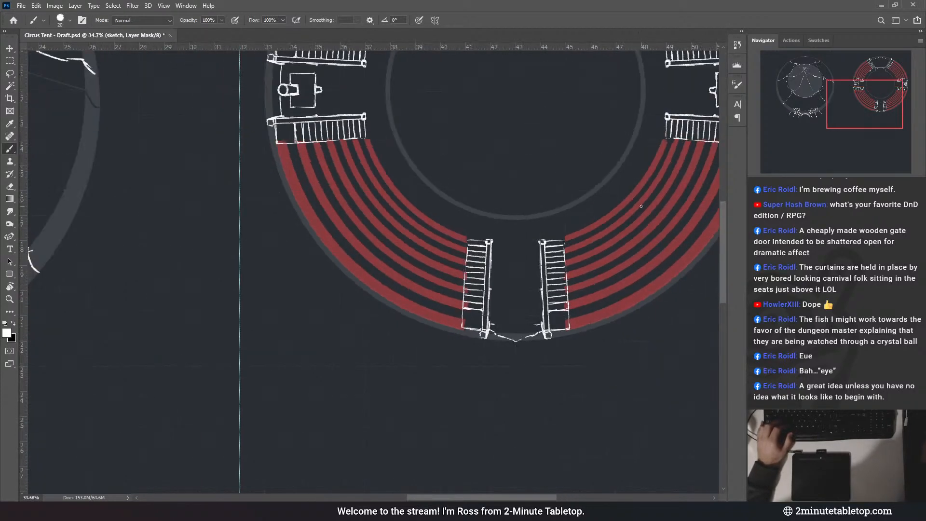
scroll(642, 207, up, 3)
click(790, 386)
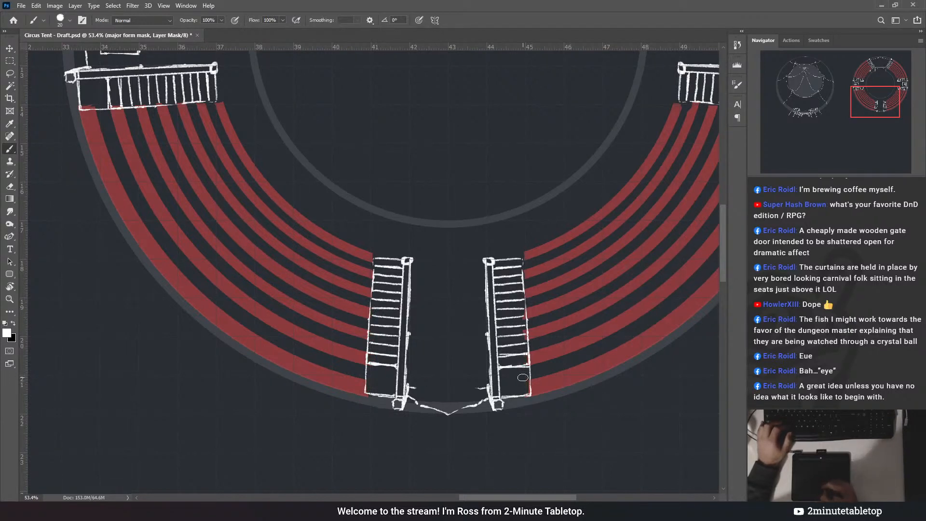
drag(529, 137, 297, 398)
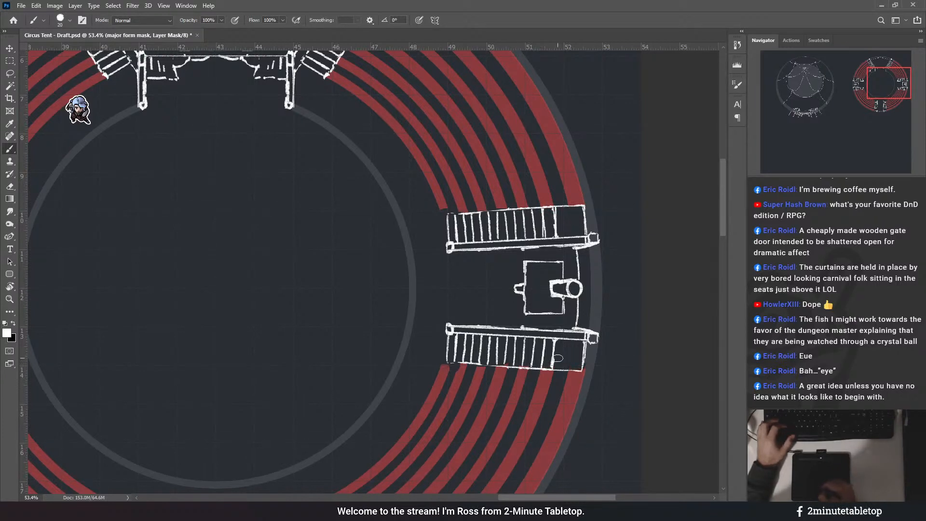
drag(355, 139, 473, 304)
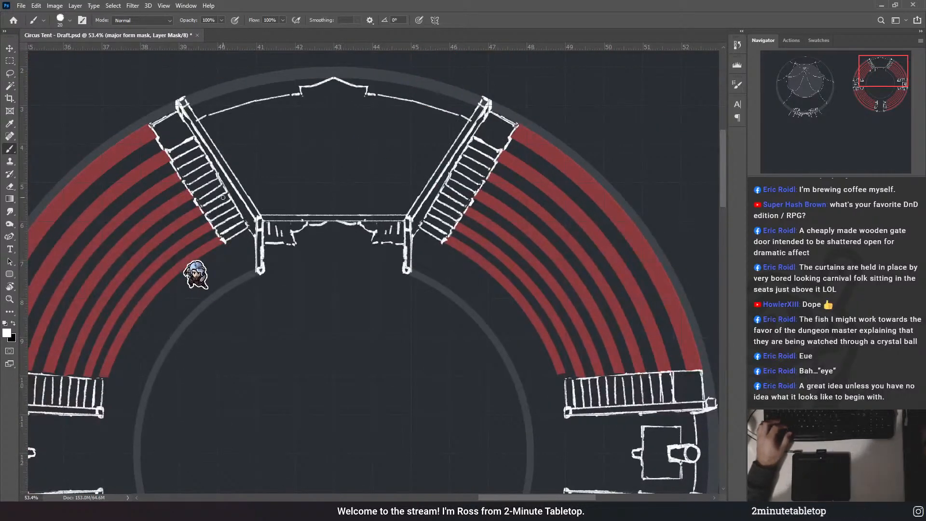
- Review the whole interior plan, checking the stage, staircases, side alcoves and trimmed seating rows around the ring
scroll(579, 127, down, 3)
scroll(663, 120, down, 1)
scroll(504, 162, up, 1)
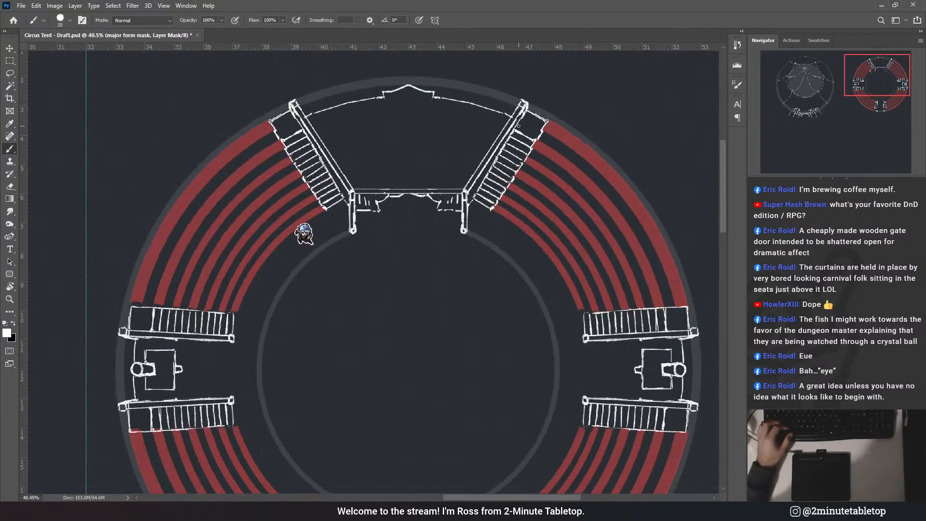
scroll(547, 240, down, 1)
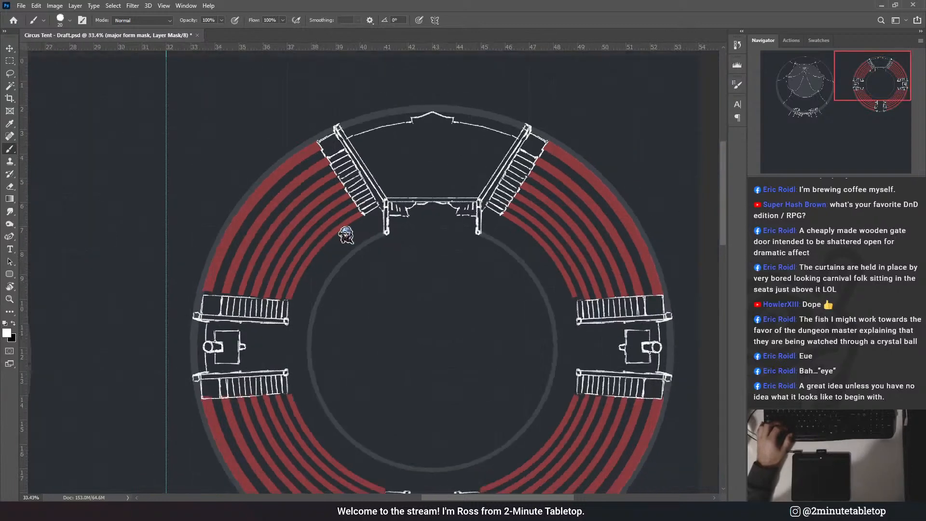
scroll(722, 211, down, 1)
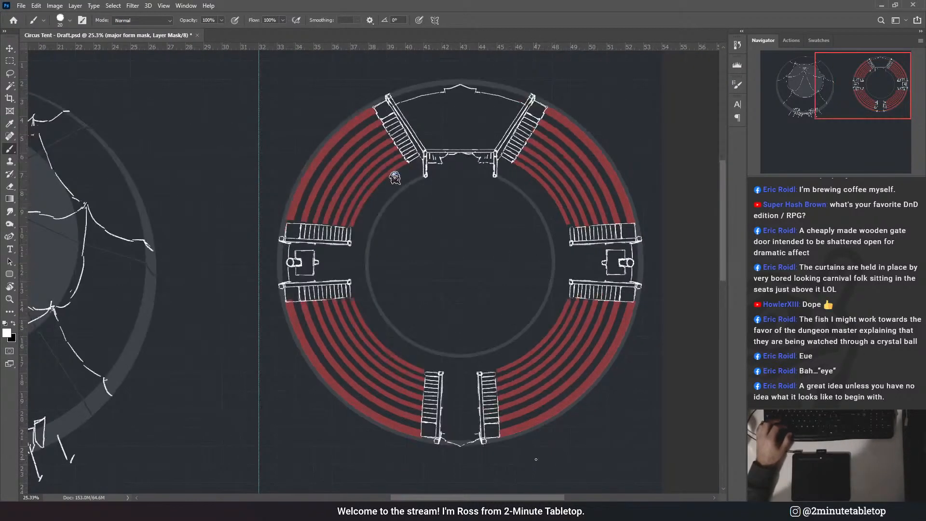
scroll(477, 451, up, 1)
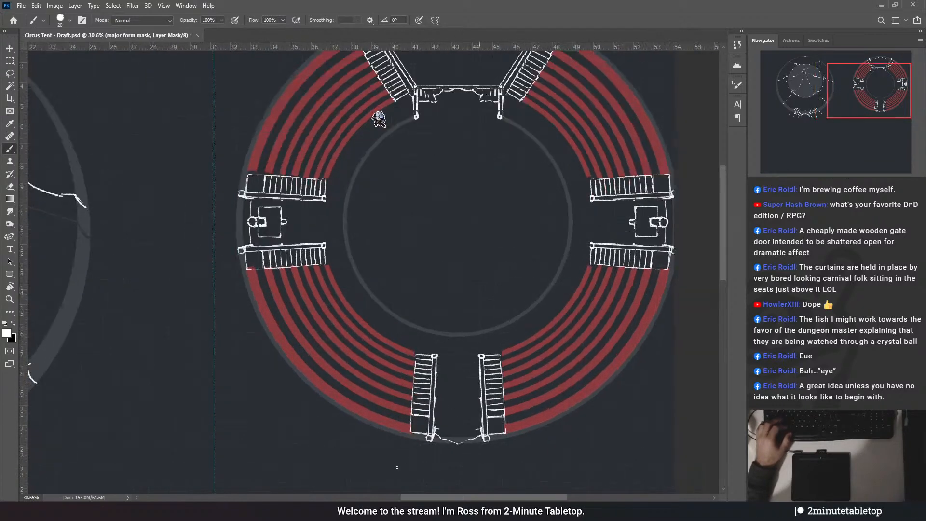
scroll(397, 467, down, 1)
scroll(672, 124, up, 1)
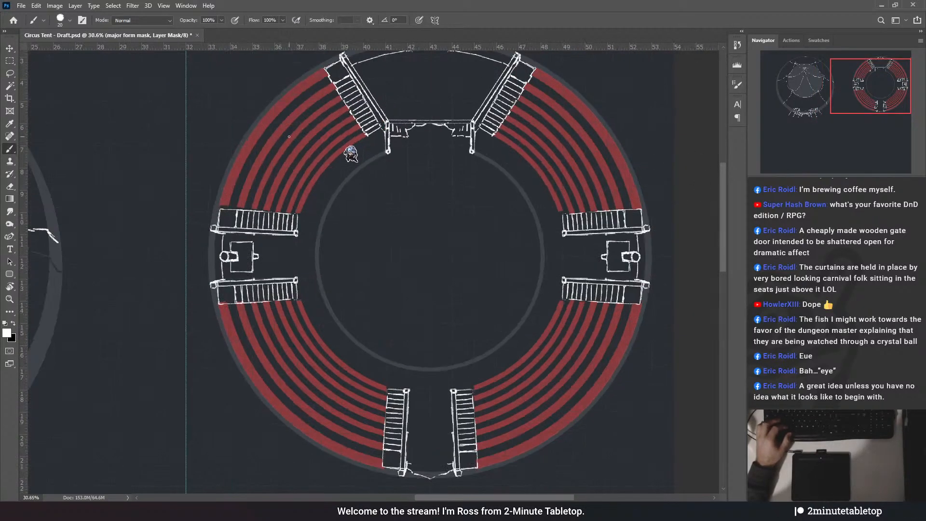
drag(721, 266, 722, 261)
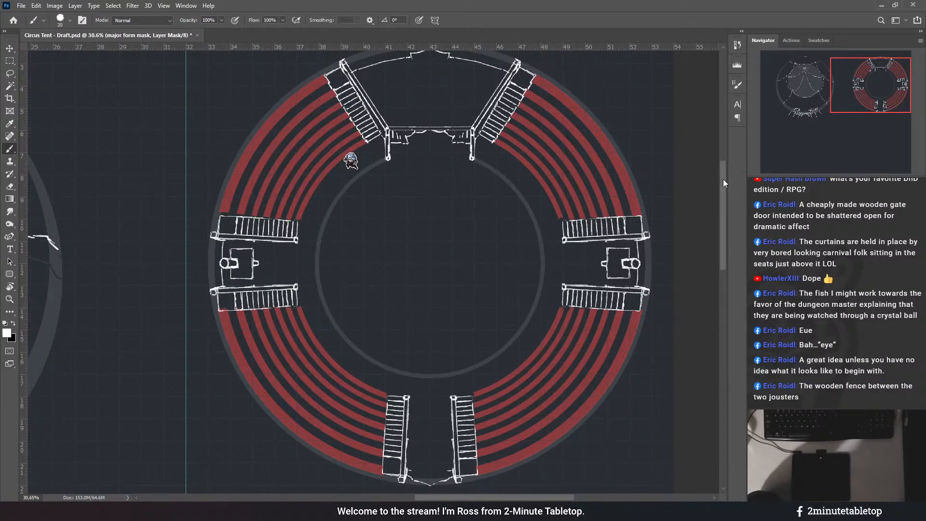
mouse_move(722, 178)
mouse_down()
mouse_move(723, 167)
mouse_move(721, 228)
mouse_move(723, 172)
mouse_up()
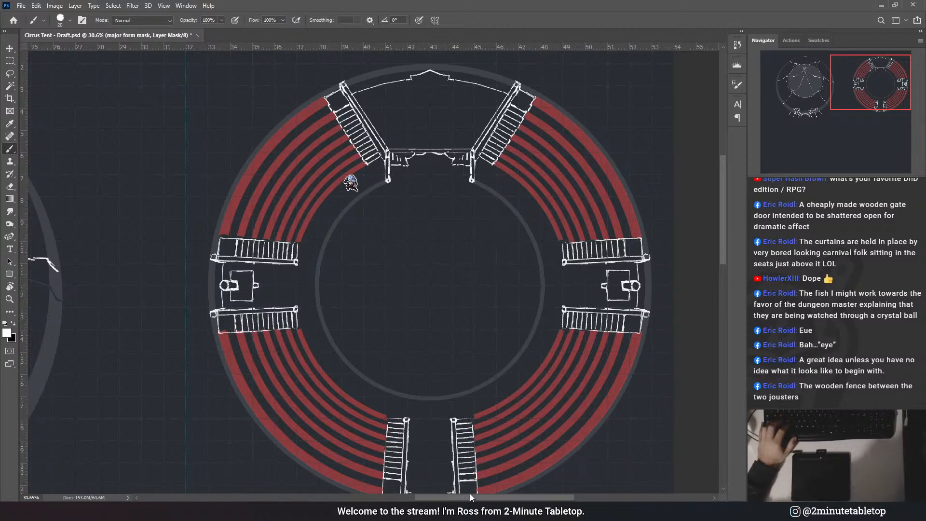
- Examine the tent exterior's roof lines and front entrance alongside the interior seating plan
drag(470, 494, 358, 495)
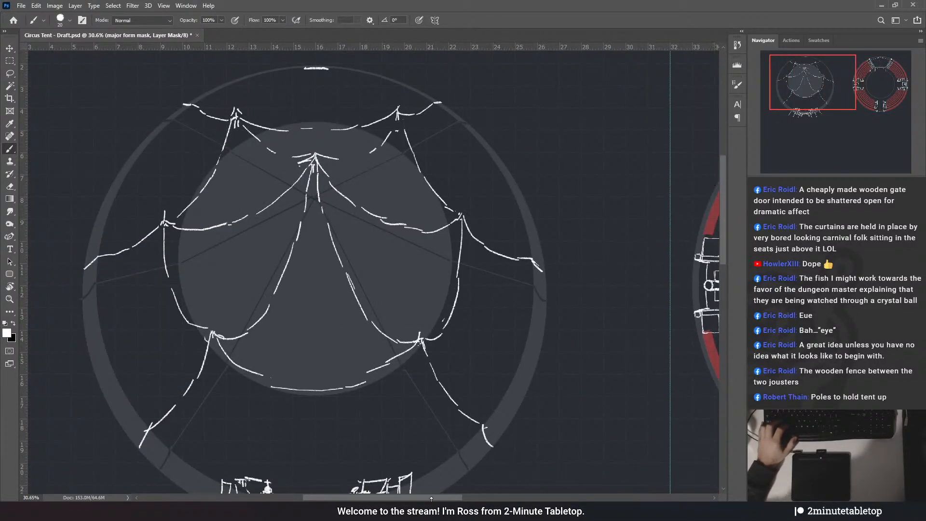
drag(432, 500, 439, 499)
scroll(186, 265, down, 5)
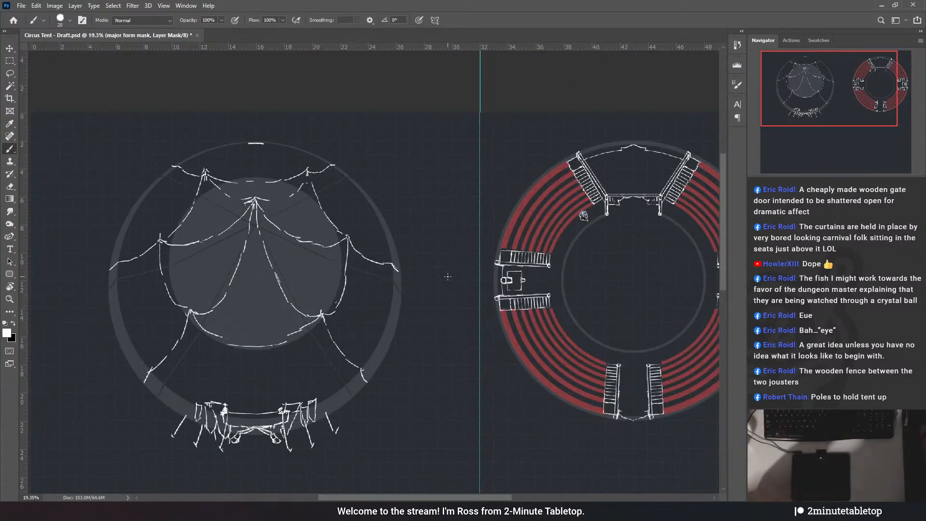
scroll(461, 256, up, 2)
scroll(138, 239, down, 2)
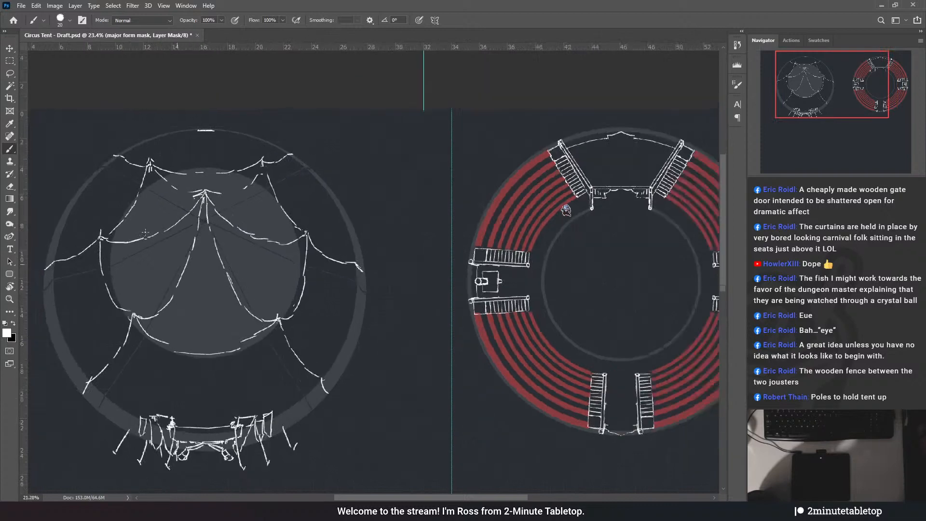
scroll(297, 248, up, 1)
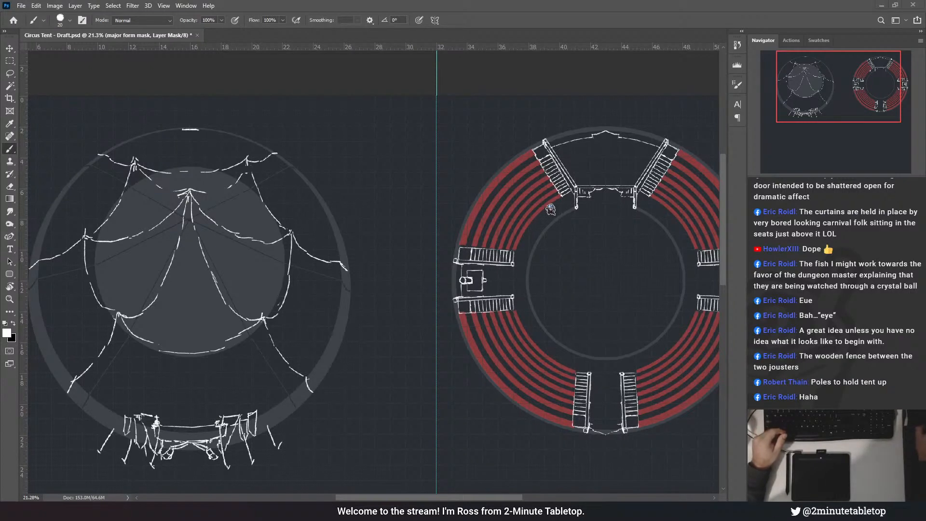
- Paste the circus ring illustration over the interior plan as a reference and enlarge it to about 462%
scroll(408, 250, down, 4)
scroll(644, 304, up, 5)
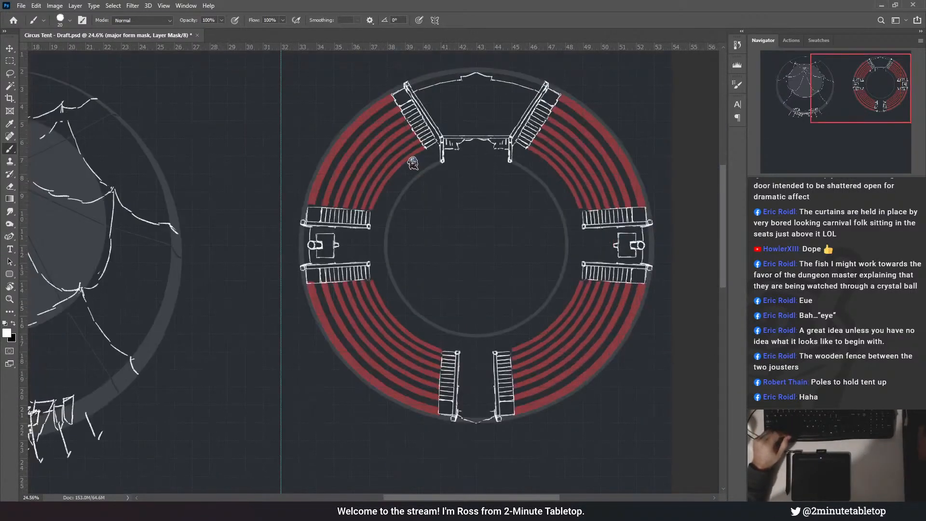
scroll(546, 191, up, 4)
key(ctrl+v)
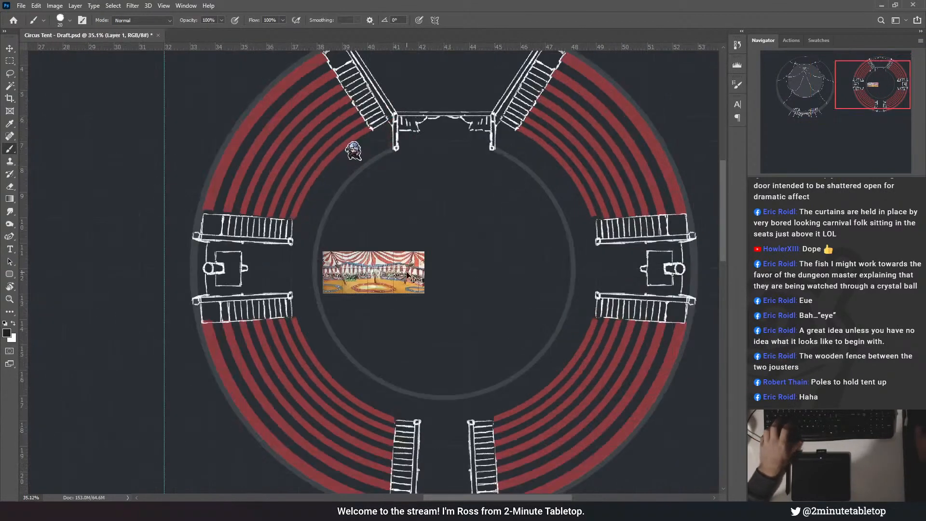
key(ctrl+t)
drag(424, 293, 600, 415)
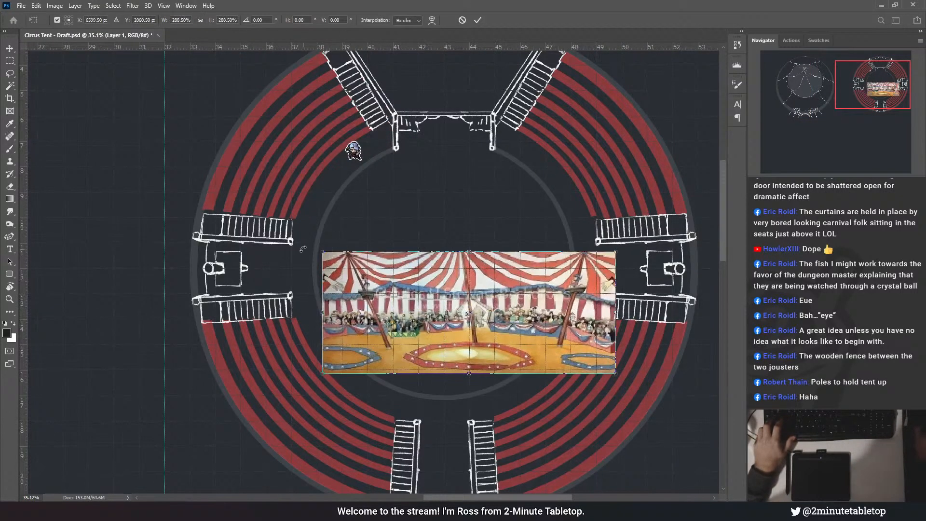
drag(322, 251, 174, 112)
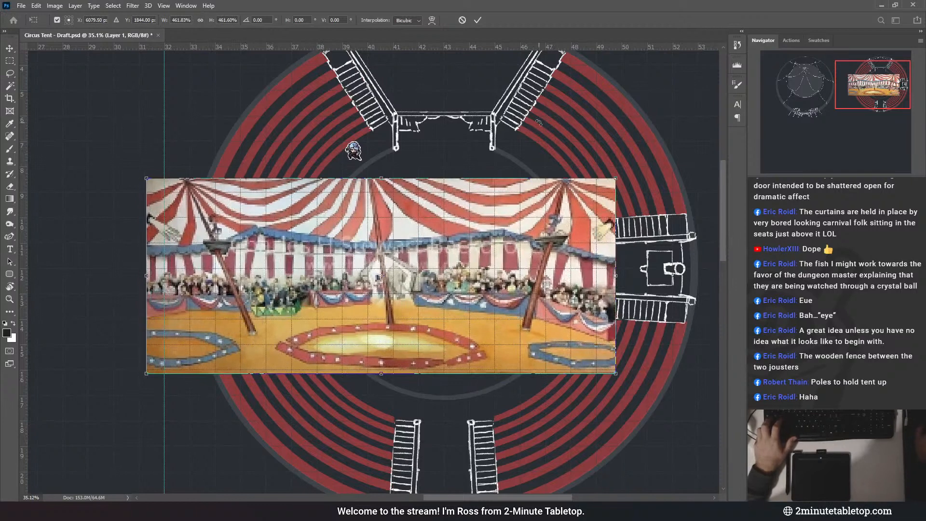
click(477, 21)
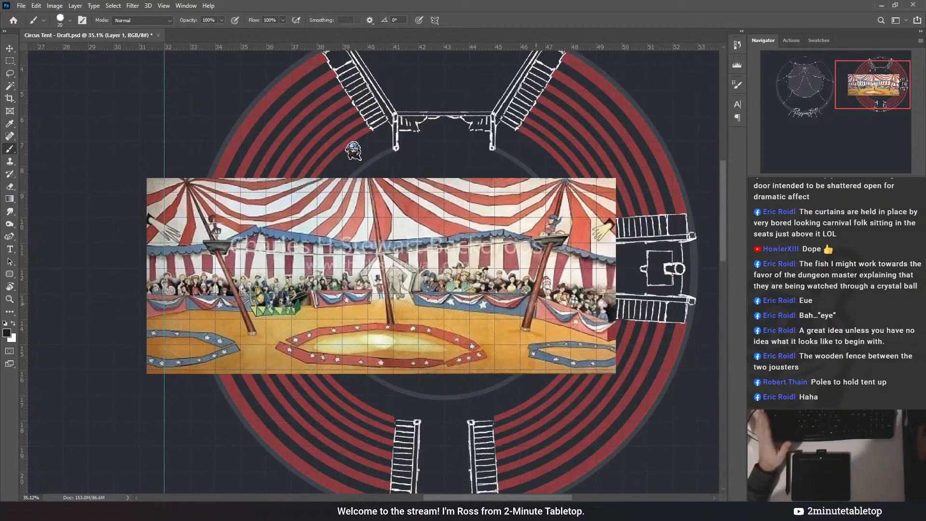
scroll(636, 212, down, 1)
scroll(650, 210, down, 4)
scroll(649, 210, up, 5)
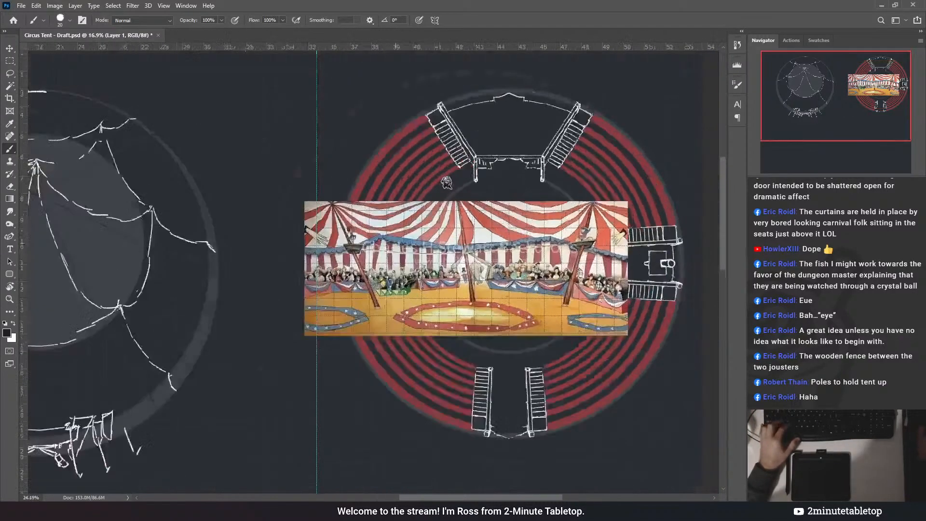
- Study the circus illustration's tent roof, leaning poles, seating and ring borders against the tent exterior and interior plan
scroll(562, 239, up, 2)
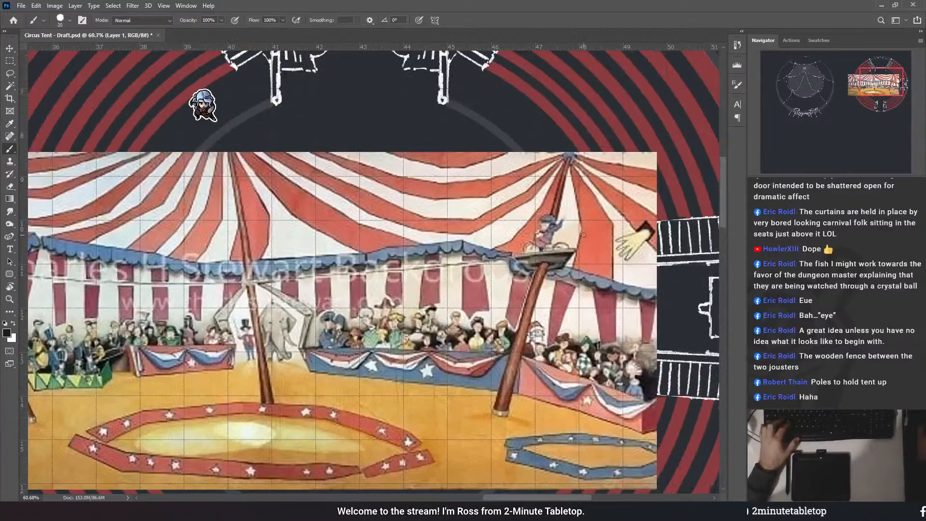
scroll(549, 241, down, 4)
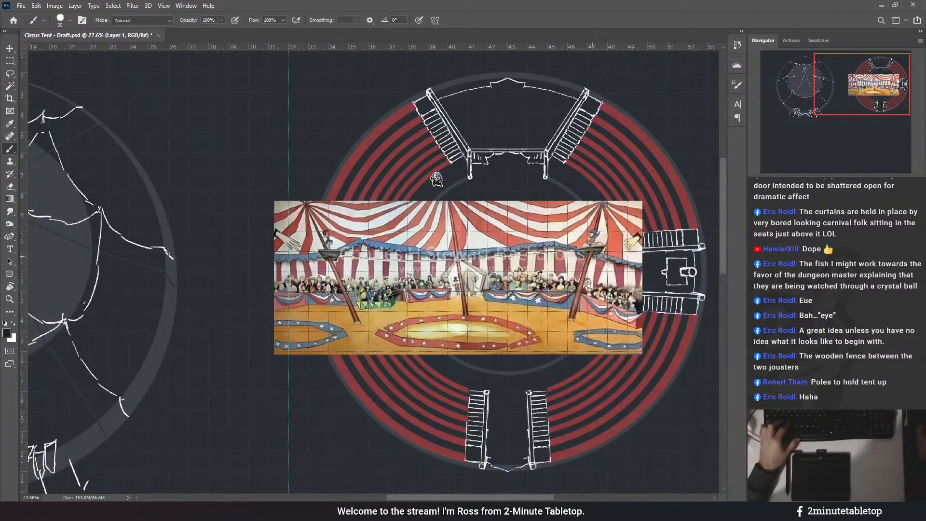
scroll(593, 236, down, 3)
scroll(301, 233, up, 3)
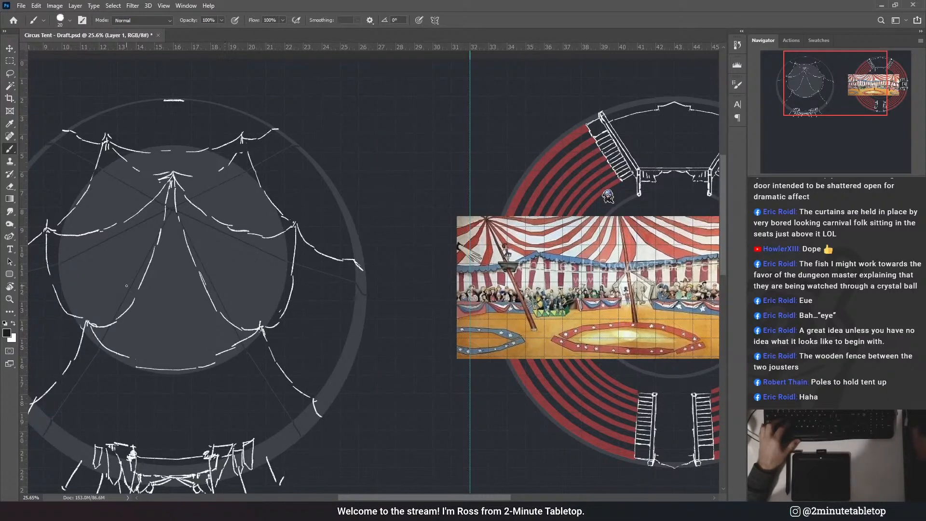
scroll(608, 195, down, 3)
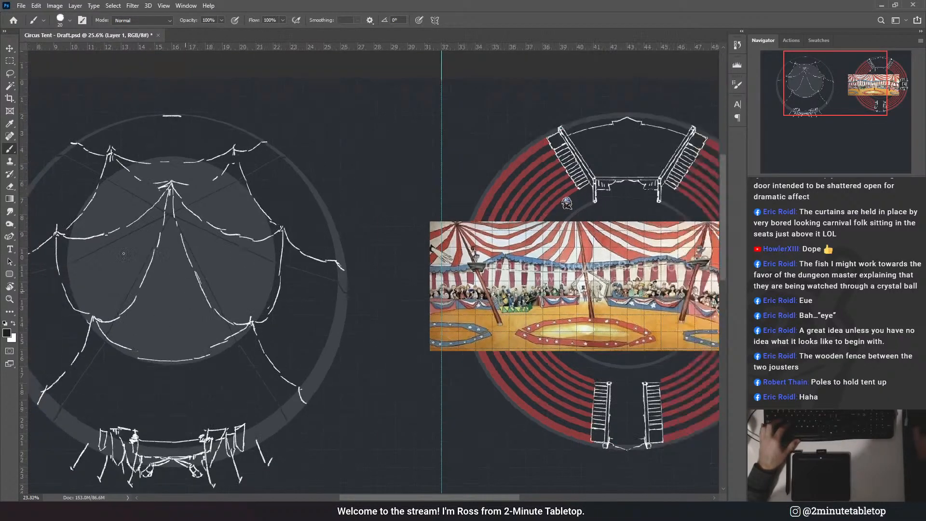
scroll(491, 210, up, 2)
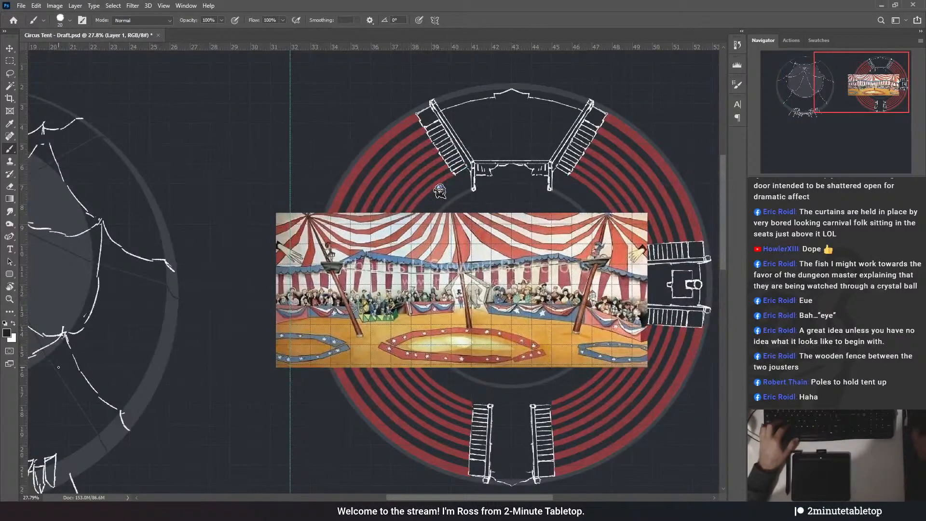
scroll(424, 285, down, 2)
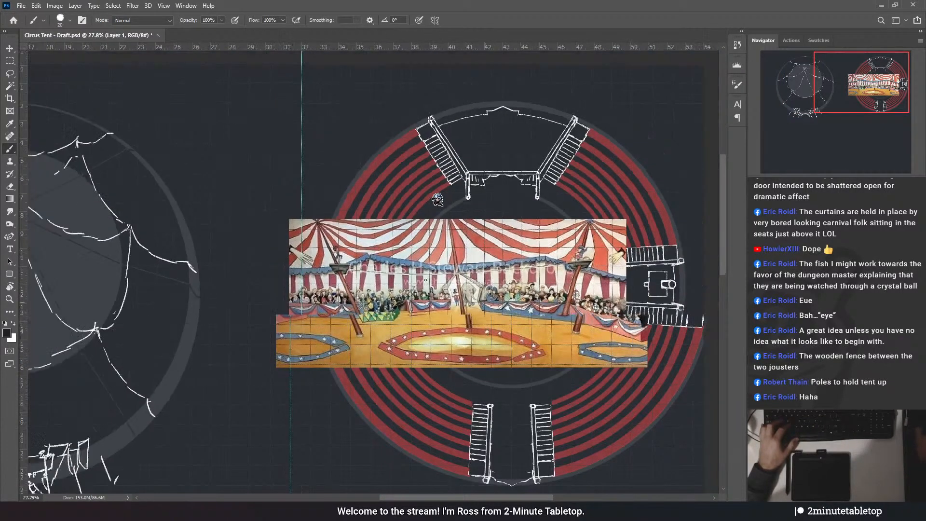
scroll(169, 194, up, 2)
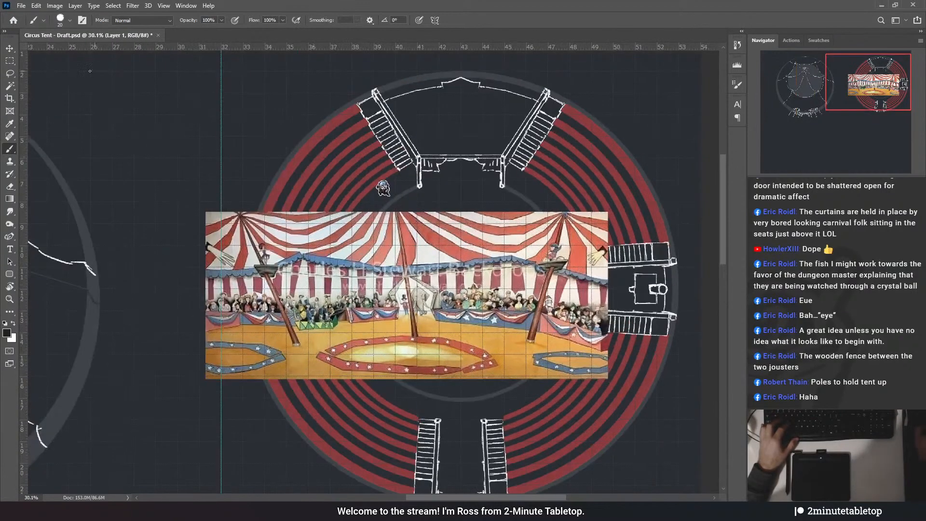
- Move the circus ring illustration aside and delete it from the draft
key(v)
drag(435, 289, 127, 192)
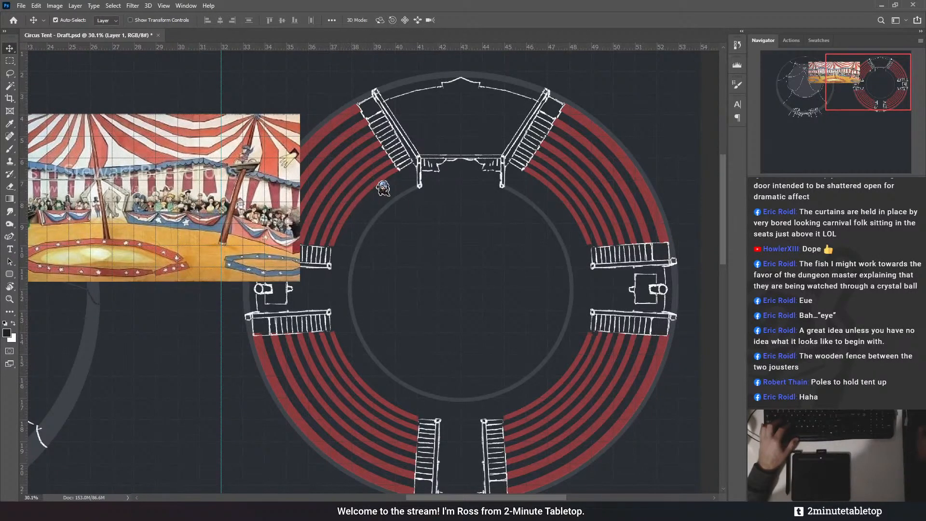
drag(246, 187, 363, 246)
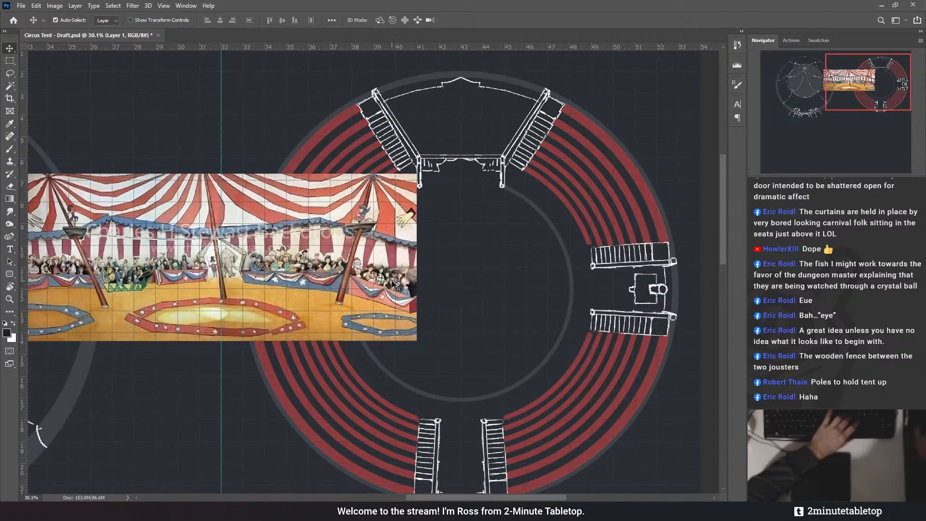
key(Delete)
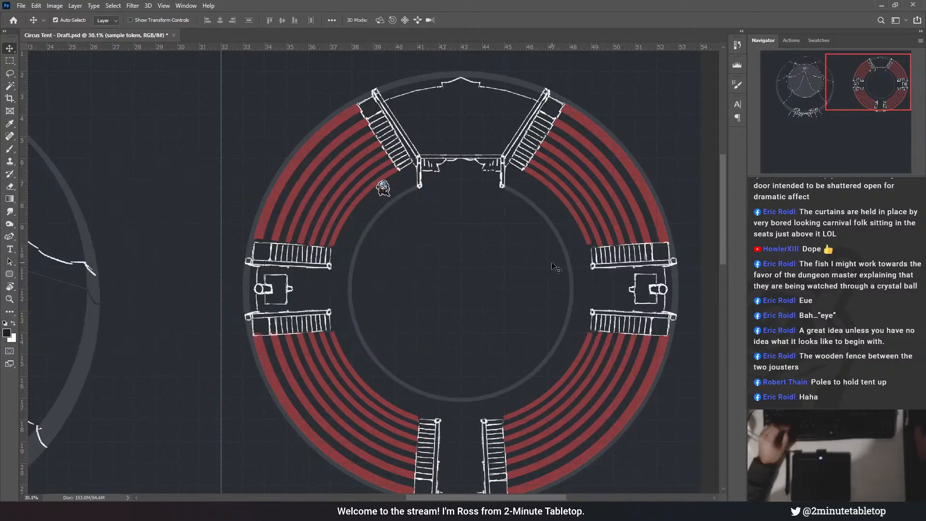
- Compare the interior plan's empty ring, stage and seating with the tent exterior's roof lines
scroll(540, 224, up, 2)
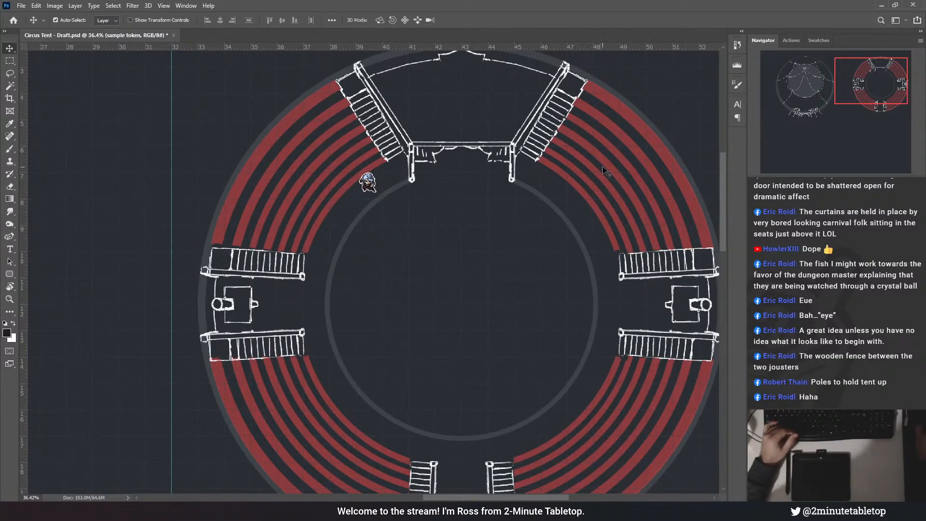
scroll(648, 294, down, 3)
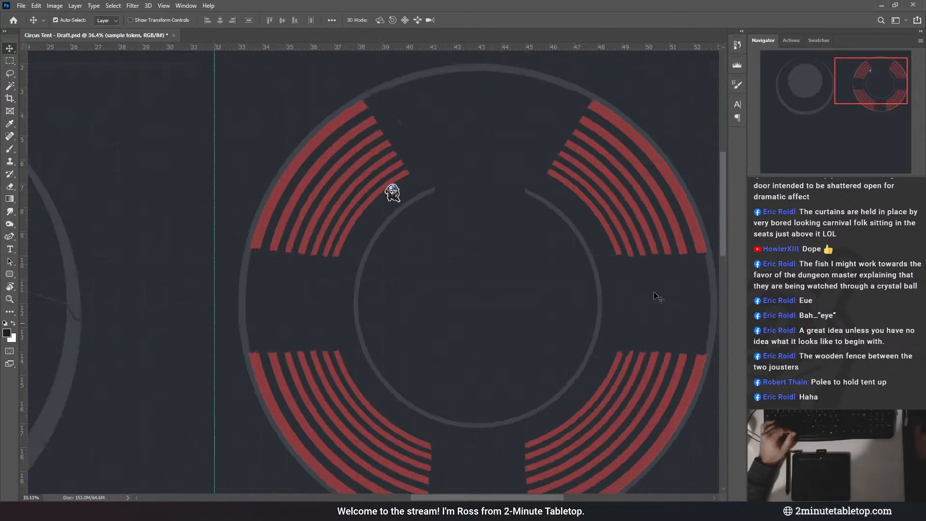
scroll(642, 205, down, 2)
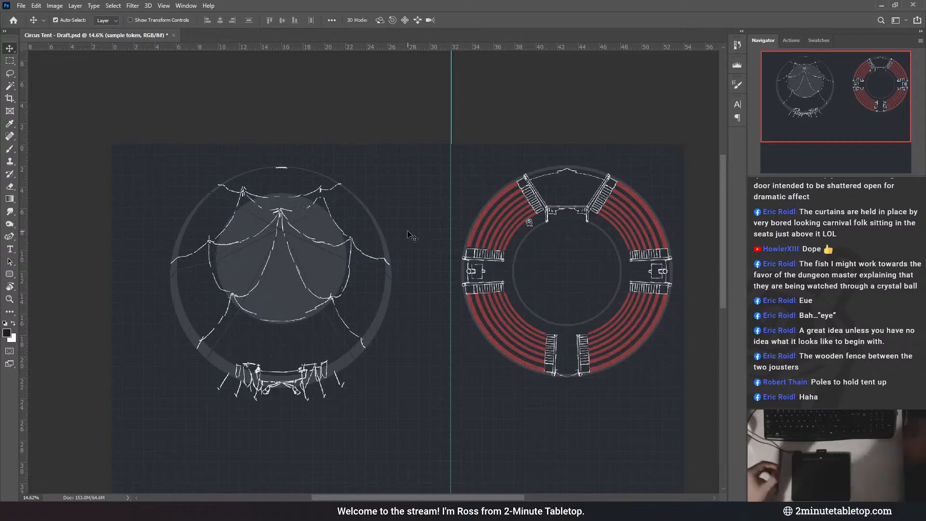
scroll(403, 229, up, 1)
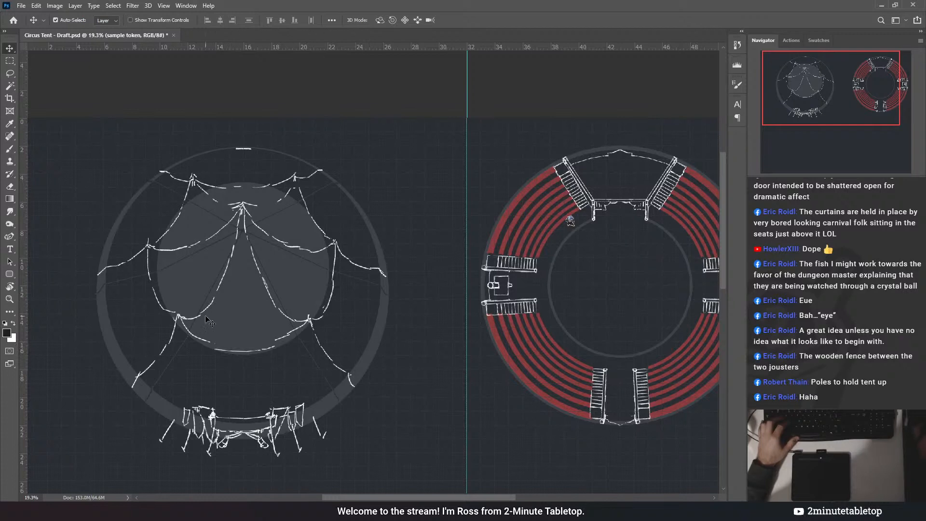
scroll(114, 325, down, 1)
scroll(280, 292, up, 1)
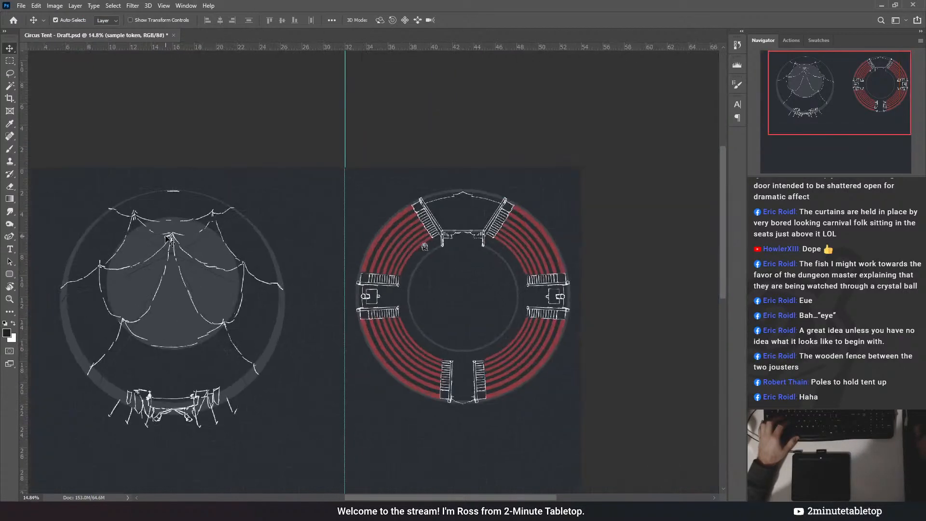
scroll(169, 243, up, 1)
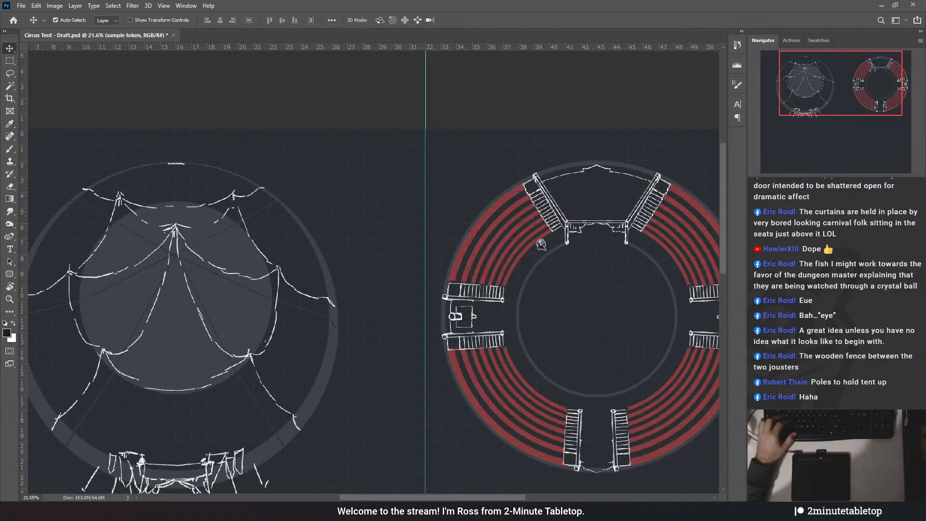
- Paste the red-and-yellow circus backdrop as a reference, enlarge it to about 483% and place it over the tent exterior
key(ctrl+v)
key(ctrl+t)
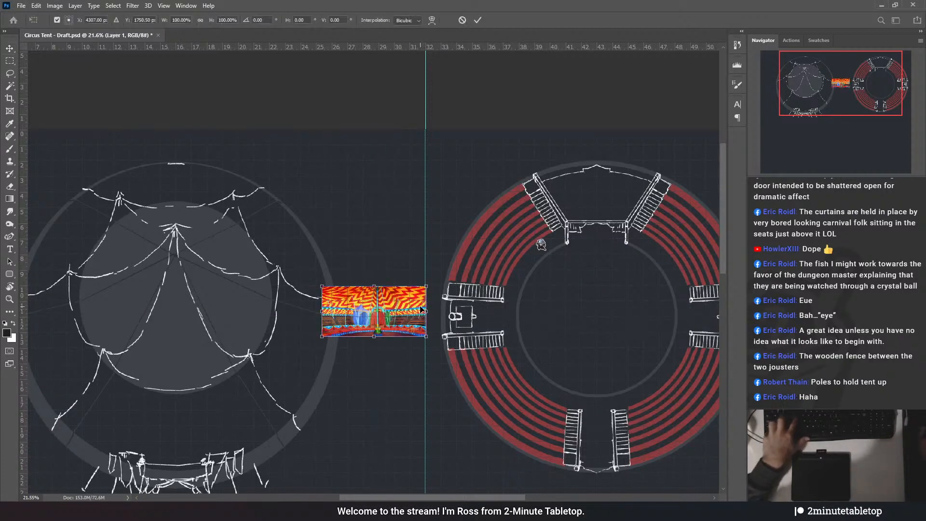
drag(426, 286, 680, 163)
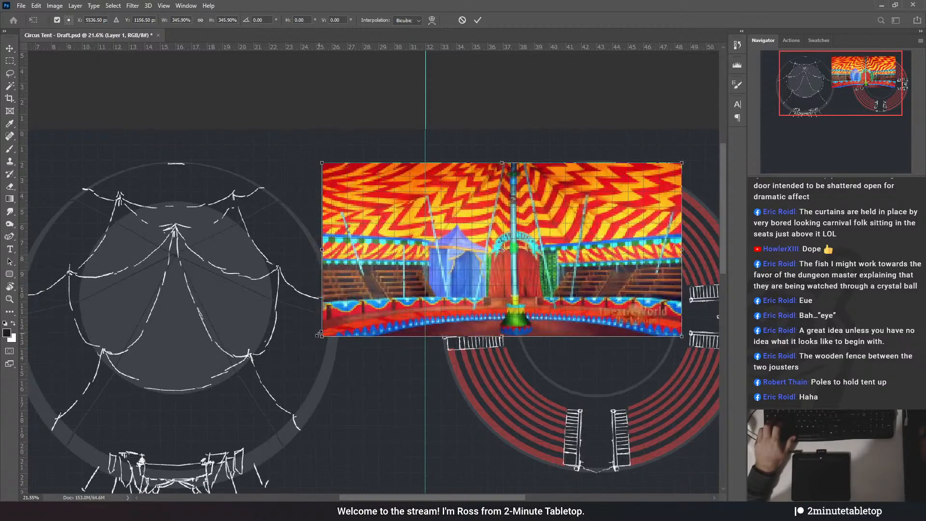
drag(320, 335, 179, 405)
drag(434, 280, 221, 264)
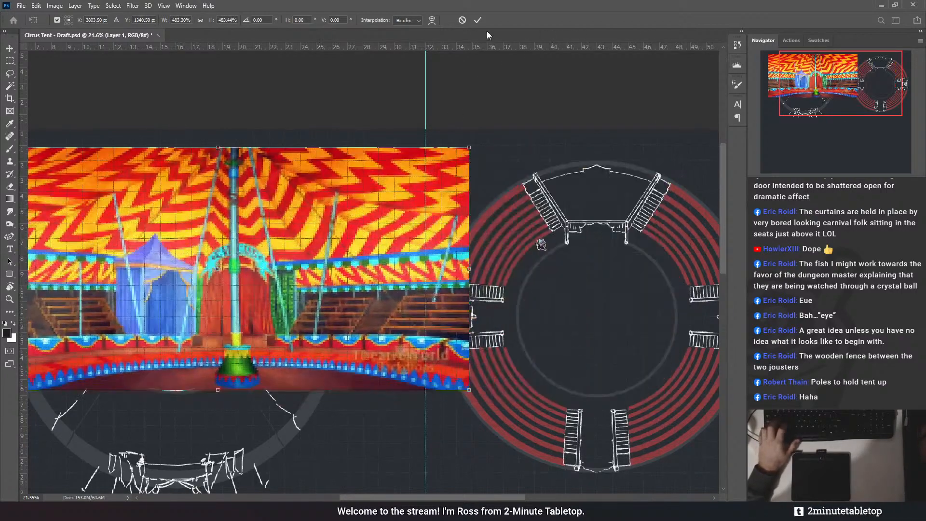
click(478, 21)
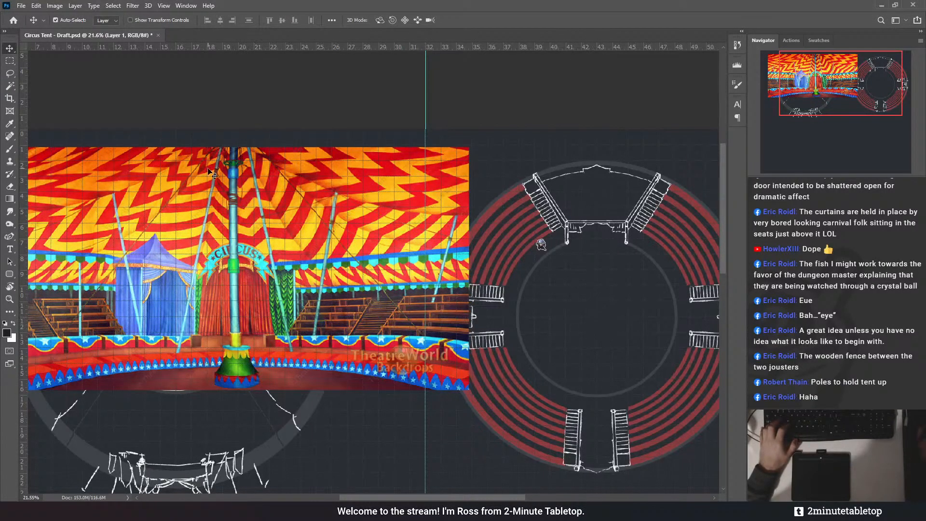
drag(375, 263, 300, 283)
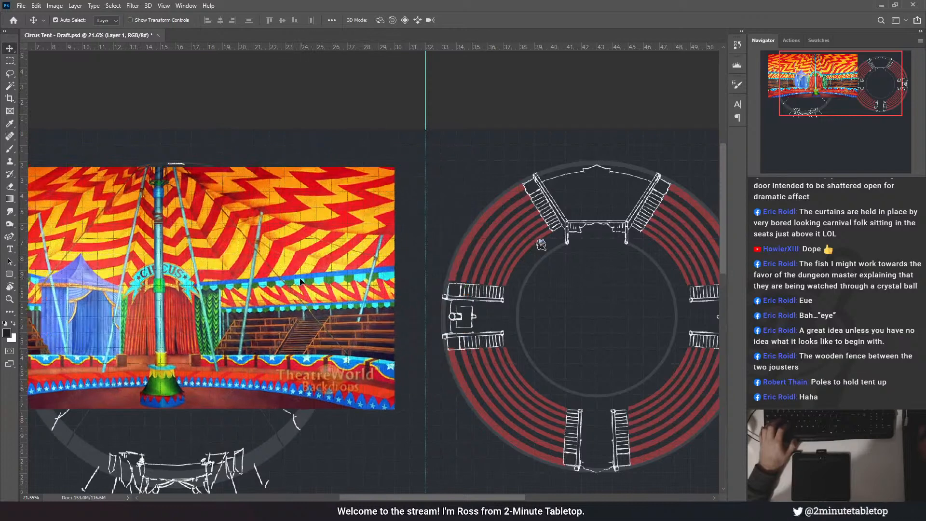
- Examine the backdrop's central pole, curtained entrance, wooden seating and support poles, repositioning it beside the interior plan
scroll(319, 338, up, 2)
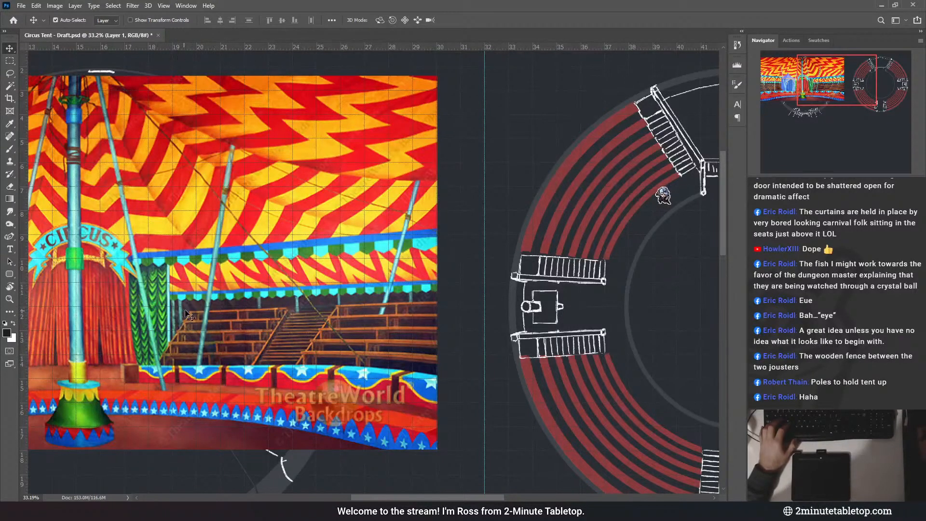
scroll(188, 315, down, 2)
scroll(85, 330, up, 3)
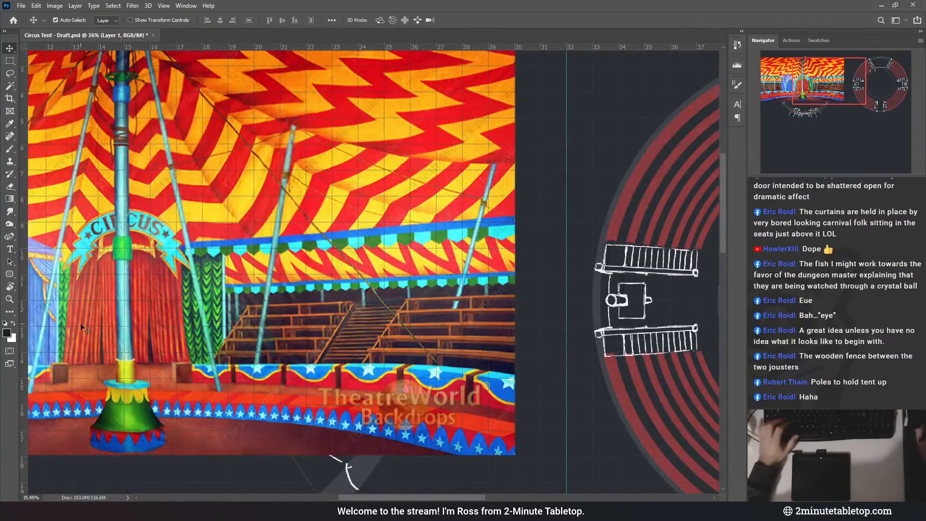
scroll(150, 296, down, 2)
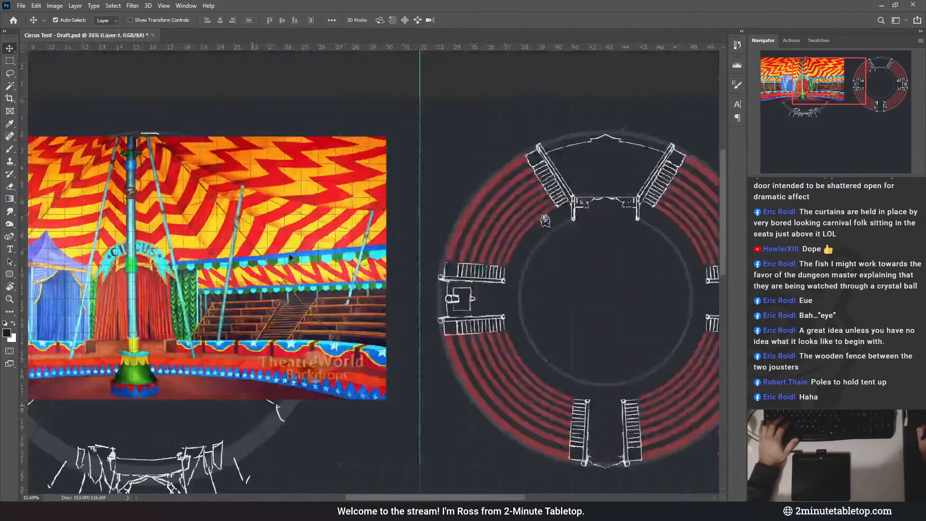
drag(209, 235, 361, 225)
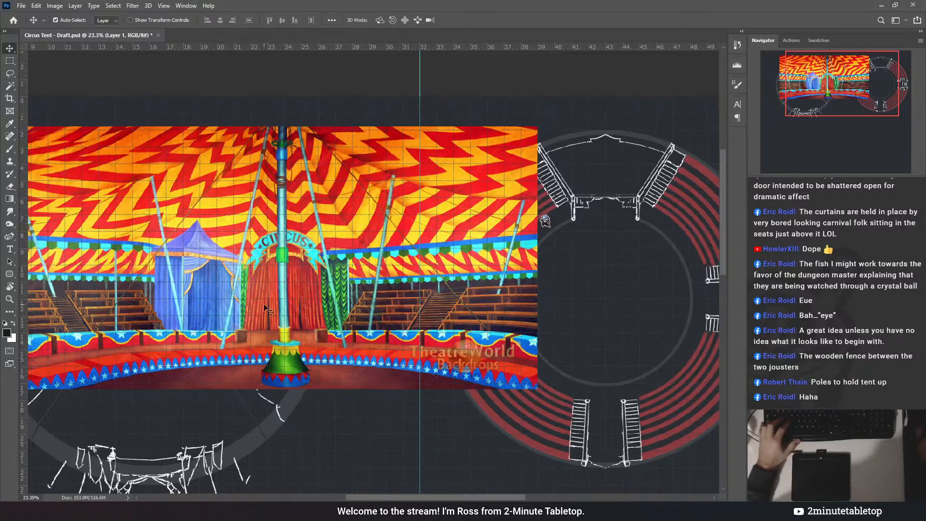
drag(400, 271, 375, 320)
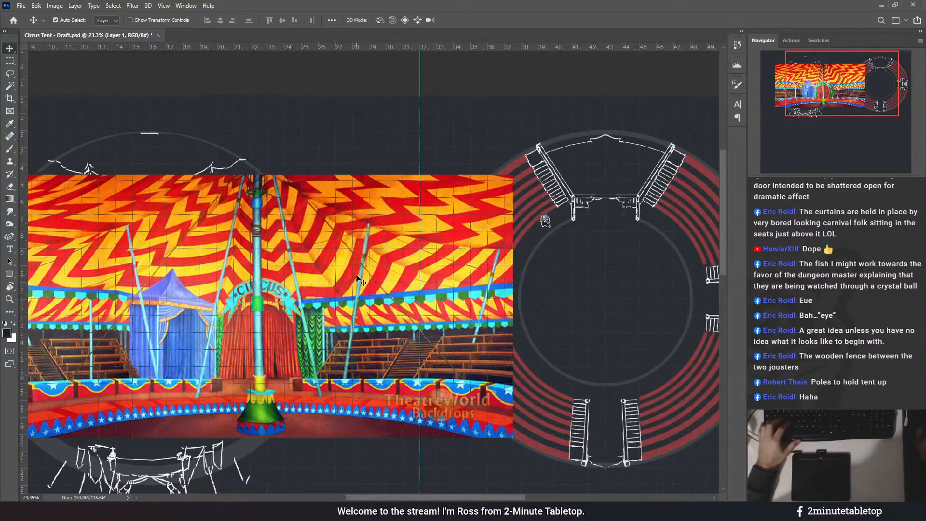
- Delete the red-and-yellow circus backdrop reference from the draft
drag(372, 260, 311, 266)
key(Delete)
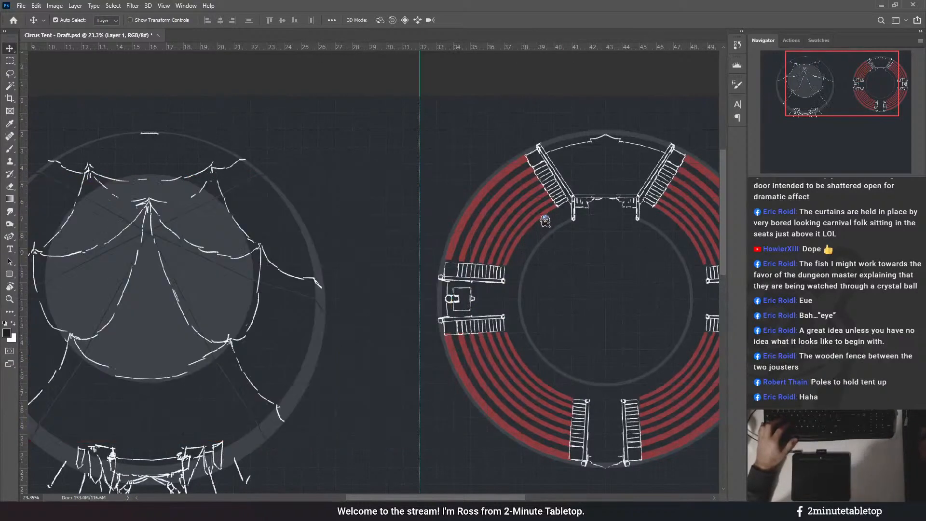
click(545, 220)
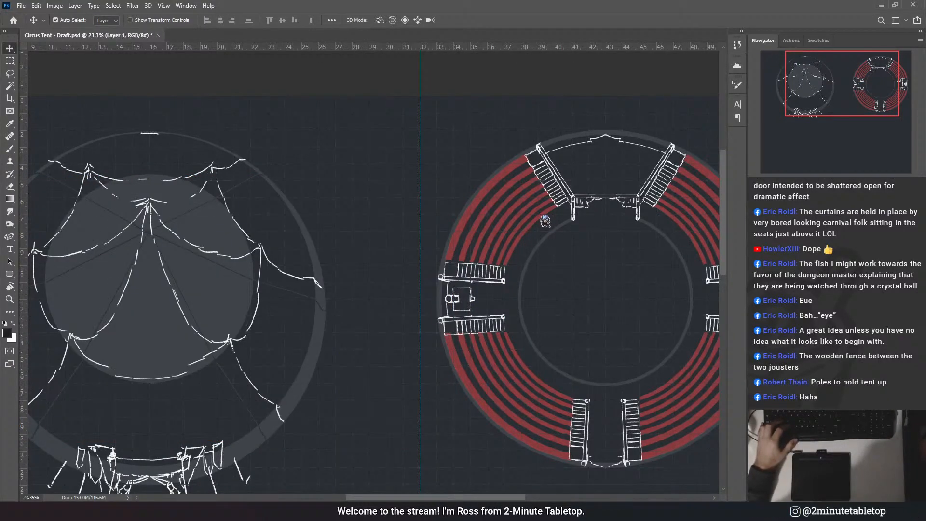
key(ctrl+z)
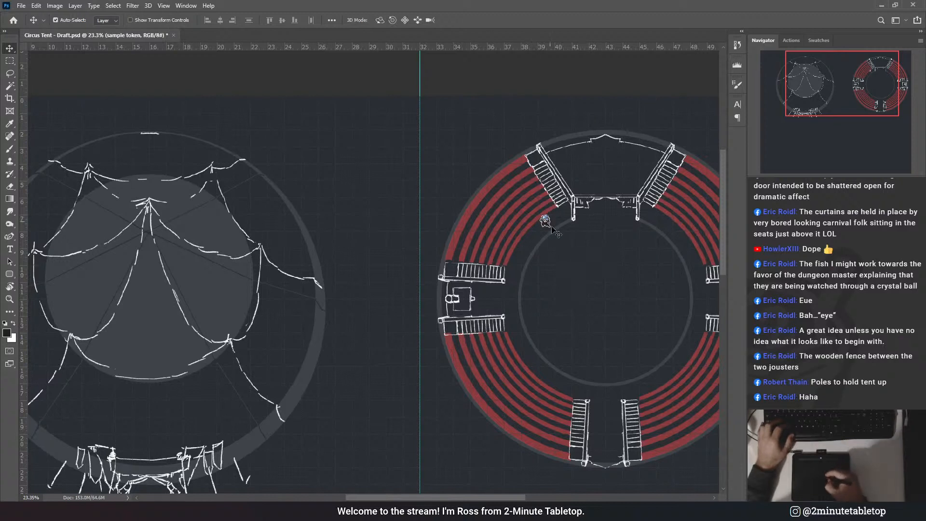
- Sketch a small round white pole, about 0.7 grid squares wide, at the centre of the ring on the sketch layer
drag(570, 242, 451, 232)
key(b)
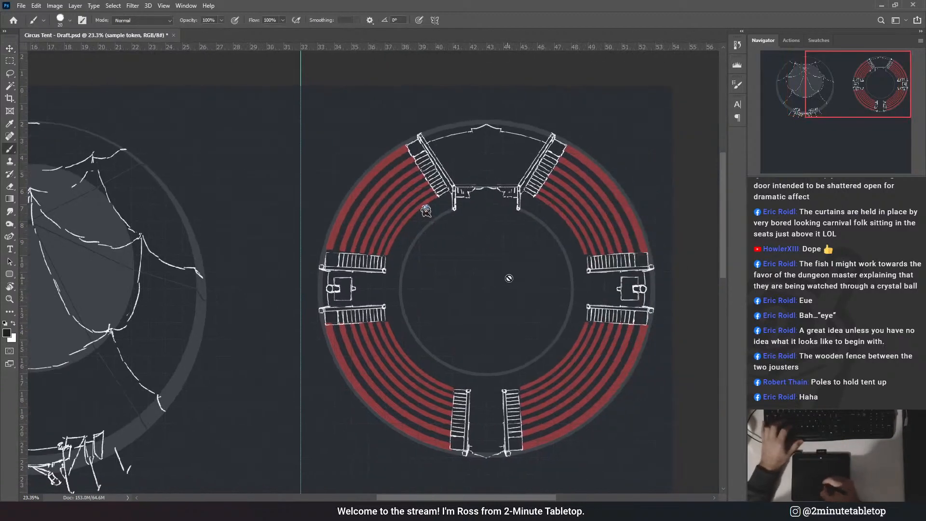
click(791, 434)
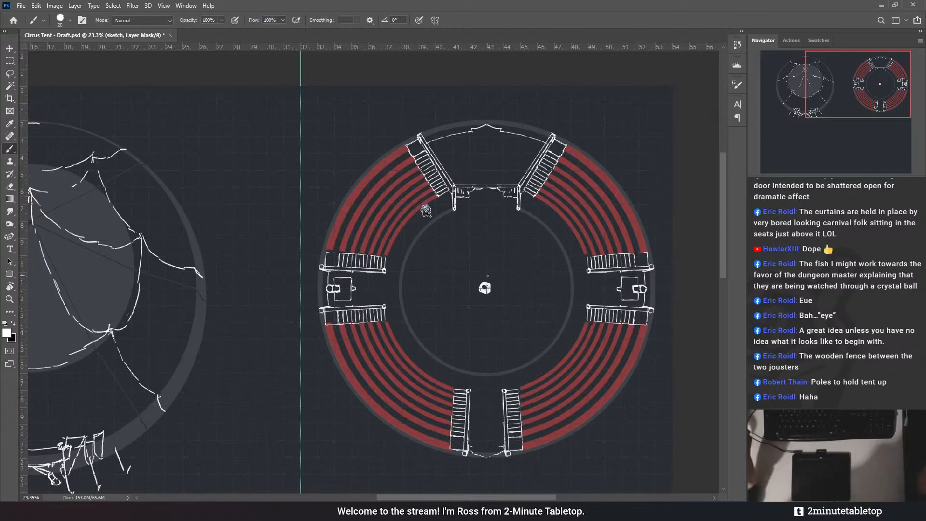
- Move the sample token into the ring beside the central pole to compare their scale
scroll(553, 324, up, 5)
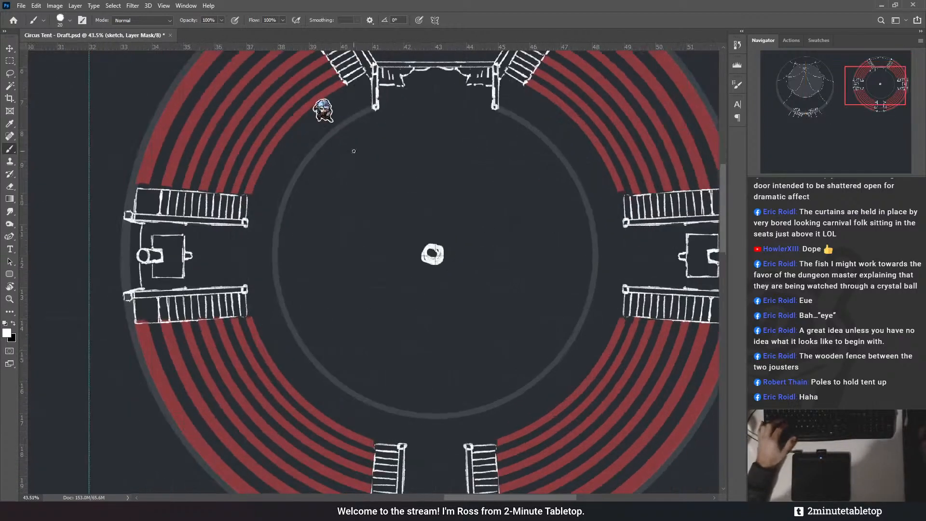
click(13, 52)
drag(324, 110, 374, 268)
scroll(409, 207, up, 3)
scroll(378, 271, up, 1)
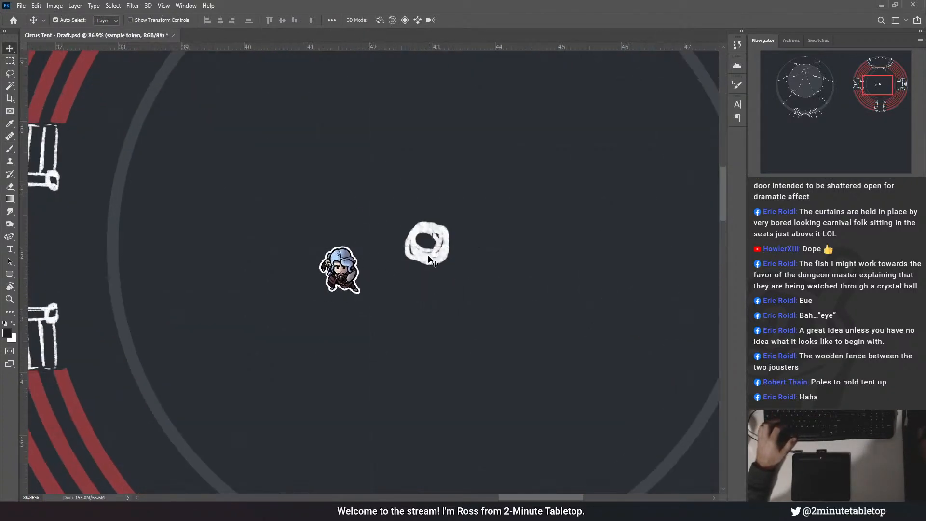
- Rework the central pole on the sketch layer's mask into a thinner hollow circle about 0.7 grid squares wide
click(820, 318)
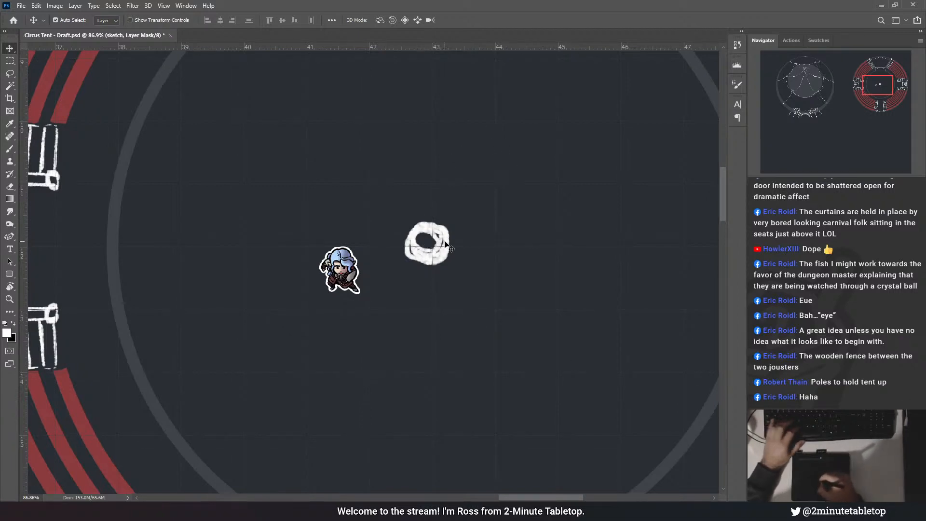
key(b)
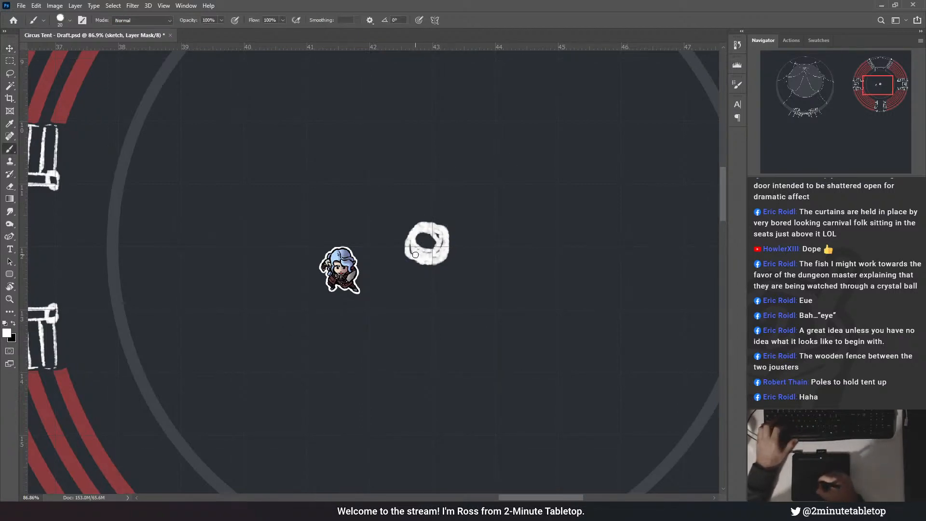
mouse_move(430, 243)
mouse_down()
mouse_move(420, 251)
mouse_move(426, 238)
mouse_up()
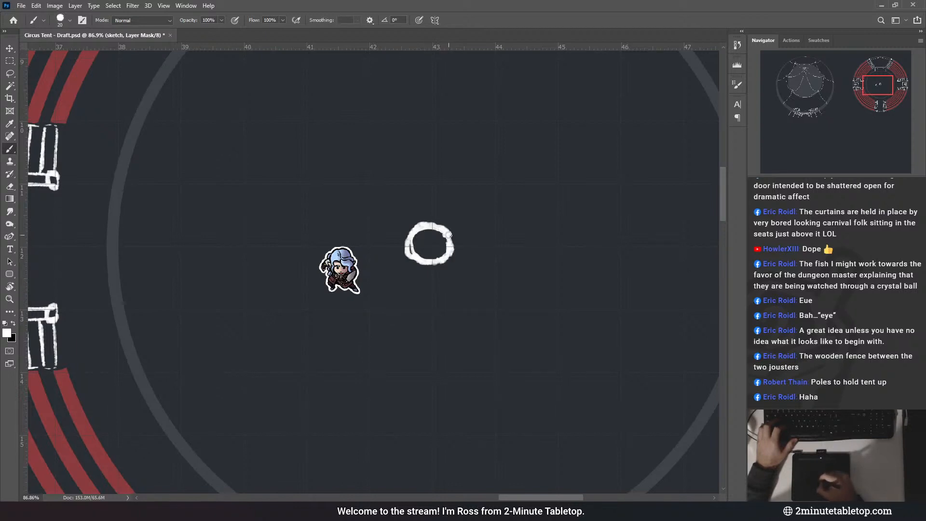
drag(404, 239, 403, 264)
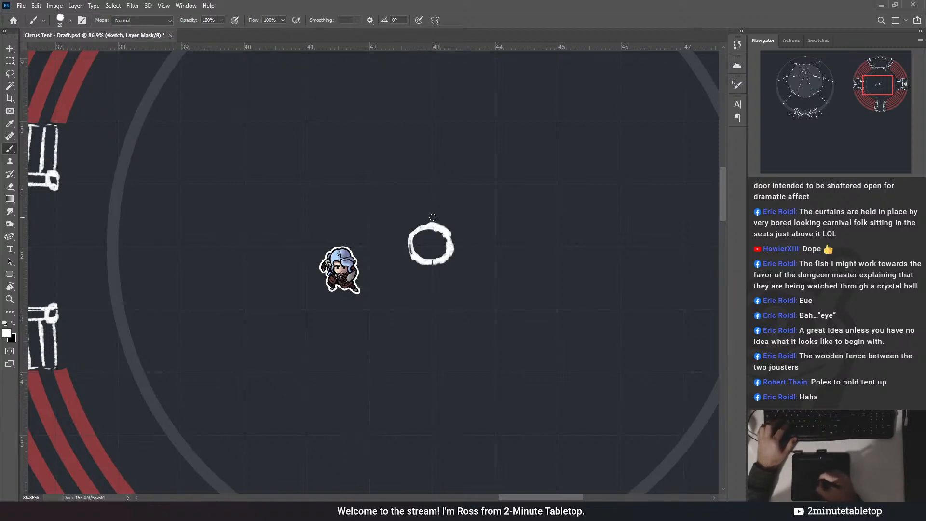
- Try to sketch a second, wider outline around the central pole
drag(409, 222, 430, 217)
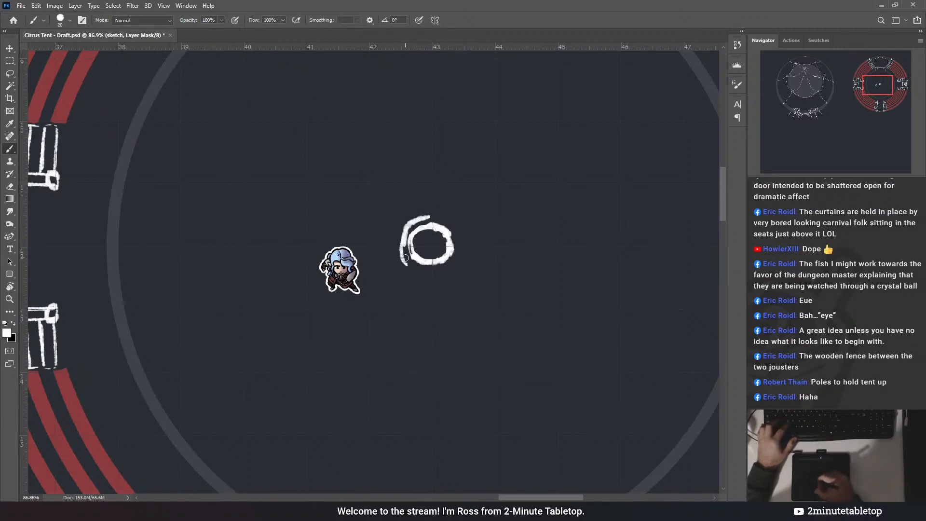
drag(406, 258, 425, 274)
key(ctrl+z)
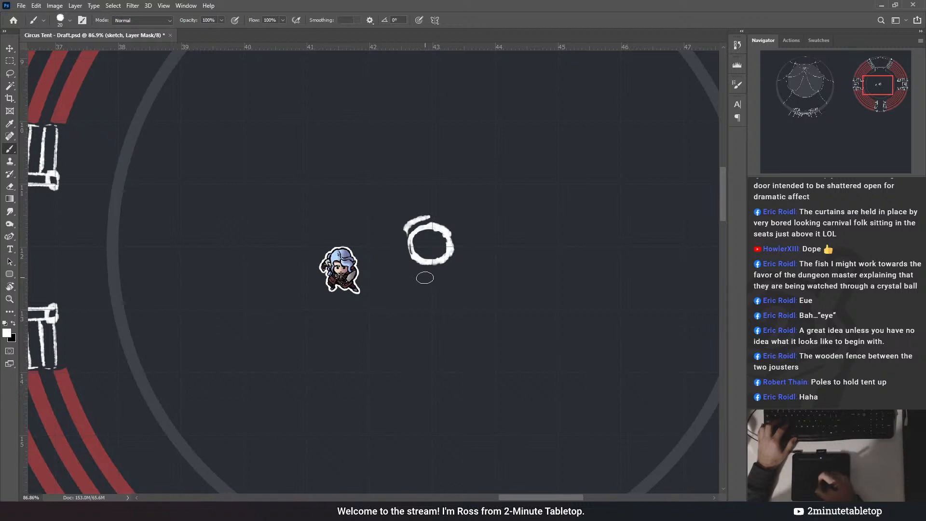
key(ctrl+z)
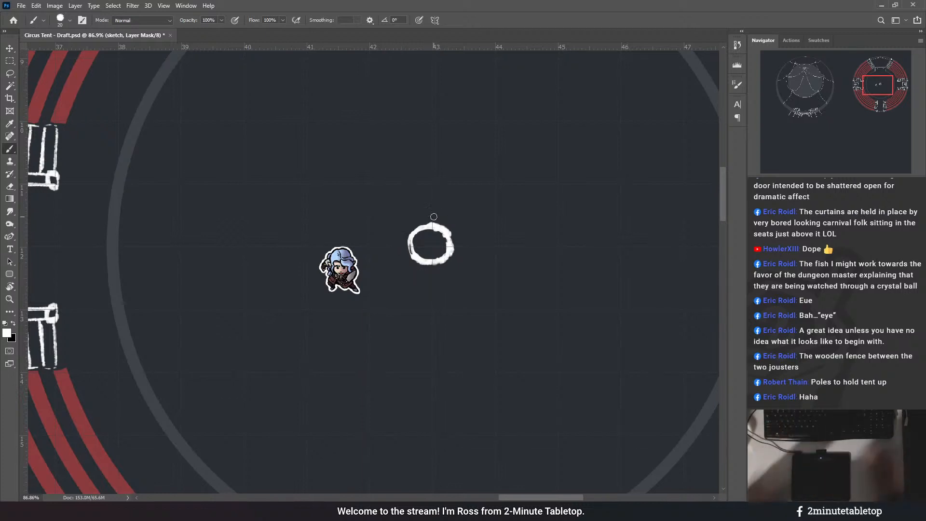
- Check the central pole's scale against the whole interior plan and undo its sketch to clear the middle of the ring
scroll(371, 298, down, 2)
scroll(371, 299, down, 4)
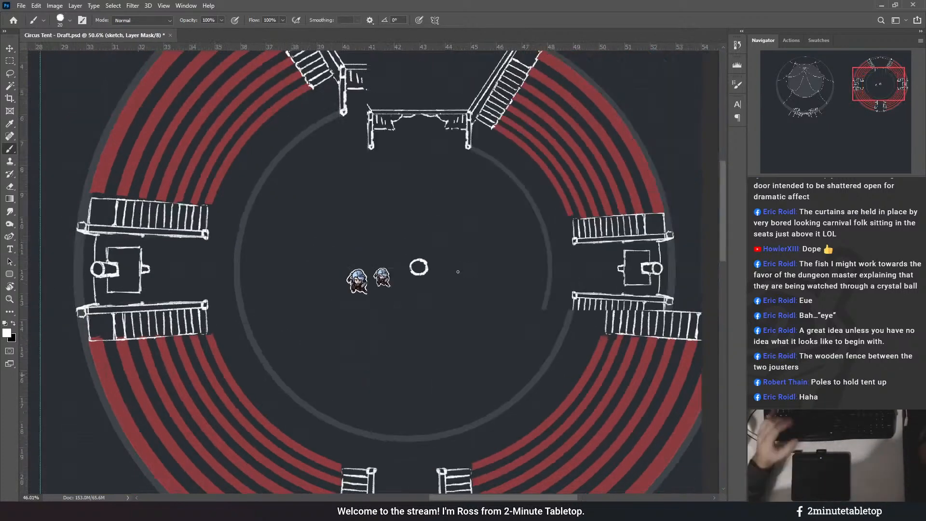
scroll(444, 250, up, 3)
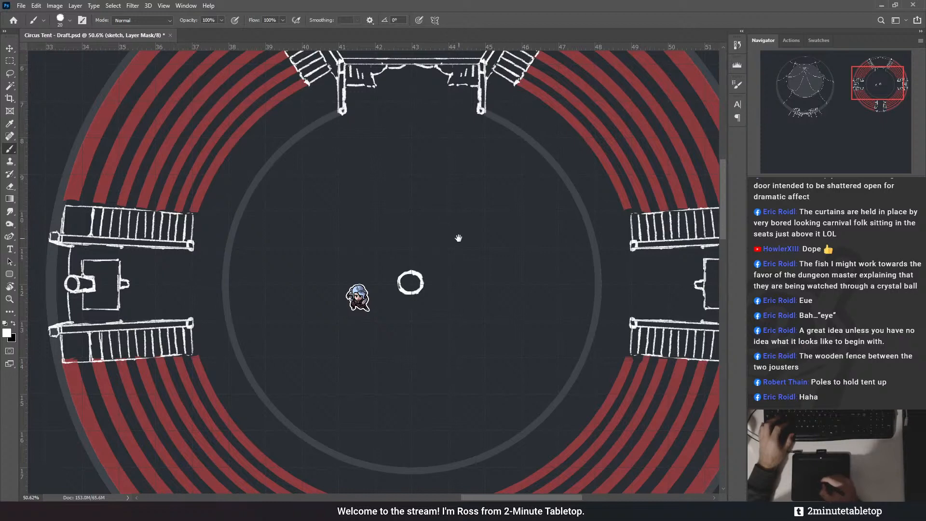
scroll(383, 308, down, 5)
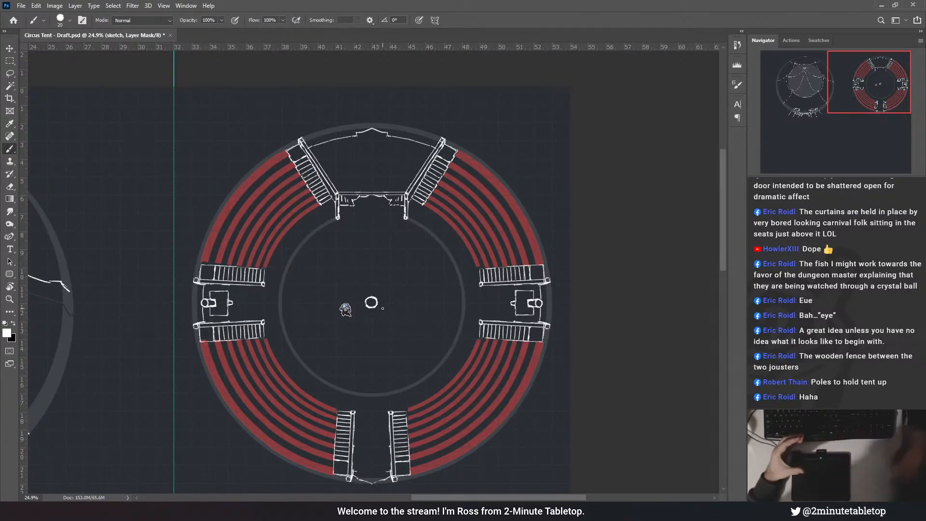
scroll(585, 288, down, 1)
scroll(584, 288, down, 1)
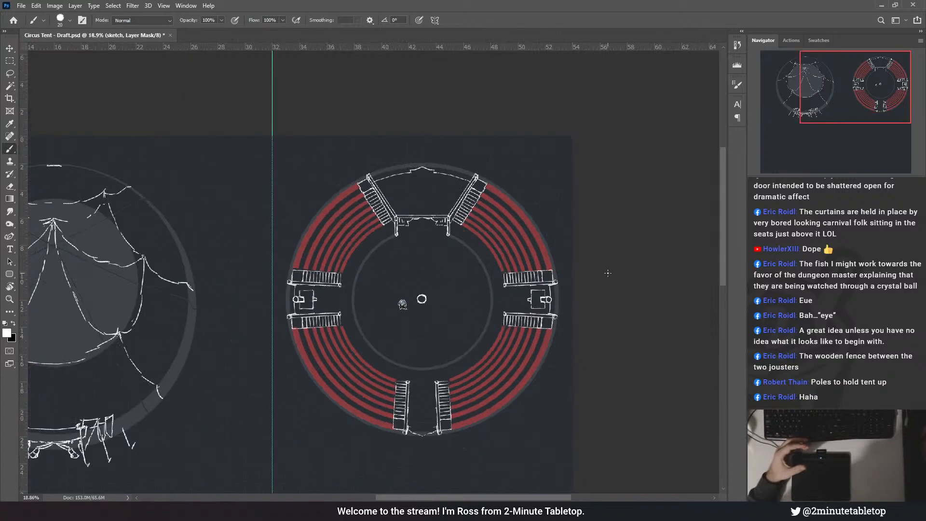
scroll(556, 263, down, 1)
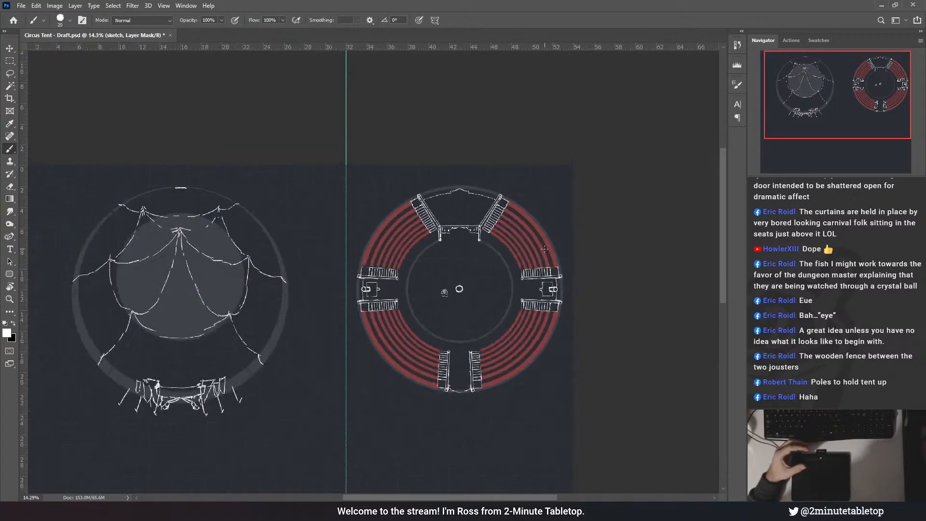
scroll(461, 282, up, 2)
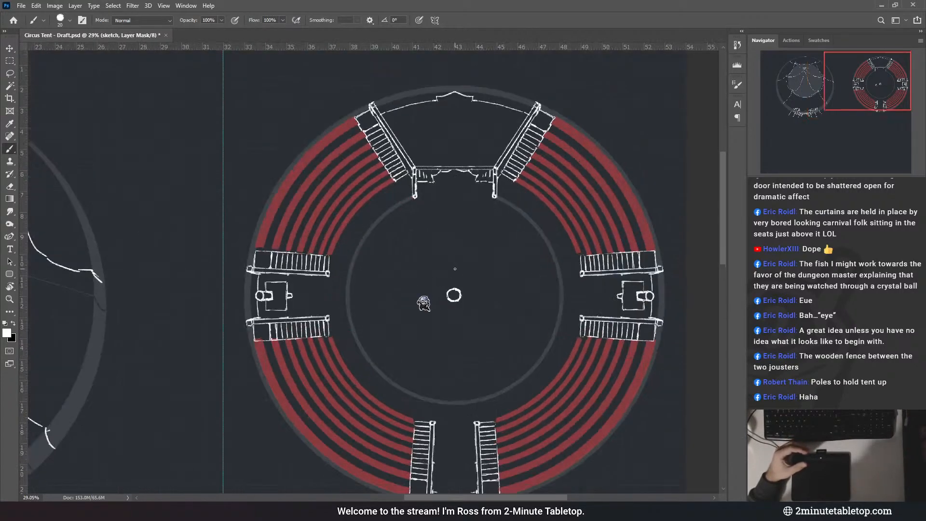
scroll(453, 279, up, 1)
scroll(496, 282, up, 1)
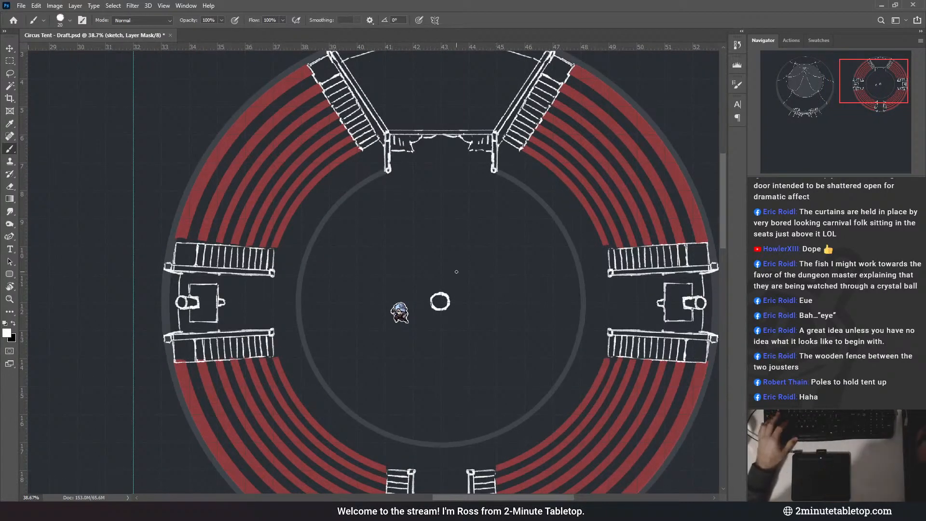
scroll(440, 301, up, 1)
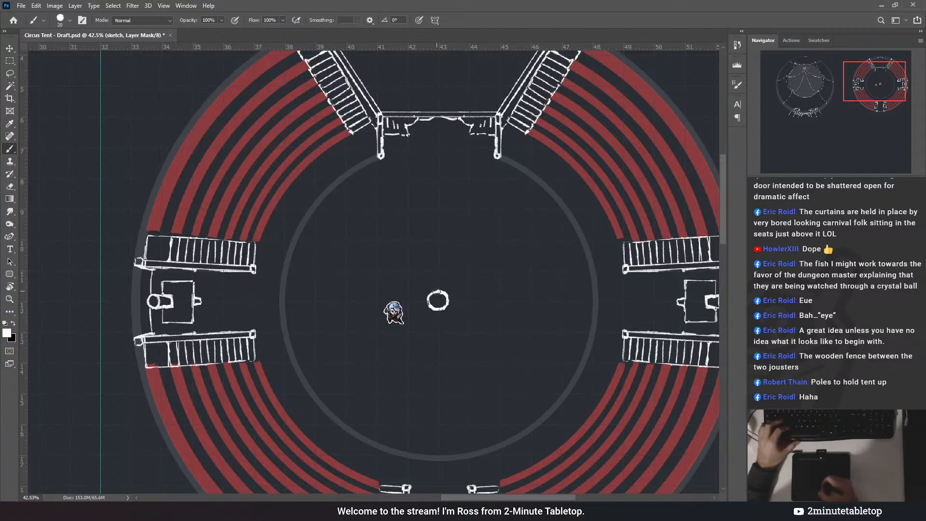
key(ctrl+z)
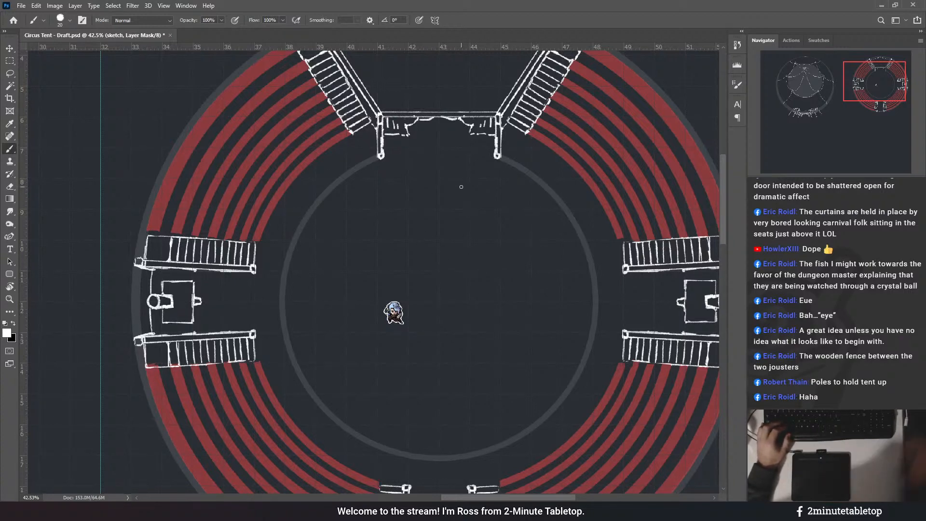
- Compare the exterior tent's roof peaks and support lines with the interior ring and seating layout
scroll(530, 272, down, 2)
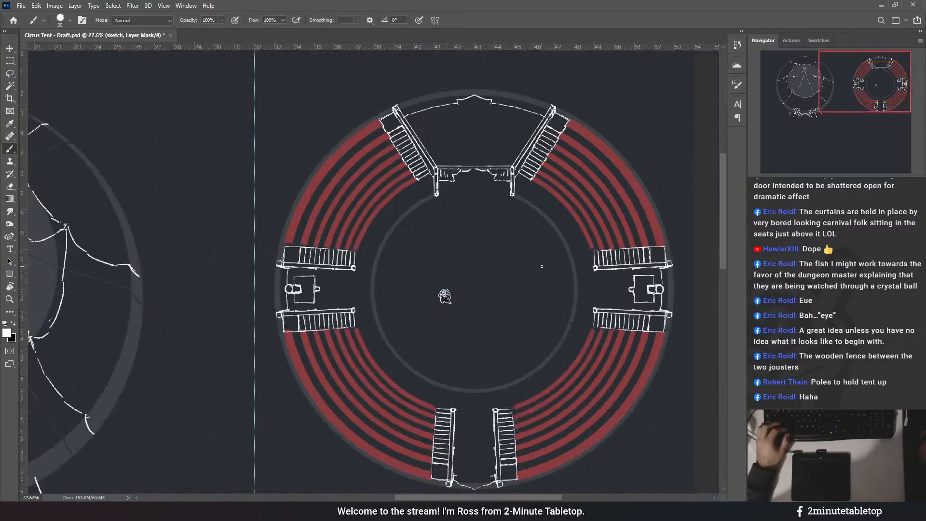
scroll(563, 253, down, 1)
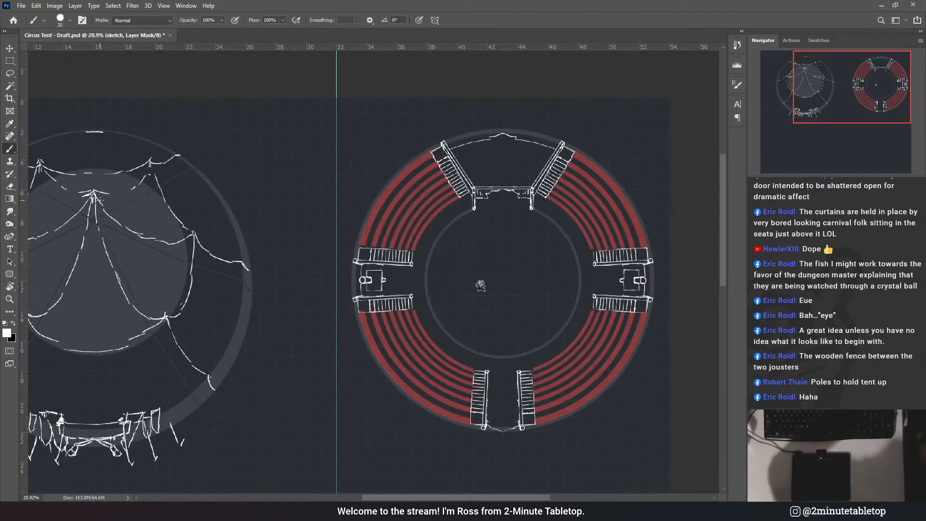
scroll(334, 203, down, 1)
drag(334, 203, 397, 217)
scroll(169, 199, up, 2)
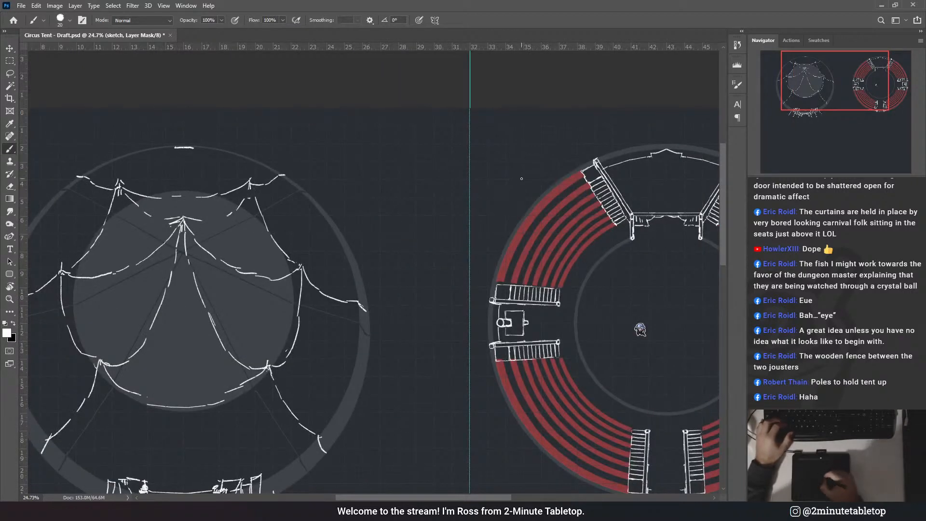
drag(424, 229, 436, 224)
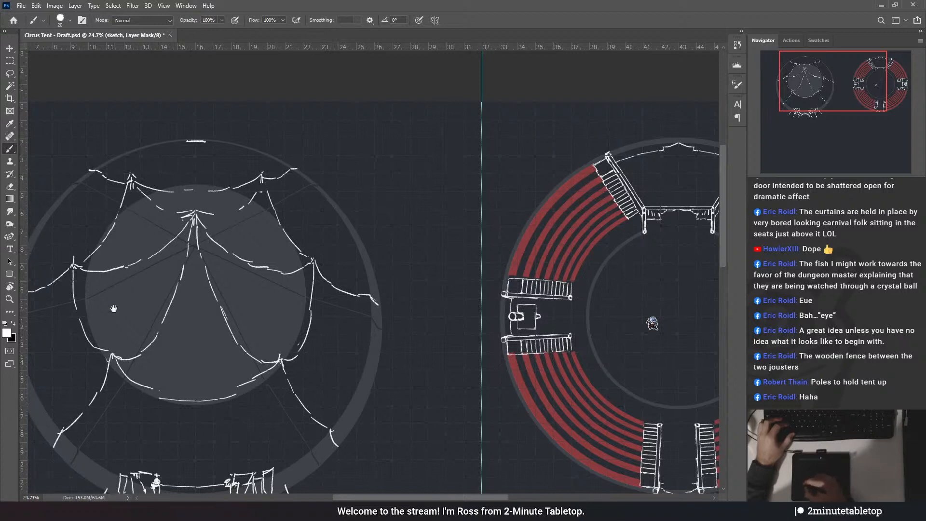
drag(541, 269, 496, 237)
drag(413, 234, 472, 234)
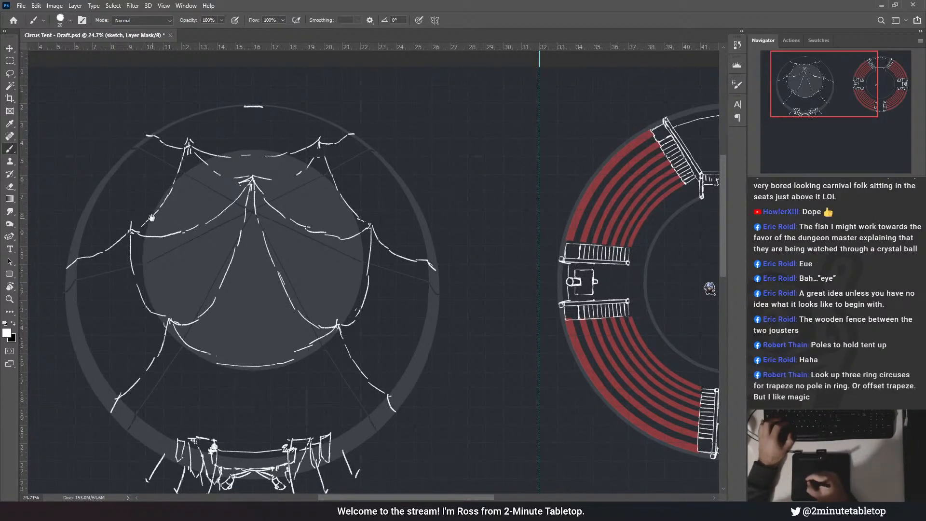
scroll(271, 223, right, 5)
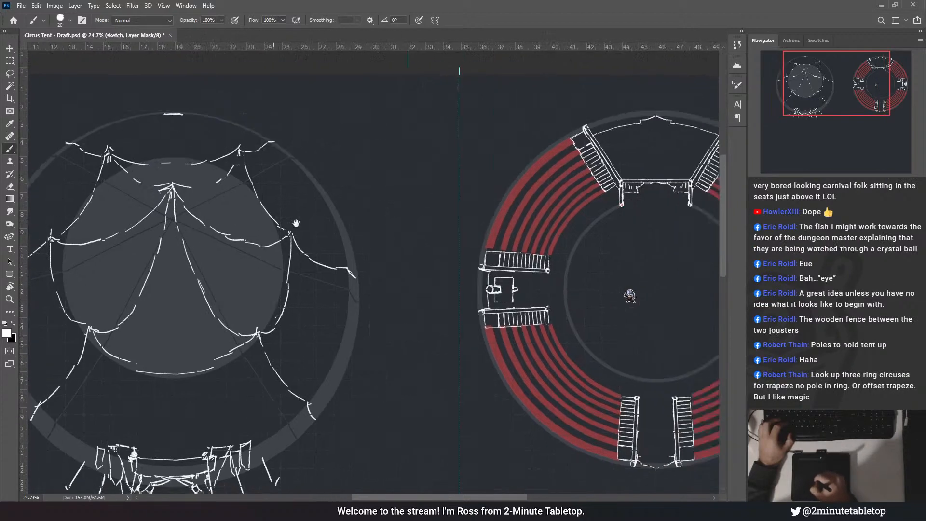
scroll(406, 228, right, 4)
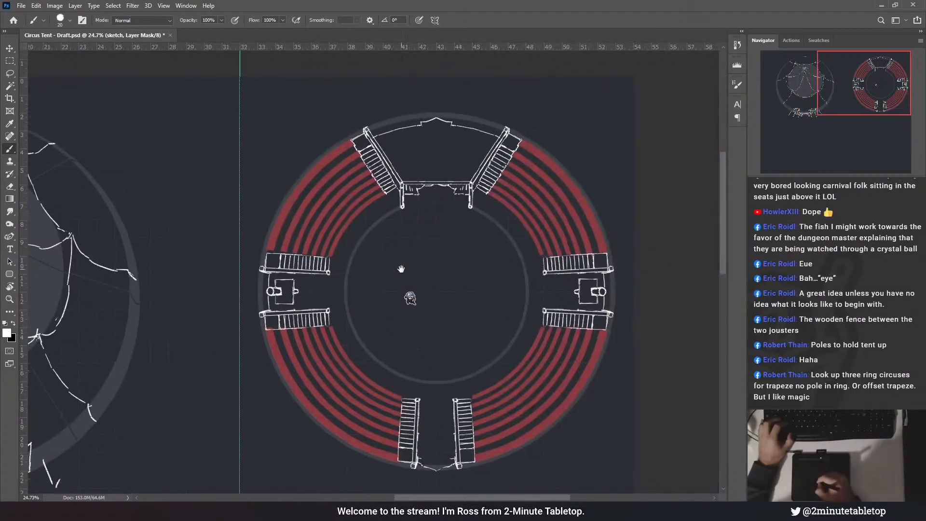
scroll(401, 269, down, 1)
scroll(383, 252, right, 1)
scroll(383, 251, up, 1)
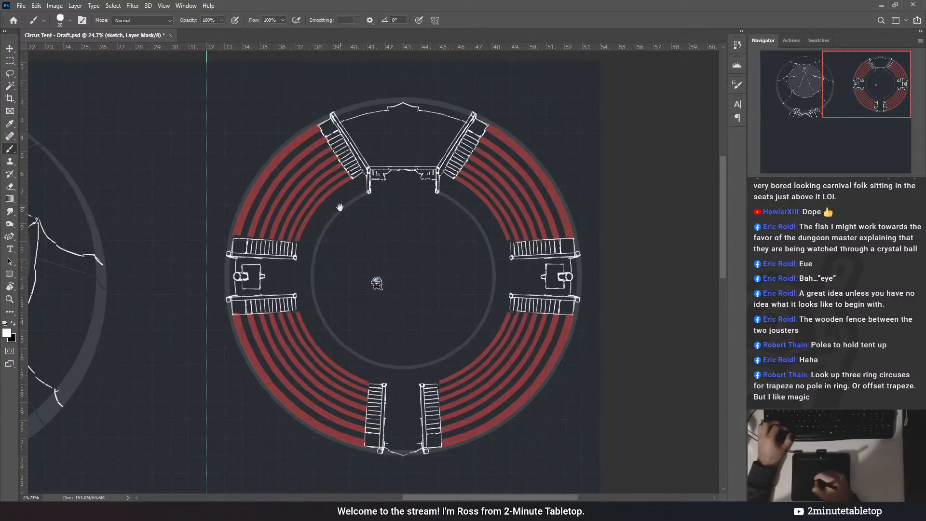
- Examine where the exterior roof's outer peaks fall relative to the interior ring to judge pole placement
drag(255, 214, 482, 200)
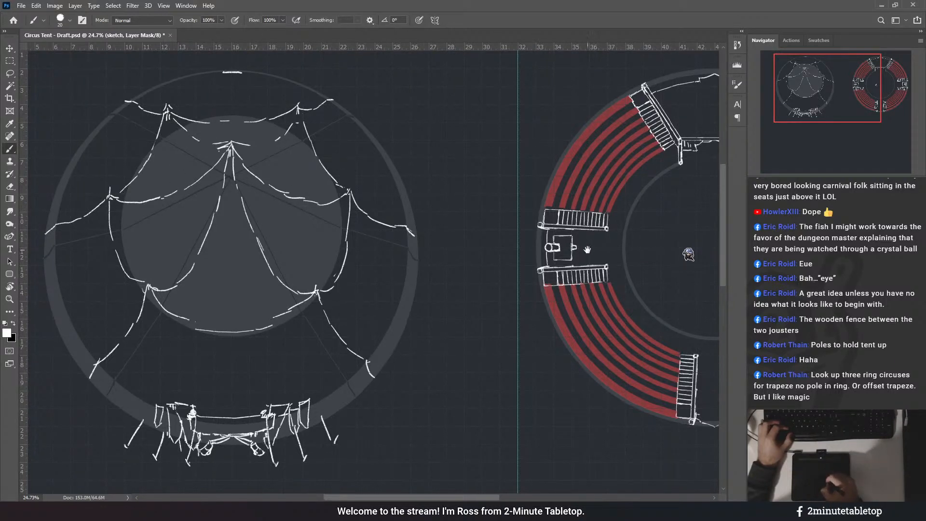
drag(598, 250, 570, 247)
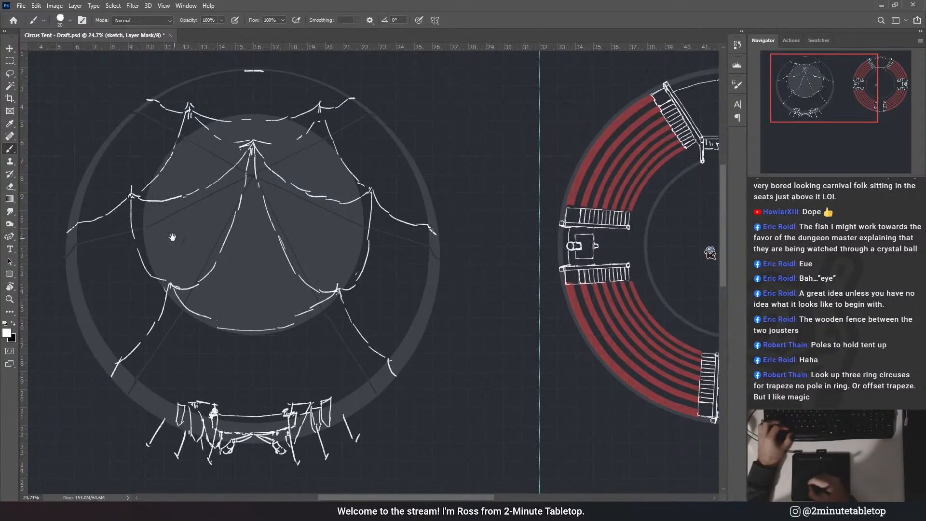
drag(504, 252, 474, 253)
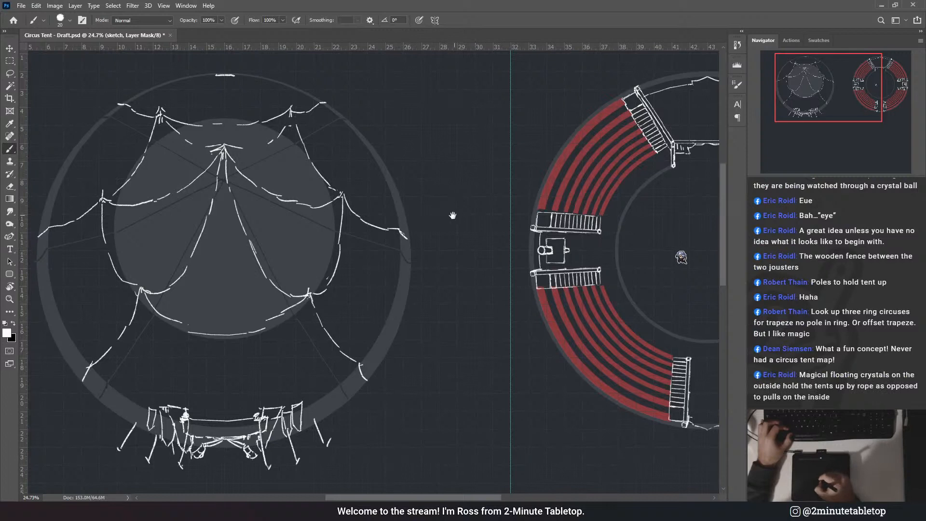
drag(455, 218, 440, 227)
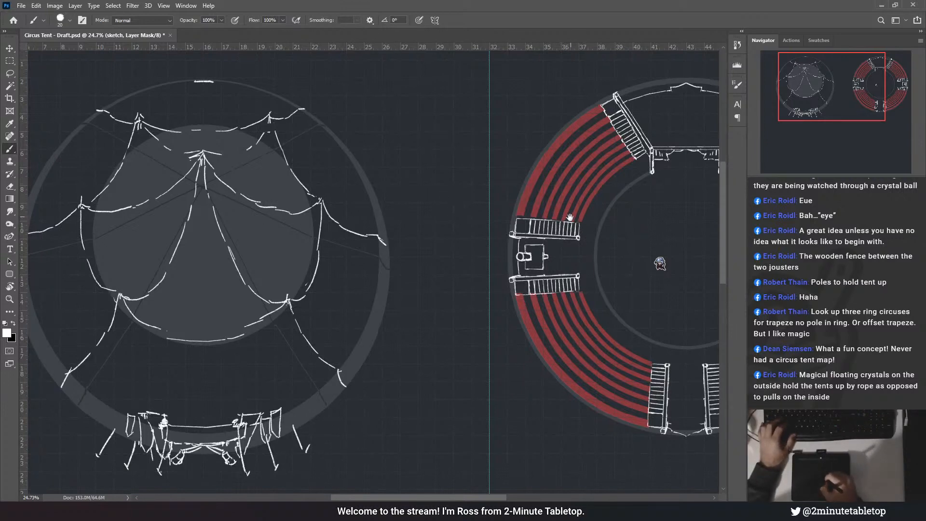
drag(570, 218, 517, 230)
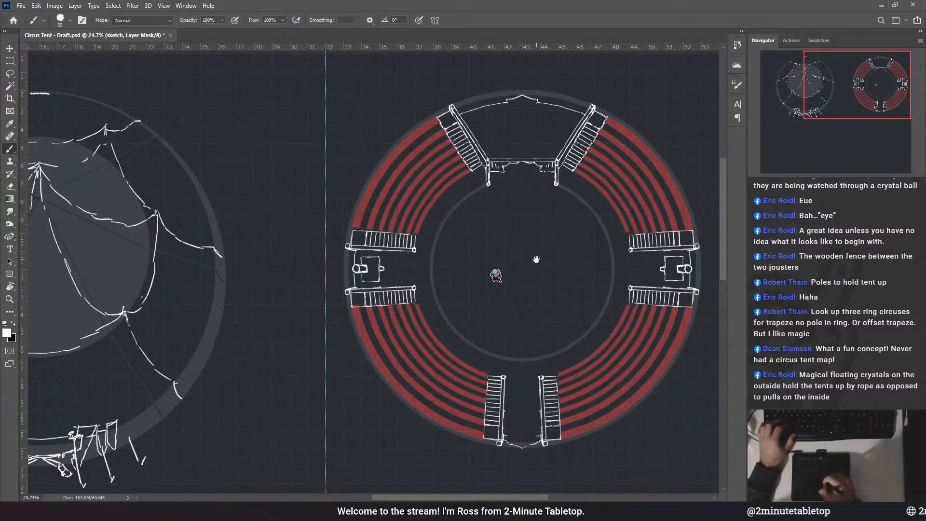
drag(293, 193, 368, 176)
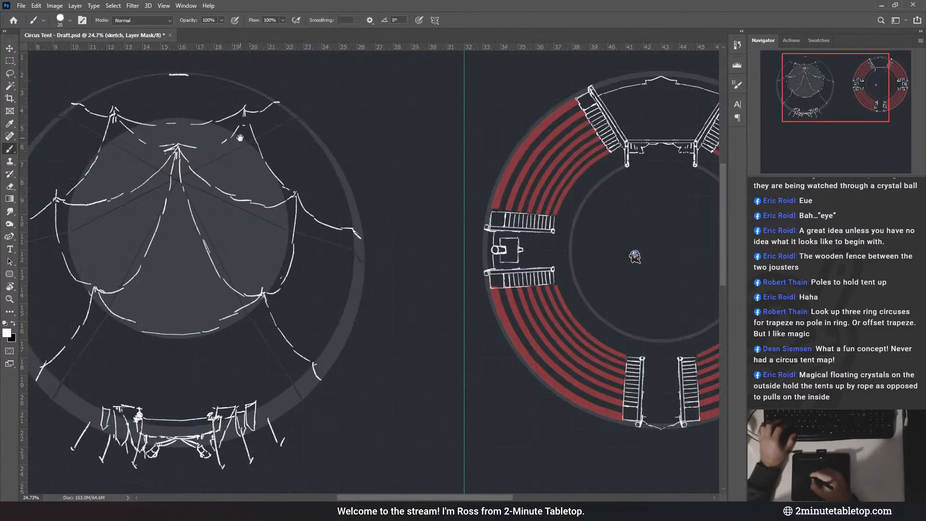
drag(613, 212, 481, 195)
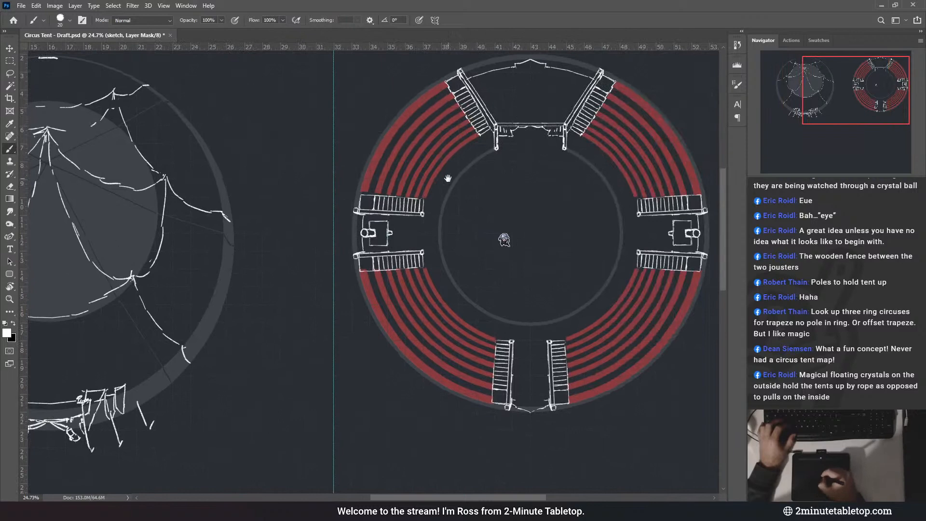
drag(382, 174, 488, 165)
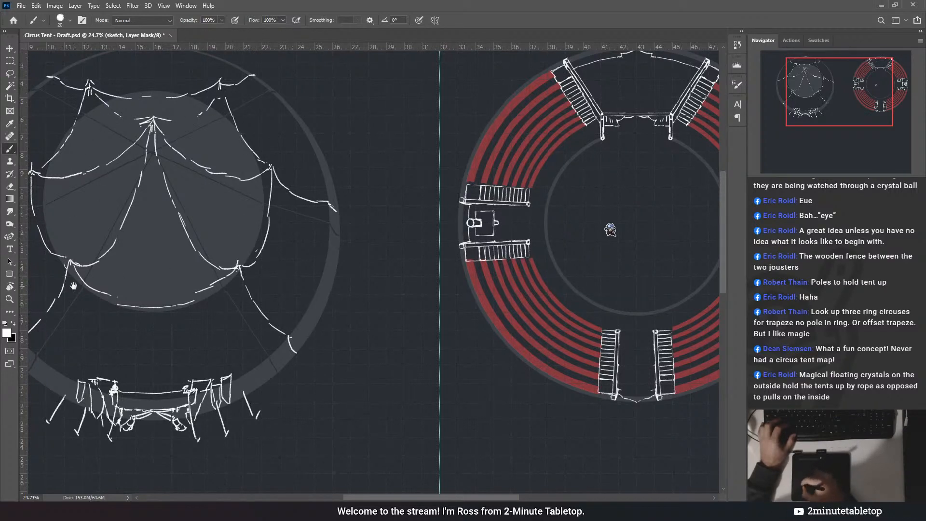
drag(76, 285, 113, 311)
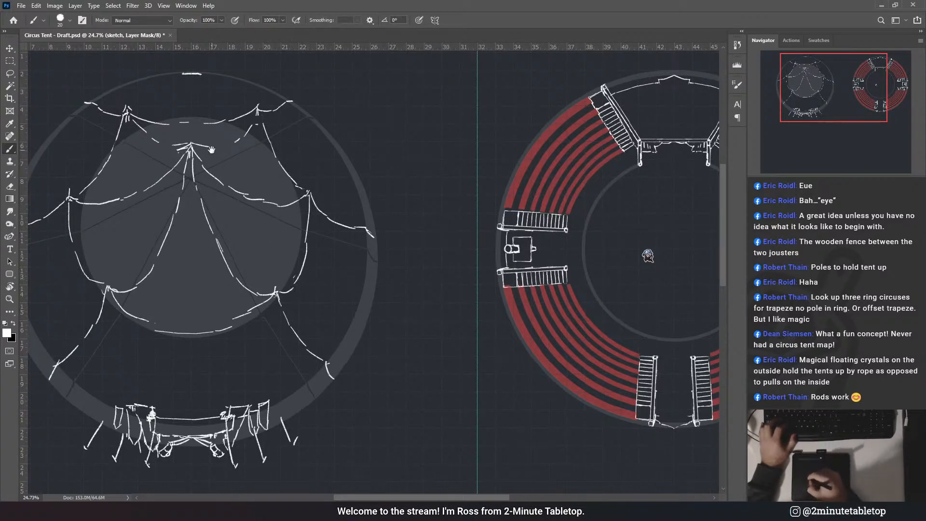
- Sketch four small white poles, about 0.2 grid squares wide, at the diagonal points along the interior ring's edge
drag(604, 204, 412, 197)
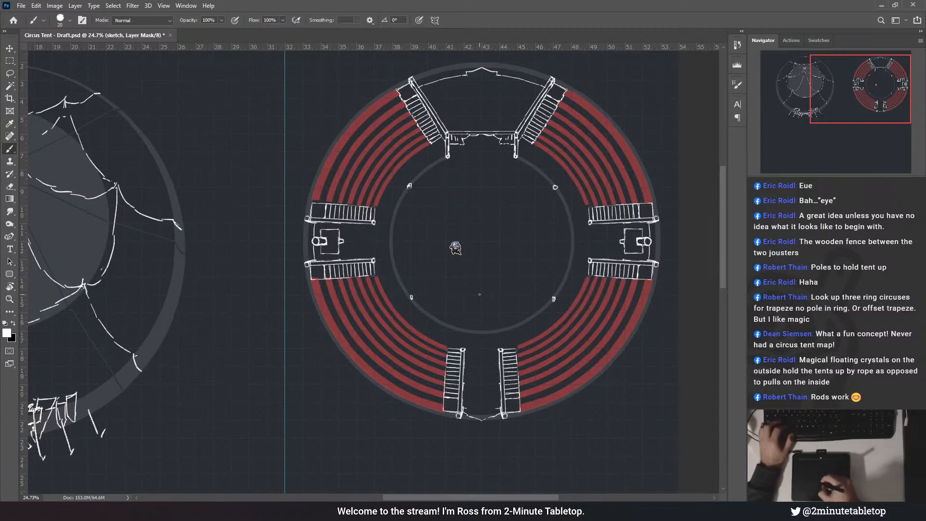
scroll(555, 213, up, 2)
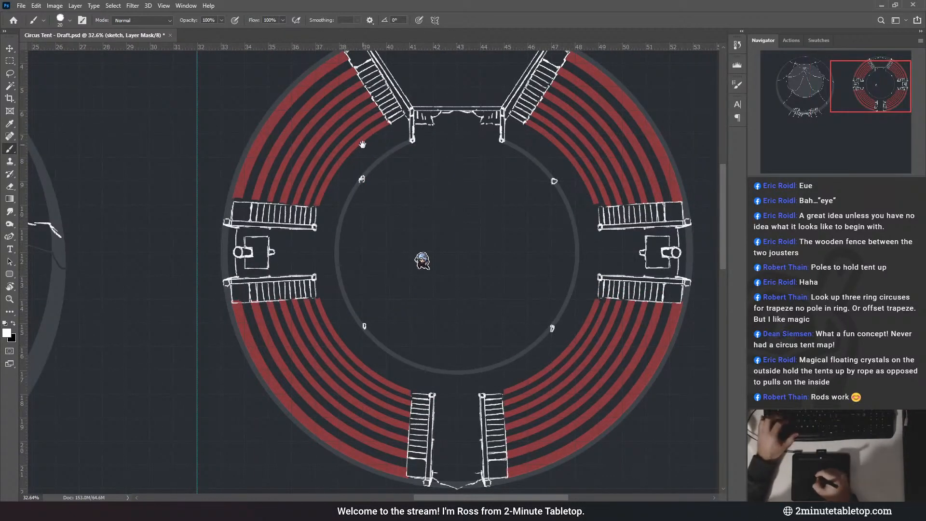
- Thicken the small white outlines of the four poles at the diagonal points along the interior ring
scroll(313, 193, down, 4)
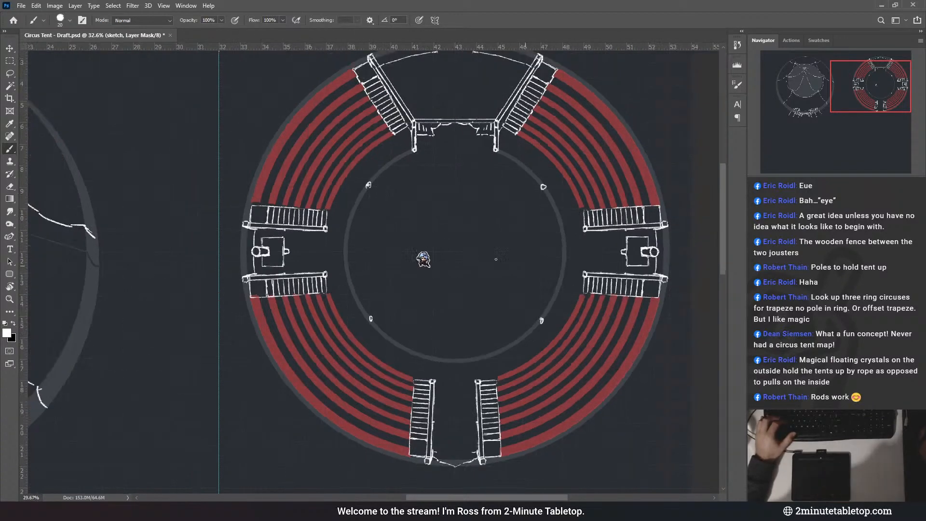
scroll(354, 174, up, 2)
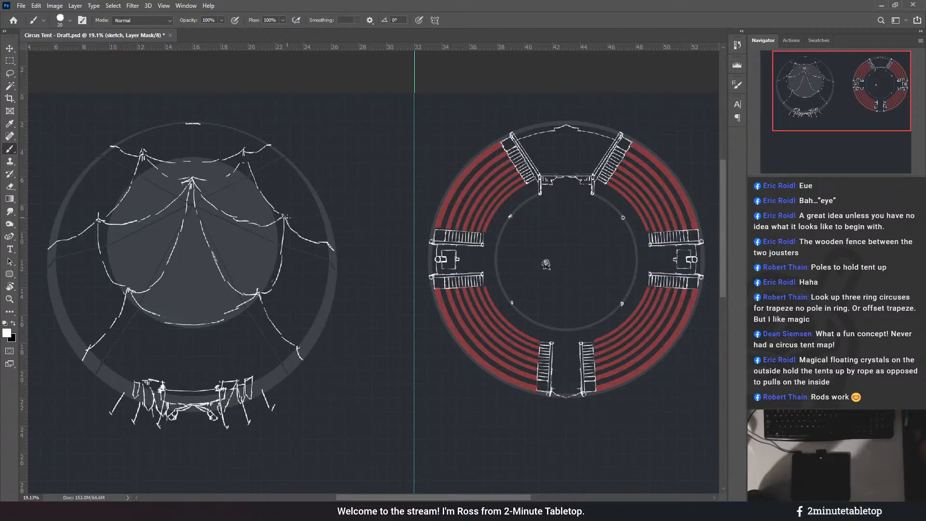
drag(232, 264, 207, 264)
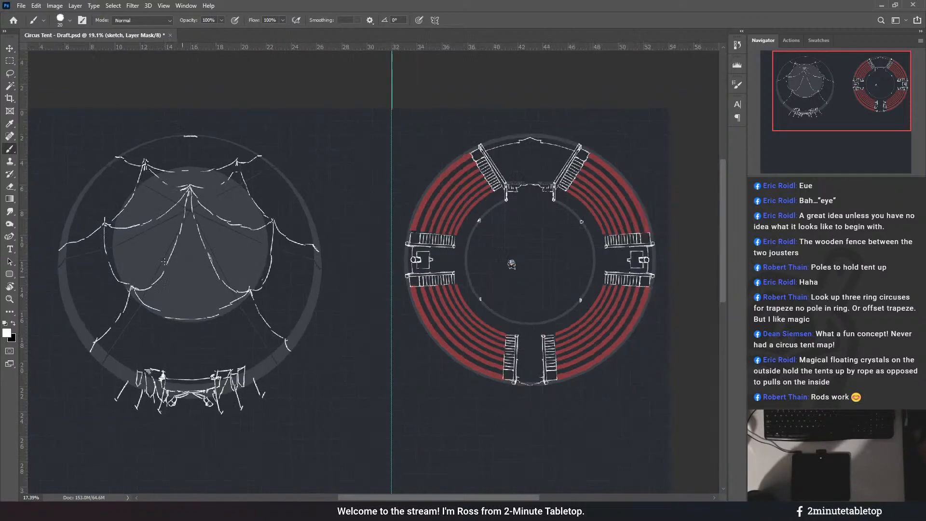
drag(513, 236, 550, 231)
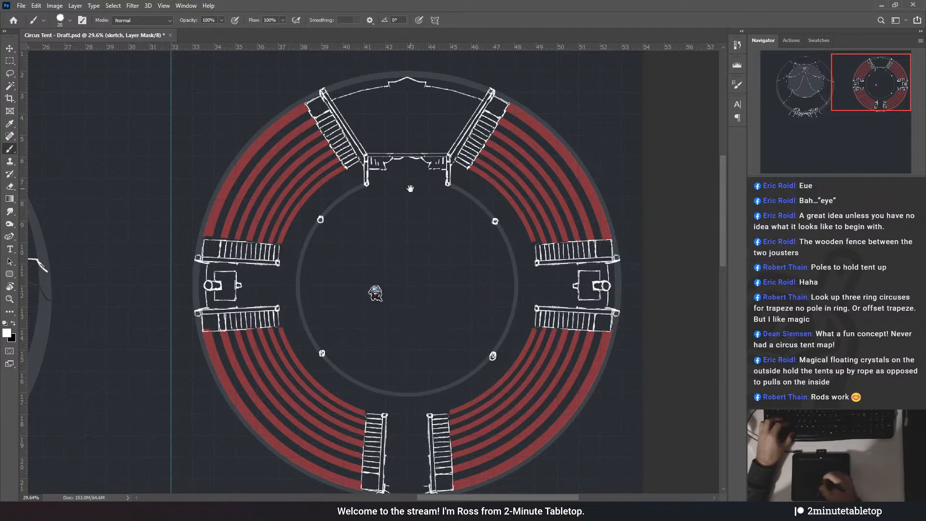
- Compare the exterior roof's outer peaks with the four interior poles, with the grey guide circles both hidden and shown
drag(54, 188, 255, 176)
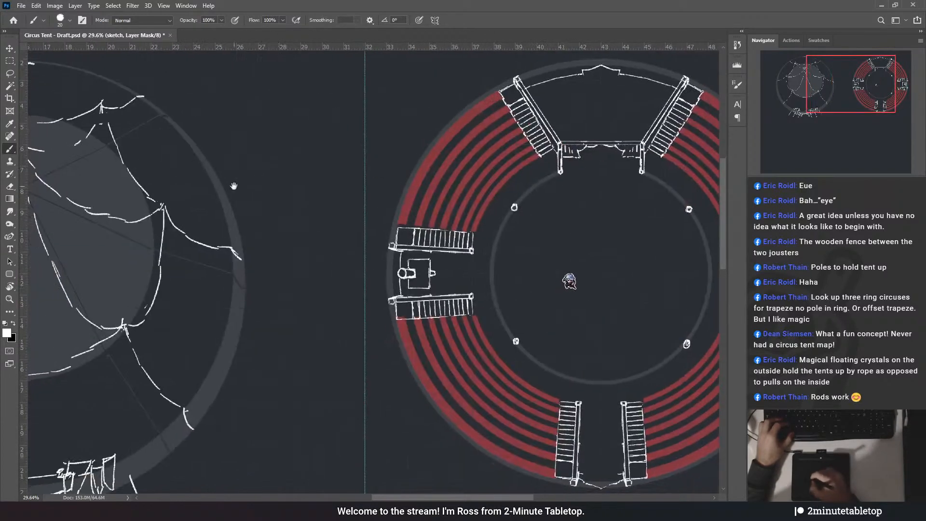
drag(147, 177, 338, 174)
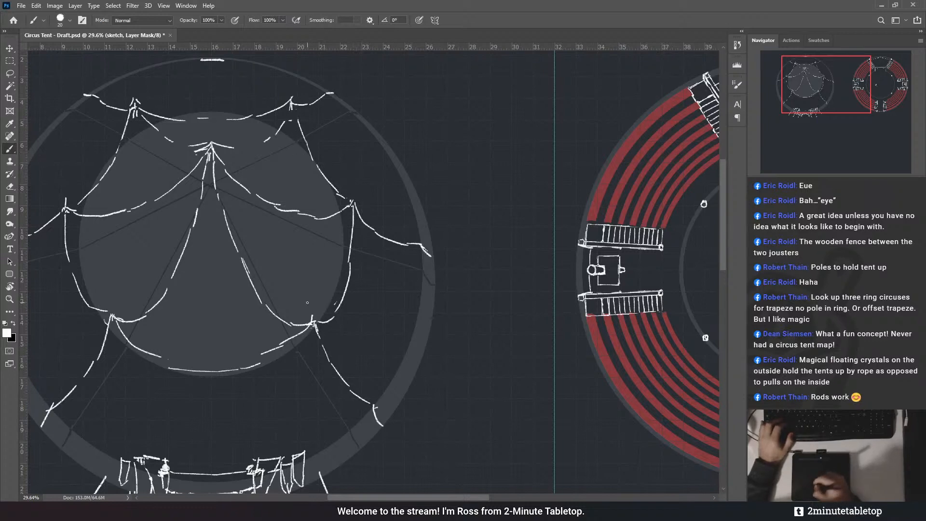
scroll(308, 303, down, 3)
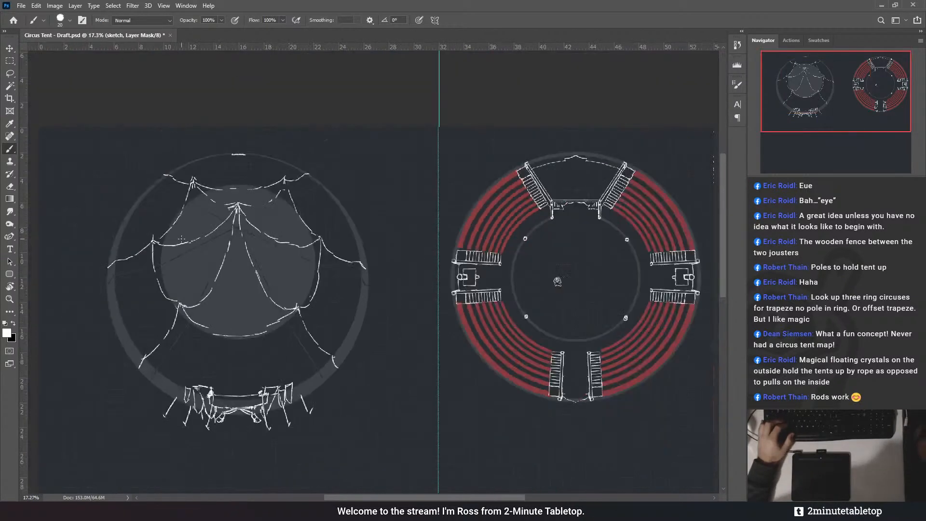
click(755, 338)
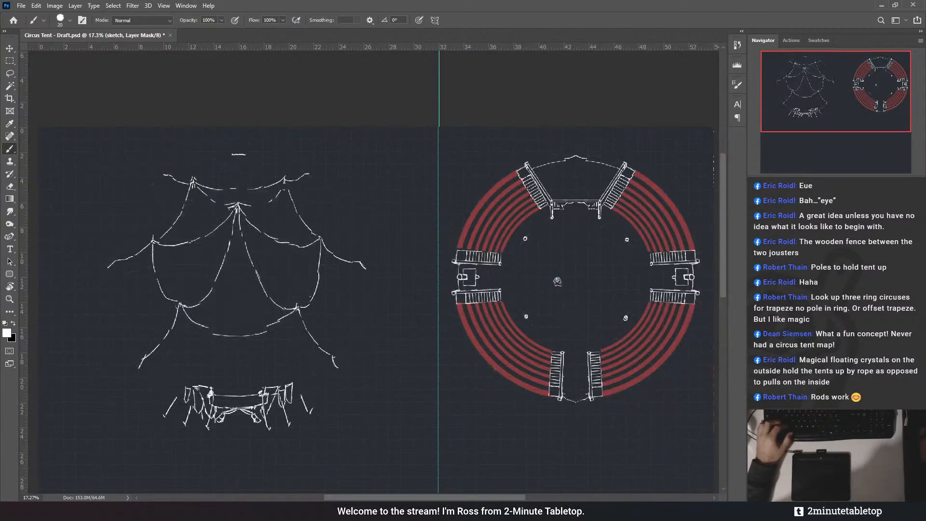
click(755, 338)
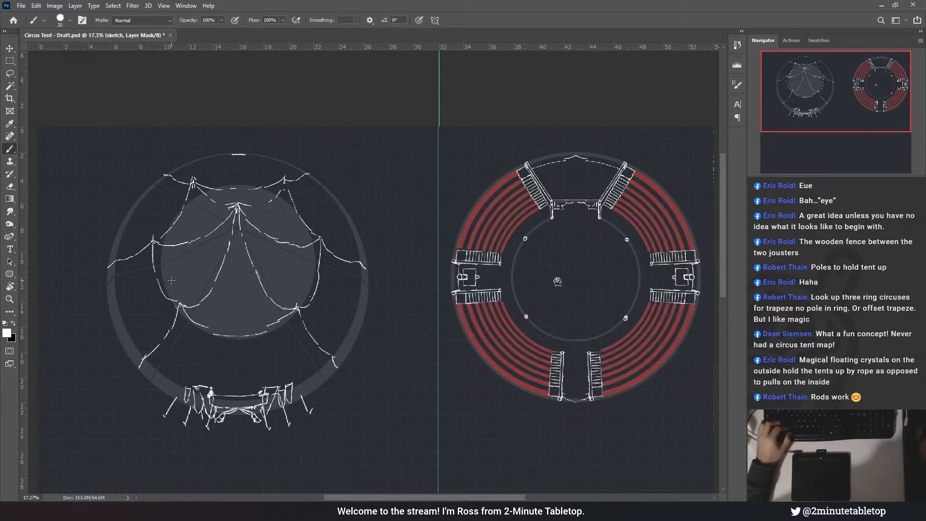
scroll(165, 246, up, 1)
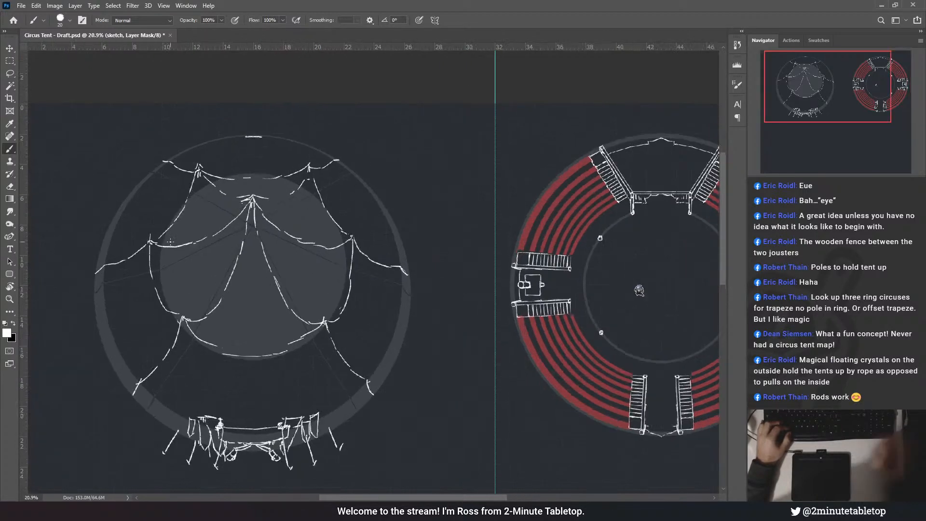
drag(151, 239, 140, 250)
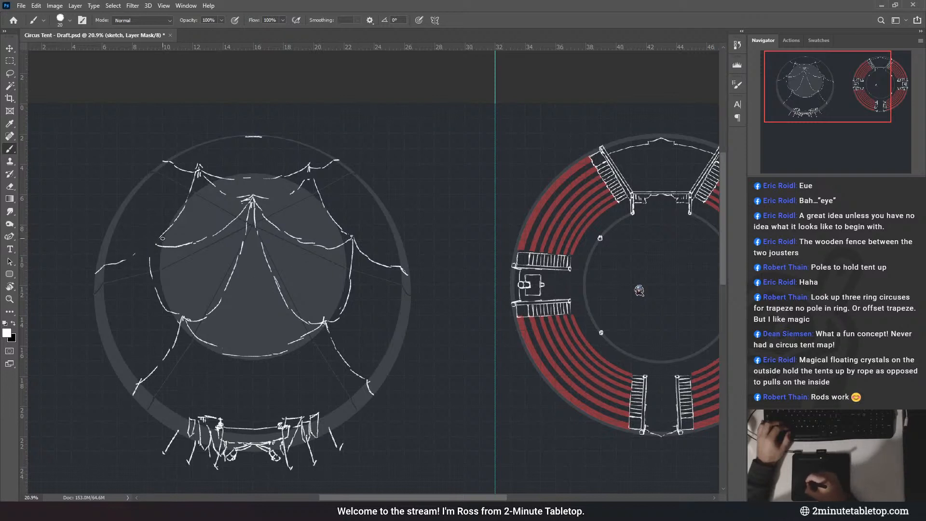
drag(356, 241, 338, 247)
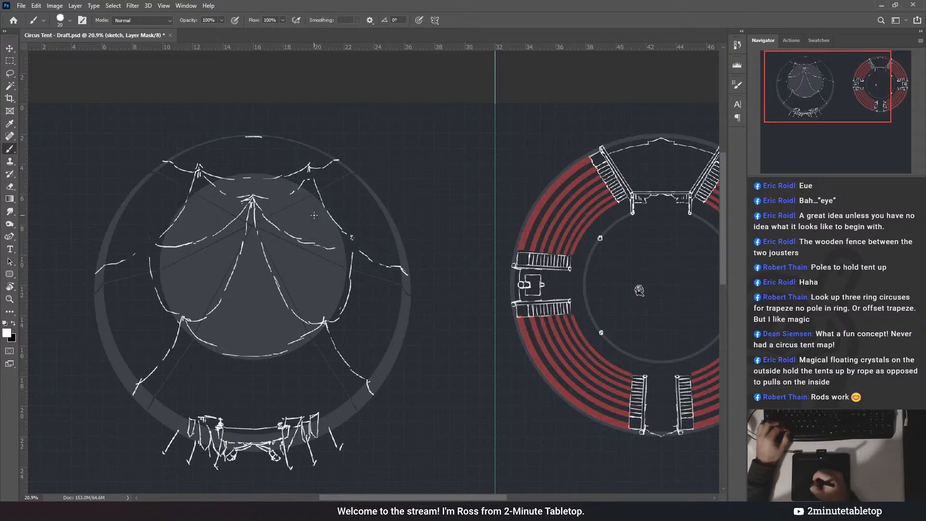
key(ctrl+z)
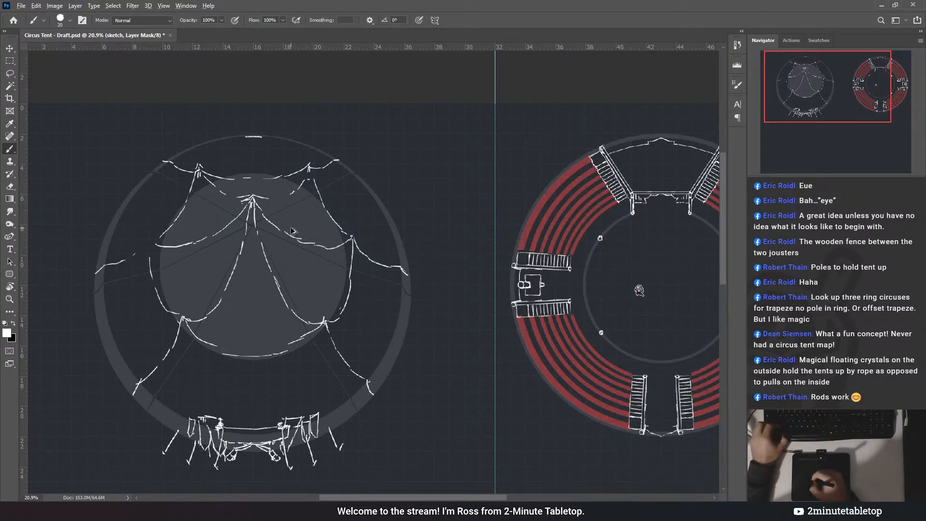
key(ctrl+z)
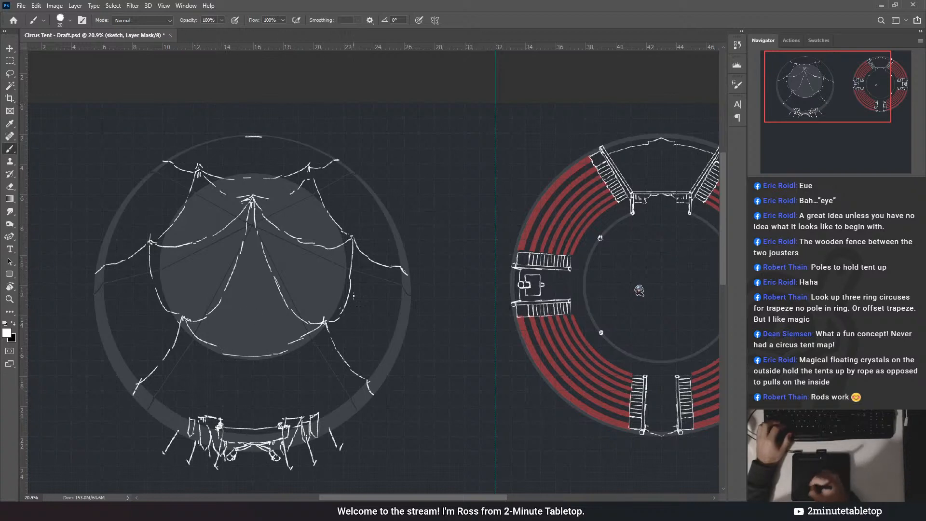
- Sketch a larger circle, about 0.5 grid squares wide, joined to the outer side of each of the four interior poles
drag(376, 223, 173, 176)
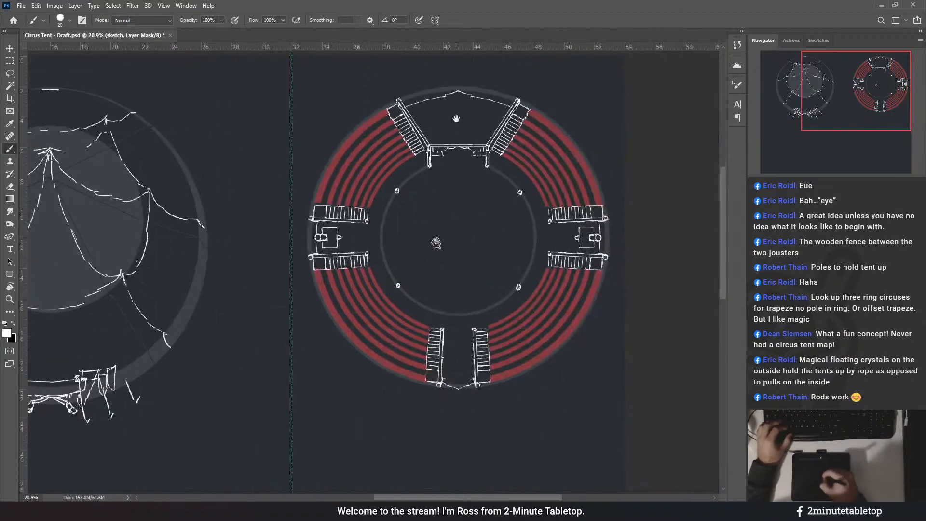
scroll(420, 133, up, 3)
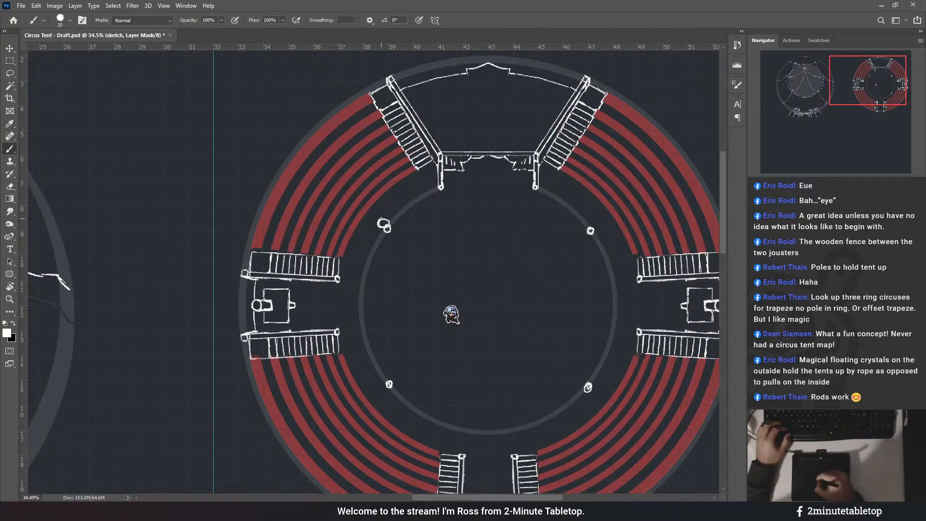
drag(596, 222, 591, 228)
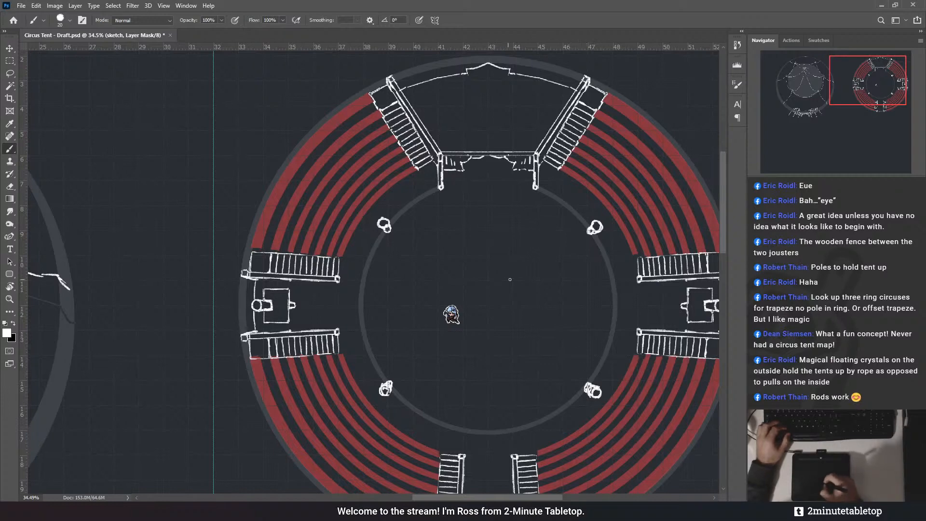
- Examine the four enlarged poles against the interior seating, stage and exterior tent at different scales
drag(548, 294, 462, 234)
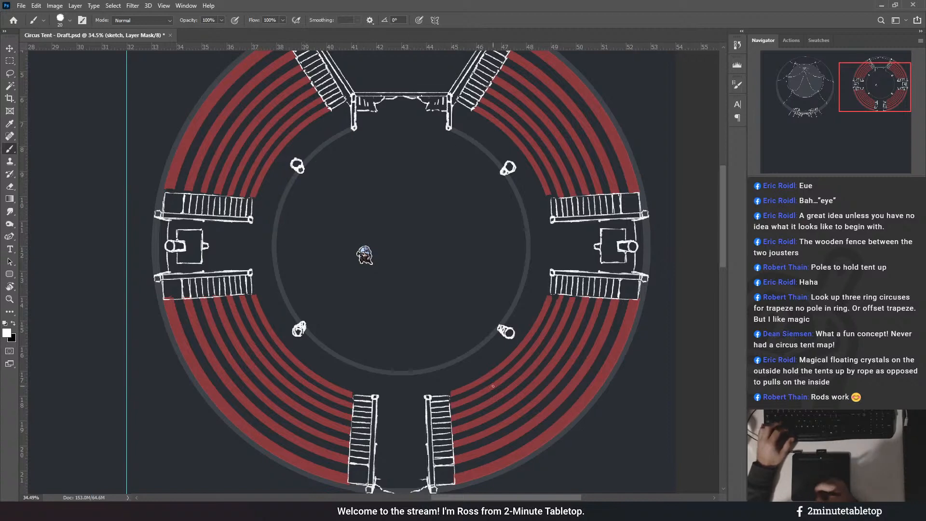
drag(425, 219, 442, 265)
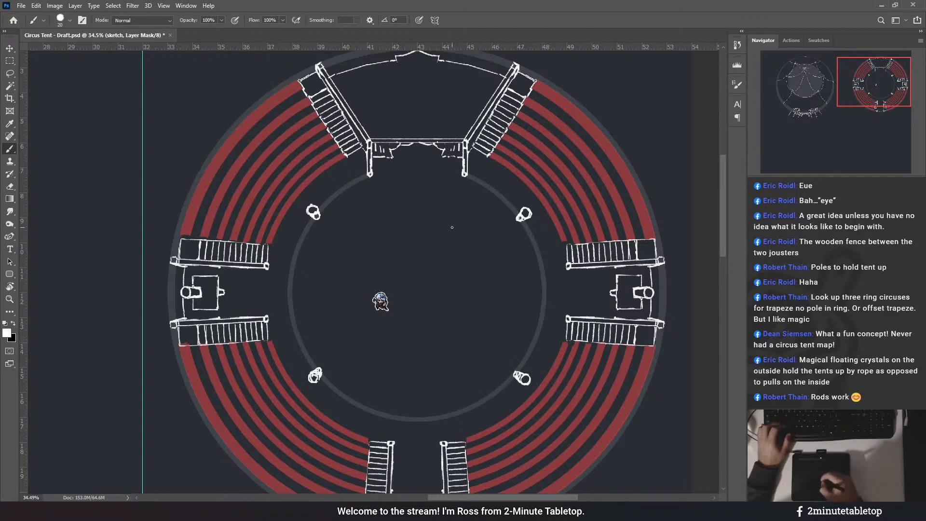
scroll(457, 222, down, 1)
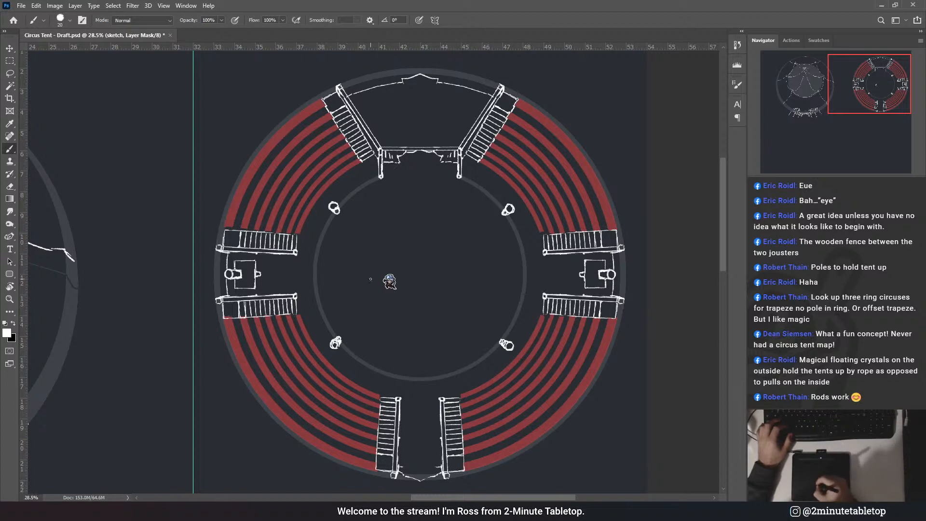
drag(332, 261, 425, 249)
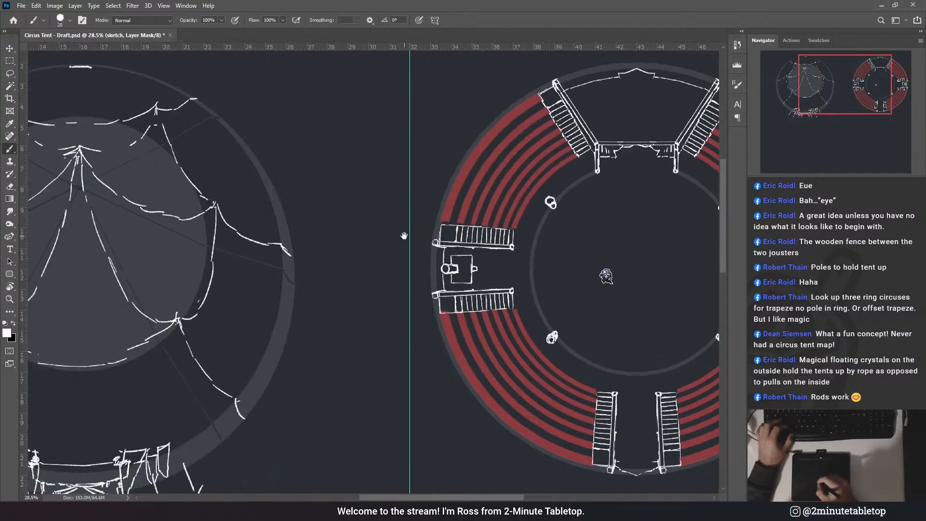
scroll(367, 184, down, 3)
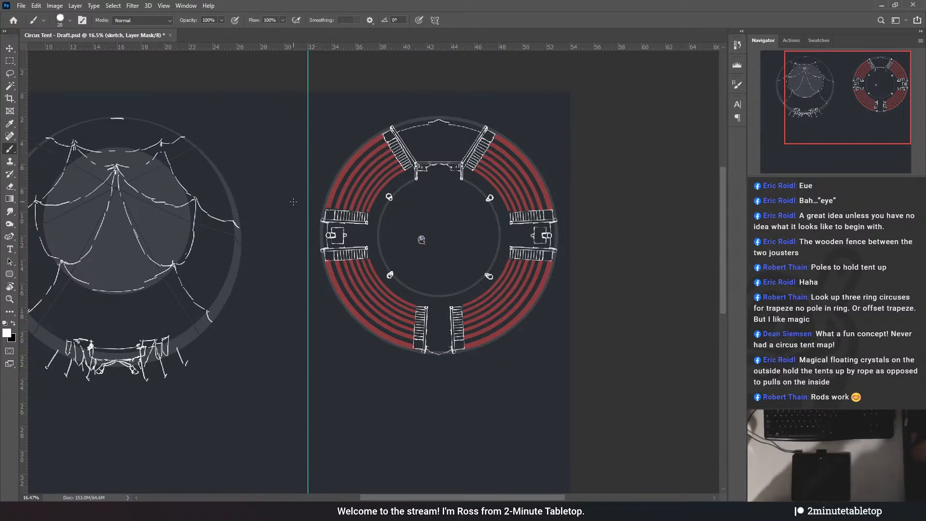
scroll(476, 195, up, 1)
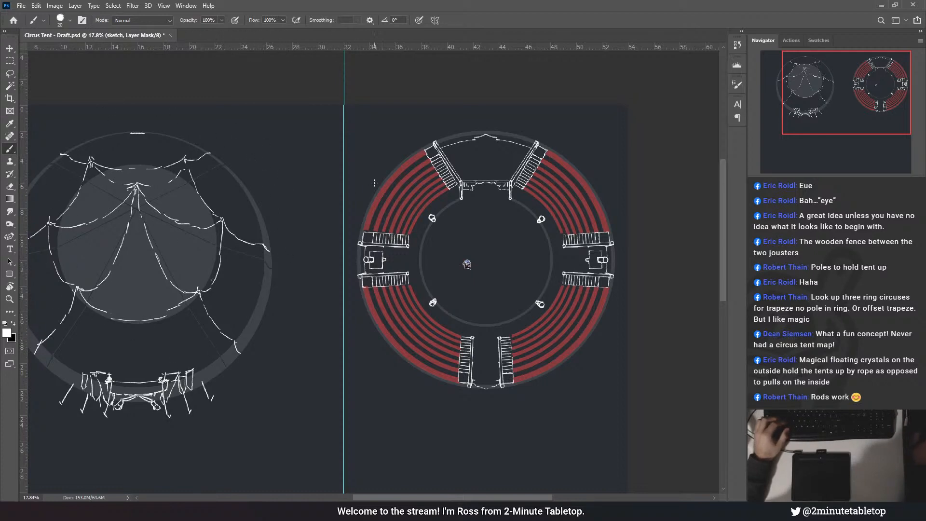
scroll(374, 183, down, 3)
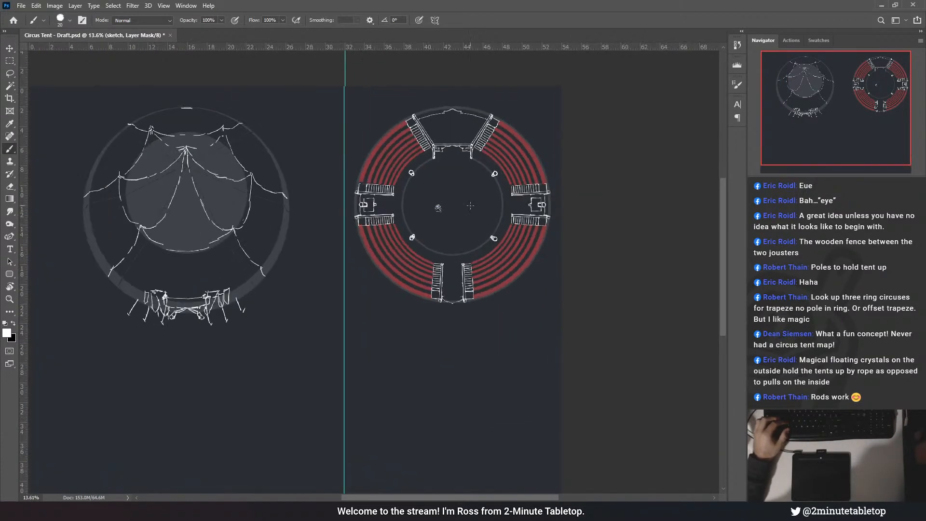
scroll(466, 143, up, 2)
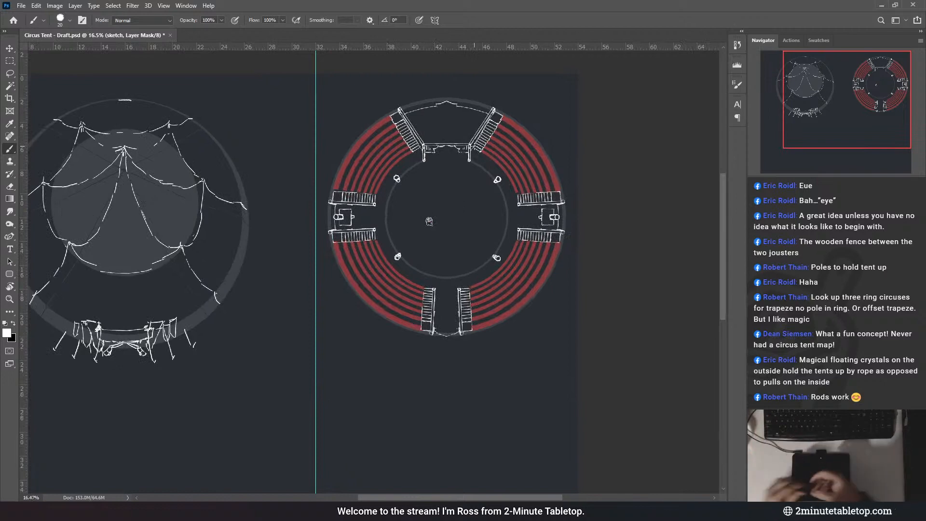
- Select the interior ring's upper-left pole with a freehand outline and rotate it by about 8.8 degrees
scroll(473, 153, up, 4)
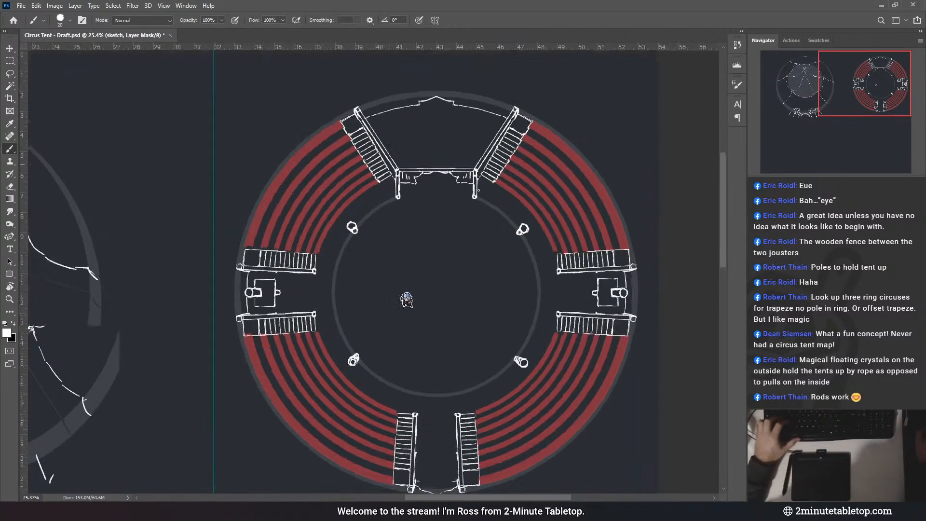
scroll(478, 191, up, 2)
click(10, 61)
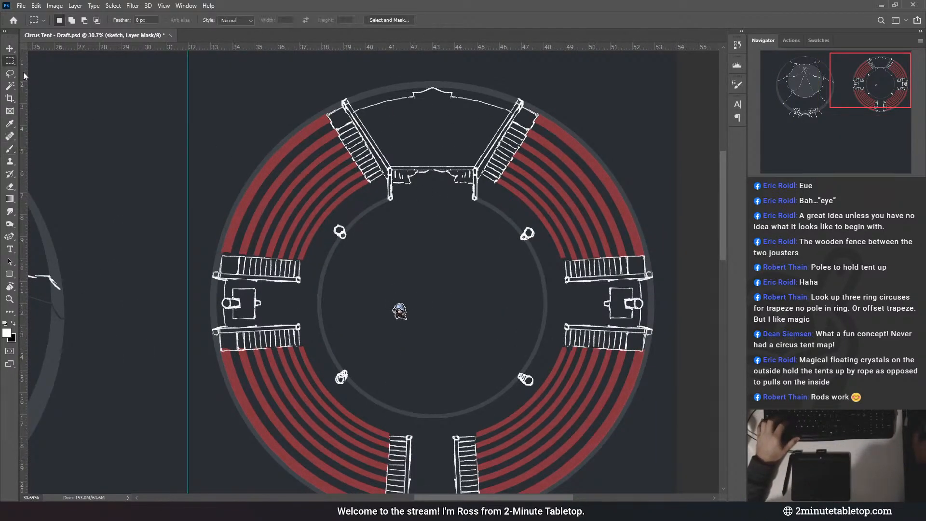
scroll(383, 212, up, 2)
click(10, 75)
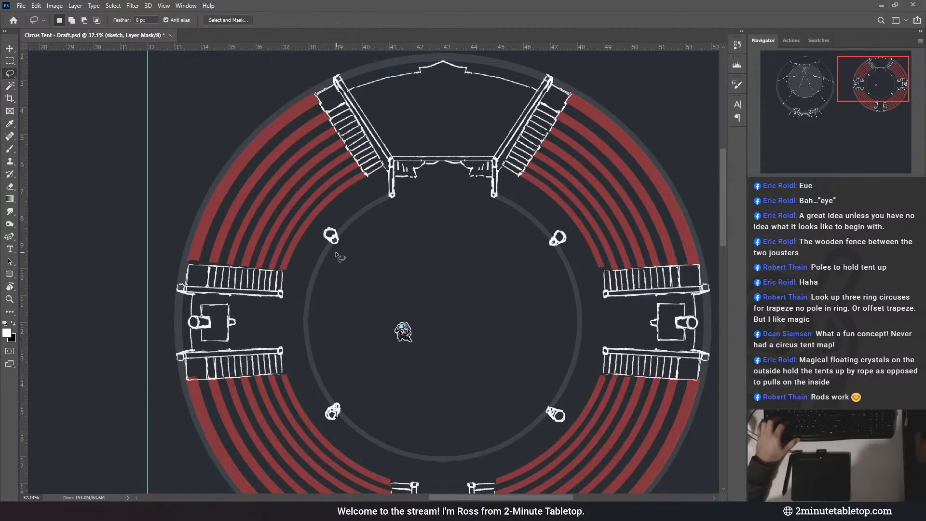
mouse_move(340, 258)
mouse_down()
mouse_move(351, 215)
mouse_move(318, 242)
mouse_move(339, 257)
mouse_up()
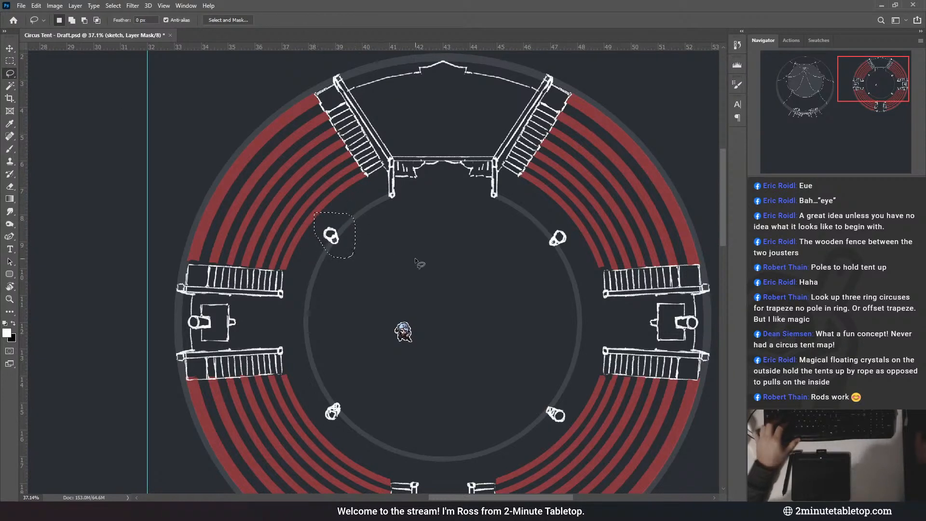
key(ctrl+t)
drag(382, 195, 385, 191)
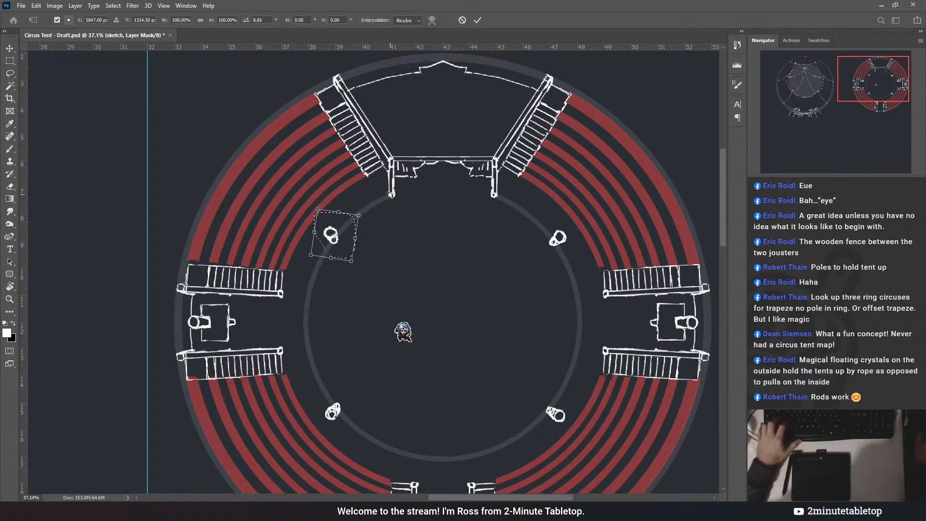
click(478, 19)
- Select the interior ring's upper-right pole with a freehand outline and apply a free transform to it
mouse_move(588, 225)
mouse_down()
mouse_move(529, 252)
mouse_move(586, 227)
mouse_move(606, 195)
mouse_move(621, 193)
mouse_up()
key(ctrl+t)
click(478, 20)
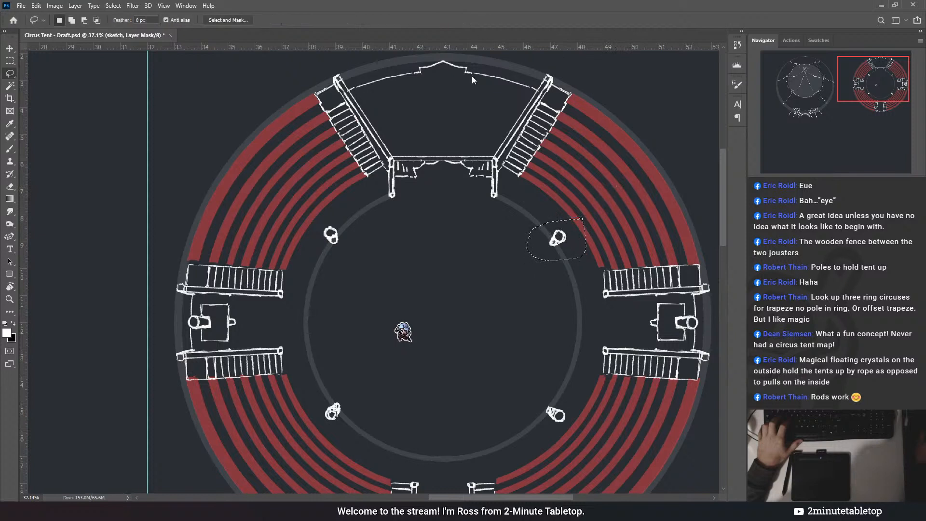
- Outline the ring's lower-left pole with a freehand selection, check its alignment with the other poles and clear the selection
mouse_move(337, 439)
mouse_down()
mouse_move(358, 416)
mouse_move(314, 400)
mouse_move(357, 424)
mouse_up()
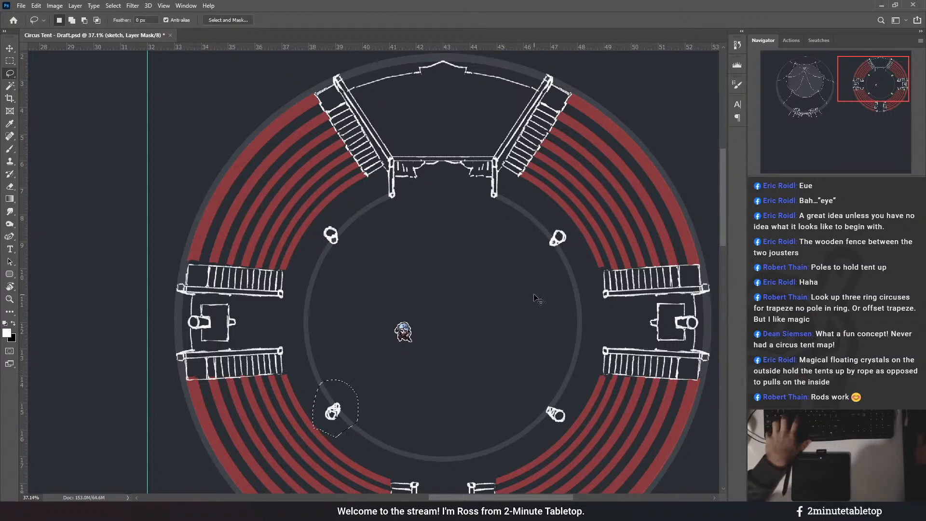
scroll(490, 334, down, 3)
scroll(448, 262, up, 2)
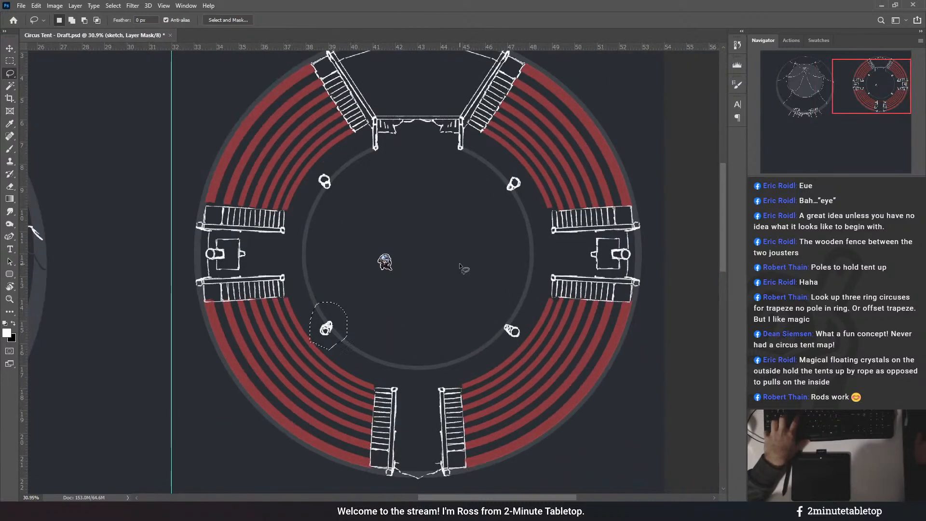
key(ctrl+d)
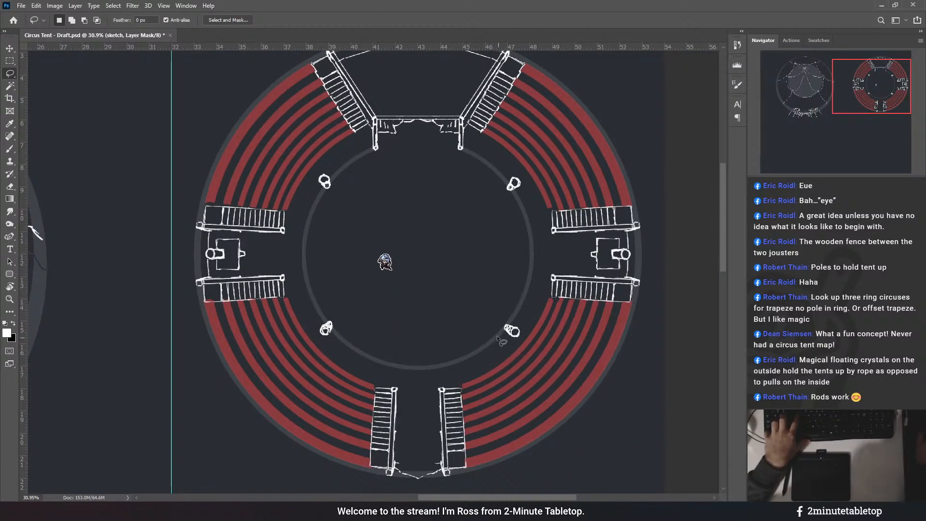
- Select the ring's lower-right pole with a freehand outline and rotate it slightly to adjust its lean
drag(532, 338, 492, 313)
key(ctrl+t)
drag(555, 309, 559, 311)
key(Return)
alt+scroll(507, 245, down, 5)
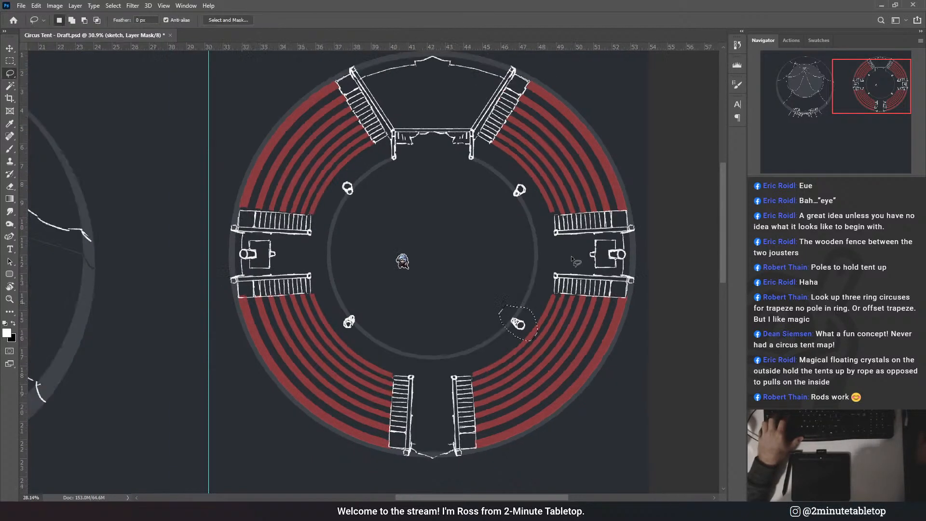
- Clear the pole selection, compare the interior ring with the tent exterior and save the draft
key(ctrl+d)
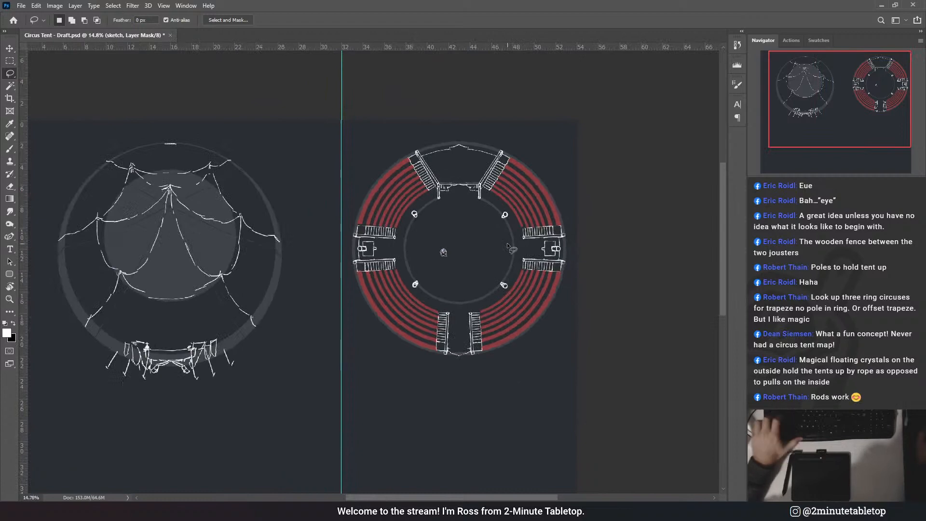
scroll(465, 128, down, 3)
scroll(224, 201, up, 4)
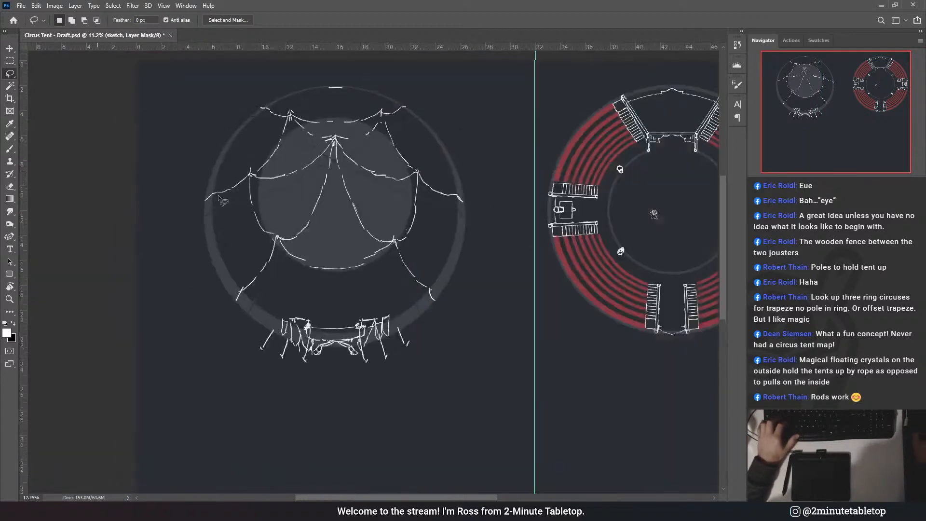
scroll(259, 140, down, 3)
scroll(372, 114, up, 2)
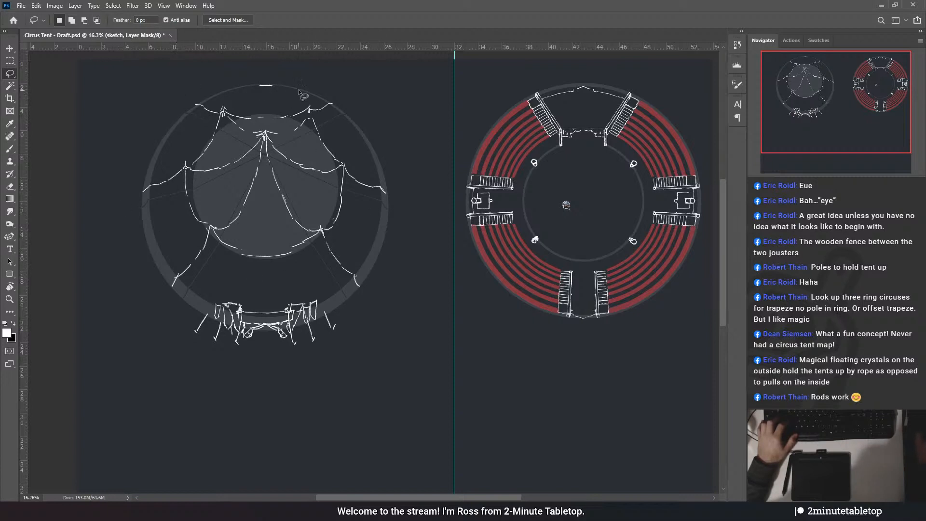
click(9, 60)
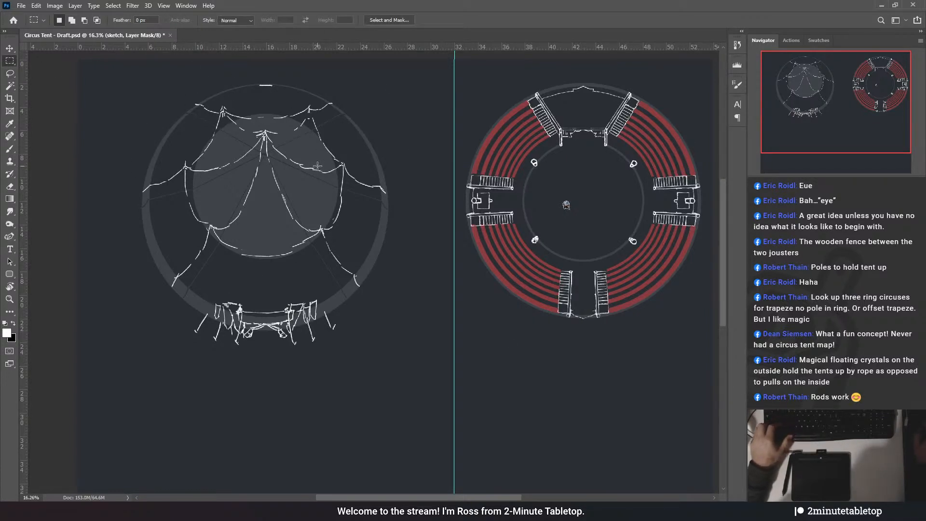
key(ctrl+s)
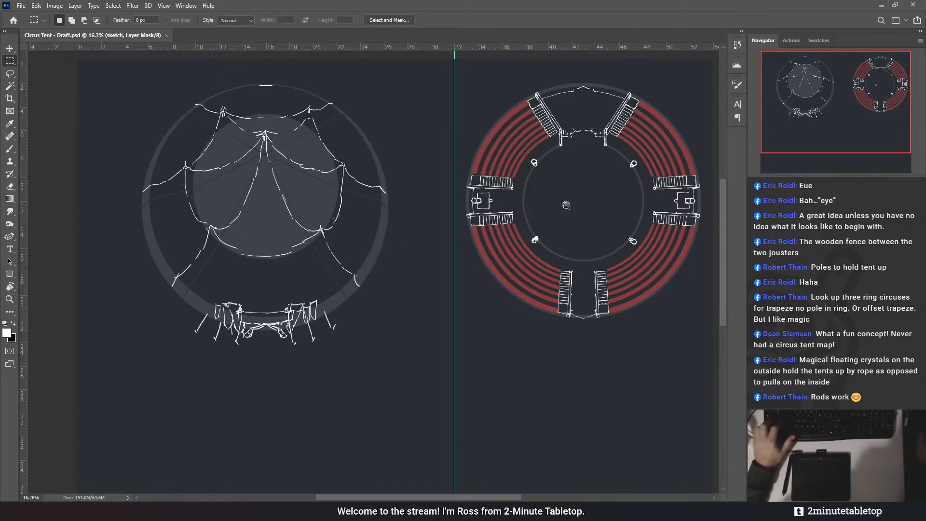
- On the major form layer, select the exterior tent plan with a rectangle and try to place a copy of its base circles below
key(ctrl+z)
key(ctrl+shift+z)
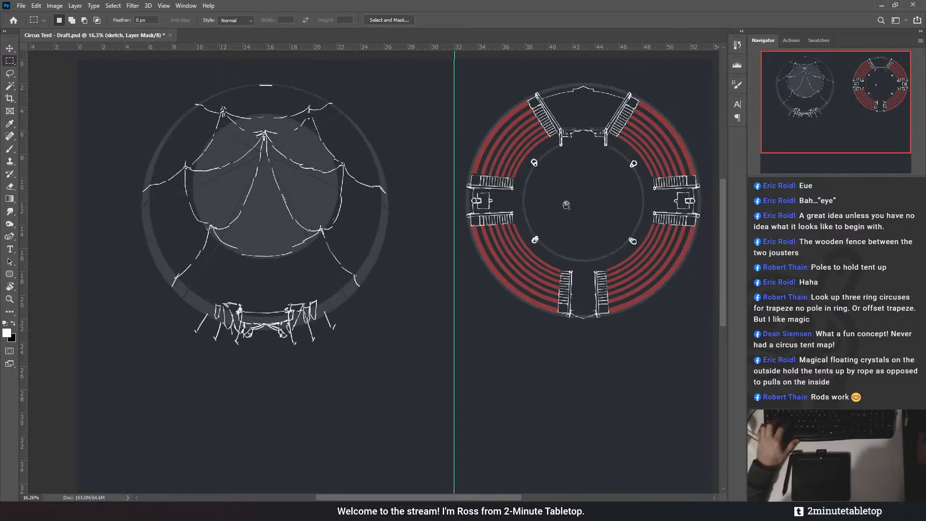
key(alt+bracketleft)
scroll(289, 183, down, 5)
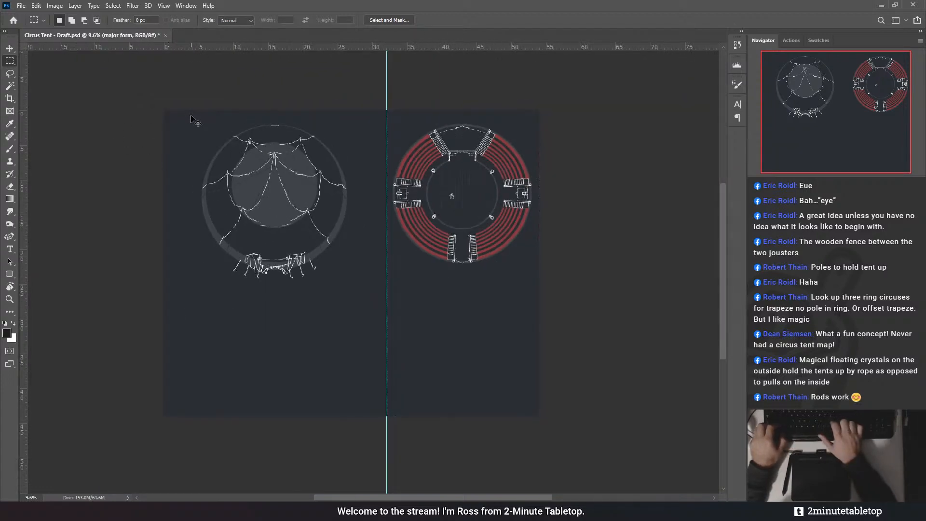
scroll(236, 141, up, 3)
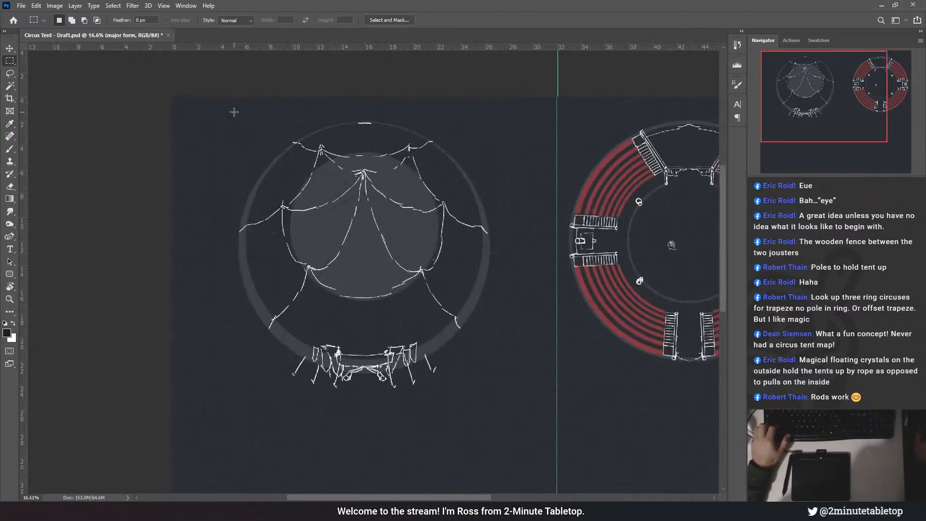
mouse_move(220, 109)
mouse_down()
mouse_move(445, 335)
mouse_move(521, 398)
mouse_up()
key(ctrl+d)
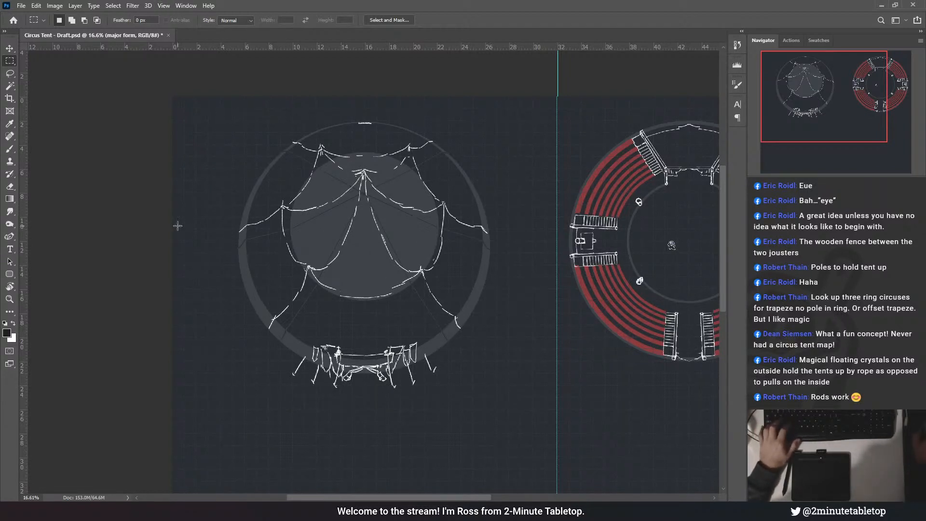
mouse_move(234, 121)
mouse_down()
mouse_move(398, 176)
mouse_move(483, 313)
mouse_move(509, 386)
mouse_up()
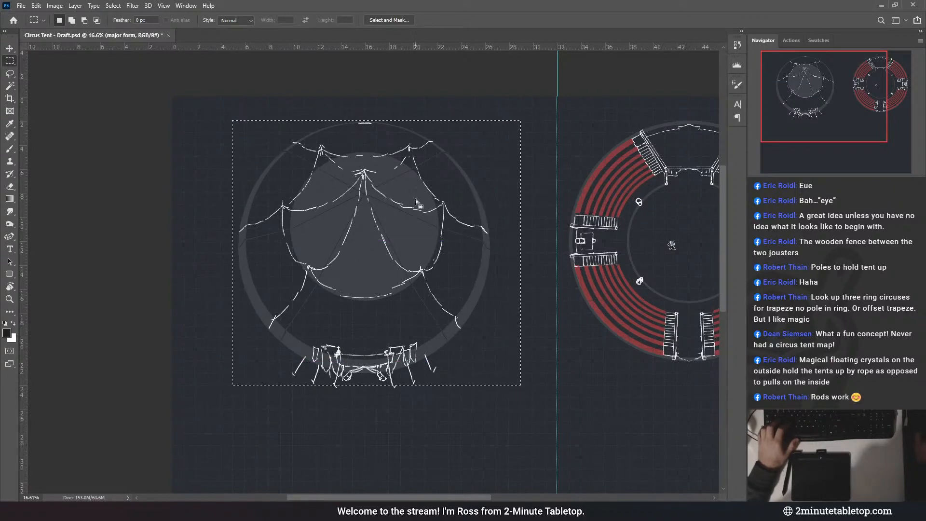
scroll(382, 155, down, 3)
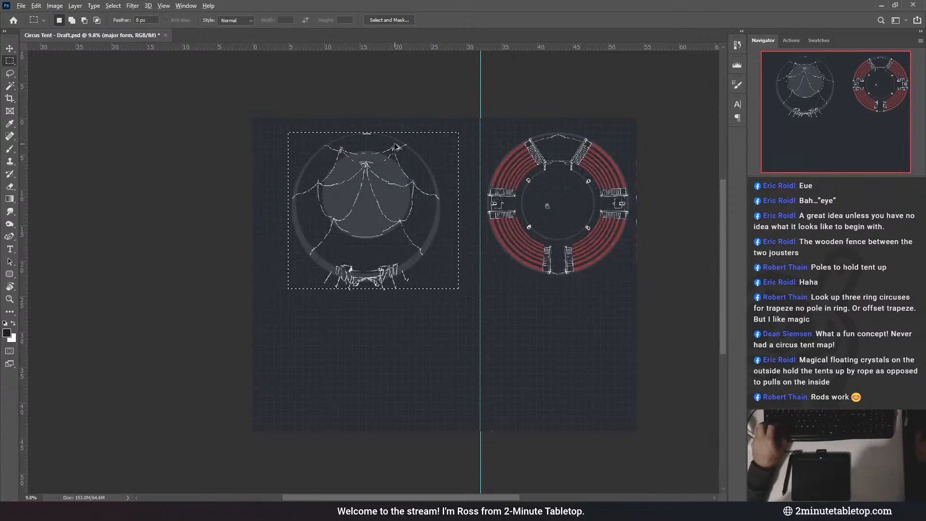
drag(392, 161, 394, 295)
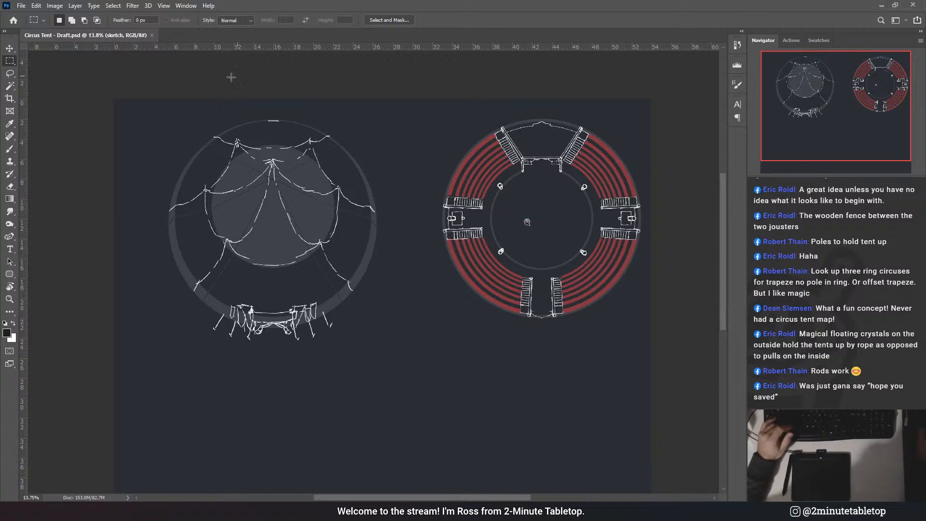
- Show the grid over both plans and make the major form layer active
key(ctrl+apostrophe)
scroll(240, 273, up, 6)
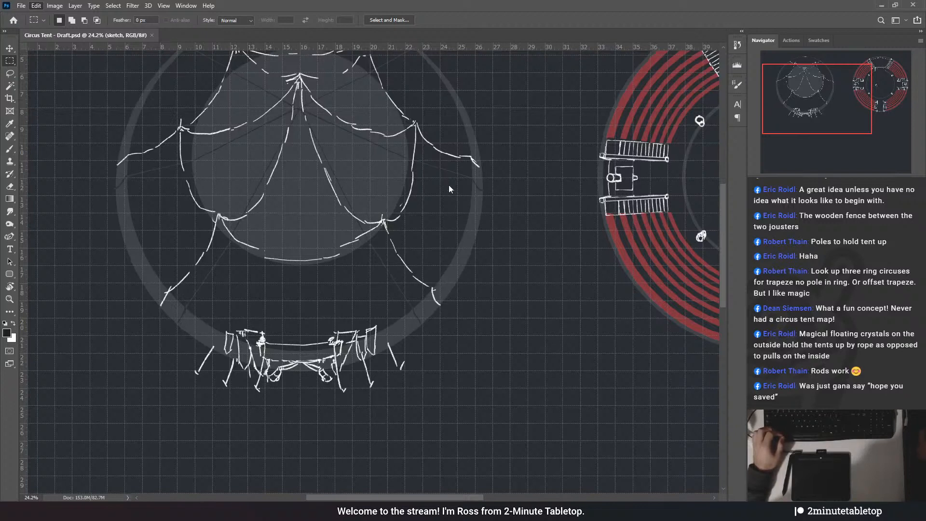
key(i)
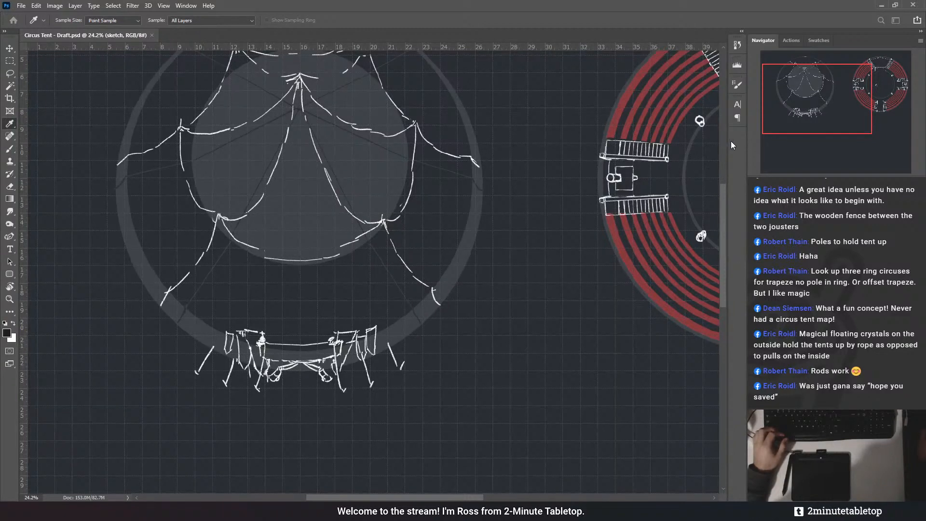
key(m)
scroll(402, 393, down, 1)
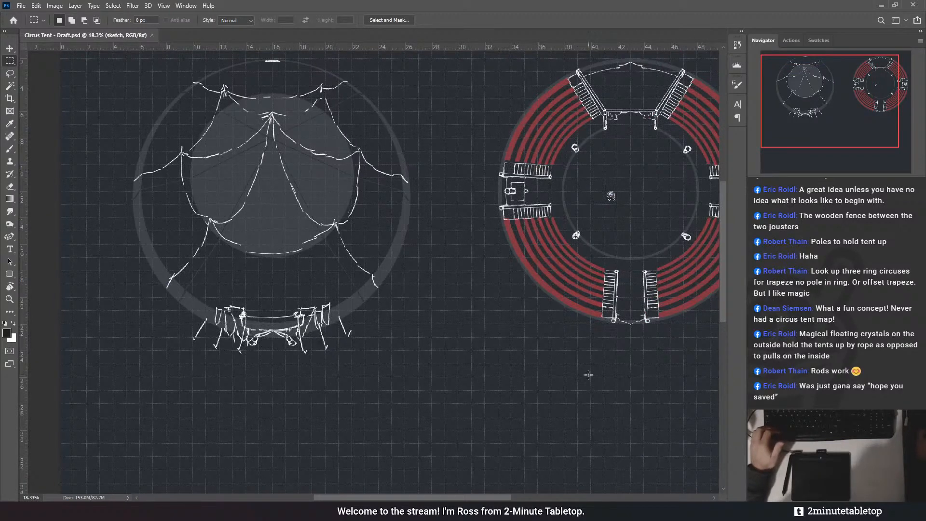
scroll(550, 361, down, 2)
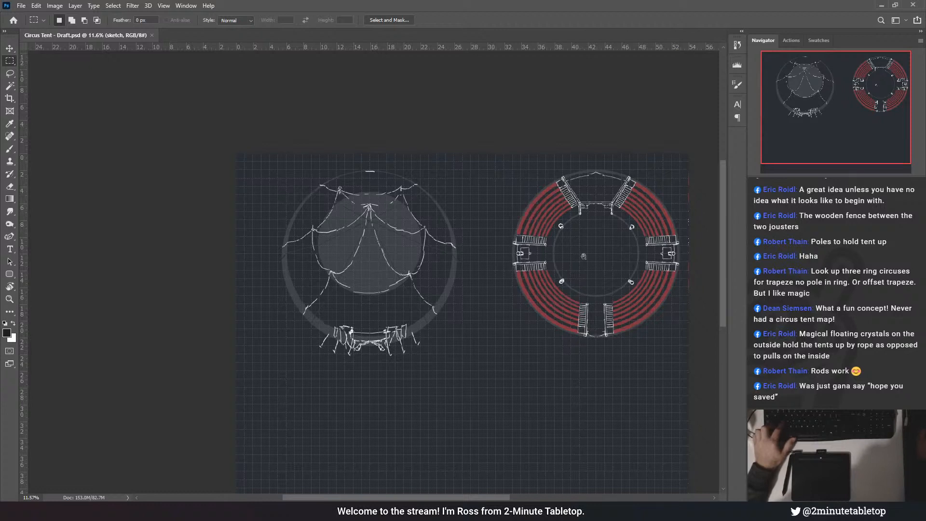
key(ctrl+z)
key(ctrl+shift+z)
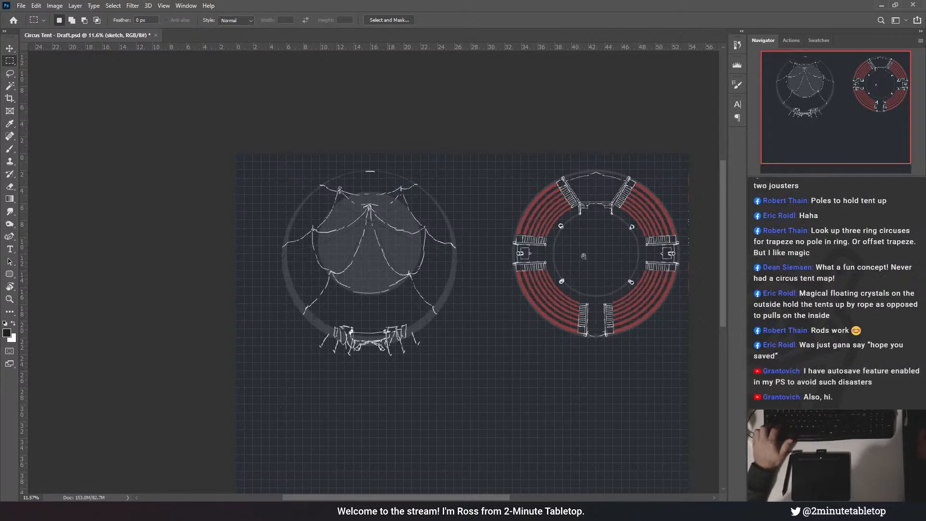
click(801, 376)
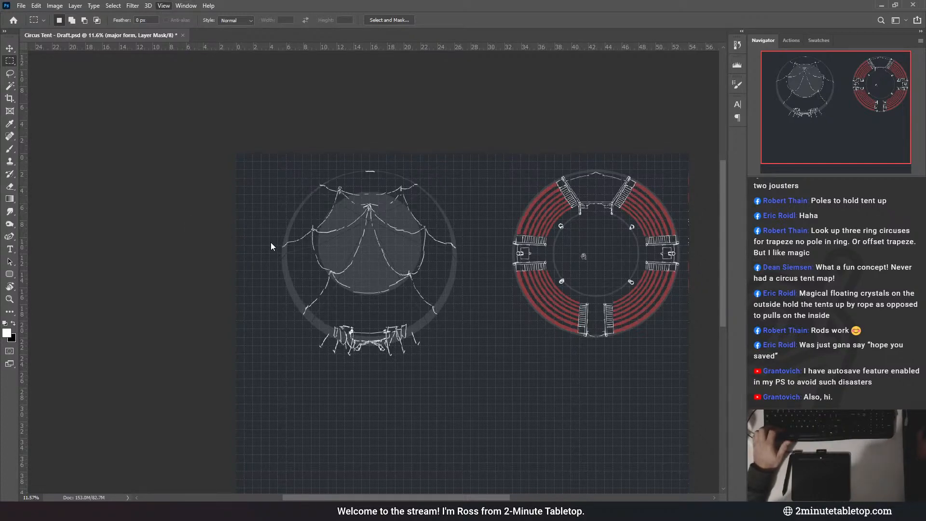
- Select the exterior plan's base circles with a rectangle, move them straight down and undo the move
scroll(372, 269, up, 2)
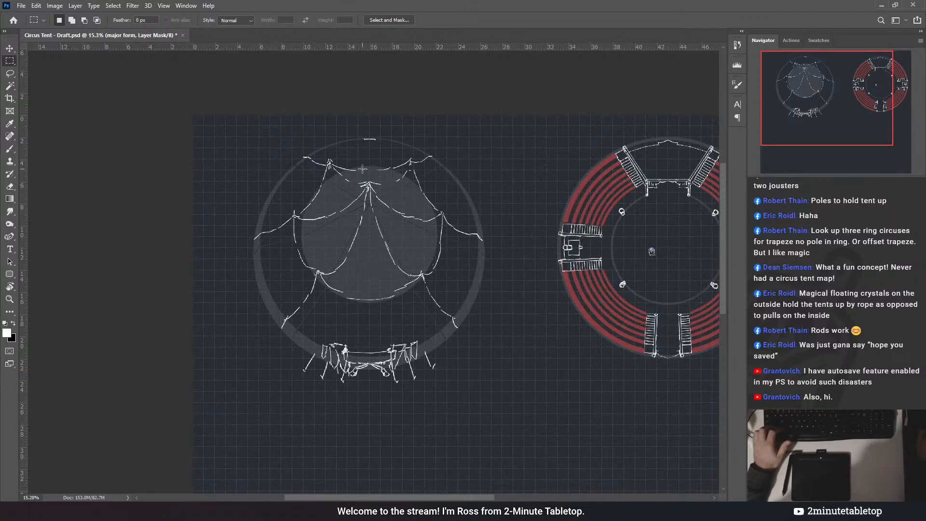
mouse_move(236, 126)
mouse_down()
mouse_move(443, 345)
mouse_move(502, 381)
mouse_up()
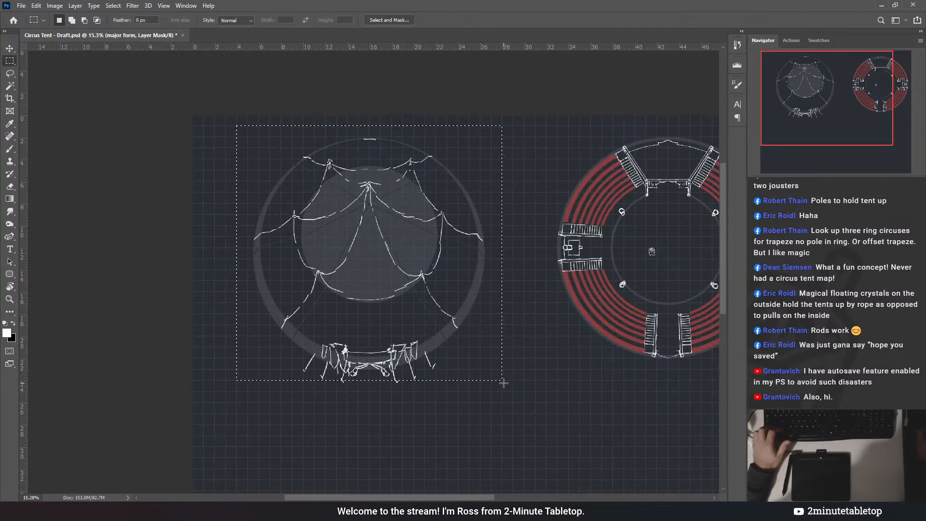
scroll(536, 104, down, 2)
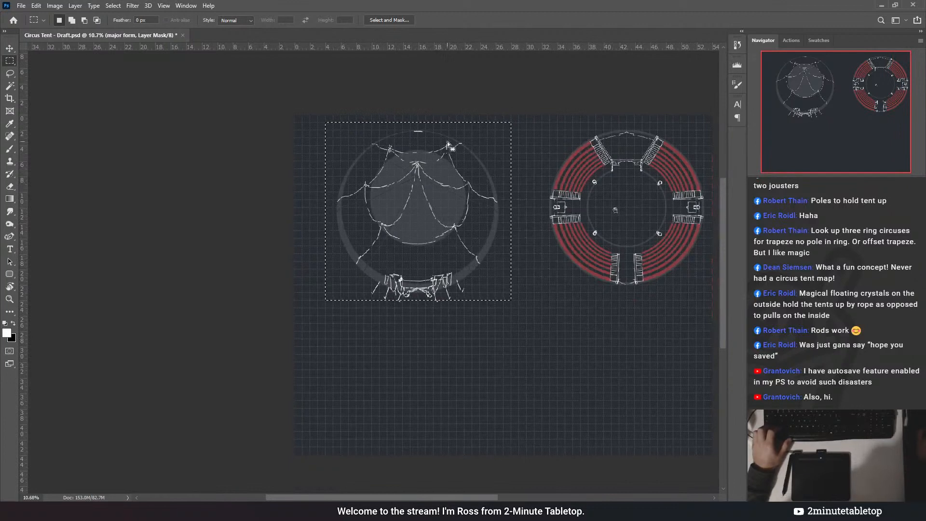
drag(457, 147, 458, 276)
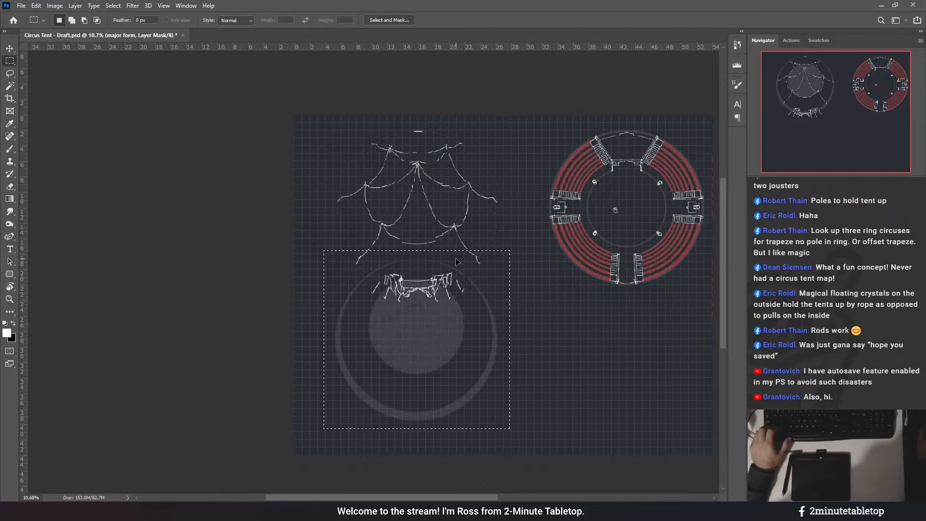
key(ctrl+z)
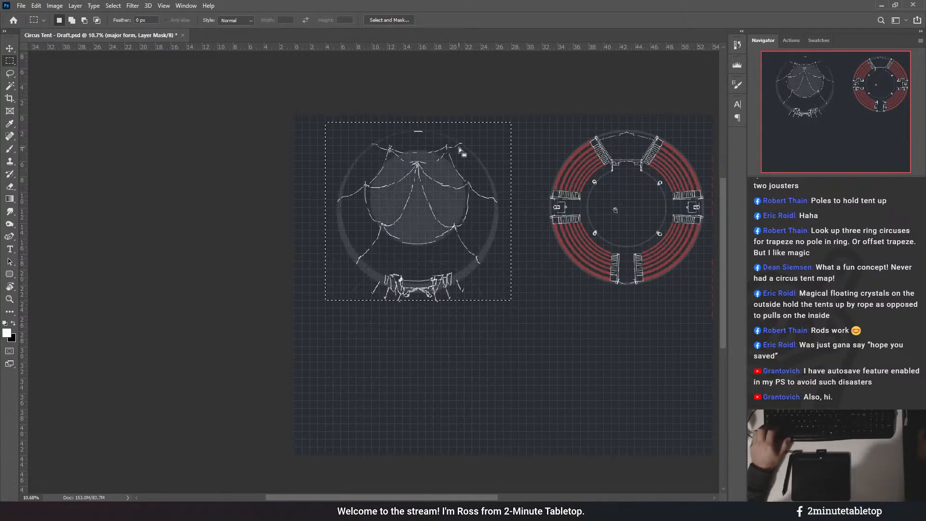
- Duplicate the selected base circles beneath the interior plan and align the copy under the ring at X 6450 px, Y 5025 px
drag(462, 145, 674, 316)
key(ctrl+t)
scroll(671, 315, down, 4)
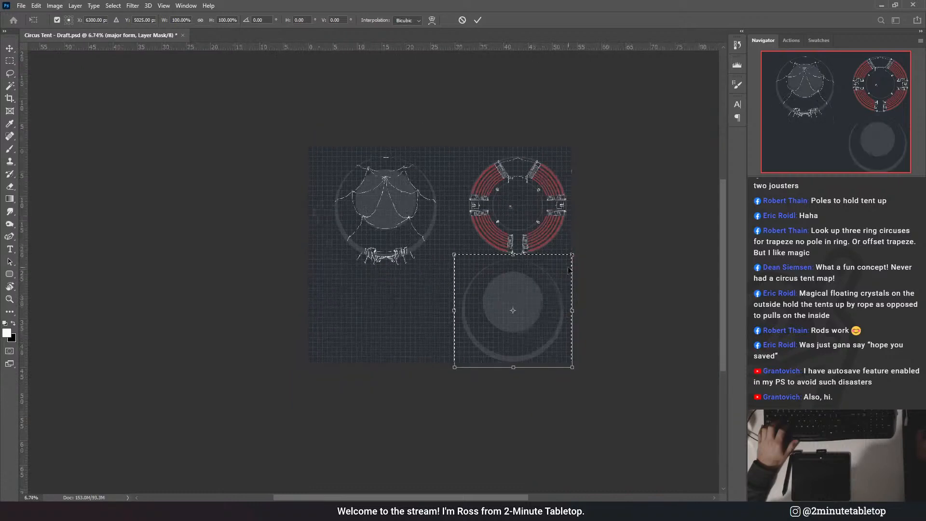
scroll(579, 287, up, 6)
drag(498, 306, 508, 306)
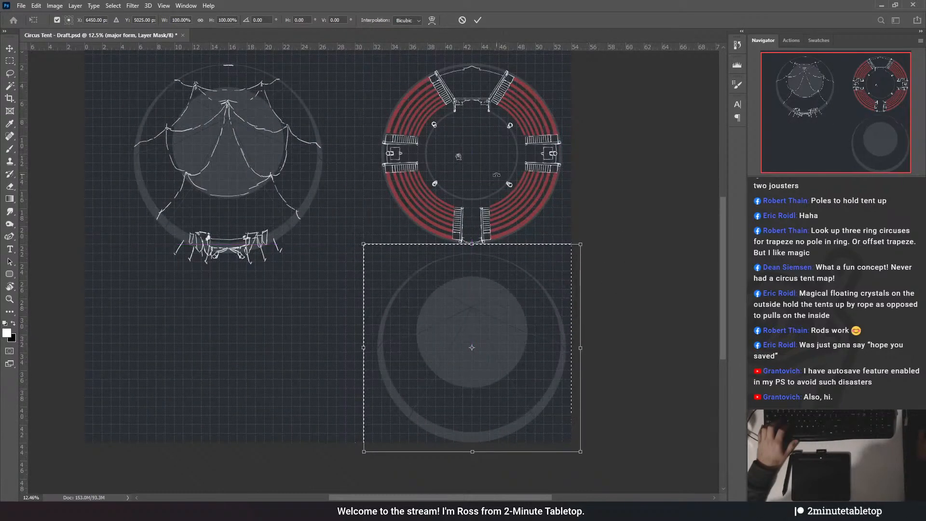
click(477, 21)
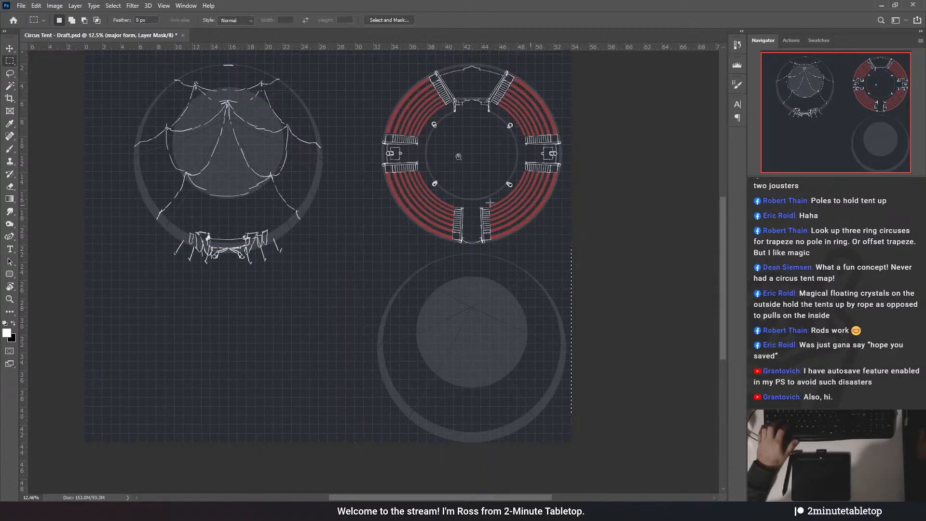
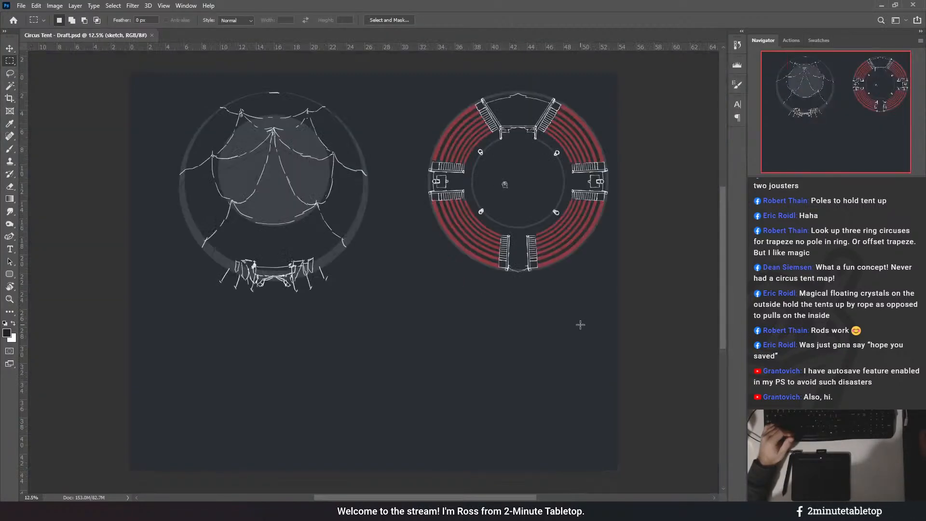
- Show the grid over the draft and toggle layer visibility to check which shapes belong to the layer
key(ctrl+apostrophe)
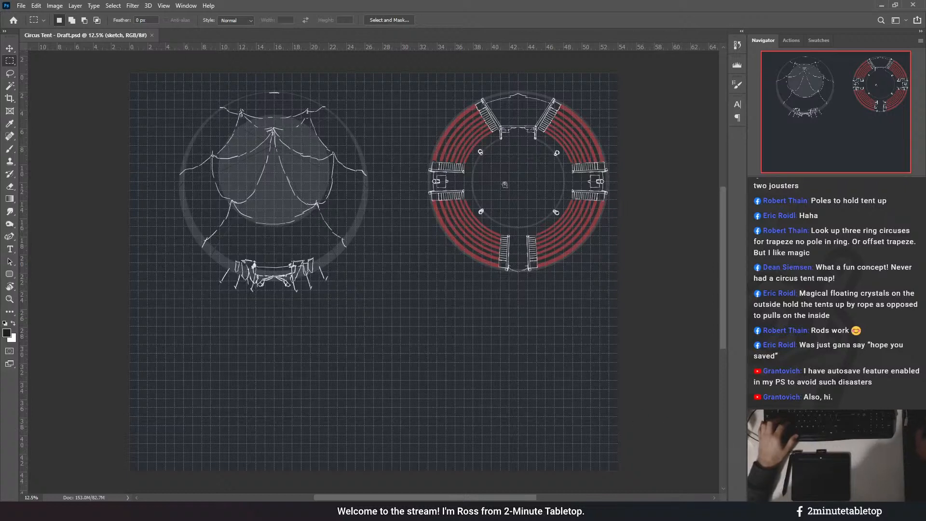
key(ctrl+comma)
key(ctrl+comma)
key(ctrl+comma)
key(ctrl+comma)
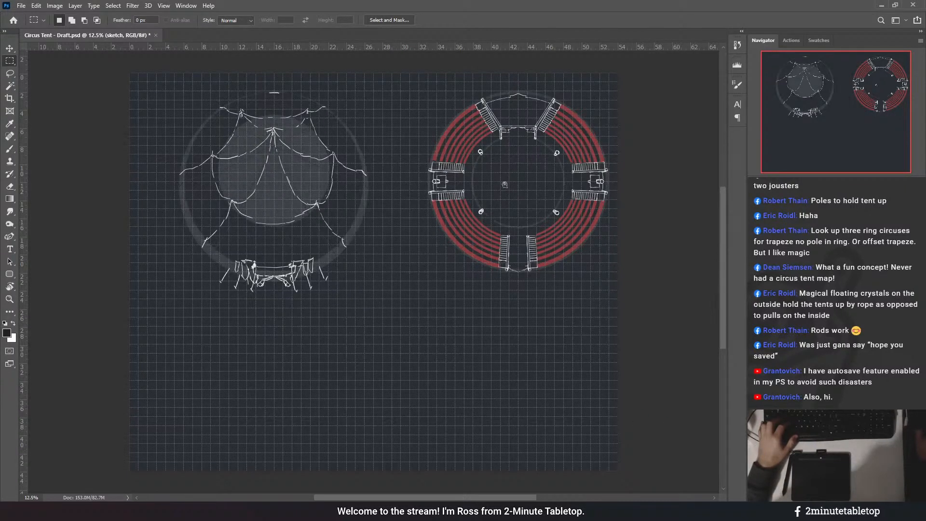
key(ctrl+comma)
key(ctrl+comma)
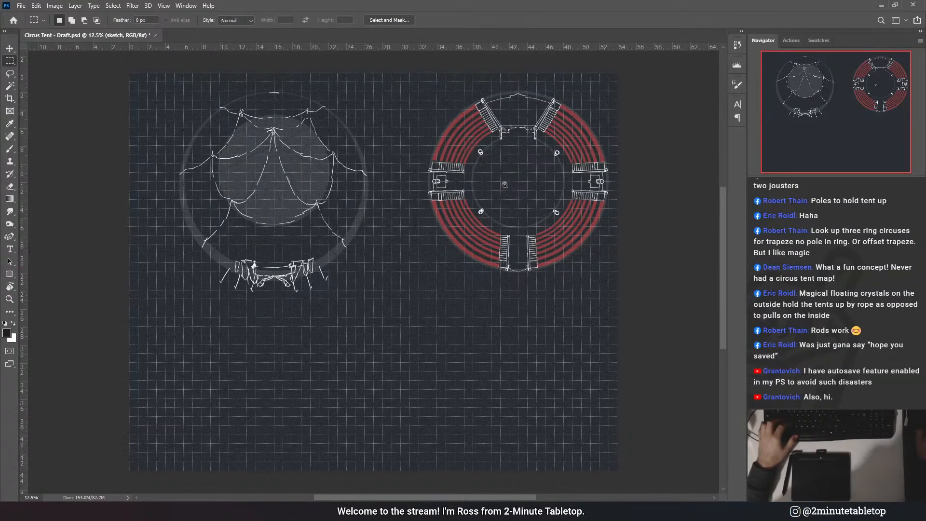
- On the major form layer, select the exterior plan's base circles with an ellipse, duplicate them into the empty area between and below the plans, and deselect
click(10, 73)
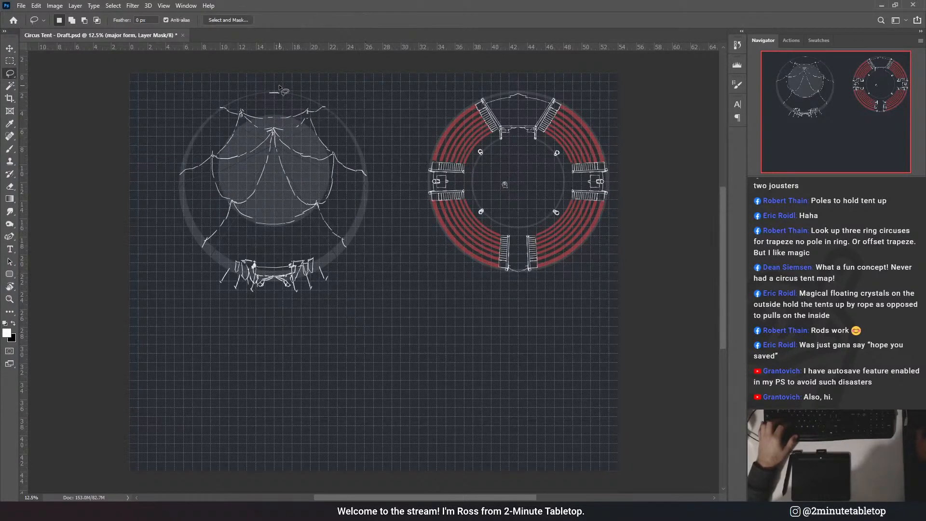
click(9, 61)
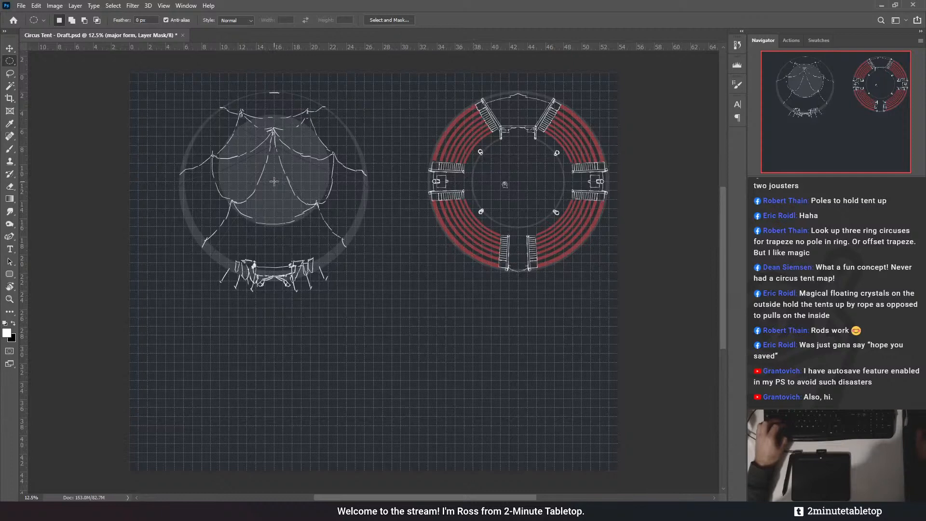
drag(274, 182, 386, 82)
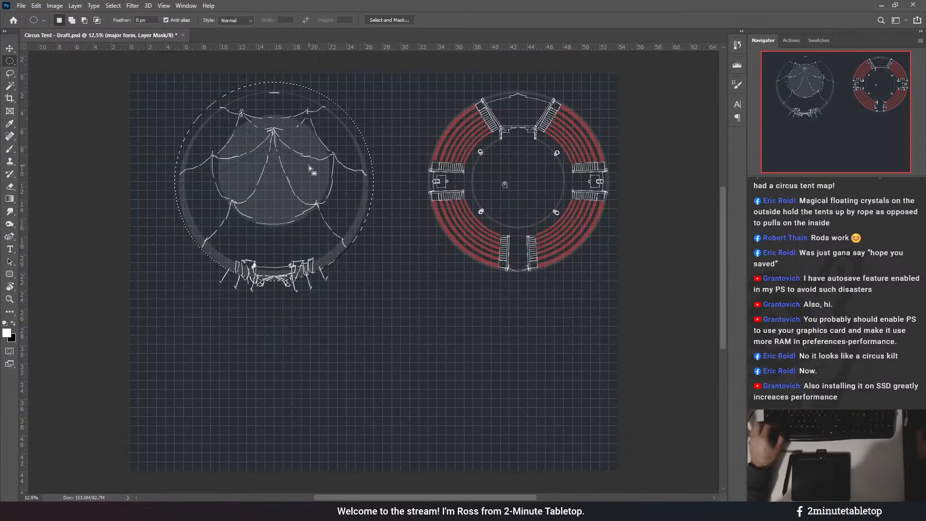
mouse_move(292, 174)
mouse_down()
mouse_move(408, 357)
mouse_move(449, 389)
mouse_move(529, 374)
mouse_move(528, 360)
mouse_move(437, 364)
mouse_move(407, 353)
mouse_up()
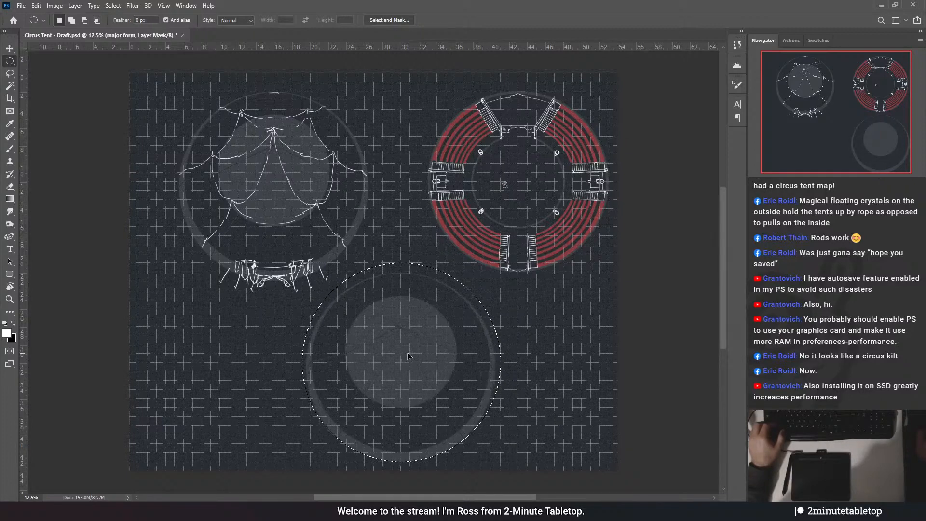
key(ctrl+d)
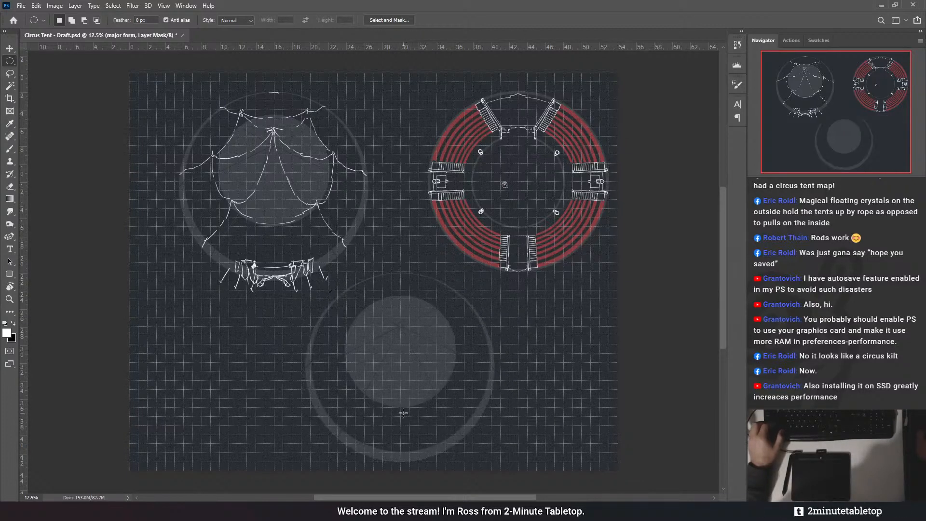
- Hide the grid overlay, return to the elliptical selection tool and save the draft
scroll(403, 413, up, 3)
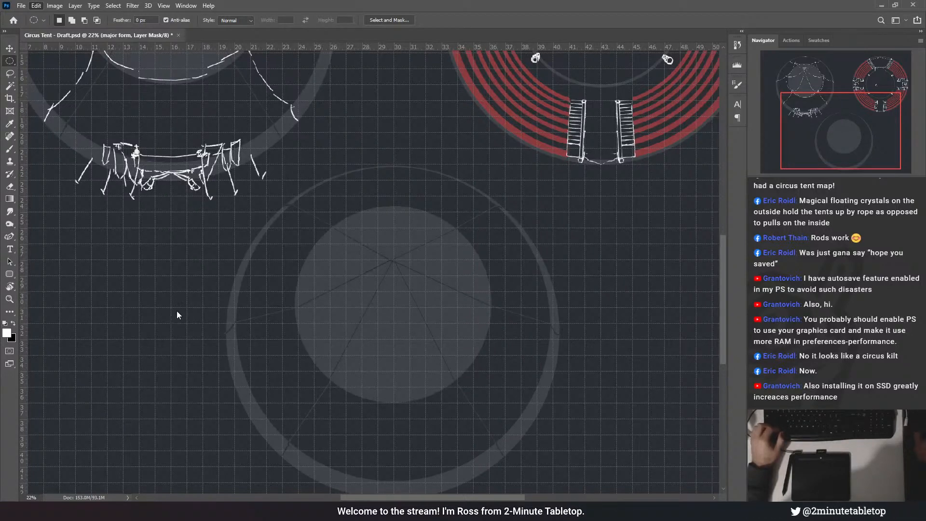
key(i)
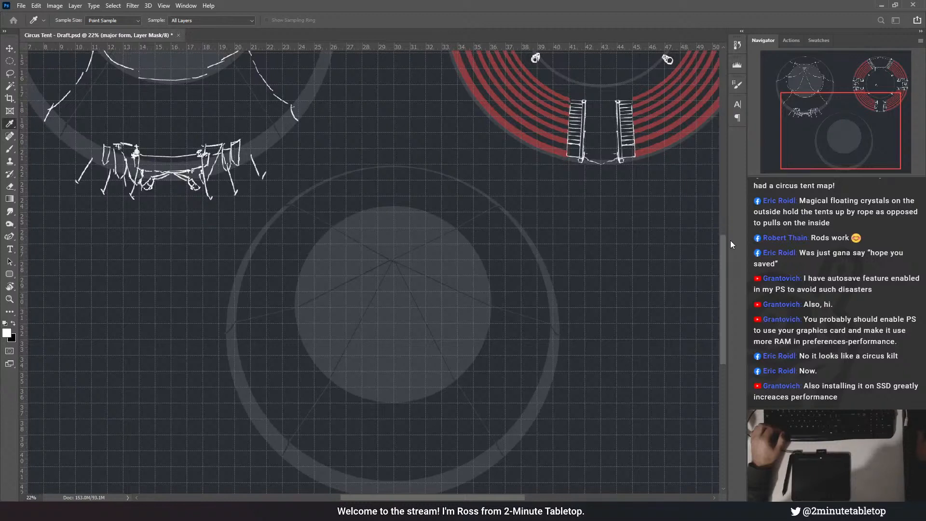
key(ctrl+h)
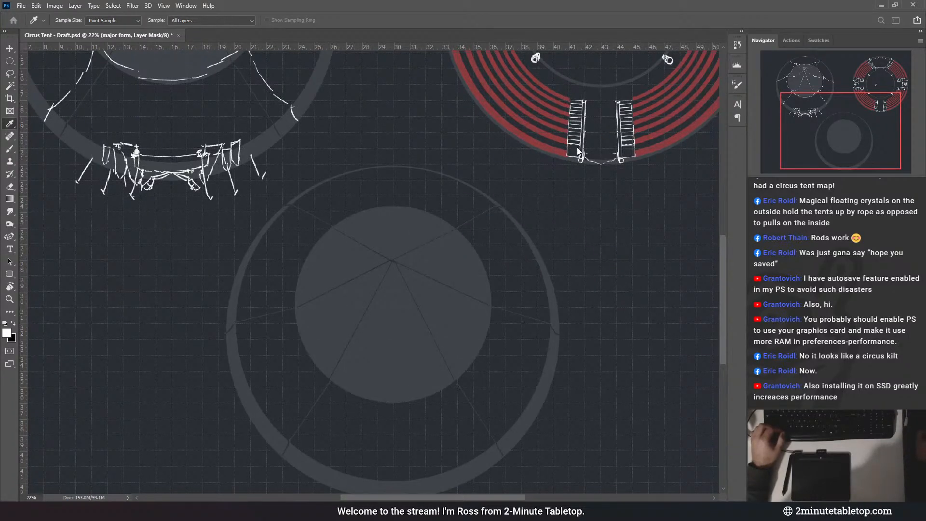
key(m)
key(ctrl+s)
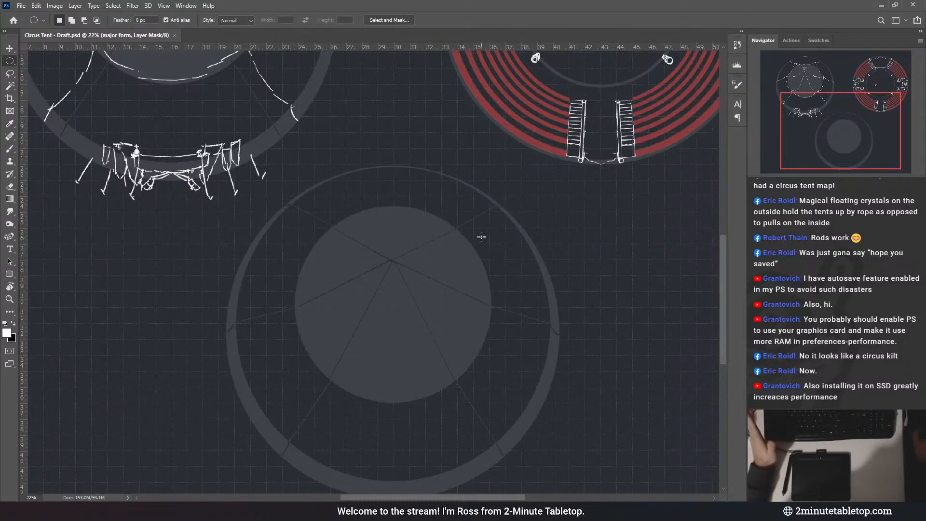
- Examine the interior seating plan against the exterior plan and the copied base circles
scroll(323, 264, down, 3)
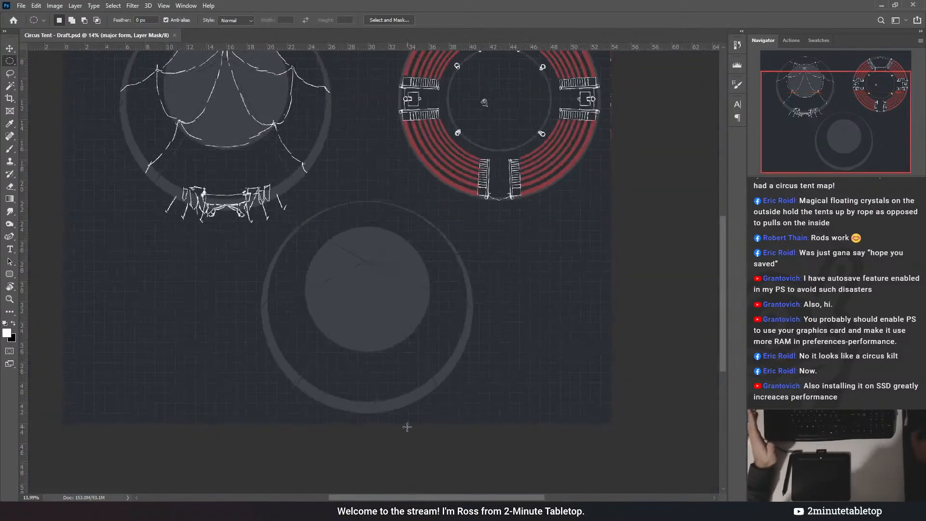
scroll(564, 69, up, 2)
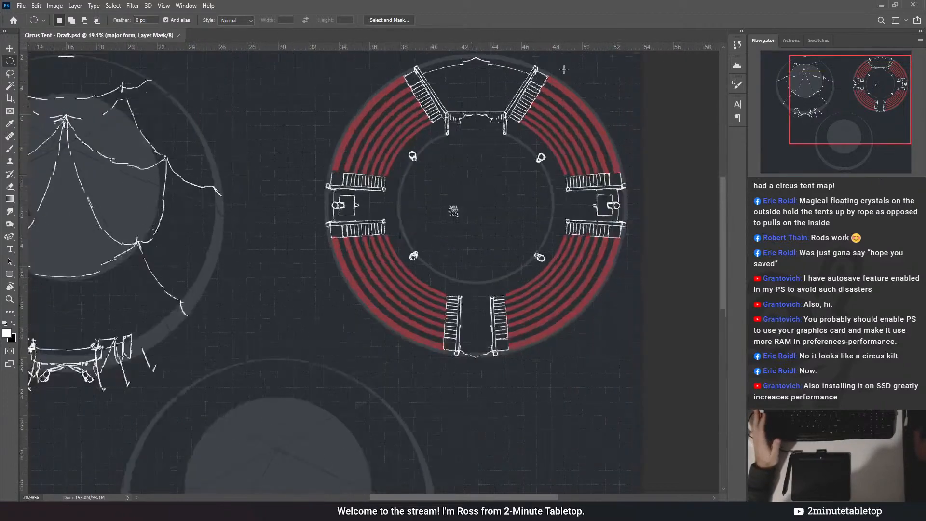
scroll(536, 122, up, 2)
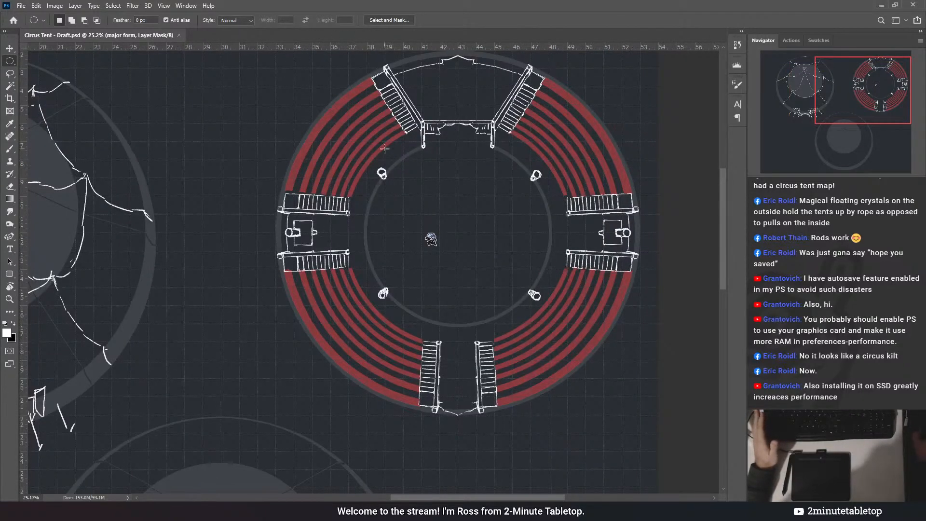
scroll(651, 100, down, 4)
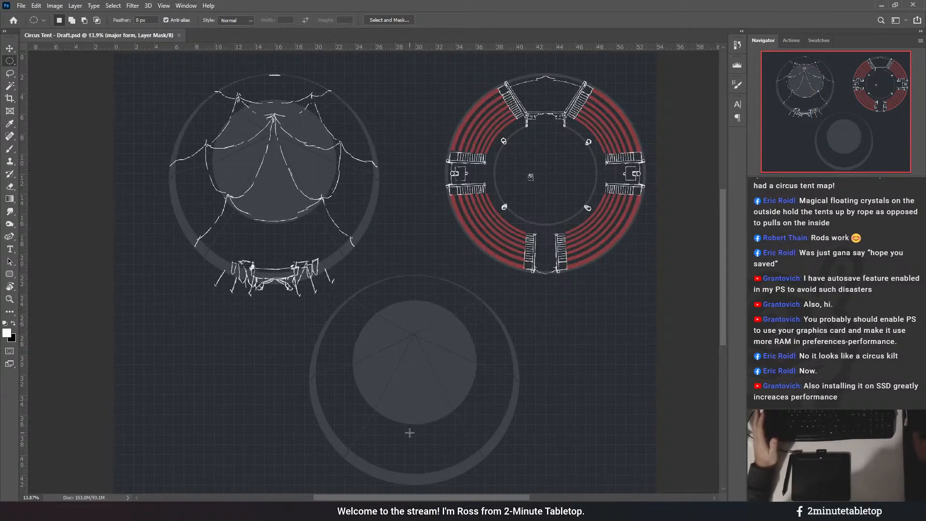
scroll(410, 433, up, 2)
scroll(488, 353, down, 4)
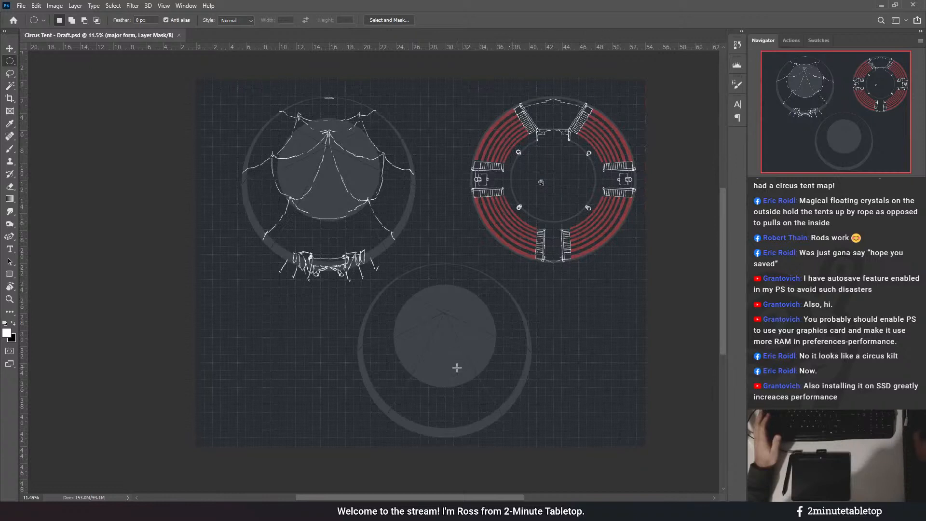
scroll(457, 367, up, 2)
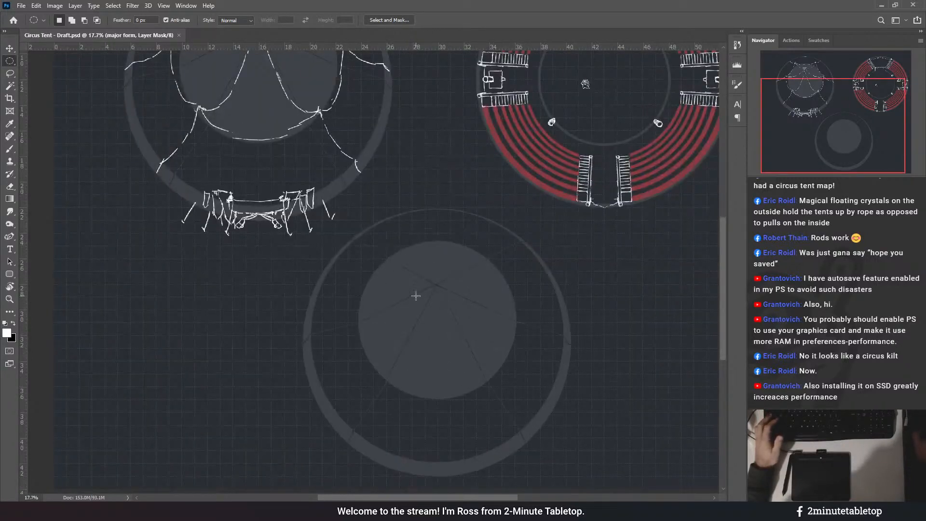
click(755, 415)
click(755, 415)
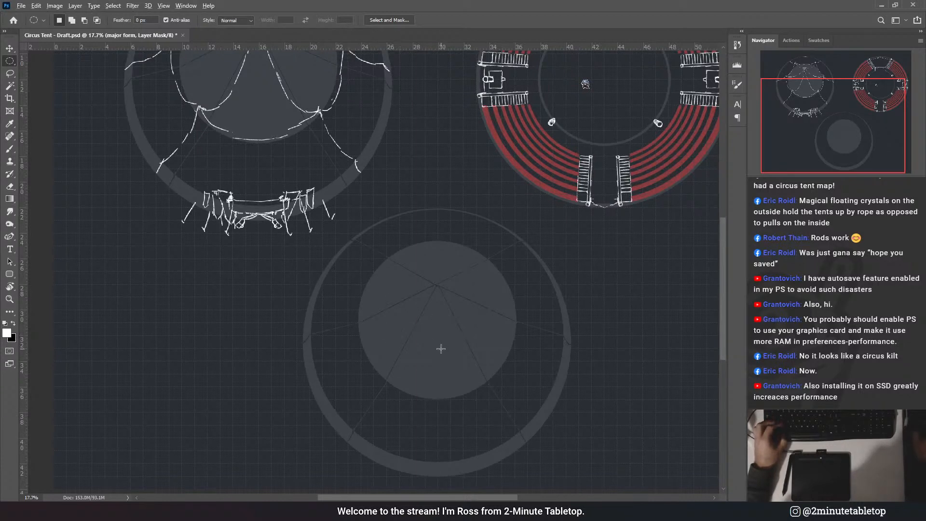
- Select the inside of the copied ring with an ellipse, nudge the selection upward, delete the inner disc and guide lines, and deselect
drag(441, 348, 548, 220)
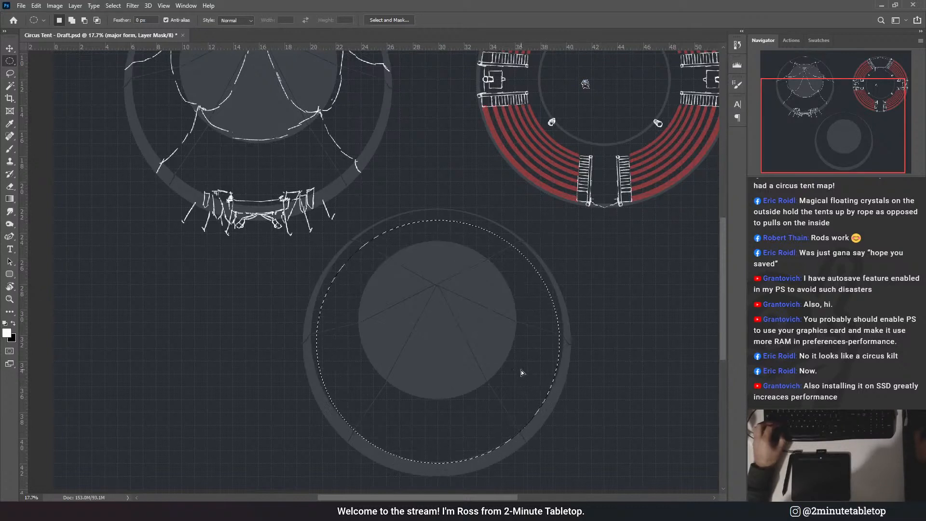
drag(521, 371, 522, 367)
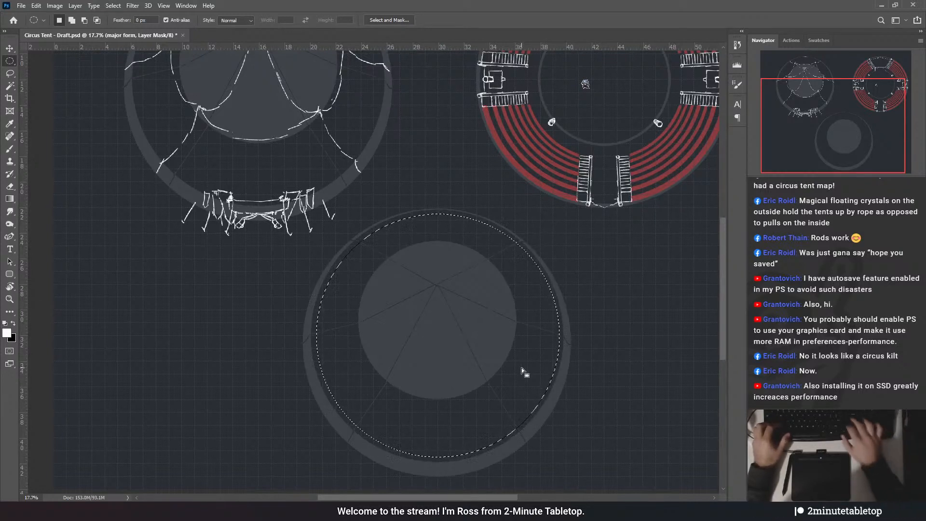
key(Delete)
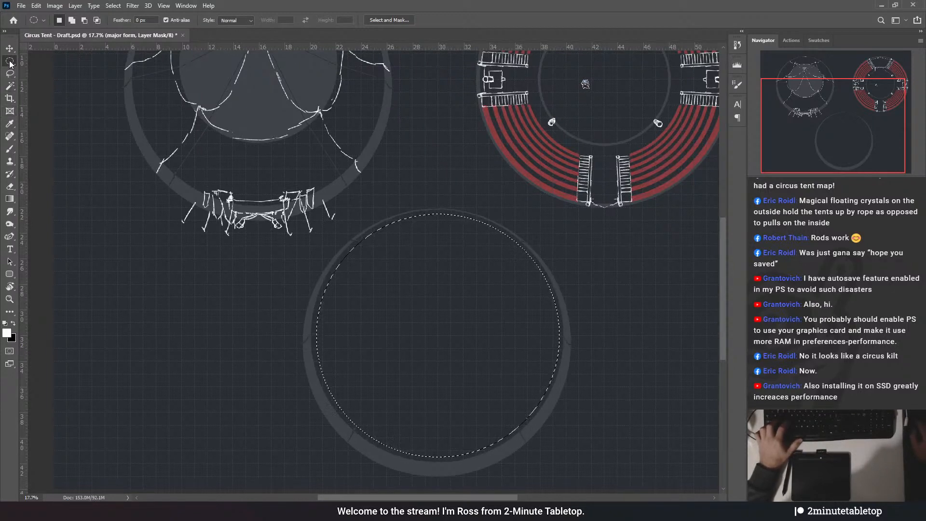
click(433, 334)
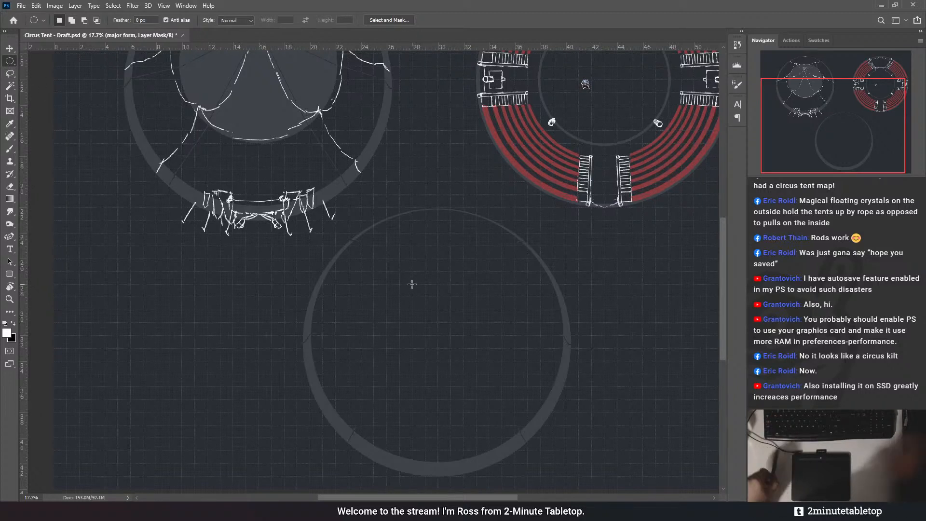
- On the sketch layer, brush four small pole markers in a rough square inside the emptied ring
key(b)
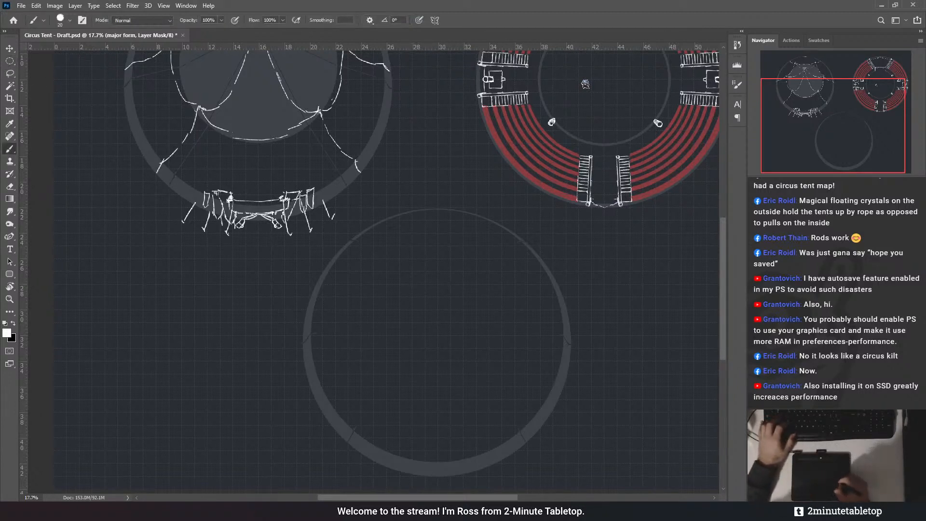
scroll(586, 265, down, 3)
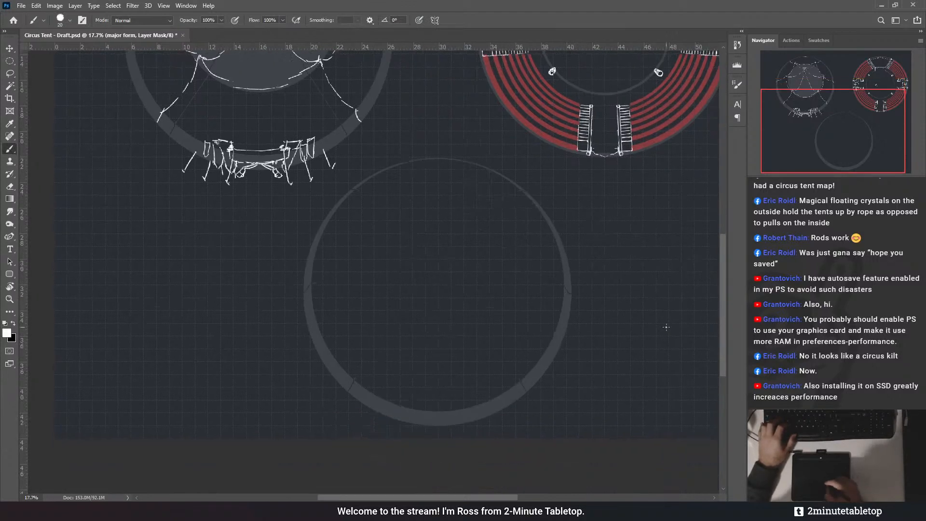
key(alt+])
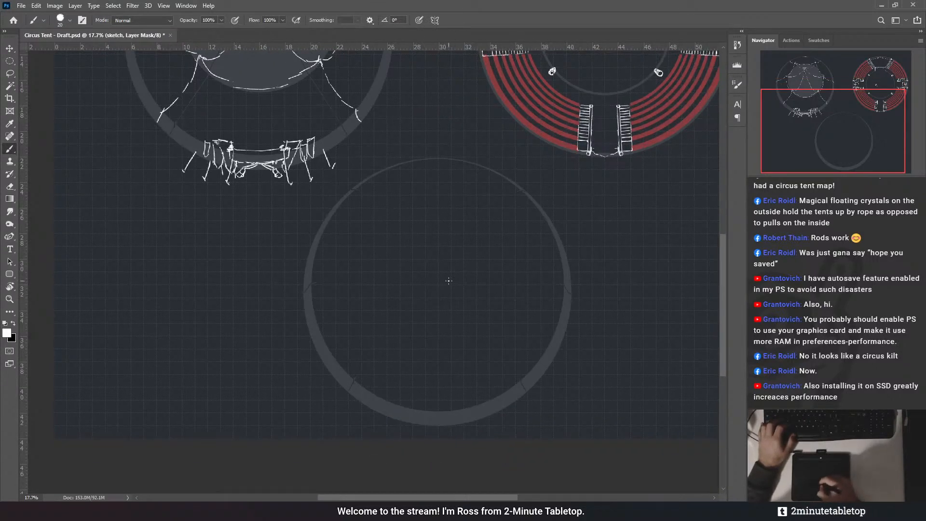
drag(537, 145, 441, 295)
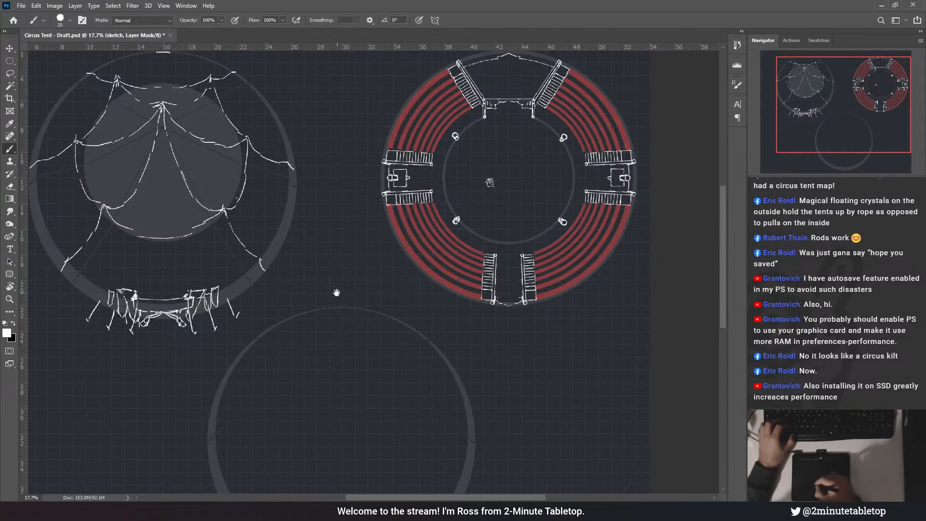
drag(337, 293, 405, 213)
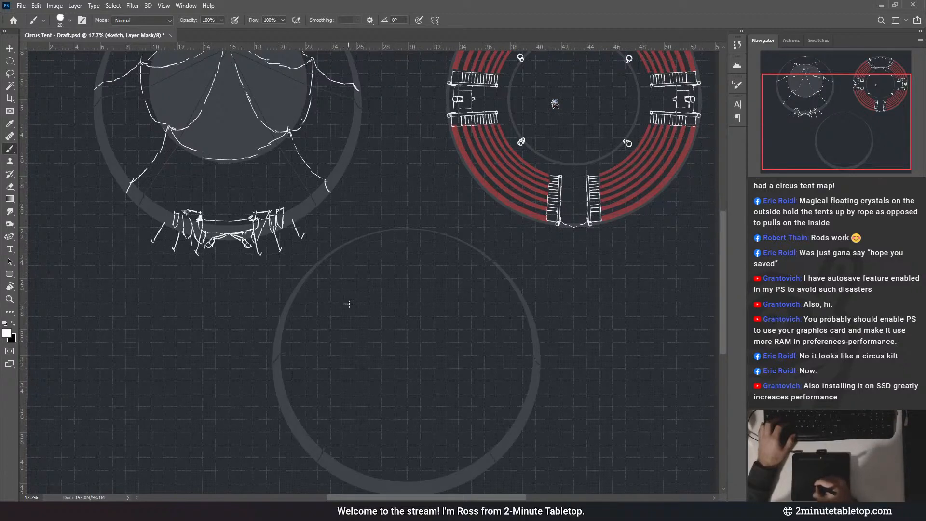
drag(347, 286, 361, 305)
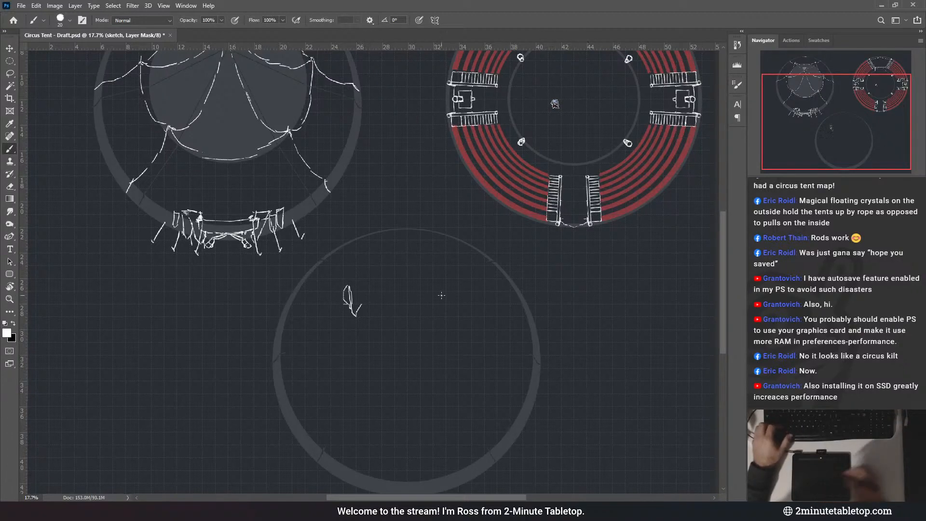
key(ctrl+z)
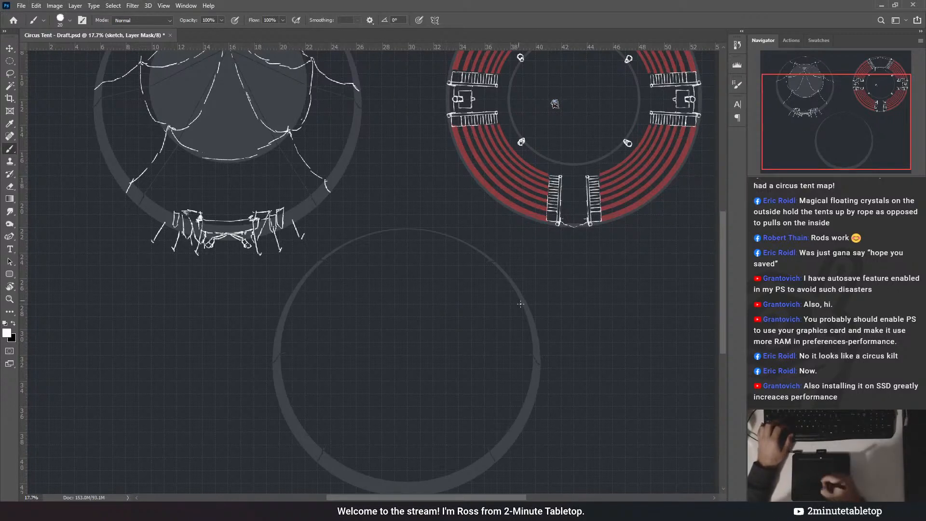
drag(463, 366, 470, 319)
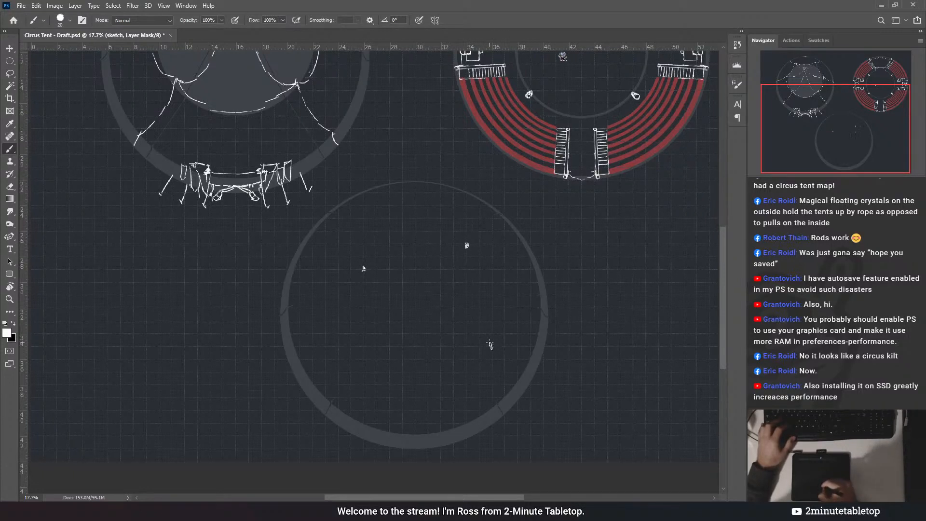
drag(490, 343, 493, 348)
drag(350, 357, 351, 355)
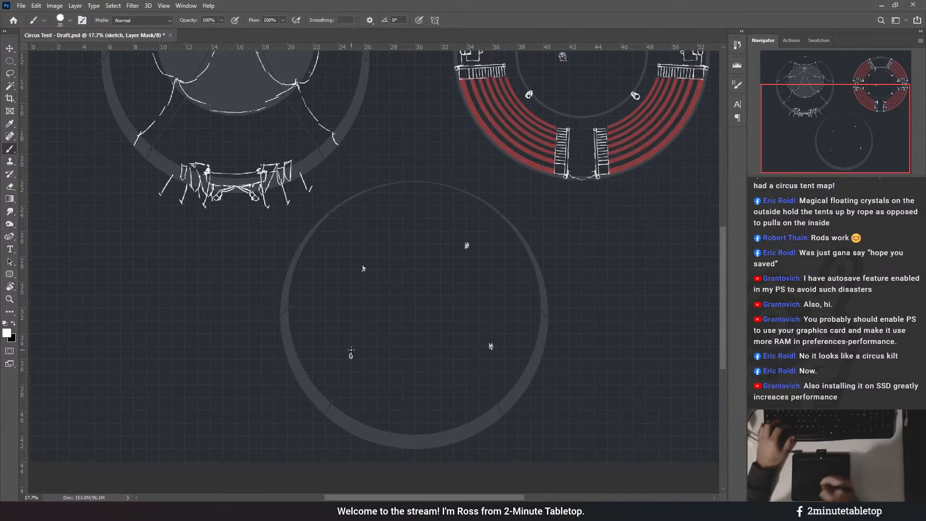
drag(501, 250, 485, 227)
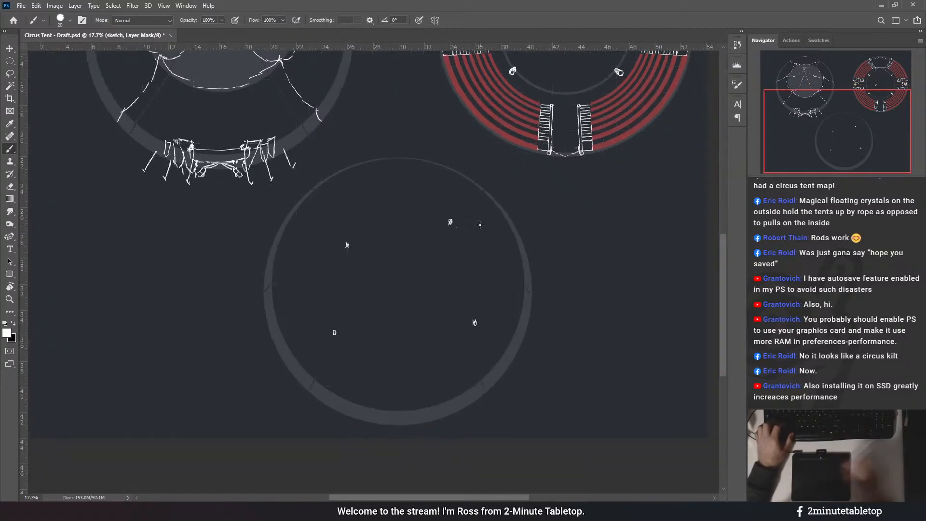
- Redraw the pole markers in a more even arrangement and brush short strokes at the ring's top and bottom edges
scroll(414, 261, up, 2)
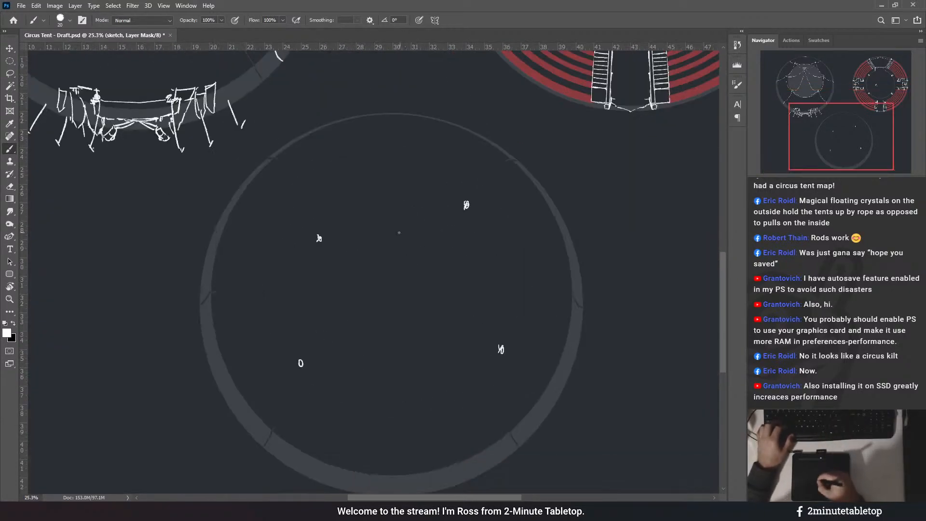
drag(337, 230, 351, 222)
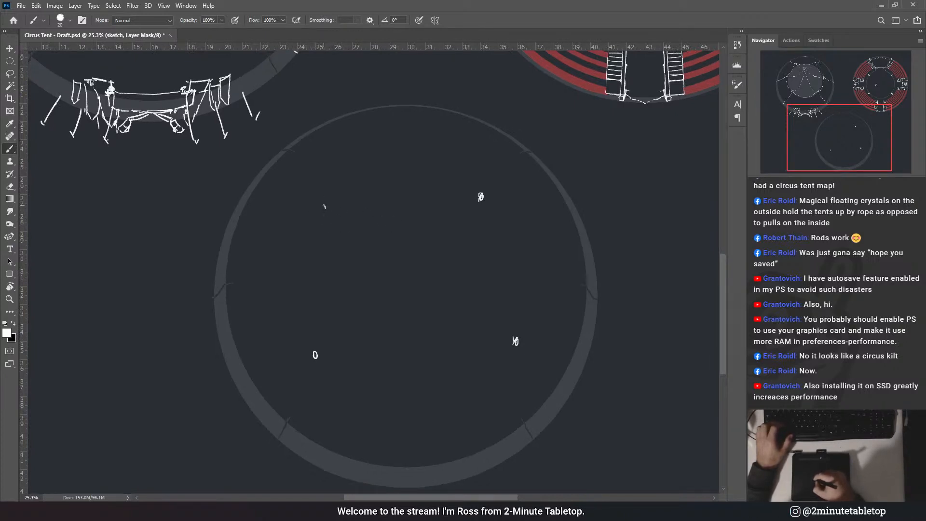
drag(324, 211, 320, 212)
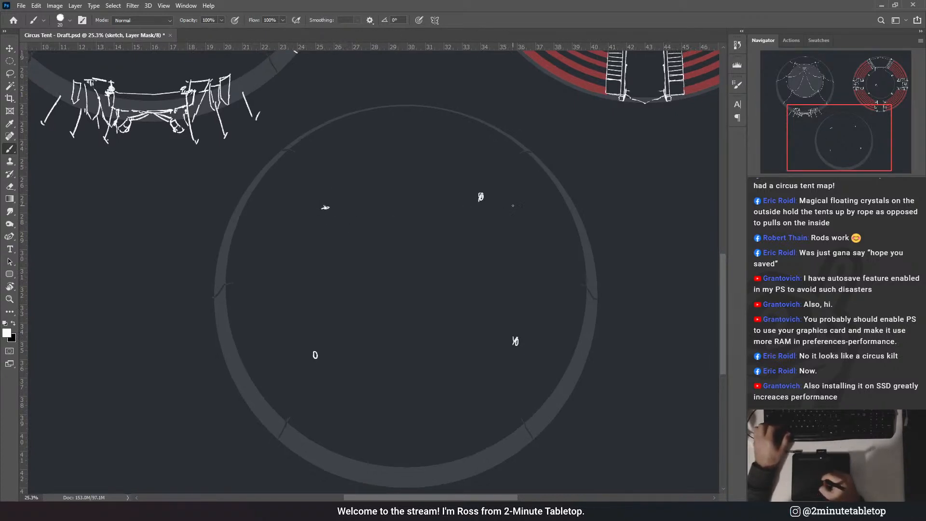
drag(480, 193, 485, 199)
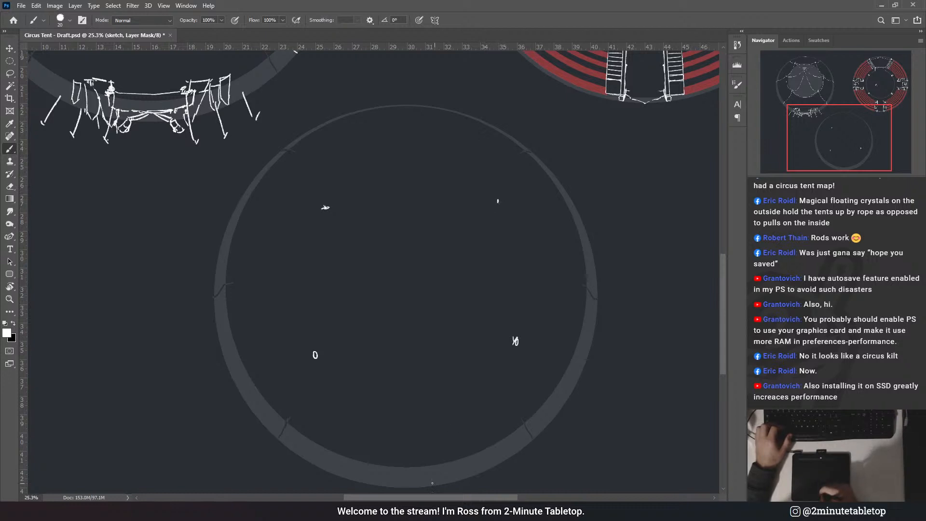
drag(400, 109, 418, 105)
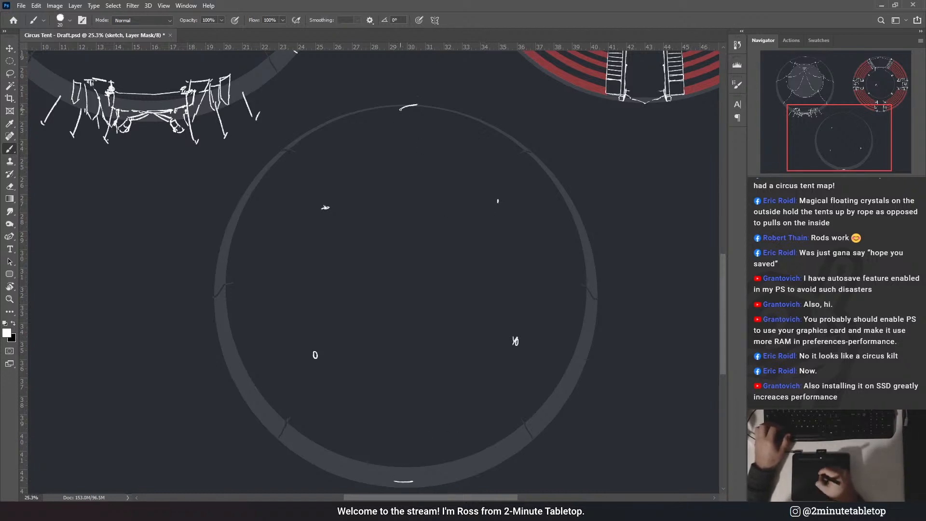
drag(515, 343, 518, 334)
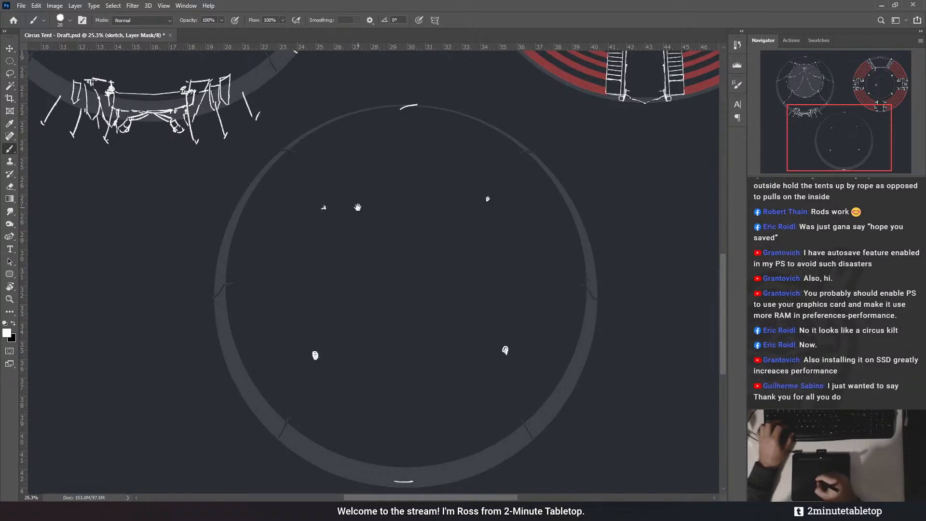
drag(358, 207, 381, 235)
scroll(476, 303, down, 5)
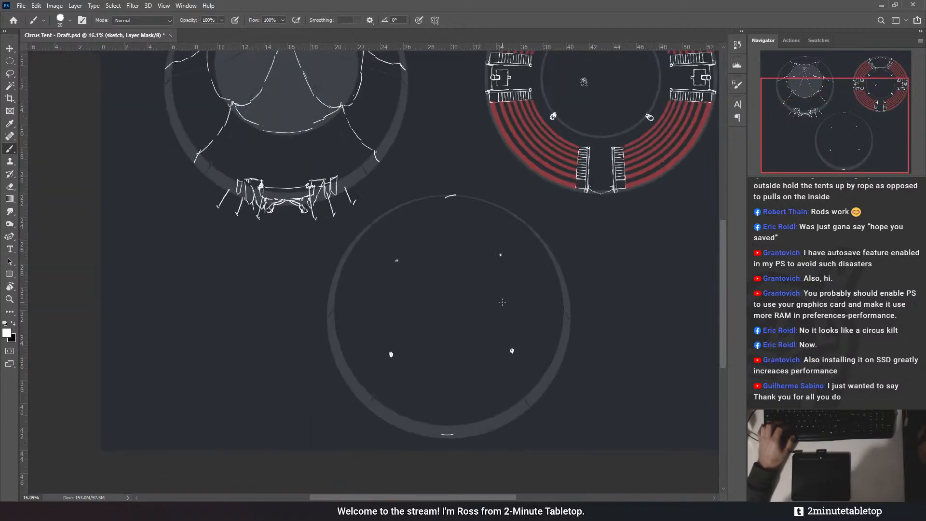
drag(424, 119, 436, 253)
drag(448, 309, 445, 249)
drag(445, 391, 429, 343)
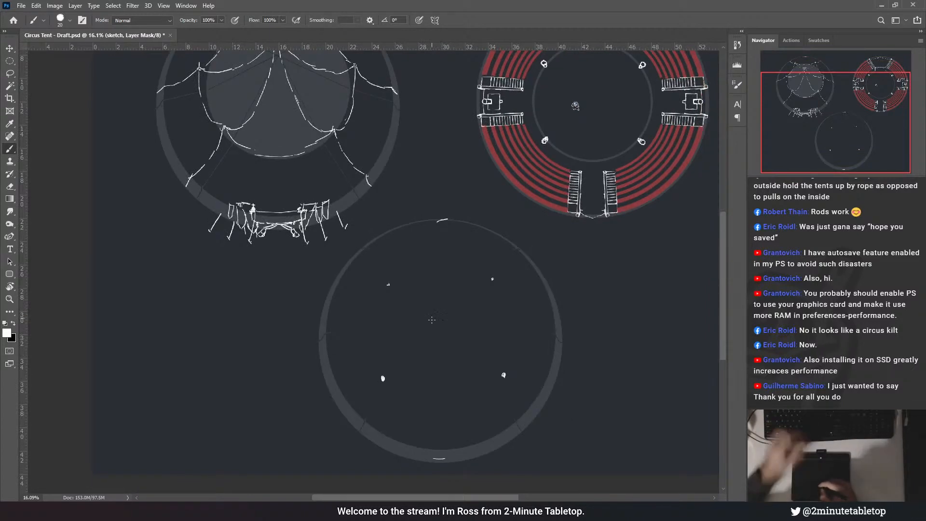
scroll(449, 350, up, 1)
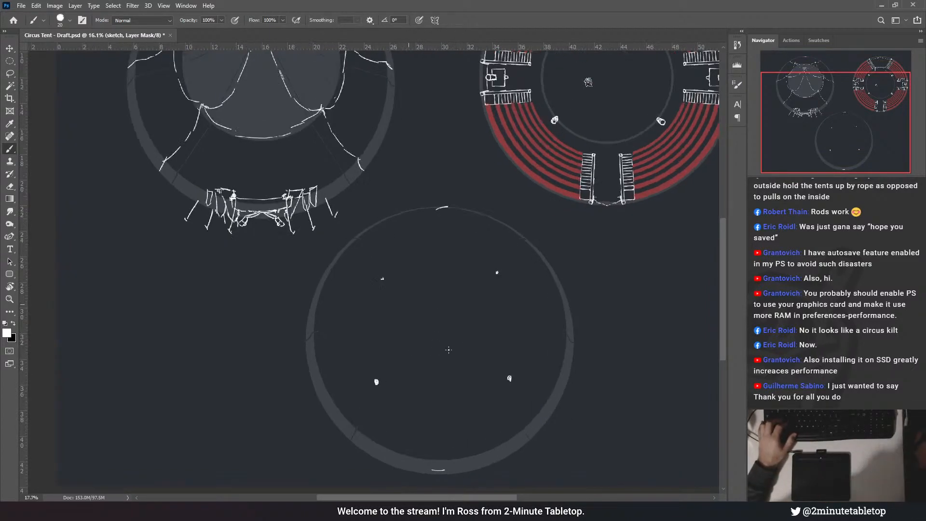
scroll(448, 350, up, 3)
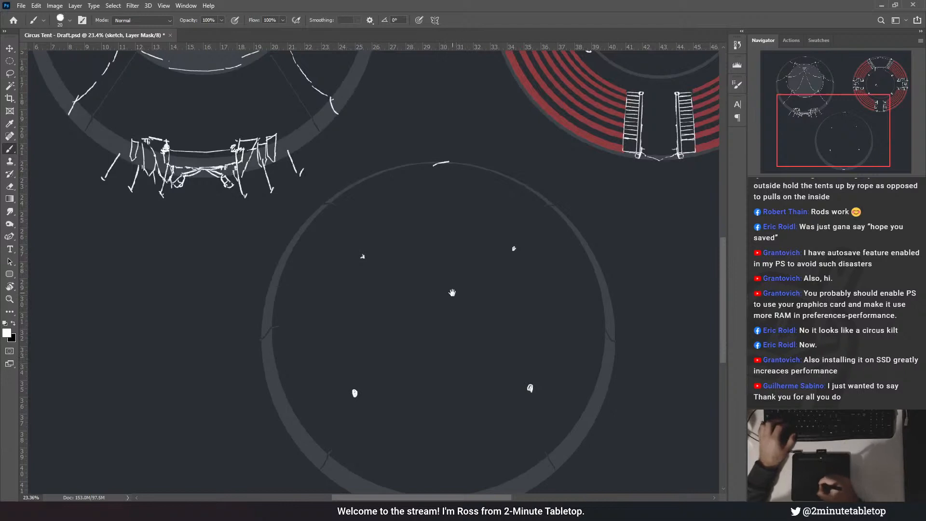
- Brush inward-curving canopy edges between the four pole markers inside the lower ring, touching up the markers and redrawing the bottom edge
drag(470, 325, 463, 298)
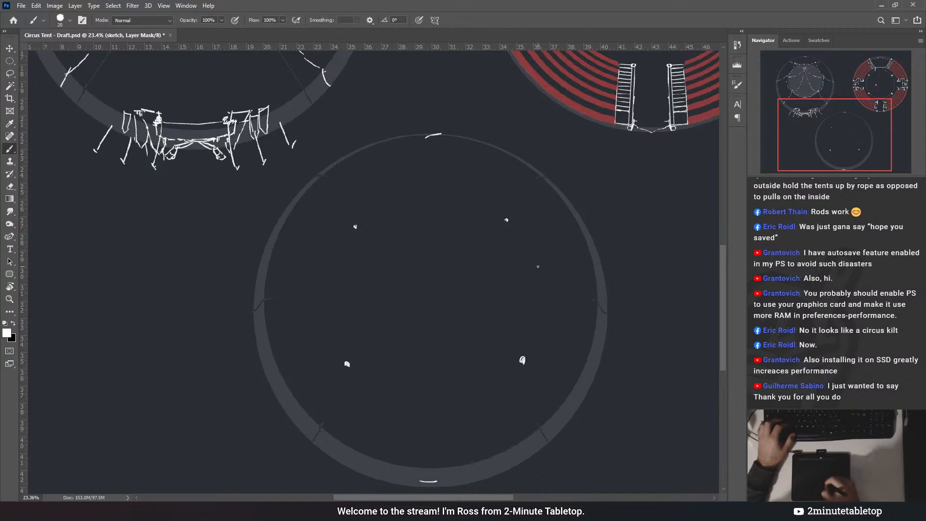
scroll(487, 289, down, 5)
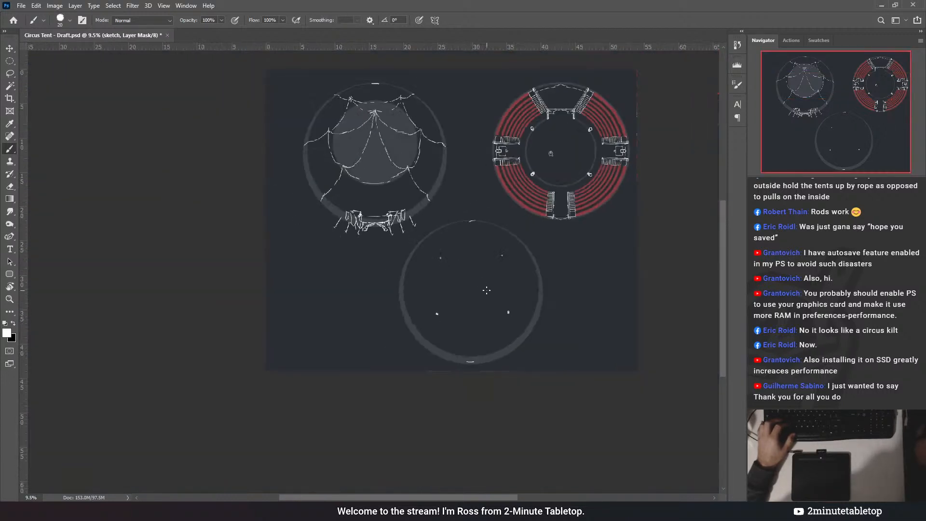
scroll(501, 293, up, 3)
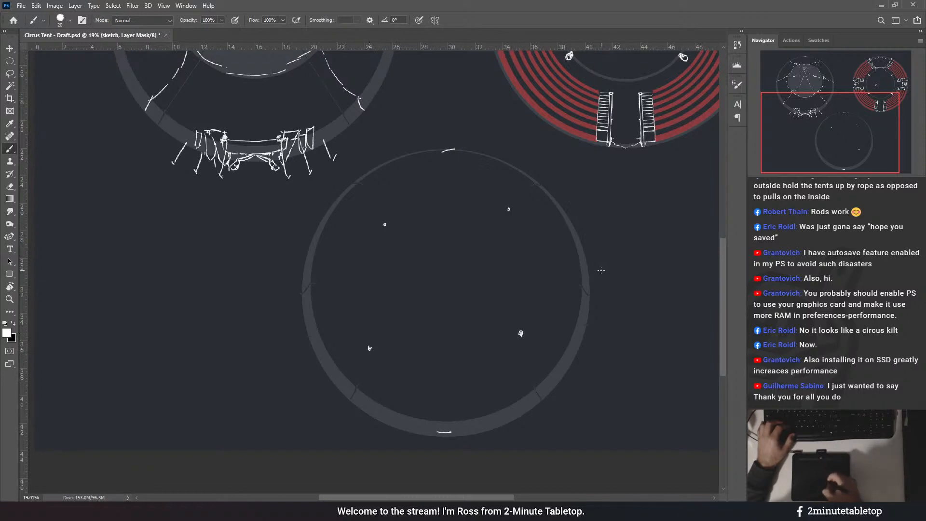
click(381, 221)
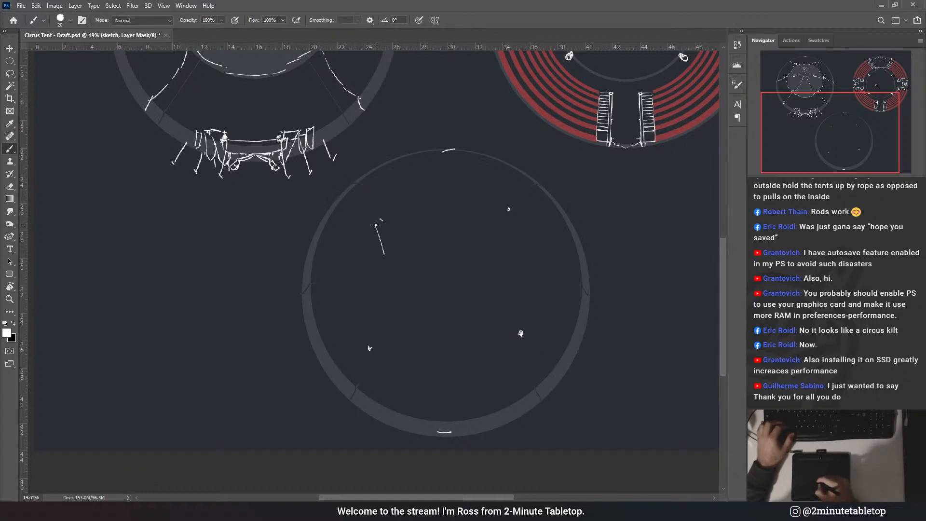
drag(376, 225, 376, 330)
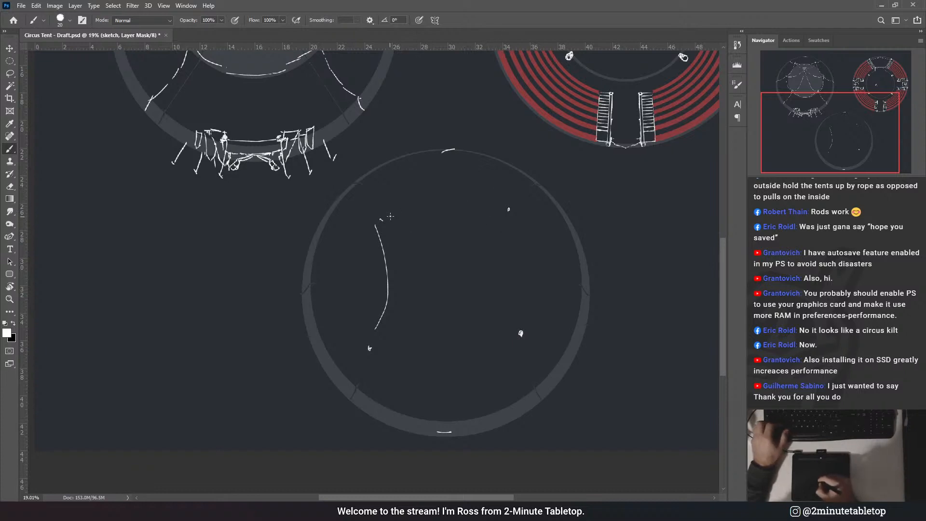
mouse_move(390, 217)
mouse_down()
mouse_move(512, 201)
mouse_move(531, 320)
mouse_up()
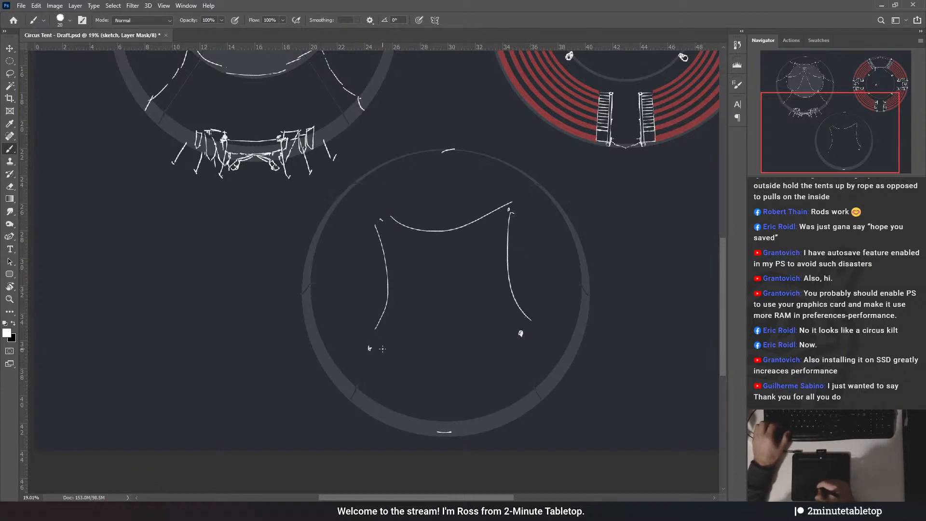
drag(383, 346, 503, 335)
key(ctrl+z)
mouse_move(384, 346)
mouse_down()
mouse_move(453, 360)
mouse_move(524, 333)
mouse_up()
- Mark the canopy's peak near the middle of the lower ring's sketch and brush a curved ridge from it to the upper-right pole
scroll(444, 418, down, 3)
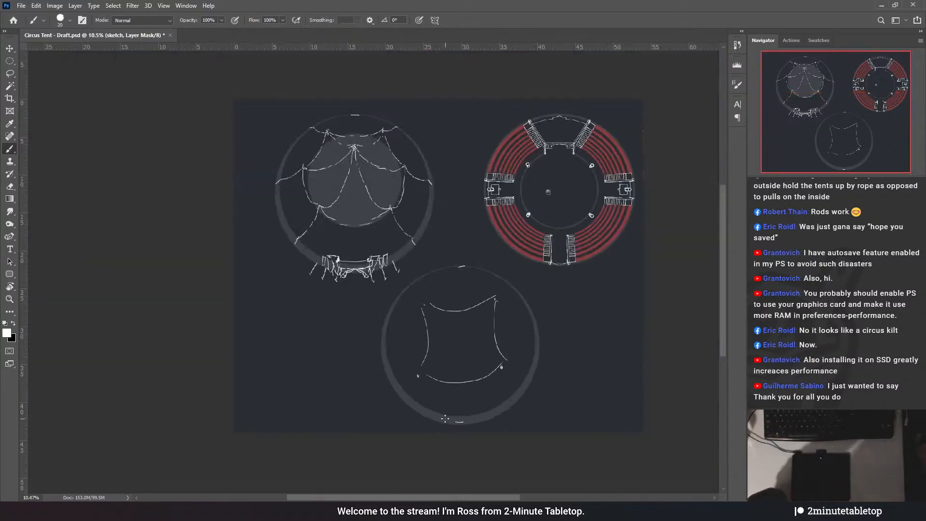
scroll(526, 313, up, 2)
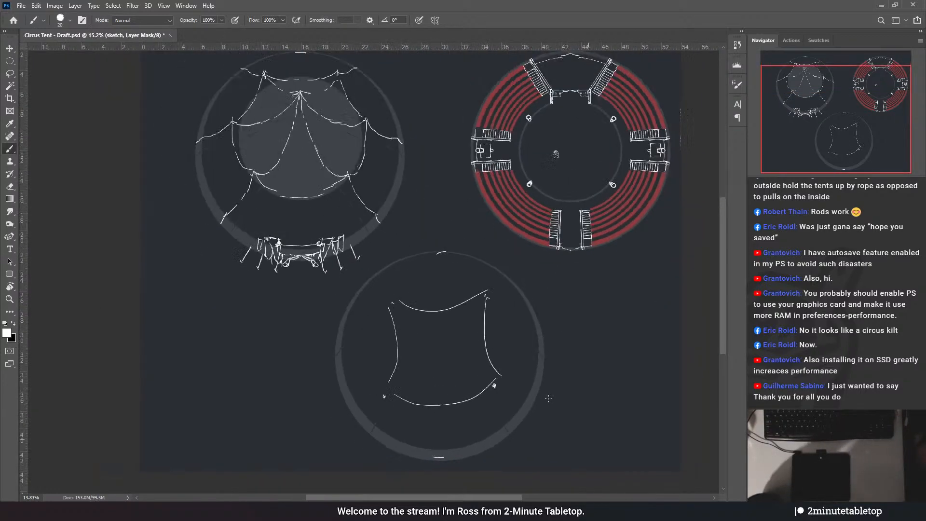
scroll(548, 398, up, 2)
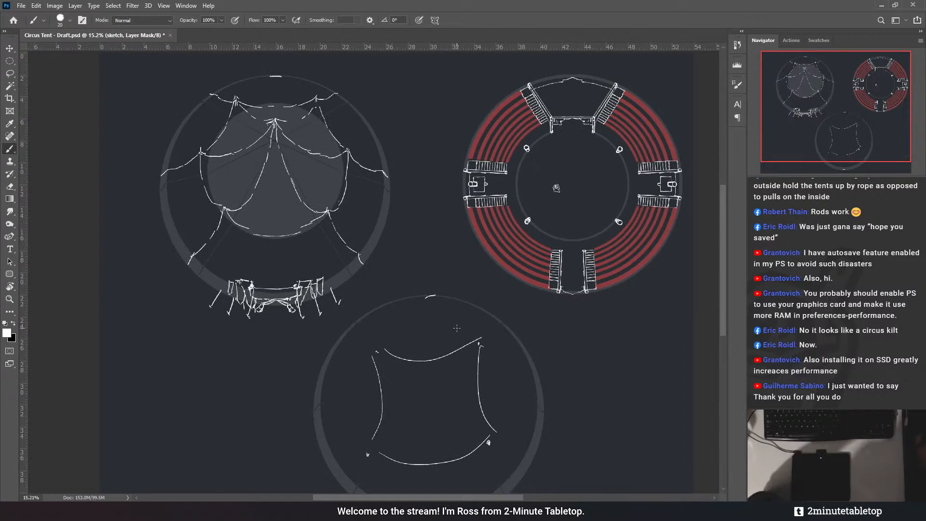
scroll(463, 335, up, 2)
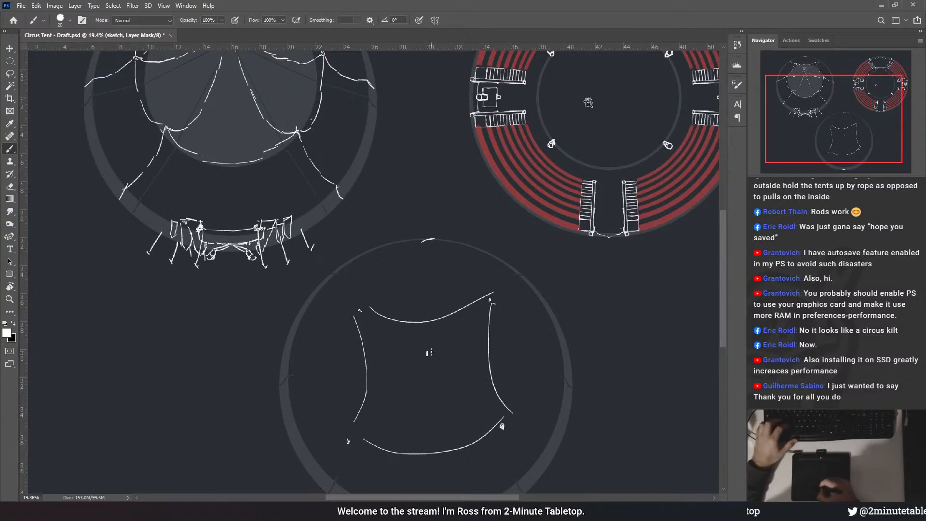
drag(433, 346, 482, 306)
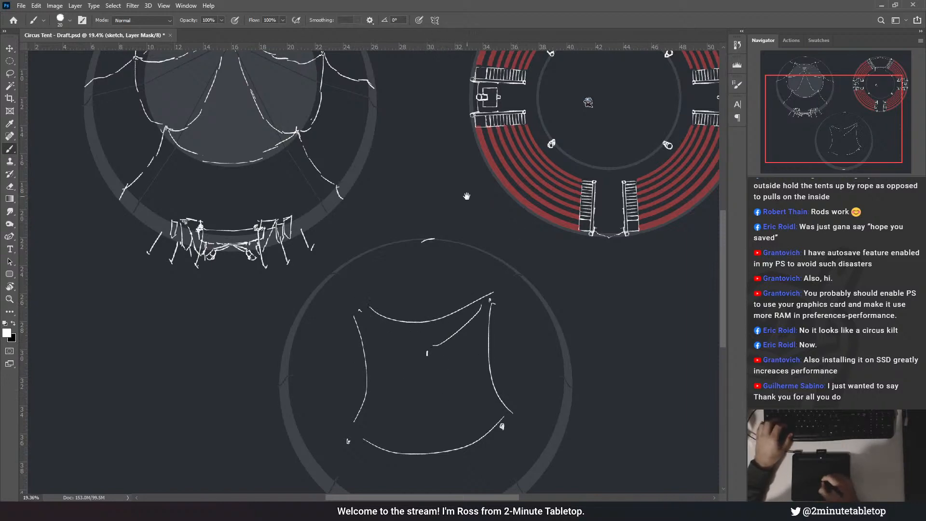
- On the interior plan, try brushing a short line outward from the upper-left pole and lines joining both left poles at the left entrance
drag(392, 236, 381, 381)
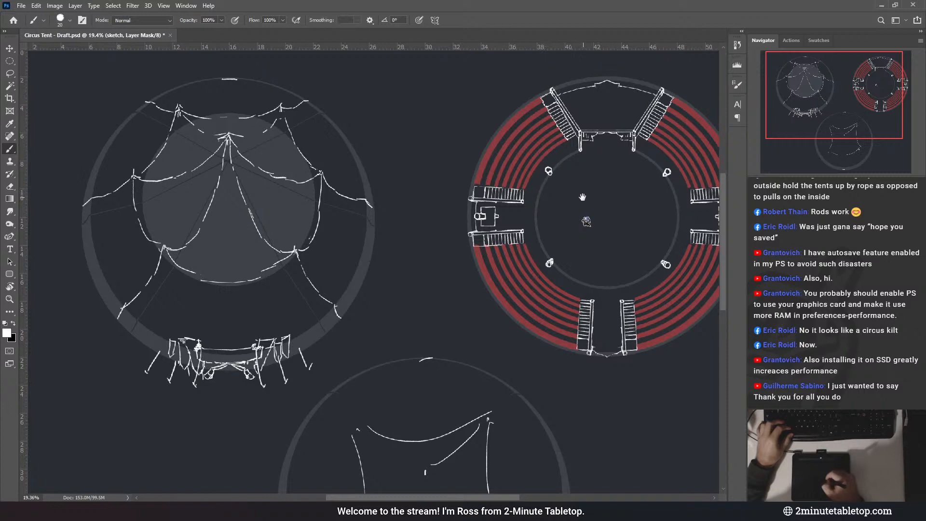
drag(584, 194, 536, 202)
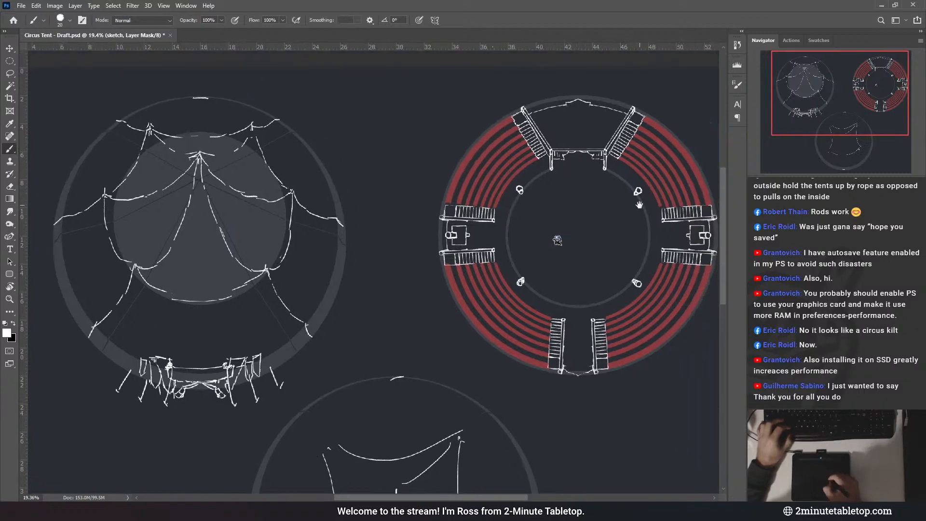
scroll(647, 147, down, 1)
scroll(647, 146, up, 3)
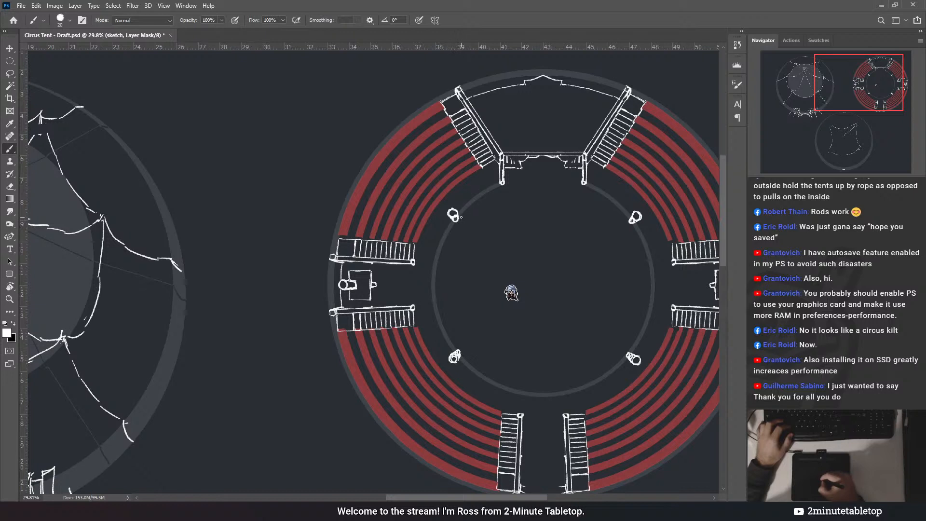
drag(504, 196, 529, 163)
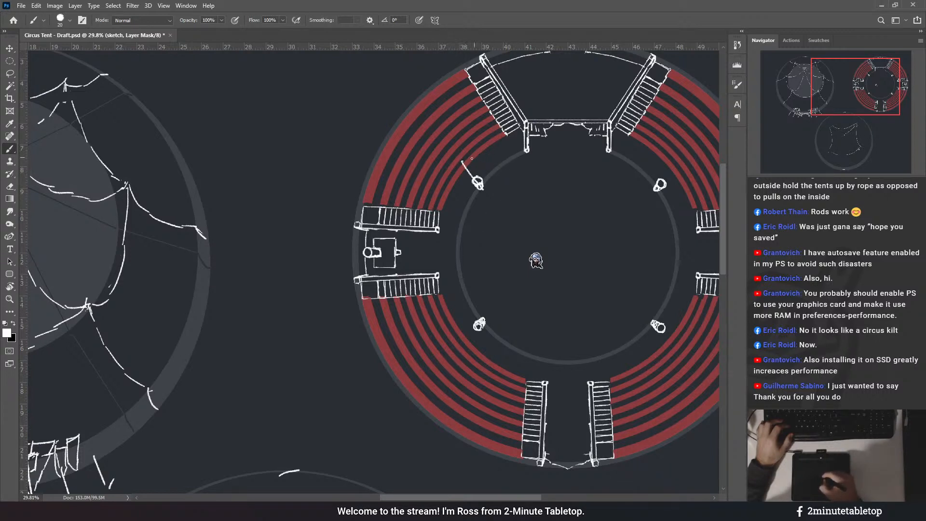
drag(265, 185, 424, 214)
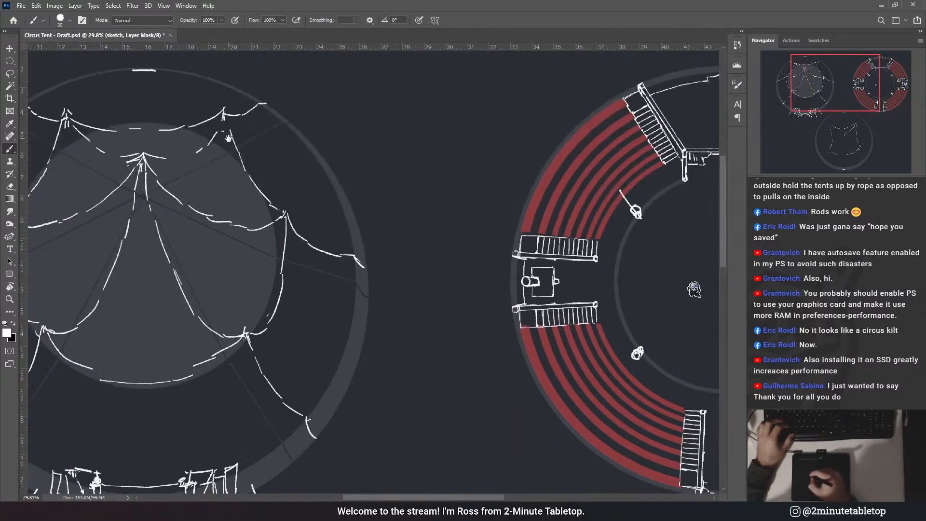
drag(643, 218, 508, 199)
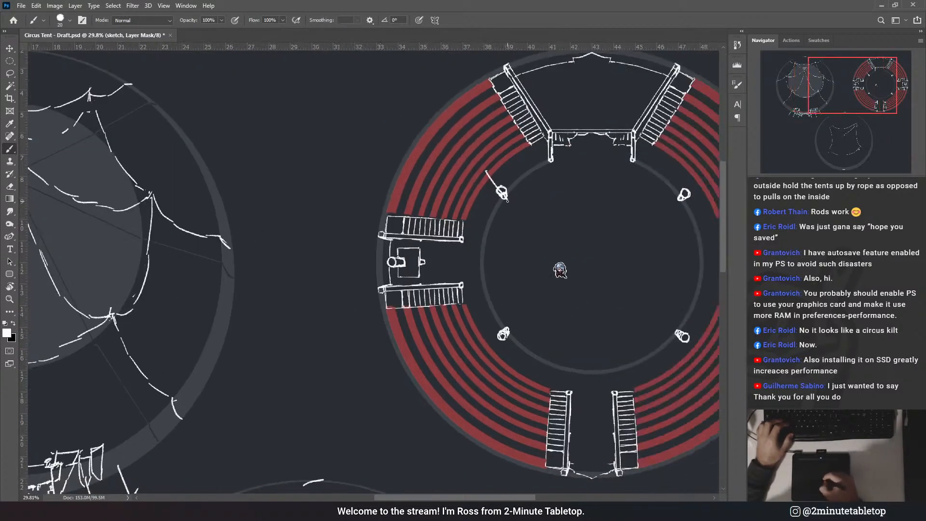
drag(454, 257, 499, 213)
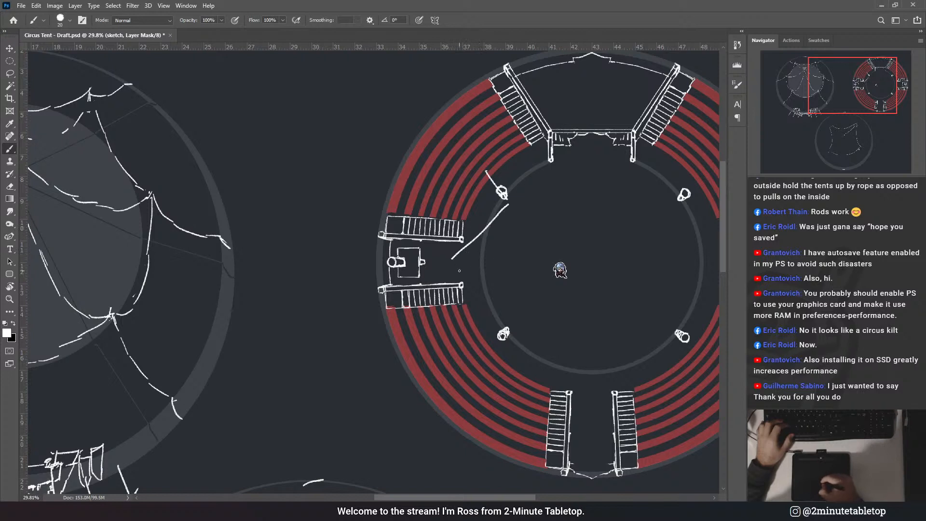
drag(466, 270, 504, 325)
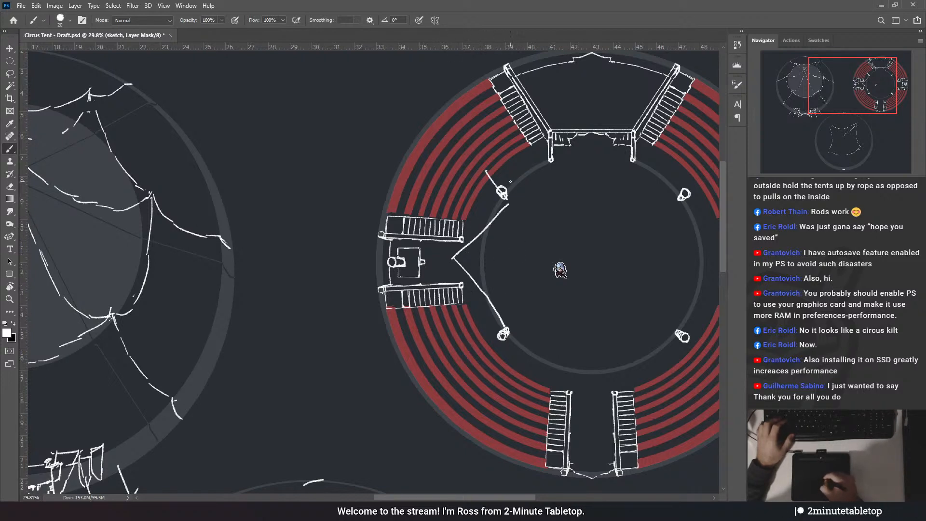
- Try brushing curved lines from the interior plan's four ring poles to a shared peak at the arena's center
drag(330, 261, 441, 278)
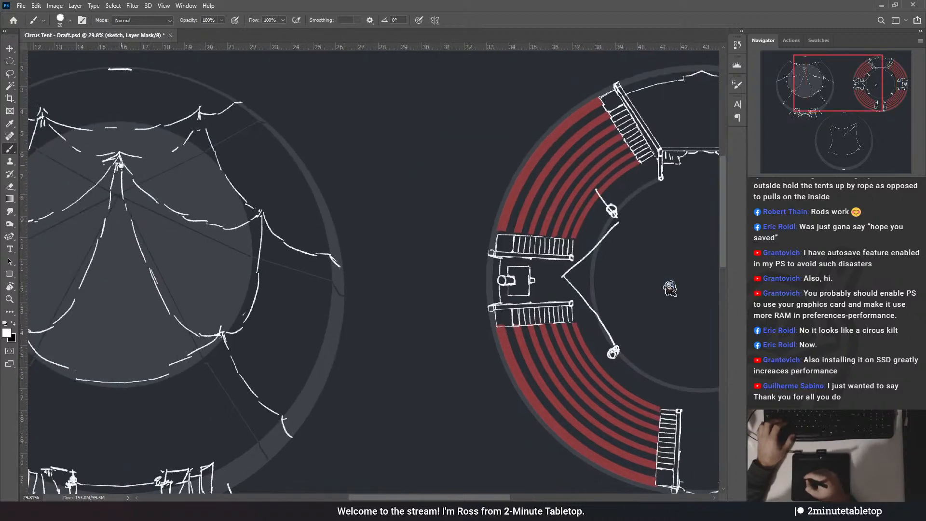
mouse_move(690, 257)
mouse_down()
mouse_move(514, 218)
mouse_move(444, 183)
mouse_move(529, 223)
mouse_up()
key(ctrl+z)
mouse_move(441, 178)
mouse_down()
mouse_move(531, 237)
mouse_move(601, 182)
mouse_up()
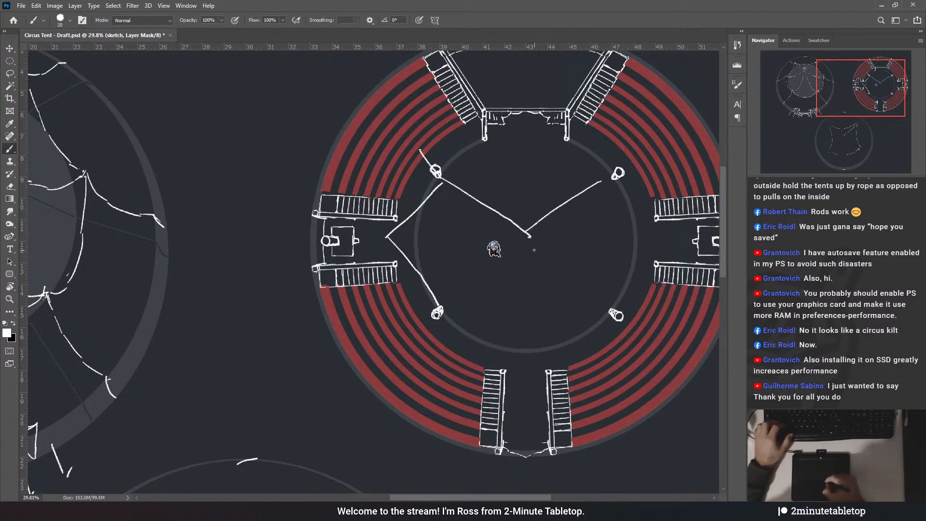
drag(533, 240, 606, 308)
drag(533, 241, 446, 307)
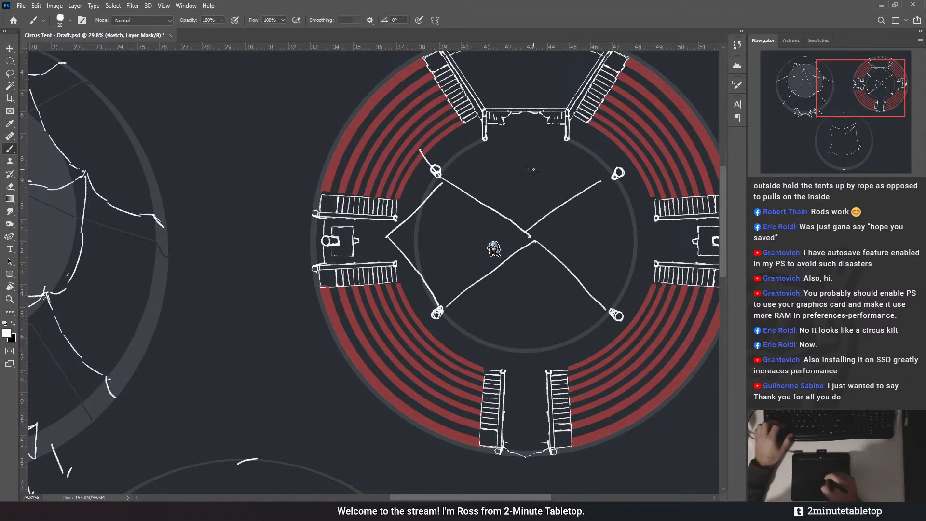
- Remove all the trial canopy lines from the interior plan's poles, center and left entrance
scroll(493, 158, down, 5)
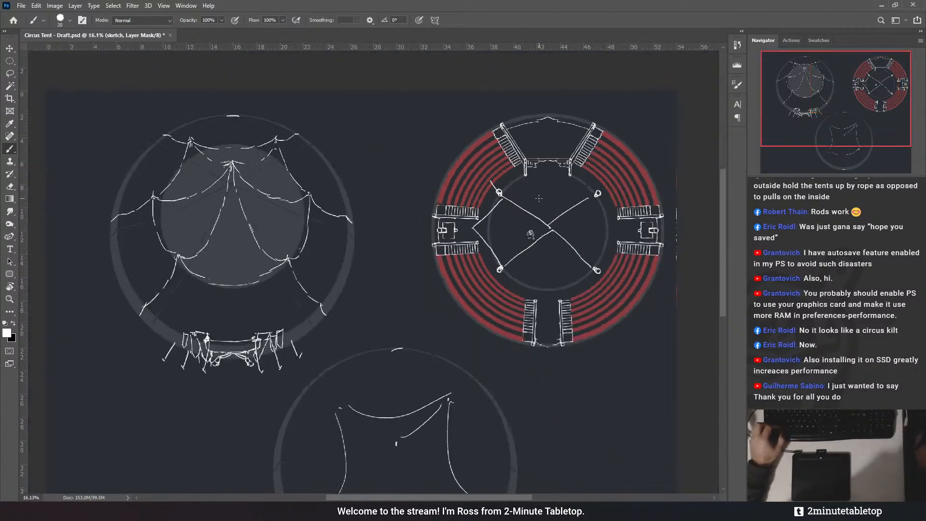
mouse_move(502, 267)
mouse_down()
mouse_move(550, 231)
mouse_move(593, 268)
mouse_up()
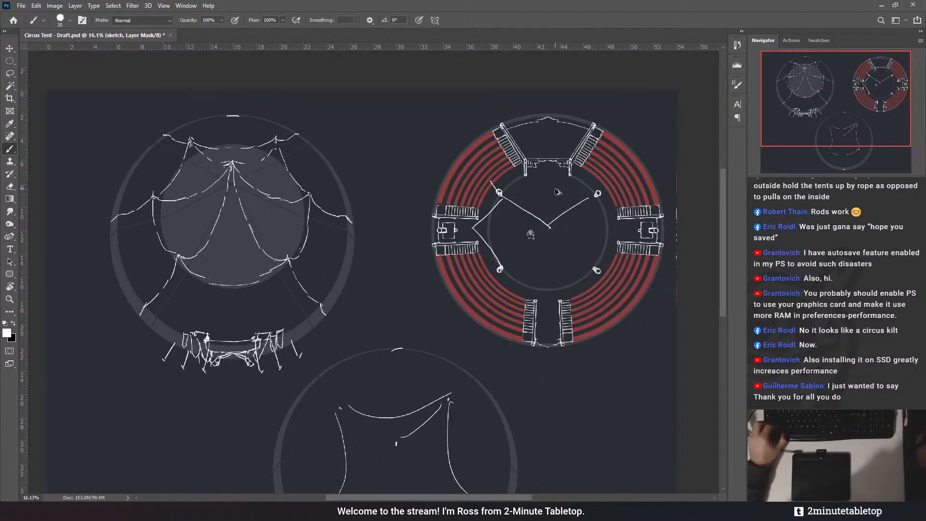
drag(557, 217, 588, 197)
drag(504, 202, 551, 228)
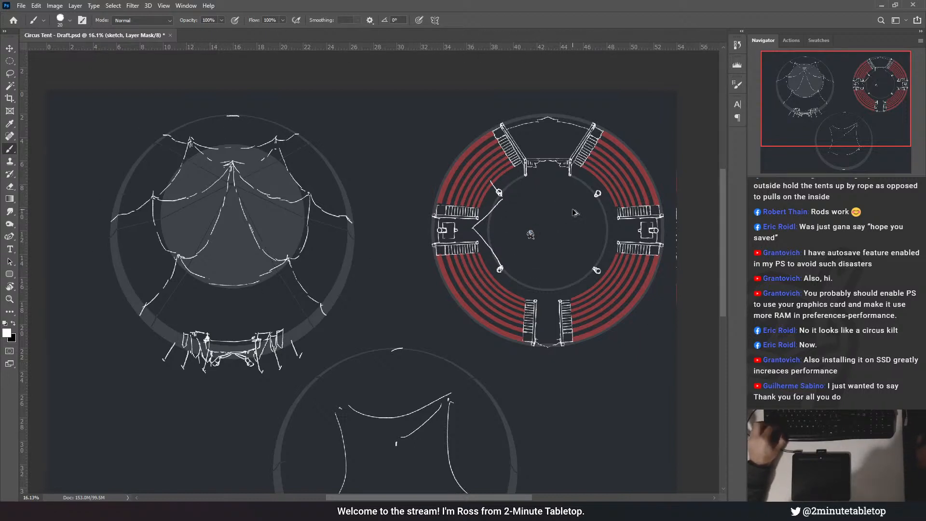
drag(501, 266, 474, 228)
drag(498, 192, 490, 181)
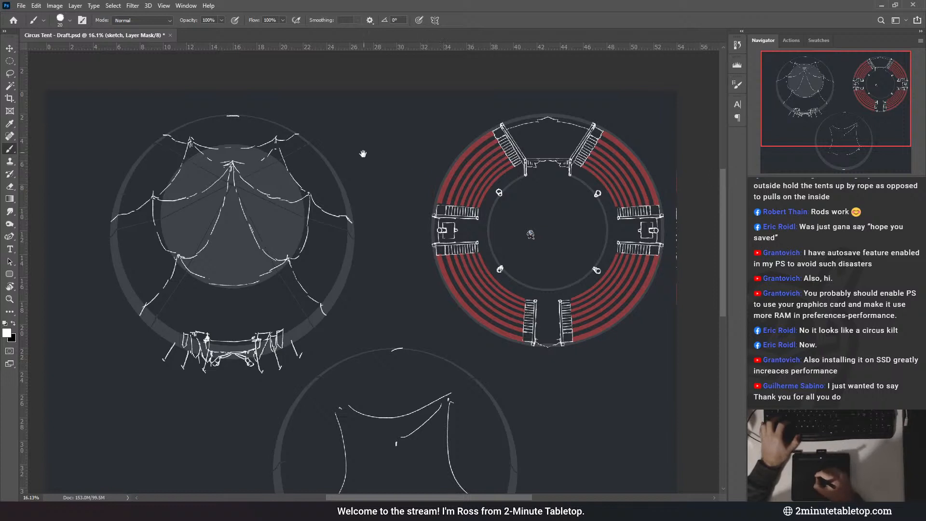
- Enclose the lower plan with an elliptical selection, delete its canopy and pole sketch lines, and deselect
drag(363, 154, 372, 174)
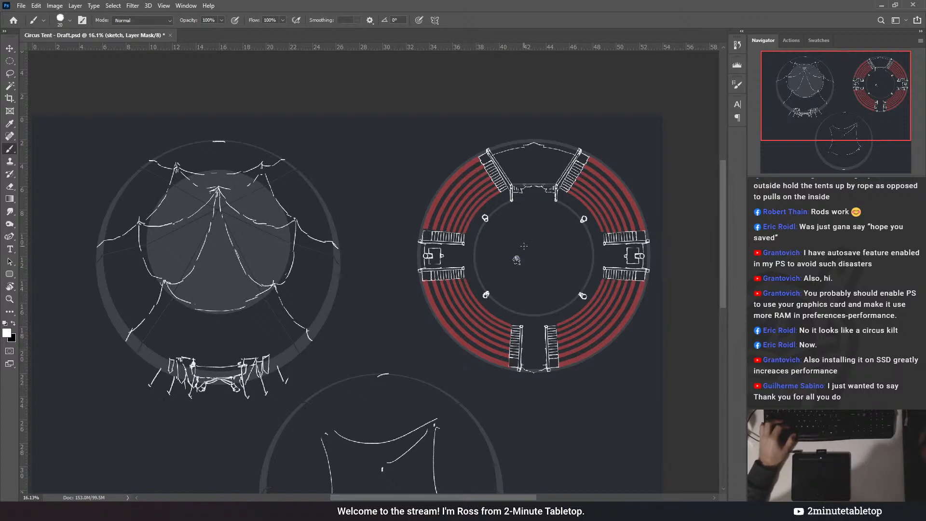
scroll(522, 247, down, 3)
scroll(407, 380, up, 2)
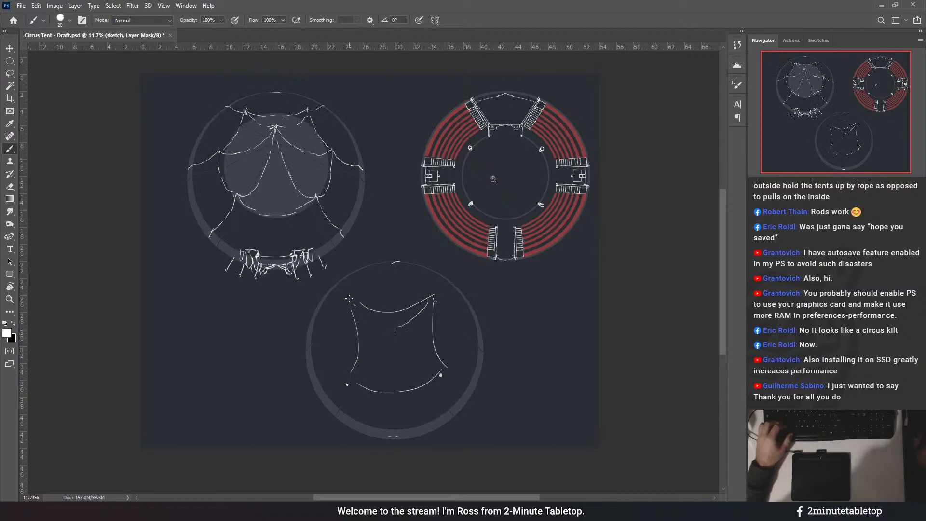
key(m)
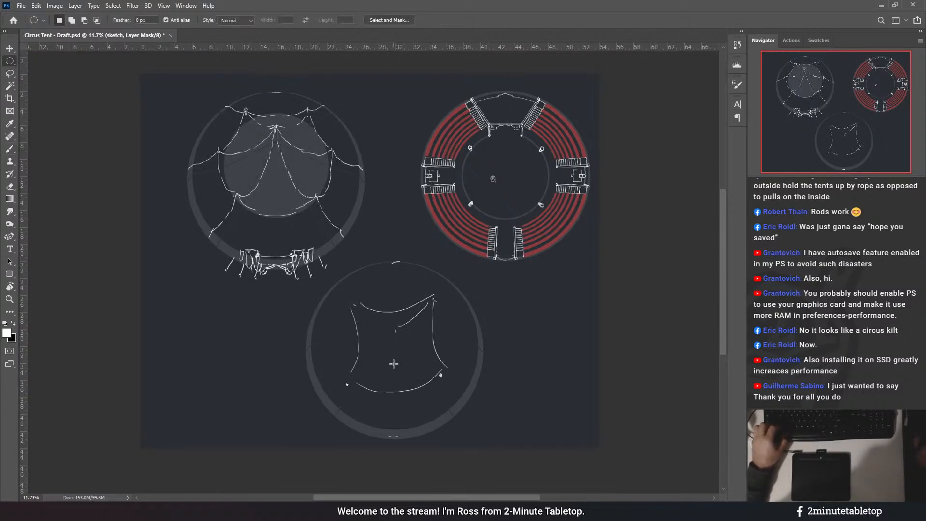
drag(412, 329, 488, 254)
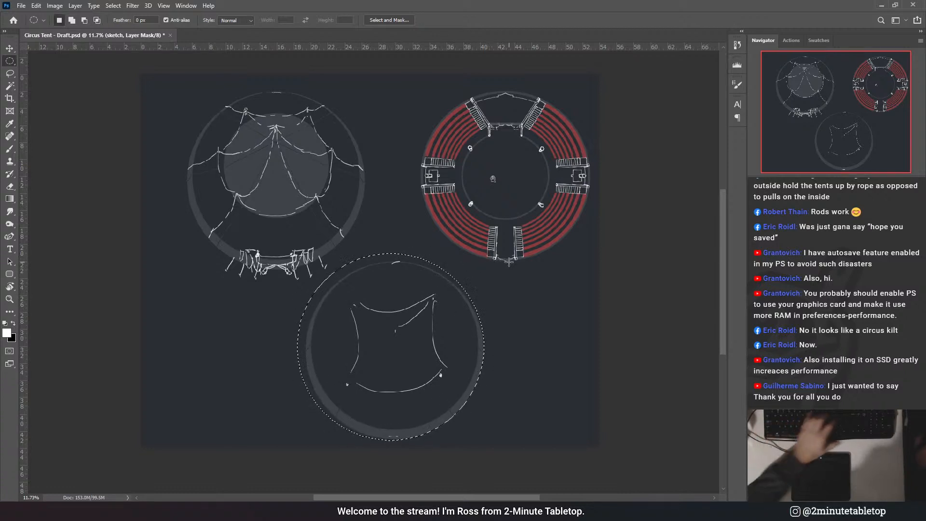
key(Delete)
key(ctrl+d)
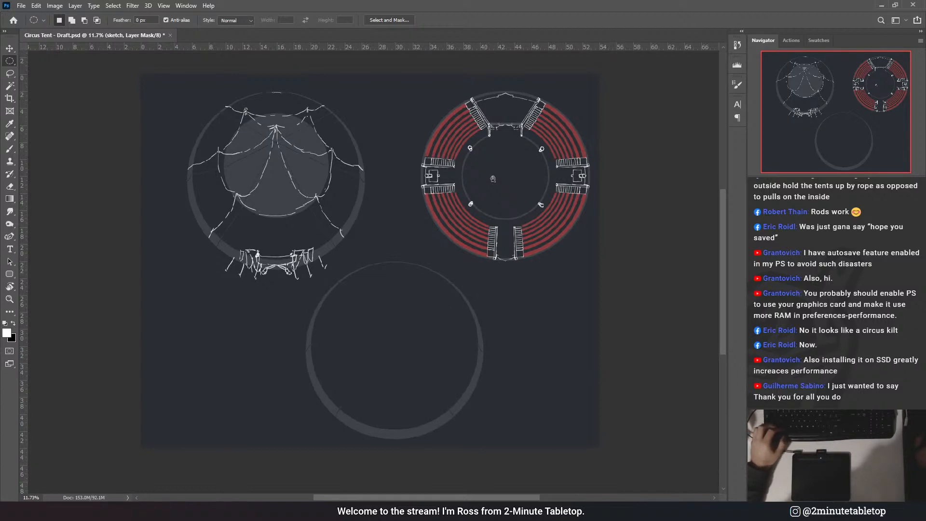
- On the major form layer, enclose the lower base ring with an elliptical selection, delete the ring, and deselect
click(811, 425)
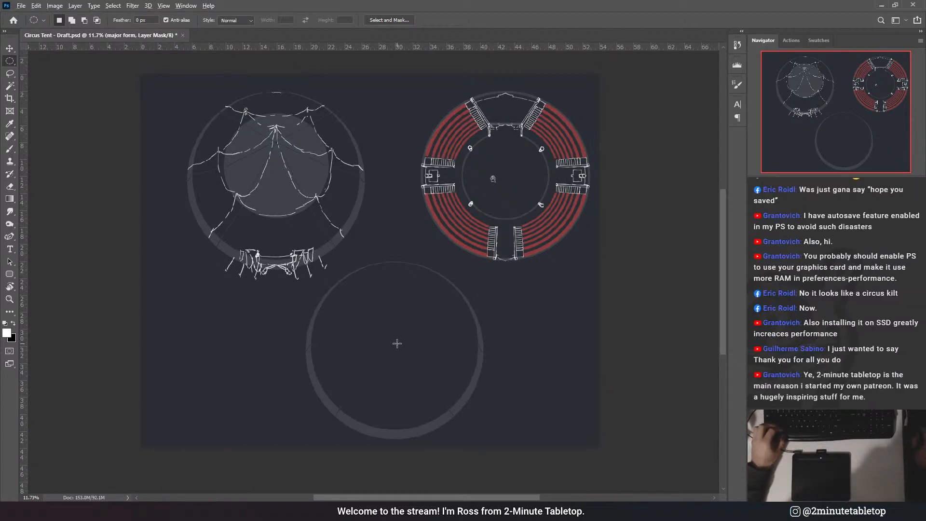
drag(395, 345, 490, 228)
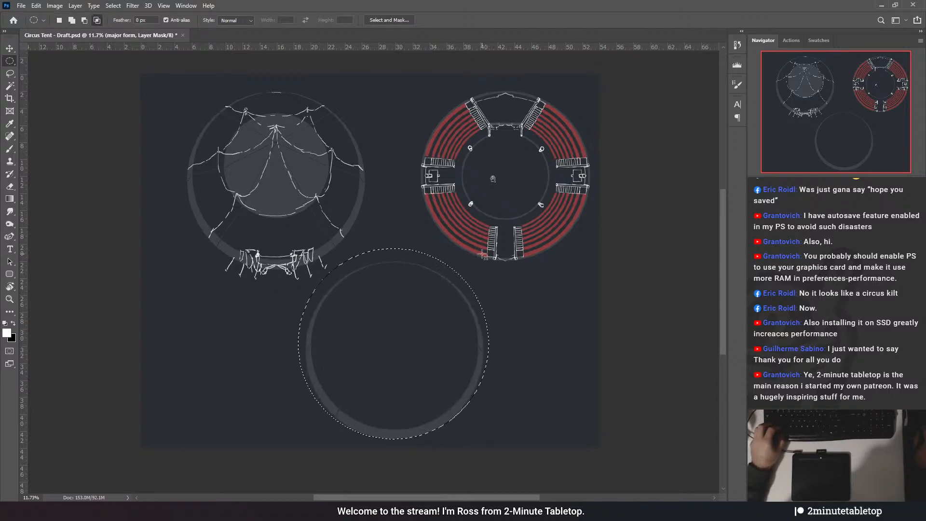
drag(457, 327, 459, 330)
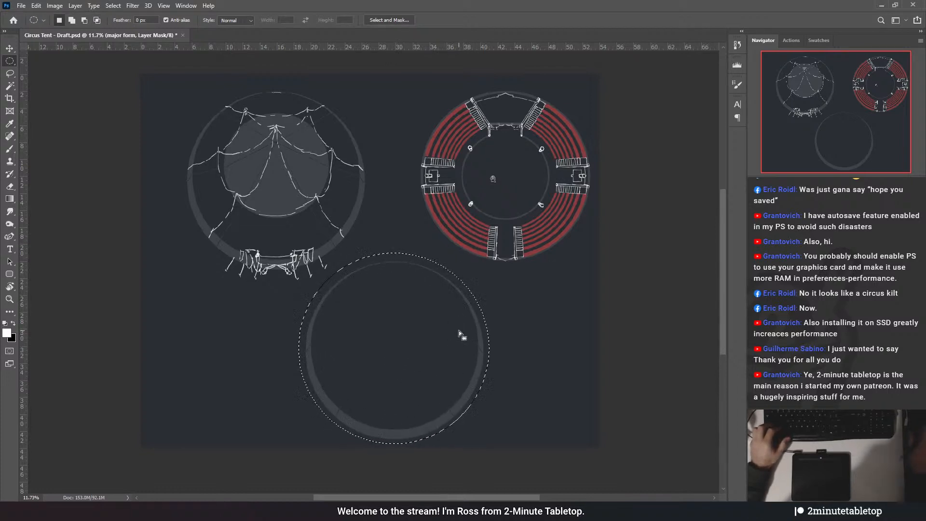
key(Delete)
key(ctrl+d)
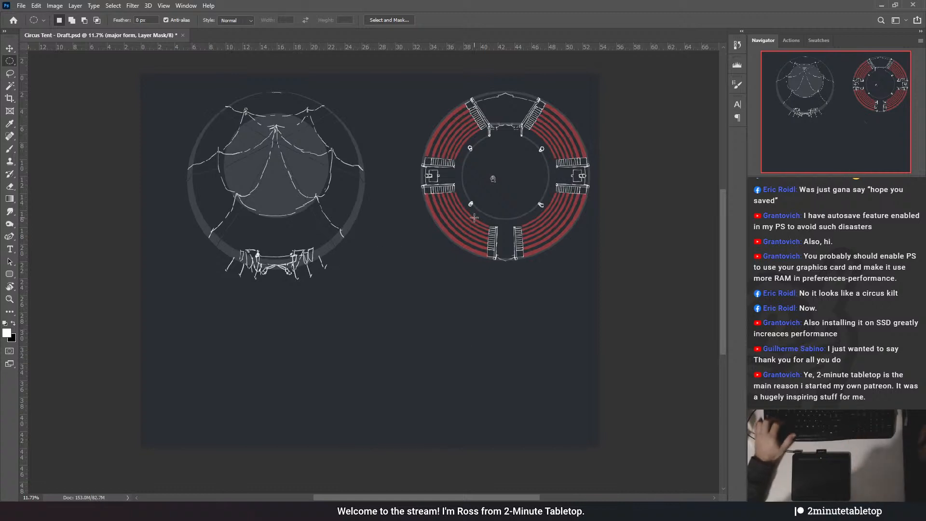
- Save the circus tent draft after clearing away the lower plan
scroll(459, 357, down, 1)
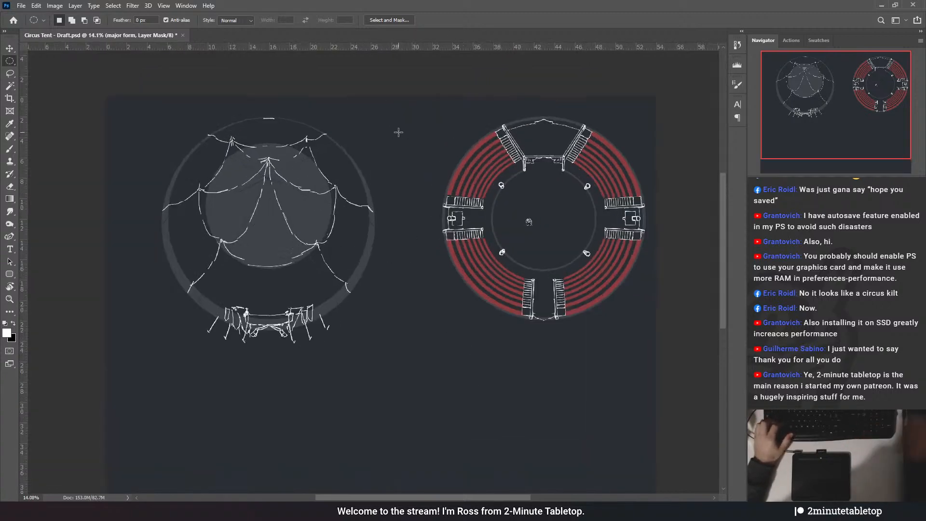
scroll(421, 95, up, 3)
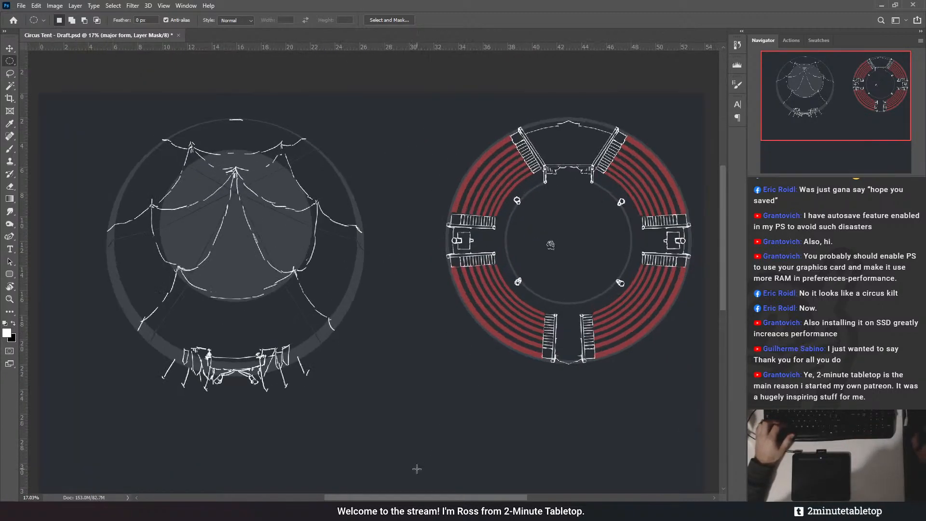
drag(389, 498, 399, 498)
scroll(496, 190, up, 1)
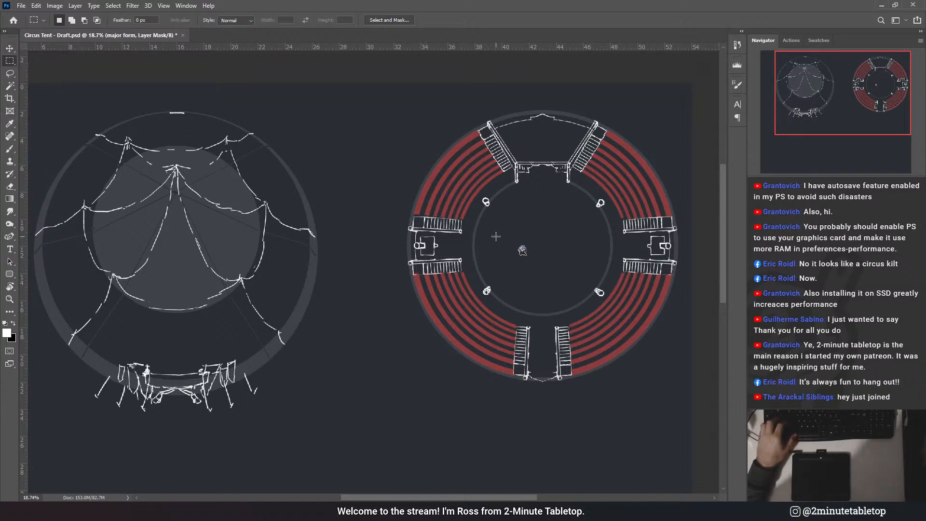
scroll(547, 199, up, 3)
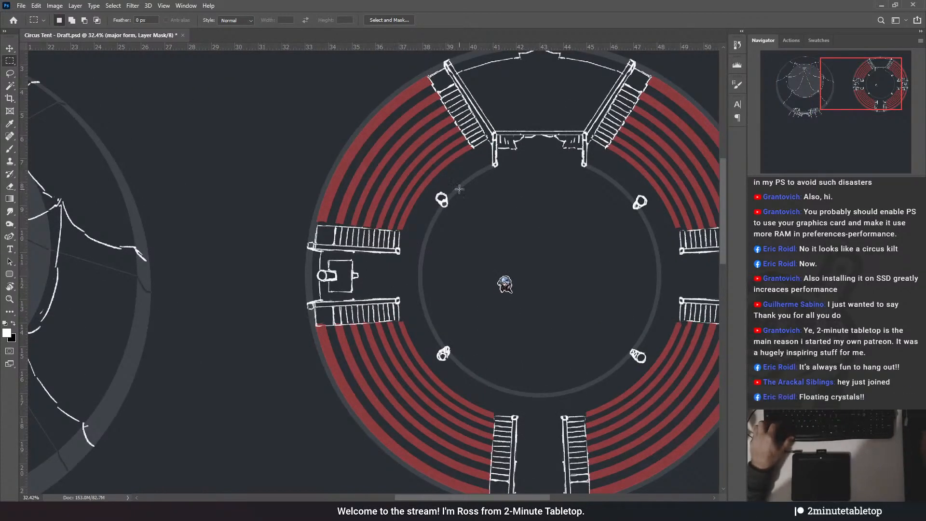
click(21, 6)
click(62, 114)
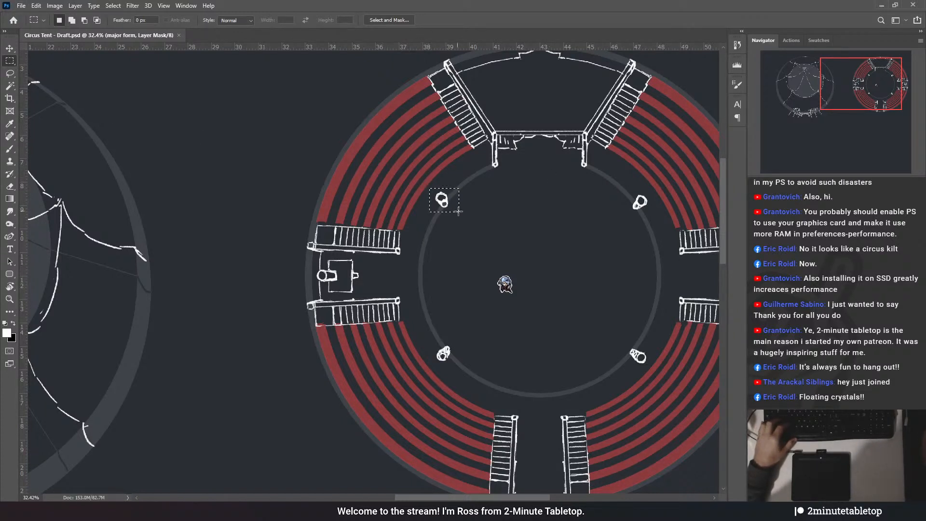
- Try to distort the interior plan's upper-left ring pole within a rectangular selection, switching from the major form layer to the sketch layer
drag(455, 214, 420, 179)
key(ctrl+t)
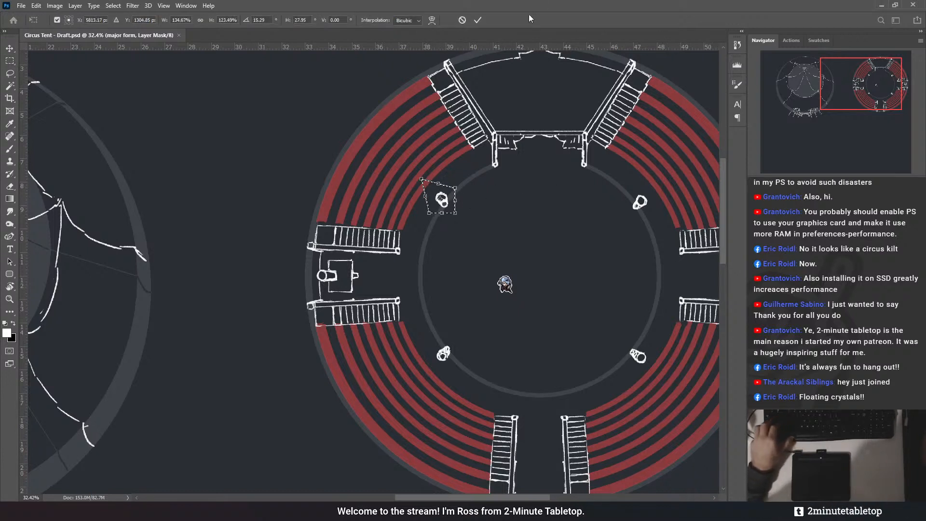
click(463, 20)
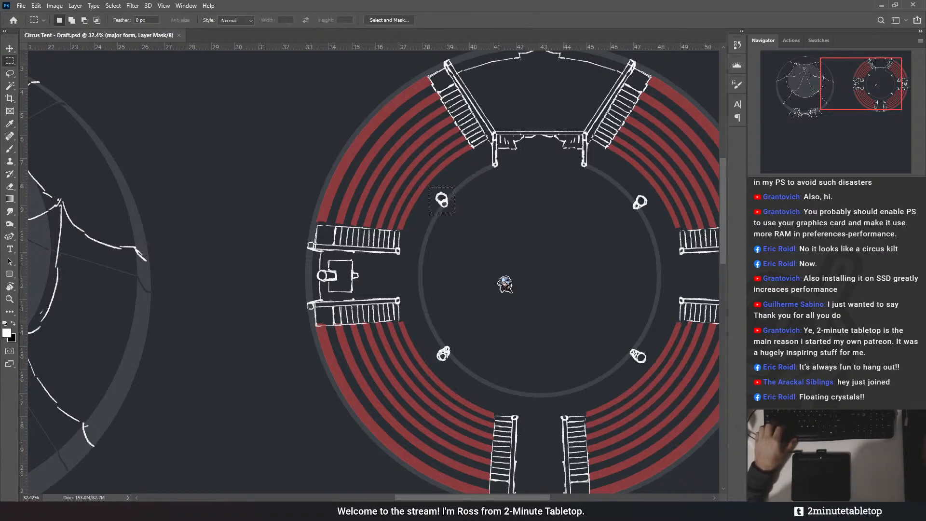
key(ctrl+t)
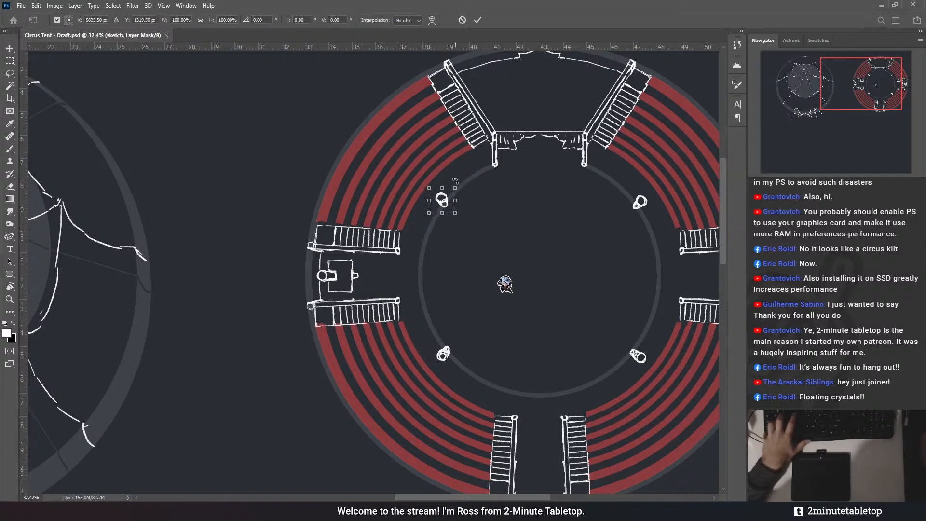
mouse_move(429, 188)
mouse_down()
mouse_move(419, 180)
mouse_move(426, 184)
mouse_up()
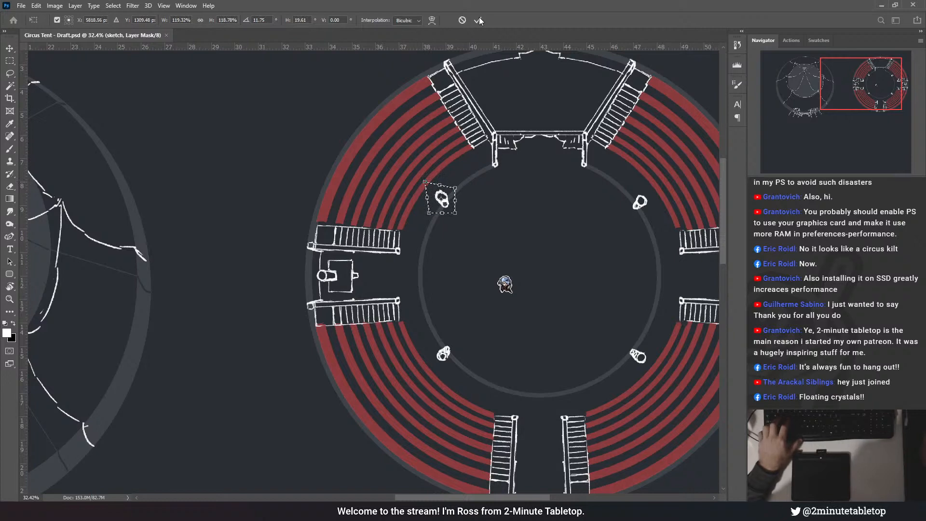
key(Return)
key(ctrl+d)
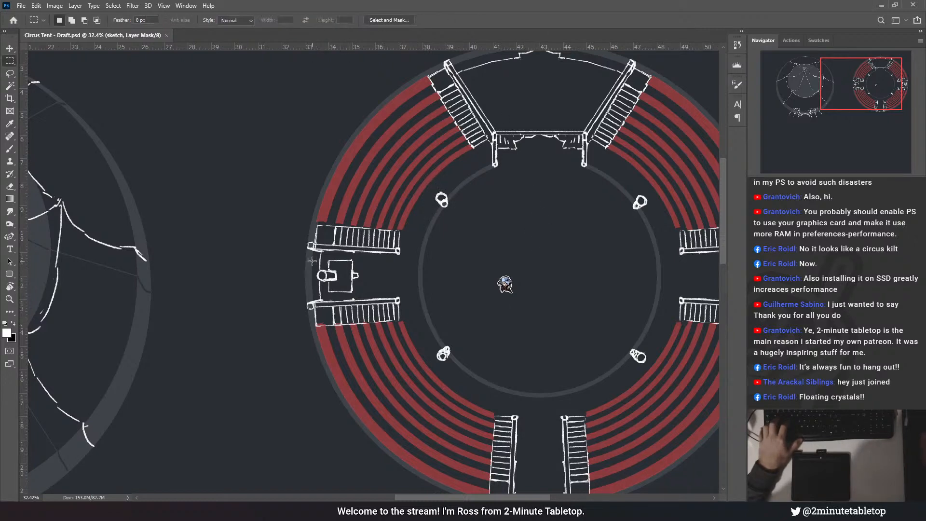
- Lasso the interior plan's left platform with its round-ended fixture, place a copy between the stairs' inner ends at the ring's edge, and deselect
scroll(323, 314, up, 5)
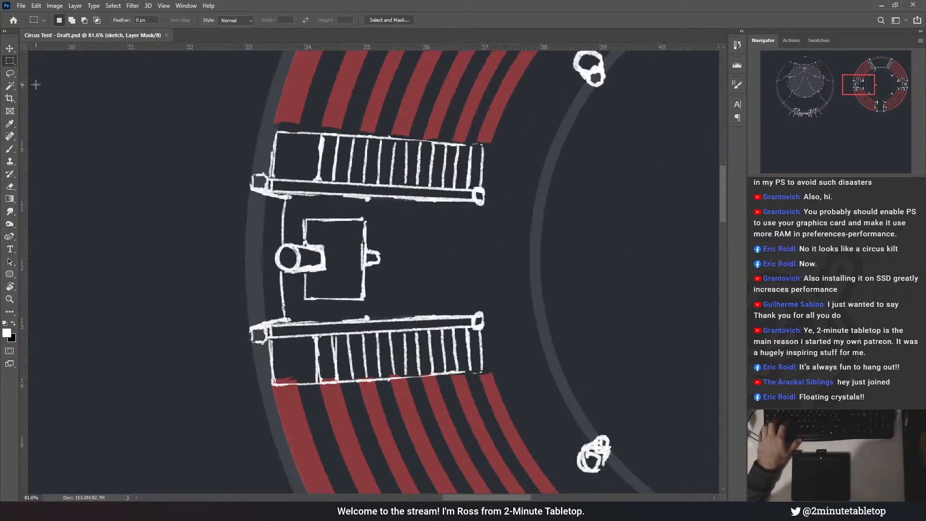
click(9, 73)
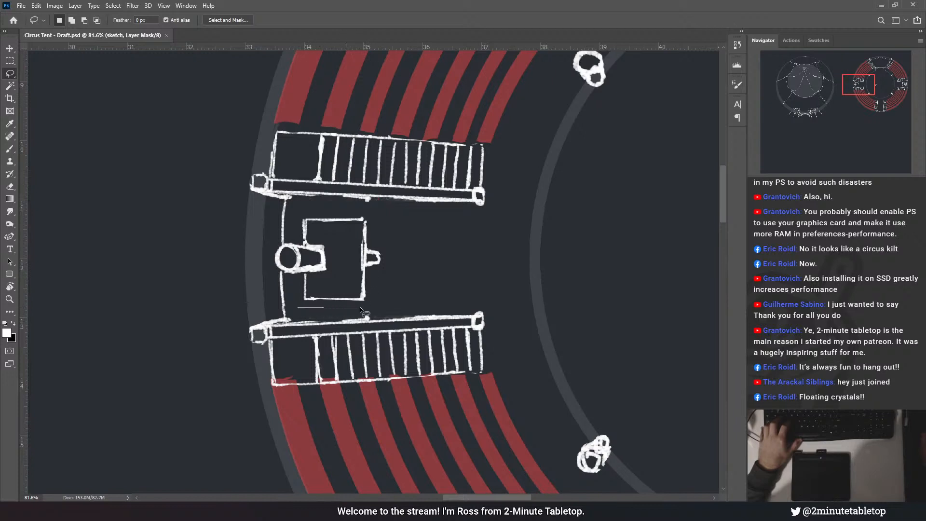
mouse_move(341, 209)
mouse_down()
mouse_move(299, 210)
mouse_move(292, 240)
mouse_up()
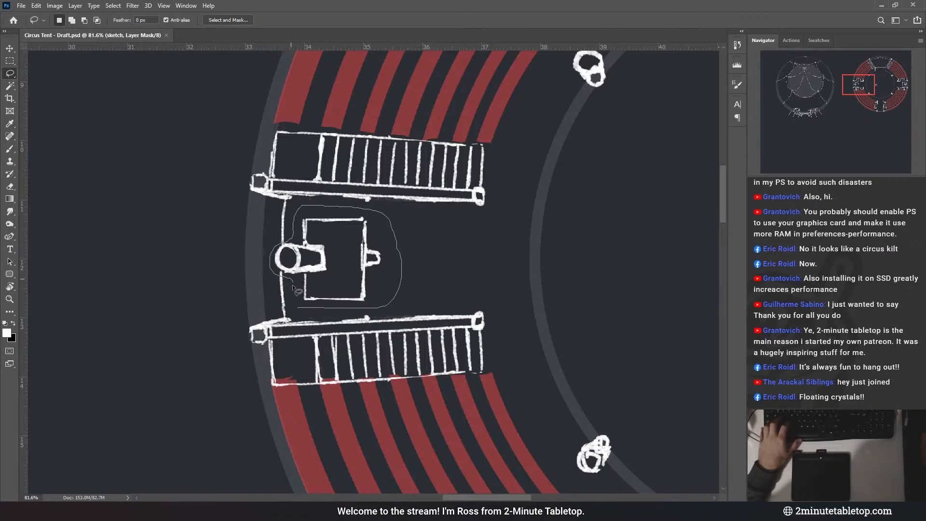
drag(294, 289, 298, 307)
scroll(290, 289, down, 3)
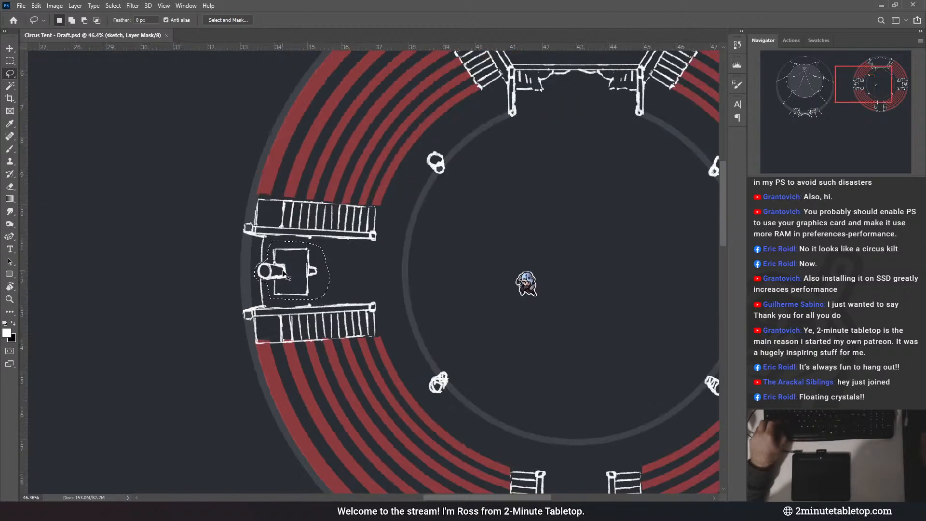
mouse_move(284, 273)
mouse_down()
mouse_move(357, 265)
mouse_move(376, 272)
mouse_up()
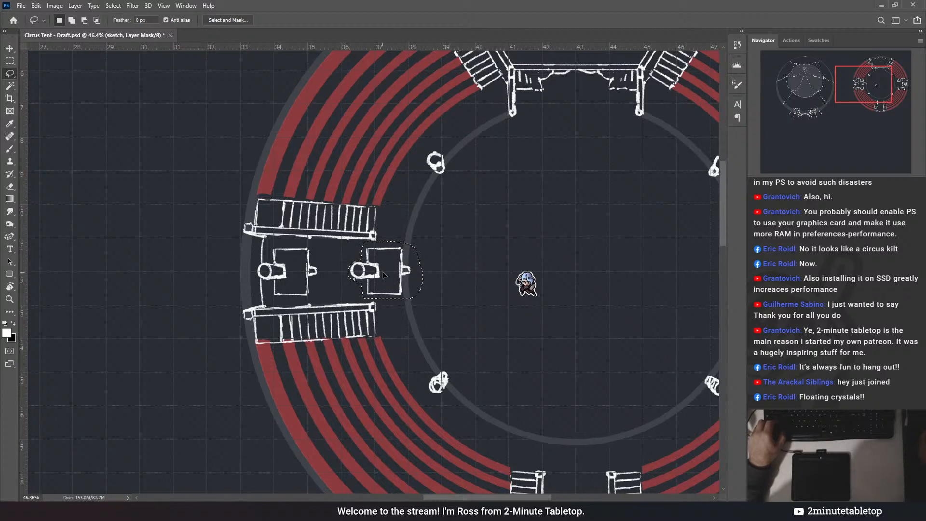
drag(400, 274, 408, 274)
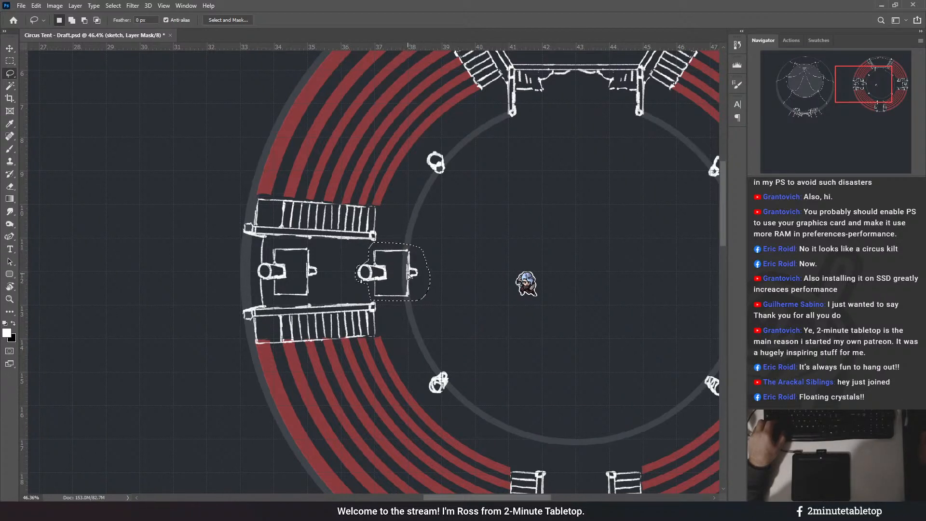
key(ctrl+d)
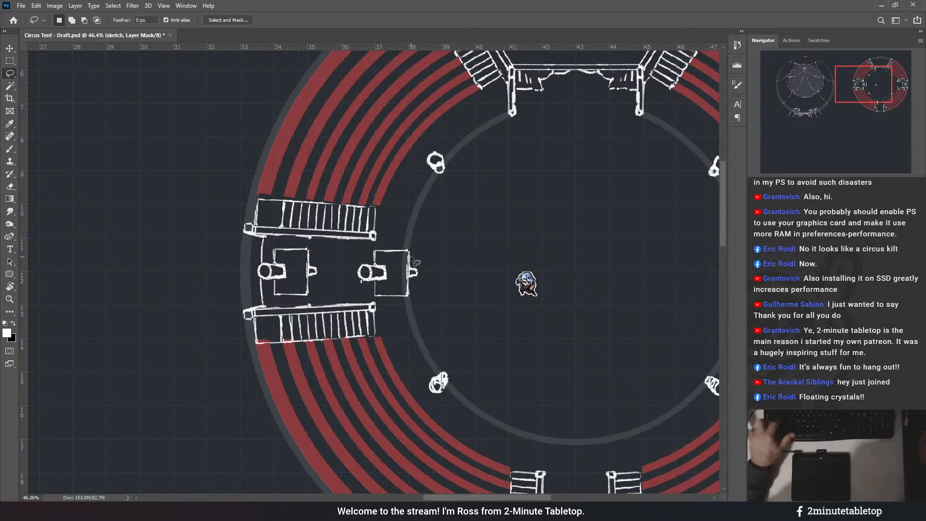
- Lasso the small knob on the copied platform's arena-facing edge, delete it, and deselect
scroll(410, 256, up, 3)
scroll(397, 269, up, 1)
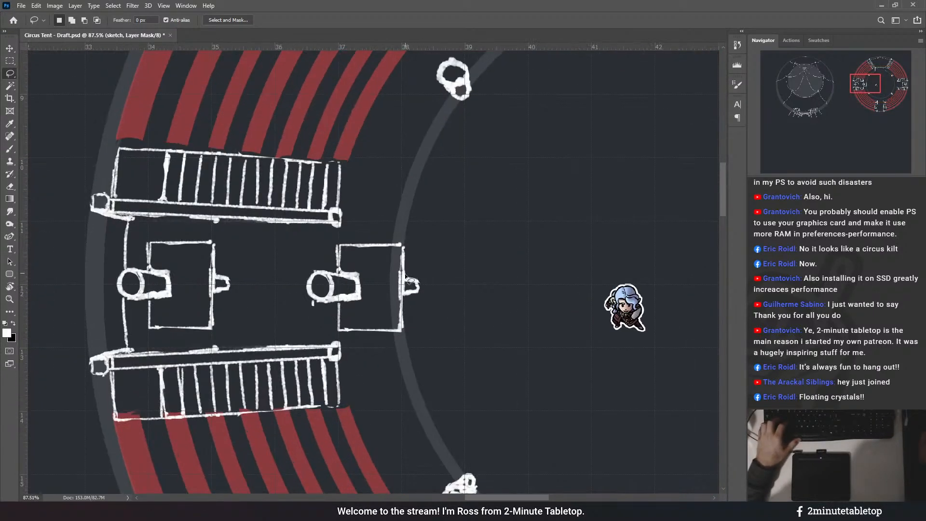
key(Delete)
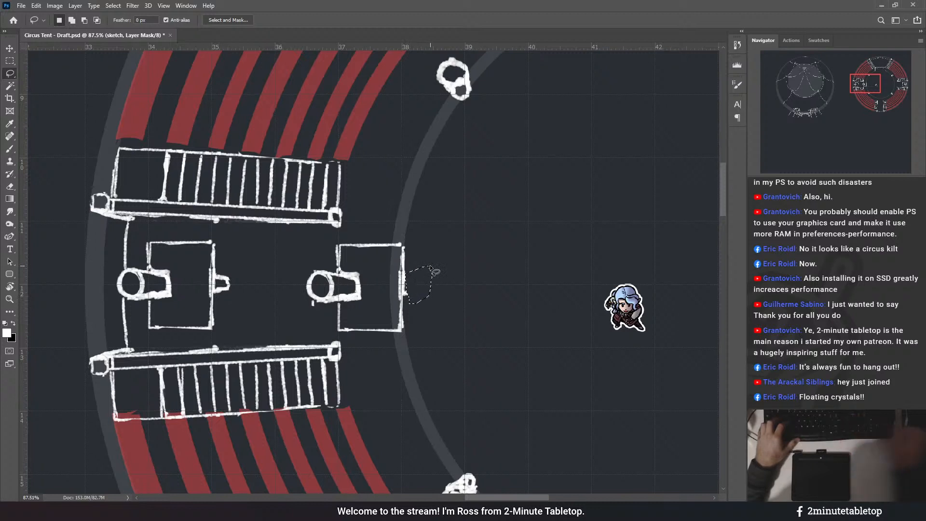
key(ctrl+d)
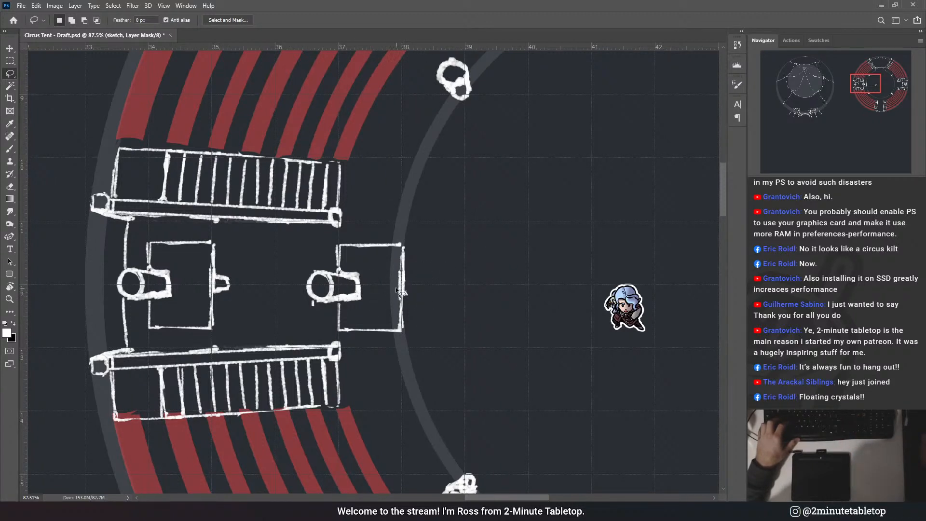
- Examine the copied platform's placement against the interior ring and poles, and compare the interior plan with the exterior tent plan
scroll(393, 280, down, 10)
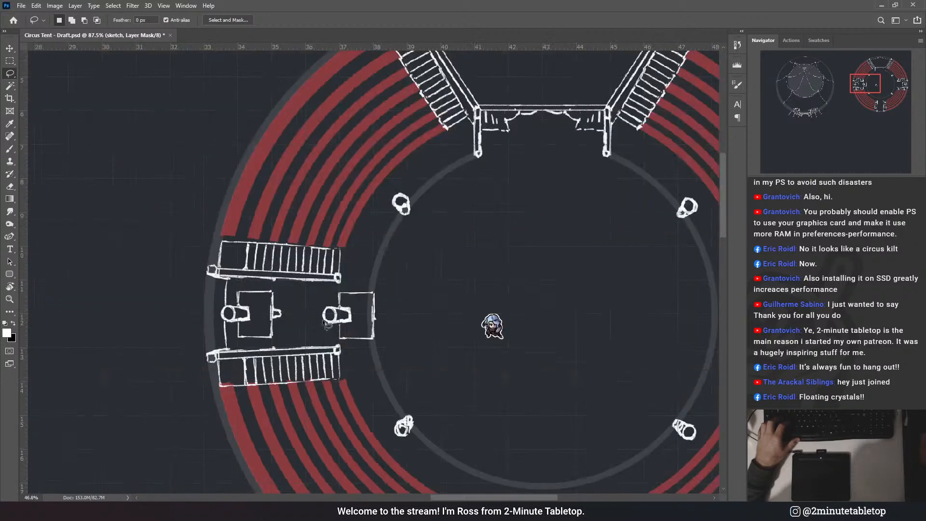
scroll(308, 285, up, 3)
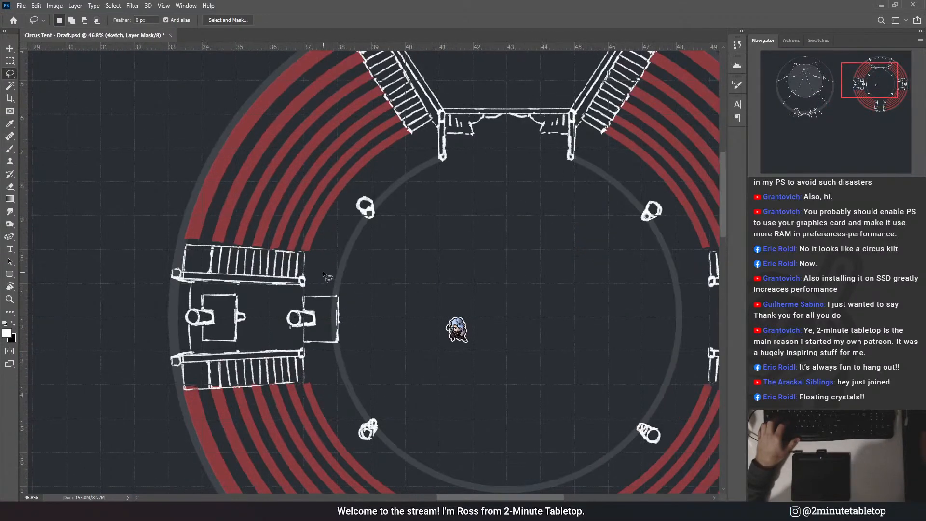
scroll(472, 304, down, 9)
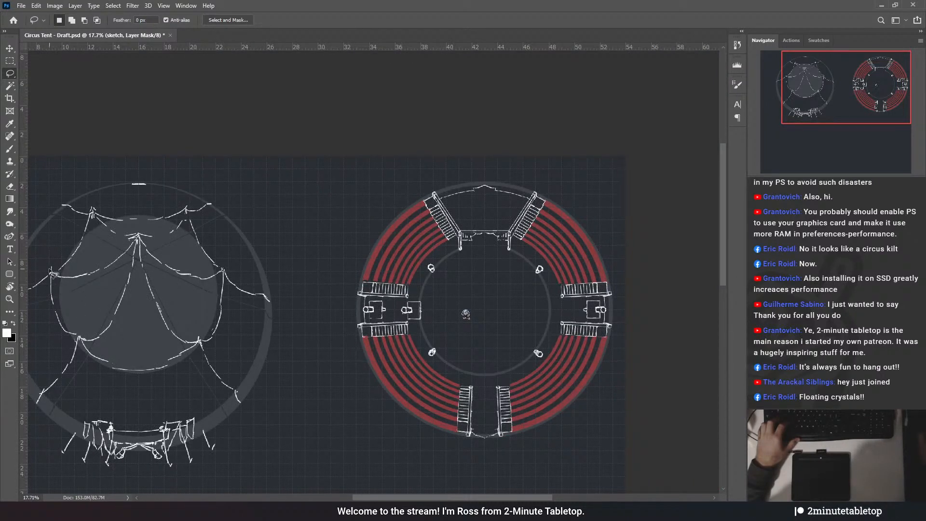
scroll(376, 290, up, 4)
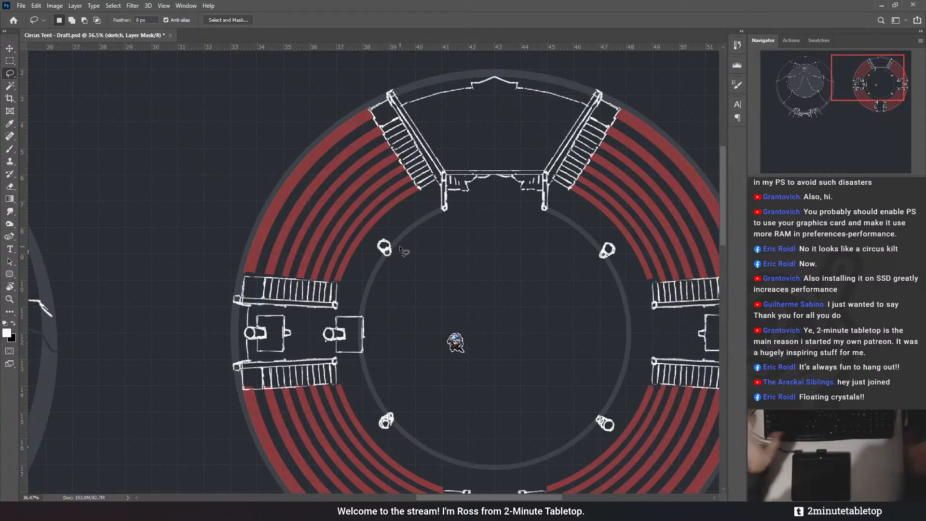
scroll(400, 245, down, 1)
scroll(504, 261, down, 2)
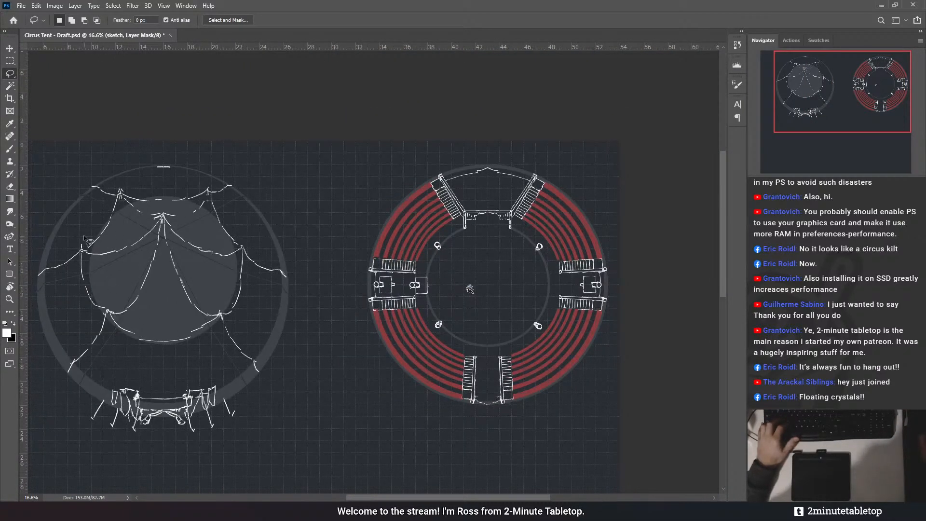
scroll(145, 273, up, 1)
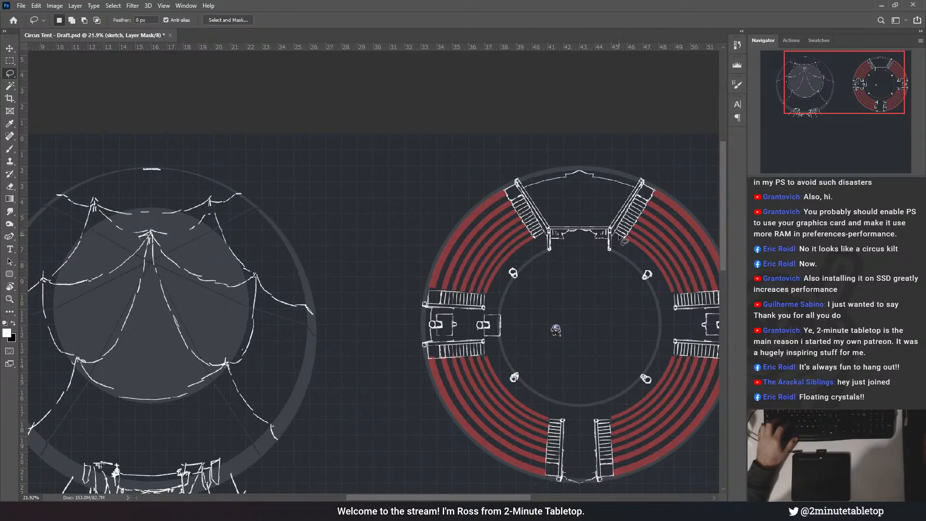
scroll(306, 257, down, 2)
scroll(497, 257, up, 3)
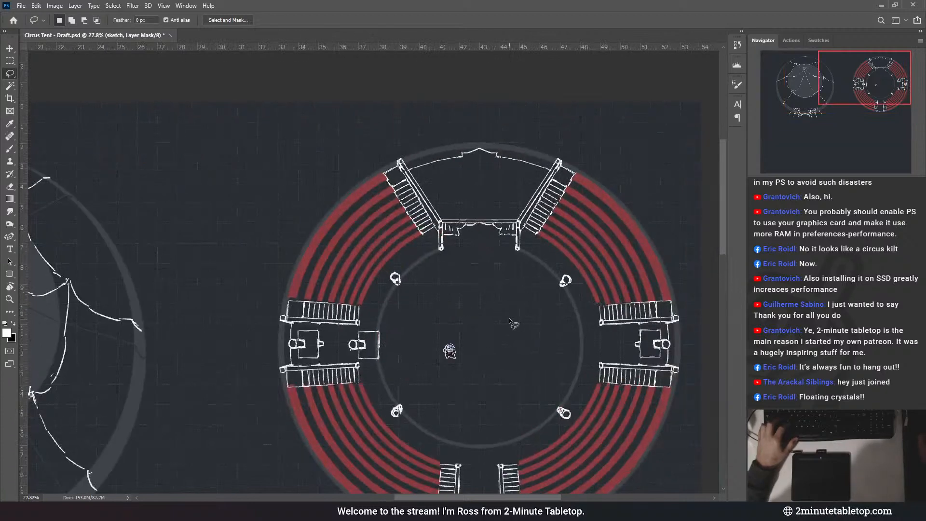
scroll(395, 280, up, 1)
scroll(309, 241, down, 2)
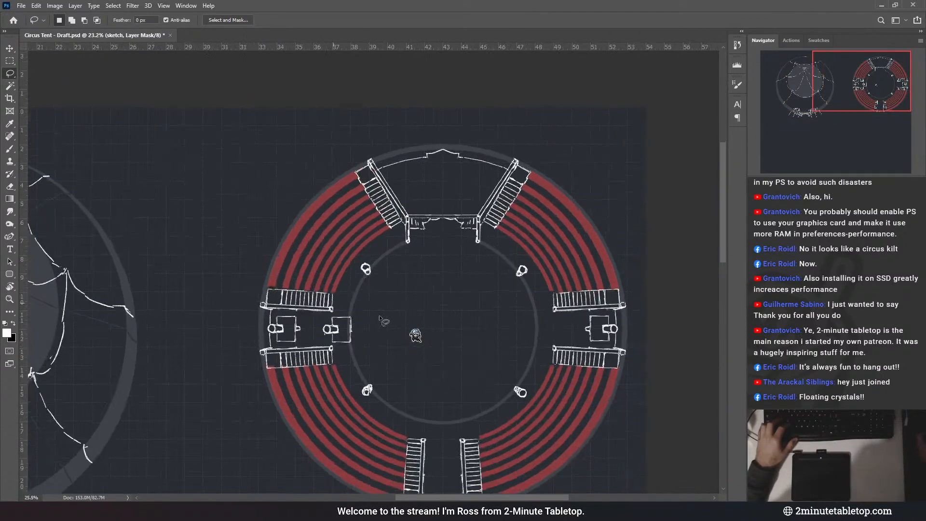
scroll(384, 320, up, 4)
scroll(440, 330, up, 1)
scroll(359, 297, down, 2)
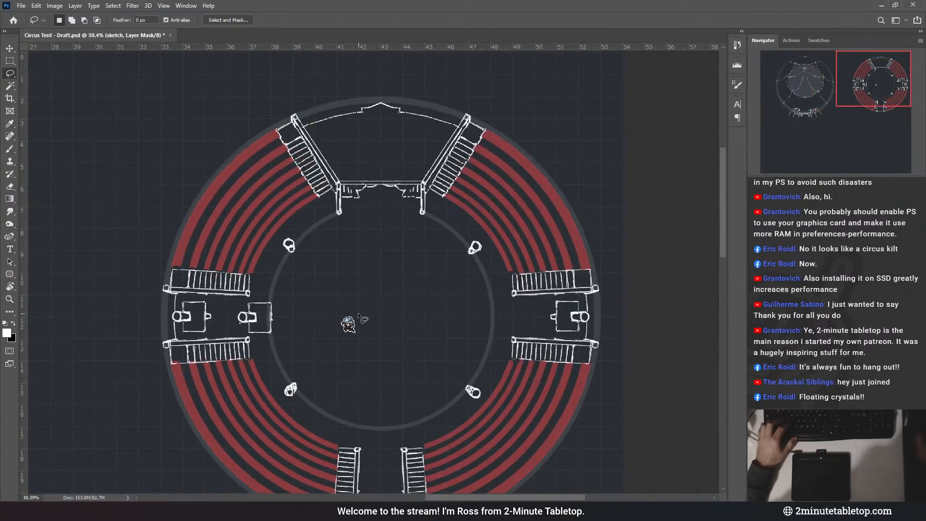
- Lasso the round end of the copied platform's fixture, shift it slightly toward the platform, and deselect
scroll(298, 295, up, 2)
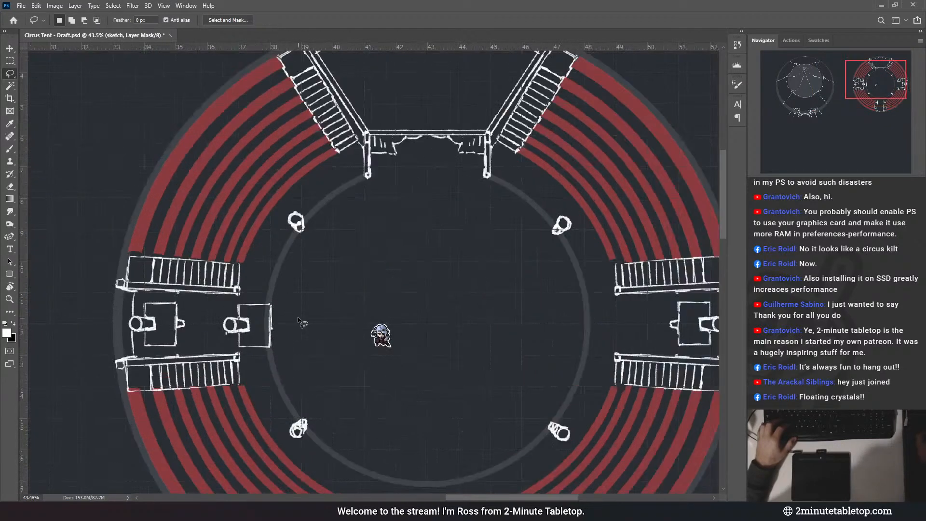
scroll(223, 327, up, 2)
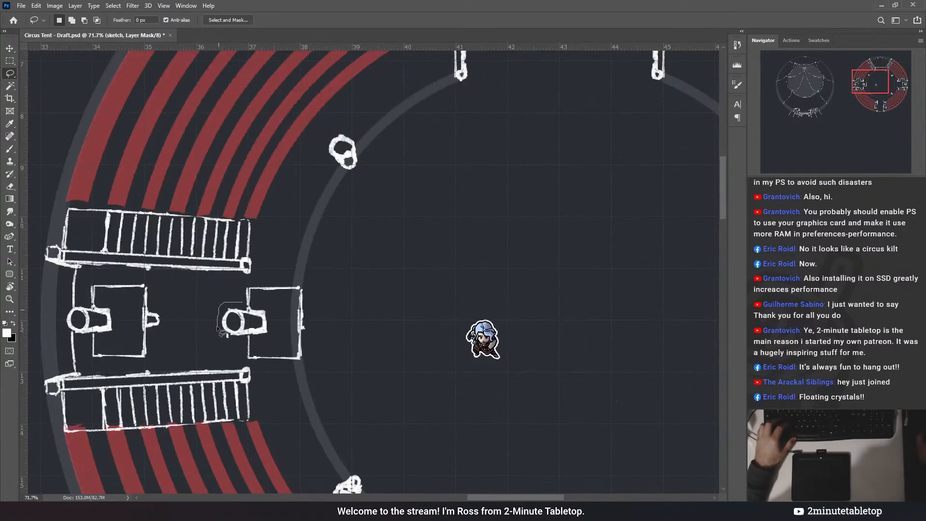
drag(247, 305, 253, 322)
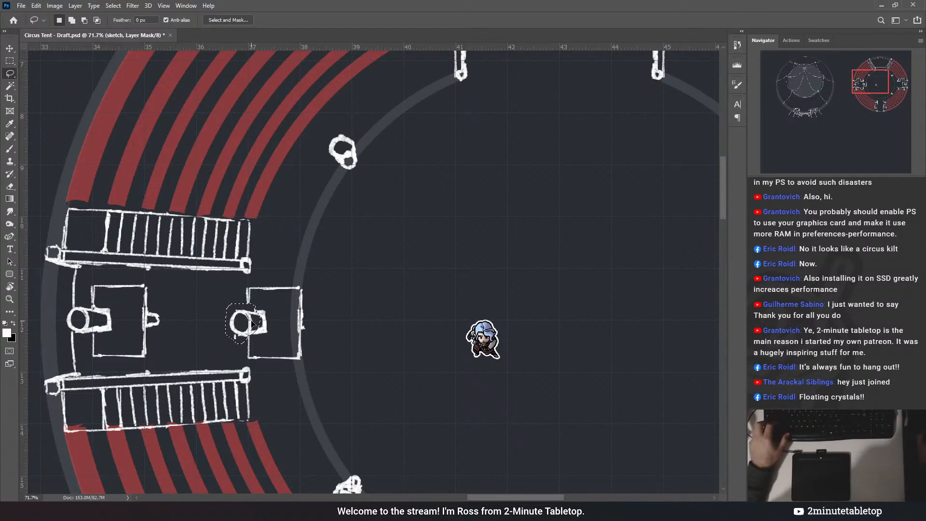
scroll(277, 275, down, 3)
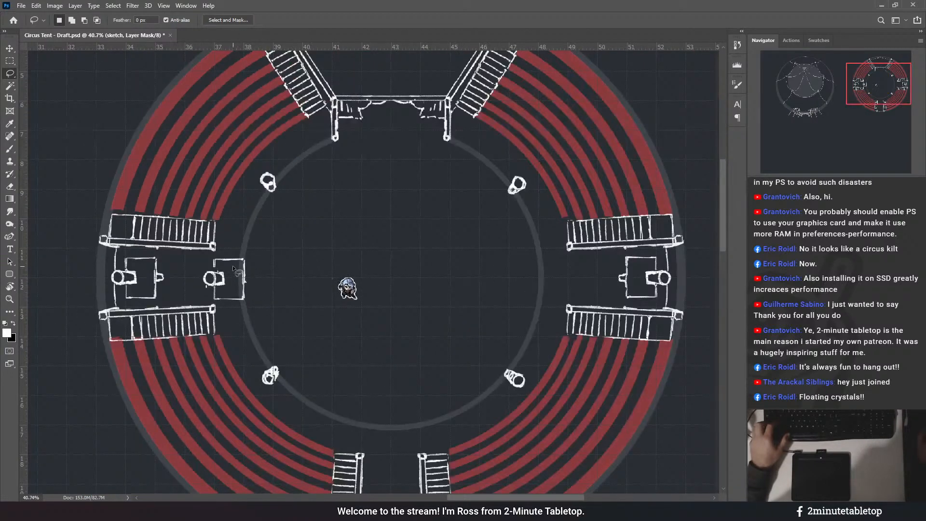
scroll(170, 227, up, 3)
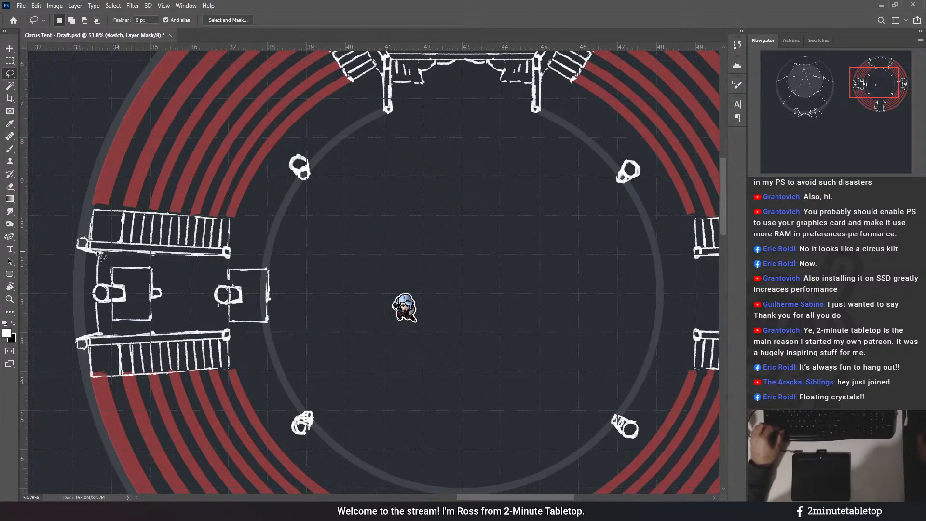
scroll(147, 302, down, 5)
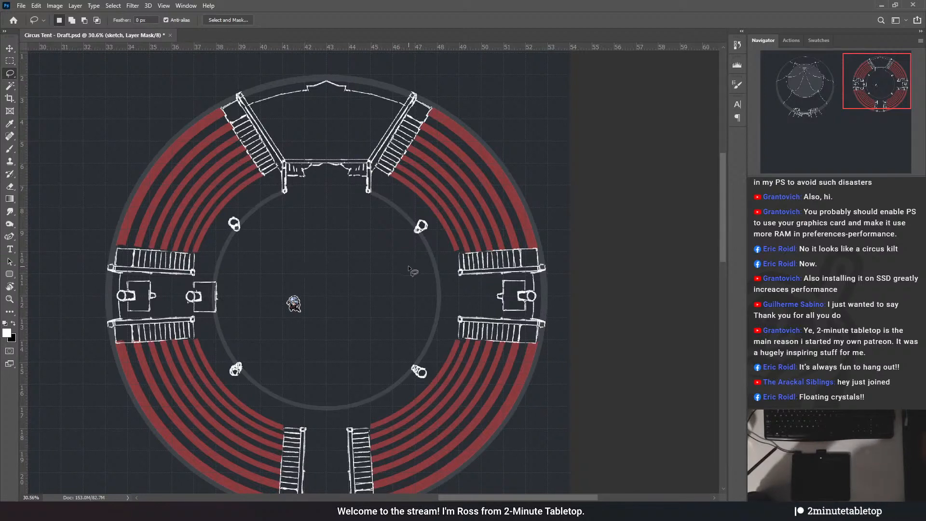
- Examine the copied platform's placement in the interior plan and compare the interior layout with the exterior tent plan
scroll(408, 265, down, 3)
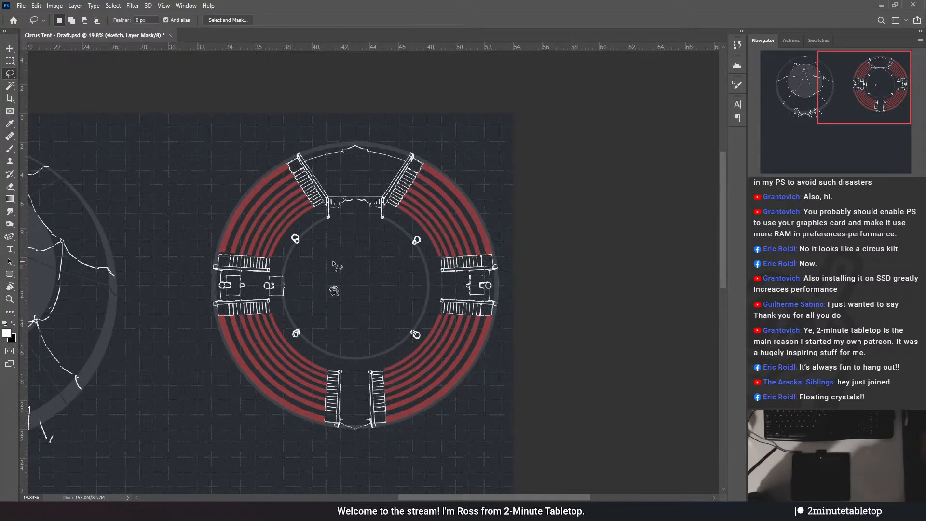
scroll(336, 190, up, 1)
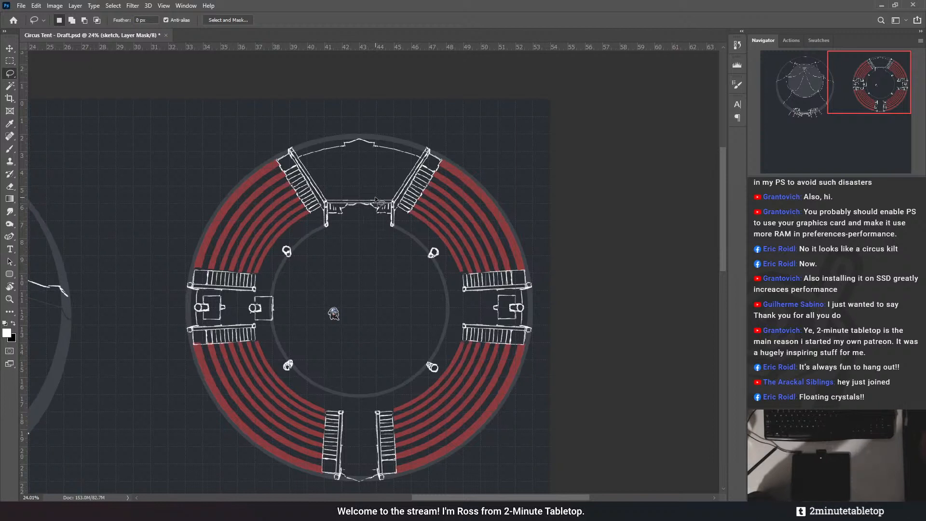
scroll(343, 305, up, 1)
scroll(342, 305, up, 1)
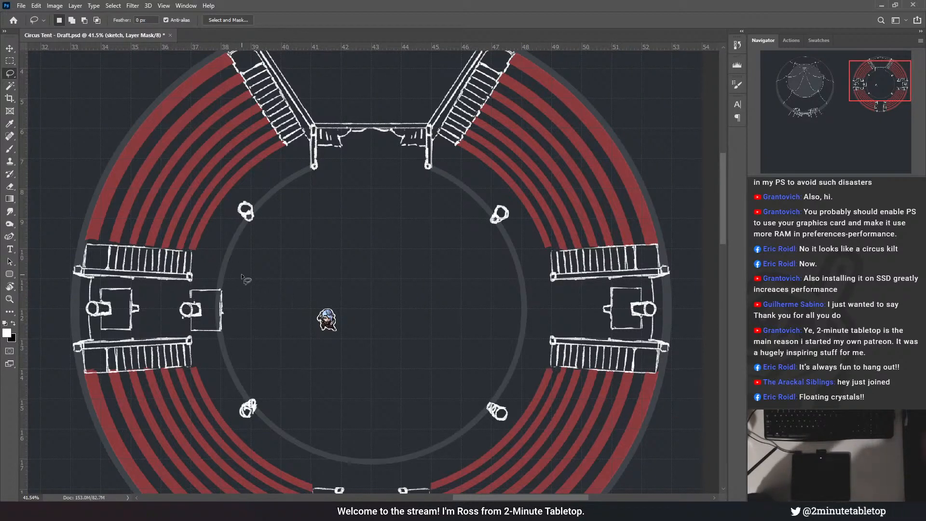
scroll(198, 263, down, 3)
scroll(313, 346, up, 2)
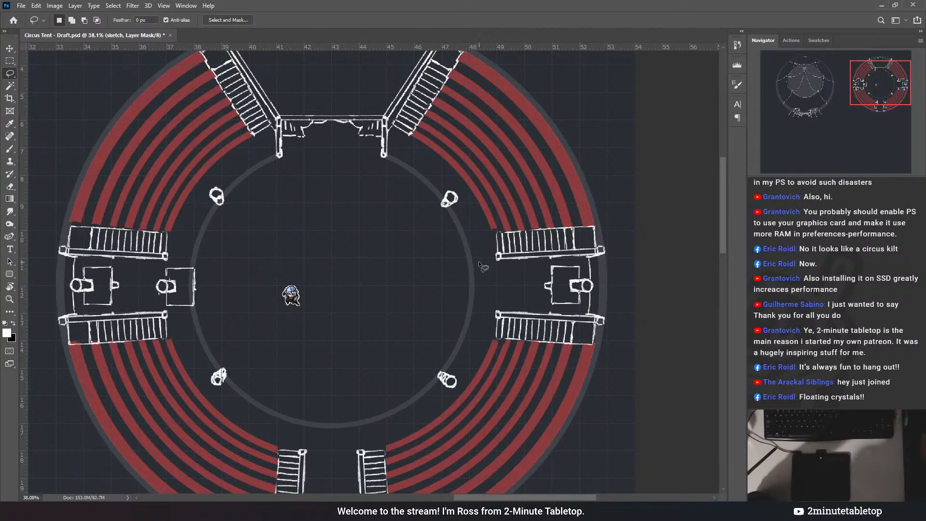
scroll(483, 266, down, 2)
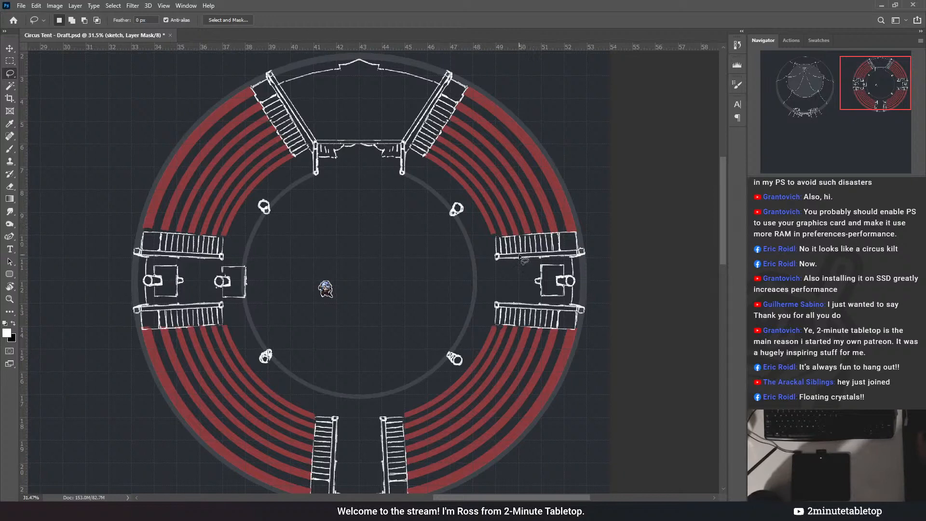
scroll(627, 248, down, 4)
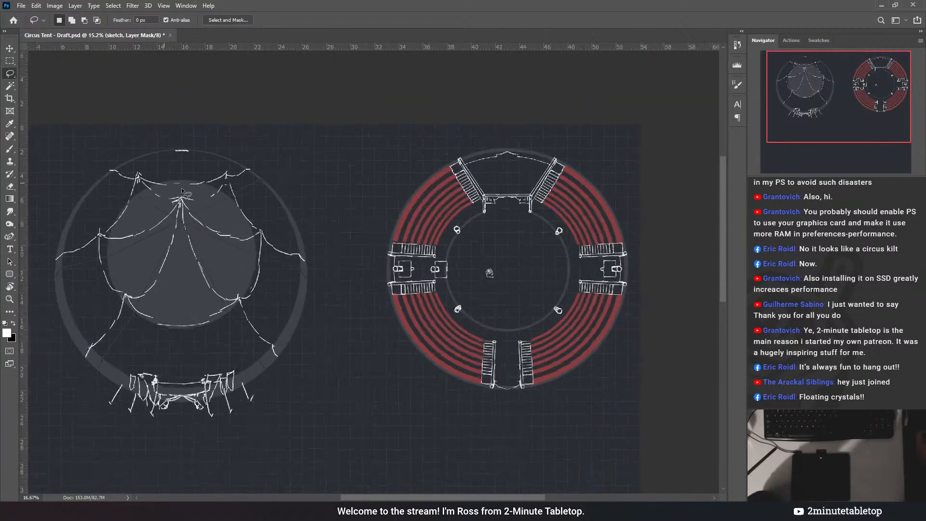
scroll(185, 195, up, 2)
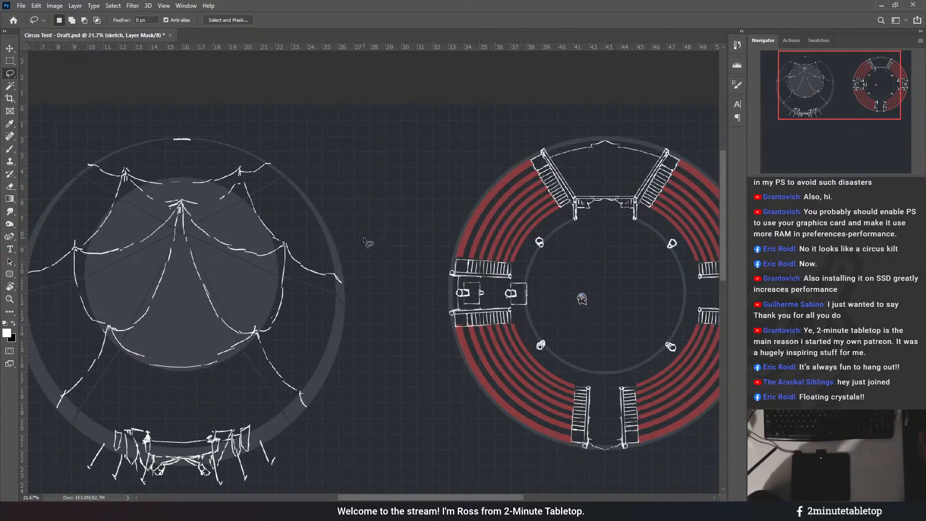
scroll(506, 233, up, 3)
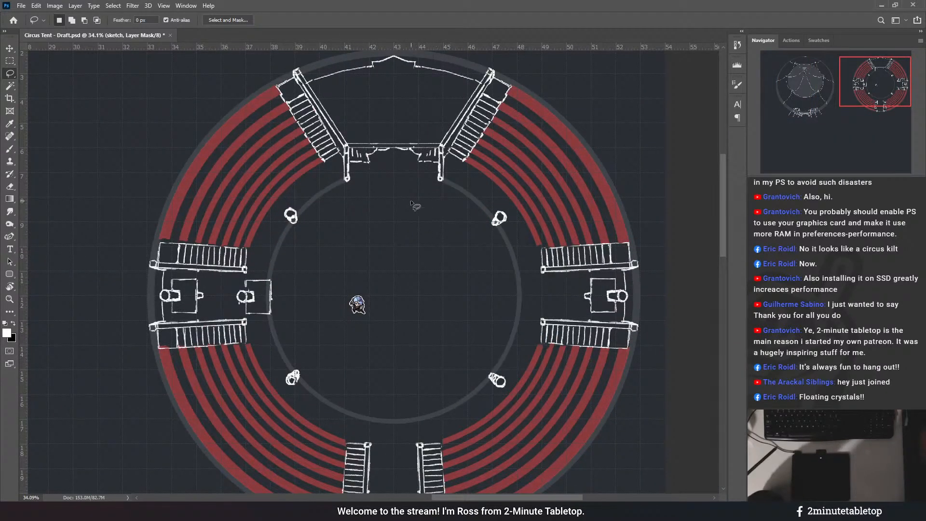
scroll(424, 238, up, 1)
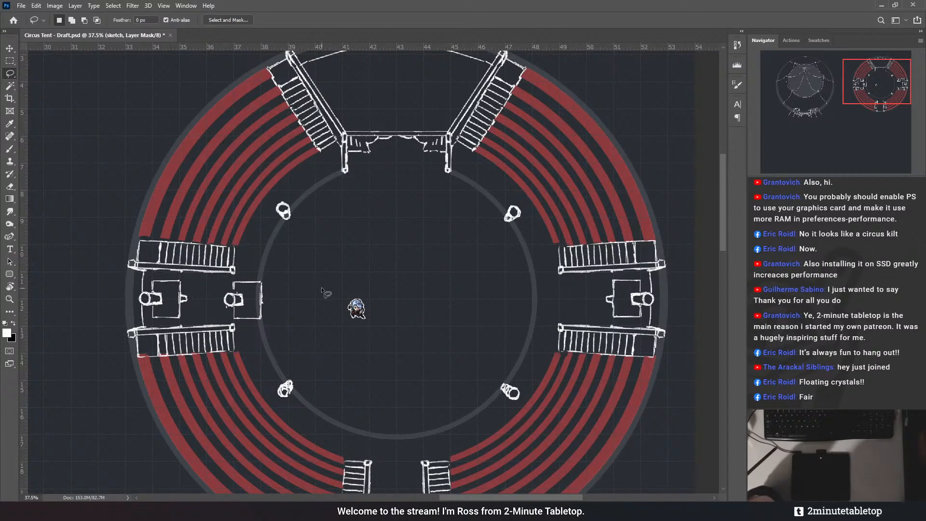
- Lasso the copied platform with its fixture, shift it inward so that it straddles the arena ring's line, and deselect
scroll(256, 292, up, 3)
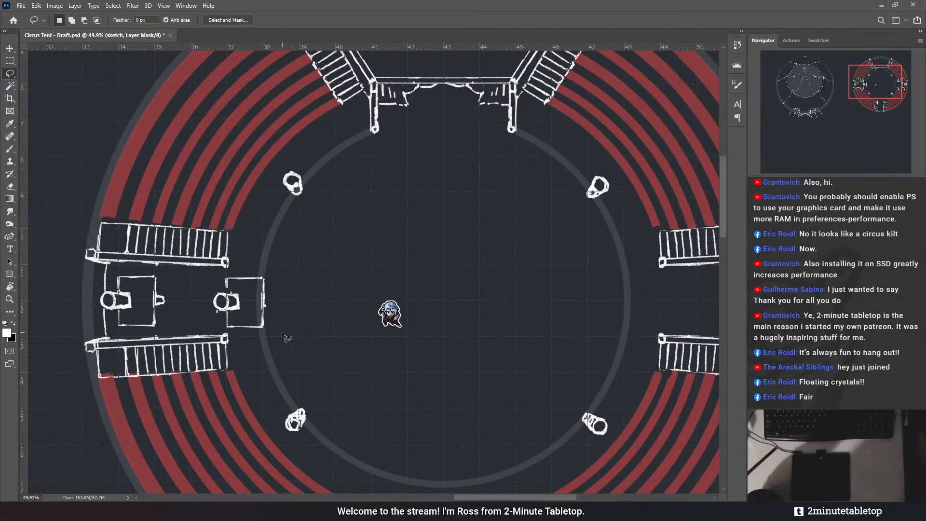
mouse_move(268, 347)
mouse_down()
mouse_move(286, 322)
mouse_move(268, 268)
mouse_up()
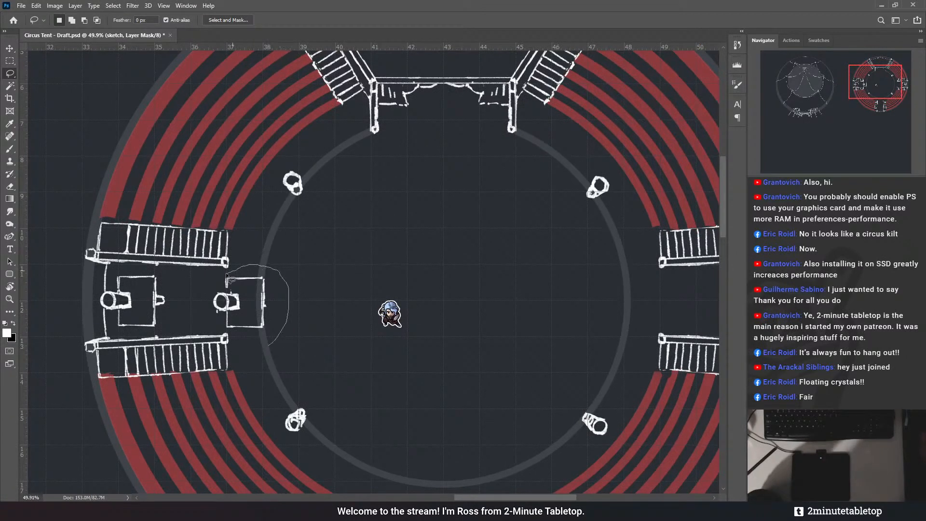
drag(232, 338, 234, 339)
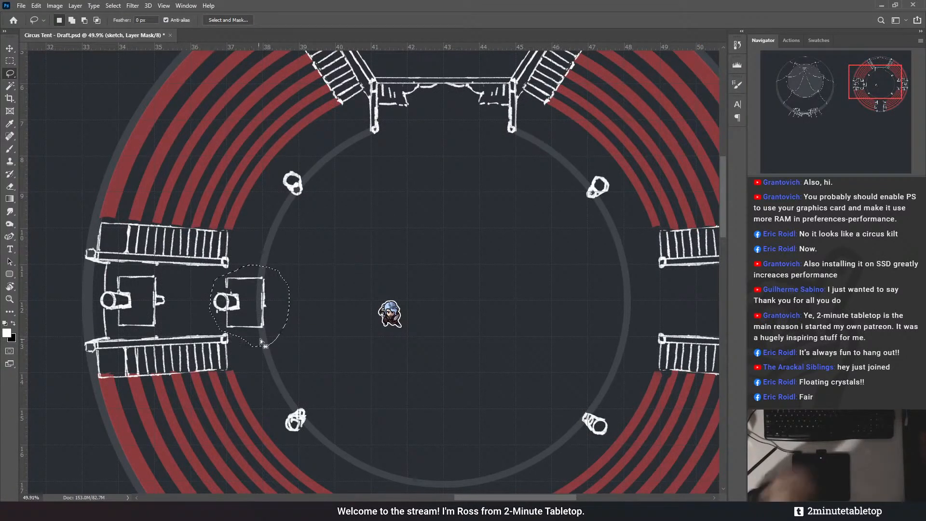
drag(264, 312, 293, 310)
key(ctrl+d)
- Check the shifted platform's position against the seating, stairs and ring poles, and compare both tent plans at several scales
scroll(295, 304, down, 3)
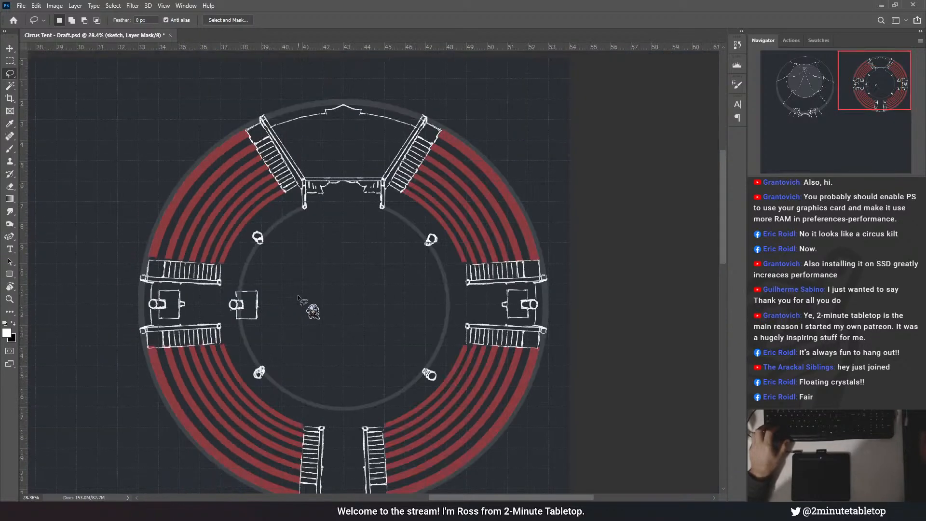
scroll(342, 291, down, 3)
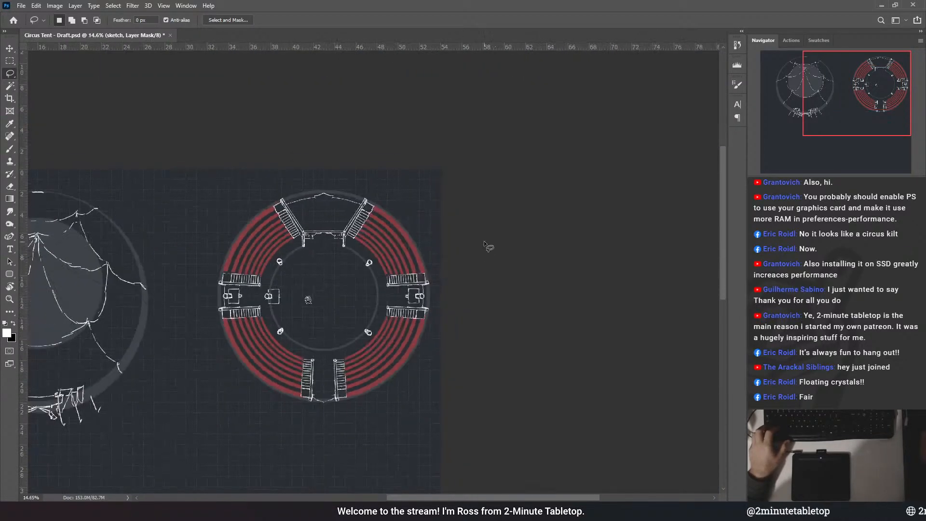
scroll(539, 231, down, 1)
scroll(335, 271, up, 3)
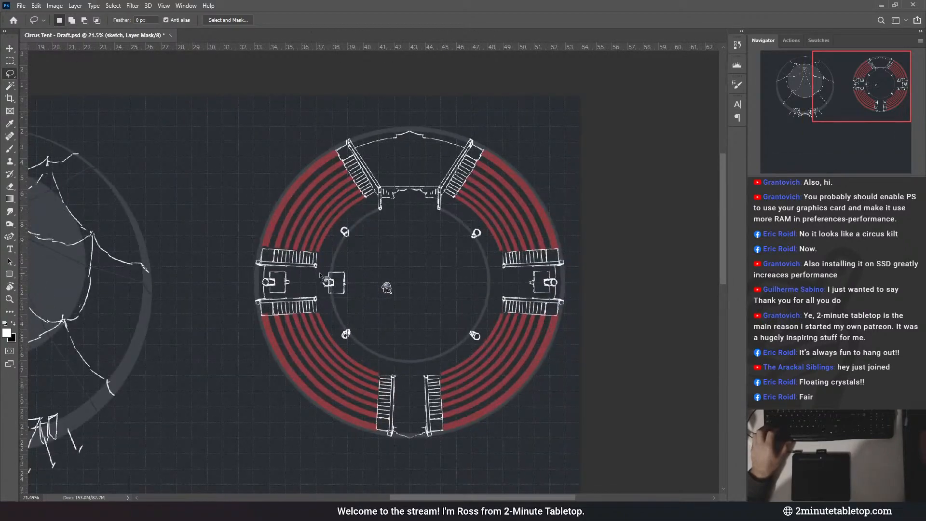
scroll(529, 266, down, 2)
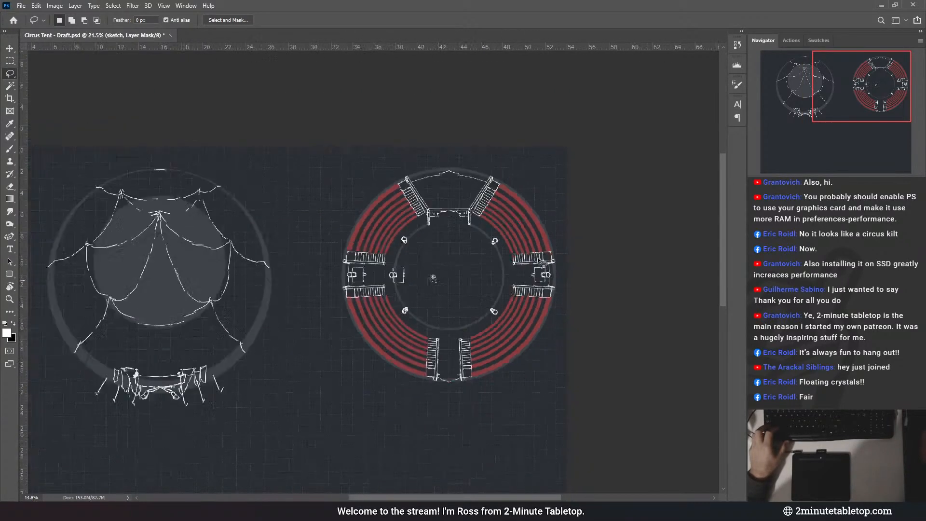
scroll(134, 255, up, 2)
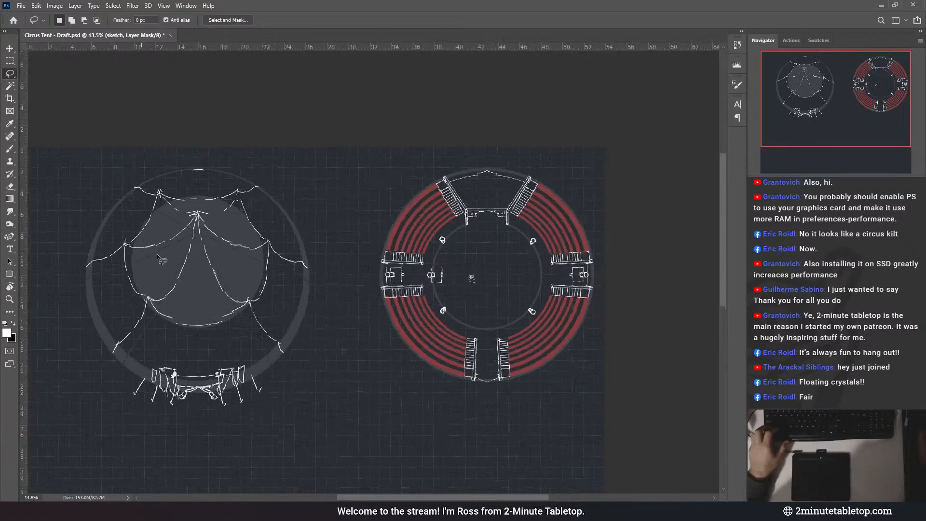
scroll(121, 334, down, 2)
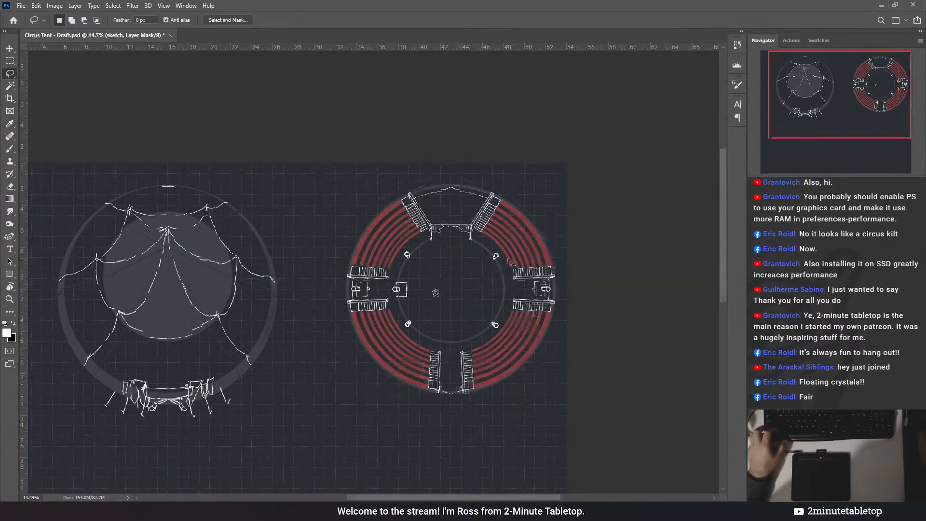
scroll(503, 259, up, 3)
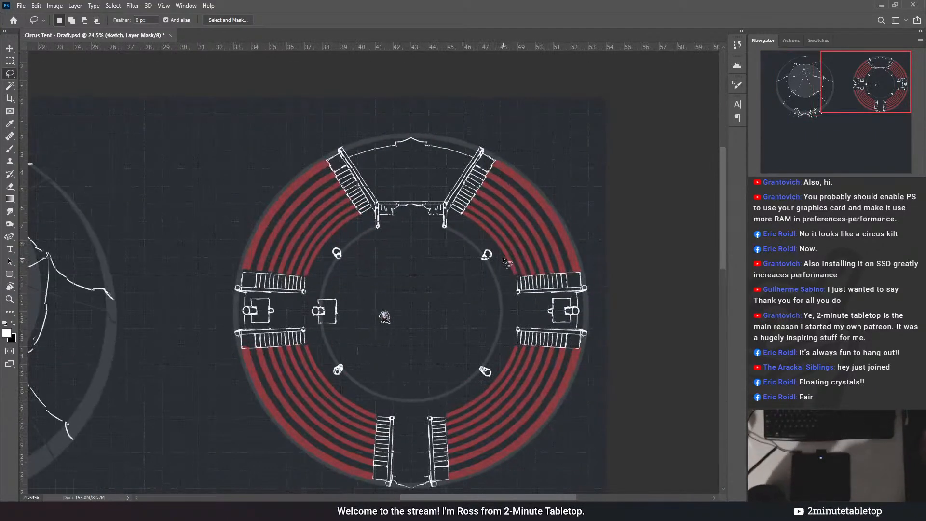
scroll(526, 231, up, 1)
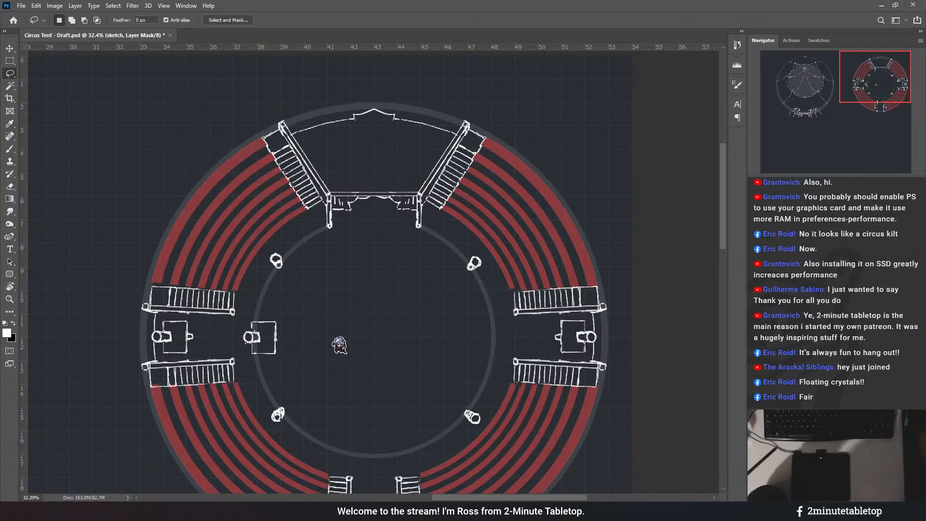
scroll(601, 215, down, 2)
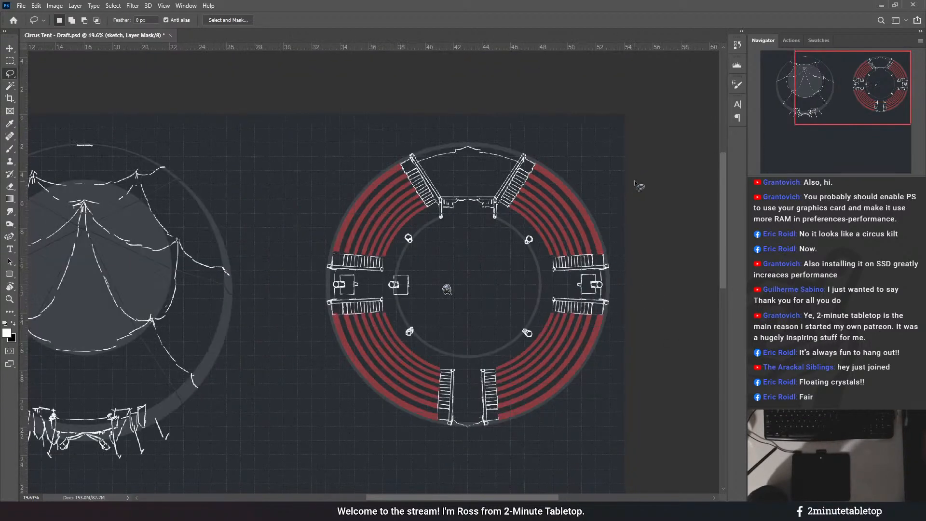
- Lasso the copied platform and move it up along the ring toward the upper-left pole, then deselect
scroll(544, 210, up, 2)
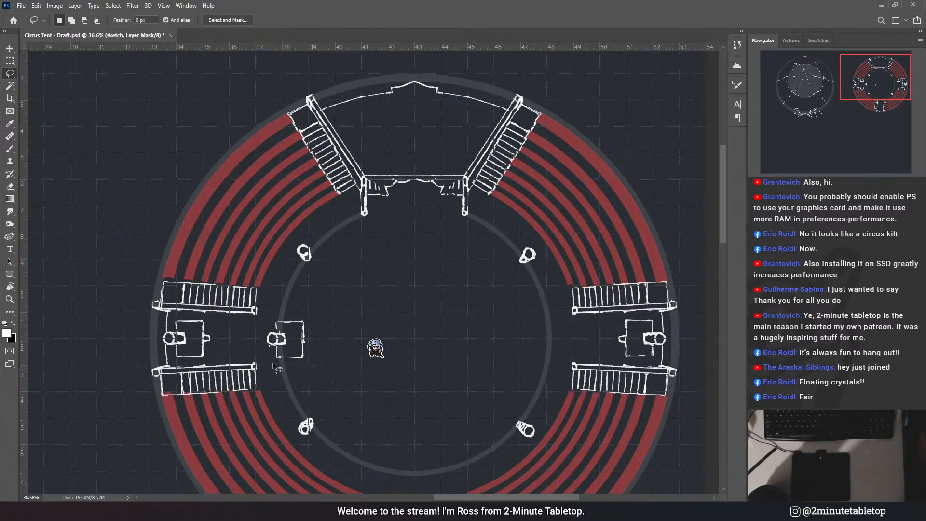
mouse_move(276, 368)
mouse_down()
mouse_move(316, 333)
mouse_move(268, 326)
mouse_move(262, 350)
mouse_move(302, 344)
mouse_move(310, 307)
mouse_up()
key(ctrl+d)
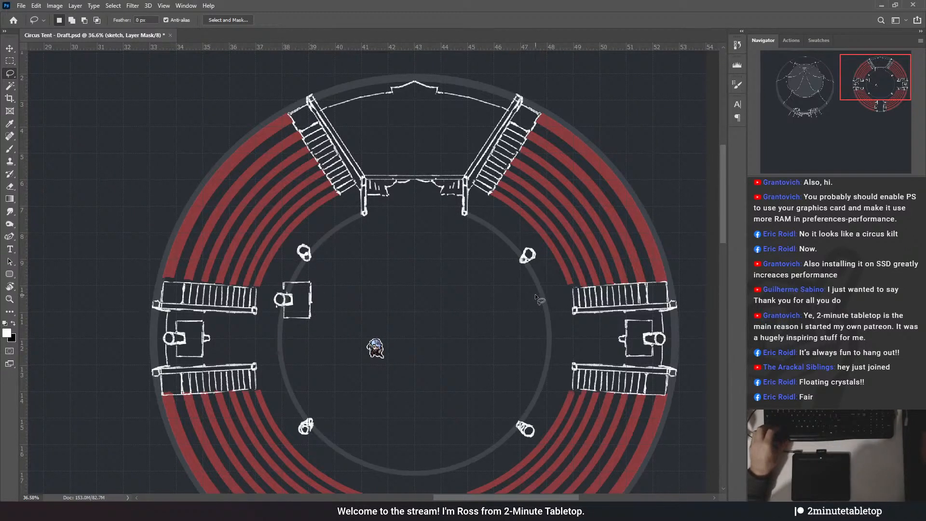
- Lasso the copied platform with its fixture on the arena ring, delete it, and deselect
scroll(427, 190, down, 3)
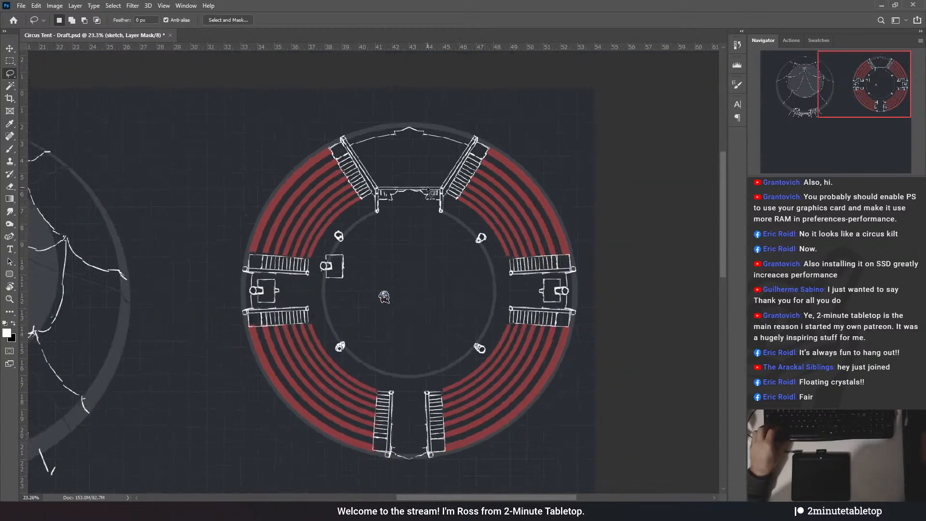
scroll(400, 290, up, 3)
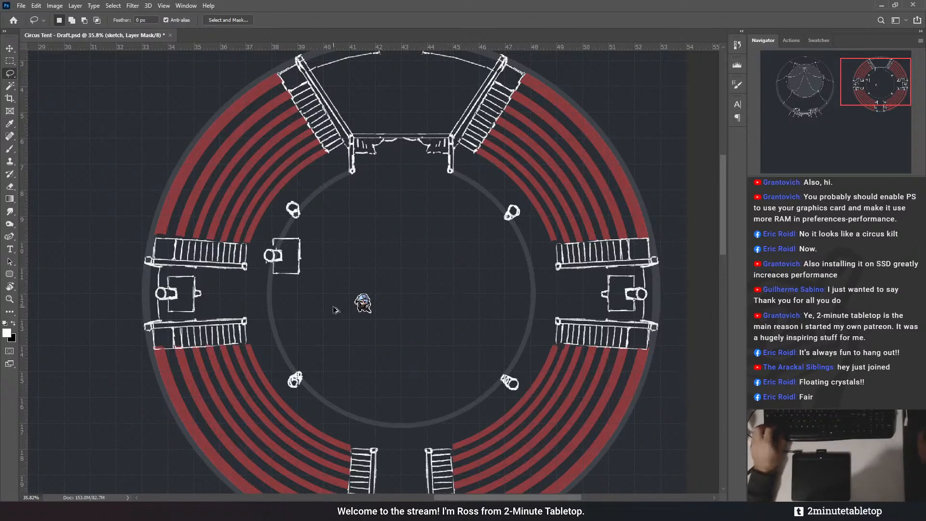
drag(311, 263, 309, 270)
key(Delete)
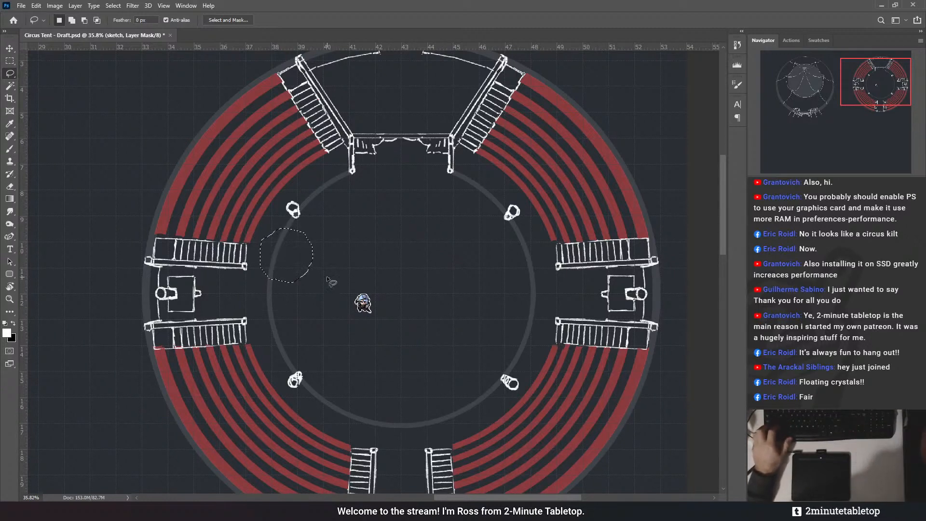
key(ctrl+d)
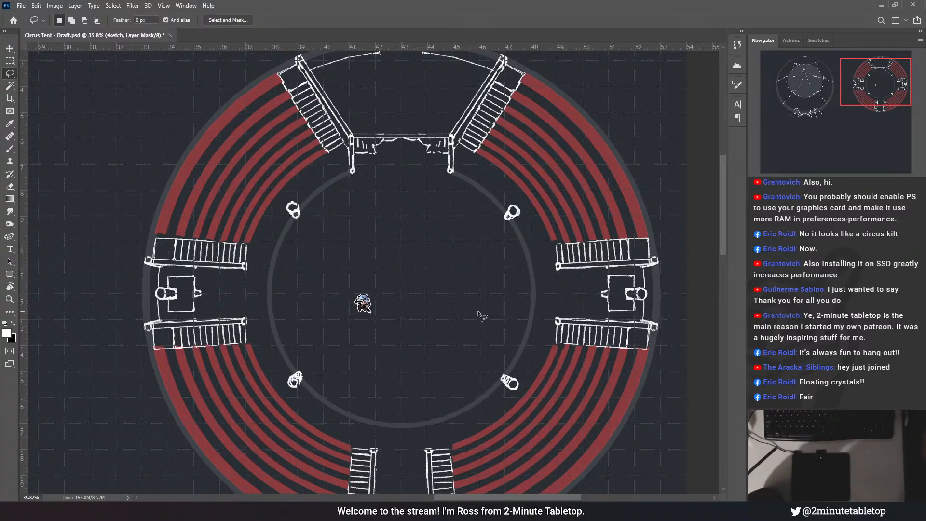
- Review the interior plan without the copied platform and compare it with the exterior tent plan
scroll(560, 268, down, 1)
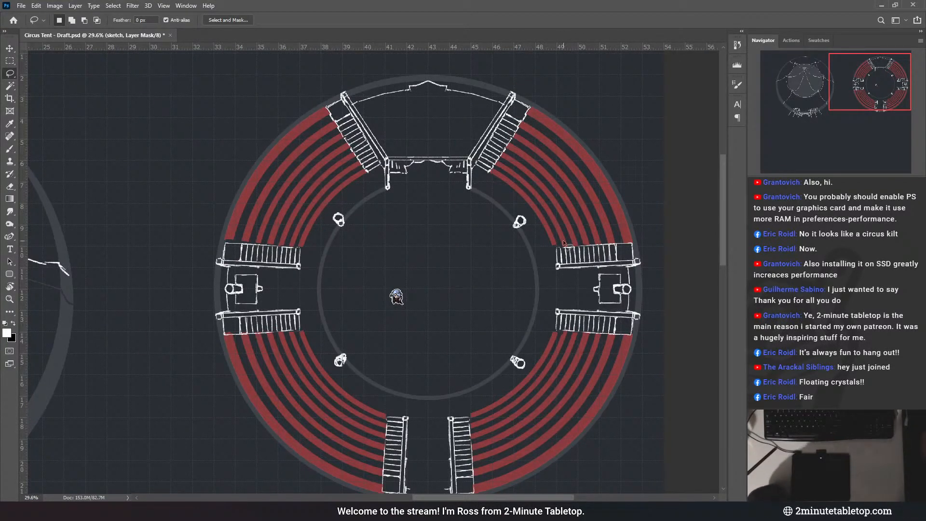
scroll(566, 244, down, 2)
scroll(665, 276, down, 2)
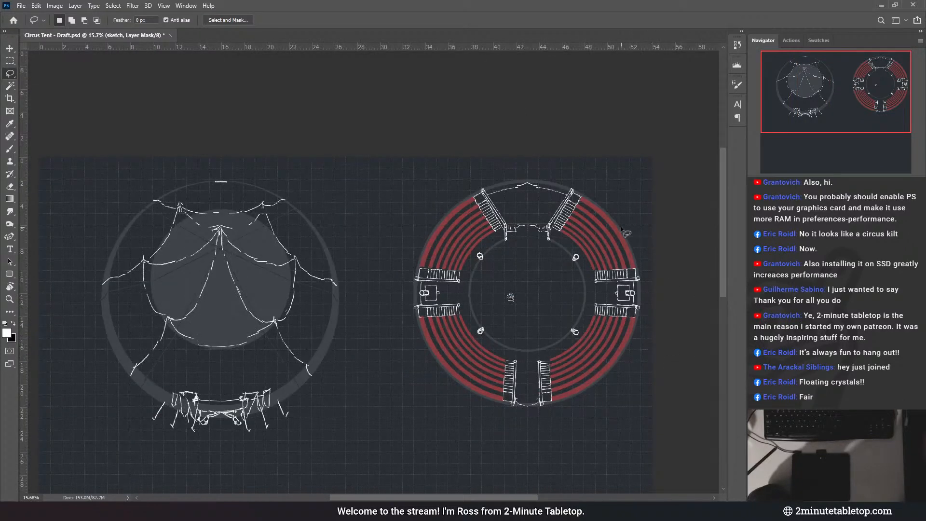
scroll(626, 233, up, 2)
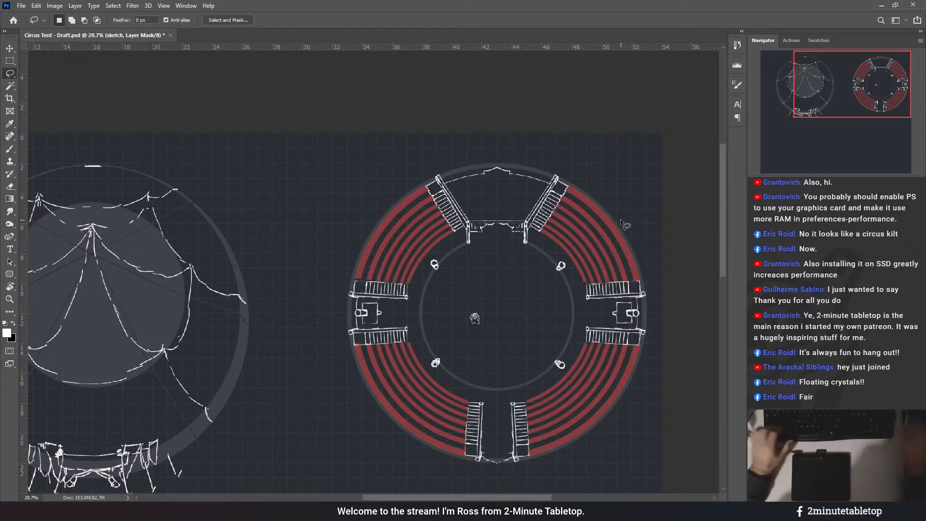
scroll(624, 225, down, 3)
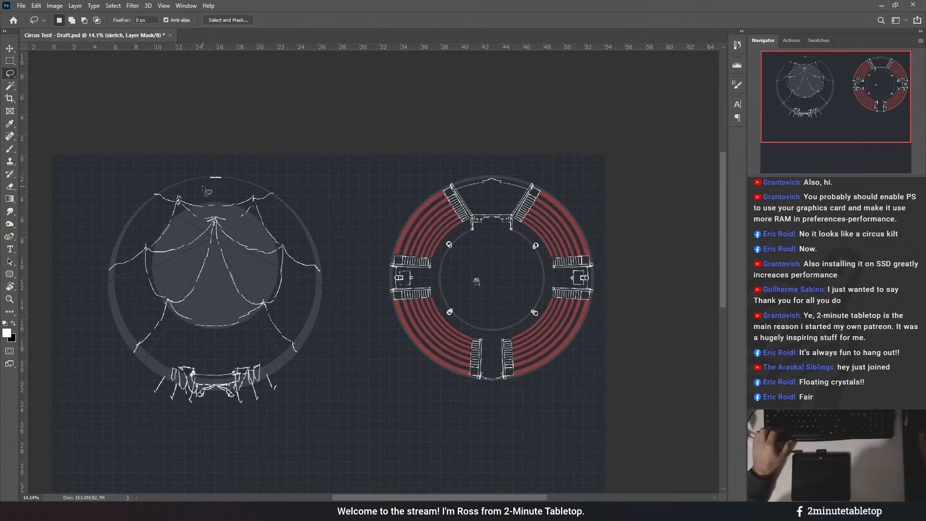
scroll(503, 297, up, 3)
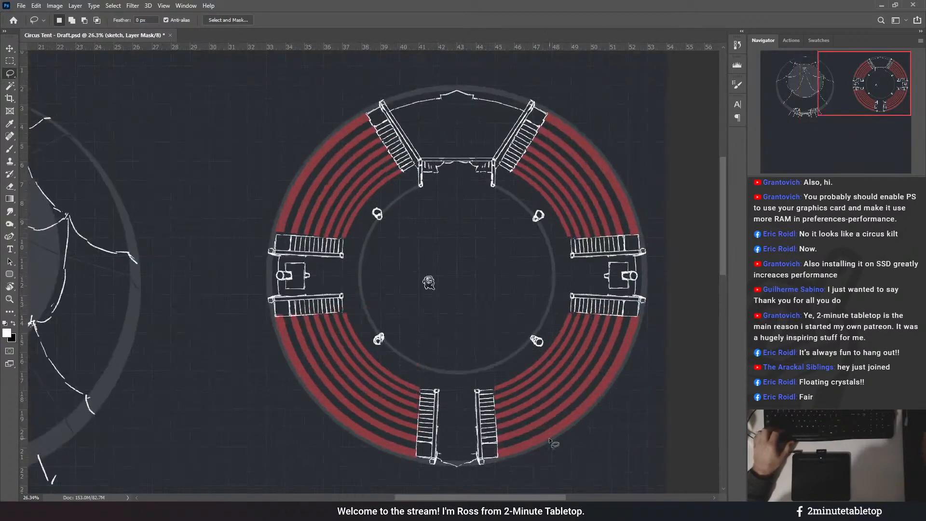
scroll(666, 348, up, 1)
drag(500, 498, 525, 497)
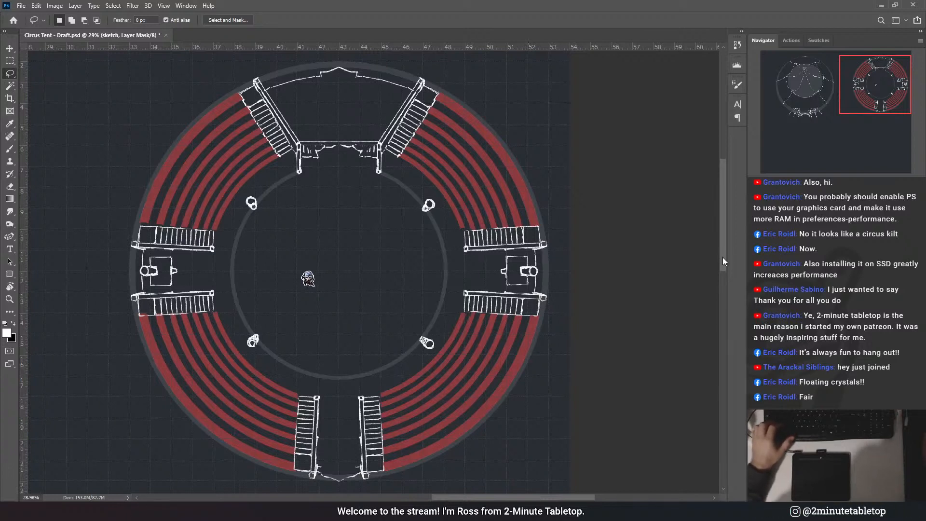
drag(723, 258, 723, 258)
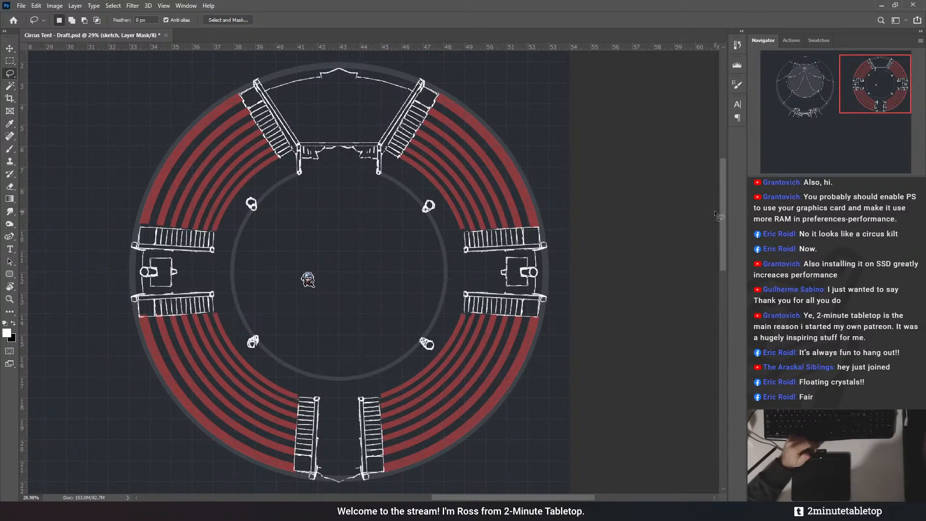
click(725, 224)
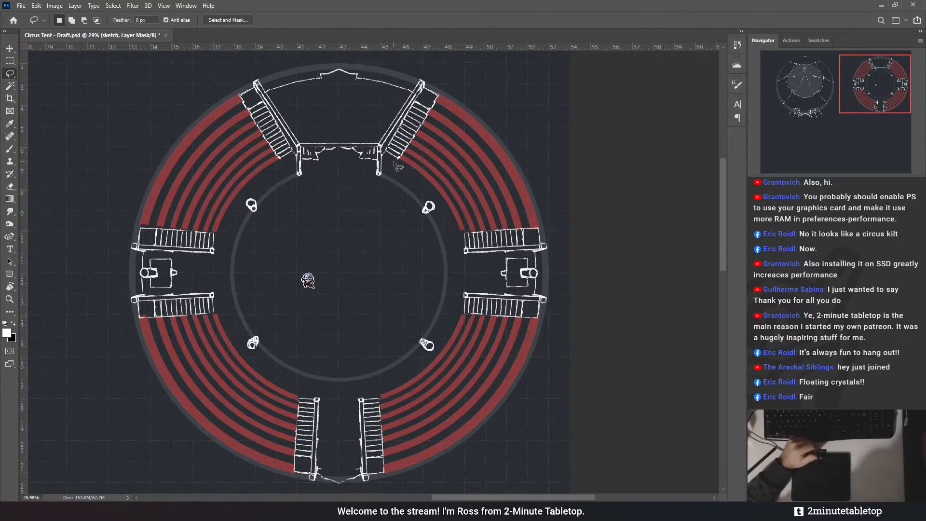